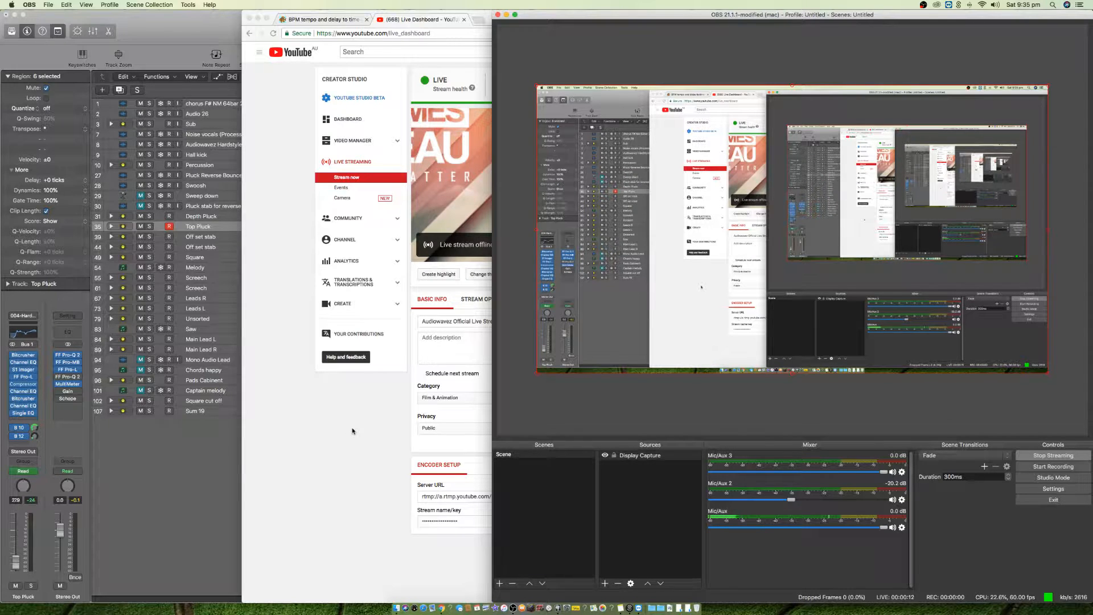
- Check the YouTube live dashboard and the OBS audio meters, and switch to the Logic Pro project
left_click(352, 431)
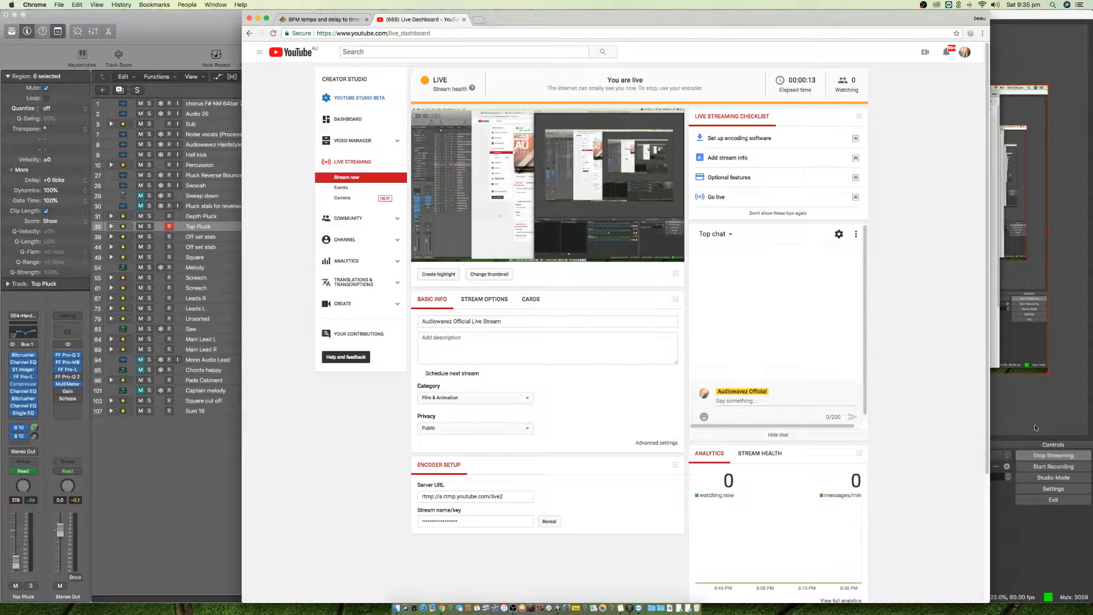
left_click(1086, 408)
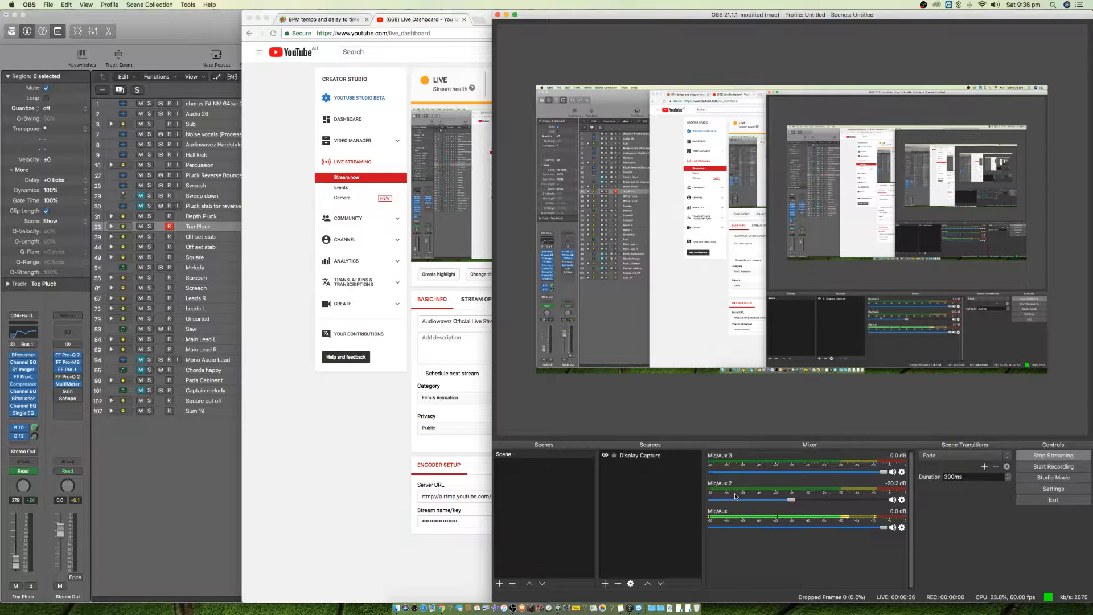
left_click(215, 471)
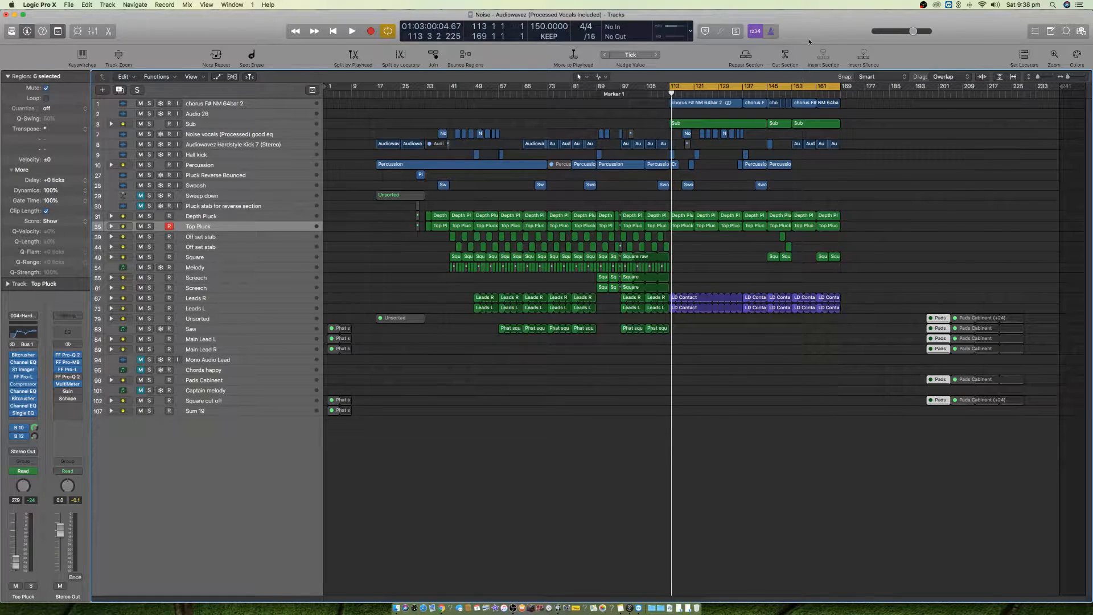
- Copy the six short muted Pads regions to bar 177 and set the cycle range to bars 177–185
left_click(810, 84)
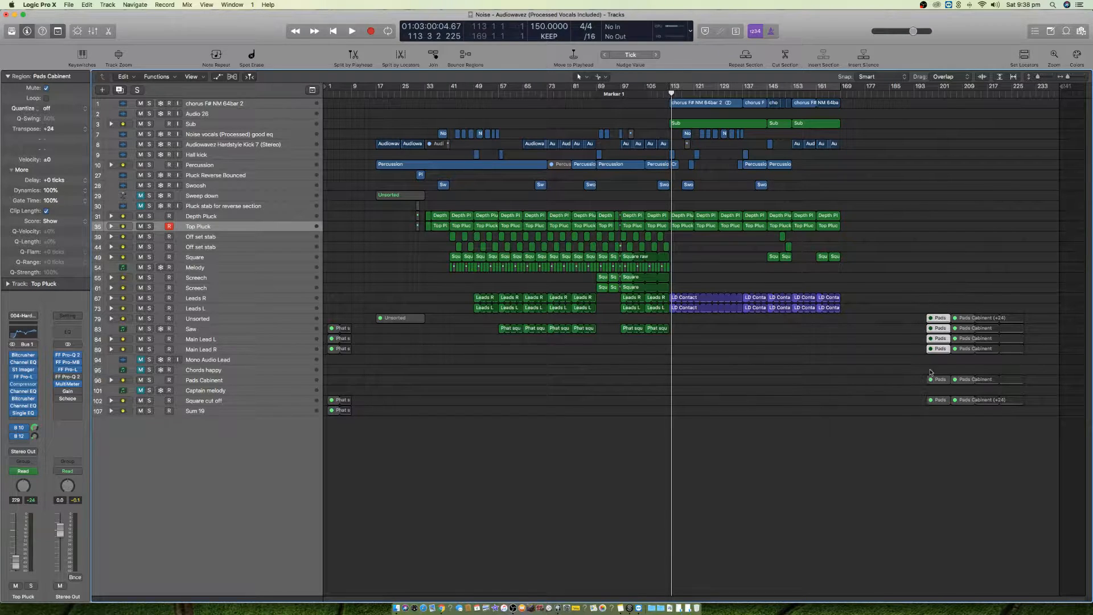
left_click_drag(937, 400, 876, 401)
key("super+z")
left_click_drag(865, 88, 889, 88)
key("super+Right")
key("super+Right")
key("super+Right")
key("super+Right")
key("super+Right")
key("super+Right")
key("super+Right")
key("super+Right")
key("super+Left")
key("super+Left")
key("super+Left")
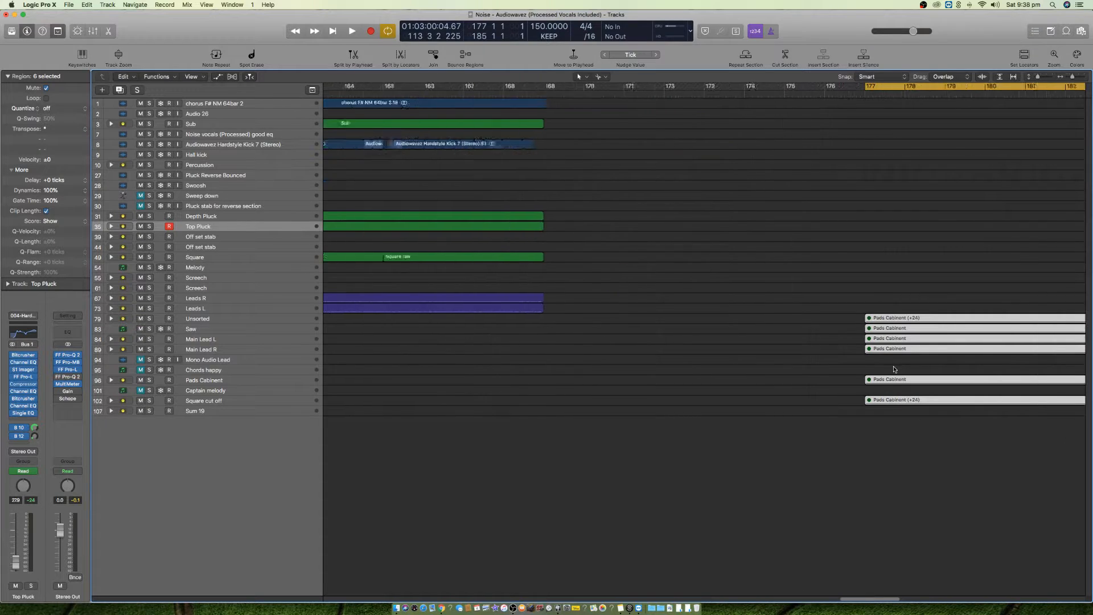
- Solo the tracks holding the copied Pads regions and unmute the six regions at bar 177
scroll(891, 366, "right", 5)
left_click_drag(150, 319, 150, 349)
left_click(149, 380)
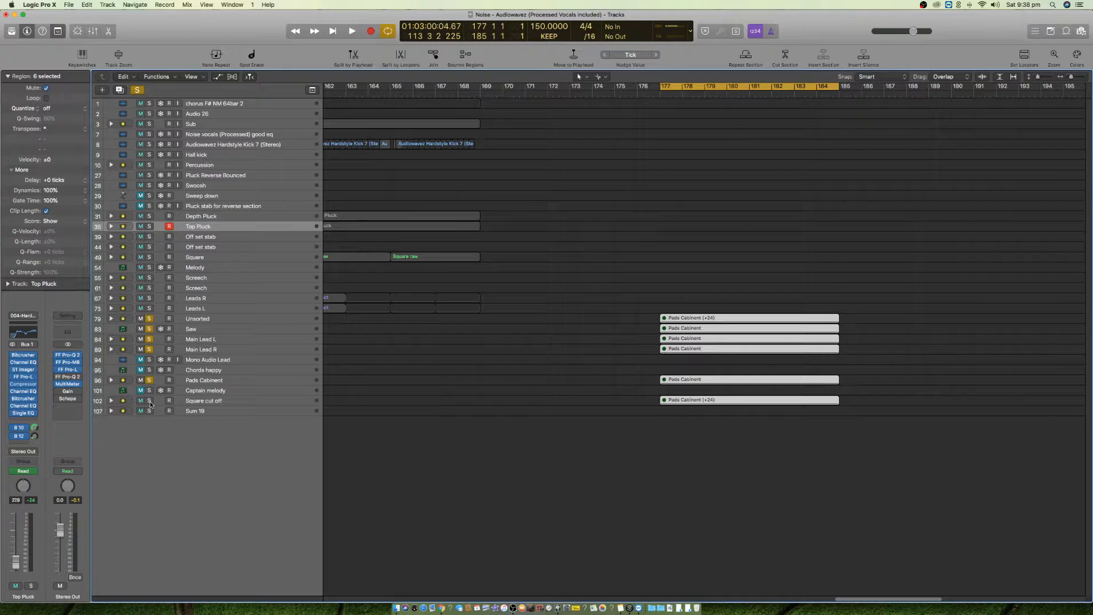
right_click(719, 399)
left_click(765, 411)
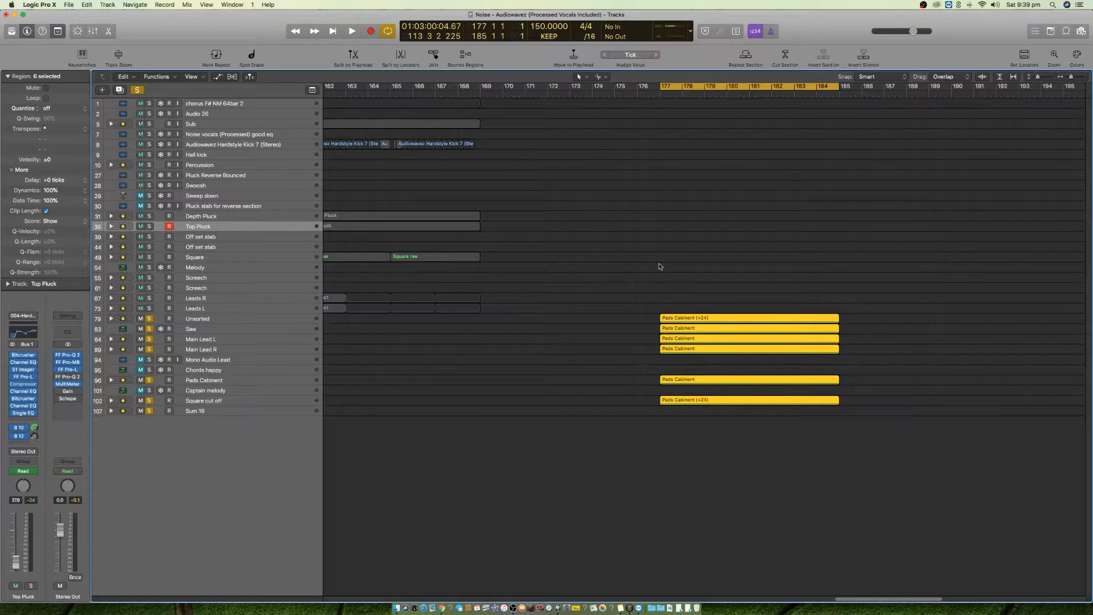
- Open the six Pads Cabinent regions in the Piano Roll and view their chord notes
key("super+Down")
key("super+Down")
key("super+Down")
key("super+Down")
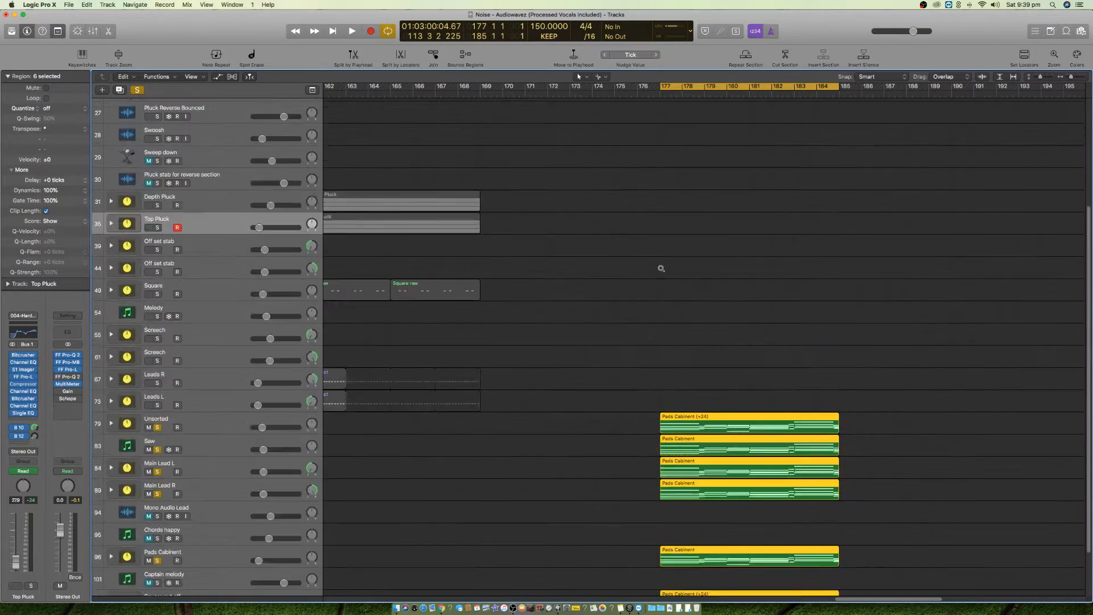
scroll(659, 268, "down", 4)
key("super+Down")
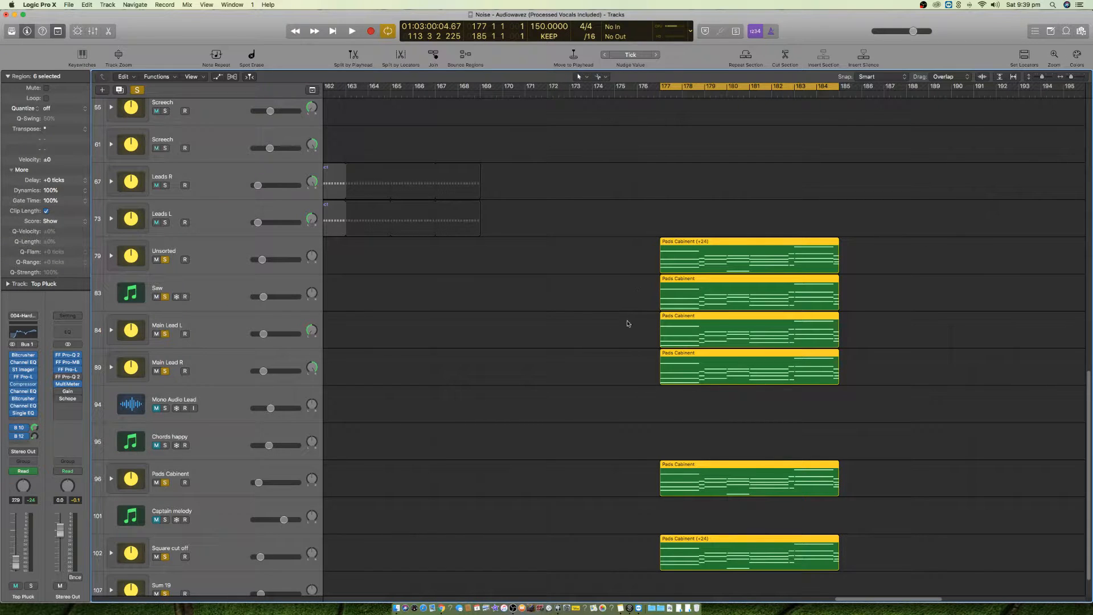
double_click(694, 254)
scroll(452, 455, "left", 9)
scroll(451, 455, "left", 3)
scroll(451, 454, "up", 6)
key("super+Up")
key("super+Up")
key("super+Up")
scroll(623, 455, "down", 2)
scroll(639, 404, "up", 3)
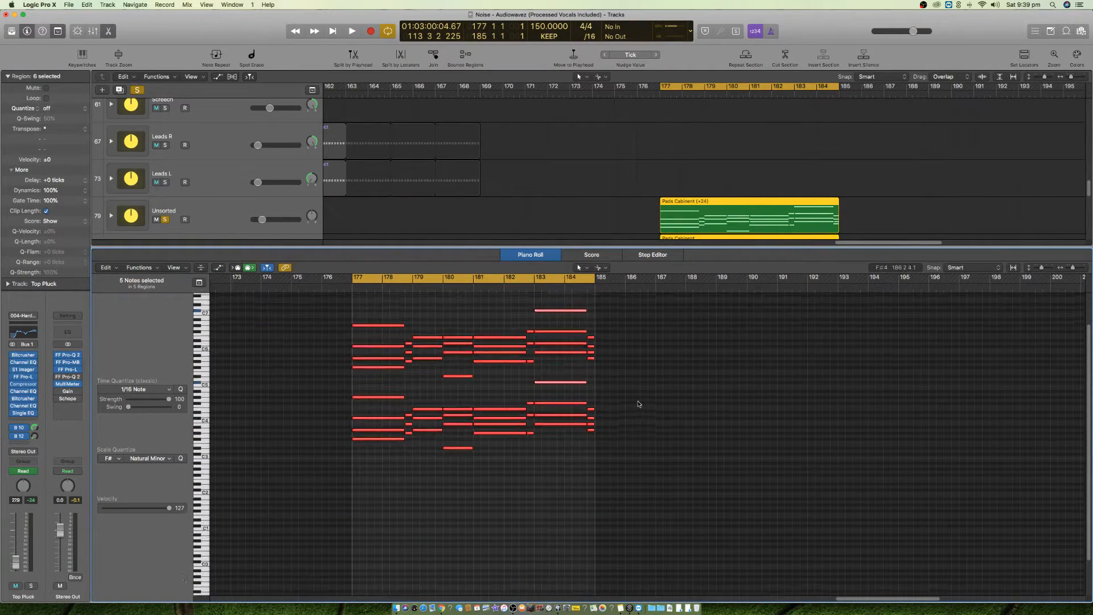
left_click(639, 404)
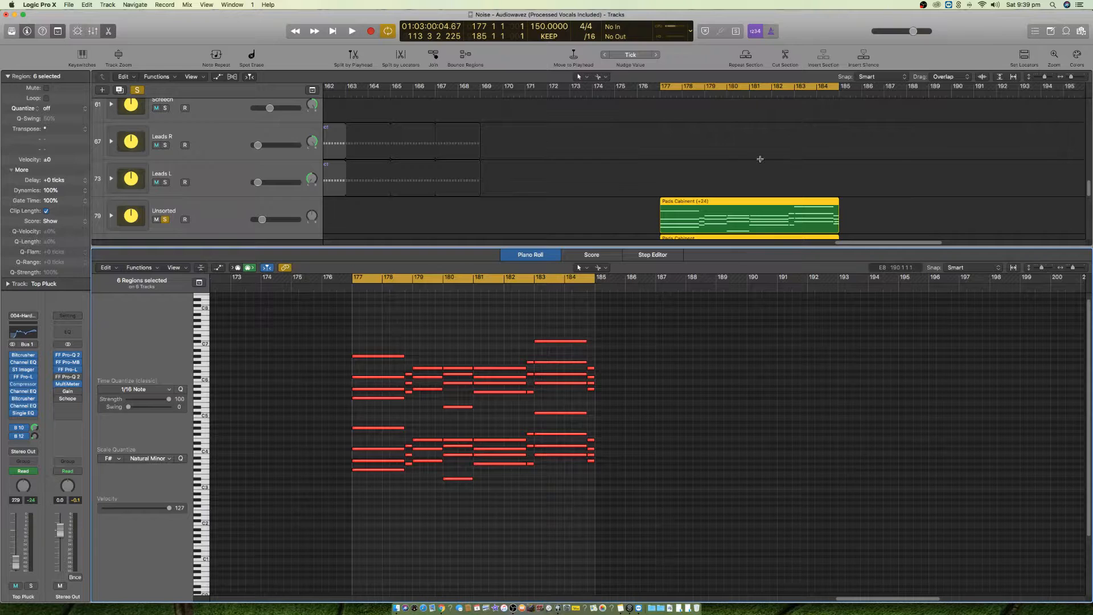
- Examine the layers inside the Main Lead L stack and the notes of the Main Lead L and Saw regions
scroll(751, 156, "down", 5)
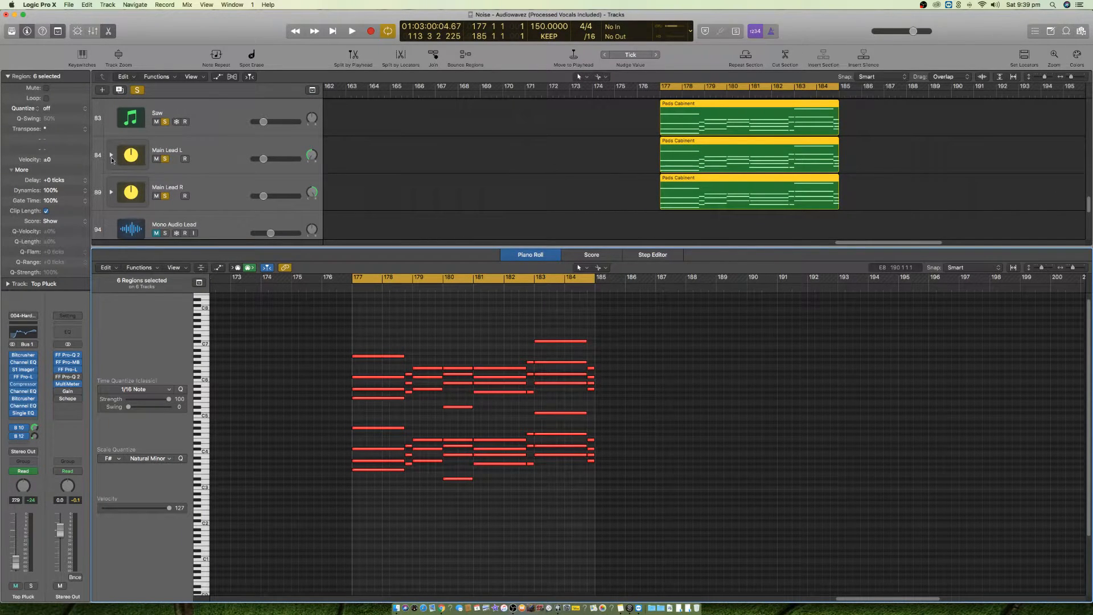
left_click(111, 156)
scroll(208, 193, "down", 3)
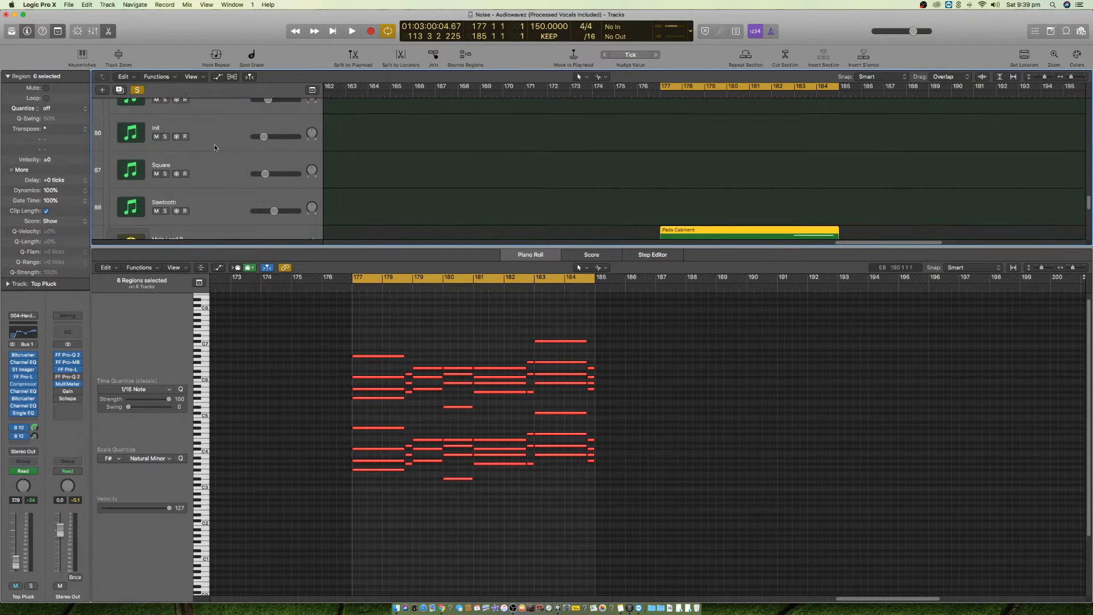
left_click(214, 145)
left_click(211, 185)
left_click(212, 208)
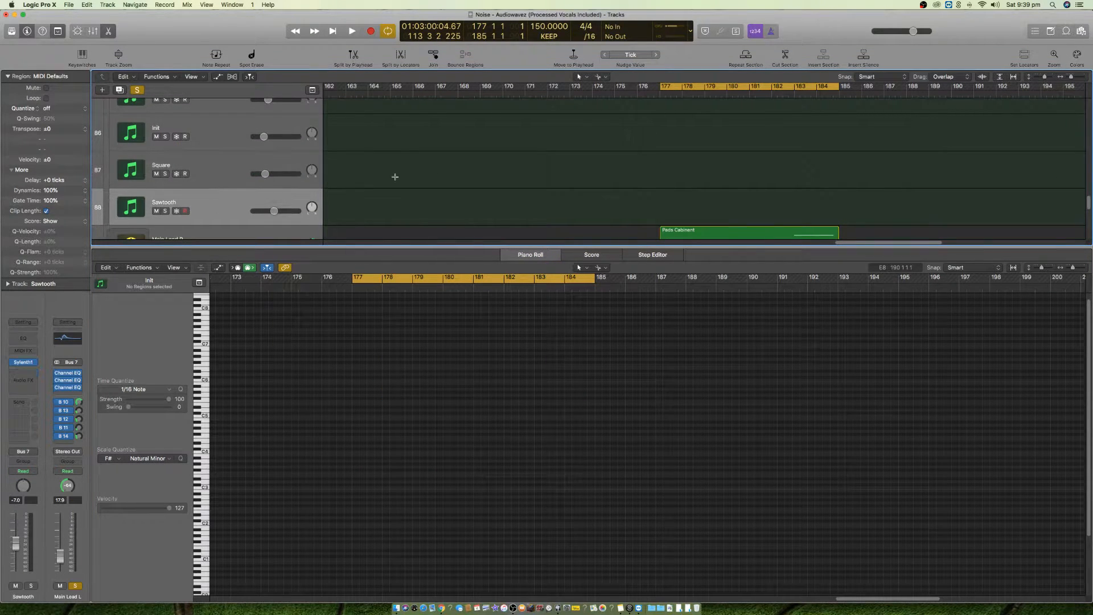
scroll(554, 186, "up", 4)
left_click(707, 181)
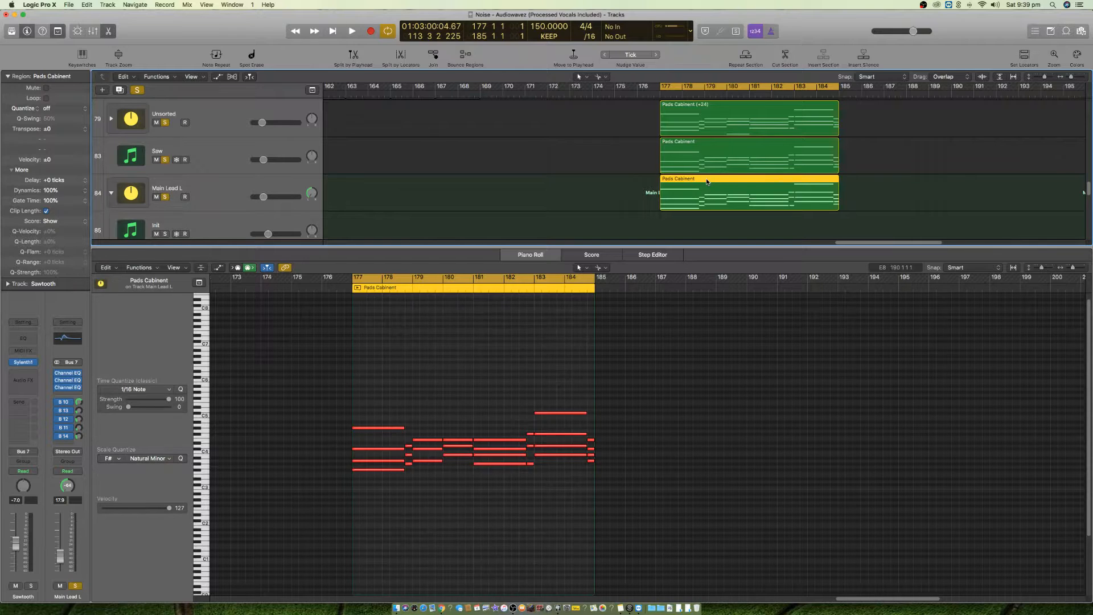
left_click(112, 194)
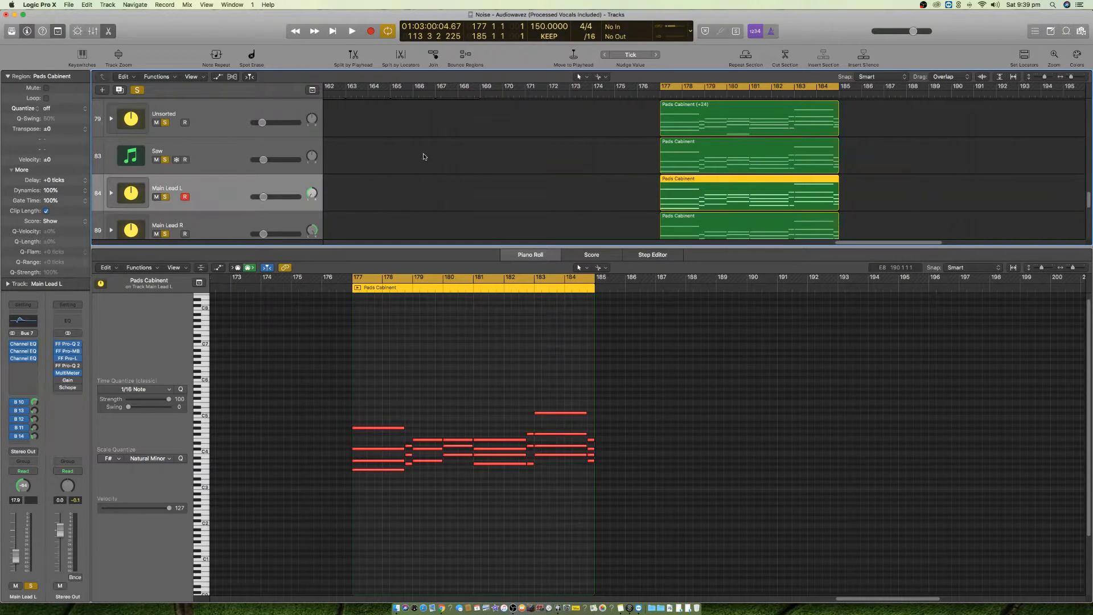
left_click(198, 151)
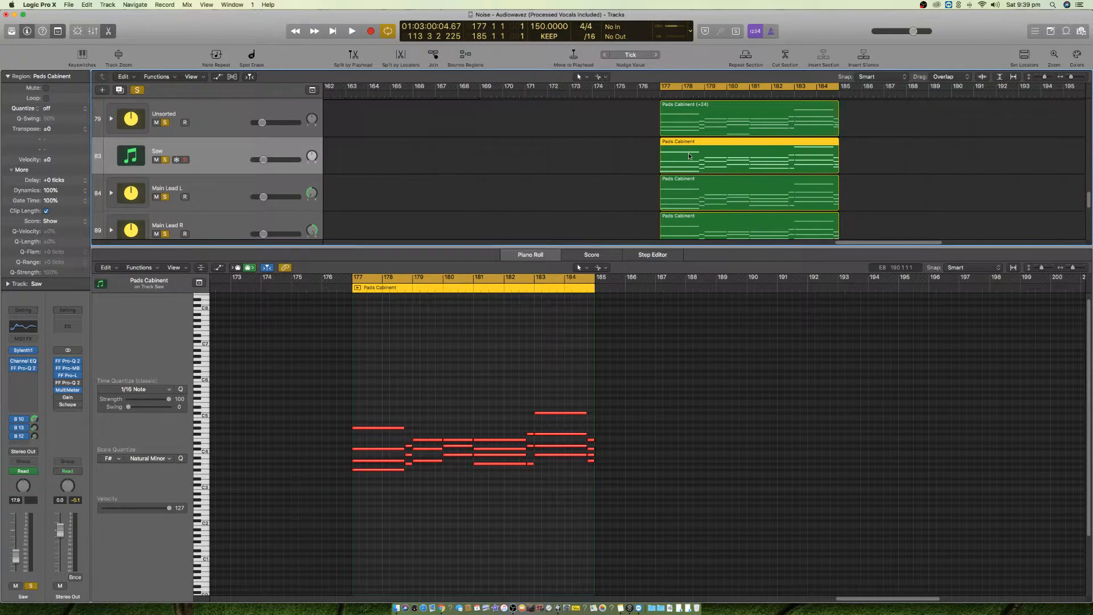
scroll(430, 163, "down", 6)
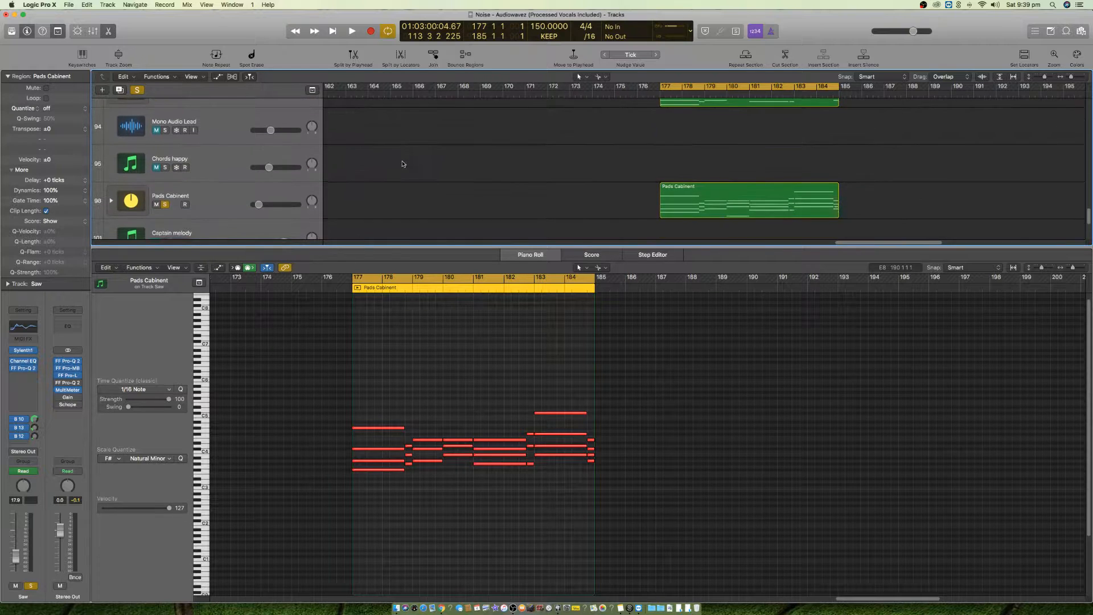
scroll(344, 140, "down", 1)
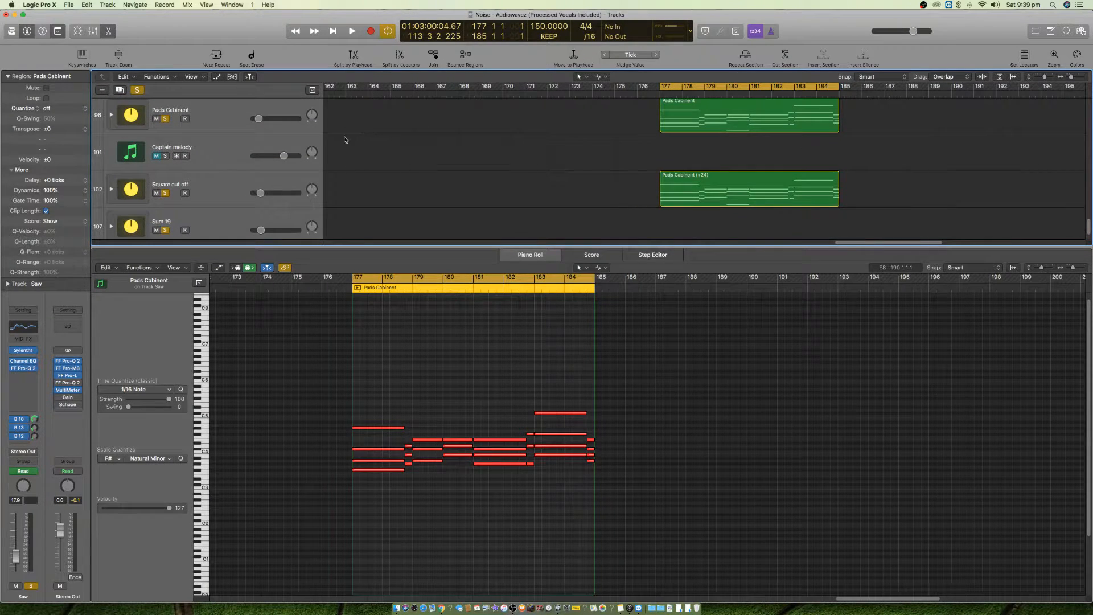
- Turn off solo on the Sum 19 track
left_click(218, 200)
left_click(217, 226)
scroll(553, 450, "up", 2)
scroll(439, 168, "down", 1)
left_click(165, 203)
scroll(549, 187, "down", 10)
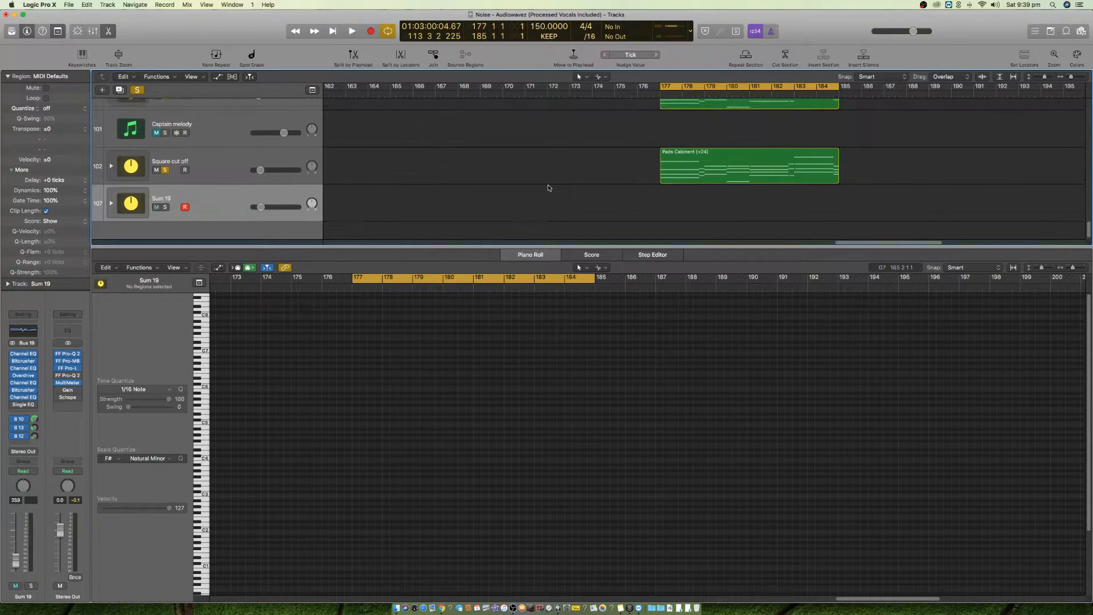
scroll(550, 187, "up", 3)
scroll(549, 188, "down", 5)
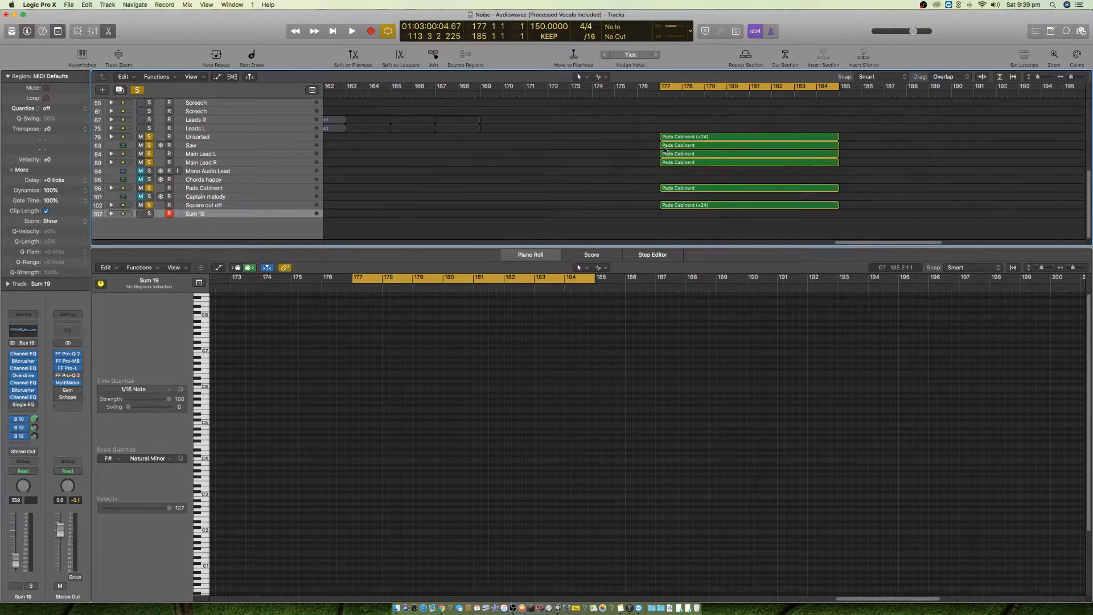
scroll(655, 149, "up", 2)
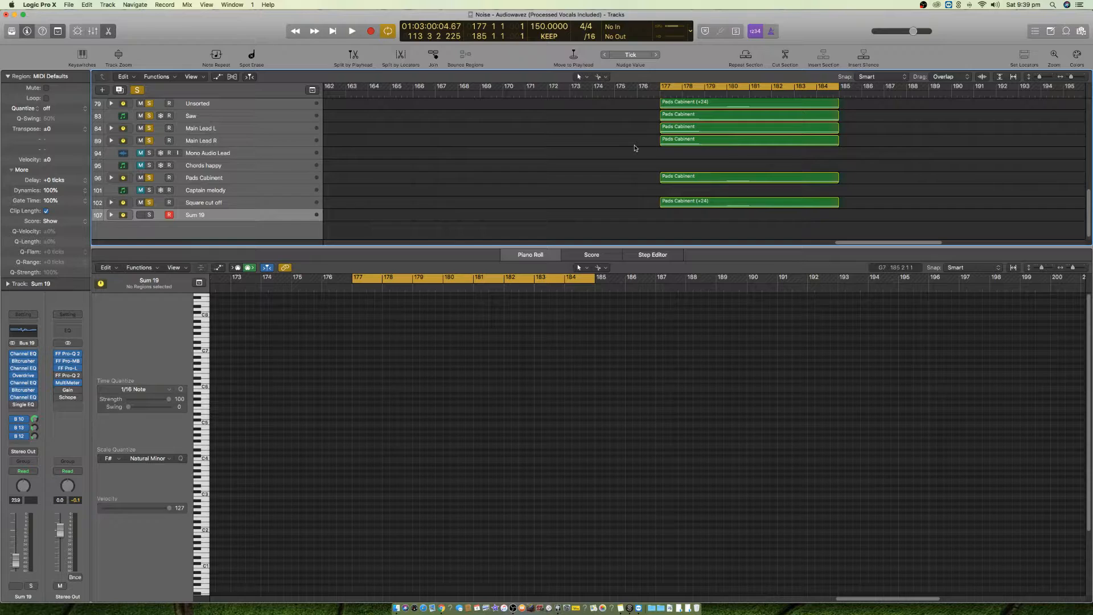
- Play the cycled Pads section, check the audio meters in OBS, and return to Logic Pro
key("space")
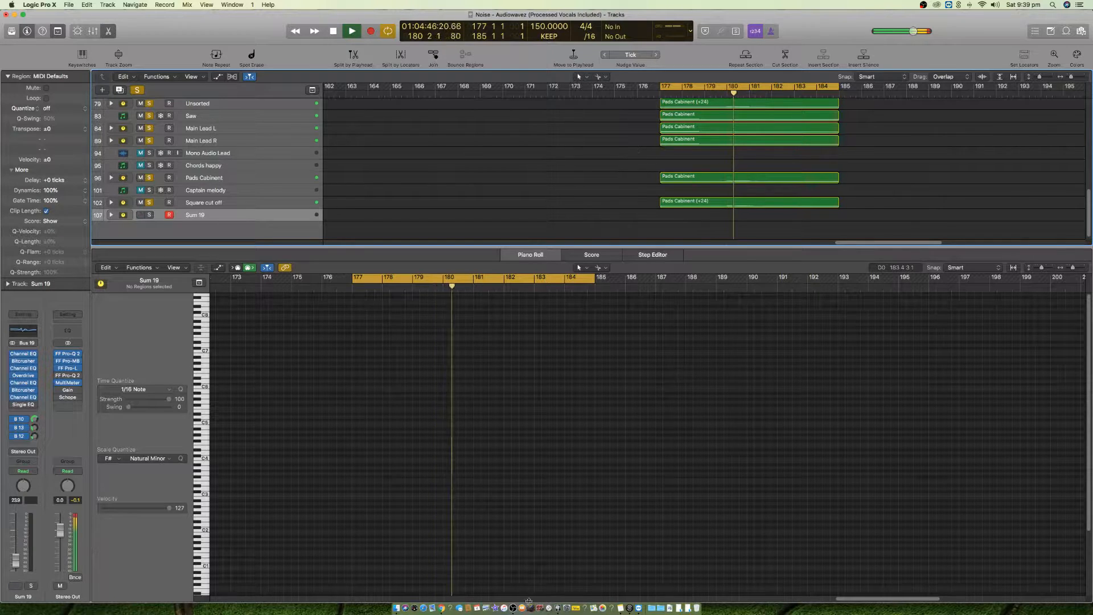
left_click(513, 608)
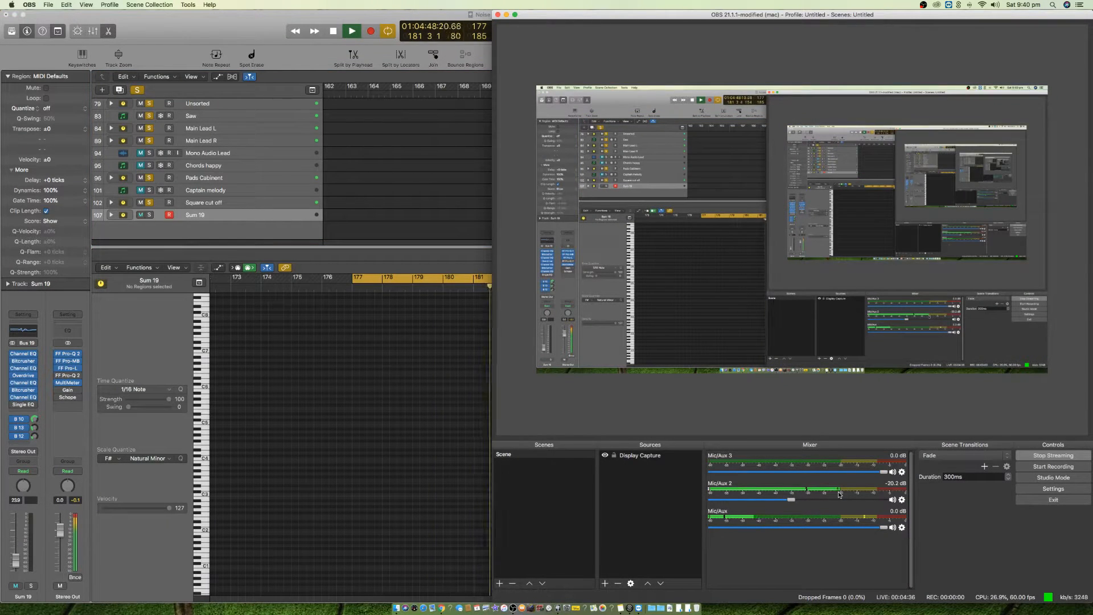
left_click(506, 14)
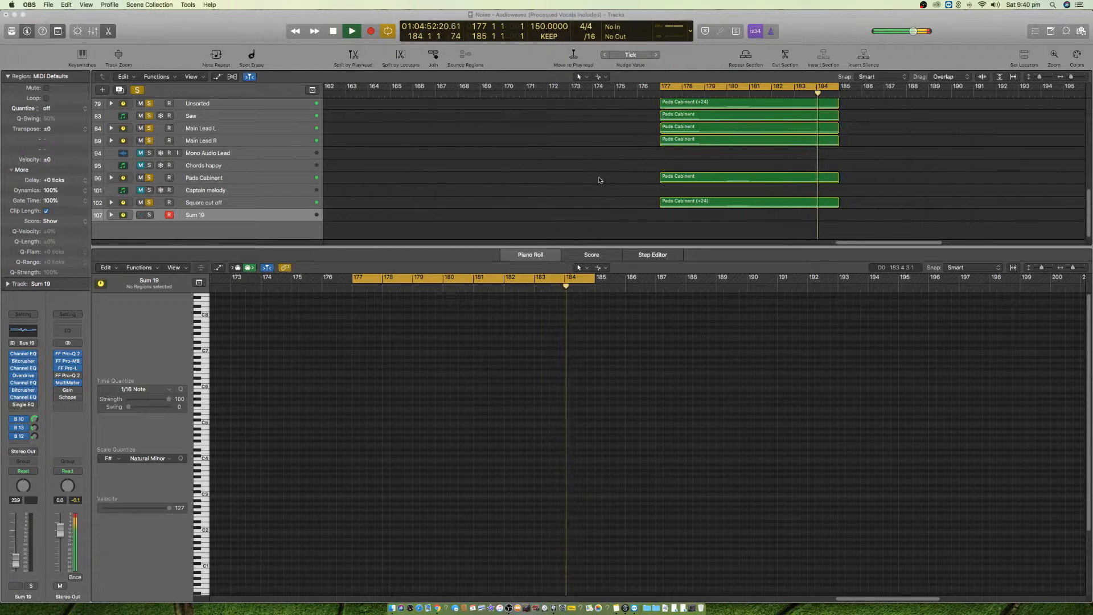
left_click(662, 180)
key("space")
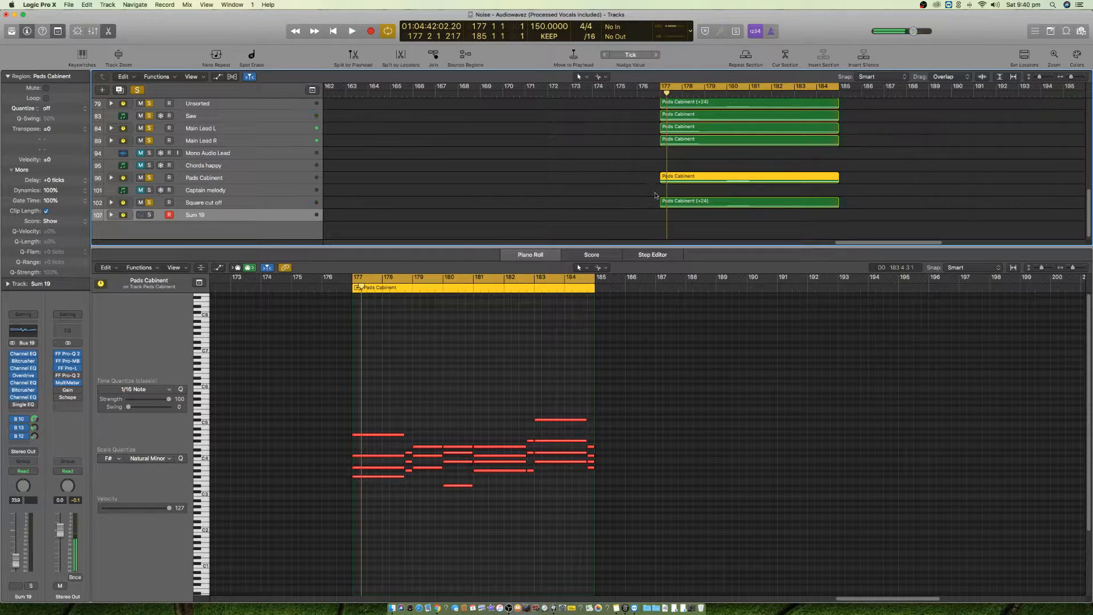
- Show all six Pads regions together in the Piano Roll and audition the first chord's top note in the lower octave
left_click_drag(698, 218, 713, 94)
scroll(711, 220, "down", 5)
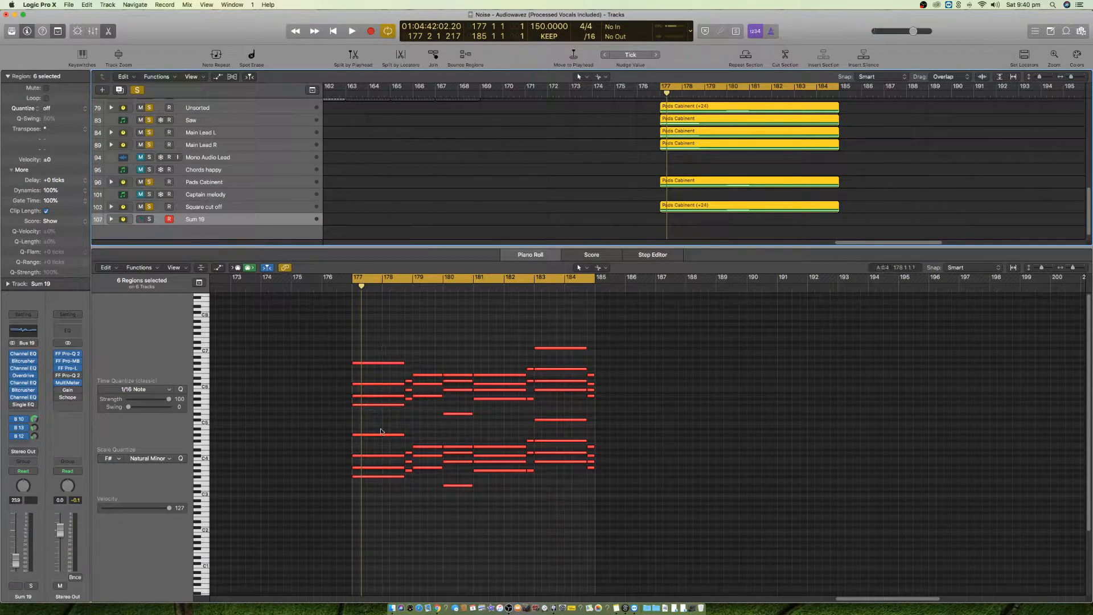
key("ctrl+m")
left_click(377, 444)
left_click(376, 434)
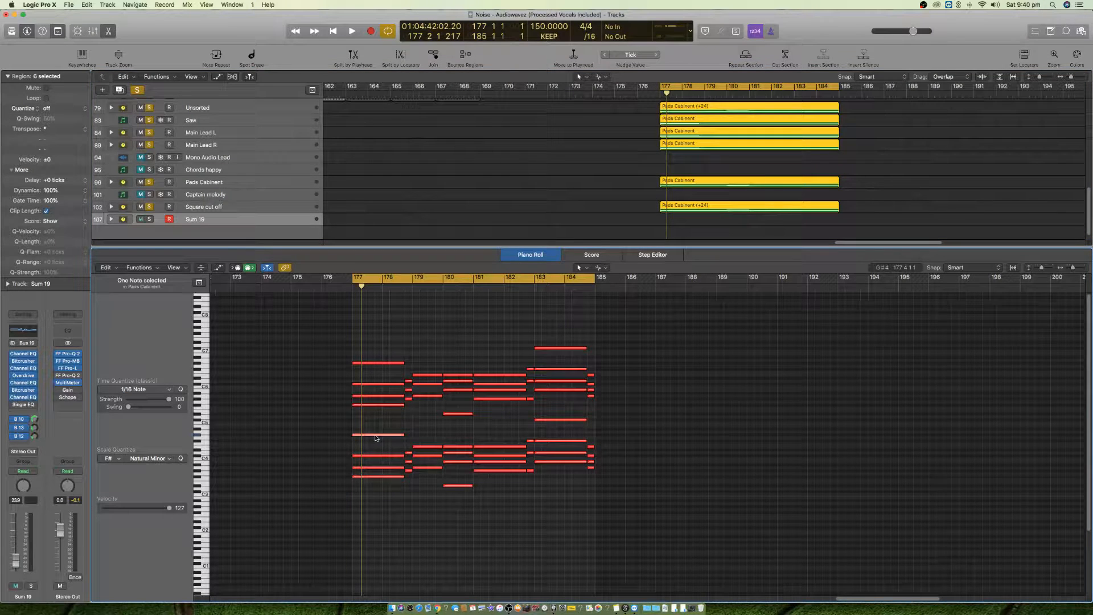
left_click(631, 187)
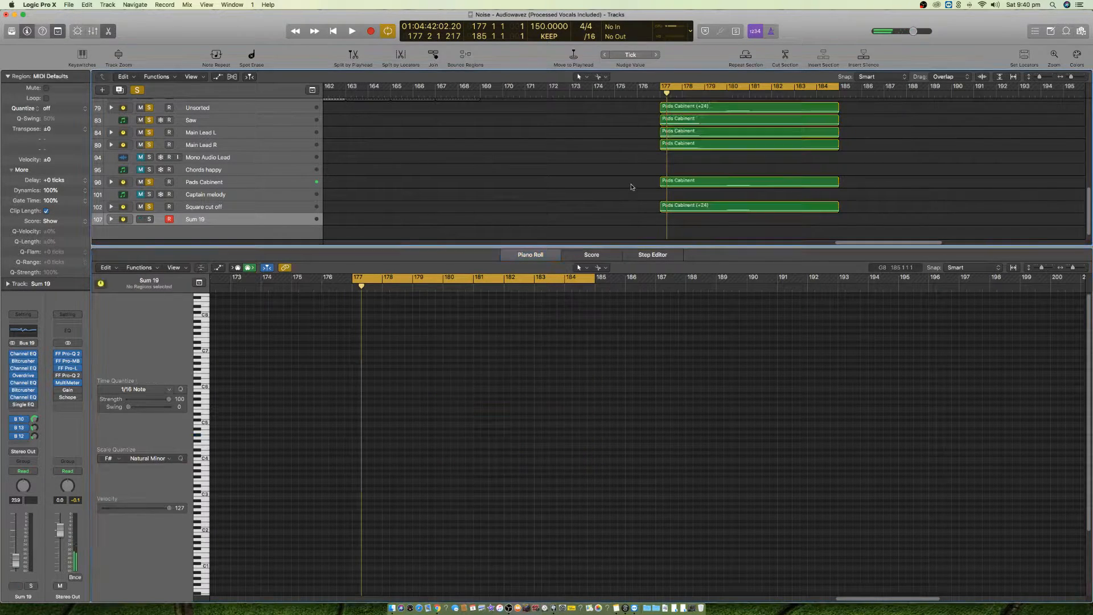
- Enlarge the tracks area and split all six Pads regions at the end of the first chord
key("super+Up")
left_click_drag(605, 248, 606, 292)
left_click_drag(703, 264, 693, 125)
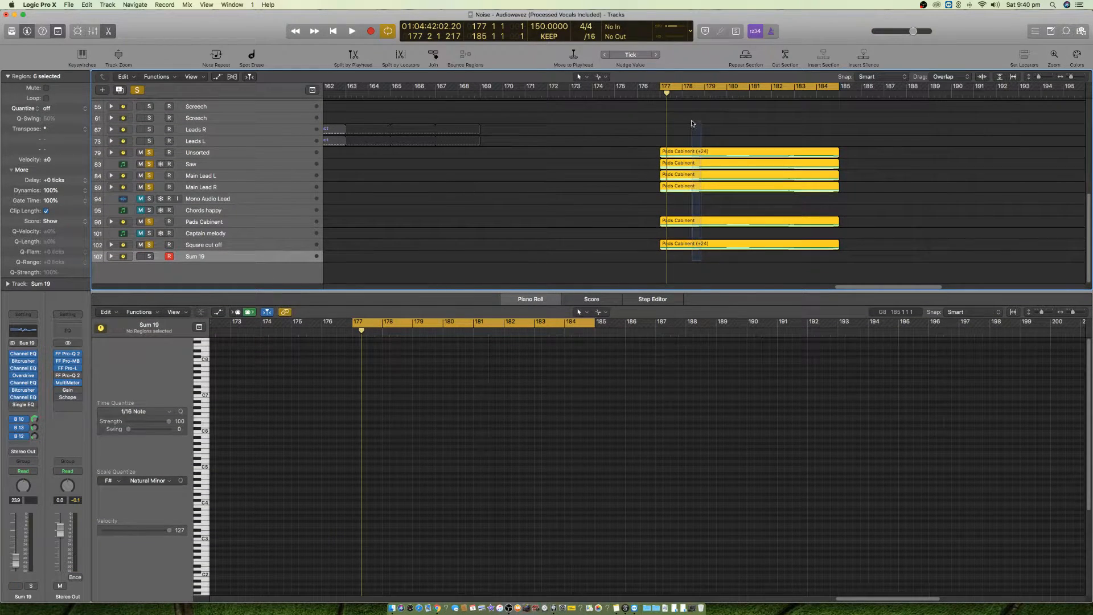
left_click(699, 152)
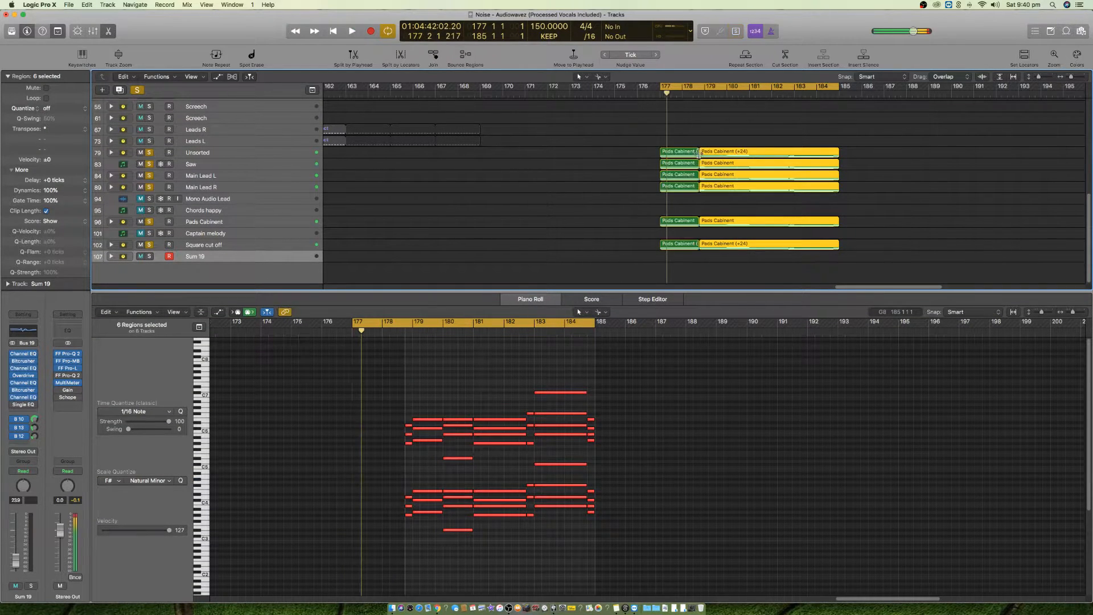
- Delete the six region parts after the first chord and lengthen the remaining parts to 8 bars, ending at bar 185
left_click_drag(728, 116, 739, 259)
scroll(916, 253, "down", 10)
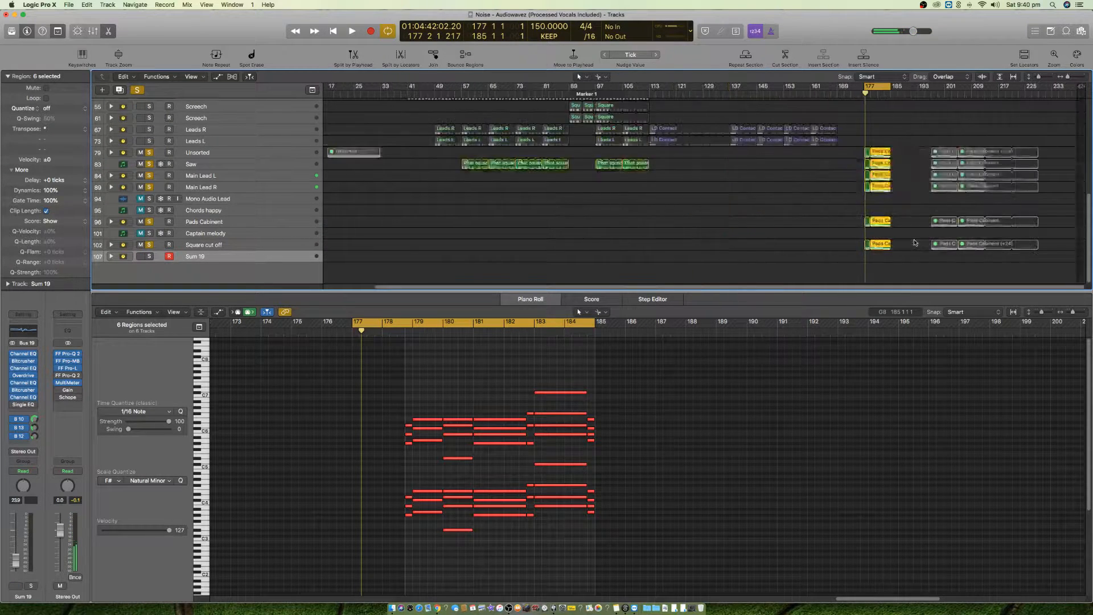
scroll(931, 229, "up", 2)
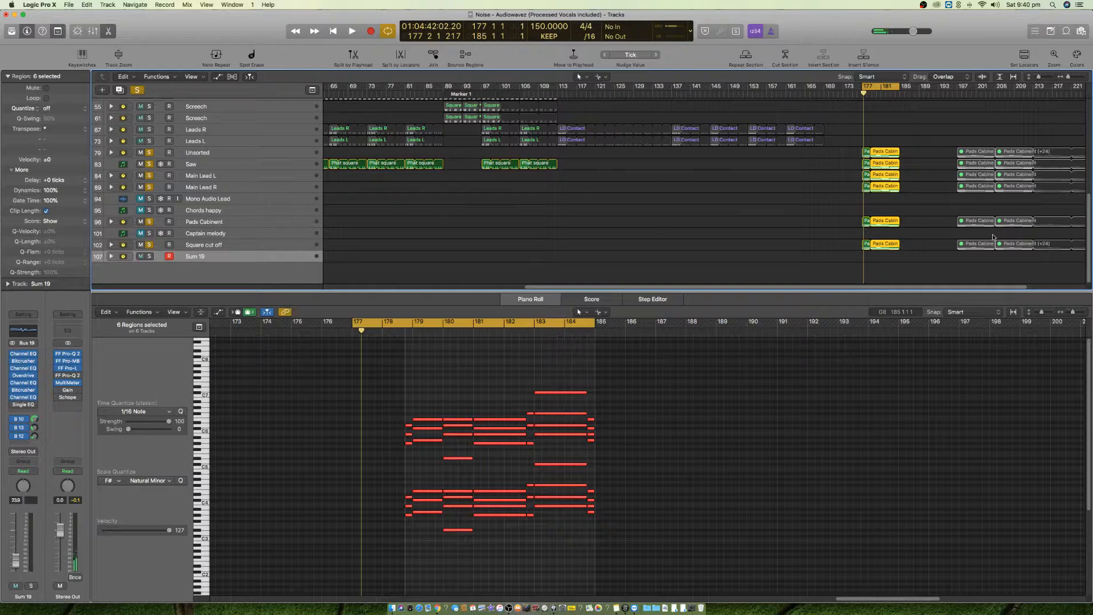
scroll(957, 221, "up", 6)
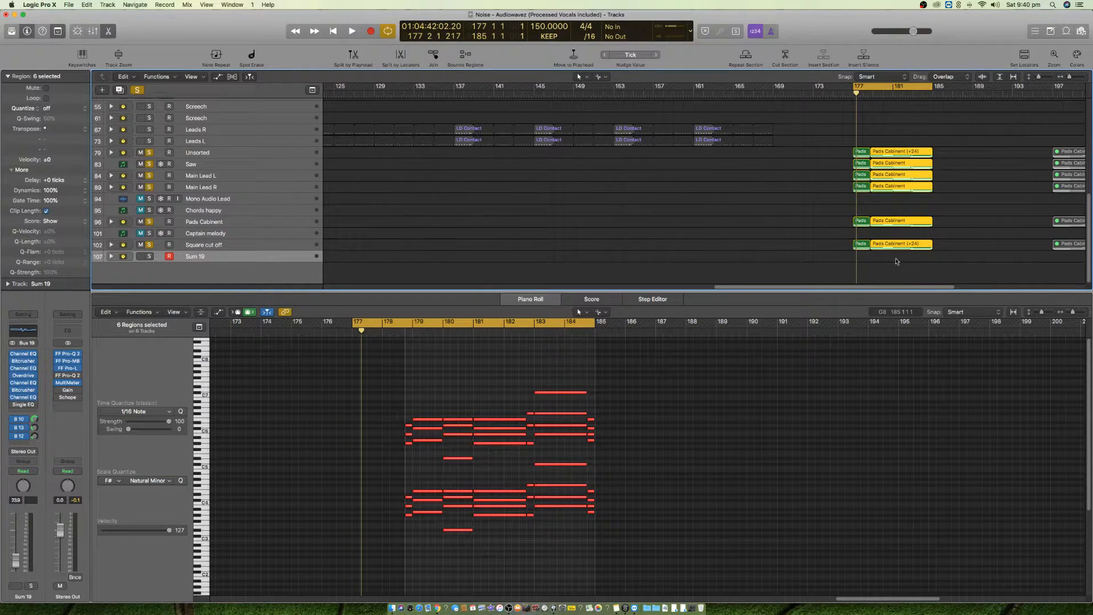
key("Delete")
left_click_drag(891, 136, 932, 248)
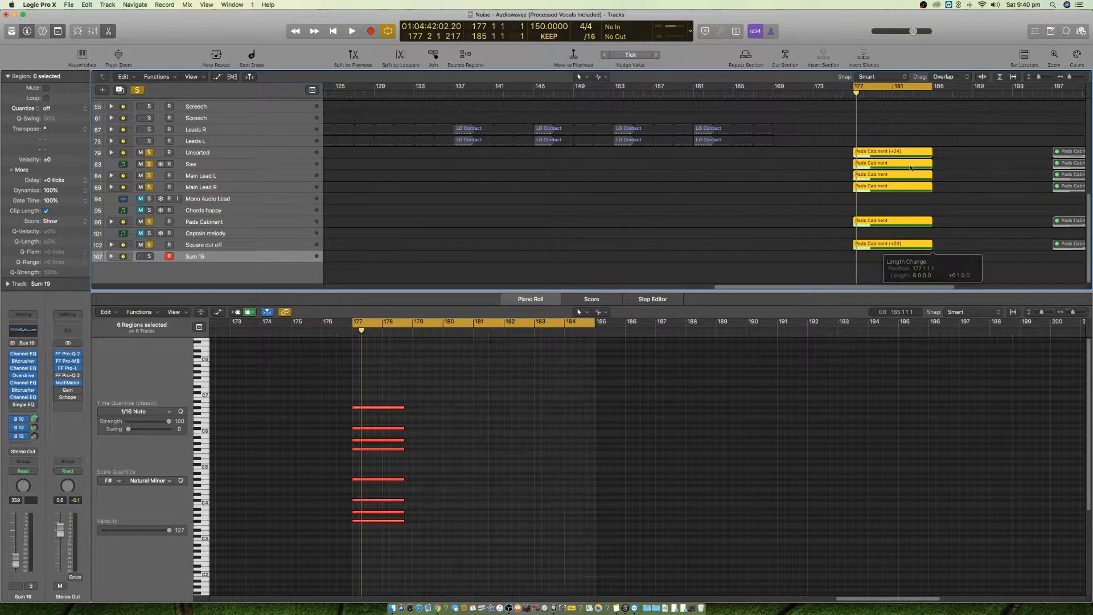
- Lengthen all the chord notes in the six Pads regions so they run the full eight bars to bar 185
left_click_drag(473, 364, 354, 595)
left_click_drag(404, 501, 633, 498)
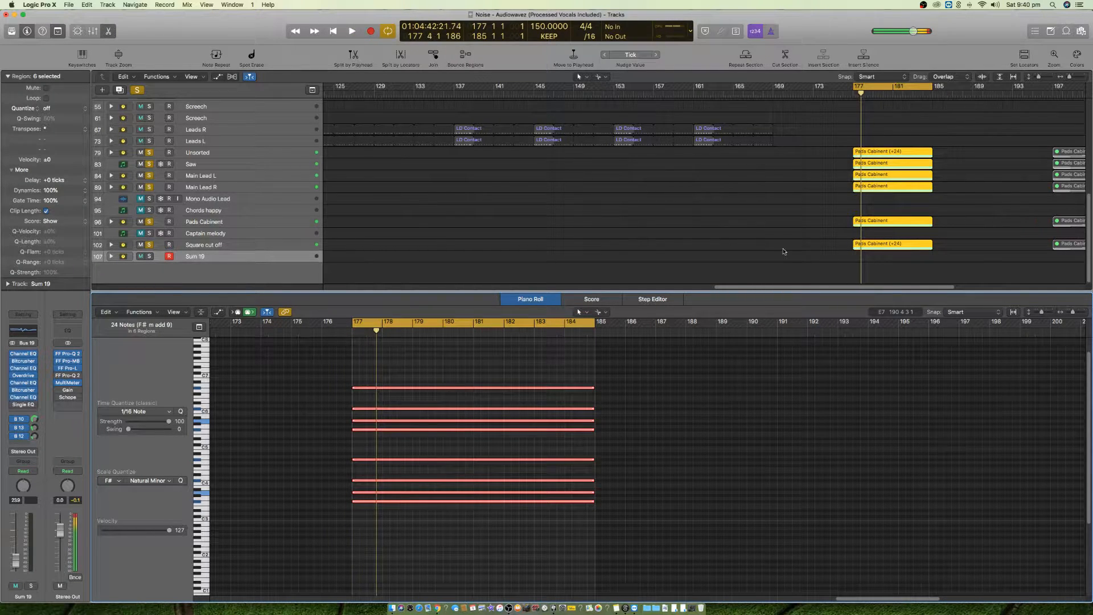
left_click_drag(834, 121, 915, 283)
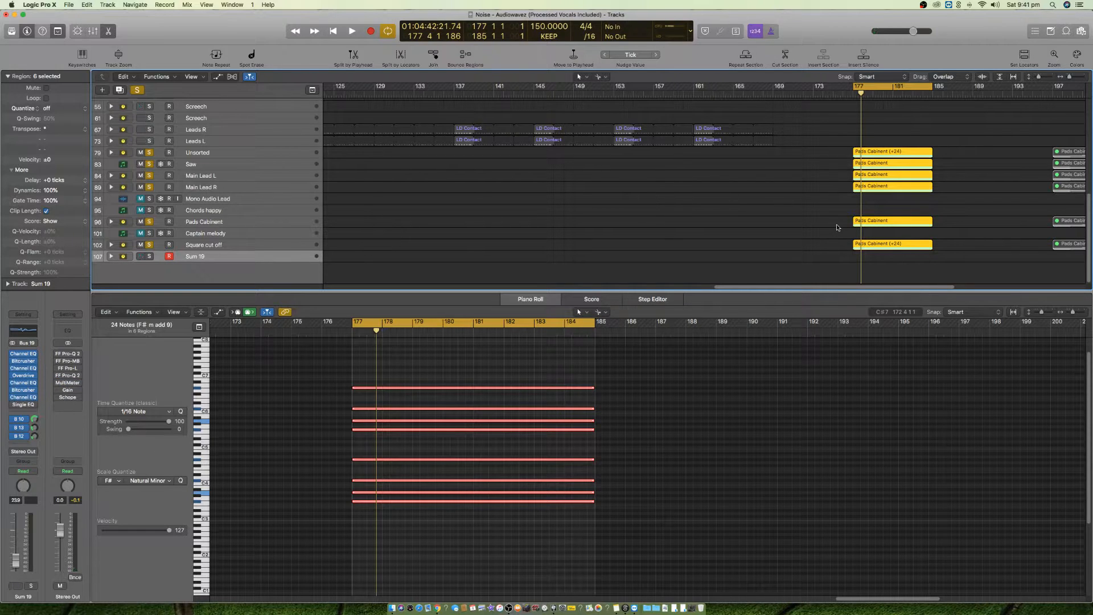
- Bounce bars 177 to 185 offline as a 24 Bit PCM Wave file named "F# Straight Chord" and add it to the project
right_click(889, 245)
left_click(797, 229)
left_click_drag(844, 131, 907, 256)
left_click(68, 5)
mouse_move(111, 195)
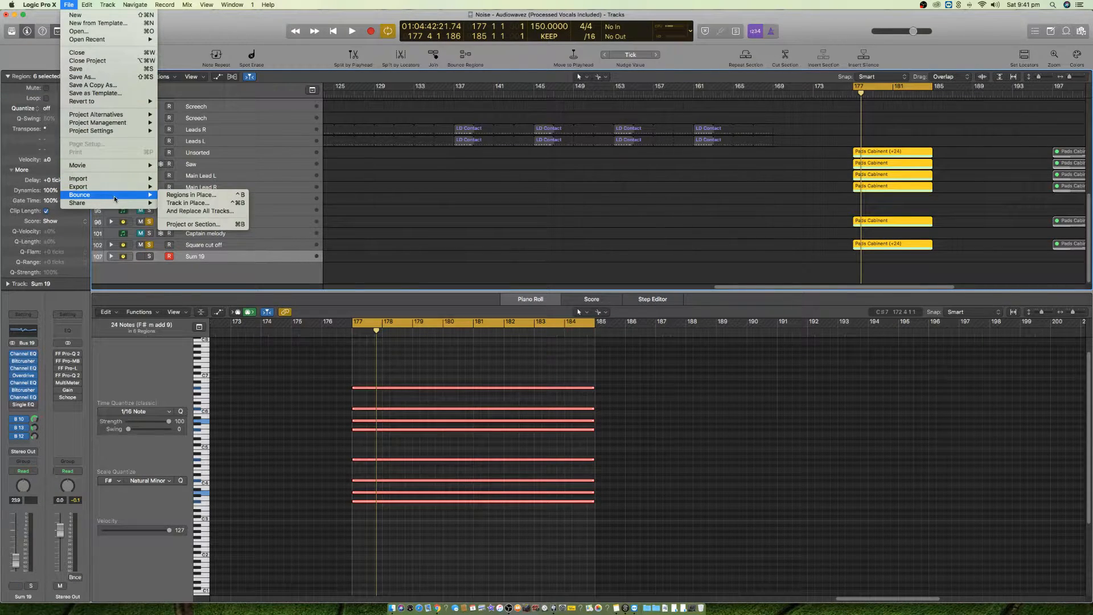
left_click(199, 225)
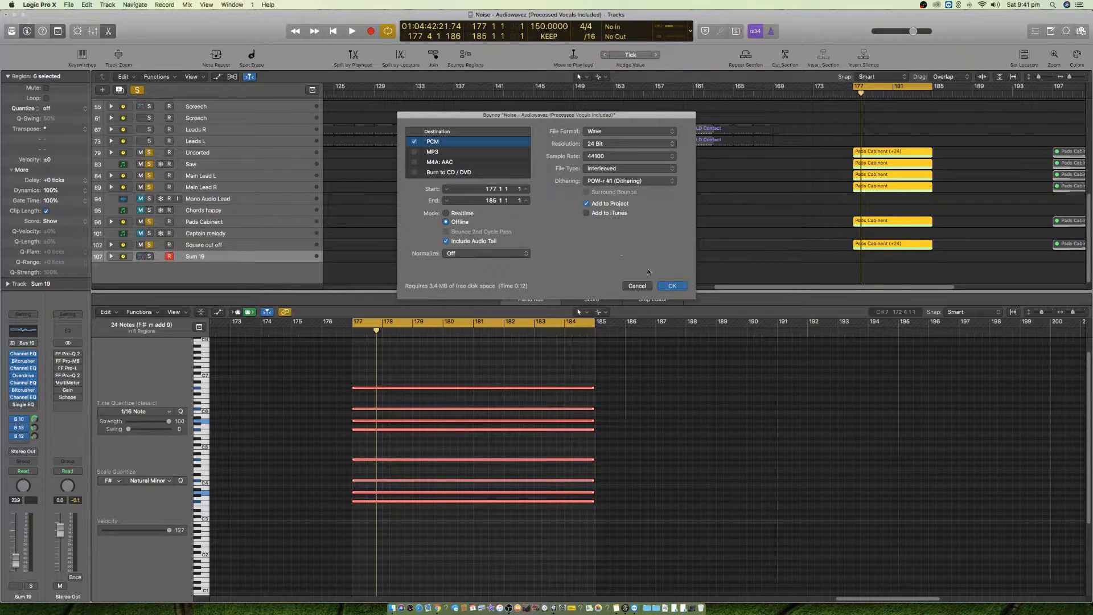
left_click(670, 285)
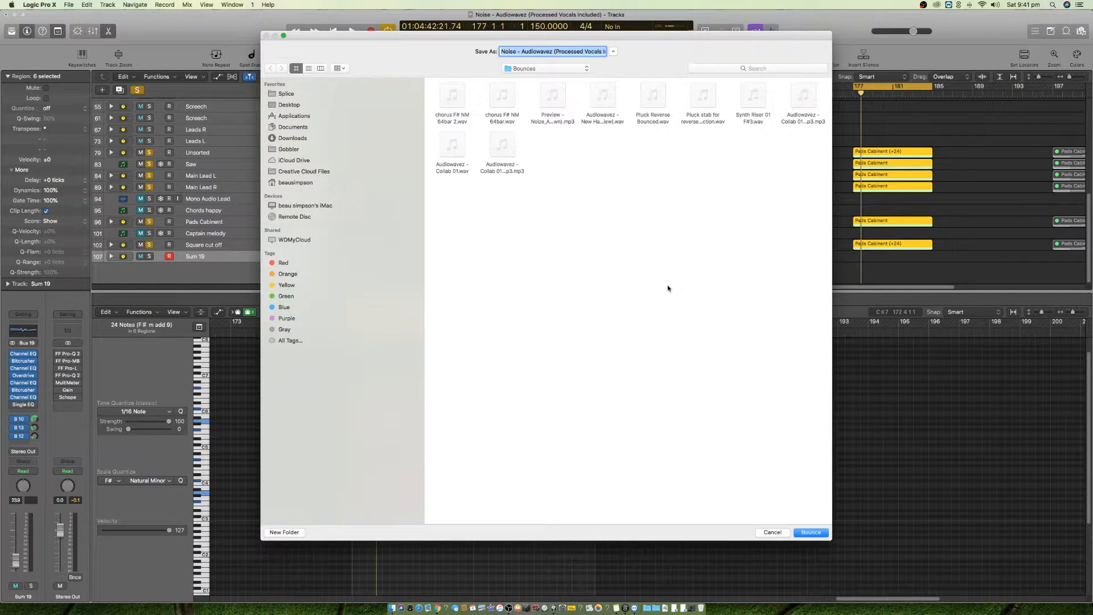
type("F")
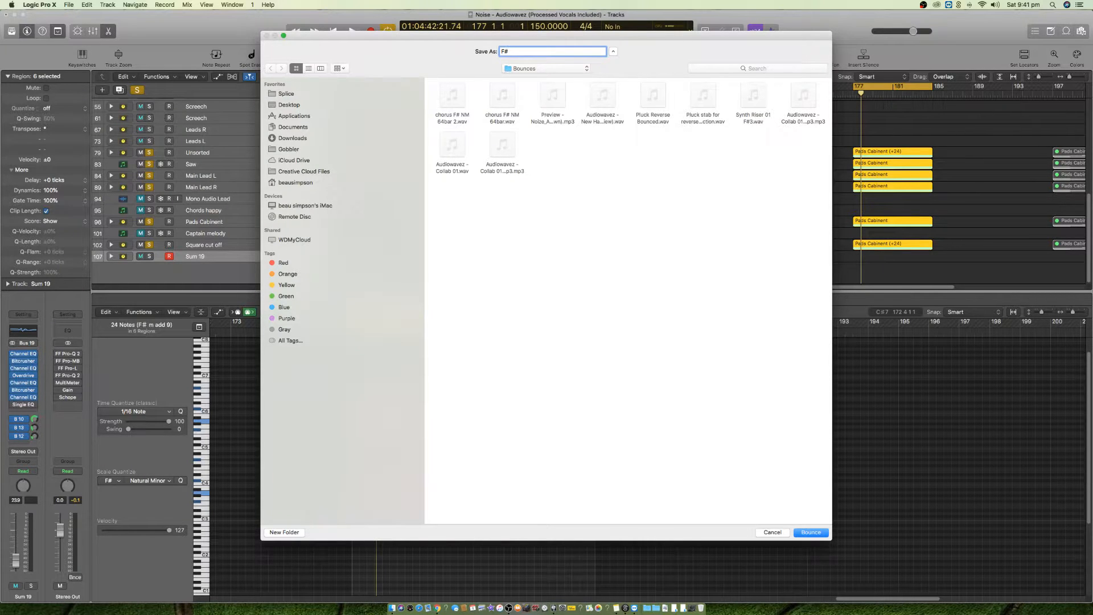
type("# Straight")
type("Chord")
left_click(806, 533)
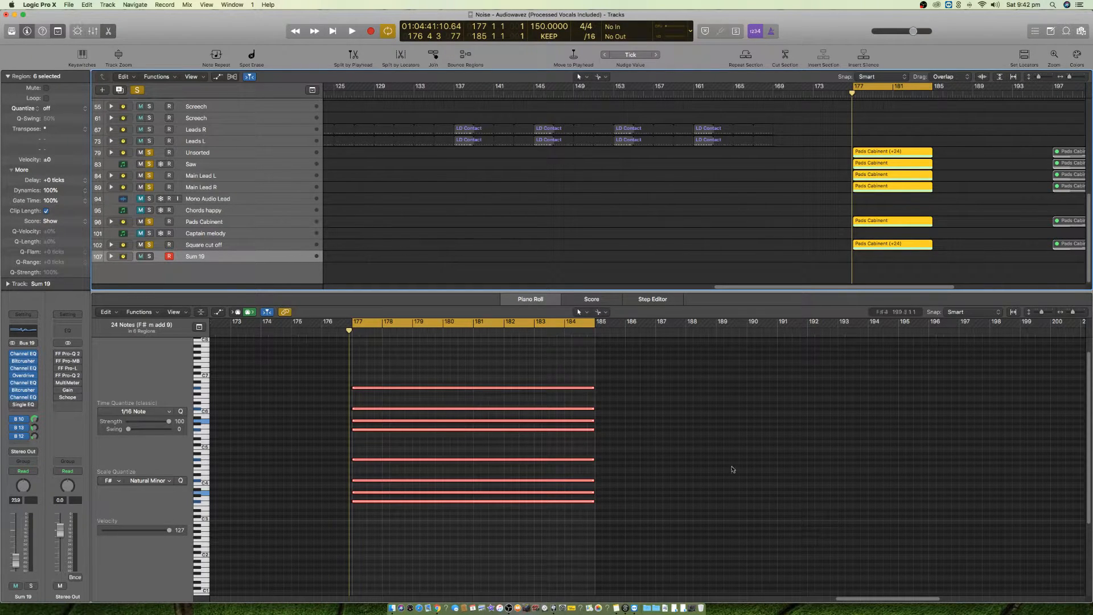
- Close the Piano Roll, mute the six Pads regions at bar 177, and clear solo on all tracks
left_click(108, 30)
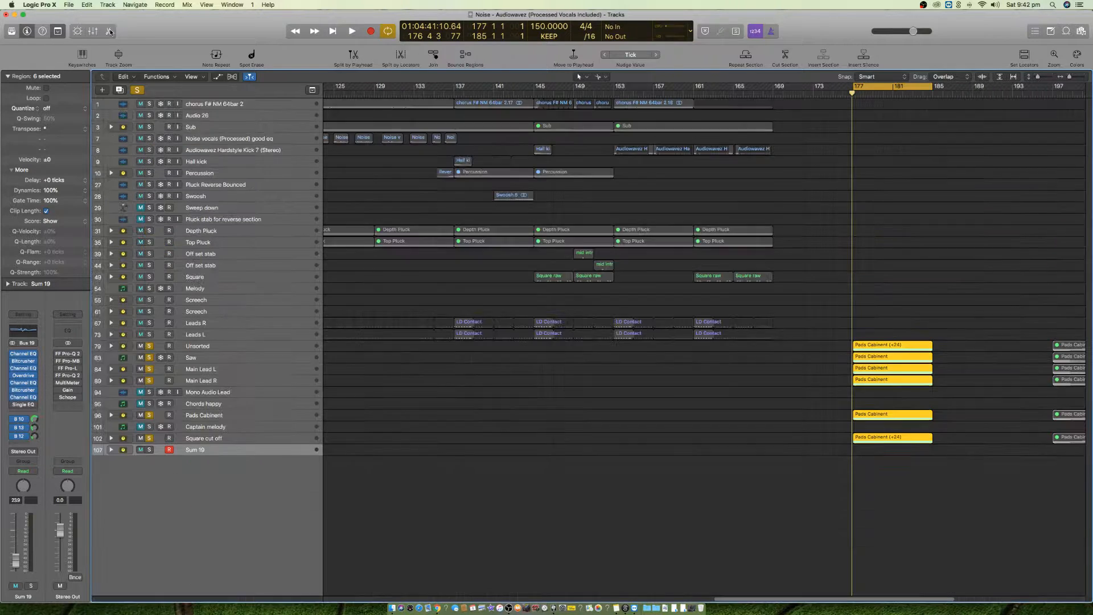
left_click_drag(949, 283, 864, 512)
right_click(890, 437)
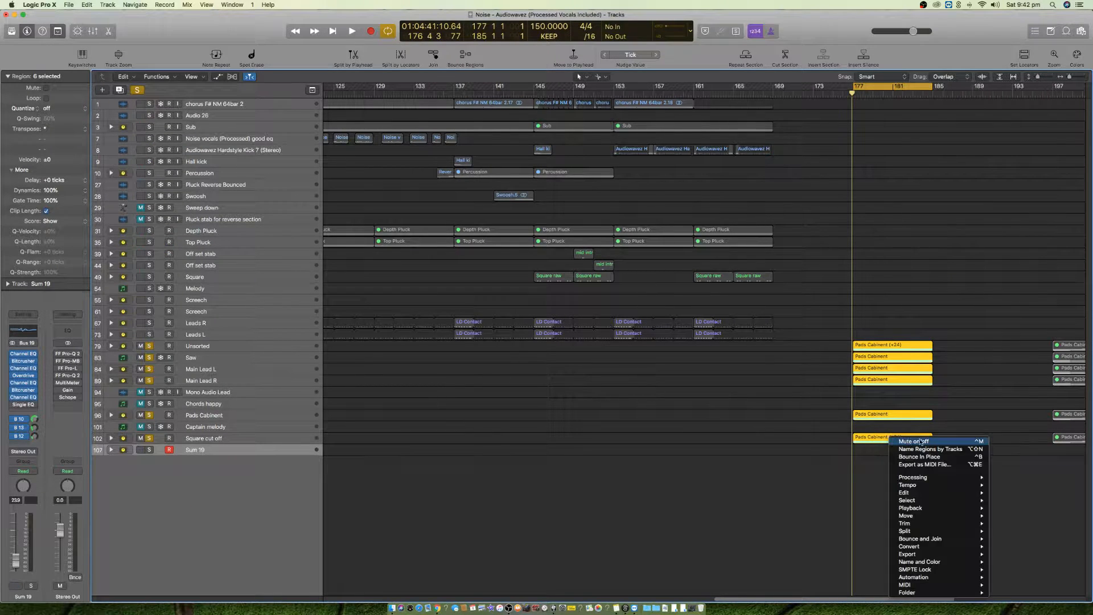
left_click(973, 412)
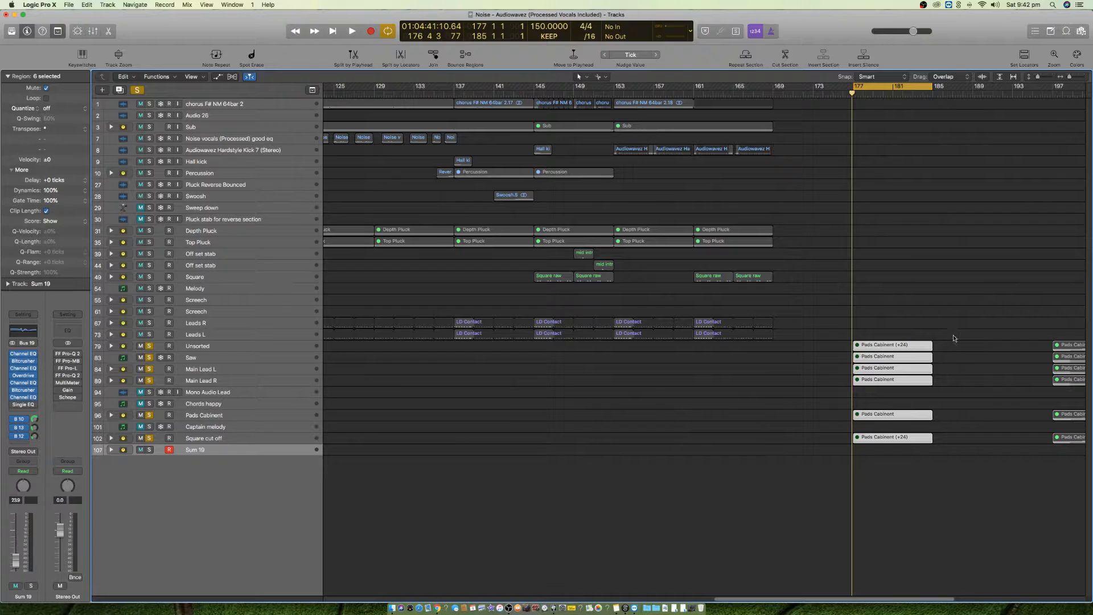
key("super+Left")
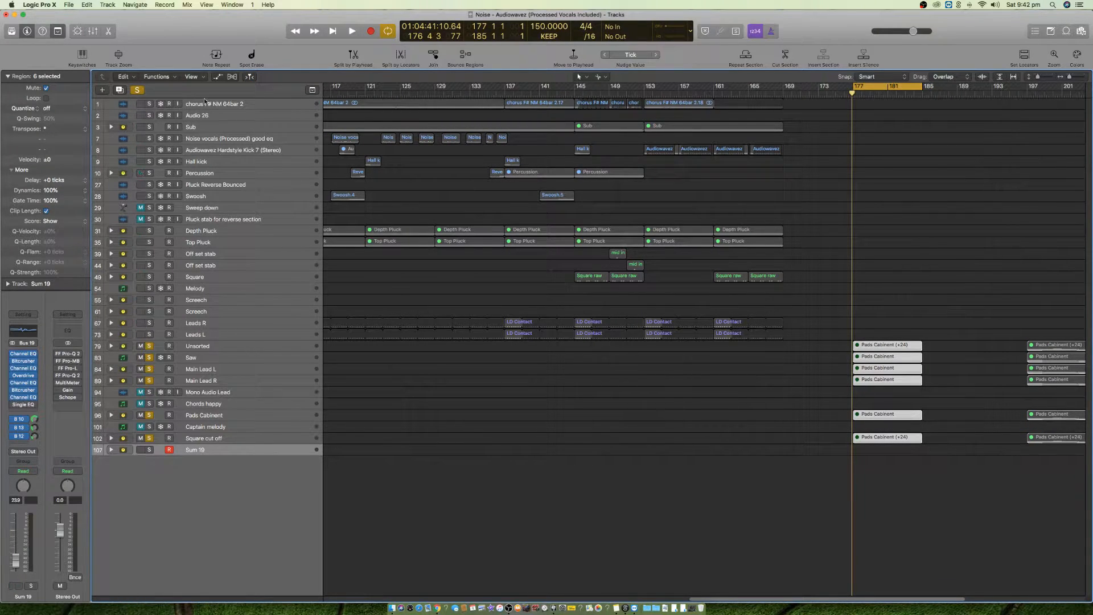
left_click(142, 90)
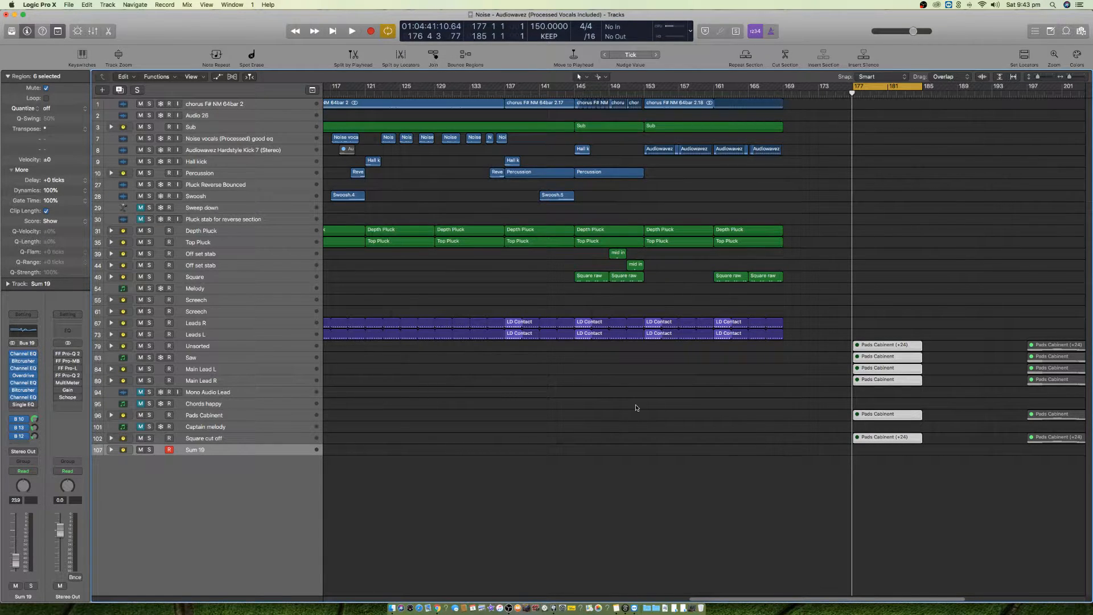
- Examine the Lead layers and channel strips inside the Leads R and Leads L track stacks
left_click(111, 324)
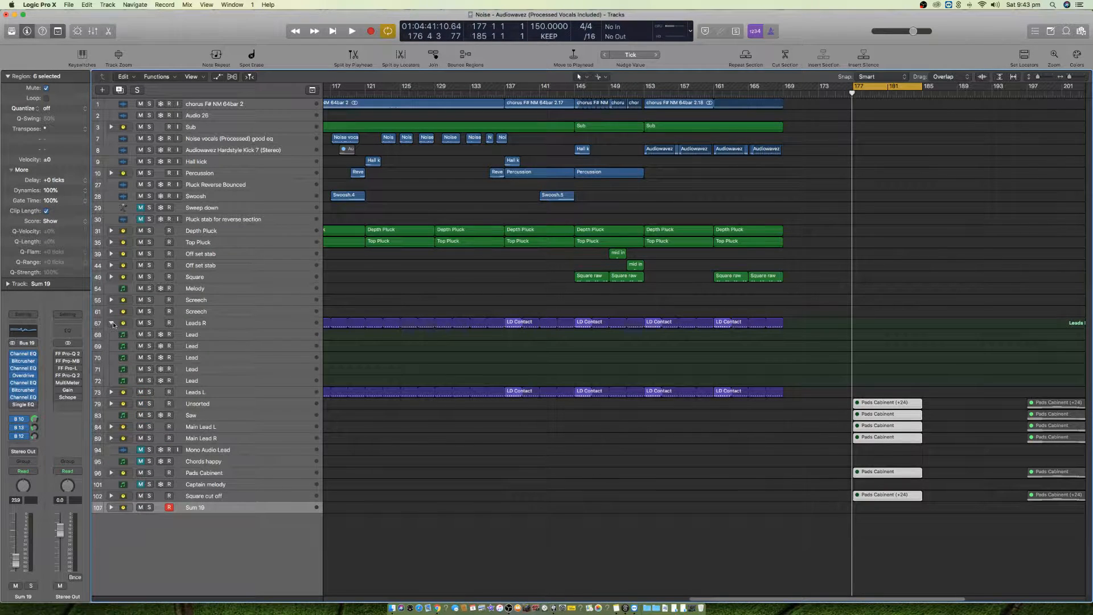
left_click(227, 323)
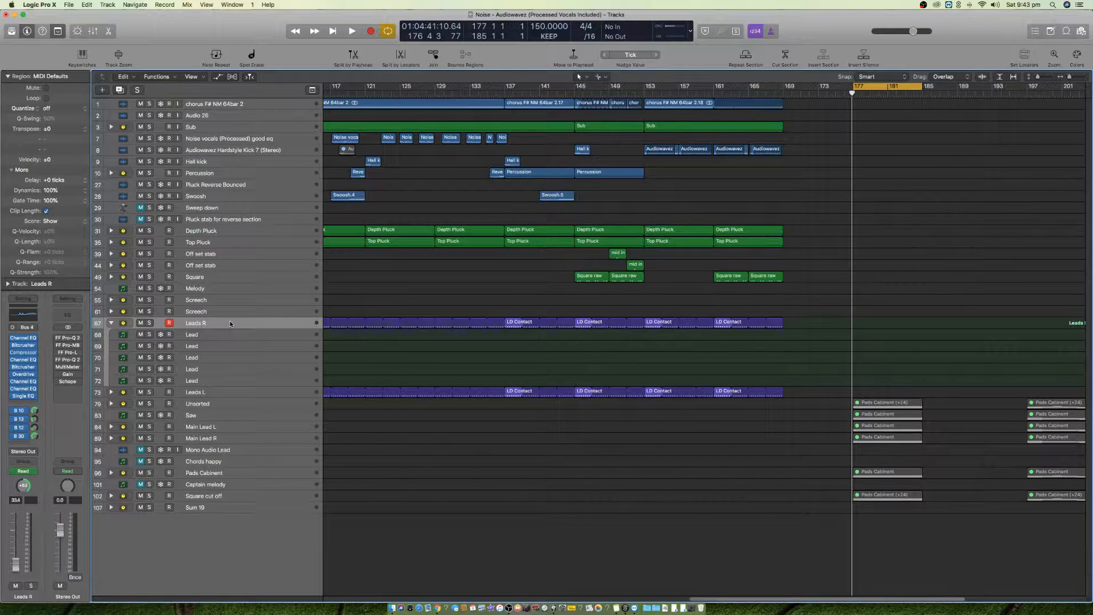
left_click(234, 336)
left_click(232, 347)
left_click(231, 359)
left_click(230, 369)
left_click(232, 380)
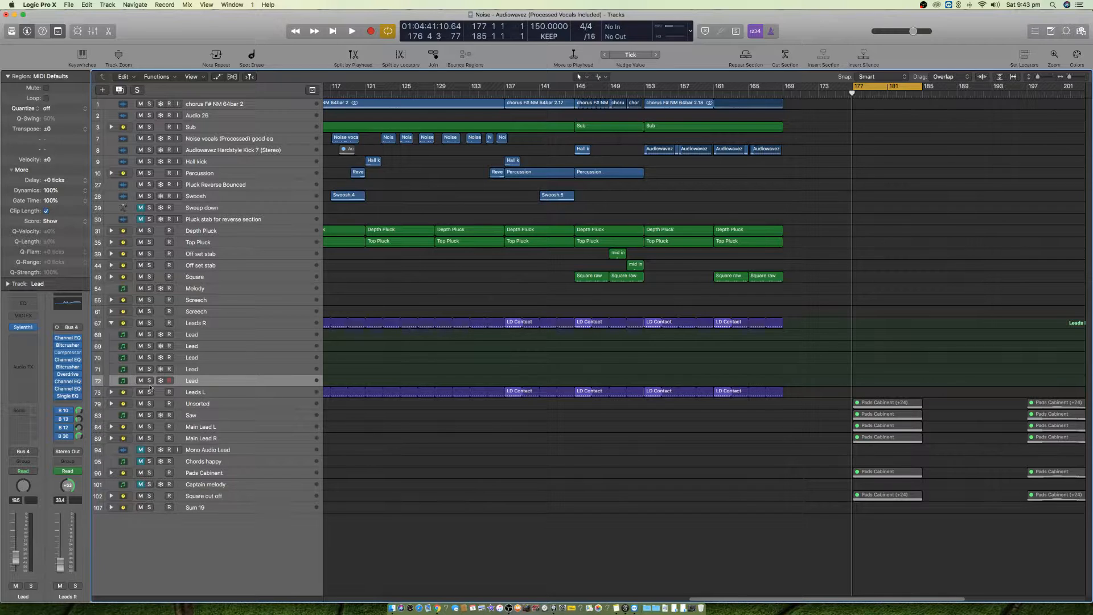
left_click(112, 392)
left_click(205, 392)
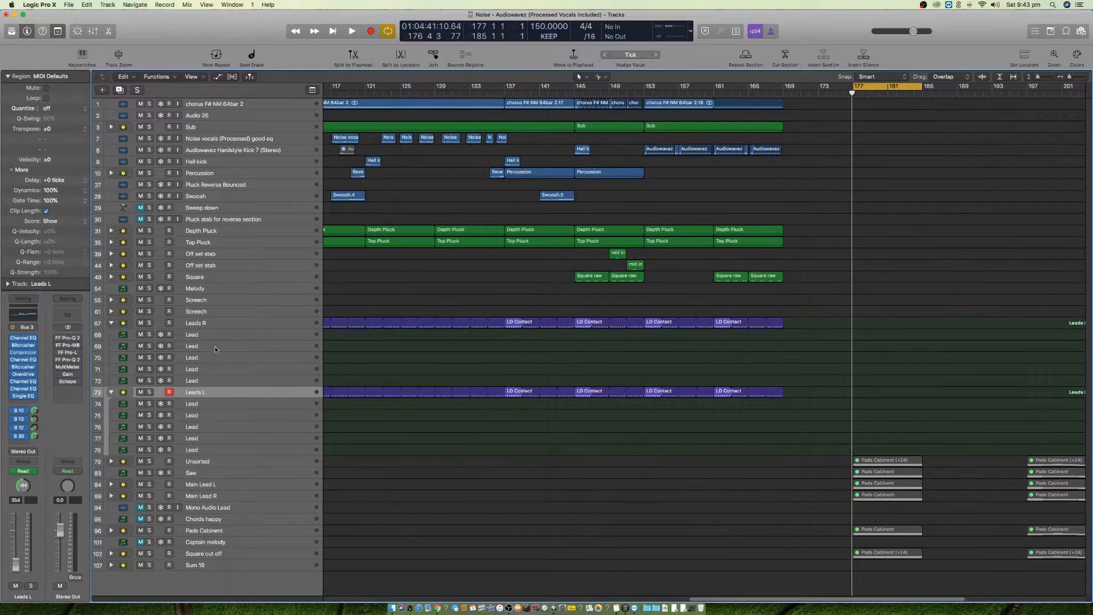
left_click(185, 323)
left_click(112, 323)
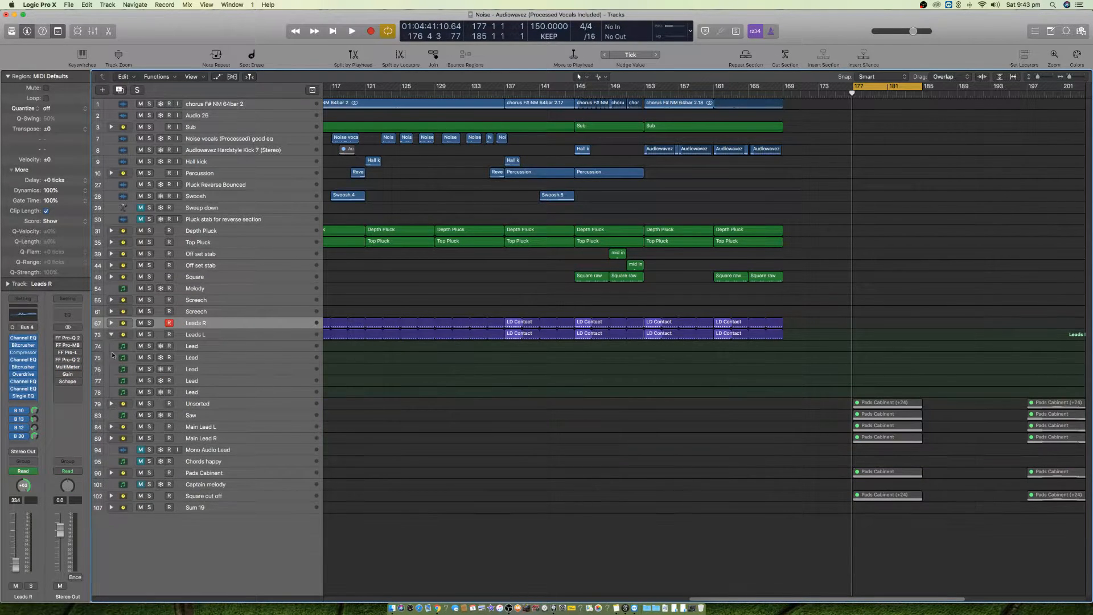
left_click(112, 334)
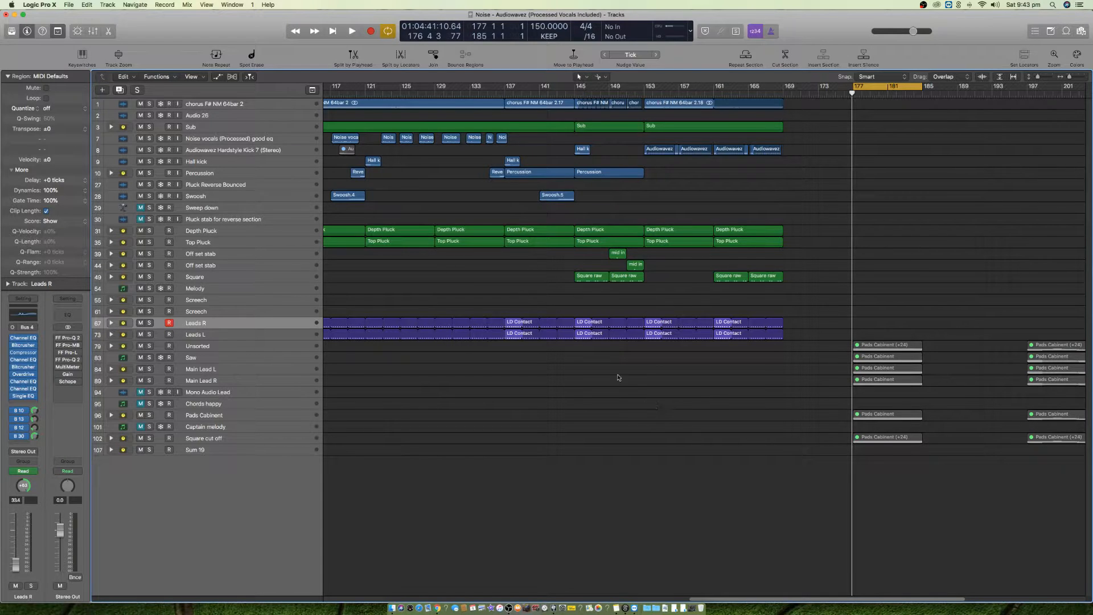
- Examine the automation lanes of the Leads R track, then hide automation again
left_click(218, 76)
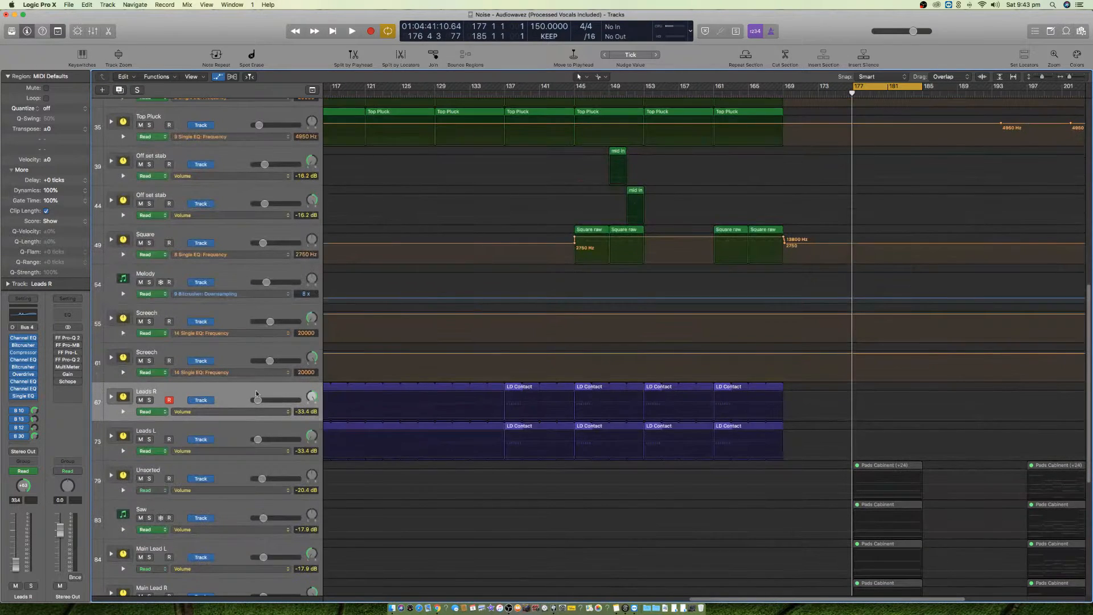
left_click(124, 411)
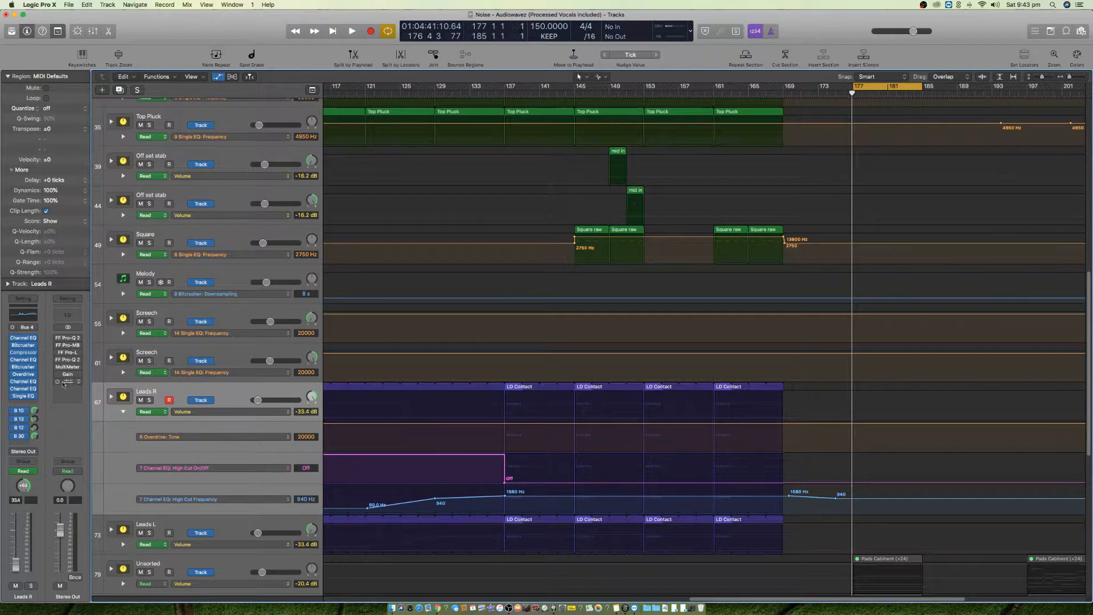
mouse_move(34, 342)
left_click(218, 76)
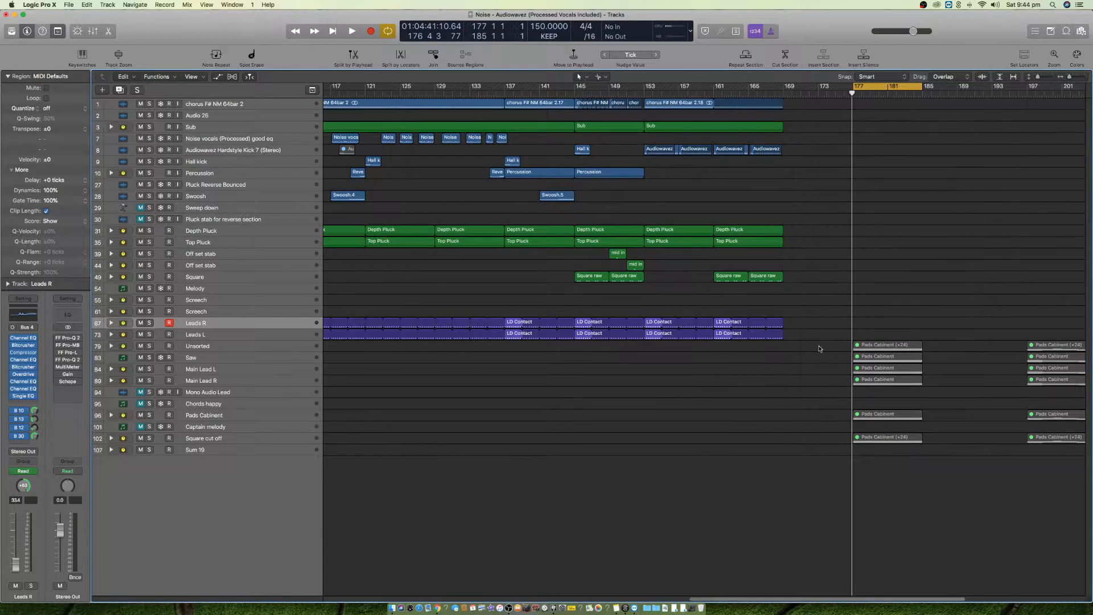
- Place the bounced F# Straight Chord file from the project's audio list on a new track below Sum 19, around bar 101
left_click(1081, 31)
left_click_drag(1088, 124, 1087, 599)
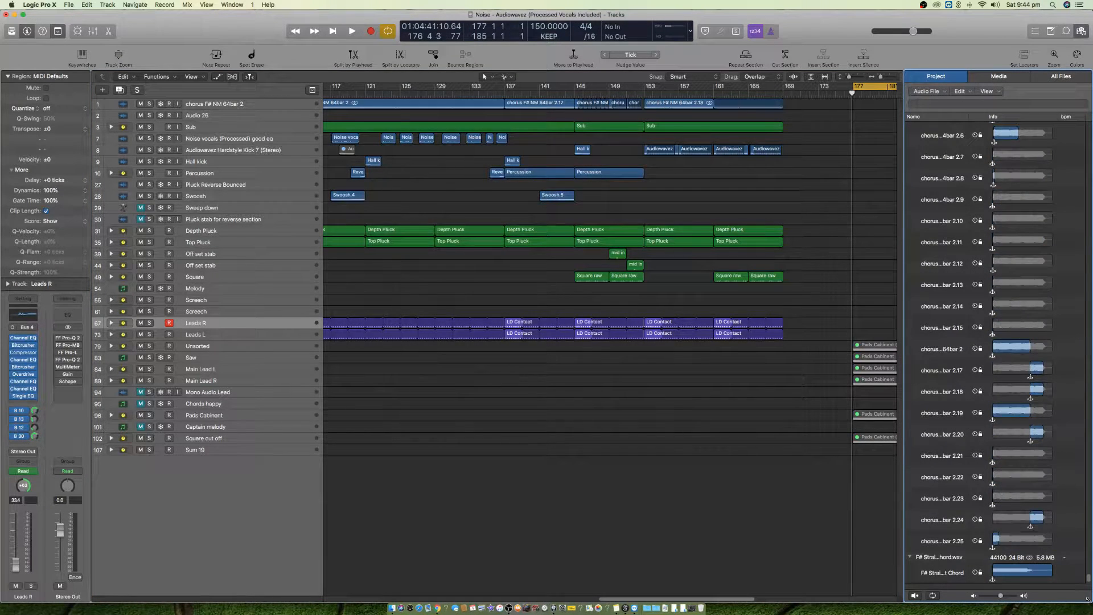
left_click(946, 557)
left_click_drag(947, 557, 341, 490)
left_click(1081, 31)
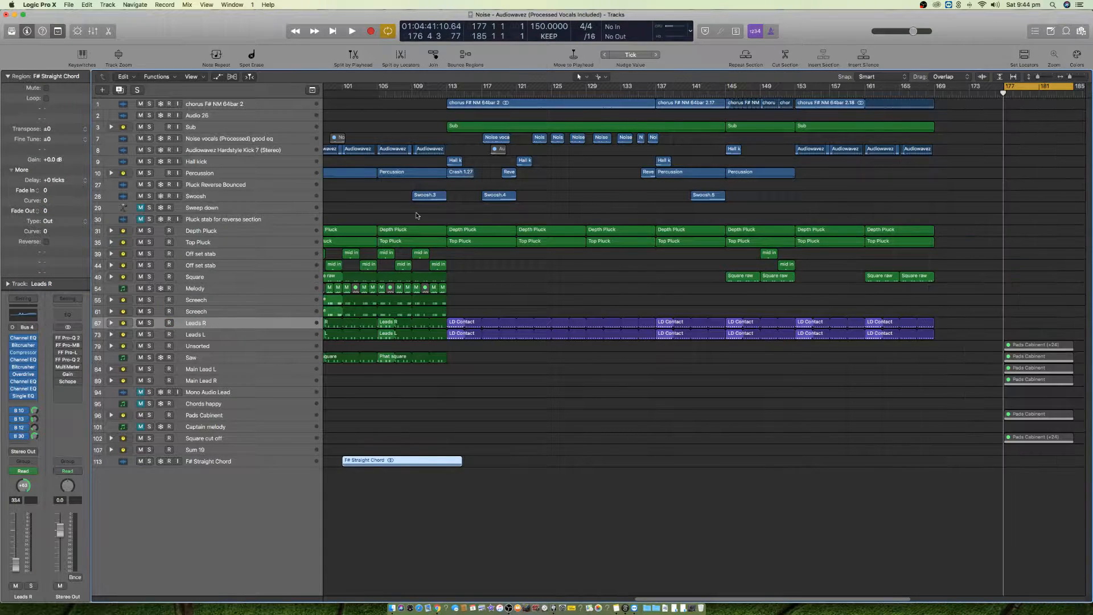
- Move the F# Straight Chord track to the top of the track list and enlarge the track heights
left_click_drag(206, 461, 242, 102)
scroll(406, 137, "up", 3)
scroll(406, 137, "up", 5)
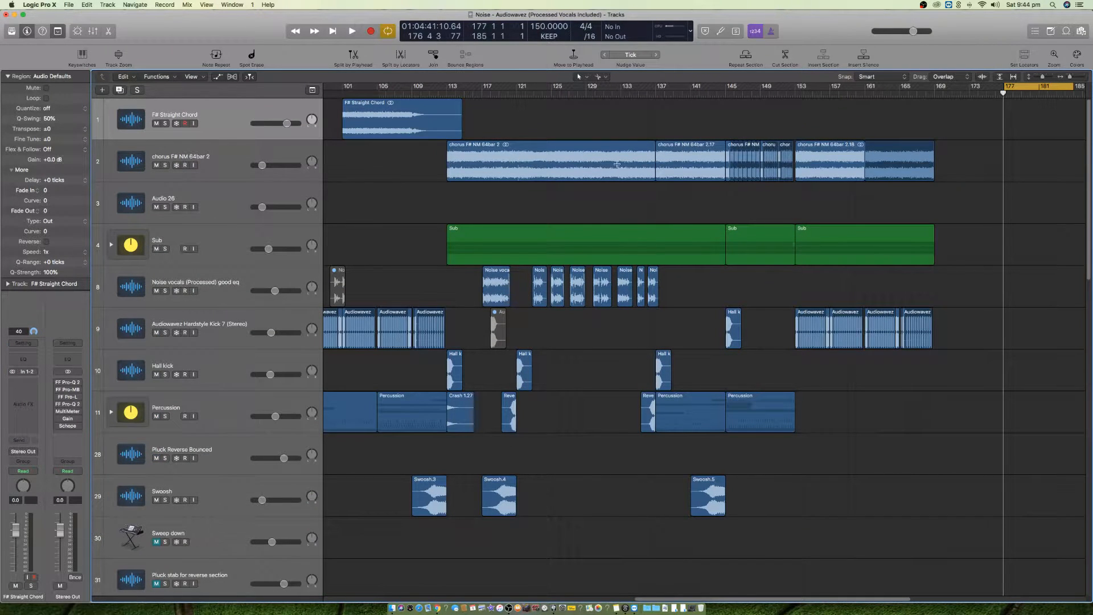
- Open the F# Straight Chord region in the audio file editor and set the cycle range from bar 101 to bar 117
left_click(398, 113)
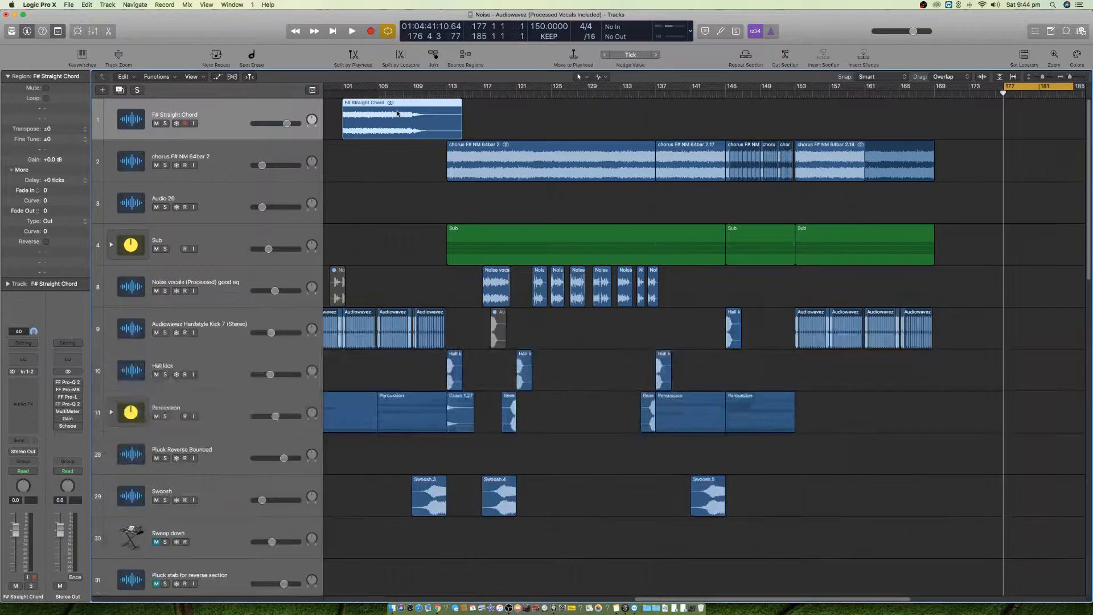
double_click(411, 113)
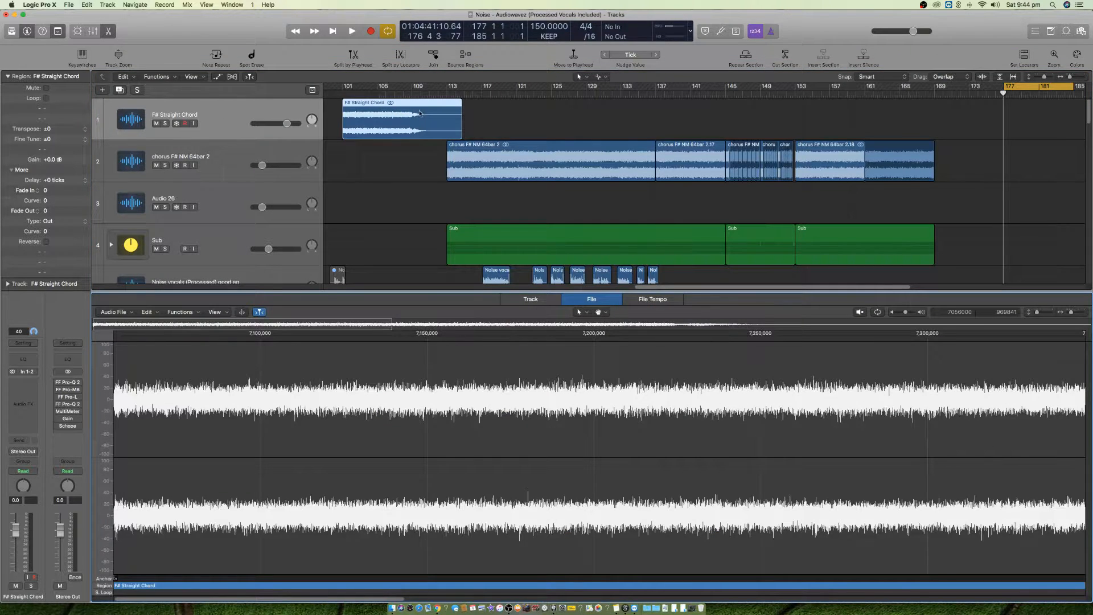
left_click_drag(1042, 86, 482, 90)
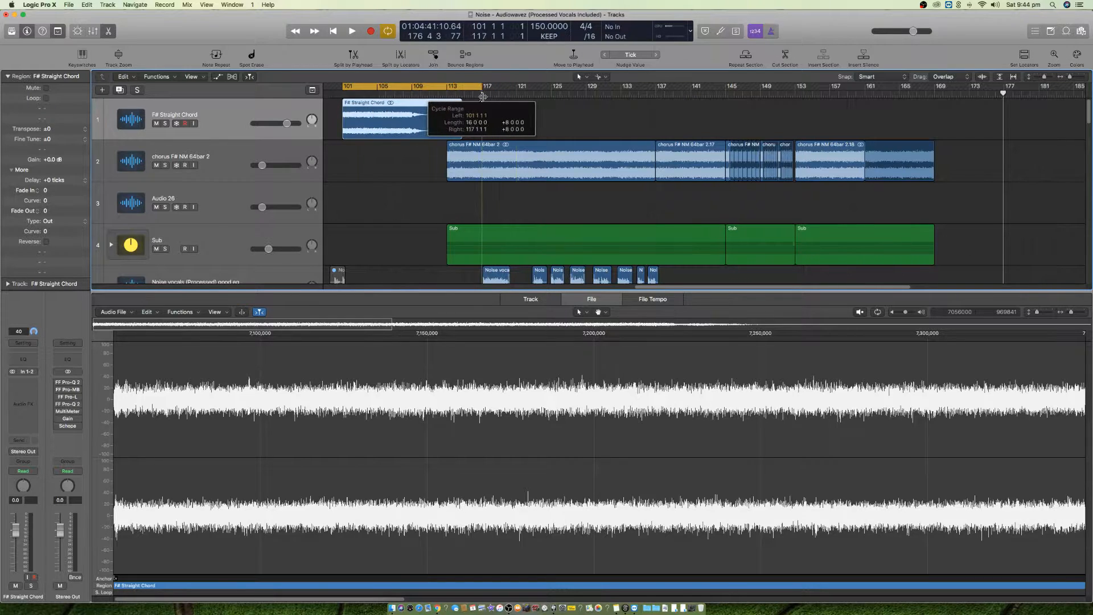
- Compare the F# Straight Chord with the chorus F# NM 64bar 2 track and lower the chord track's volume to about -22 dB
left_click(481, 146)
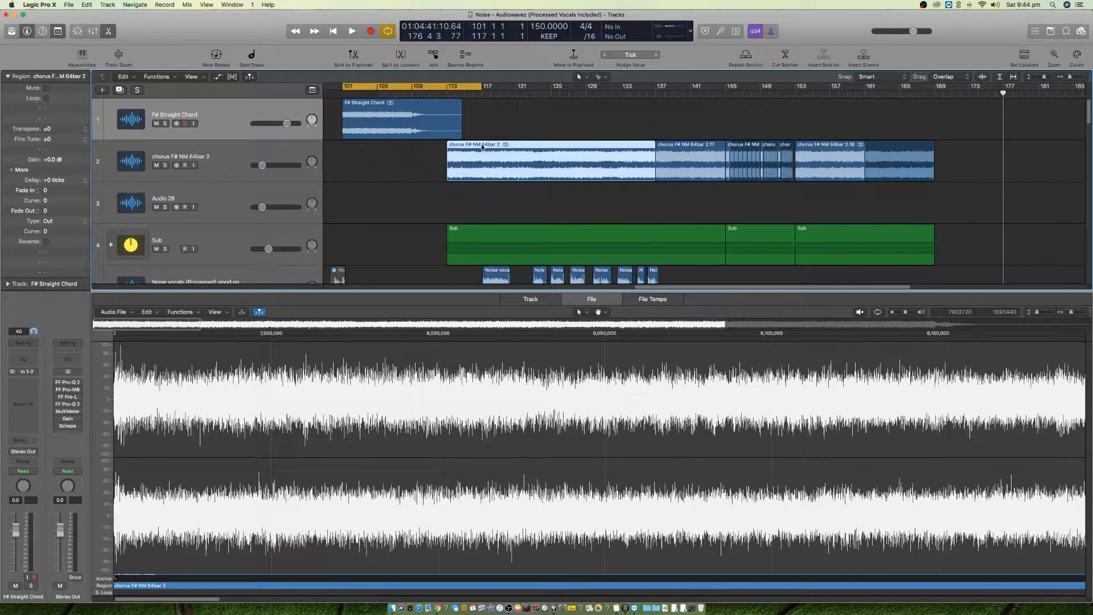
left_click(235, 110)
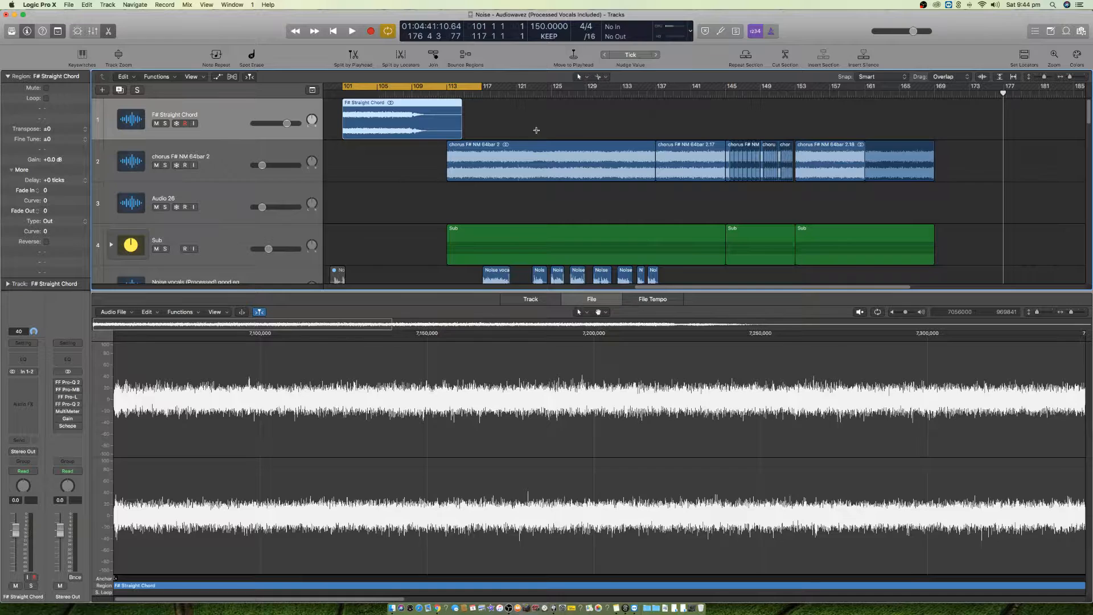
left_click(500, 155)
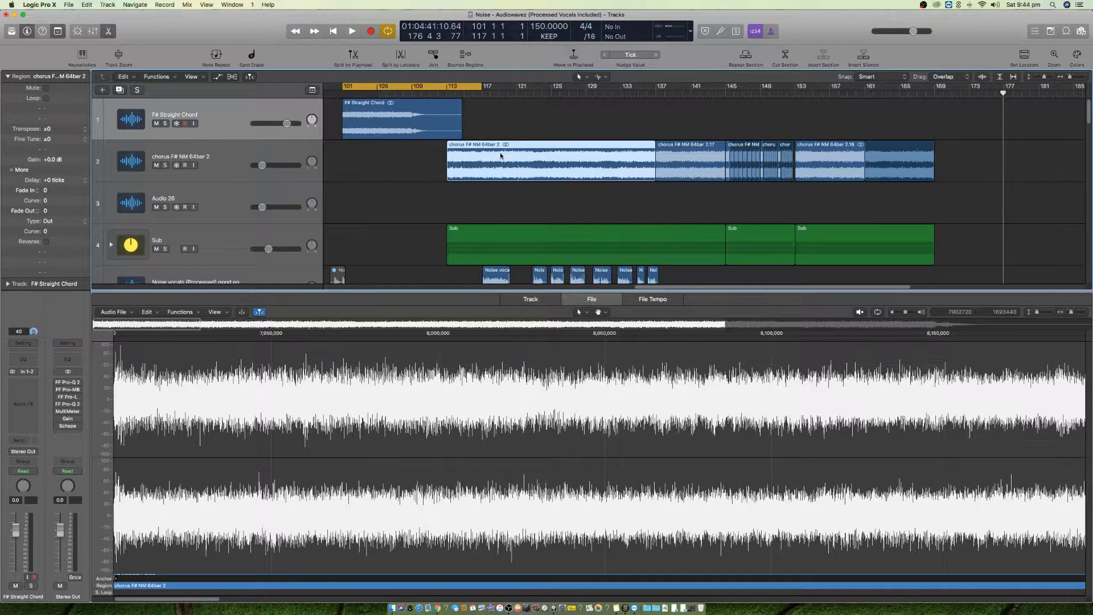
left_click(284, 147)
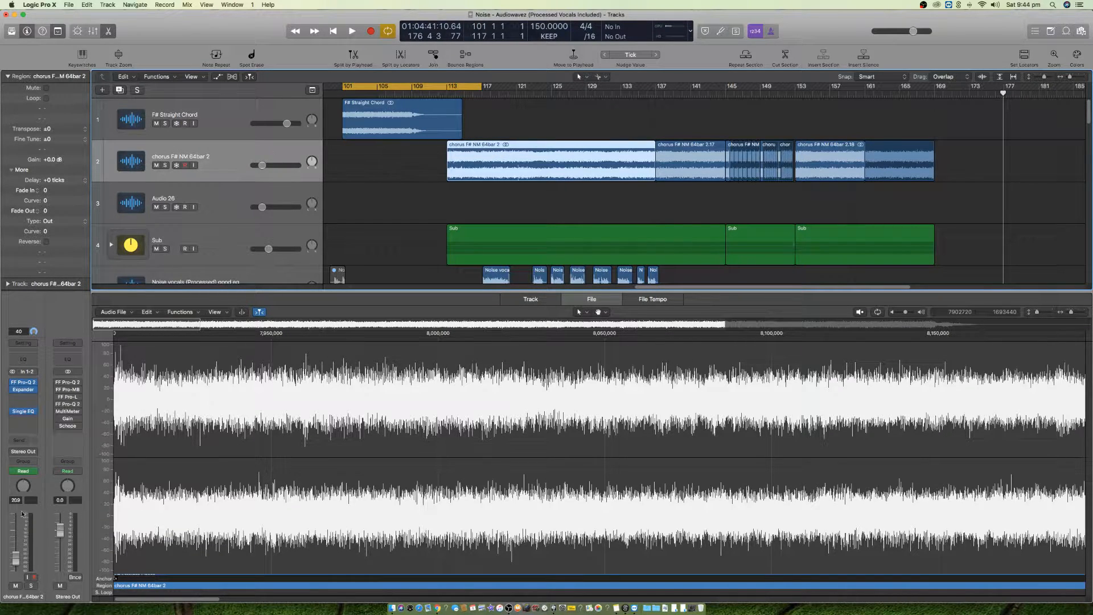
left_click(232, 110)
left_click_drag(287, 123, 260, 123)
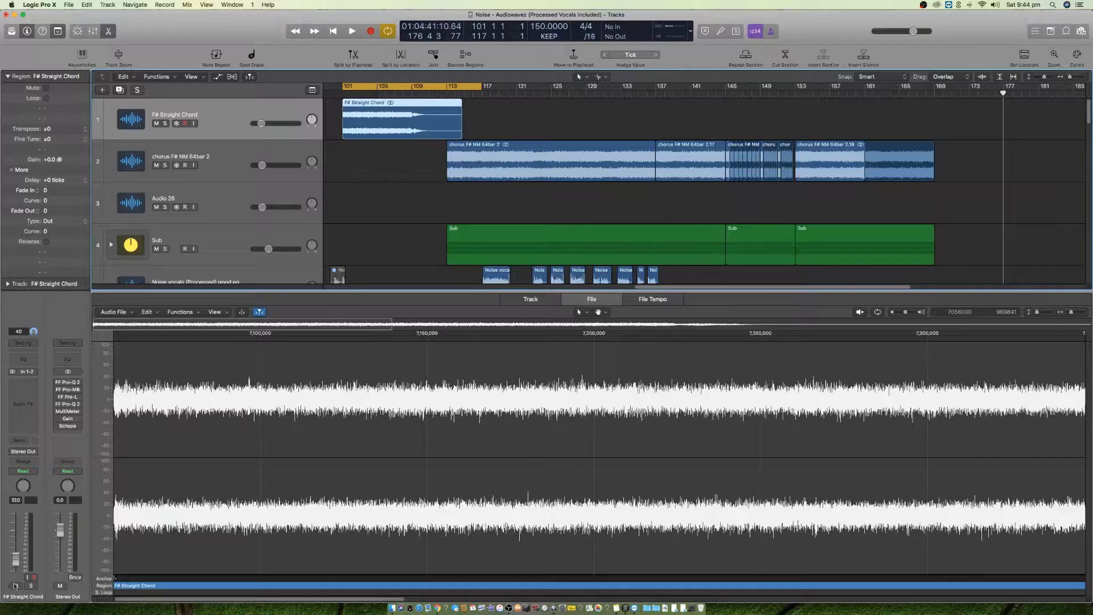
scroll(439, 464, "down", 5)
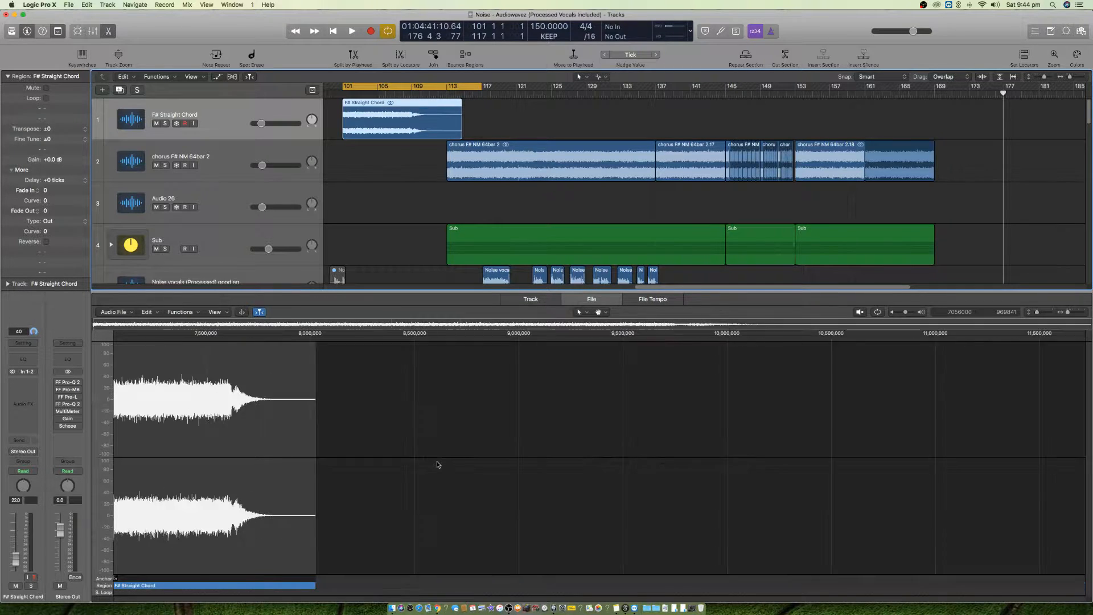
left_click(155, 312)
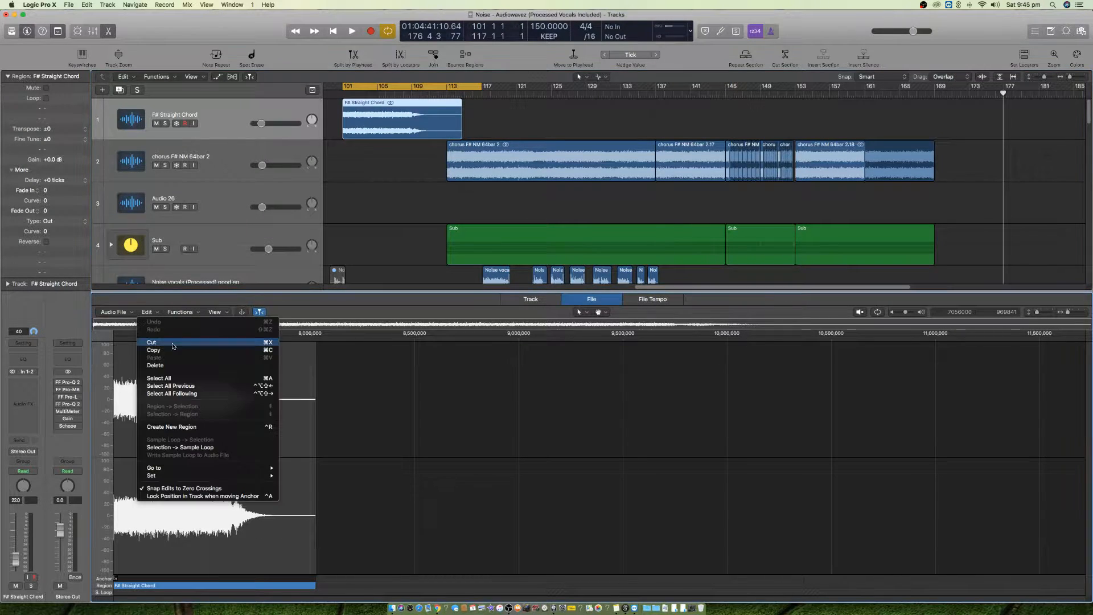
left_click(195, 318)
left_click(180, 312)
left_click(200, 329)
left_click(537, 386)
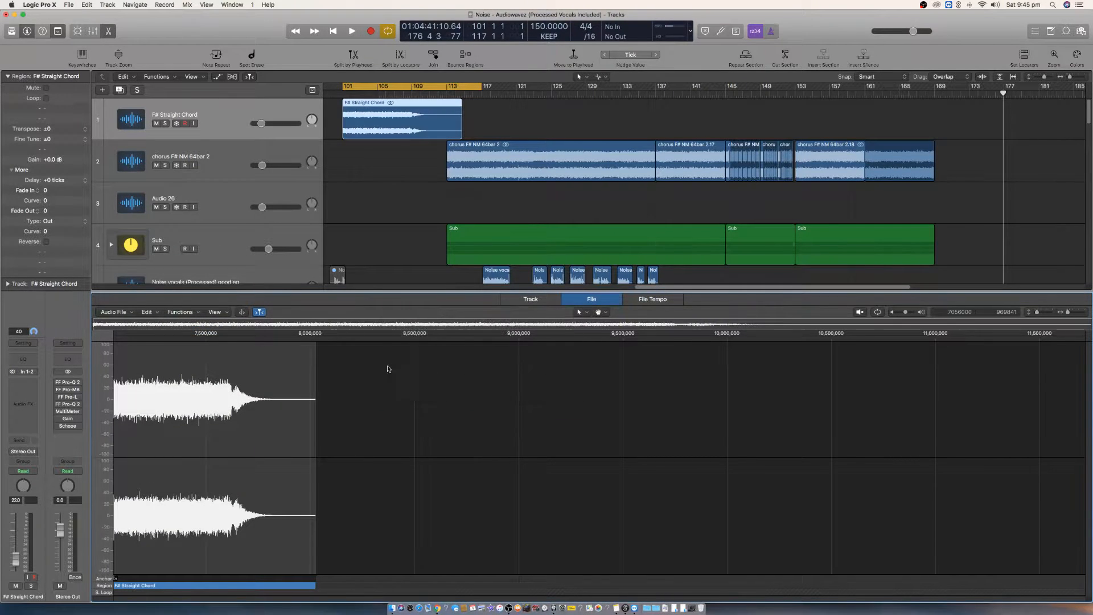
- Normalize the F# Straight Chord audio and split its region at bar 109, where the reverb tail begins
left_click(180, 312)
left_click(193, 322)
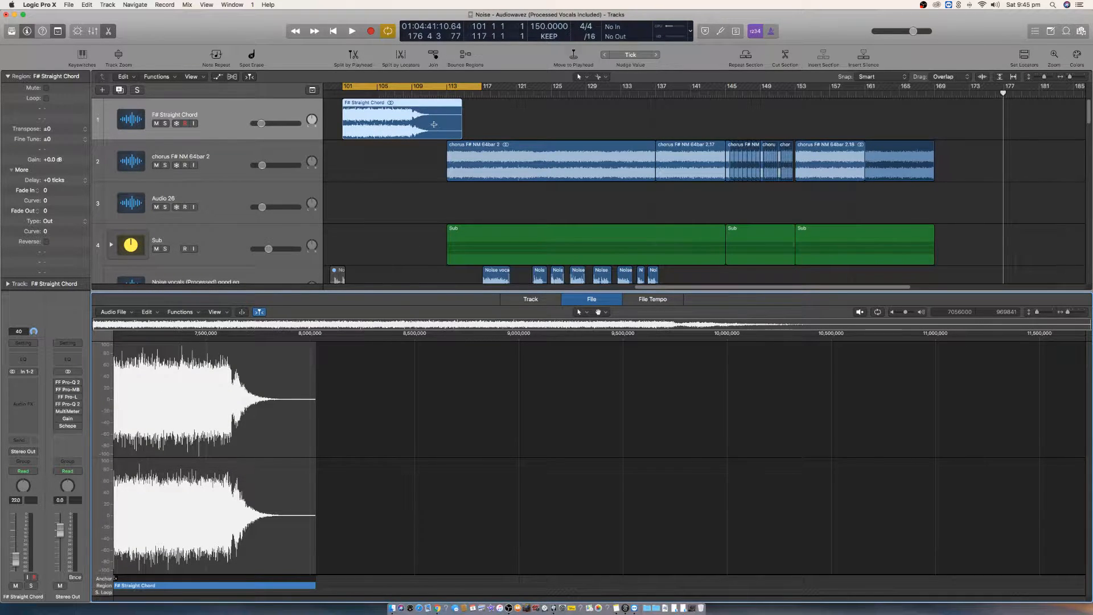
scroll(431, 124, "up", 10)
scroll(562, 181, "up", 5)
scroll(567, 188, "left", 3)
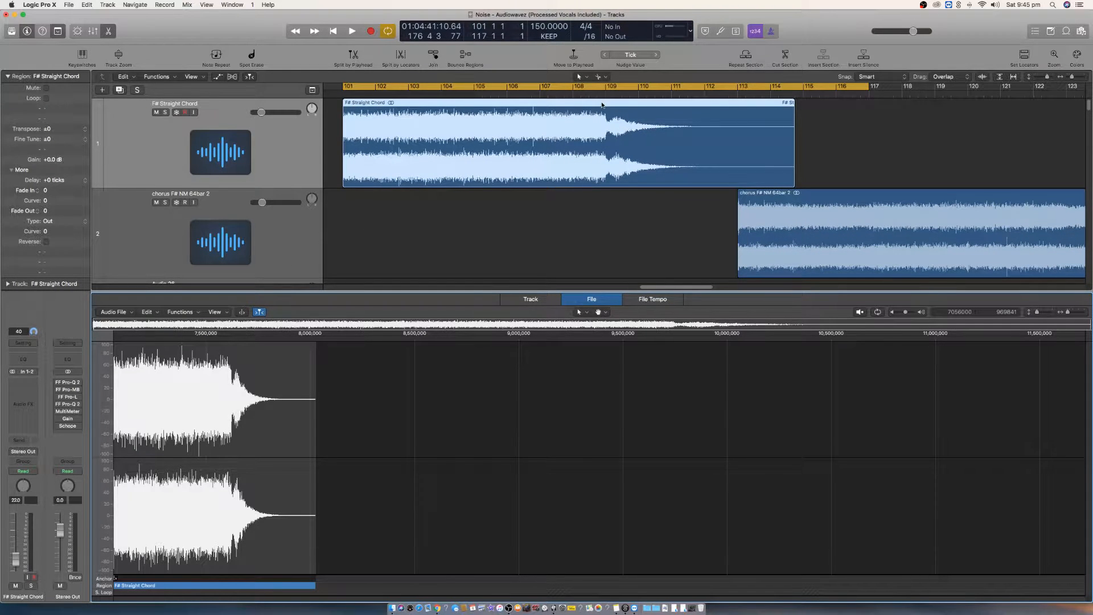
left_click(601, 77)
left_click(626, 134)
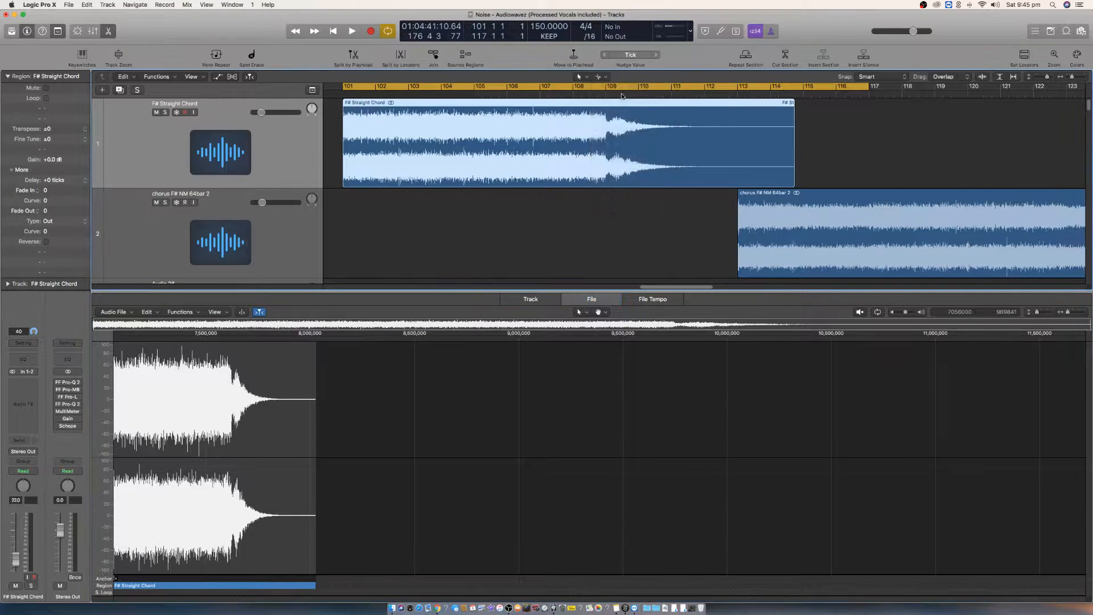
left_click_drag(630, 140, 605, 142)
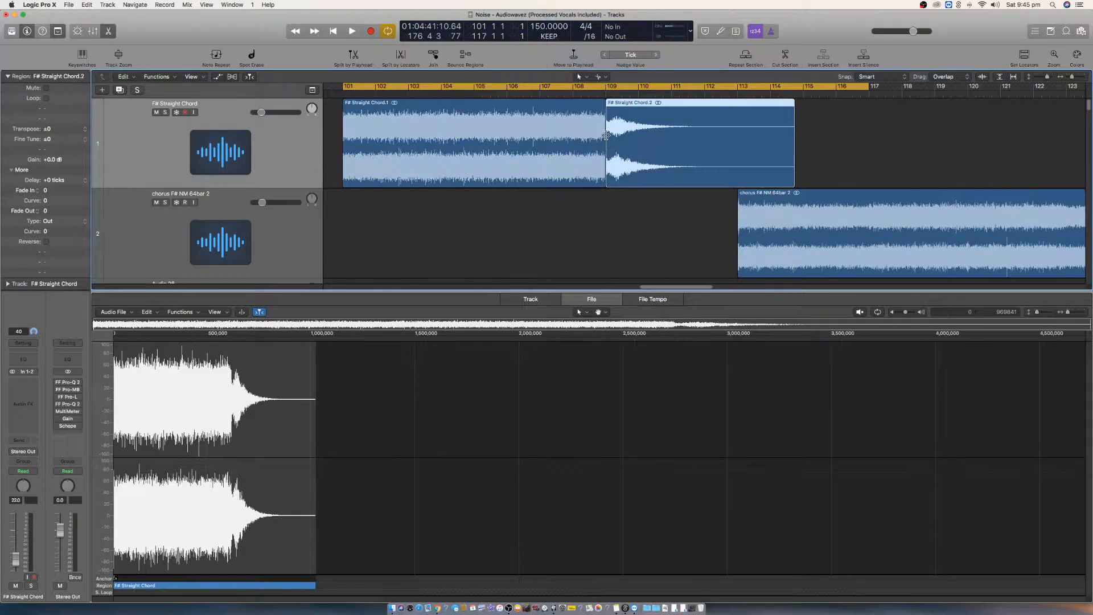
- Mute the F# Straight Chord region that lies before bar 109
right_click(560, 108)
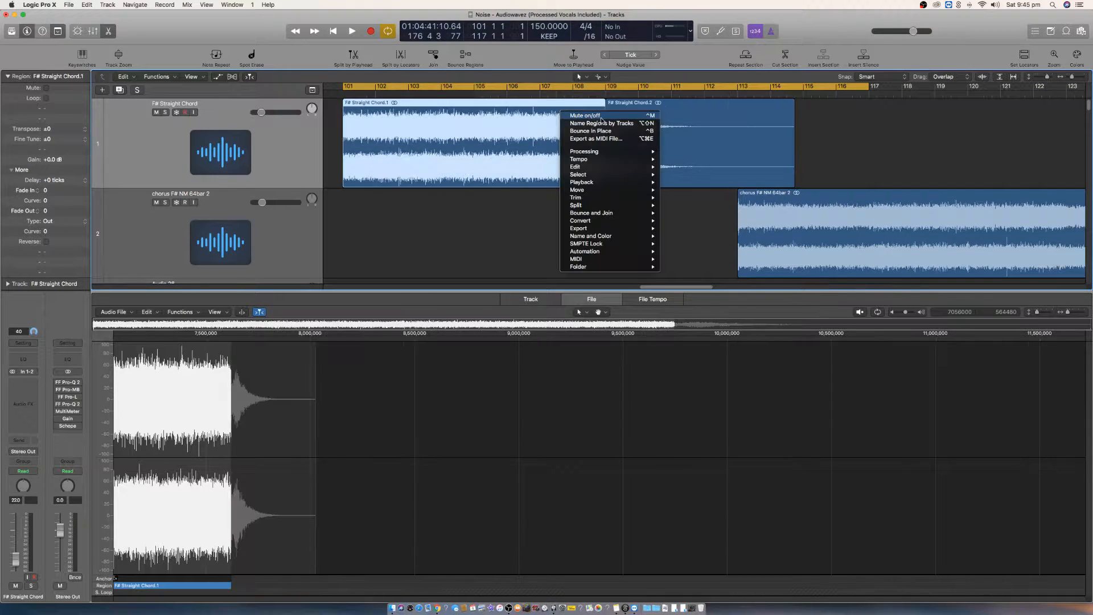
left_click(609, 98)
key("ctrl+m")
- Cycle bars 109 to 115 with the chord track soloed and bounce the tail region in place as "reverb tail of straight chord"
left_click(608, 88)
left_click_drag(607, 88, 805, 104)
left_click(166, 112)
right_click(665, 131)
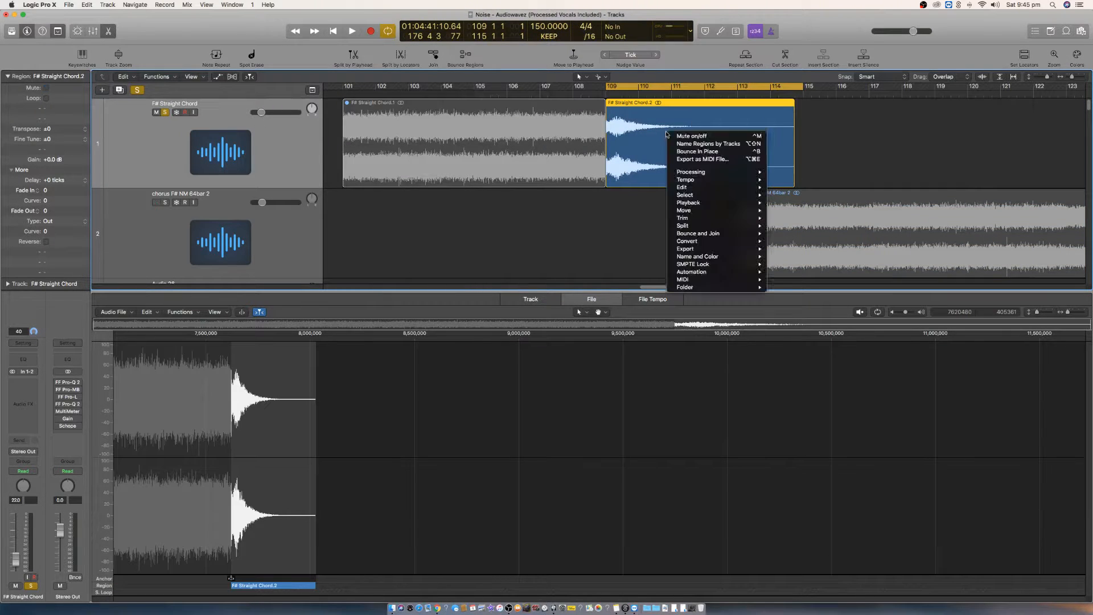
left_click(714, 152)
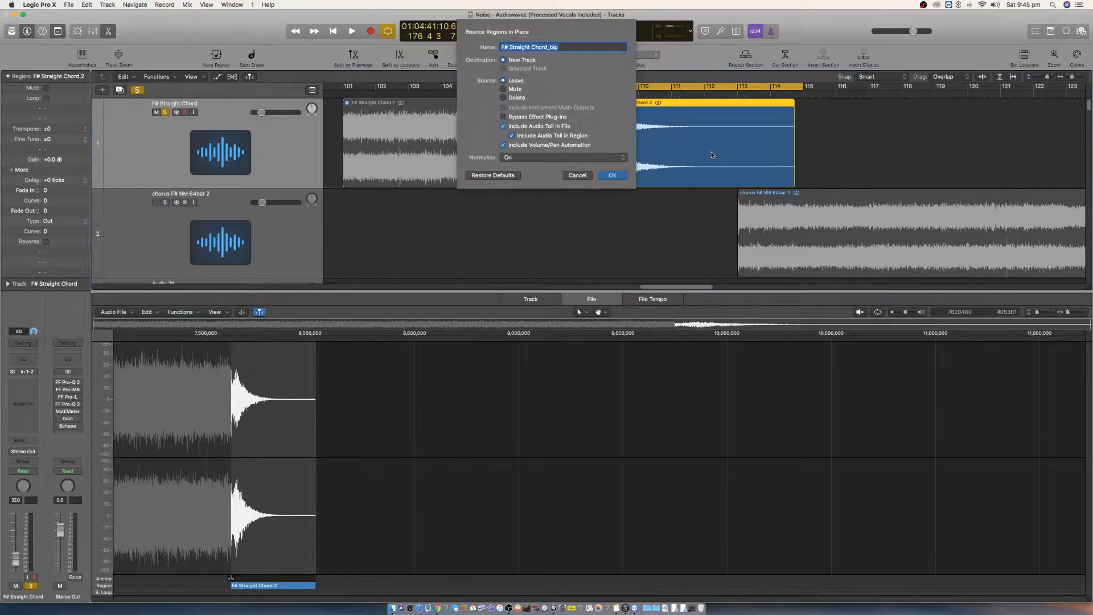
type("reverb tail of s")
key("Return")
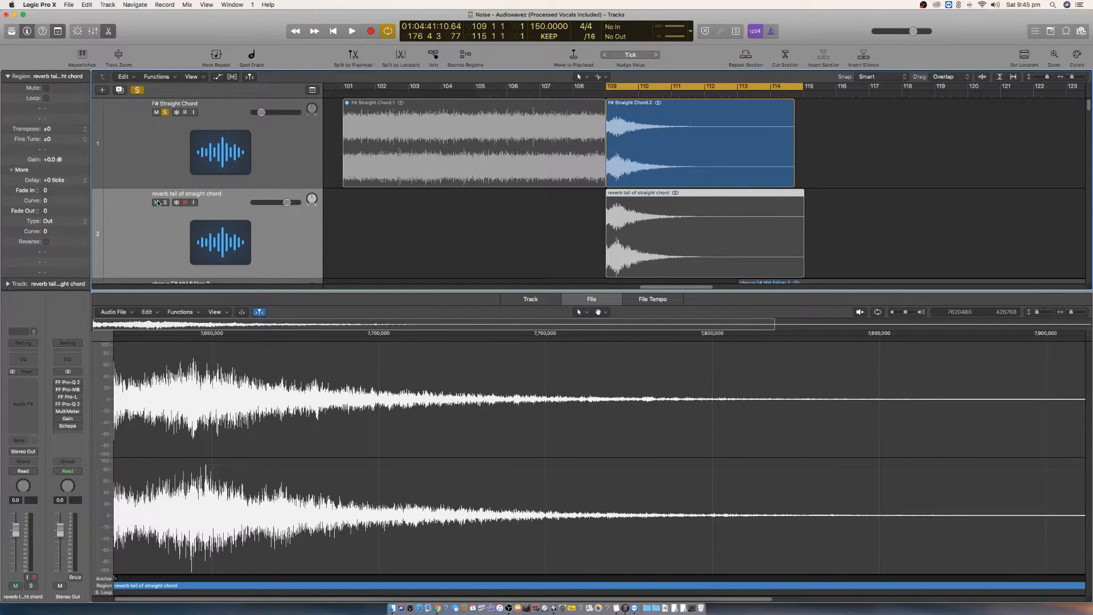
- Mute the reverb tail of straight chord track and delete the original tail region from the F# Straight Chord track
left_click(157, 203)
left_click(743, 147)
key("Delete")
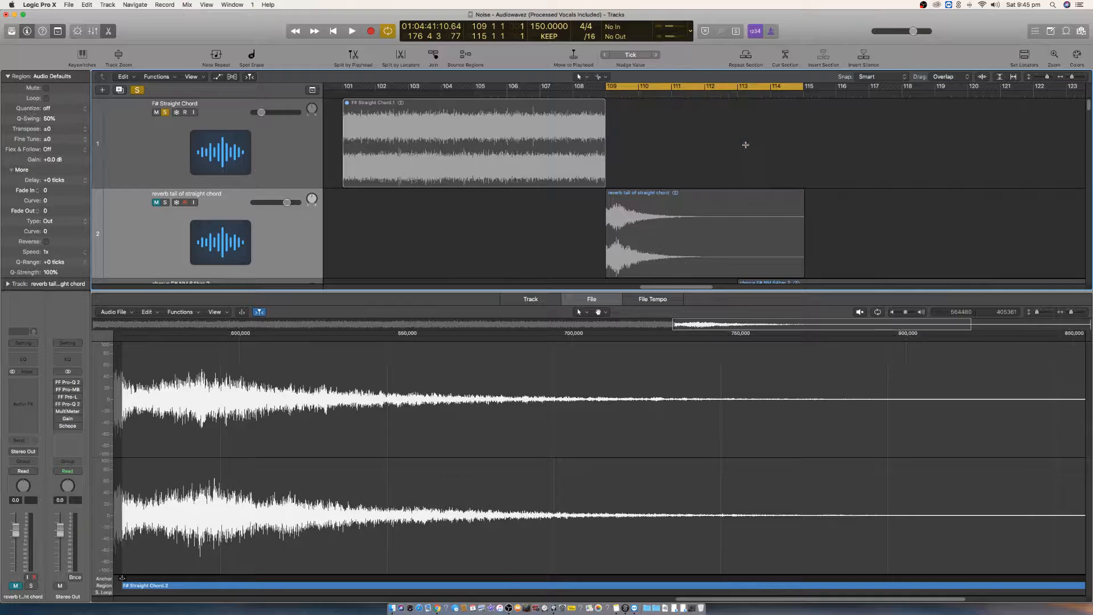
- Set the cycle range from bar 101 to bar 109 and unmute the F# Straight Chord region there
left_click(540, 108)
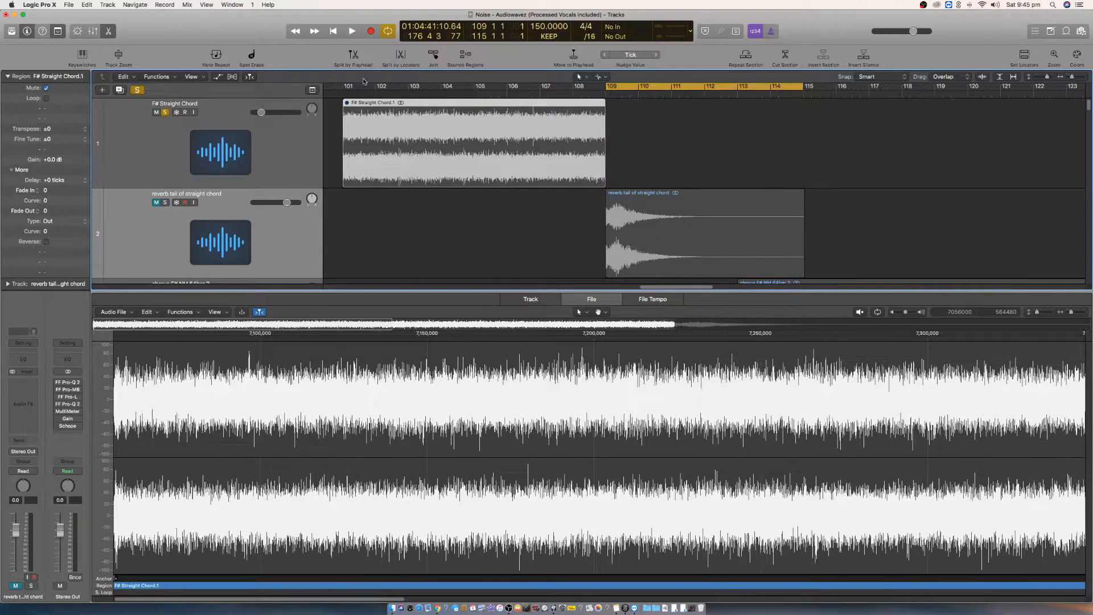
left_click_drag(343, 88, 605, 89)
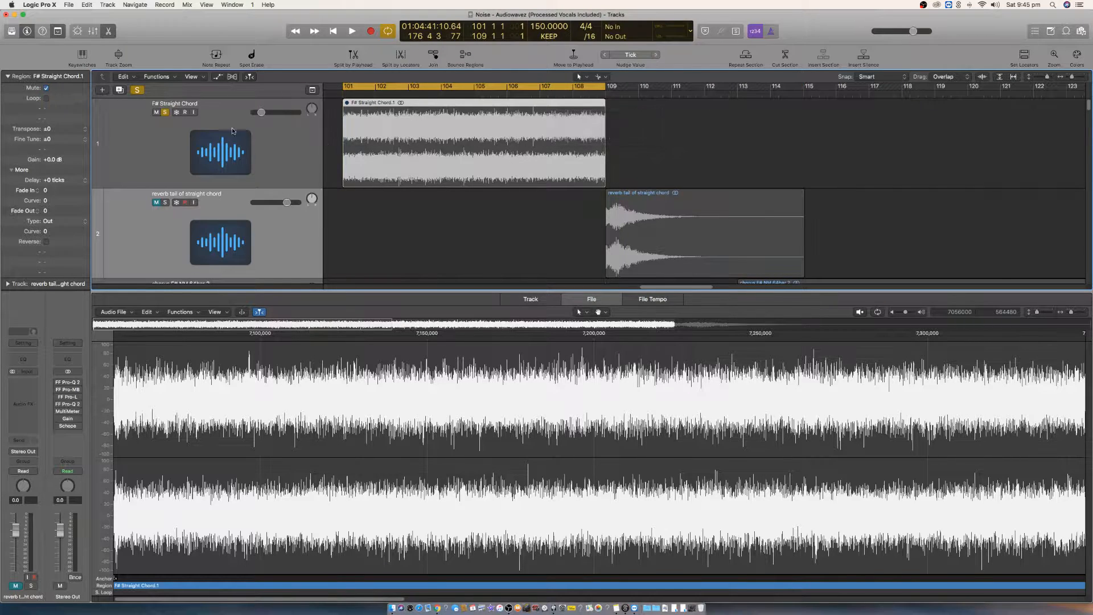
left_click(208, 105)
right_click(432, 129)
left_click(452, 139)
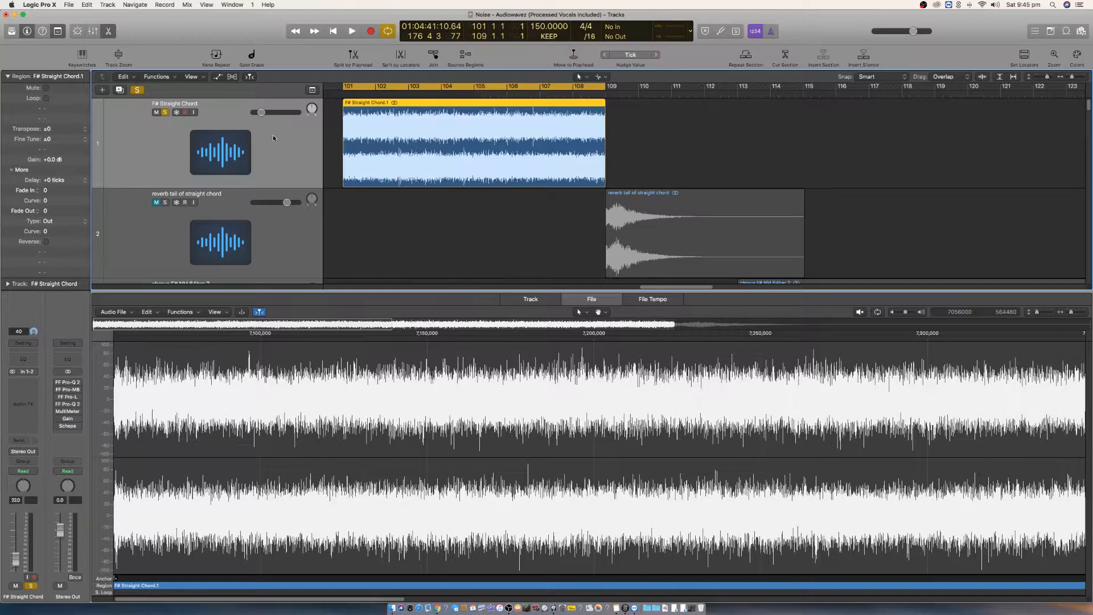
- Play the chord region and raise the F# Straight Chord track volume to about -14 dB
key("space")
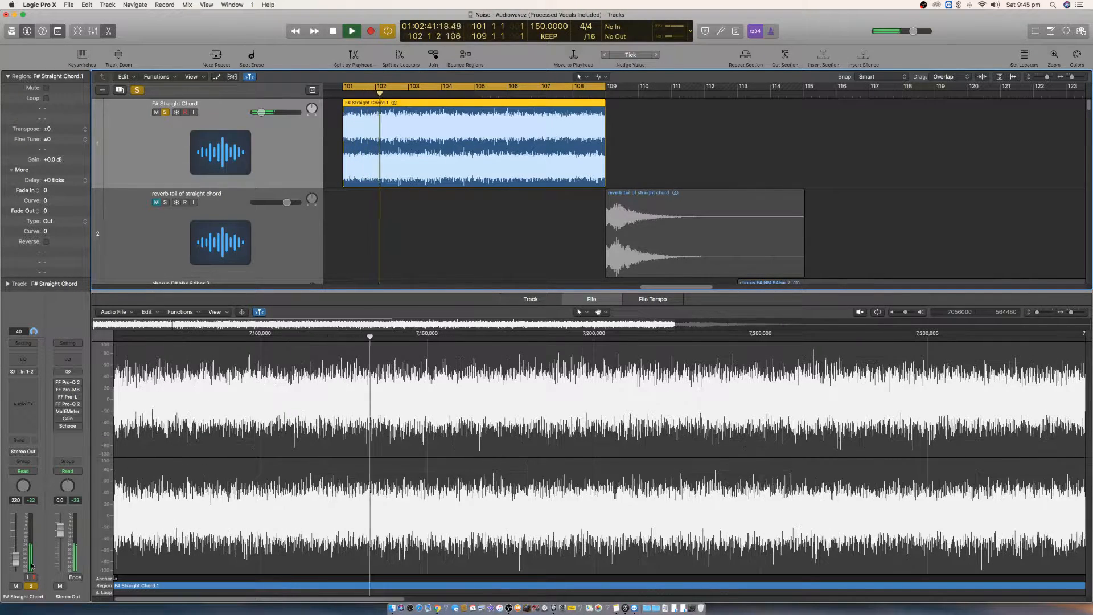
key("space")
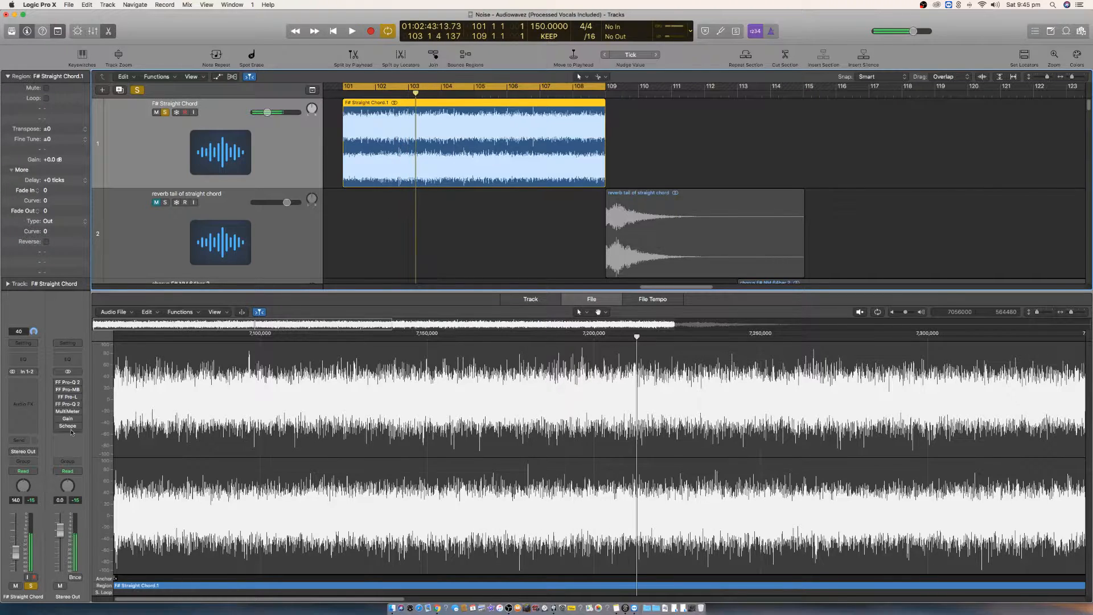
- Enable the bypassed first FF Pro-Q 2, FF Pro-MB and FF Pro-L plug-ins on the Stereo Out channel
left_click(58, 383)
left_click(58, 384)
left_click(58, 380)
left_click(58, 381)
left_click(57, 382)
left_click(58, 390)
left_click(58, 397)
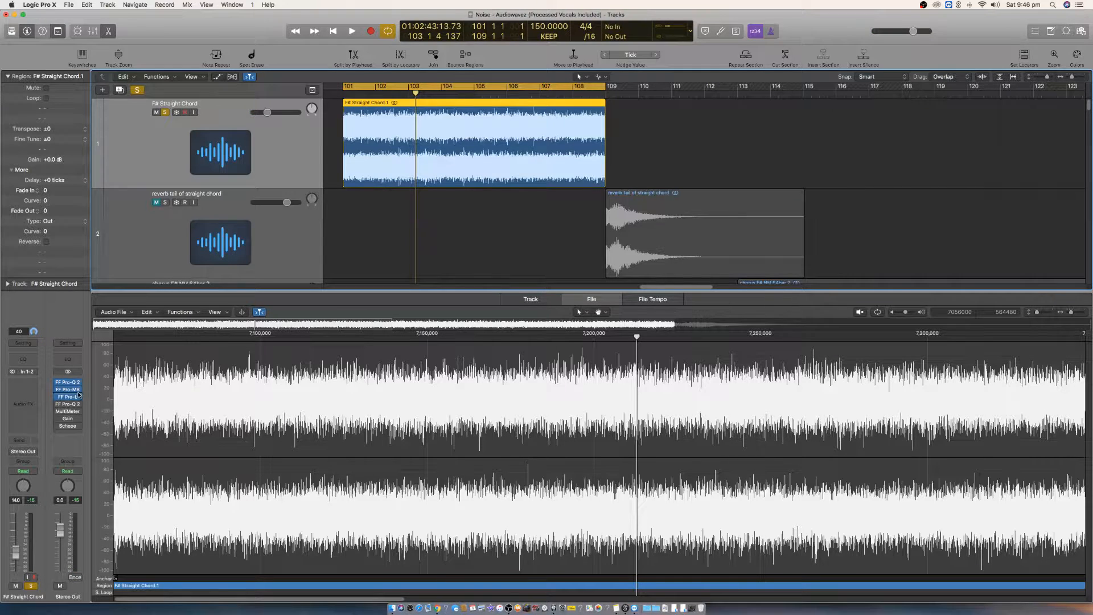
- Examine the Stereo Out settings of FF Pro-Q 2, FF Pro-MB and FF Pro-L
left_click(69, 383)
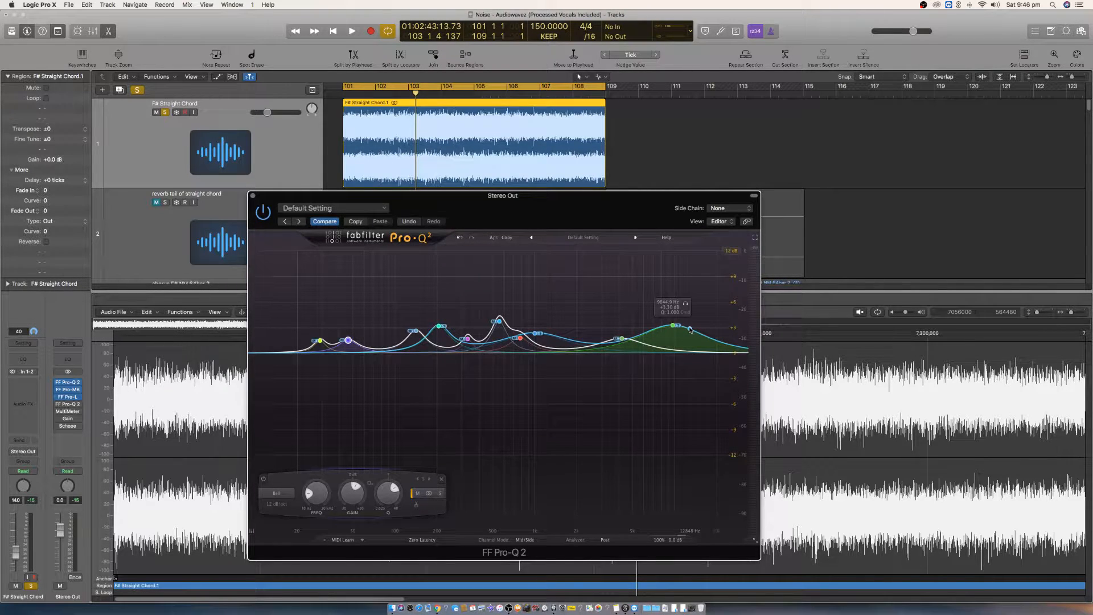
left_click(69, 390)
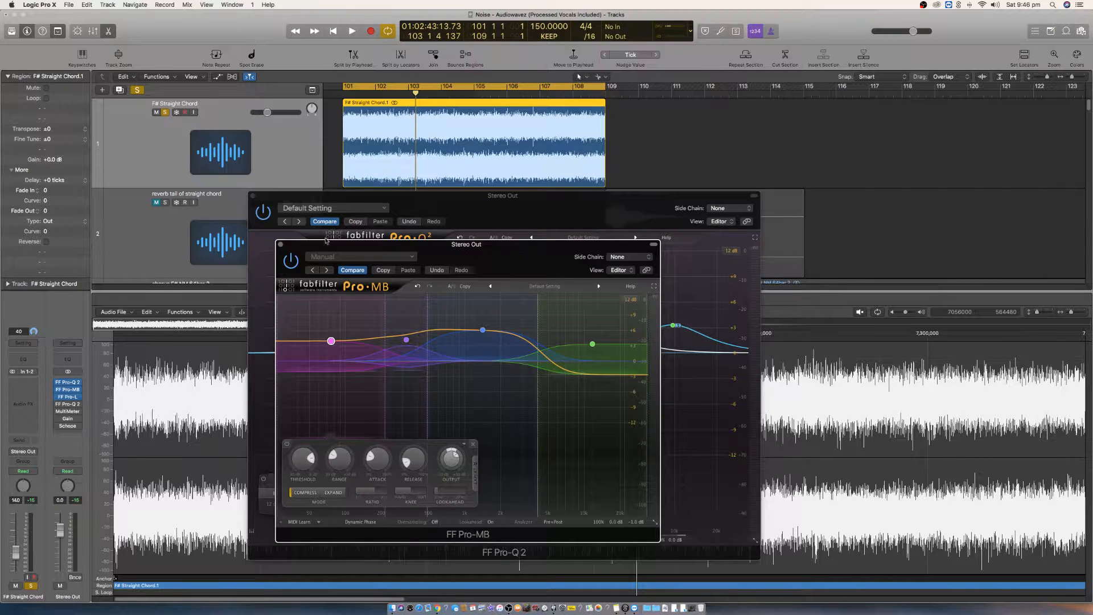
left_click(280, 244)
left_click(252, 195)
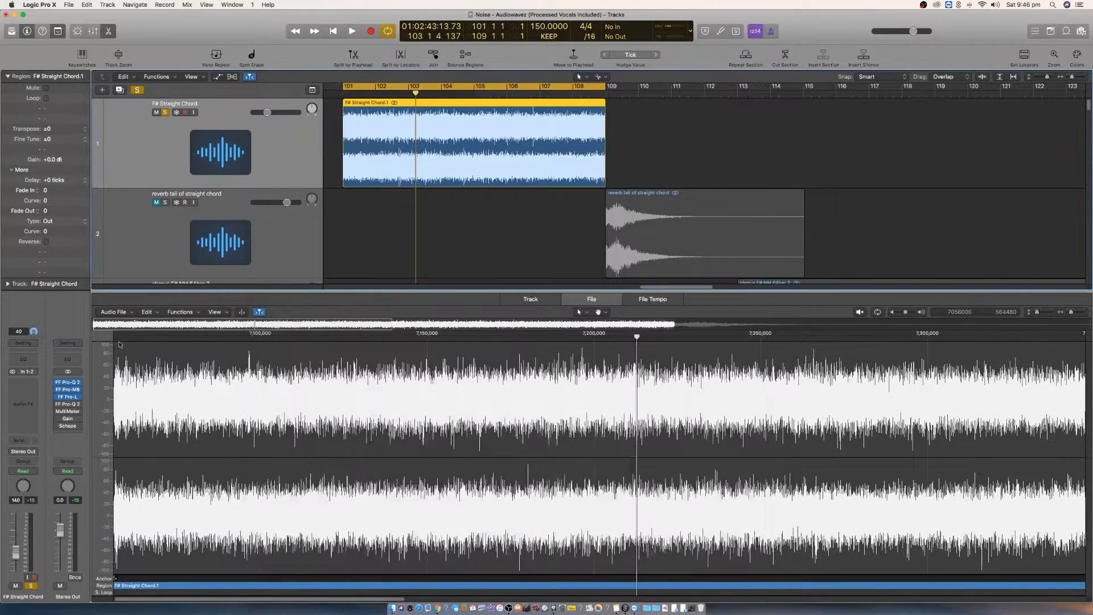
left_click(69, 396)
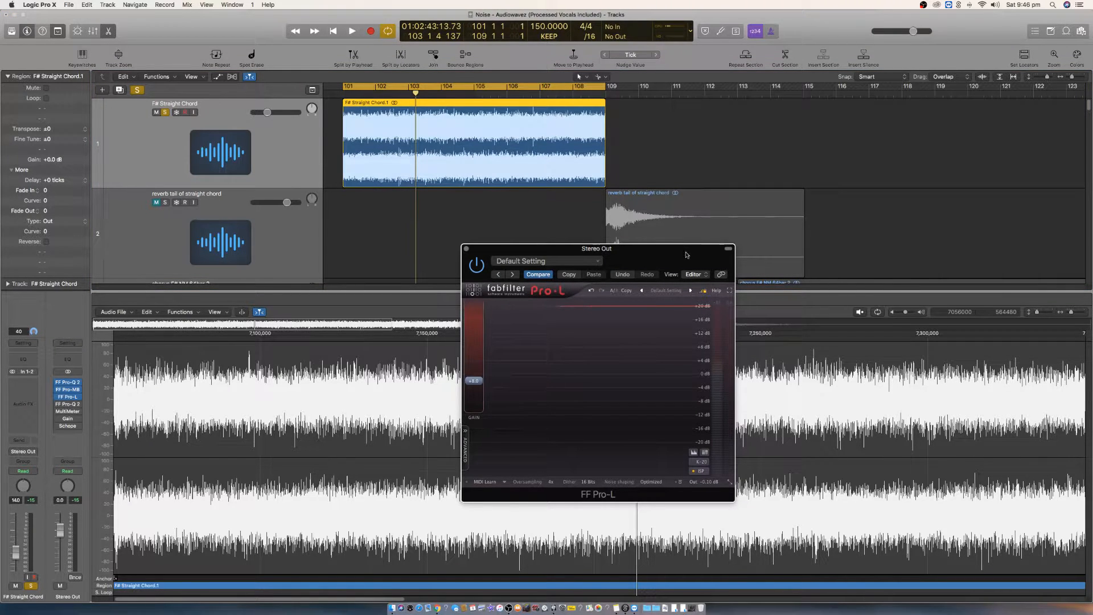
left_click(72, 391)
left_click(71, 390)
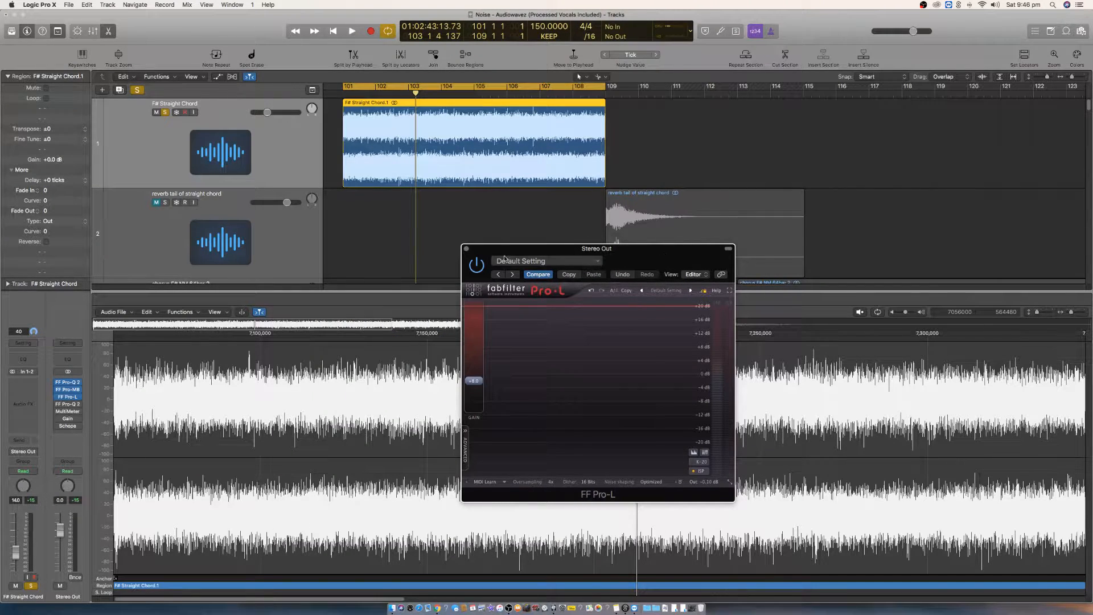
left_click(466, 249)
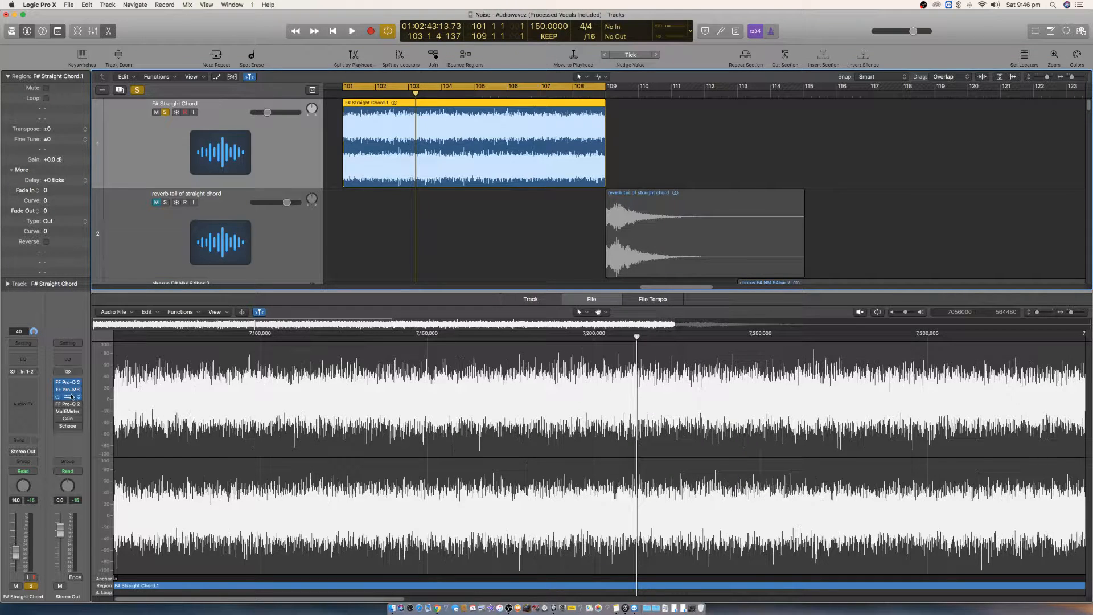
- Play the chord and check its stereo image and level in the Stereo Out MultiMeter's goniometer
left_click(67, 411)
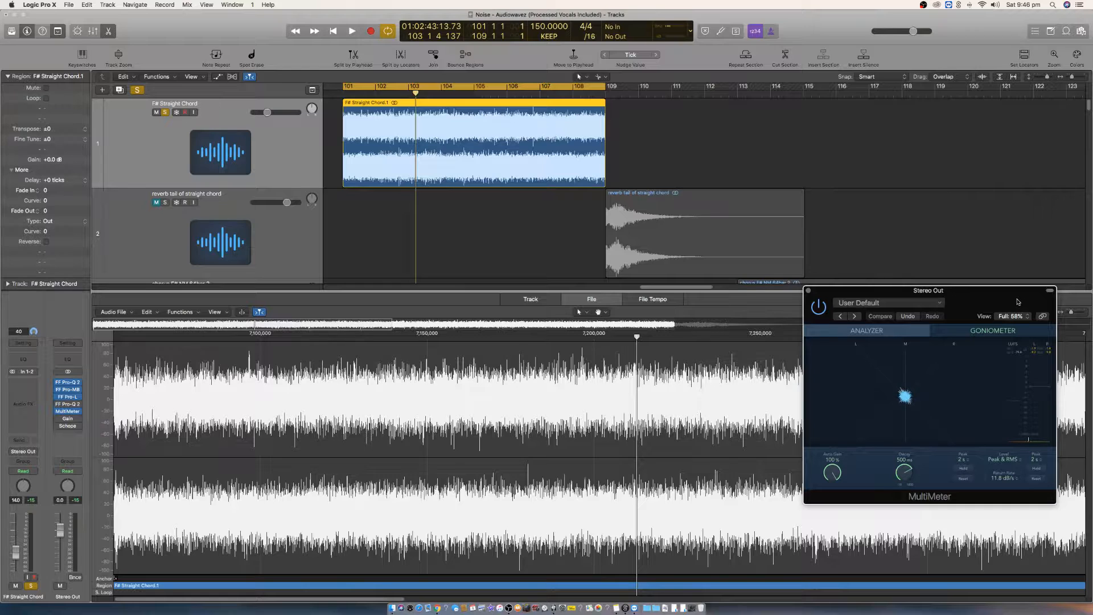
key("space")
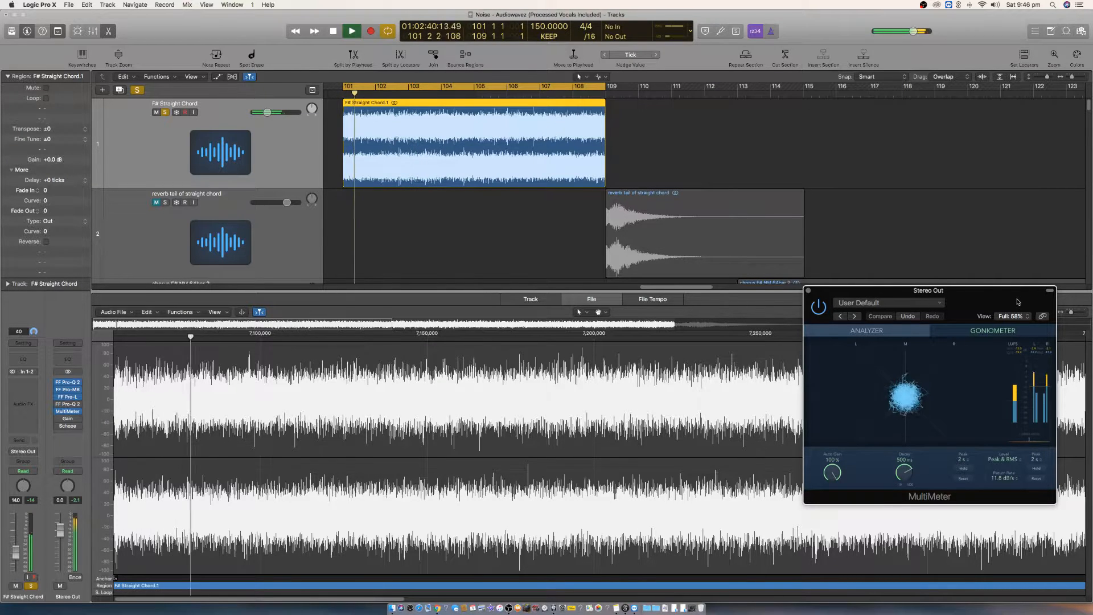
key("space")
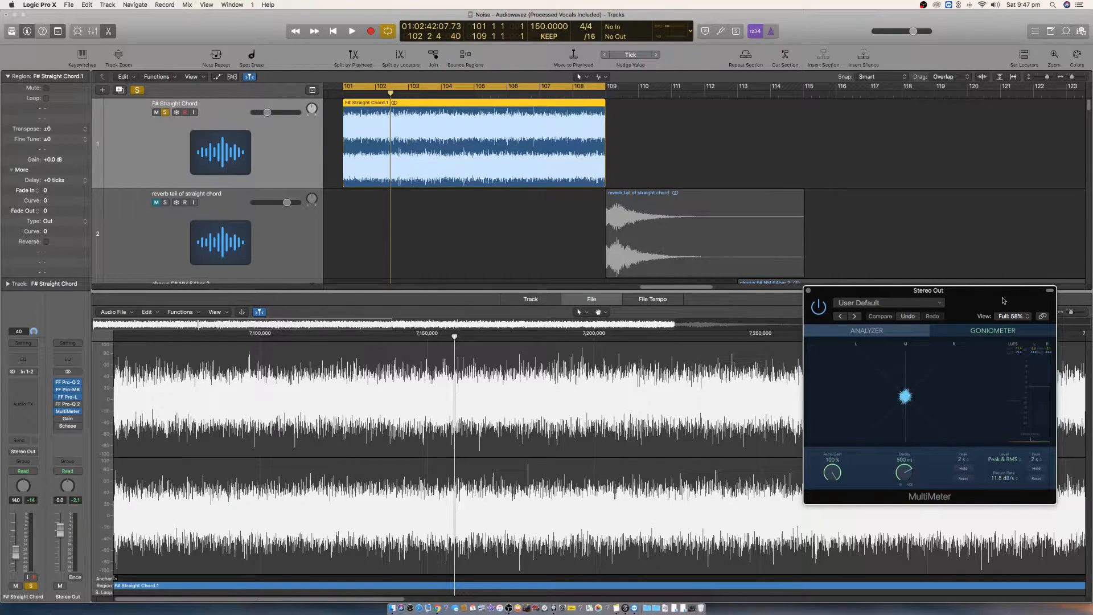
left_click(808, 291)
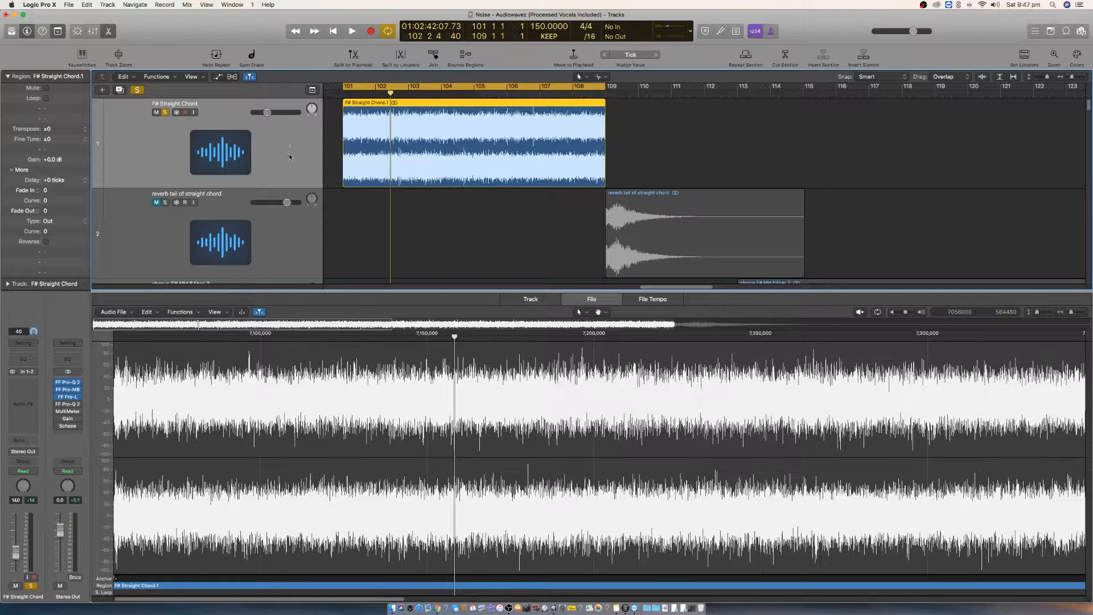
- Move the F# Straight Chord region to start at bar 105 and set the cycle range from bar 105 to bar 117
key("super+Up")
key("super+Up")
key("super+Up")
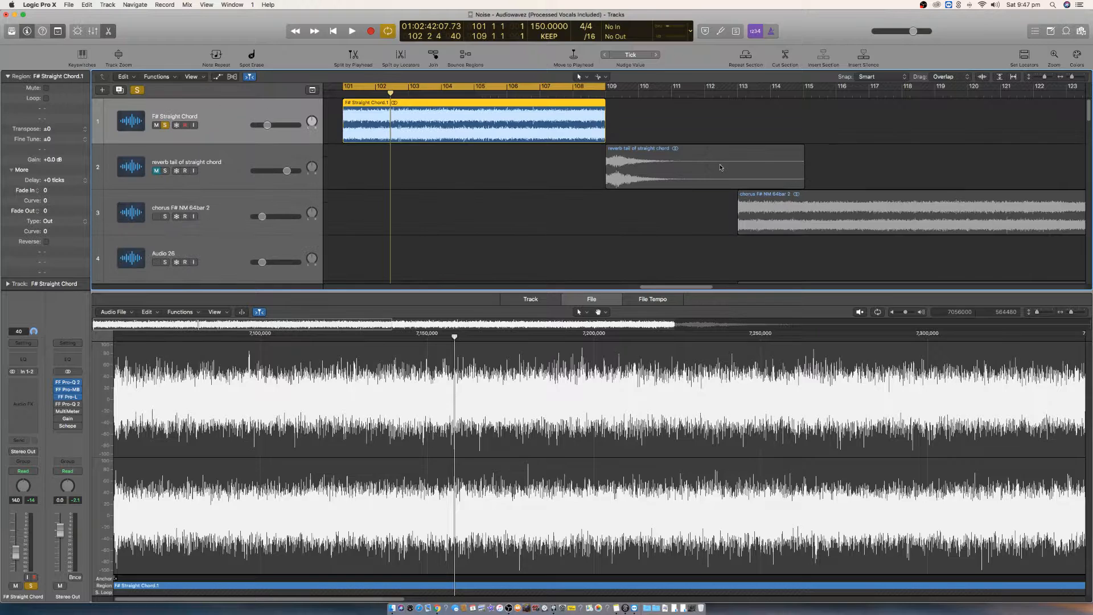
key("super+Left")
key("super+Left")
left_click_drag(477, 103, 544, 99)
left_click_drag(480, 87, 656, 95)
- Expand the Percussion track stack and solo the Snare 5 track alongside the chord
key("super+Up")
key("super+Up")
key("super+Up")
key("super+Up")
key("super+Up")
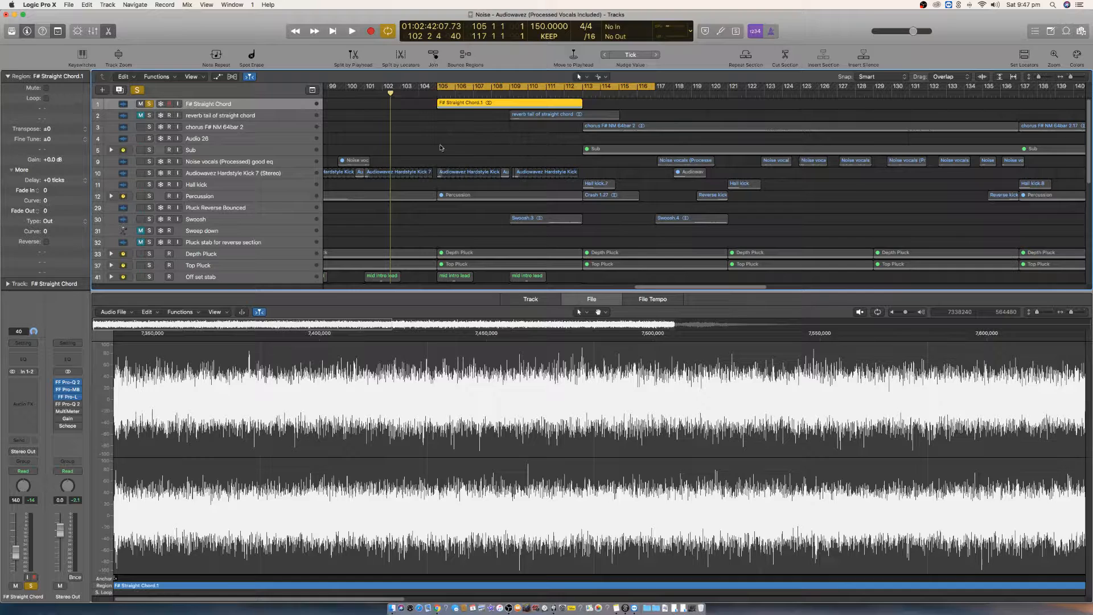
scroll(322, 198, "down", 3)
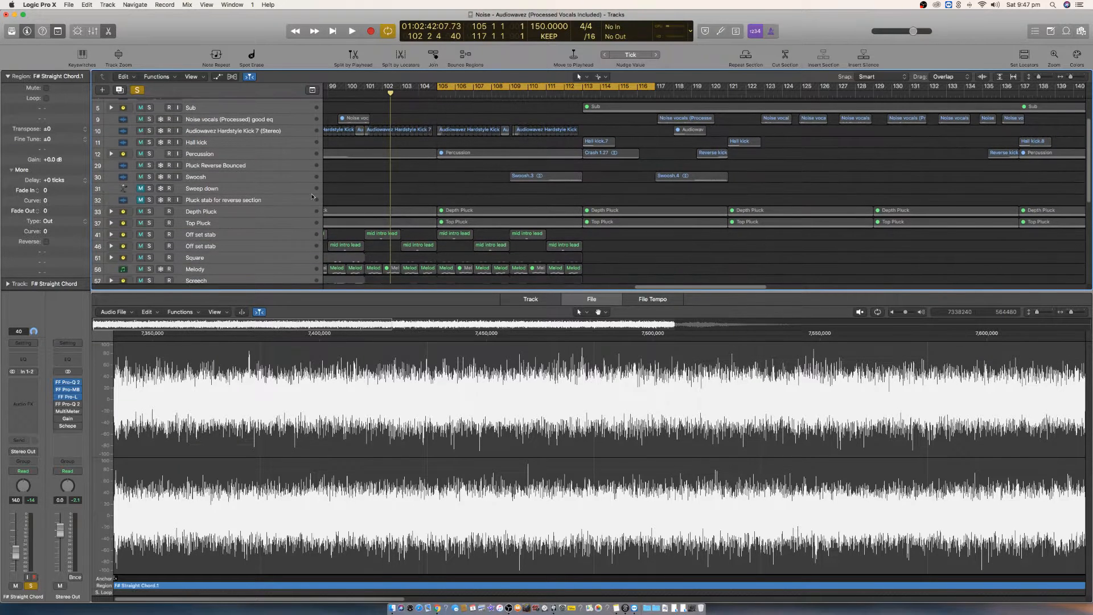
left_click(111, 155)
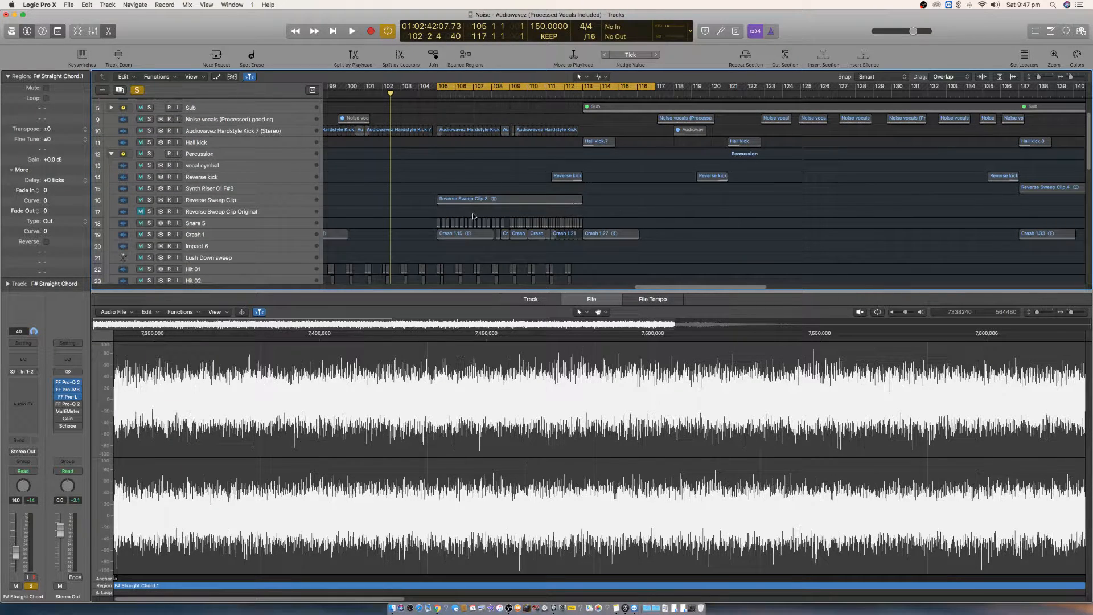
left_click(149, 223)
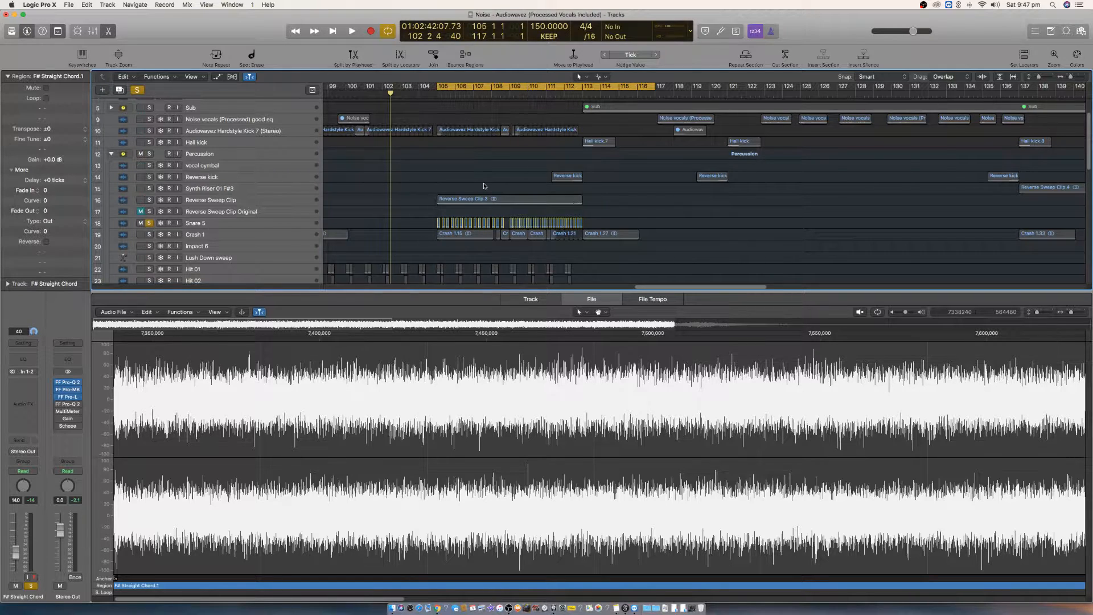
scroll(479, 182, "up", 3)
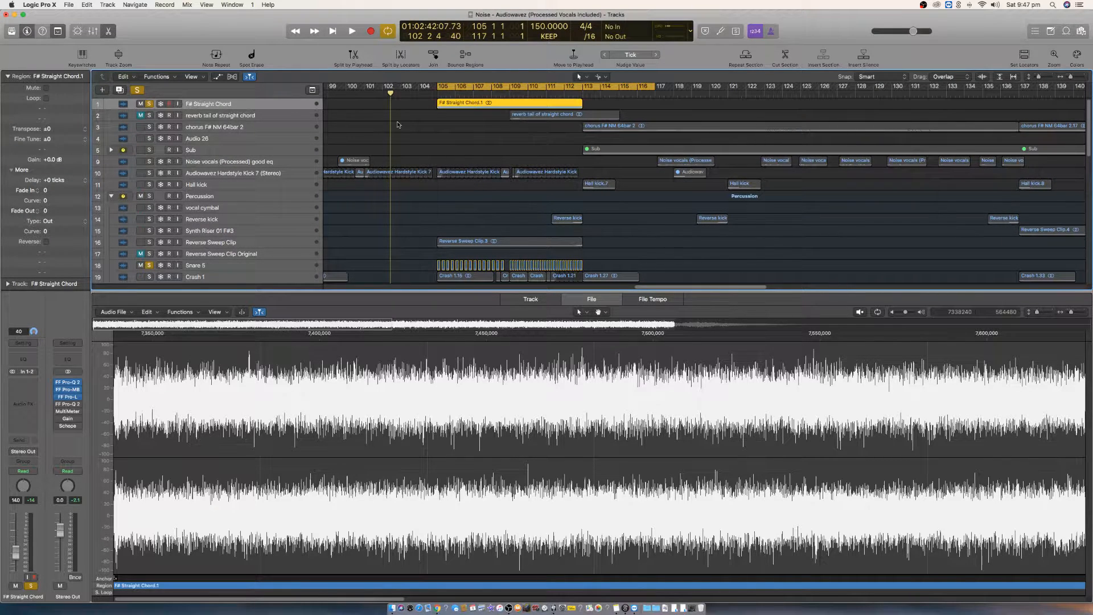
- Play the cycle from bar 105 and add the chorus F# NM 64bar 2 and Sub tracks to the solo
key("space")
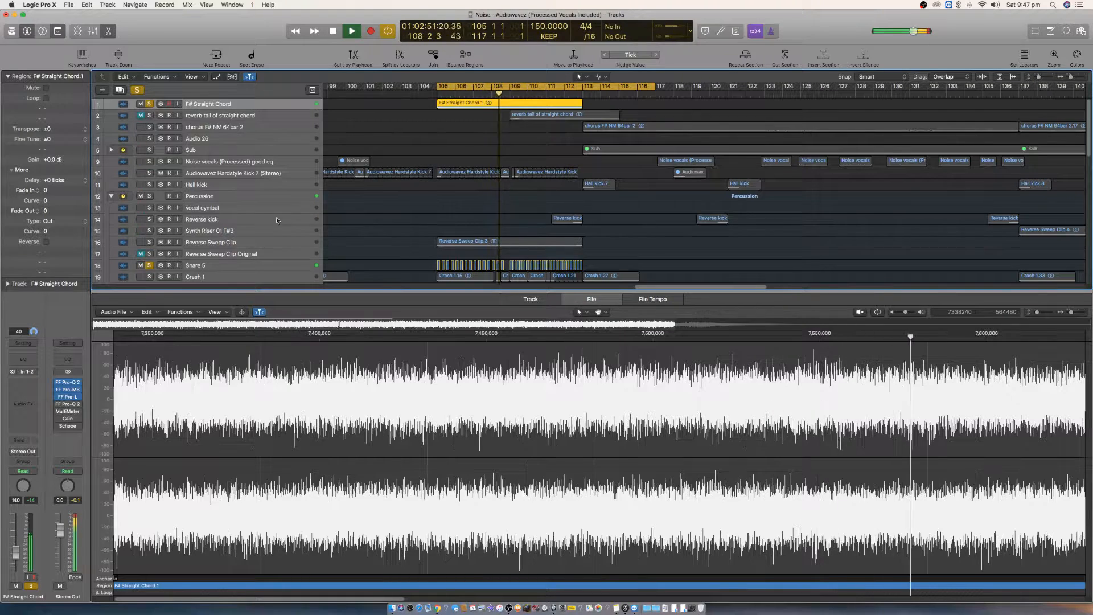
left_click(150, 127)
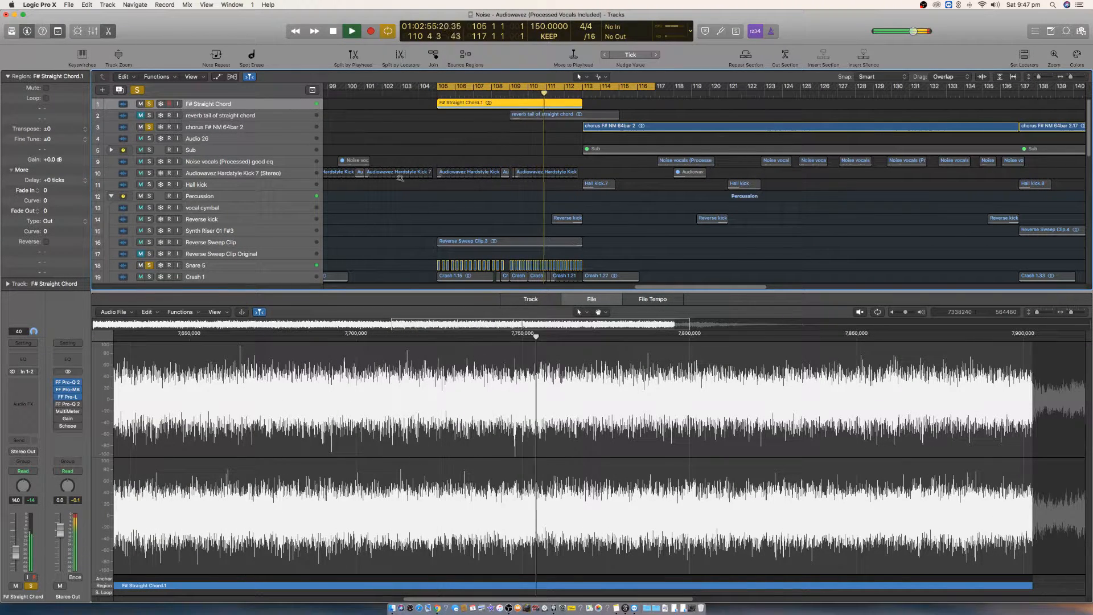
left_click(149, 150)
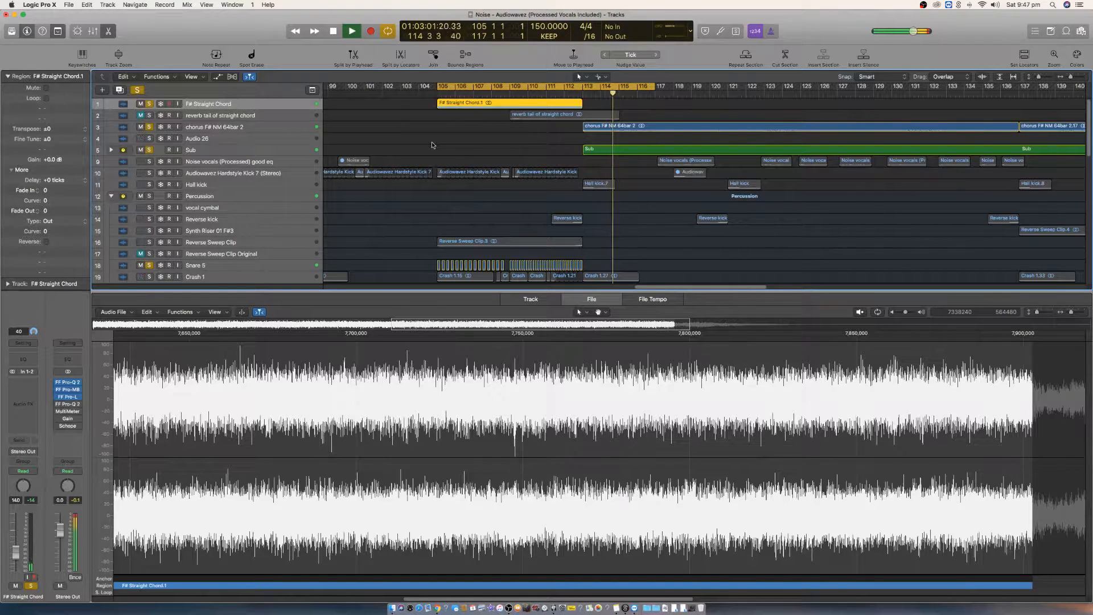
key("space")
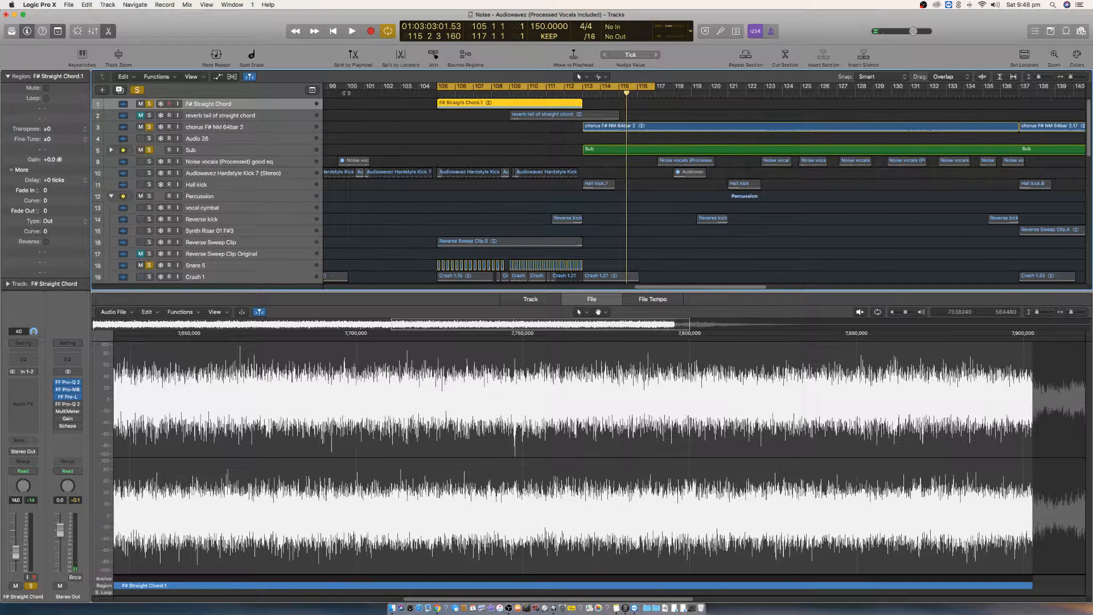
- Mute the F# Straight Chord track and clear all track solos
left_click(142, 103)
left_click(142, 92)
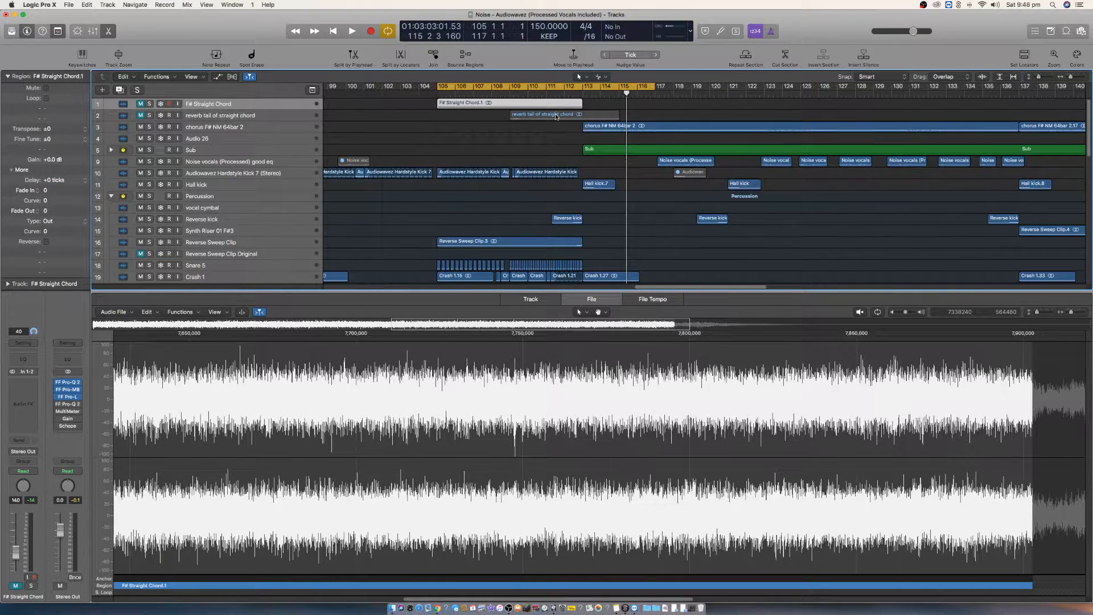
- Reverse the audio of the reverb tail of straight chord region
left_click(556, 116)
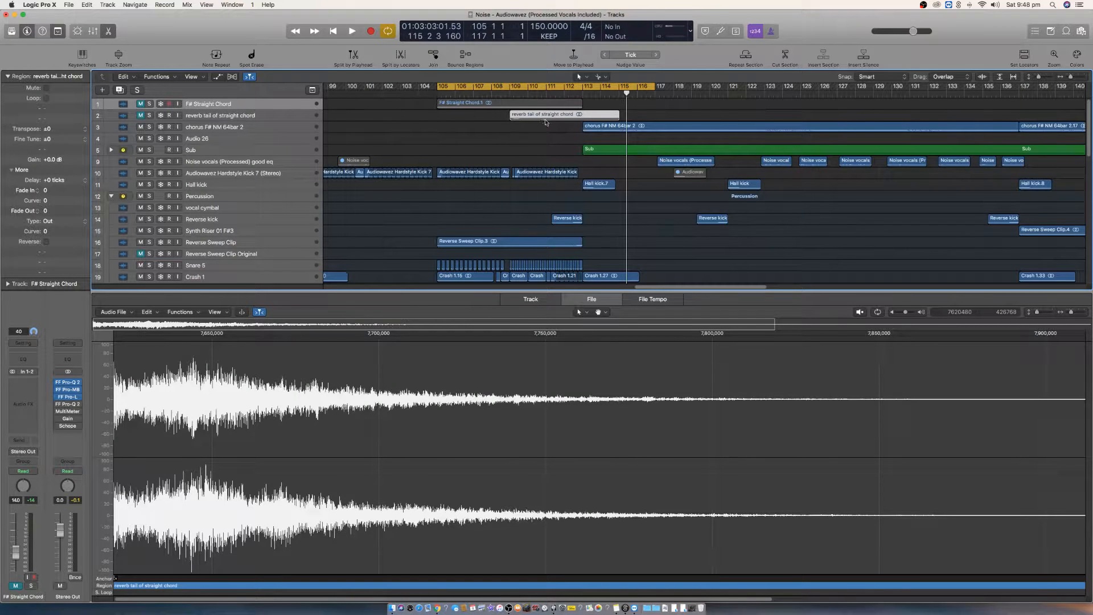
left_click(172, 312)
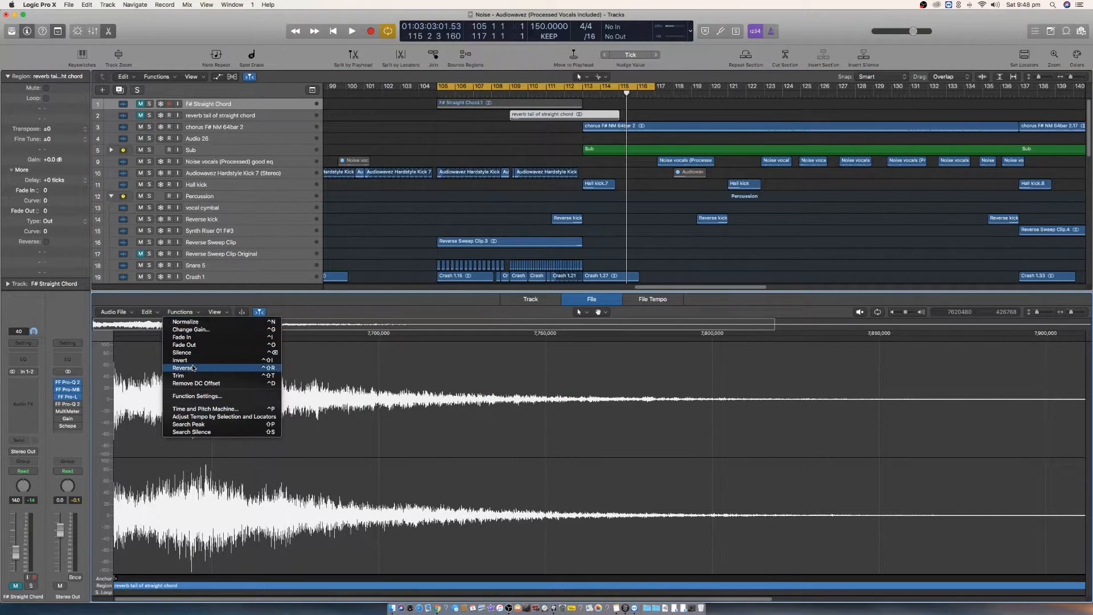
left_click(197, 367)
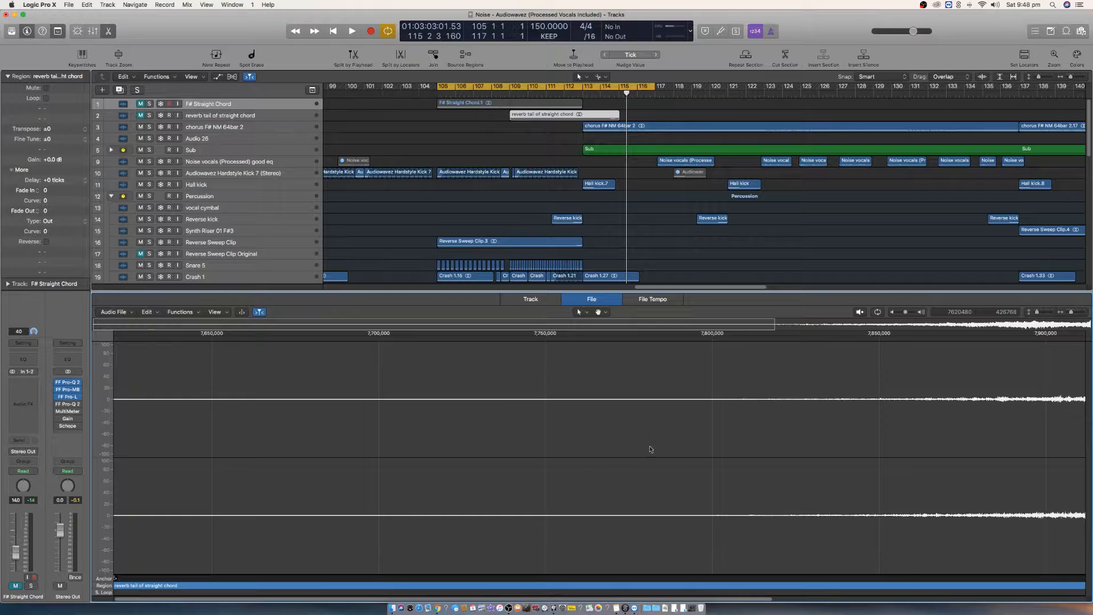
- Apply a destructive fade-out to the last short slice of the reversed reverb tail's waveform
key("super+Right")
key("super+Right")
key("super+Right")
key("super+Right")
key("super+Right")
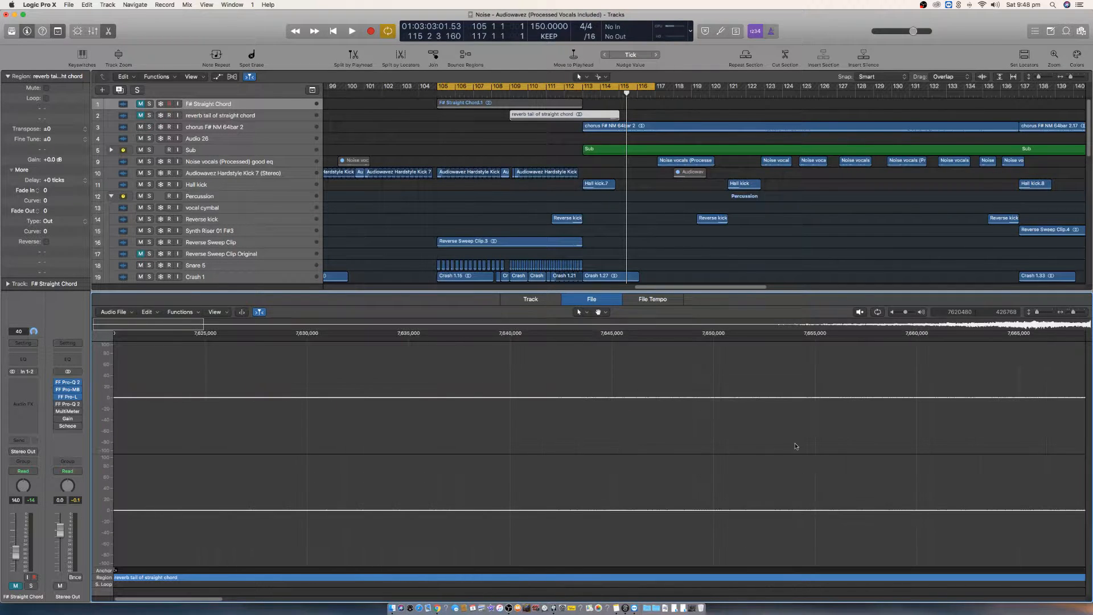
key("super+Left")
key("super+Left")
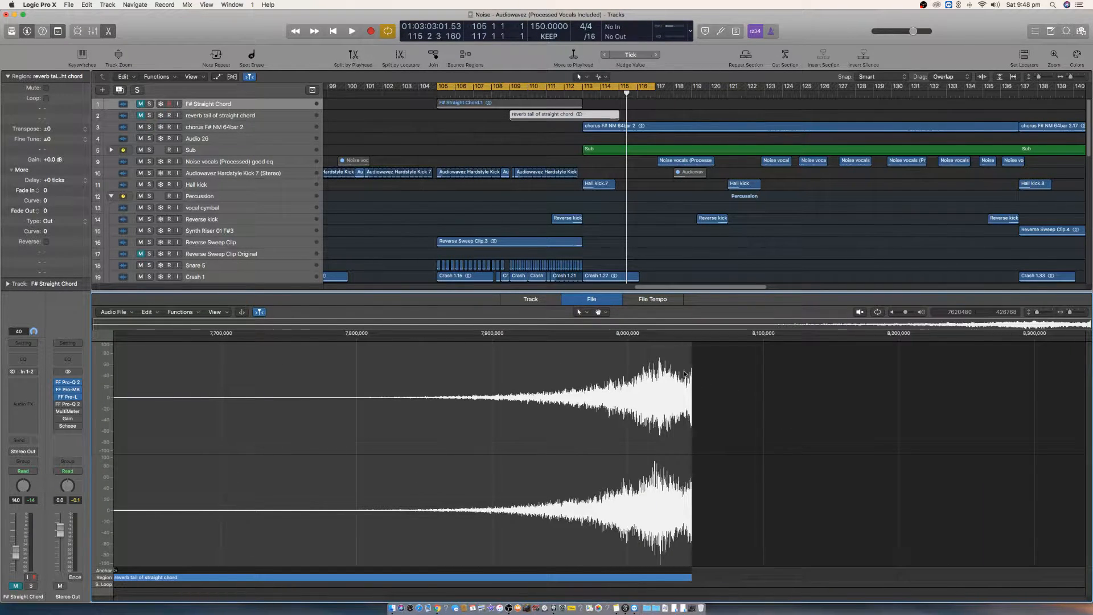
left_click_drag(686, 374, 692, 375)
left_click(191, 312)
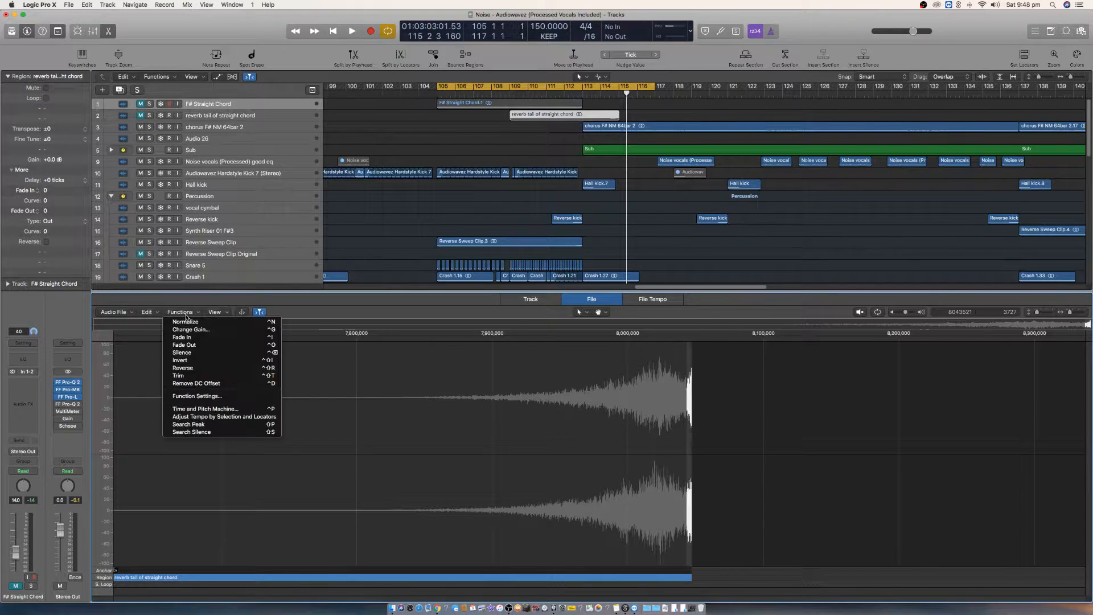
left_click(196, 346)
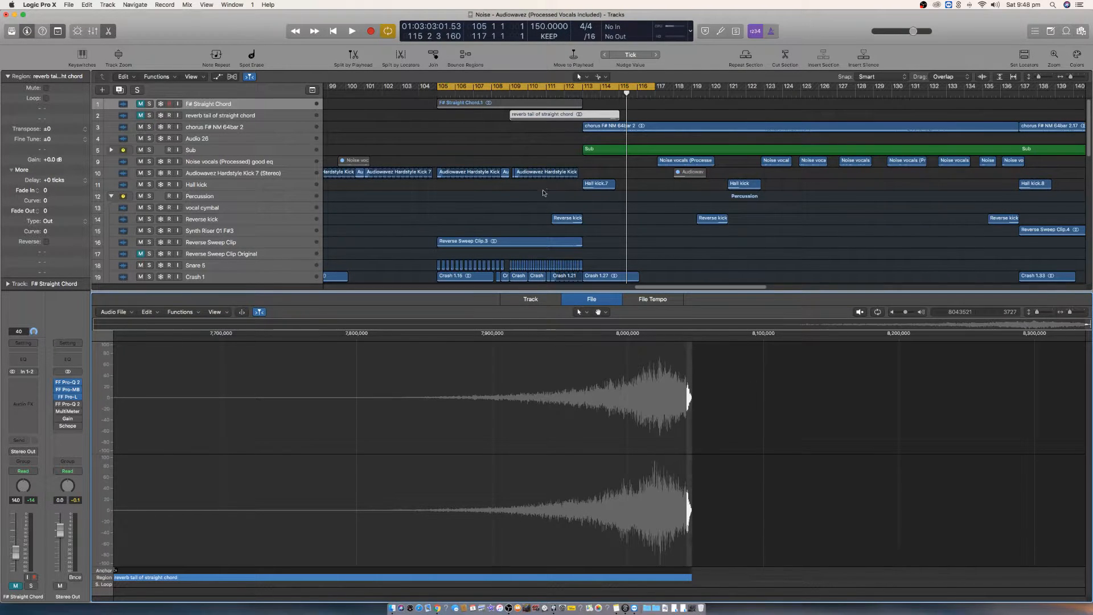
- Move the reversed reverb tail region earlier so that it ends just past bar 113
left_click(544, 199)
key("super+Down")
left_click_drag(612, 137, 581, 132)
key("super+Down")
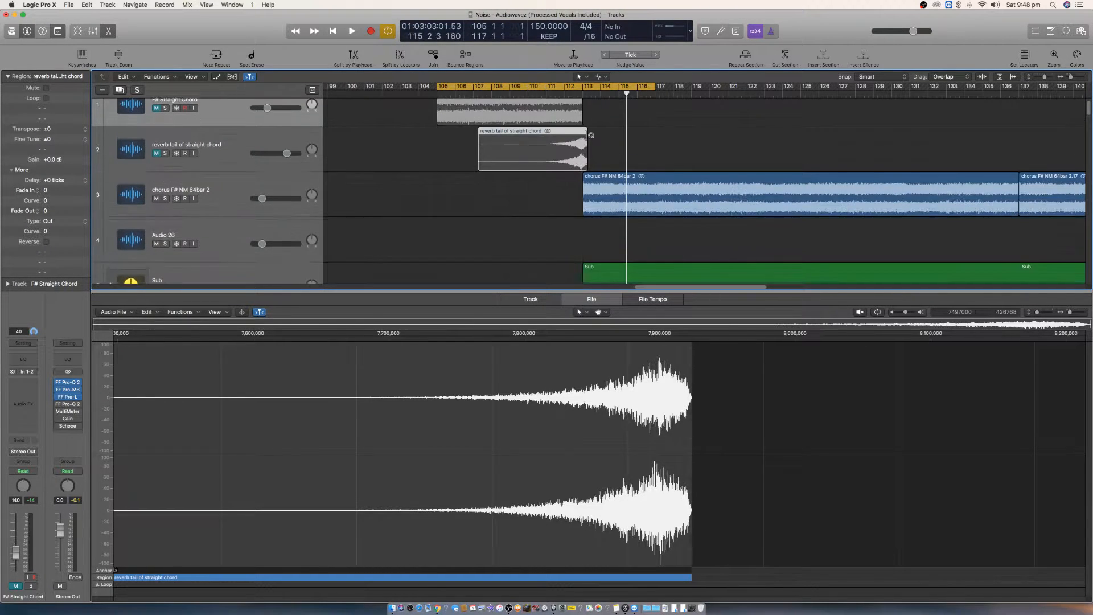
- Give the reverb tail region a region fade-out of 1013 at its end
key("super+Right")
key("super+Right")
key("super+Right")
key("super+Right")
key("super+Right")
key("super+Right")
key("super+Left")
scroll(597, 137, "right", 5)
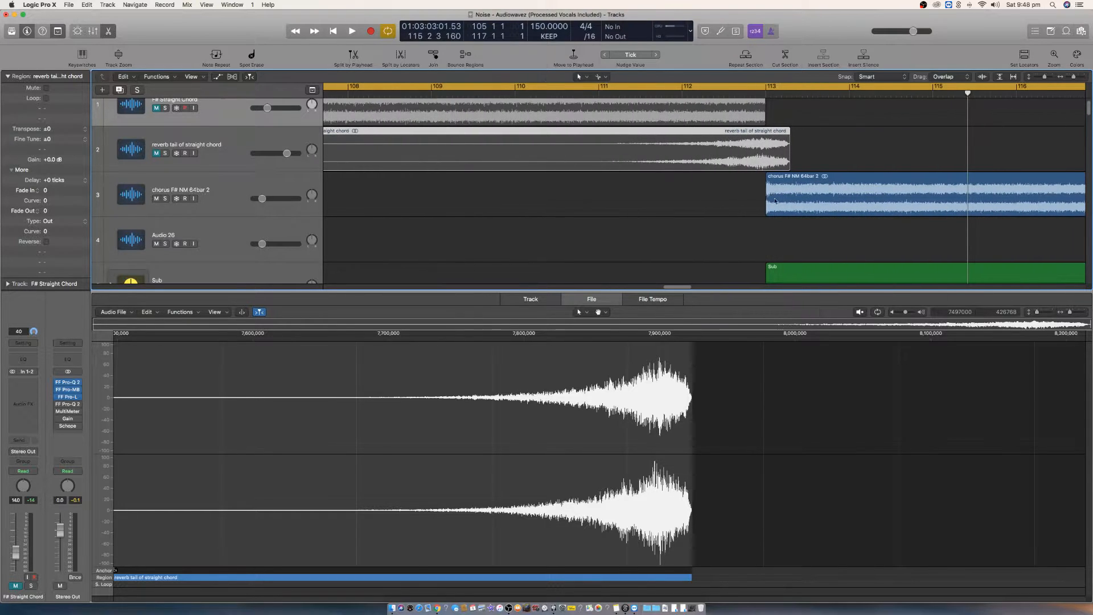
left_click_drag(789, 137, 731, 140)
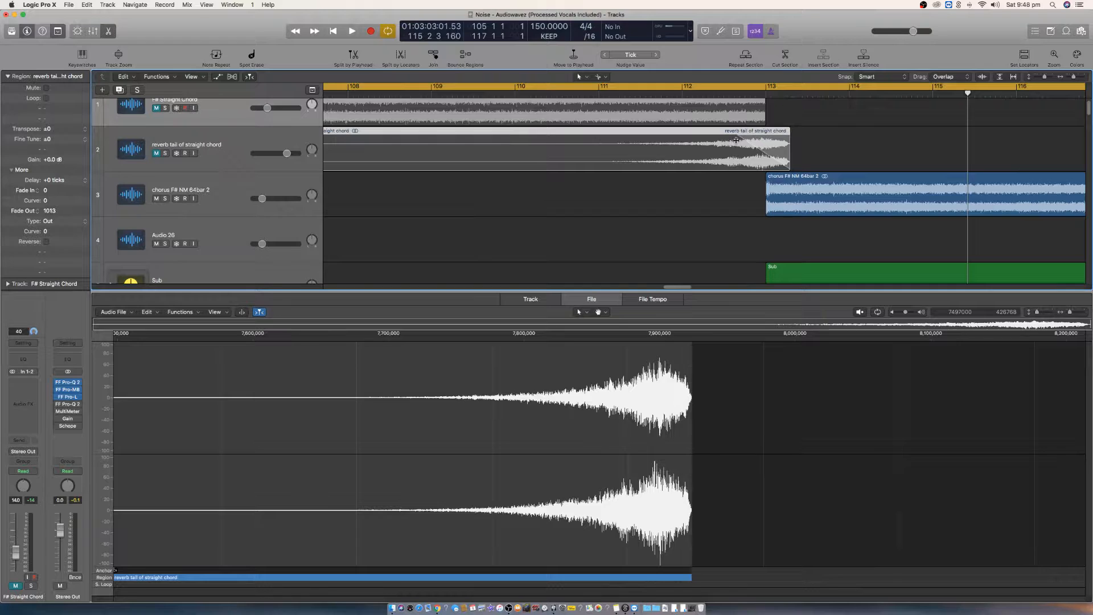
- Unmute the reverb tail of straight chord track and move it into the Percussion stack, above vocal cymbal
left_click(168, 131)
left_click(169, 132)
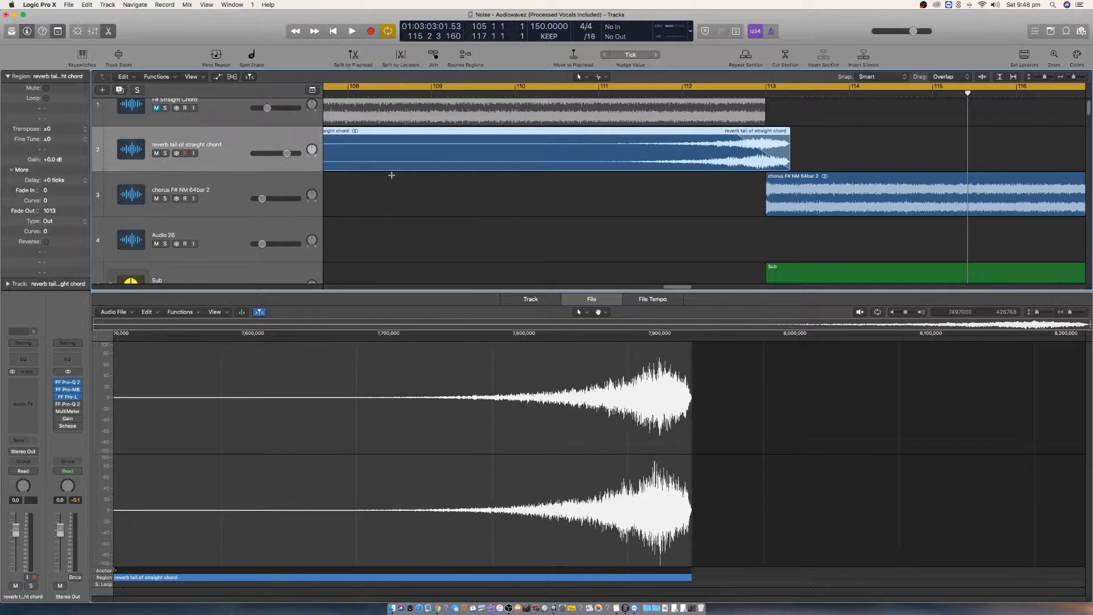
scroll(444, 204, "down", 5)
left_click_drag(263, 126, 266, 254)
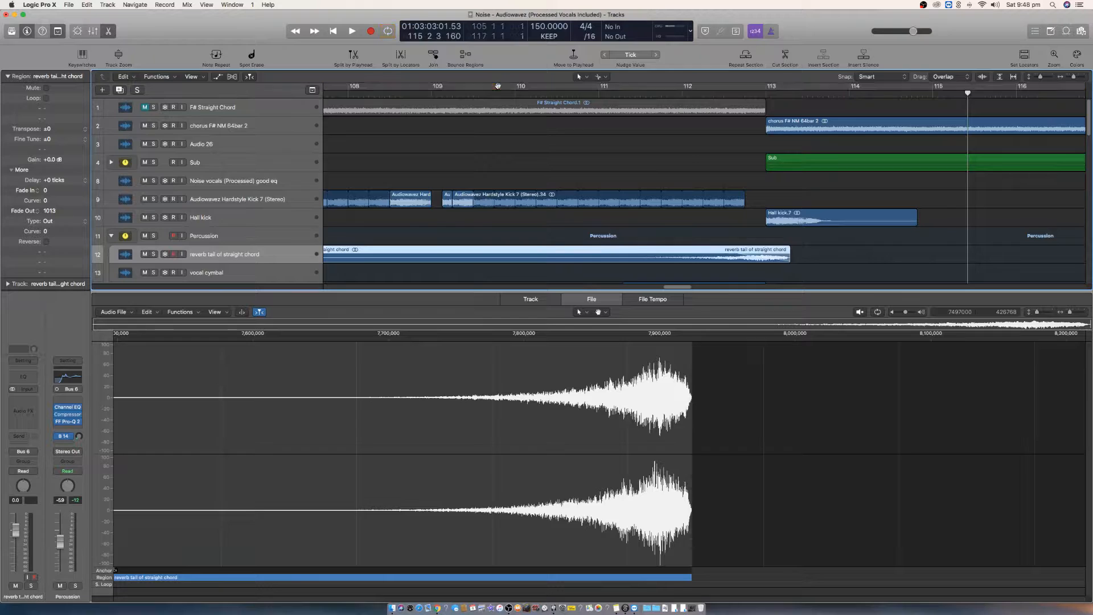
- Set the cycle range from bar 109 to bar 115 and mute the reverb tail track
left_click_drag(434, 86, 945, 116)
left_click(145, 254)
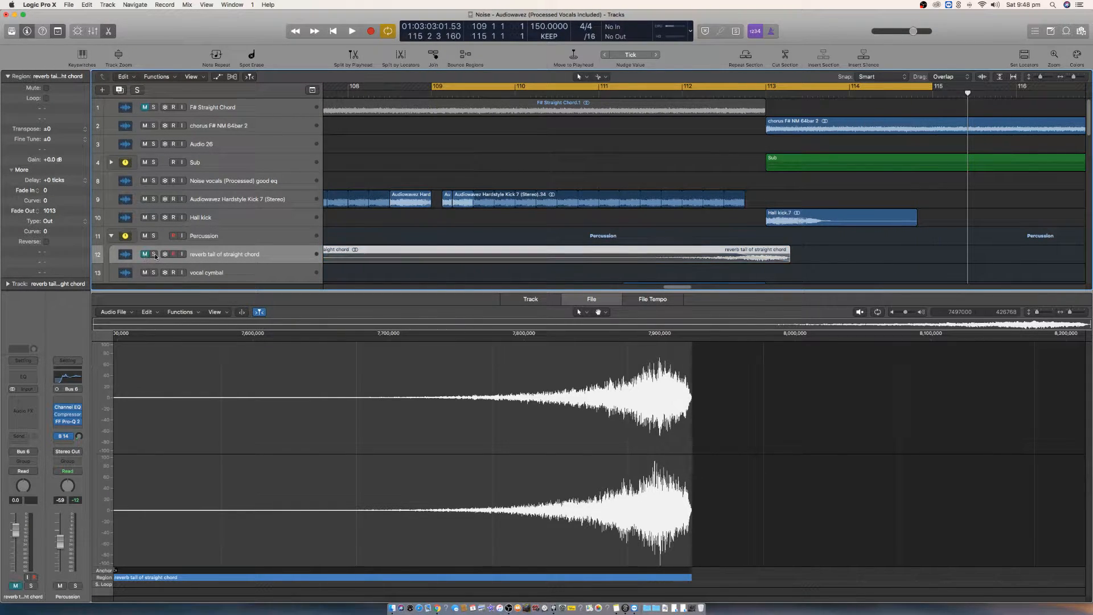
- Solo the F# Straight Chord track and set the cycle range from bar 105 to bar 113
key("super+Left")
key("super+Left")
key("super+Left")
scroll(460, 146, "left", 5)
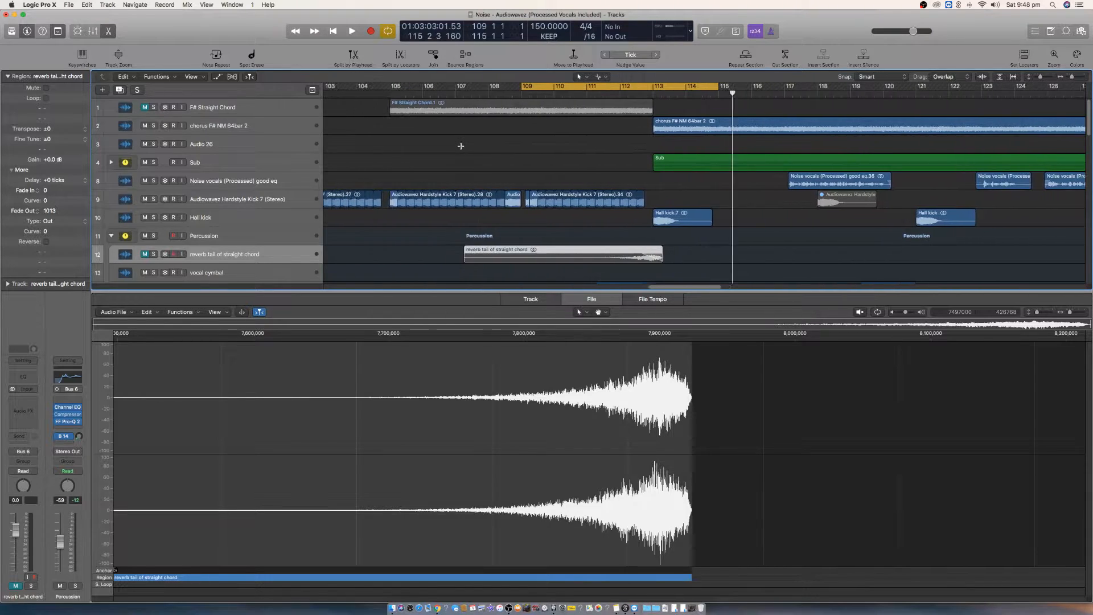
left_click(154, 108)
left_click(644, 108)
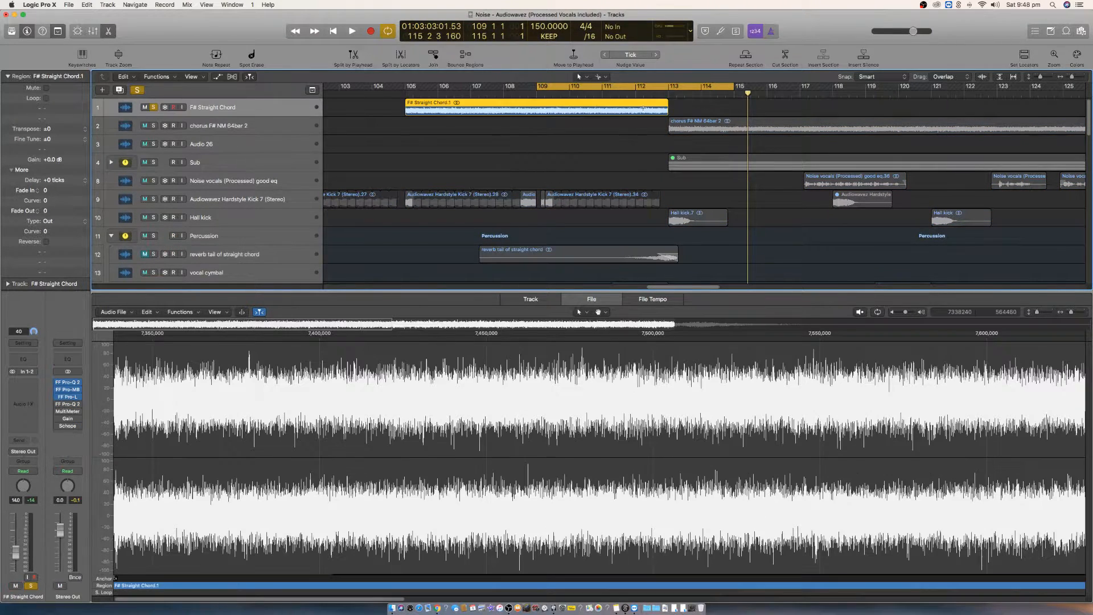
left_click_drag(626, 82, 515, 86)
left_click_drag(498, 89, 498, 89)
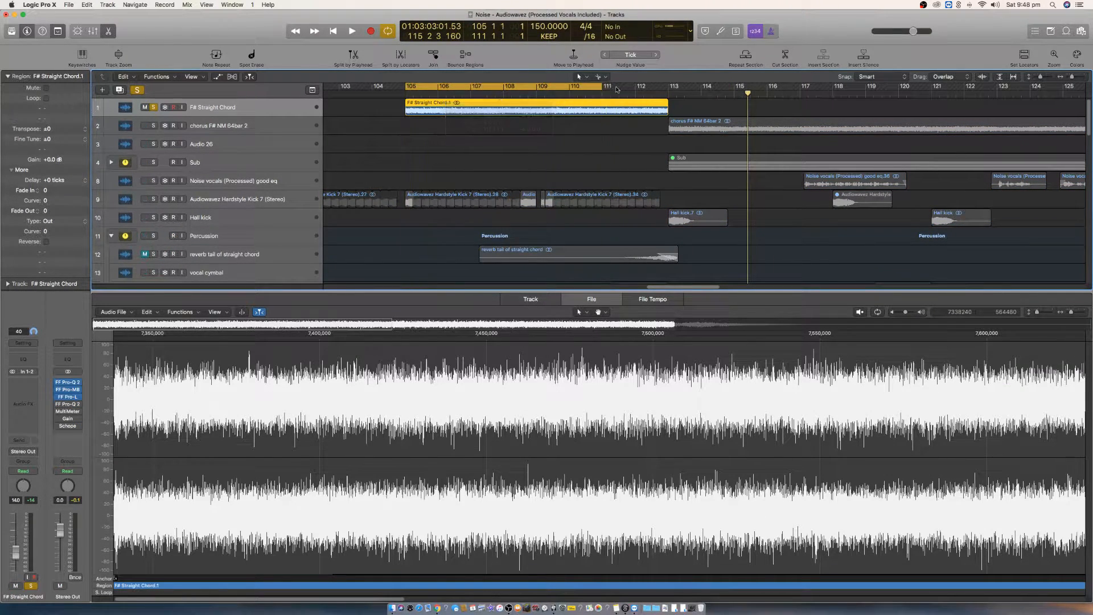
left_click_drag(602, 89, 668, 93)
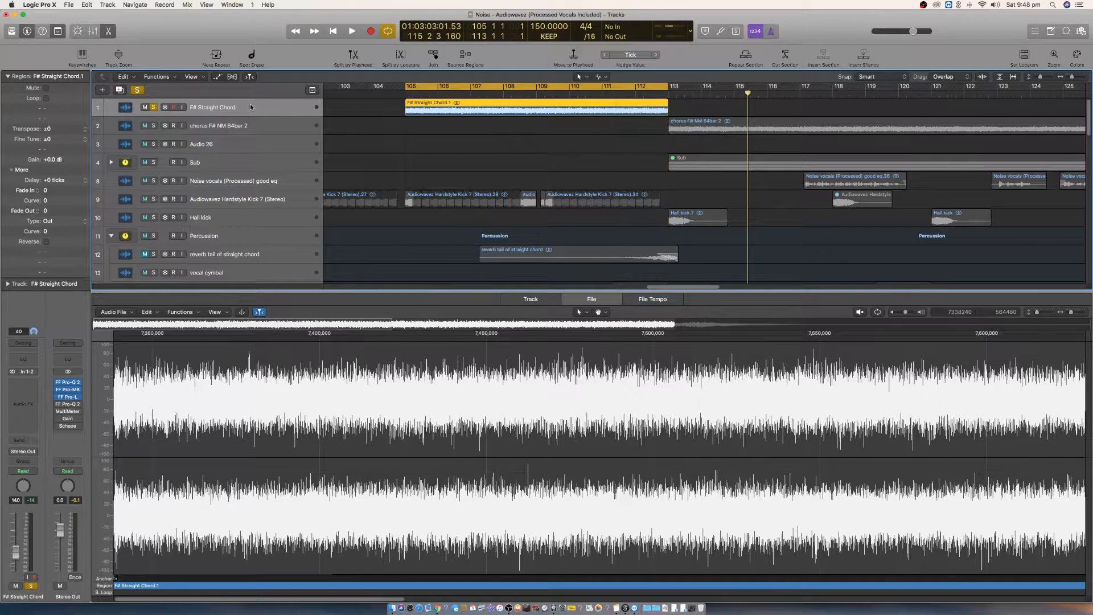
- Open the first FF Pro-Q 2 on Stereo Out and play the chord to examine its frequency spectrum
left_click(67, 404)
left_click(68, 405)
left_click(68, 385)
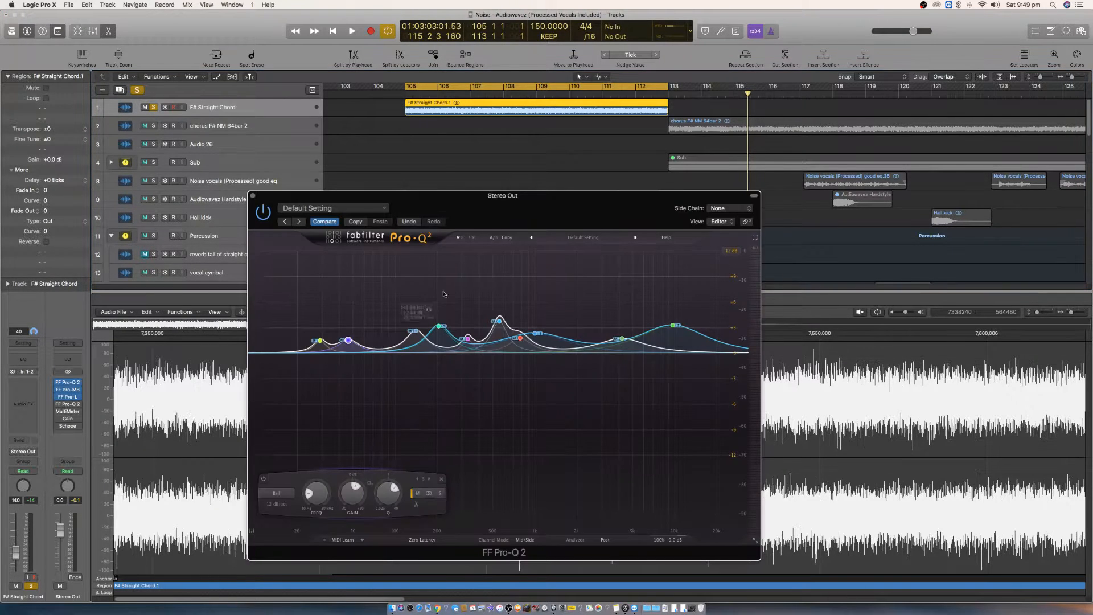
left_click_drag(494, 211, 757, 179)
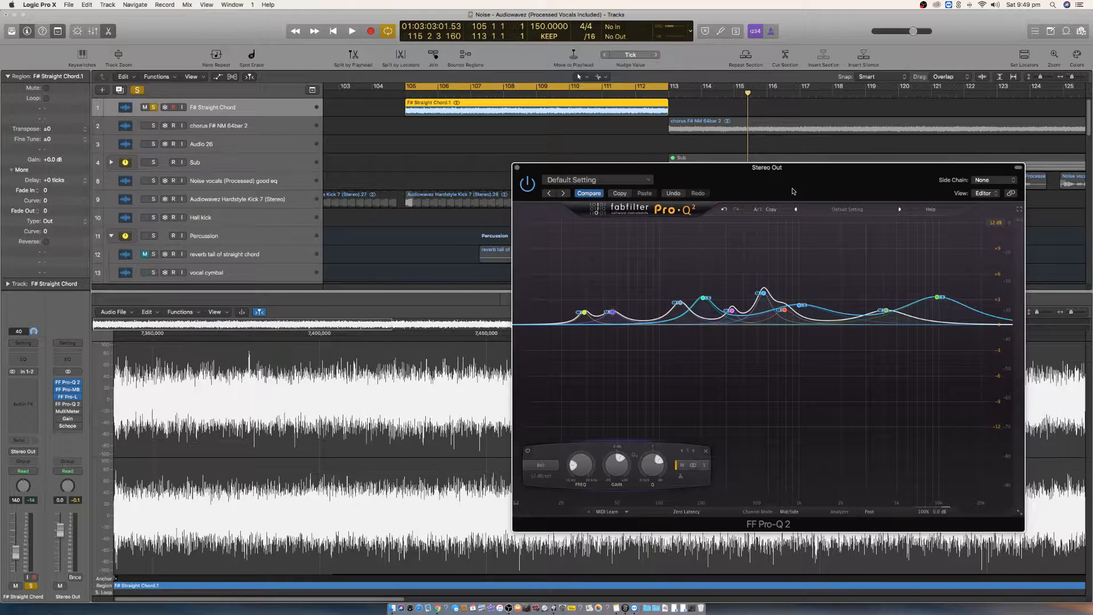
key("space")
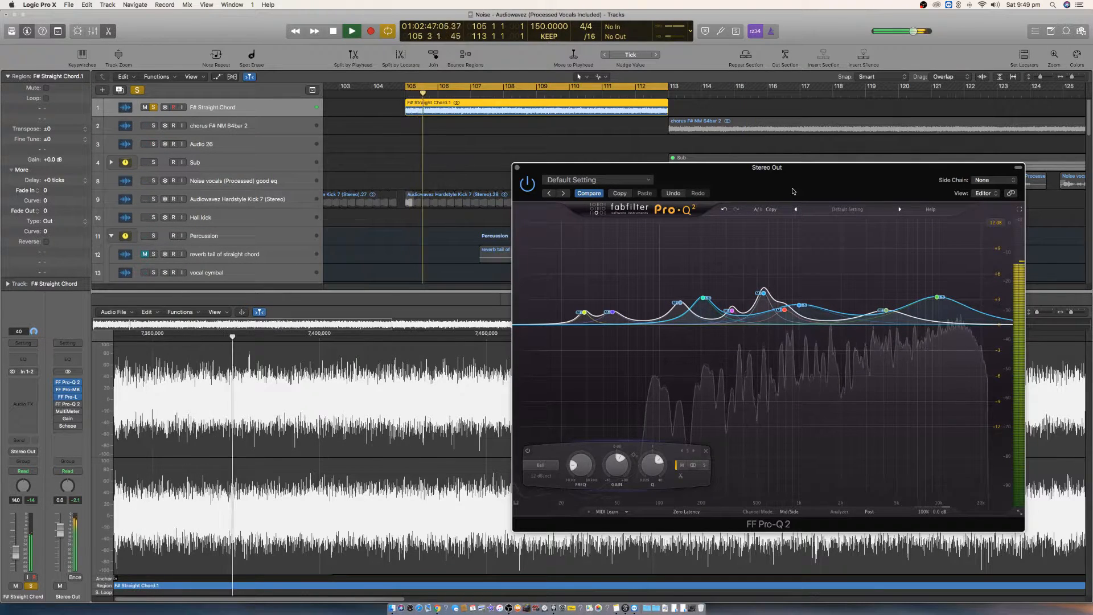
key("space")
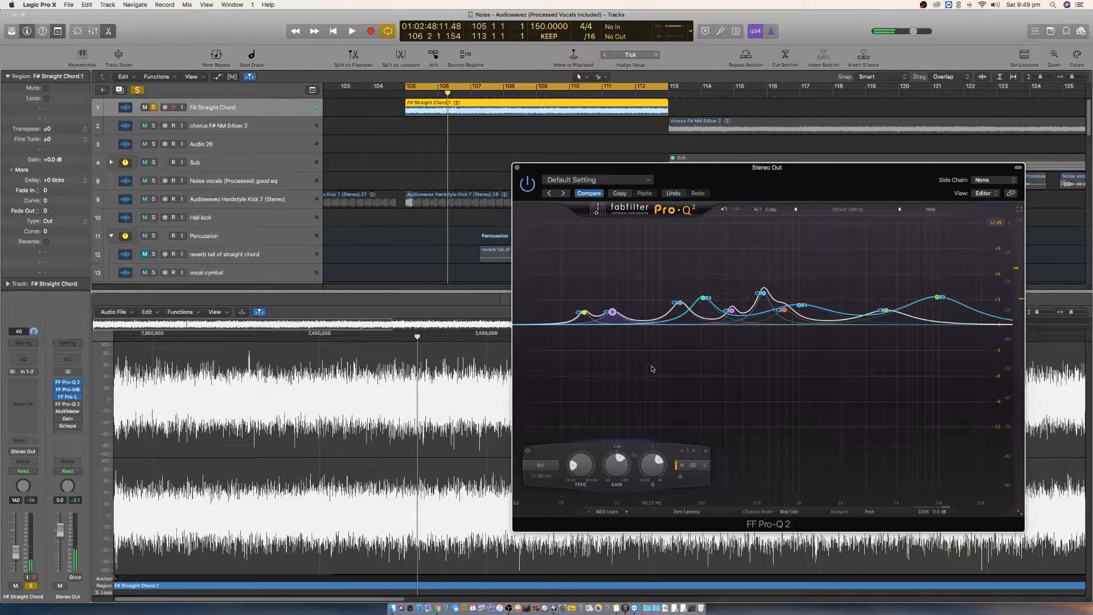
- Insert a stereo Channel EQ on the F# Straight Chord track, leaving its processing mode on Stereo
left_click(35, 383)
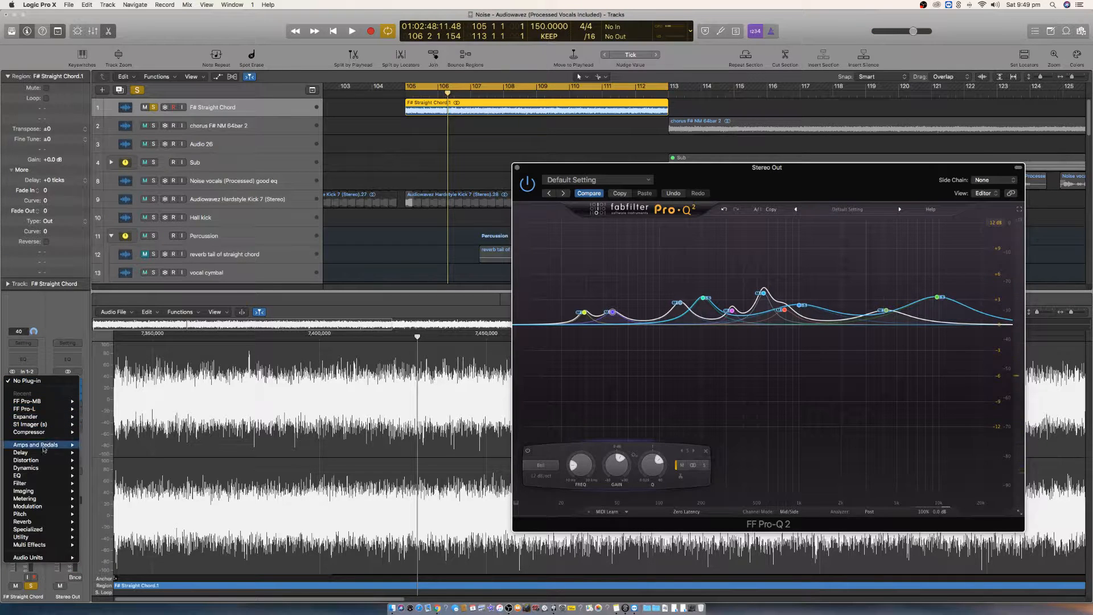
mouse_move(41, 476)
mouse_move(143, 475)
left_click(190, 480)
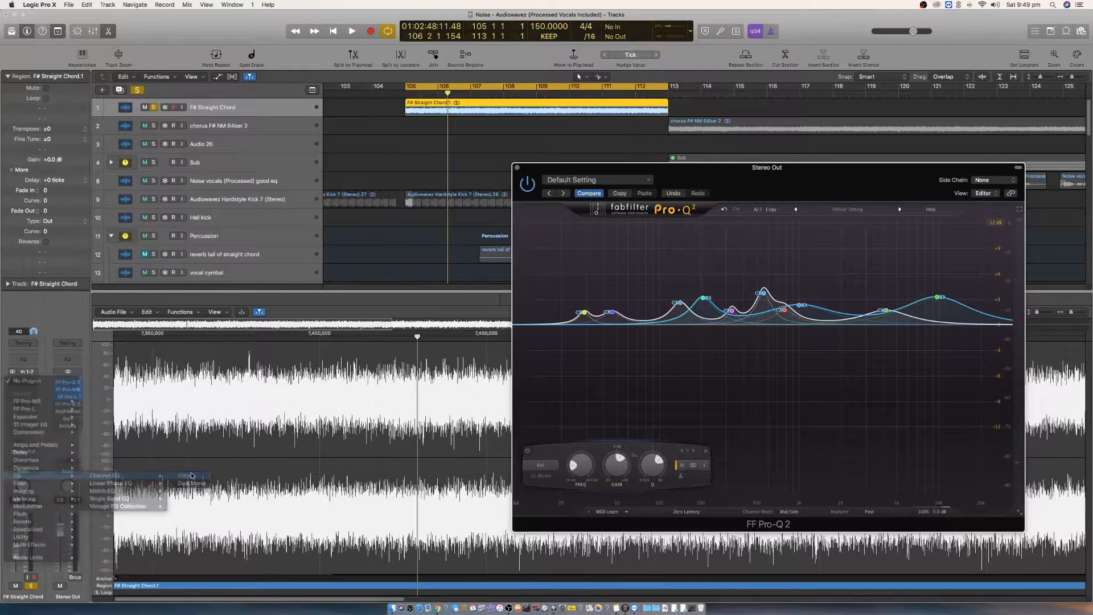
left_click_drag(330, 34, 456, 245)
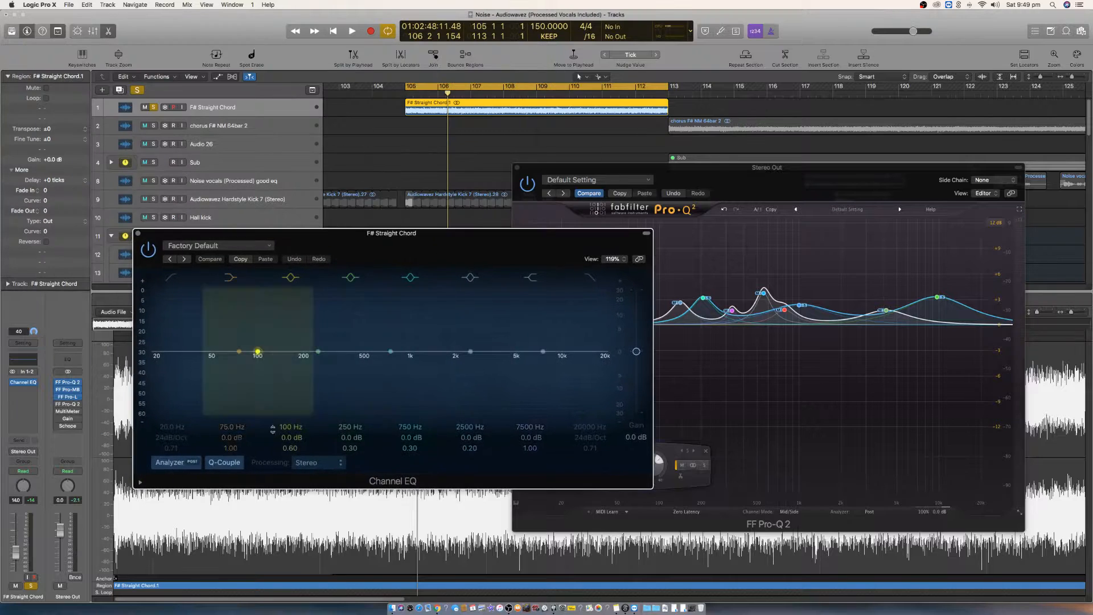
left_click(328, 463)
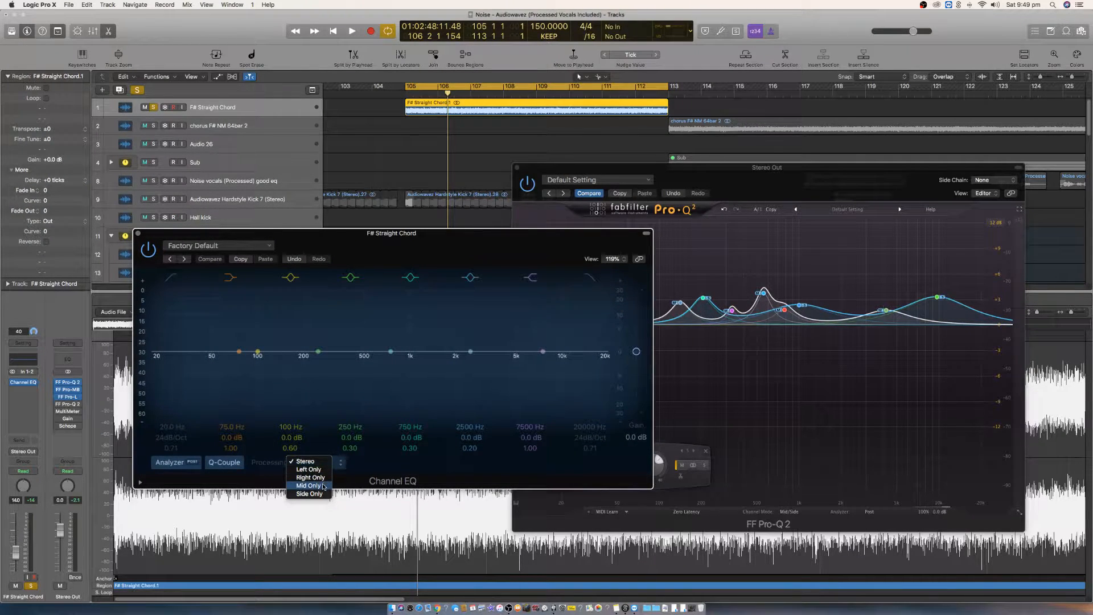
left_click(390, 465)
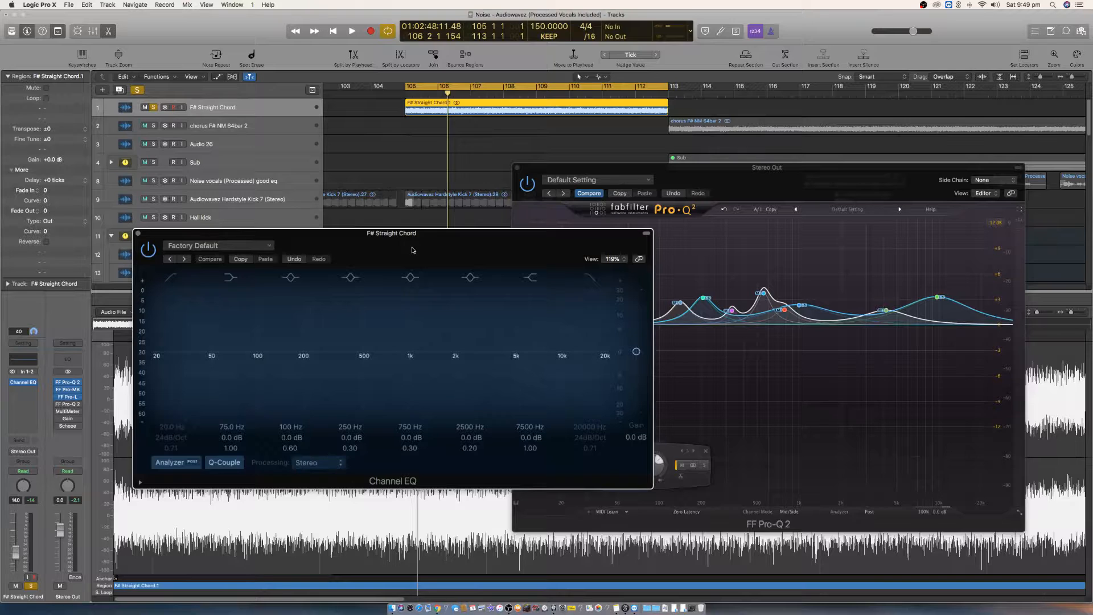
- Enable the Channel EQ's low-cut and high-cut bands and set both slopes to 48 dB/Oct
left_click(171, 278)
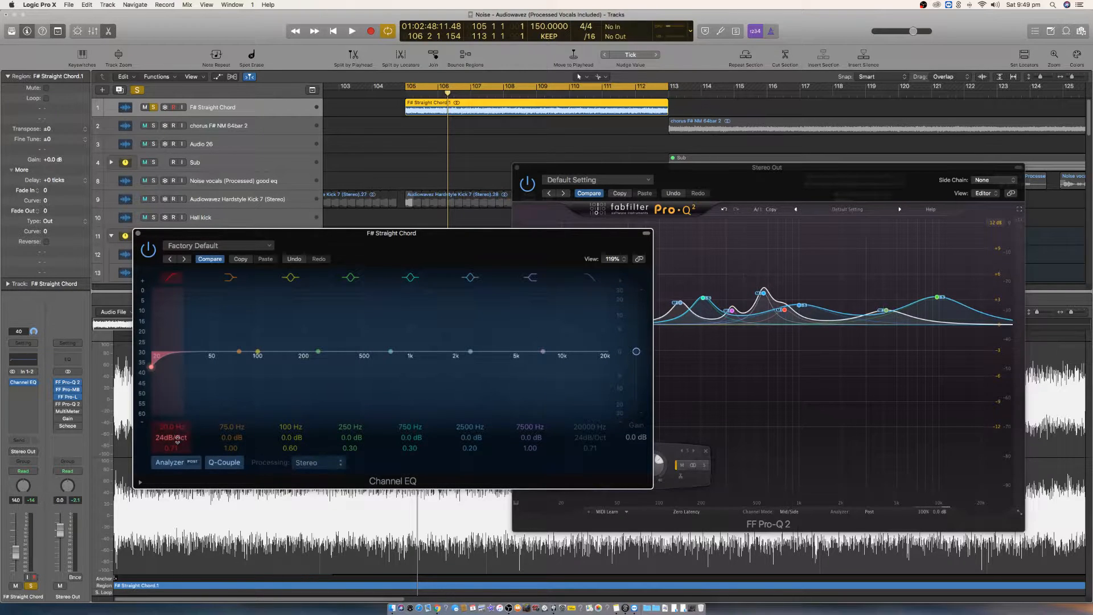
left_click_drag(171, 437, 170, 424)
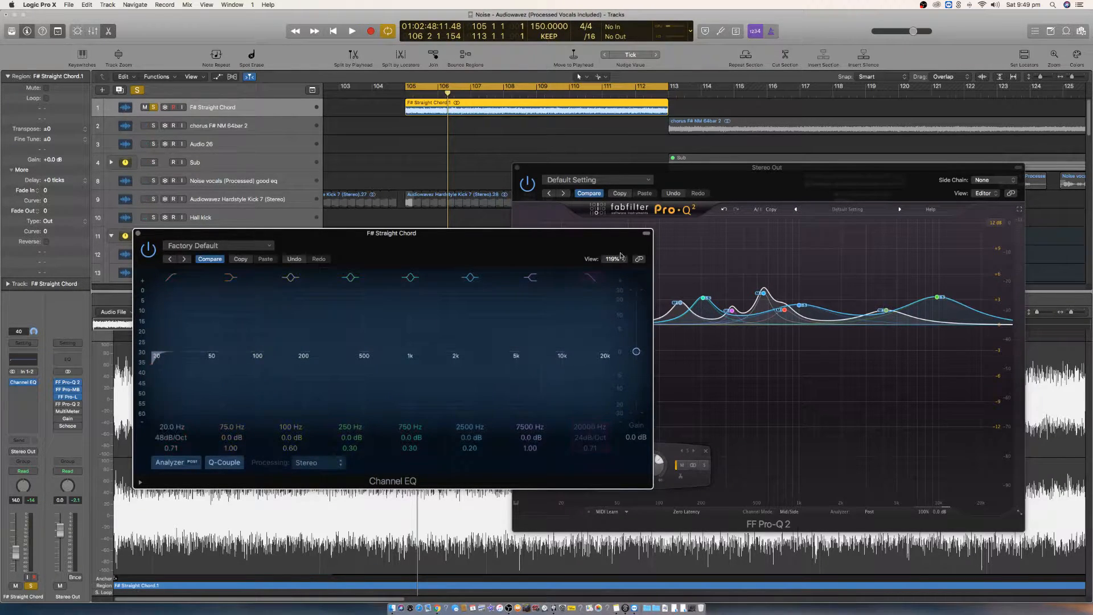
left_click(589, 277)
left_click_drag(590, 436, 590, 424)
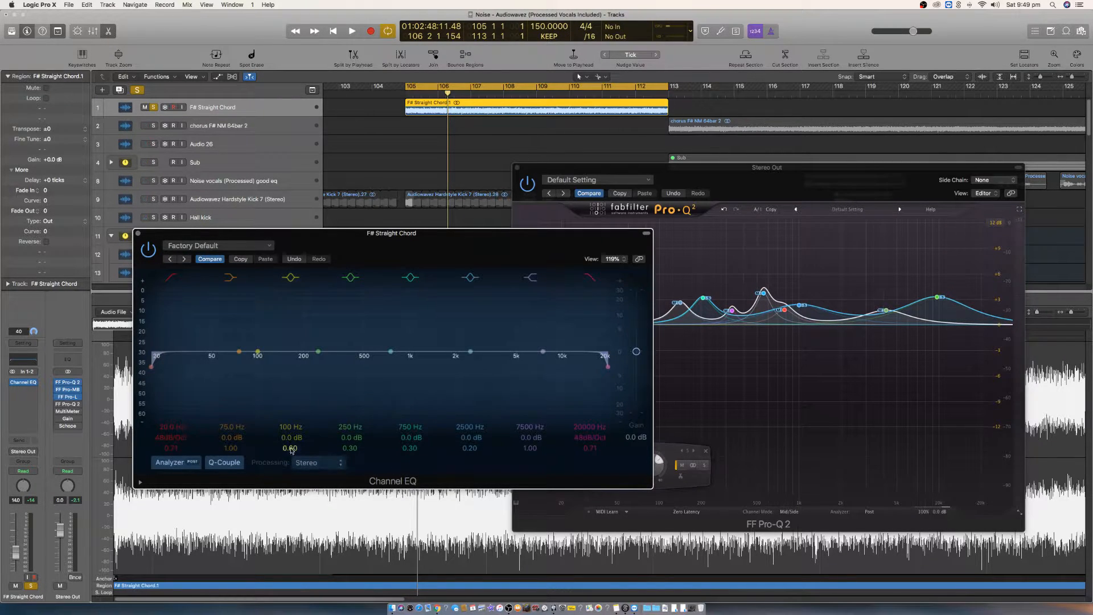
- Raise the Channel EQ's low-cut frequency to 158 Hz and play the soloed chord
left_click_drag(167, 427, 167, 400)
key("space")
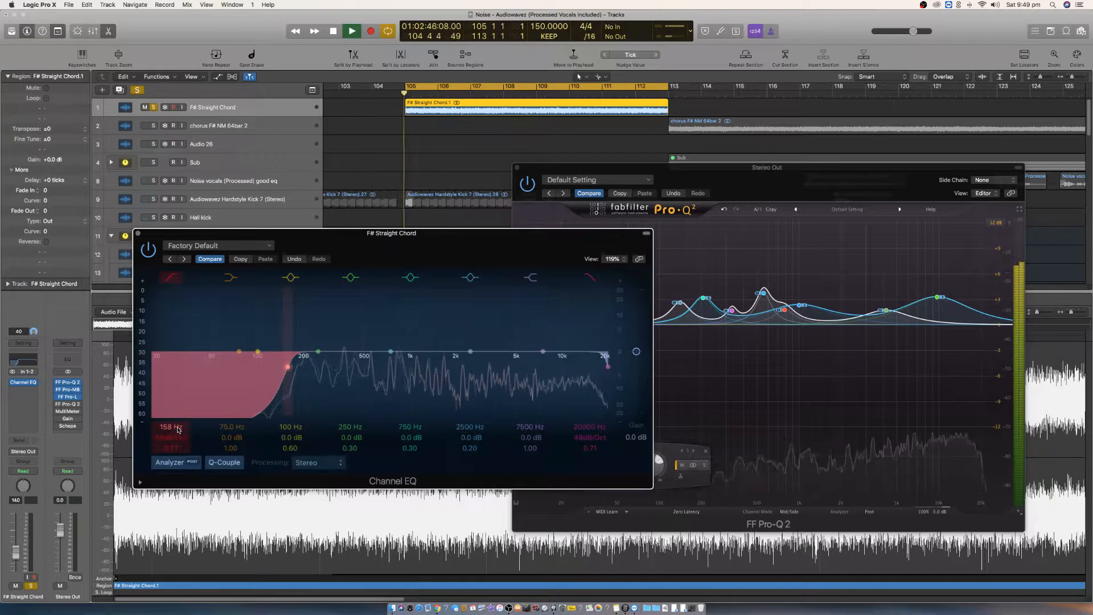
- Play the chord with the low-cut band bypassed for comparison and switch the band back on
left_click(171, 278)
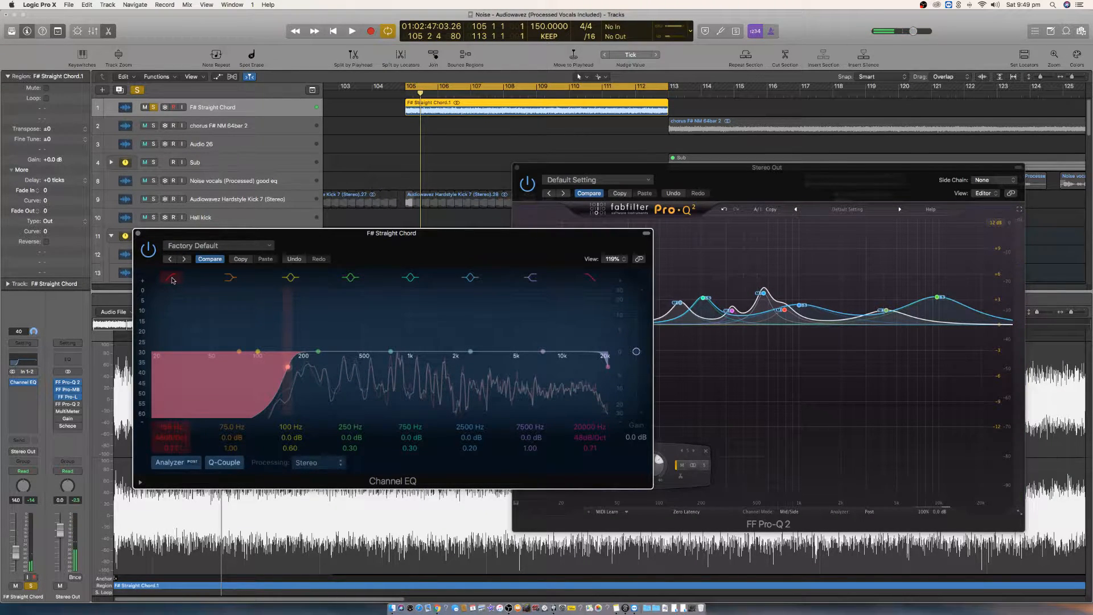
key("space")
left_click(172, 279)
key("space")
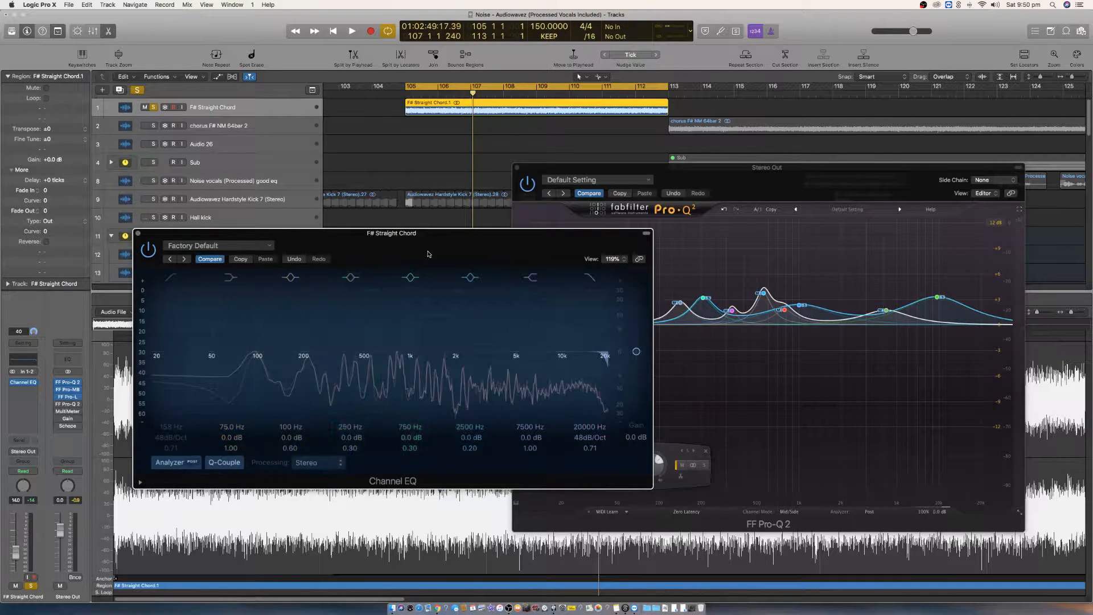
left_click_drag(457, 243, 597, 212)
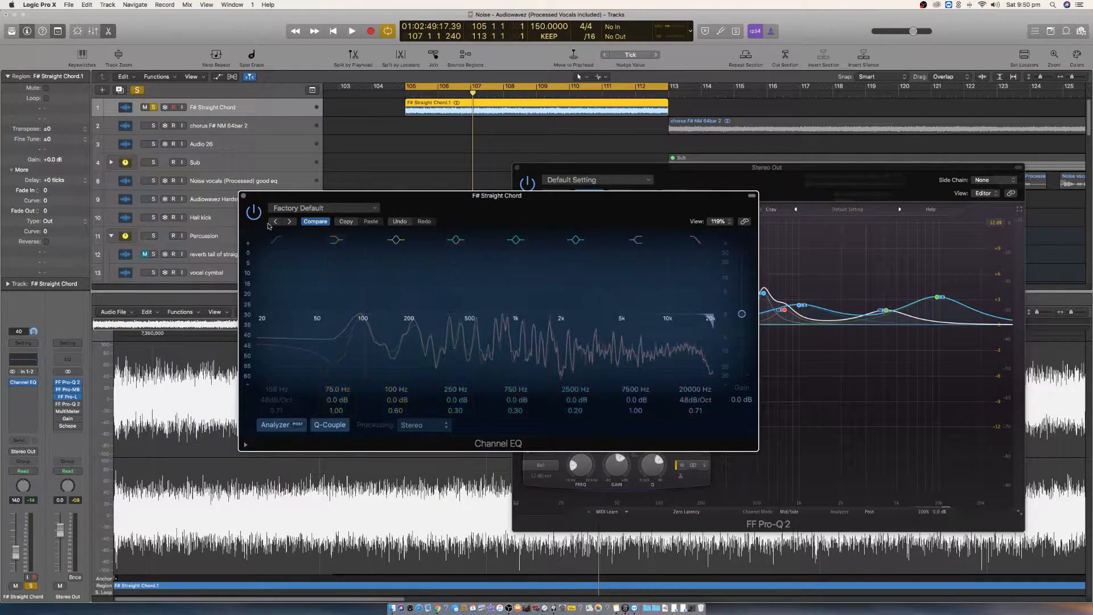
left_click(277, 239)
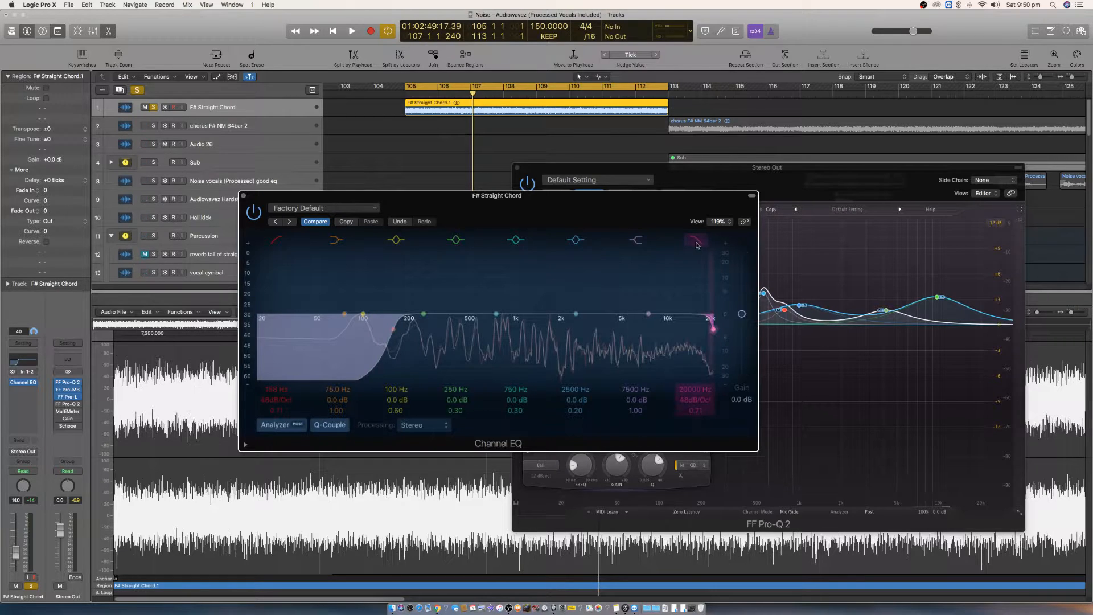
- Lower the Channel EQ's high-cut frequency to 560 Hz with a 12 dB/Oct slope and play the soloed chord
left_click(692, 387)
left_click_drag(570, 215, 379, 251)
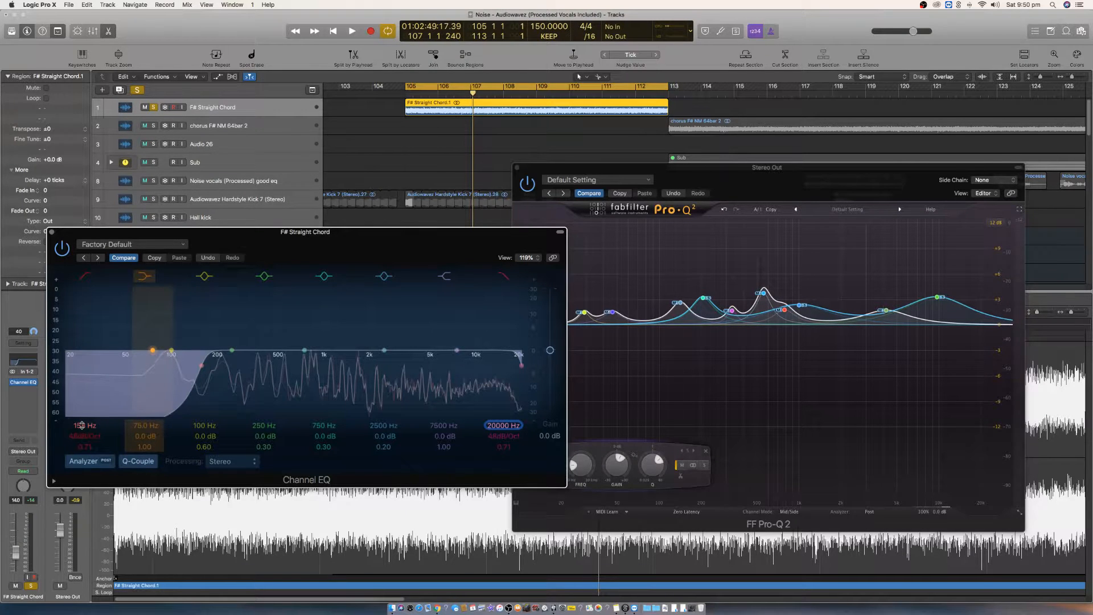
key("space")
mouse_move(81, 425)
left_mouse_down()
mouse_move(82, 393)
mouse_move(81, 406)
left_mouse_up()
key("space")
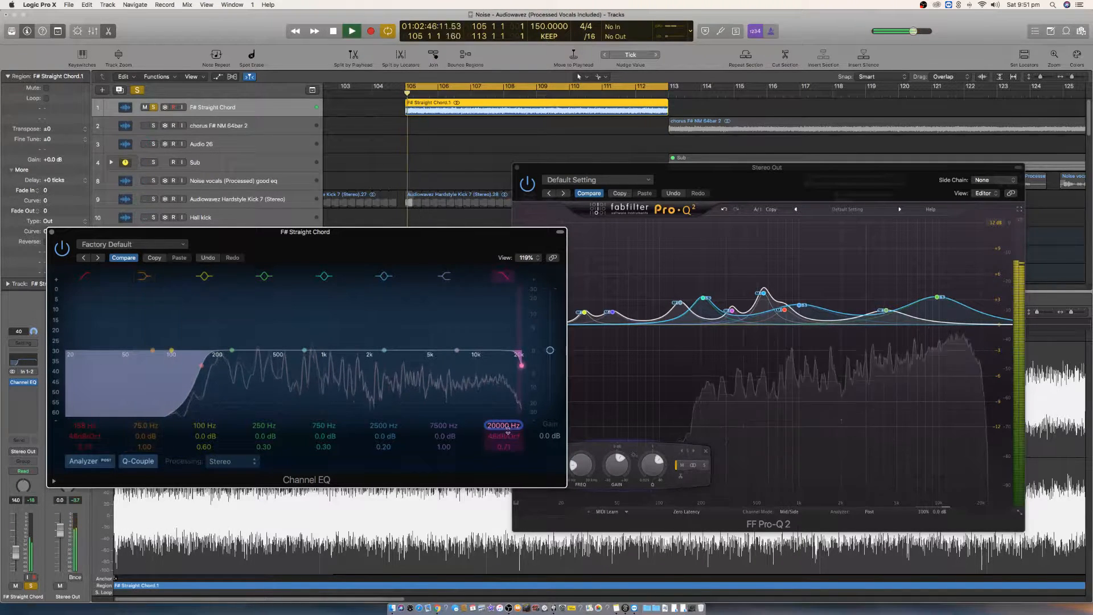
left_click_drag(503, 437, 500, 453)
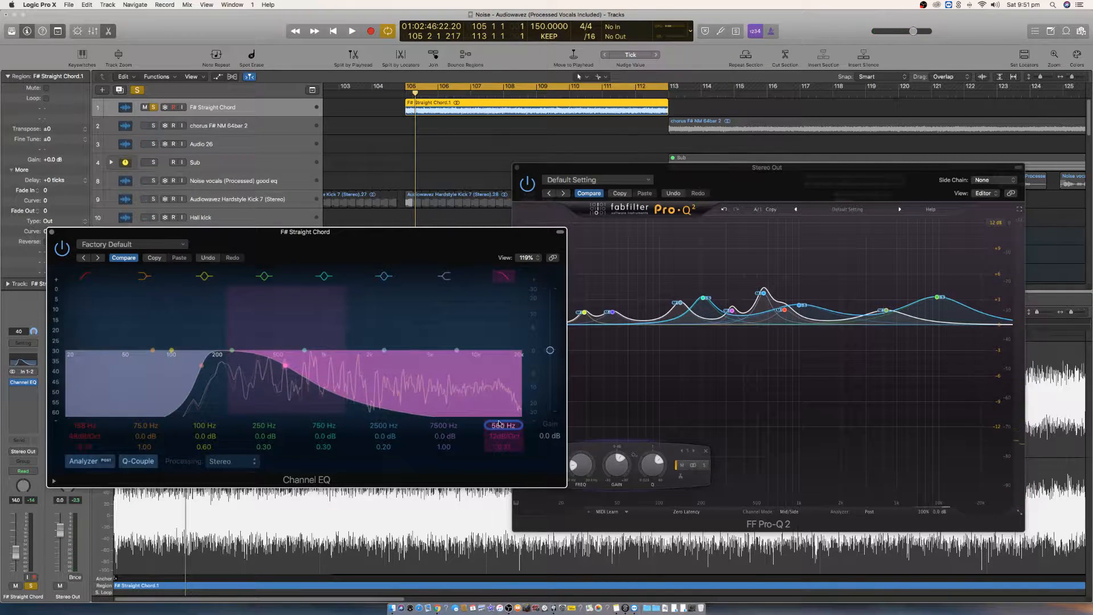
key("space")
key("space")
- Set the Channel EQ's high-cut Q to 1.90 and its low-cut Q to 1.60, playing the chord after each change
left_click_drag(502, 448, 503, 443)
key("space")
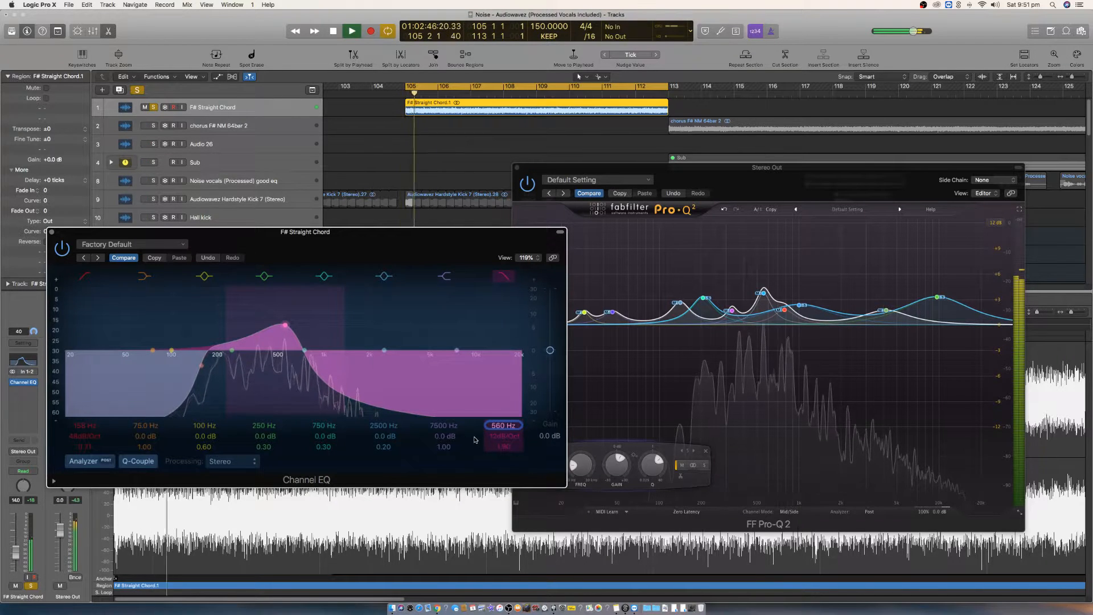
key("space")
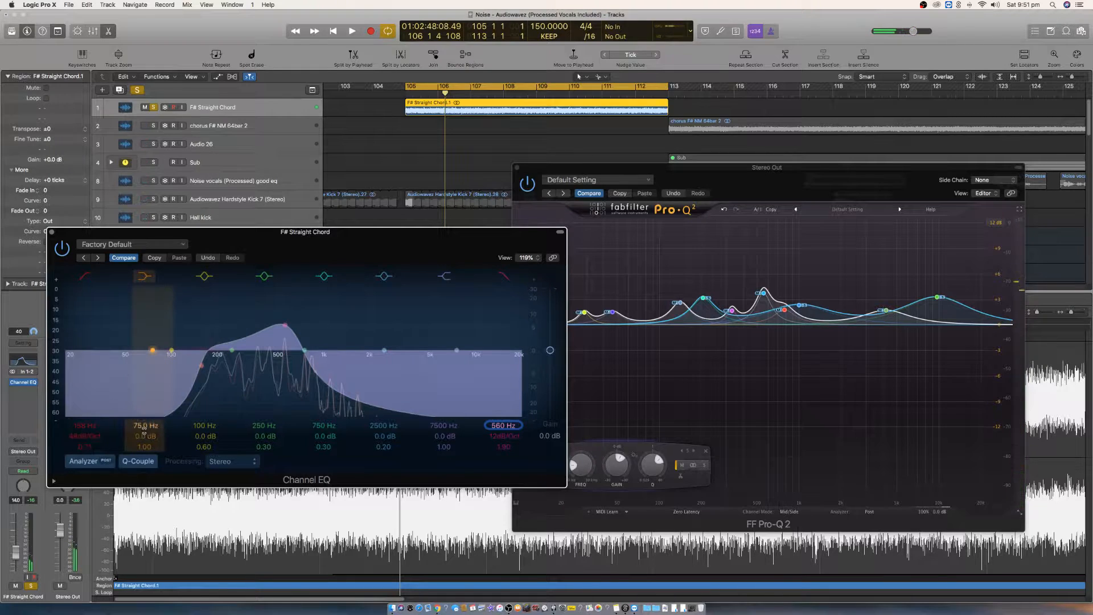
left_click_drag(91, 448, 93, 431)
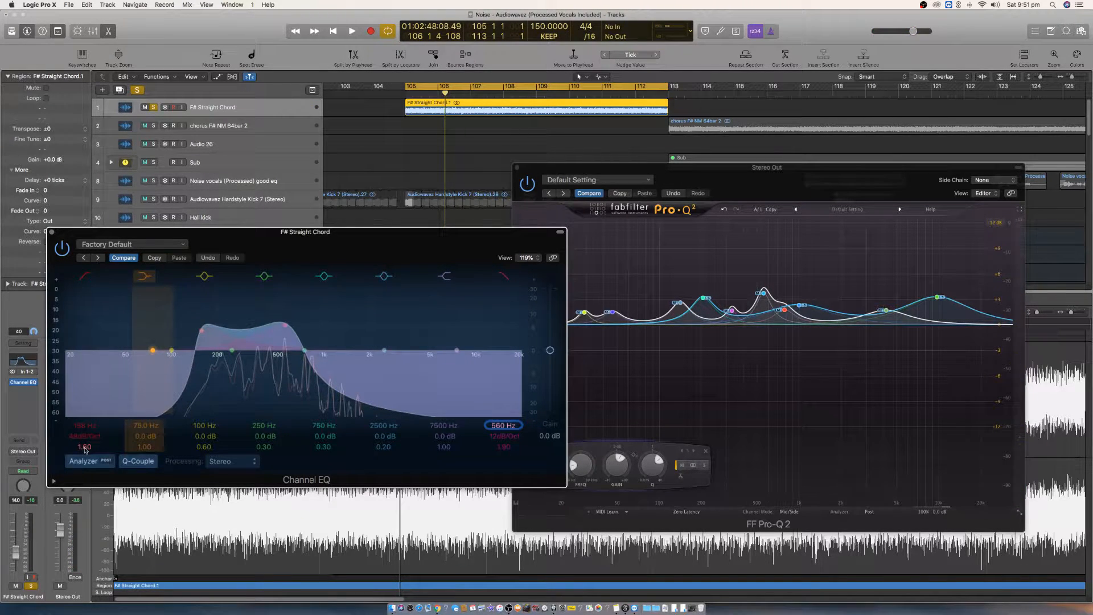
key("space")
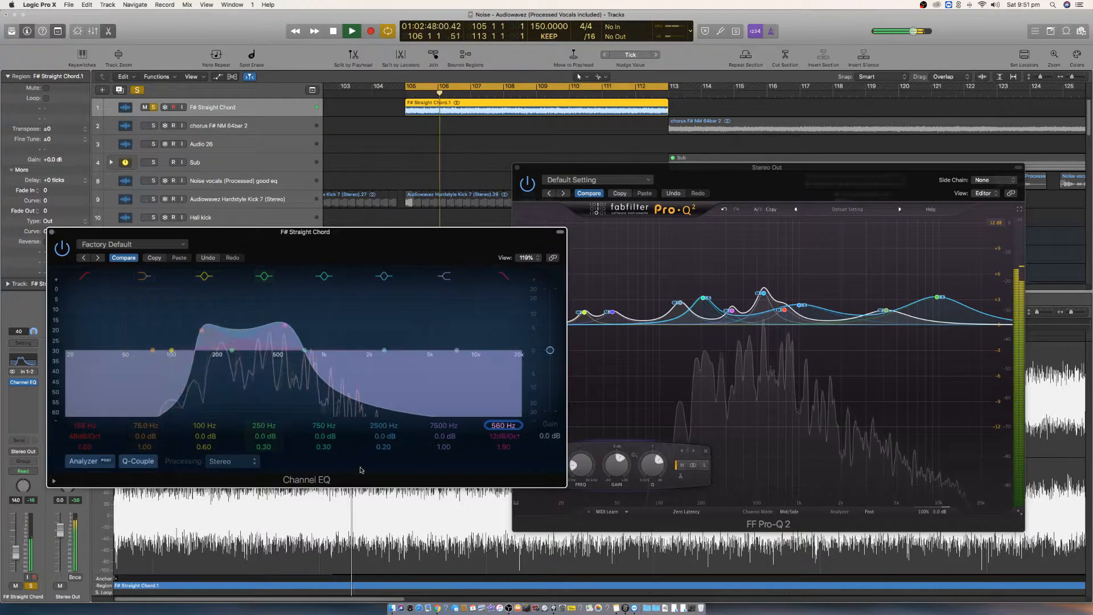
key("space")
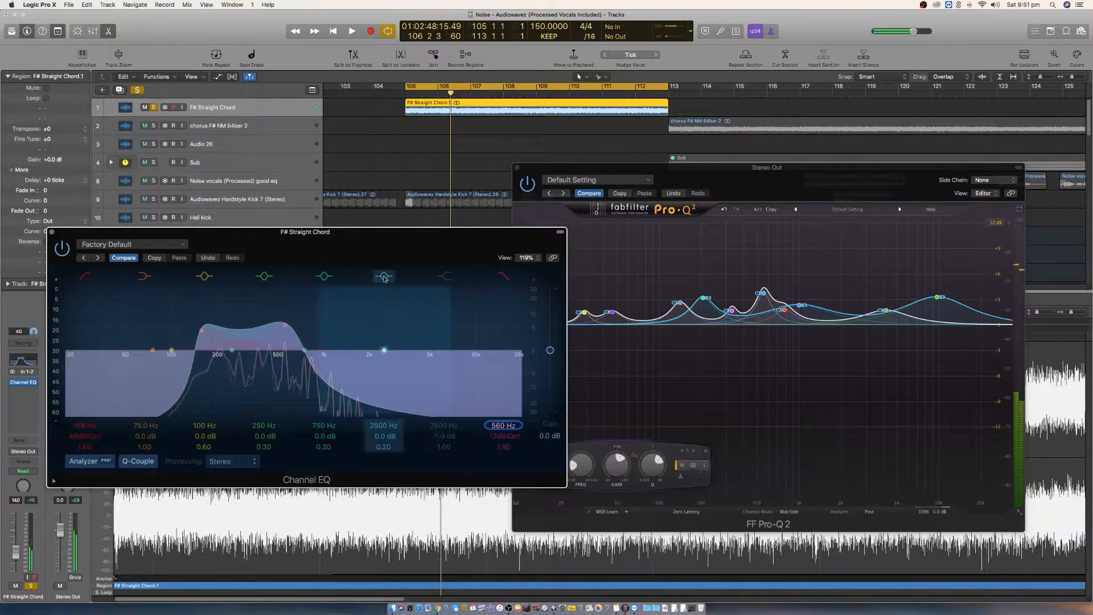
- Switch off all Channel EQ bands between the low cut and the high cut and play the chord
left_click(384, 277)
left_click(324, 277)
left_click(264, 277)
left_click(205, 276)
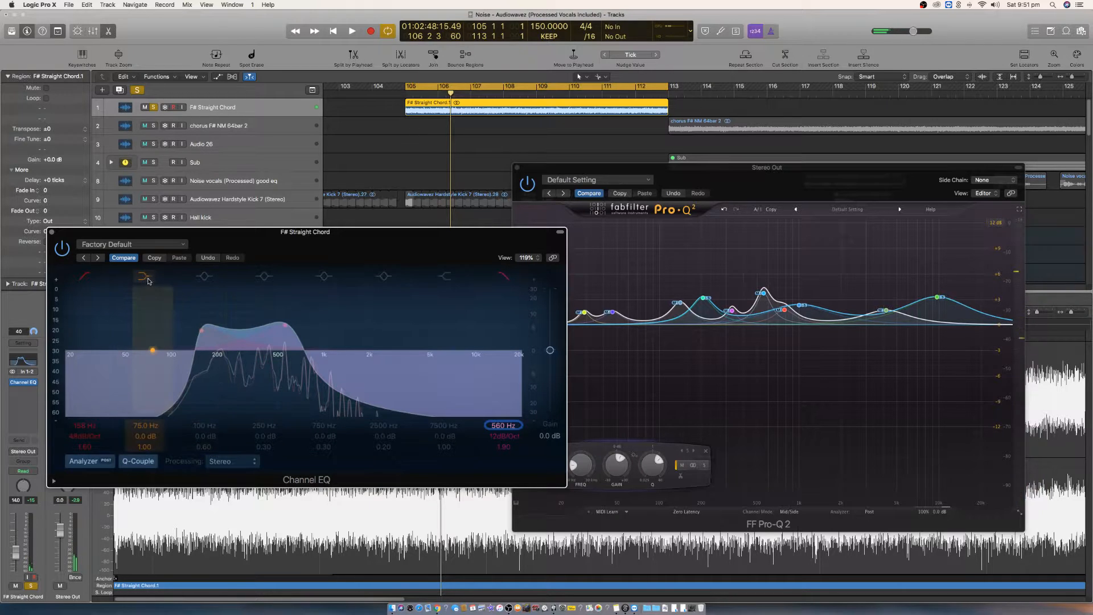
left_click(145, 278)
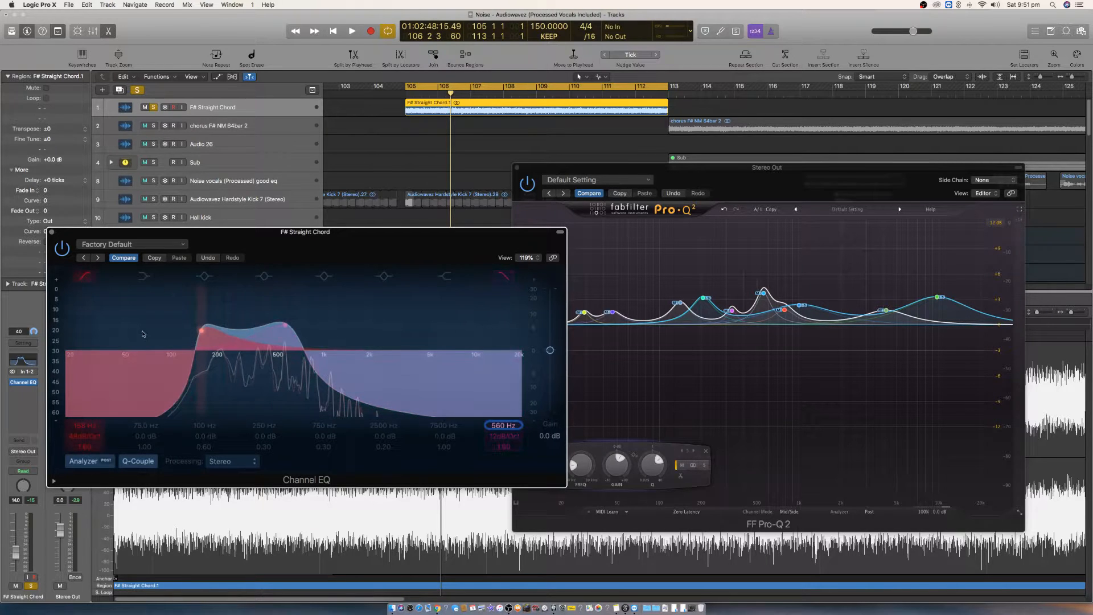
left_click_drag(254, 252, 527, 192)
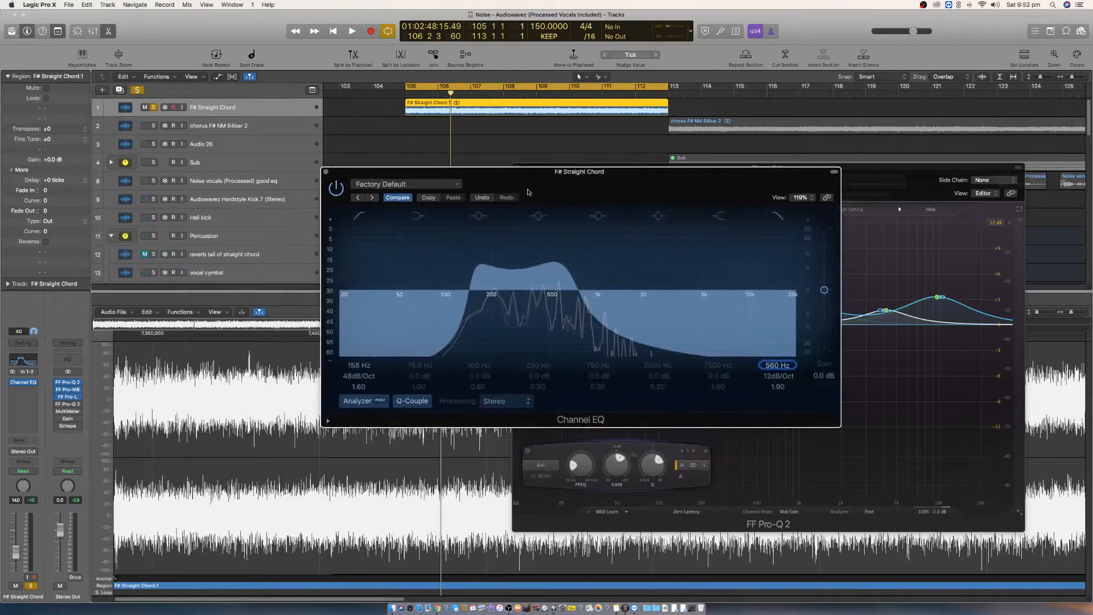
key("space")
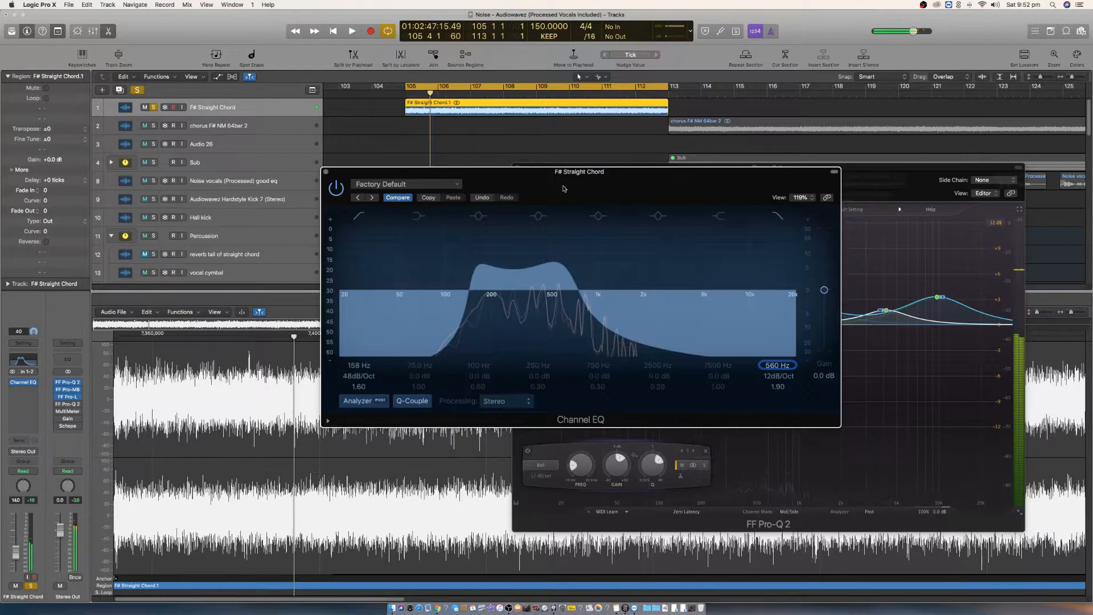
- Add a Bus 25 send to the F# Straight Chord track and move its Channel EQ onto the new aux channel
left_click(23, 440)
mouse_move(26, 481)
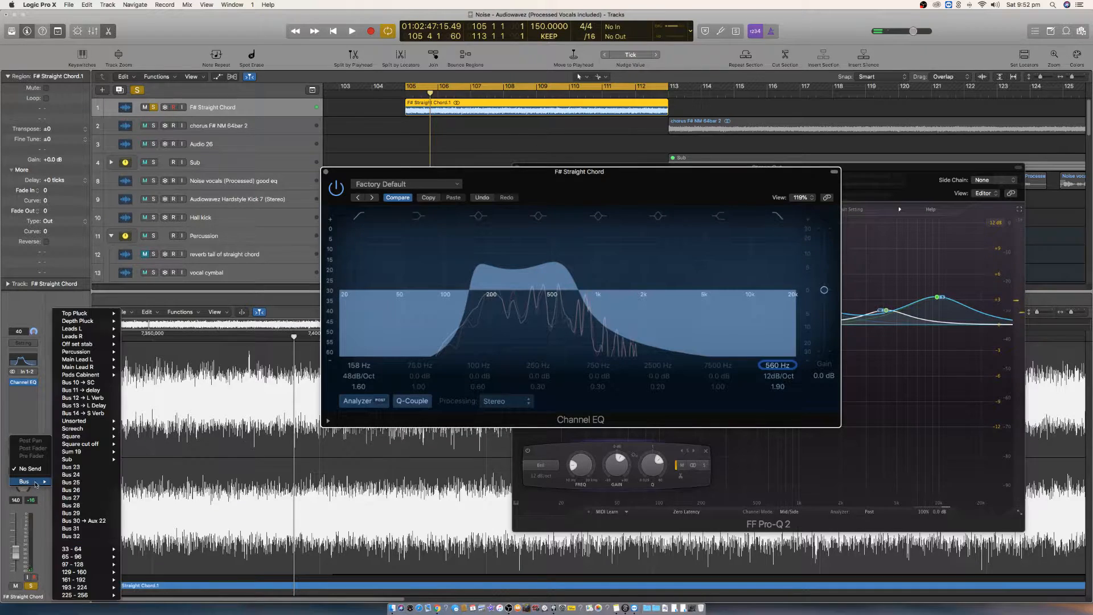
left_click(89, 483)
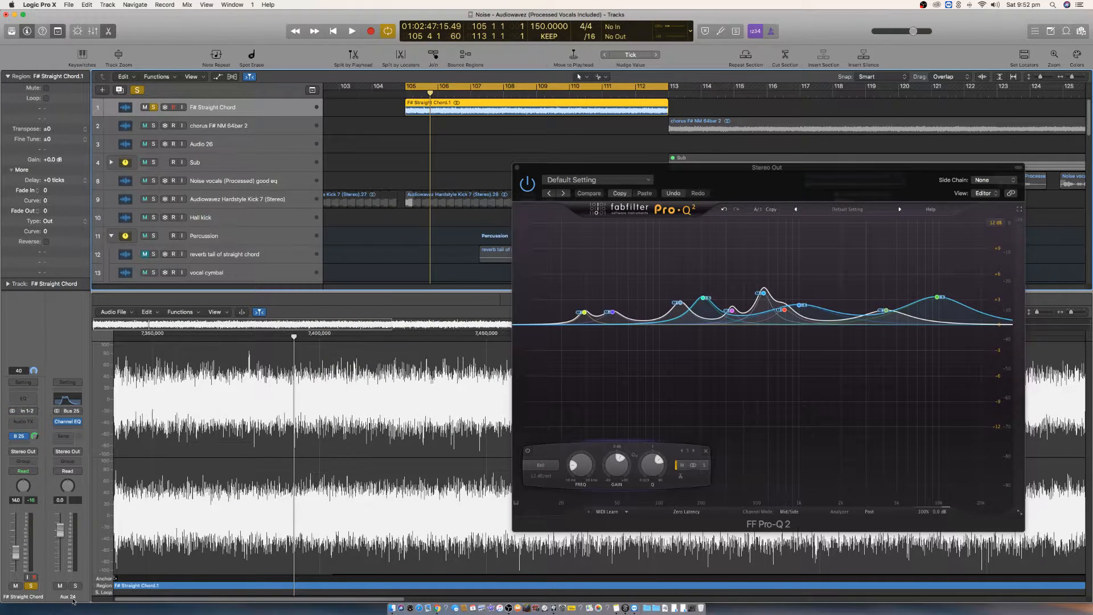
- Rename the Bus 25 aux channel as L/M
double_click(69, 597)
key("Return")
left_click(81, 430)
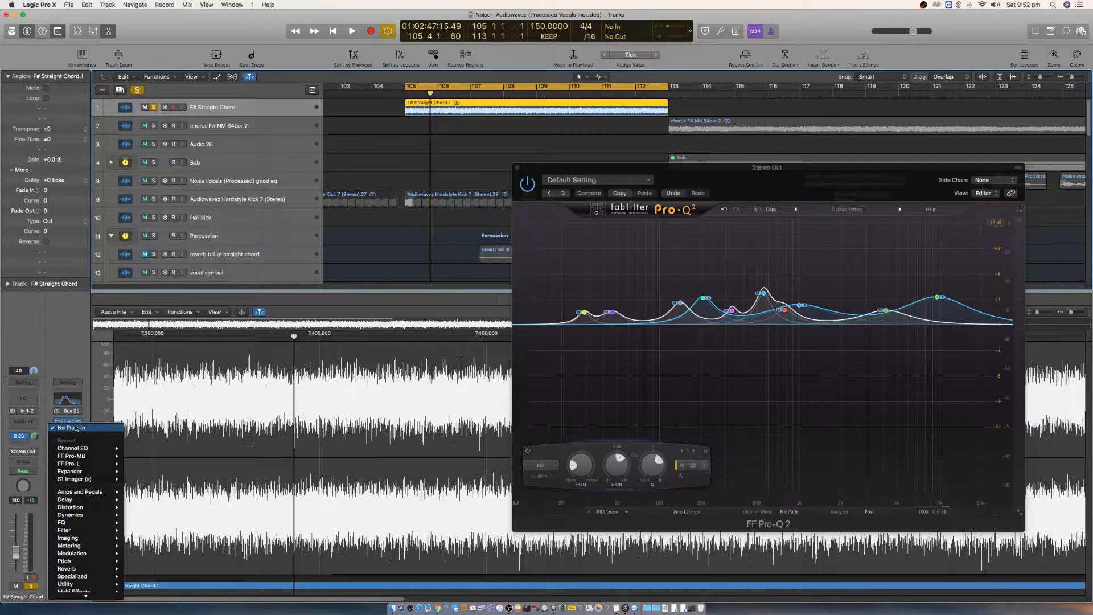
mouse_move(101, 494)
mouse_move(174, 492)
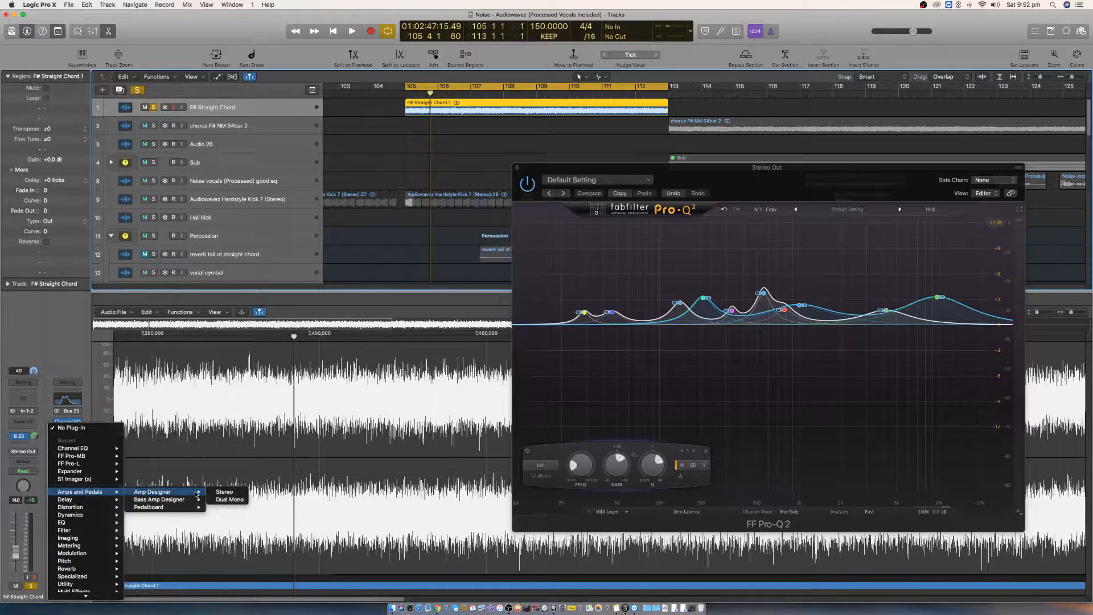
left_click(234, 482)
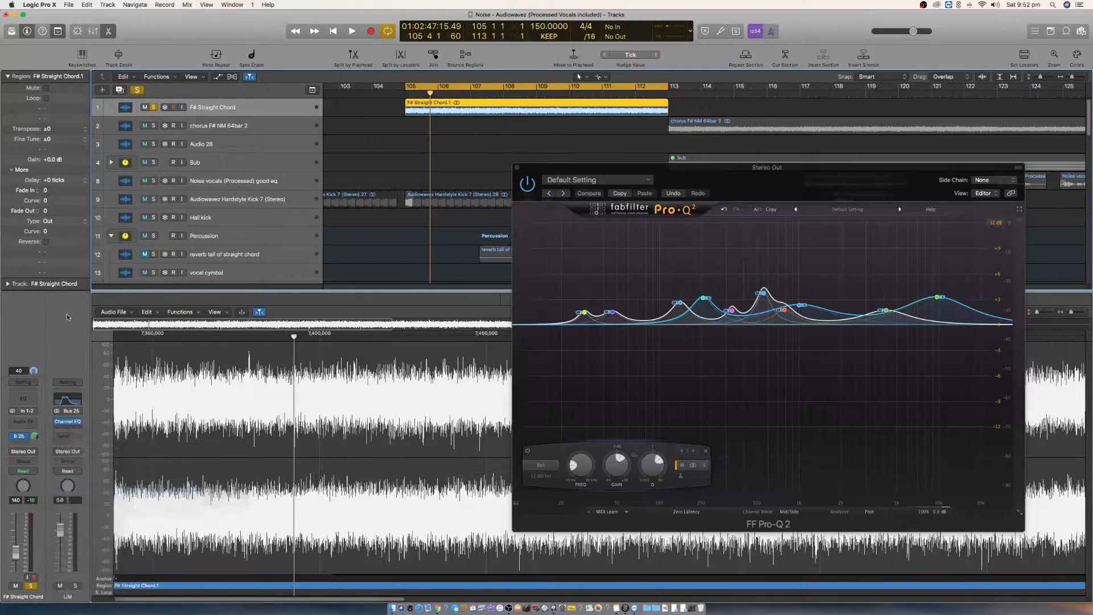
- Play the chord with the L/M Channel EQ and the bus send bypassed for comparison and switch both back on
left_click(58, 422)
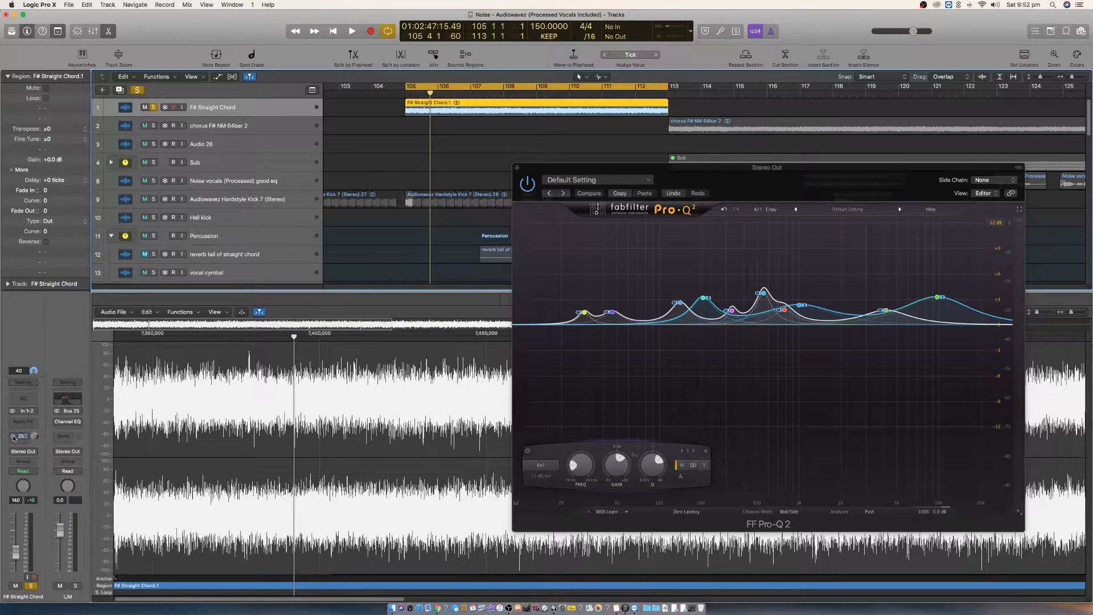
key("space")
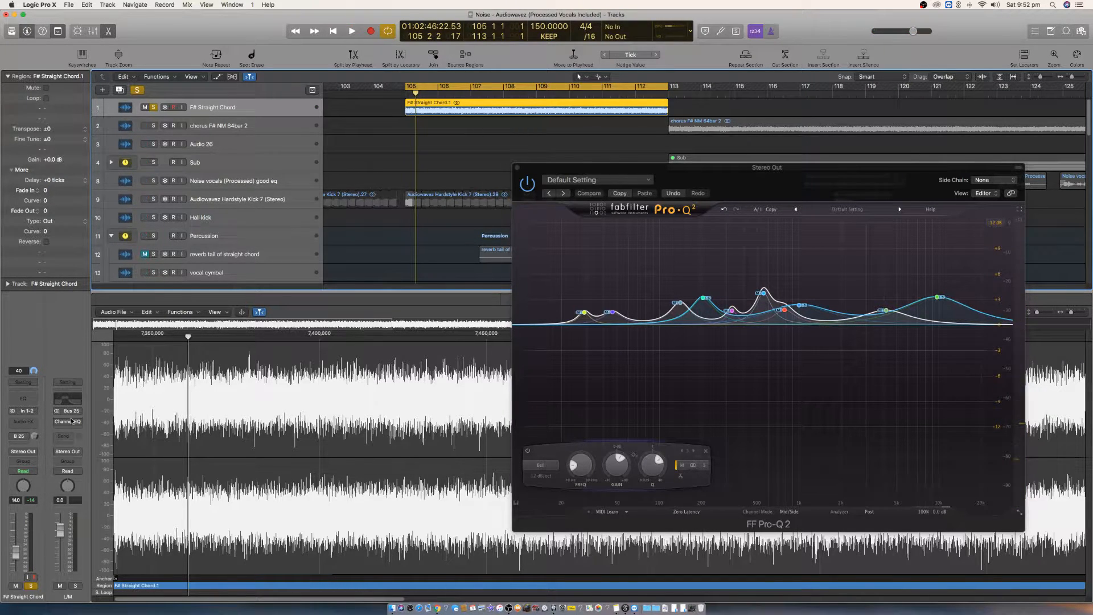
left_click(13, 436)
left_click(82, 427)
left_click(70, 350)
- Lower the F# Straight Chord track's volume while playing the chord
key("space")
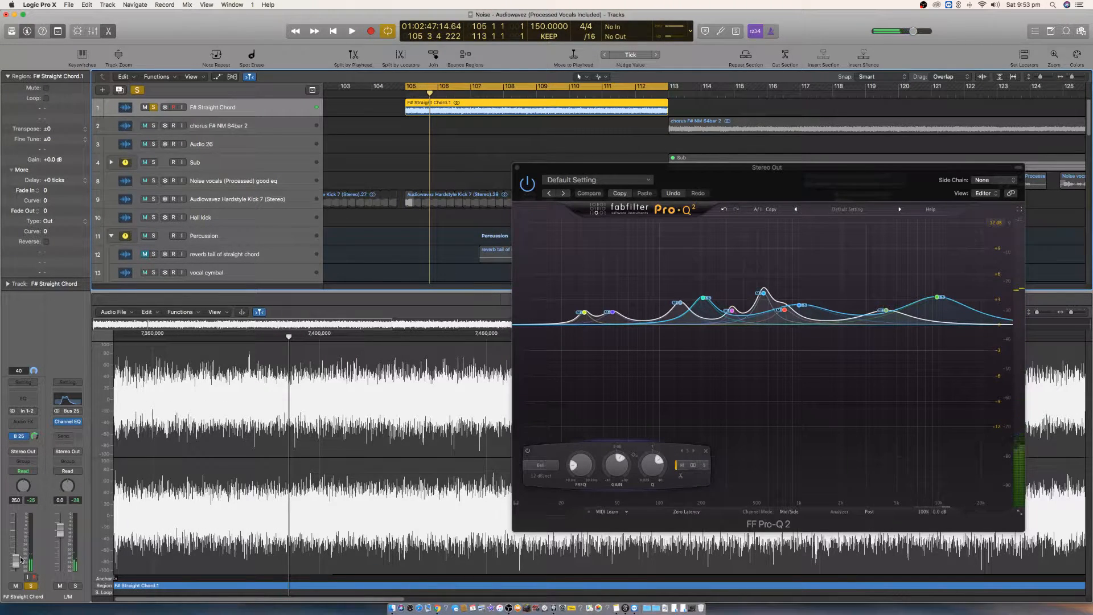
left_click_drag(18, 559, 19, 564)
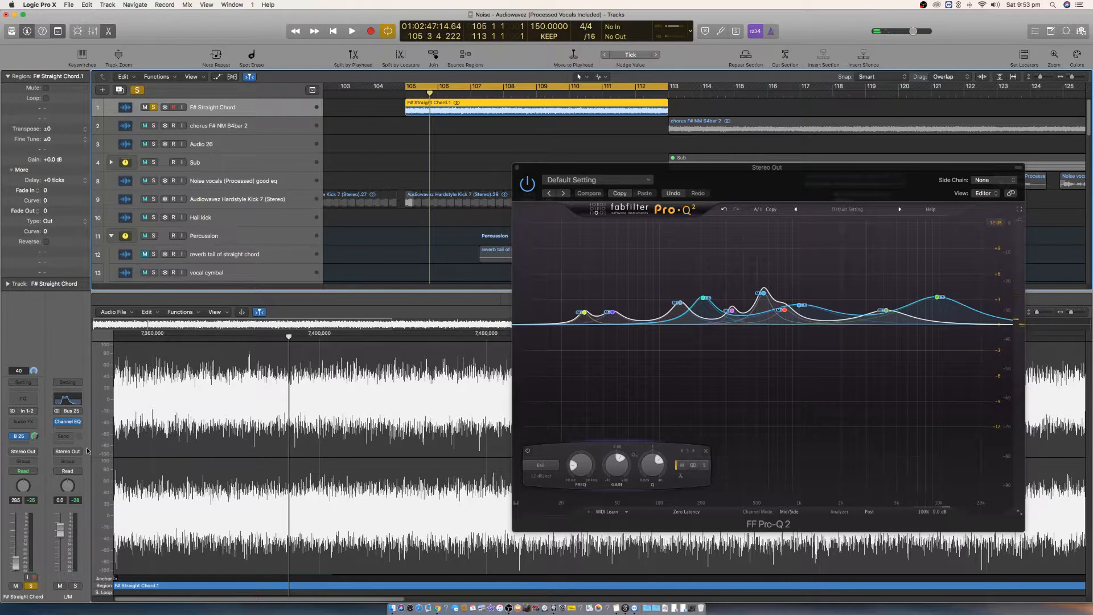
- Insert a stereo Gain plug-in after the Channel EQ on the L/M channel and turn its Mono option off
left_click(82, 431)
mouse_move(88, 595)
mouse_move(92, 576)
mouse_move(161, 574)
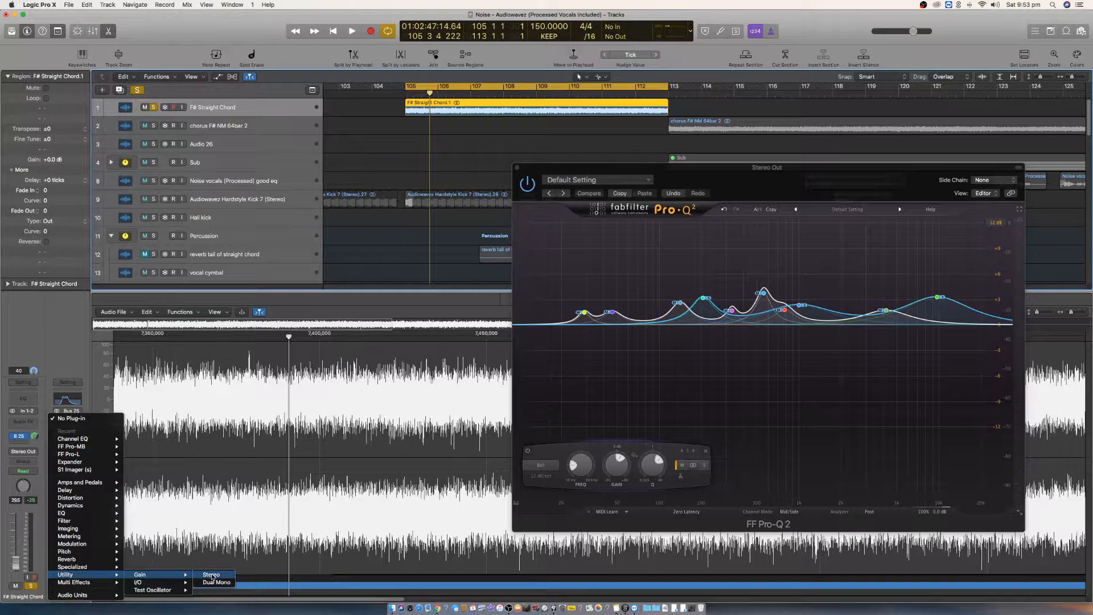
left_click(211, 575)
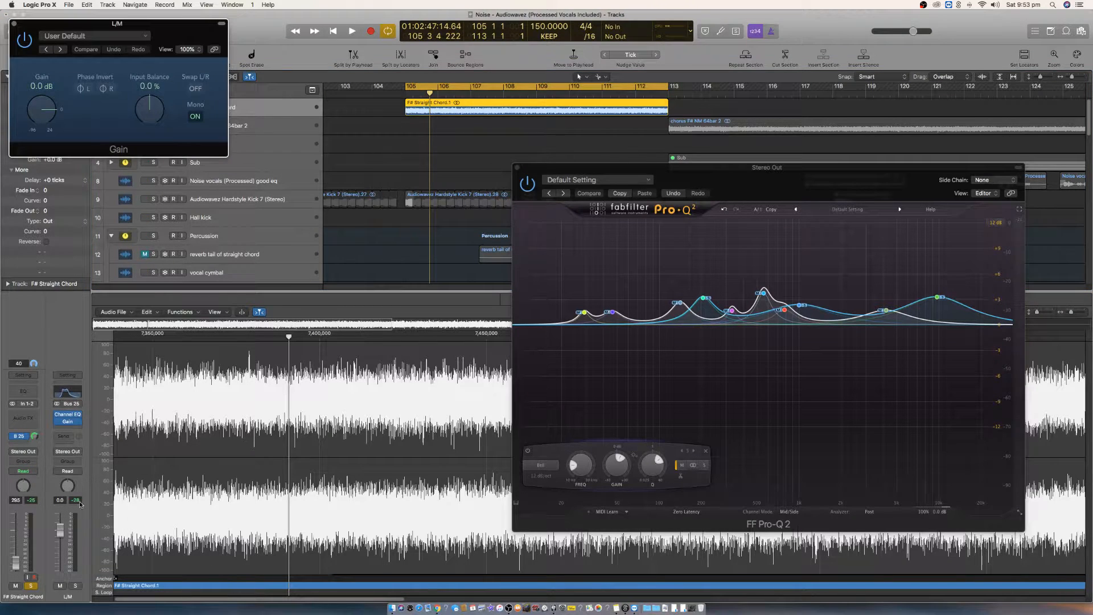
left_click_drag(124, 25, 377, 325)
left_click(448, 416)
- Raise the L/M Gain plug-in to +18.3 dB and play the chord
left_click_drag(294, 418, 292, 399)
key("space")
key("space")
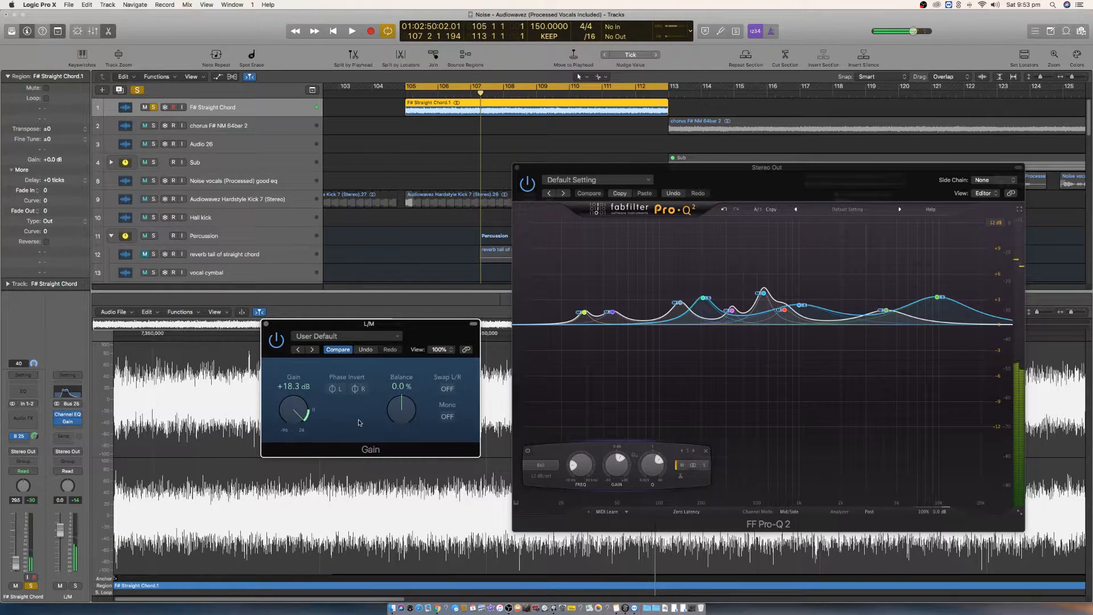
- Set the L/M Gain plug-in to +24 dB, play the chord and close the plug-in
double_click(289, 386)
type("2")
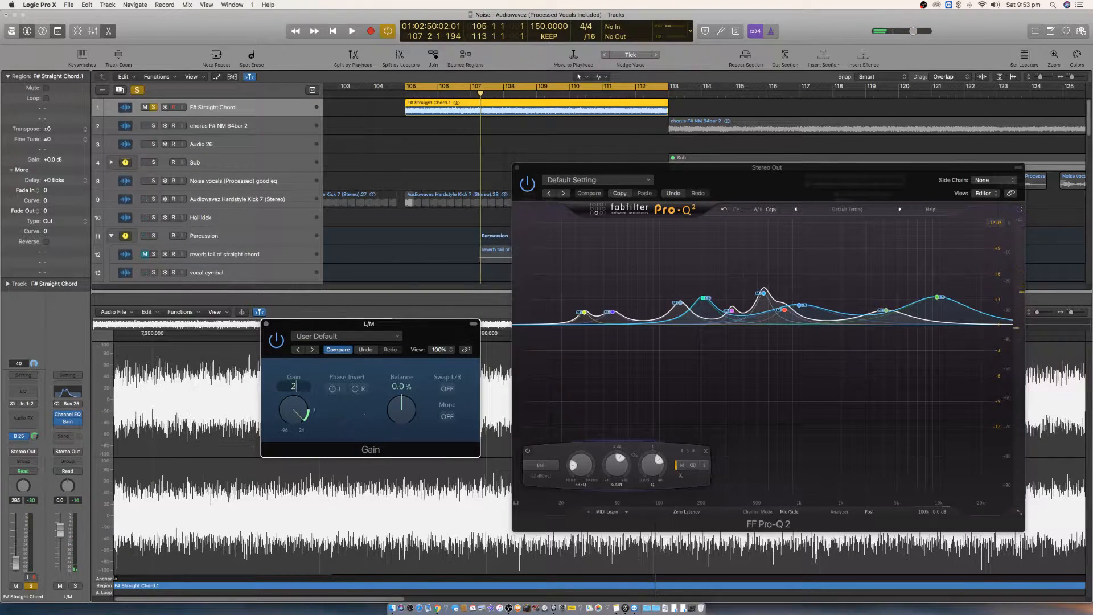
type("4")
key("Return")
key("space")
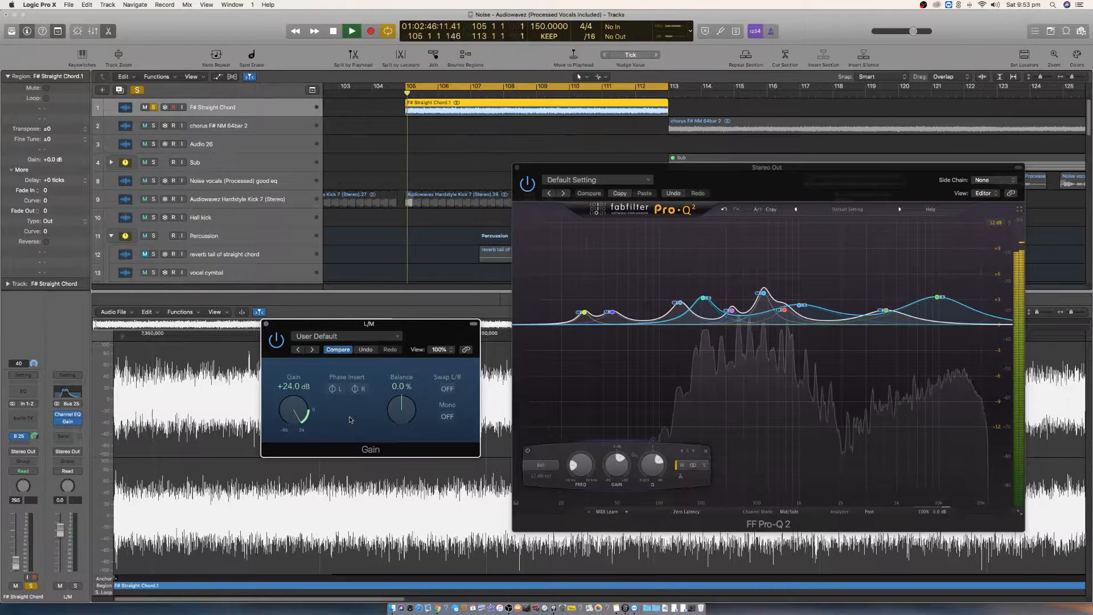
left_click(266, 324)
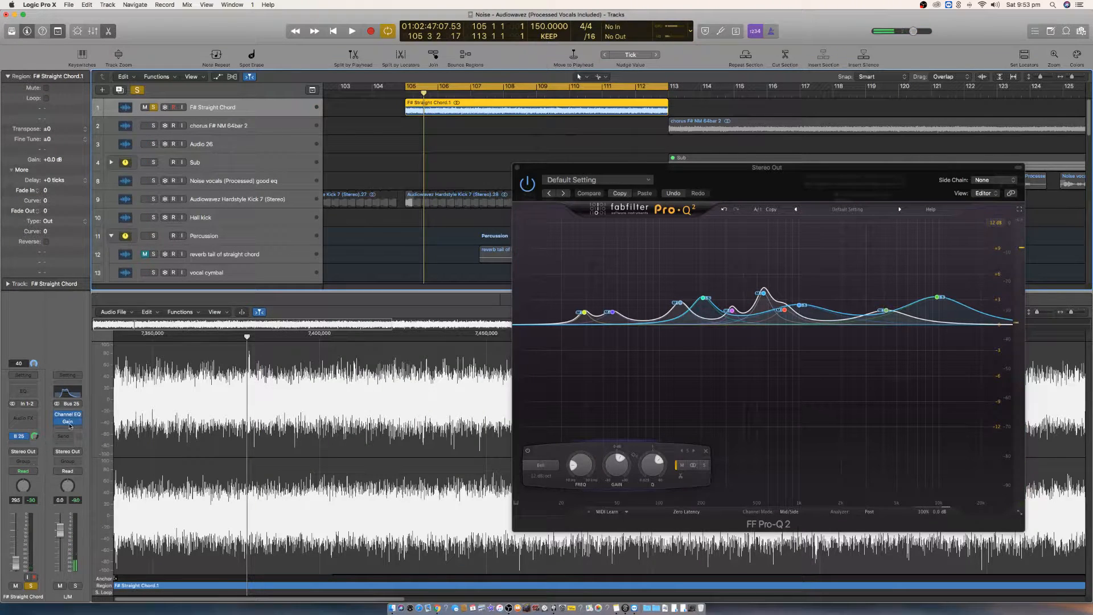
- Insert a stereo Amp Designer after the Gain plug-in on the L/M channel
left_click_drag(70, 433, 68, 425)
left_click(80, 429)
mouse_move(79, 492)
mouse_move(152, 492)
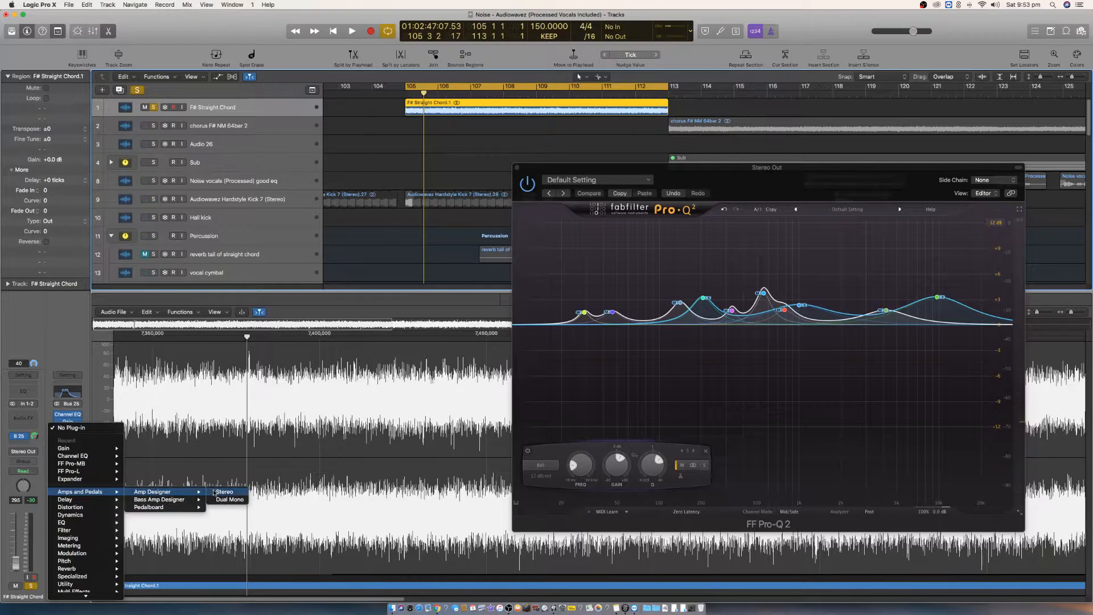
left_click(217, 492)
left_click_drag(241, 29, 412, 286)
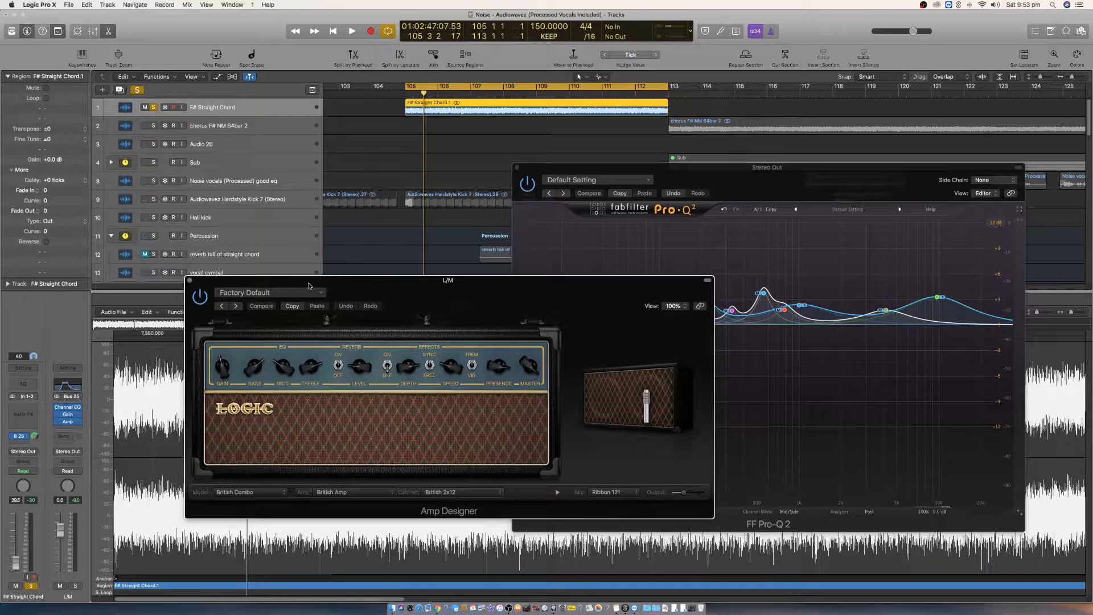
- Load the Little Big Reverb preset in Amp Designer and play the chord
left_click(310, 293)
mouse_move(353, 480)
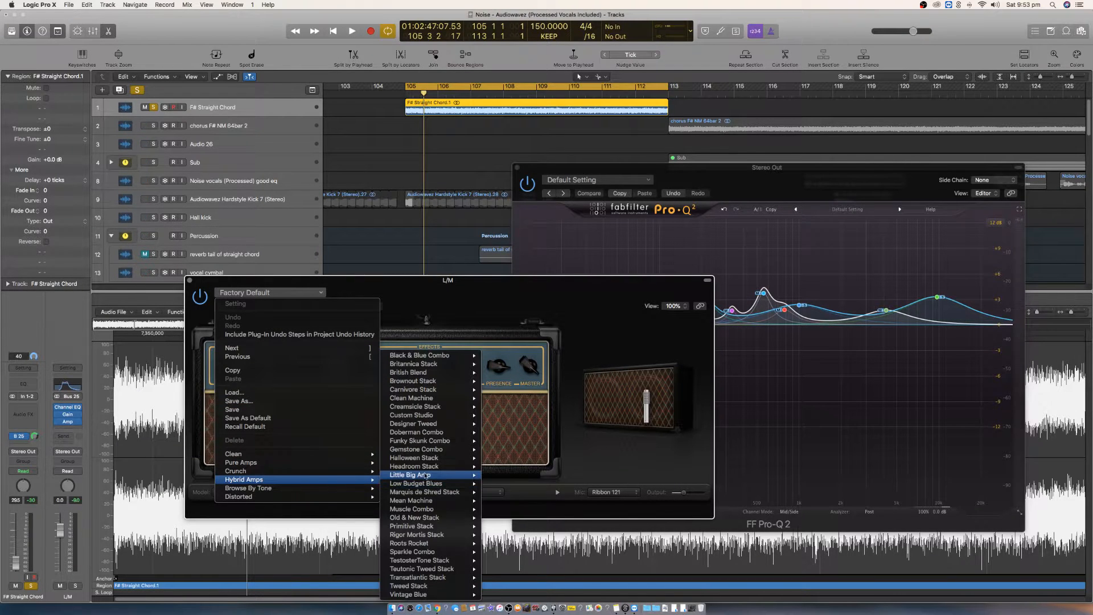
mouse_move(424, 474)
left_click(515, 483)
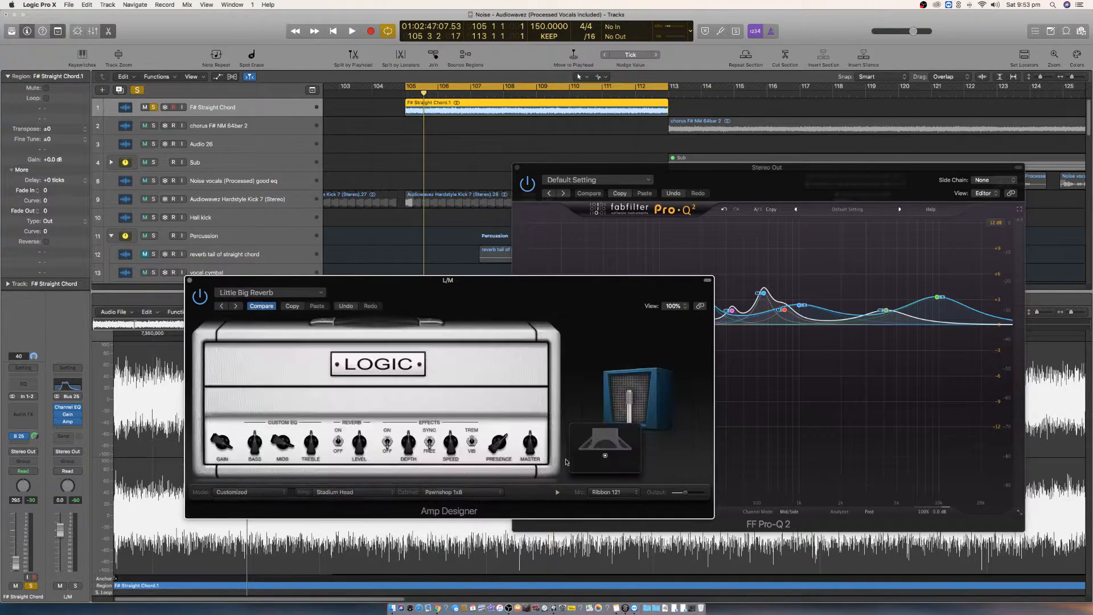
key("space")
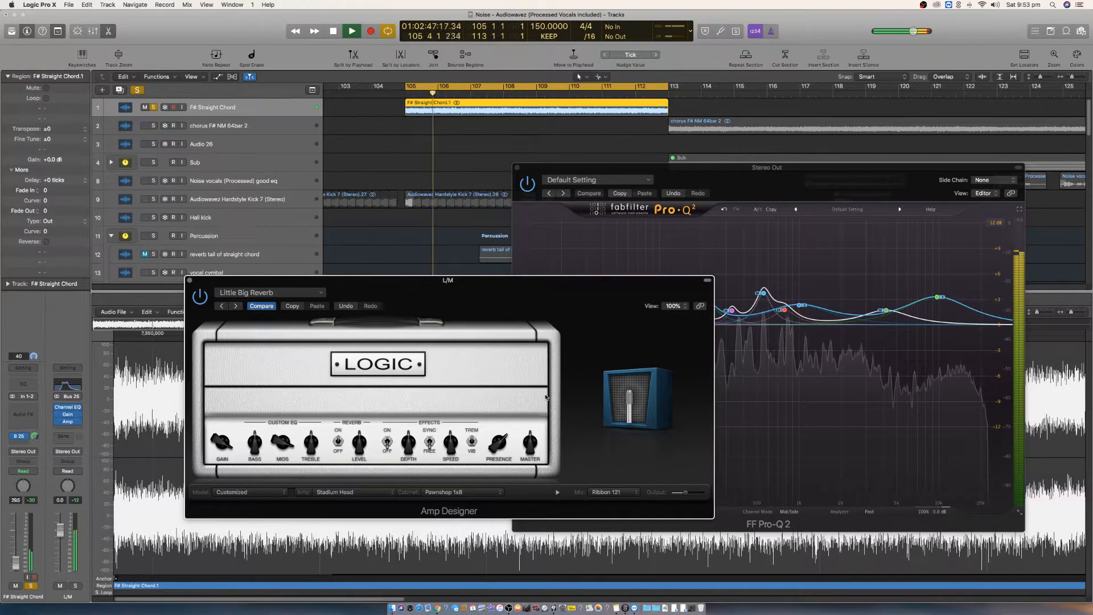
key("space")
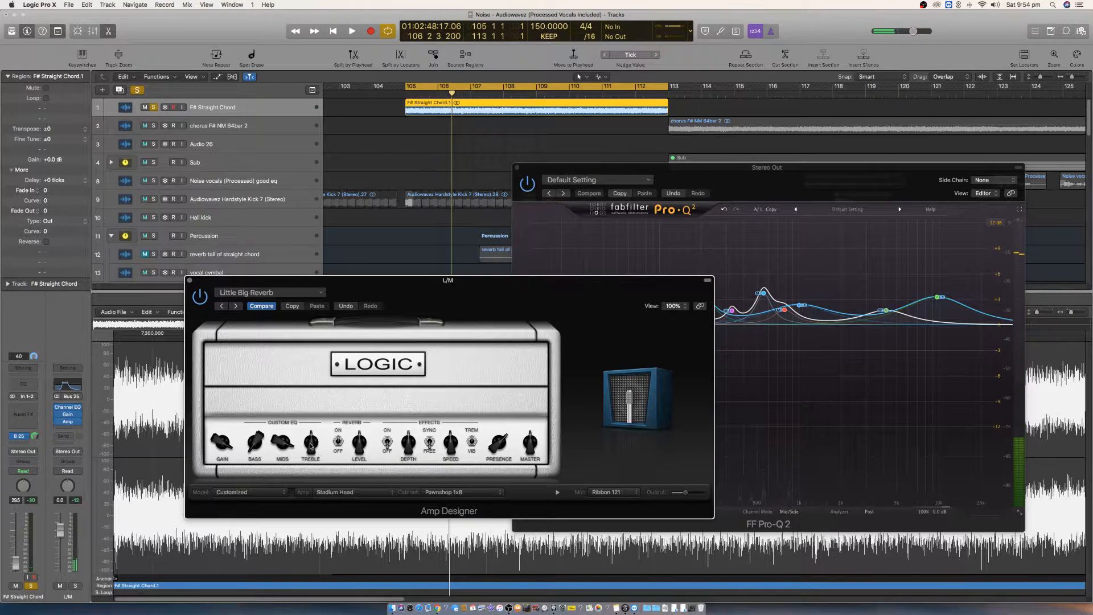
- Adjust Amp Designer's treble and raise its reverb level during playback, then close the plug-in
key("space")
left_click_drag(310, 442, 366, 482)
left_click(338, 445)
key("space")
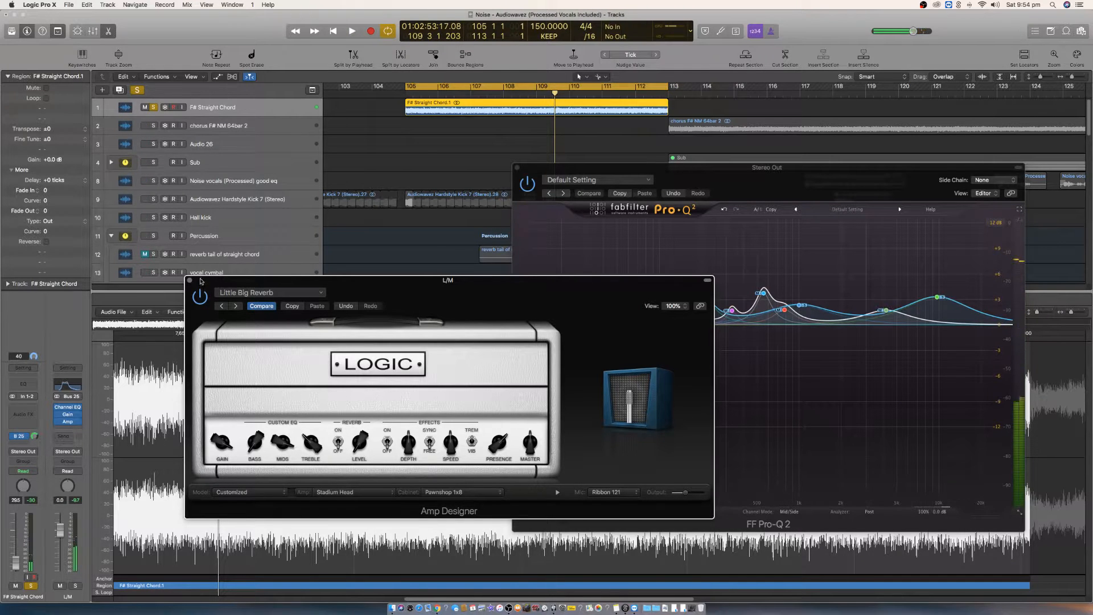
left_click(189, 280)
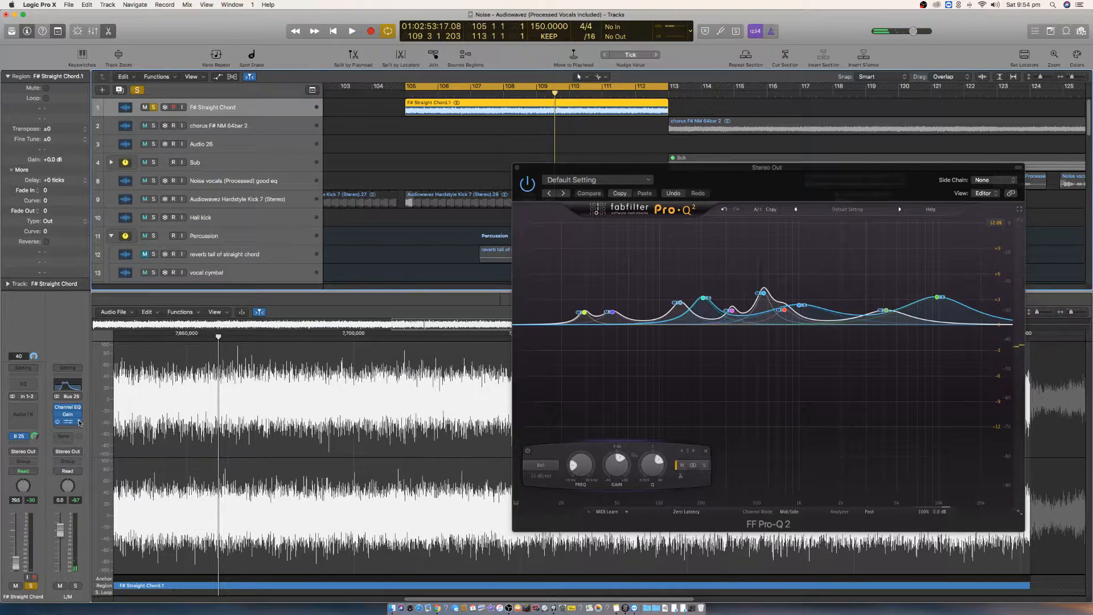
- Replace the Amp Designer on the L/M channel with a Pedalboard and add the Vintage Drive pedal to it
left_click(80, 422)
mouse_move(94, 504)
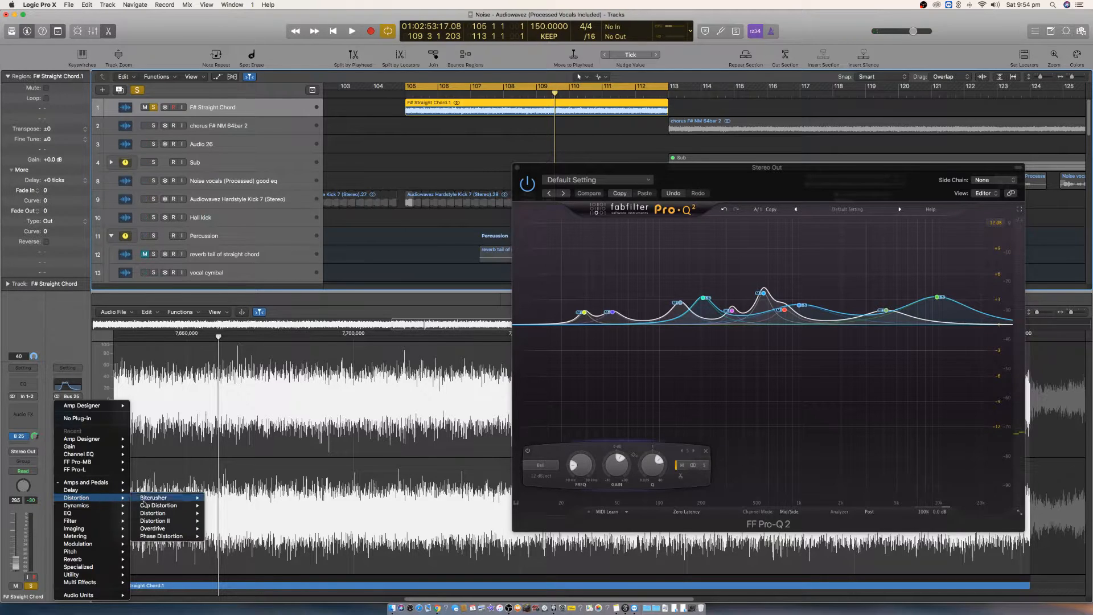
mouse_move(91, 483)
mouse_move(183, 490)
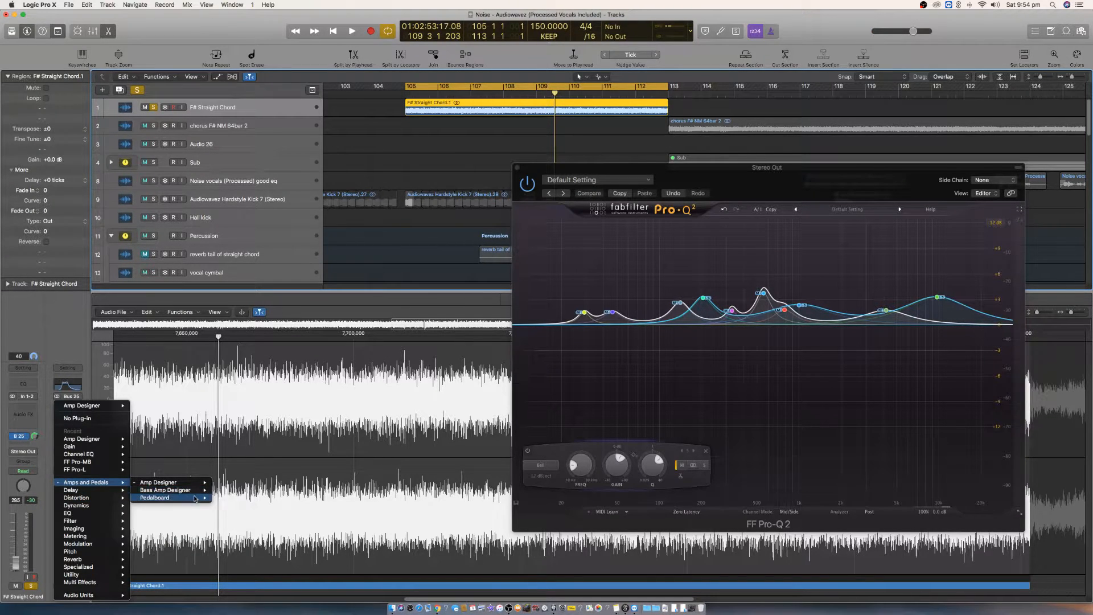
left_click(248, 498)
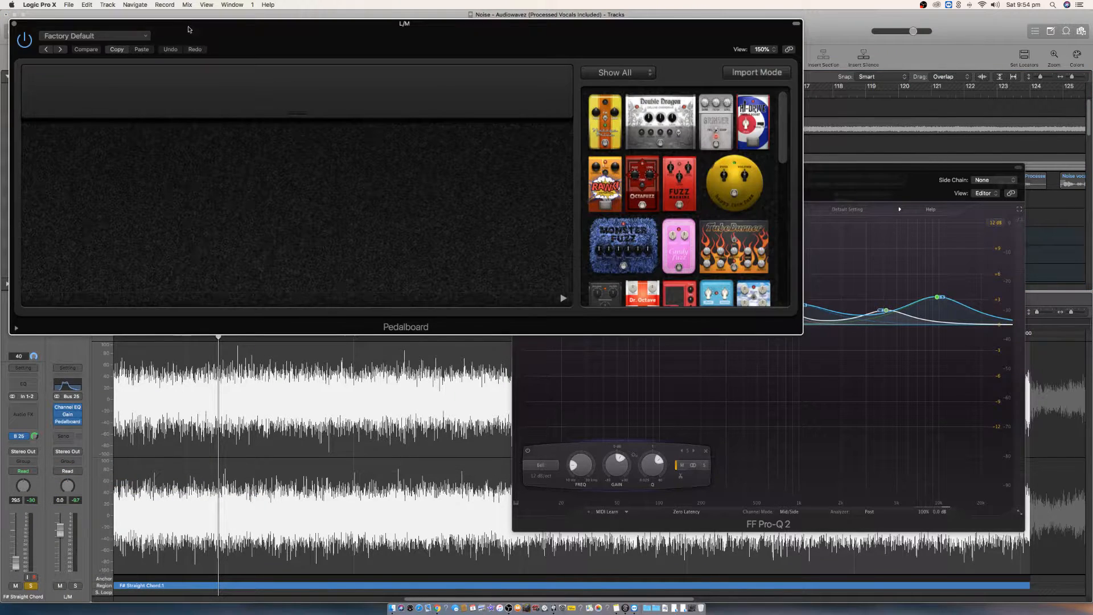
left_click_drag(189, 30, 301, 200)
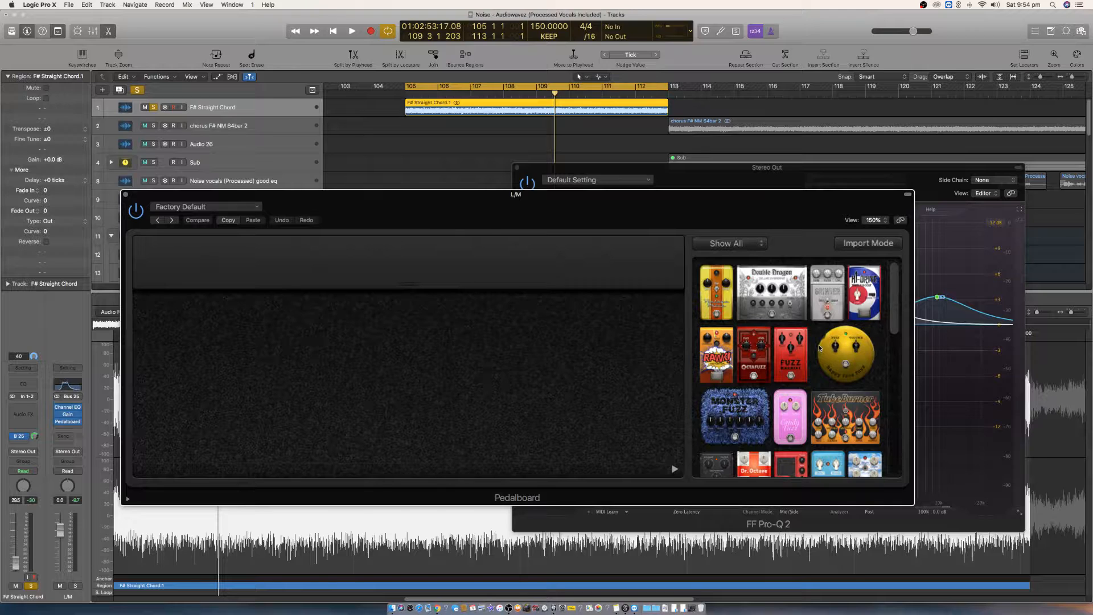
left_click_drag(724, 293, 215, 381)
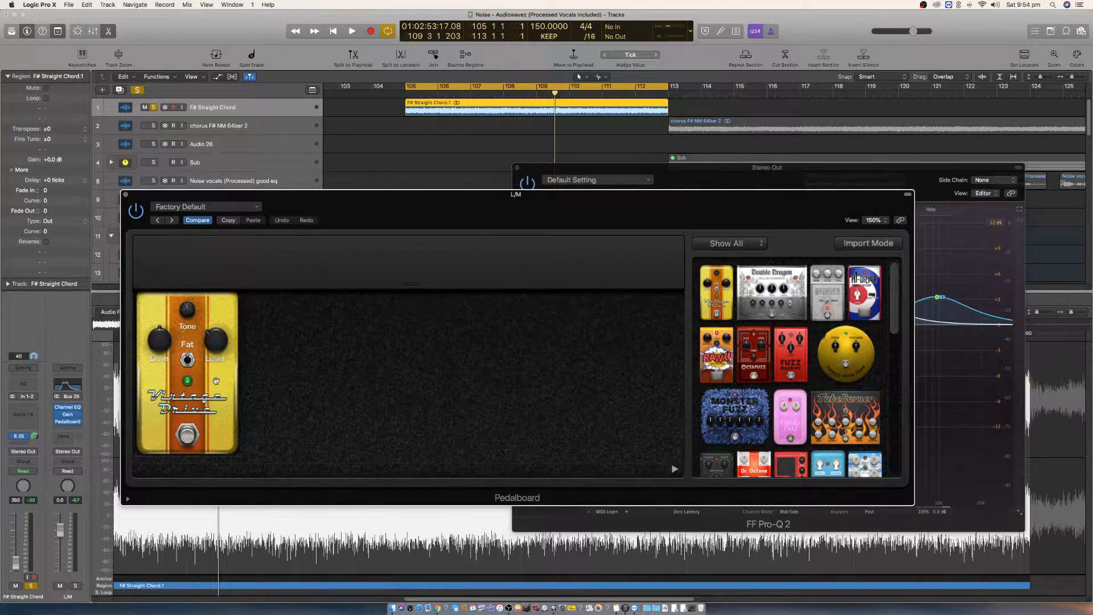
- Adjust Vintage Drive's drive, toggle its Fat switch and set its level to about -11 dB during playback
key("space")
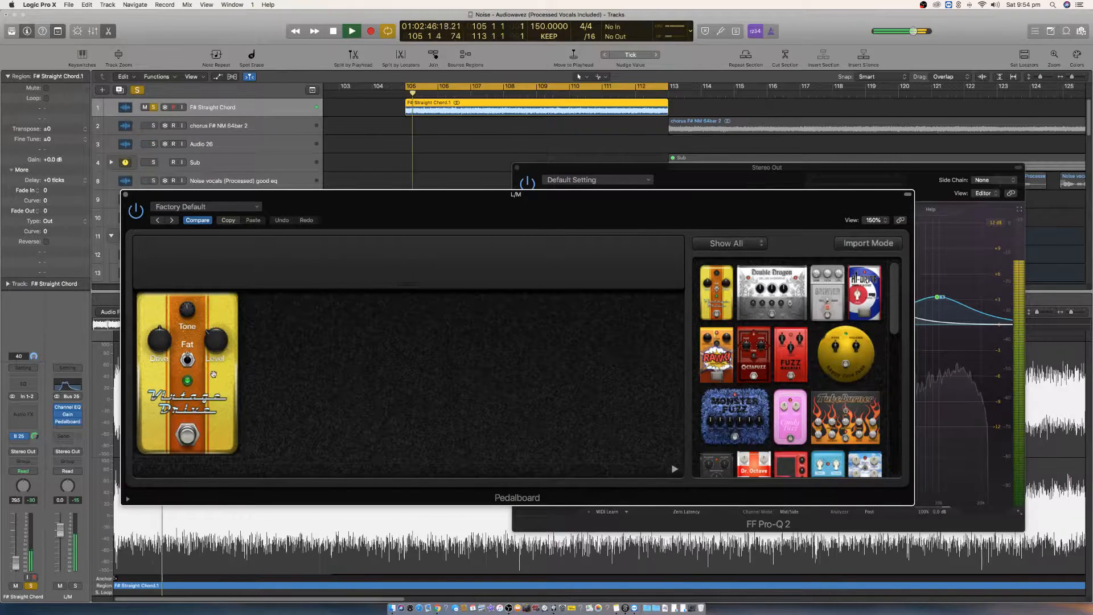
left_click_drag(160, 340, 145, 309)
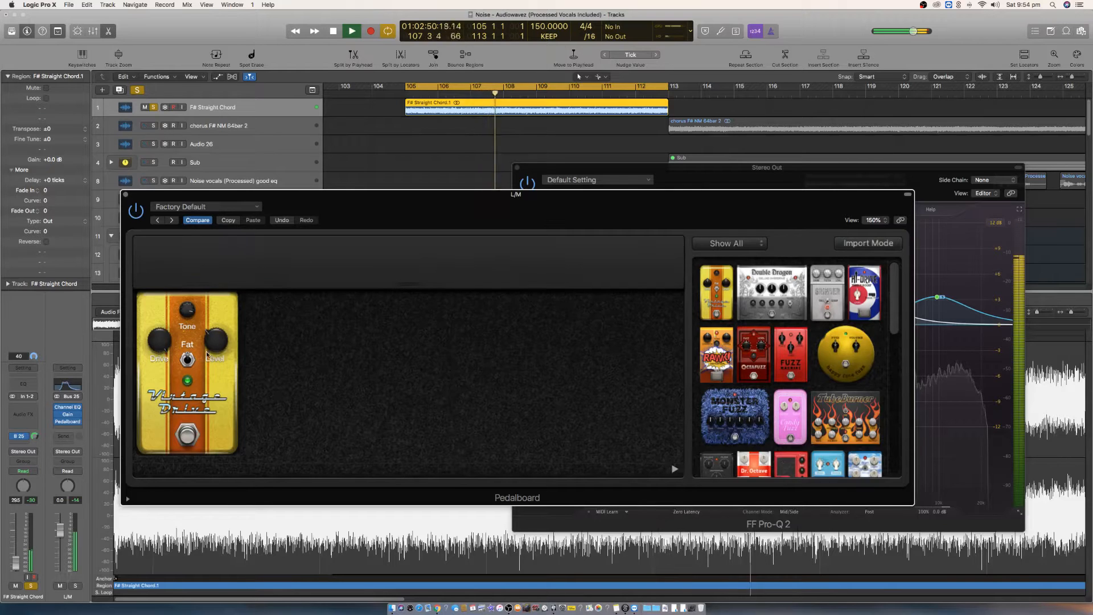
left_click(187, 359)
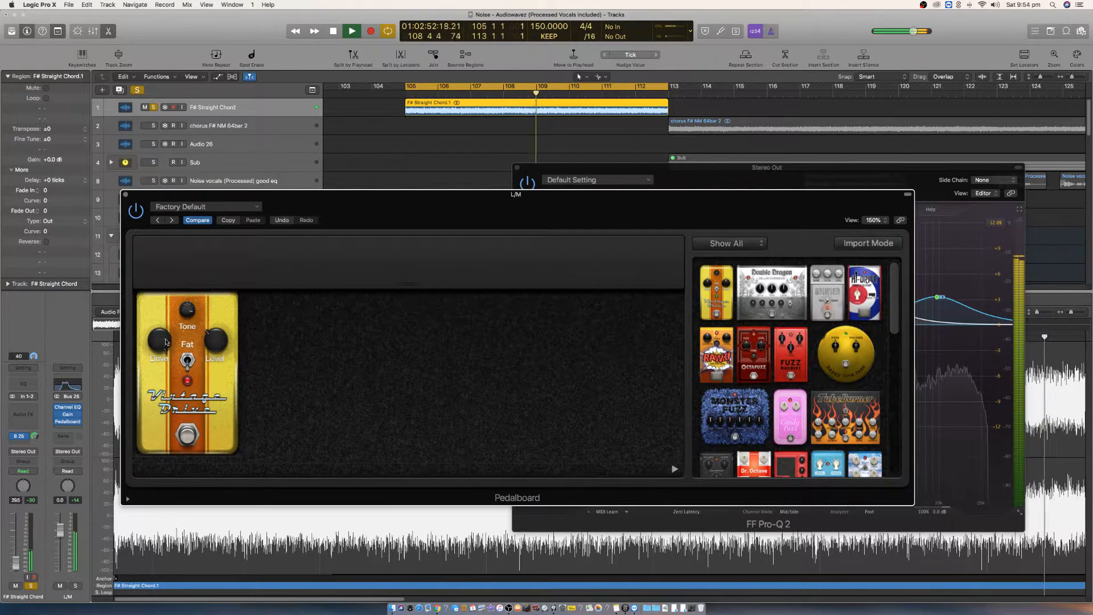
left_click_drag(158, 342, 158, 380)
left_click(216, 328)
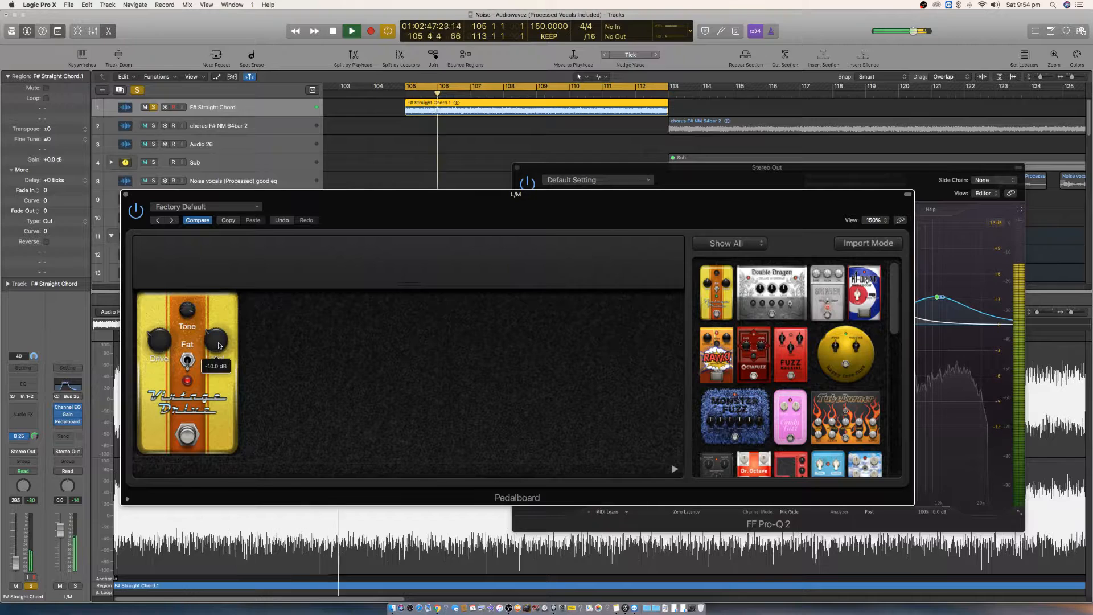
left_click_drag(216, 329, 212, 346)
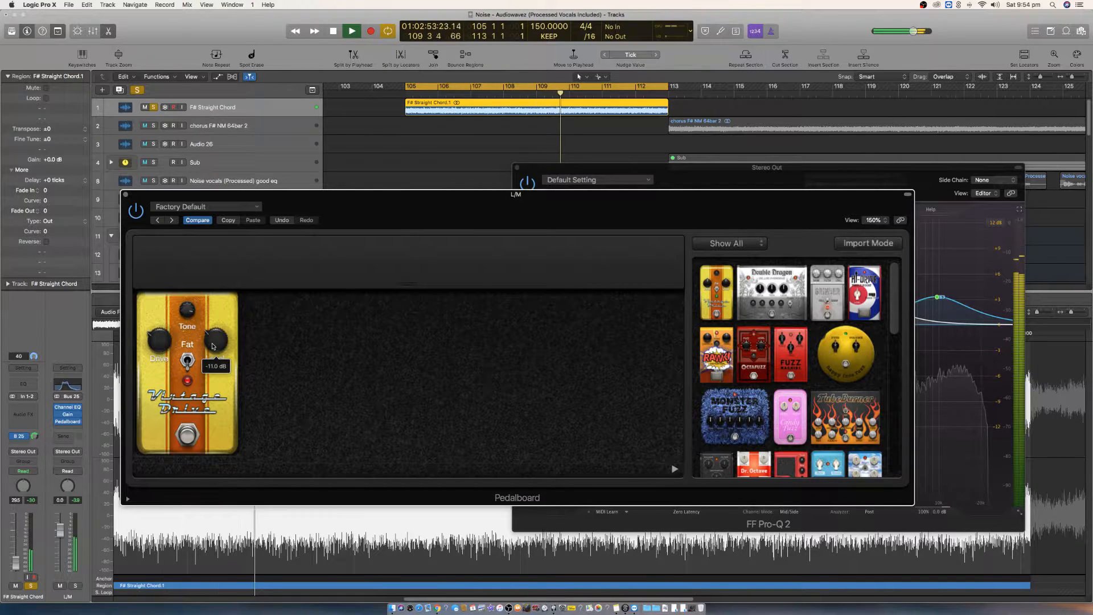
left_click(365, 105)
key("space")
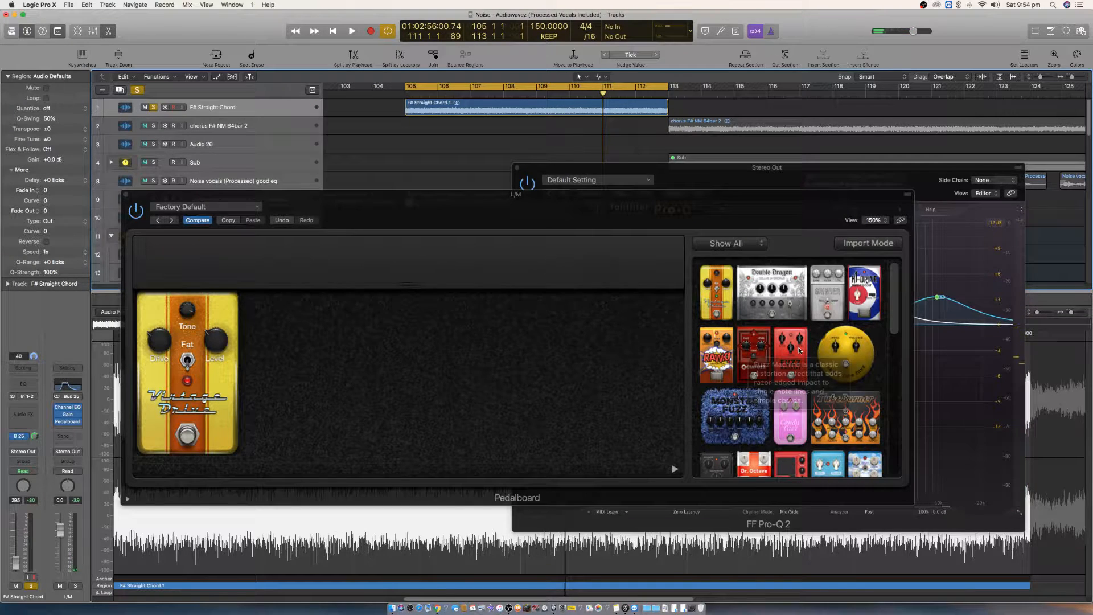
- Add the Fuzz Machine after Vintage Drive, adjust its level during playback and close the Pedalboard
scroll(806, 369, "down", 4)
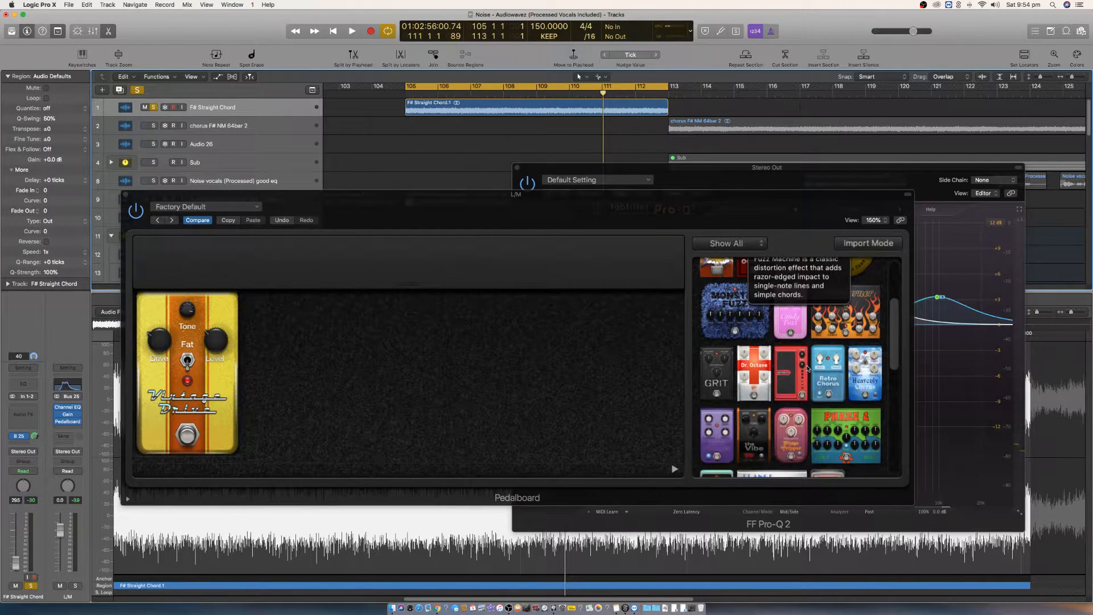
scroll(806, 368, "up", 2)
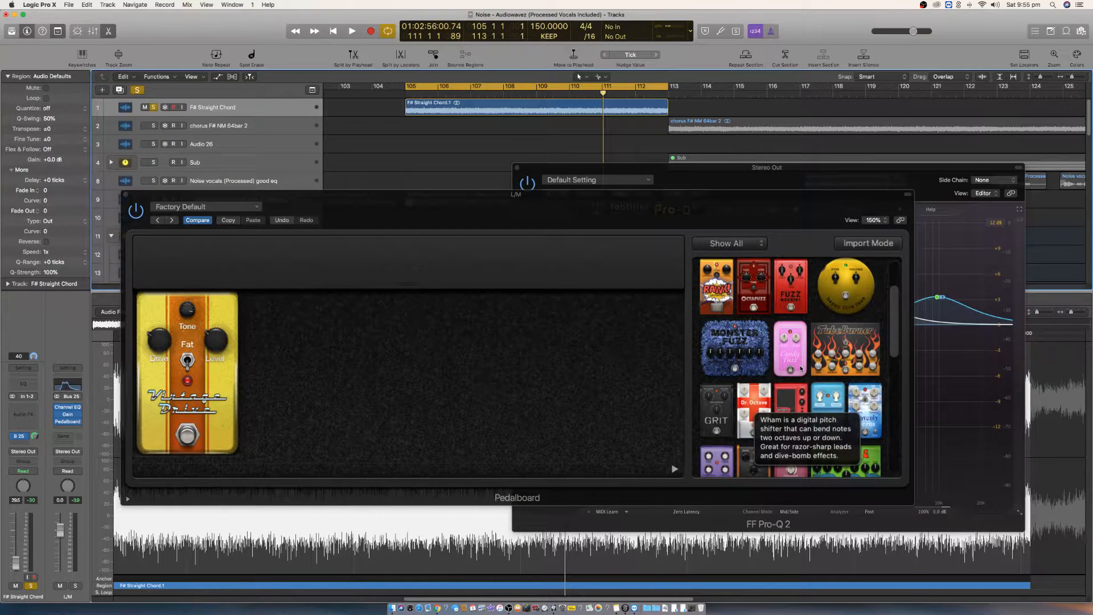
scroll(801, 369, "up", 2)
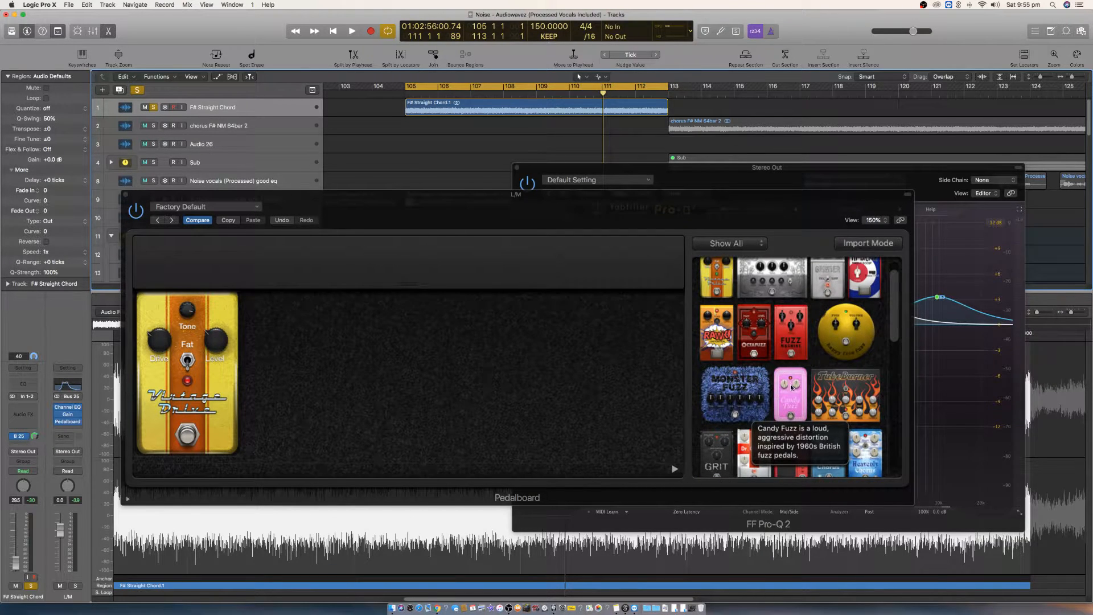
left_click_drag(794, 344, 270, 296)
key("space")
left_click_drag(324, 324, 325, 335)
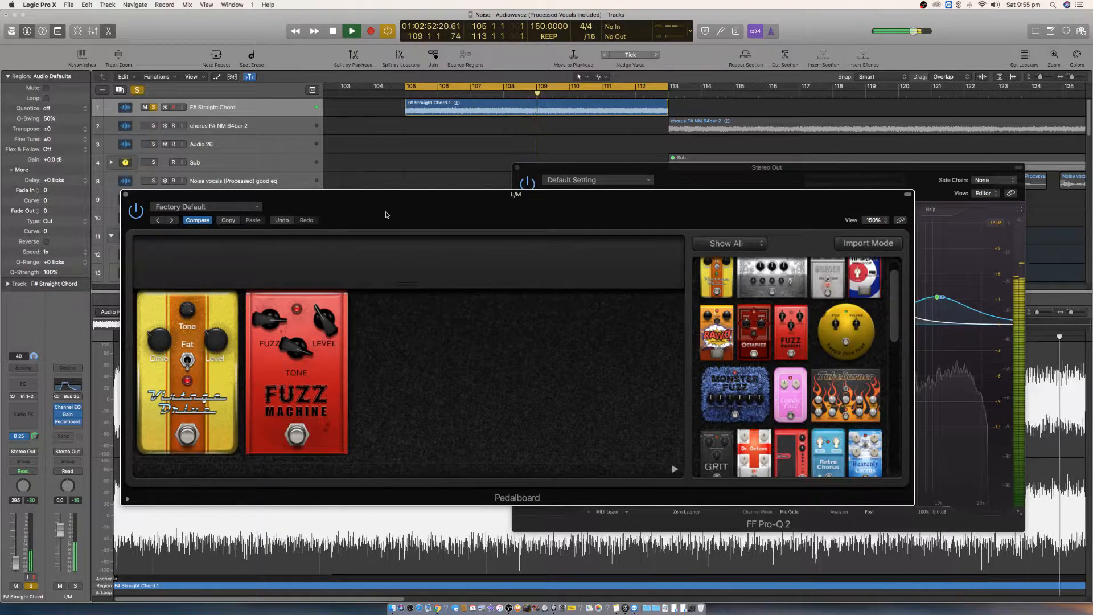
key("space")
left_click(125, 194)
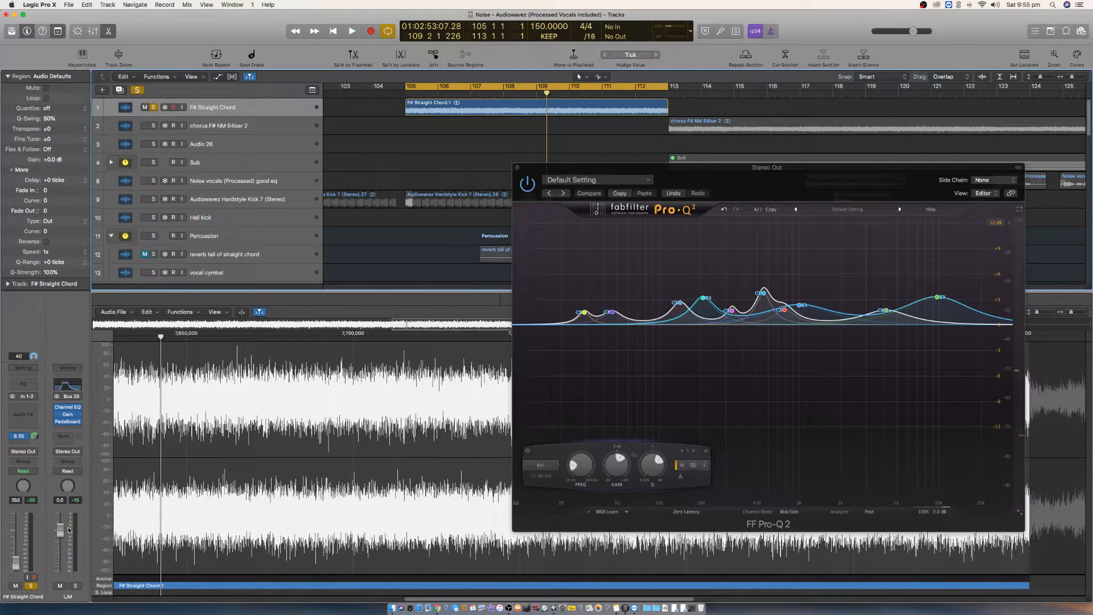
- Insert a Tremolo after the Pedalboard on the L/M channel
left_click(81, 432)
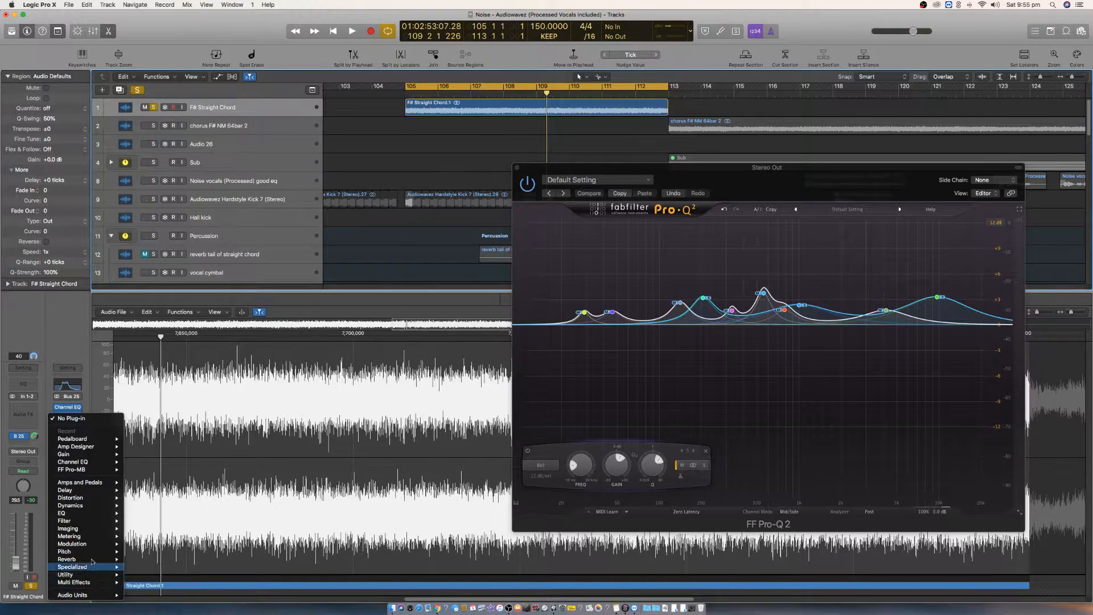
mouse_move(86, 544)
mouse_move(165, 594)
left_click(217, 593)
left_click_drag(154, 25, 387, 336)
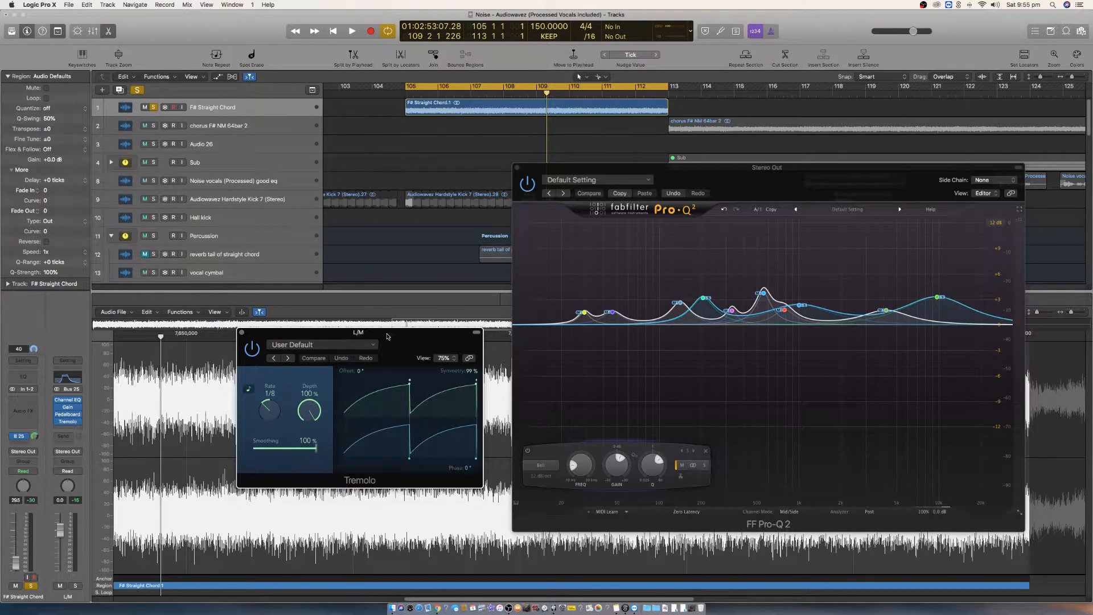
- Set the Tremolo's rate to 1/4 and its phase to 50° during playback, then close the plug-in
key("space")
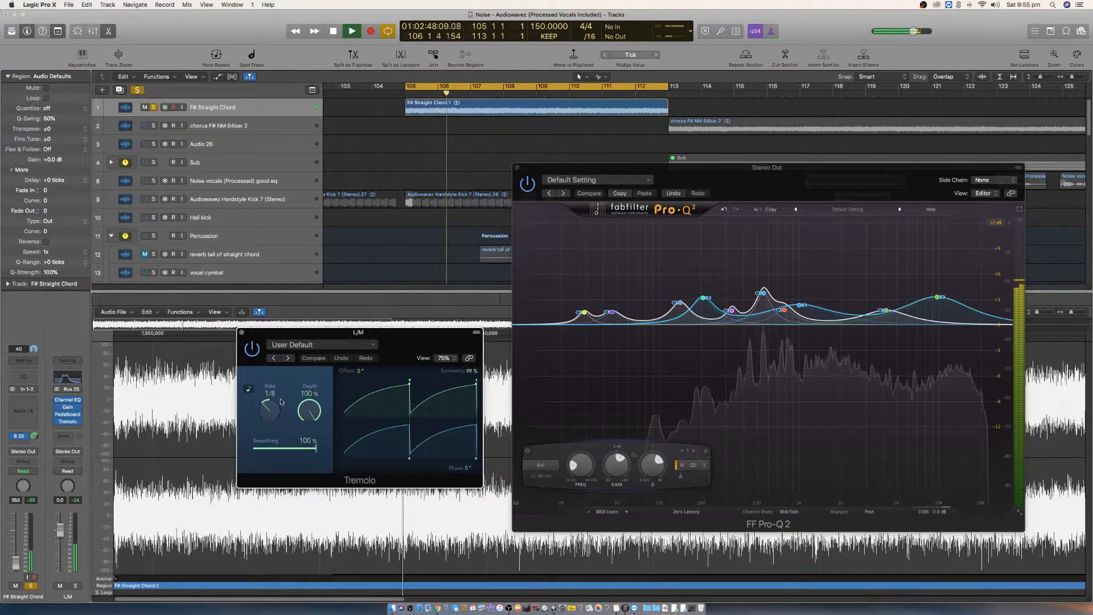
left_click_drag(269, 409, 270, 400)
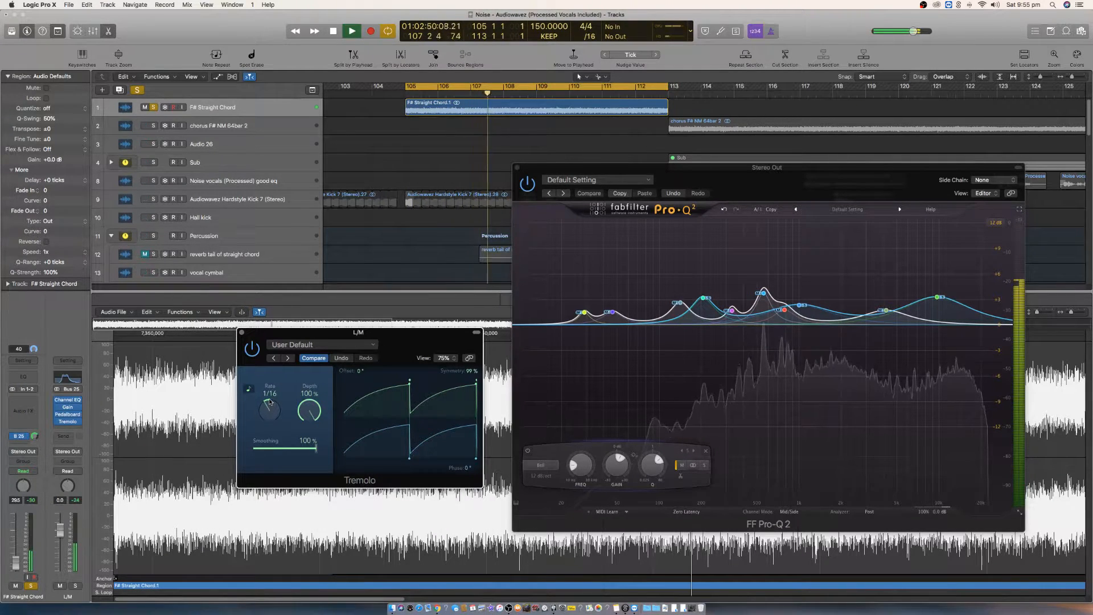
mouse_move(318, 448)
left_mouse_down()
mouse_move(269, 444)
mouse_move(328, 442)
left_mouse_up()
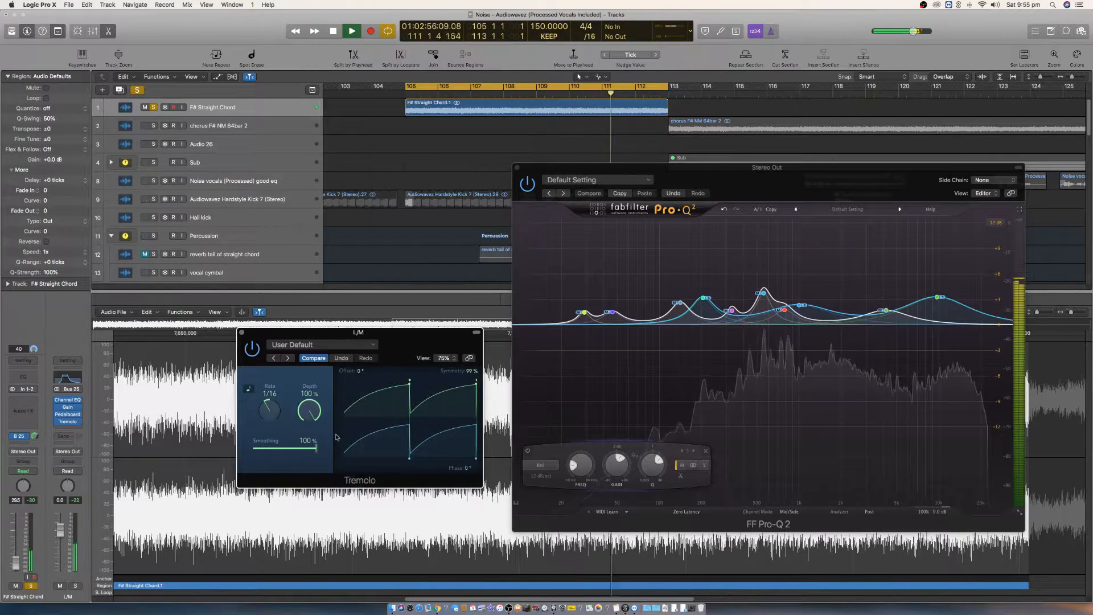
left_click_drag(266, 407, 263, 420)
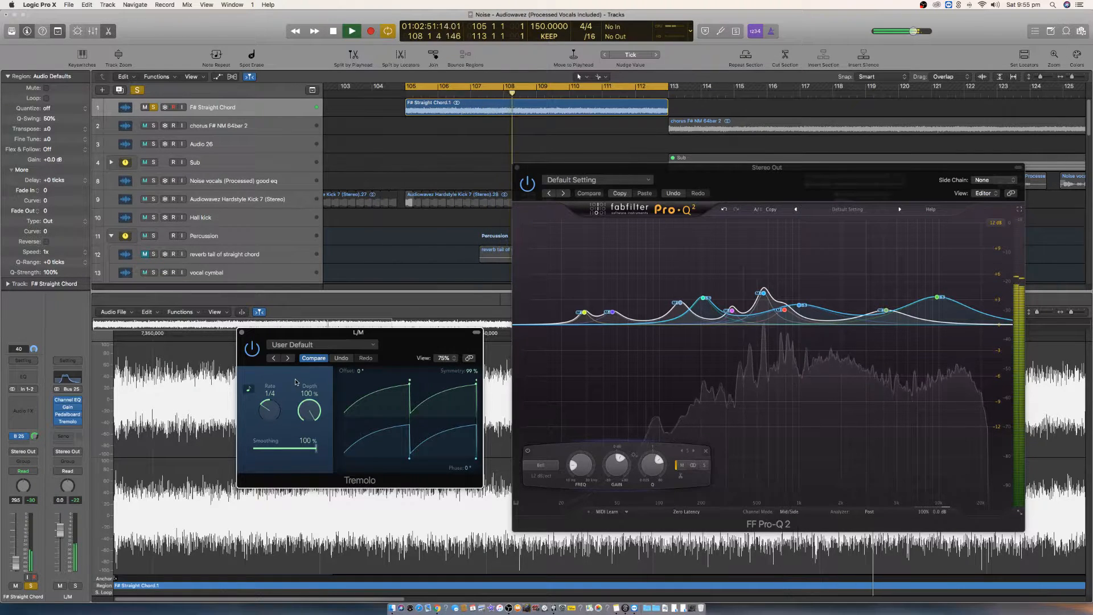
left_click_drag(466, 465, 464, 434)
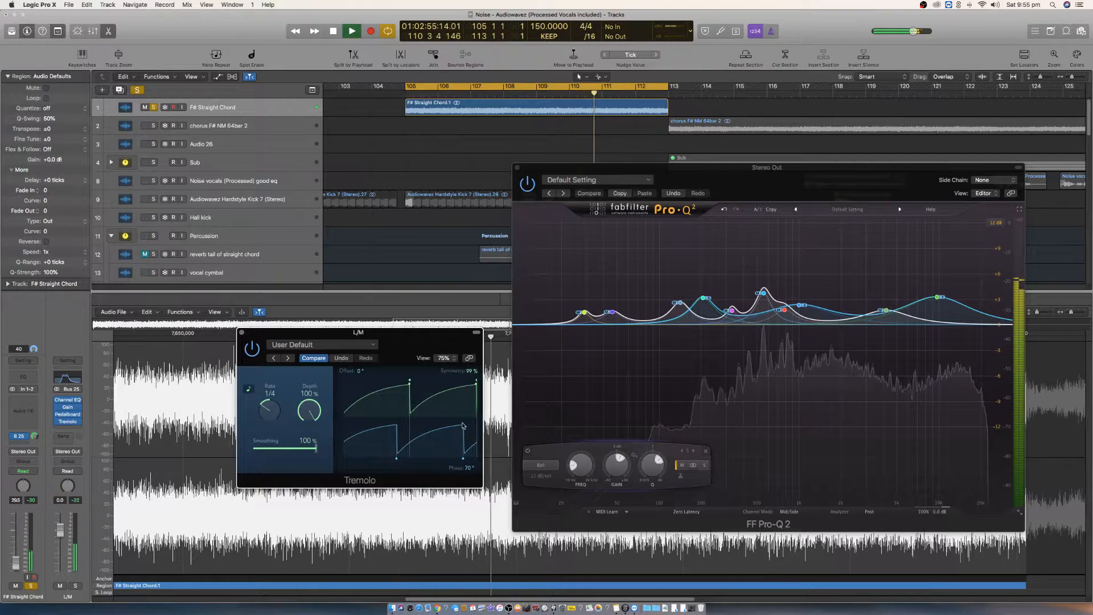
key("space")
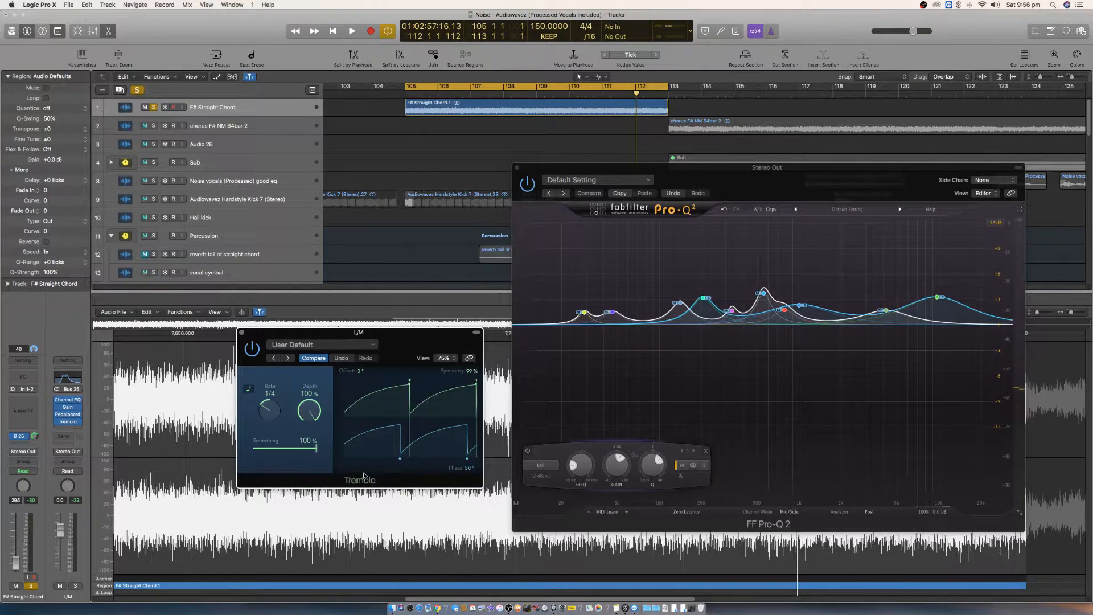
left_click(242, 333)
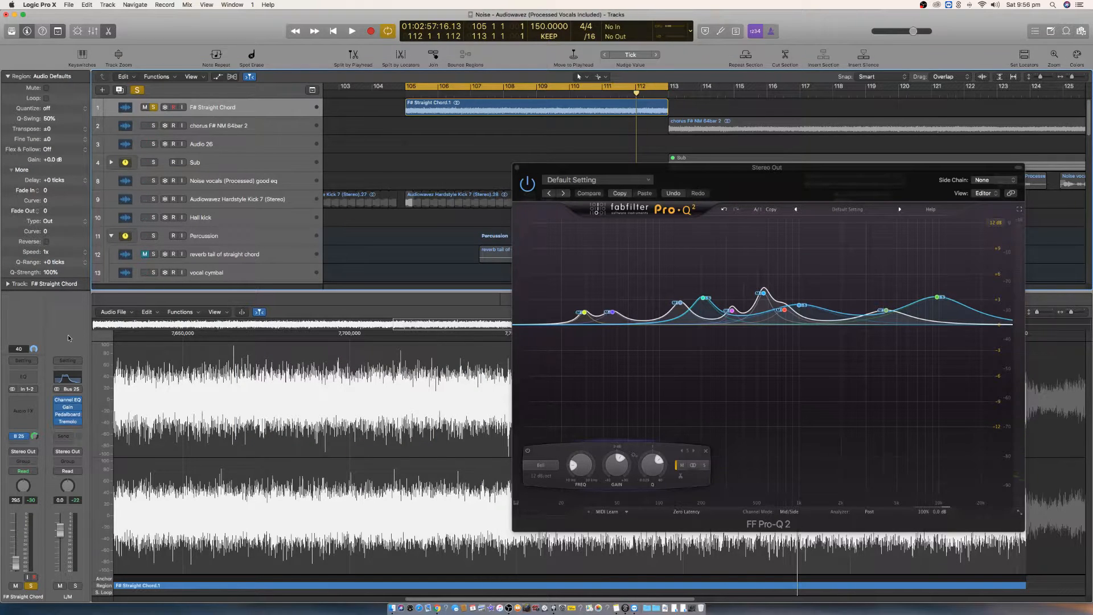
- Send the L/M channel to Bus 10 (SC) at 0 dB and Bus 13 (L Delay), raising the delay send while playing
left_click(67, 437)
mouse_move(71, 477)
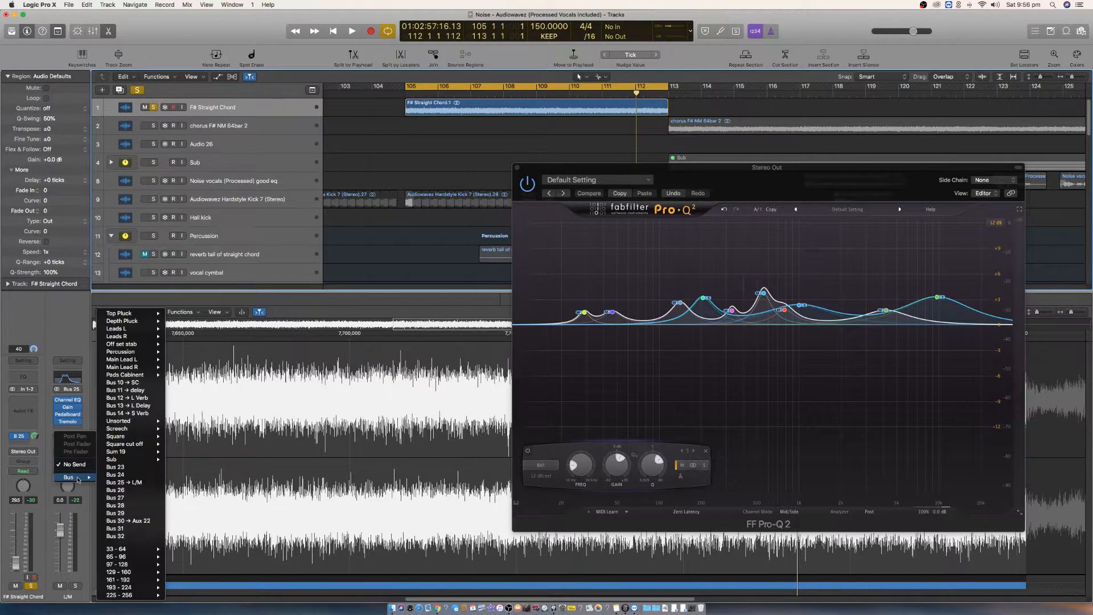
left_click(145, 384)
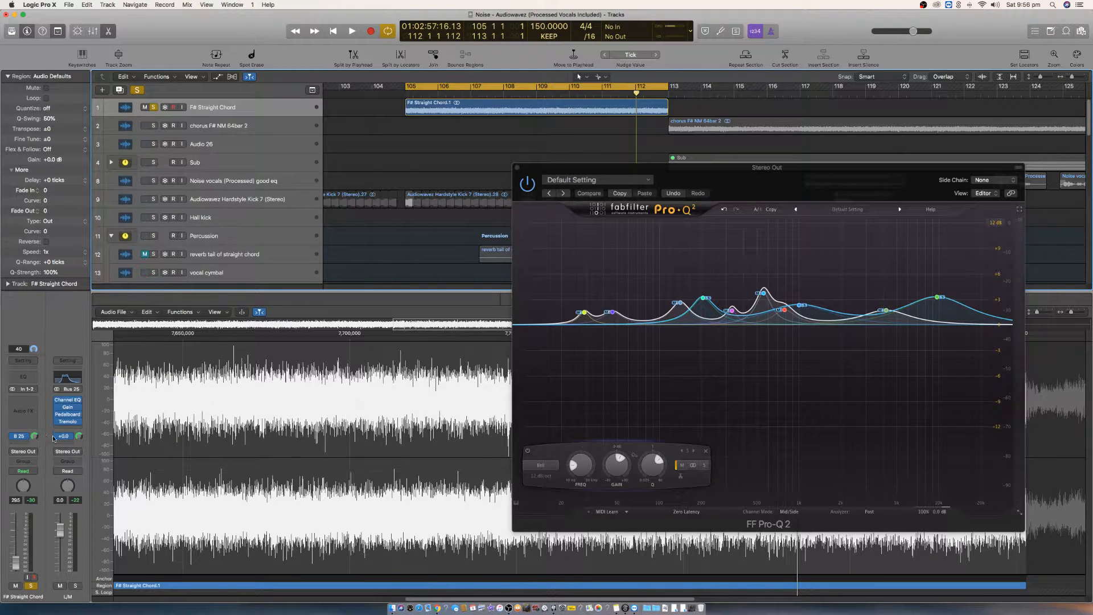
left_click(64, 436)
mouse_move(71, 485)
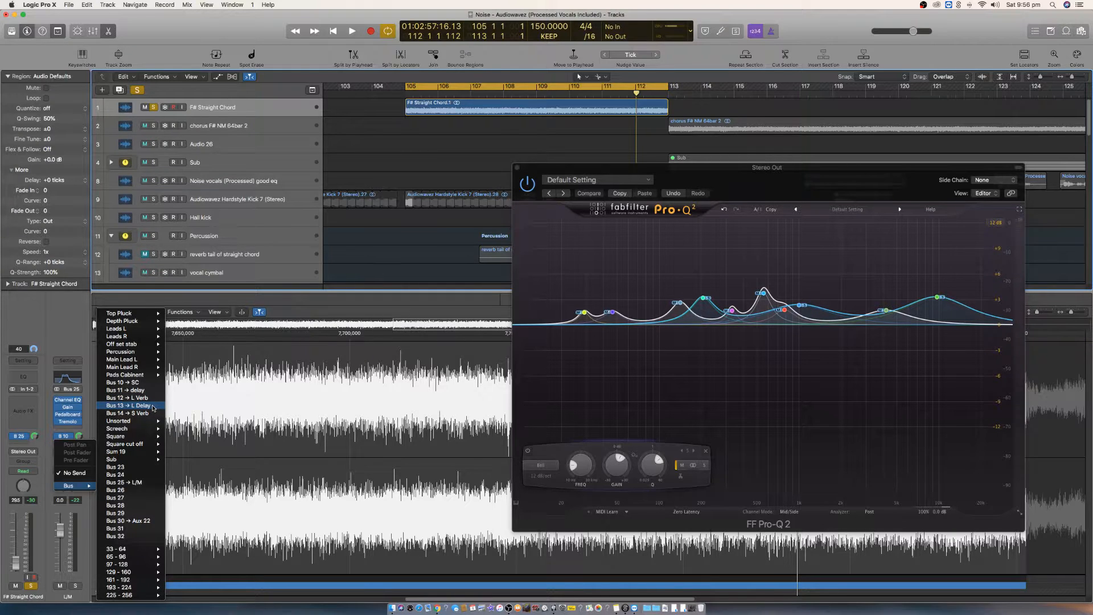
left_click(153, 407)
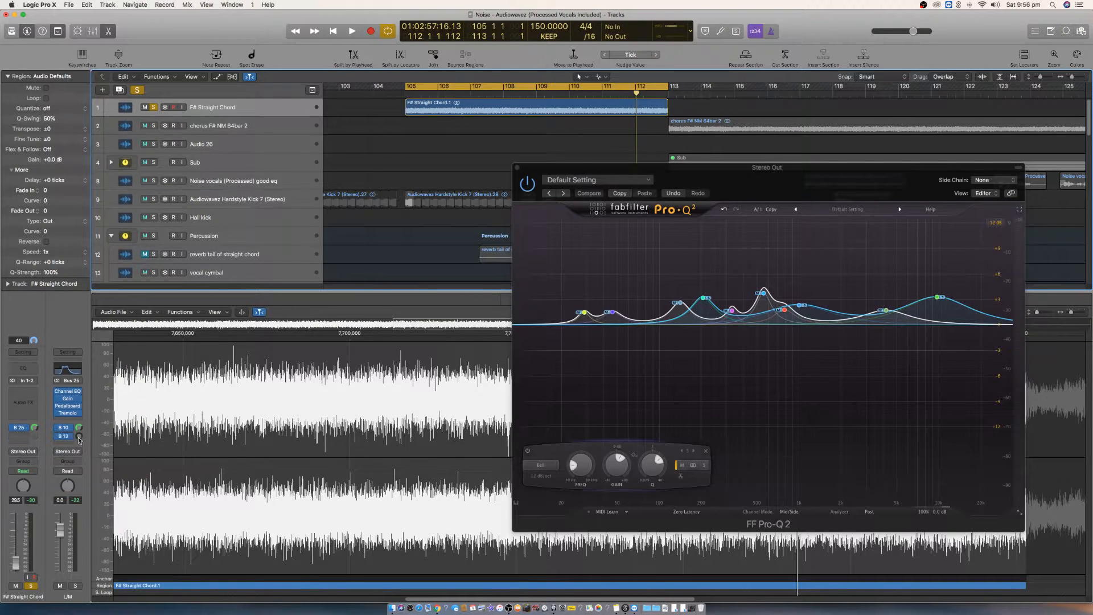
key("space")
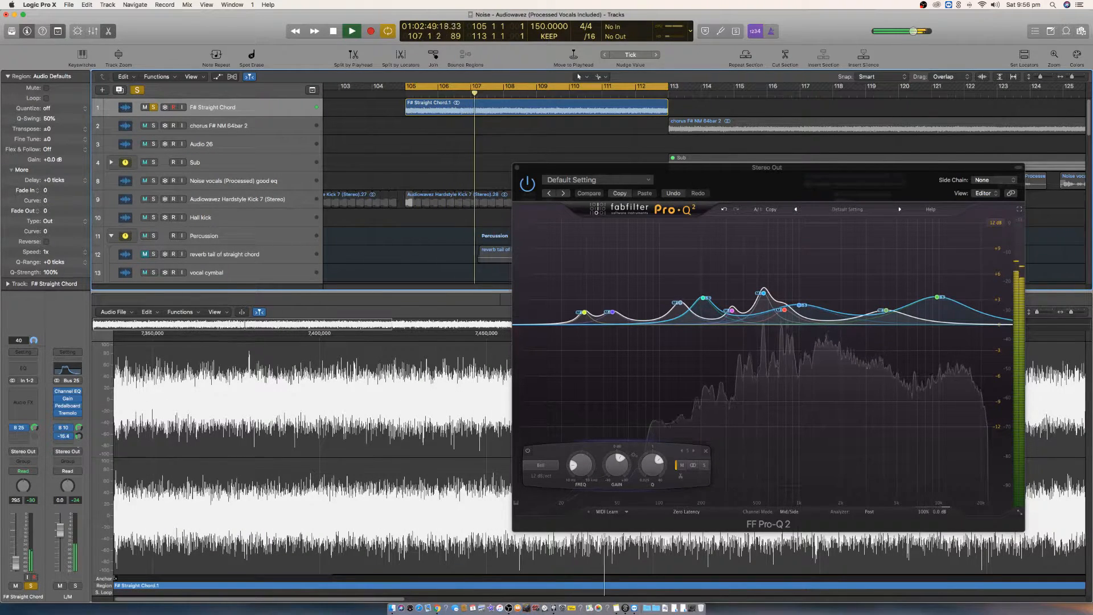
- Add a Bus 12 (L Verb) send to the L/M channel, raise its level and stop playback
left_click(65, 445)
mouse_move(83, 488)
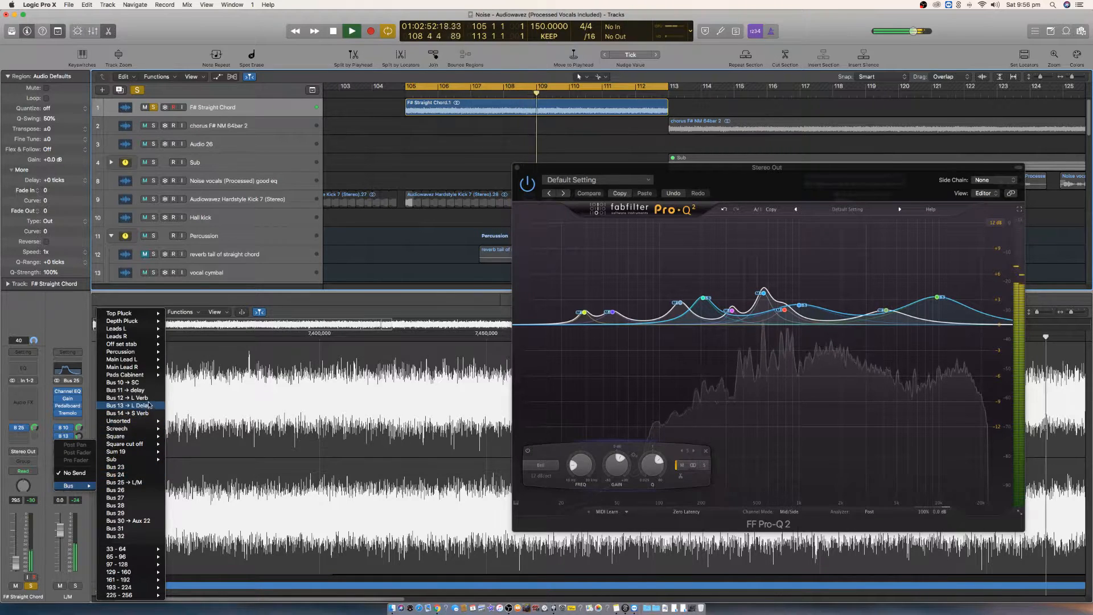
left_click(128, 401)
mouse_move(79, 437)
left_mouse_down()
mouse_move(79, 422)
mouse_move(79, 439)
left_mouse_up()
key("space")
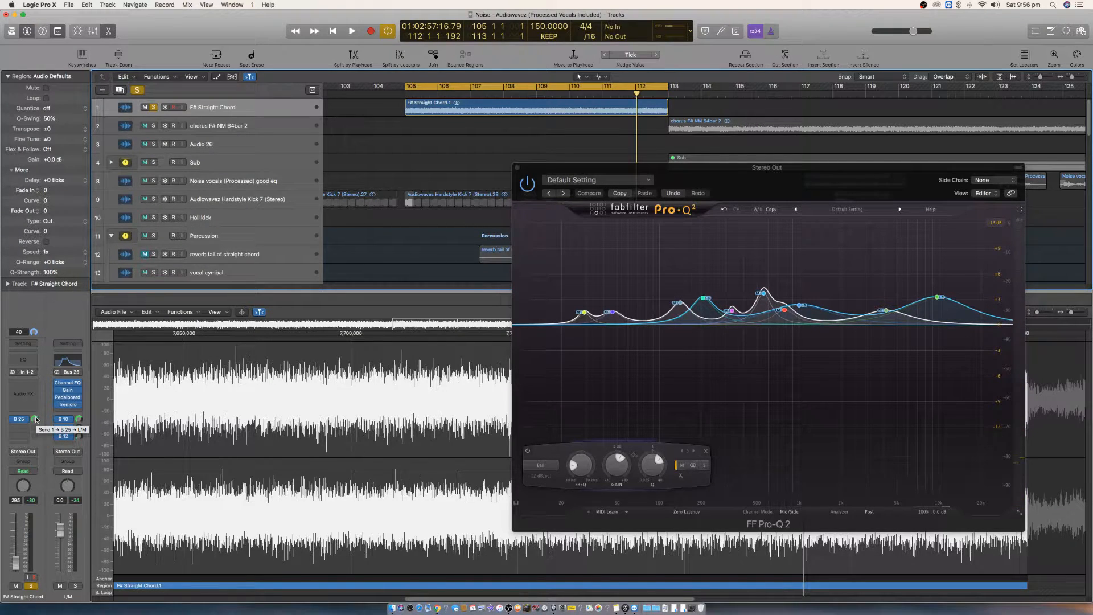
- Play the section, raise the F# Straight Chord fader slightly and lower the L/M fader to balance the layers
key("space")
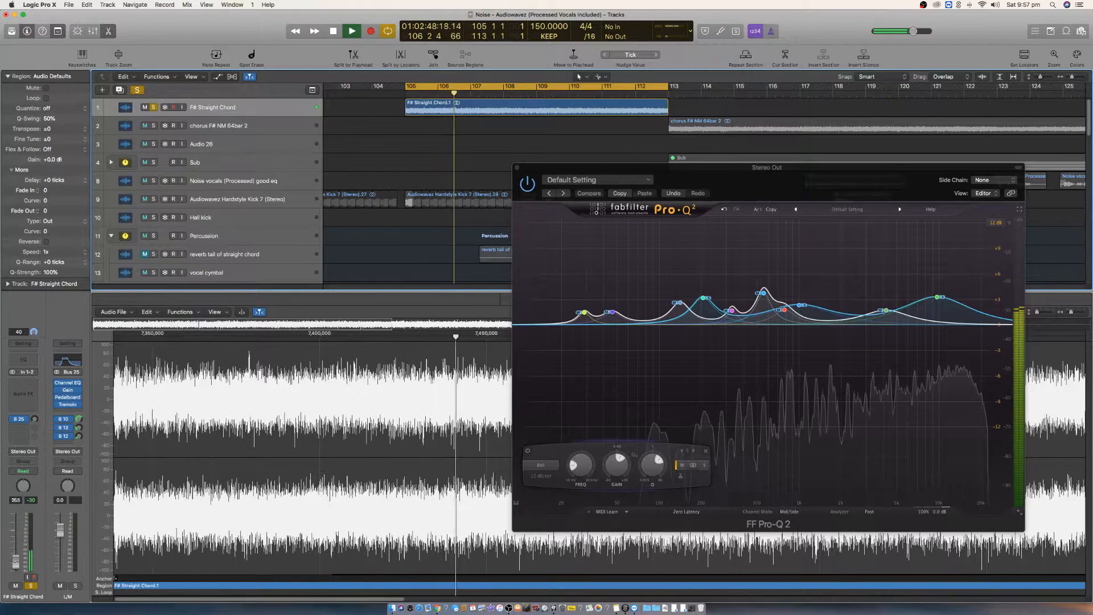
left_click_drag(15, 561, 16, 559)
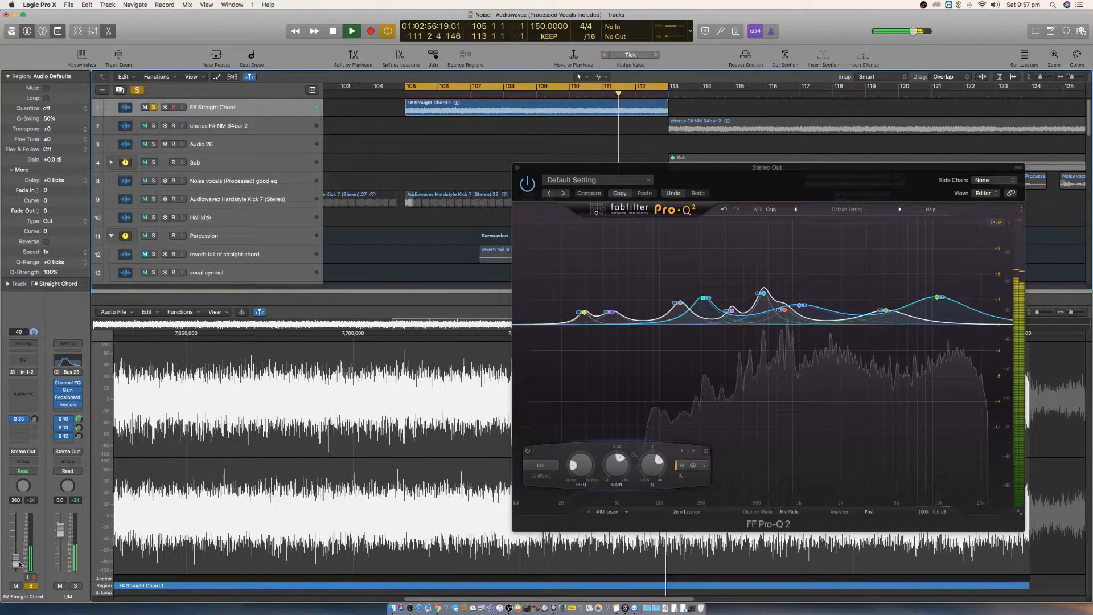
key("space")
left_click_drag(64, 529, 60, 555)
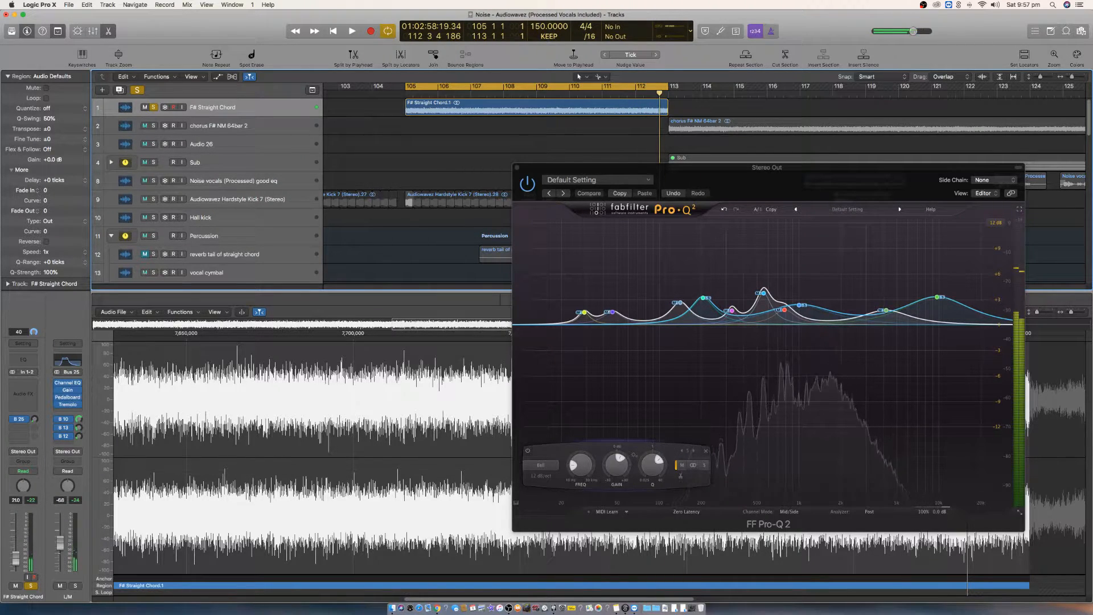
- Play the section, then show track automation and check which F# Straight Chord parameters can be automated
key("space")
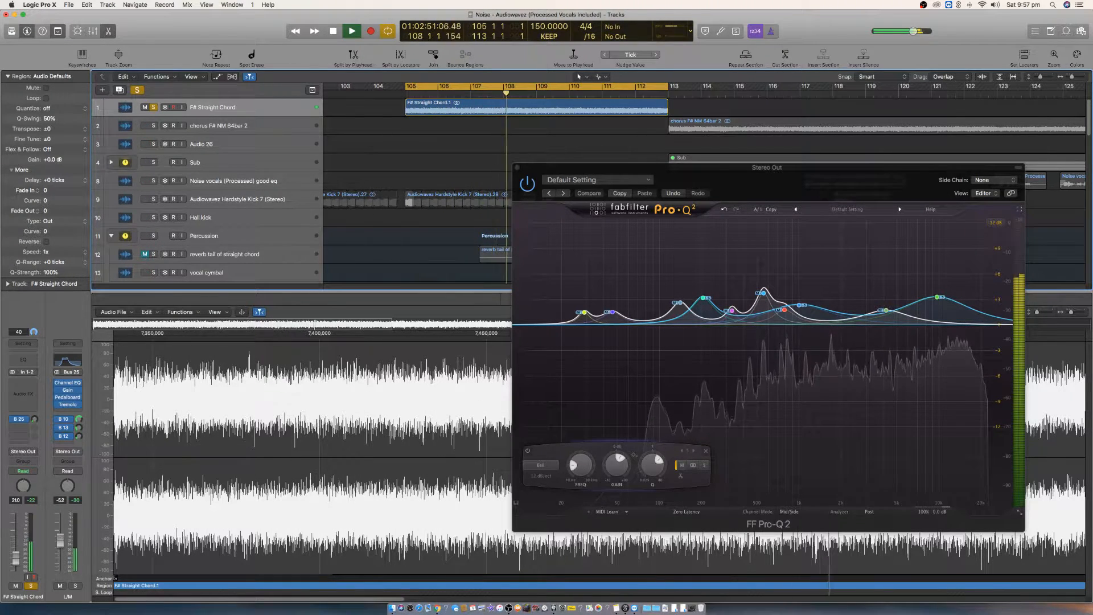
key("space")
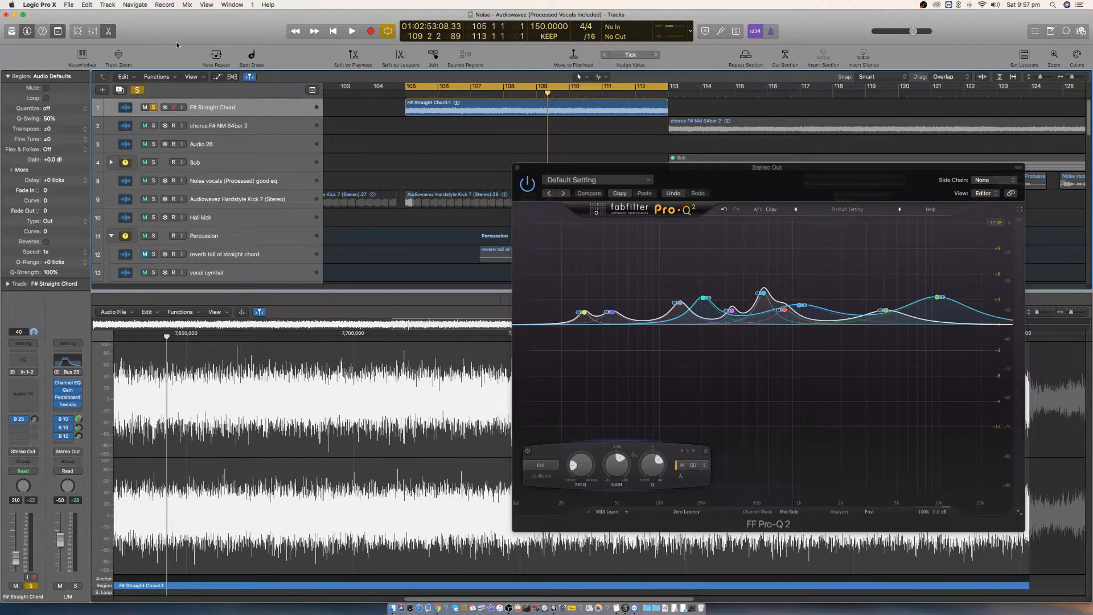
left_click(219, 77)
left_click(251, 129)
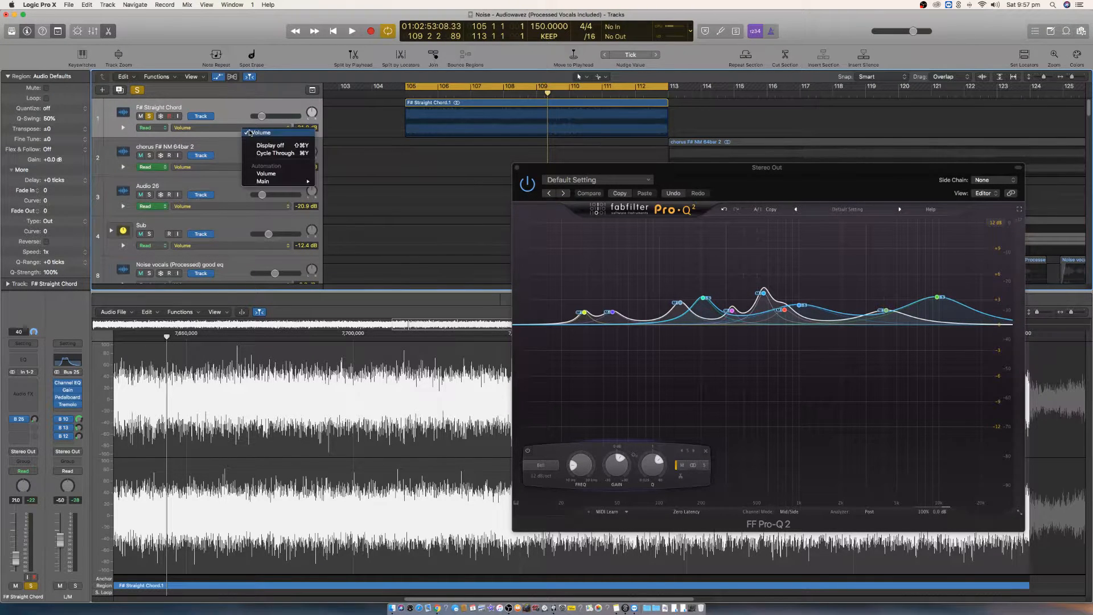
mouse_move(284, 182)
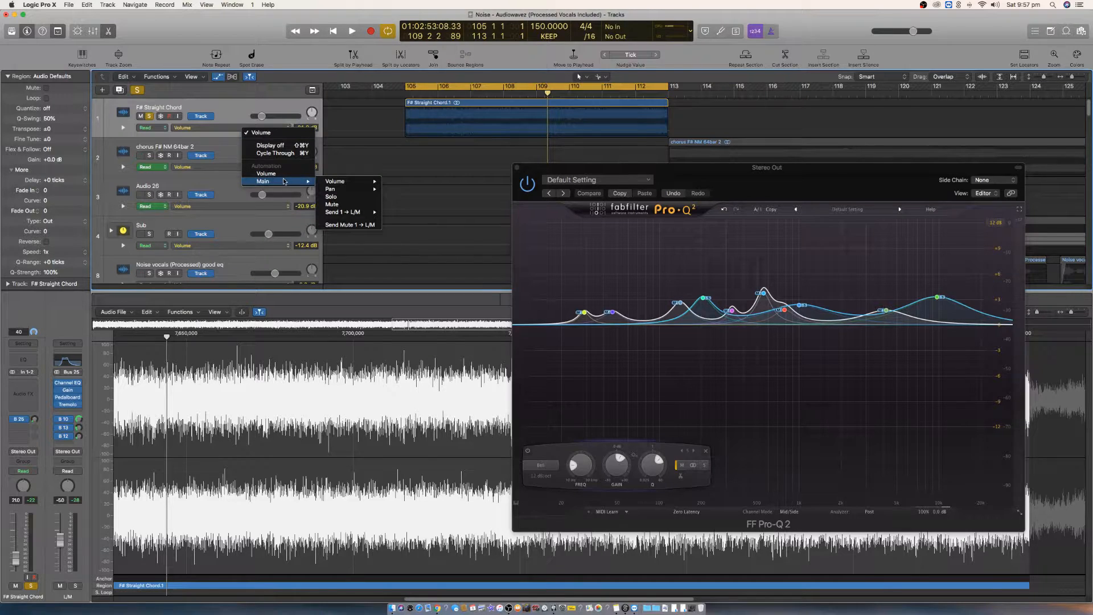
left_click(233, 112)
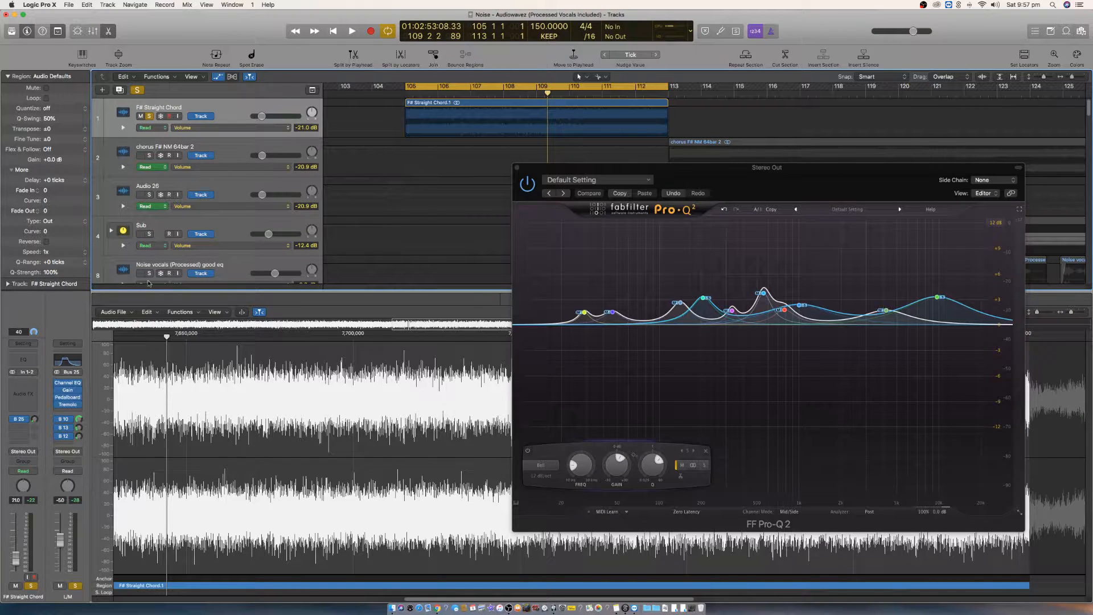
- Close the Pro-Q 2 window and create an arrangement track for the L/M aux channel from the mixer
left_click(8, 76)
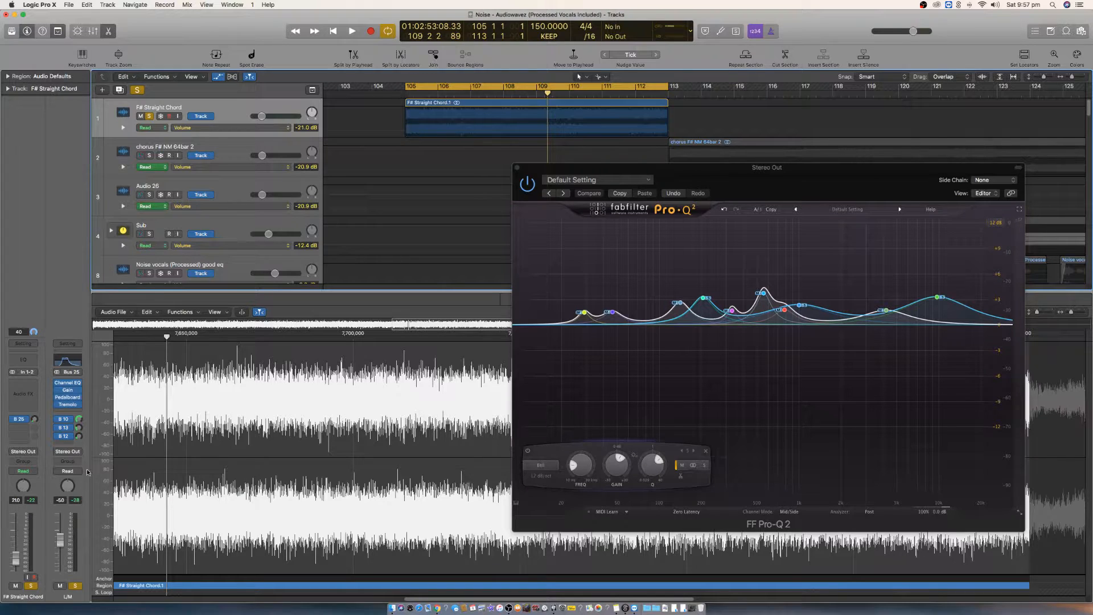
left_click(517, 168)
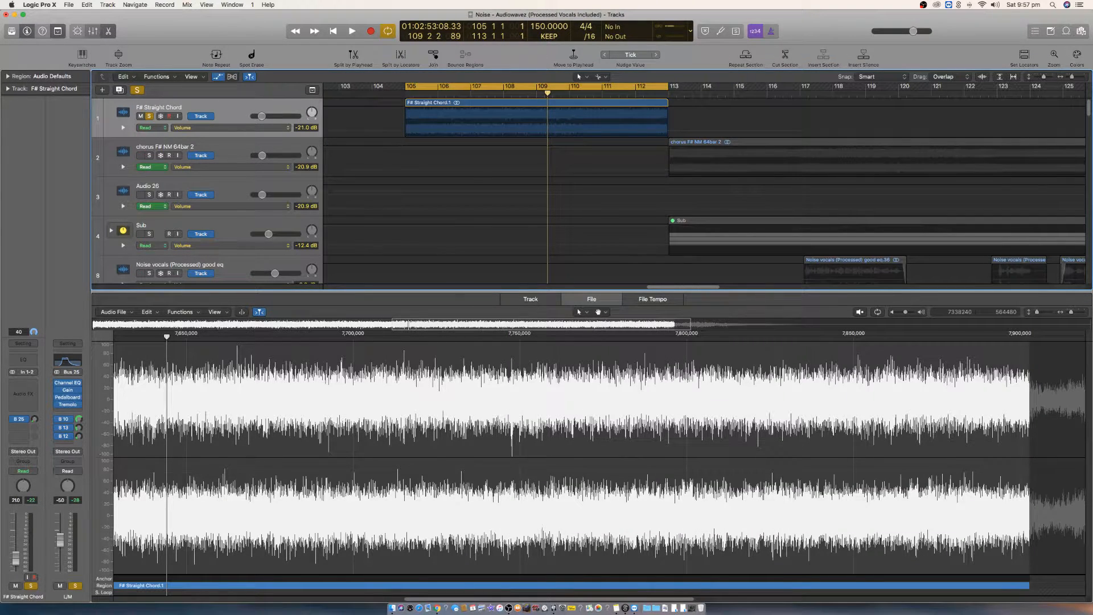
key("x")
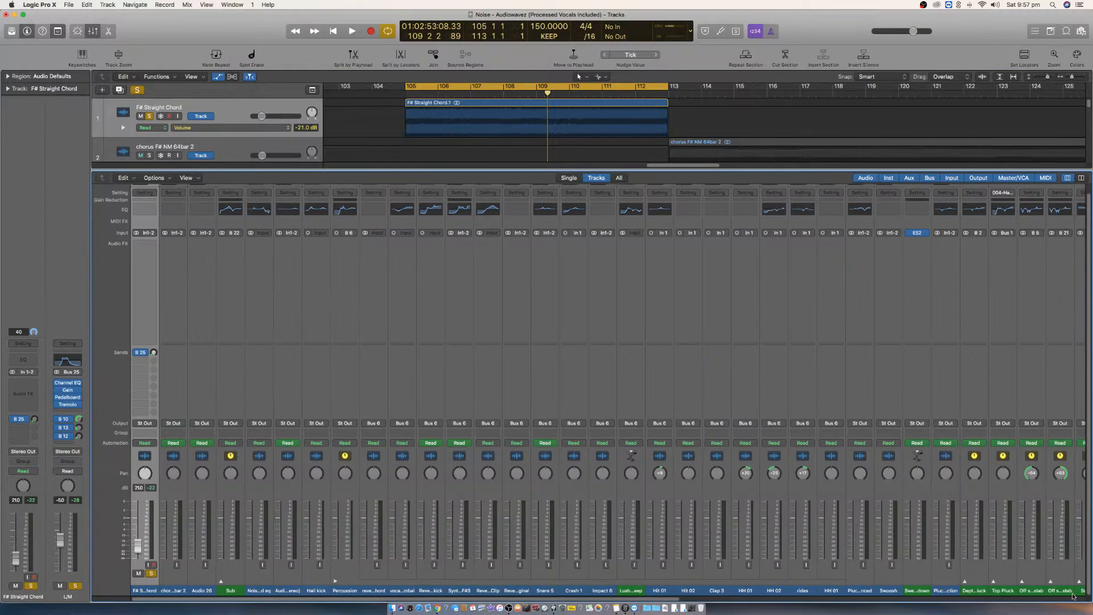
left_click(1071, 600)
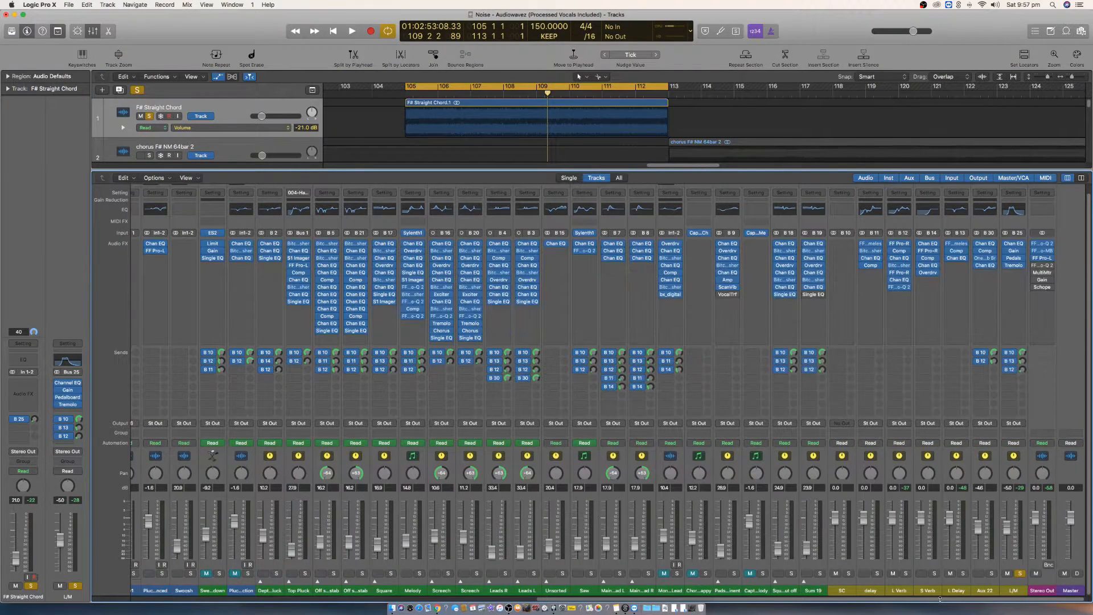
left_click(1023, 458)
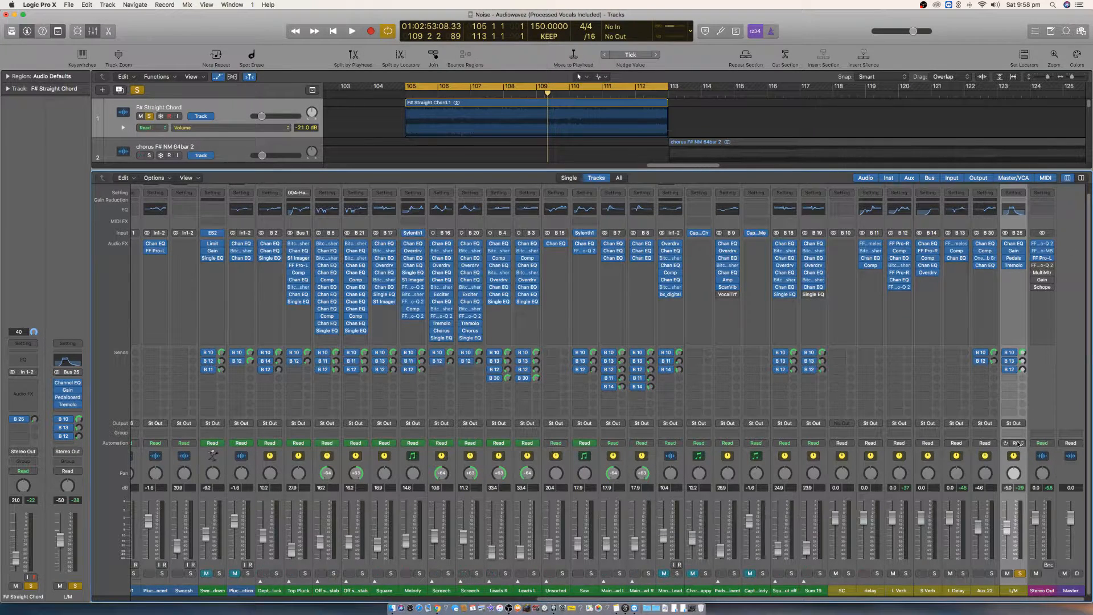
right_click(1025, 459)
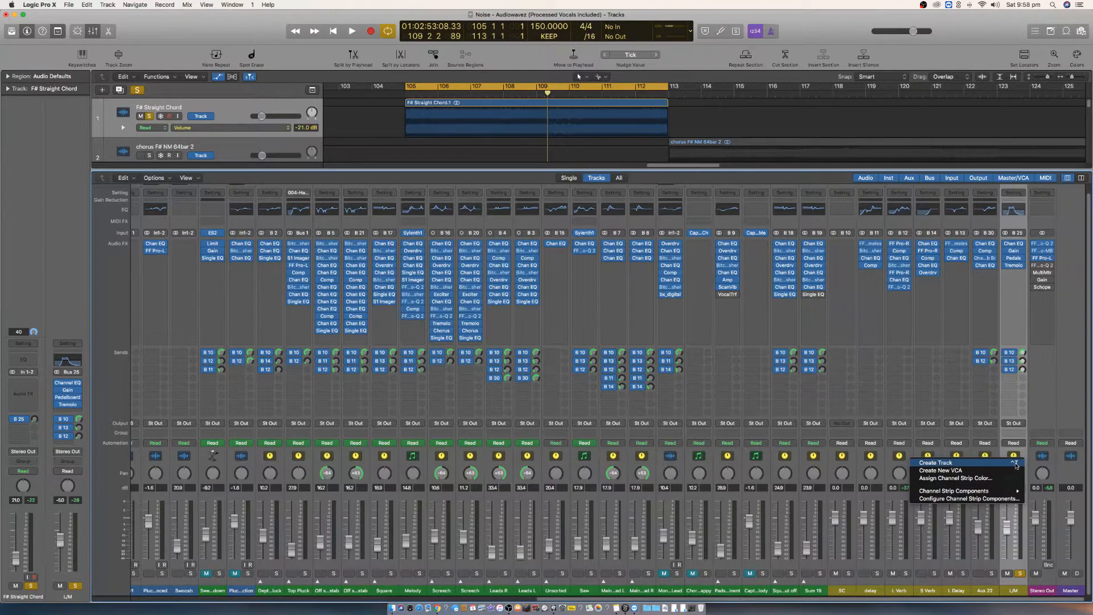
left_click(1016, 463)
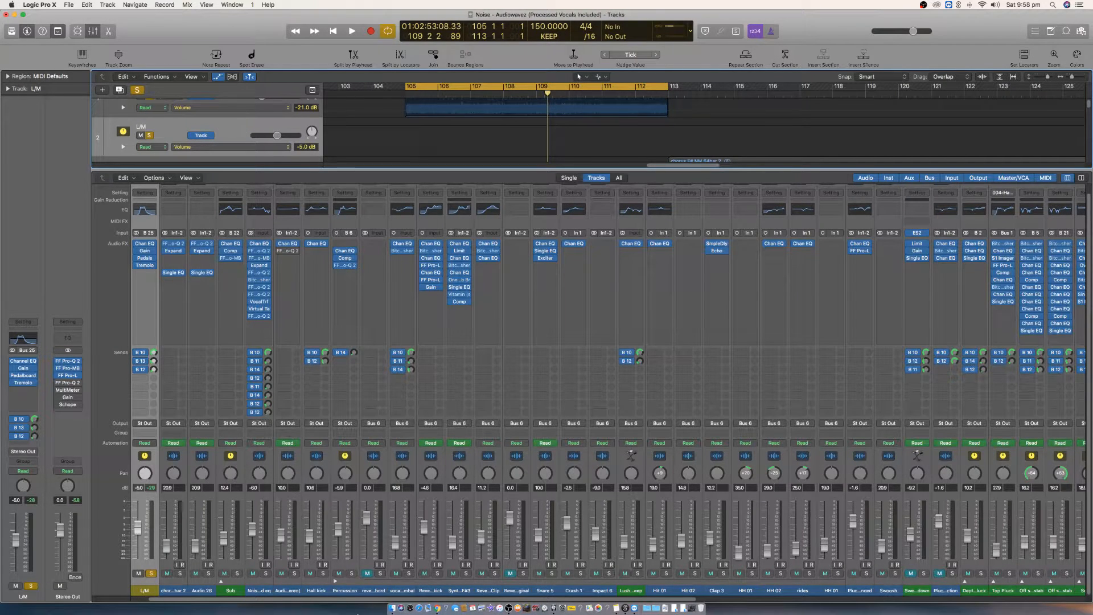
- Close the mixer and look through the automation parameters available on the L/M track, including those of its Channel EQ
left_click_drag(300, 599, 1059, 602)
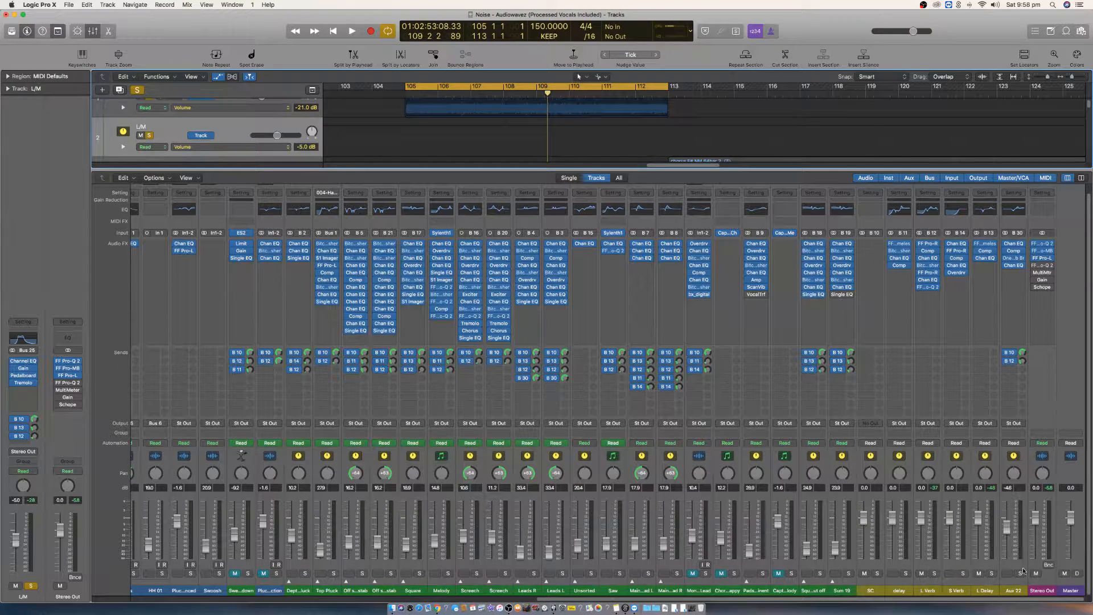
left_click(272, 148)
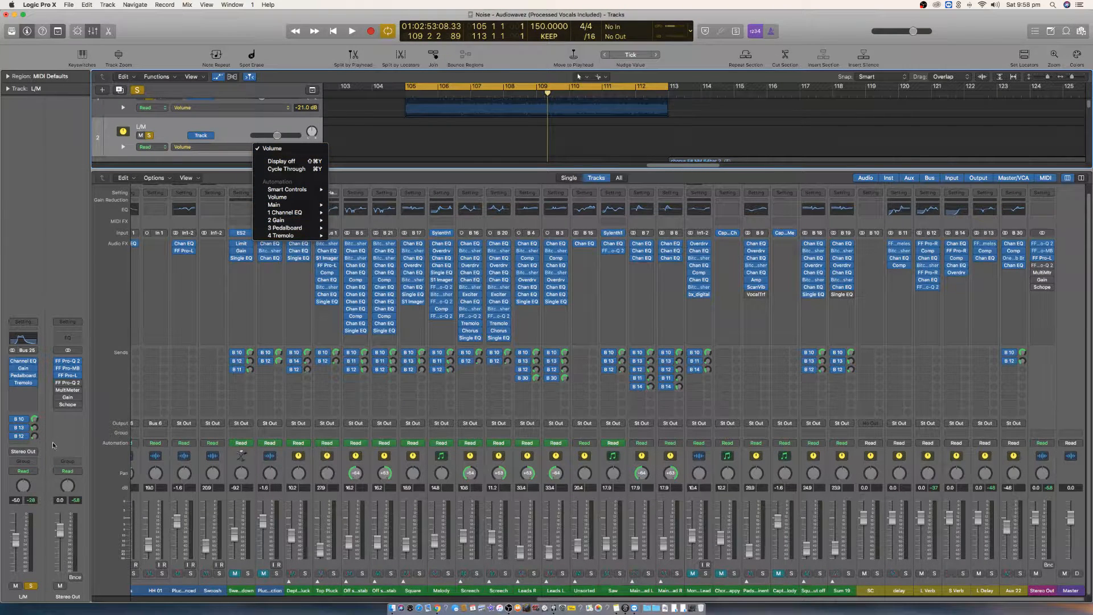
left_click(43, 420)
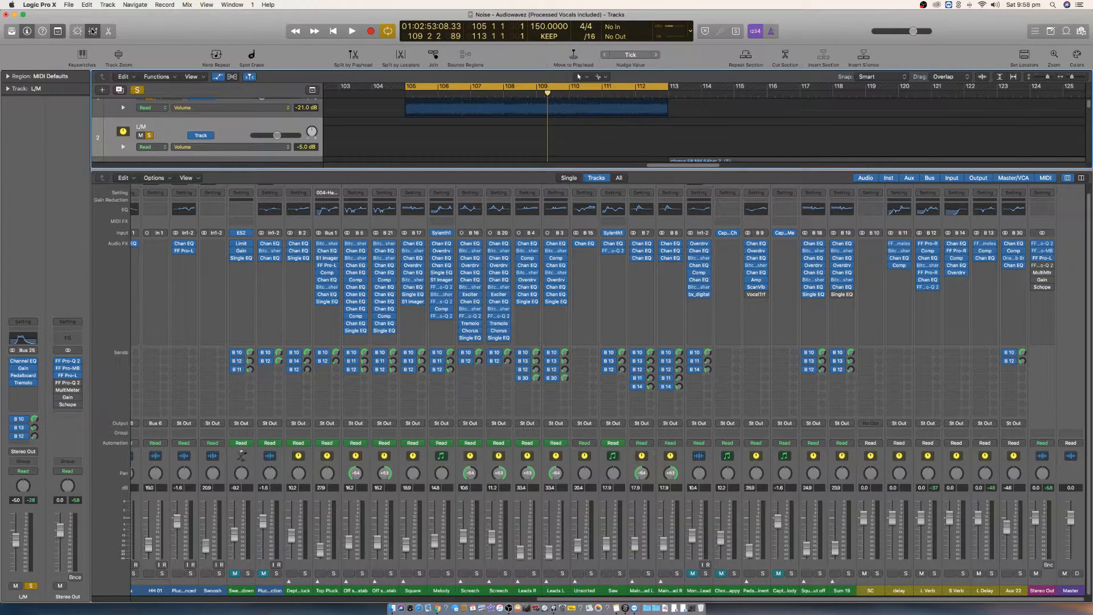
key("x")
left_click(256, 149)
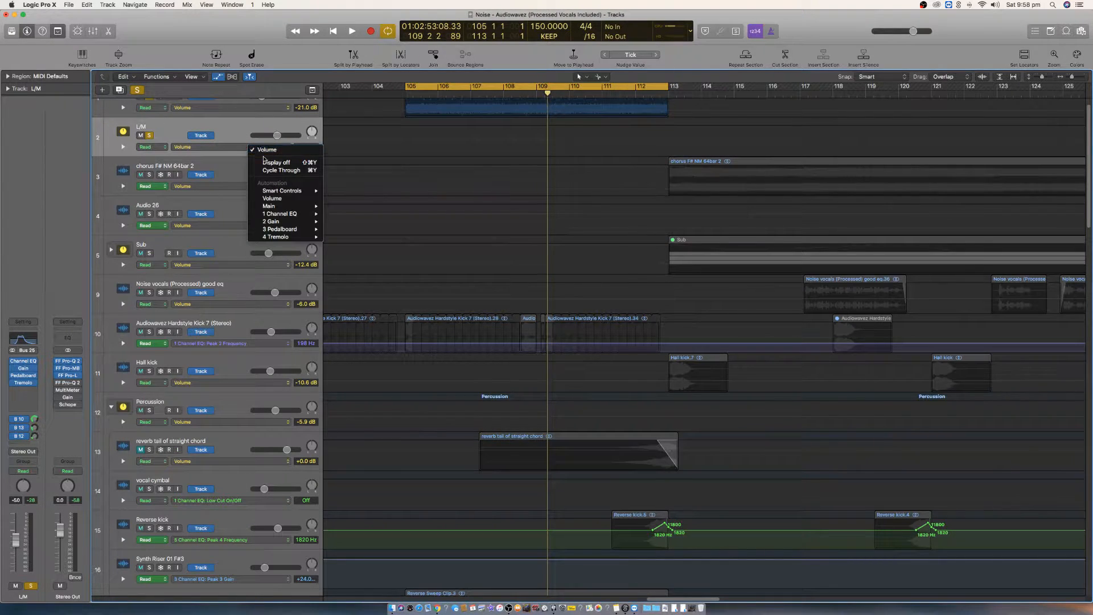
mouse_move(304, 217)
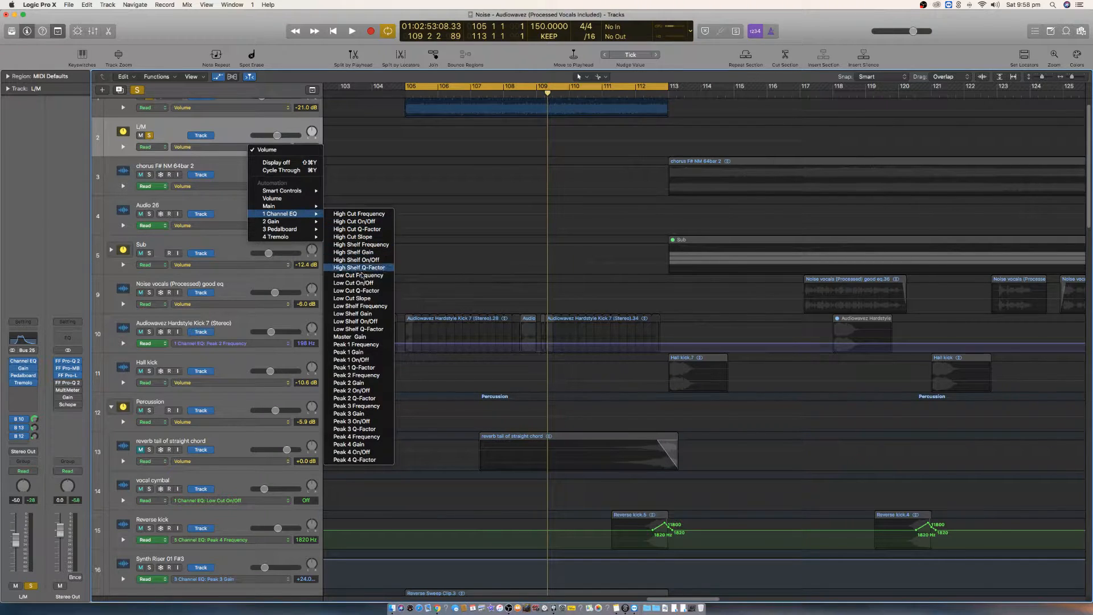
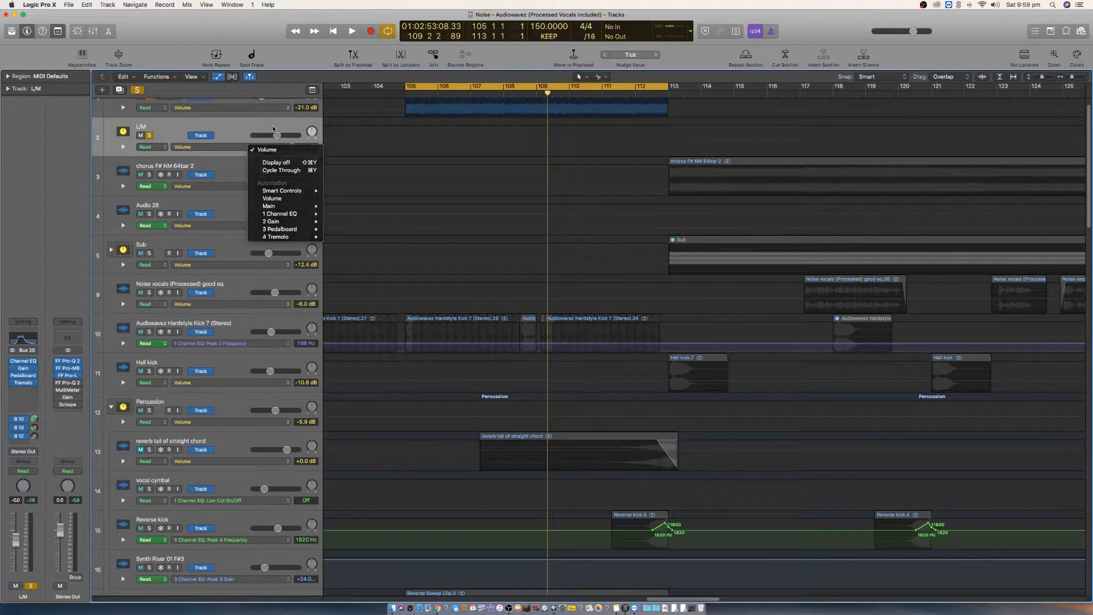
key("Escape")
- Open the L/M channel's Channel EQ and display its High Cut Frequency as the track's automation parameter
left_click(23, 367)
key("Escape")
left_click(23, 365)
left_click_drag(267, 46, 773, 315)
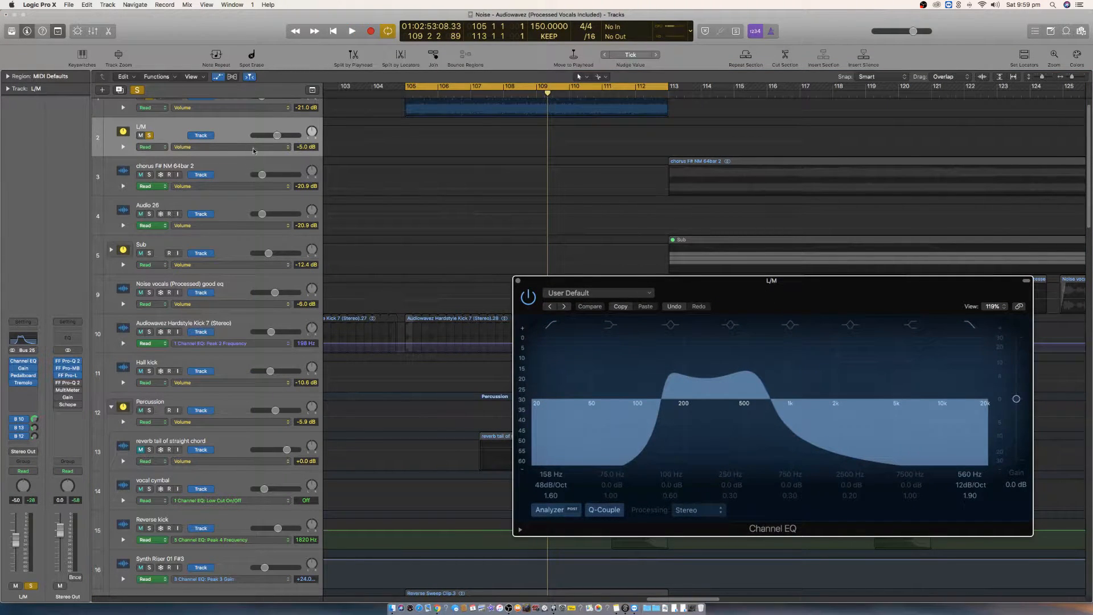
left_click(550, 478)
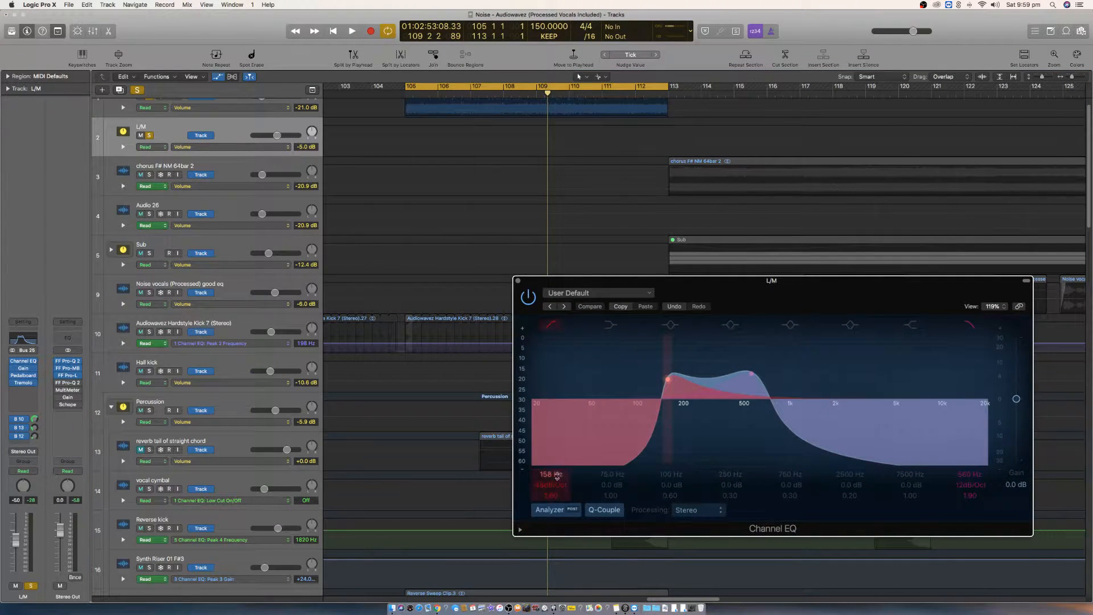
left_click(248, 148)
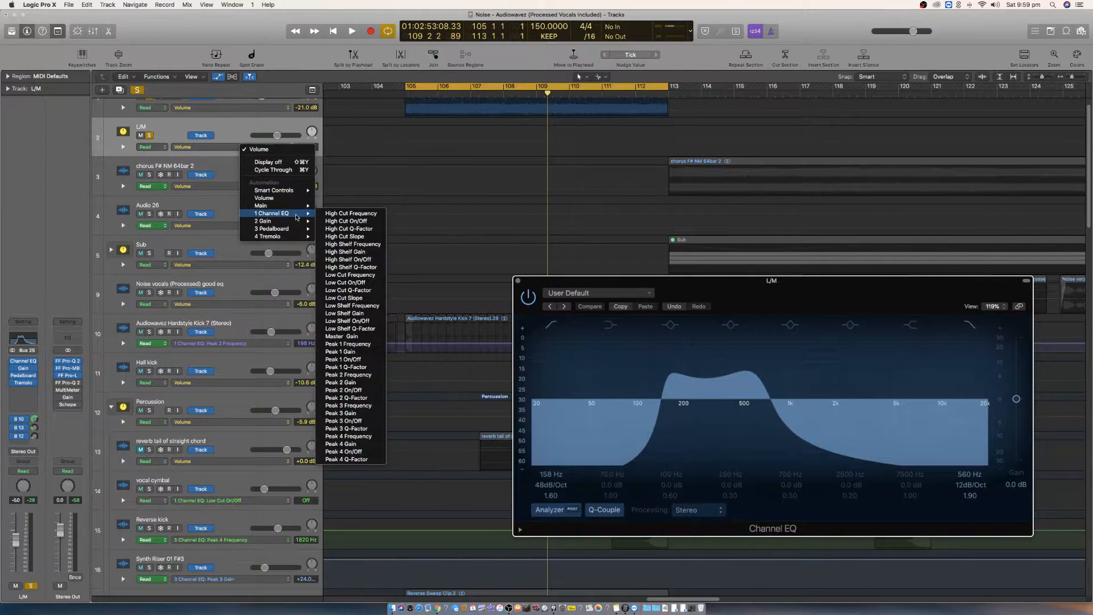
left_click(367, 215)
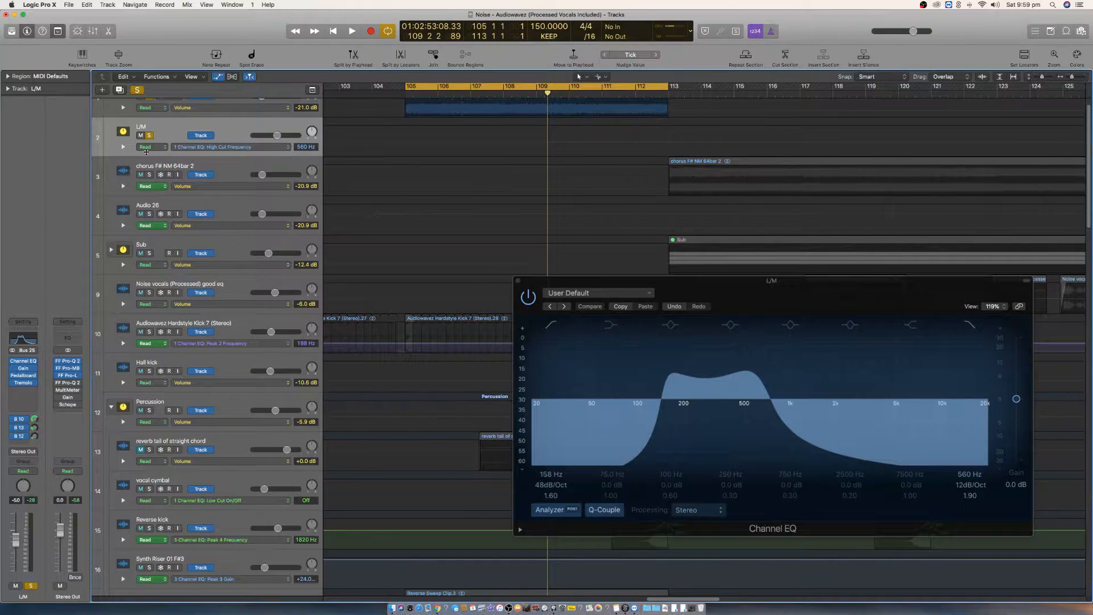
- Add a second automation lane for Channel EQ Low Cut Frequency under L/M and place a 158 Hz point at bar 105
left_click(122, 148)
left_click(212, 172)
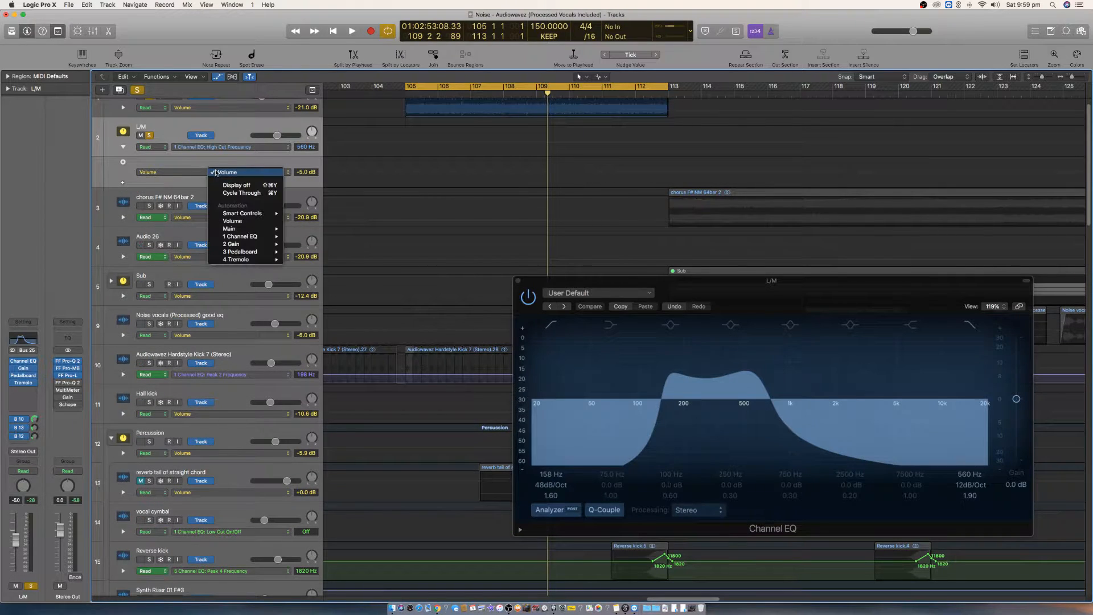
mouse_move(257, 237)
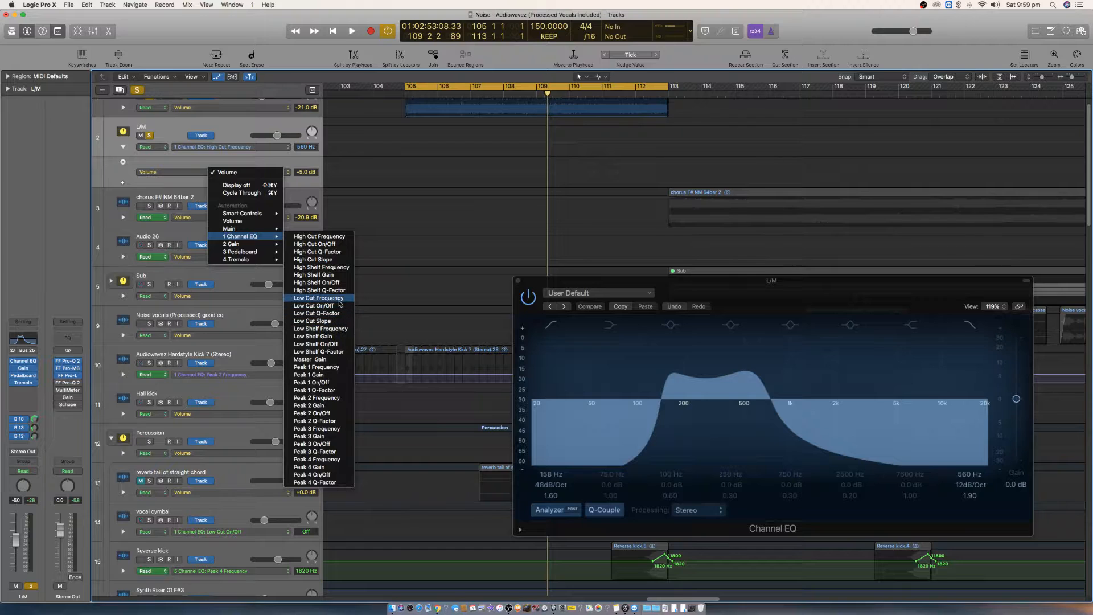
left_click(330, 297)
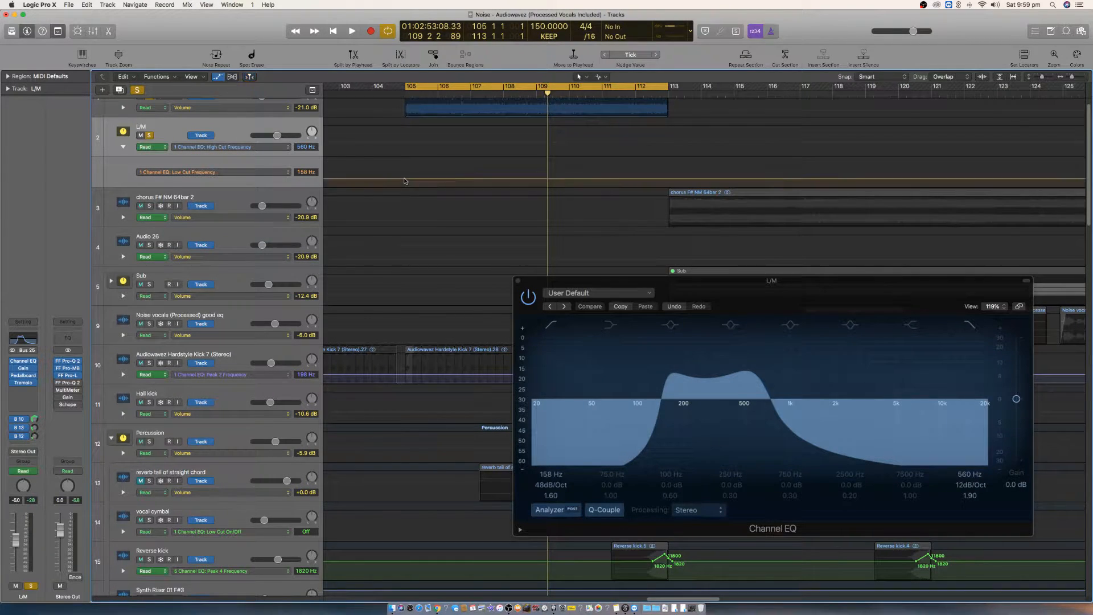
left_click(405, 179)
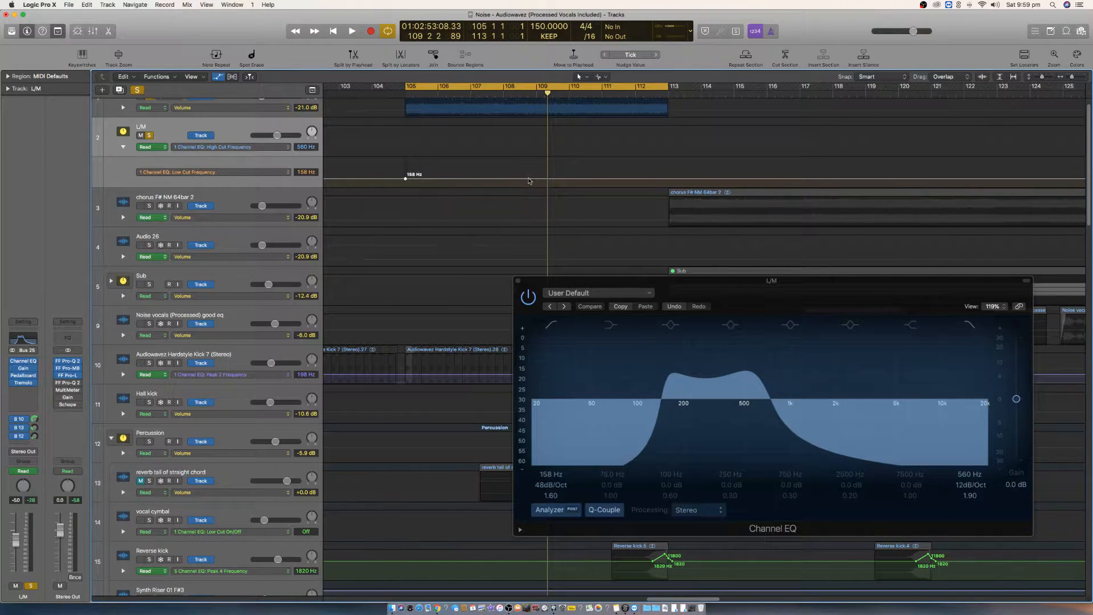
left_click_drag(537, 180, 536, 165)
left_click(668, 166)
left_click_drag(668, 166, 669, 179)
key("super+z")
key("super+z")
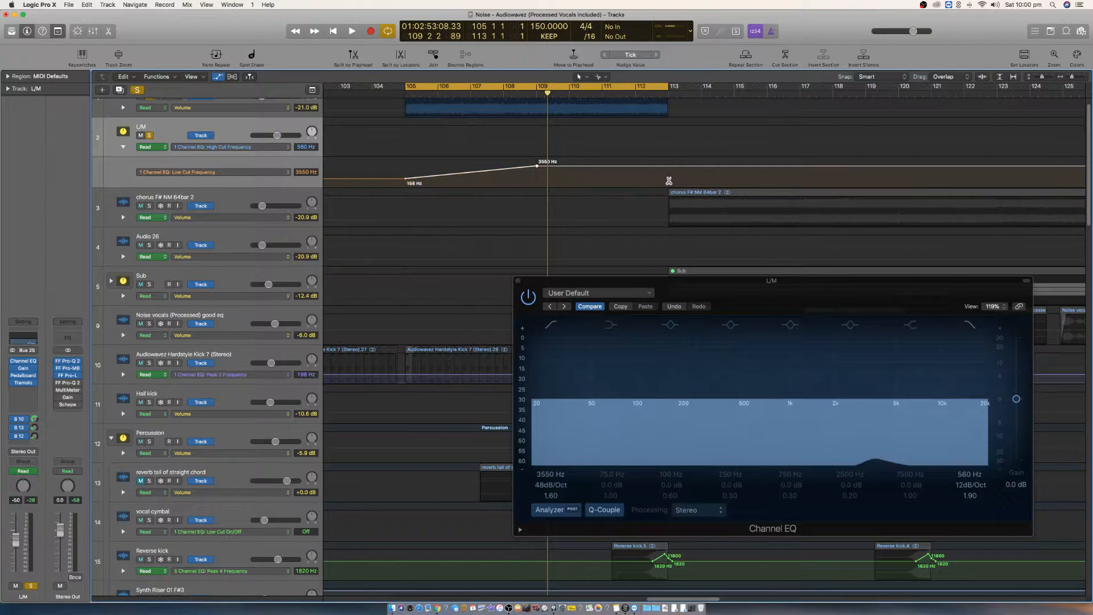
key("super+z")
- Add a 158 Hz Low Cut Frequency point at bar 113 and a peak of about 700 Hz at bar 109
left_click(669, 179)
left_click_drag(668, 178, 667, 179)
left_click_drag(536, 180, 536, 174)
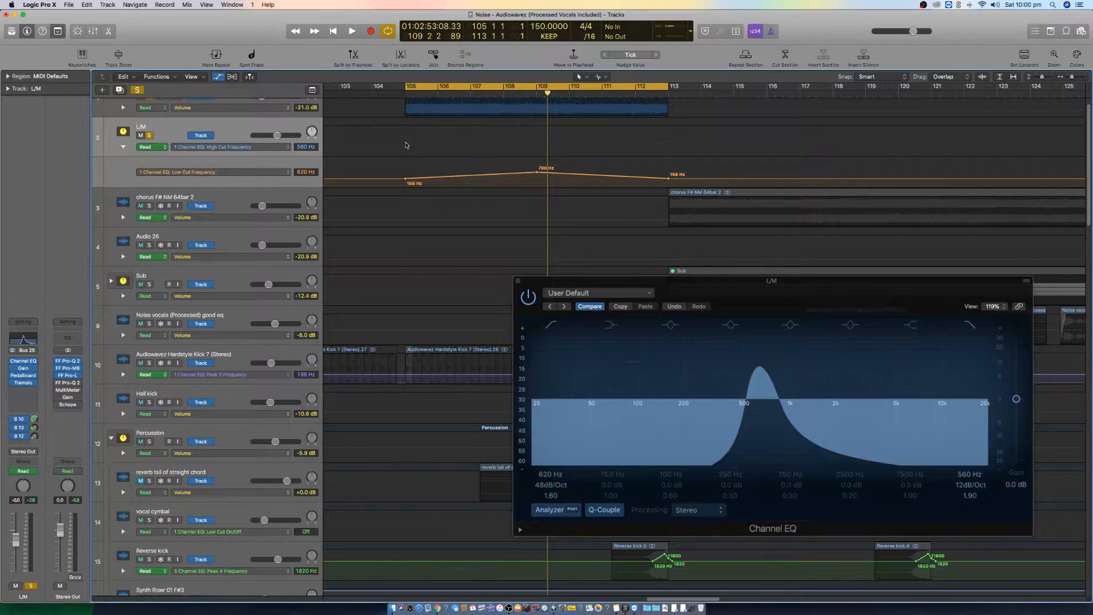
- Automate the High Cut Frequency from 560 Hz at bar 105 to about 2300 Hz at bar 109 and back to 560 Hz at bar 113
left_click(405, 143)
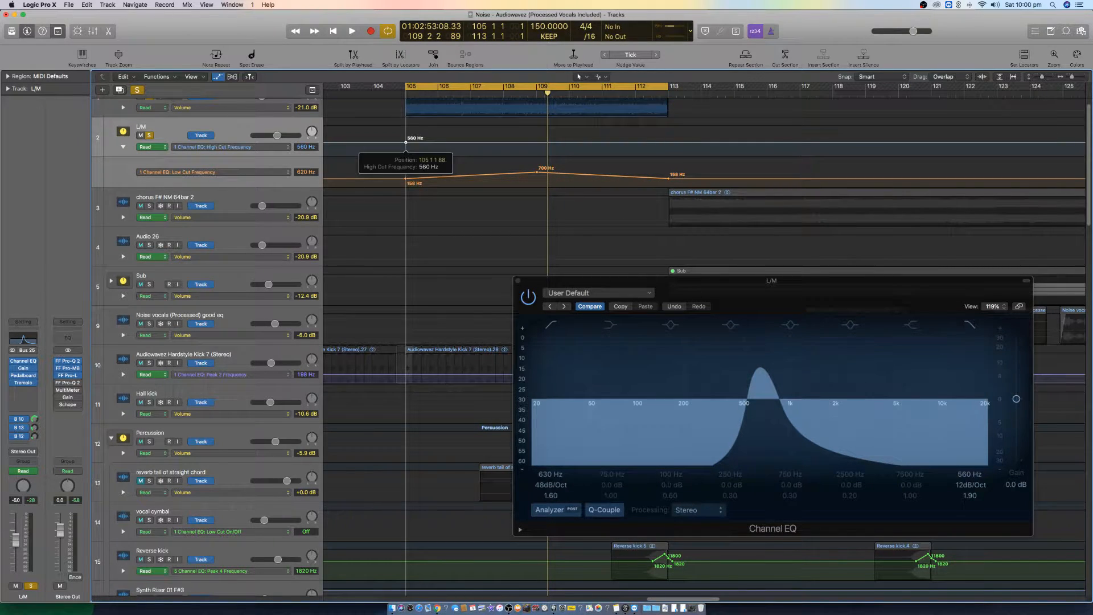
left_click(668, 143)
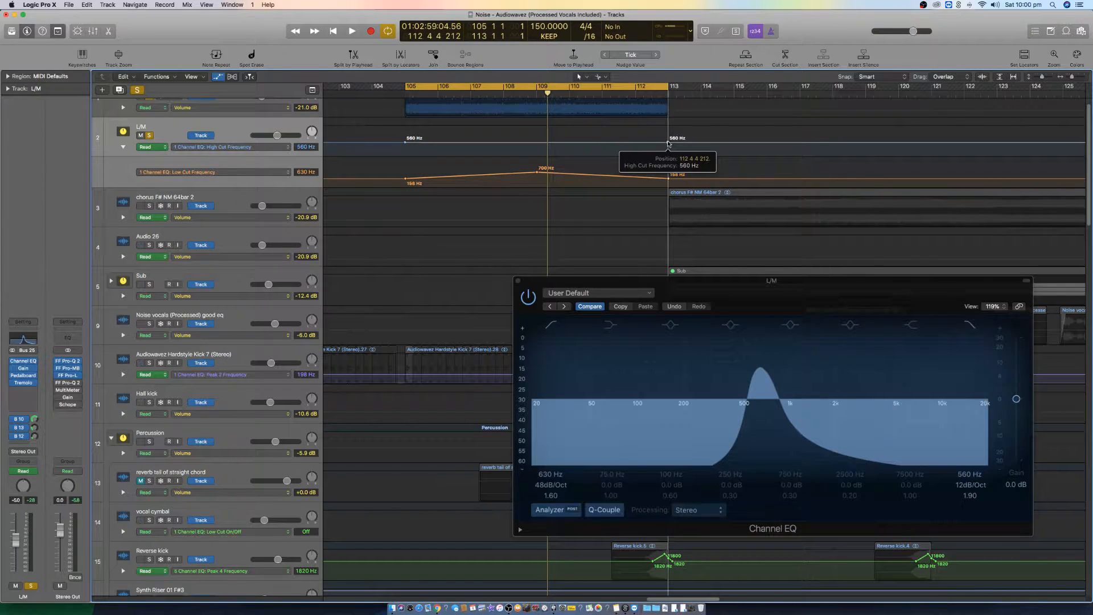
left_click_drag(535, 145, 537, 135)
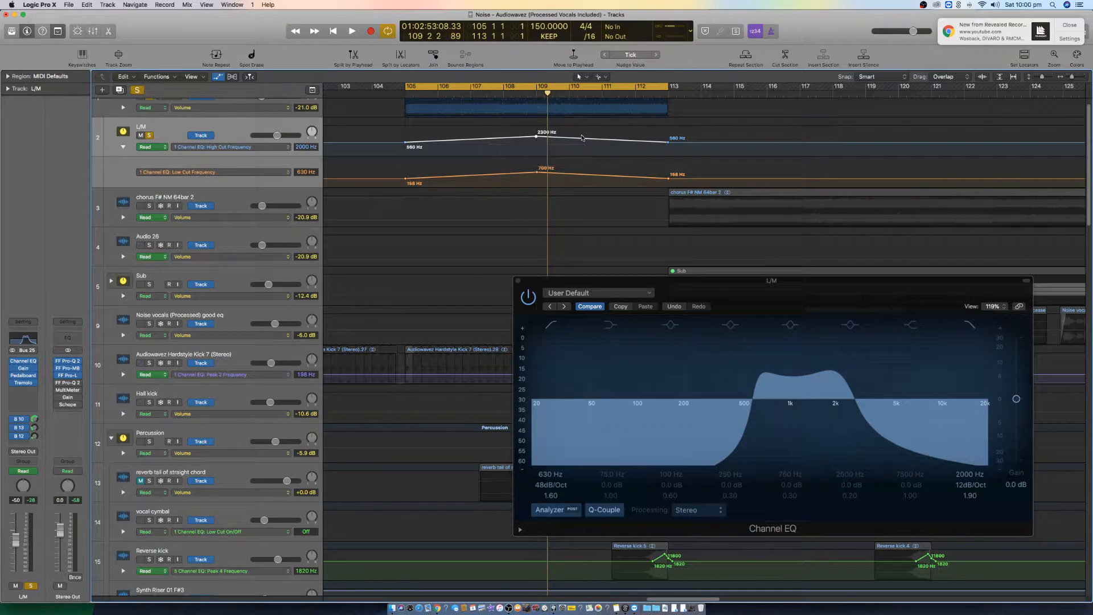
left_click(1064, 30)
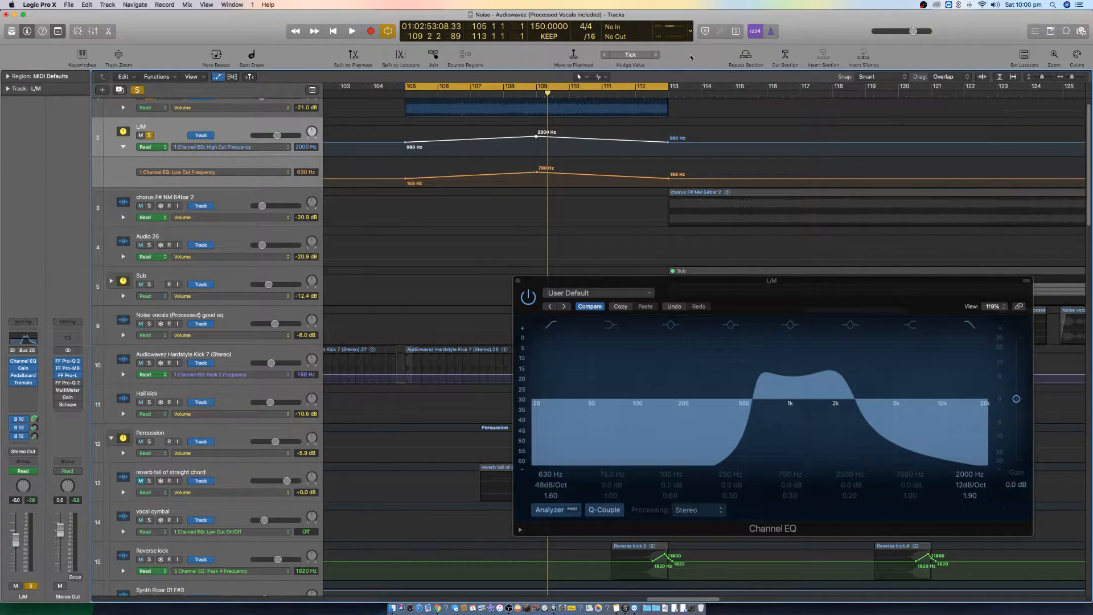
- Play the section to hear the filter sweep, then move the high-cut and low-cut automation peaks to bar 107
key("space")
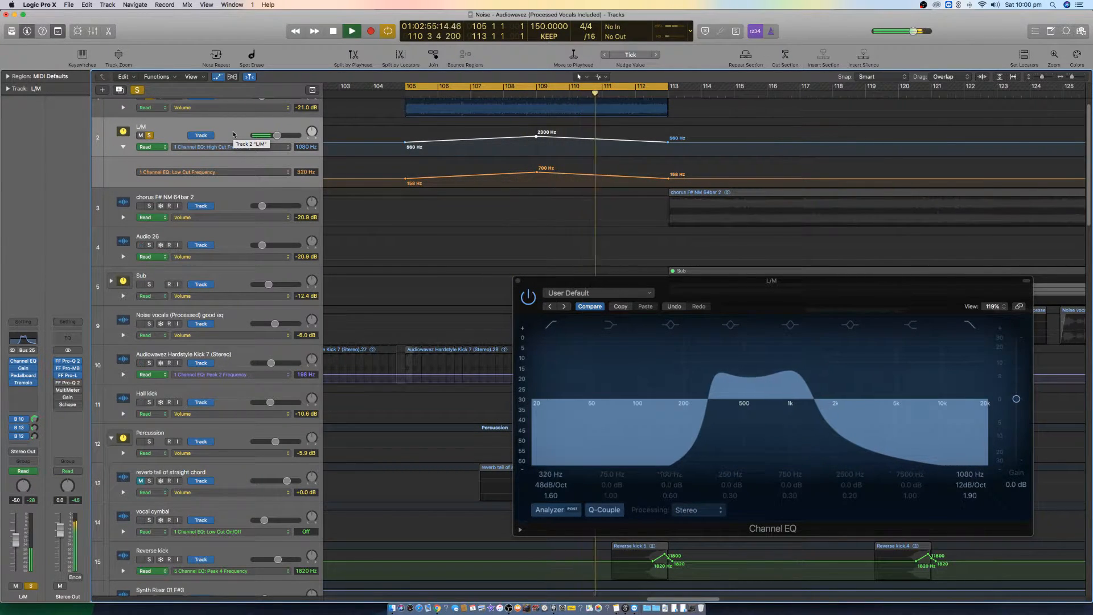
key("space")
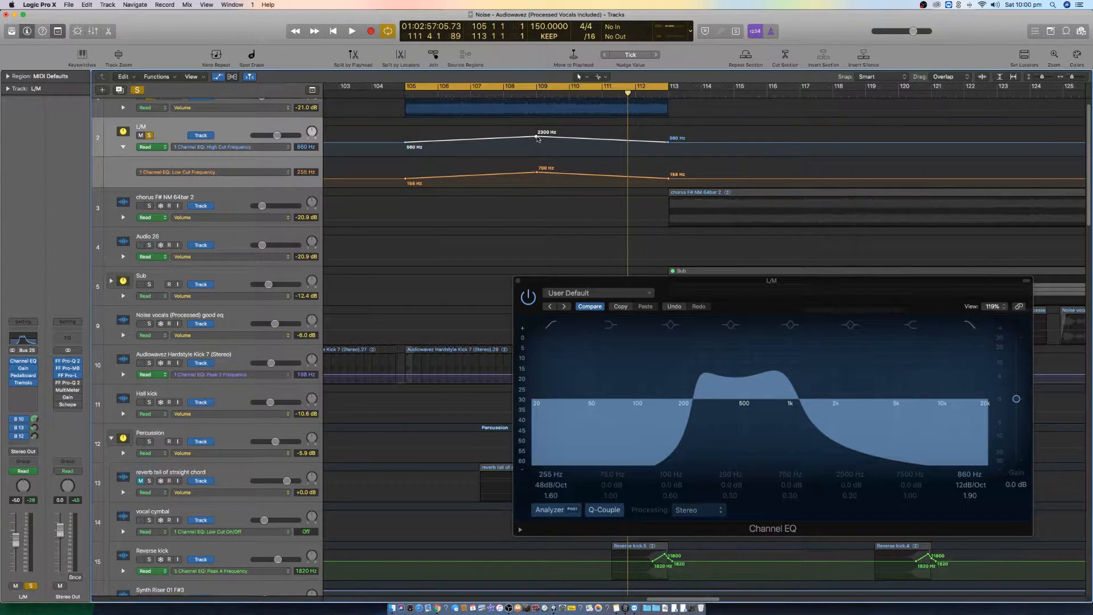
left_click_drag(537, 137, 471, 137)
left_click_drag(538, 174, 471, 173)
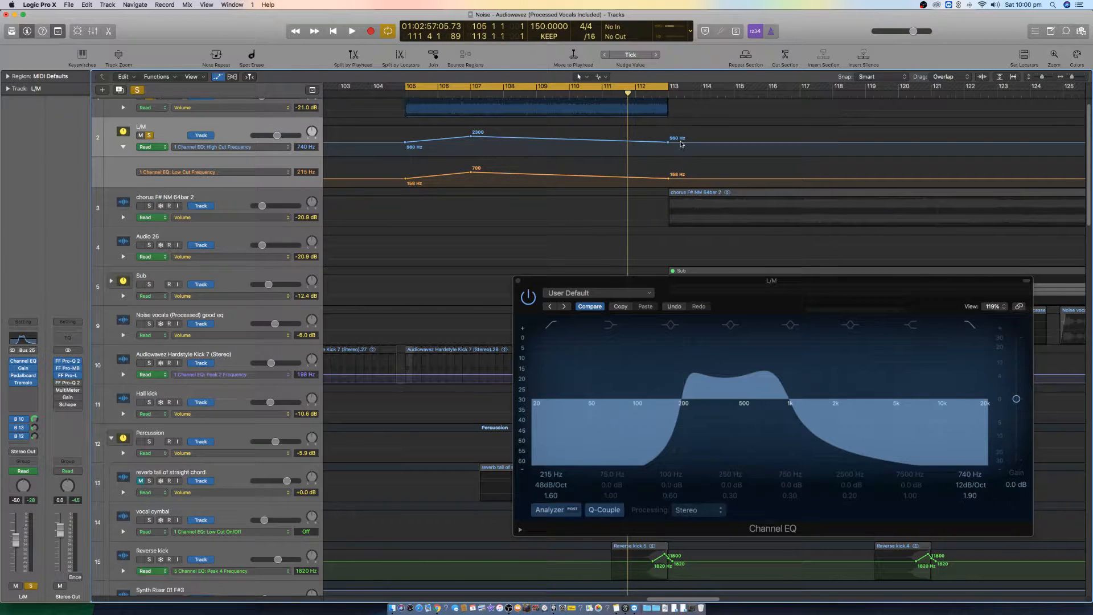
- Move the final High Cut and Low Cut automation points to bar 109, and copy the High Cut sweep to bars 109–113
left_click_drag(668, 142, 536, 142)
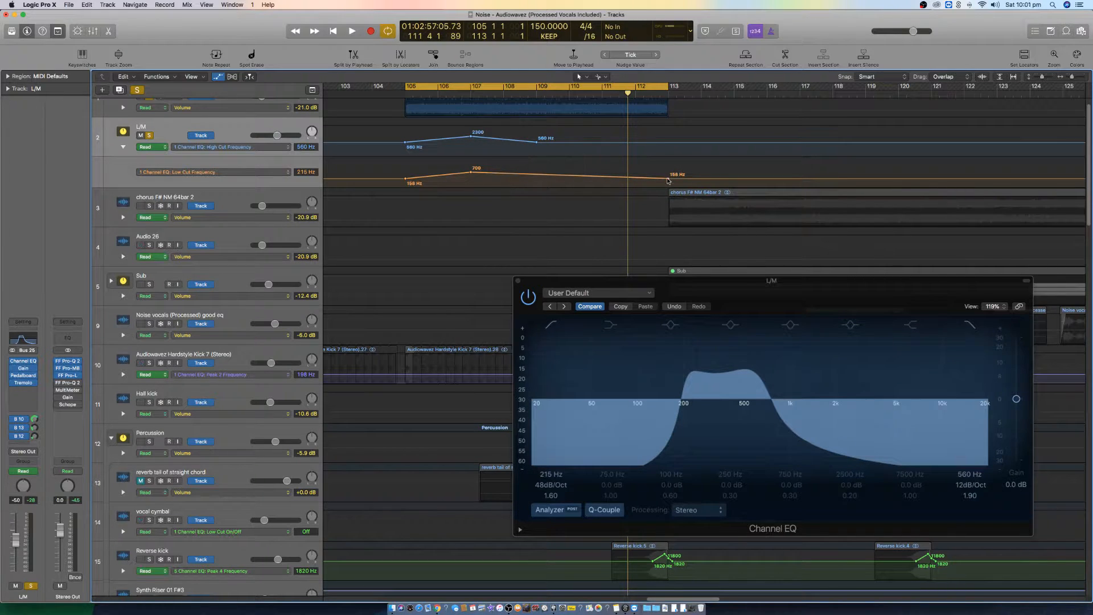
left_click_drag(668, 178, 536, 178)
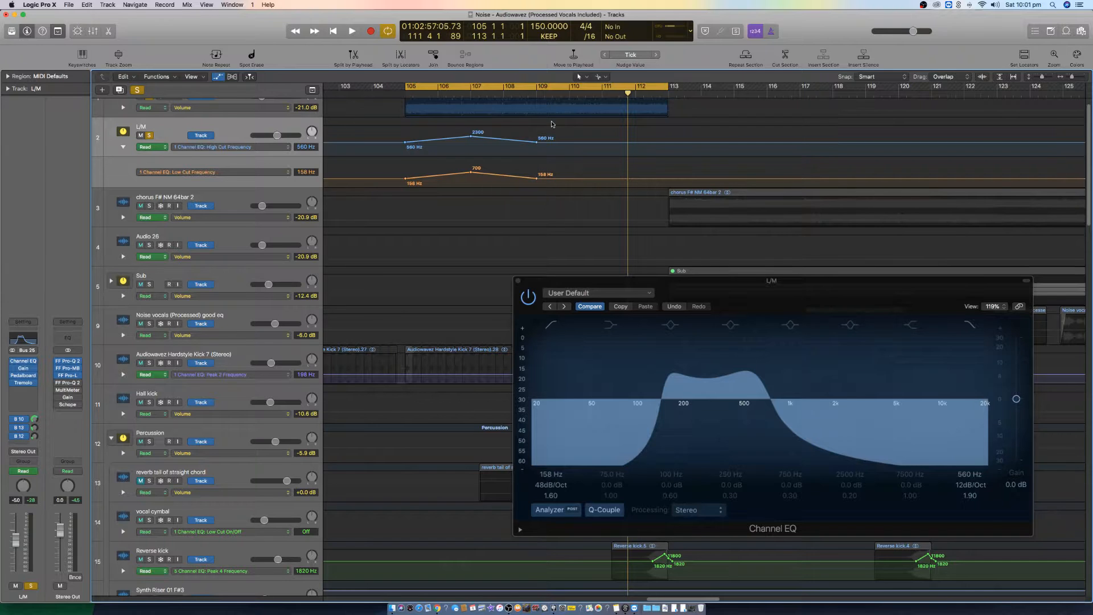
left_click(404, 144)
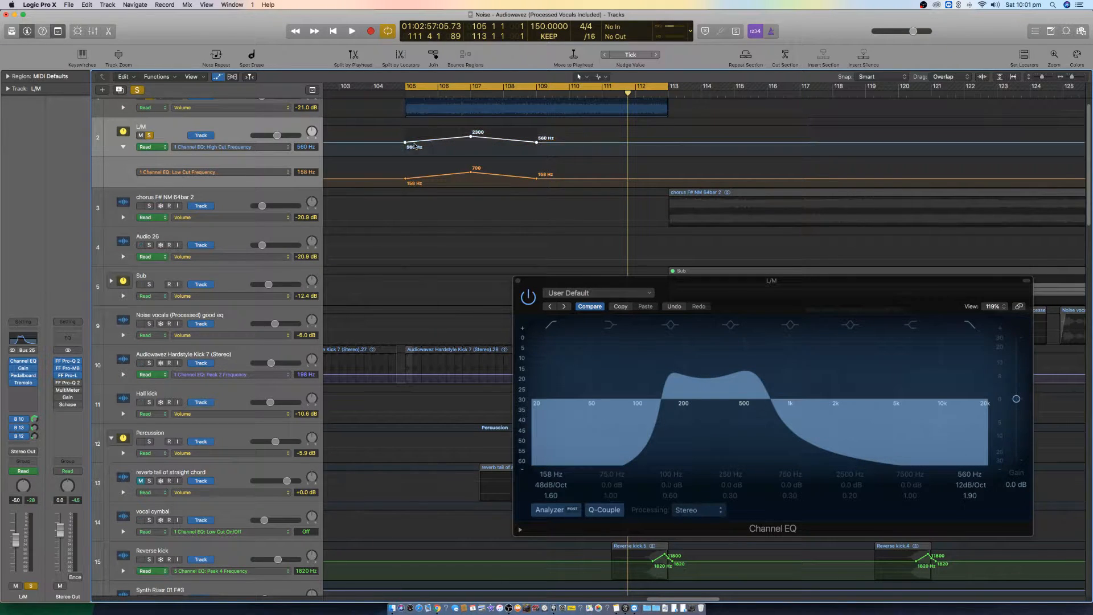
left_click_drag(465, 137, 599, 131)
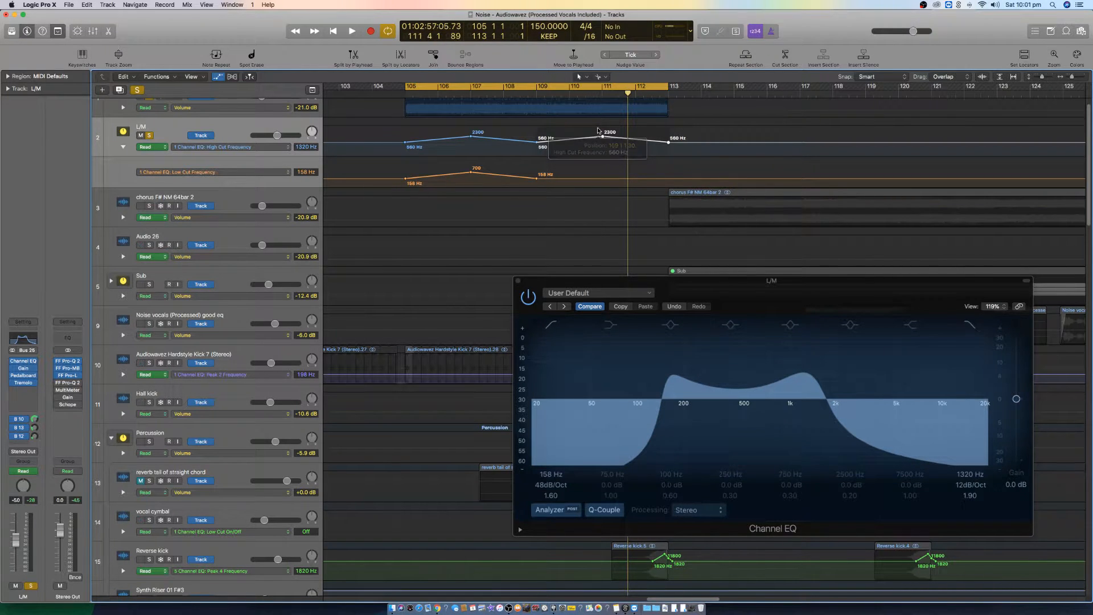
- Copy the L/M Low Cut sweep to bars 109–113, with its 700 Hz peak at bar 111
left_click(534, 178)
left_click(420, 182, "alt")
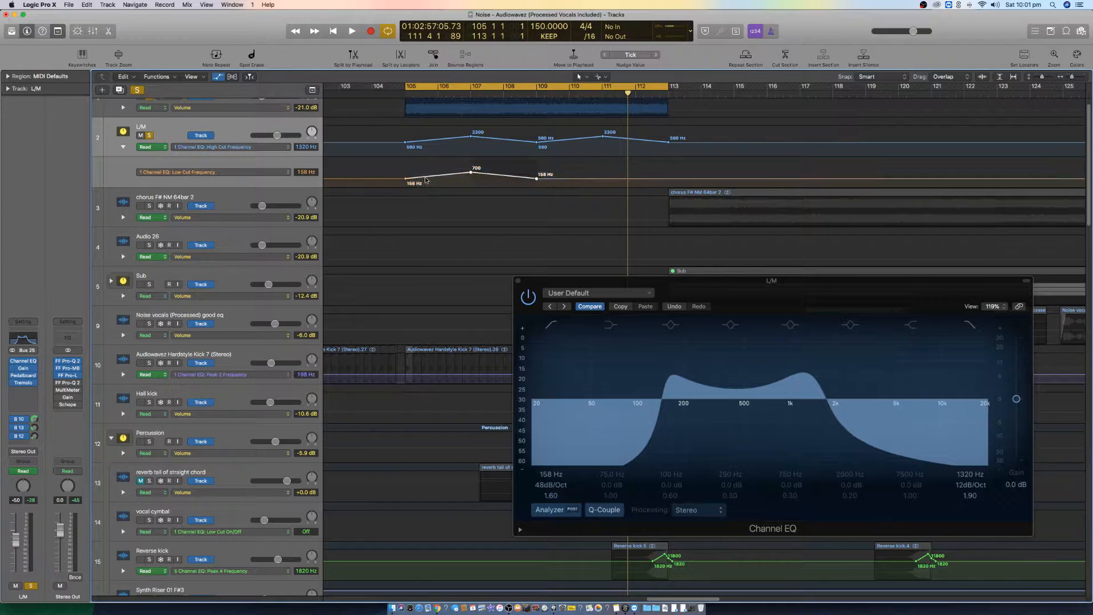
mouse_move(459, 174)
left_mouse_down()
mouse_move(614, 168)
mouse_move(477, 169)
left_mouse_up()
key("super+z")
left_click_drag(434, 177, 566, 175)
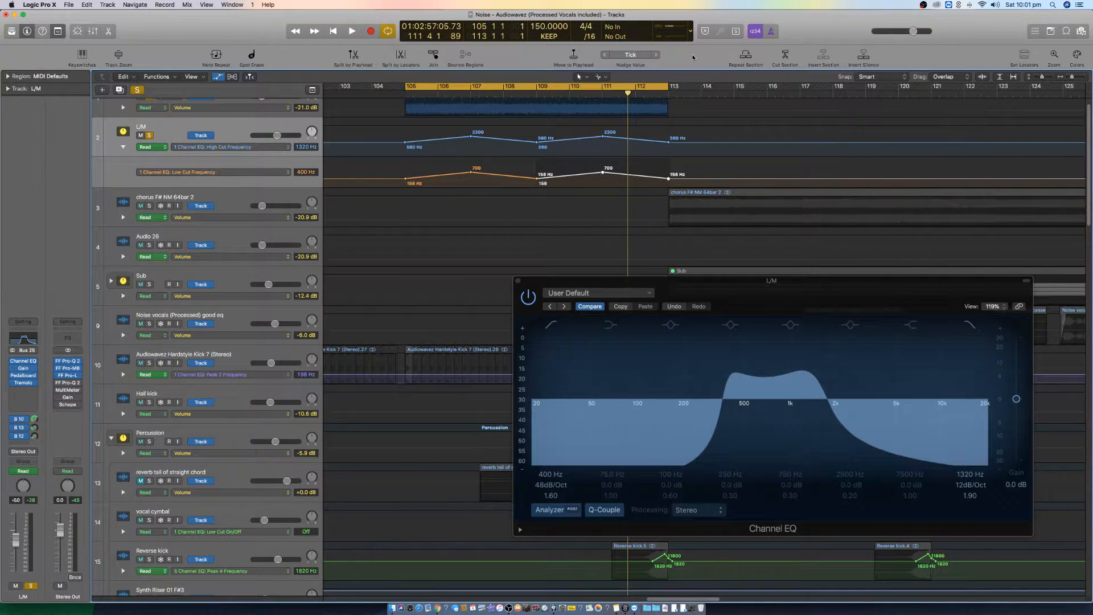
- Play the looped lead-in and lower the L/M channel's Bus 12 reverb send
key("space")
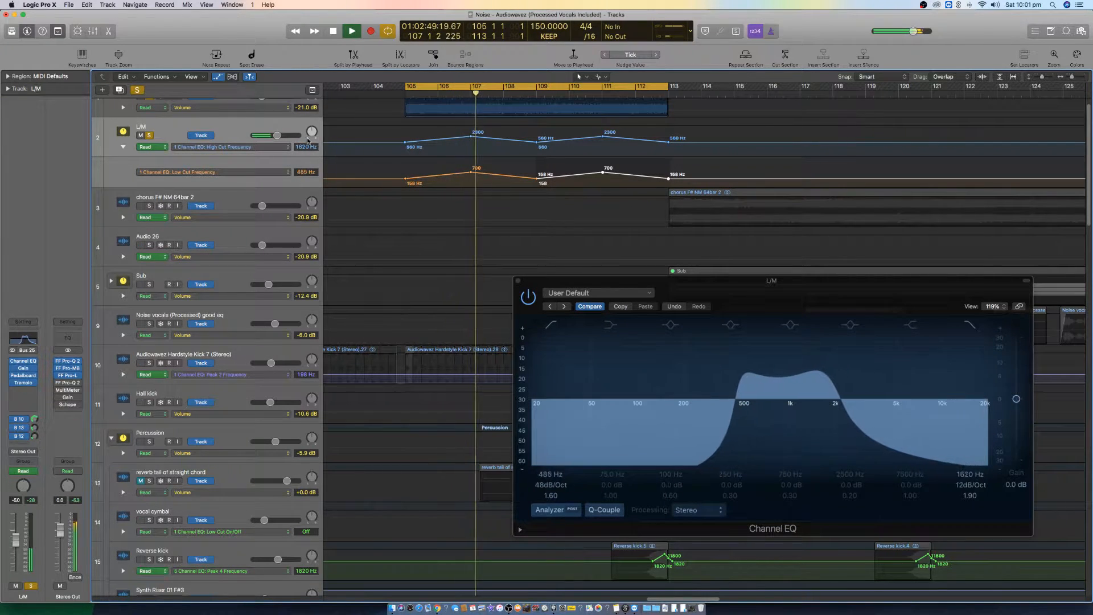
scroll(317, 138, "up", 1)
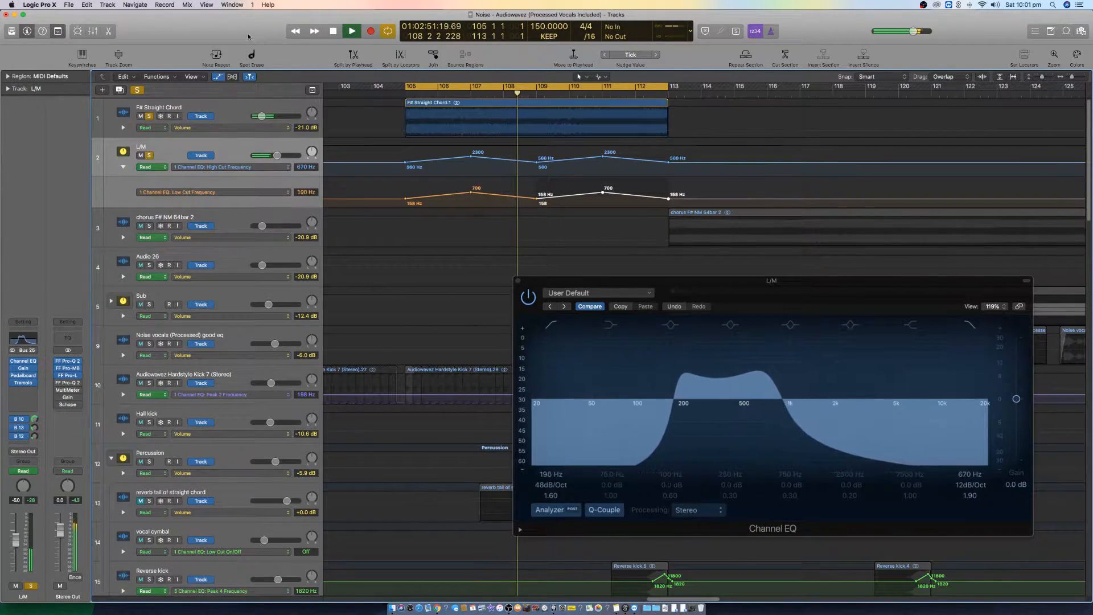
left_click(34, 438)
left_click_drag(34, 437, 38, 448)
key("space")
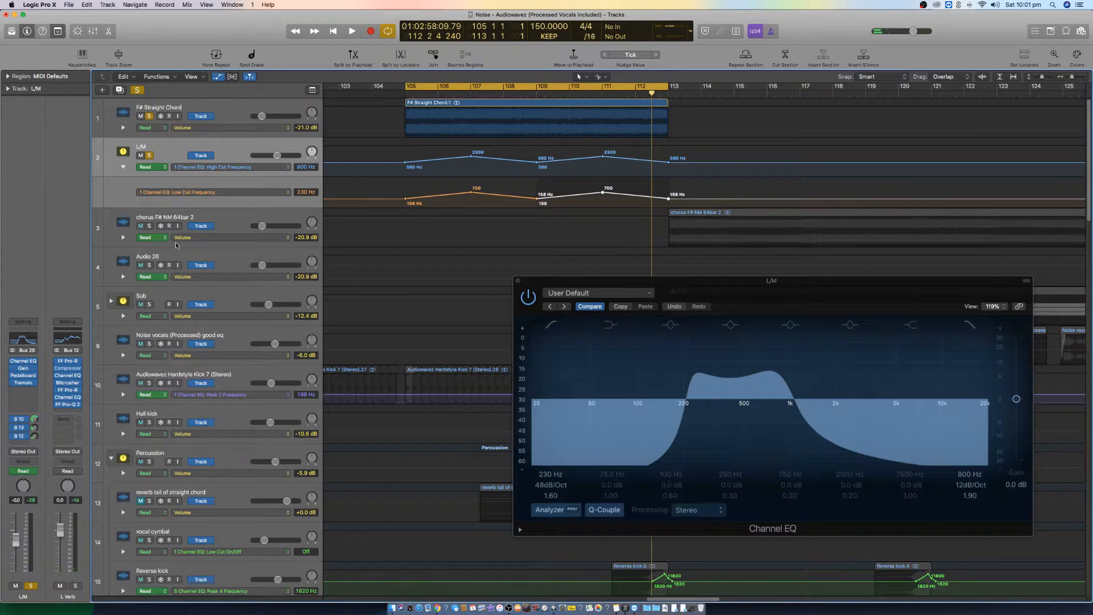
- Insert a stereo Channel EQ on the F# Straight Chord track, close the L/M EQ, and move the new window clear of the automation
left_click(216, 107)
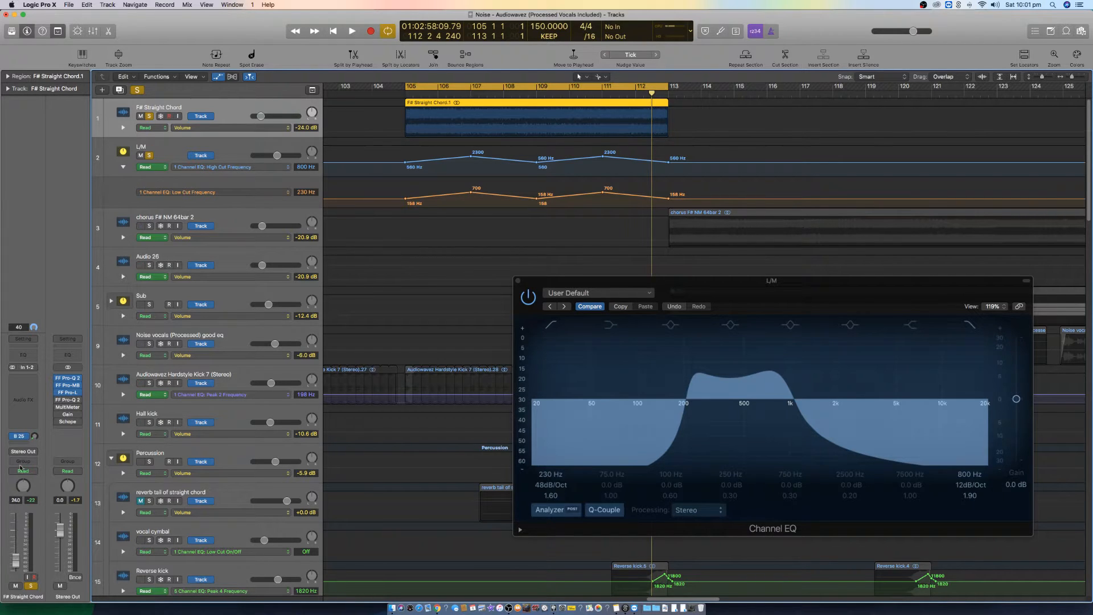
left_click(19, 435)
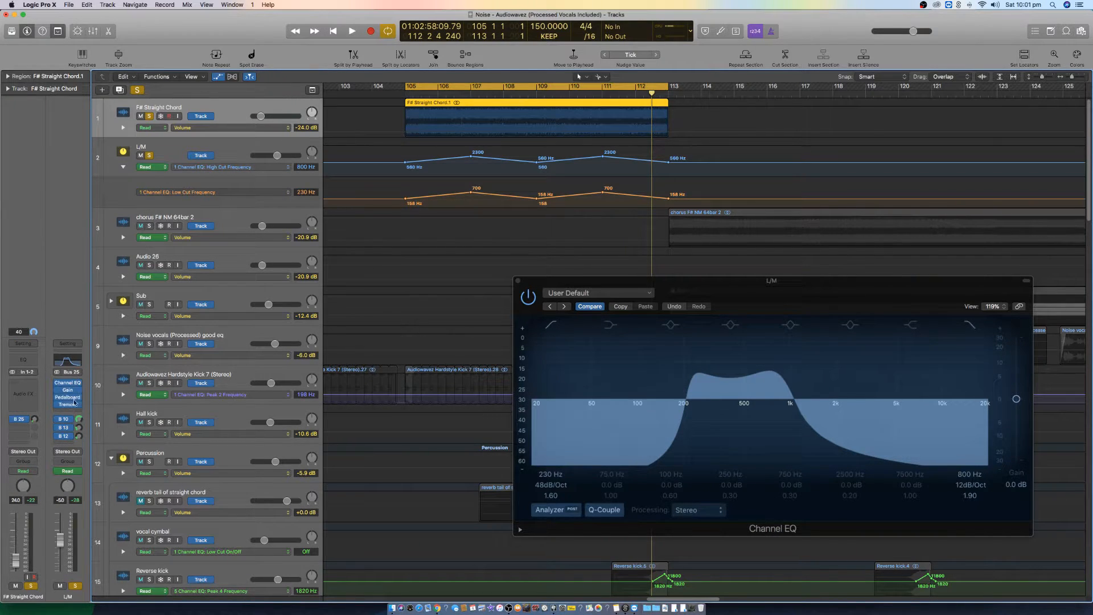
left_click(37, 385)
mouse_move(47, 433)
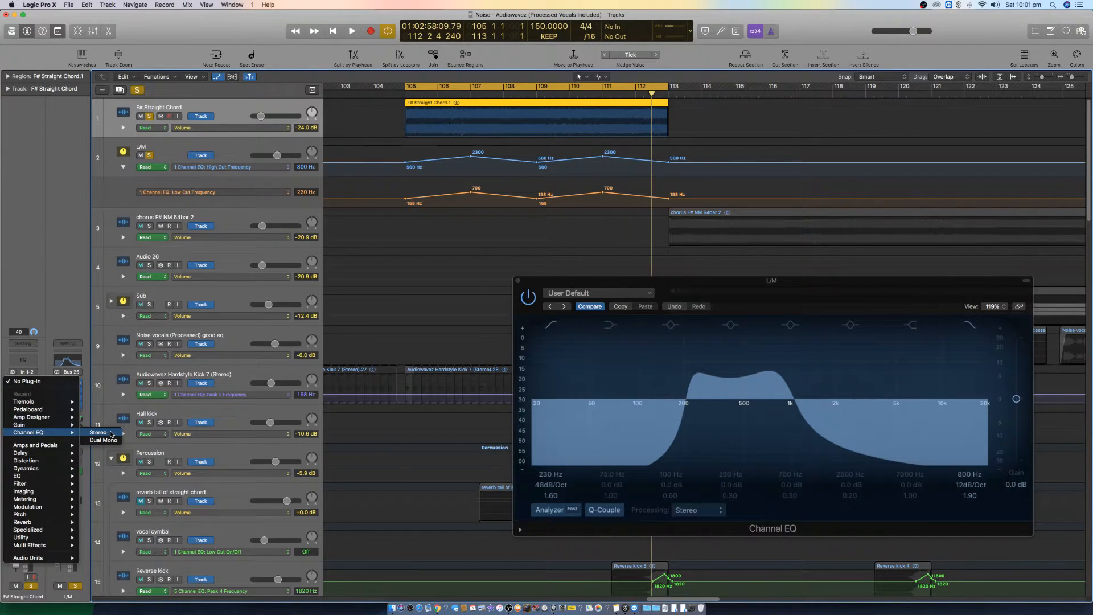
left_click(110, 433)
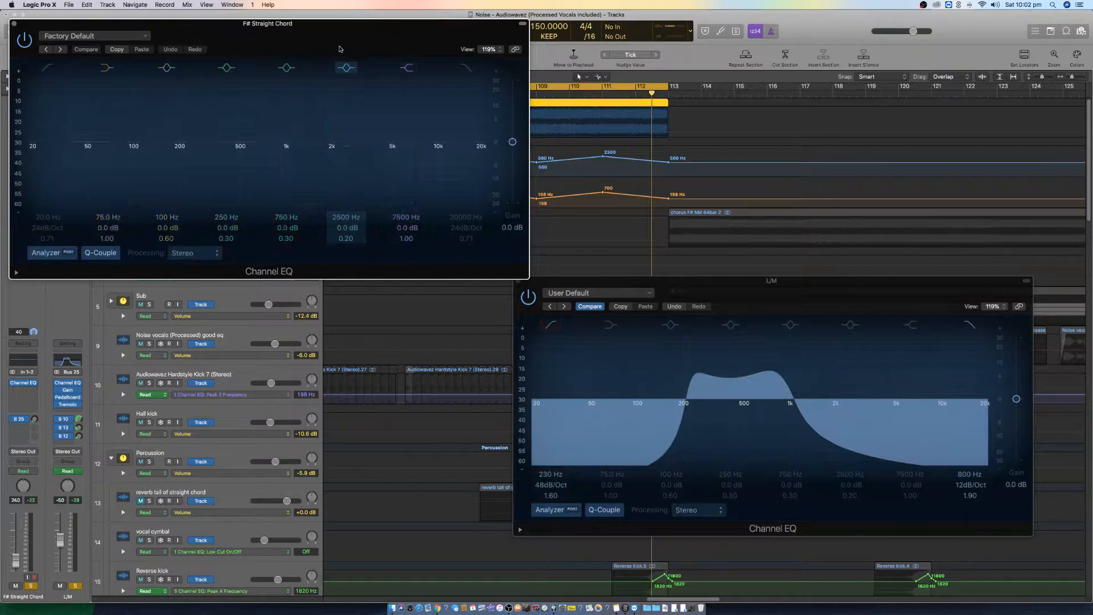
left_click_drag(302, 28, 805, 96)
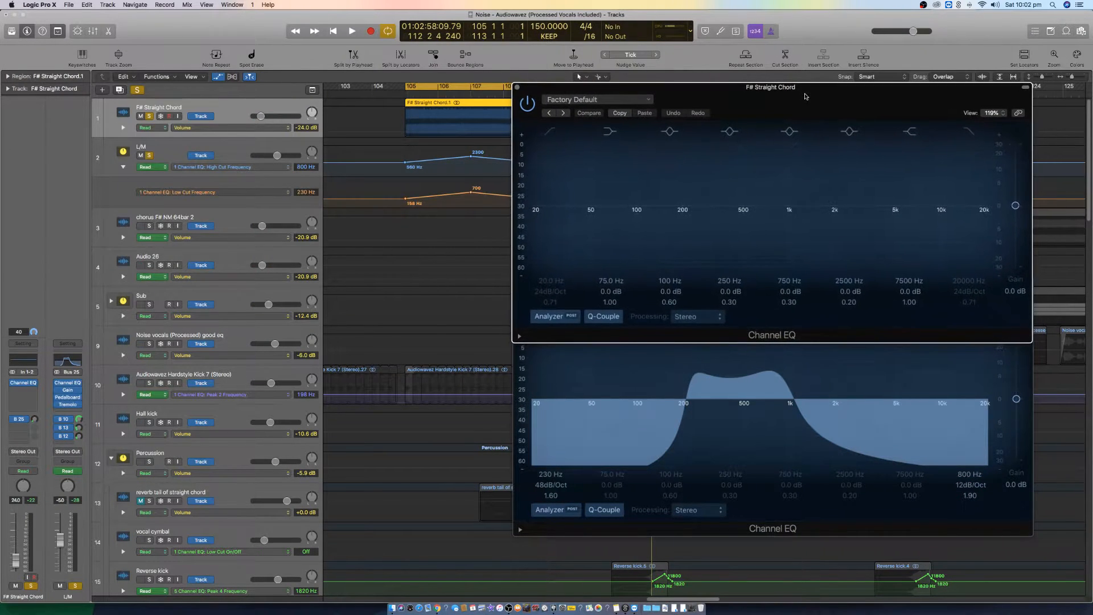
left_click(598, 530)
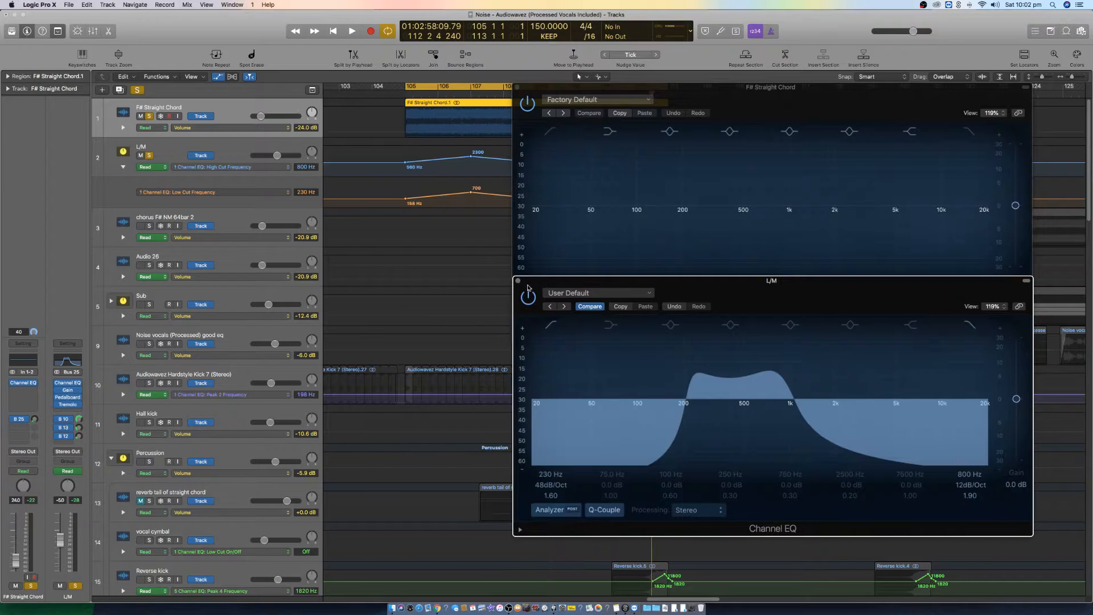
left_click(519, 284)
left_click_drag(802, 94, 616, 326)
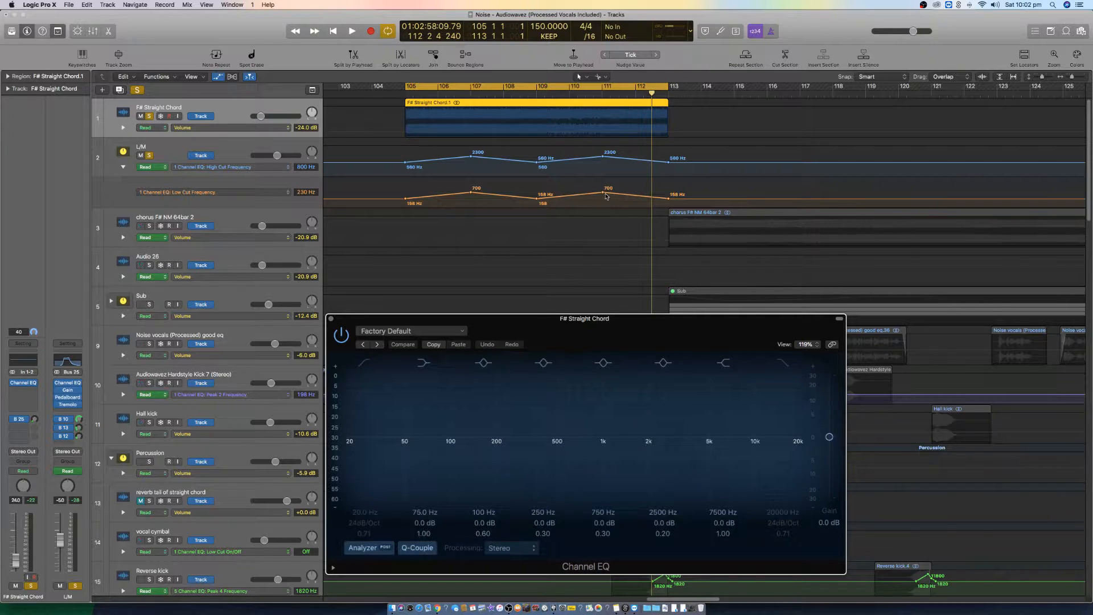
- Compress the second sweep in both L/M lanes to bars 109–111, repeat it over bars 111–113, and play the section
left_click_drag(604, 193, 570, 193)
left_click_drag(669, 199, 603, 199)
left_click_drag(602, 158, 576, 157)
left_click_drag(669, 162, 616, 197)
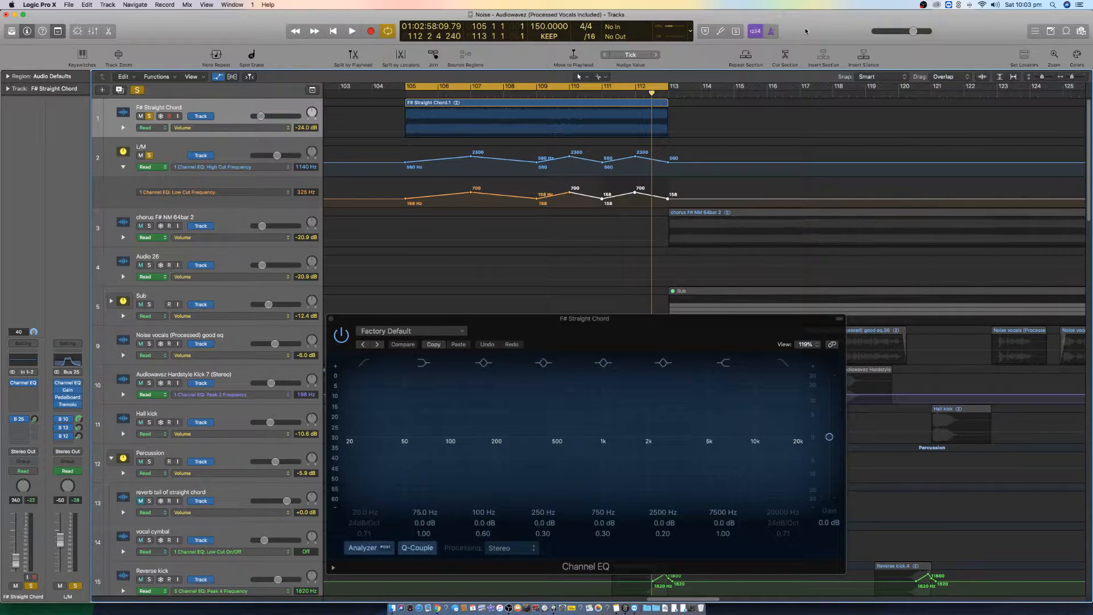
key("space")
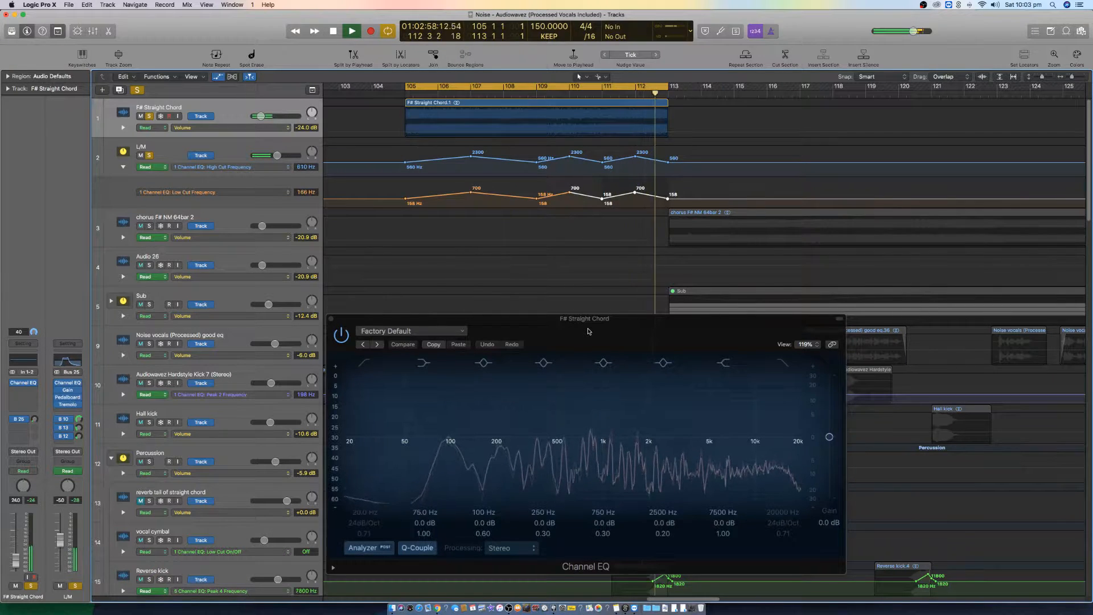
key("space")
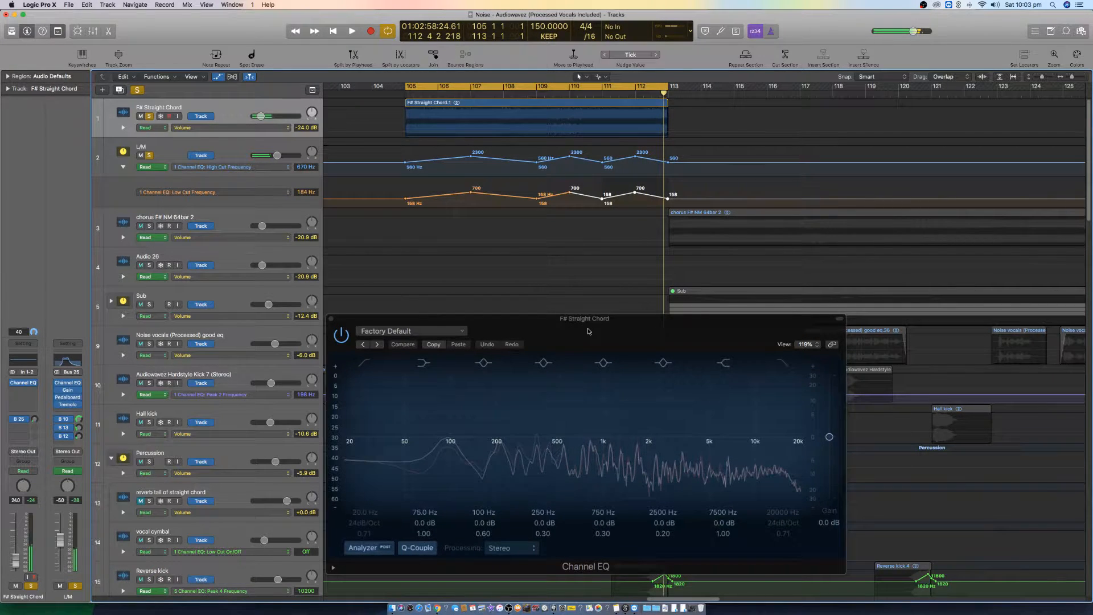
- Try a 20.5 Hz low cut in the F# Straight Chord EQ during playback, then switch it off and close the EQ
left_click(234, 107)
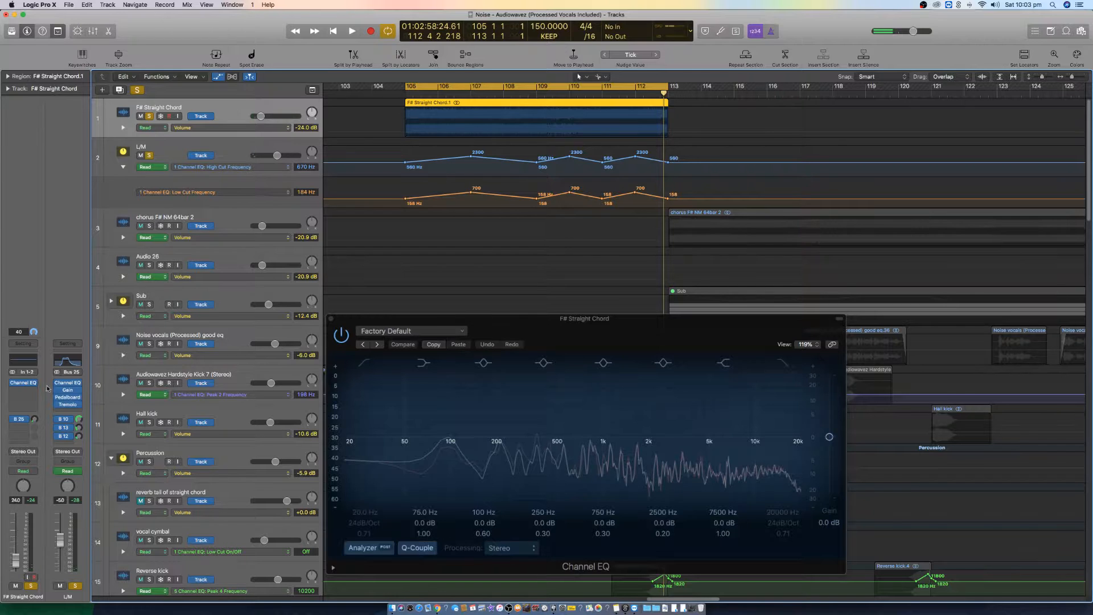
left_click(25, 382)
left_click(26, 382)
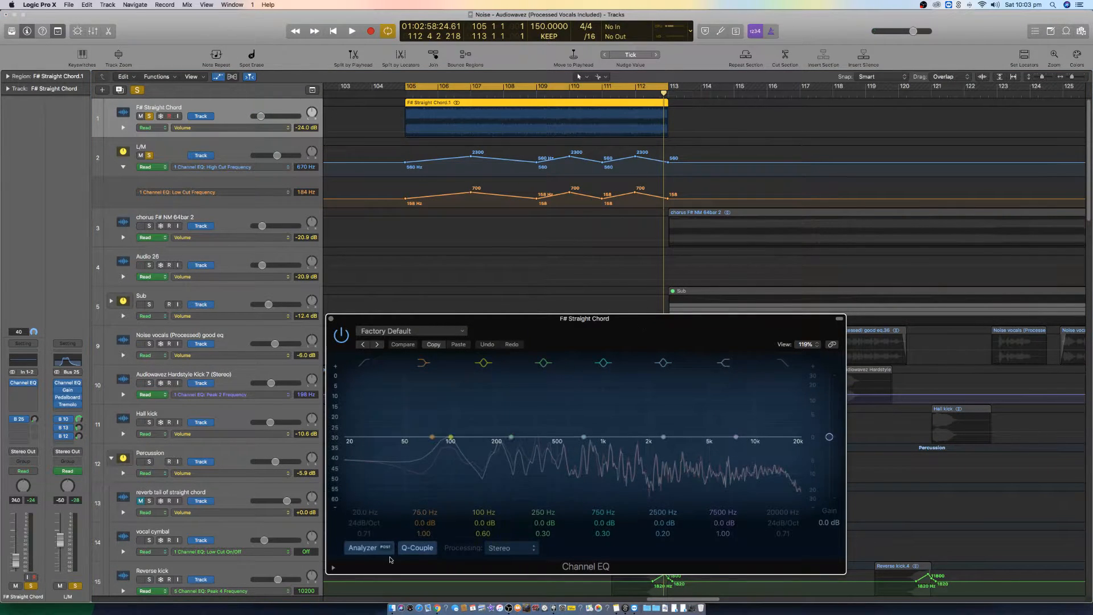
left_click(358, 512)
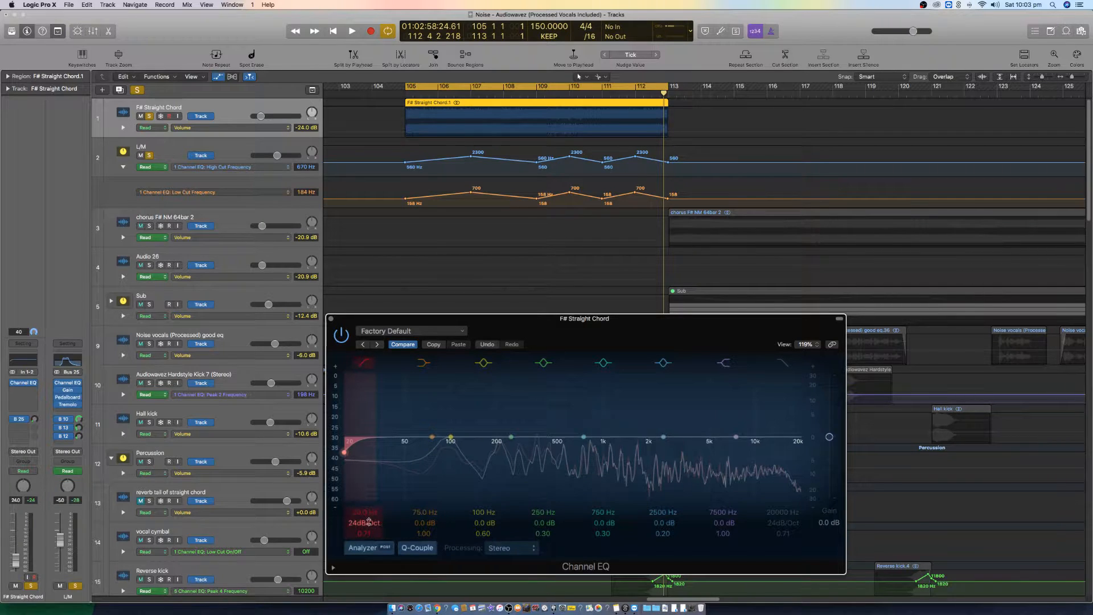
mouse_move(364, 512)
left_mouse_down()
mouse_move(361, 472)
mouse_move(361, 527)
left_mouse_up()
key("space")
key("space")
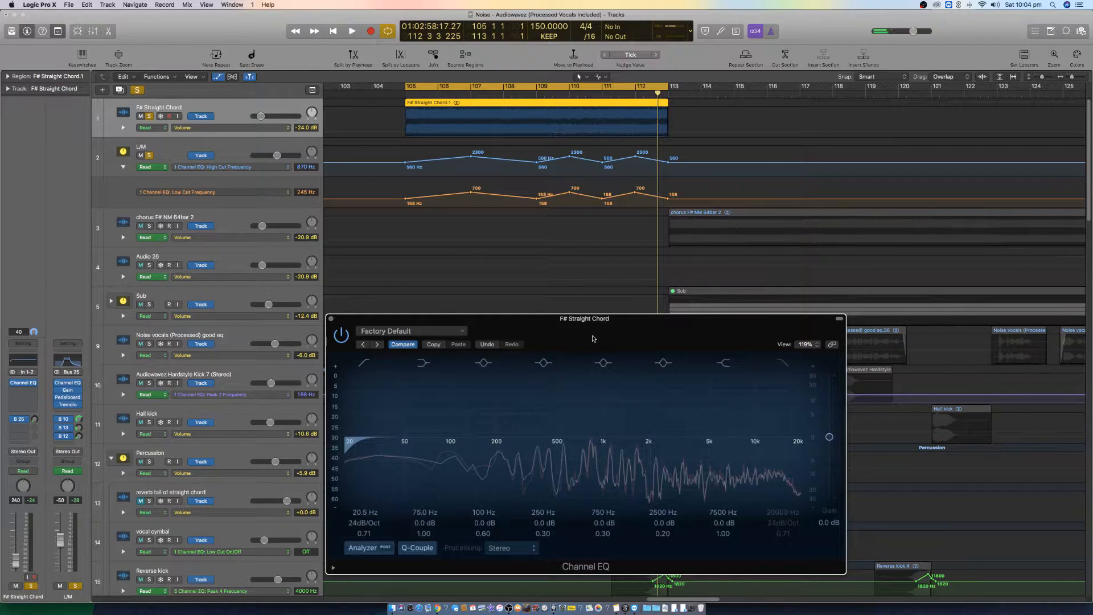
left_click(364, 362)
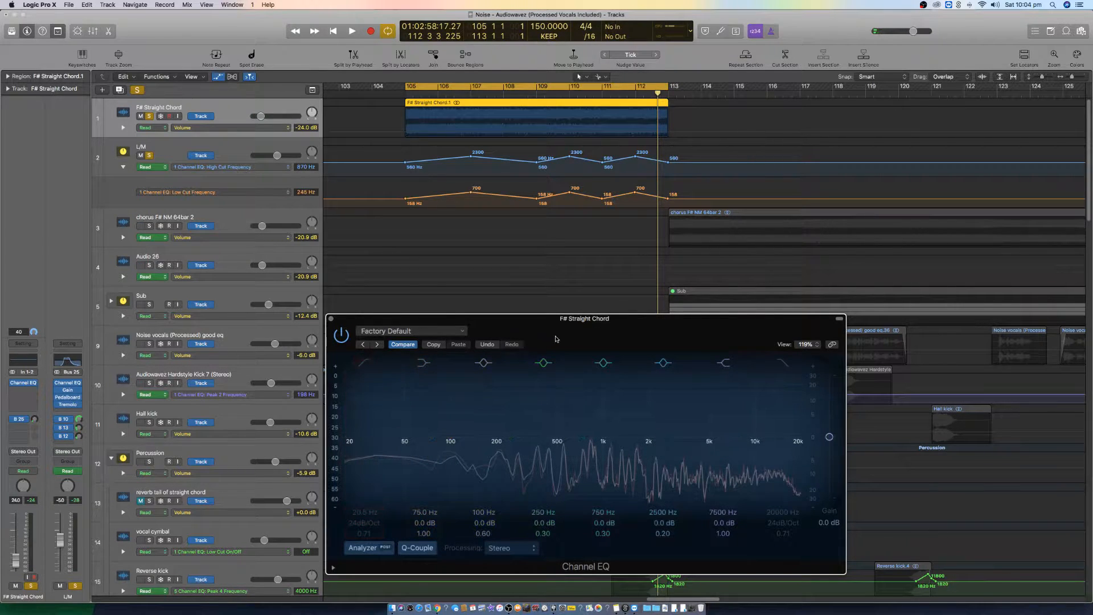
left_click(332, 320)
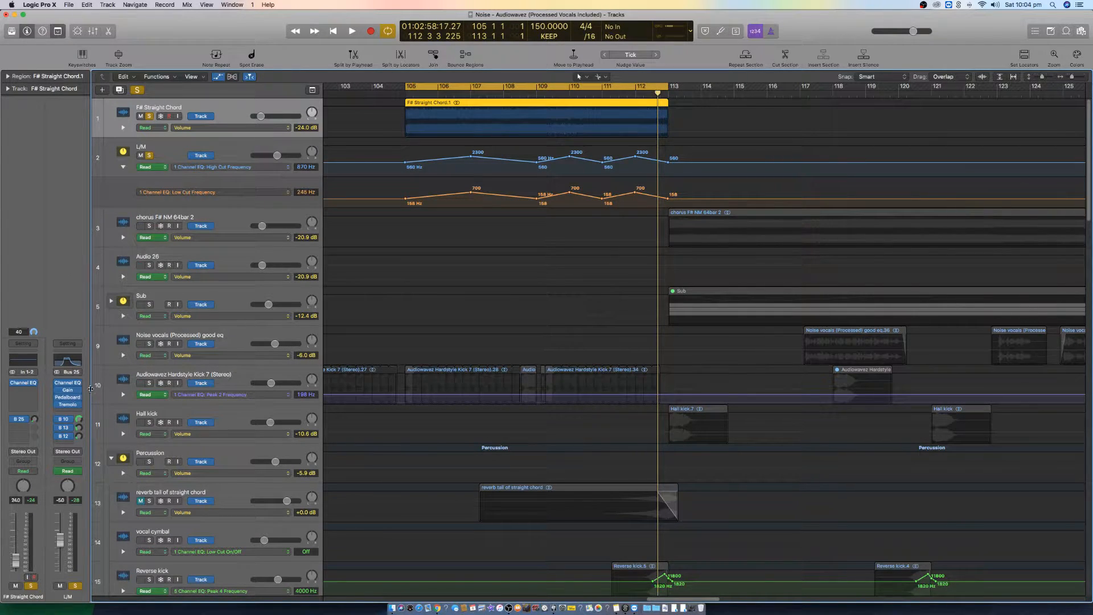
- Check the L/M channel's EQ curve, close it, and add a Bus 26 send to the F# Straight Chord track
left_click(70, 383)
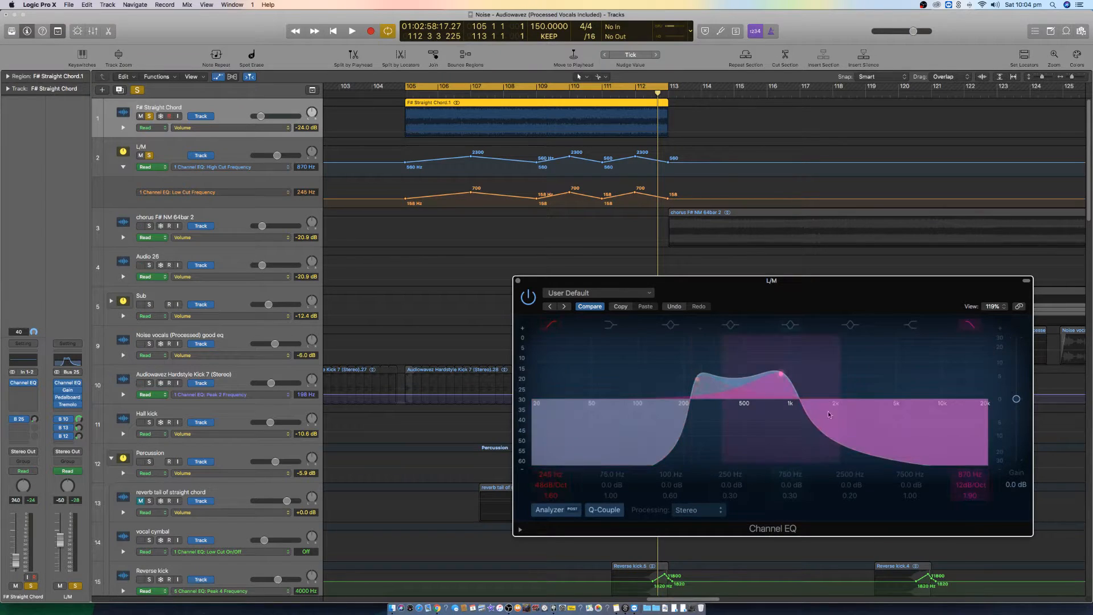
left_click(518, 281)
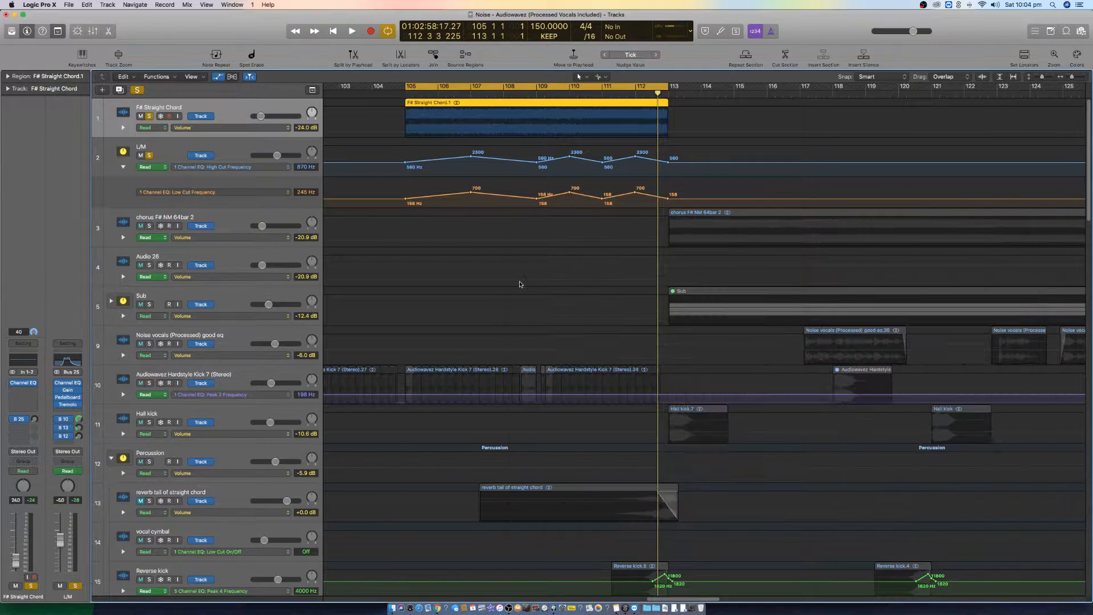
left_click(22, 420)
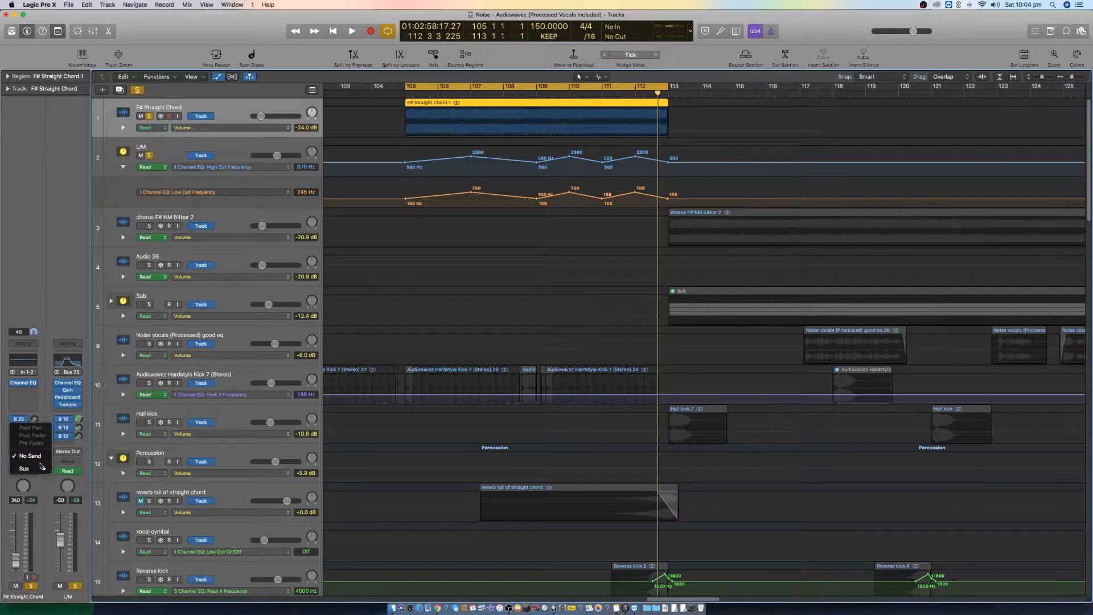
mouse_move(41, 465)
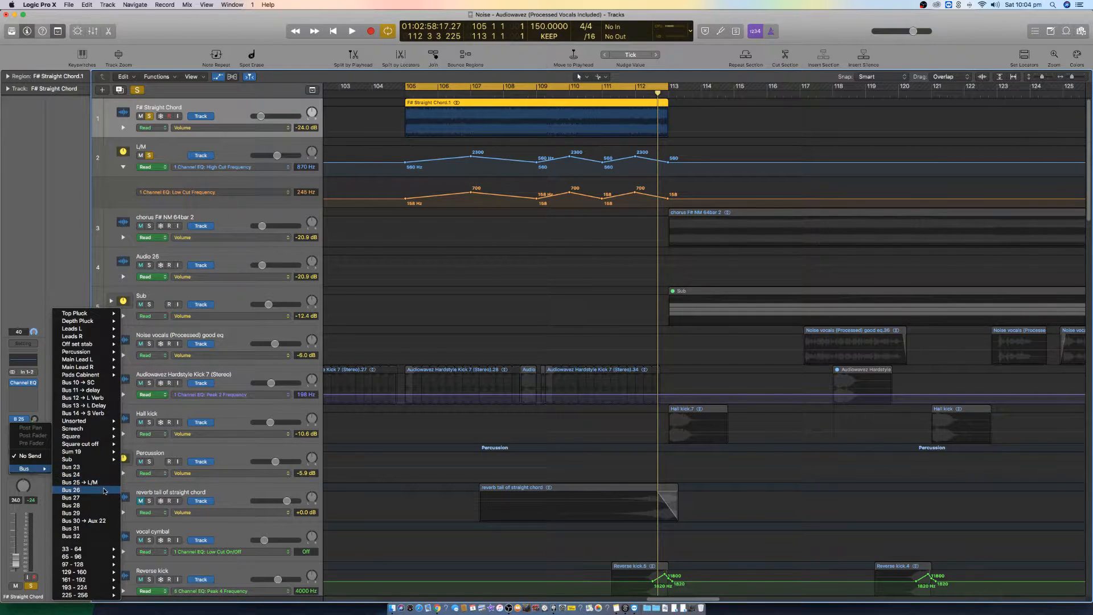
left_click(80, 490)
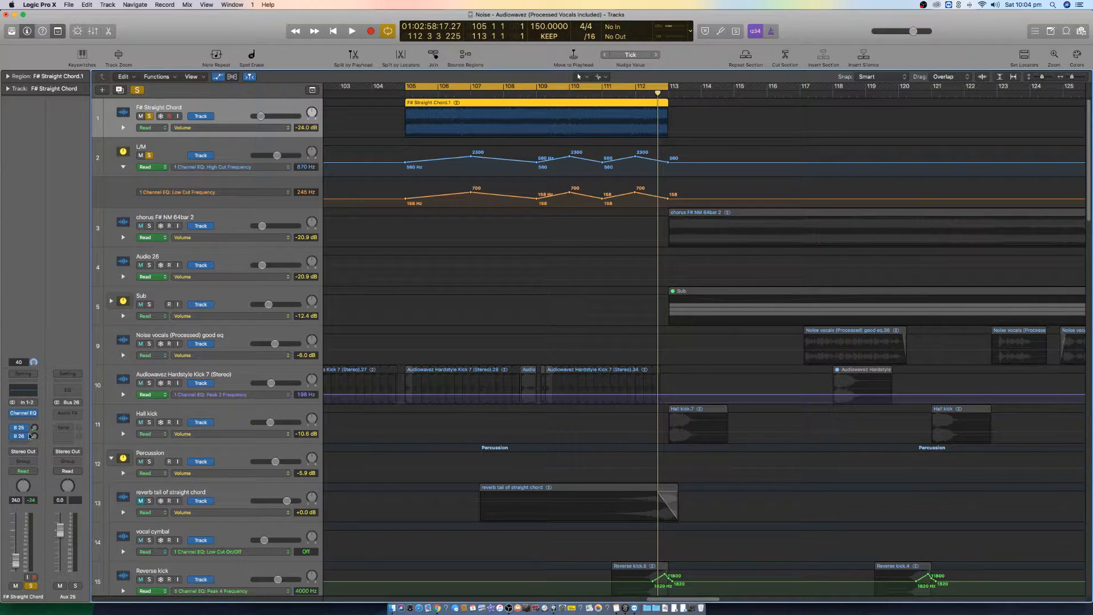
- Insert a Channel EQ on the new Bus 26 aux channel and move its window over the arrangement
left_click(76, 412)
left_click(76, 371)
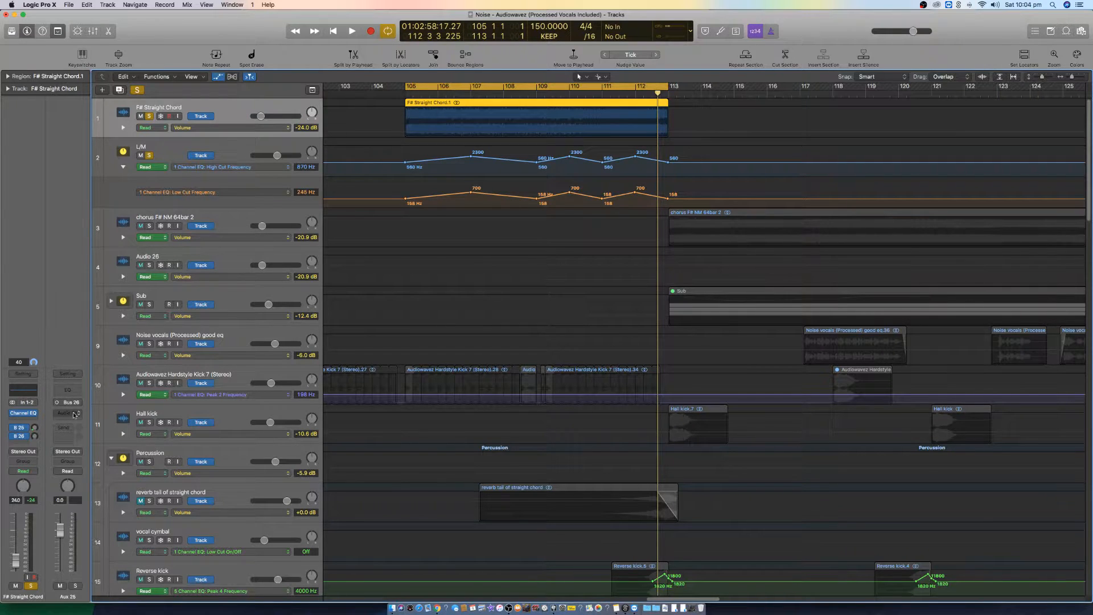
left_click(77, 413)
mouse_move(101, 432)
left_click(139, 433)
left_click_drag(268, 28, 669, 199)
- Shape the Bus 26 EQ with a 172 Hz high cut, a +8.0 dB low shelf at 140 Hz (Q 1.60), and a 30 Hz low cut
mouse_move(885, 317)
left_mouse_down()
mouse_move(570, 332)
mouse_move(538, 288)
mouse_move(567, 287)
mouse_move(563, 279)
left_mouse_up()
left_click_drag(513, 413, 509, 417)
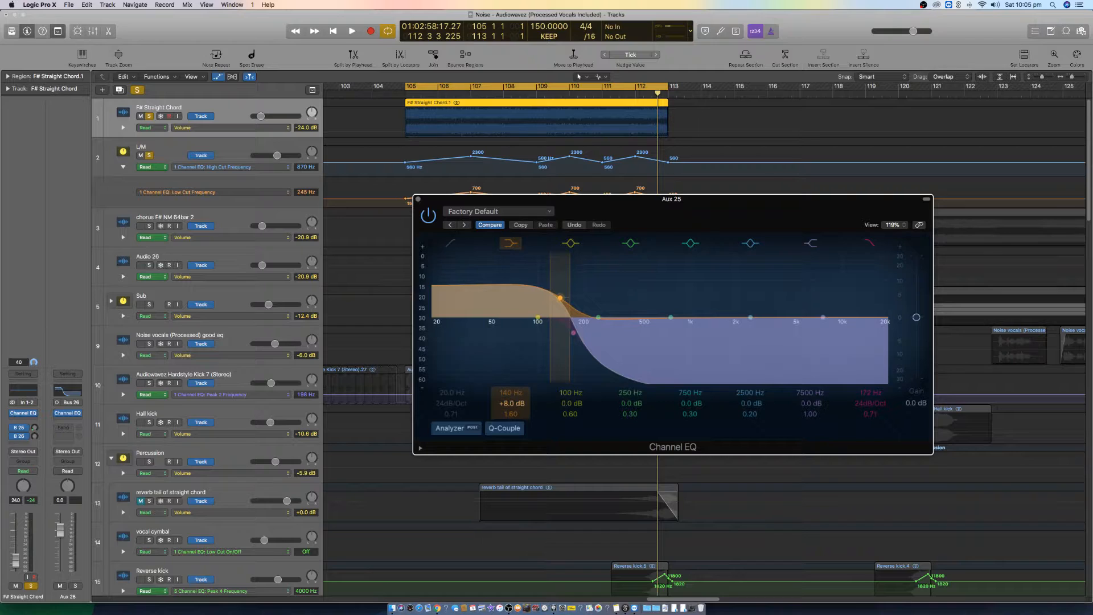
left_click(451, 243)
left_click_drag(452, 393, 451, 387)
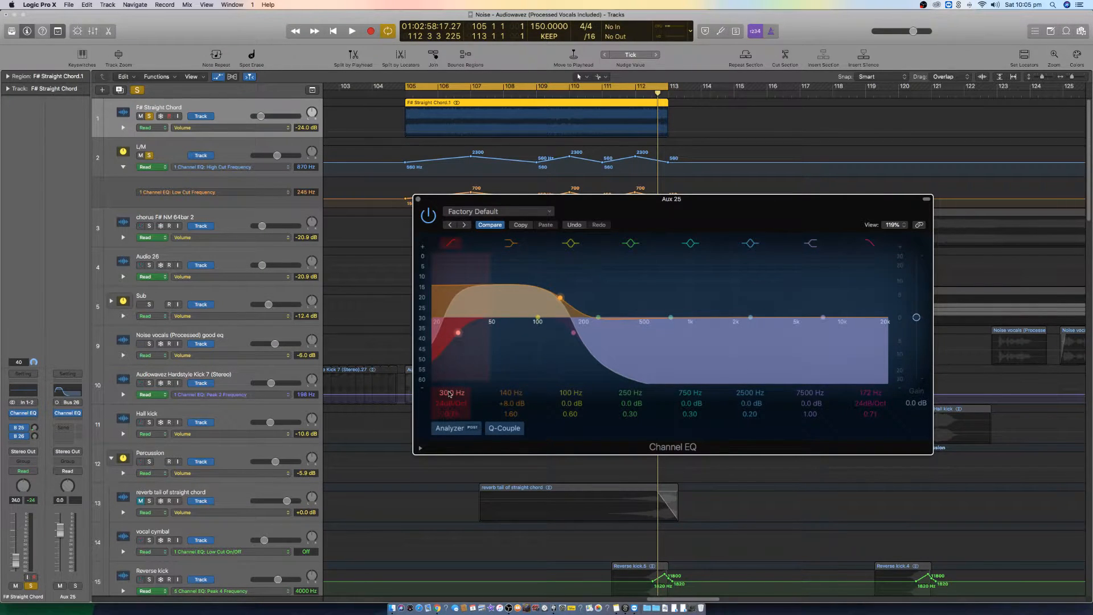
- Add a Phase Distortion effect to the Bus 26 aux channel
left_click(69, 414)
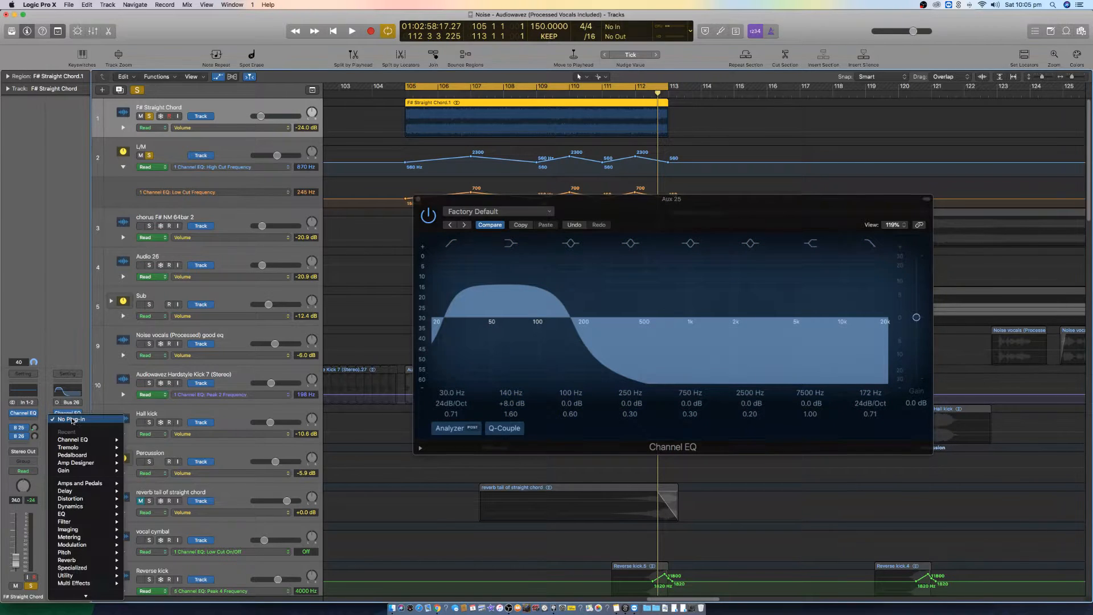
mouse_move(108, 502)
mouse_move(170, 537)
left_click(219, 536)
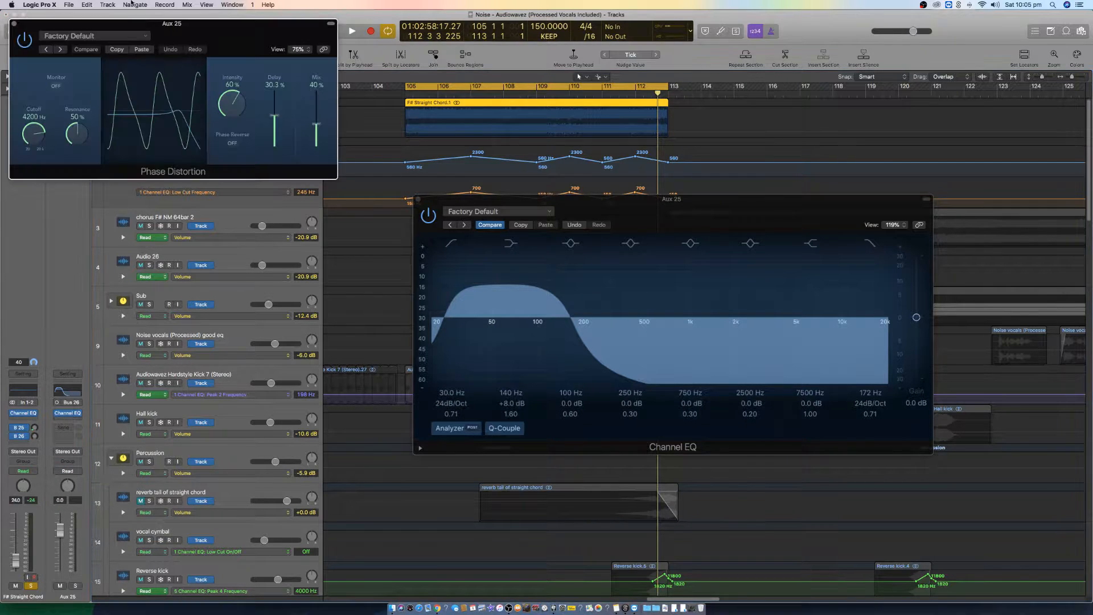
- Bypass the Phase Distortion on the Bus 26 aux channel and give that channel a Bus 11 delay send with its level raised
left_click_drag(206, 26, 808, 404)
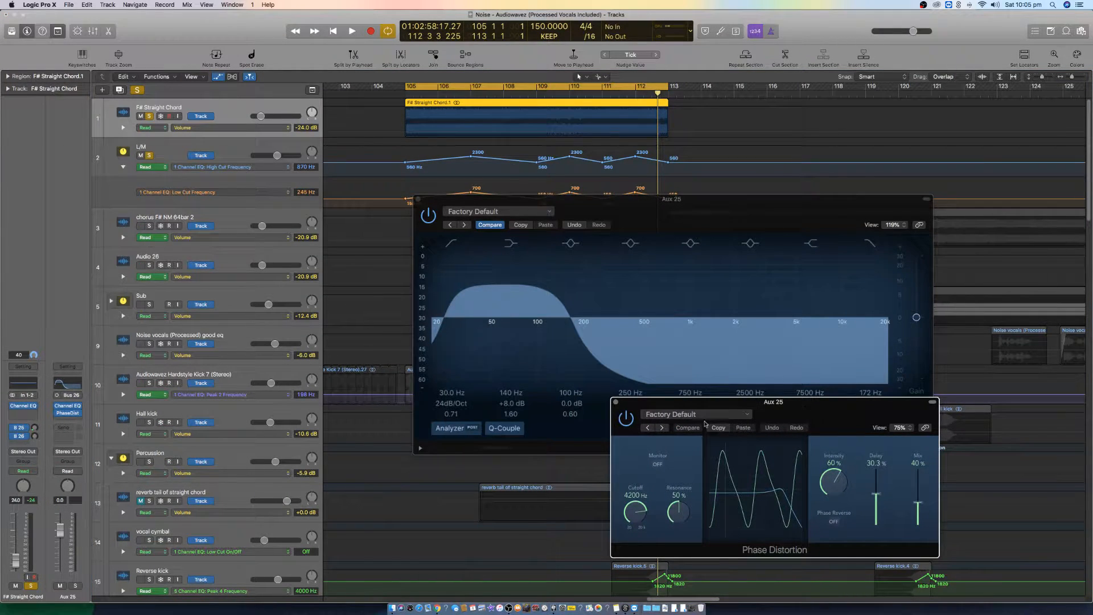
left_click(629, 420)
left_click(64, 428)
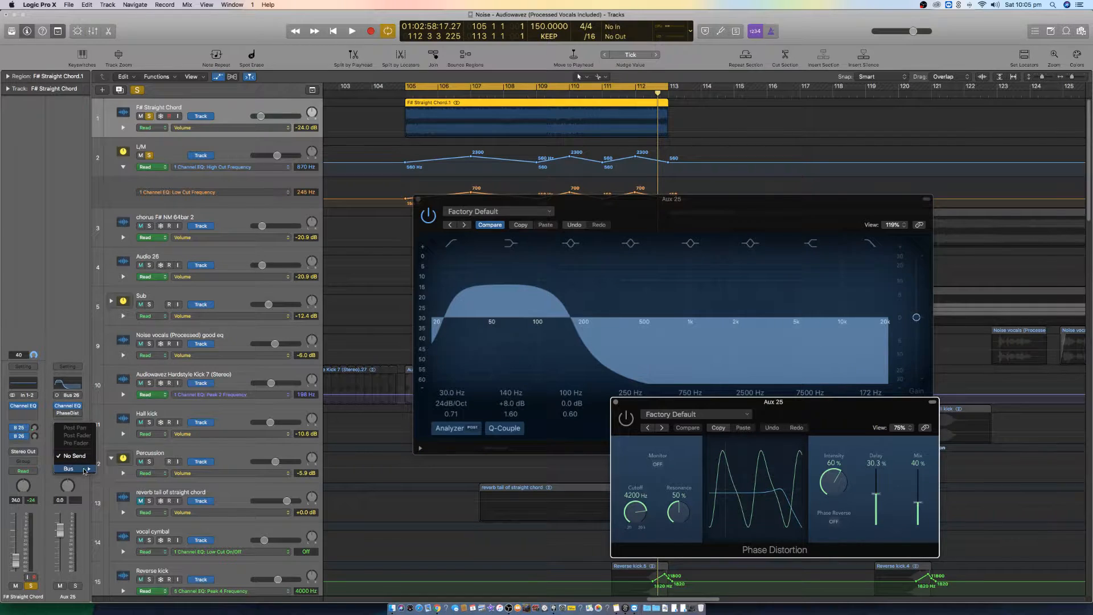
mouse_move(72, 468)
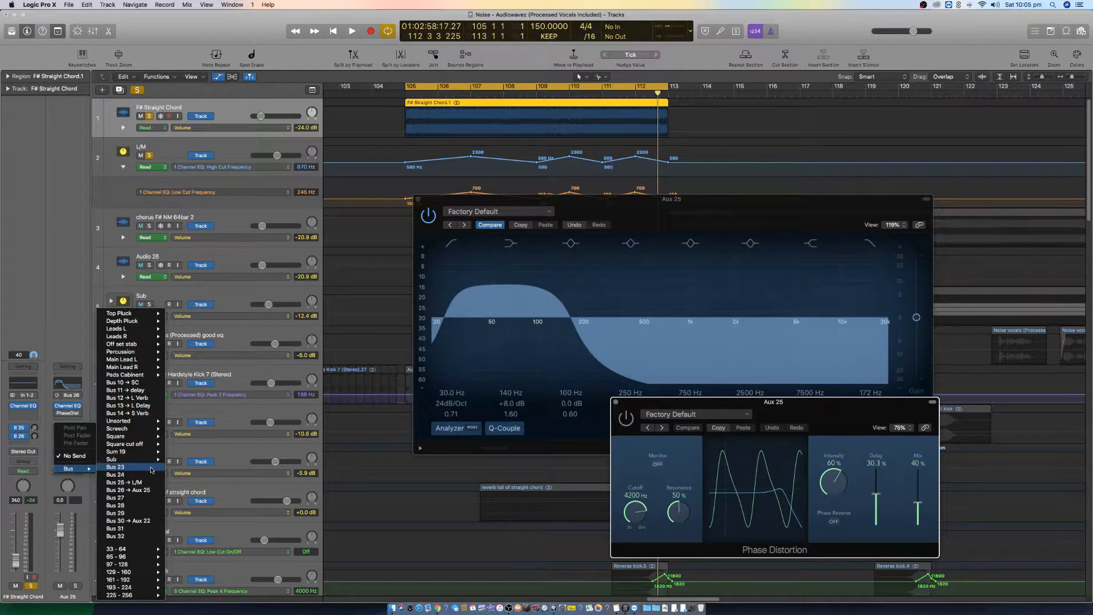
left_click(137, 390)
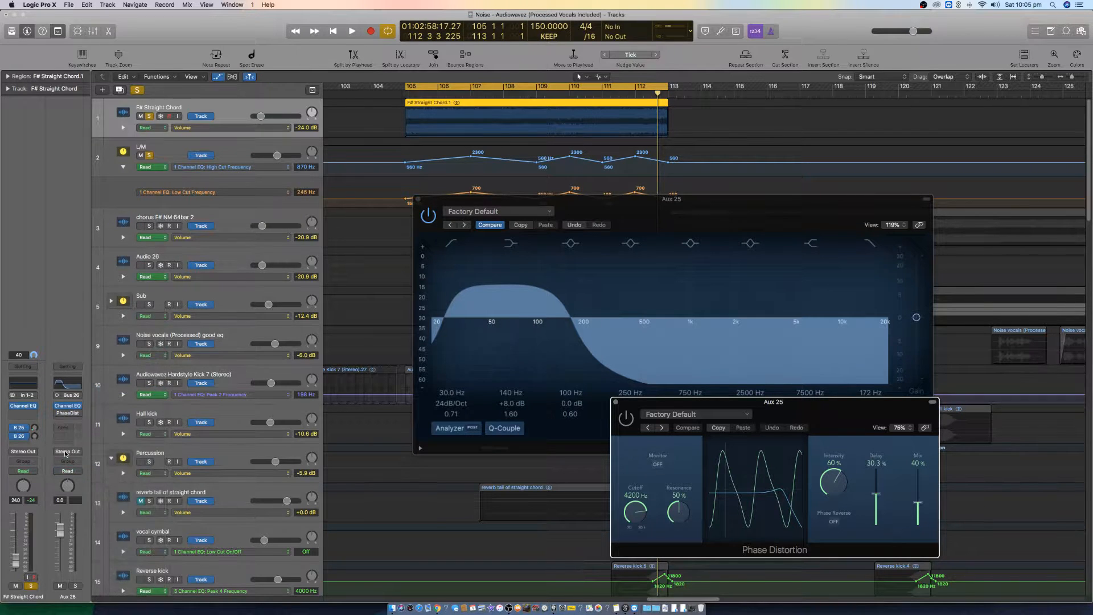
left_click(71, 431)
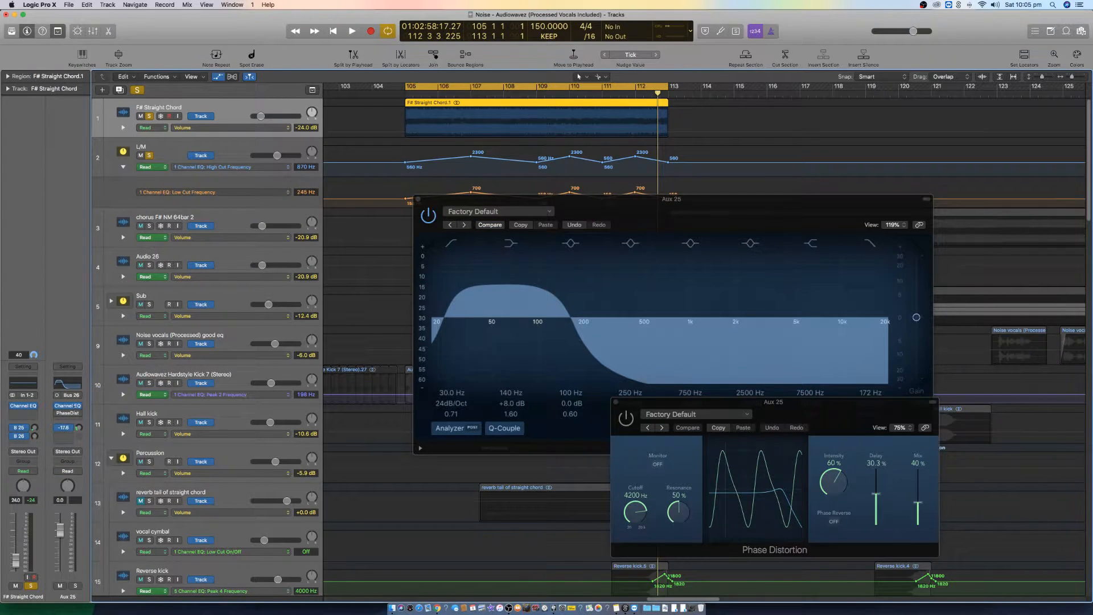
- Unsolo the L/M track and rename the Bus 26 aux channel "L Comb"
left_click(168, 148)
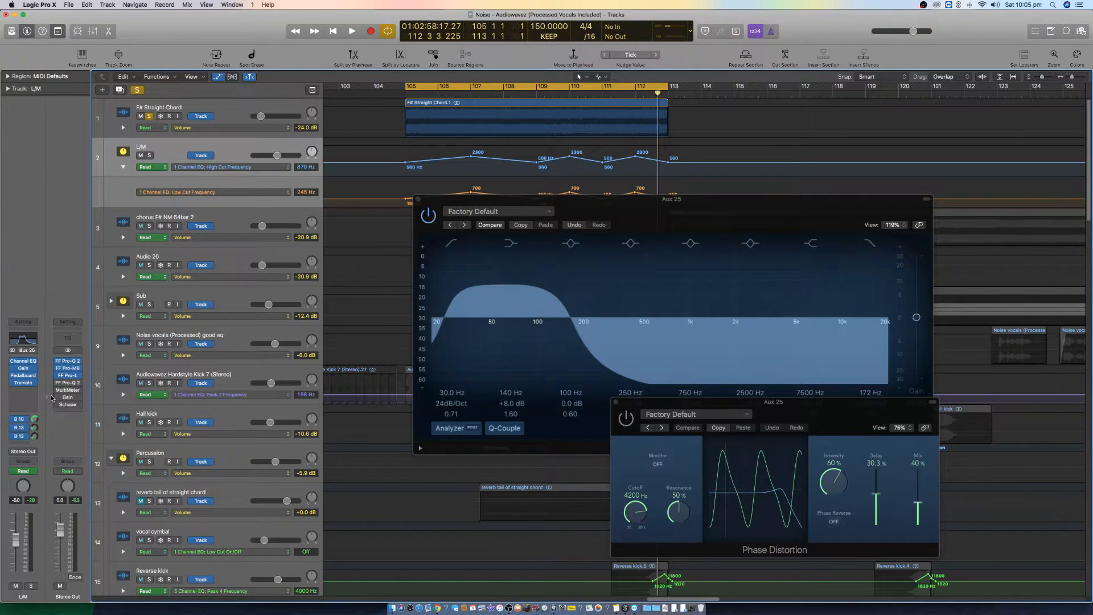
left_click(171, 118)
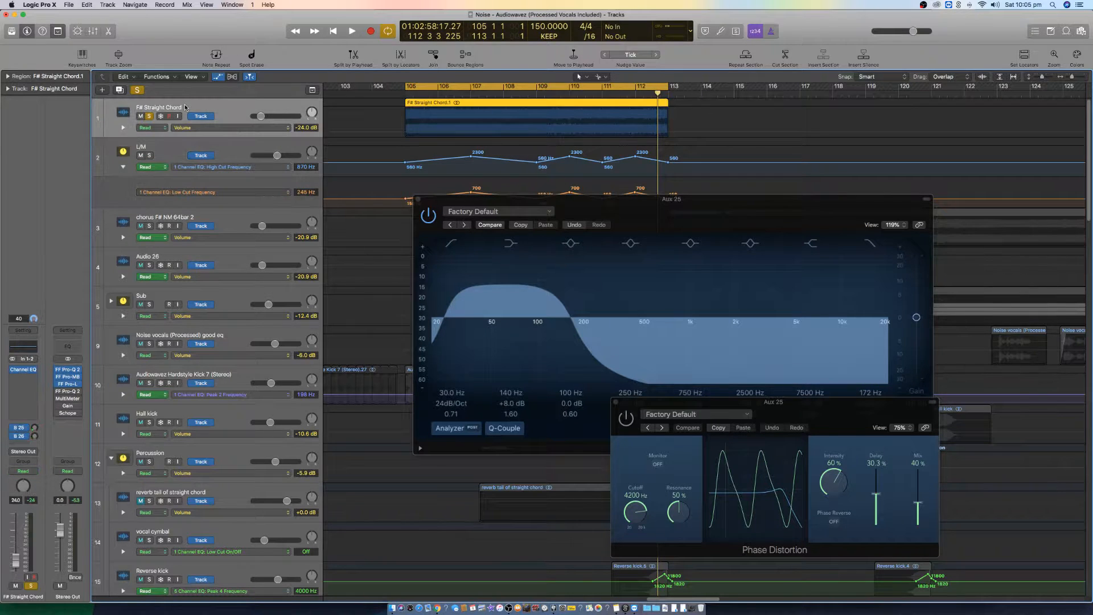
left_click(14, 430)
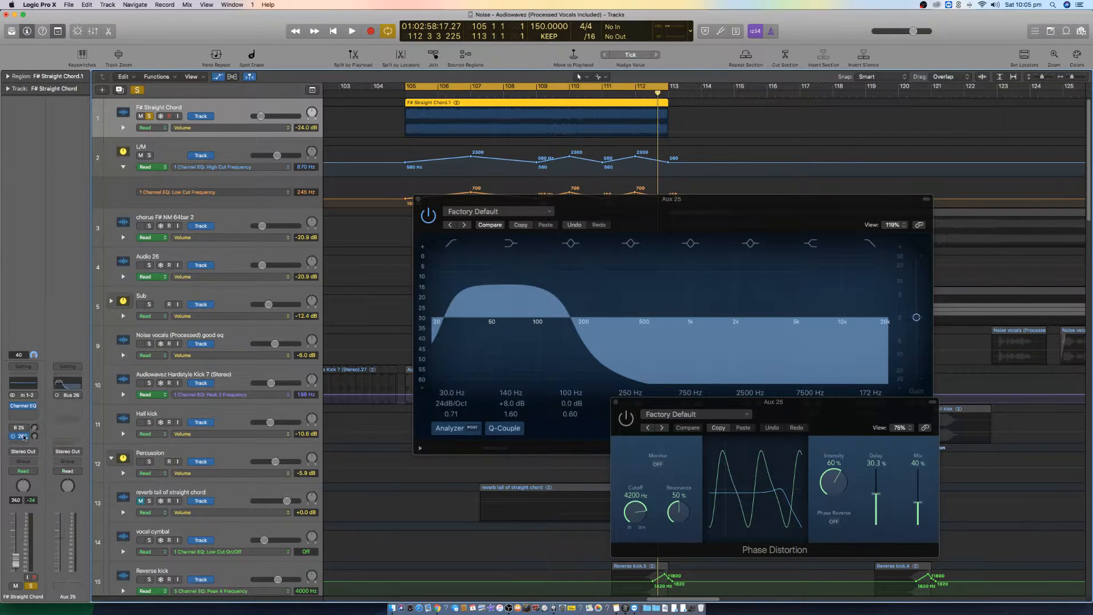
double_click(68, 597)
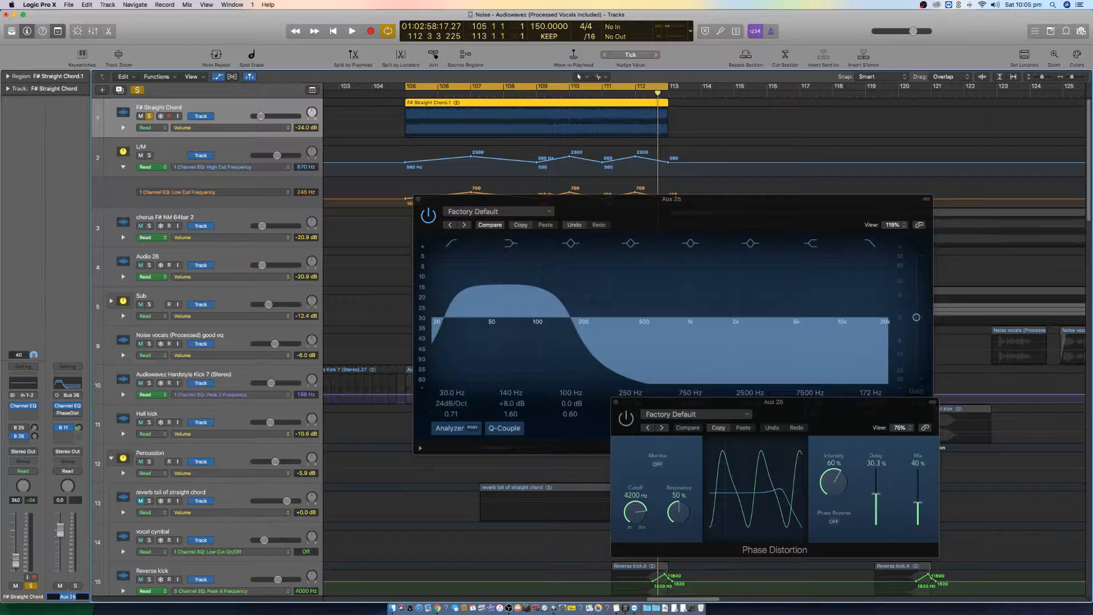
type("L Comb")
key("Return")
- Raise the F# Straight Chord's Bus 26 send during playback and solo the L Comb channel together with the chord track
key("space")
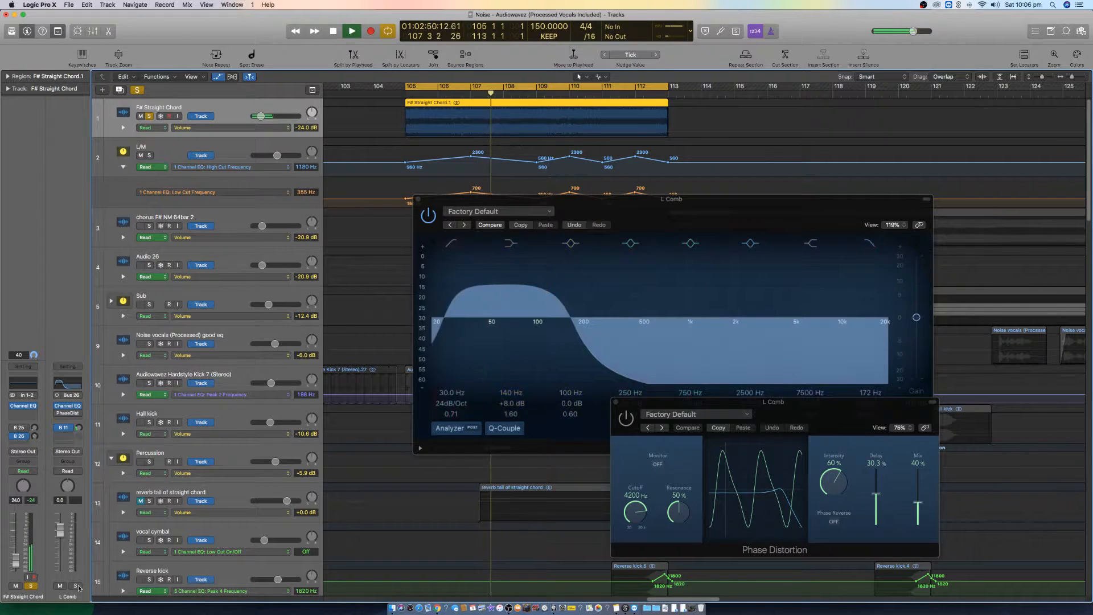
key("space")
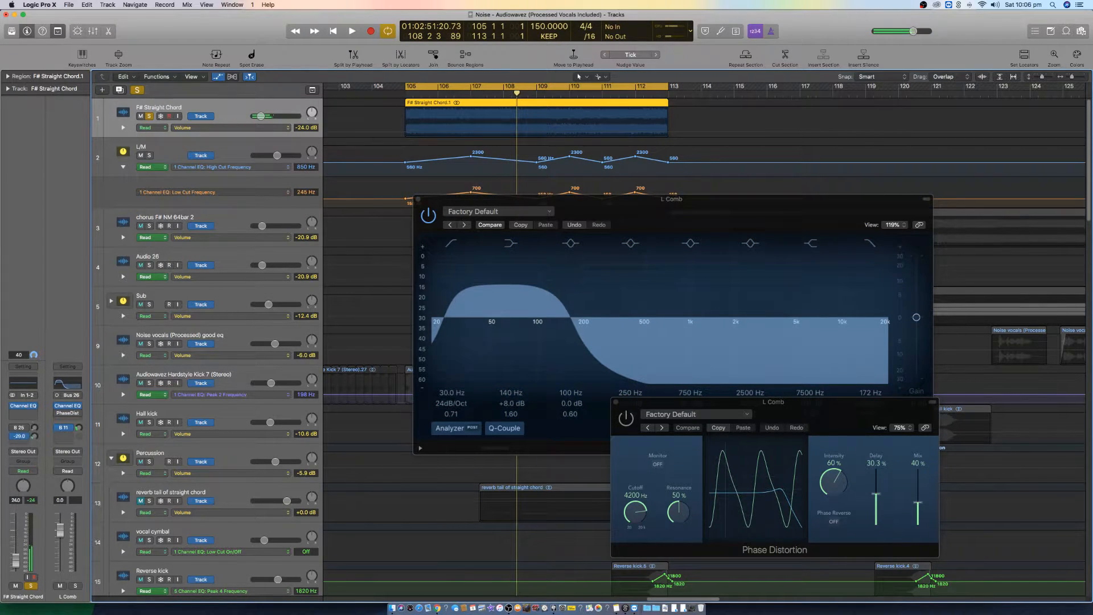
key("space")
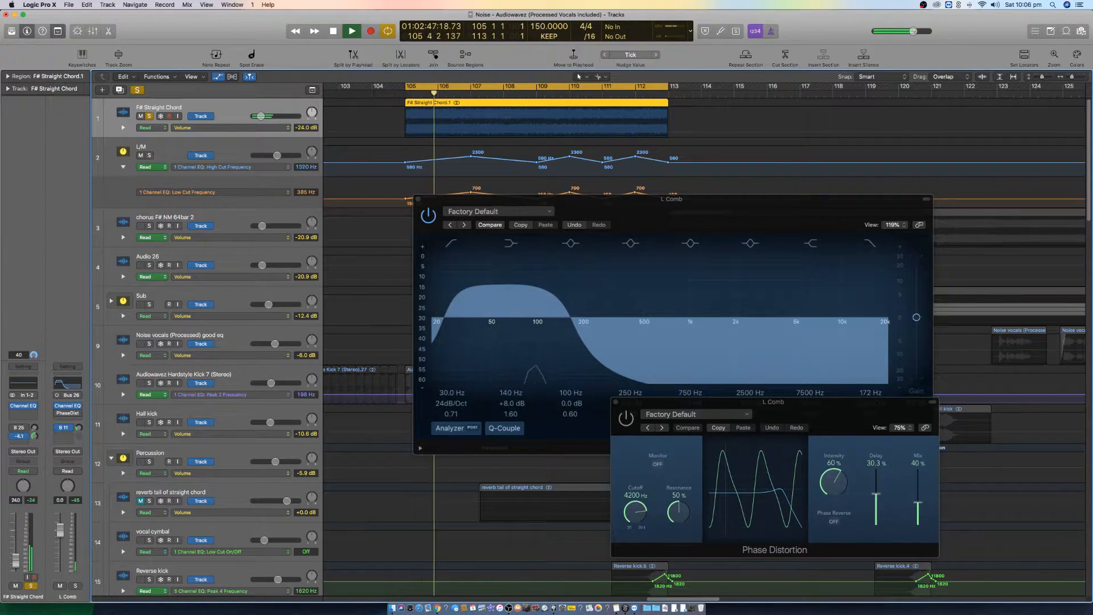
key("space")
left_click(75, 586)
key("space")
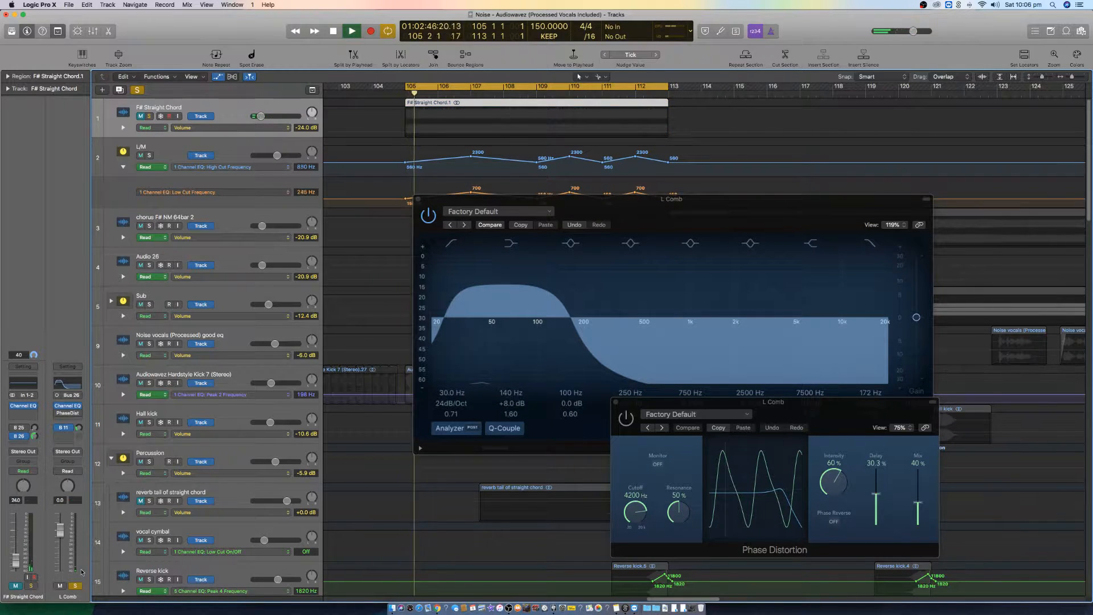
key("s")
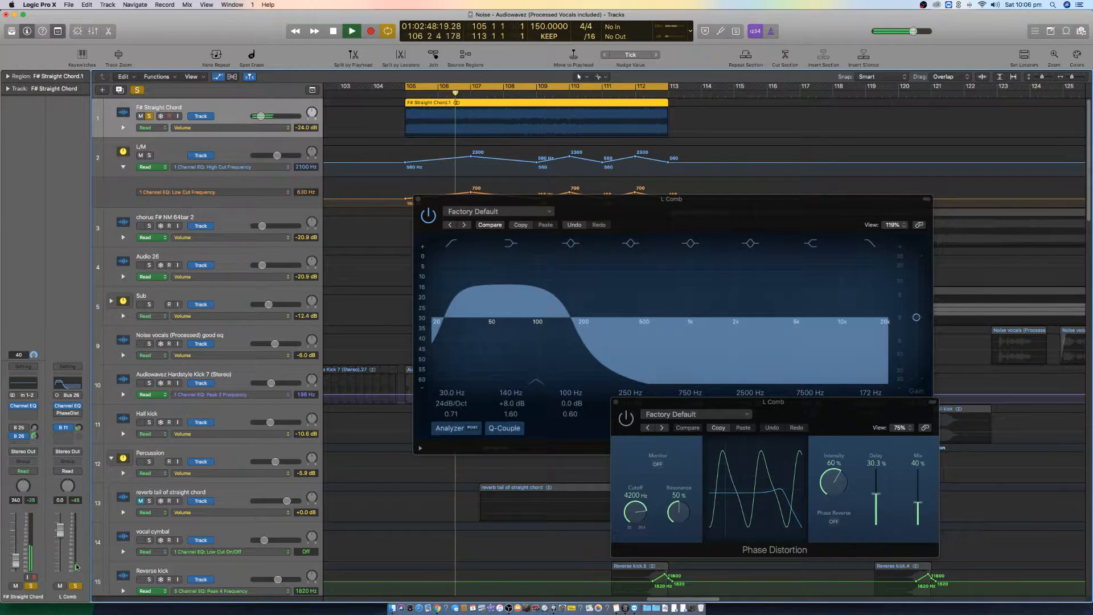
- Set the L Comb fader to 0.8 dB and its Channel EQ to a 62 Hz low cut and a 200 Hz high cut
mouse_move(60, 530)
left_mouse_down()
mouse_move(60, 513)
mouse_move(60, 531)
left_mouse_up()
key("space")
key("space")
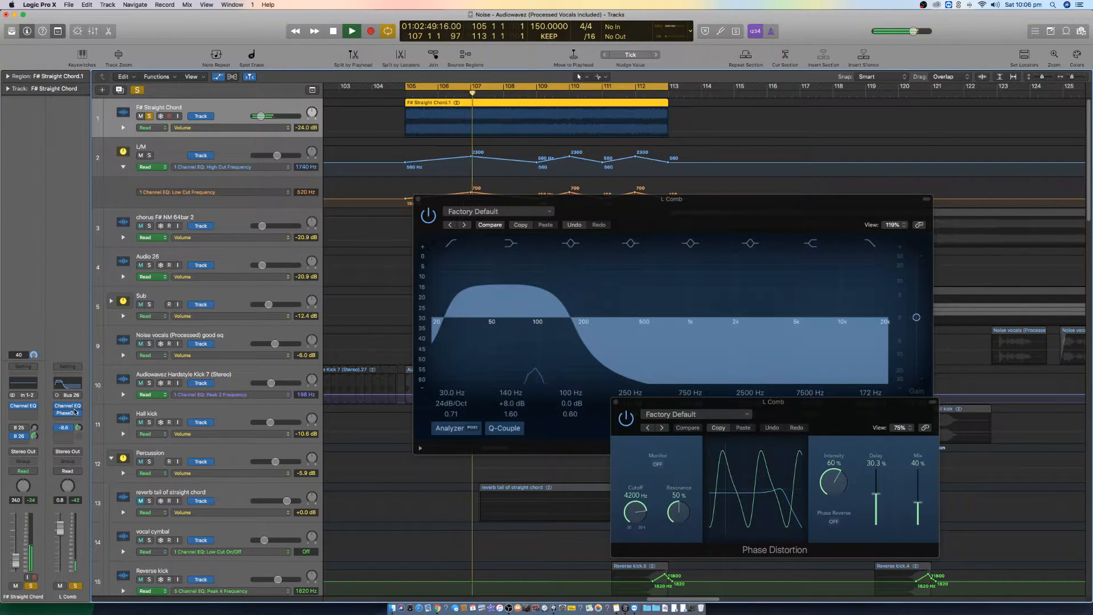
left_click_drag(870, 393, 869, 386)
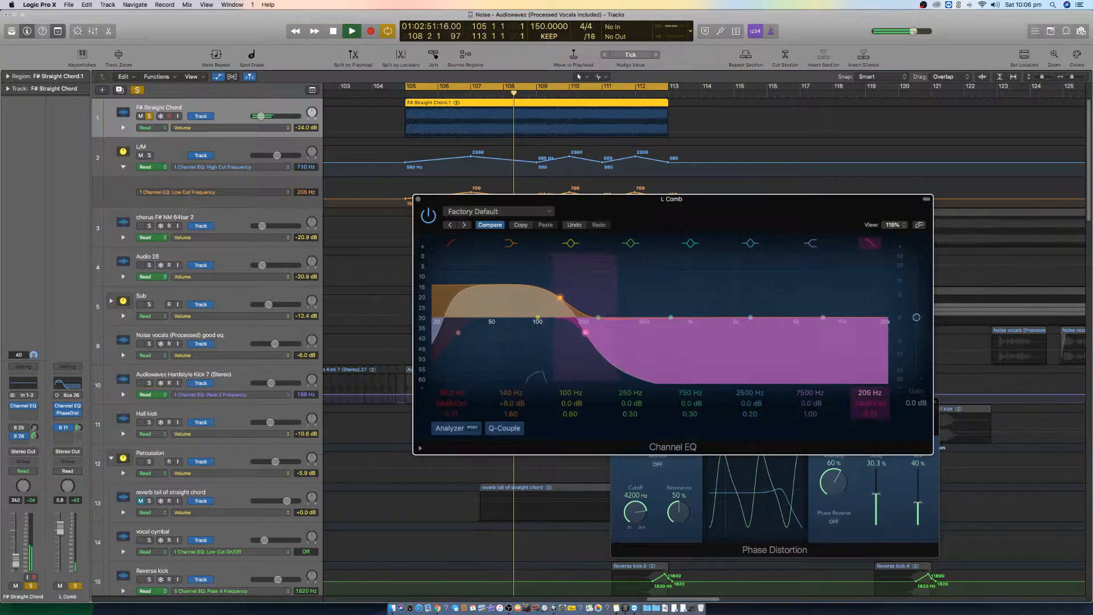
left_click_drag(444, 392, 444, 383)
- Load the Lead Sound preset in L Comb's Phase Distortion, set intensity to 100% and resonance to 63%, and close its window
left_click(683, 481)
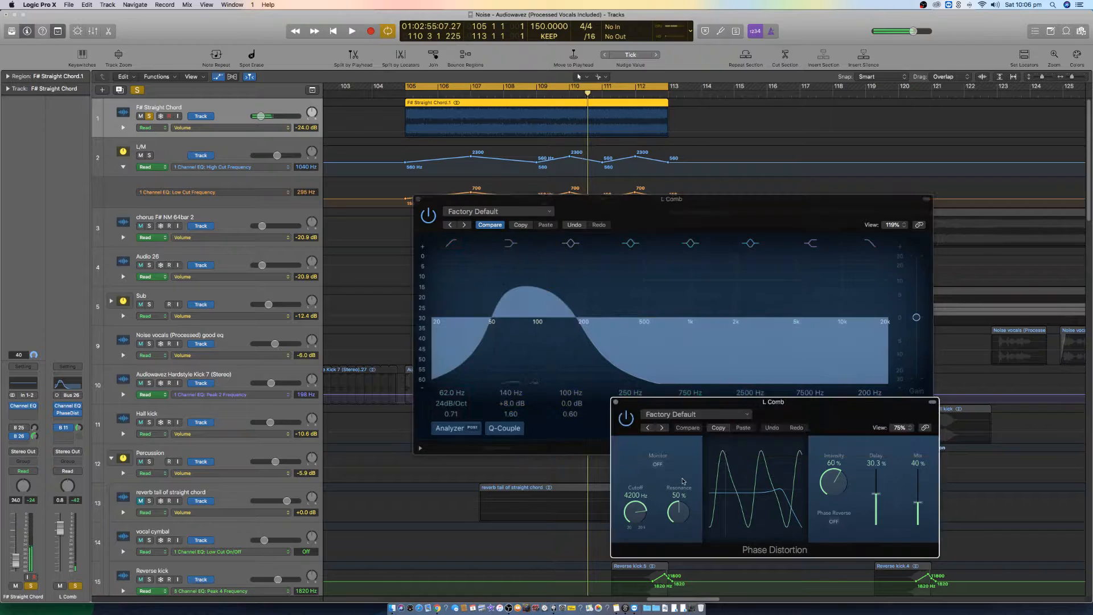
left_click(710, 415)
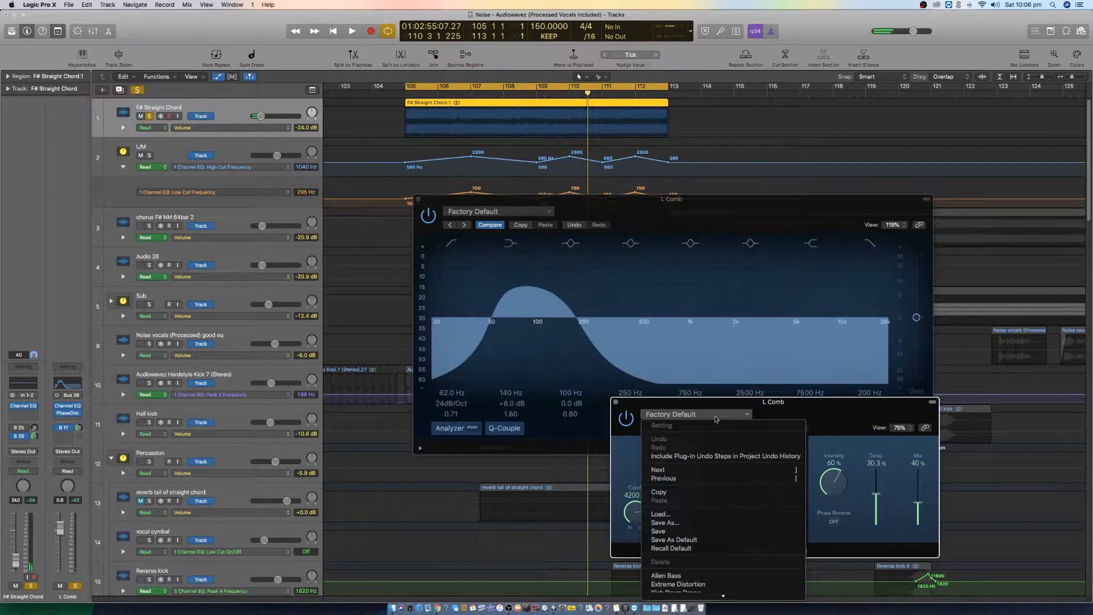
left_click(773, 373)
left_click_drag(810, 404, 616, 257)
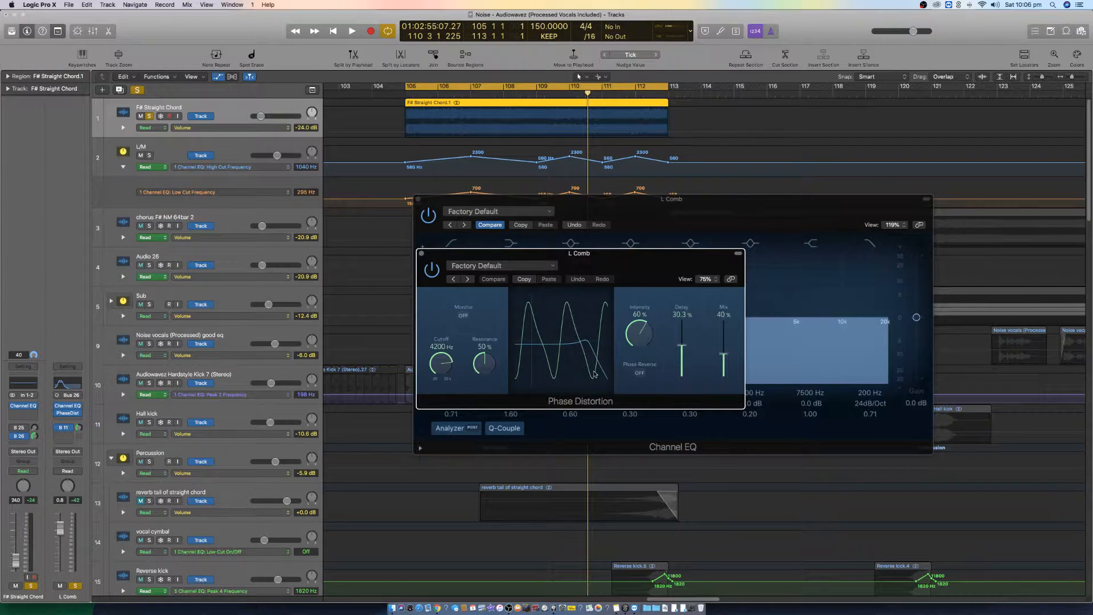
left_click(491, 266)
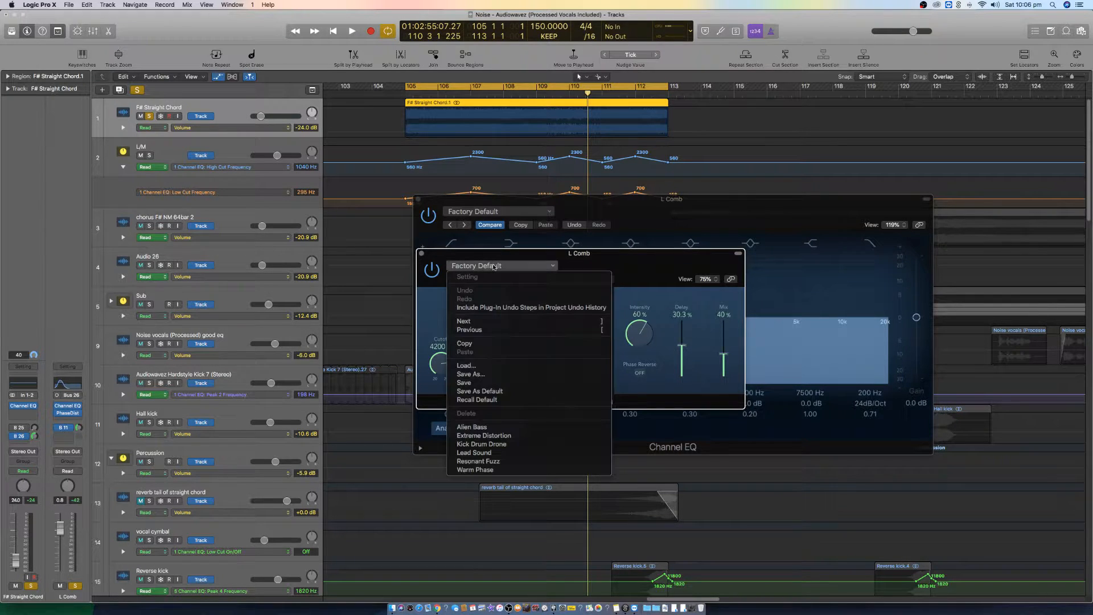
left_click(511, 453)
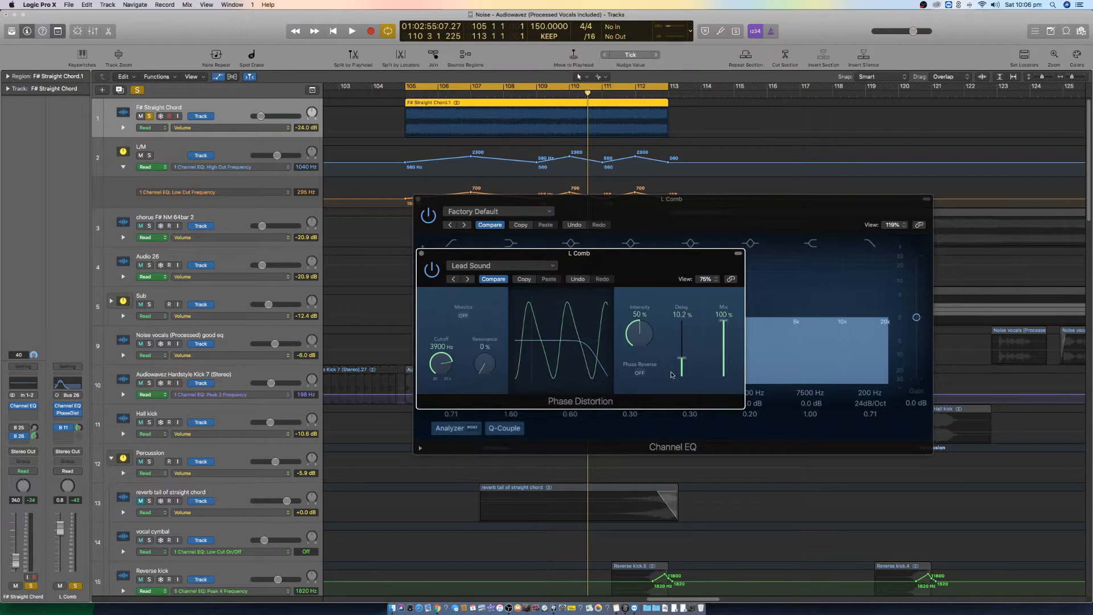
key("space")
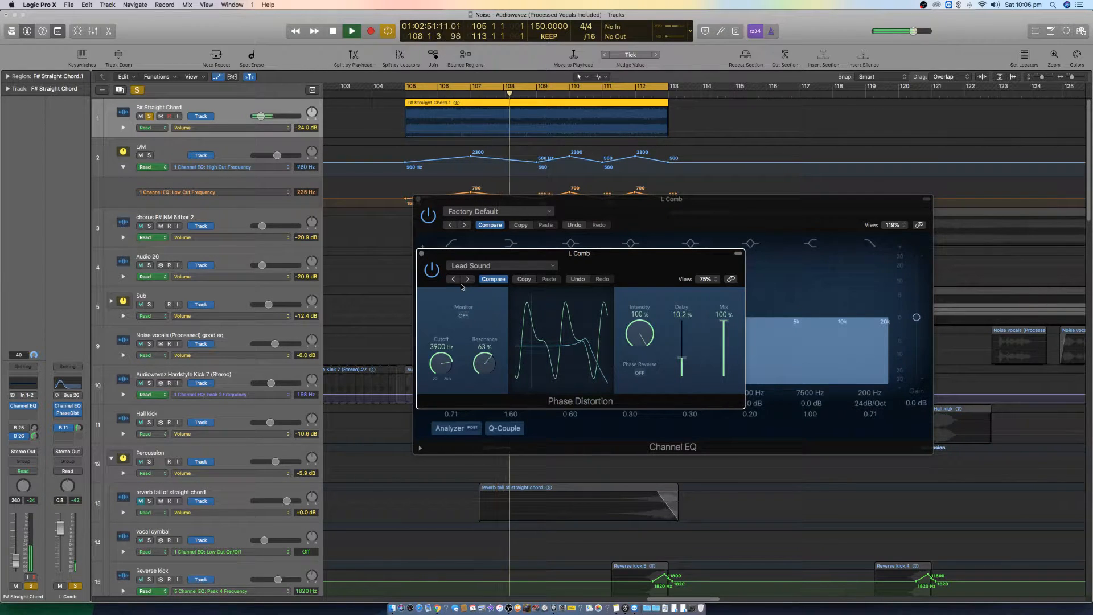
left_click(421, 253)
- Add a Bitcrusher to the L Comb channel with 24 bit resolution and a higher drive
left_click(67, 419)
mouse_move(71, 498)
mouse_move(166, 500)
left_click(216, 498)
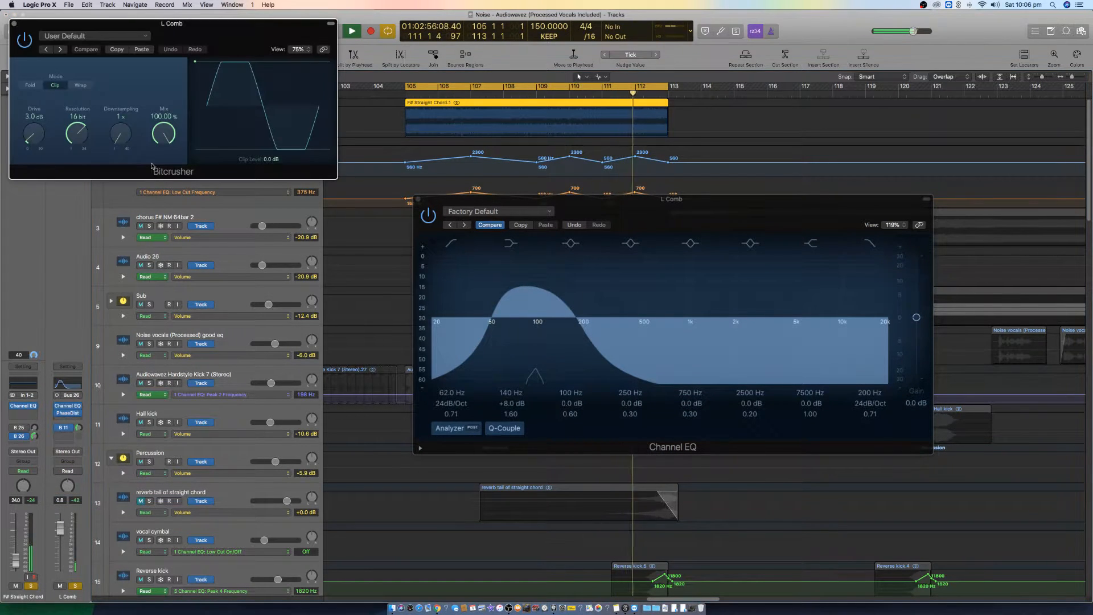
left_click_drag(77, 133, 23, 119)
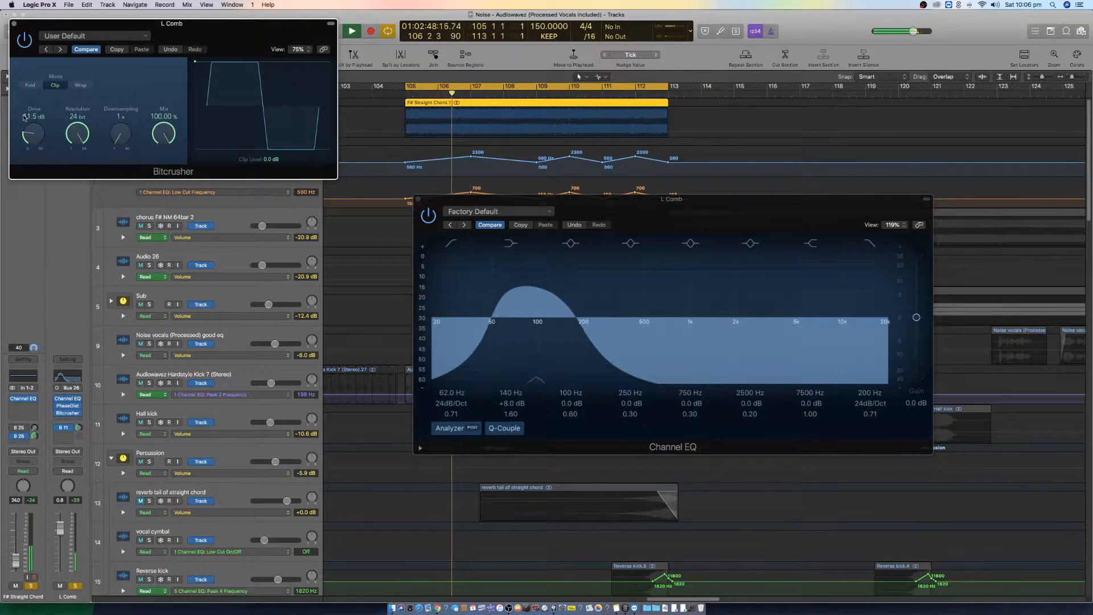
- Raise the L Comb EQ's low cut to 114 Hz and close the Bitcrusher window
left_click_drag(450, 393, 450, 378)
left_click(15, 25)
left_click(14, 25)
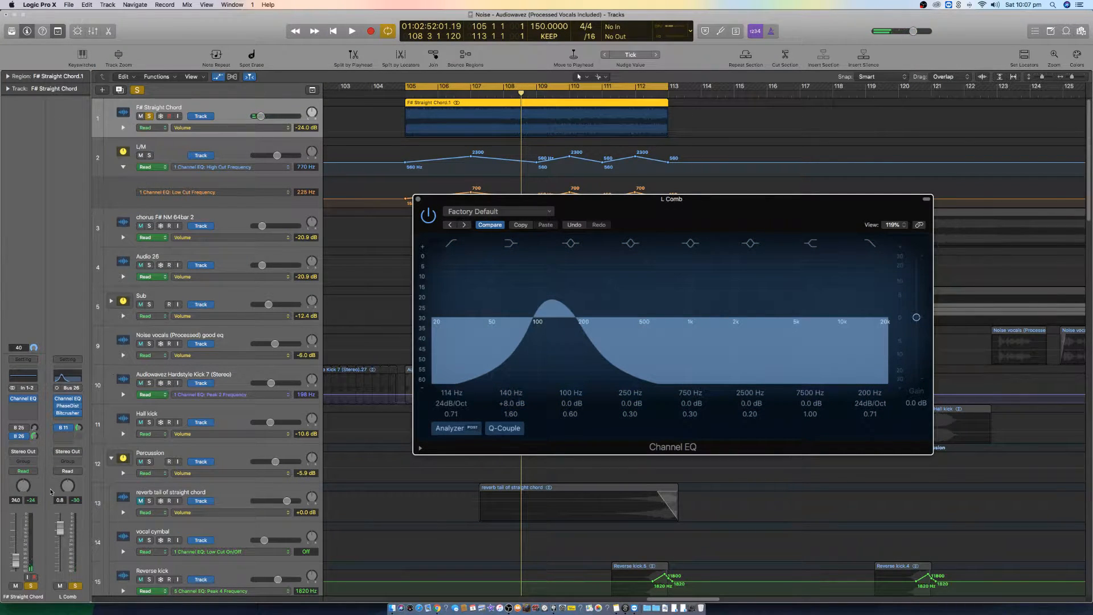
- Insert a second Channel EQ after the Bitcrusher on L Comb, place its window over the arrangement, and play the section
left_click(80, 421)
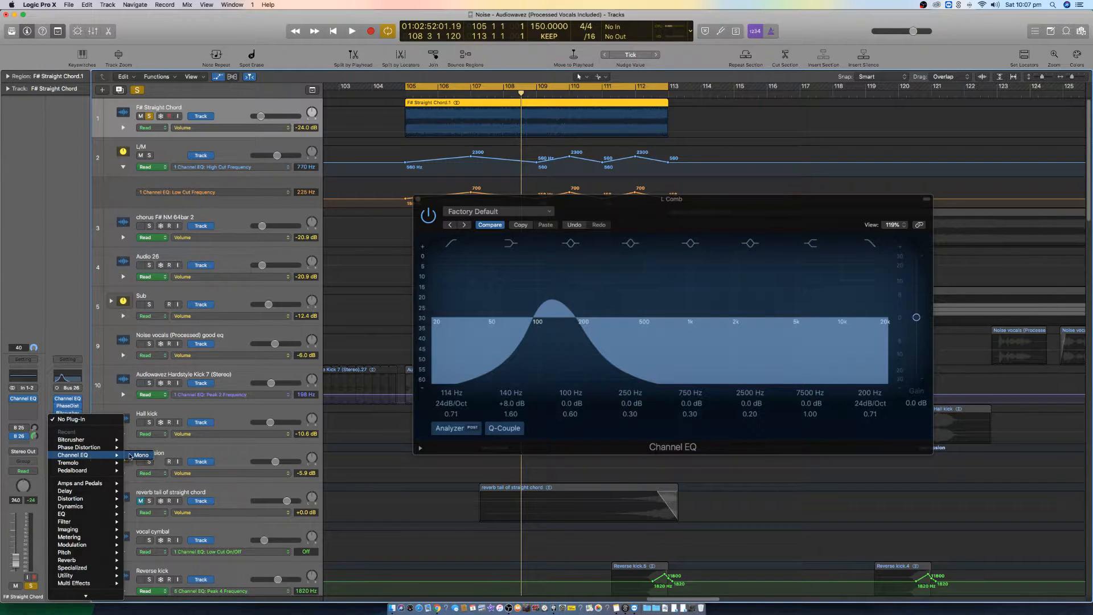
left_click(130, 456)
left_click_drag(250, 12, 603, 326)
key("space")
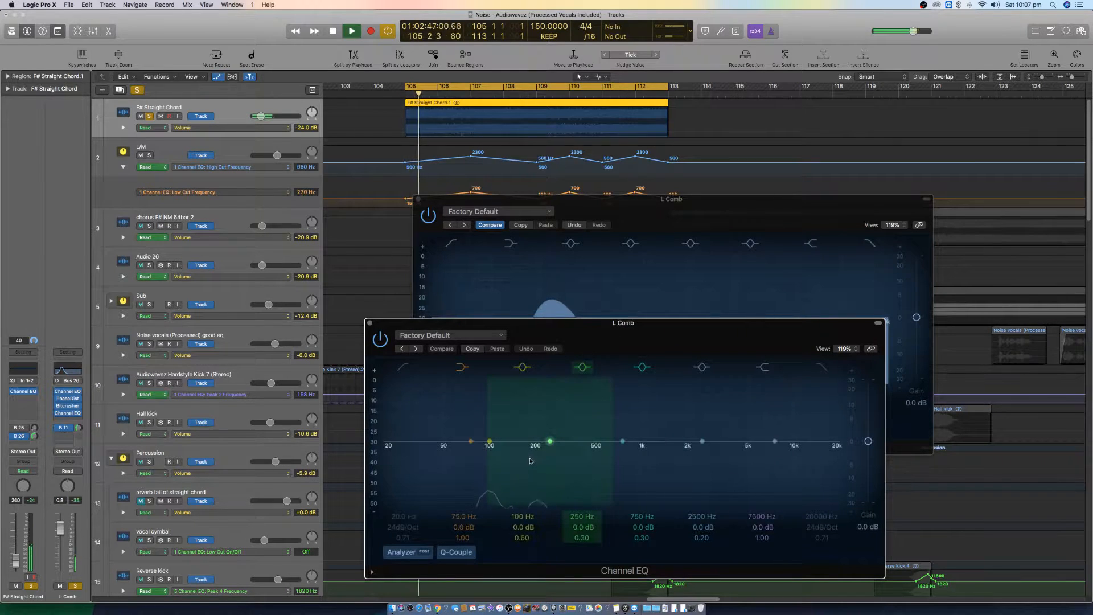
- Boost the Peak 2 band of L Comb's last Channel EQ by 21.5 dB at 280 Hz, stop playback, and close both EQ windows
mouse_move(550, 441)
left_mouse_down()
mouse_move(602, 387)
mouse_move(603, 432)
mouse_move(597, 404)
mouse_move(598, 433)
mouse_move(581, 419)
mouse_move(553, 417)
mouse_move(554, 427)
left_mouse_up()
key("space")
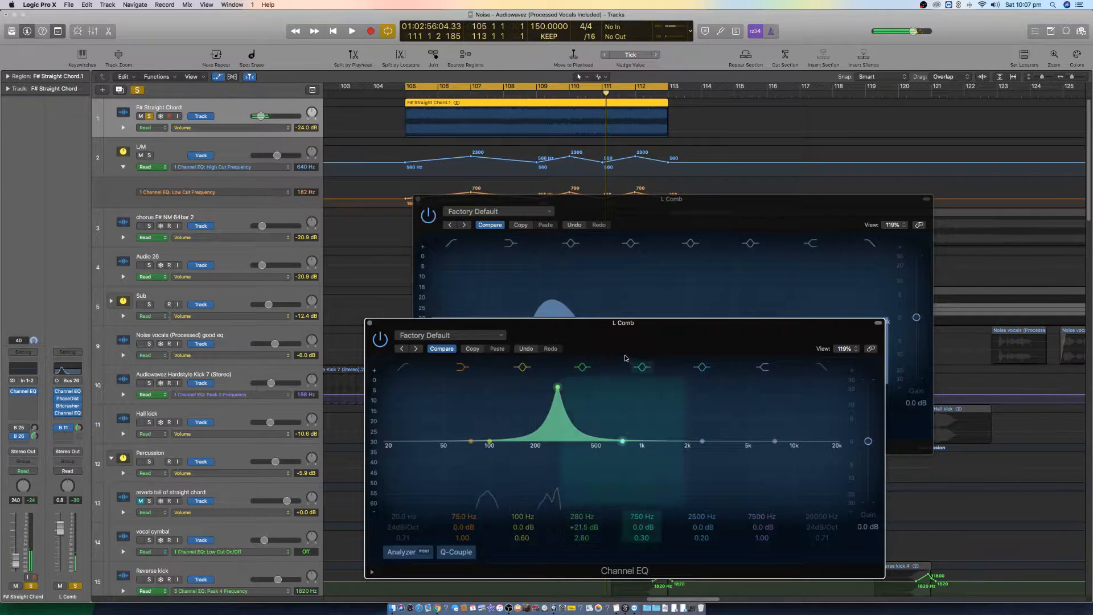
left_click(371, 323)
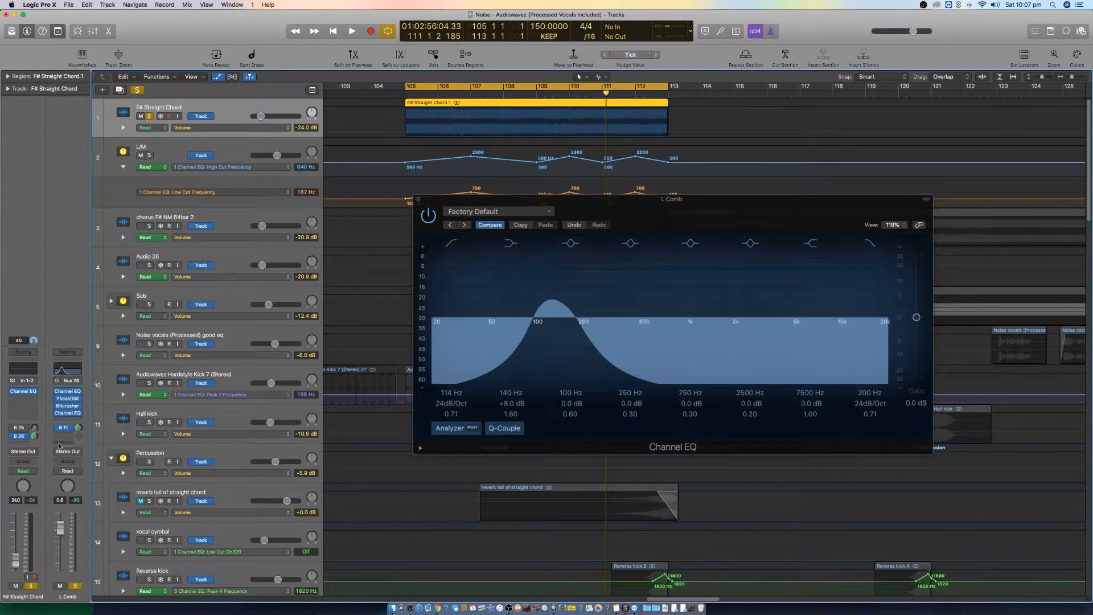
left_click(419, 199)
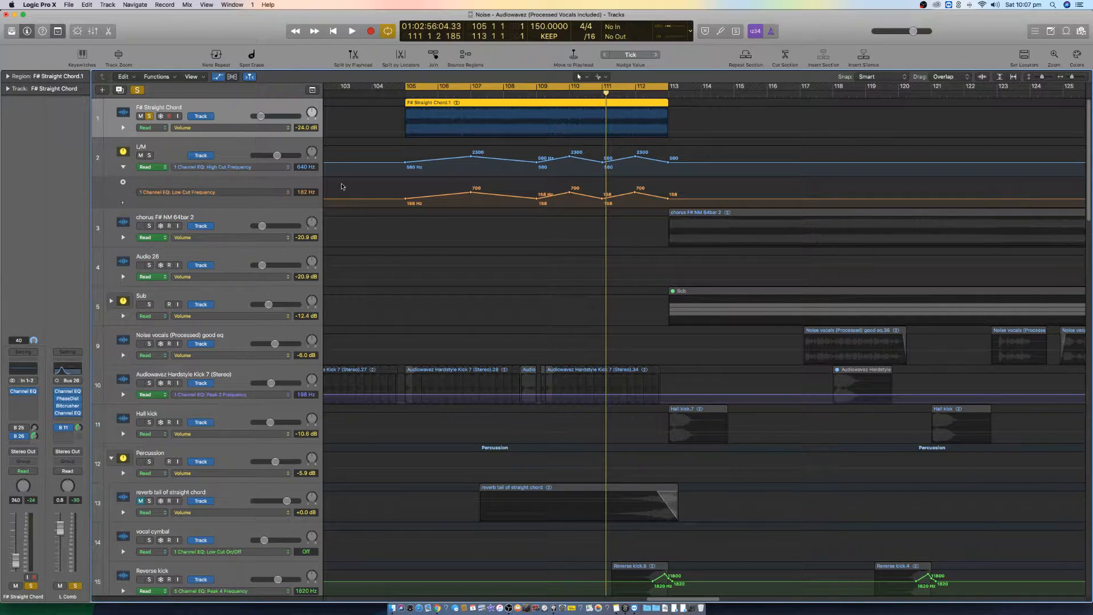
- Create an arrangement track for the L Comb aux channel from the mixer
left_click(93, 33)
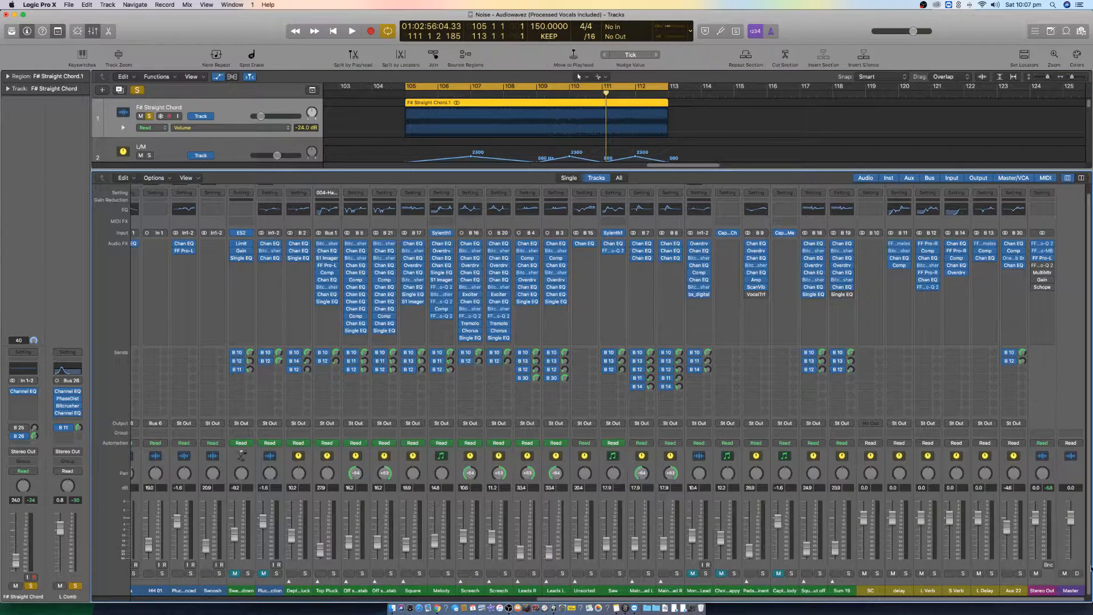
scroll(1051, 399, "left", 12)
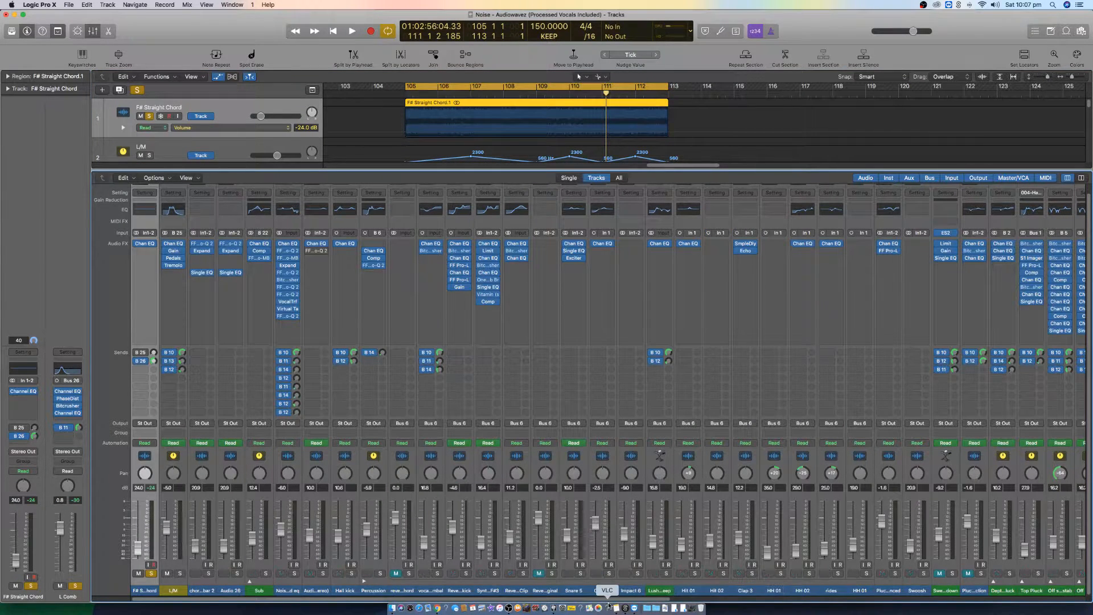
left_click_drag(607, 599, 1085, 598)
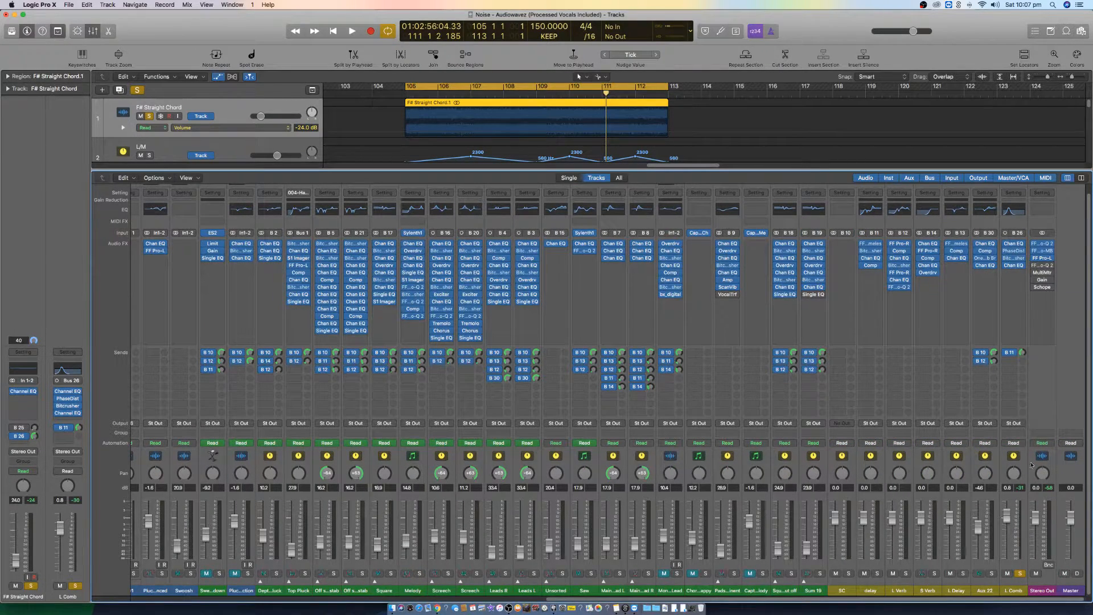
right_click(1030, 460)
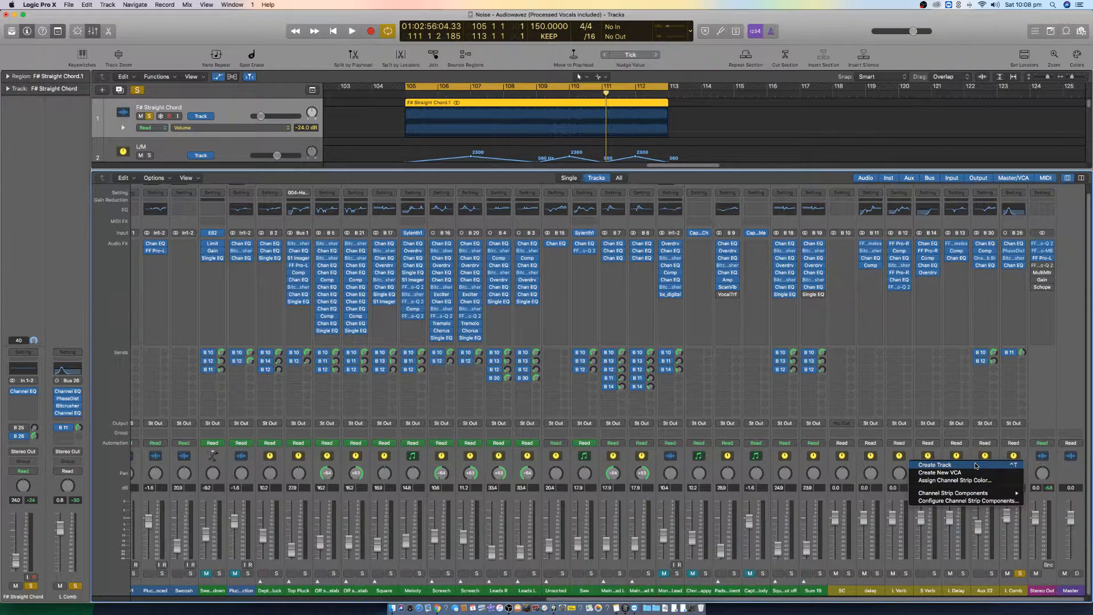
left_click(975, 466)
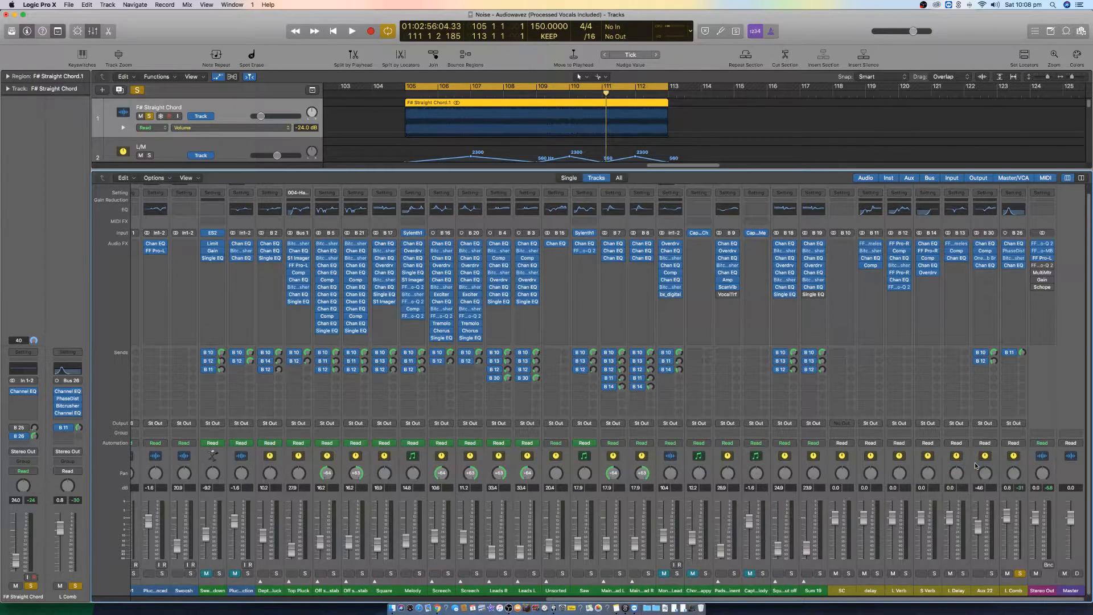
scroll(994, 473, "left", 10)
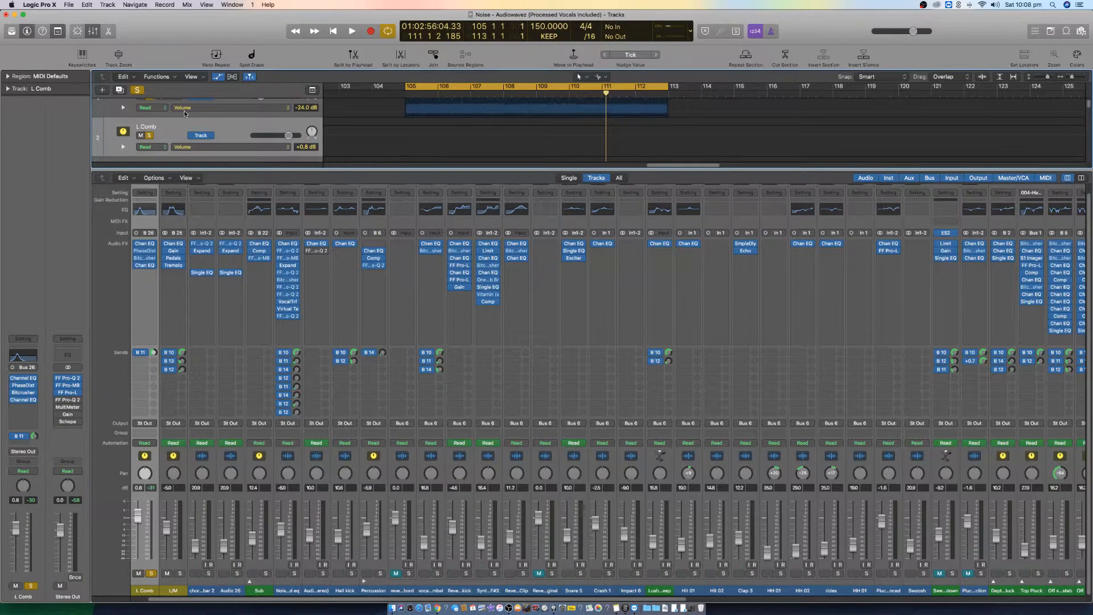
left_click(289, 147)
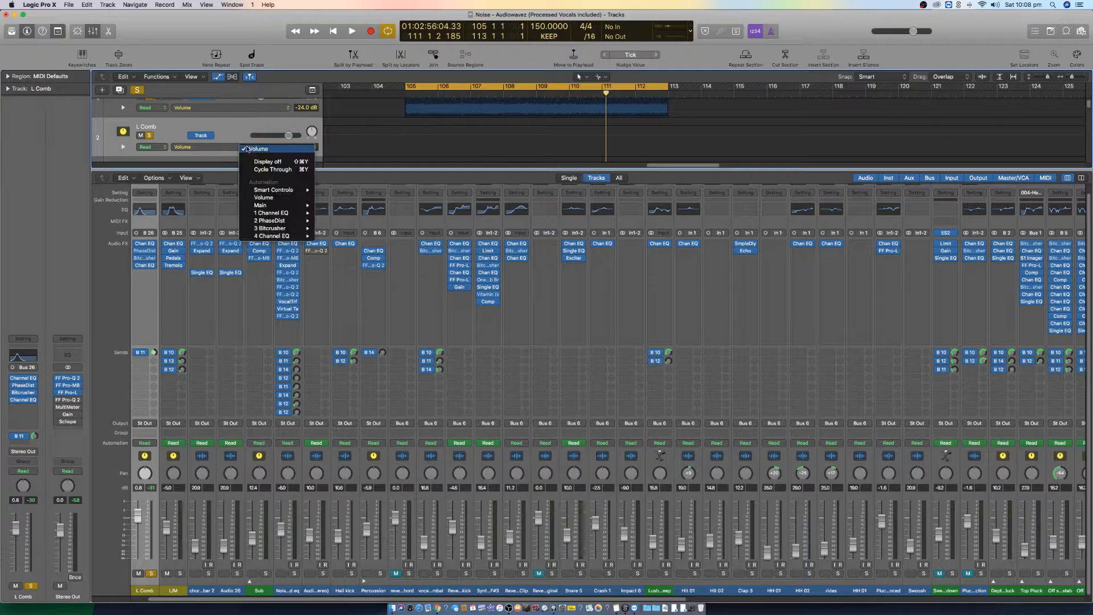
mouse_move(291, 214)
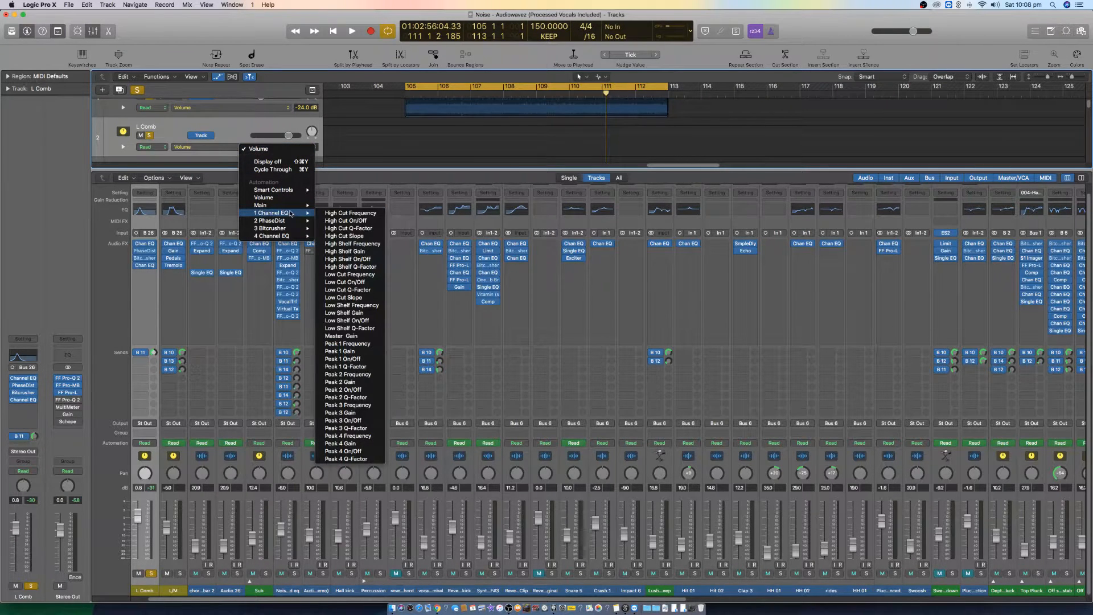
mouse_move(293, 237)
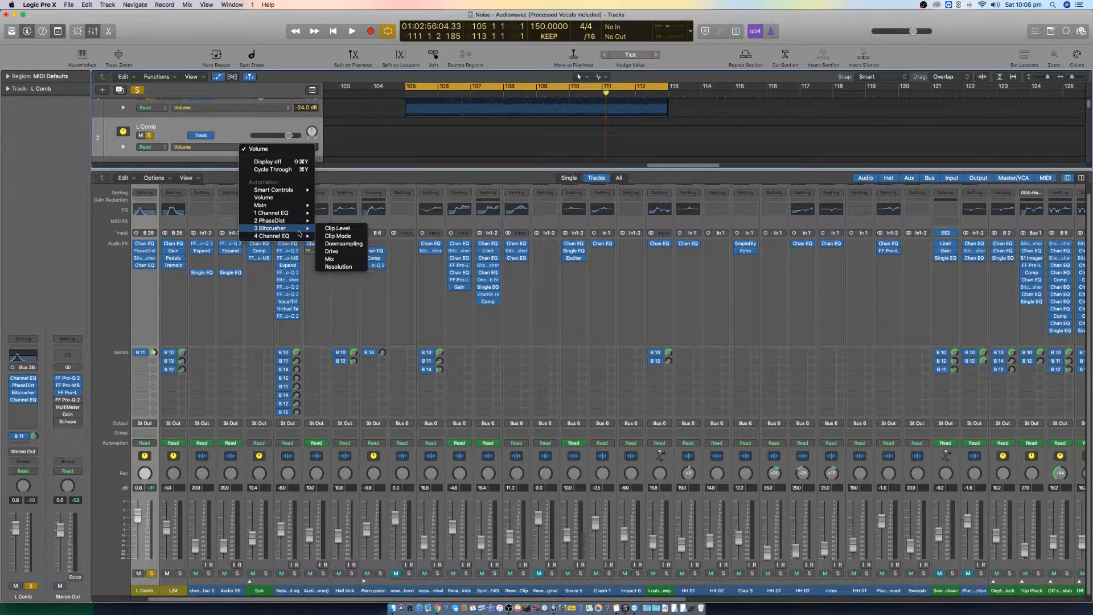
- Open L Comb's Bitcrusher, move its window clear of the channel strips, and hide the mixer
left_click(27, 405)
left_click(25, 392)
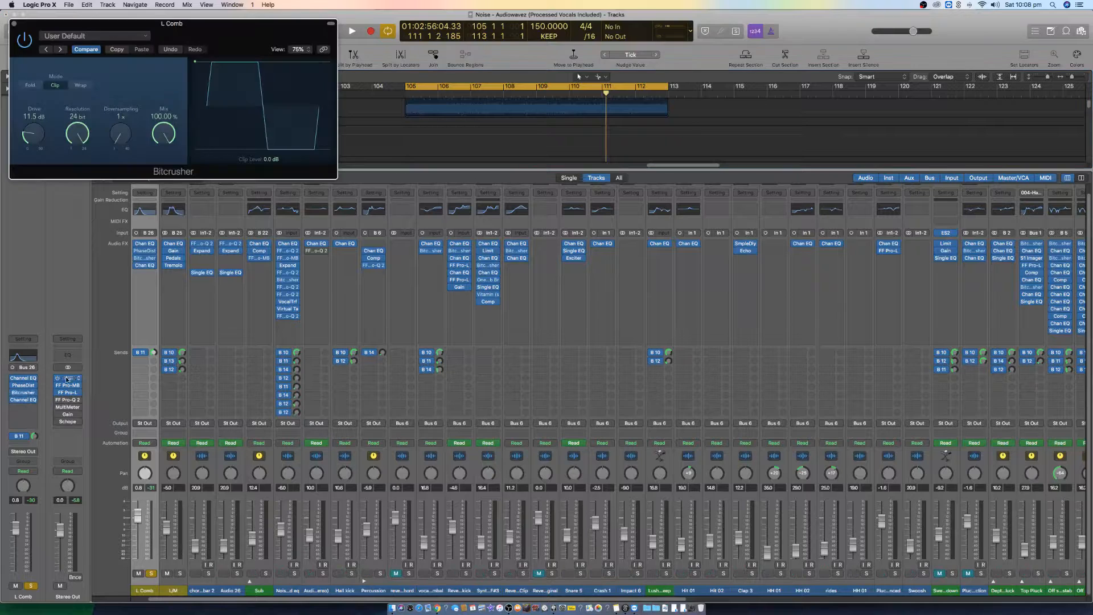
left_click_drag(196, 30, 851, 409)
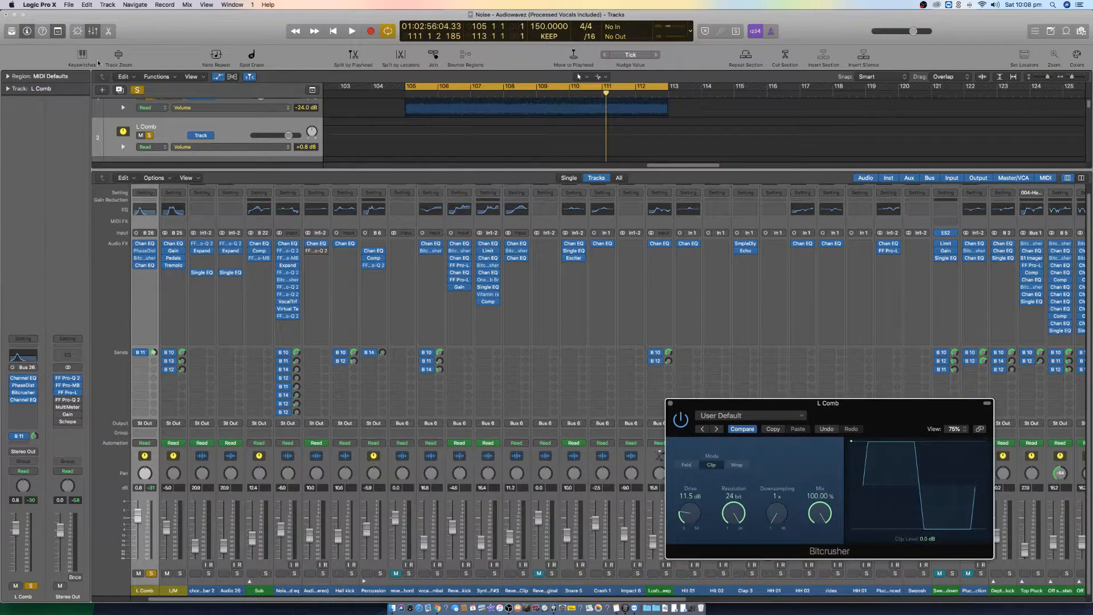
key("x")
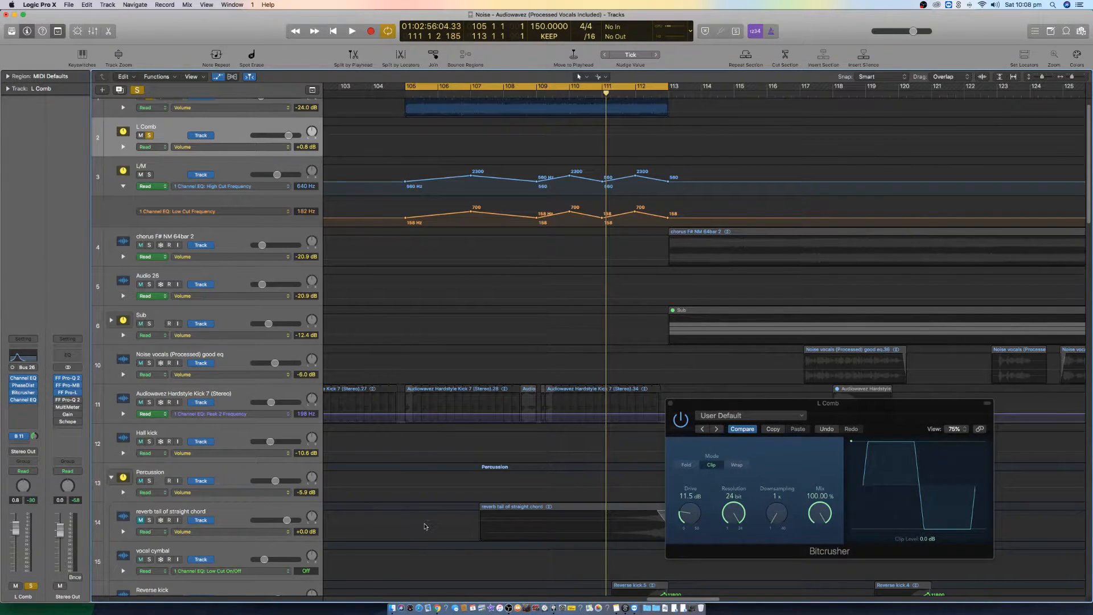
scroll(464, 288, "up", 2)
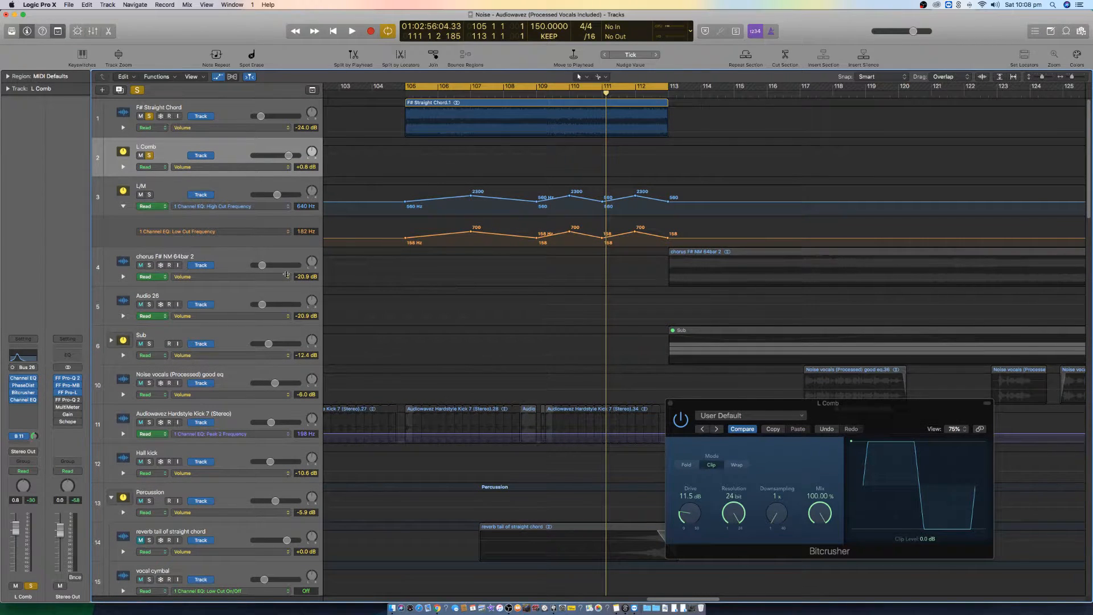
- Open L Comb's second Channel EQ and show the automation lane for its Peak 2 Frequency
left_click(25, 400)
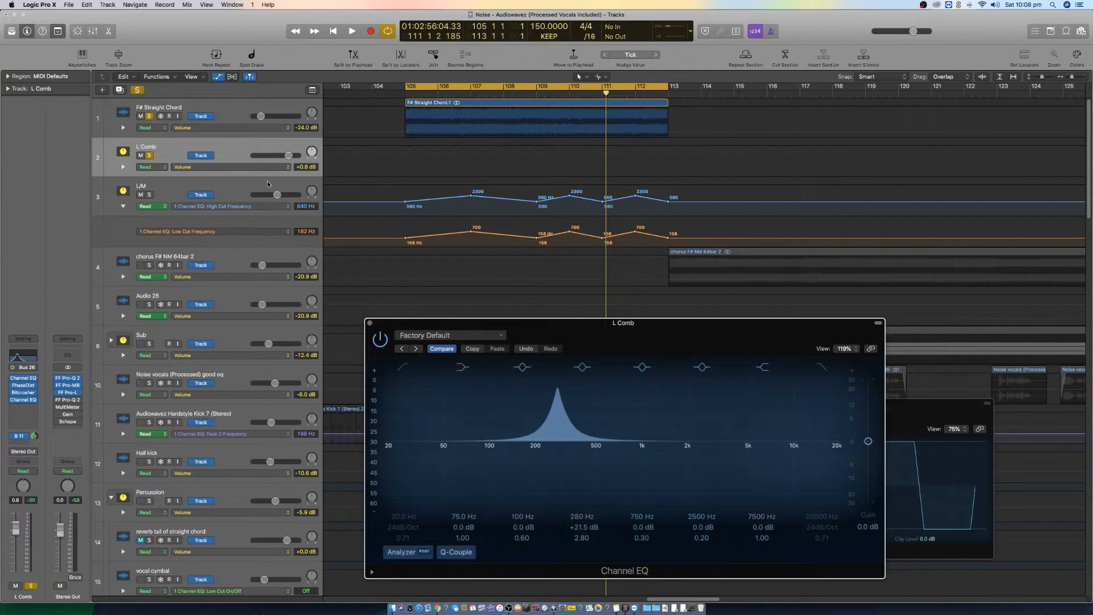
left_click(256, 166)
mouse_move(307, 256)
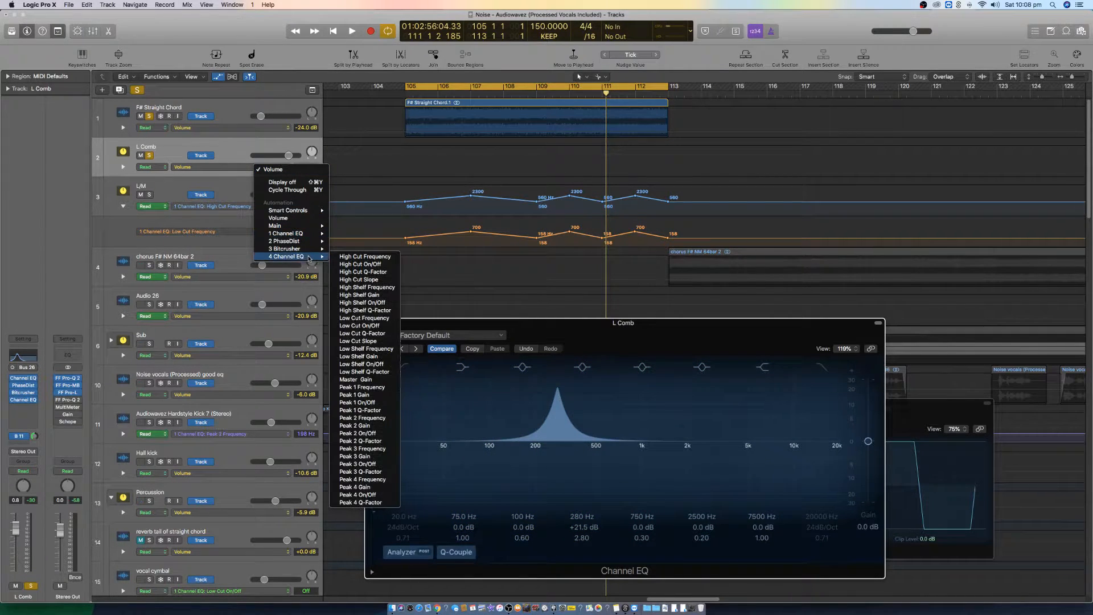
left_click(381, 419)
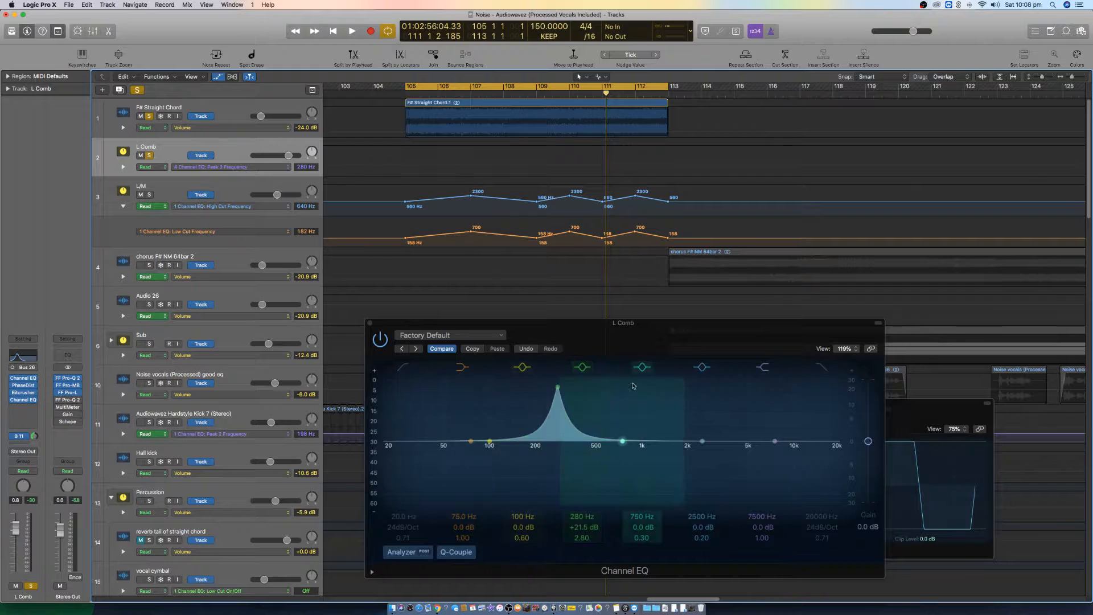
- Build zigzag Peak 2 Frequency automation on L Comb from bar 105 to past bar 113, alternating between 280 Hz and 3200 Hz
left_click(406, 168)
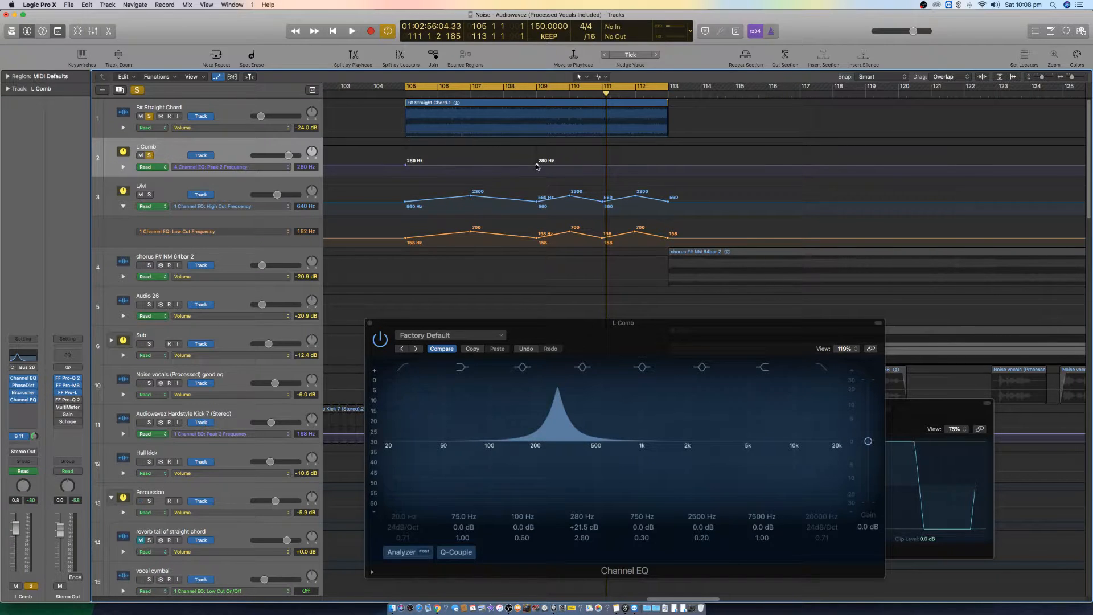
left_click_drag(537, 165, 465, 164)
mouse_move(533, 151)
left_mouse_down()
mouse_move(405, 170)
mouse_move(536, 162)
mouse_move(518, 163)
left_mouse_up()
left_click_drag(629, 156, 561, 160)
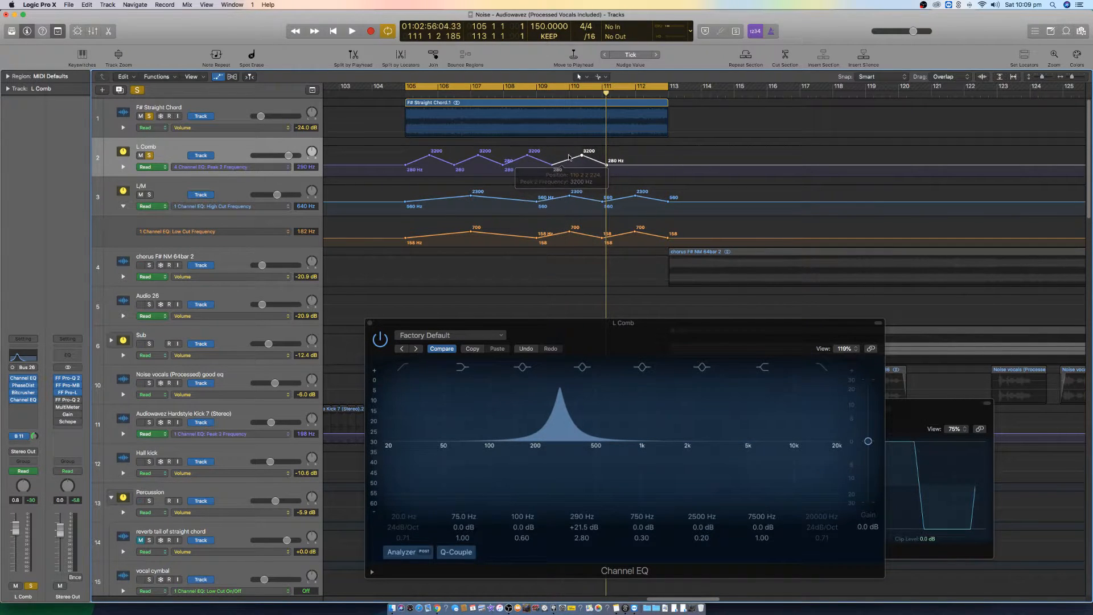
key("super+z")
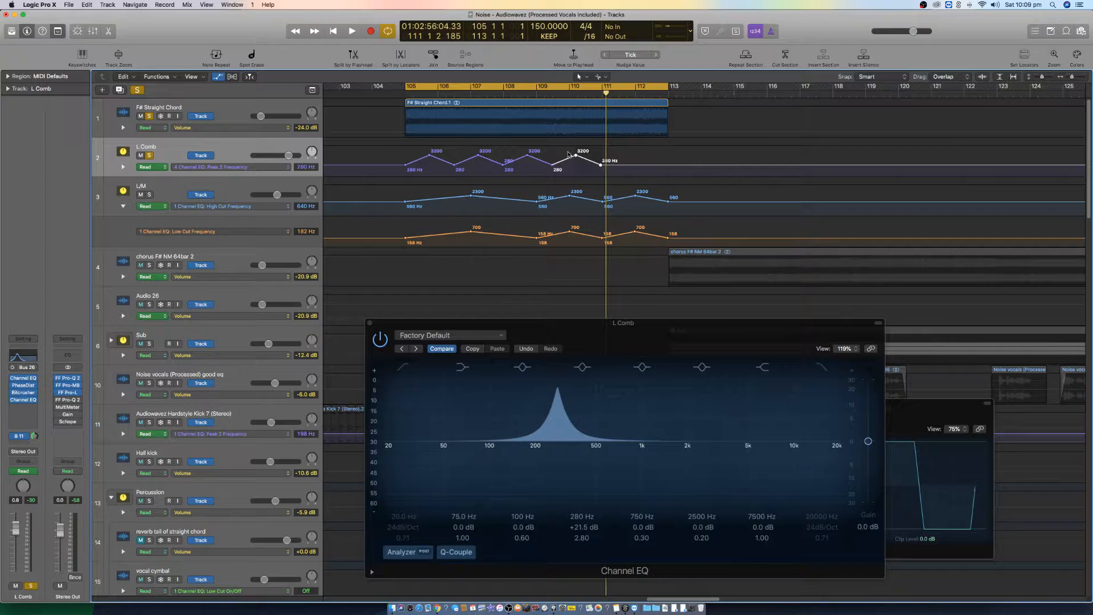
mouse_move(647, 151)
left_mouse_down()
mouse_move(545, 172)
mouse_move(675, 163)
mouse_move(661, 164)
left_mouse_up()
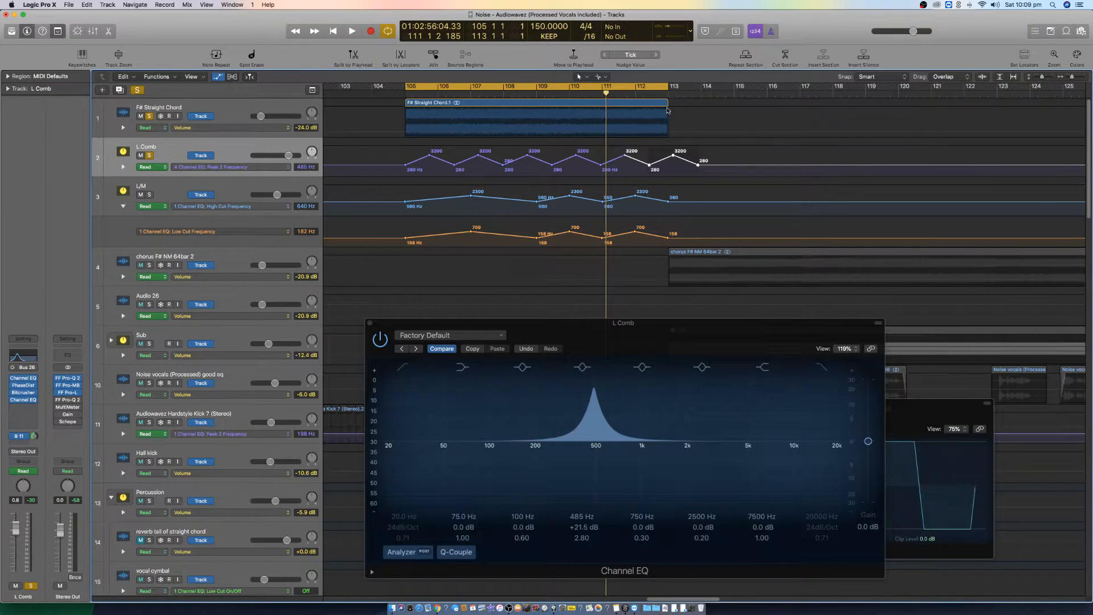
- Check the positions of L Comb's Peak 2 Frequency automation points and shift the later zigzags slightly to even out their spacing
left_click(430, 157)
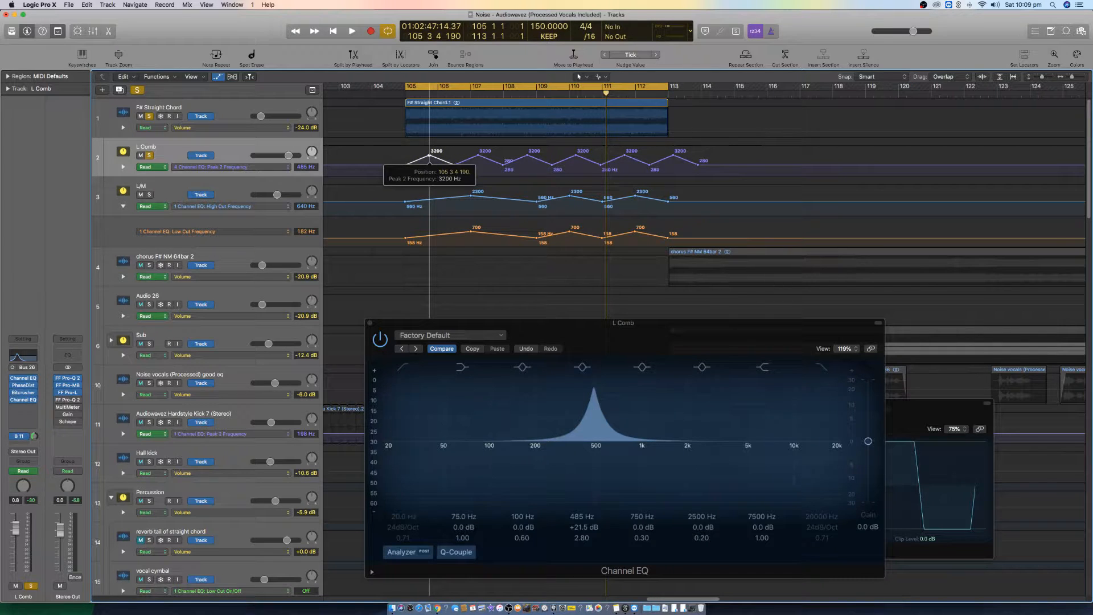
left_click(478, 158)
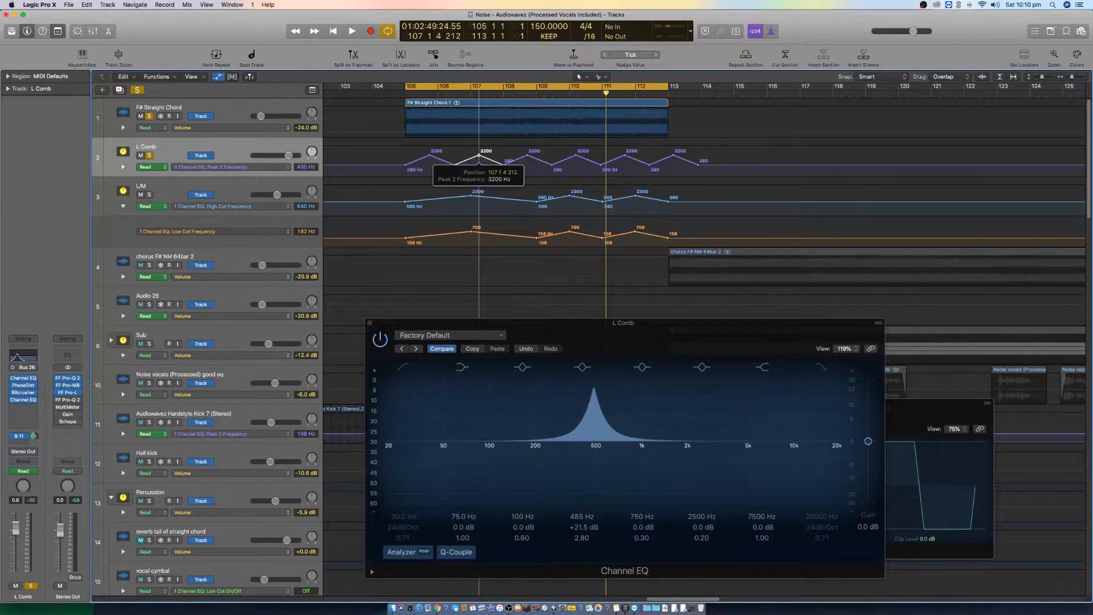
left_click(455, 167)
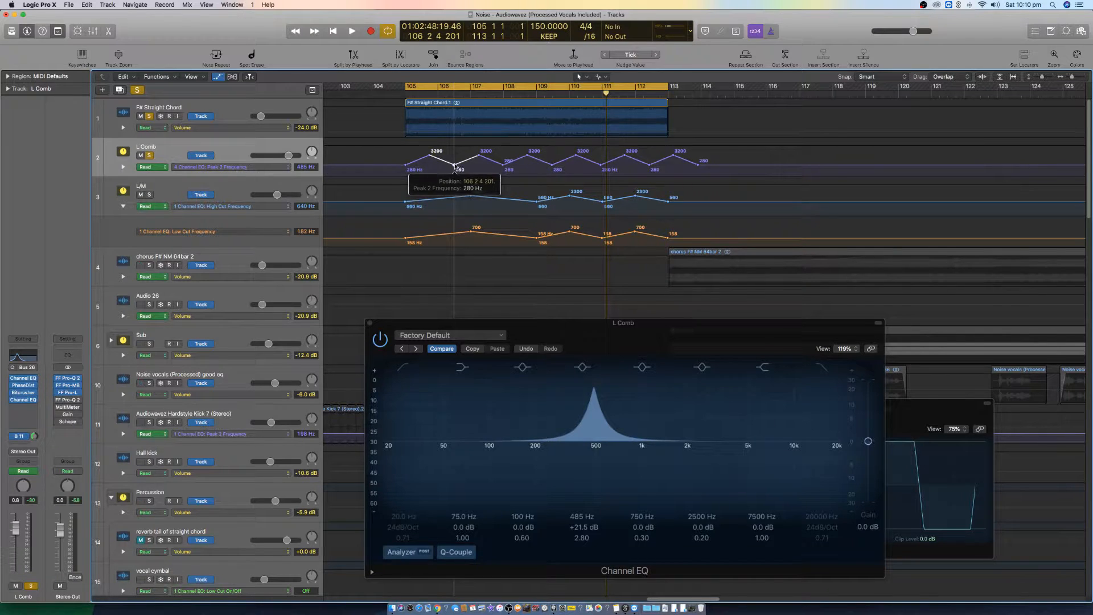
left_click(430, 157)
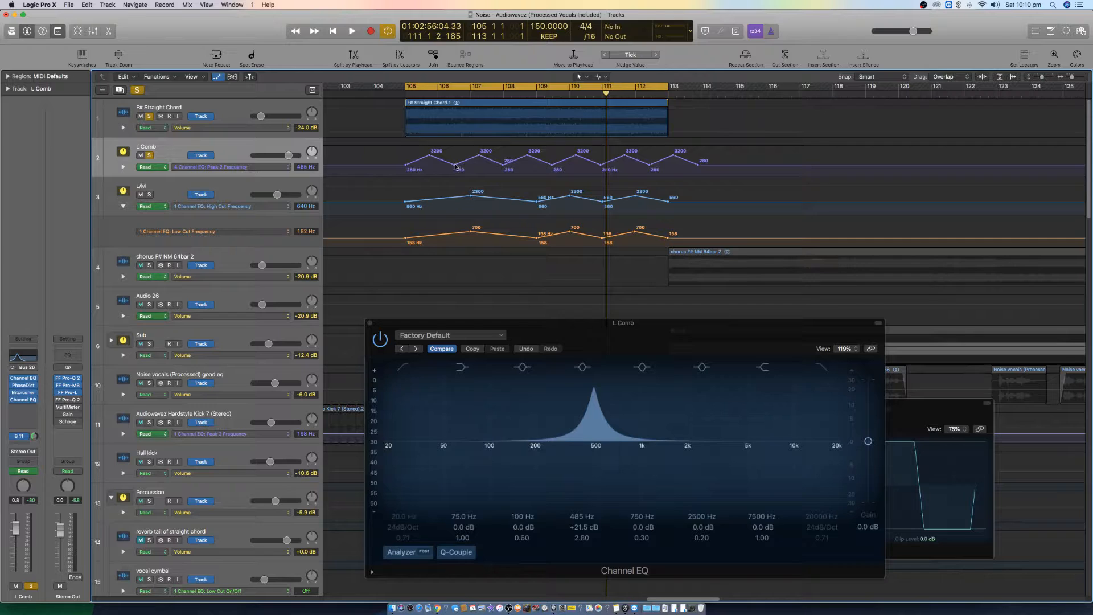
left_click(504, 167)
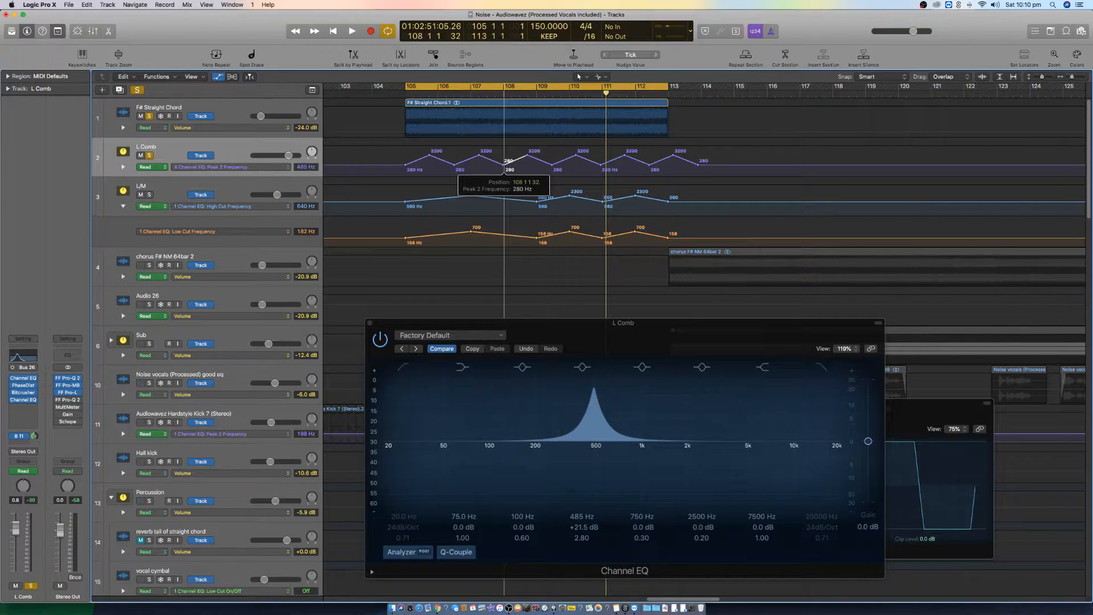
left_click(527, 155)
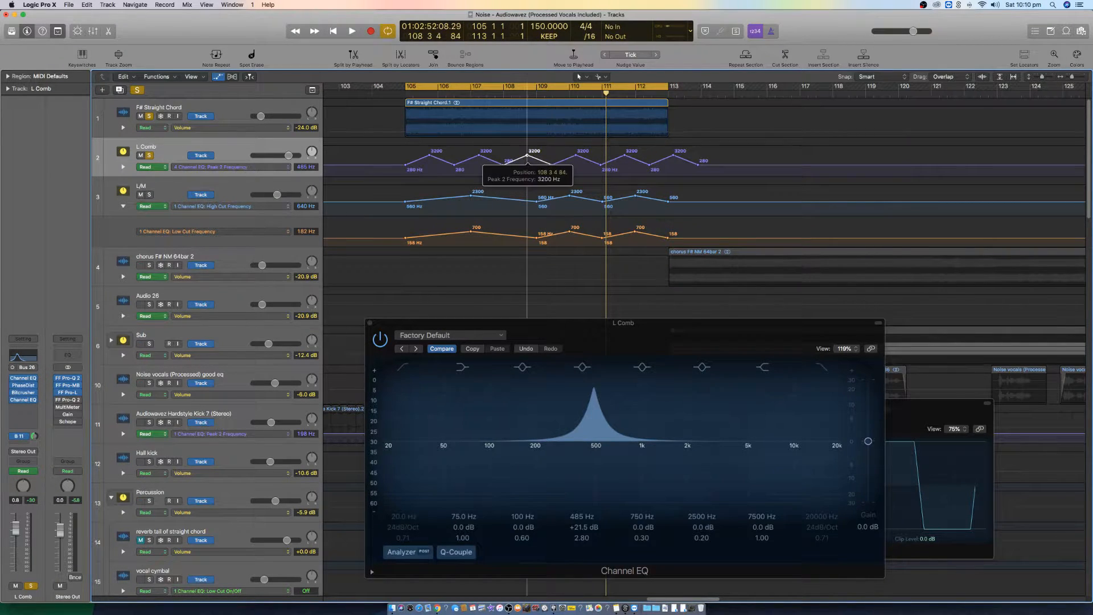
left_click(552, 165)
left_click_drag(552, 165, 702, 166)
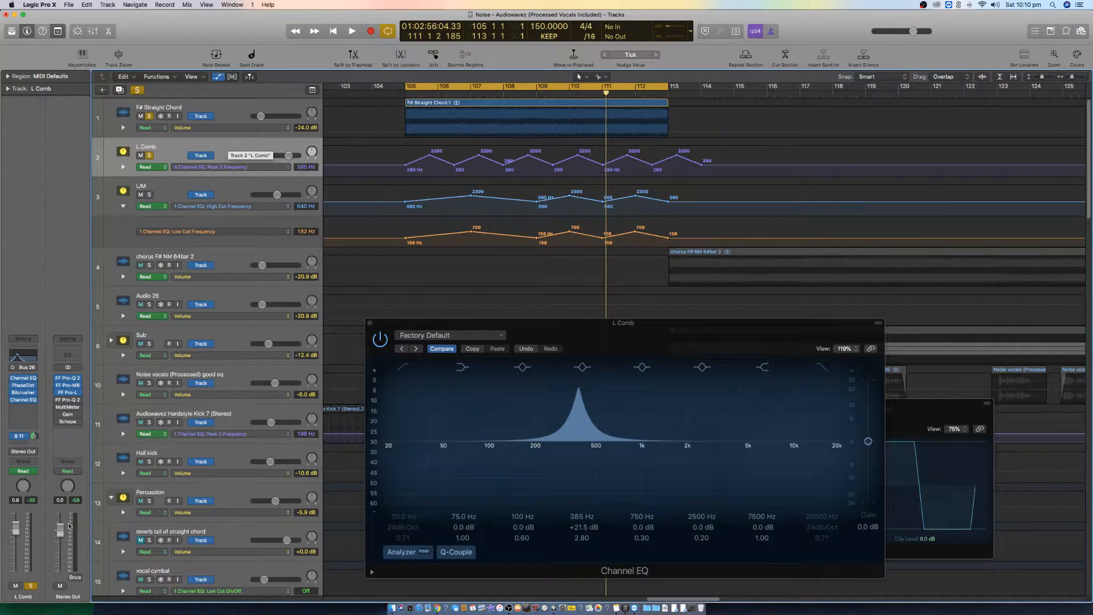
- Bring up L Comb's Bitcrusher, move it clear of the automation, and play the cycled section briefly to audition the EQ sweep
left_click(25, 393)
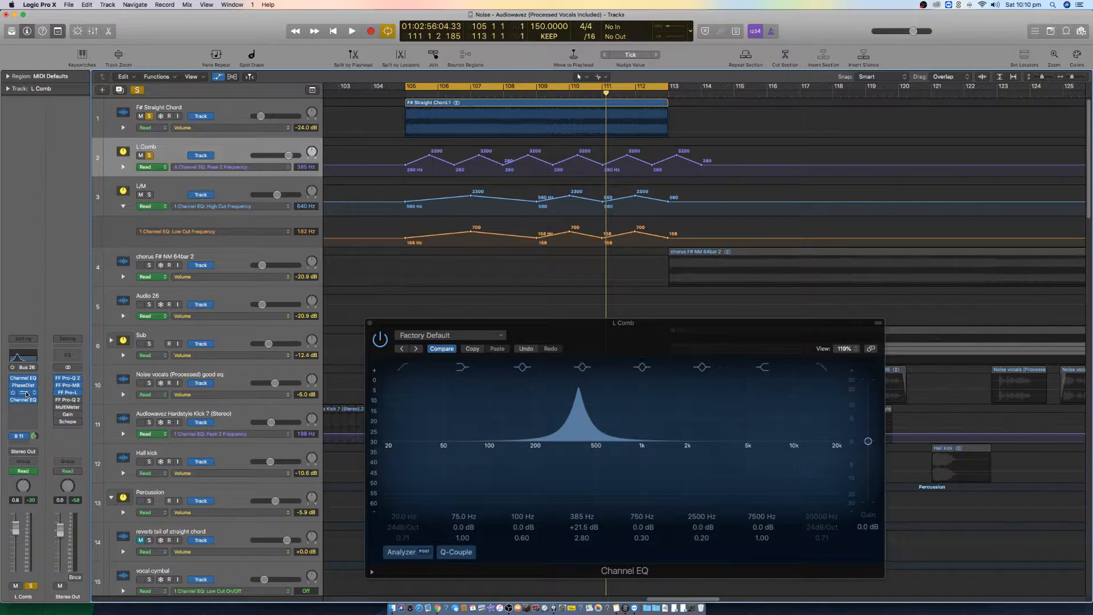
left_click(26, 393)
left_click_drag(883, 411, 930, 153)
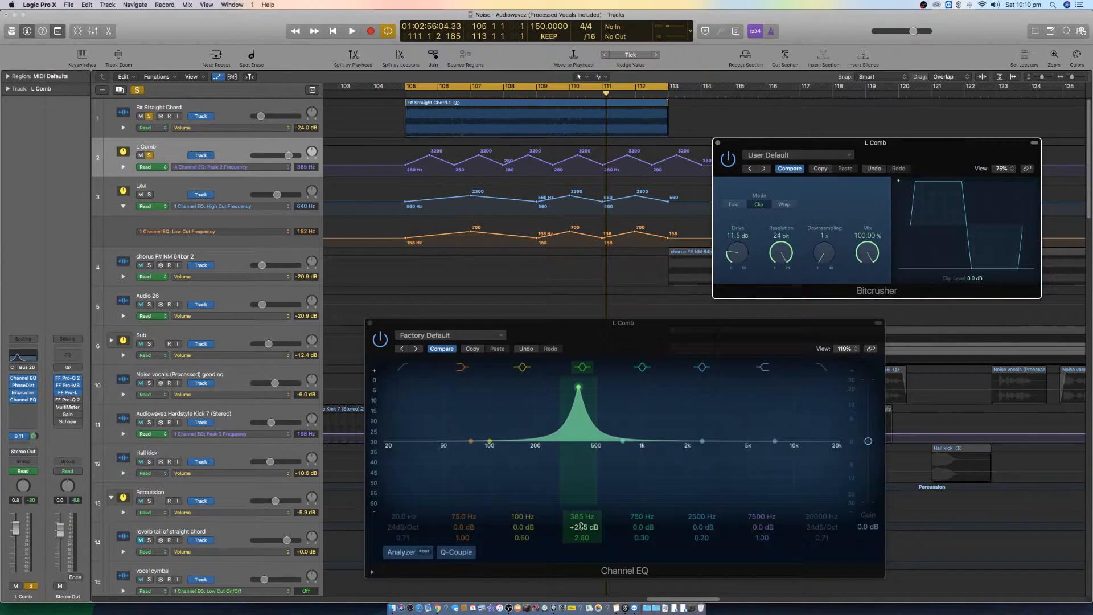
key("space")
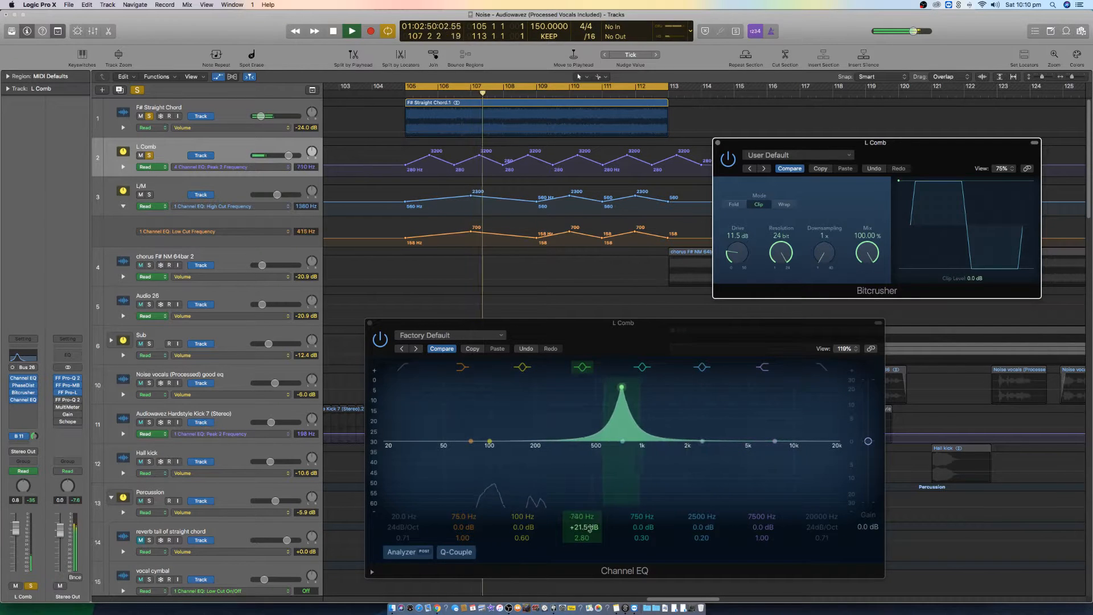
left_click_drag(809, 143, 853, 37)
key("space")
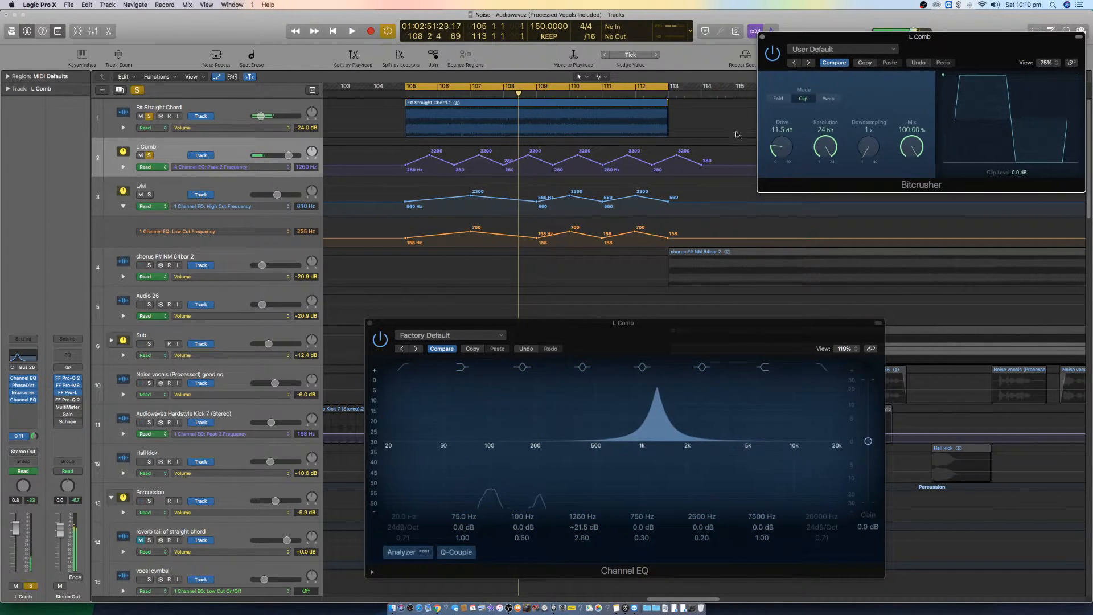
- Lower the whole Peak 2 Frequency zigzag on L Comb so its peaks reach about 650 Hz, playing the cycled section to judge the range
left_click(498, 163)
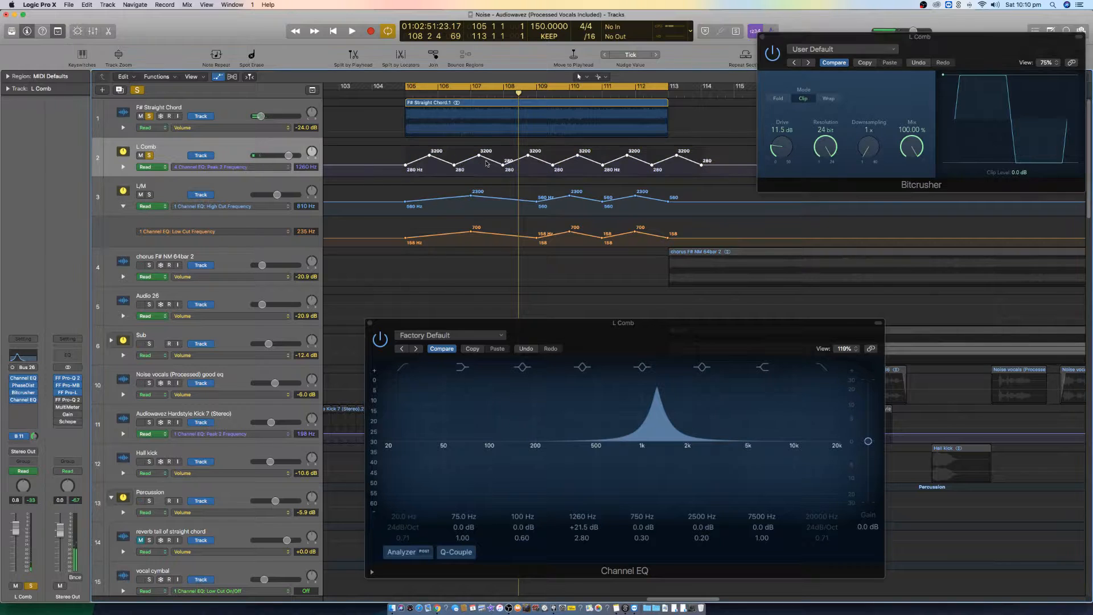
left_click_drag(498, 162, 488, 164)
key("space")
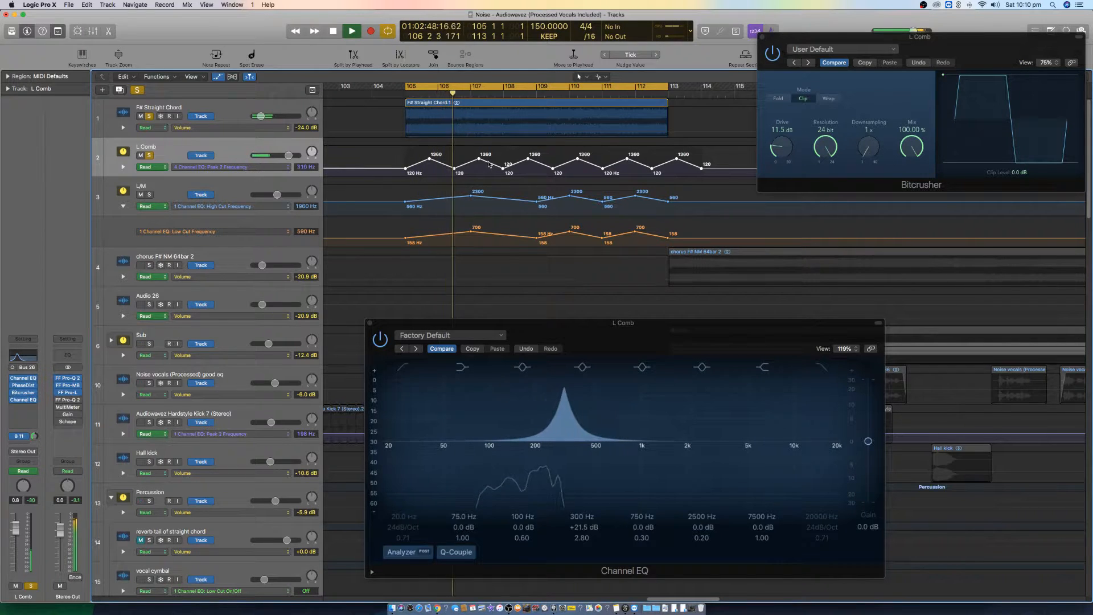
left_click_drag(489, 162, 486, 164)
- Raise the Bitcrusher's Downsampling to 12x, adjust its Clip Level and Drive, and close both L Comb plug-in windows
left_click_drag(867, 149, 862, 111)
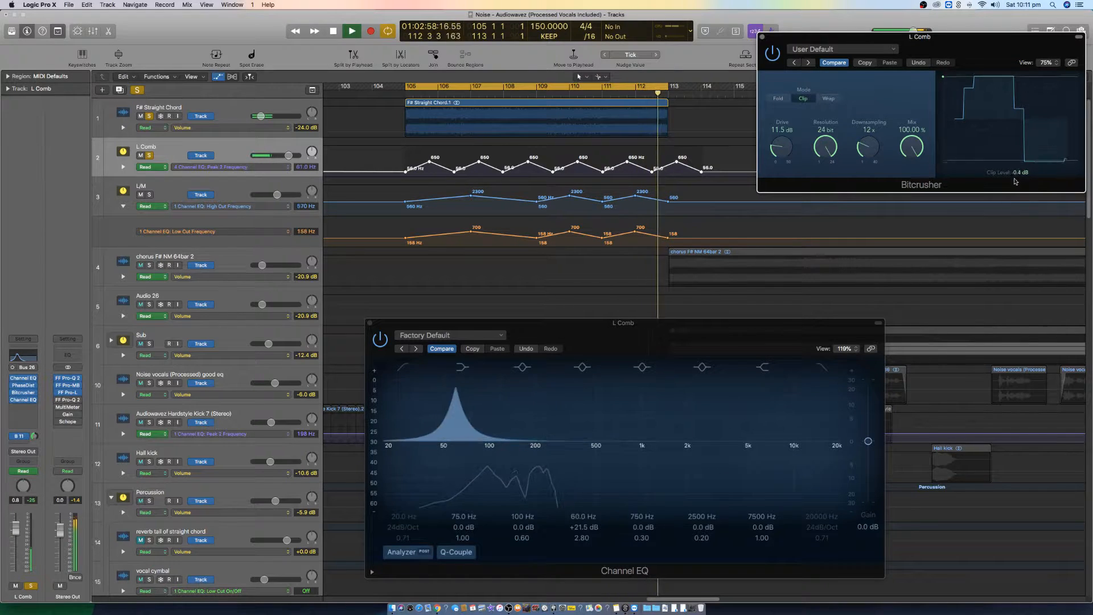
left_click_drag(1019, 221, 1020, 229)
left_click_drag(774, 145, 801, 112)
left_click(762, 37)
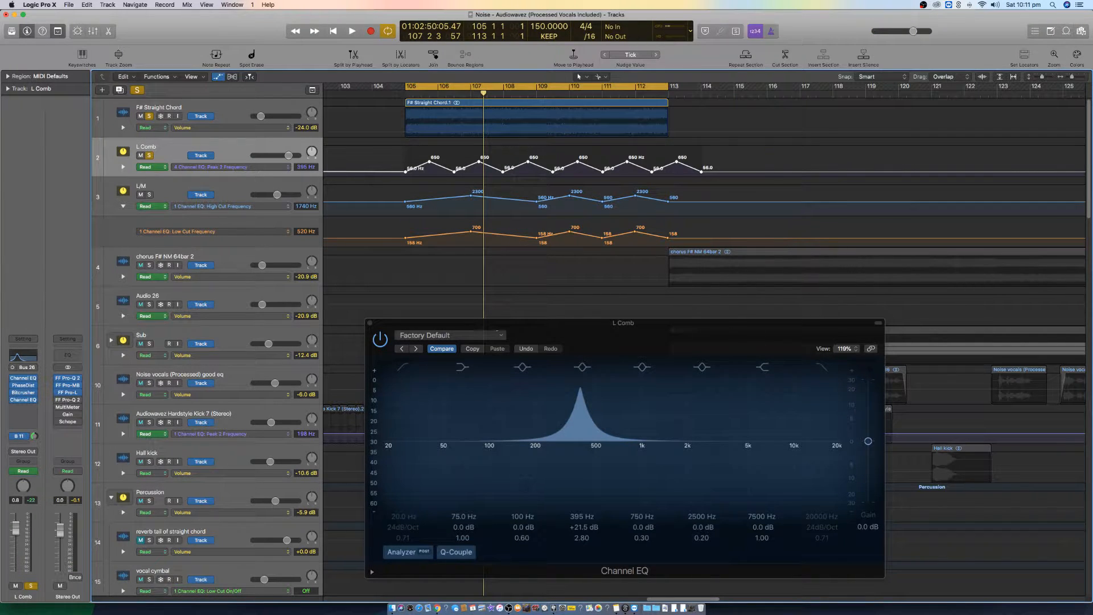
left_click(369, 323)
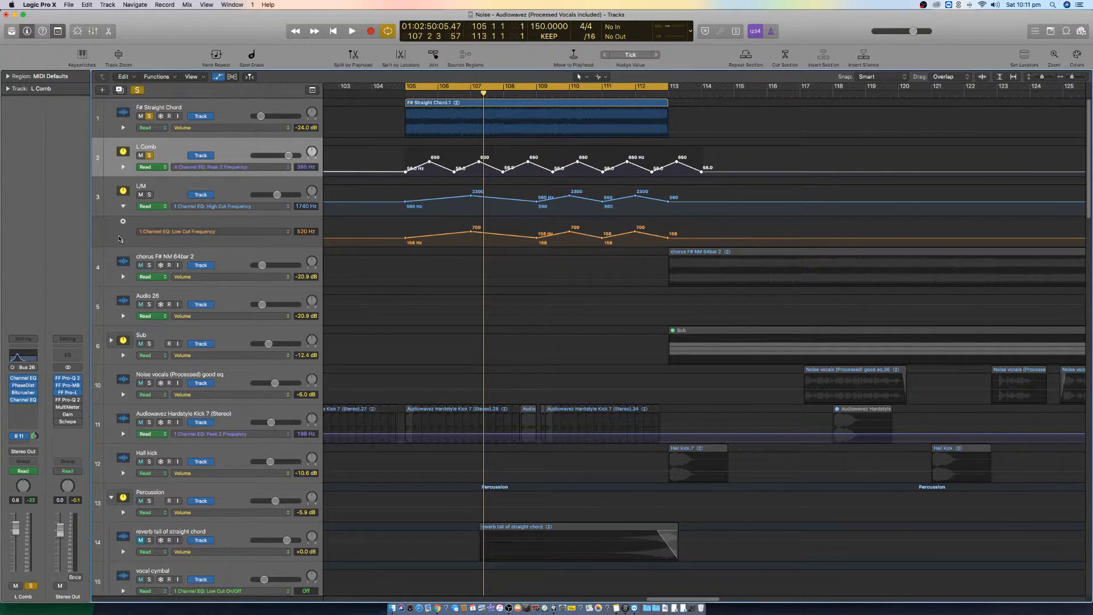
- Solo L/M together with L Comb, select F# Straight Chord, and audition the cycled section
left_click(150, 195)
left_click(222, 109)
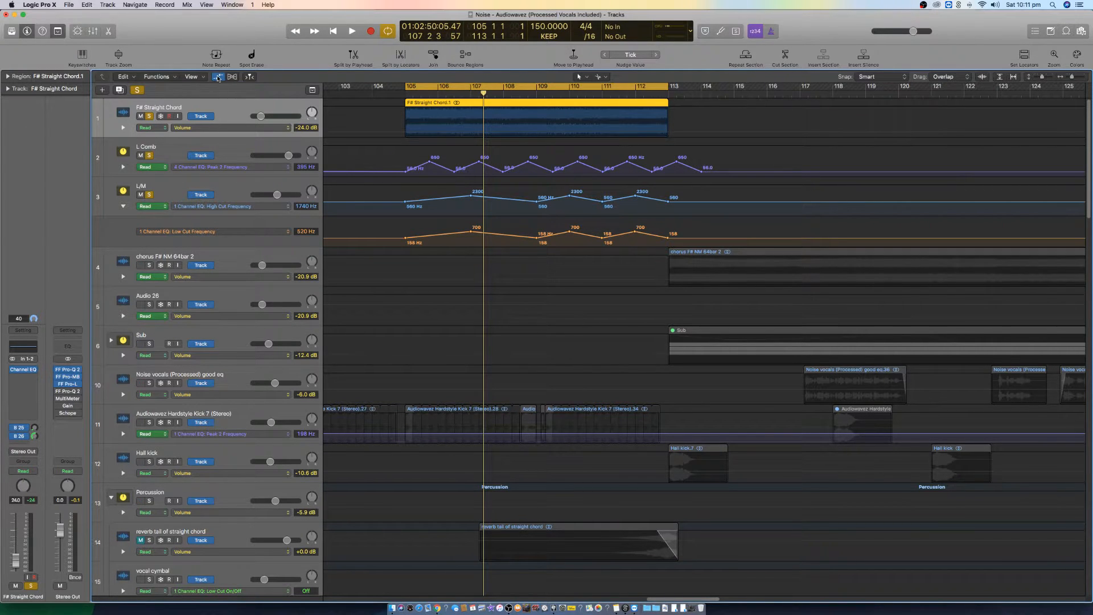
key("space")
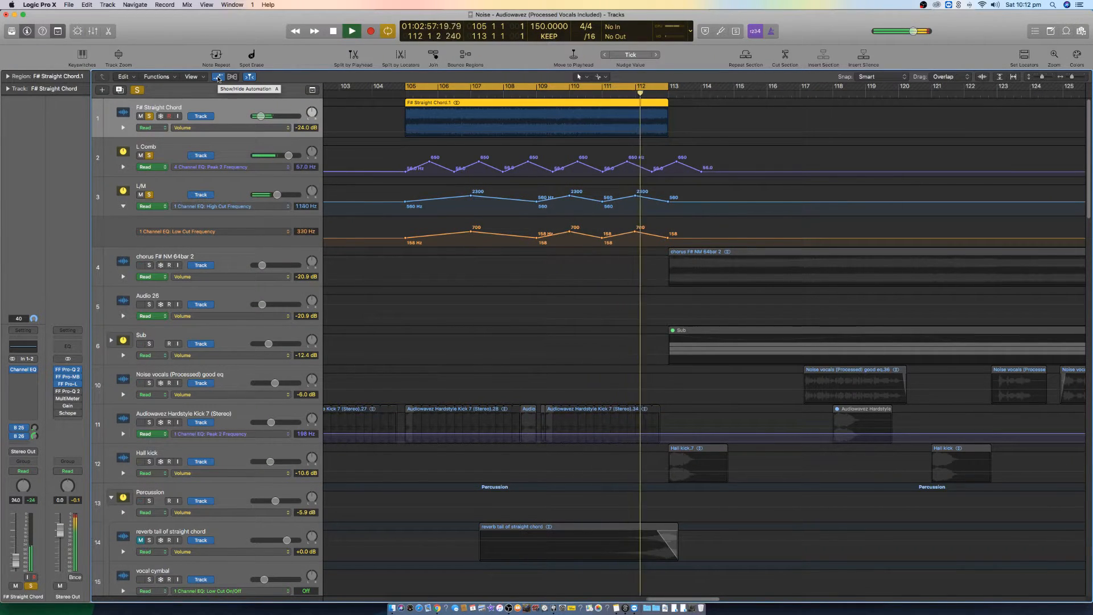
key("space")
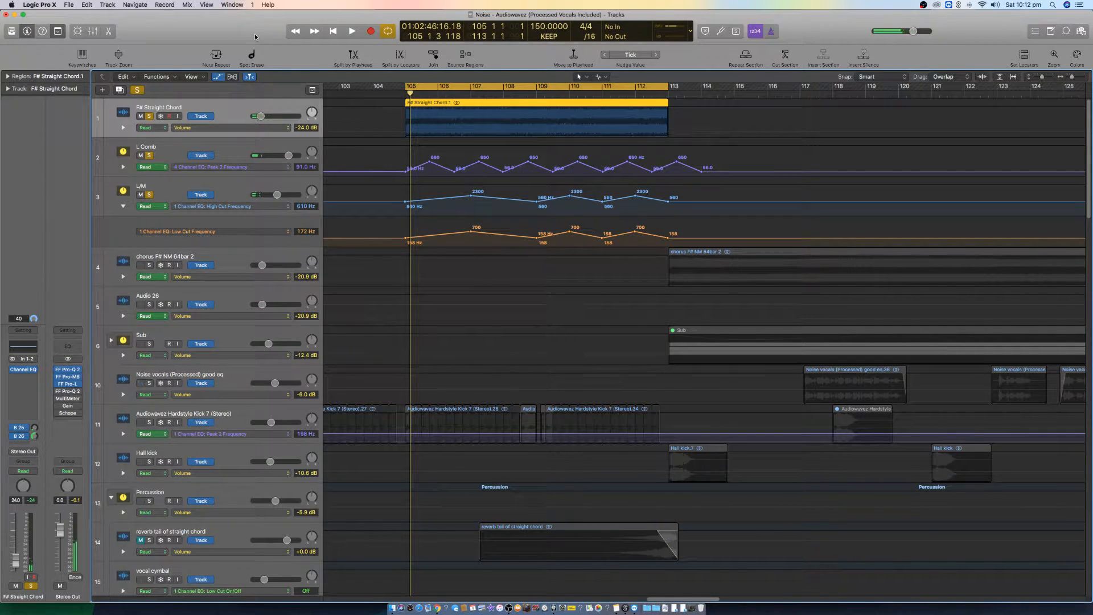
- Move L Comb's second Channel EQ down one insert slot, leaving a gap after the Bitcrusher, and audition the chain briefly
left_click(242, 146)
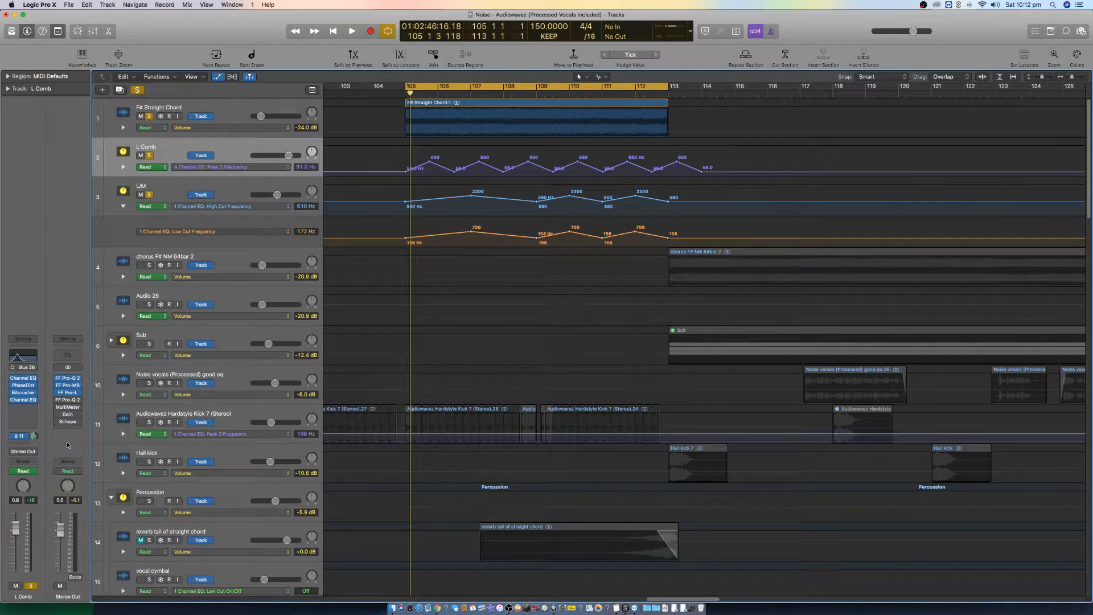
left_click_drag(24, 401, 24, 407)
key("space")
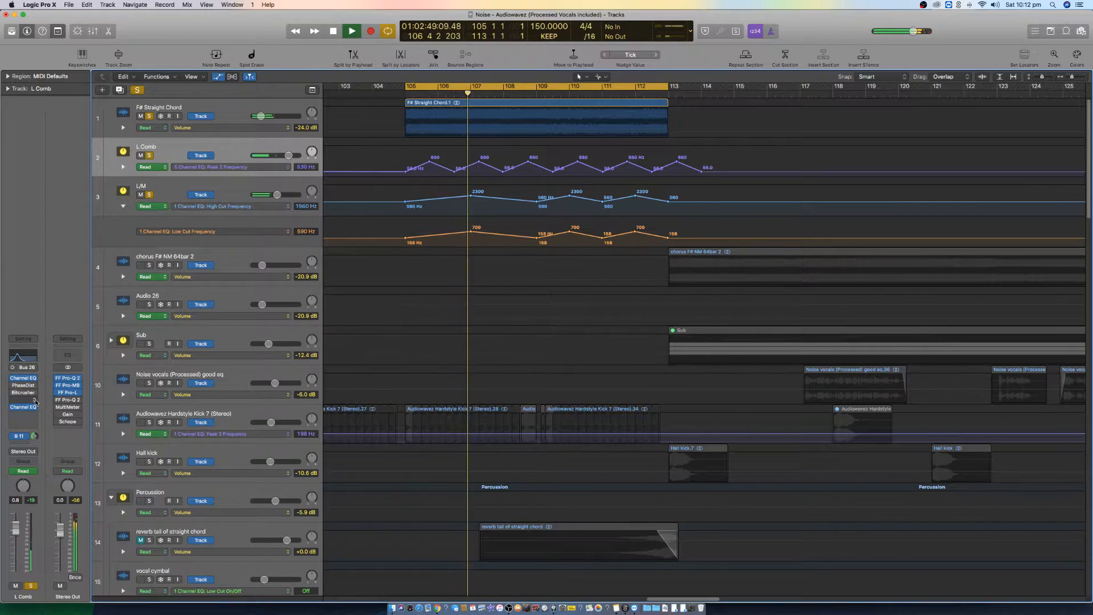
key("space")
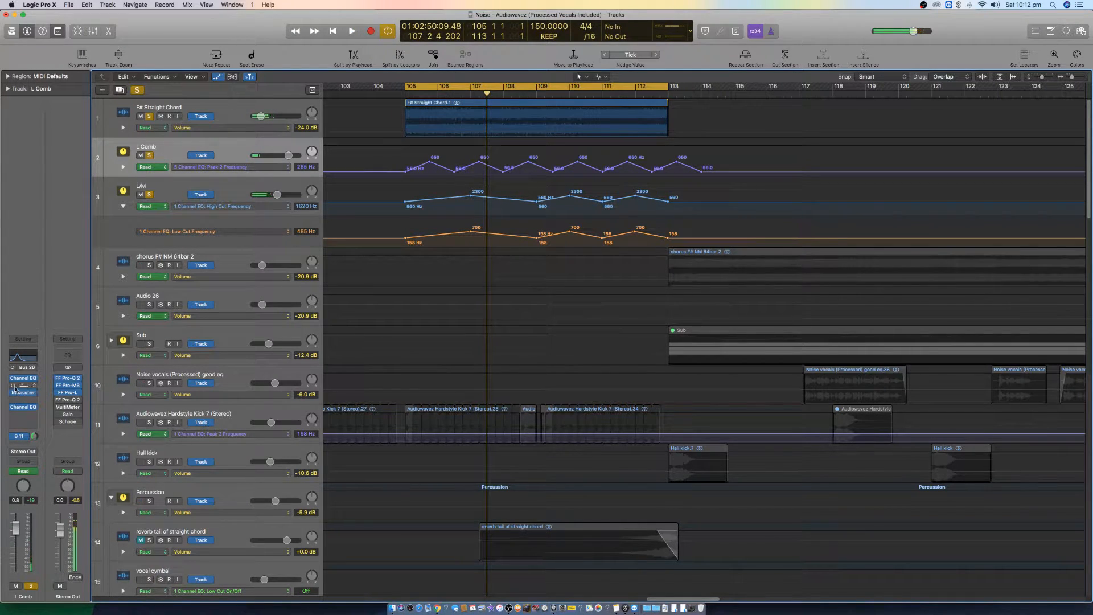
left_click(33, 400)
mouse_move(57, 481)
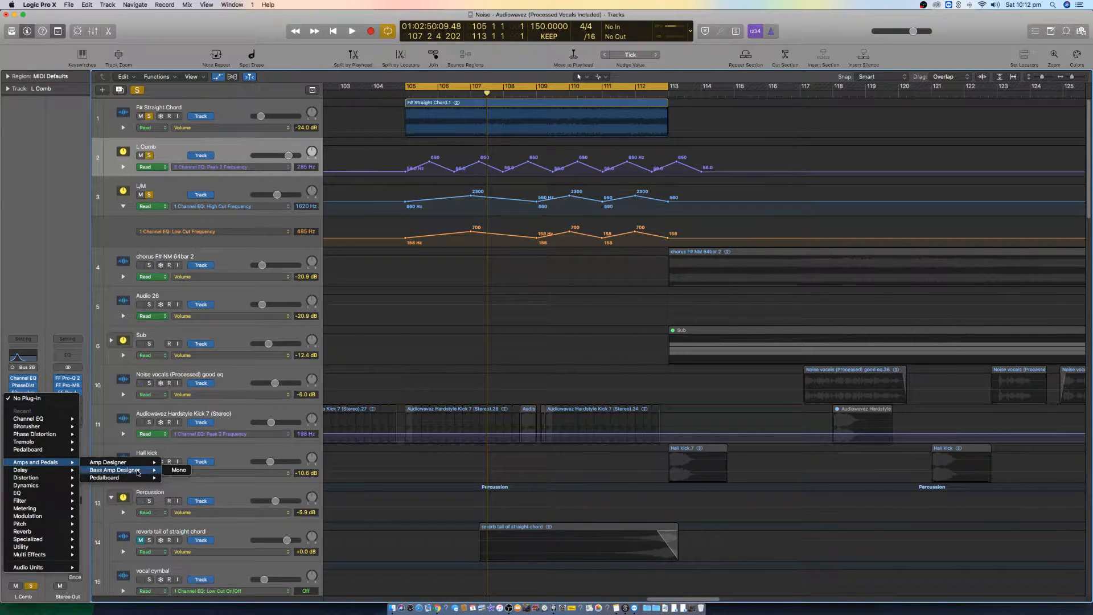
left_click(28, 418)
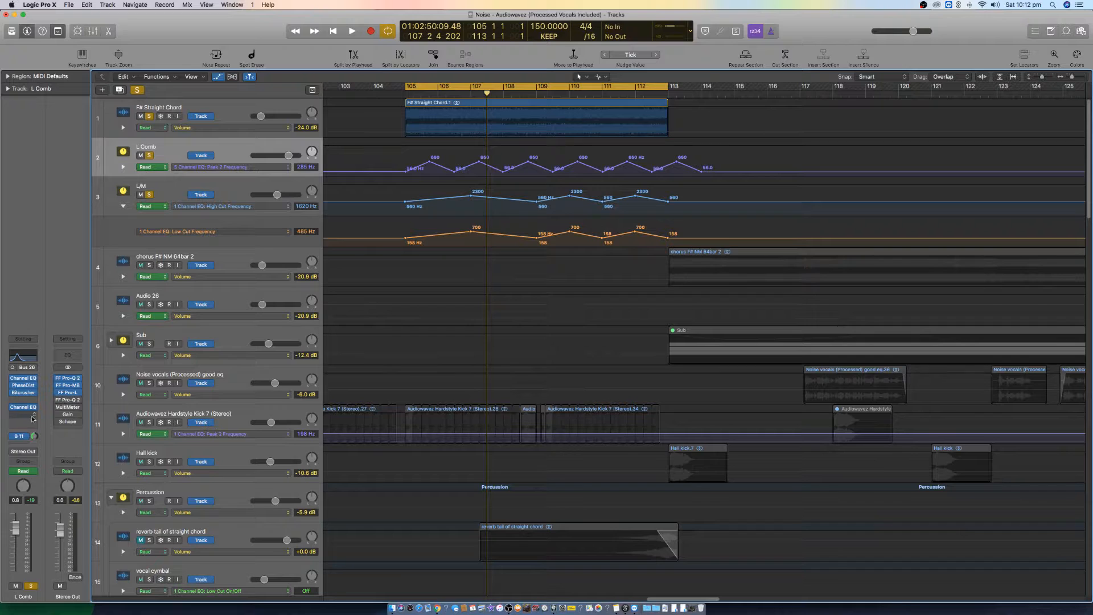
- Insert a Mono->Stereo Tremolo after L Comb's second Channel EQ and move its window clear of the tracks
left_click(25, 401)
mouse_move(59, 557)
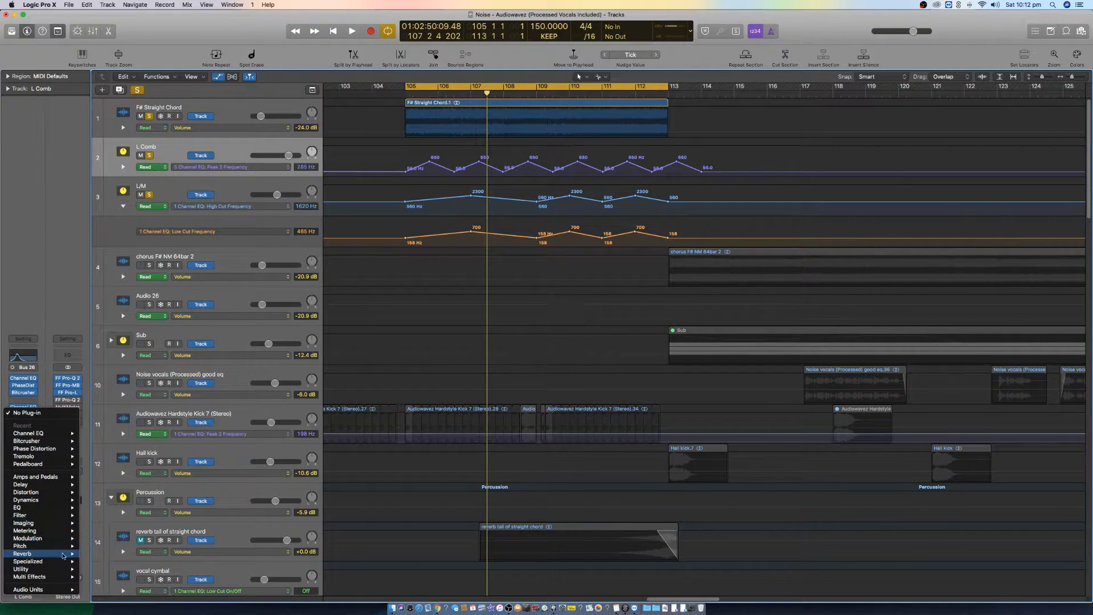
mouse_move(63, 535)
mouse_move(119, 595)
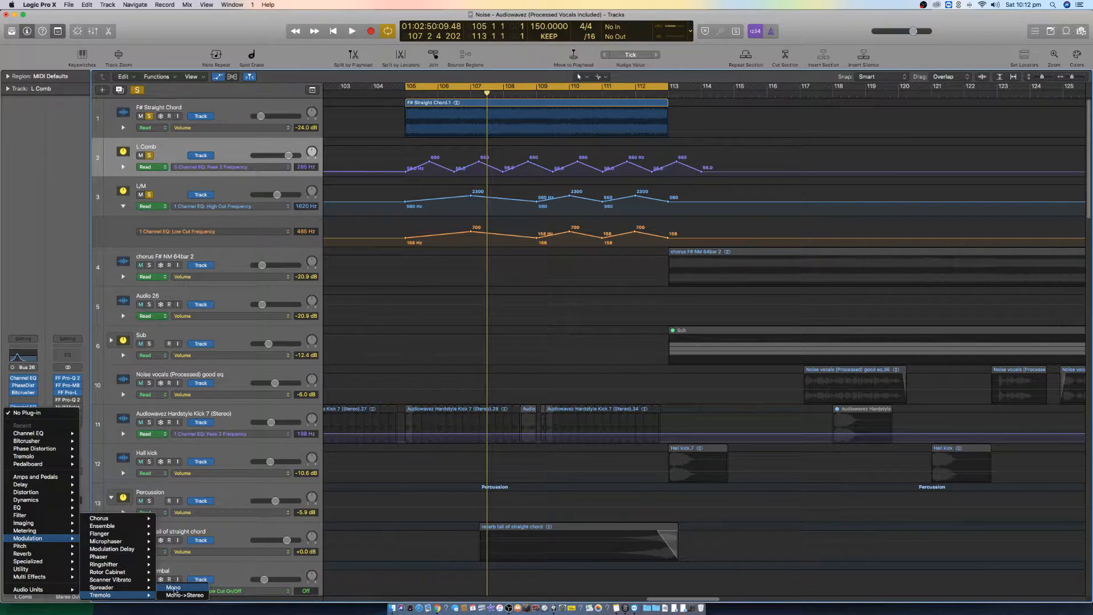
left_click(192, 595)
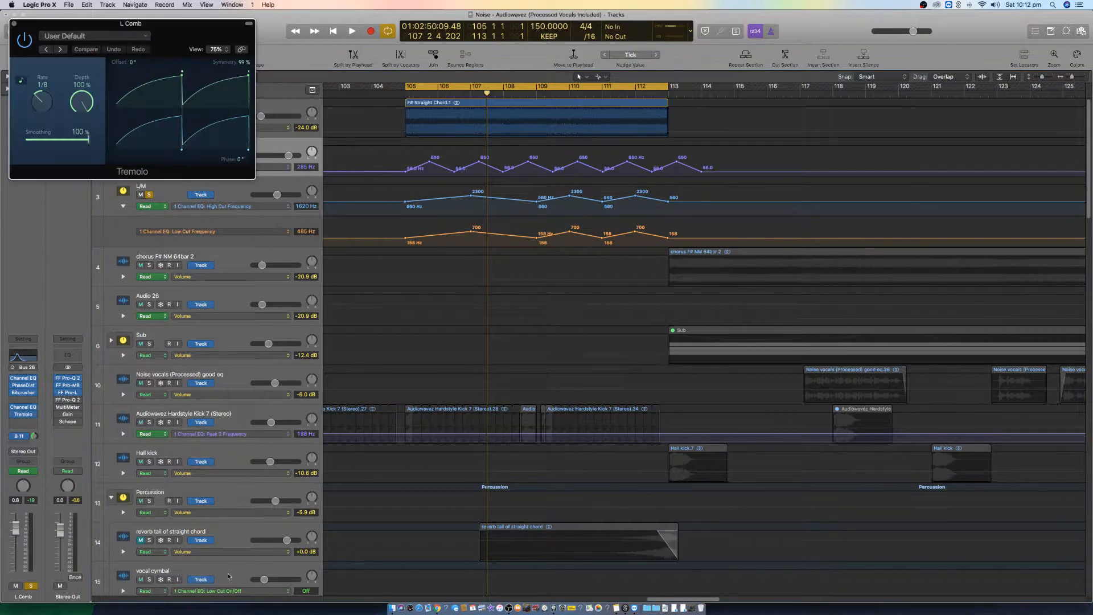
left_click_drag(185, 34, 611, 369)
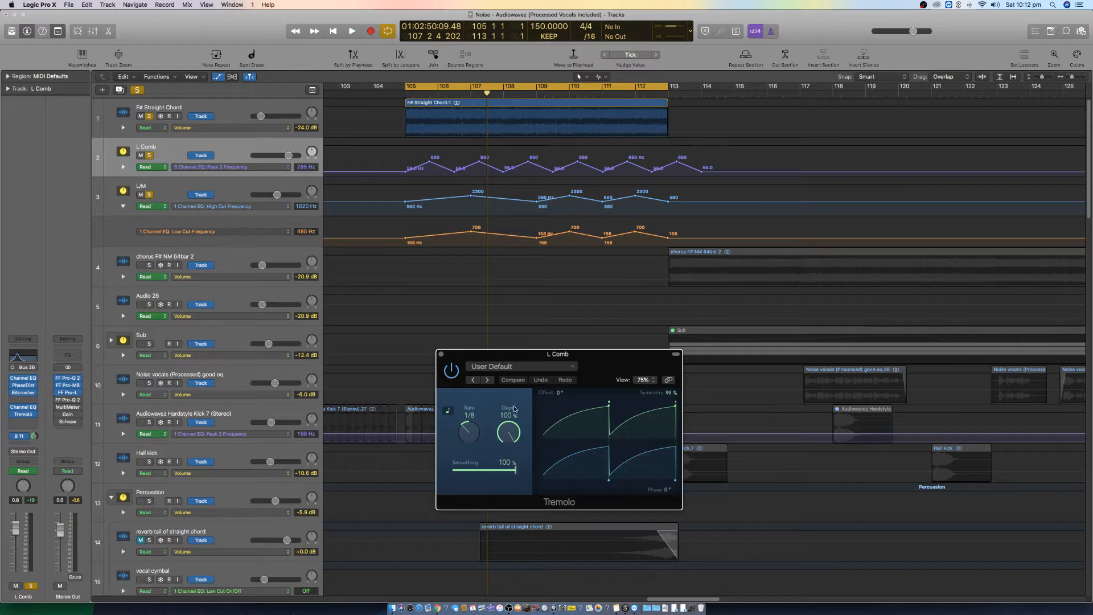
- Set L Comb's Tremolo Rate to 1/16 with Depth at 100% while playing the cycled section
left_click_drag(472, 433, 470, 428)
key("space")
left_click_drag(507, 431, 509, 425)
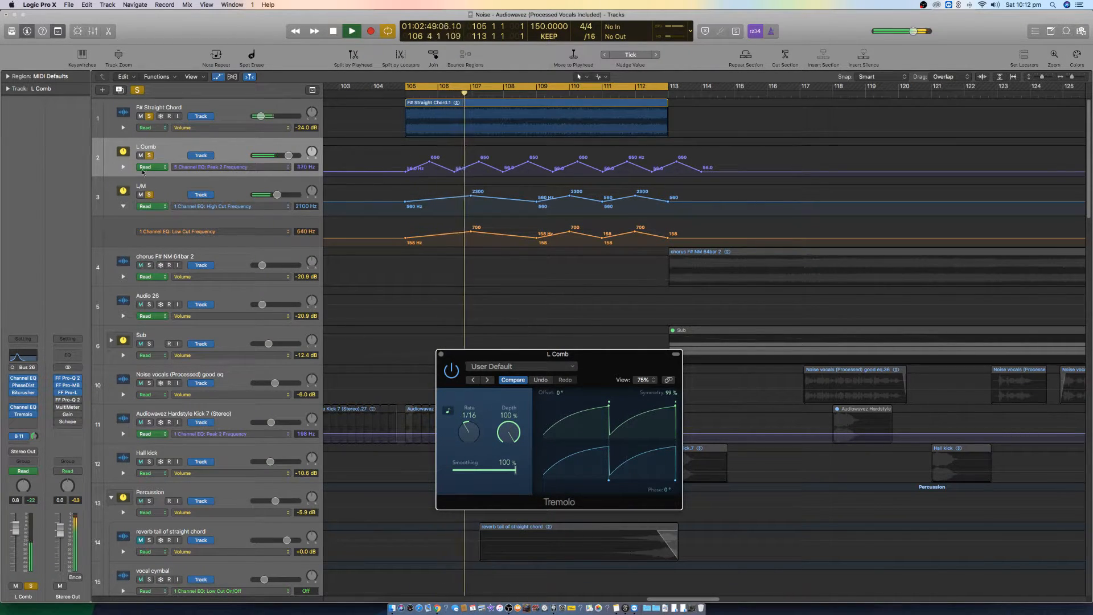
- Take L/M out of solo and raise L Comb's volume to +6.0 dB during playback
left_click(149, 156)
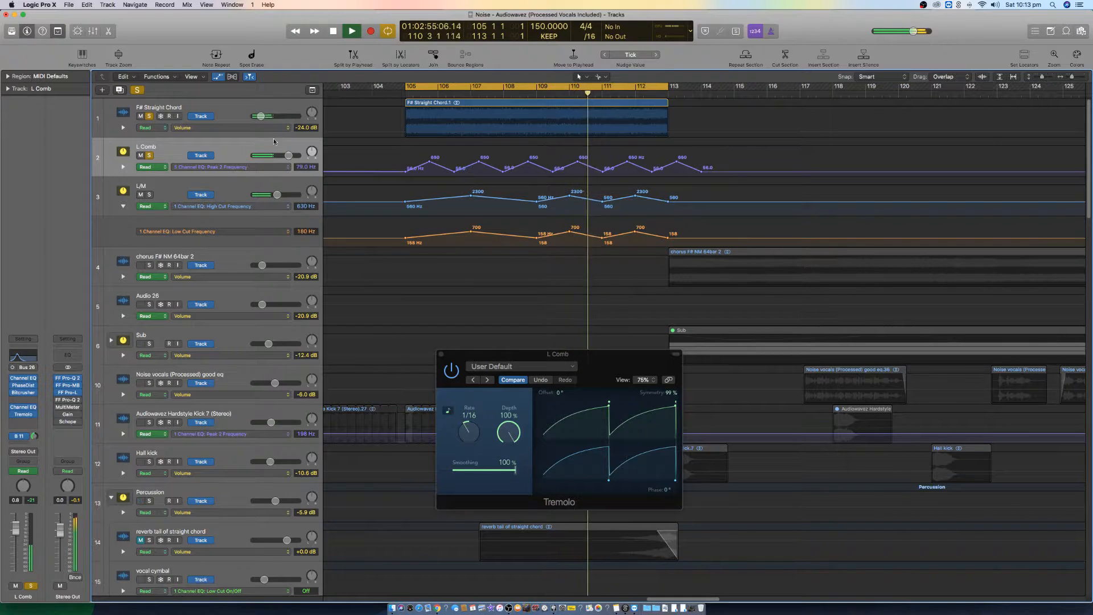
left_click_drag(291, 158, 300, 157)
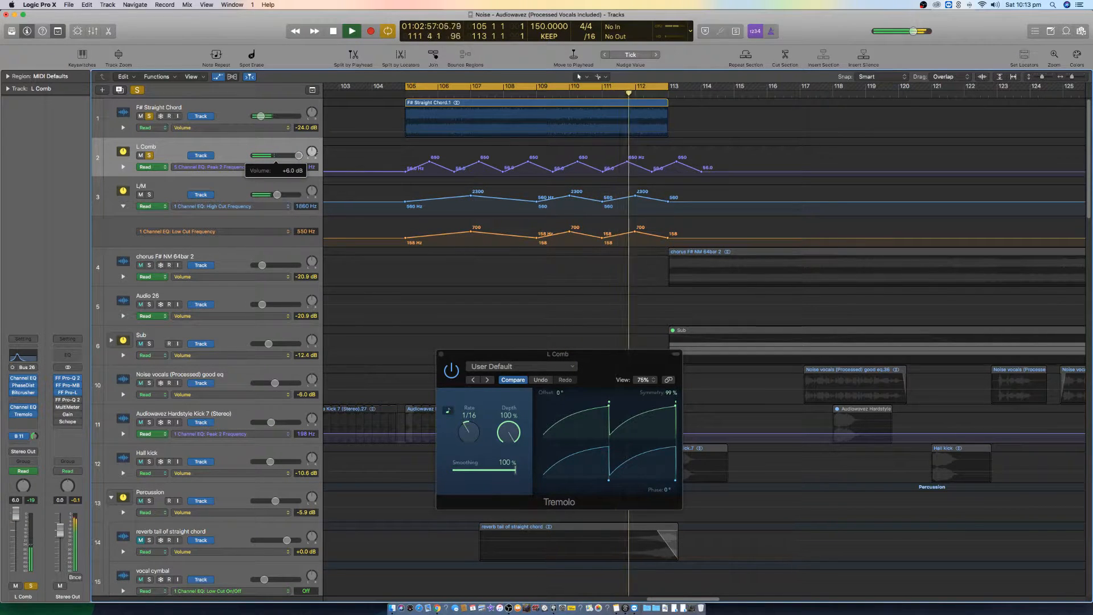
key("space")
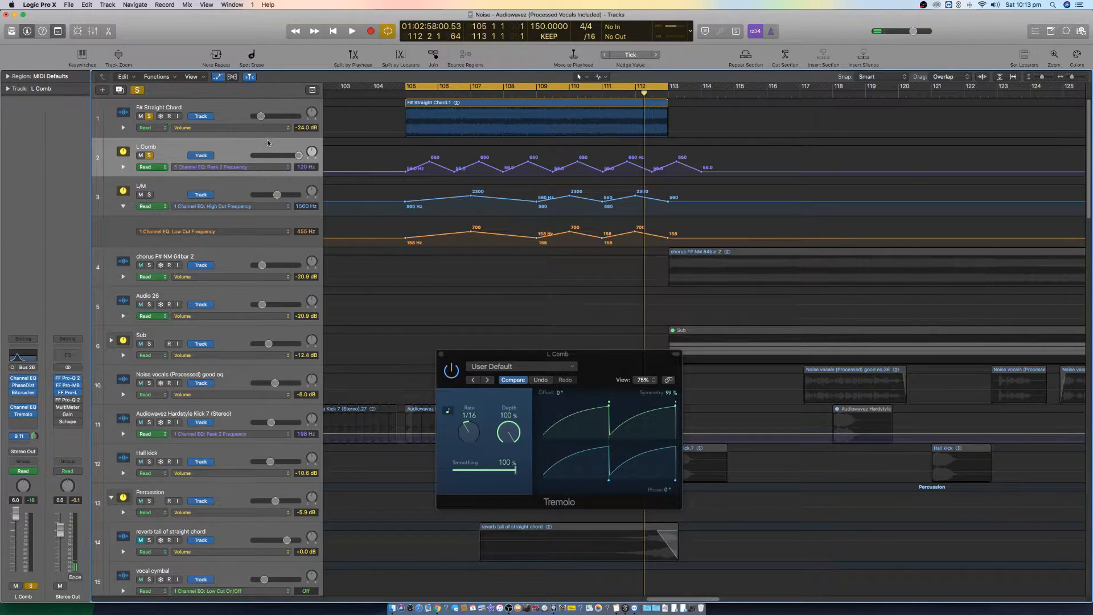
- Check L/M's fourth insert, and set L Comb's Tremolo to a 1/8 Rate and 70% Depth during playback
left_click(237, 194)
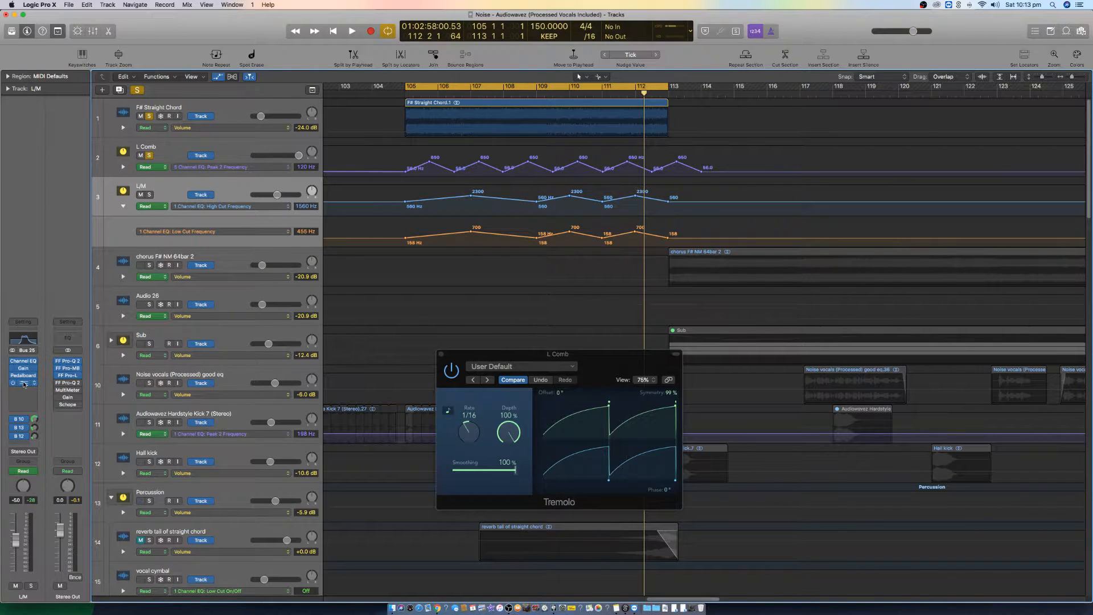
left_click(24, 383)
left_click(24, 383)
left_click_drag(463, 436, 469, 438)
key("space")
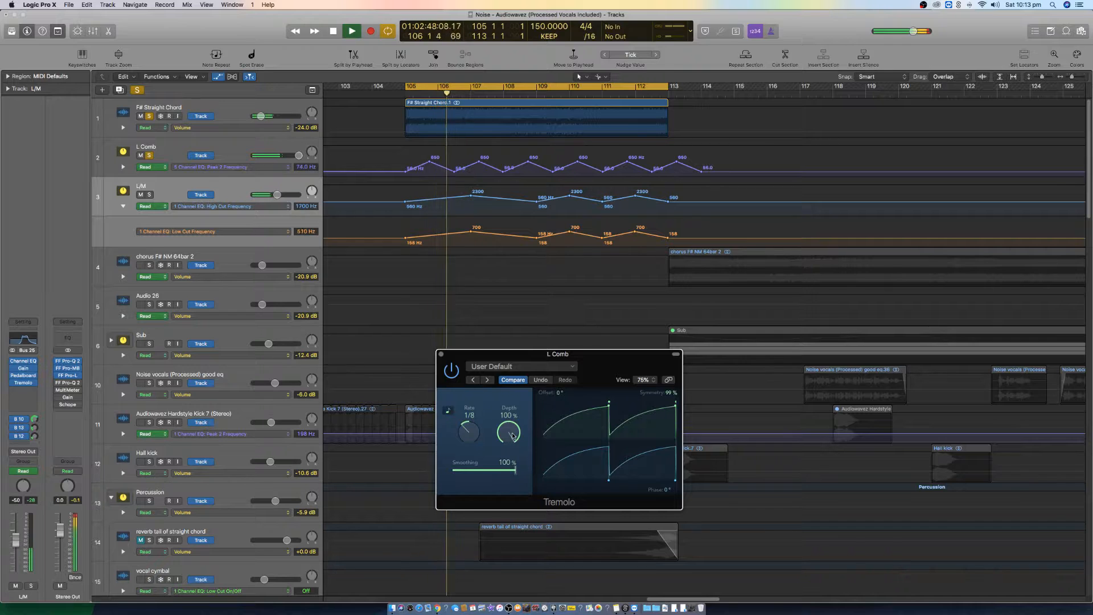
left_click_drag(508, 434, 508, 467)
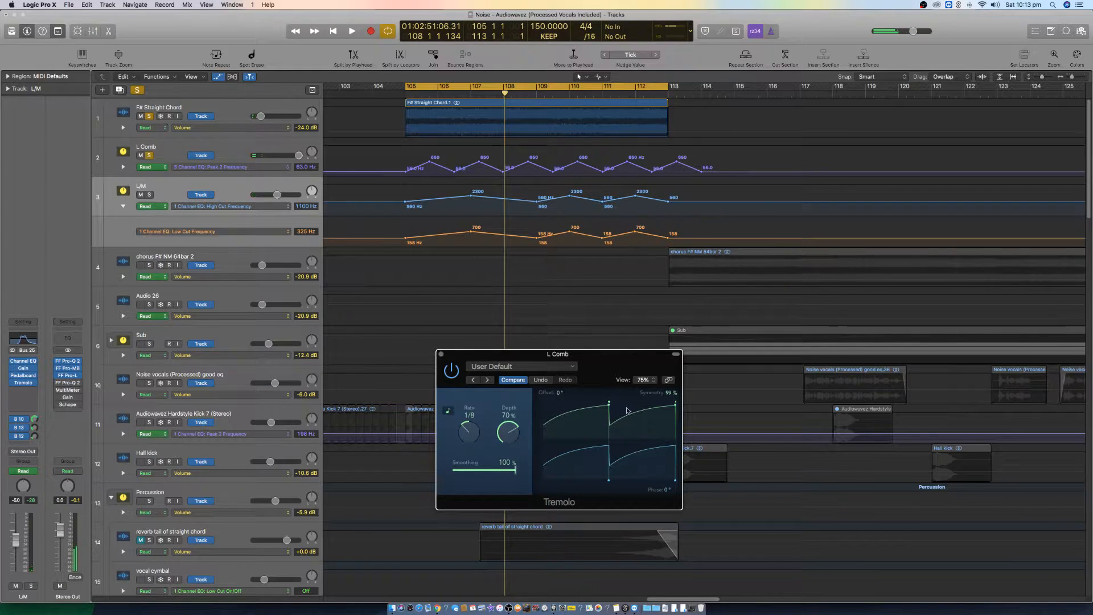
- Set L Comb's Tremolo Symmetry to 1%, audition the reversed pulse shape, and close the plug-in window
left_click_drag(671, 394, 689, 605)
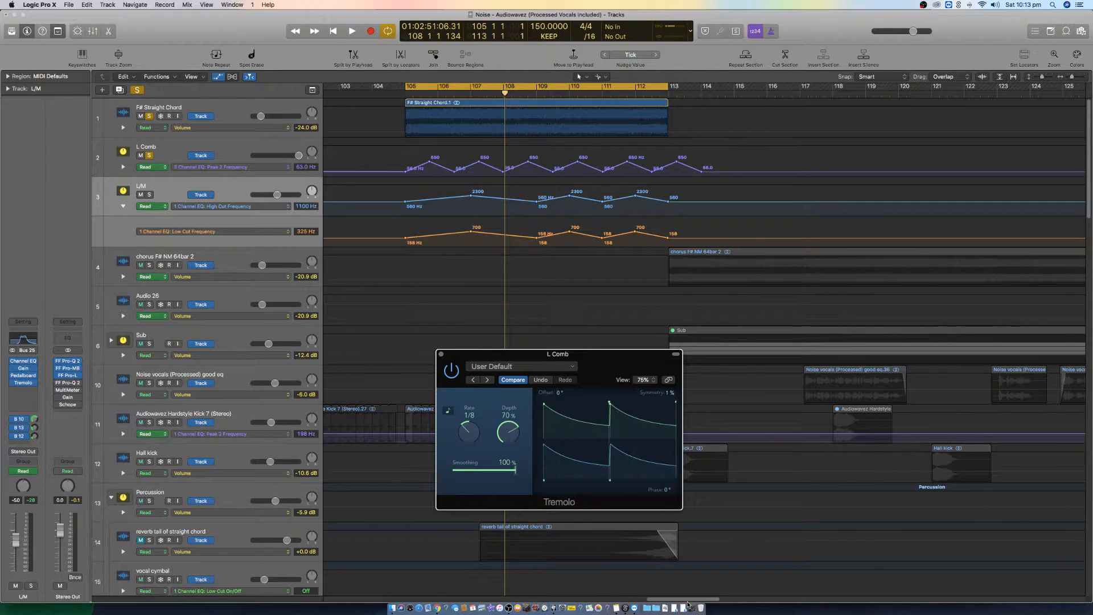
key("space")
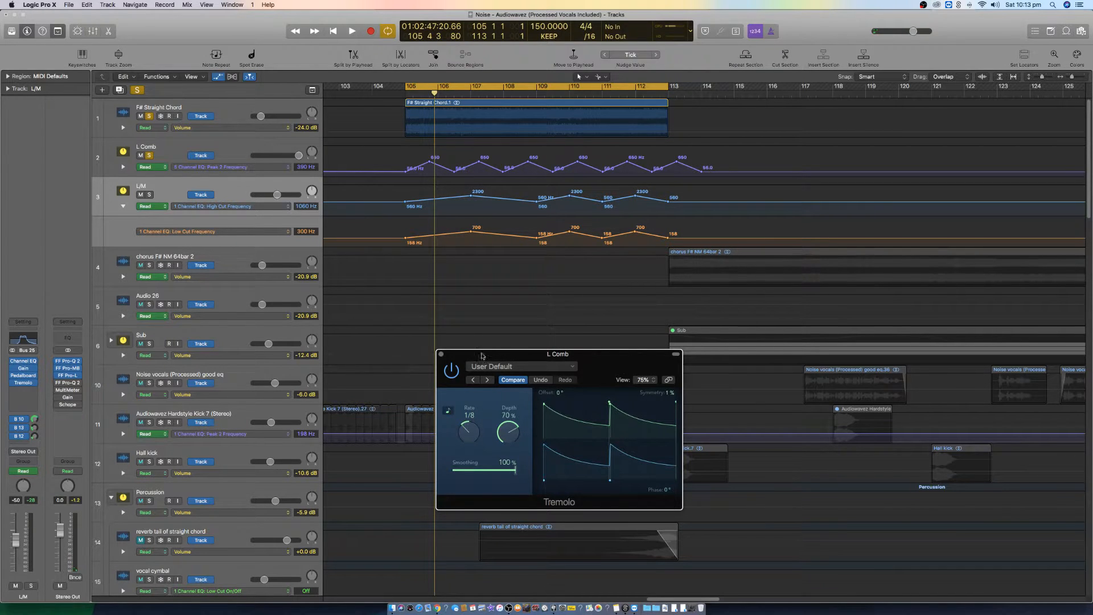
left_click(442, 355)
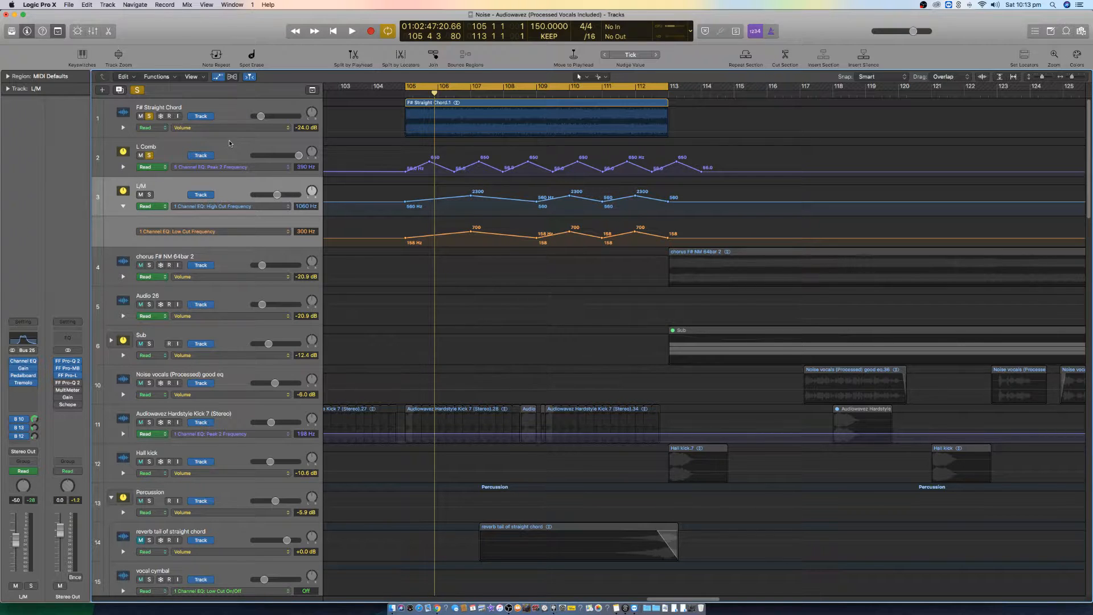
- Lower F# Straight Chord's Bus 26 send to about -15 dB and L Comb's fader to 0.0 dB while the section plays
left_click(227, 142)
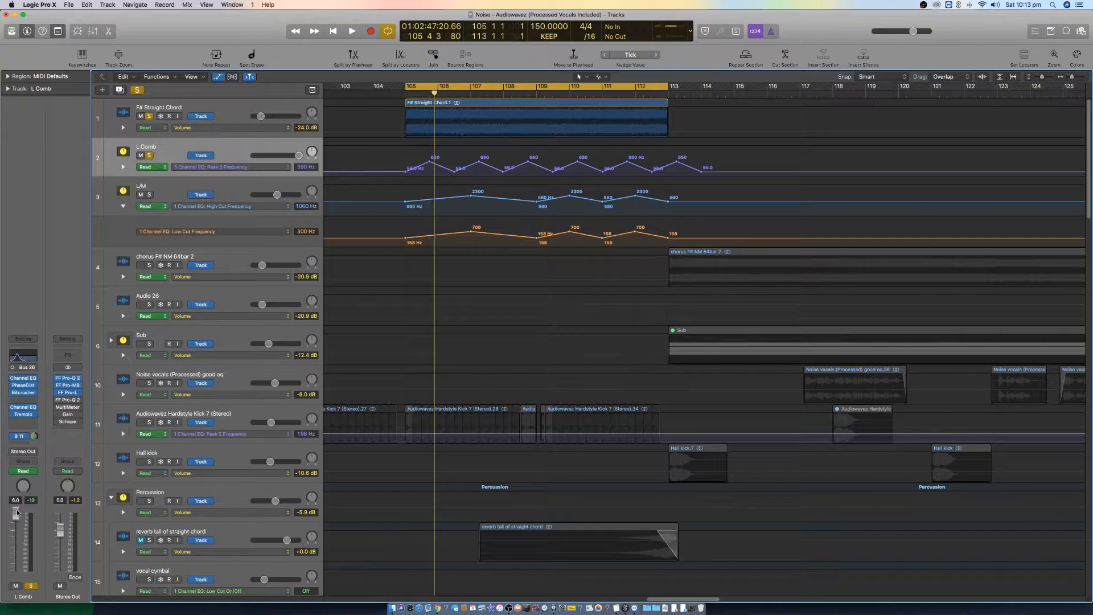
left_click(208, 110)
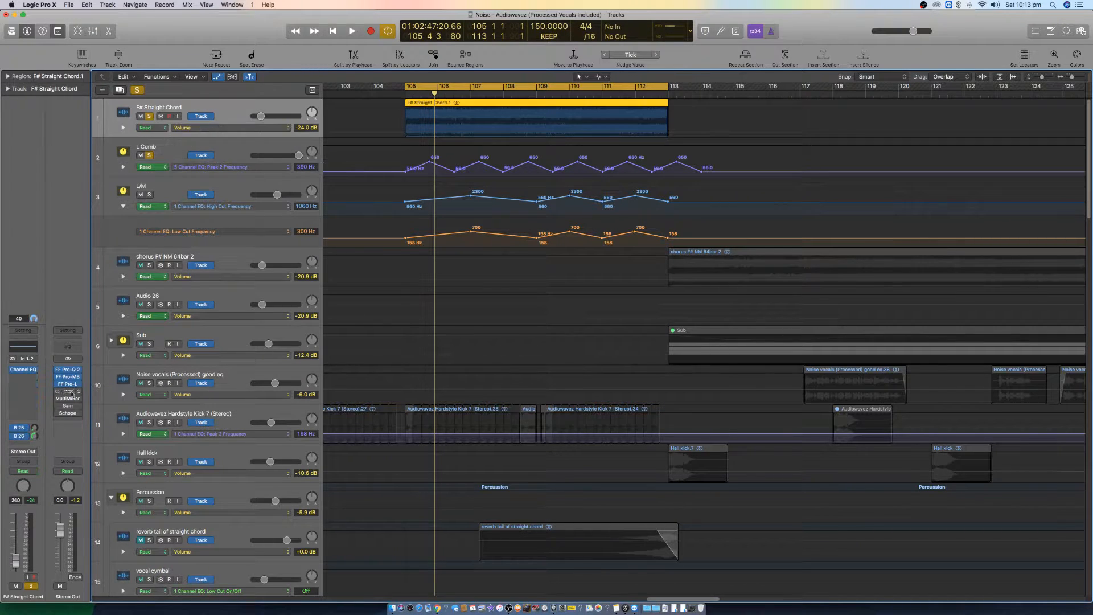
key("space")
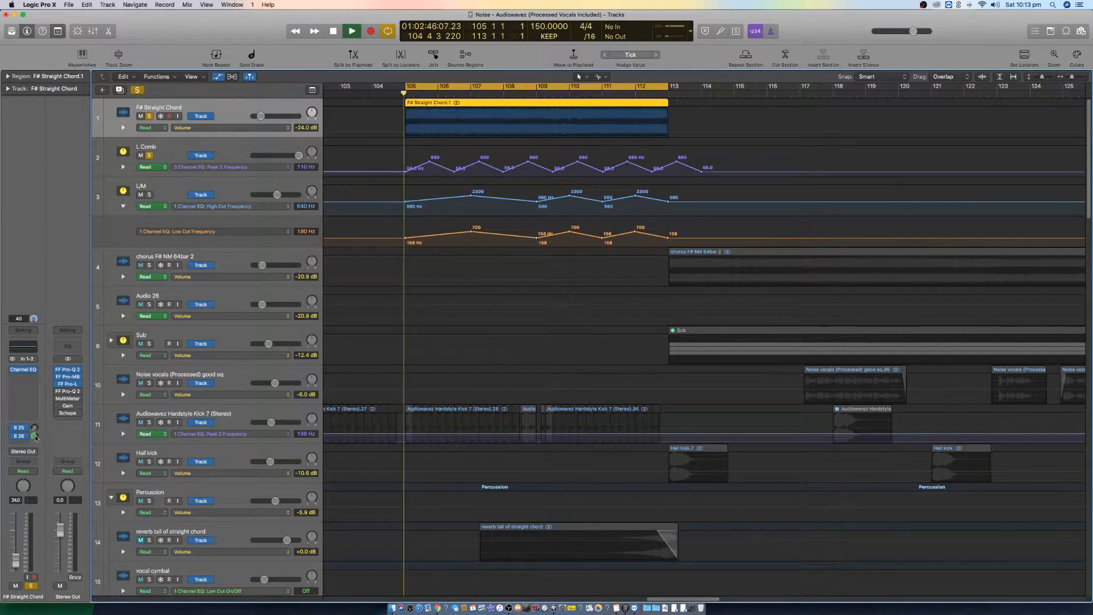
left_click(35, 437)
left_click_drag(35, 436, 34, 450)
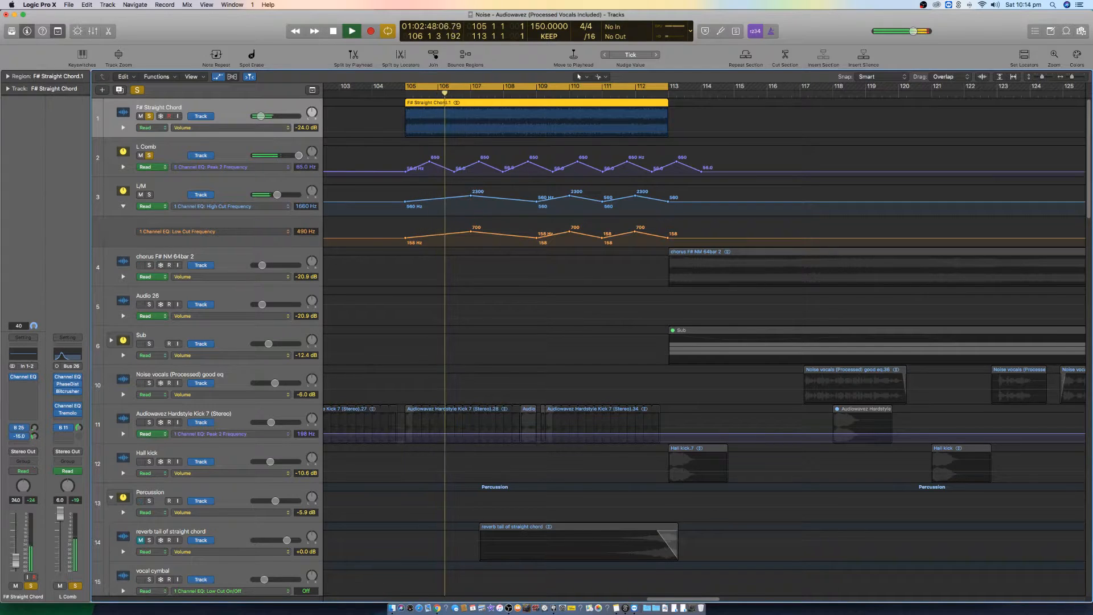
left_click_drag(64, 514, 57, 533)
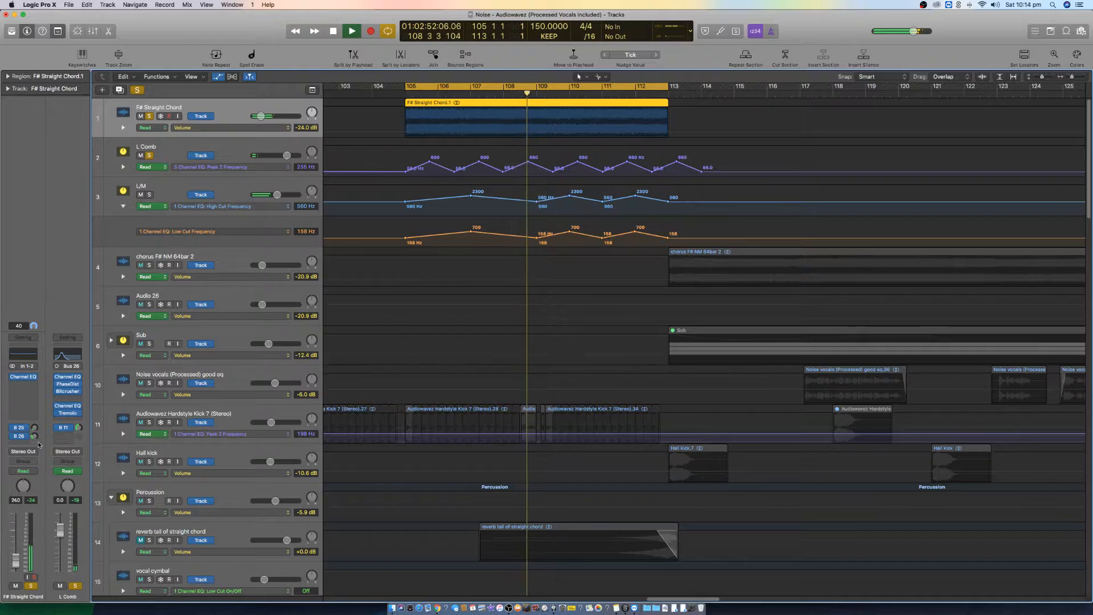
- Adjust F# Straight Chord's Bus 25 send, solo L/M, and play the cycled section to hear both aux channels
left_click(33, 427)
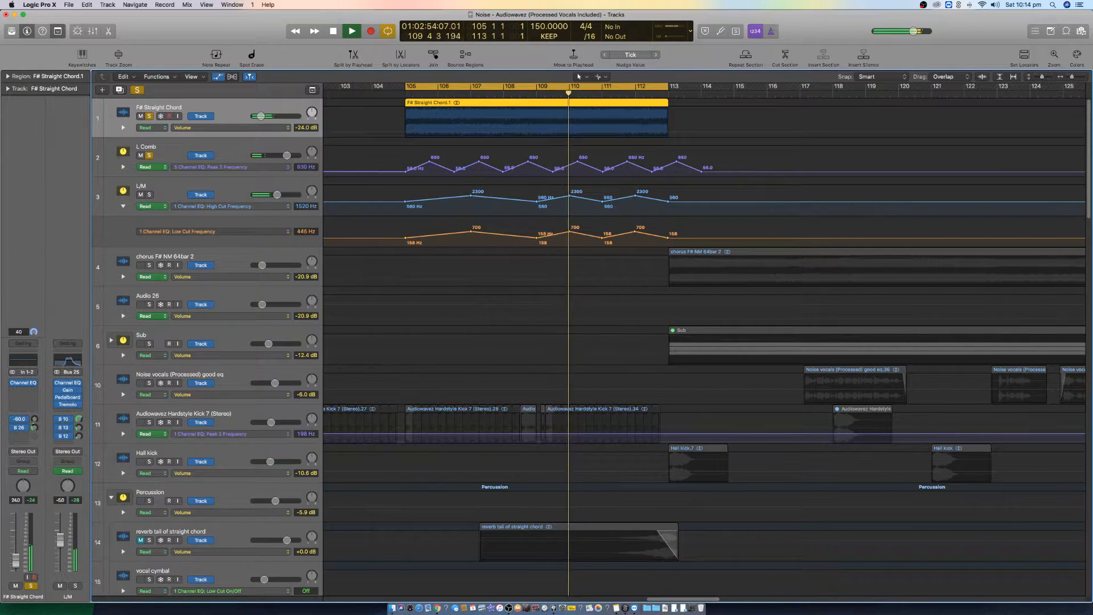
key("space")
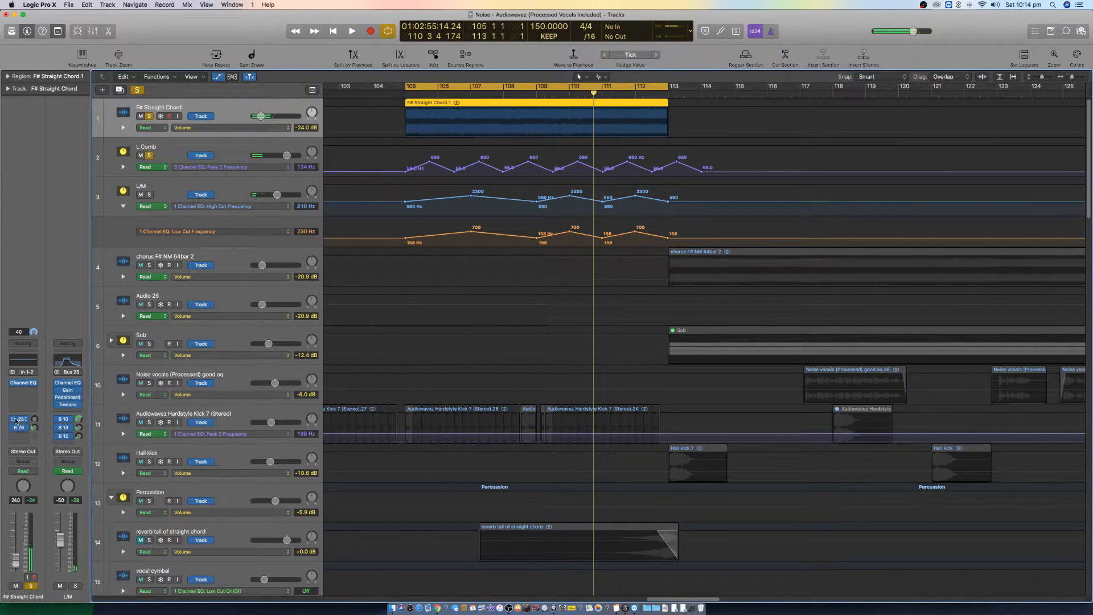
left_click_drag(35, 419, 34, 415)
key("space")
key("space")
left_click(149, 195)
key("space")
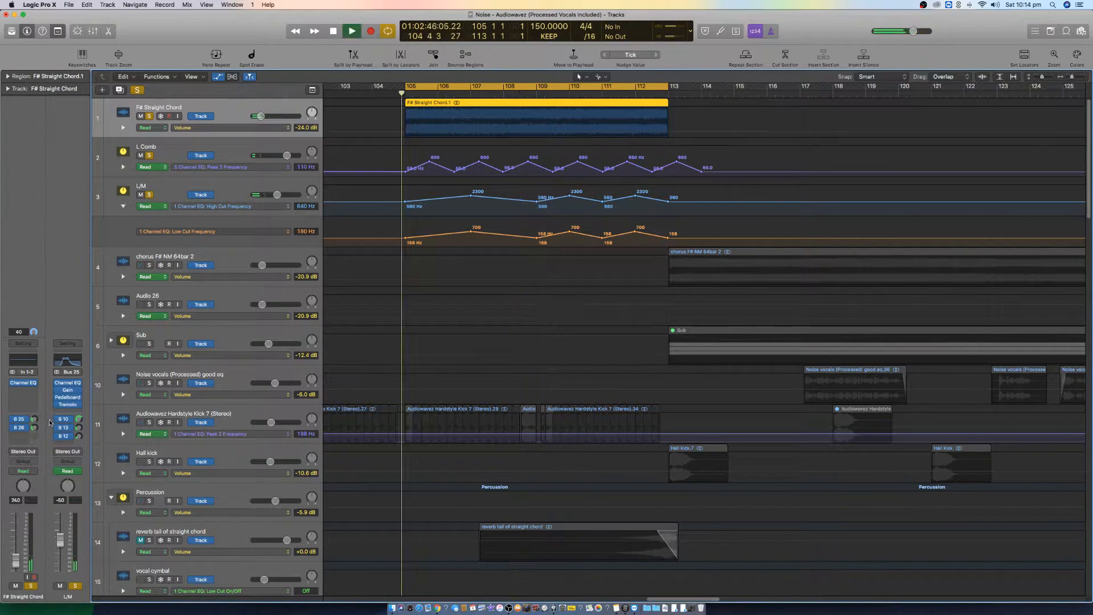
- Set L/M's fader to 0.0 dB and F# Straight Chord's Bus 25 send to about -21 dB, and clear the solos
left_click_drag(34, 420, 32, 402)
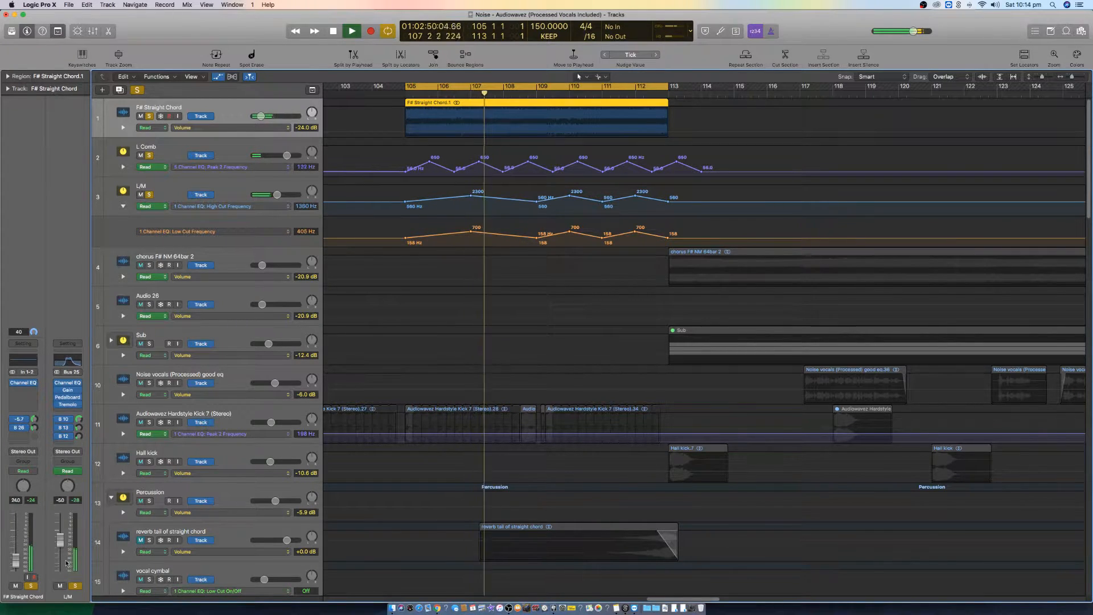
left_click(61, 543, "alt")
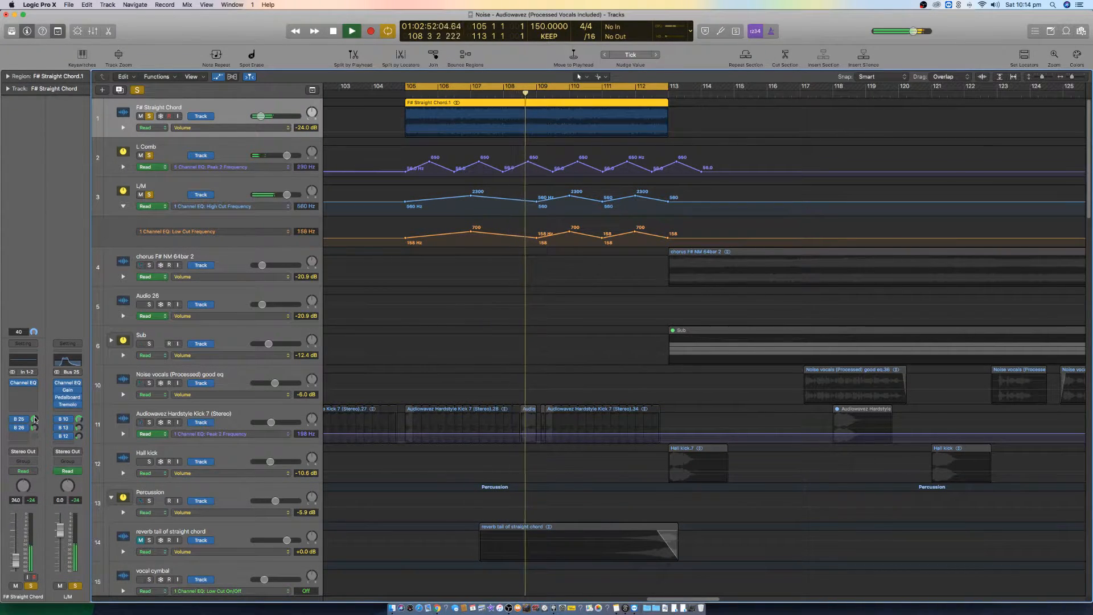
left_click_drag(34, 420, 34, 441)
key("space")
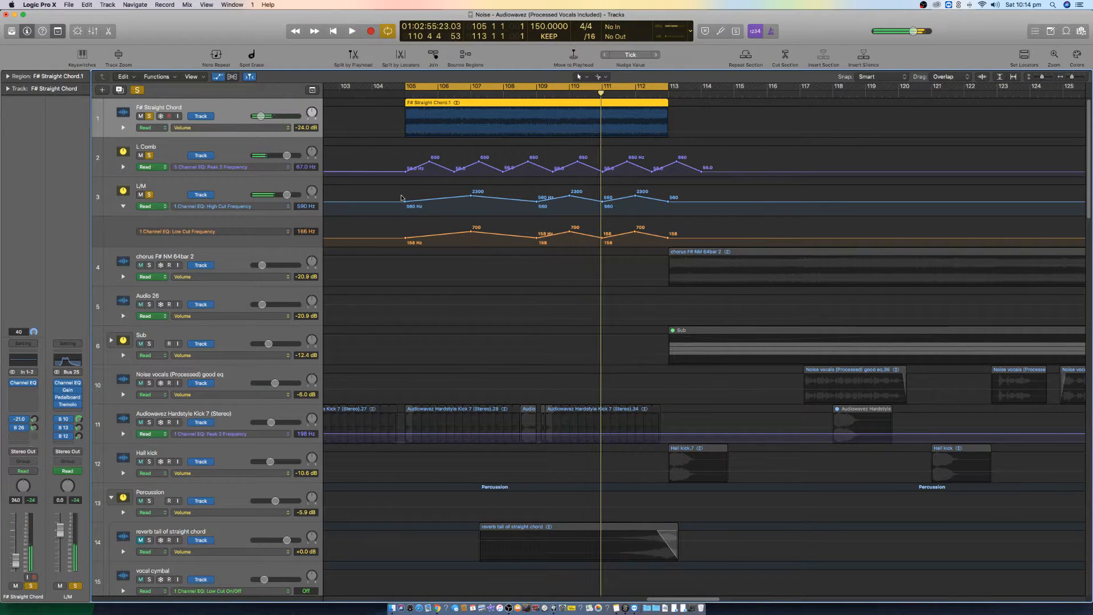
left_click(138, 90)
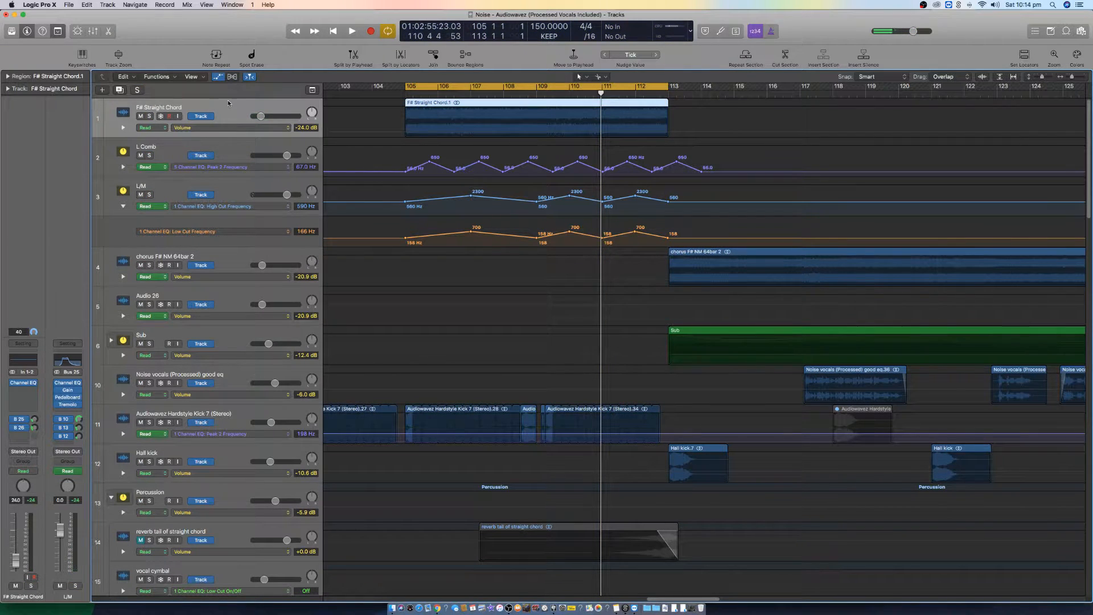
- Examine F# Straight Chord's Channel EQ and the reverb tail track's channel strip, and close the plug-in window
left_click(26, 383)
left_click(24, 322)
left_click(25, 384)
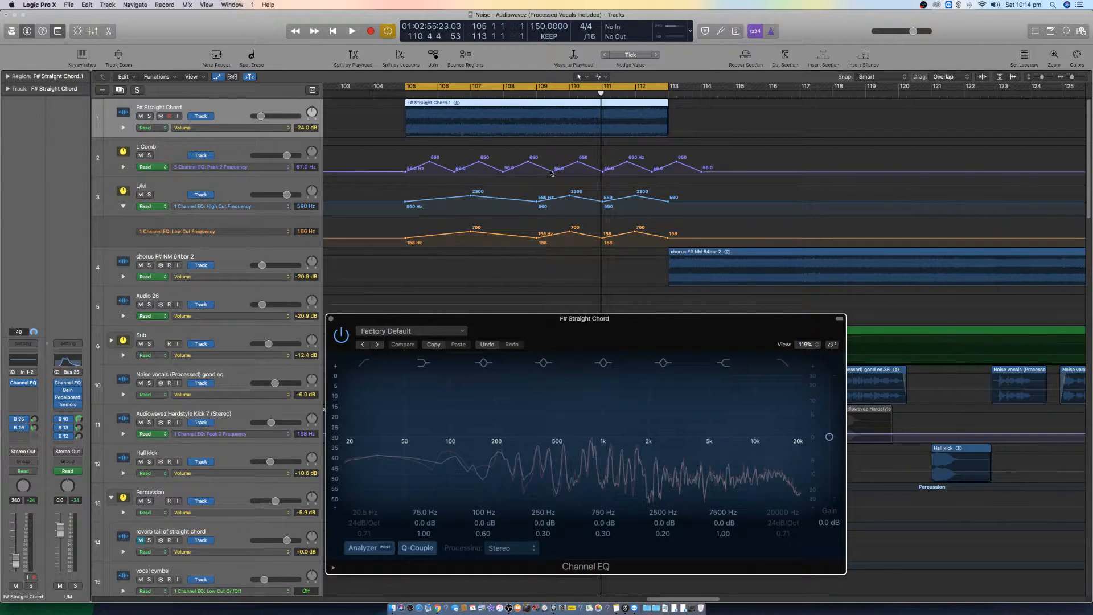
left_click(637, 96)
left_click_drag(644, 336, 630, 274)
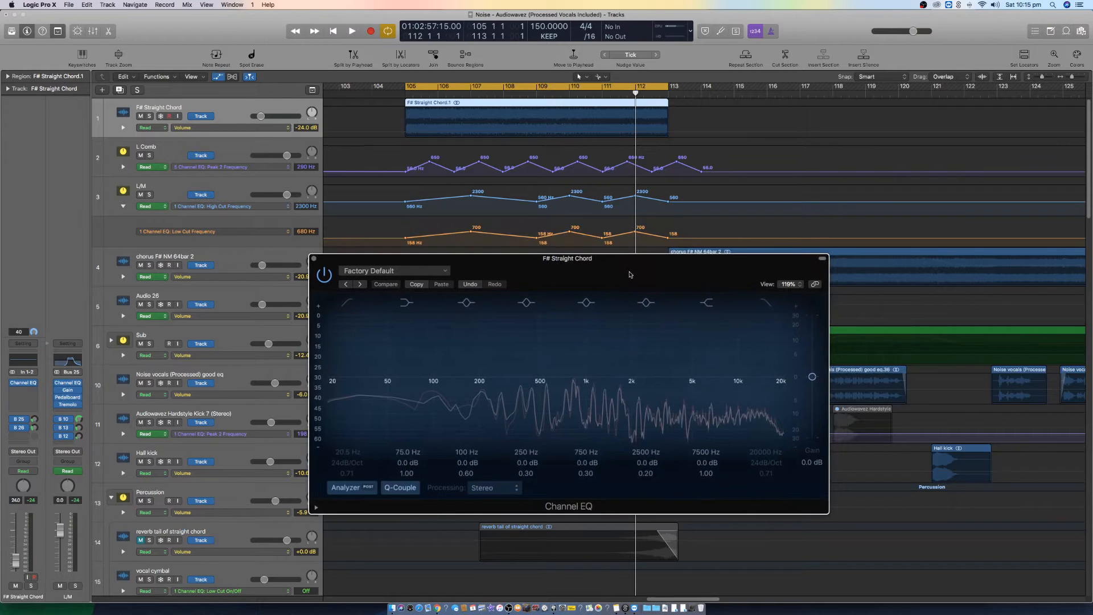
left_click(240, 530)
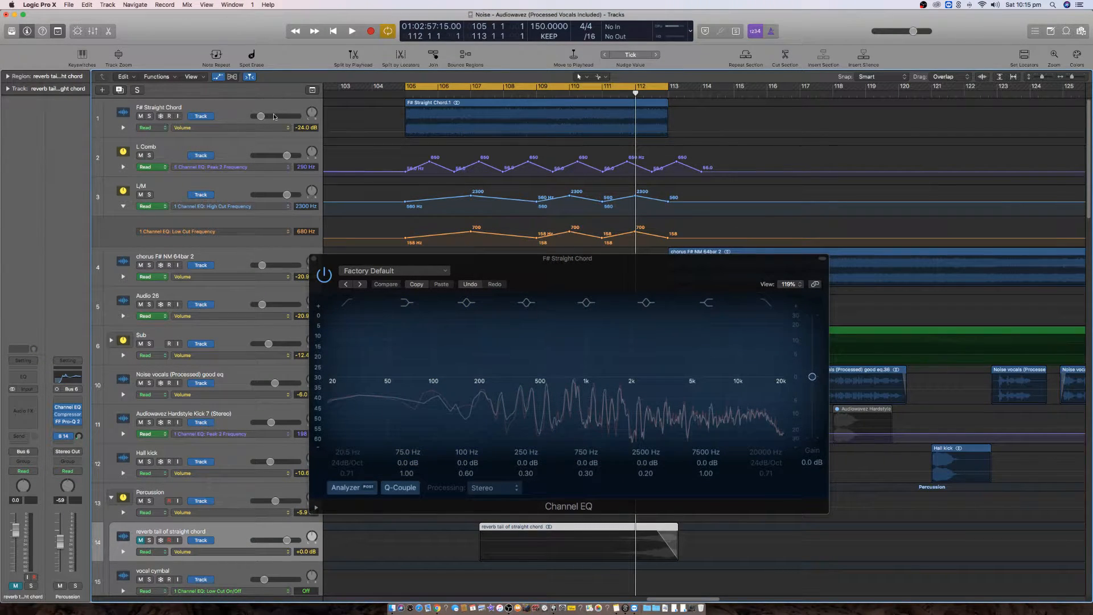
left_click(234, 101)
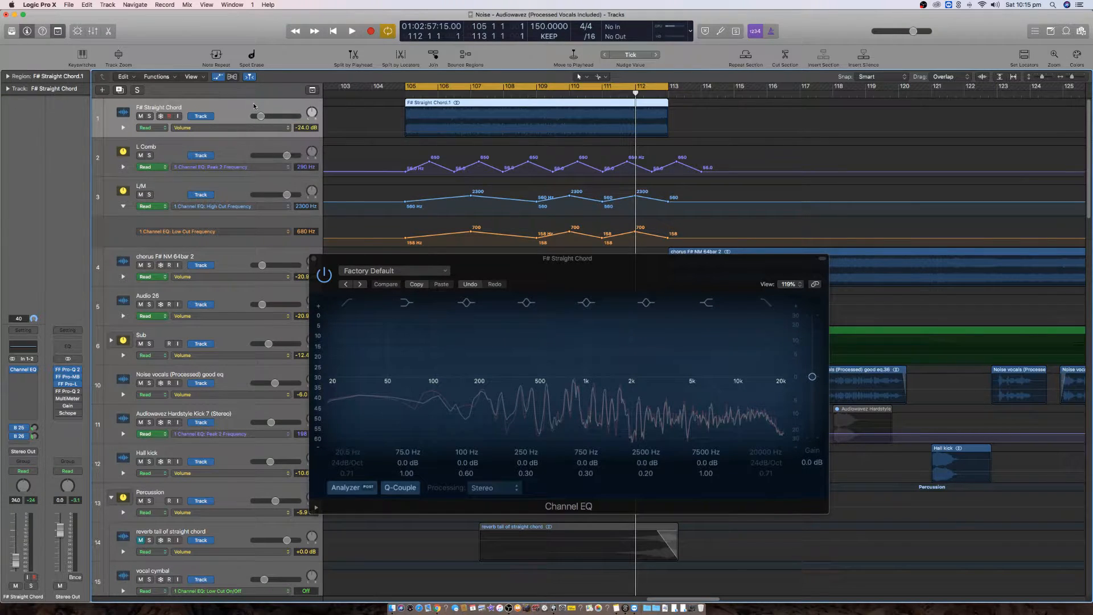
left_click(314, 259)
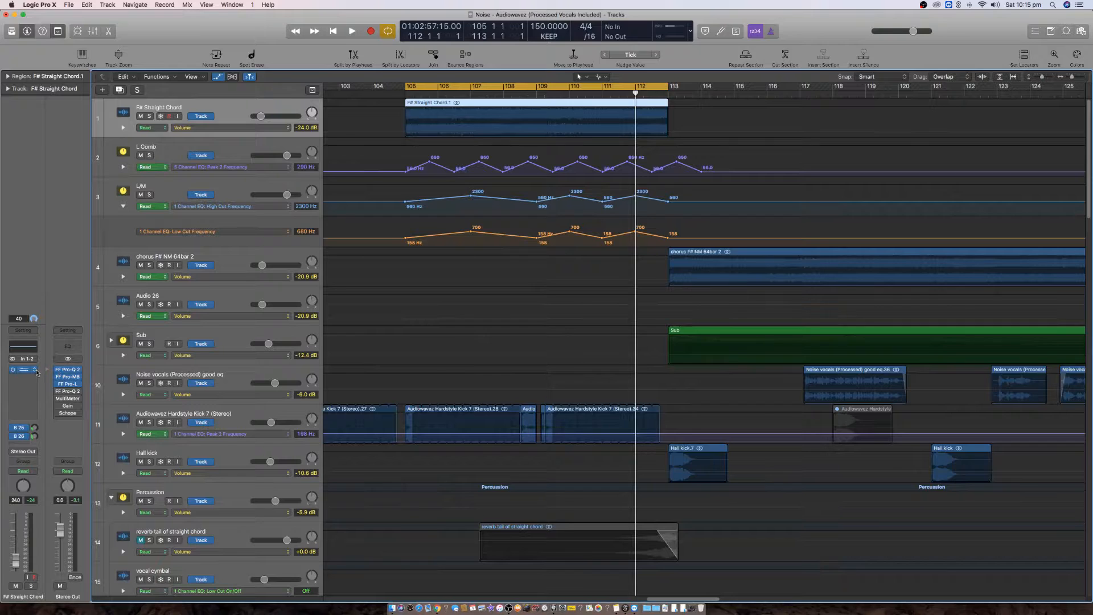
left_click(35, 371)
mouse_move(43, 408)
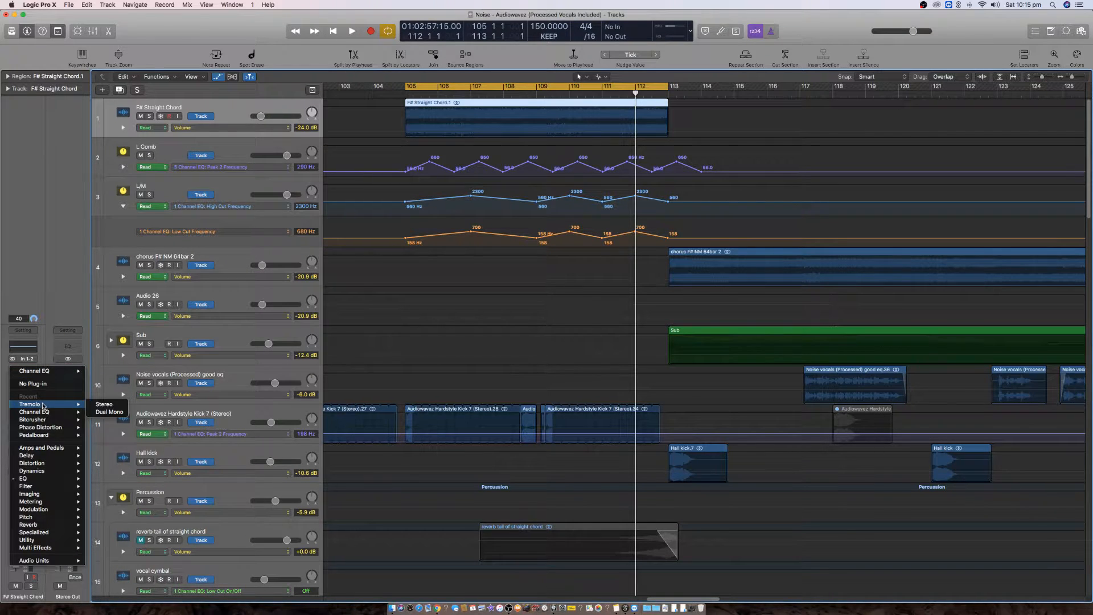
left_click(42, 258)
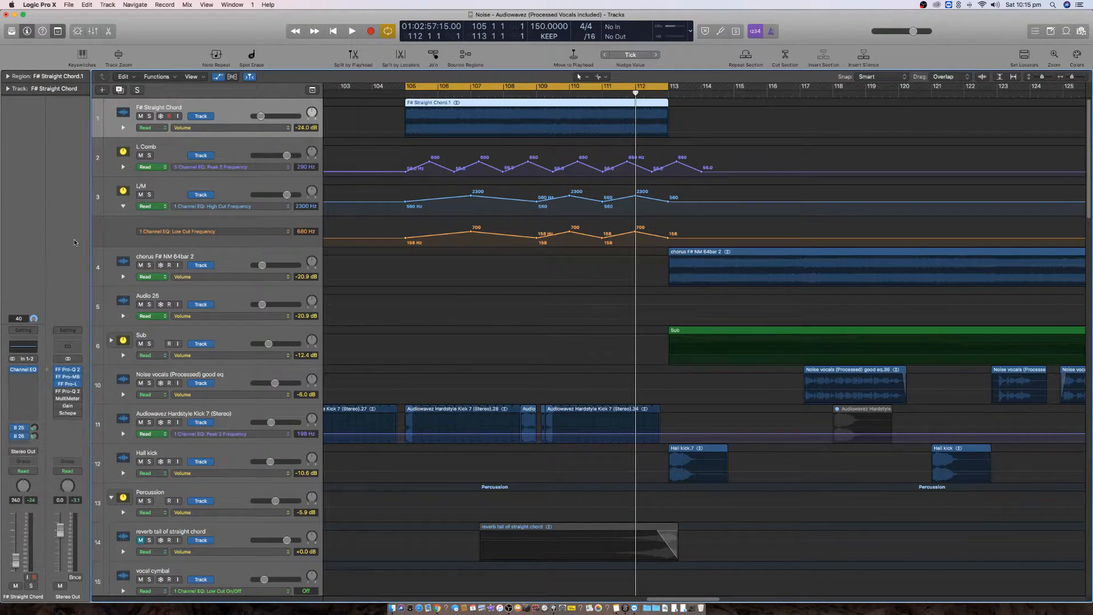
- Solo F# Straight Chord and L Comb, and insert a mono Bass Amp Designer in L Comb's empty slot after Bitcrusher
left_click(211, 144)
left_click(149, 117)
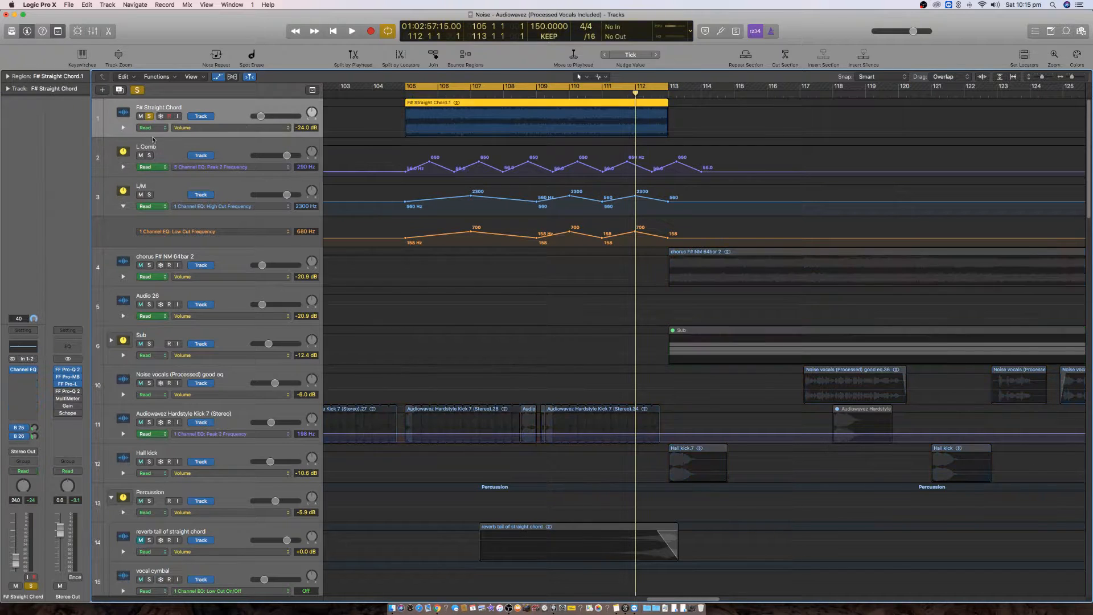
left_click(151, 156)
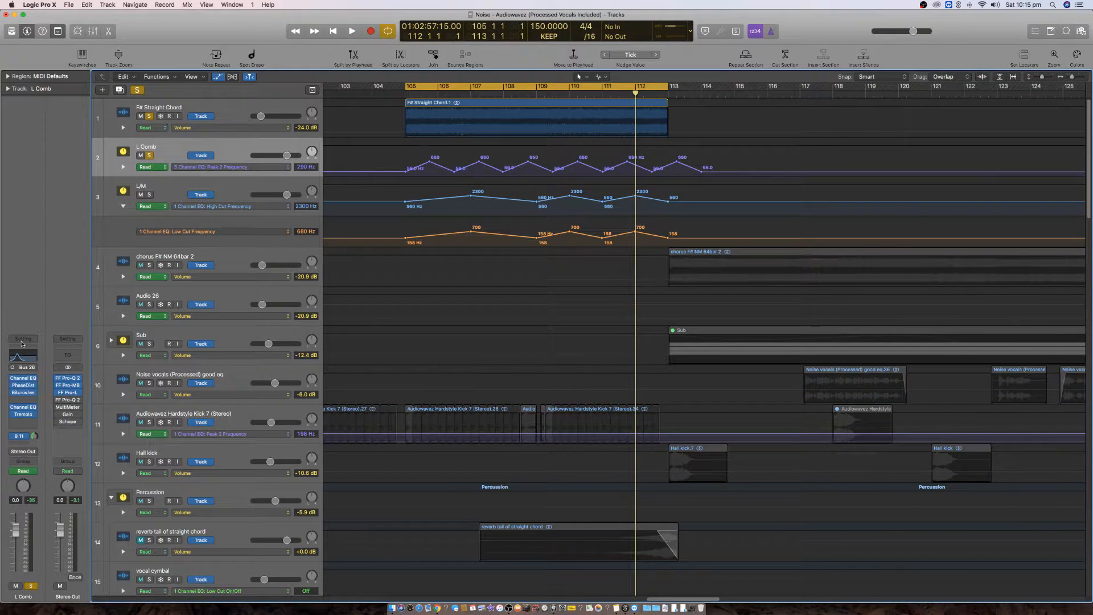
left_click(36, 400)
mouse_move(57, 462)
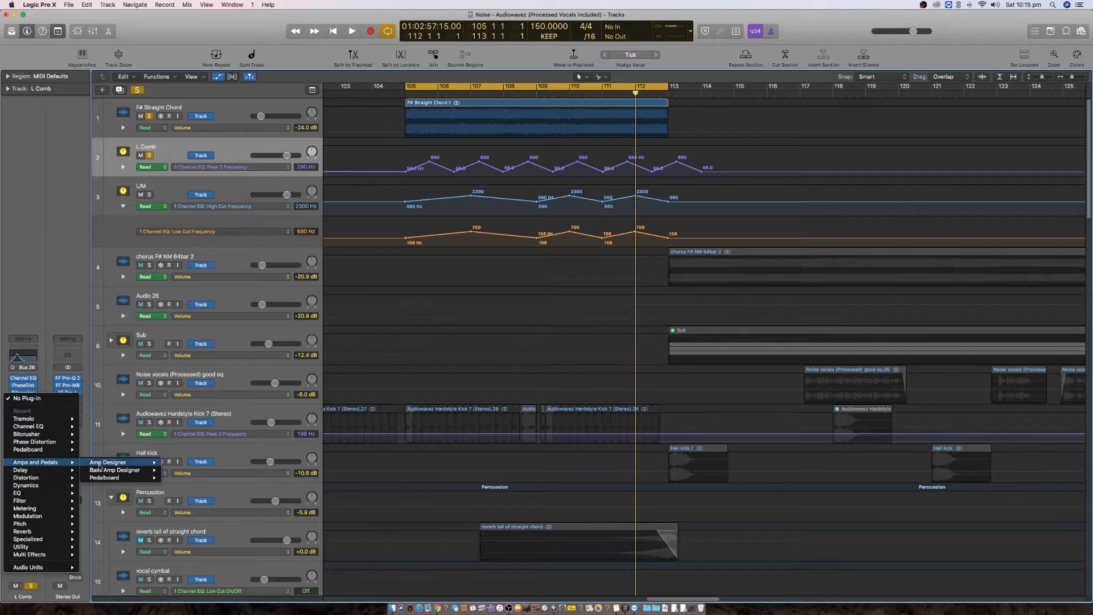
mouse_move(108, 466)
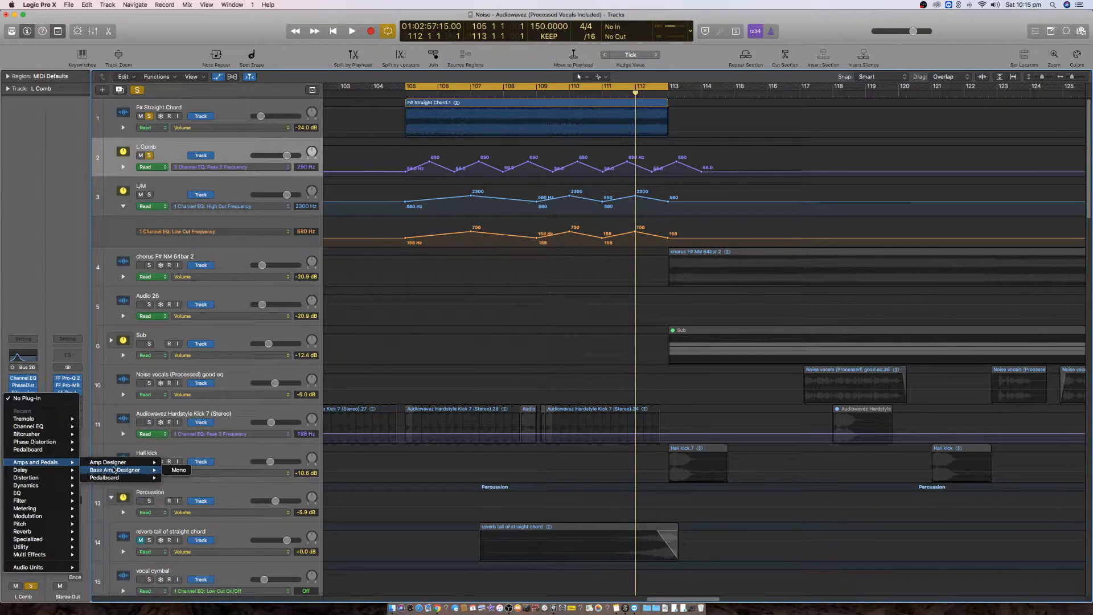
left_click(176, 471)
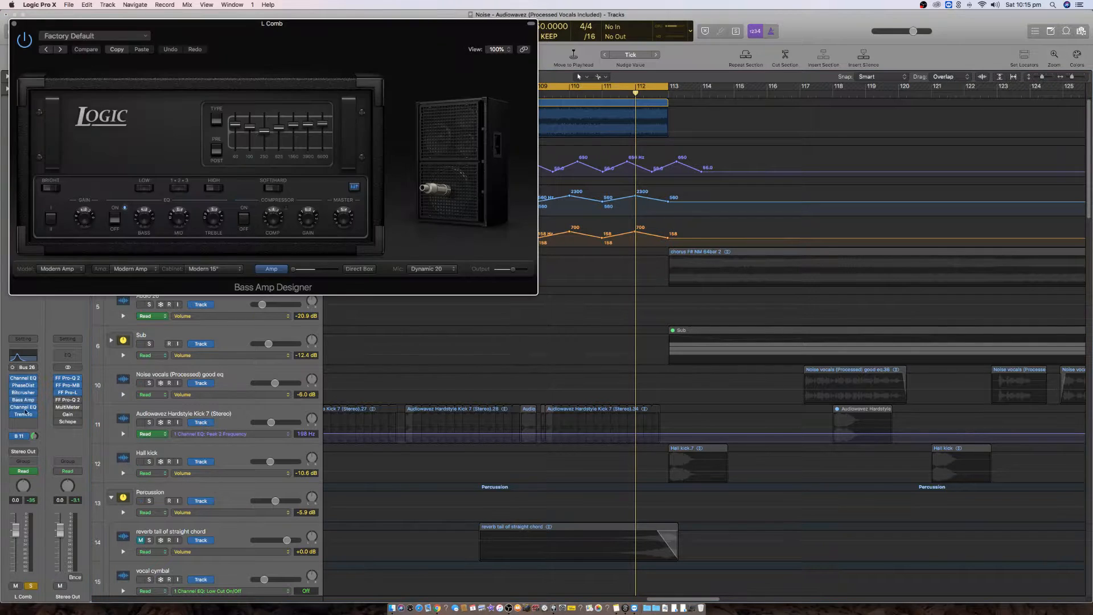
- Check the curve of L Comb's first Channel EQ, and load the Classic Stack preset in Bass Amp Designer
left_click(23, 378)
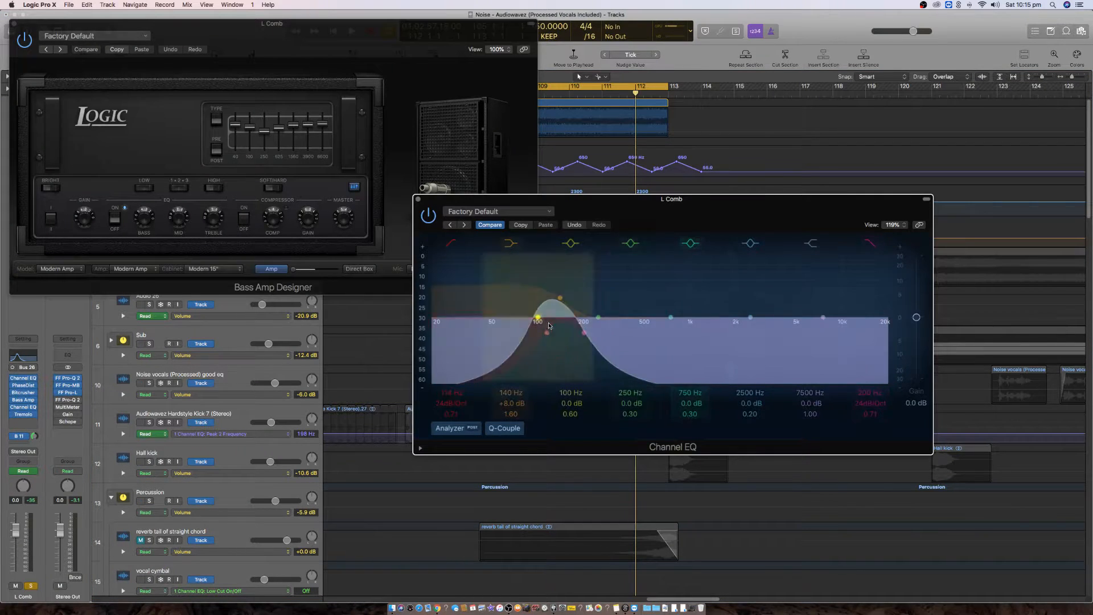
left_click(418, 201)
left_click_drag(292, 48, 672, 317)
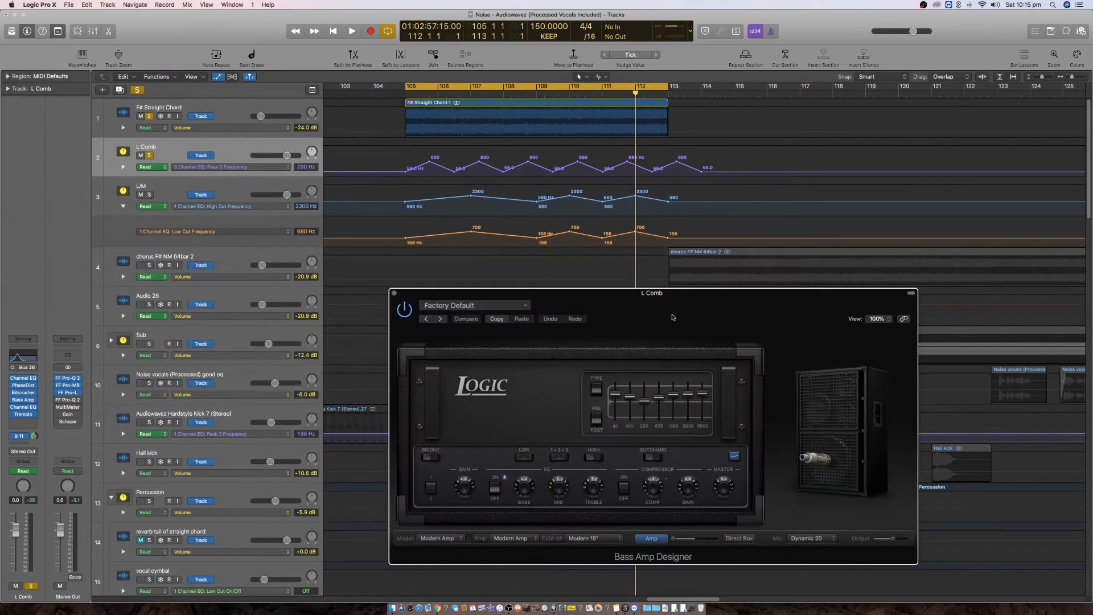
left_click(493, 306)
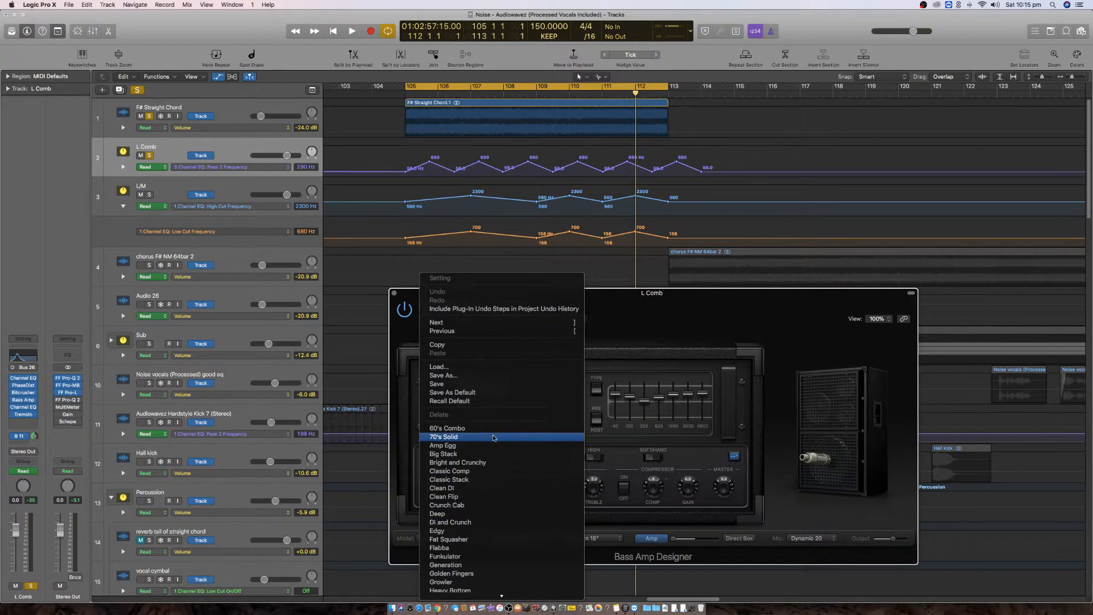
left_click(501, 481)
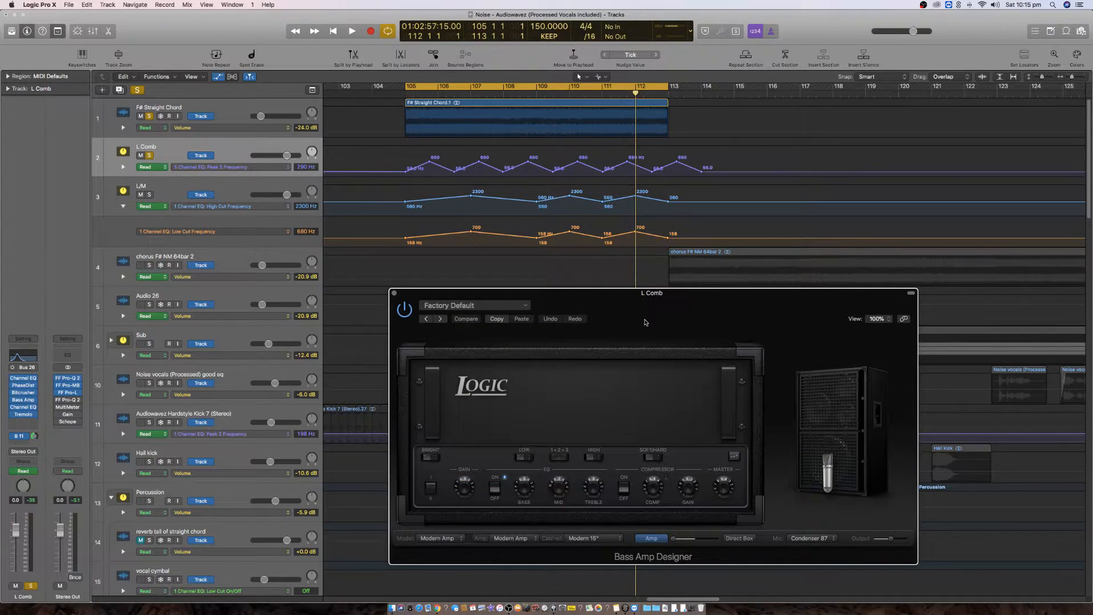
- Play the cycled section to compare L Comb with Bass Amp Designer bypassed and engaged, and close the plug-in window
key("space")
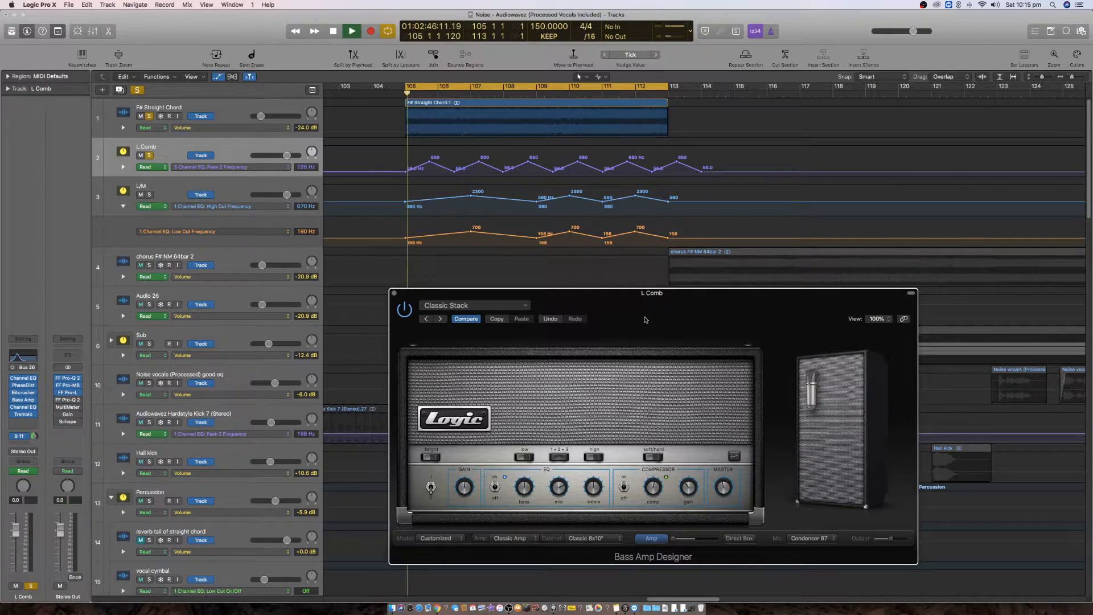
left_click(404, 309)
left_click(404, 309)
key("space")
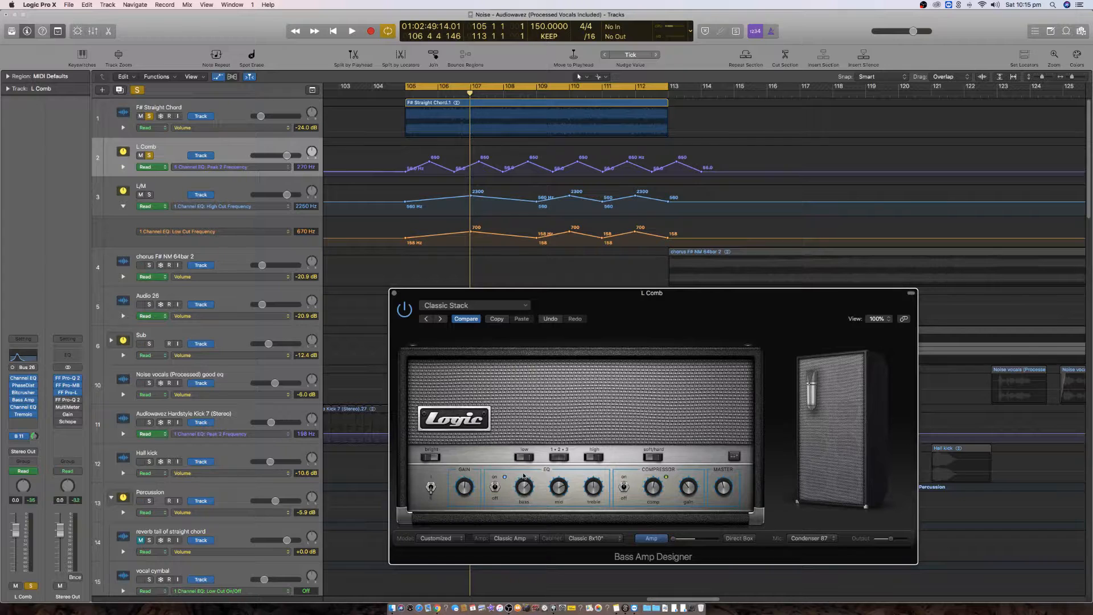
key("space")
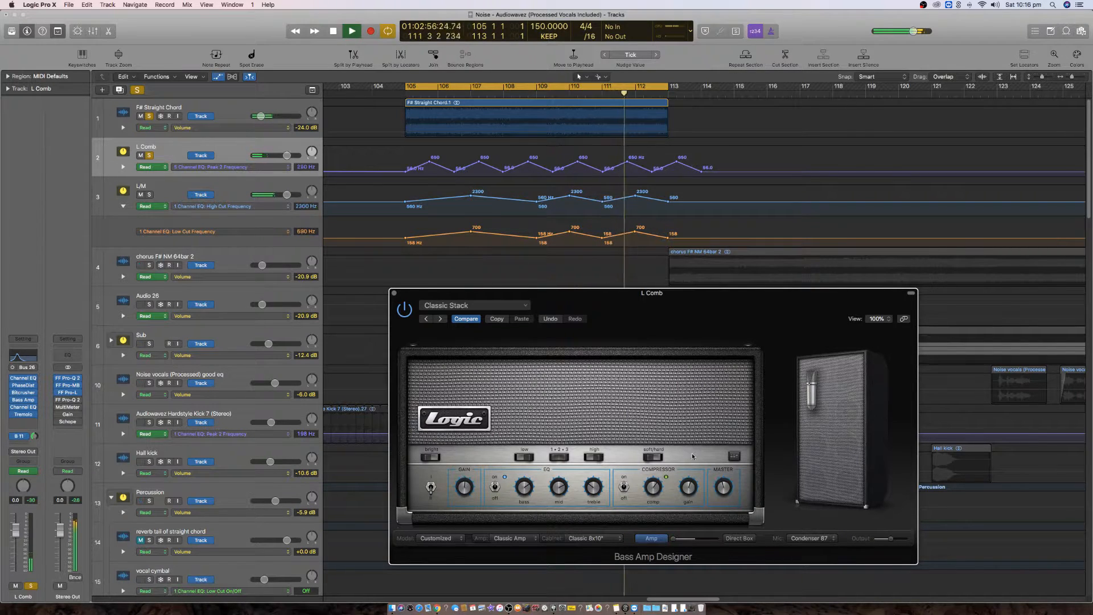
key("space")
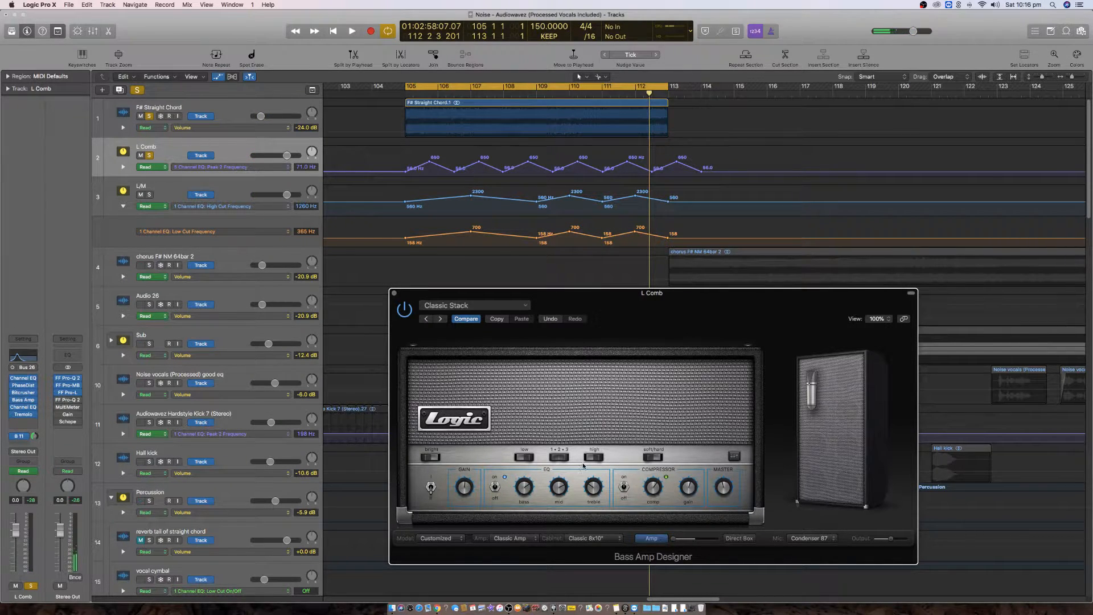
left_click(394, 293)
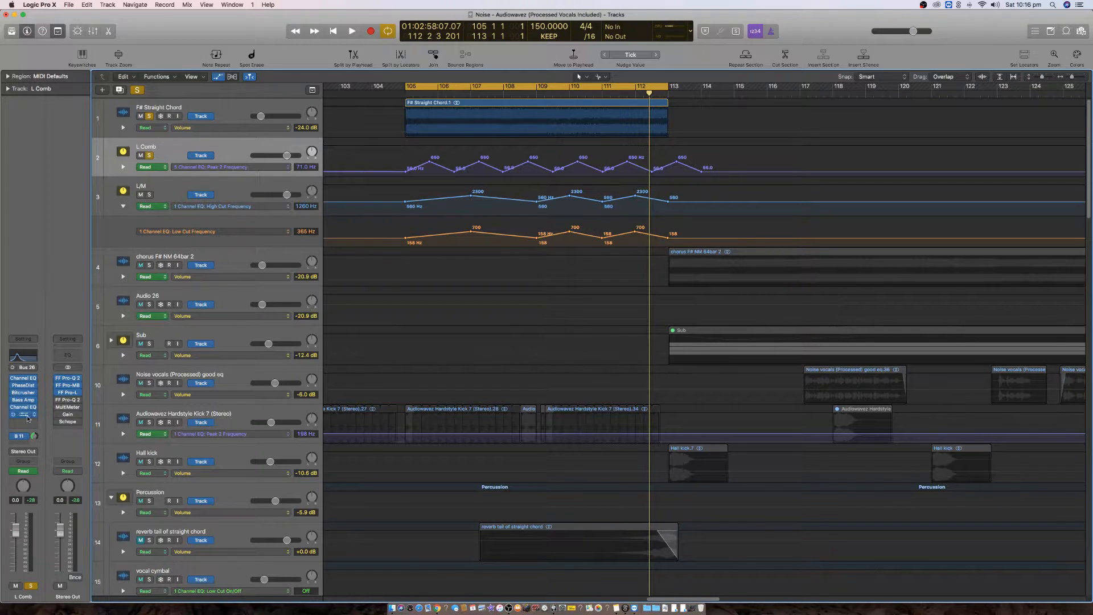
- Check the destination channel of L Comb's Bus 11 send and the buses available for another send
left_click(21, 436)
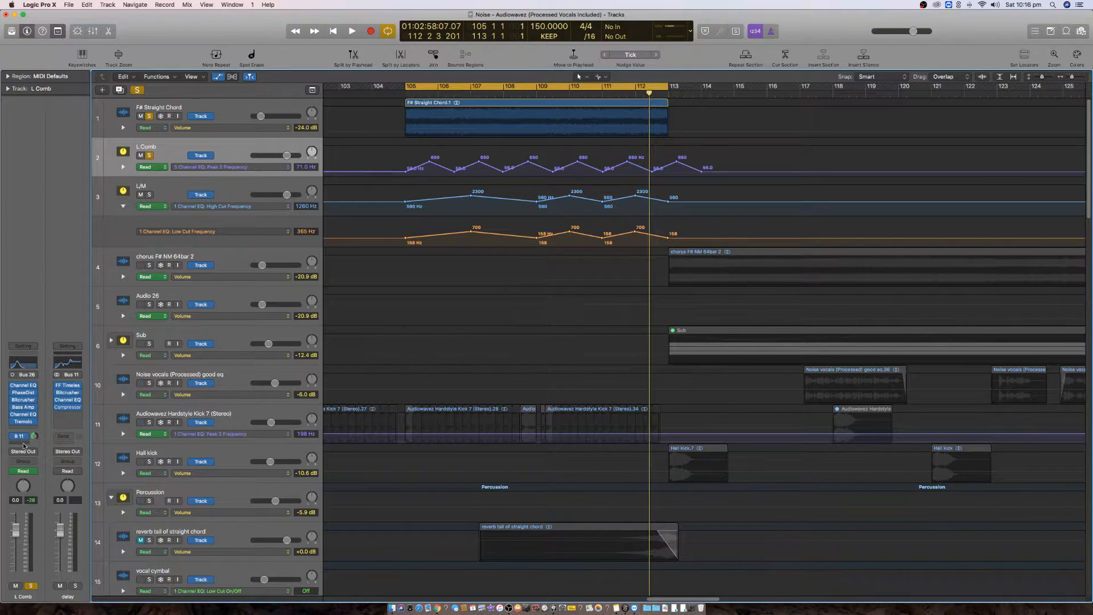
left_click(21, 436)
mouse_move(26, 486)
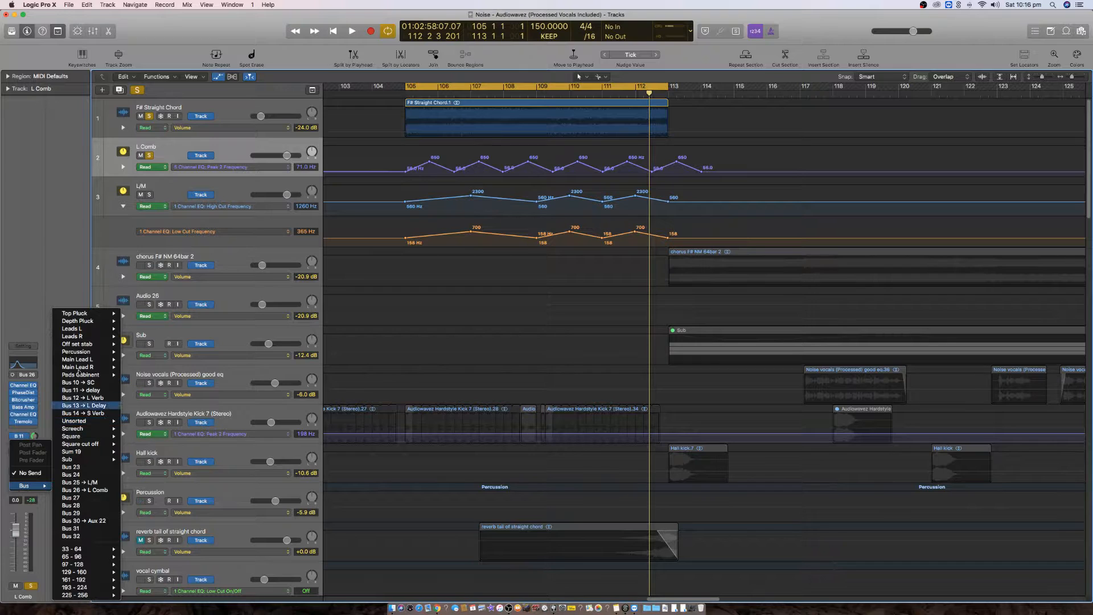
left_click(44, 251)
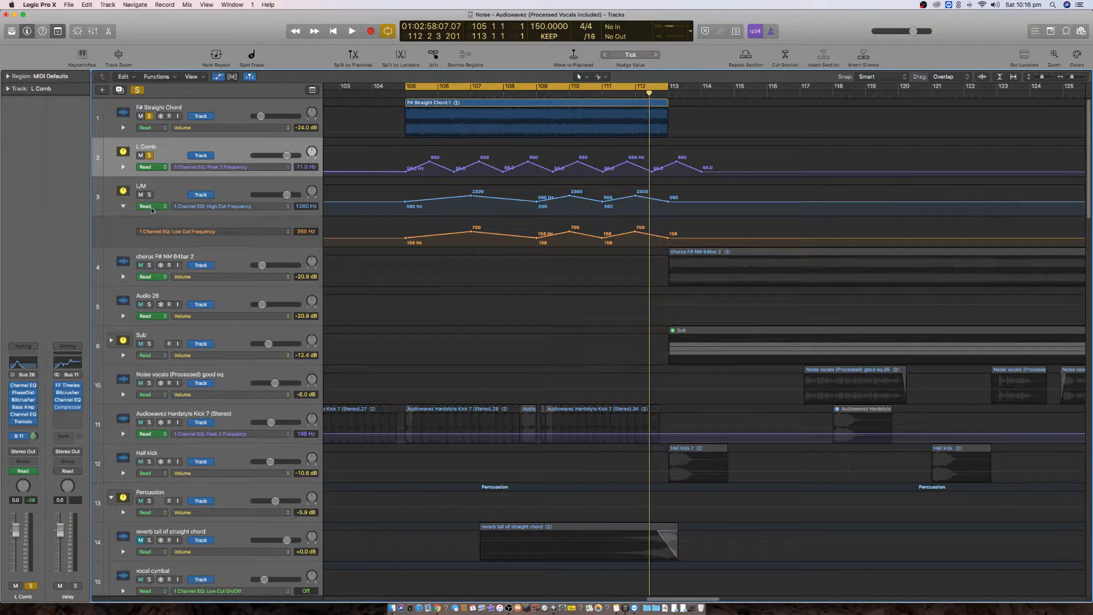
- Solo L/M, and replace F# Straight Chord's Channel EQ with a Single Band EQ in Low Cut mode at 20000 Hz
left_click(230, 104)
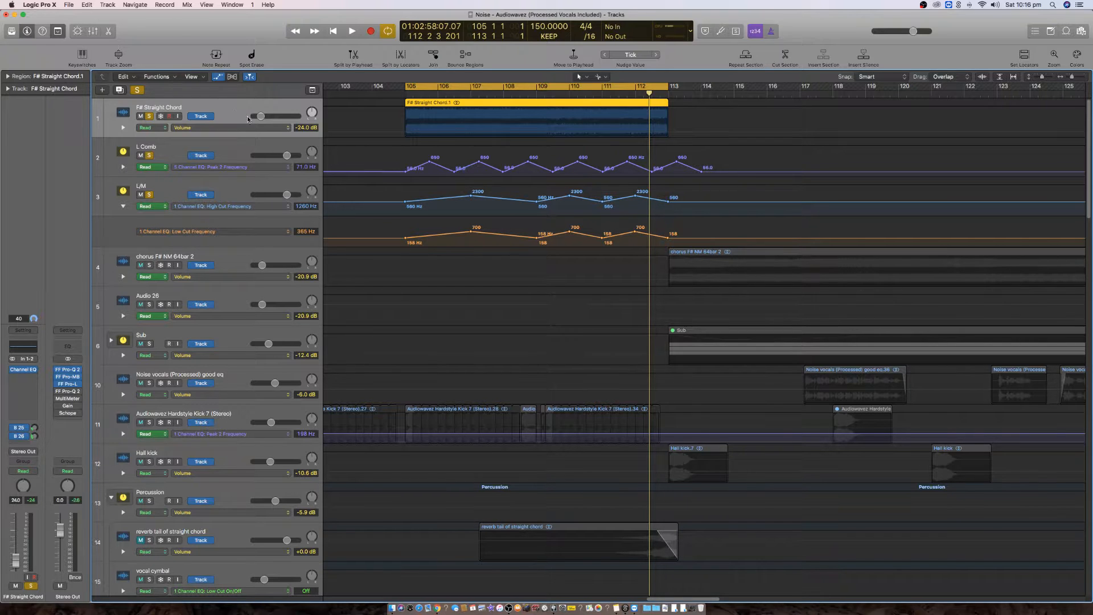
left_click(259, 128)
left_click(234, 93)
left_click(36, 372)
mouse_move(43, 480)
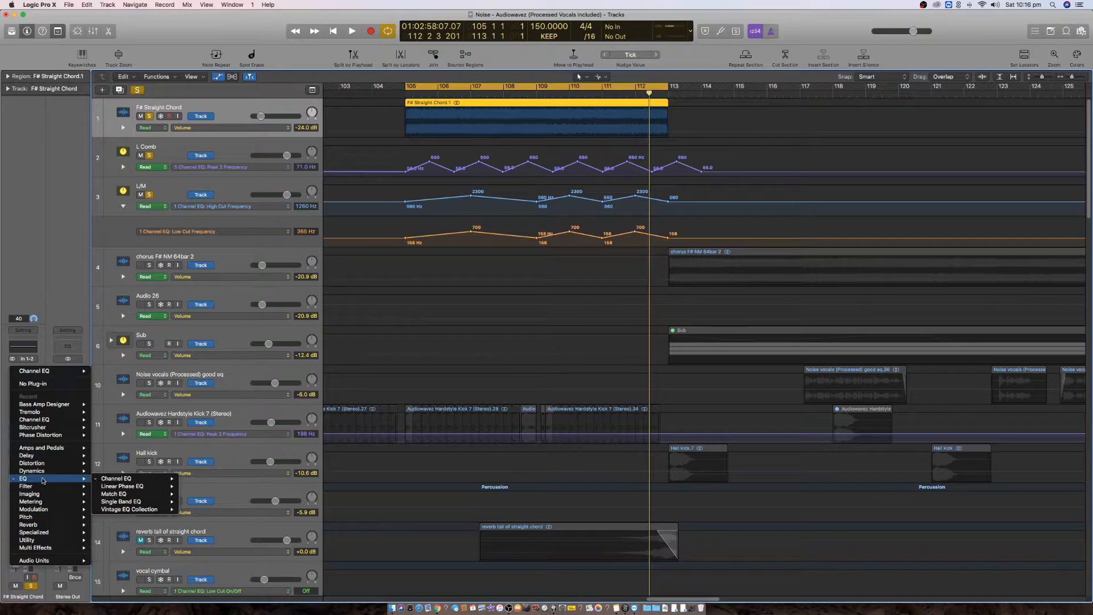
mouse_move(139, 501)
left_click(206, 501)
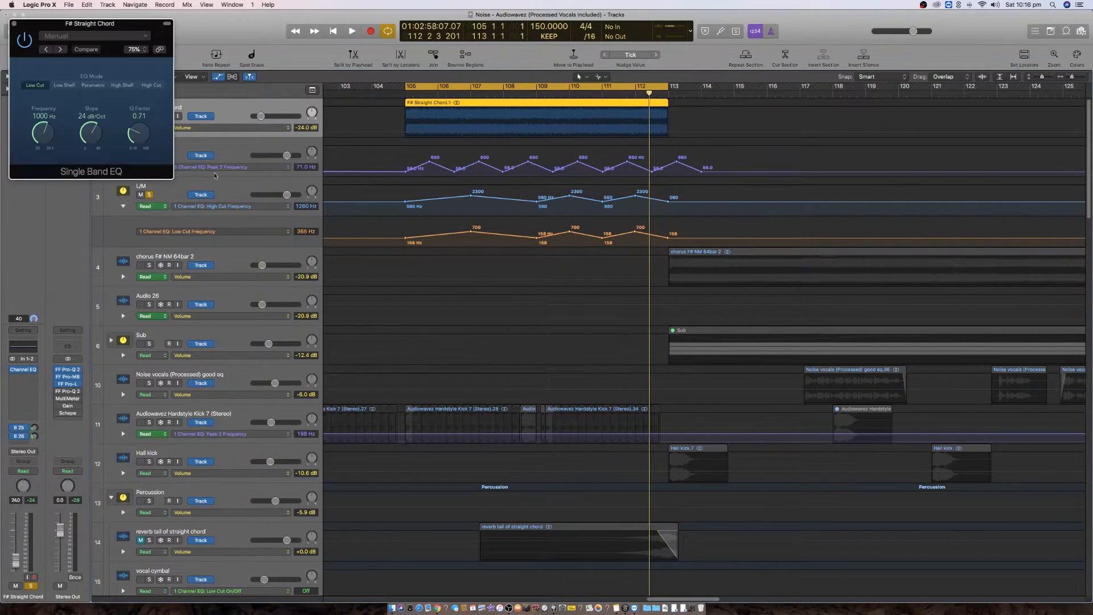
left_click_drag(57, 30, 537, 391)
left_click_drag(525, 501, 521, 472)
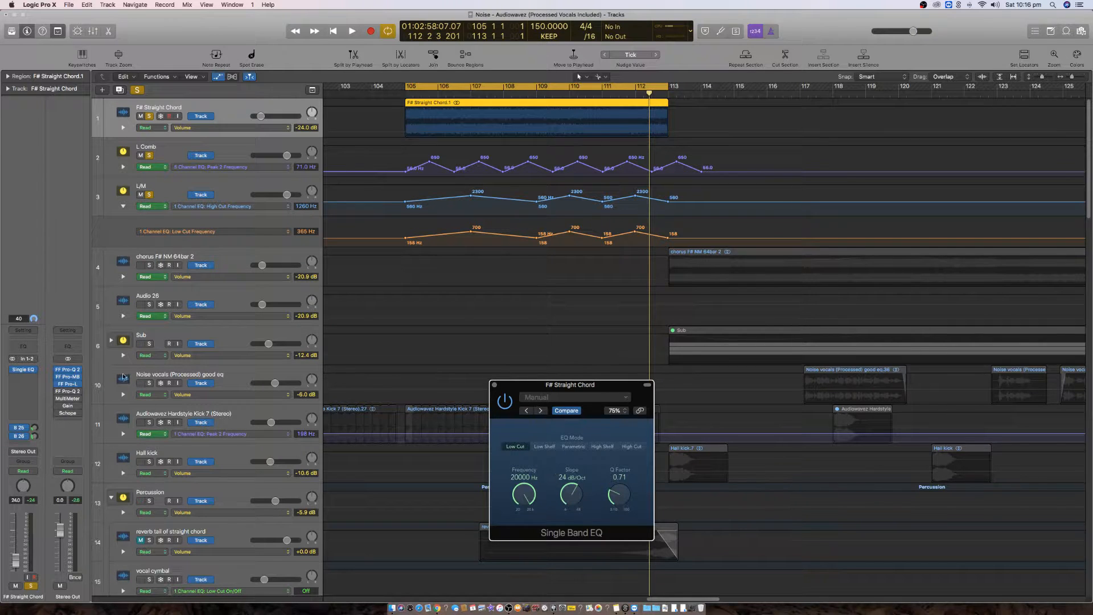
- Open Stereo Out's second FF Pro-Q 2 beside the Single Band EQ, and play the section to examine the spectrum
left_click(67, 392)
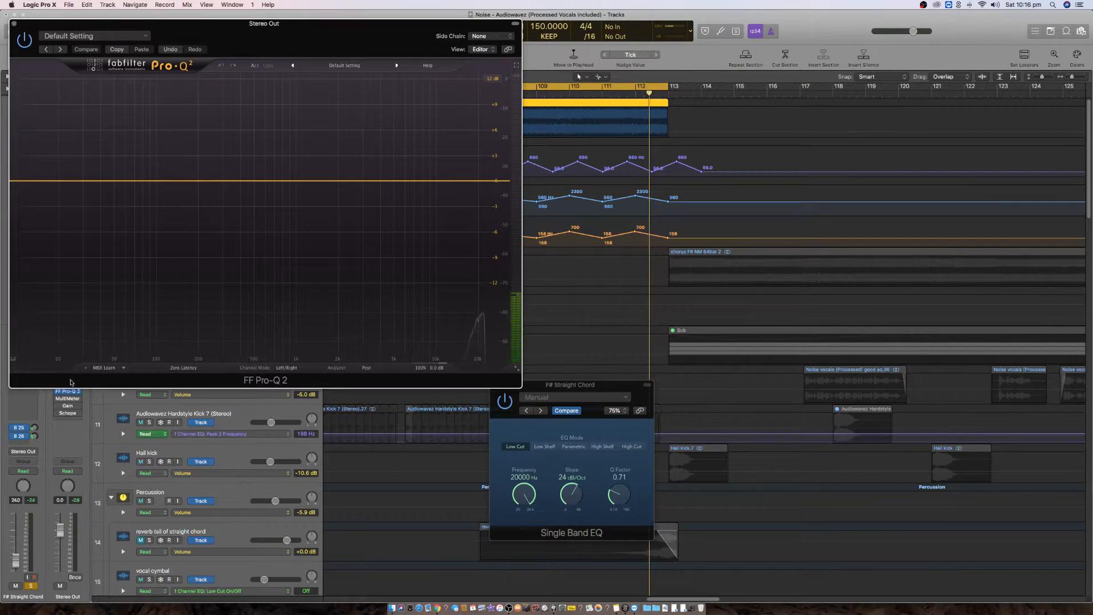
left_click_drag(265, 47, 897, 193)
left_click_drag(611, 386, 521, 382)
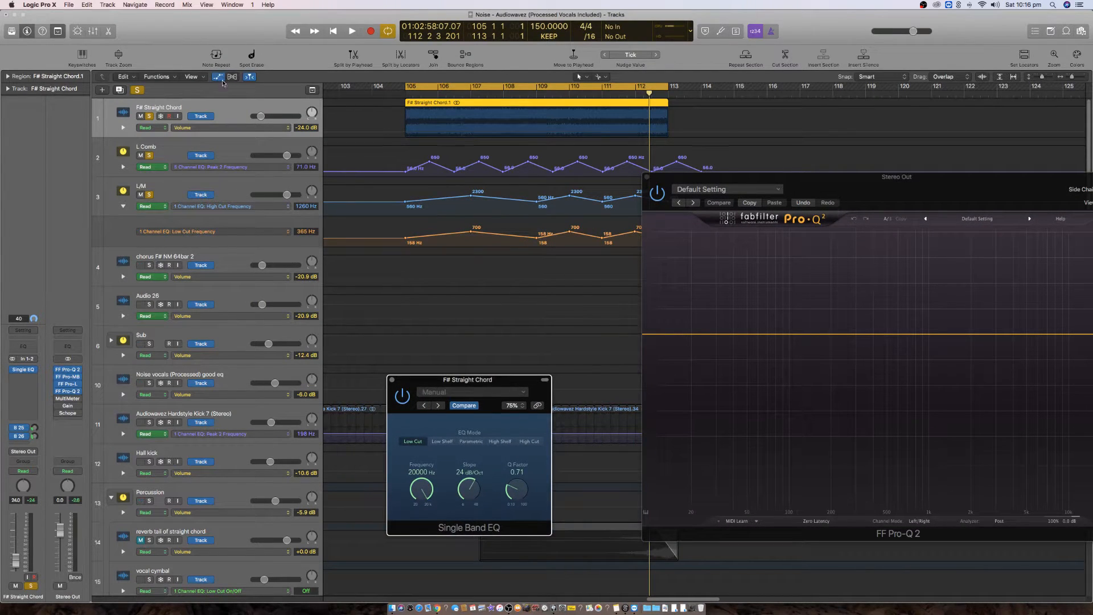
key("space")
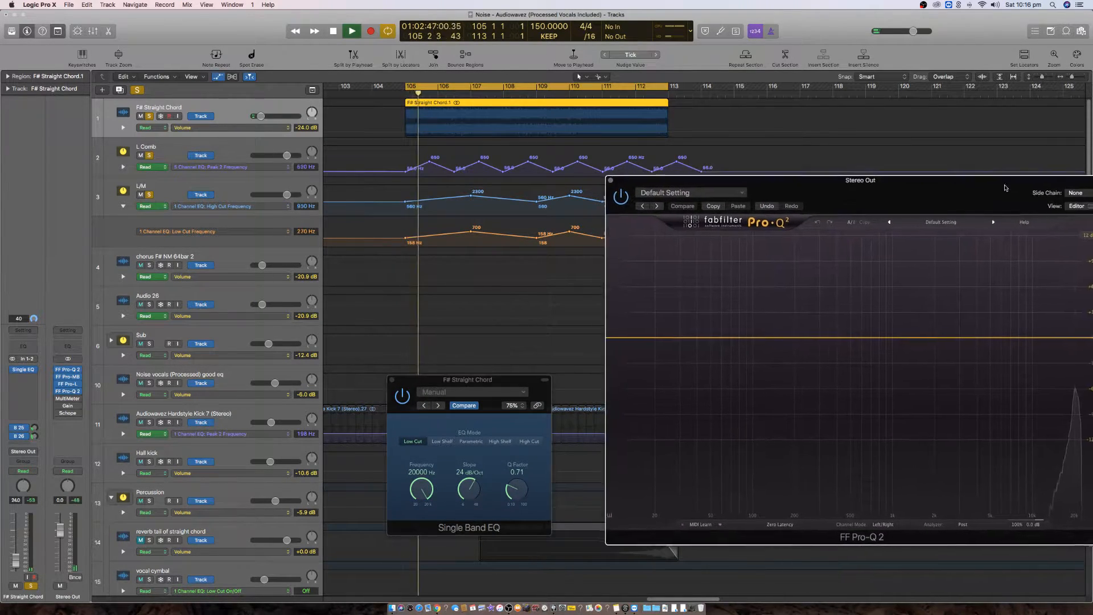
- Sweep the Single Band EQ's low-cut frequency down to 20 Hz during playback, stop, and close both plug-in windows
left_click_drag(429, 473, 425, 595)
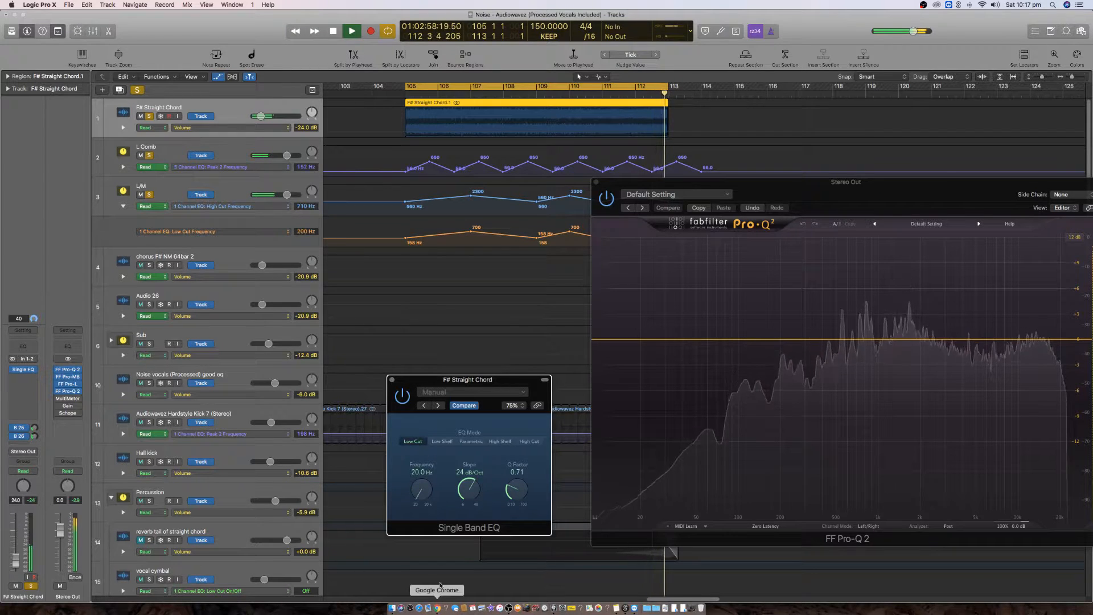
key("space")
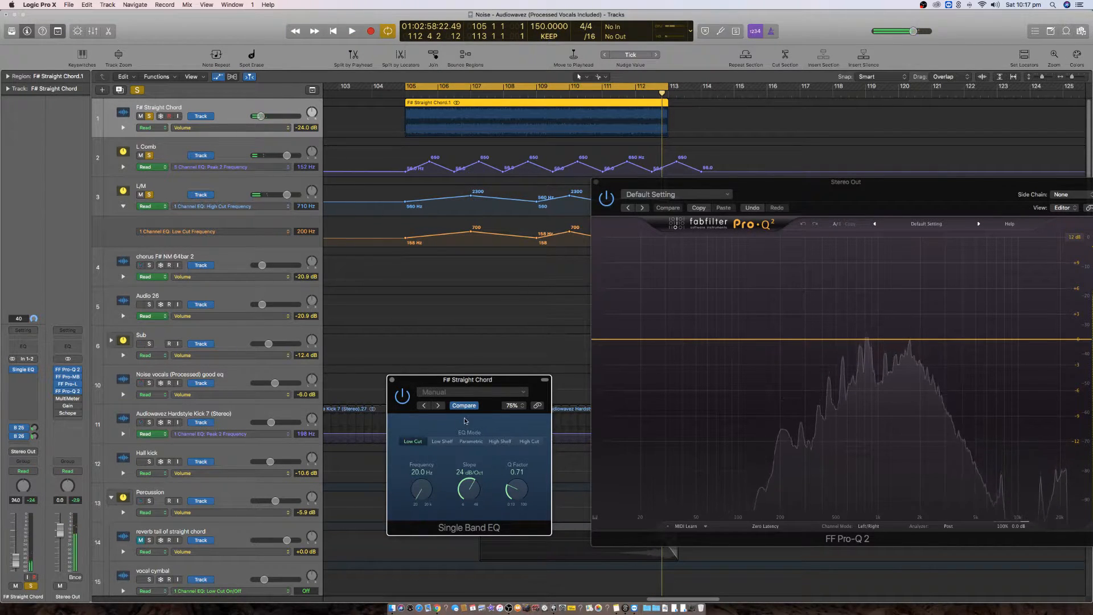
left_click(392, 380)
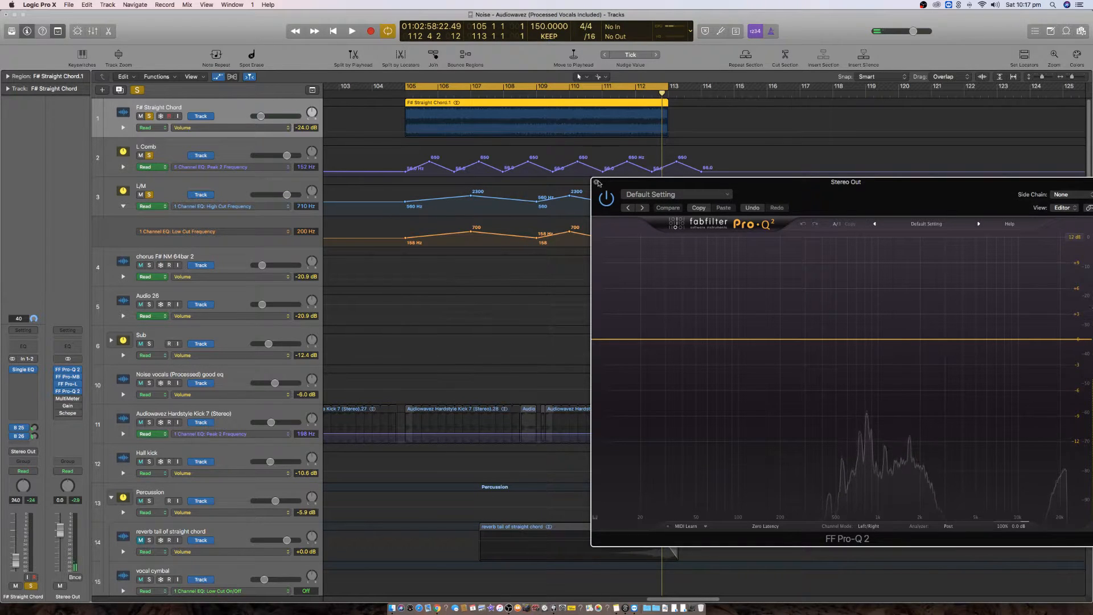
left_click(595, 182)
- Extend the cycle range to bar 115 and show the Single EQ Frequency automation on F# Straight Chord
left_click_drag(668, 85, 733, 92)
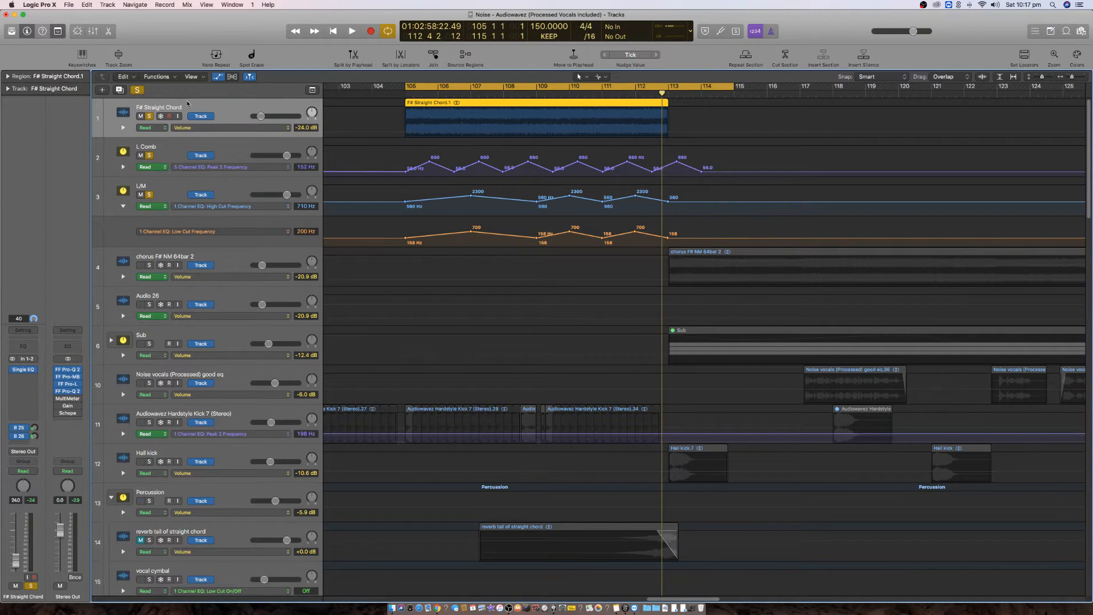
left_click(242, 128)
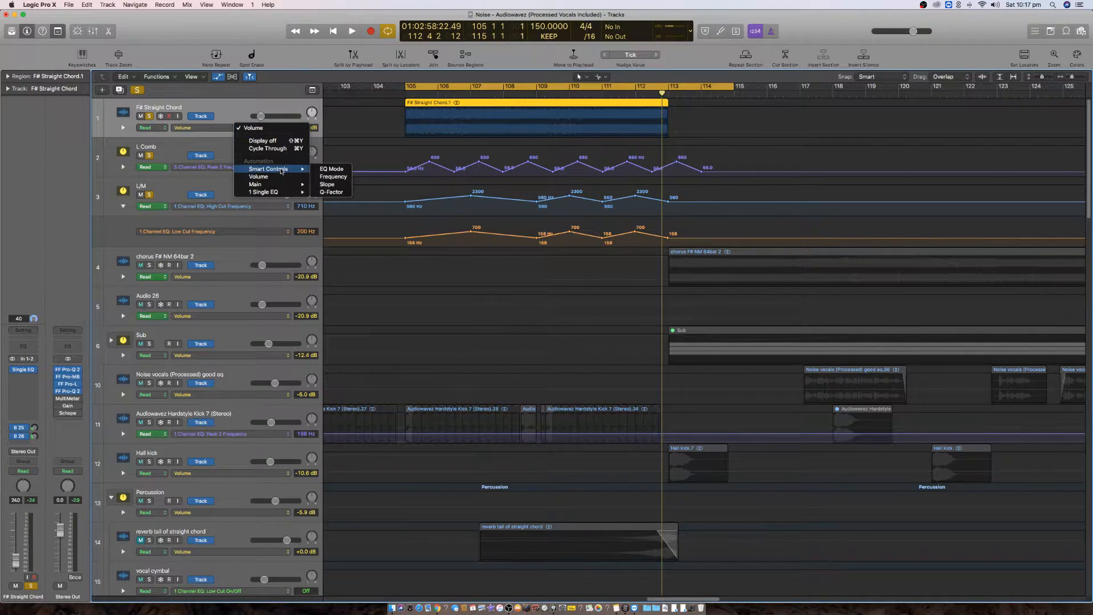
mouse_move(287, 194)
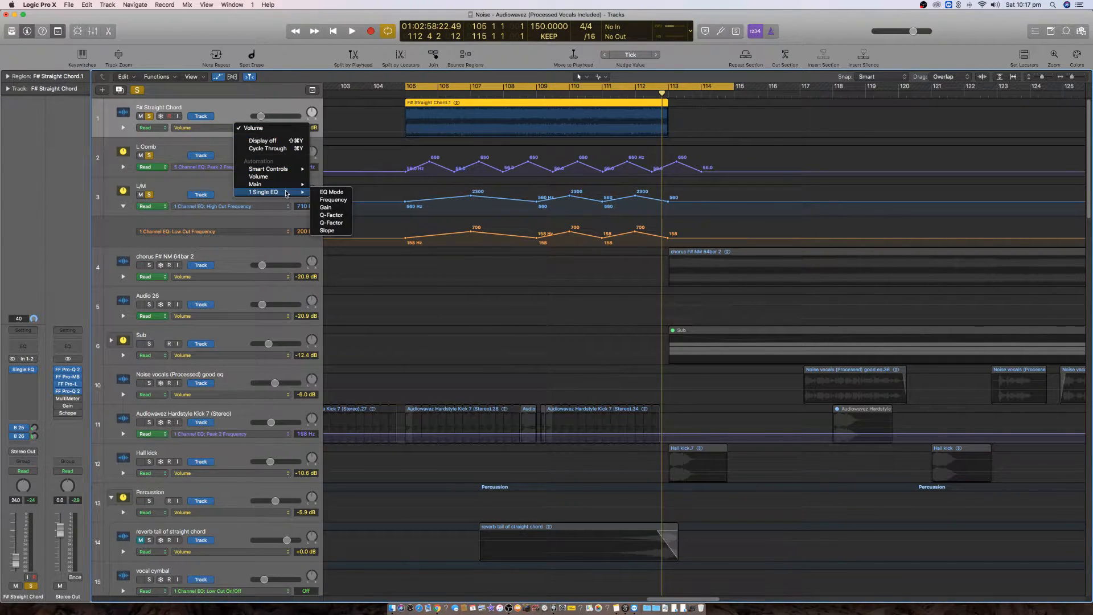
left_click(334, 200)
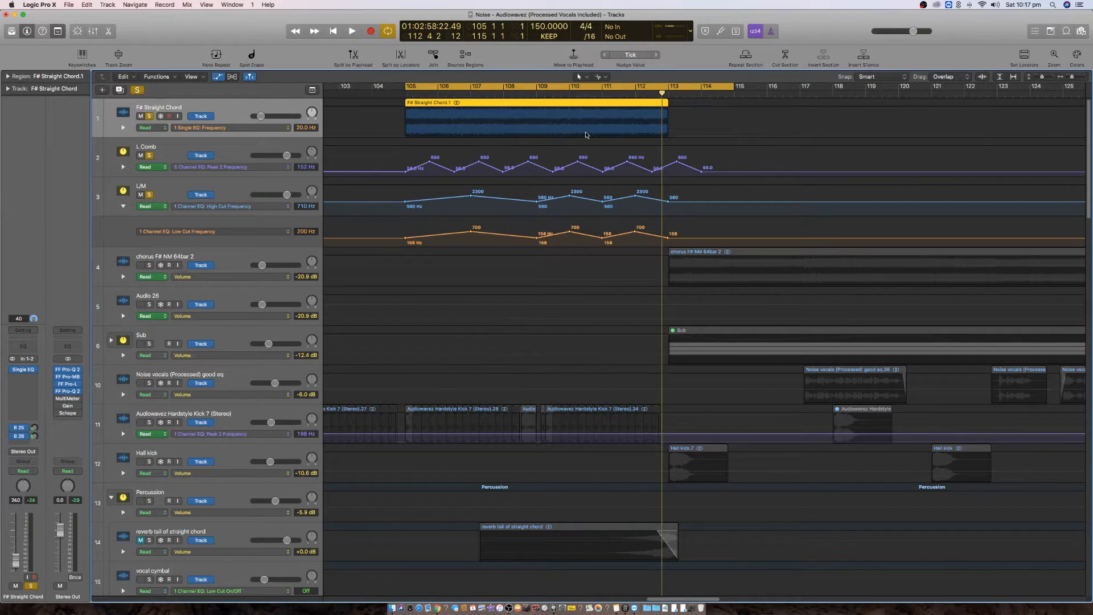
- Automate the Single Band EQ's low-cut frequency from 20000 Hz at bar 105 through about 9000 Hz at bar 111 to 890 Hz at bar 113
left_click(26, 370)
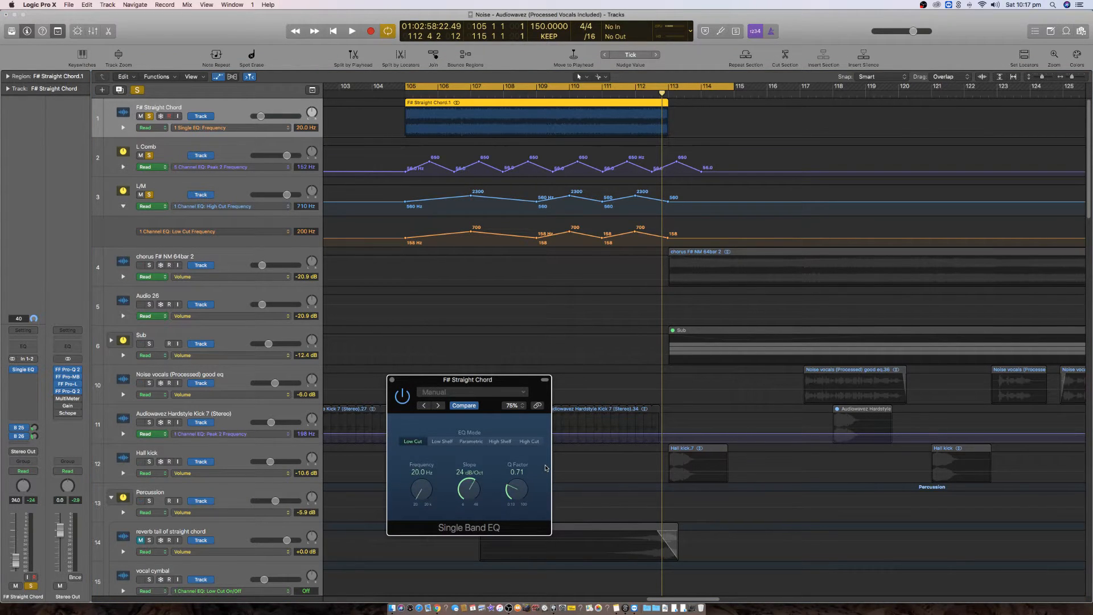
left_click_drag(421, 495, 404, 290)
left_click(670, 110)
left_click(669, 110)
left_click_drag(669, 110, 406, 94)
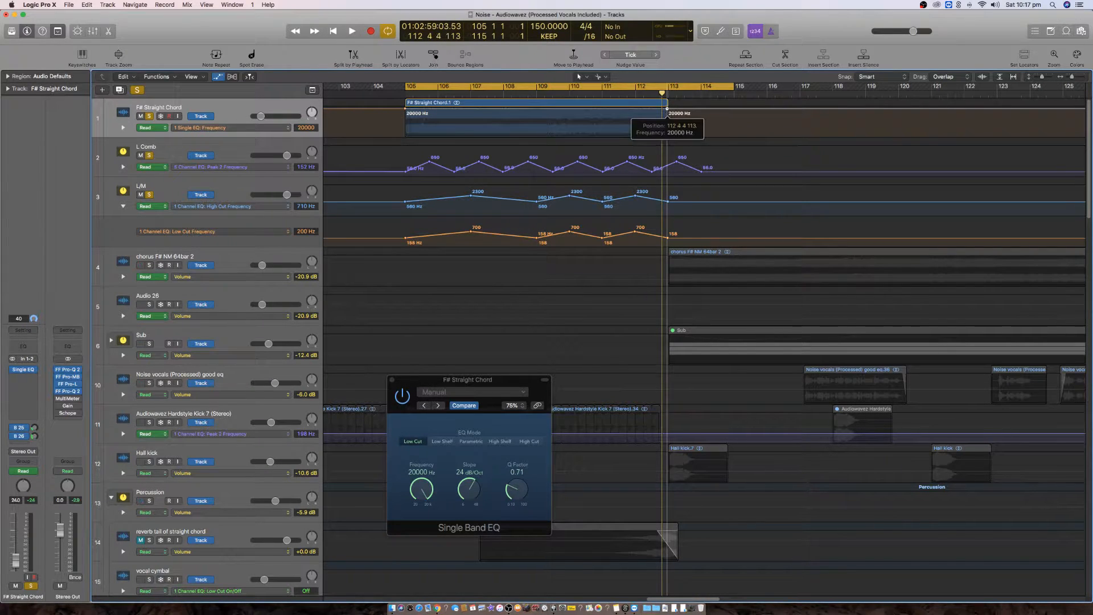
left_click_drag(669, 109, 668, 121)
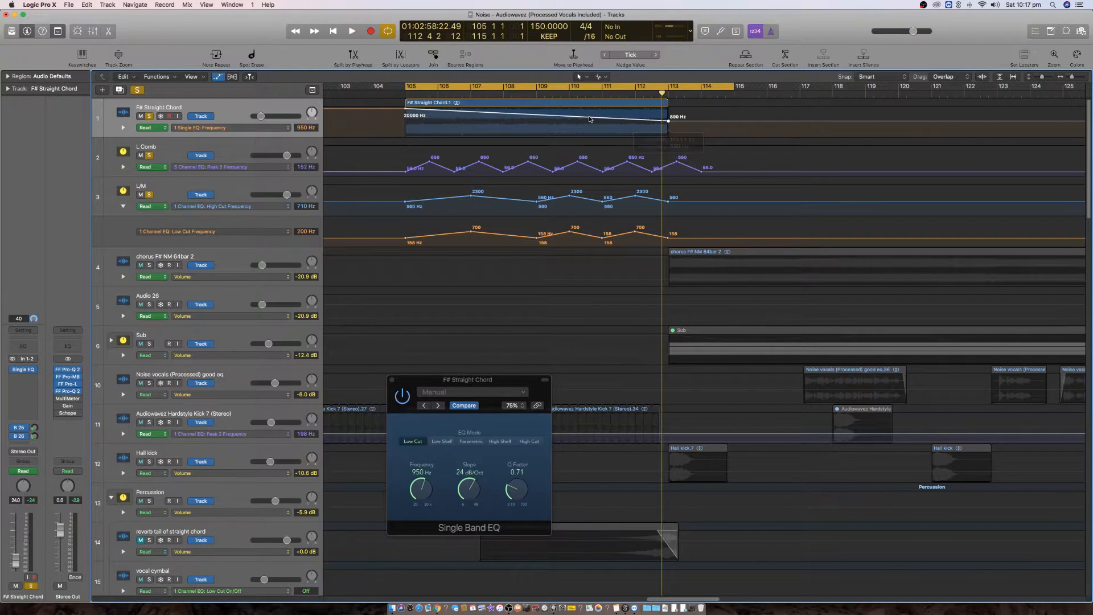
left_click_drag(583, 118, 604, 106)
left_click(602, 94)
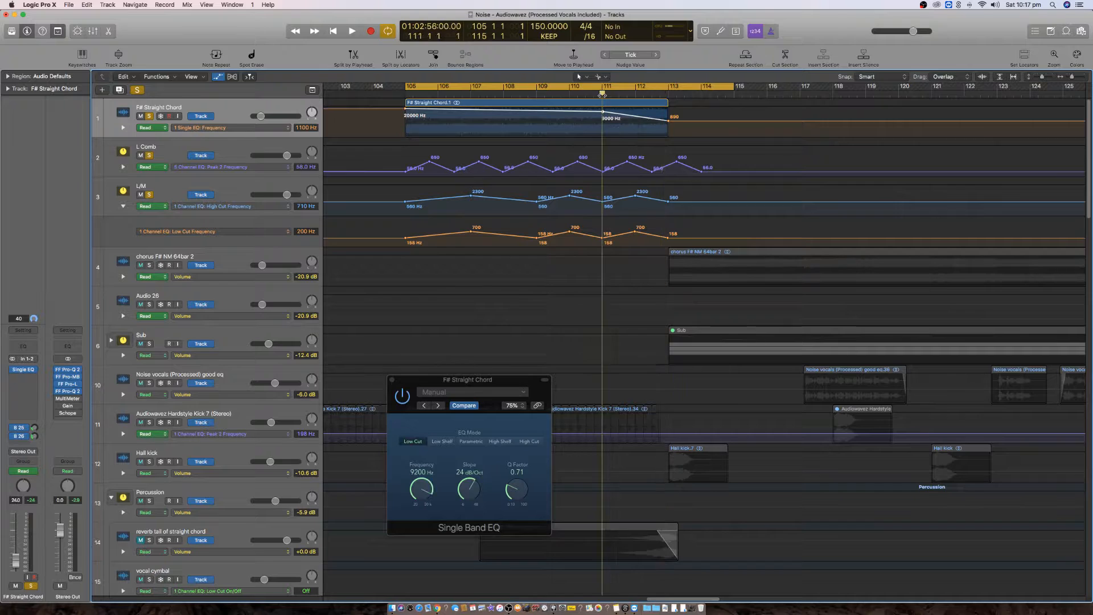
- Open Stereo Out's second FF Pro-Q 2, and play the cycled bars 111 to 113 to examine the spectrum
left_click(73, 393)
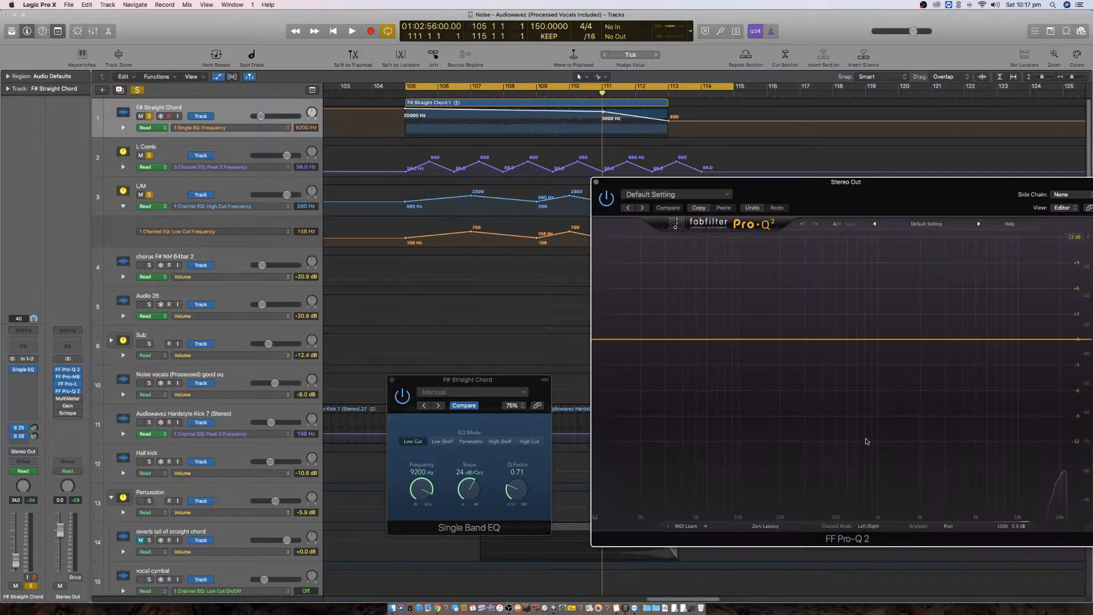
left_click_drag(604, 86, 669, 86)
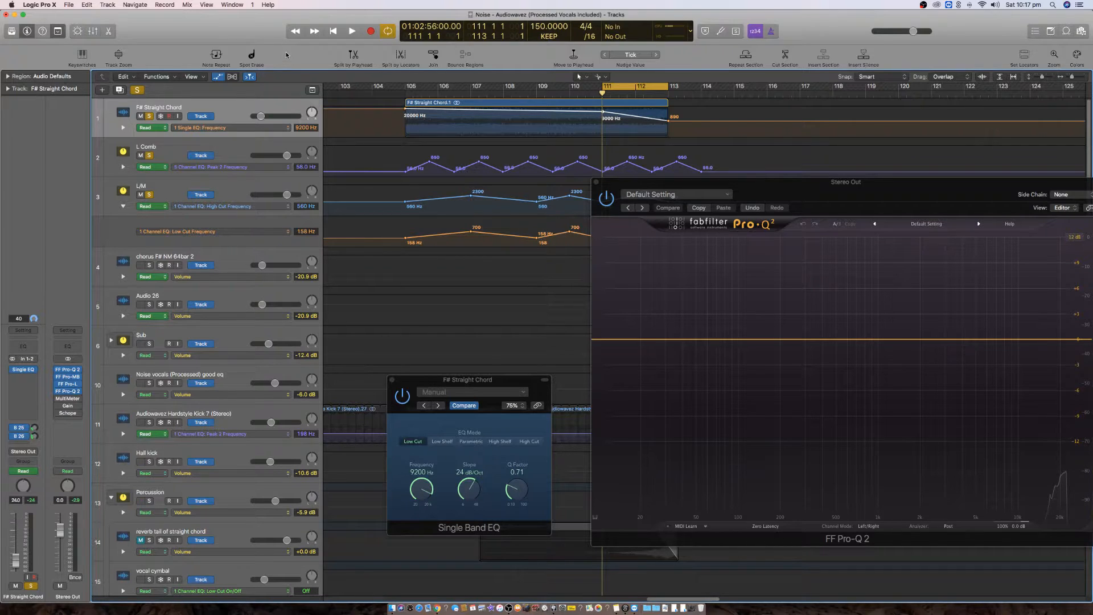
key("space")
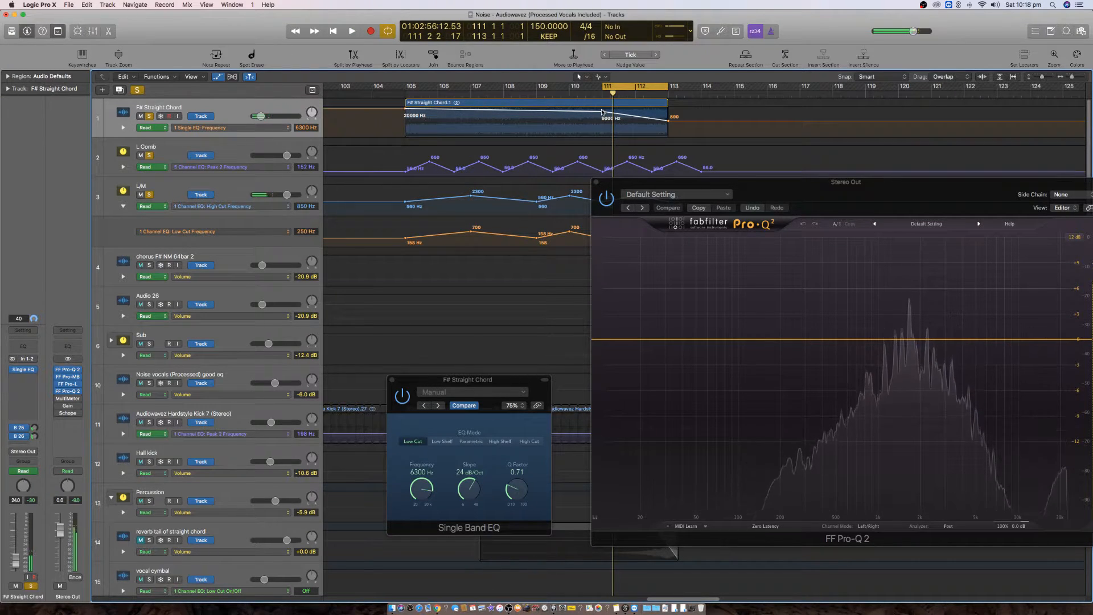
- Enlarge the tracks, raise the bar 111 frequency point to 15000 Hz, and shift the 890 Hz end point slightly past bar 113
left_click(602, 111)
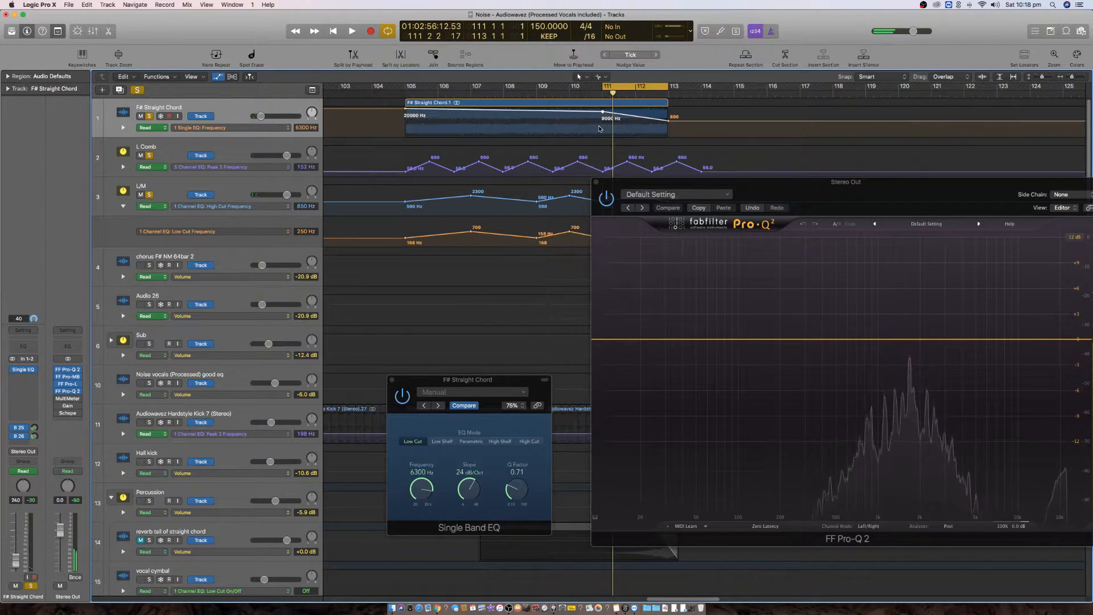
key("super+Down")
key("super+Down")
left_click_drag(602, 119, 603, 112)
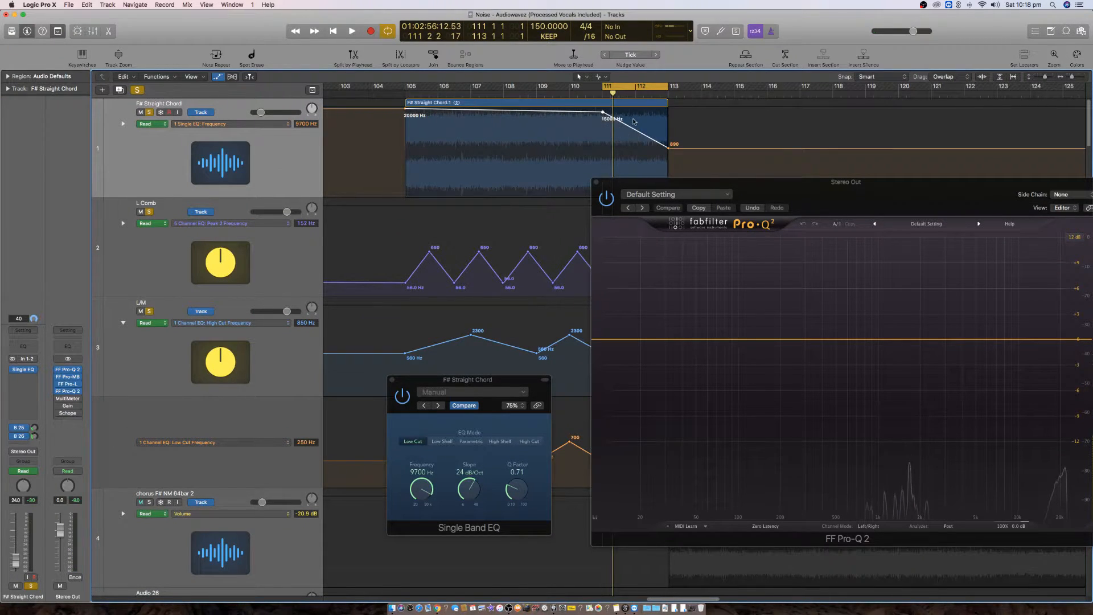
left_click_drag(670, 148, 669, 147)
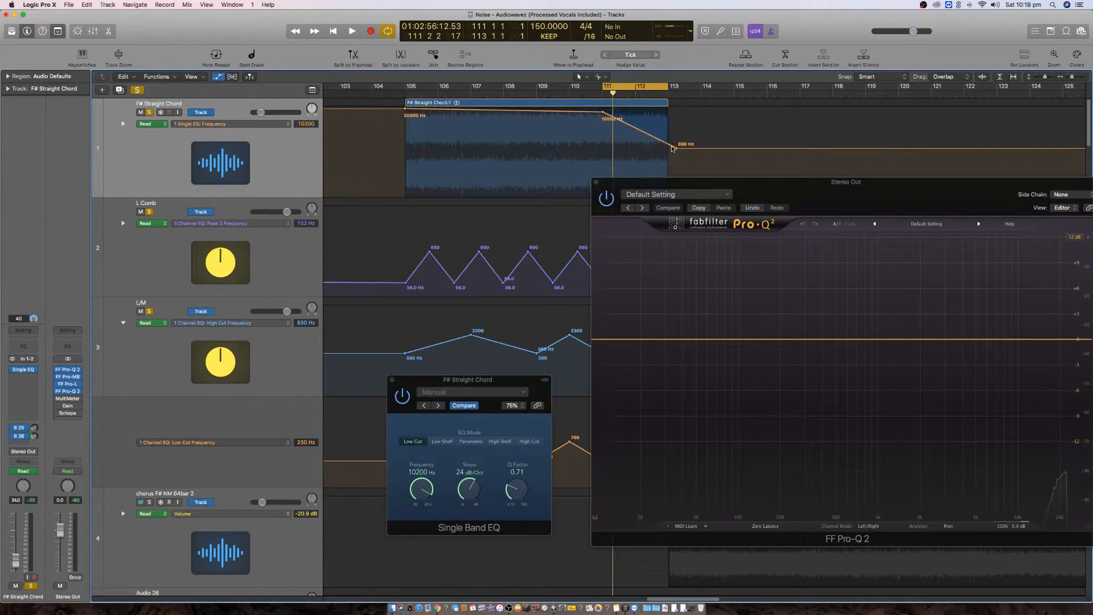
- Play the filter sweep, remove the frequency point at bar 111, and reset the cycle to bars 105 to 115
key("space")
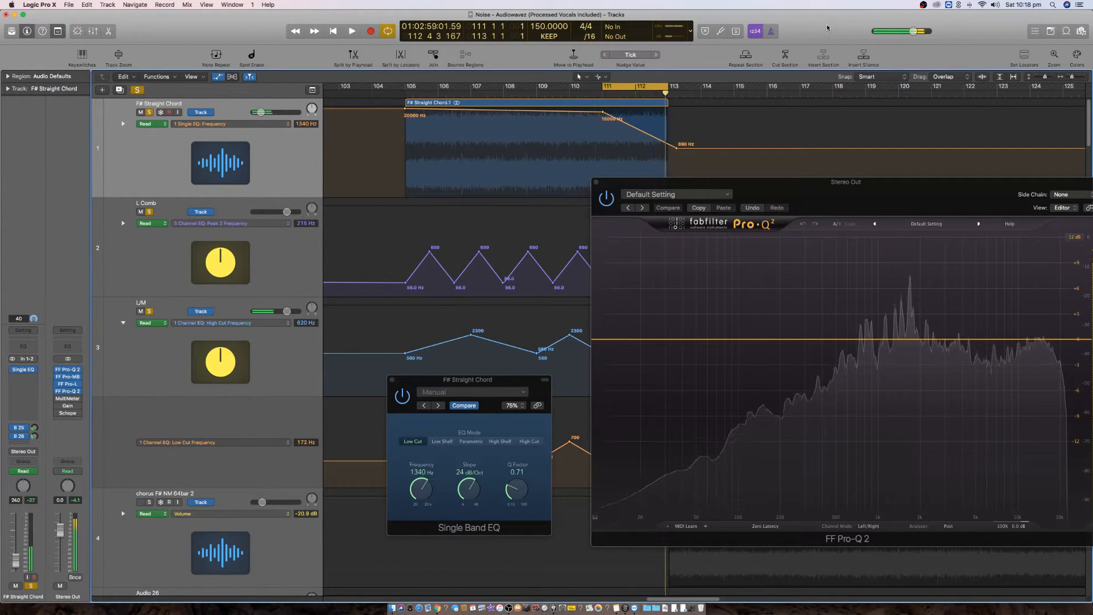
key("space")
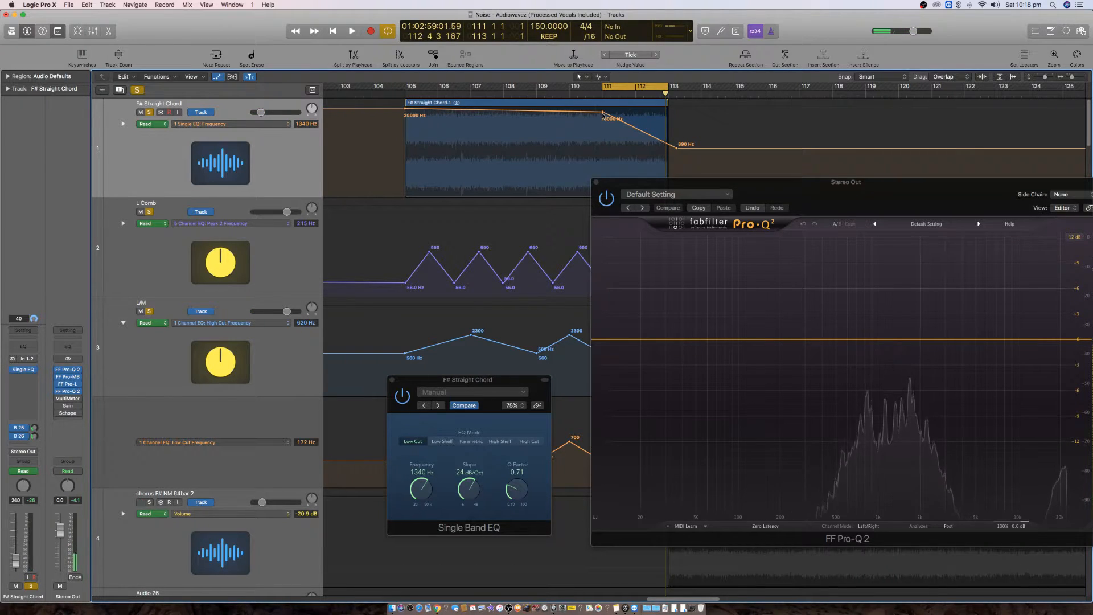
left_click_drag(602, 113, 734, 86)
- Clear all track solos, close the Single Band EQ window, and hide the track automation
left_click(137, 90)
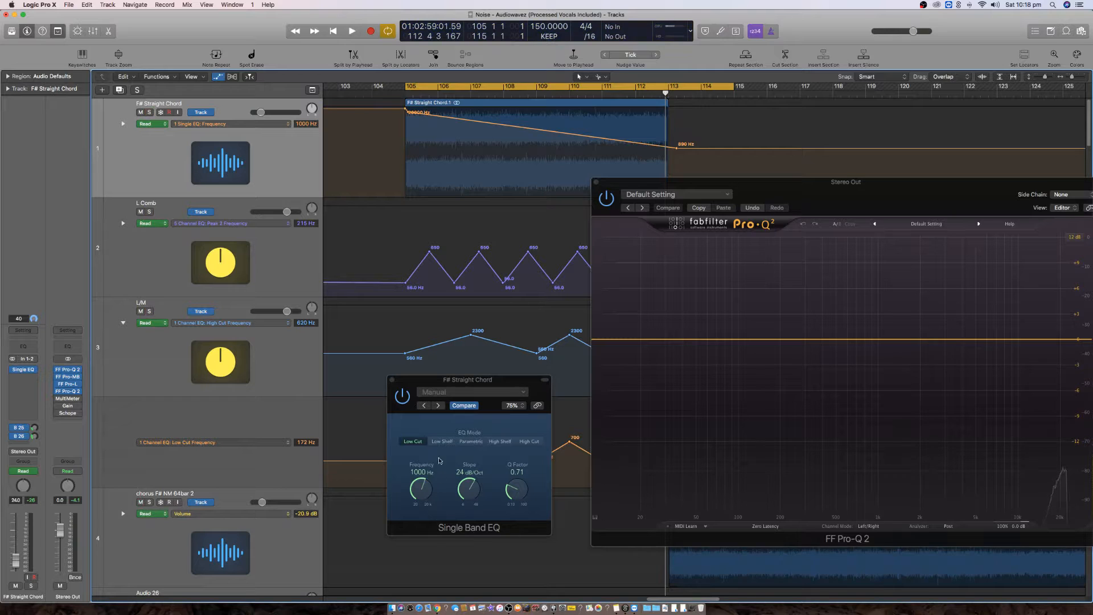
left_click(392, 381)
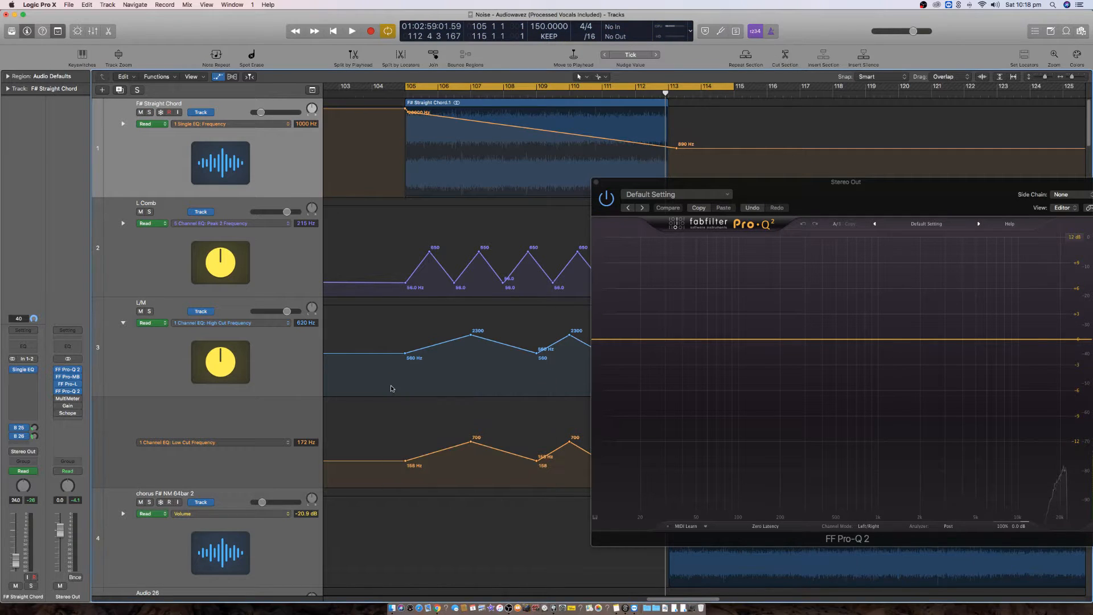
left_click(219, 76)
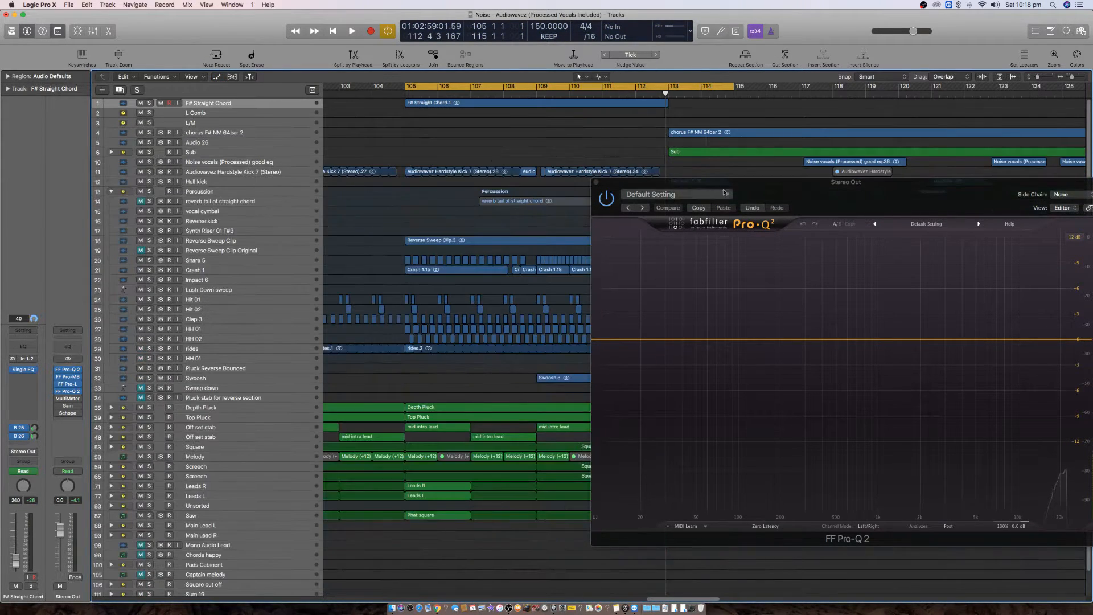
- Play the full mix from bar 105 while viewing FF Pro-Q 2, extend the cycle to bar 121, and close the plug-in window
key("super+Left")
key("super+Left")
key("super+Left")
key("super+Left")
left_click(654, 184)
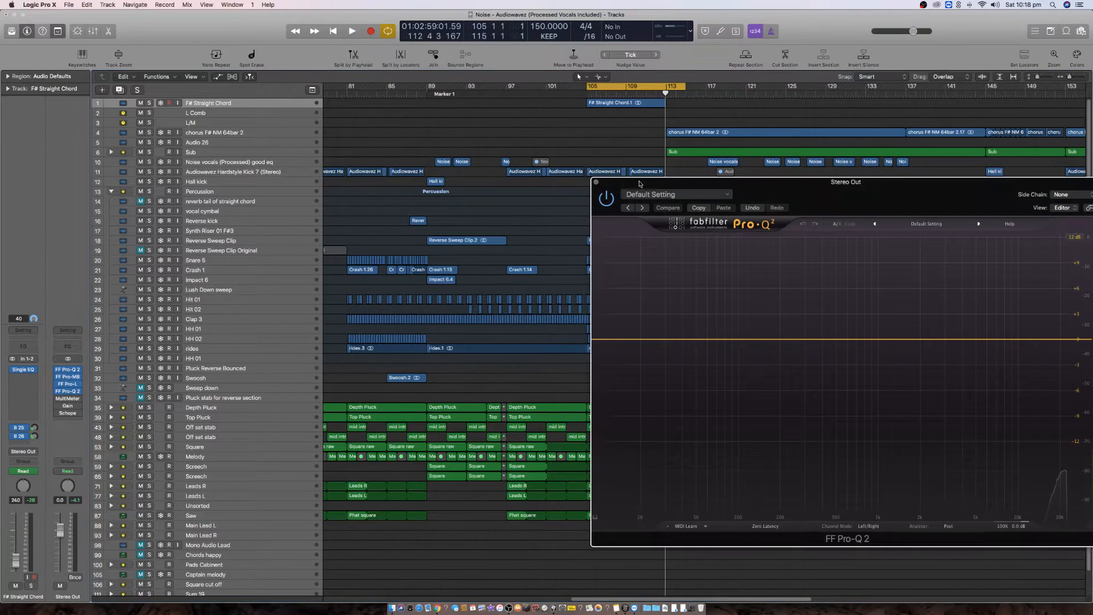
left_click_drag(644, 186, 503, 209)
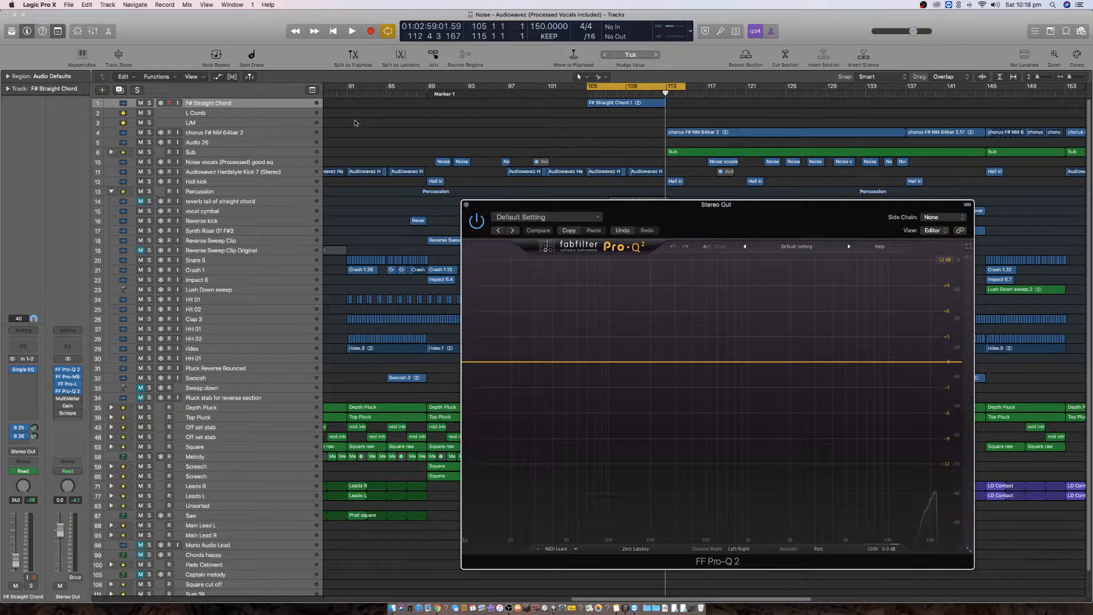
key("space")
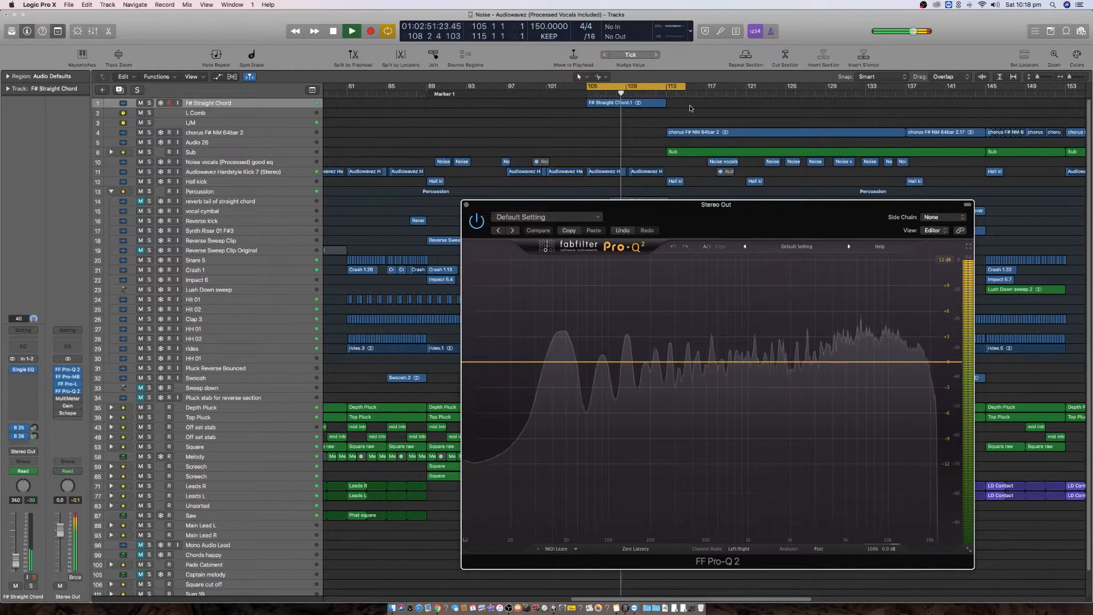
left_click_drag(685, 90, 746, 91)
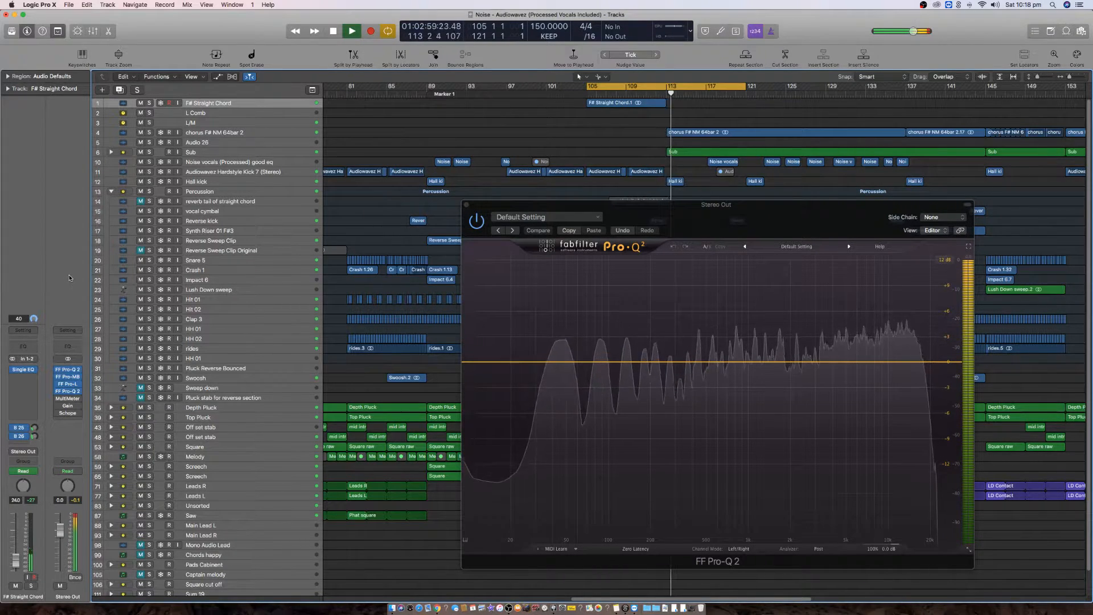
key("space")
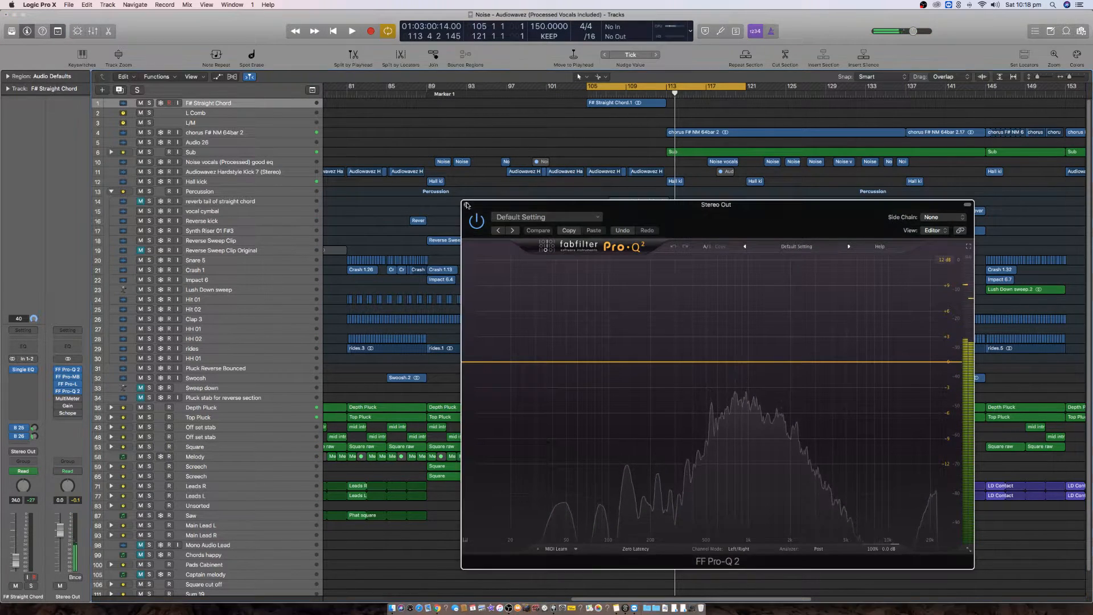
left_click(467, 204)
- Solo F# Straight Chord and reverb tail of straight chord, and set the cycle to bars 110 to 113 with enlarged waveforms
left_click(149, 103)
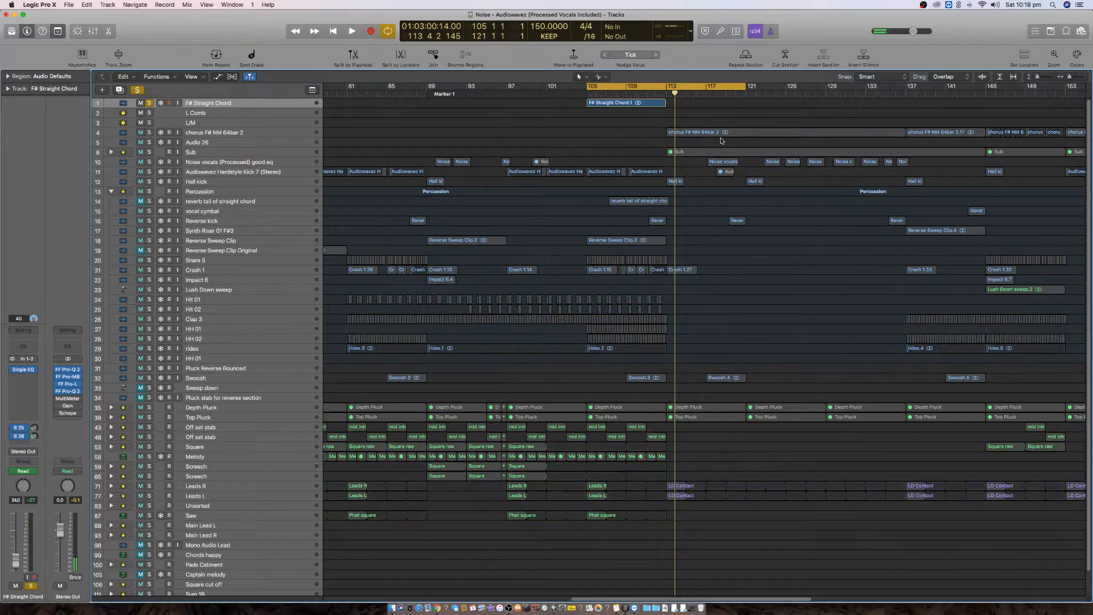
scroll(695, 128, "up", 2)
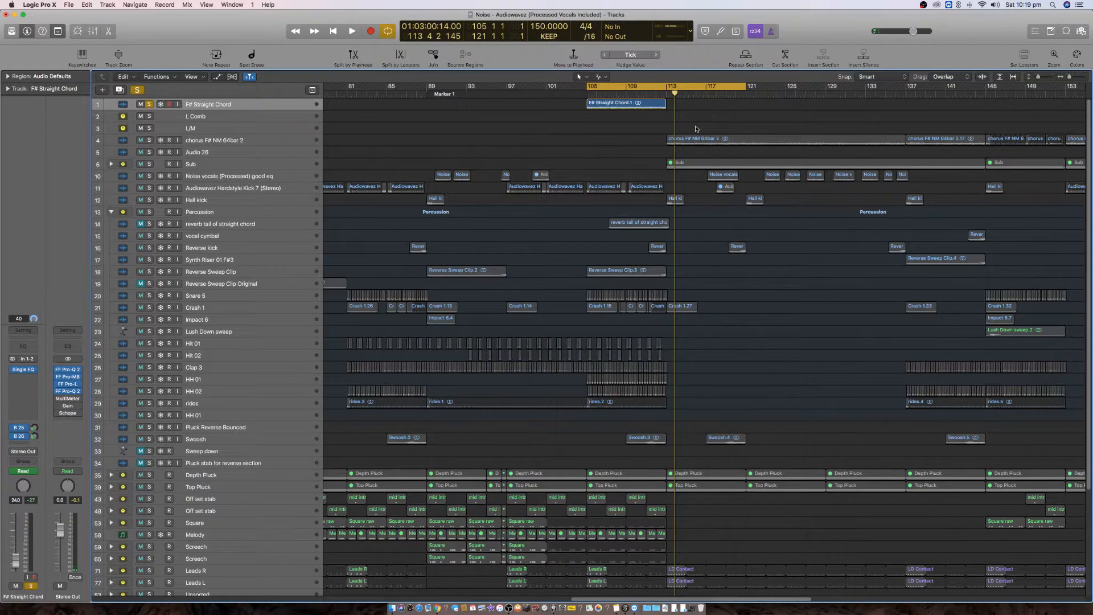
scroll(695, 129, "up", 3)
scroll(696, 128, "down", 1)
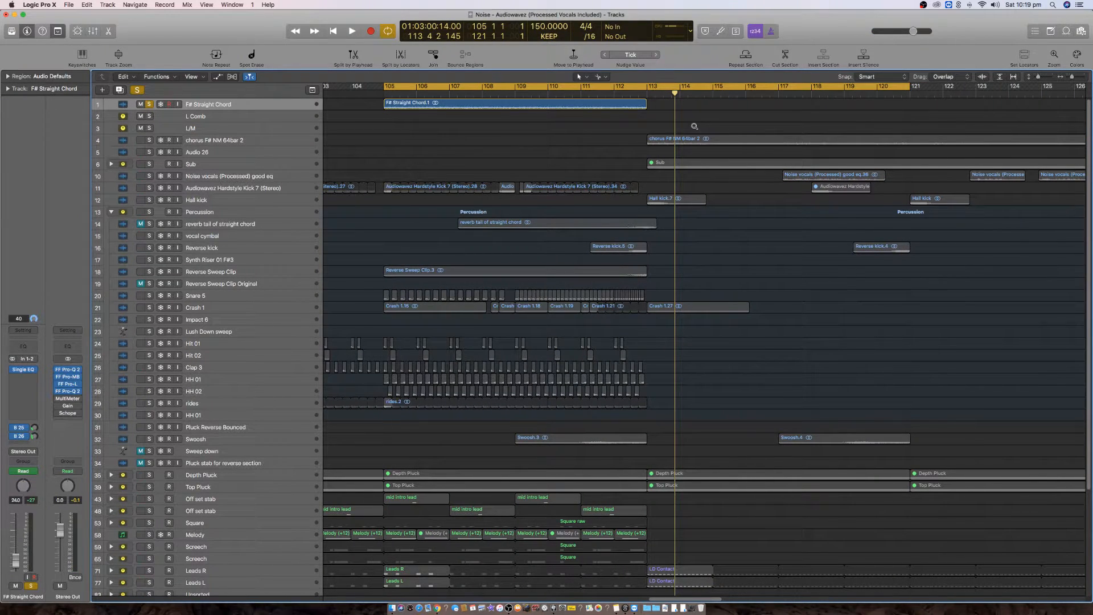
scroll(694, 126, "up", 2)
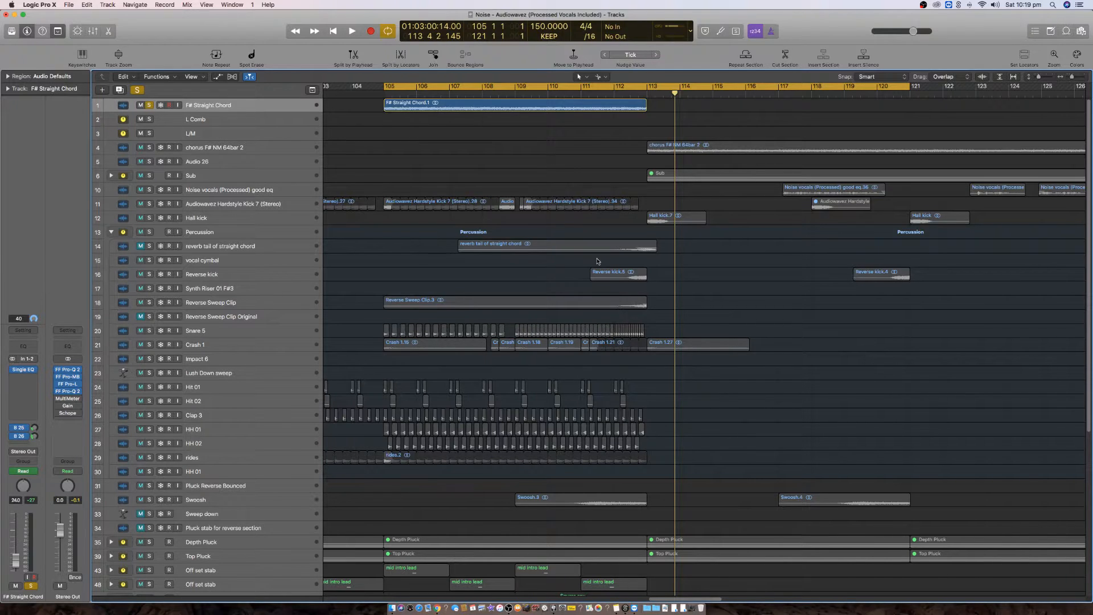
left_click(156, 246)
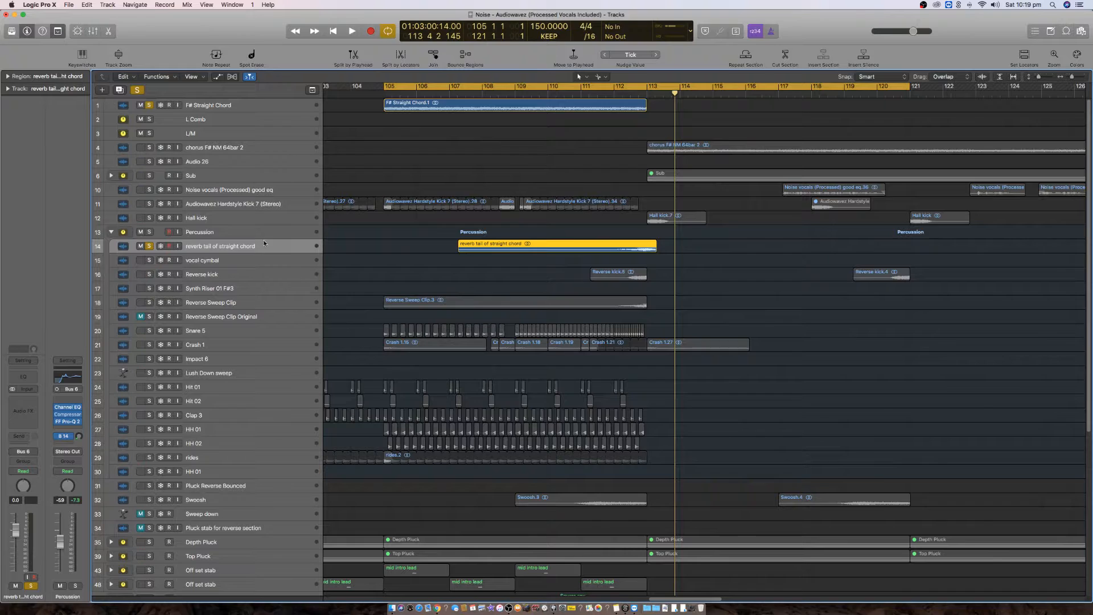
left_click_drag(556, 86, 647, 87)
scroll(620, 181, "up", 2)
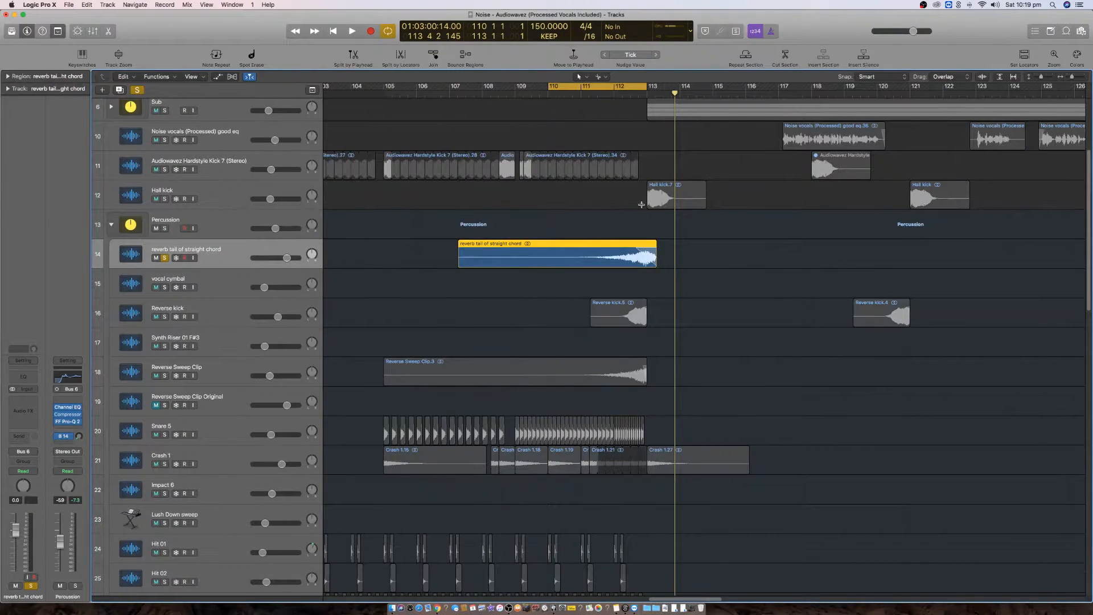
scroll(641, 205, "up", 5)
- Play the cycled section with the chord and its reverb tail together, and unsolo F# Straight Chord
key("space")
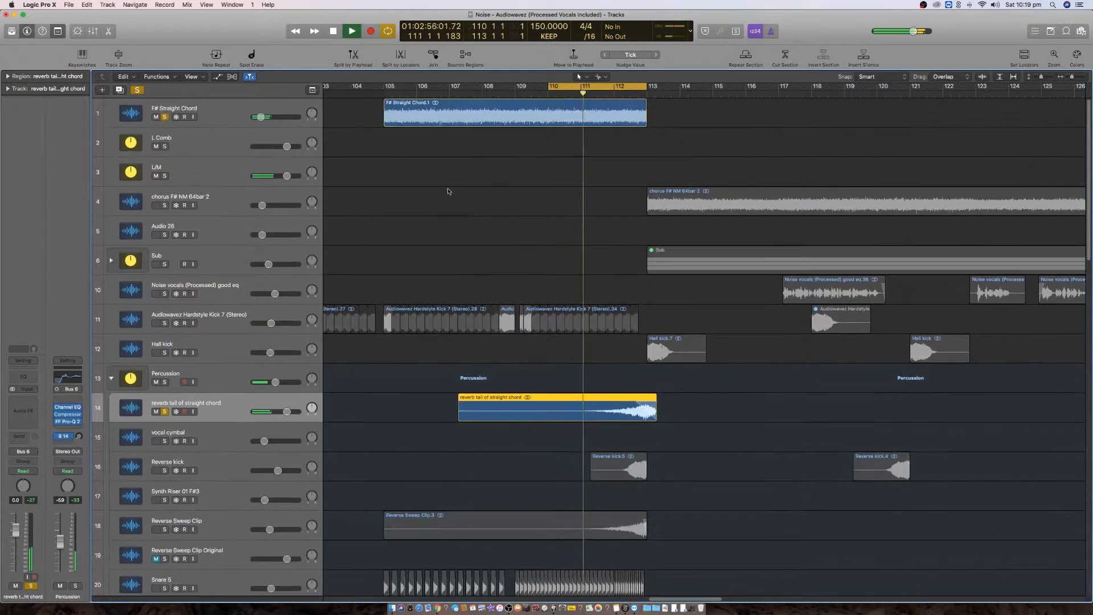
key("space")
left_click(165, 117)
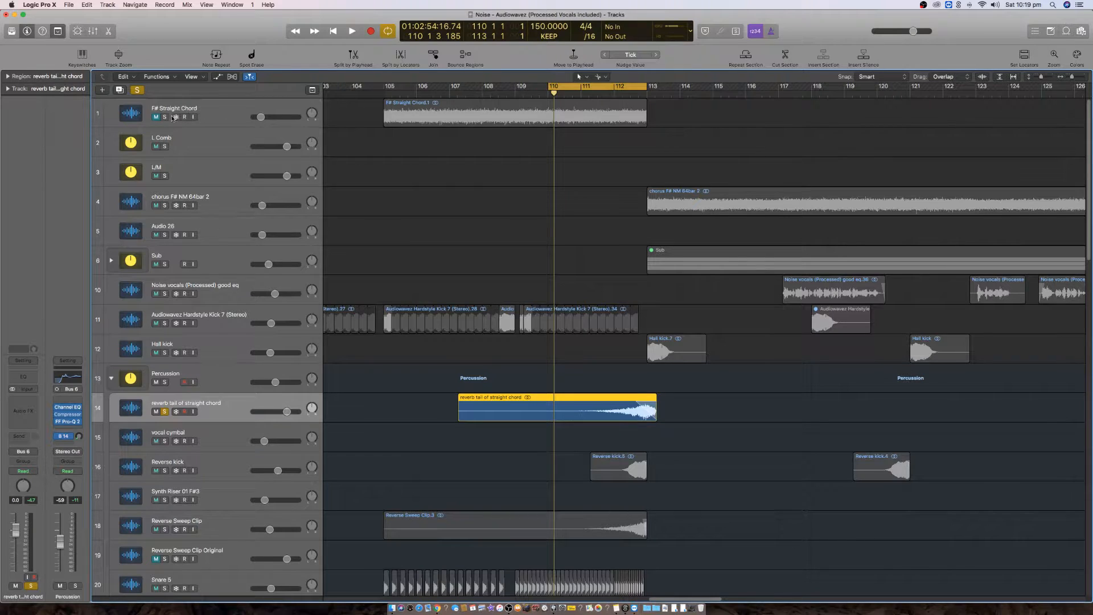
- Unsolo the reverb tail of straight chord track and unmute it in the full mix
left_click(164, 412)
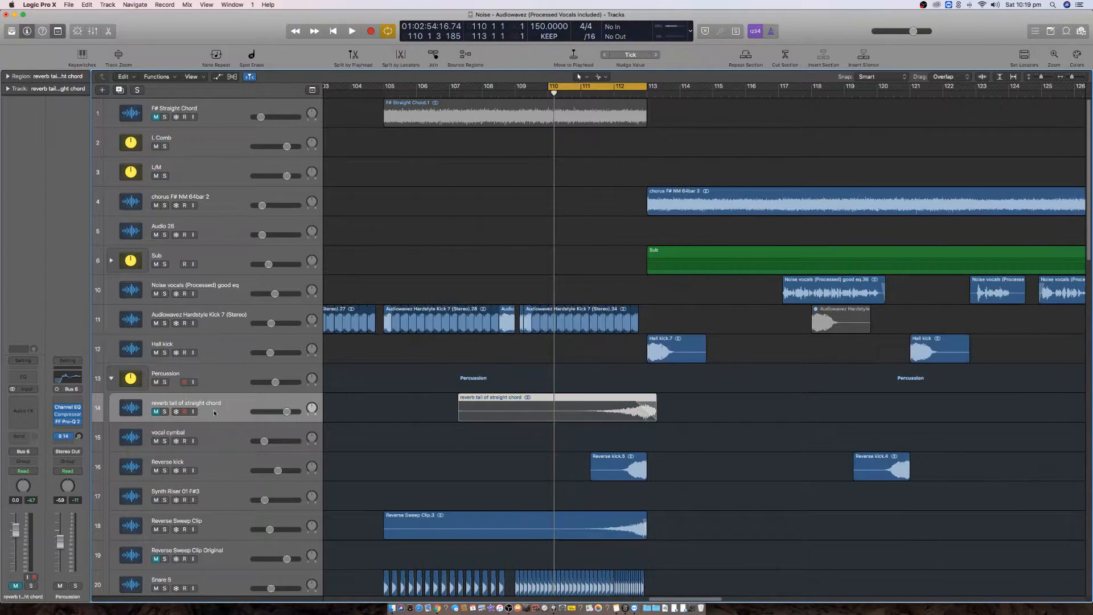
key("ctrl+m")
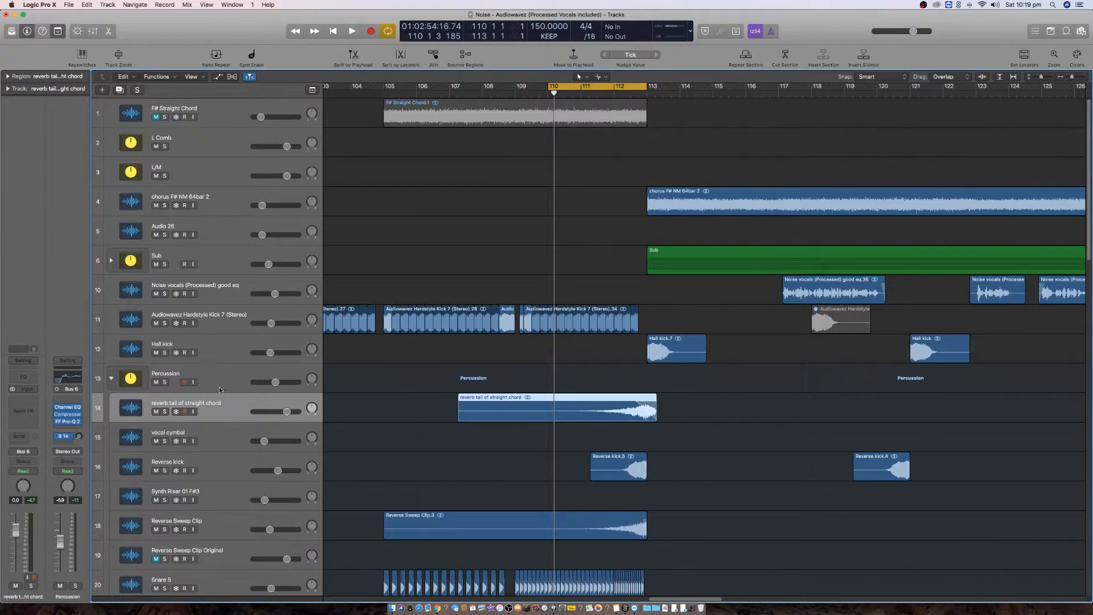
left_click(221, 371)
left_click(219, 405)
- Inspect the side-chain source of the Percussion stack's Compressor and close the plug-in window
left_click(218, 380)
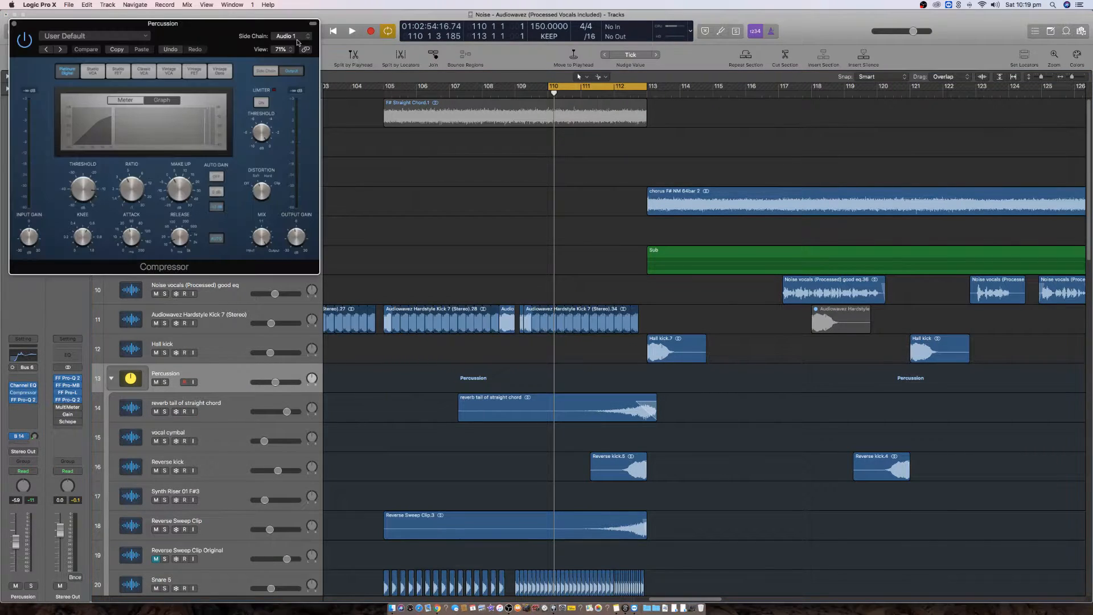
left_click(296, 37)
left_click(197, 34)
key("super+w")
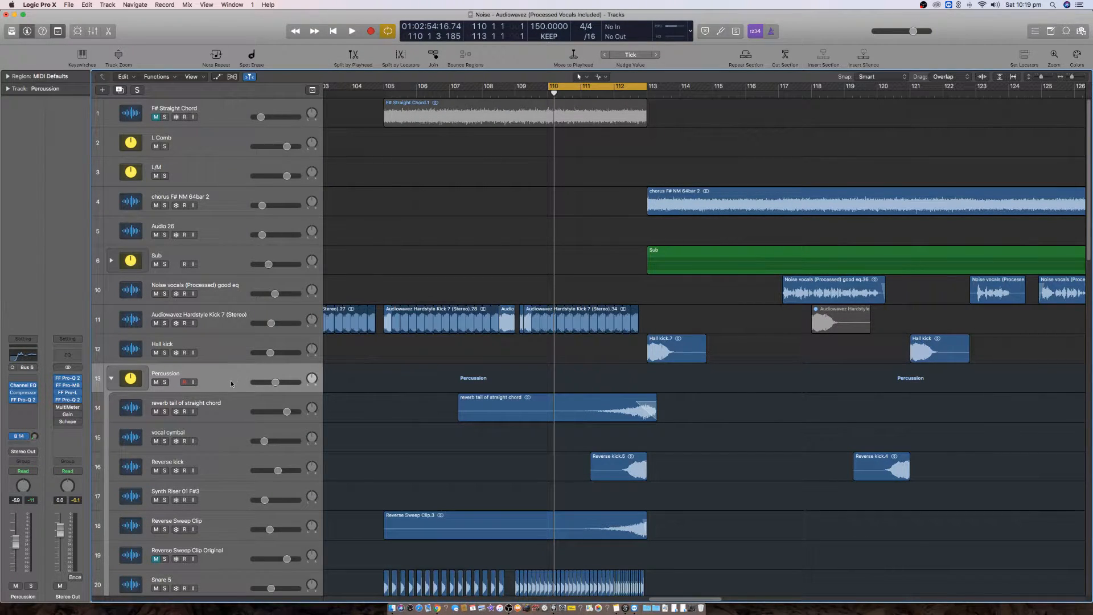
- Play the full mix from bar 110 and extend the cycle to bar 115
key("space")
left_click(226, 405)
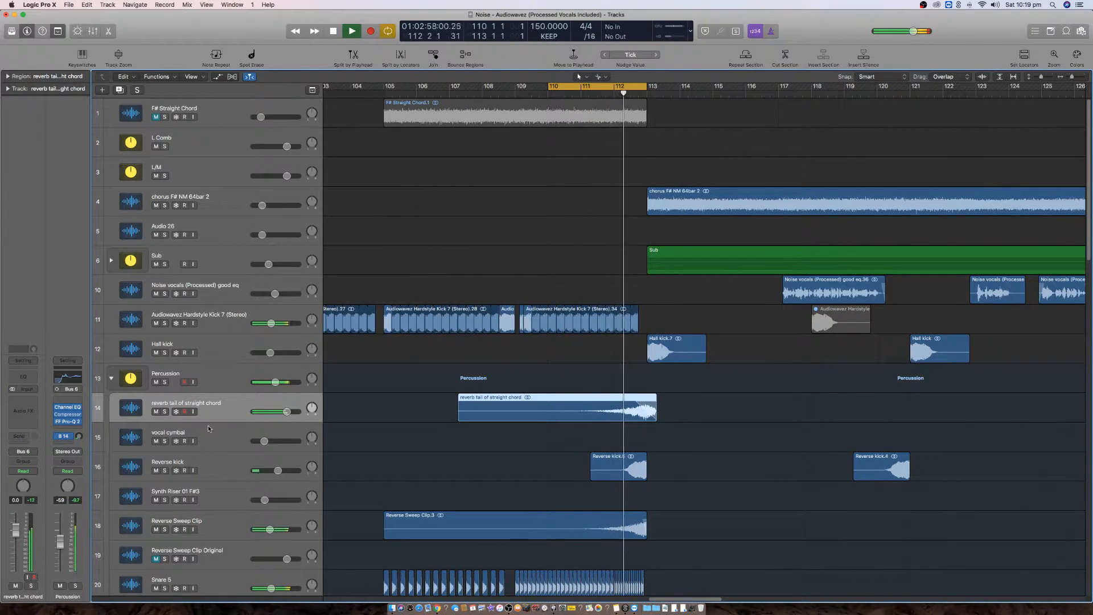
left_click_drag(654, 91, 712, 91)
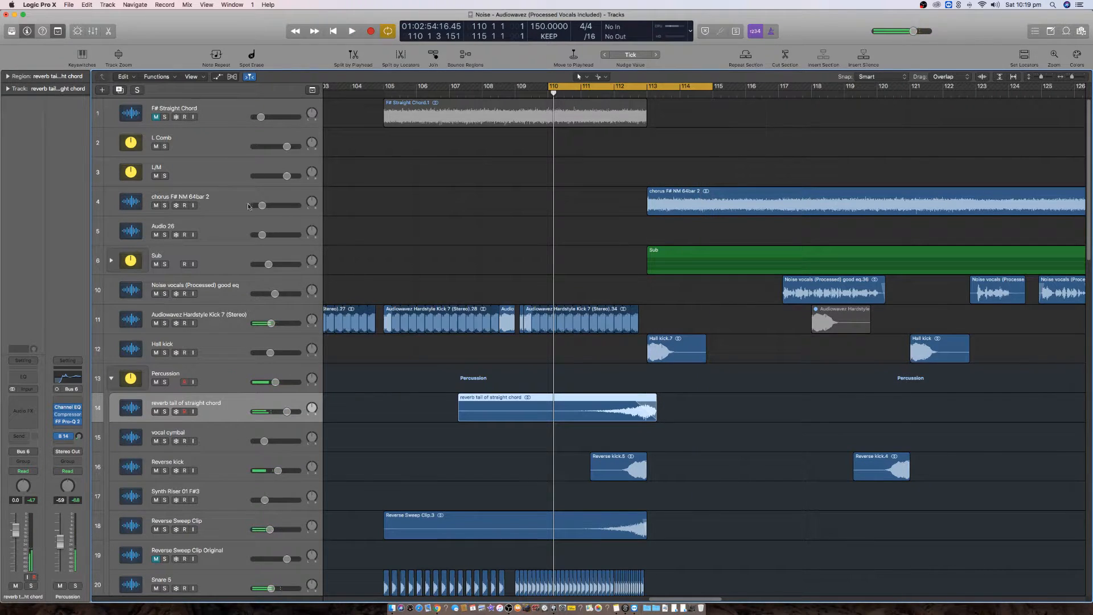
- Solo chorus F# NM 64bar 2 and reverb tail of straight chord, and play them across the bar 113 transition
left_click(164, 205)
left_click(163, 411)
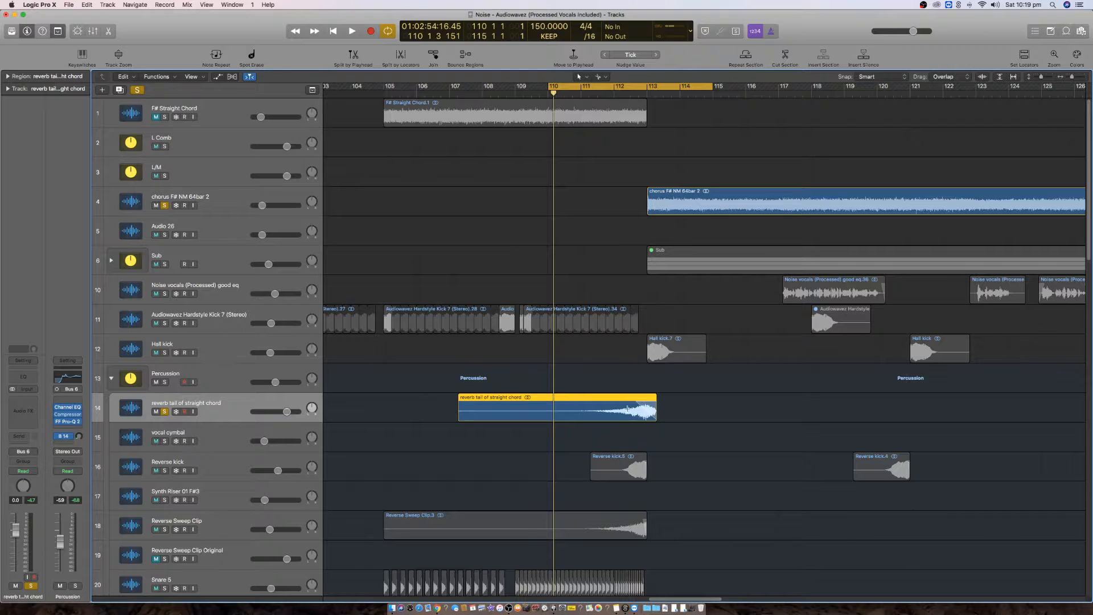
key("space")
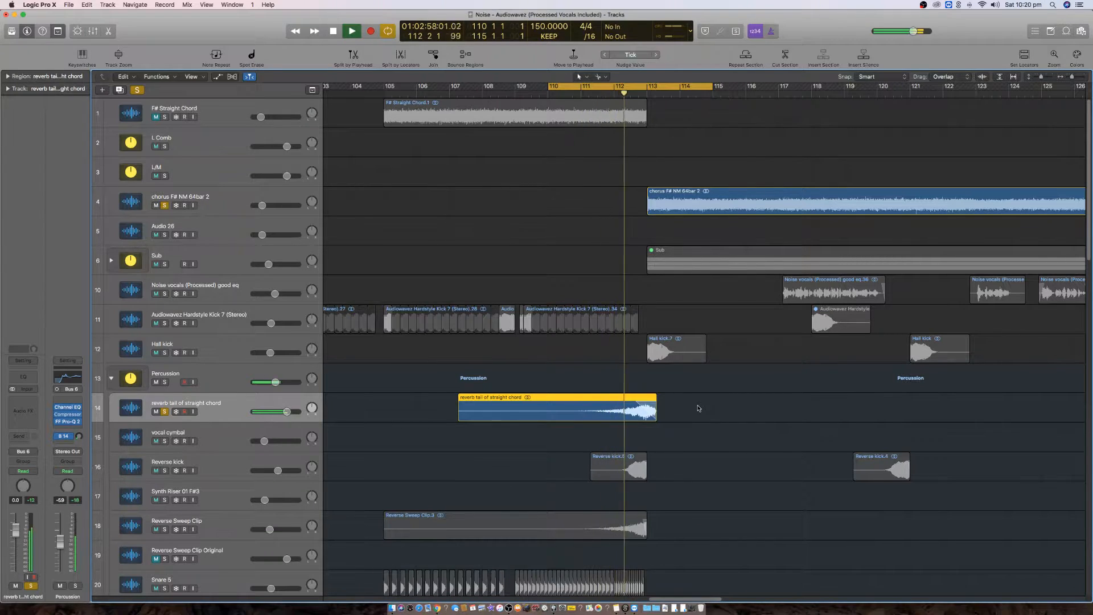
key("space")
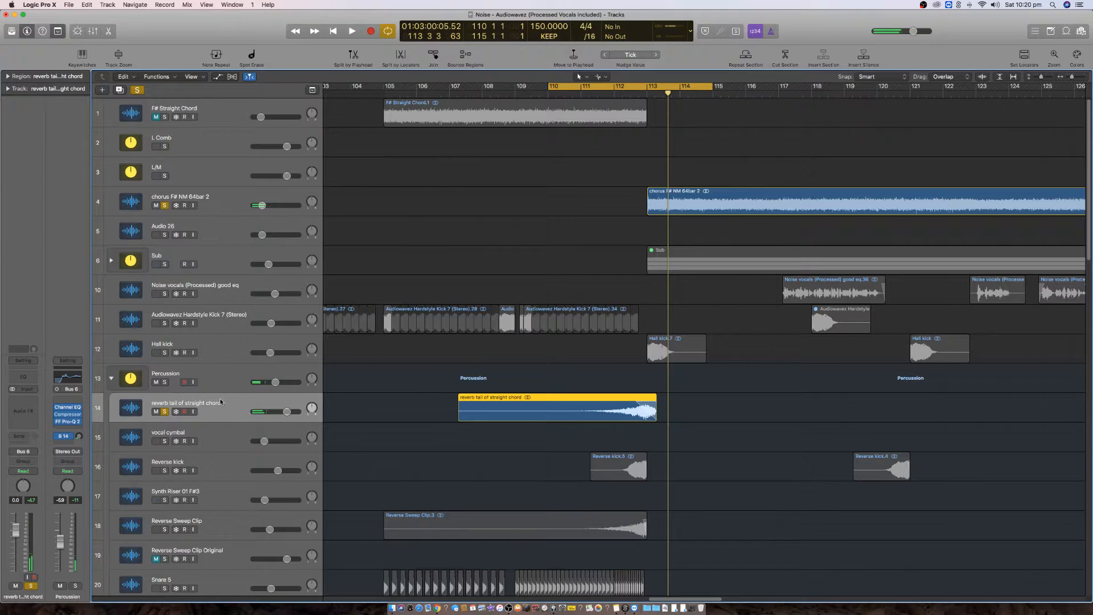
- Add a Single Band EQ in Low Cut mode at 260 Hz to reverb tail of straight chord, and play the soloed transition
left_click(26, 410)
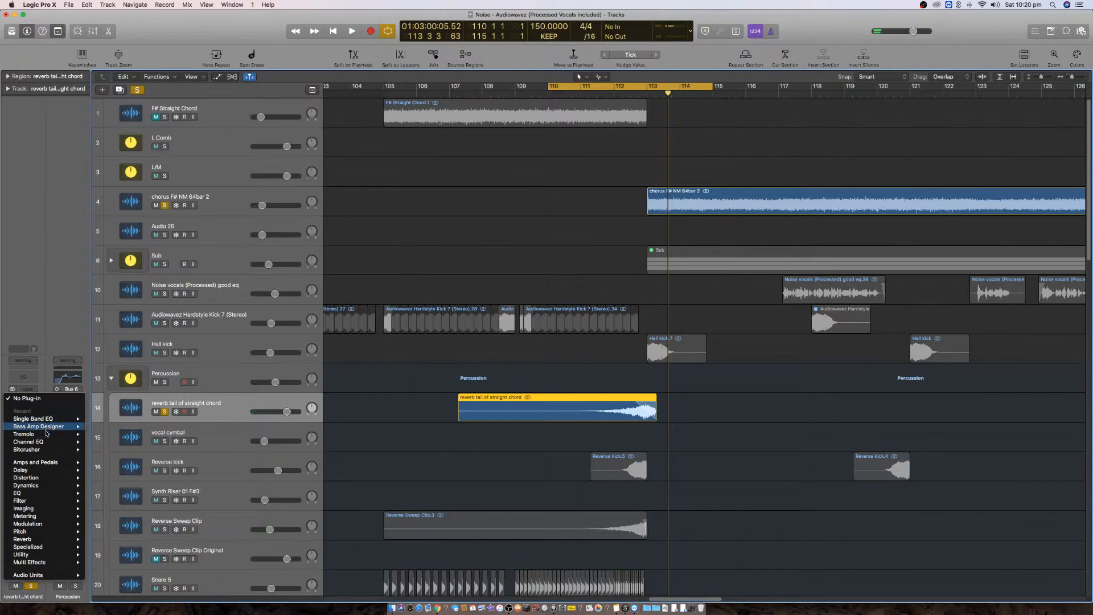
left_click(96, 419)
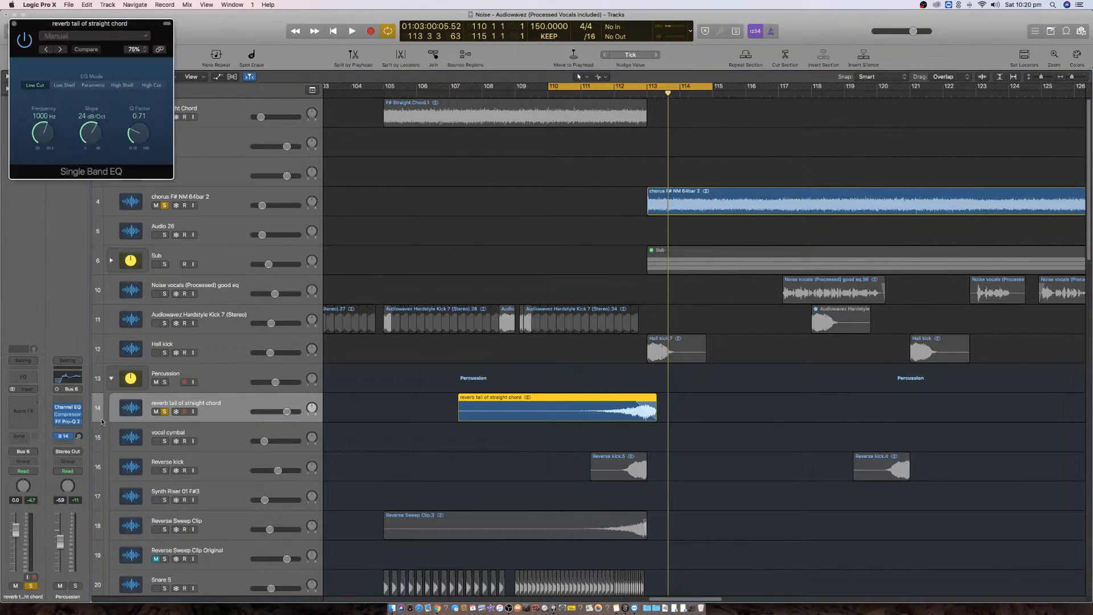
left_click_drag(133, 27, 625, 353)
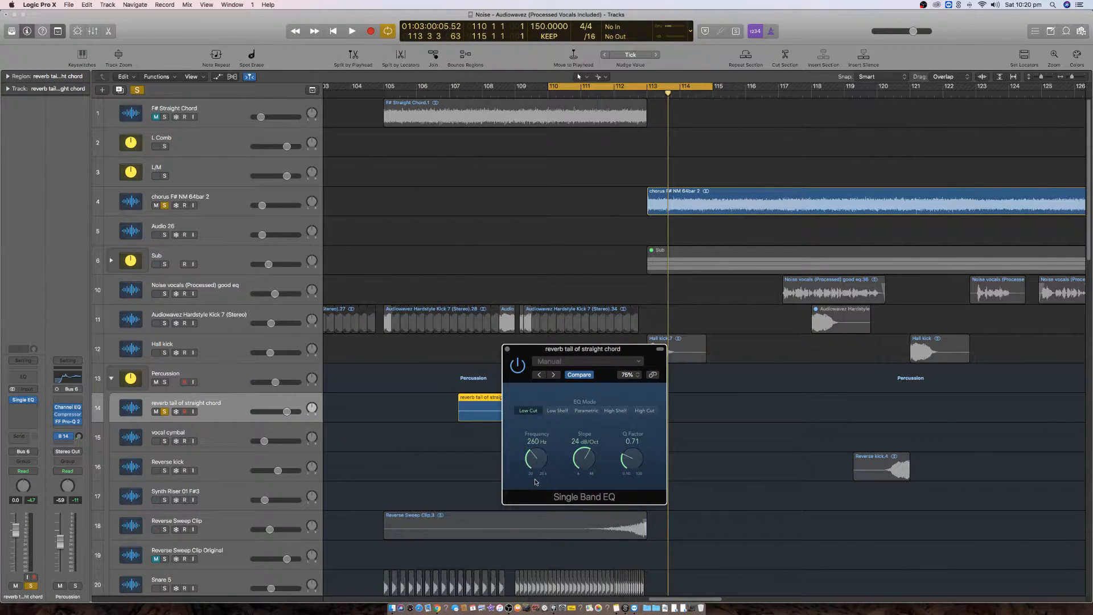
left_click(507, 349)
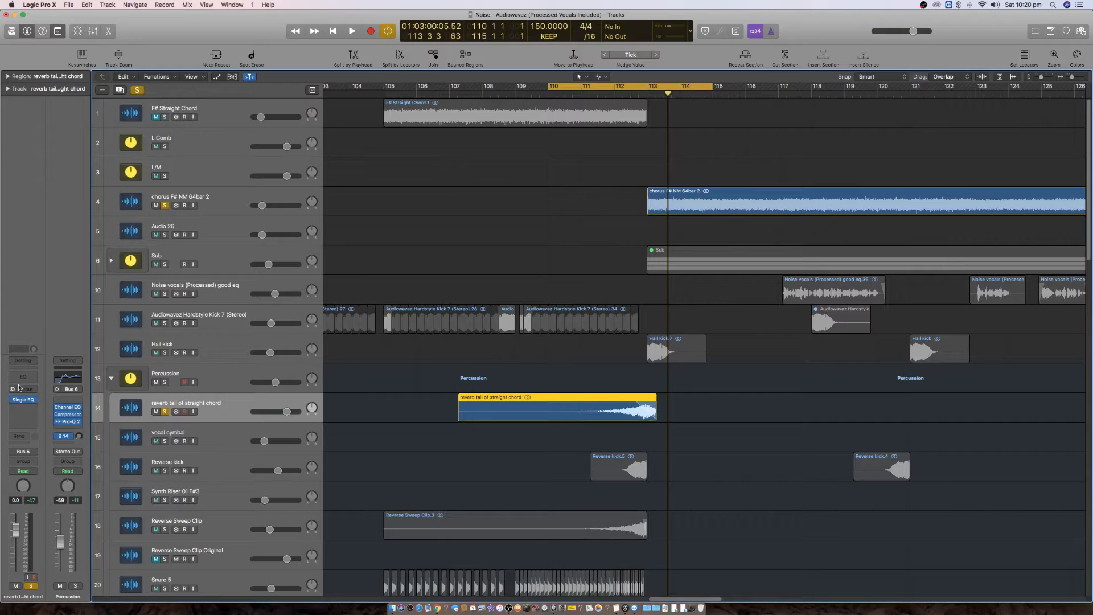
key("space")
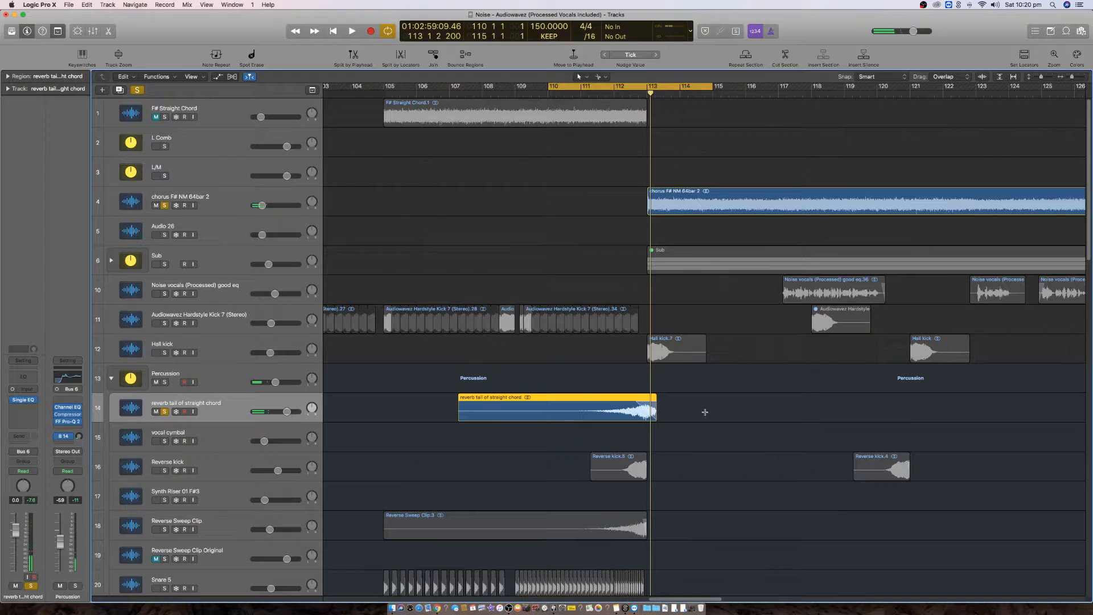
- Move the reverb tail of straight chord region slightly earlier so it ends just past bar 113, and play the transition
key("super+Right")
key("super+Right")
key("super+Down")
key("super+Down")
key("super+Down")
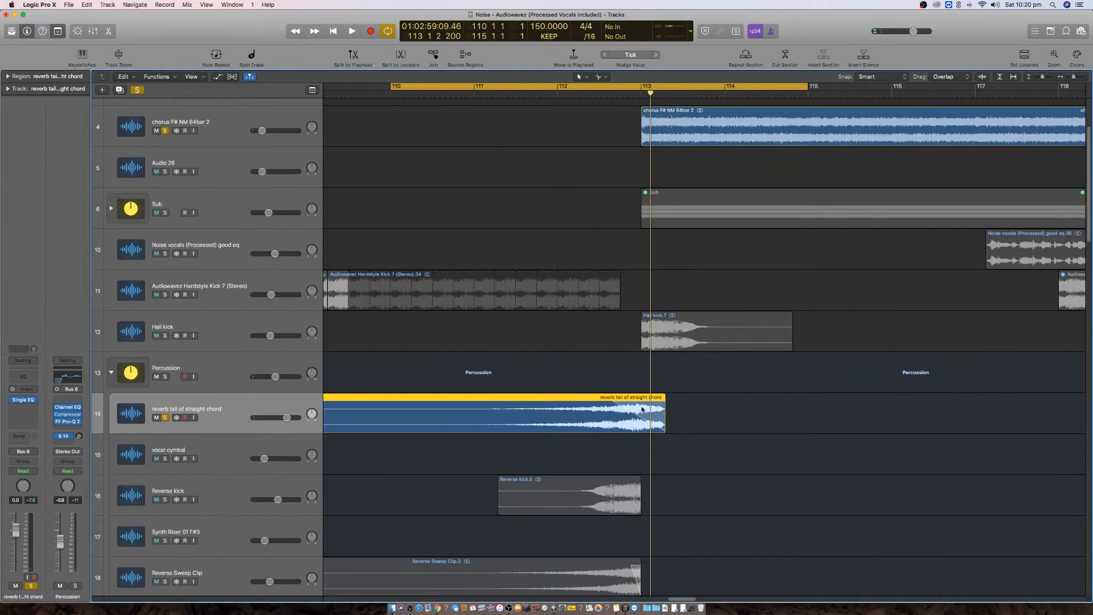
left_click_drag(584, 399, 571, 398)
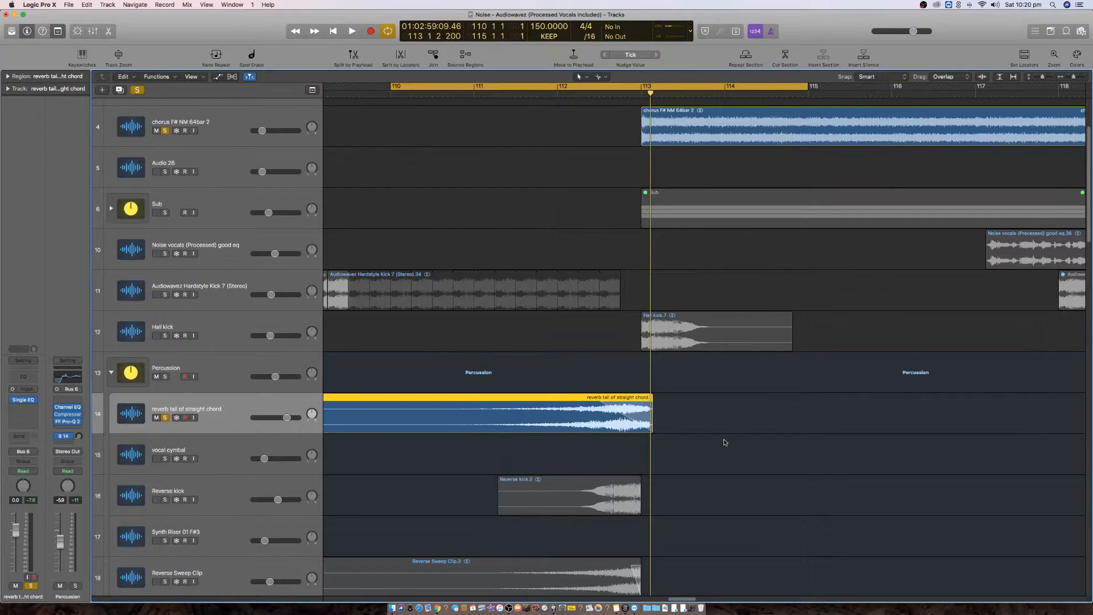
key("space")
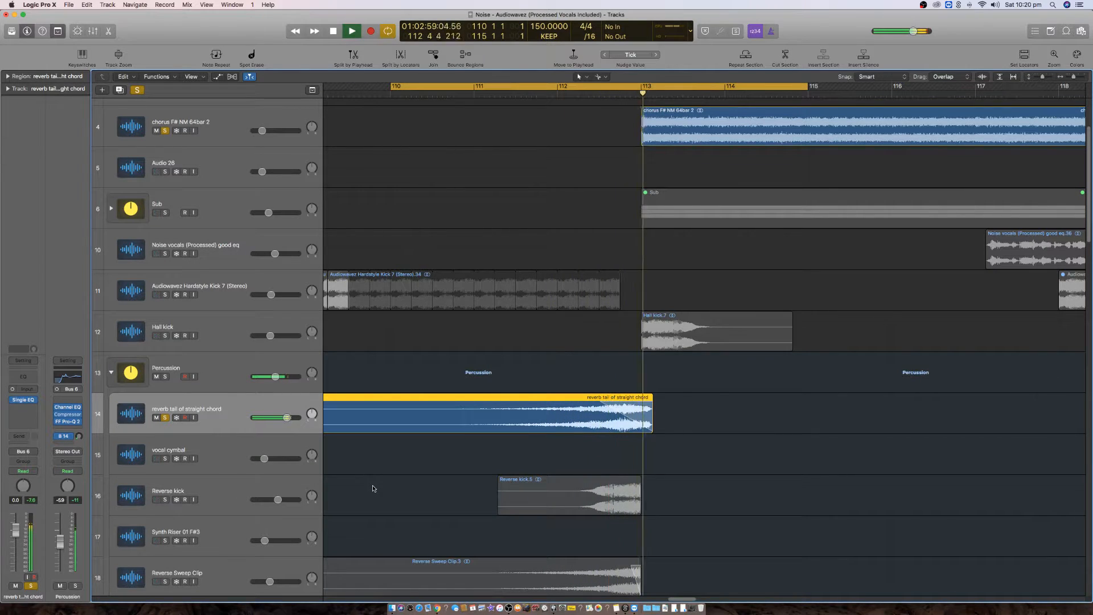
key("space")
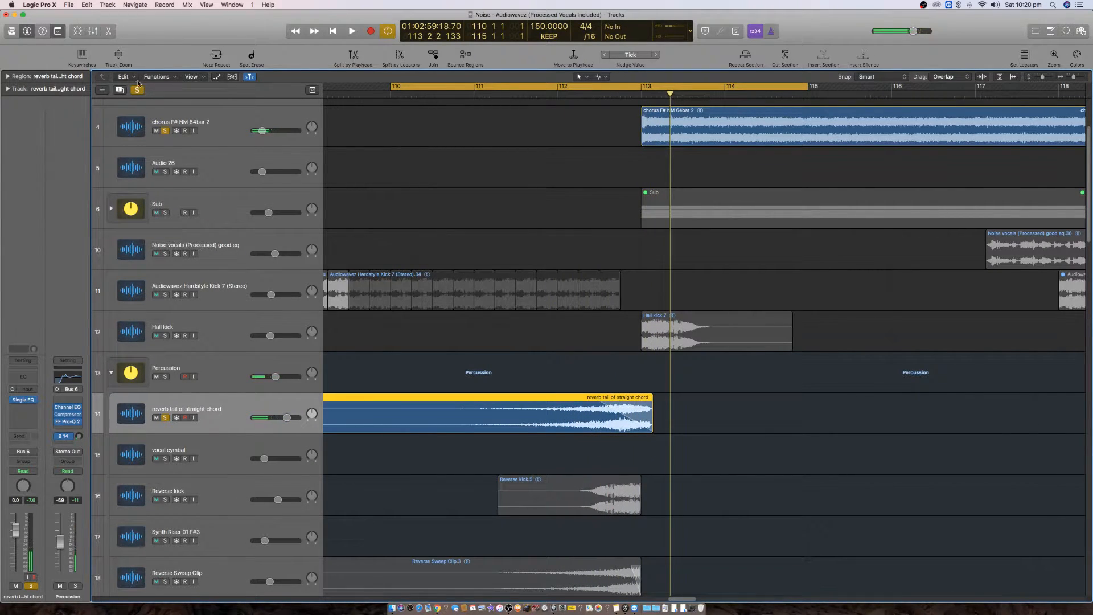
- Clear all track solos and play the full mix through the bar 113 transition
key("super+a")
key("space")
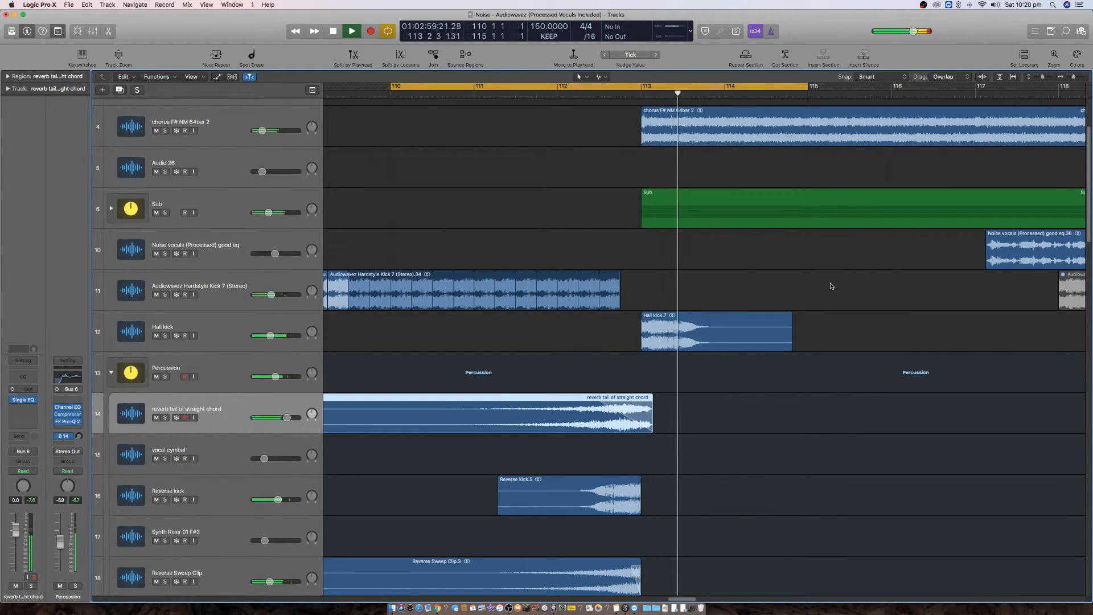
scroll(808, 286, "down", 3)
scroll(809, 286, "down", 2)
key("space")
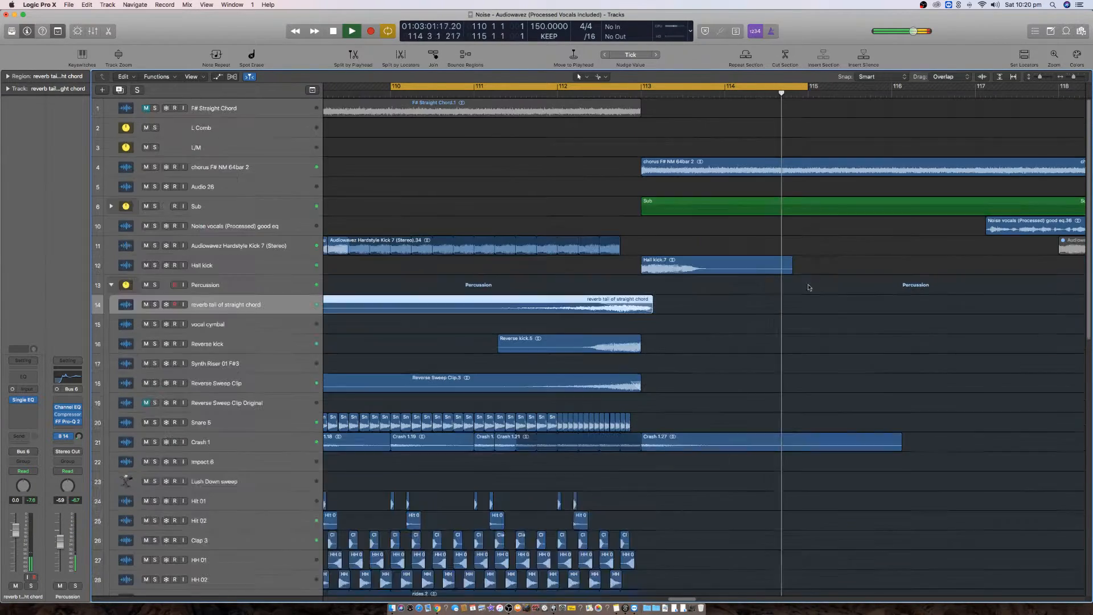
- Unmute F# Straight Chord, play the mix from bar 110, and turn off the cycle
key("c")
scroll(410, 210, "down", 2)
left_click(139, 104)
scroll(546, 167, "down", 3)
key("space")
left_click(513, 85)
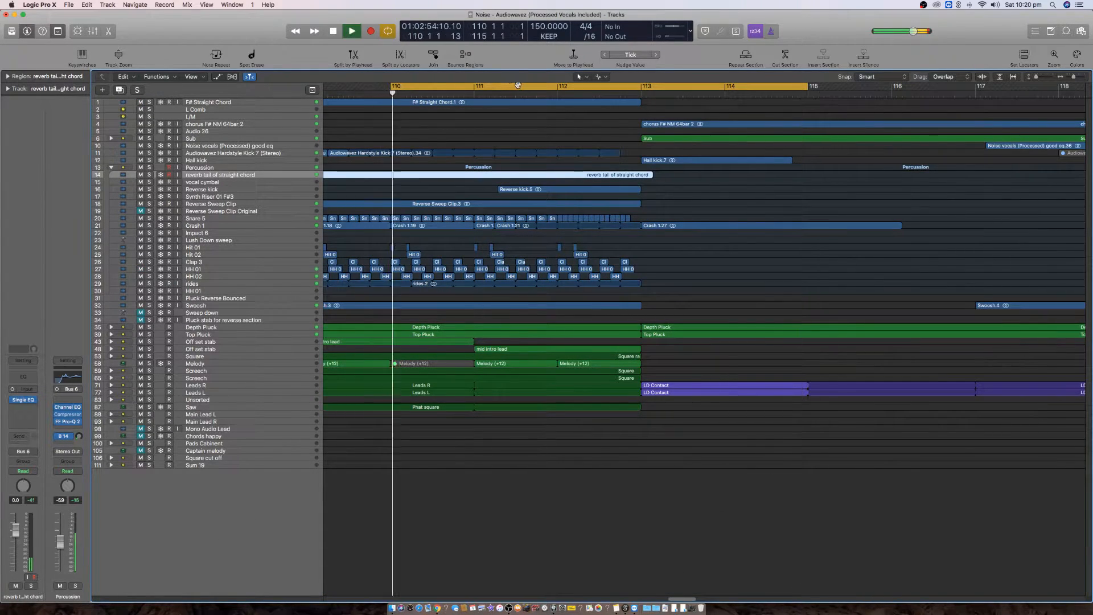
key("c")
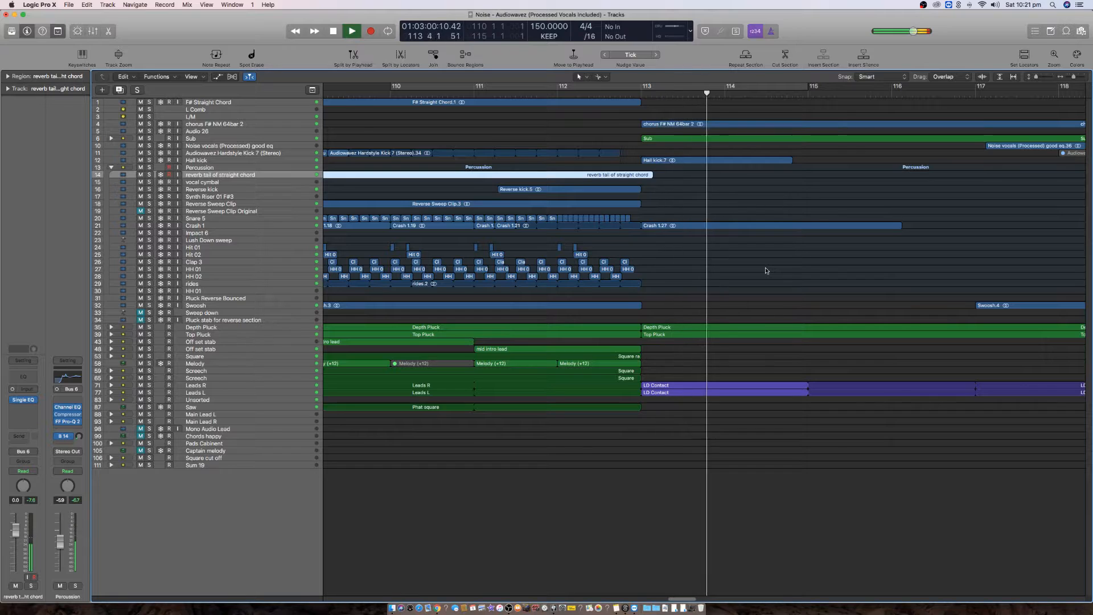
- Show track automation and expand the lanes of chorus F# NM 64bar 2 to examine its Single EQ Frequency curve from bar 113 to 153
scroll(770, 270, "down", 10)
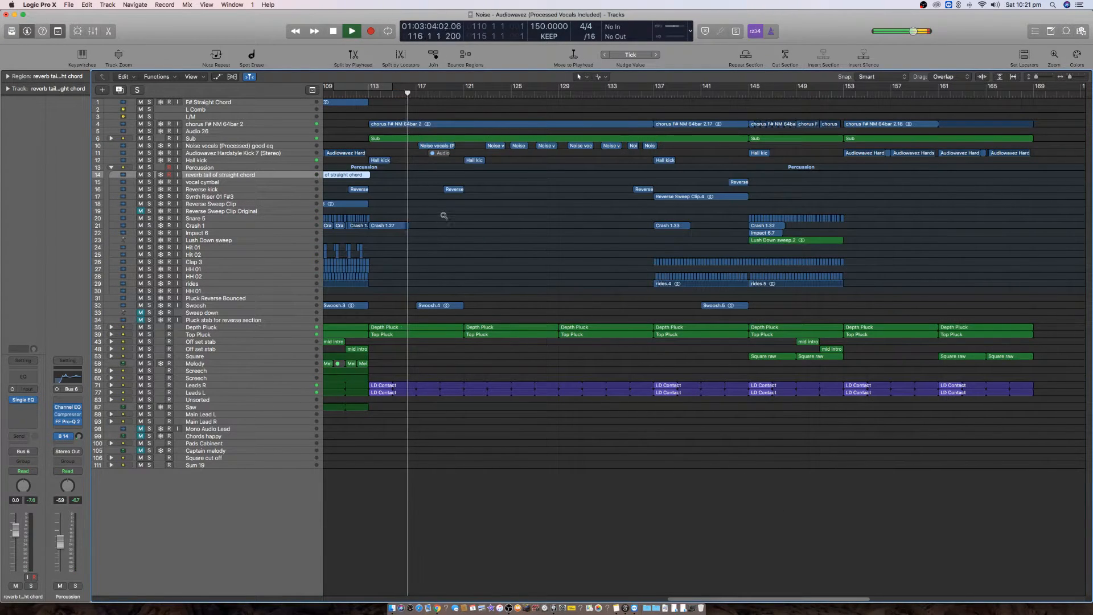
scroll(442, 215, "up", 4)
scroll(442, 219, "up", 5)
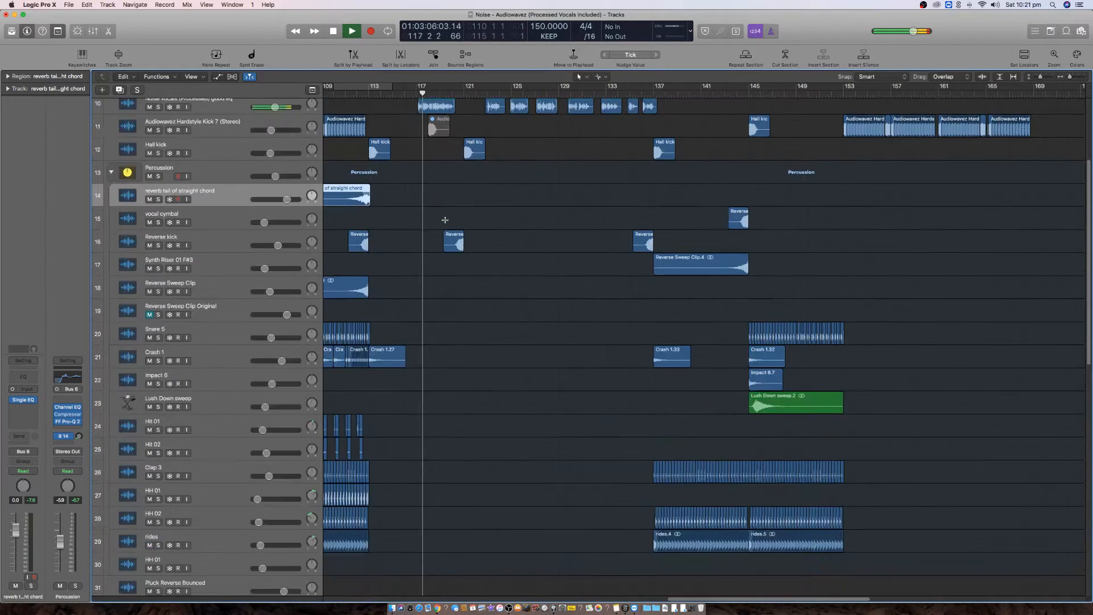
scroll(587, 158, "up", 5)
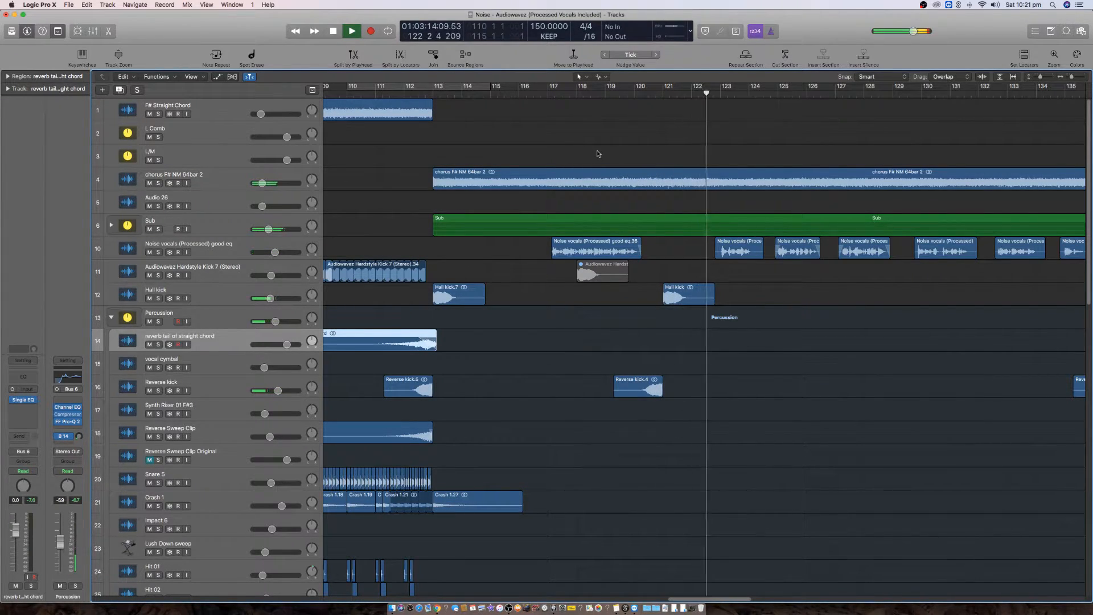
left_click(203, 176)
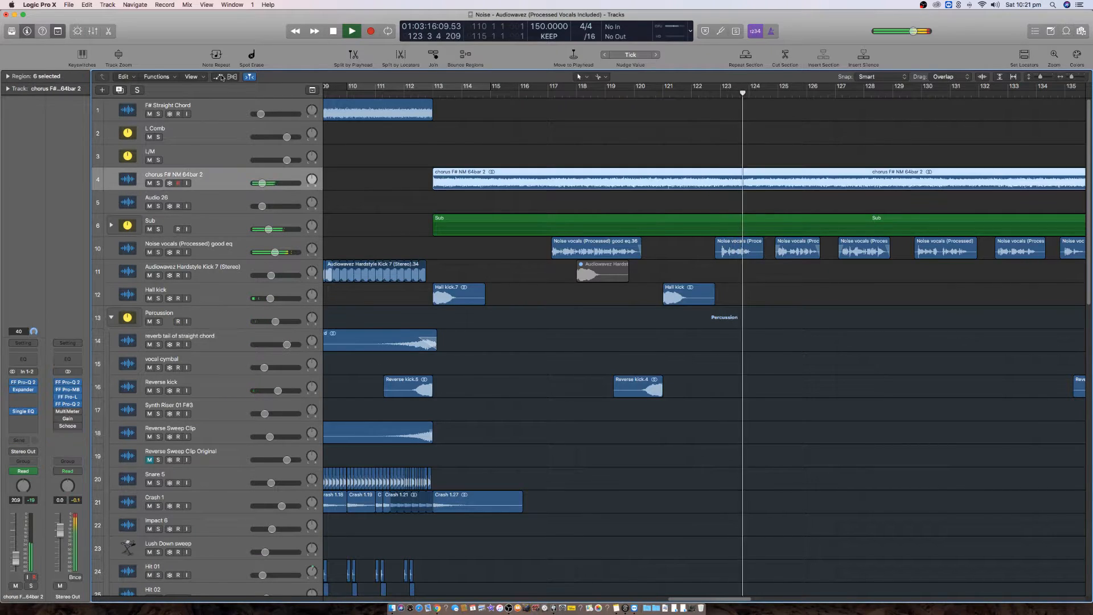
left_click(218, 76)
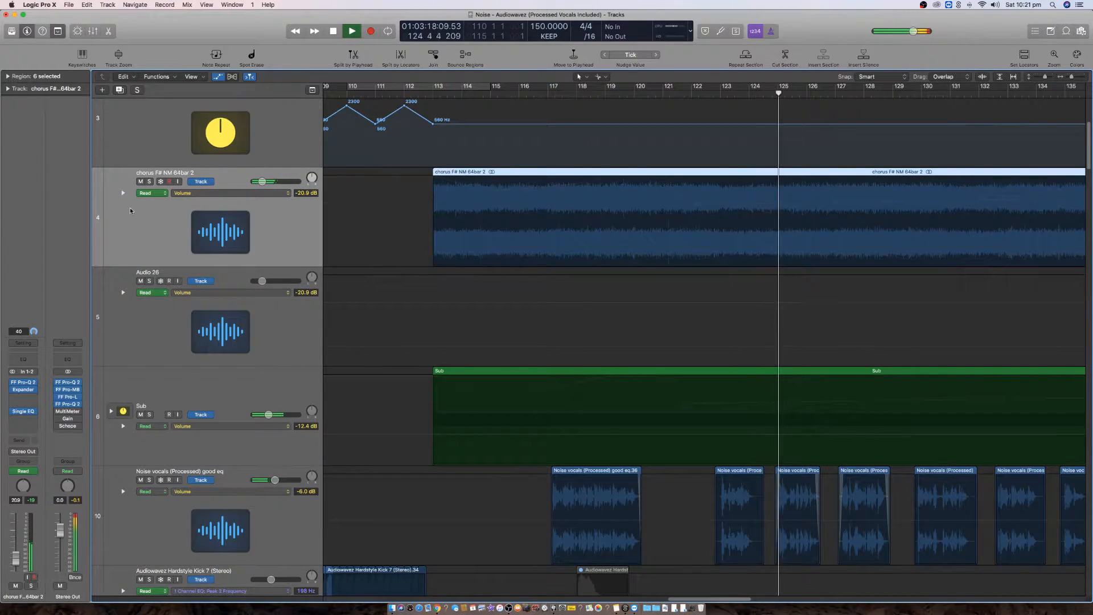
left_click(123, 193)
left_click_drag(690, 296, 696, 305)
key("super+Left")
key("super+Left")
key("super+Left")
scroll(757, 309, "right", 10)
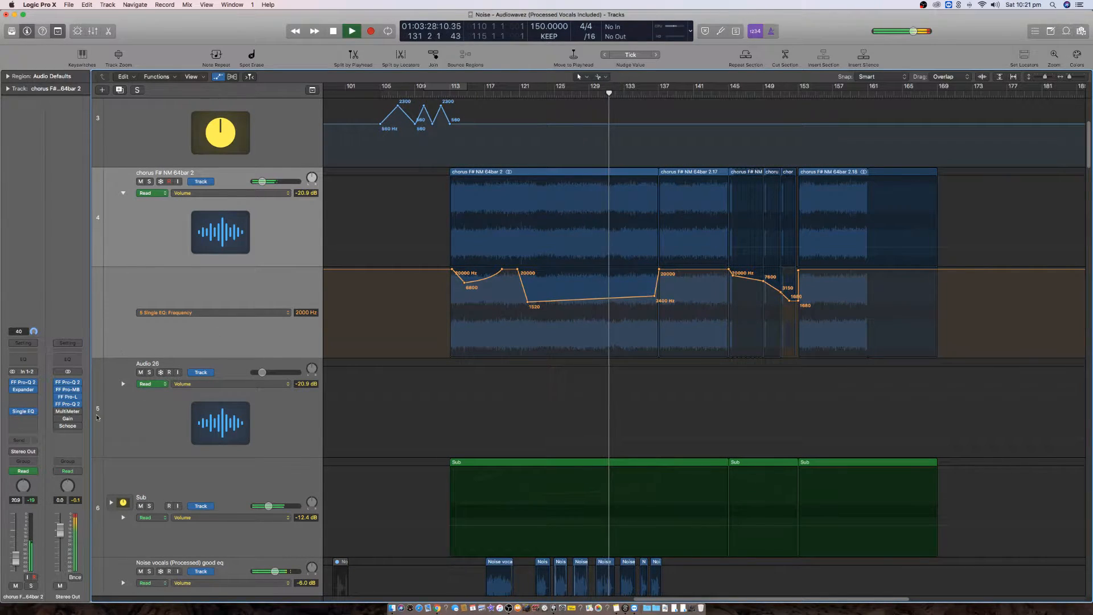
- Check the playing mix's spectrum in the Stereo Out FF Pro-Q 2, close its window, and hide the track automation
left_click(68, 405)
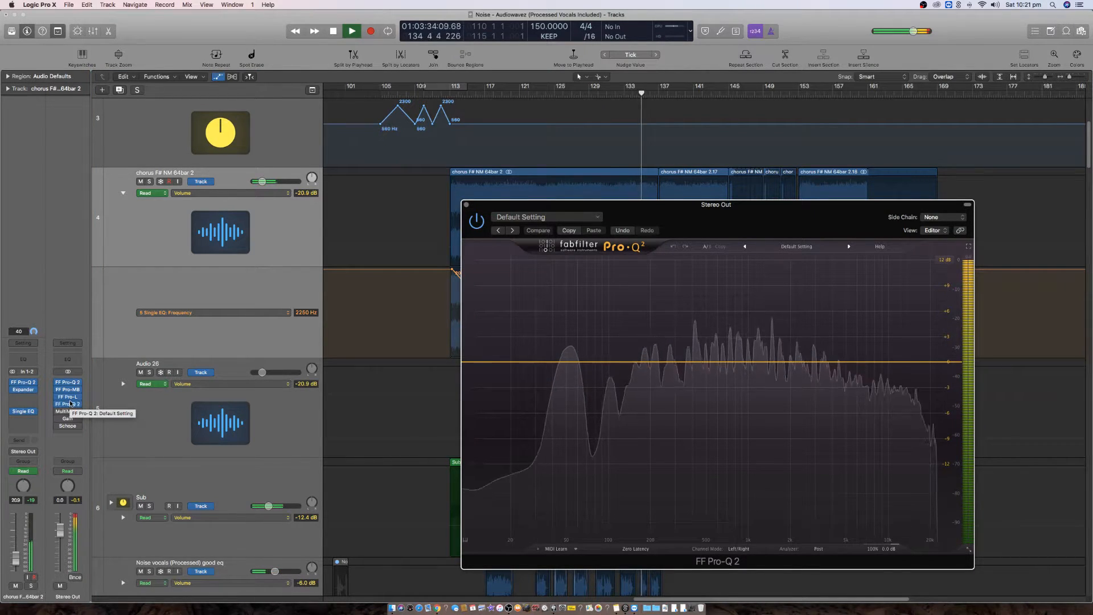
left_click(465, 205)
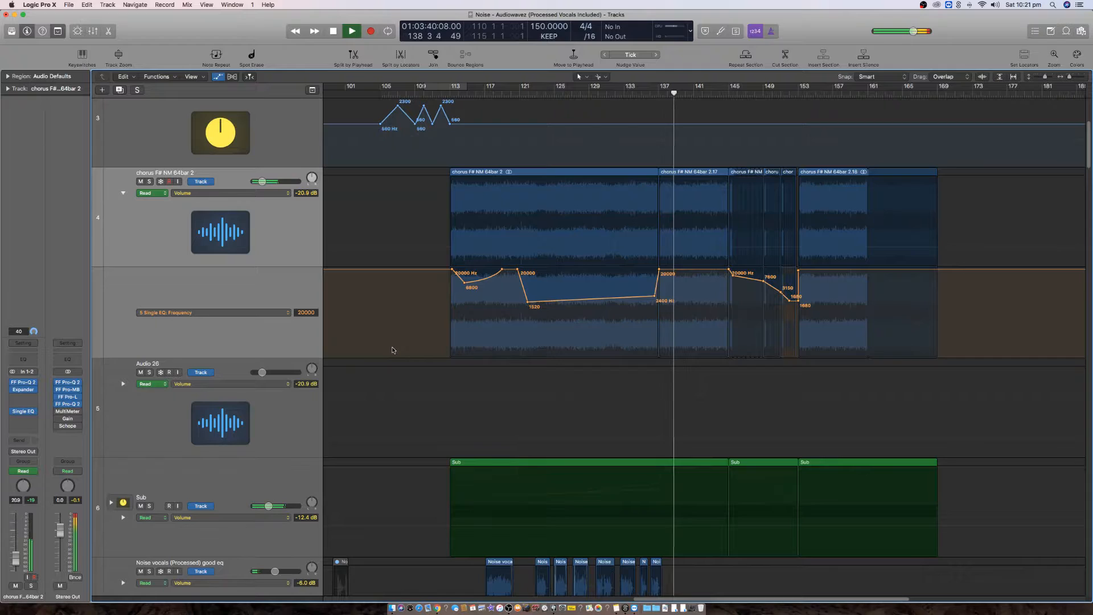
key("super+Up")
key("super+Up")
key("super+Up")
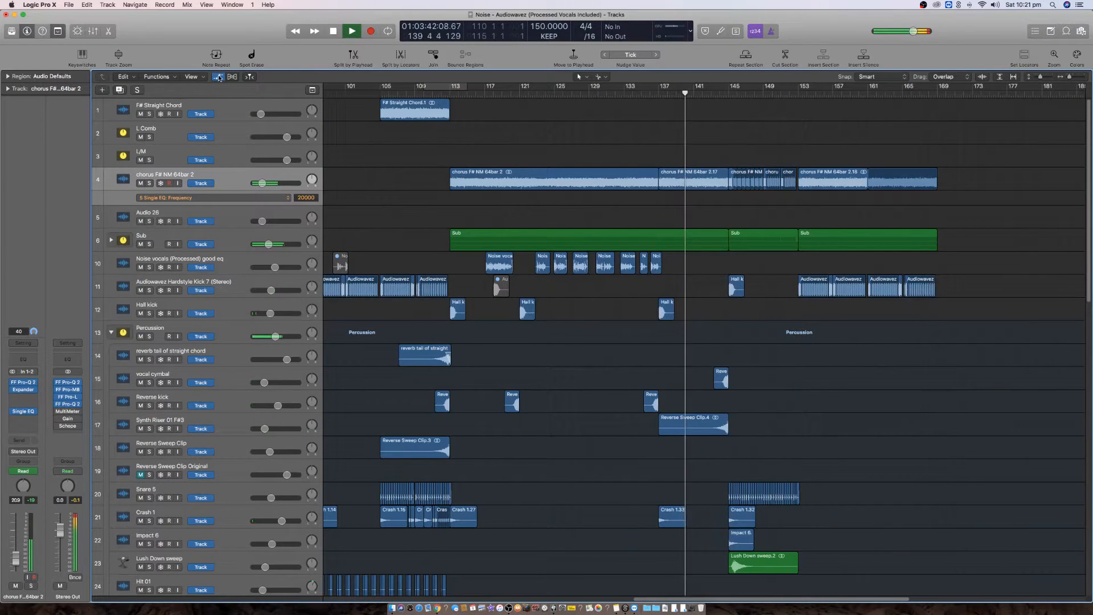
key("a")
- Copy the reverb tail of straight chord region along its track so the copy ends at about bar 153
key("super+Left")
key("super+Left")
key("super+Left")
key("super+Left")
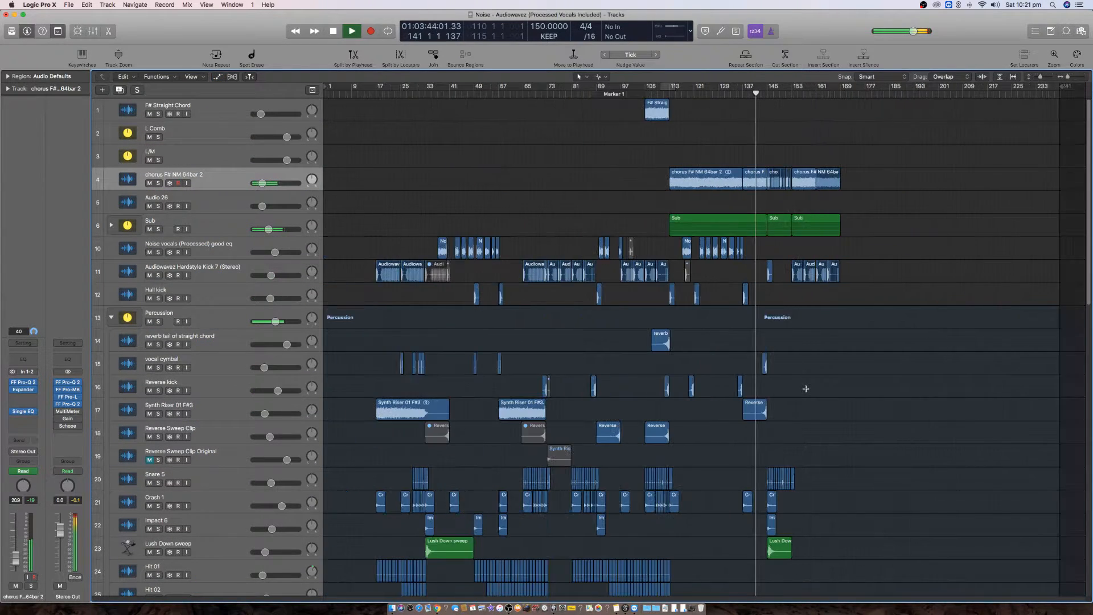
key("super+Up")
key("super+Right")
key("super+Right")
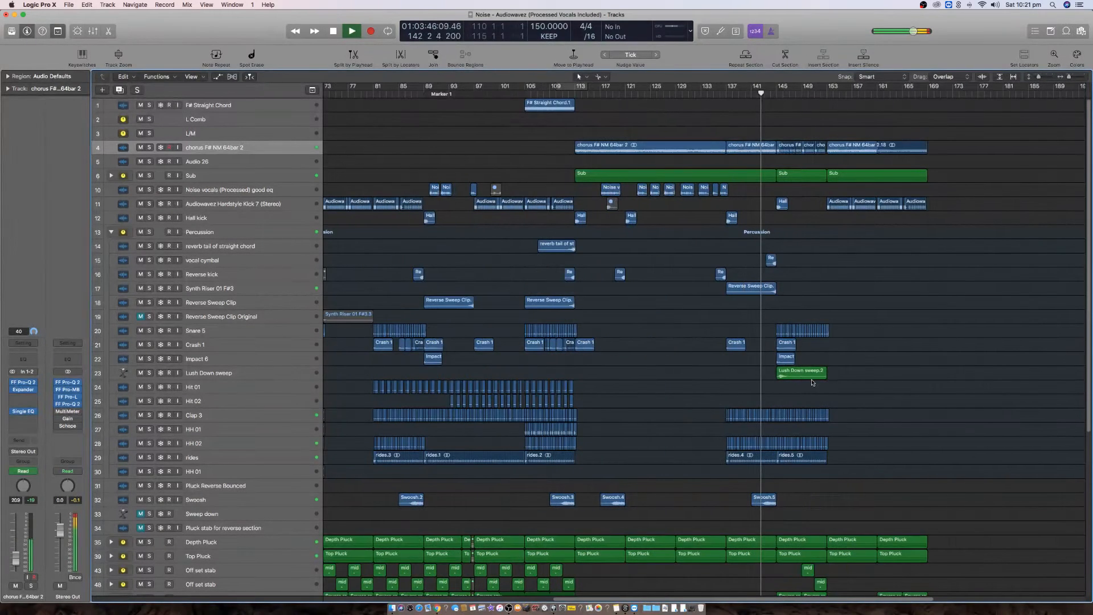
left_click_drag(565, 242, 759, 245)
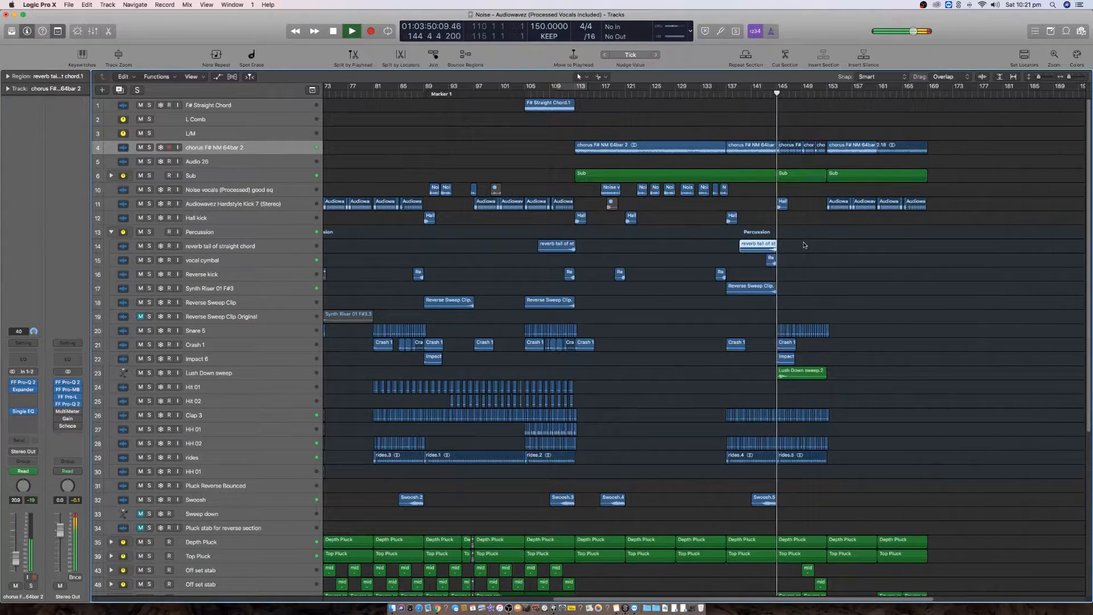
left_click_drag(755, 245, 806, 245)
left_click(882, 245)
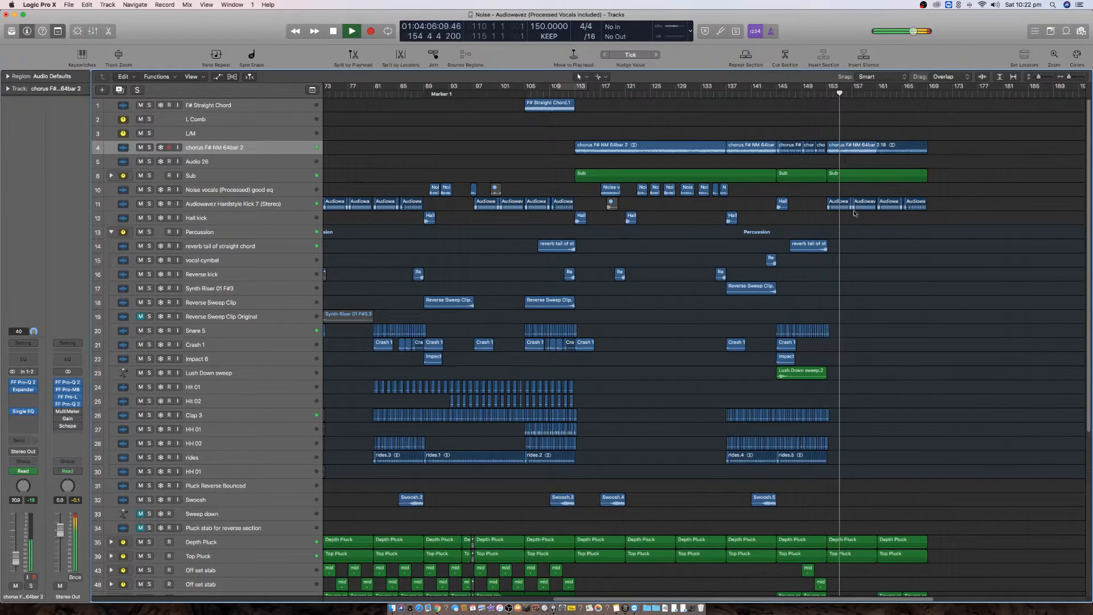
- Stop playback and set the cycle range from bar 151 to bar 169
left_click_drag(827, 87, 901, 117)
key("super+Right")
key("super+Right")
key("super+Right")
key("space")
scroll(863, 132, "right", 5)
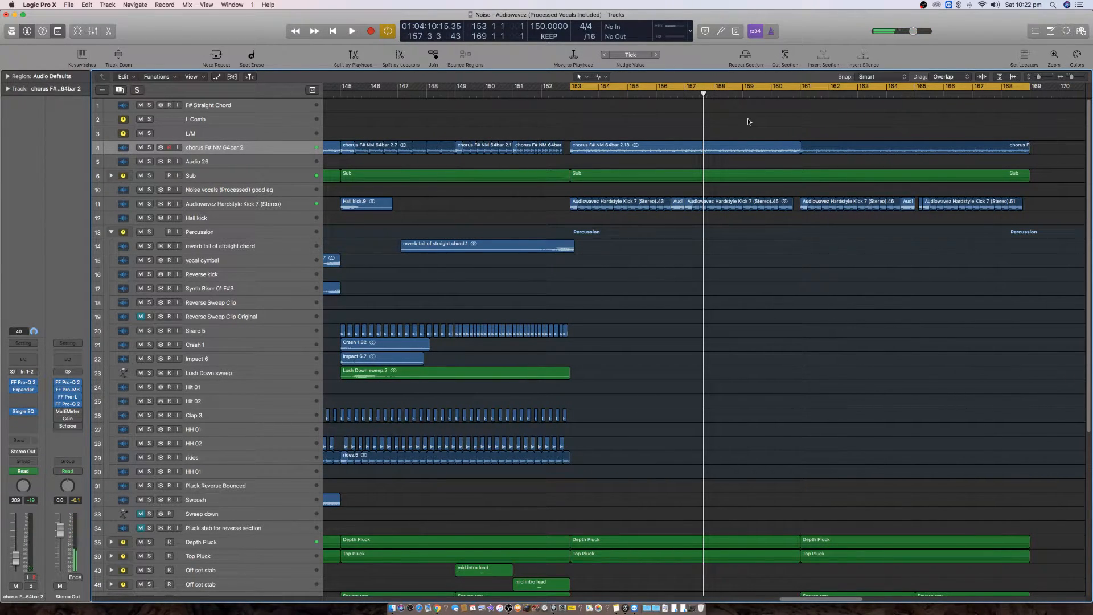
left_click_drag(572, 87, 514, 91)
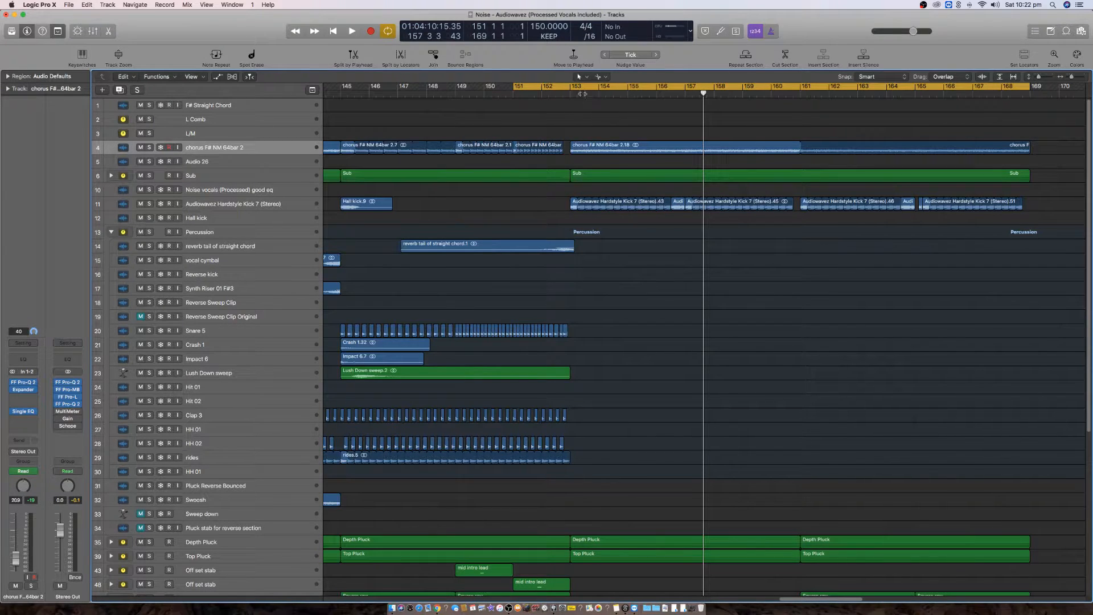
- Solo the Sub and chorus F# NM 64bar 2 tracks and play them from bar 151 into bar 153
left_click(253, 149)
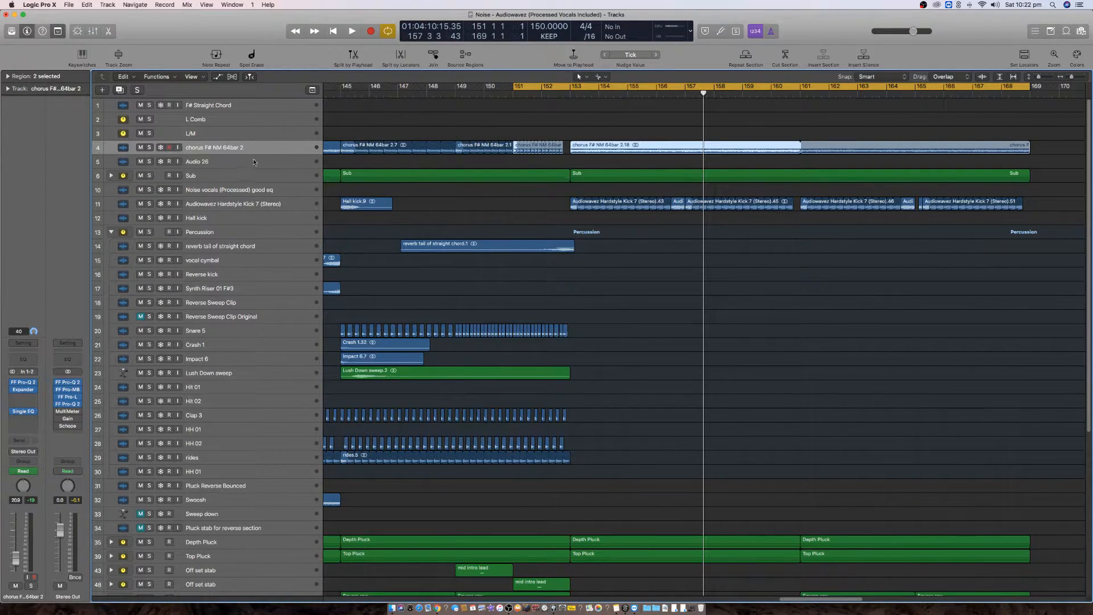
left_click(243, 180)
left_click(149, 176)
left_click(149, 148)
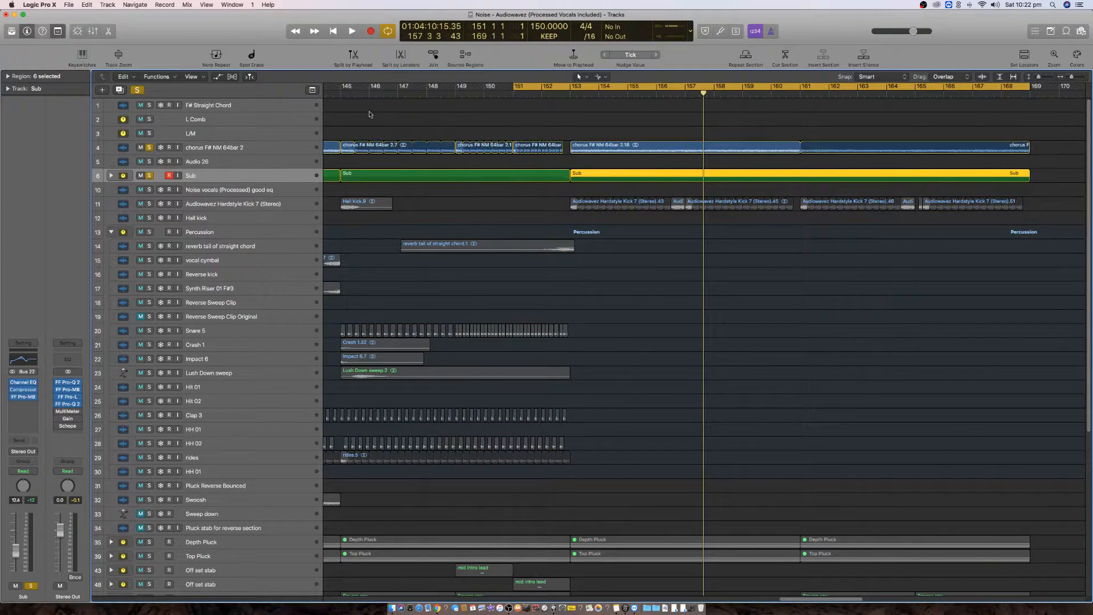
left_click(588, 85)
left_click(544, 86)
key("space")
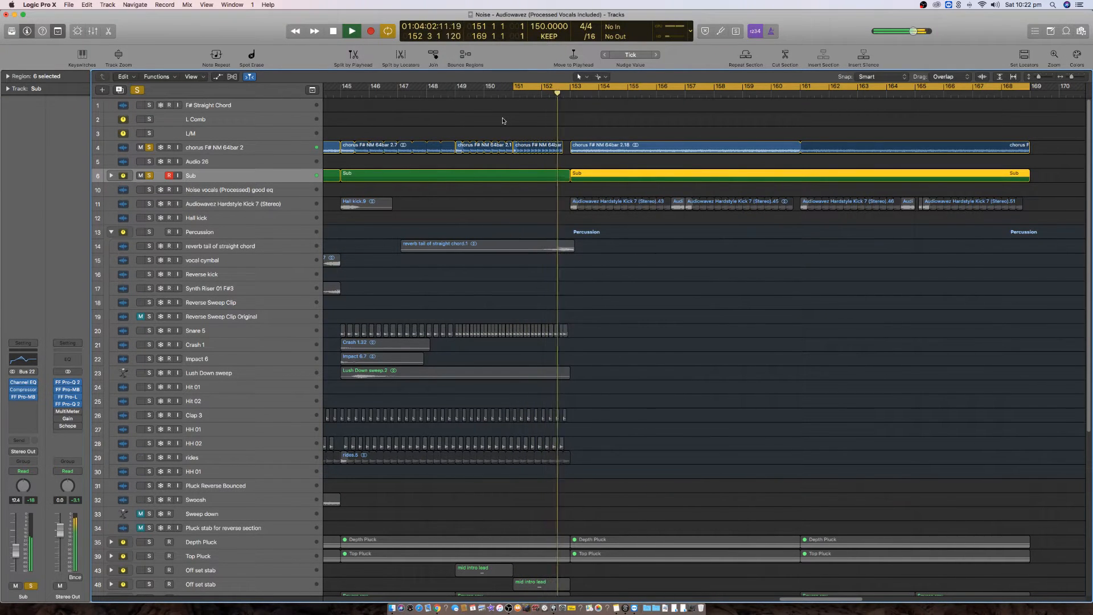
key("space")
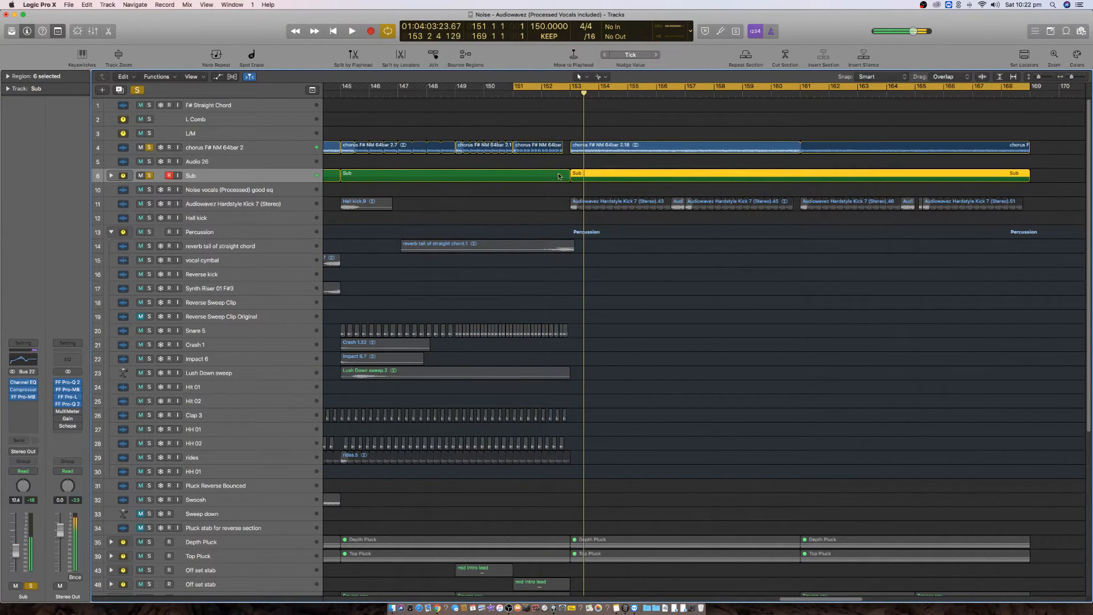
- Split the Sub region at bar 152 beat 4, where the chorus region ends, and mute the short piece before bar 153
scroll(557, 177, "up", 5)
scroll(567, 191, "right", 8)
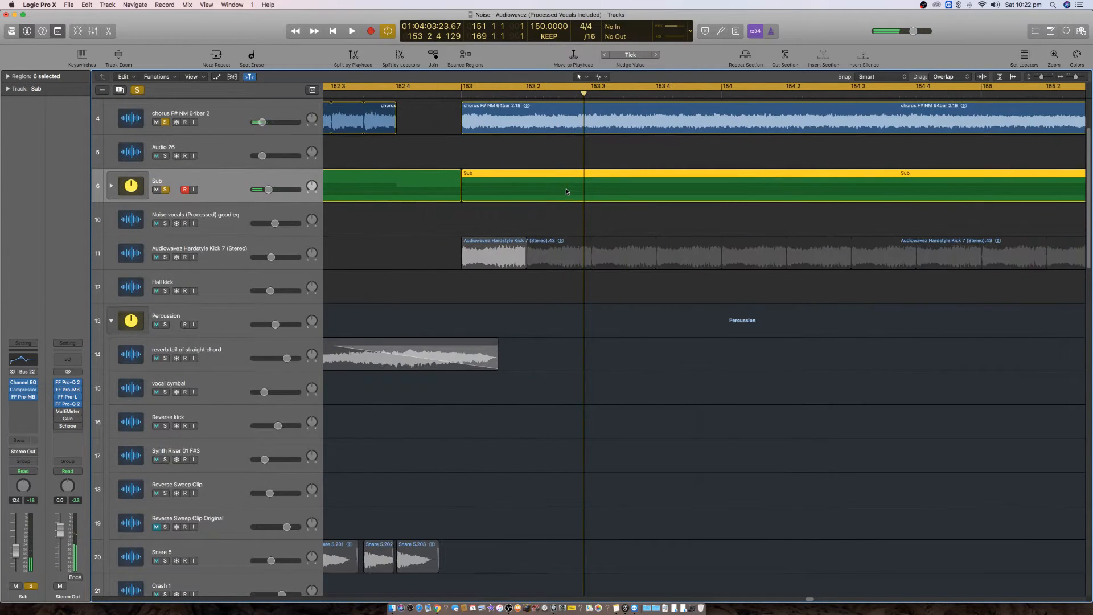
scroll(568, 191, "up", 5)
scroll(566, 191, "down", 3)
scroll(554, 196, "left", 5)
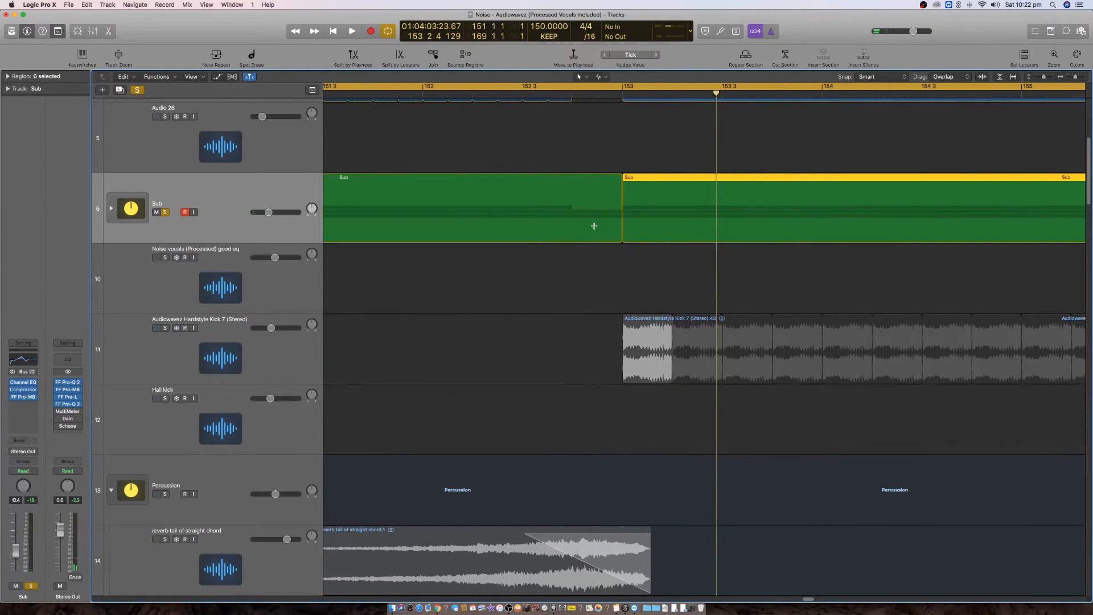
scroll(592, 220, "down", 4)
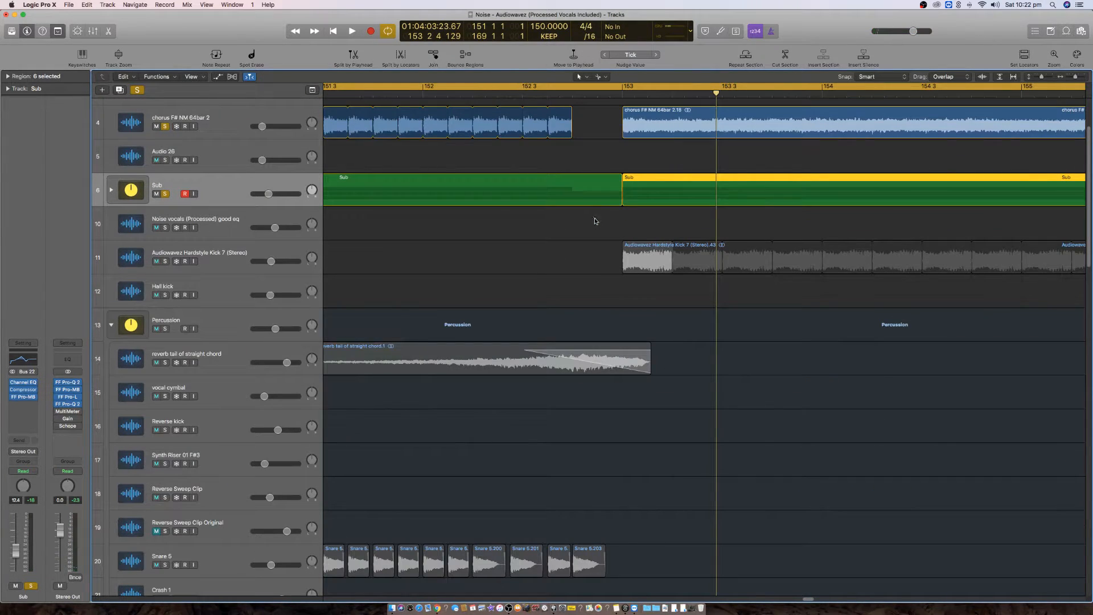
left_click(572, 193, "super")
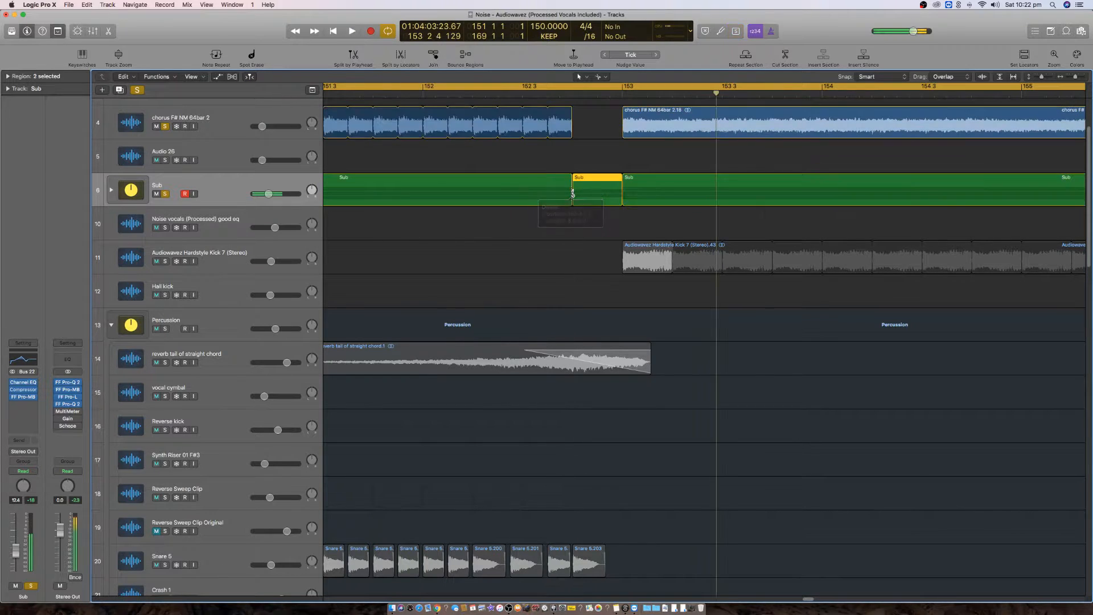
right_click(597, 182)
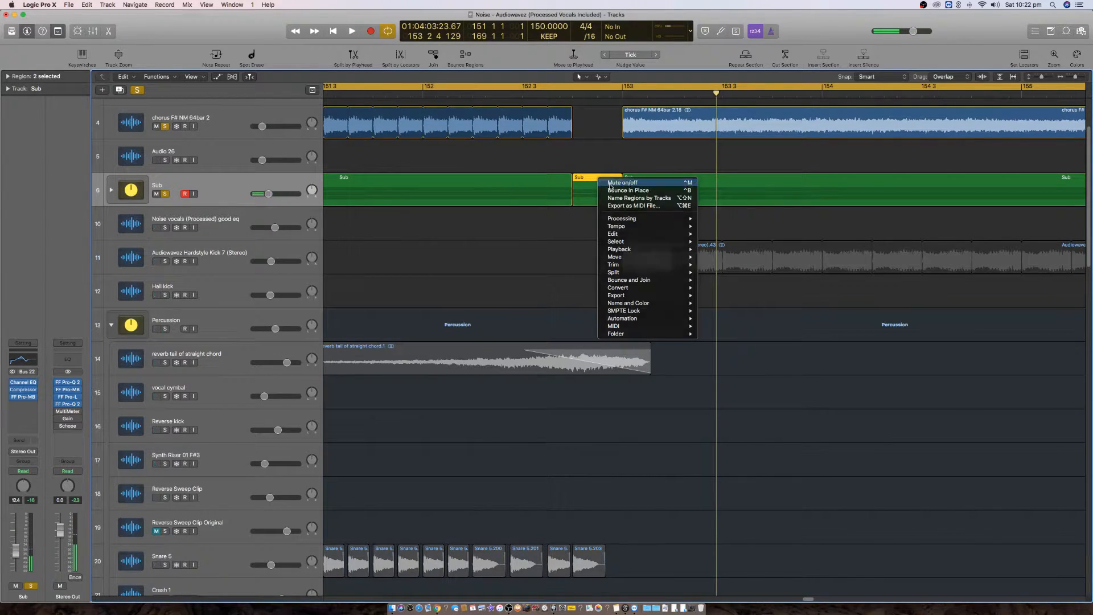
left_click(604, 183)
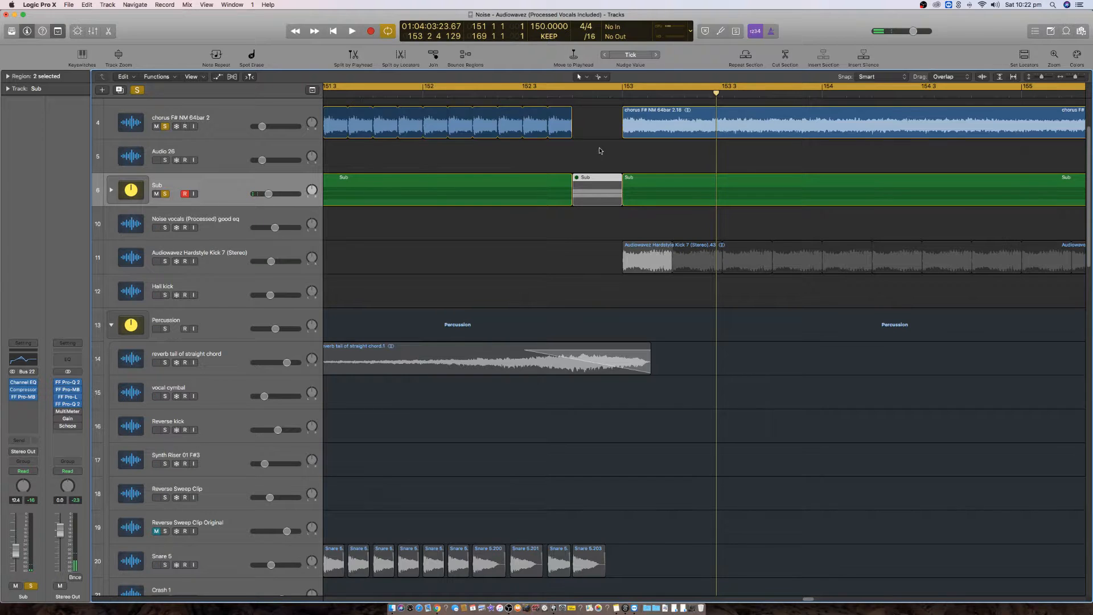
- Play the soloed chorus and Sub from bar 151 through the muted gap into bar 153
key("space")
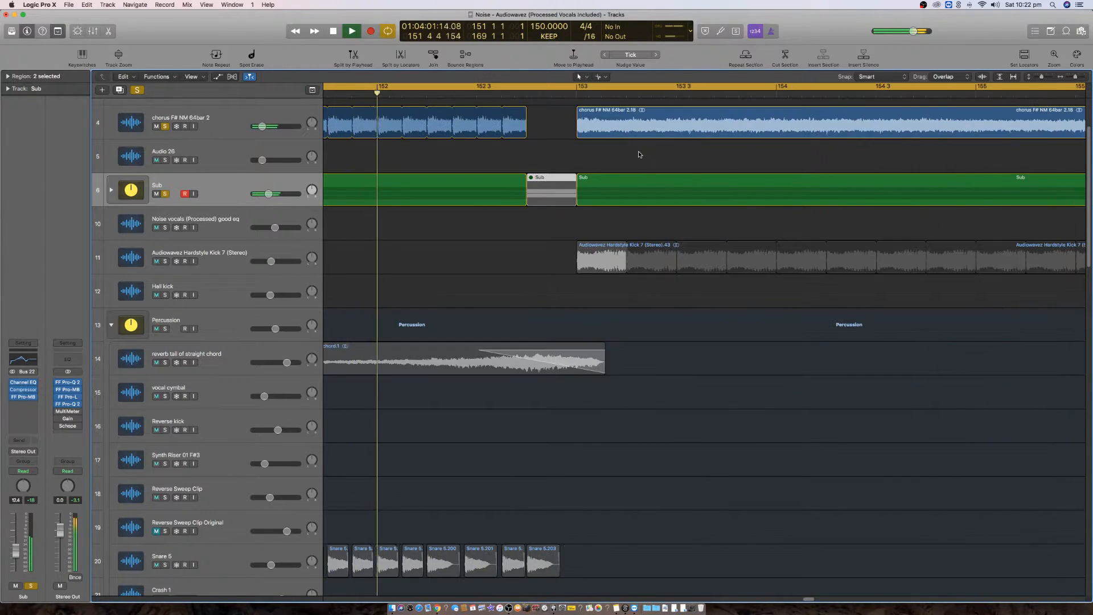
key("space")
key("super+Left")
key("super+Left")
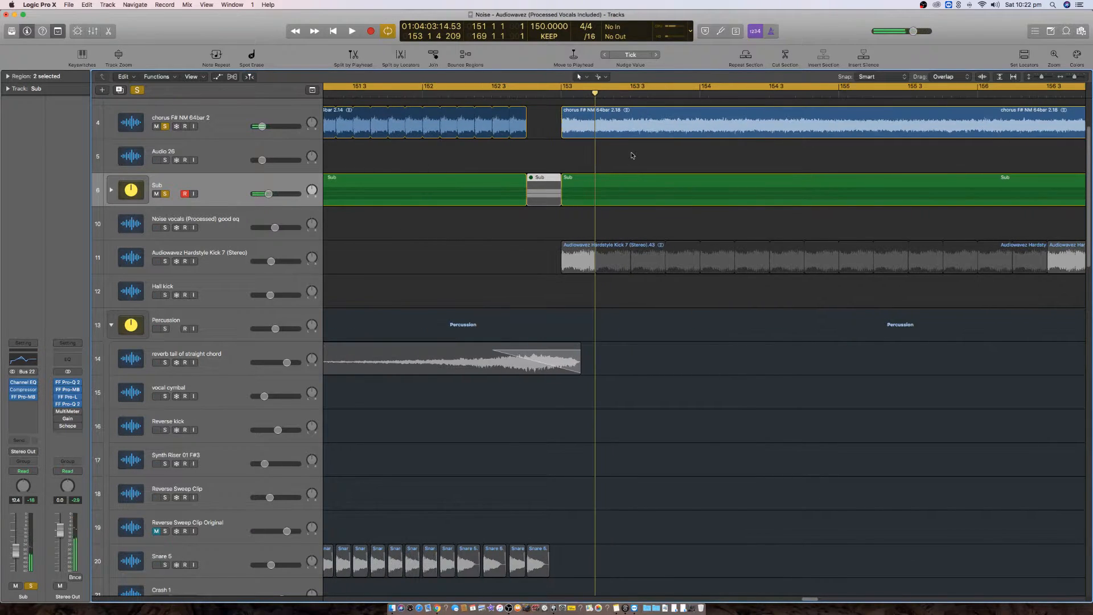
scroll(633, 156, "left", 3)
key("super+Left")
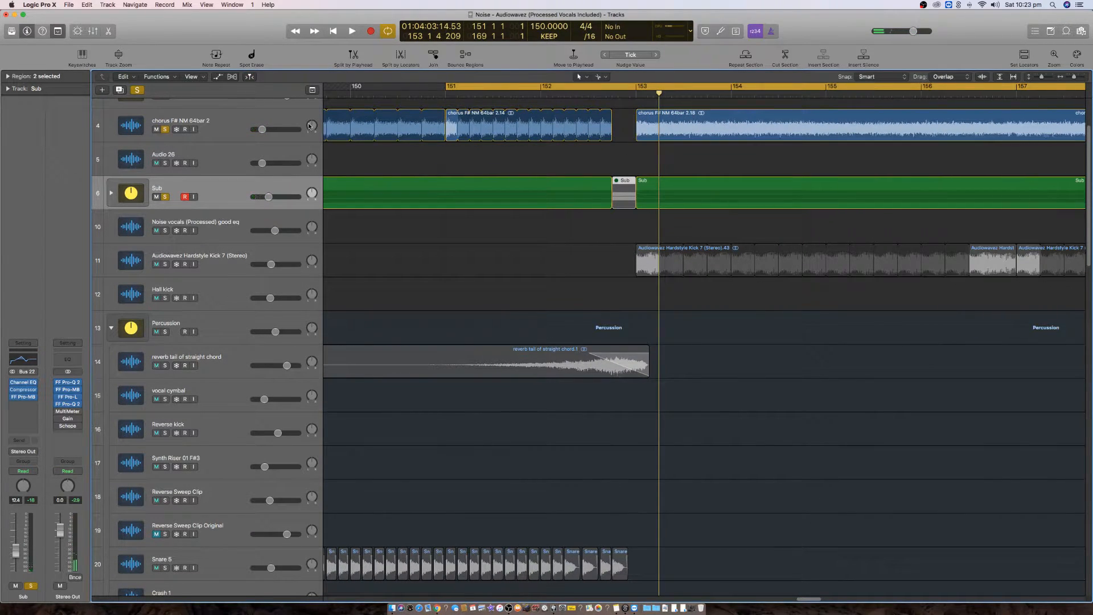
- Select the chorus F# NM 64bar 2 track, examine the playing spectrum in the Stereo Out FF Pro-Q 2, and close its window
left_click(202, 116)
key("super+Down")
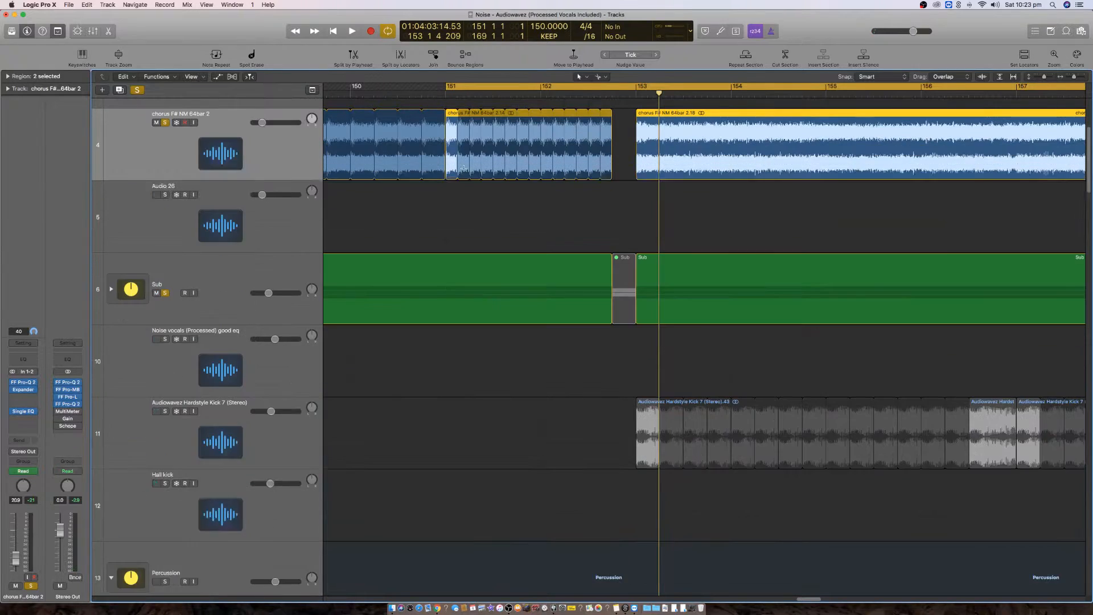
key("super+Left")
key("super+Left")
key("super+Left")
key("super+Left")
key("super+Up")
key("super+Up")
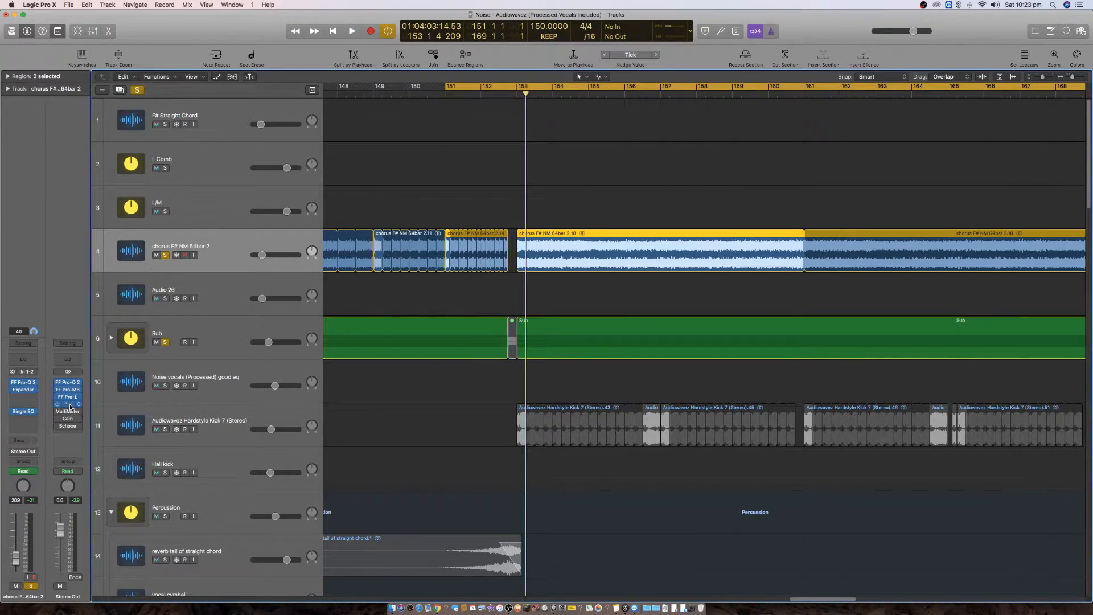
left_click_drag(735, 209, 735, 162)
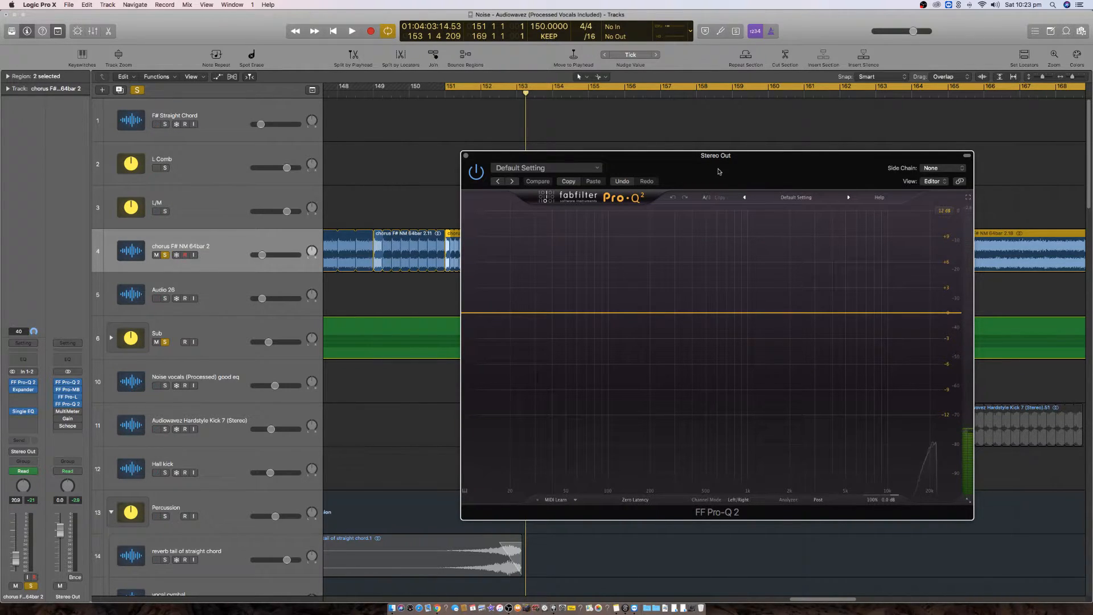
key("space")
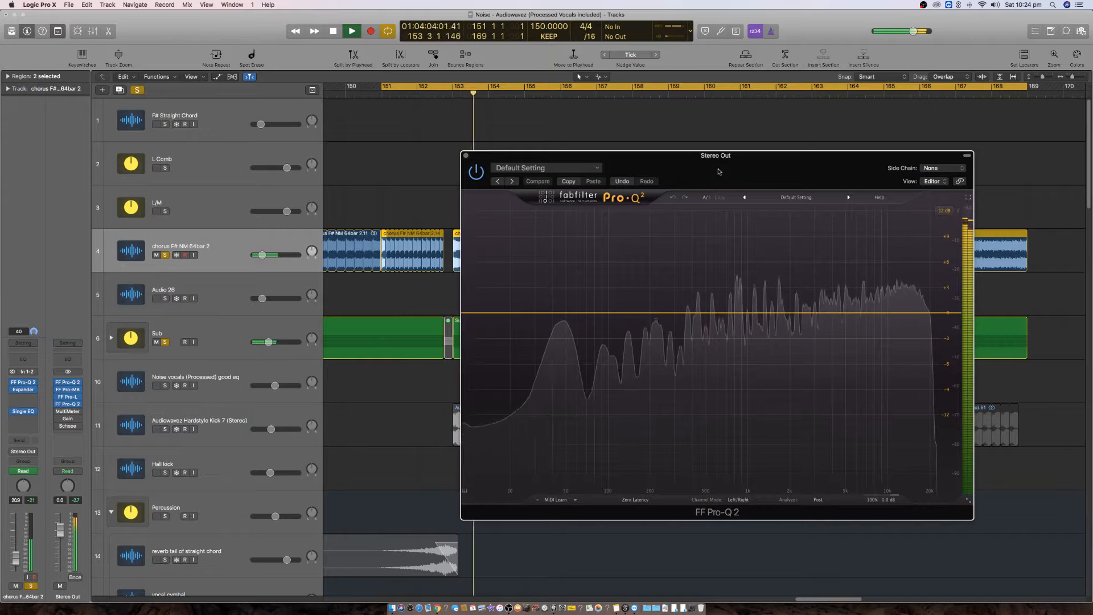
key("space")
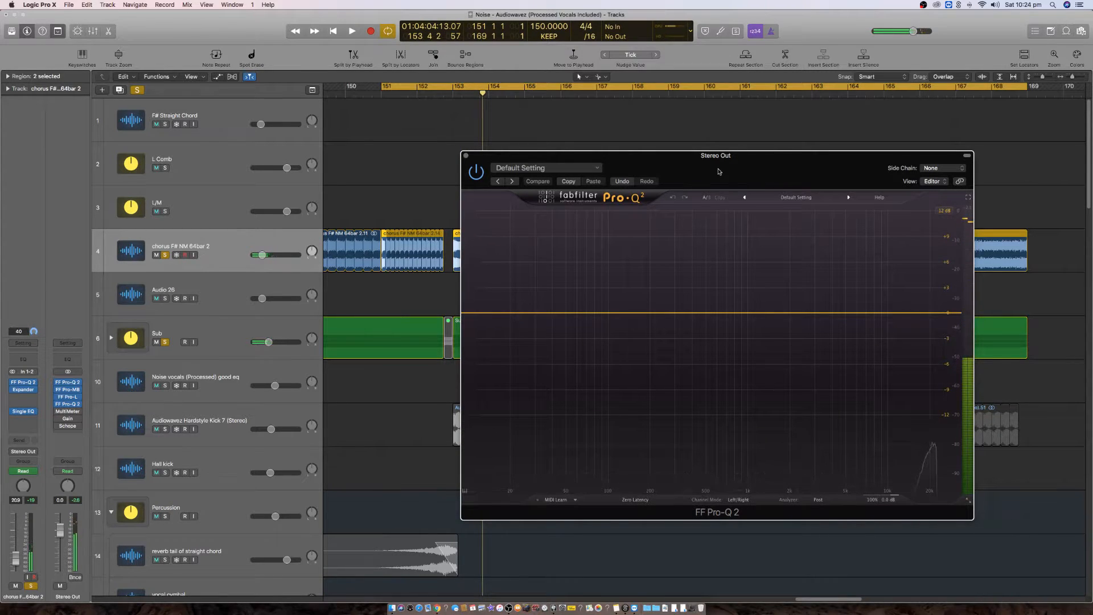
left_click(466, 156)
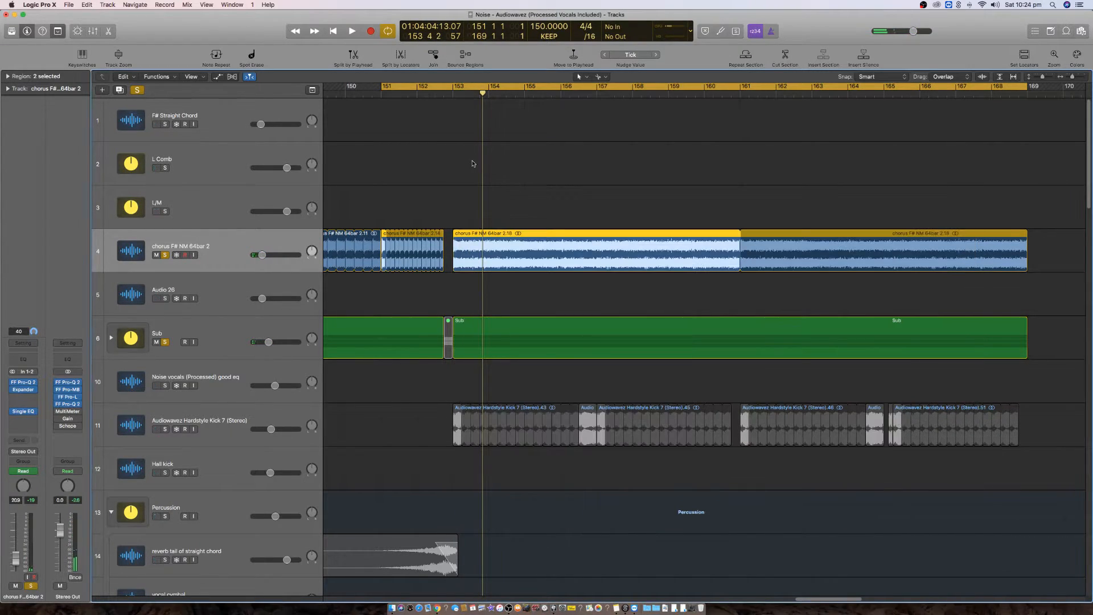
- Set the cycle range from bar 149 to bar 157 and play the soloed tracks from its start
left_click_drag(468, 89, 607, 110)
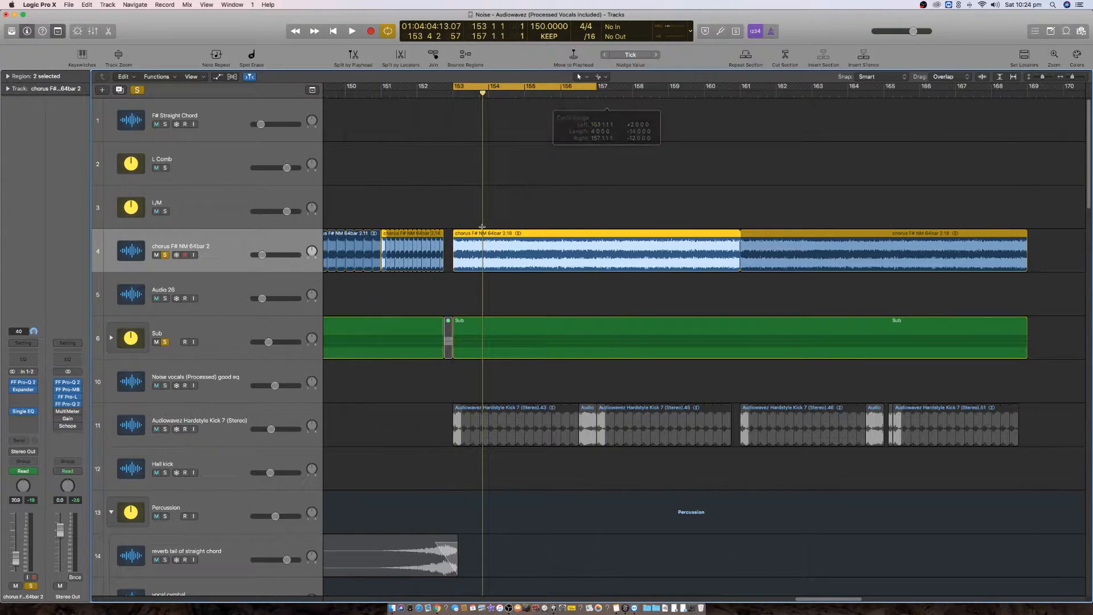
scroll(461, 279, "left", 5)
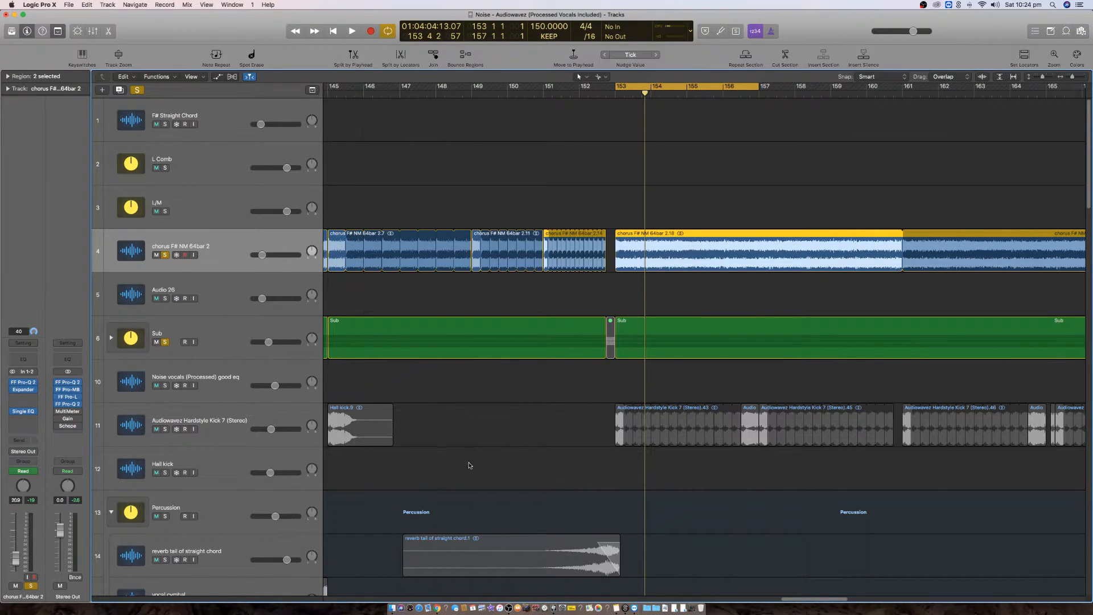
scroll(476, 464, "down", 5)
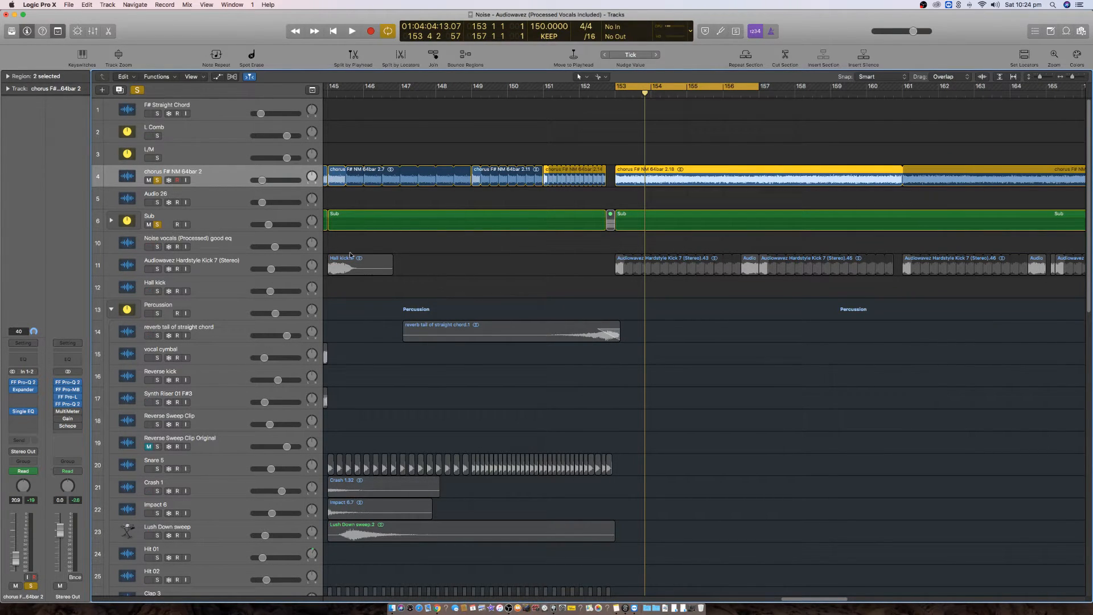
left_click_drag(617, 86, 473, 109)
key("space")
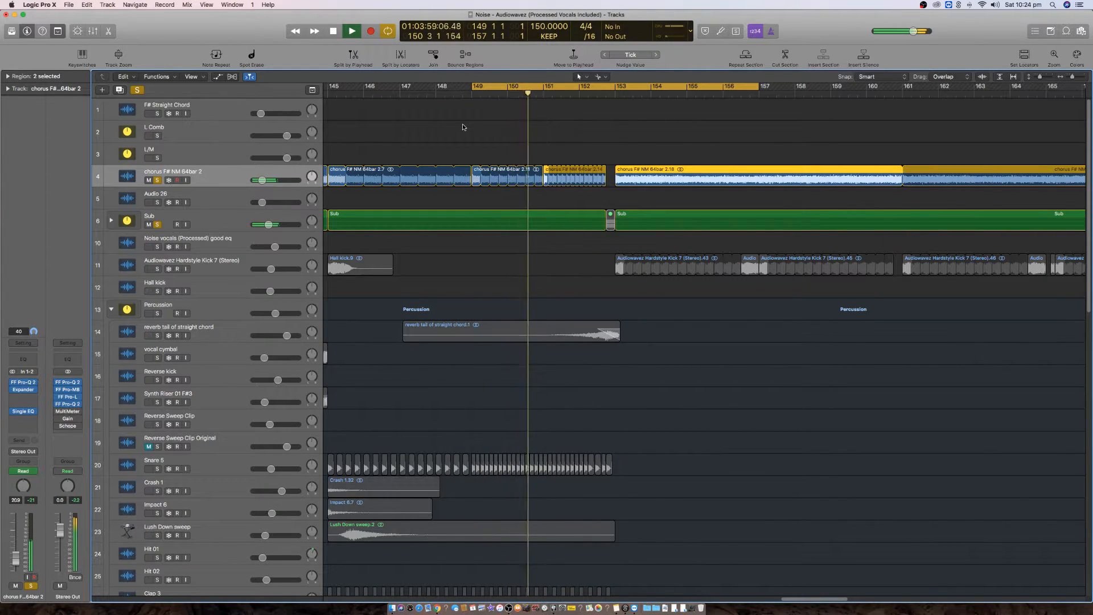
key("space")
- Show track automation and insert a second stereo Single Band EQ on the chorus F# NM 64bar 2 track
left_click(218, 76)
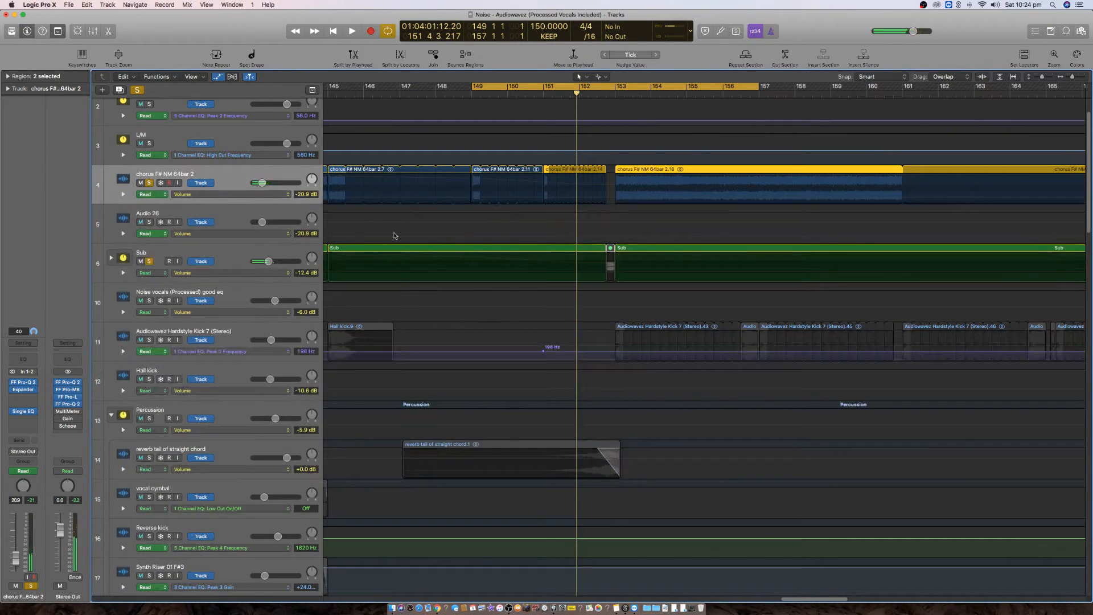
key("super+Down")
key("super+Down")
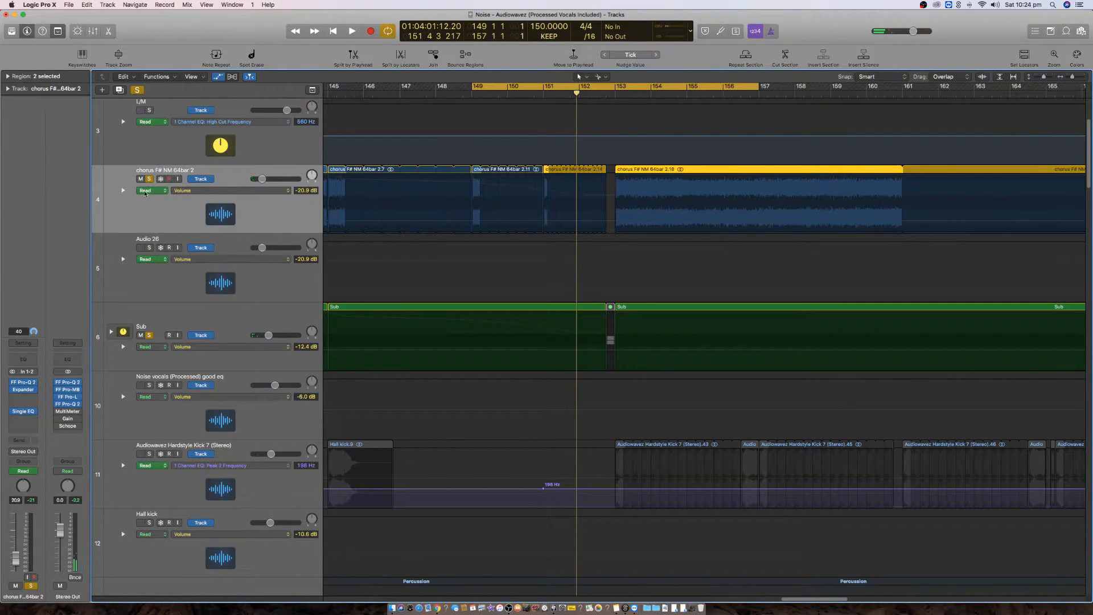
left_click(34, 411)
mouse_move(54, 440)
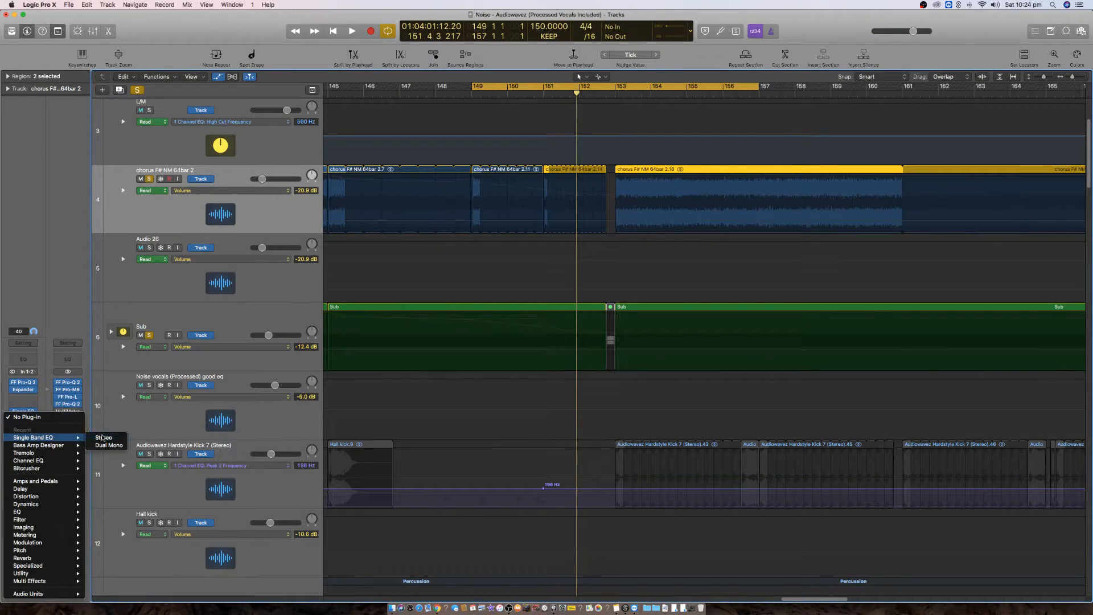
left_click(103, 437)
left_click_drag(47, 24, 747, 288)
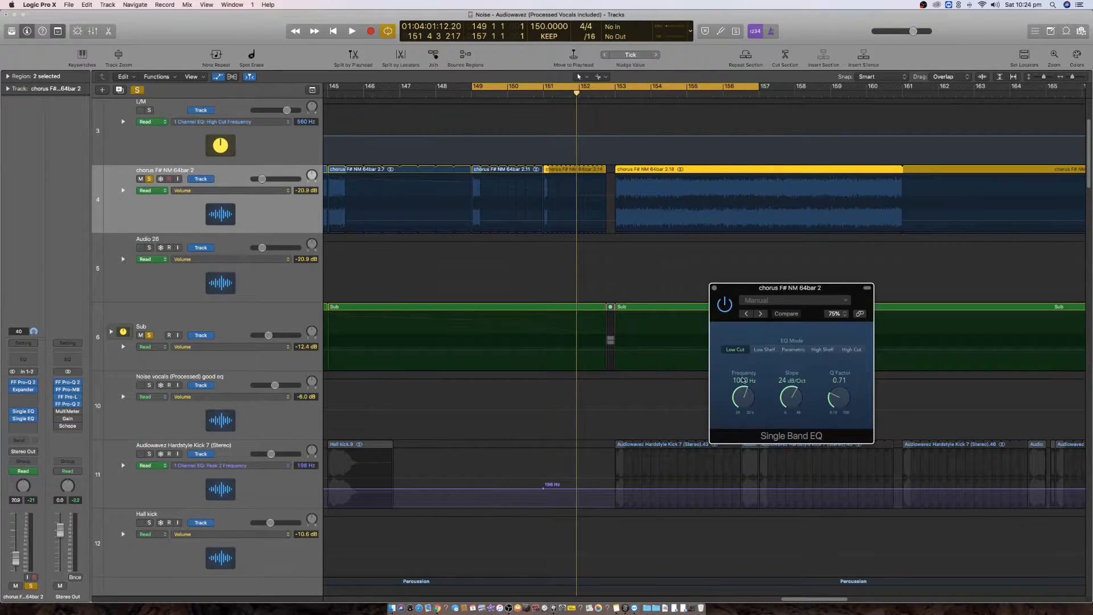
- Check the low end of the soloed tracks from bar 149 in the Stereo Out FF Pro-Q 2 and close its window
left_click(70, 405)
left_click(70, 405)
left_click(69, 404)
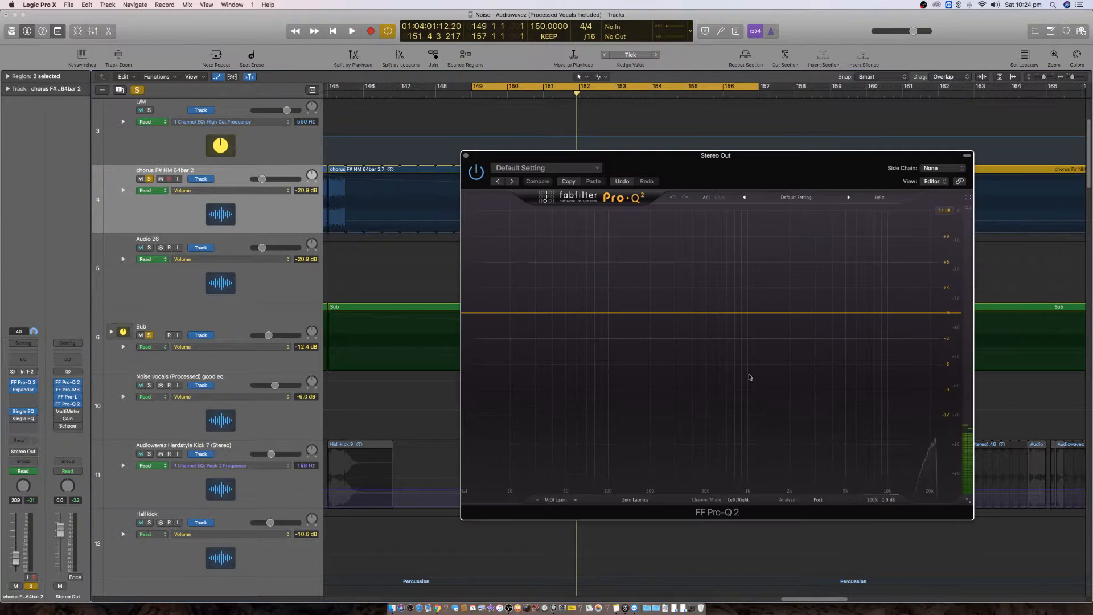
key("space")
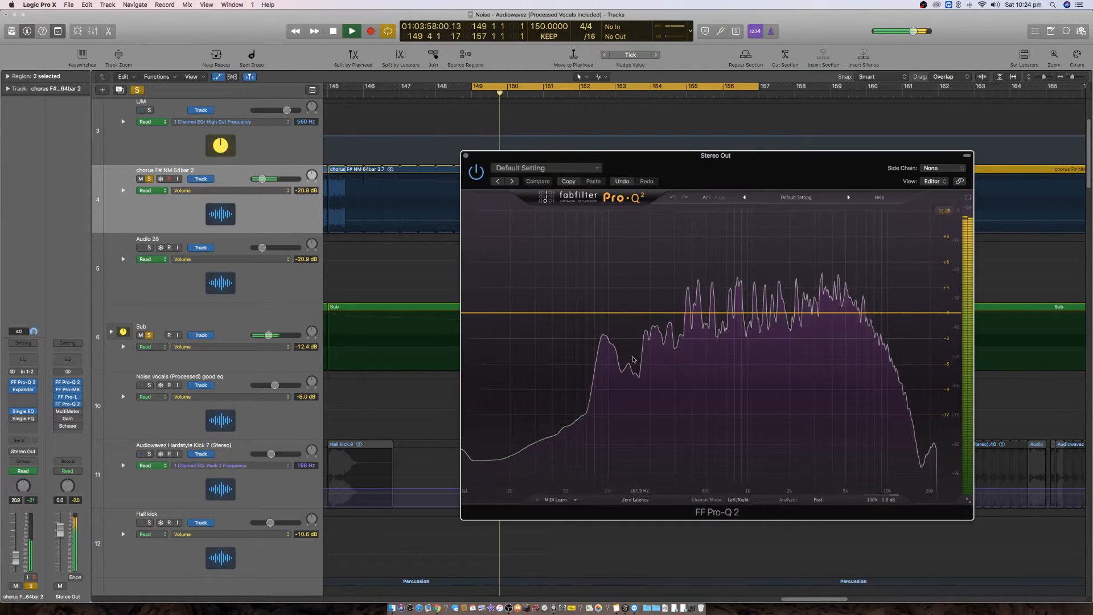
key("space")
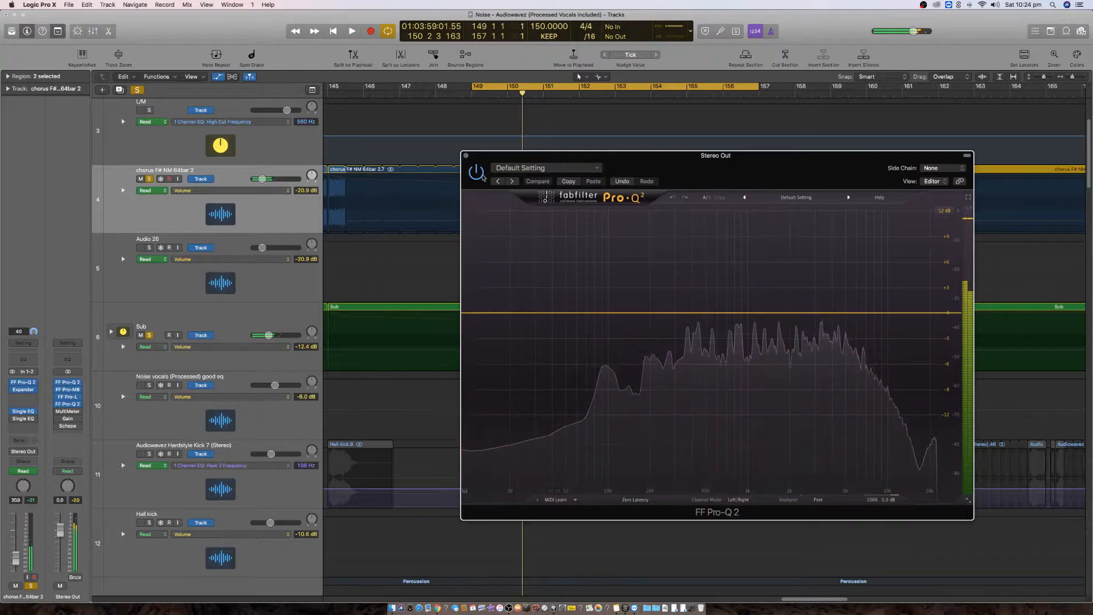
left_click(465, 155)
- Set the new Single Band EQ's low-cut frequency to 172 Hz and display its Frequency automation on the chorus track
left_click_drag(745, 400, 742, 434)
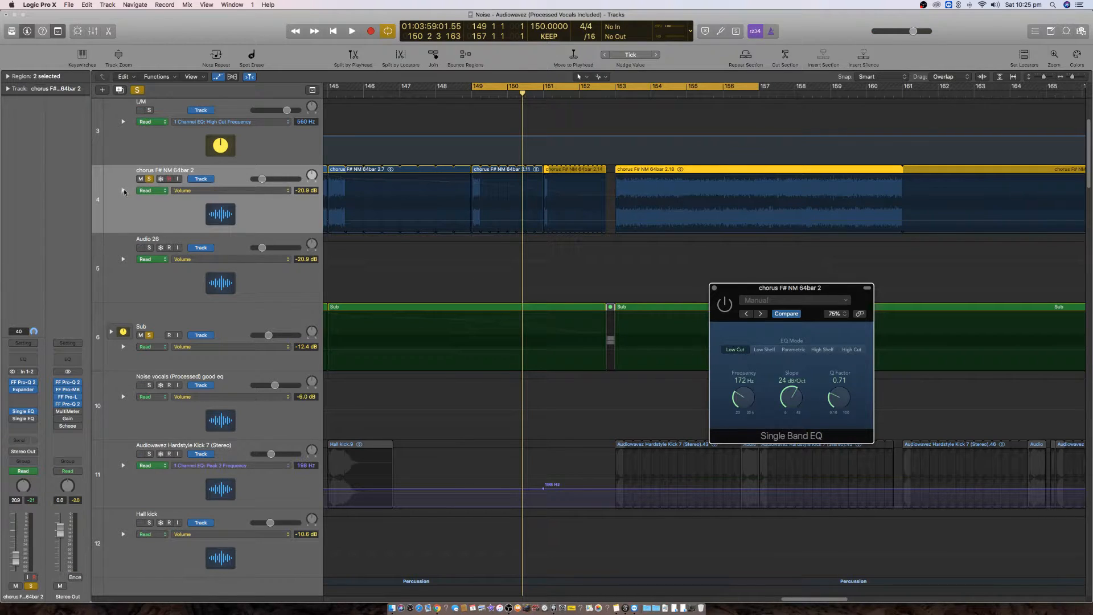
left_click(222, 194)
mouse_move(268, 282)
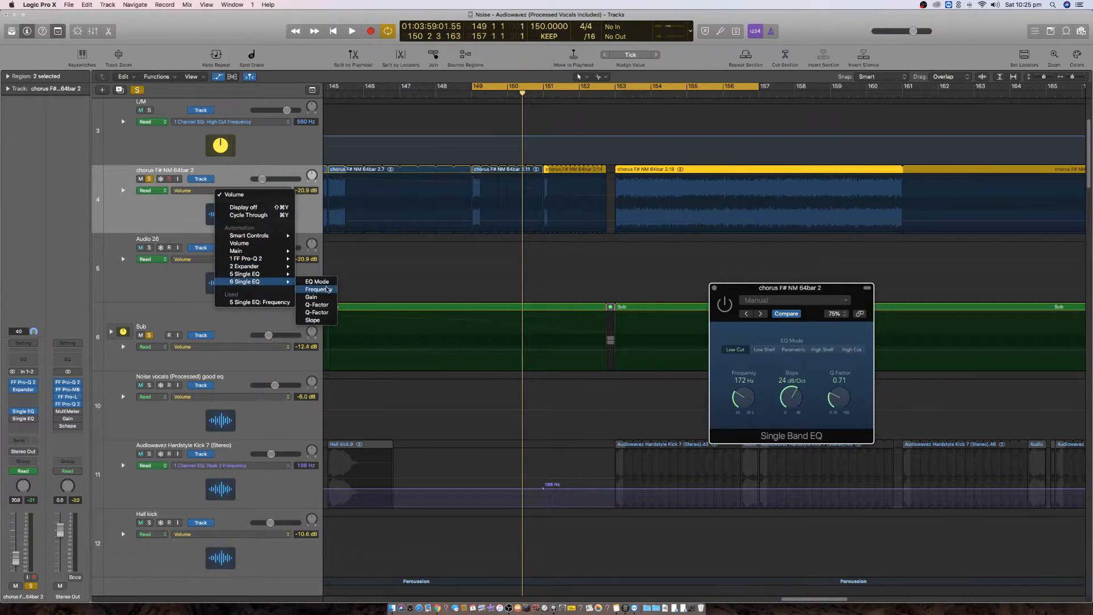
left_click(328, 293)
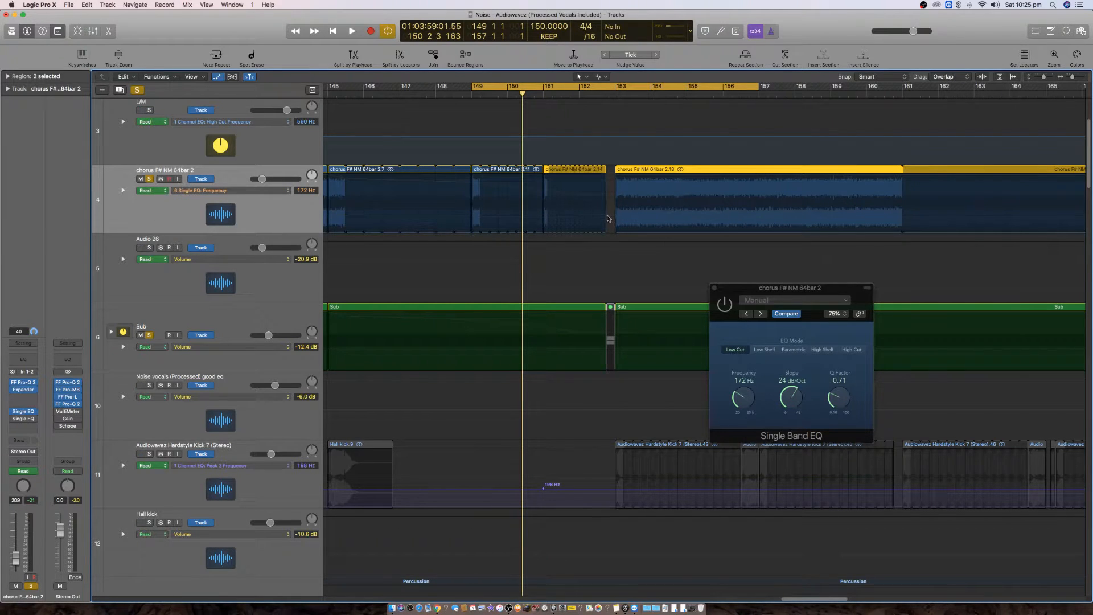
- Add 172 Hz points at bars 153 and 145 to the chorus track's low-cut Frequency automation
left_click(615, 217)
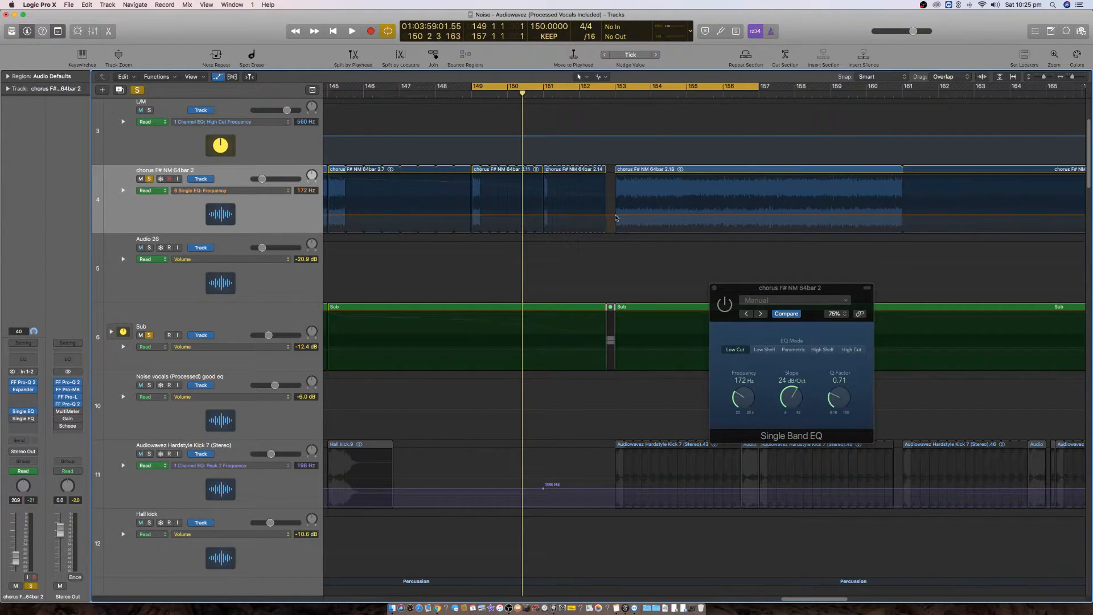
left_click(616, 214)
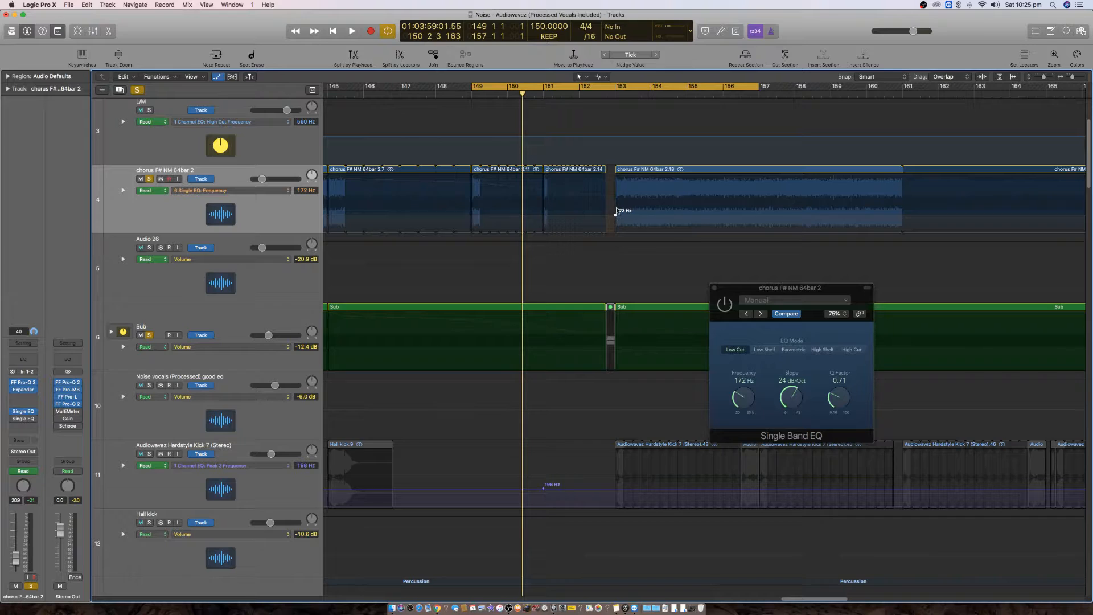
key("z")
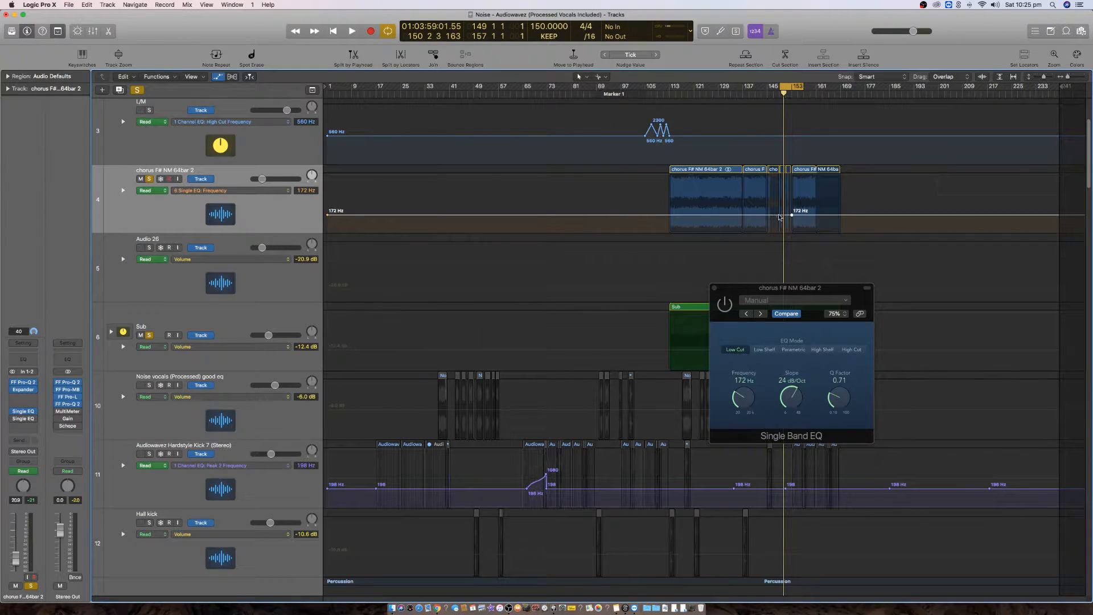
key("z")
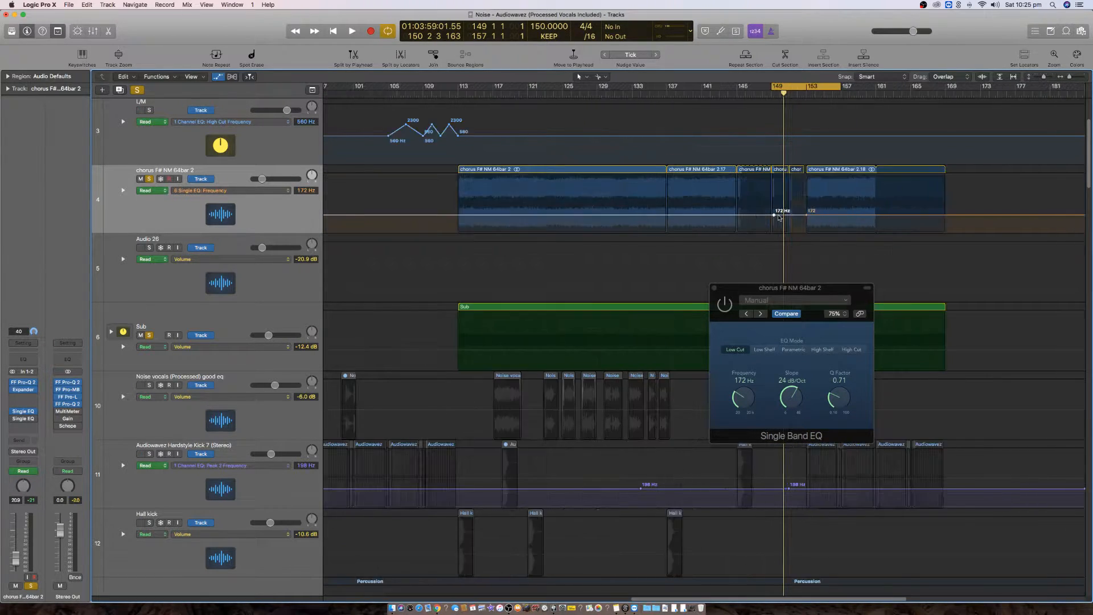
left_click_drag(751, 216, 628, 214)
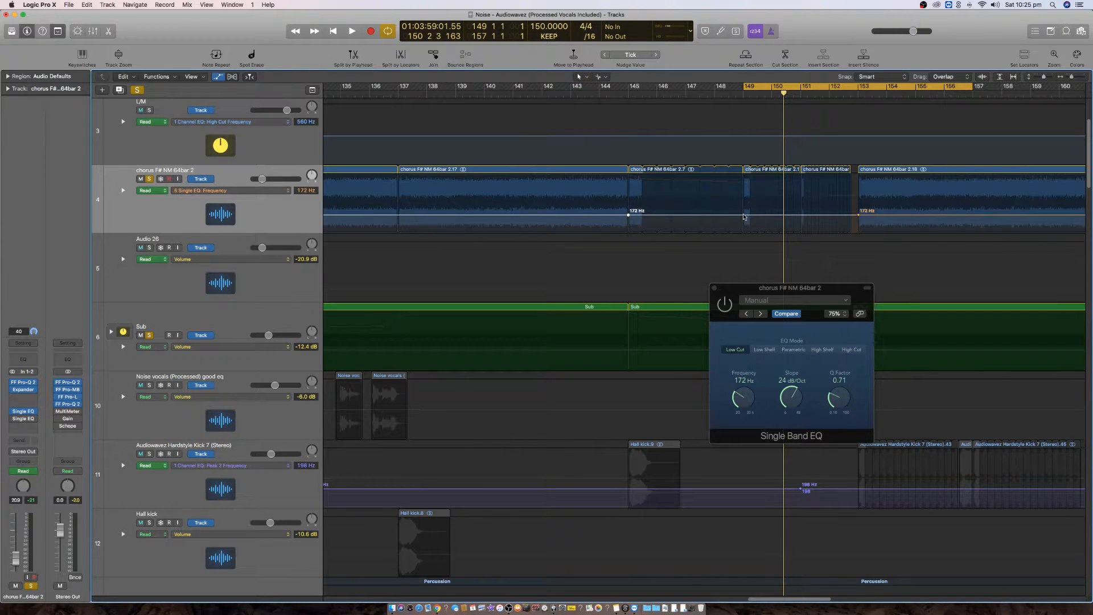
- Add a low-cut automation point at bar 149 and move it to 470 Hz just before bar 153
left_click(744, 217)
mouse_move(739, 218)
left_mouse_down()
mouse_move(698, 220)
mouse_move(739, 219)
left_mouse_up()
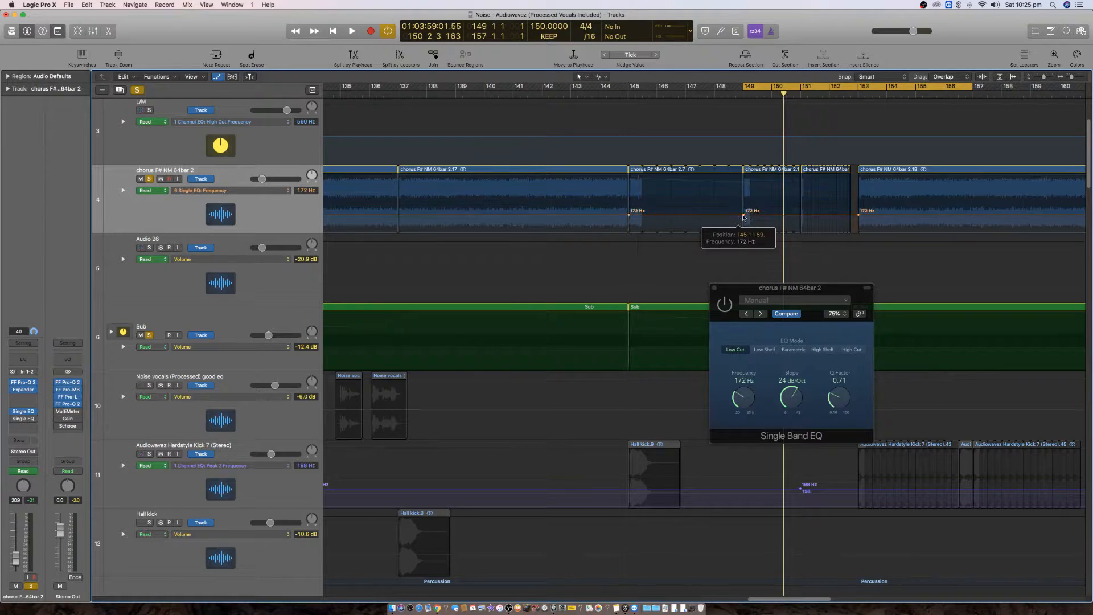
left_click_drag(744, 215, 851, 206)
- Play the cycle from bar 145 while setting the low-cut points to 75 Hz at bar 153 and about 490 Hz just before it
double_click(746, 91)
left_click_drag(746, 90, 628, 91)
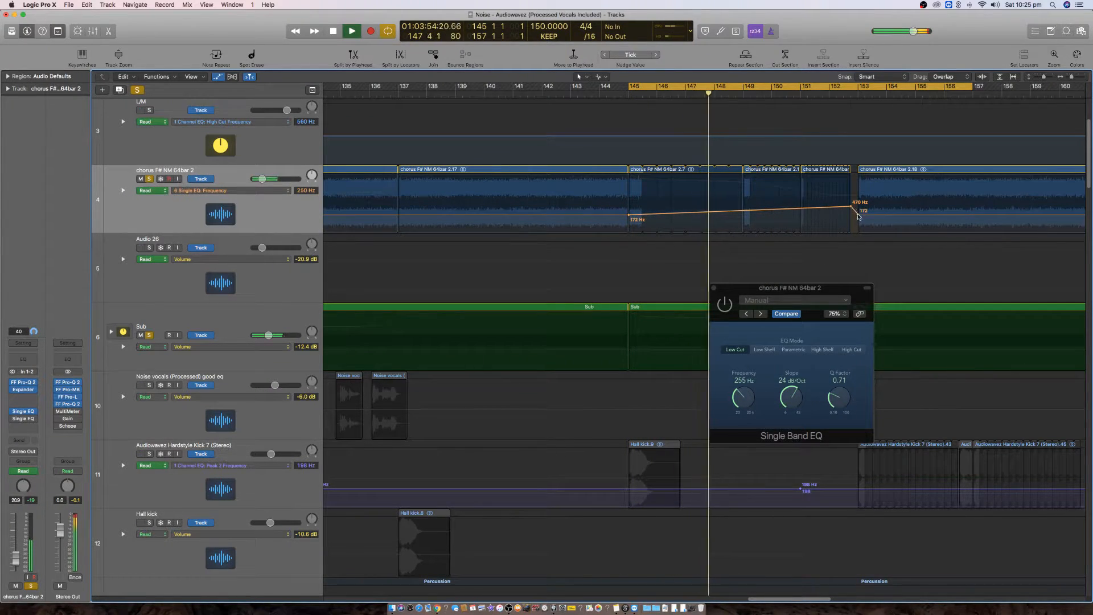
left_click_drag(858, 214, 846, 208)
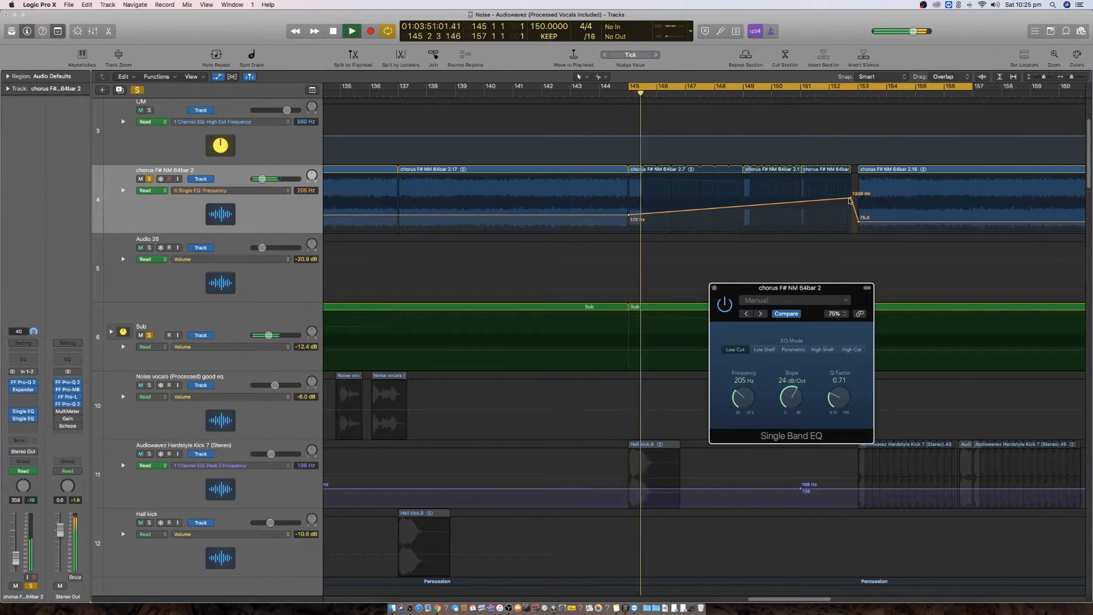
left_click_drag(851, 199, 851, 206)
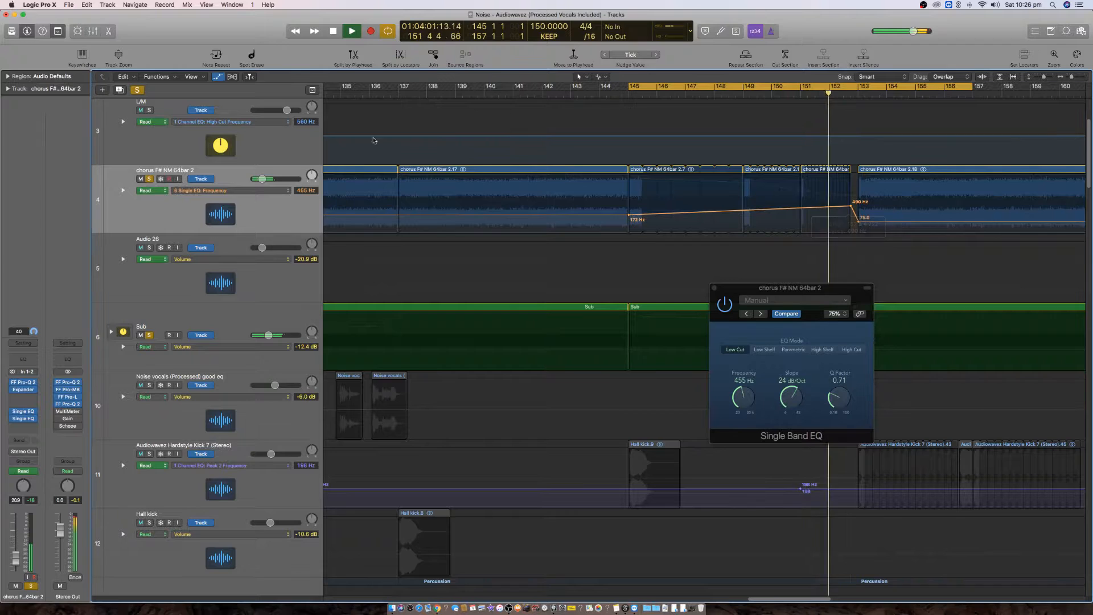
- Turn off all solos, check the full mix around bar 153 in the Stereo Out FF Pro-Q 2, and close the plug-in windows
left_click(138, 90)
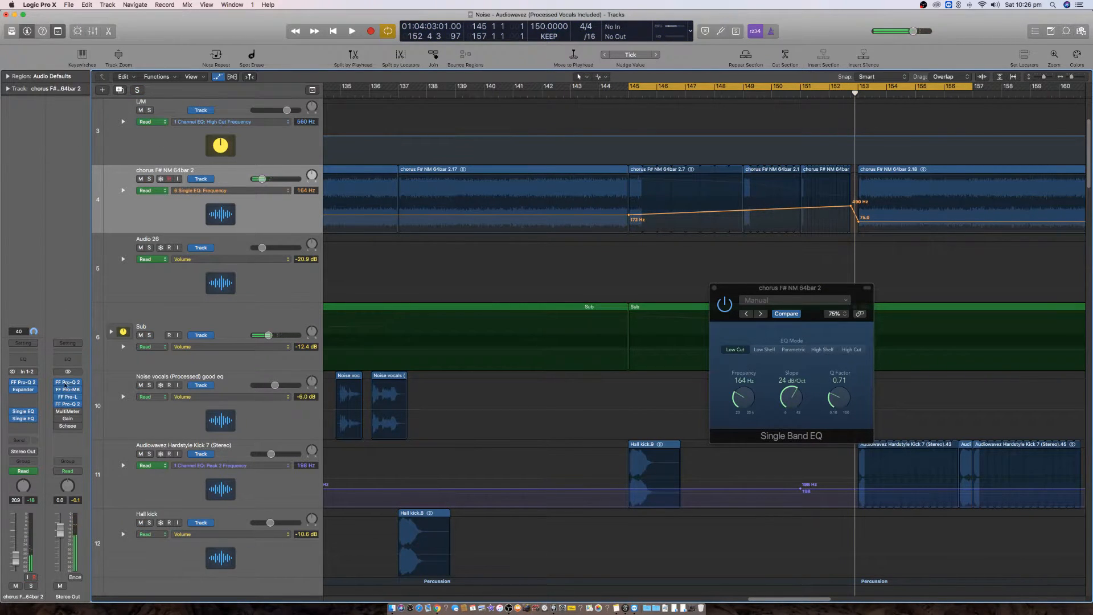
left_click(68, 404)
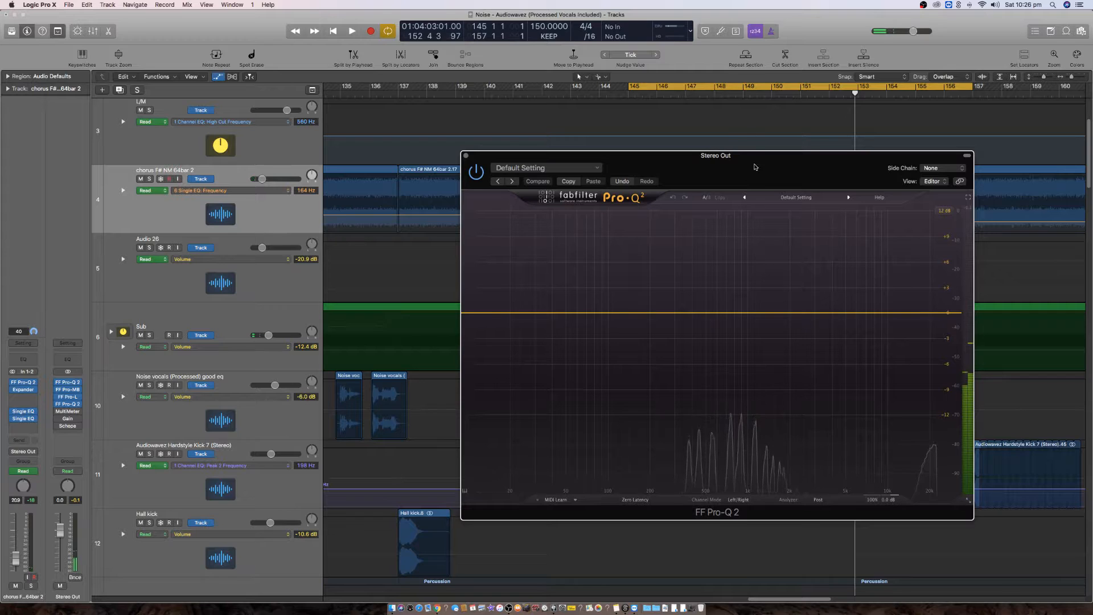
key("space")
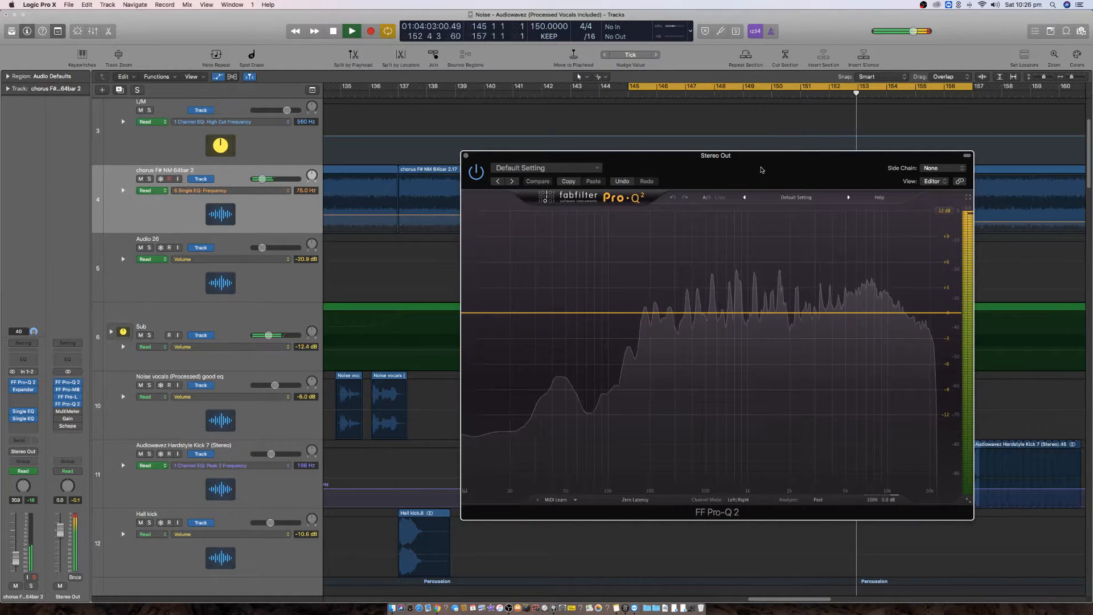
key("space")
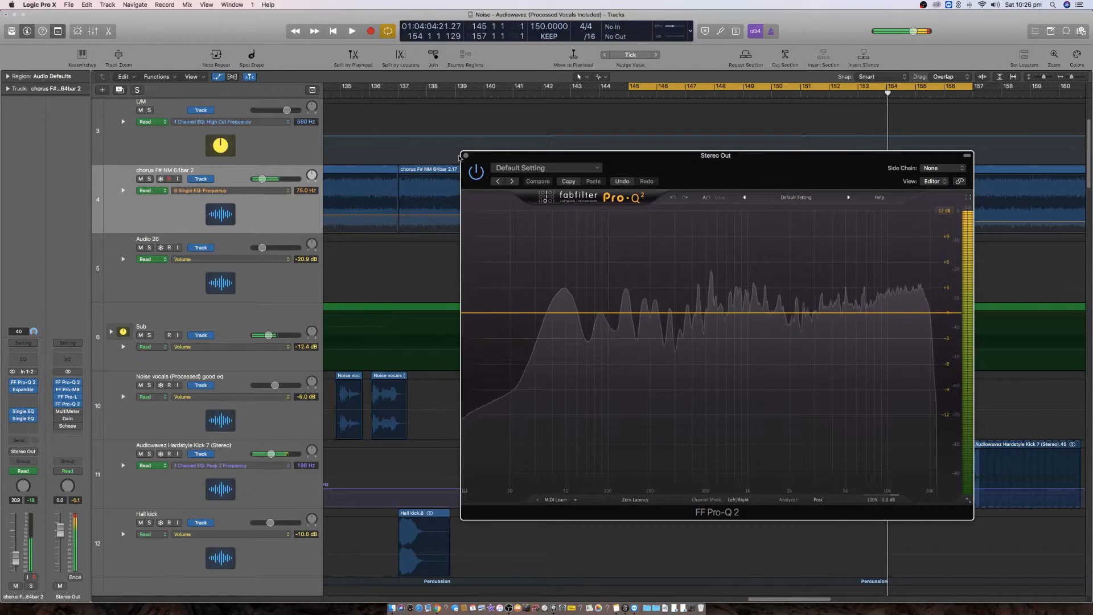
left_click(466, 156)
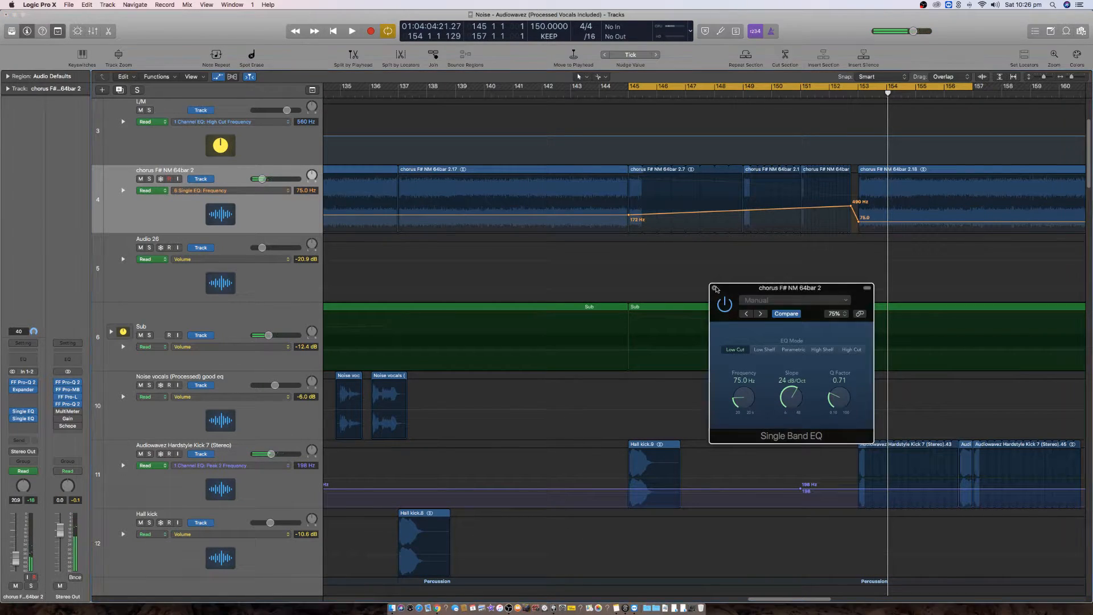
left_click(715, 288)
key("super+Left")
key("super+Left")
scroll(617, 309, "right", 8)
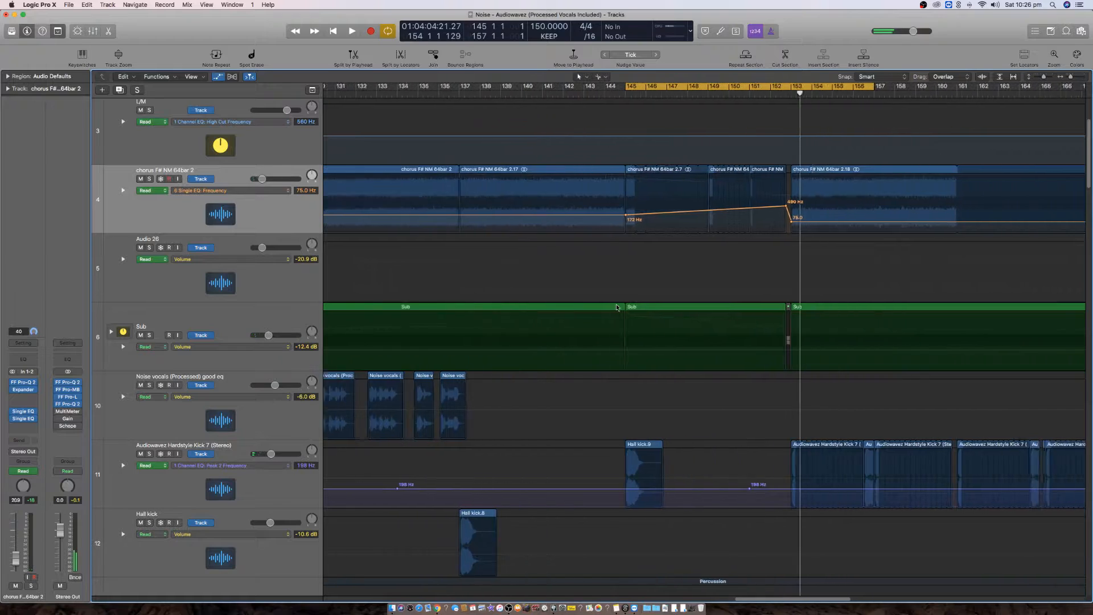
left_click(152, 349)
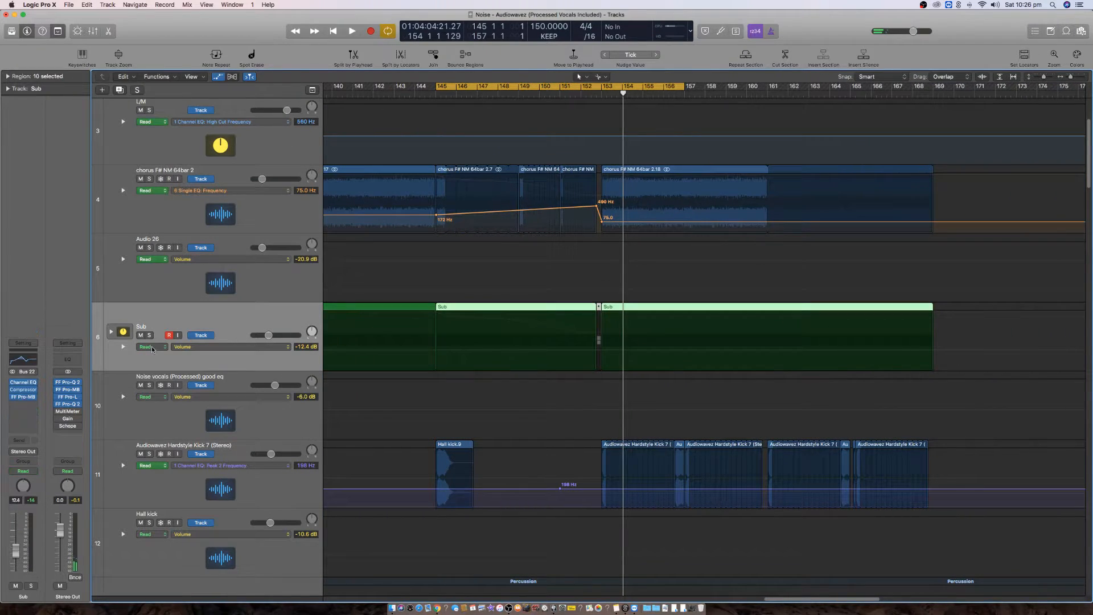
left_click(123, 347)
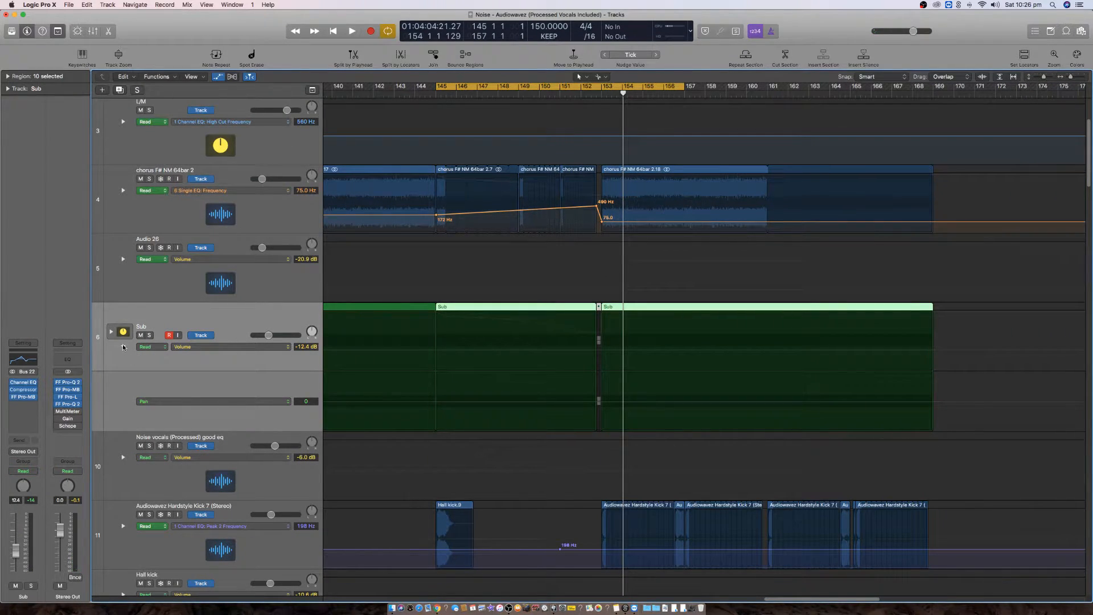
left_click(123, 346)
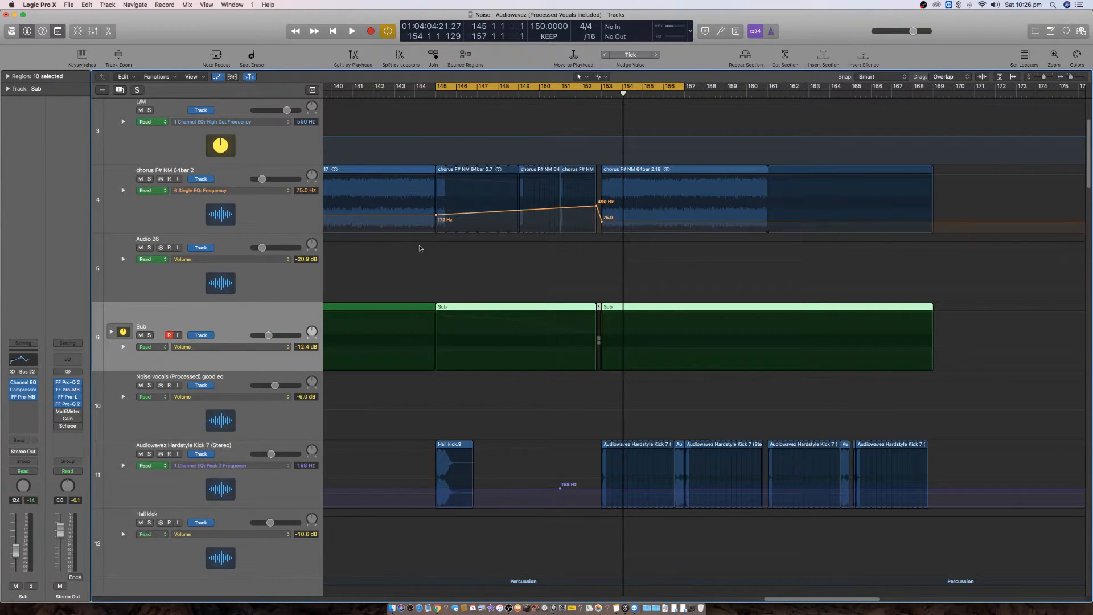
- Add 75 Hz points to the chorus track's low-cut automation past bar 153 and around bar 137
key("super+Left")
key("super+Left")
key("super+Left")
key("super+Left")
key("super+Left")
scroll(491, 229, "left", 3)
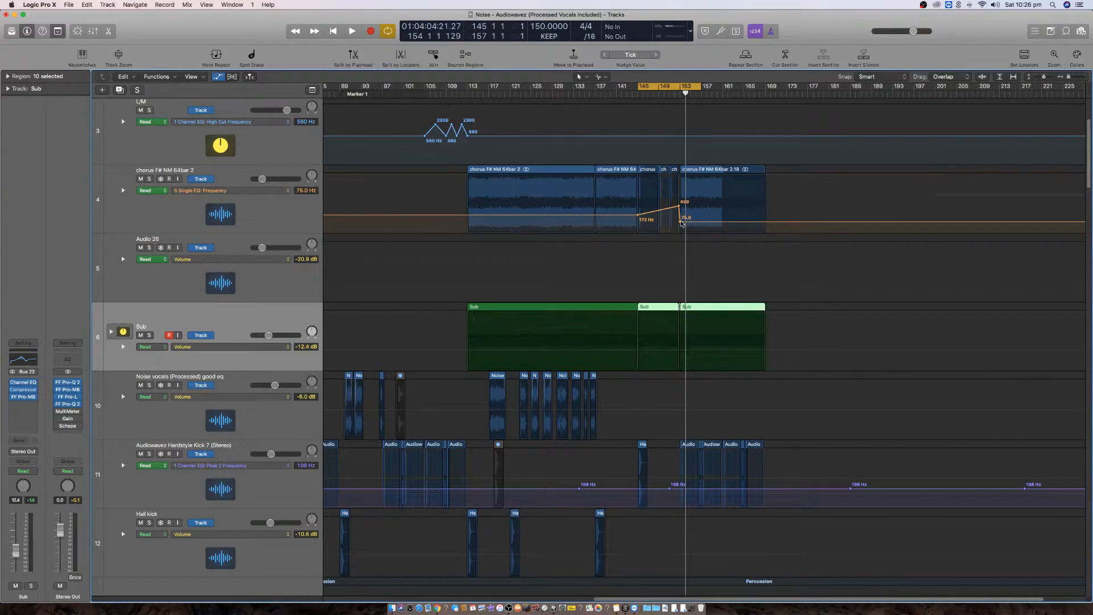
left_click(712, 222)
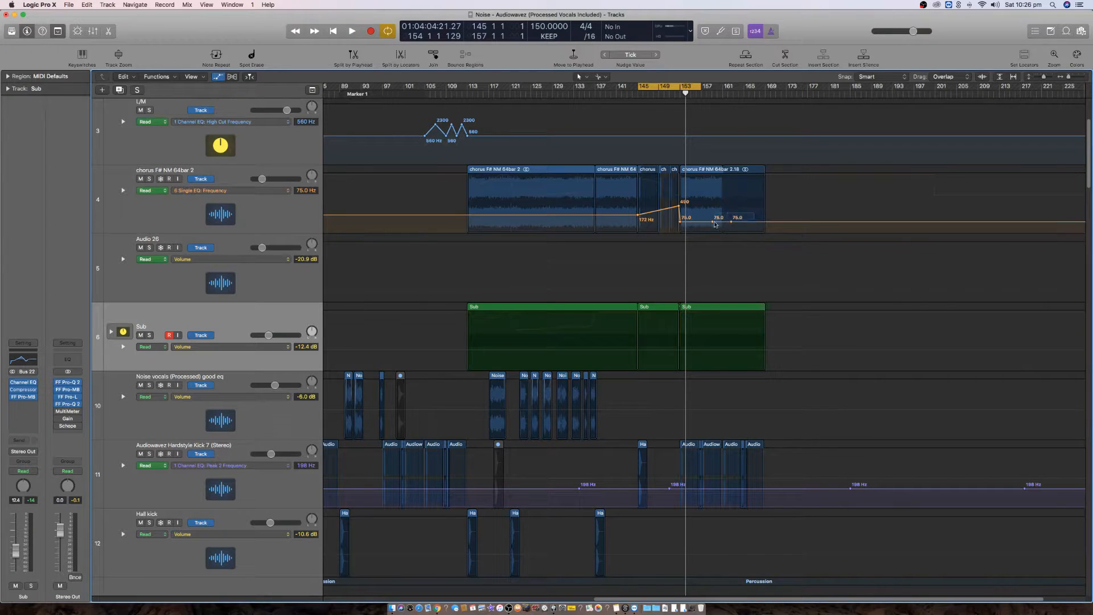
left_click_drag(723, 224, 587, 226)
- Level the chorus low-cut automation at 75 Hz from the project start to bar 137 and delete the extra points past bar 153
key("super+Left")
key("super+Left")
key("super+Left")
key("super+Left")
key("super+Left")
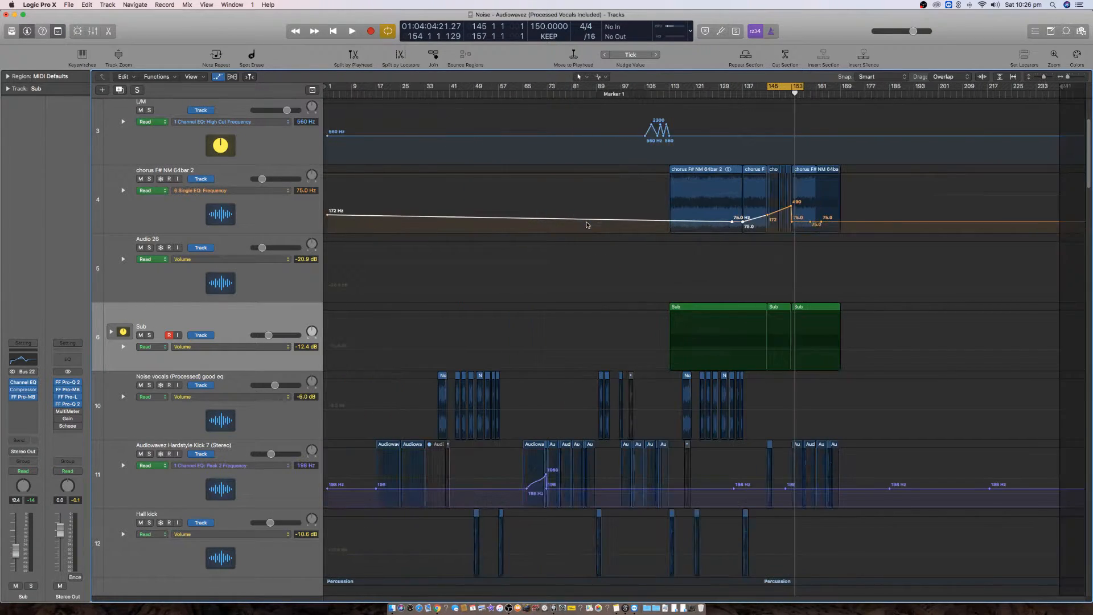
mouse_move(733, 224)
left_mouse_down()
mouse_move(335, 220)
mouse_move(743, 223)
left_mouse_up()
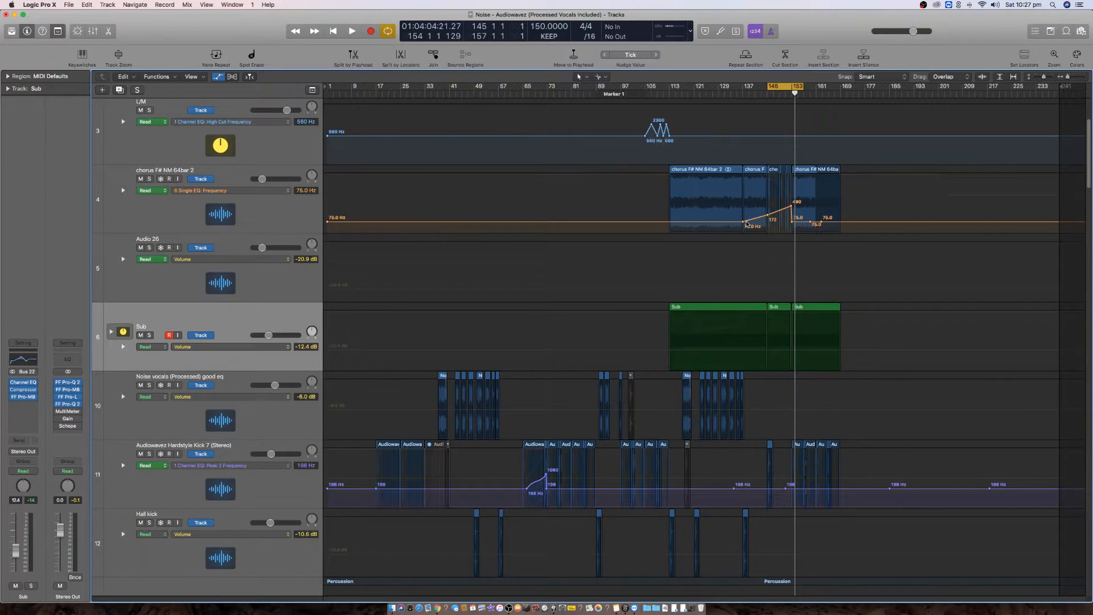
left_click(821, 222)
left_click(810, 222)
- Move the chorus low-cut automation's 75 Hz point from bar 137 to bar 145
key("super+Right")
key("super+Right")
key("super+Right")
key("super+Right")
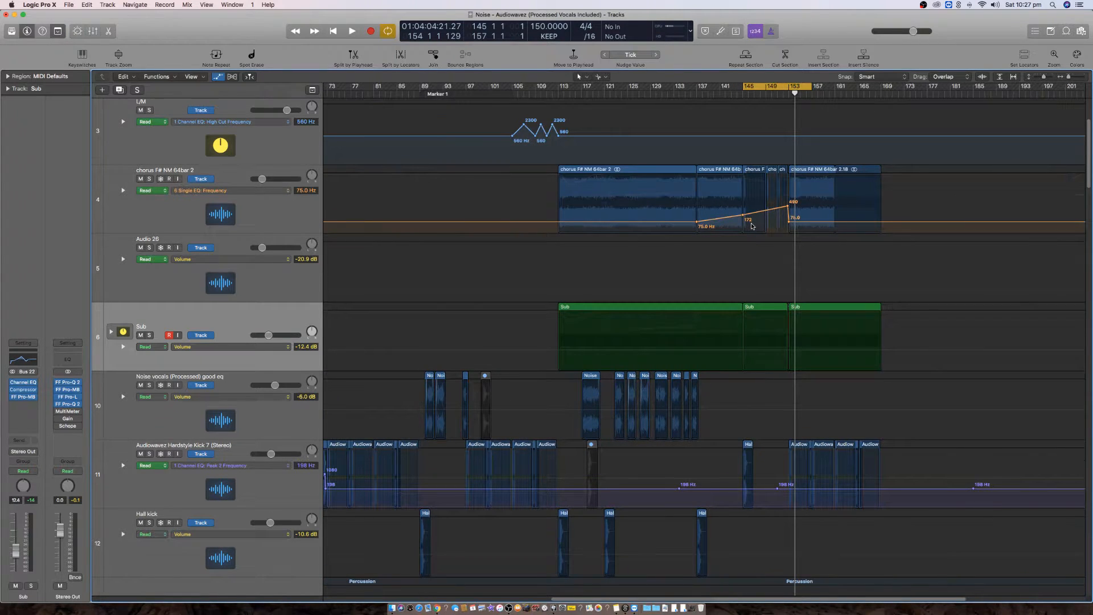
key("super+Down")
key("super+Down")
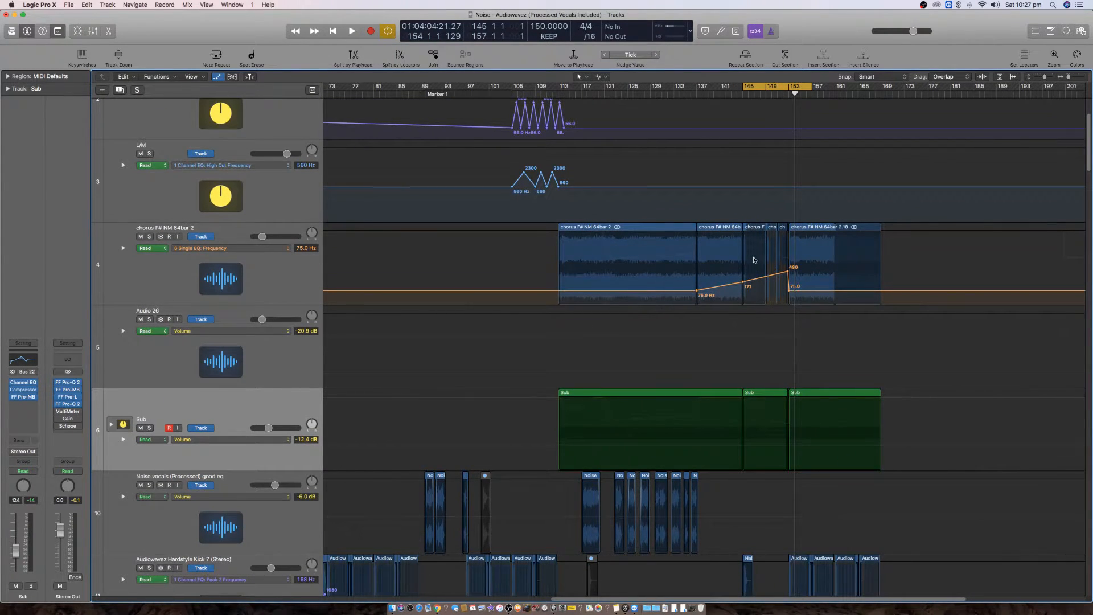
left_click_drag(696, 292, 742, 291)
- Move the 172 Hz low-cut point to bar 146 so the frequency ramps up from 75 Hz at bar 145
key("super+Right")
key("super+Right")
key("super+Right")
scroll(742, 294, "left", 5)
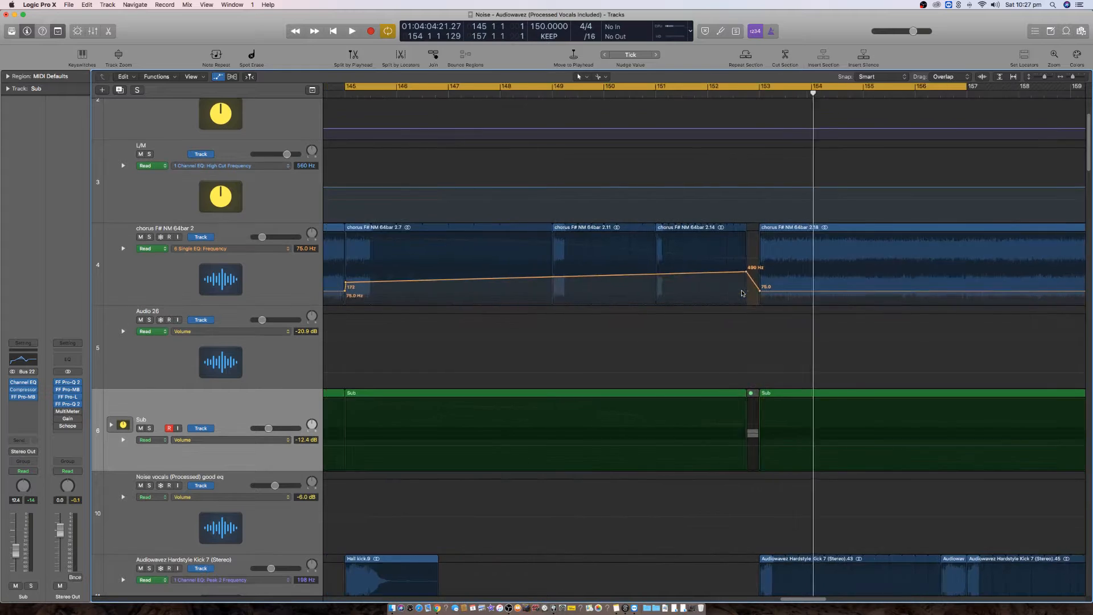
scroll(672, 325, "up", 3)
scroll(672, 324, "left", 3)
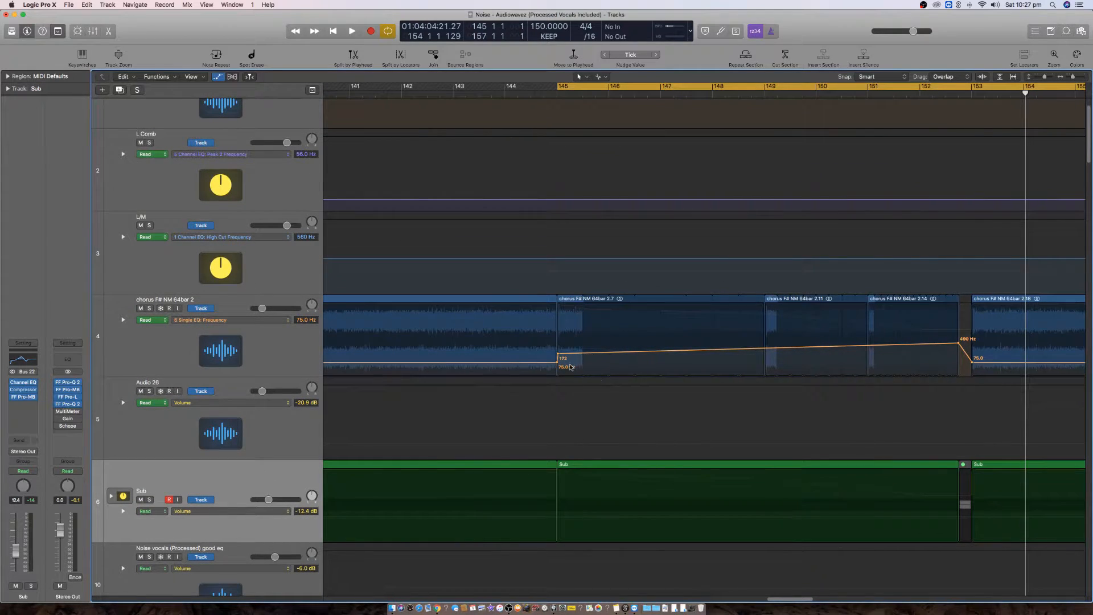
left_click(558, 362)
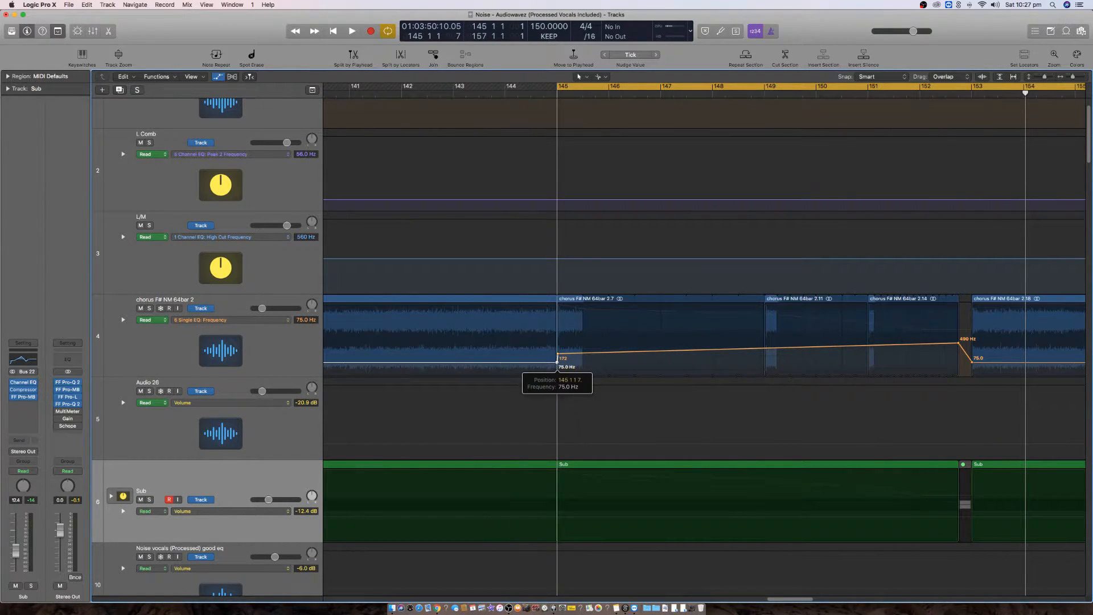
left_click_drag(556, 354, 610, 355)
- Play a cycle from bar 113 to bar 129 and level the start of L Comb's Peak 2 Frequency automation at 56 Hz
key("super+Left")
key("super+Left")
key("super+Left")
key("super+Left")
scroll(615, 351, "left", 3)
key("super+Left")
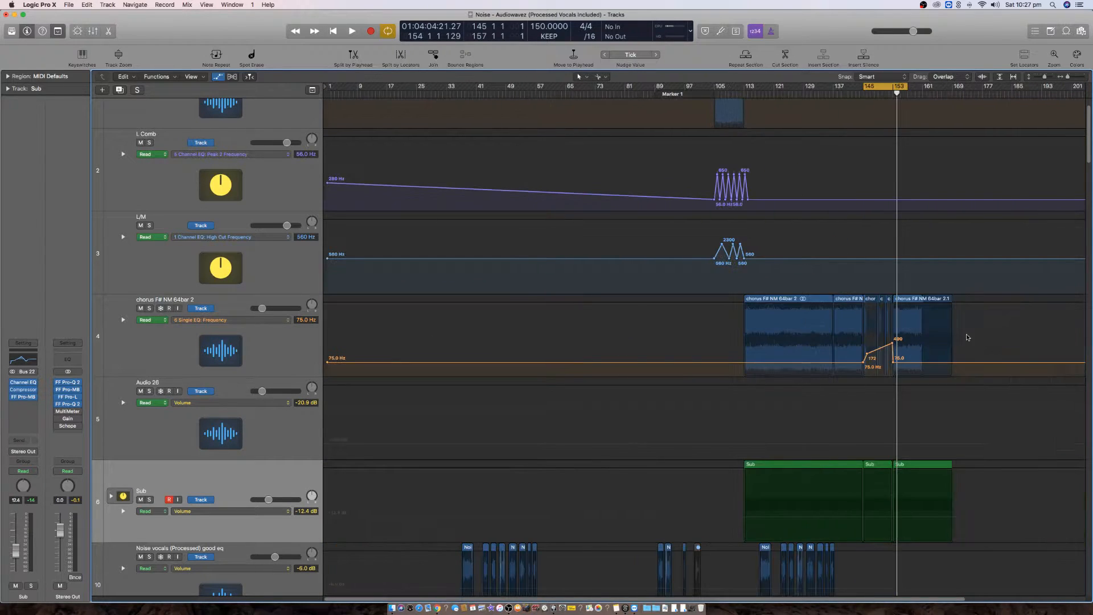
left_click_drag(746, 88, 803, 93)
key("space")
left_click(327, 185)
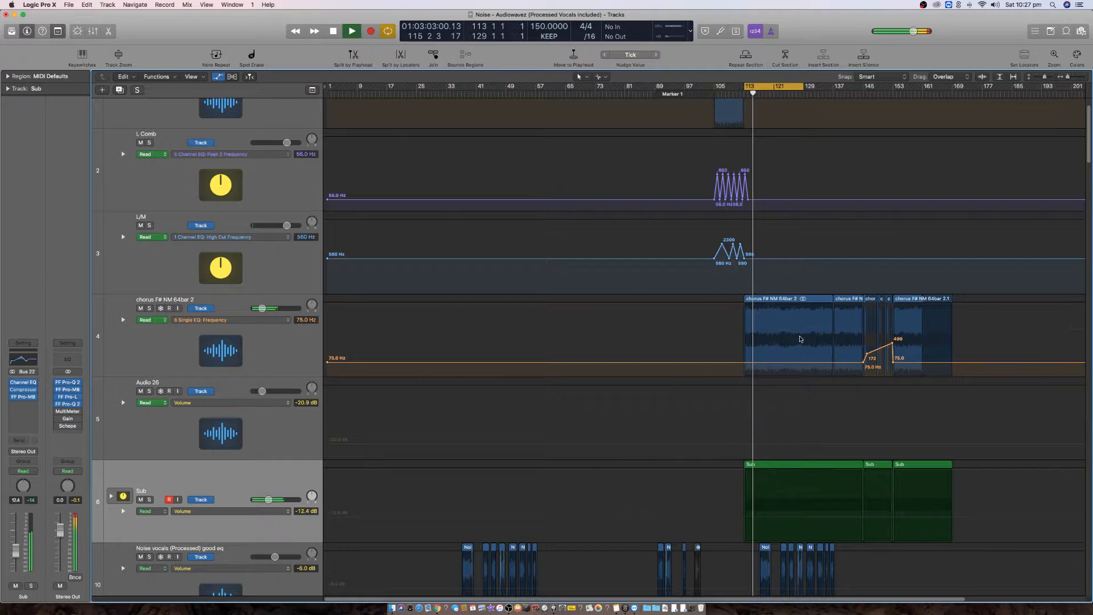
- Hide the track automation and play the mix with the cycle range set from bar 153 to bar 161
key("a")
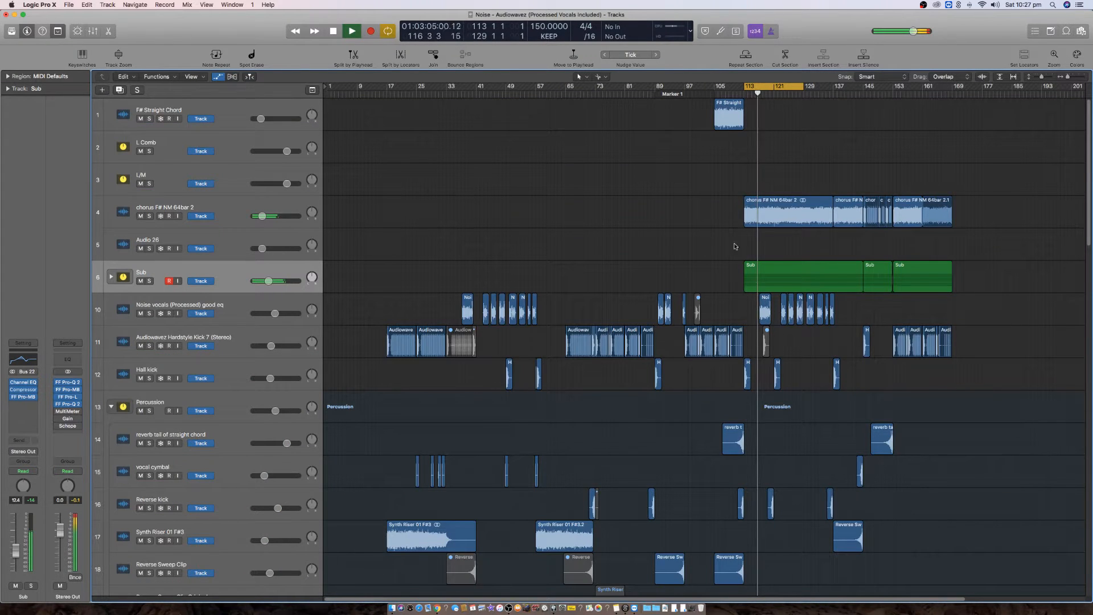
scroll(739, 246, "right", 4)
key("super+Right")
key("space")
key("c")
left_click_drag(939, 90, 1003, 89)
key("space")
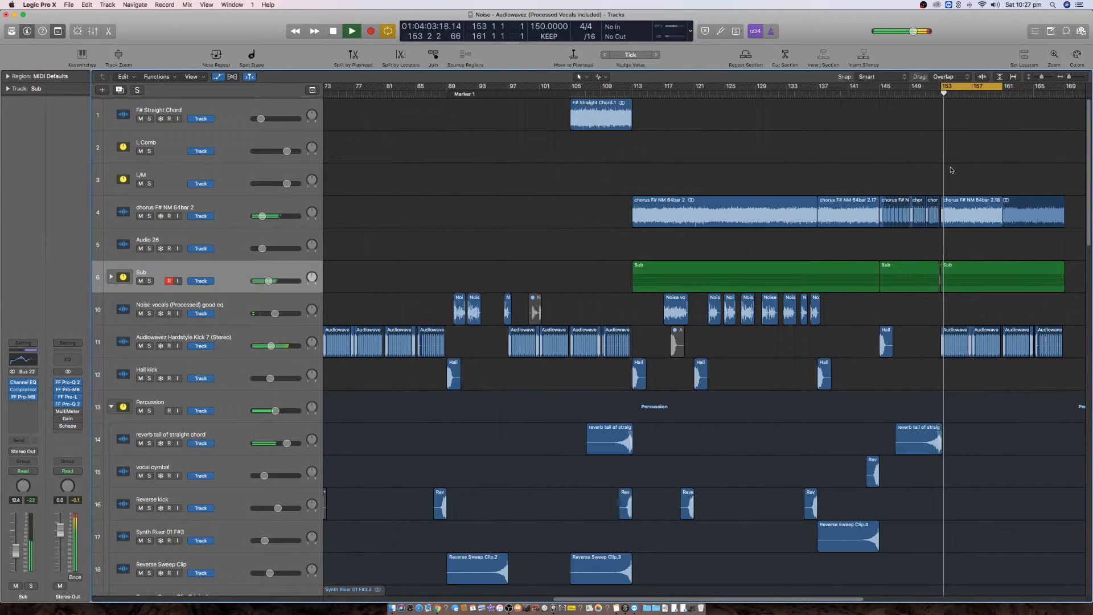
key("space")
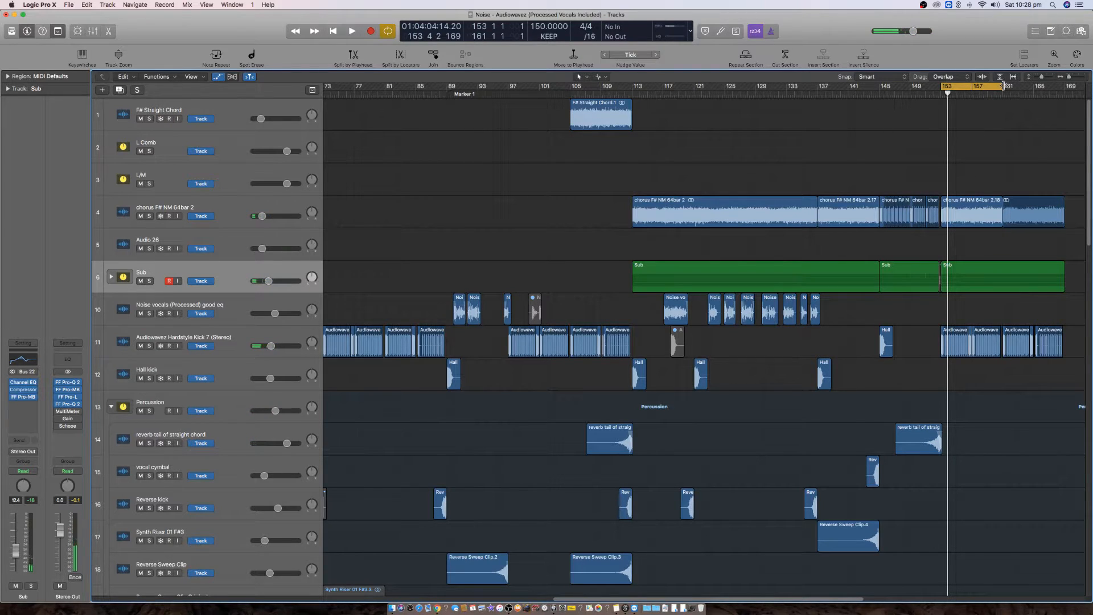
- Show the track automation again and set the cycle range from bar 145 to bar 157
left_click(253, 278)
key("super+Down")
key("super+Down")
key("super+Down")
key("super+Down")
key("super+Down")
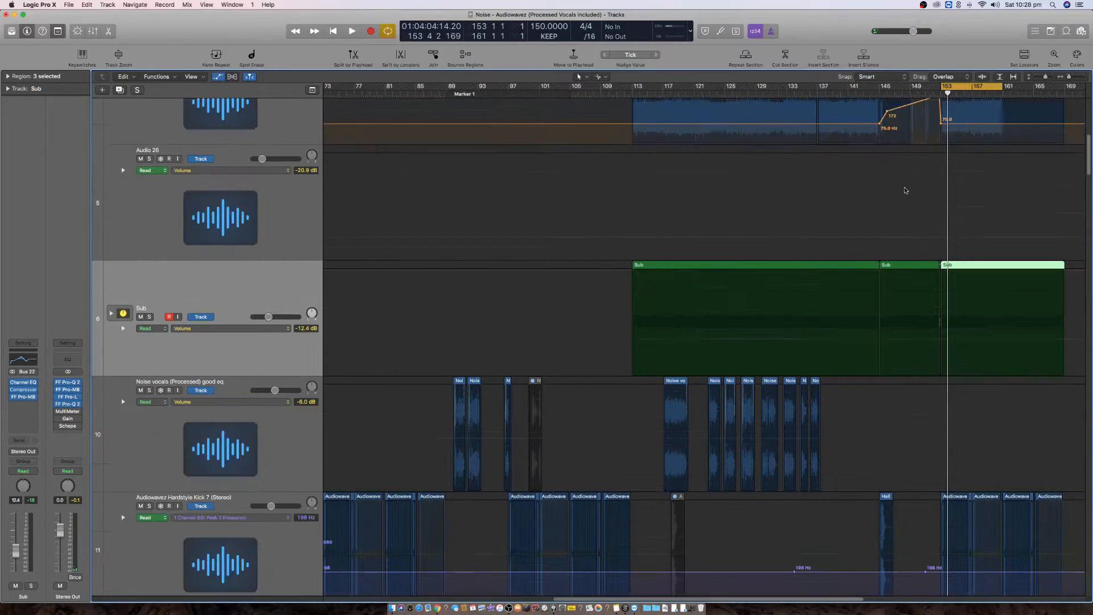
mouse_move(974, 87)
left_mouse_down()
mouse_move(910, 87)
mouse_move(971, 86)
left_mouse_up()
key("super+Up")
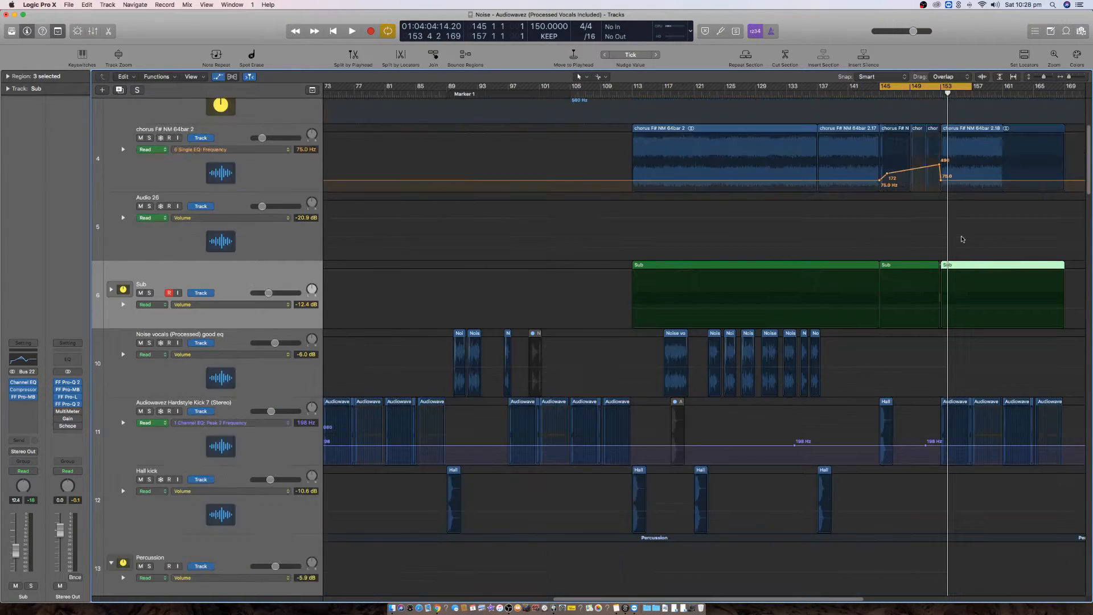
- Examine the Sub track's Compressor, including its side-chain and output settings, and its Pro-MB bands
left_click(237, 278)
left_click(24, 390)
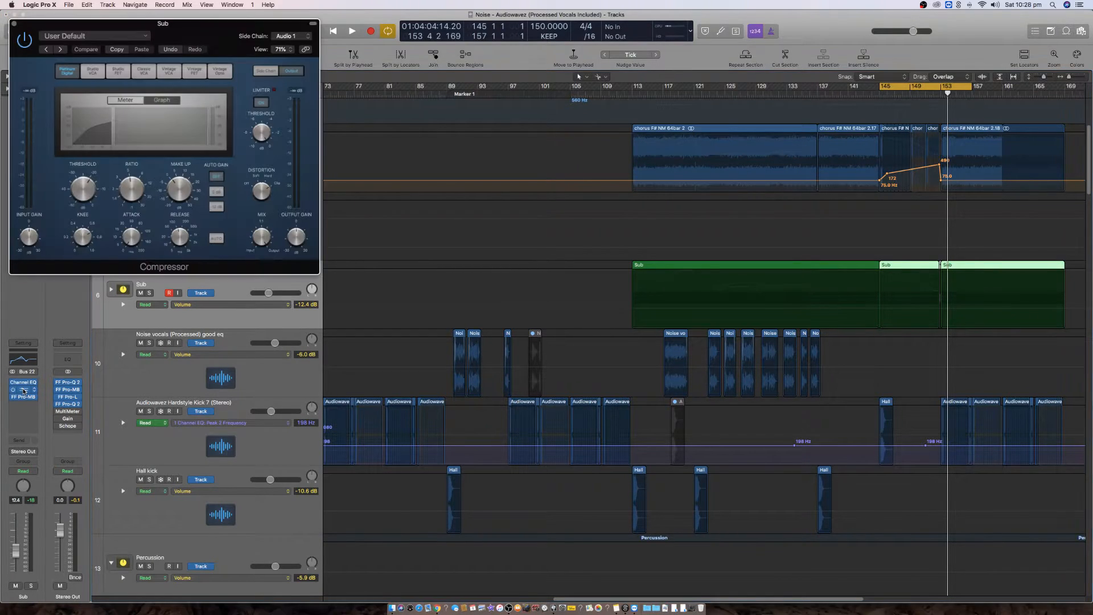
left_click(29, 392)
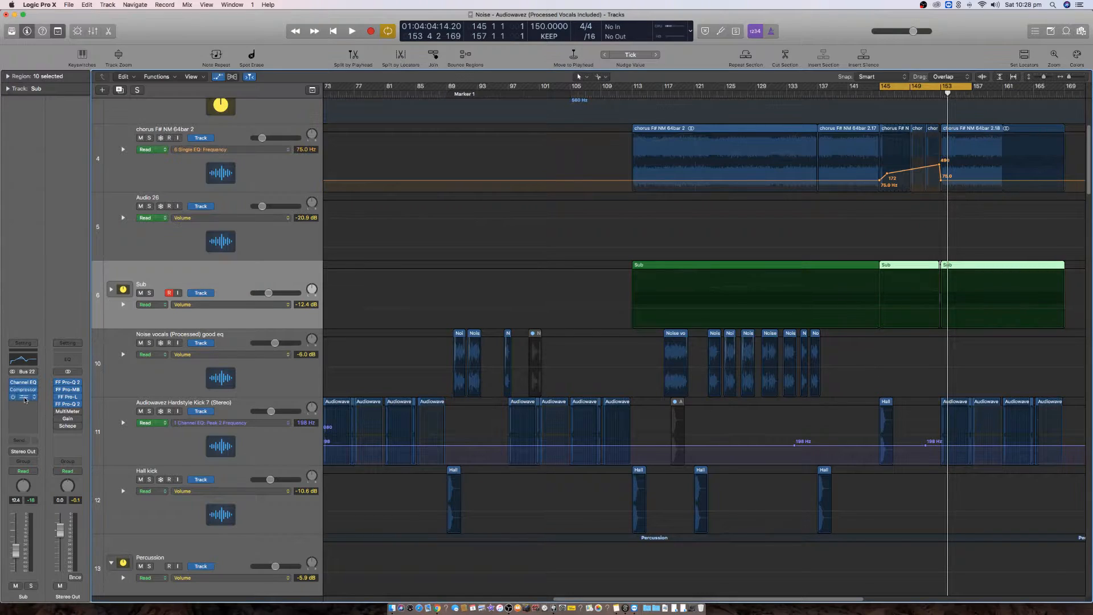
left_click(25, 397)
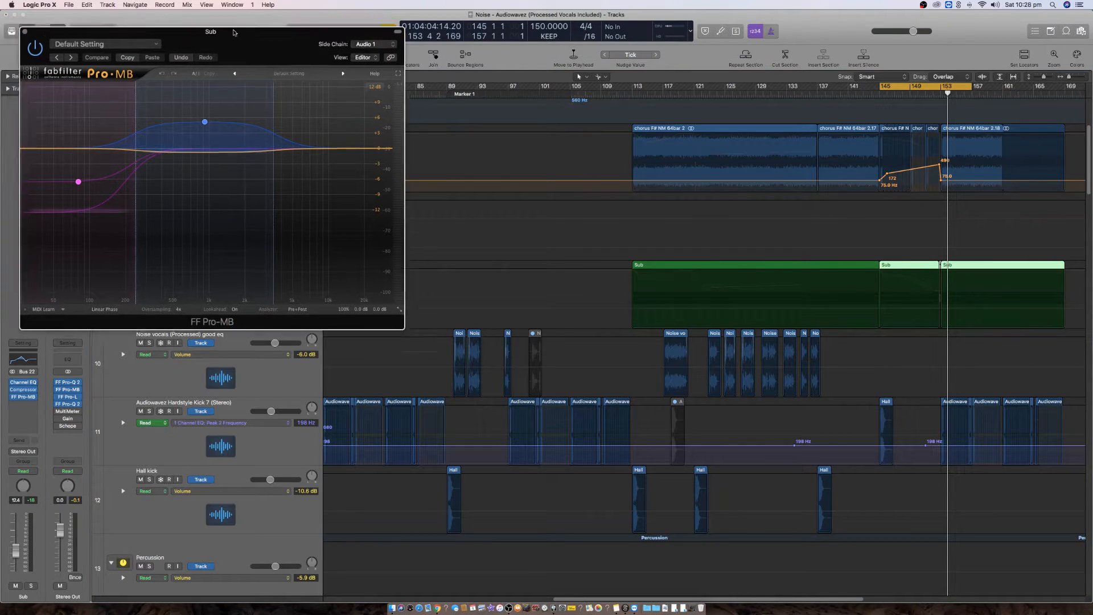
left_click_drag(221, 24, 506, 202)
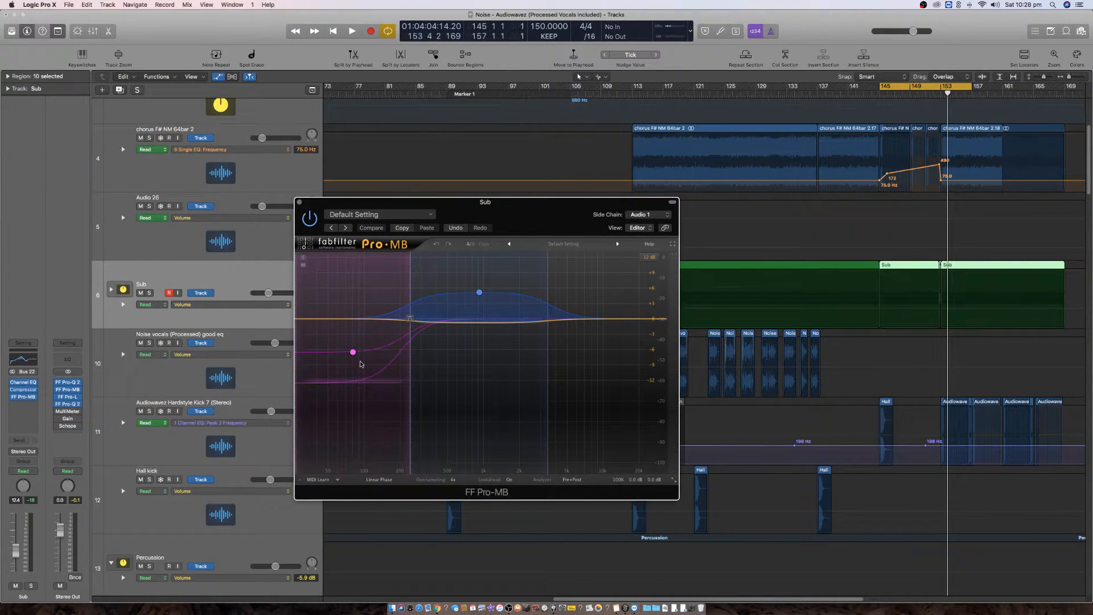
left_click(25, 391)
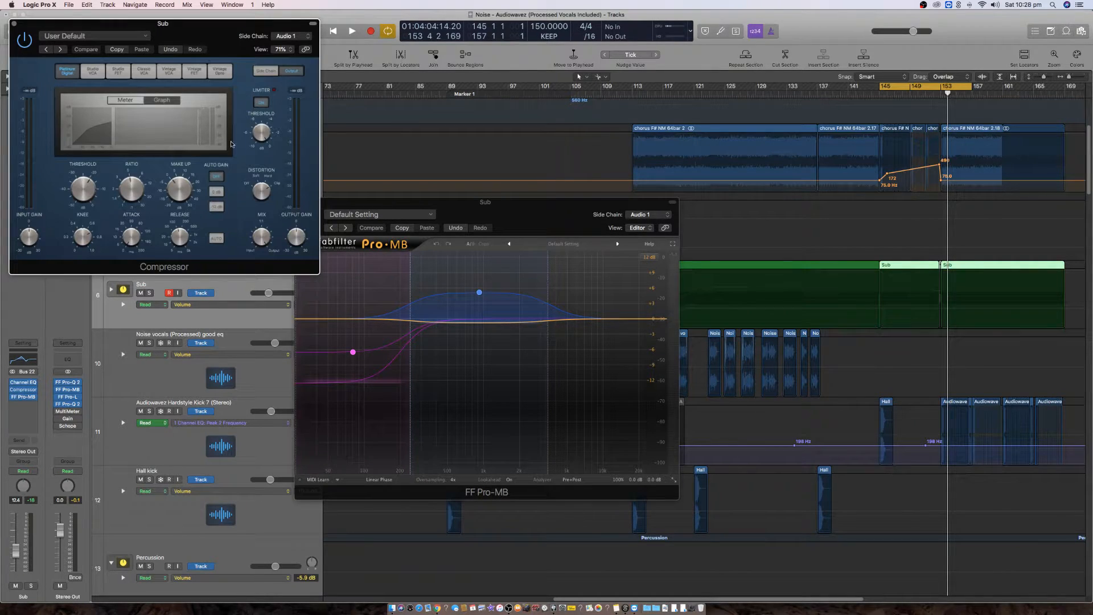
left_click(266, 70)
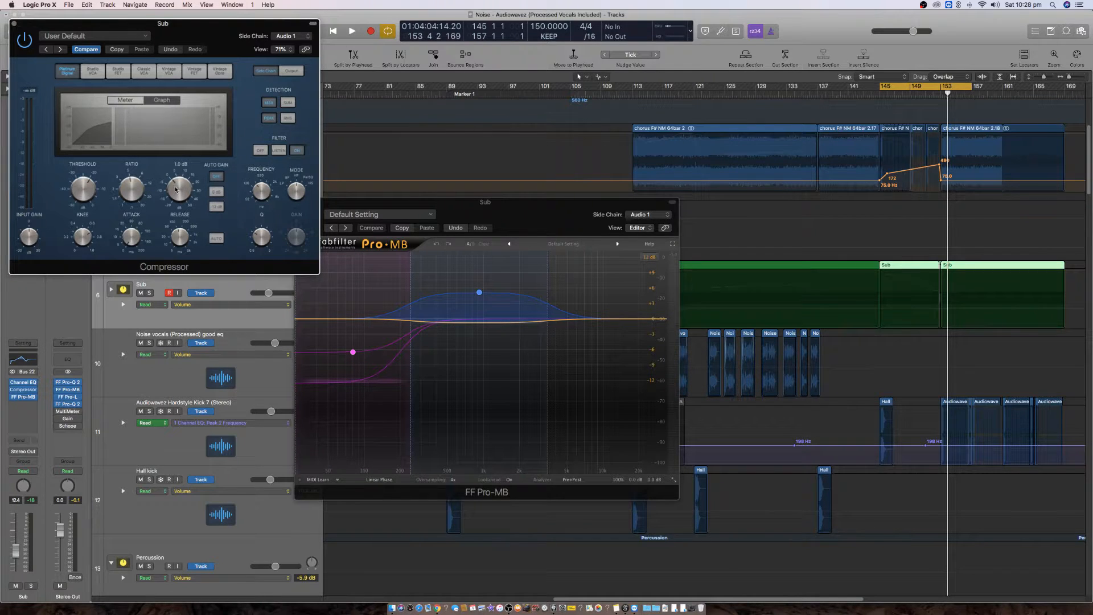
left_click(291, 71)
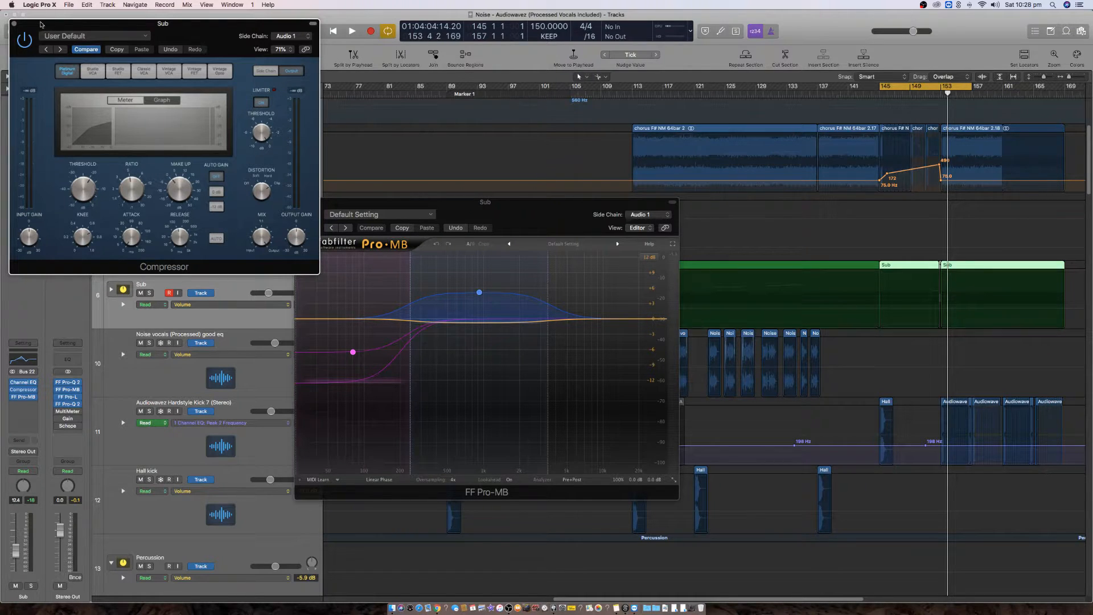
left_click(14, 24)
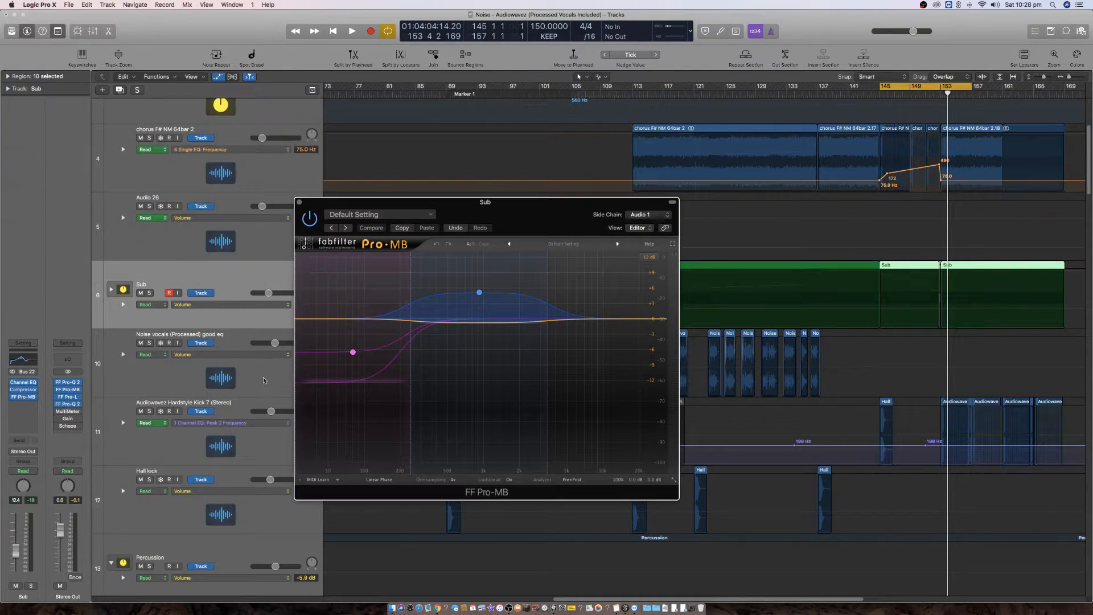
left_click(21, 398)
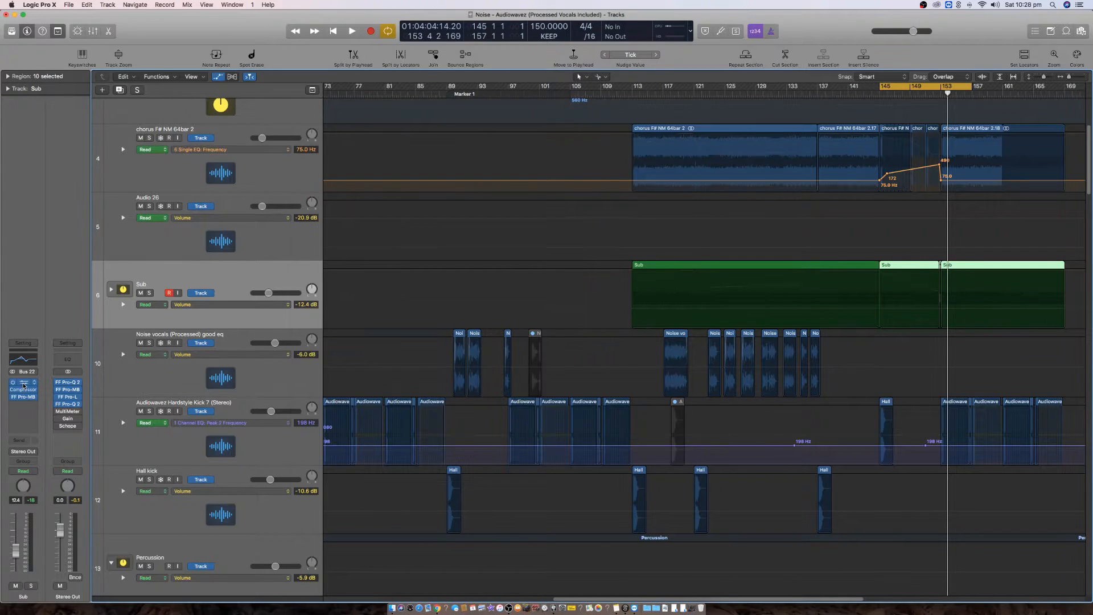
- Add a third high-frequency band to the Sub's Pro-MB, extend it down to Band 2, set it to expand and raise its level
left_click(23, 397)
left_click_drag(493, 204, 595, 236)
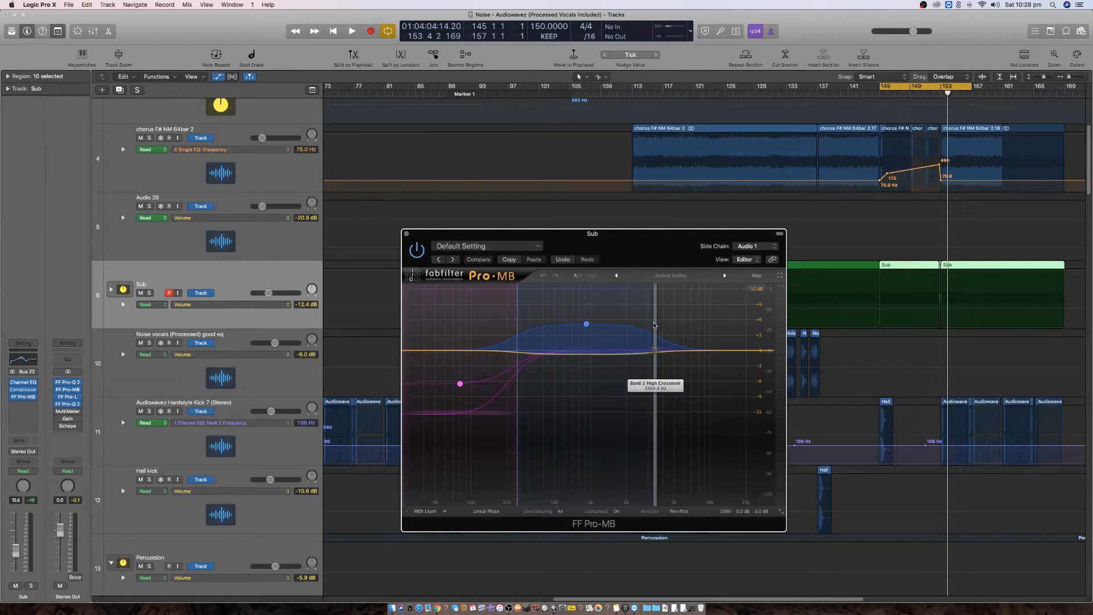
left_click(733, 290)
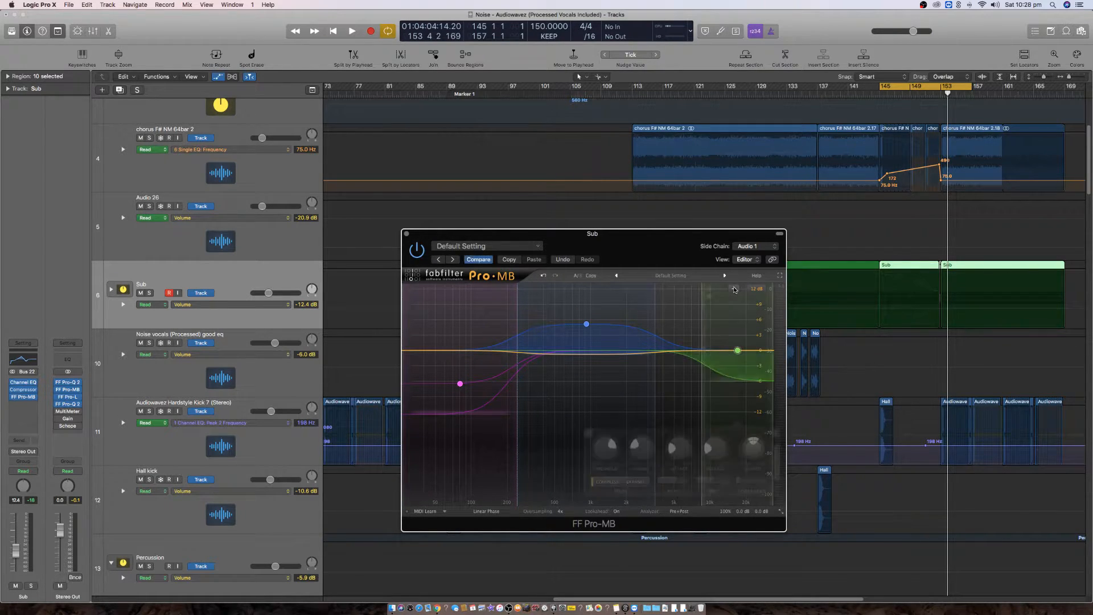
left_click_drag(702, 373, 654, 375)
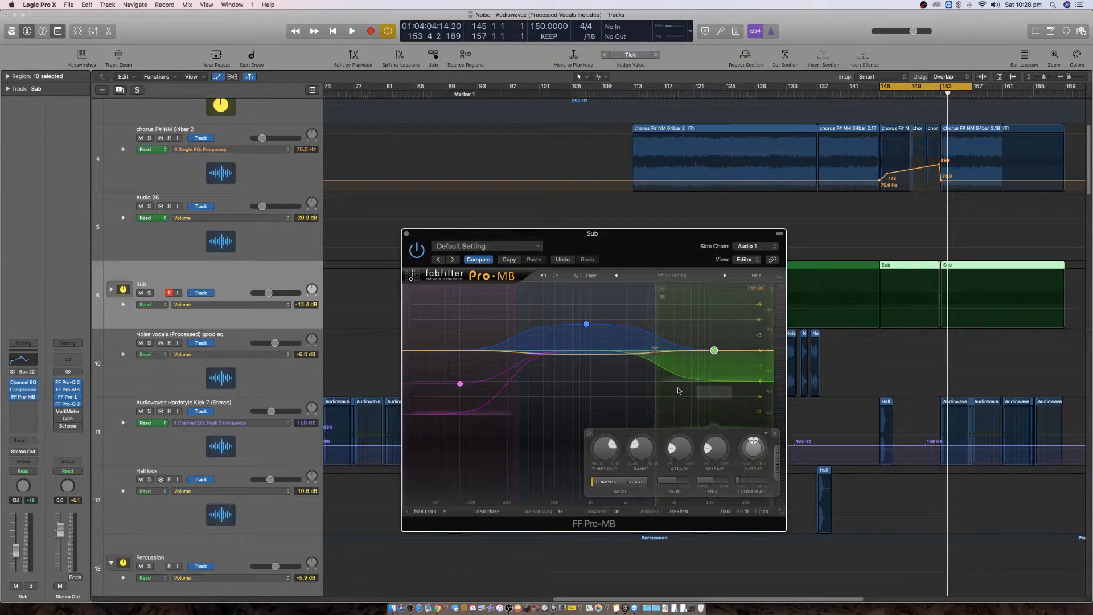
left_click_drag(714, 350, 714, 335)
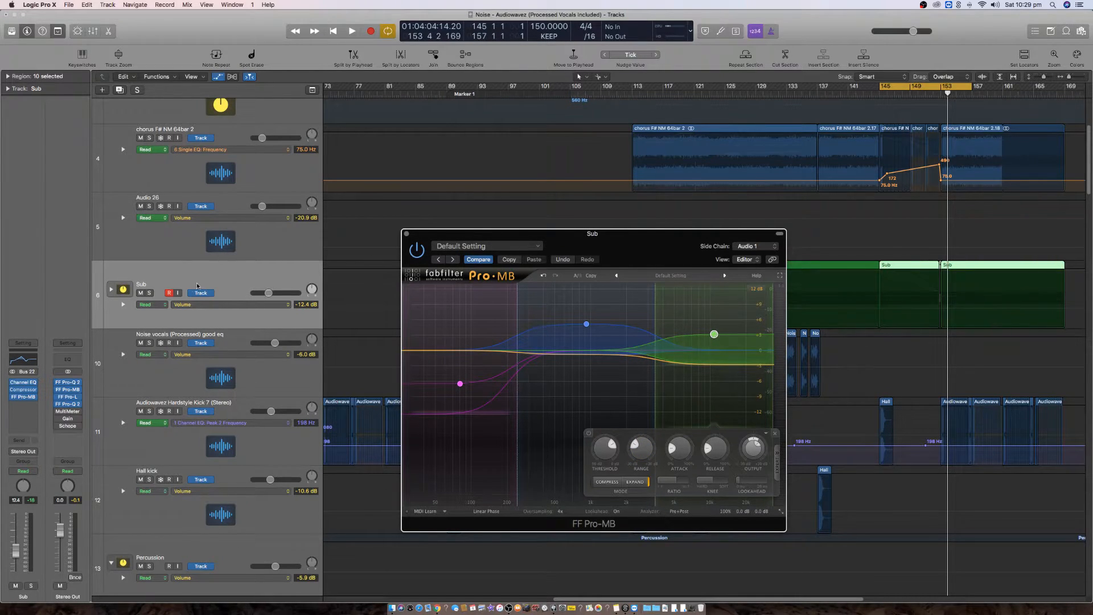
- Solo the Sub track, reveal its additional automation lane and expand its stack to show the subtracks
key("ctrl+s")
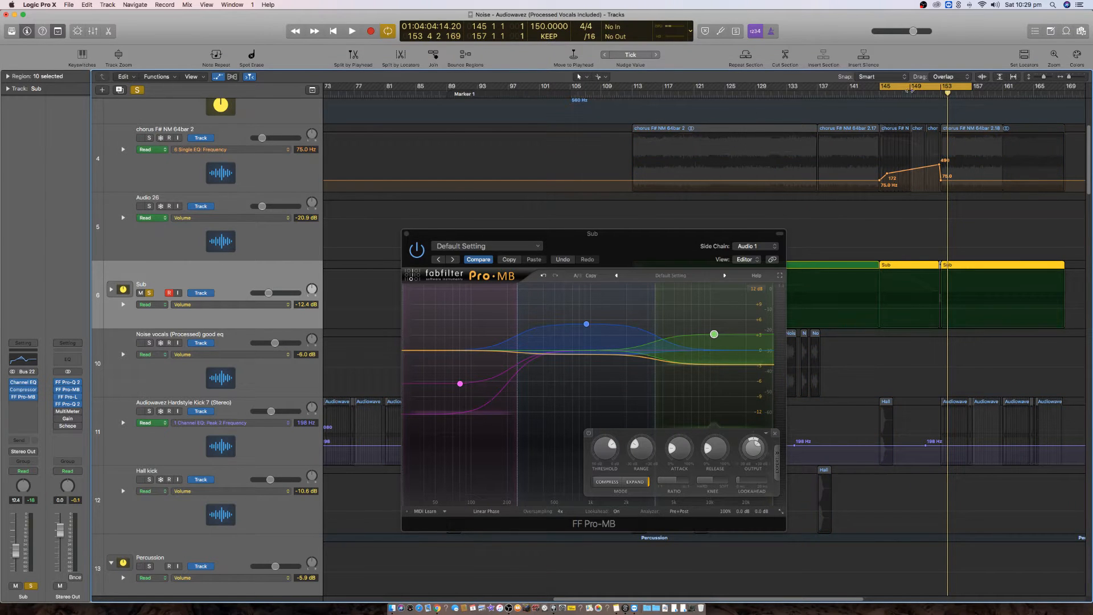
left_click_drag(652, 248, 492, 260)
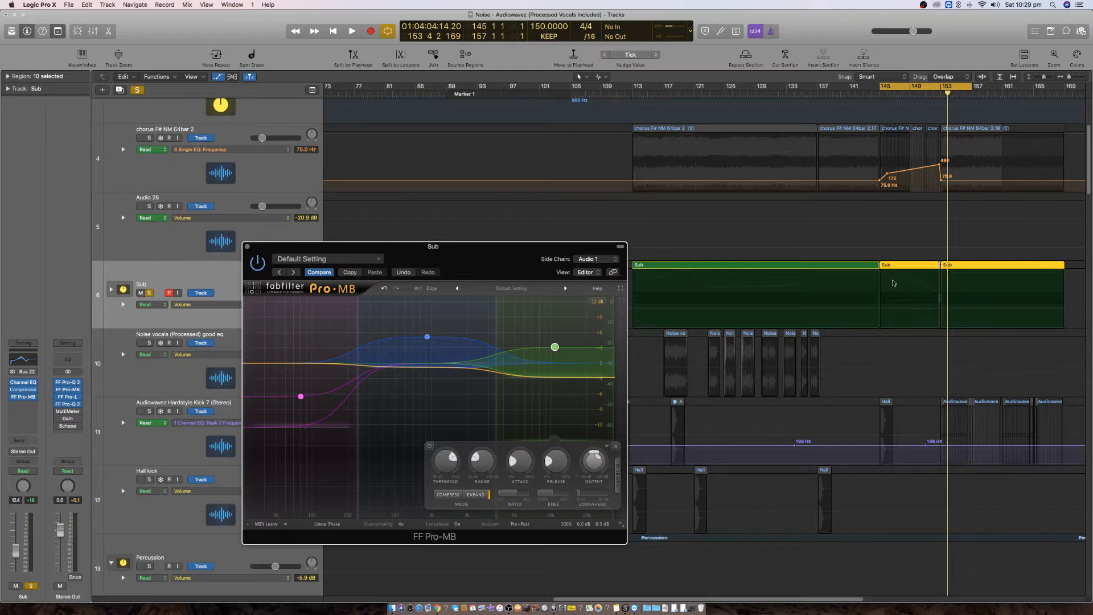
left_click(123, 305)
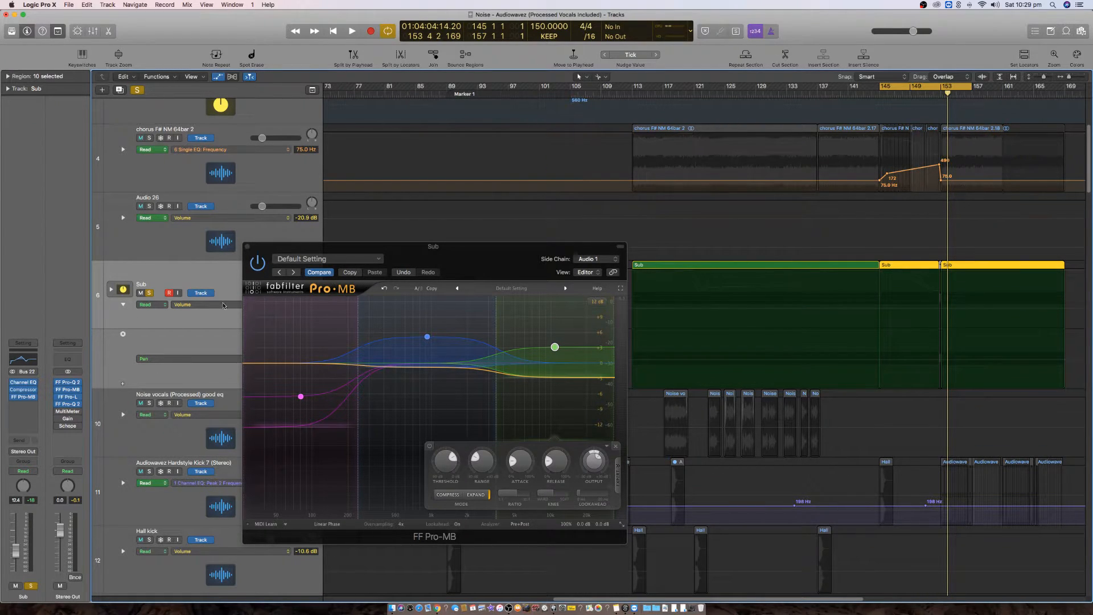
left_click_drag(446, 244, 657, 121)
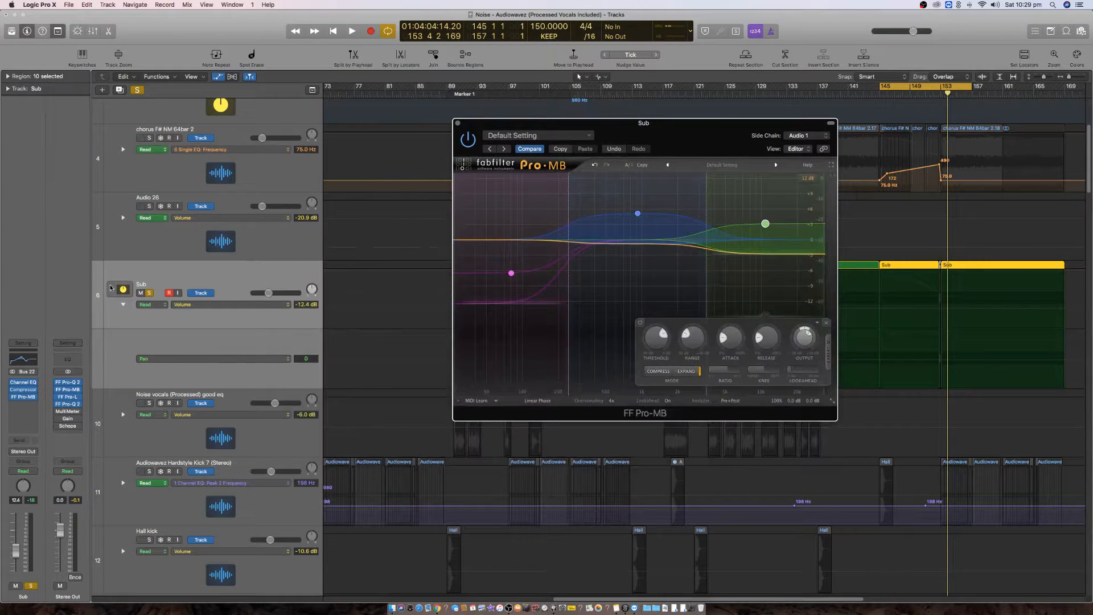
left_click(110, 288)
scroll(400, 373, "up", 2)
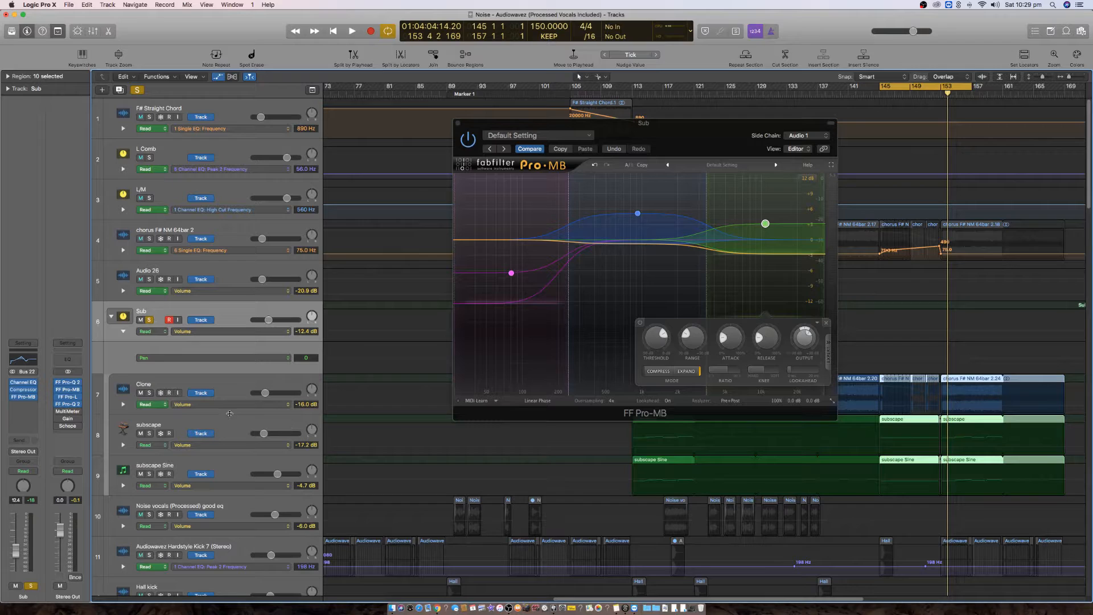
left_click_drag(648, 147, 472, 81)
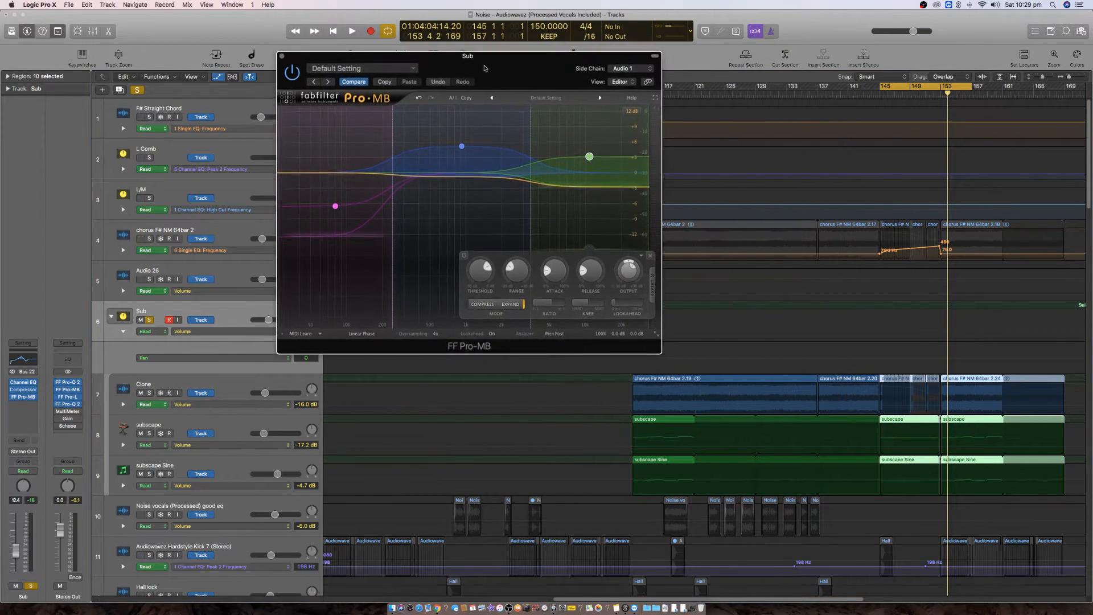
- Compare the effect chains on the Clone, chorus F# NM 64bar 2 and Sub tracks
left_click(218, 380)
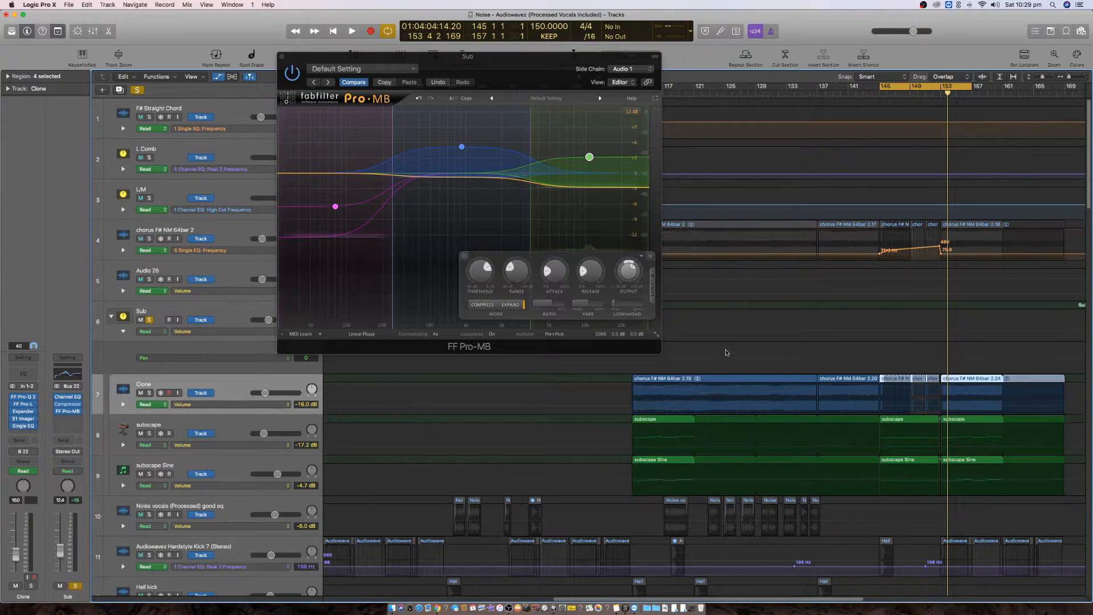
left_click(206, 230)
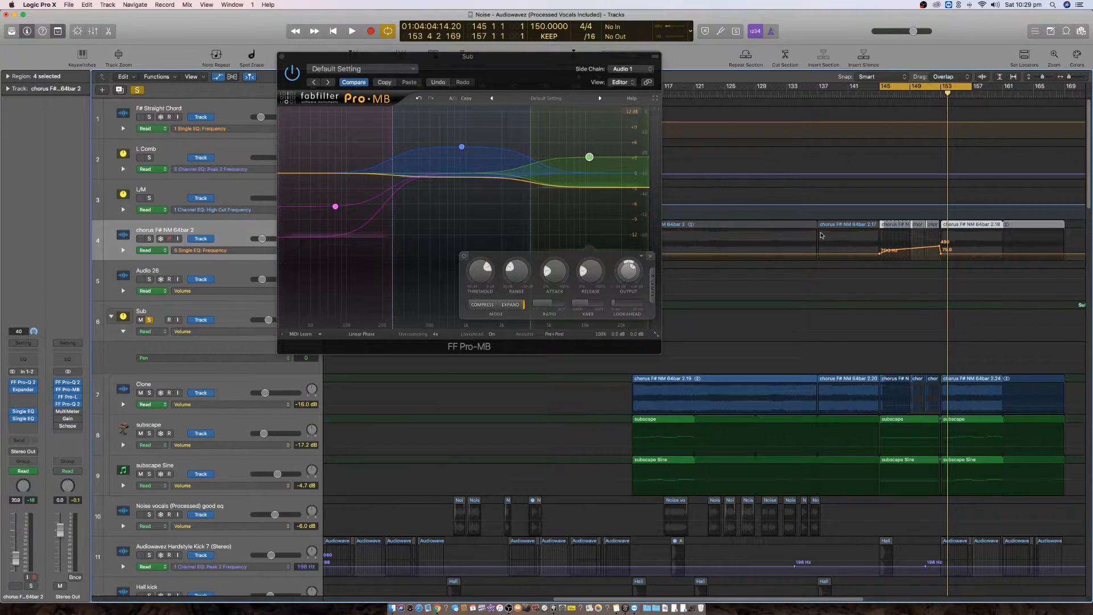
left_click(218, 381)
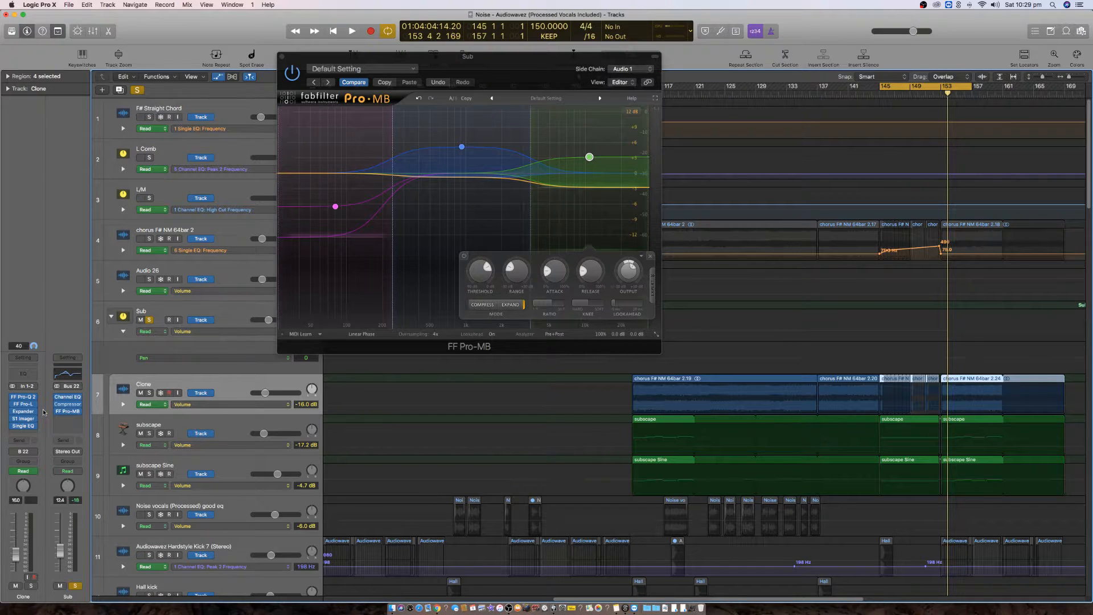
left_click(188, 303)
left_click(221, 385)
left_click(174, 310)
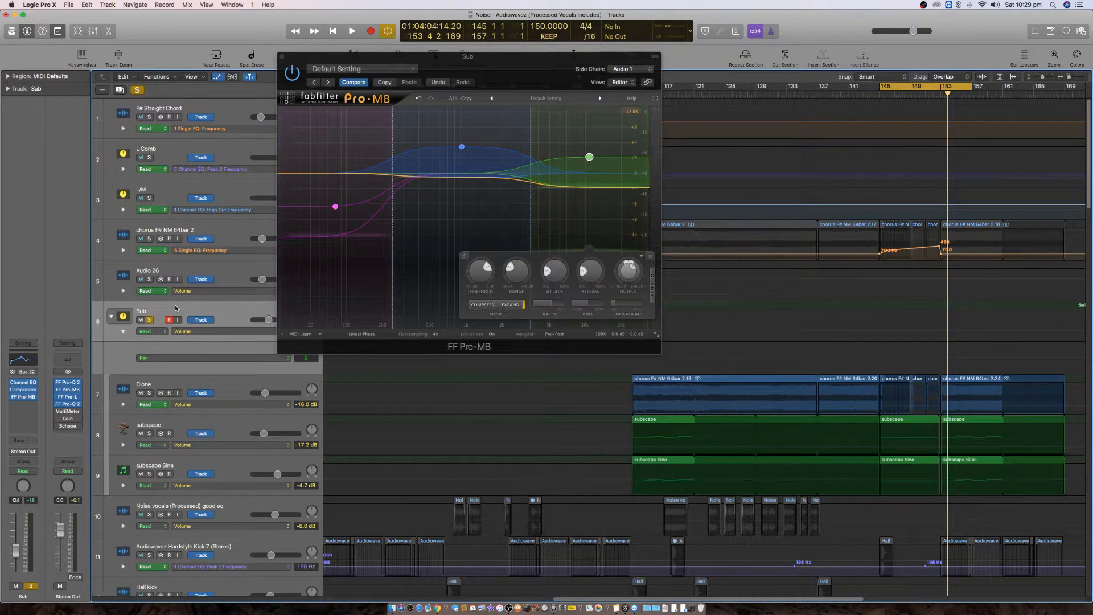
- Play the soloed Sub cycle, lower its Pro-MB Band 1 to about -7.7 dB and raise Band 3 slightly
key("space")
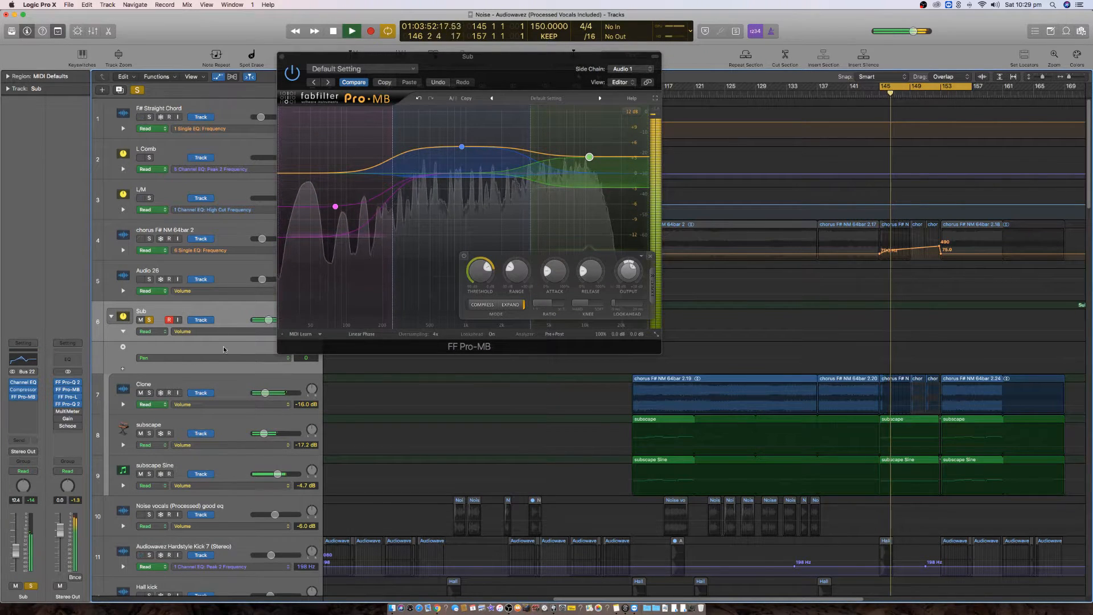
left_click(230, 388)
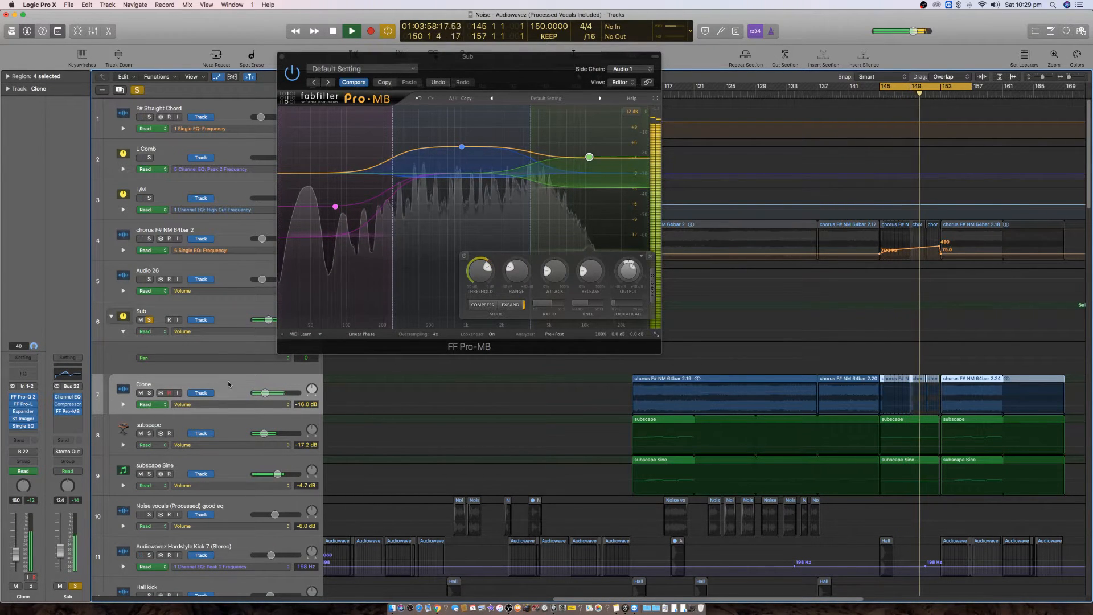
left_click(225, 308)
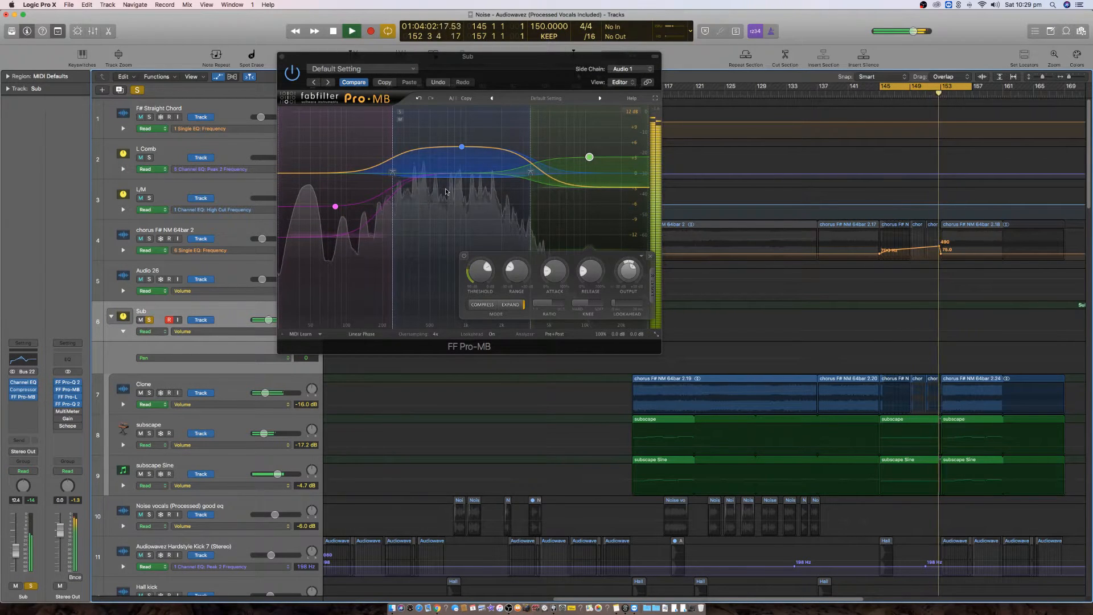
left_click_drag(333, 207, 335, 213)
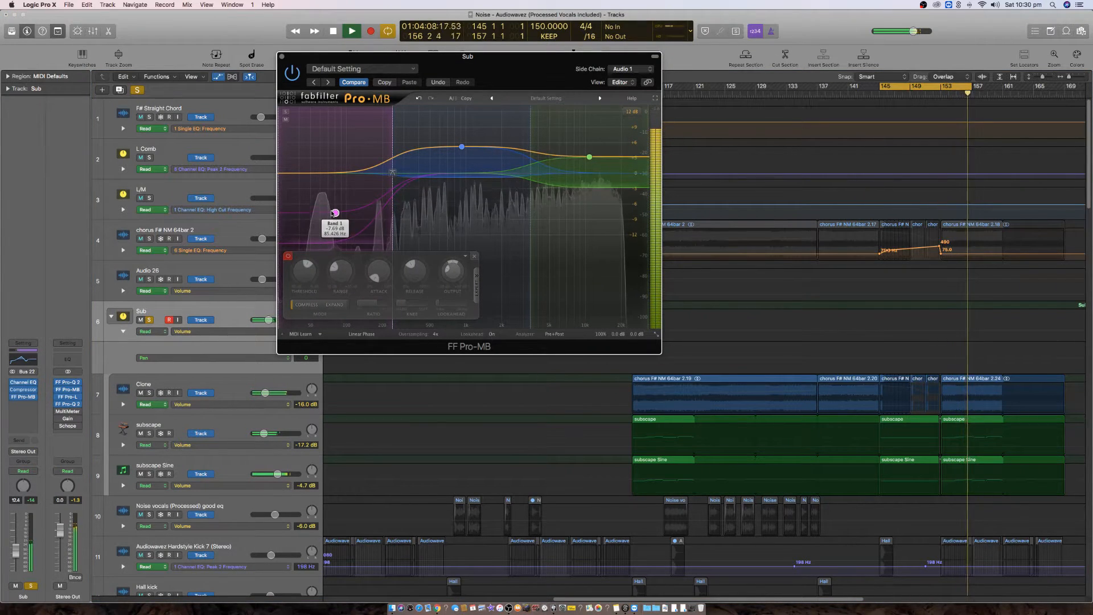
left_click_drag(619, 163, 620, 160)
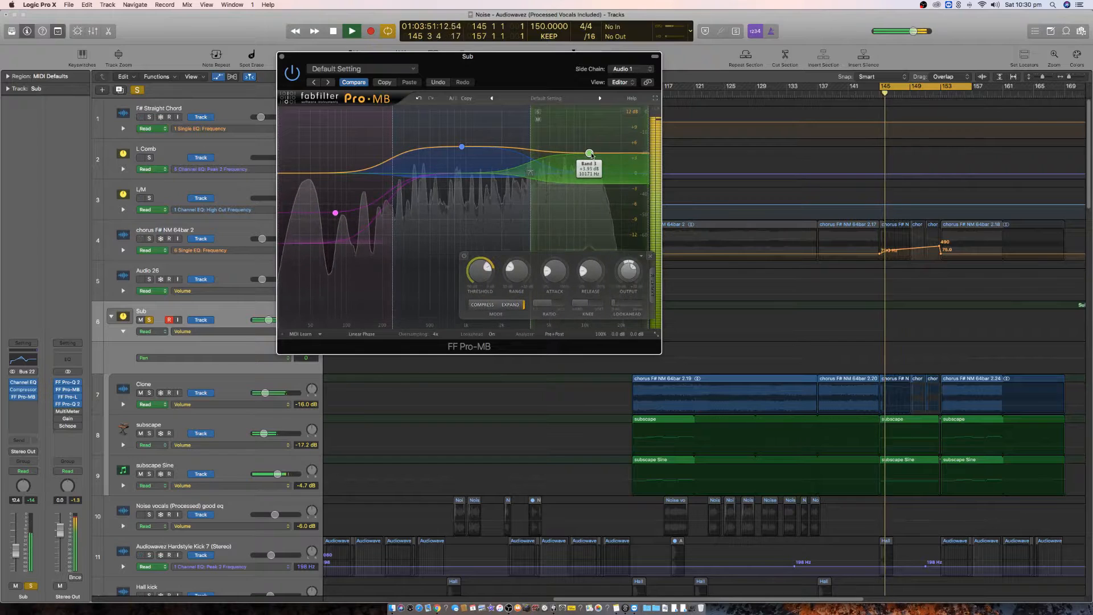
- Audition Pro-MB's Band 2 in solo, raise its threshold, switch it to compress mode and release the solo
left_click(462, 146)
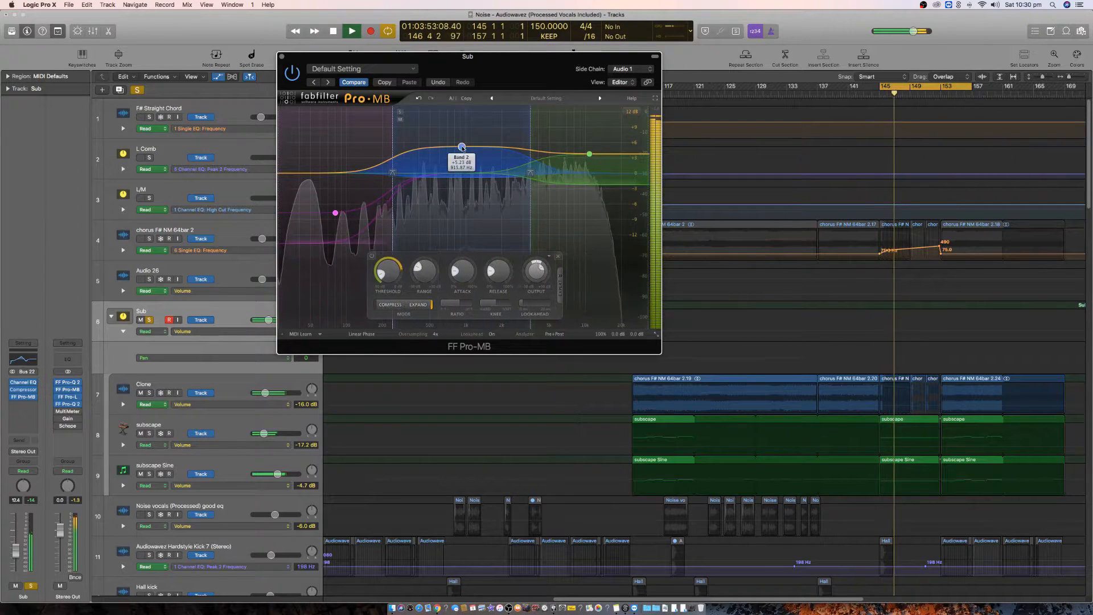
left_click(400, 112)
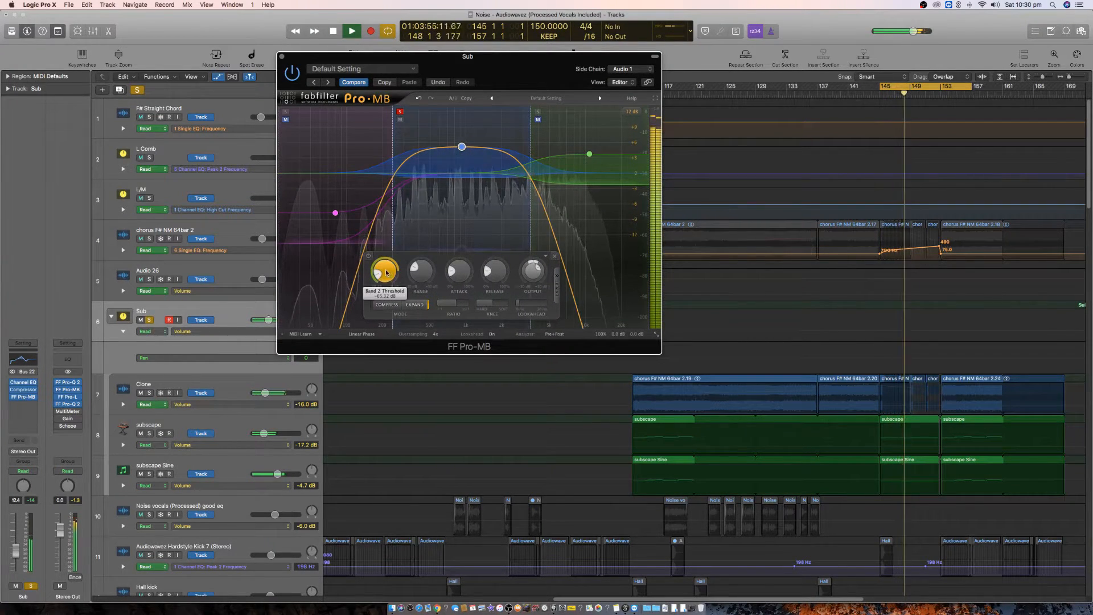
left_click_drag(378, 274, 390, 266)
left_click(388, 304)
left_click(400, 113)
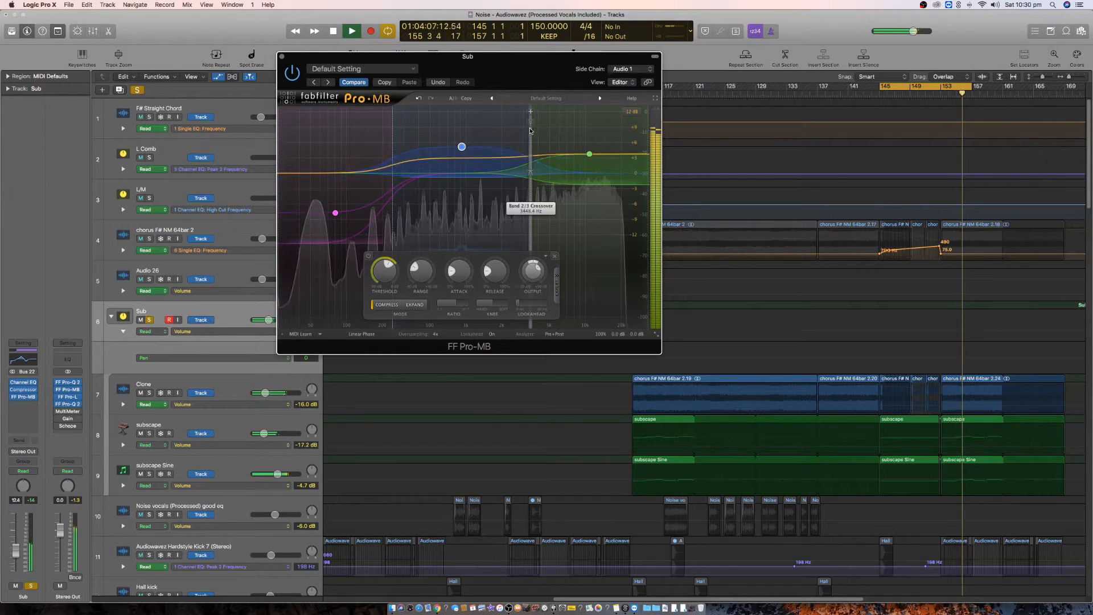
- Lower the Pro-MB crossover frequency between Bands 2 and 3, stop playback and close the plug-in
left_click_drag(529, 149, 511, 146)
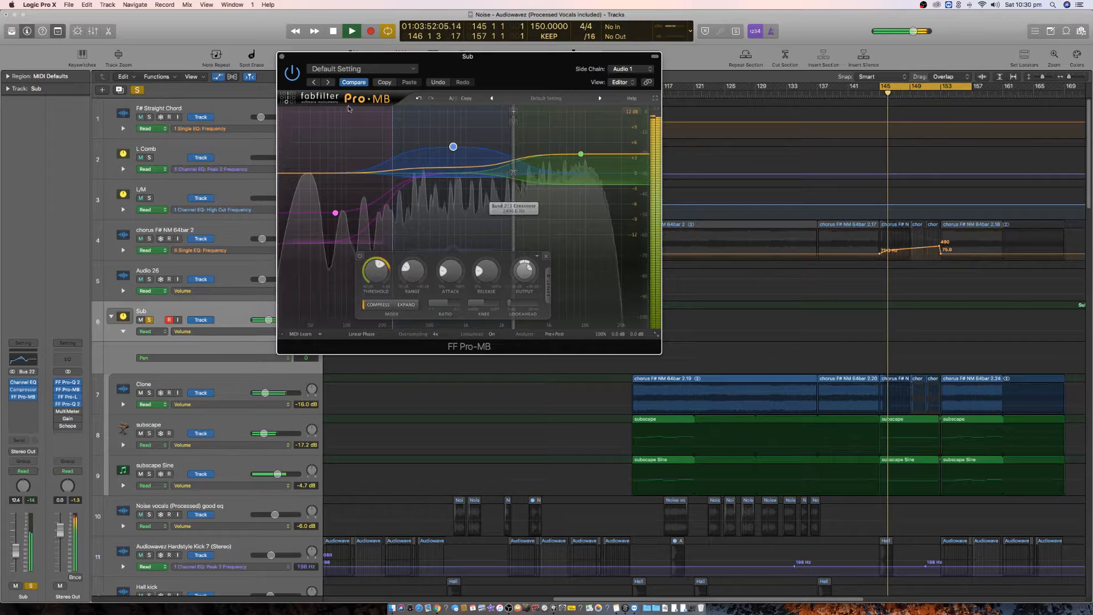
key("space")
left_click(282, 56)
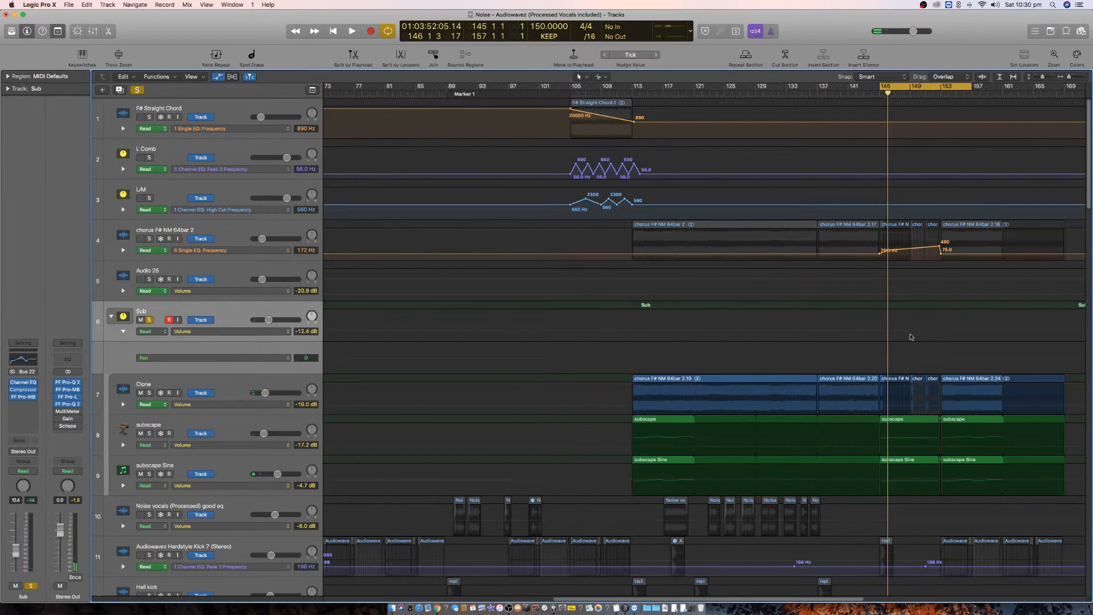
- Compare the channel strips and effect chains of the Clone, subscape and subscape Sine tracks around bar 145
scroll(903, 330, "up", 8)
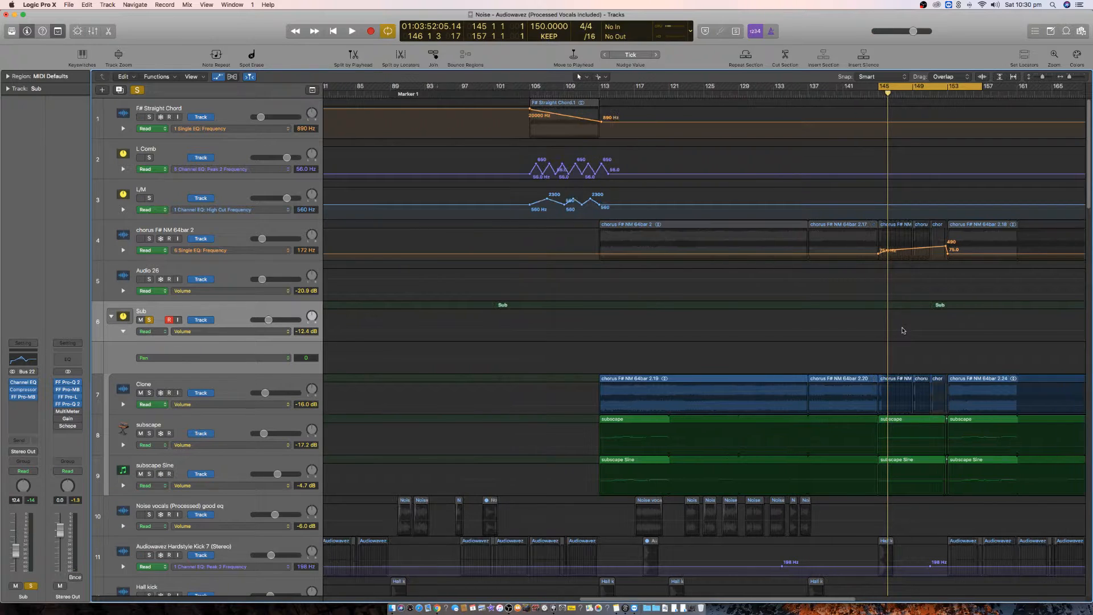
scroll(901, 332, "right", 4)
scroll(900, 333, "right", 5)
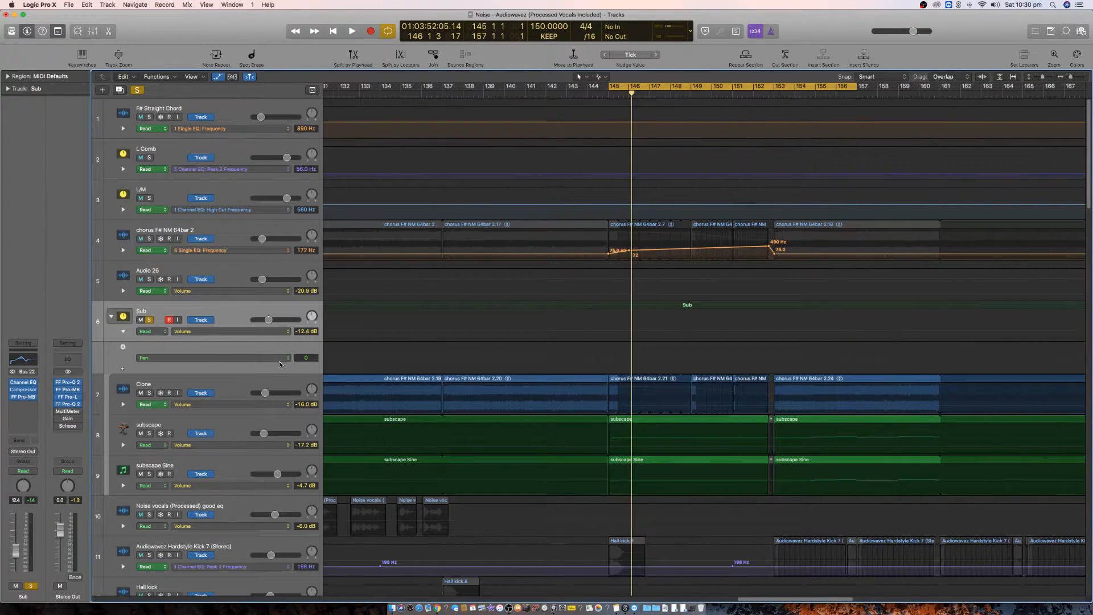
left_click(220, 385)
left_click(227, 422)
left_click(227, 466)
left_click(230, 427)
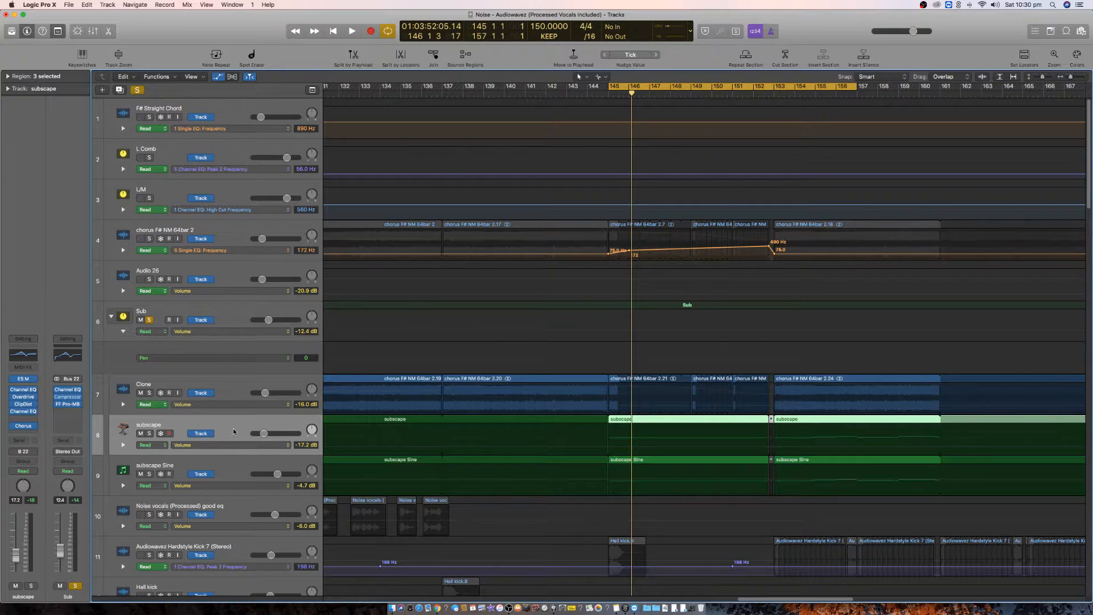
left_click(231, 468)
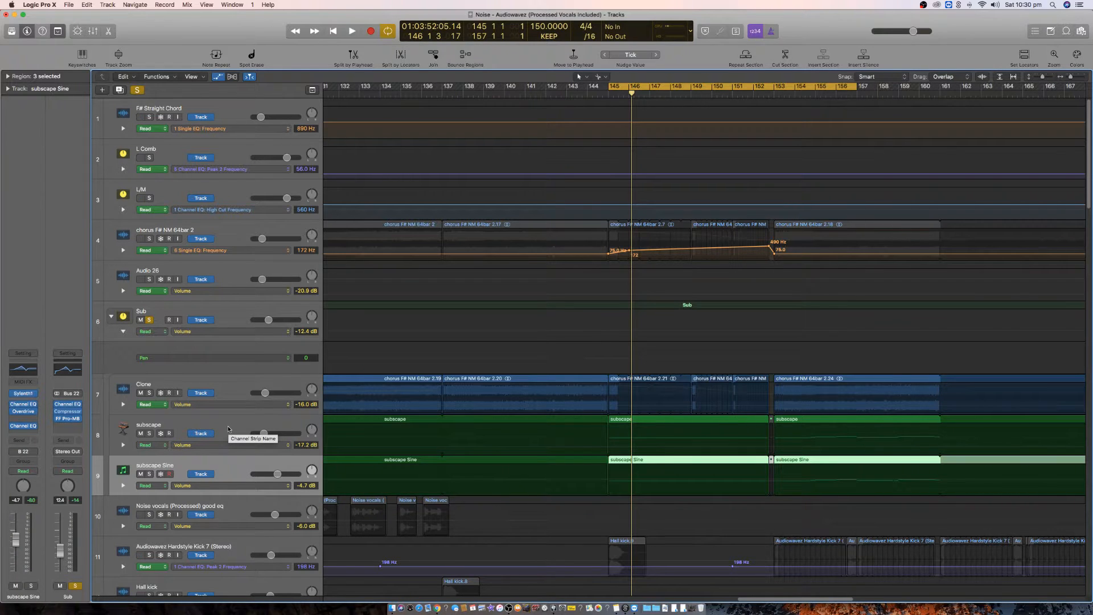
left_click(228, 429)
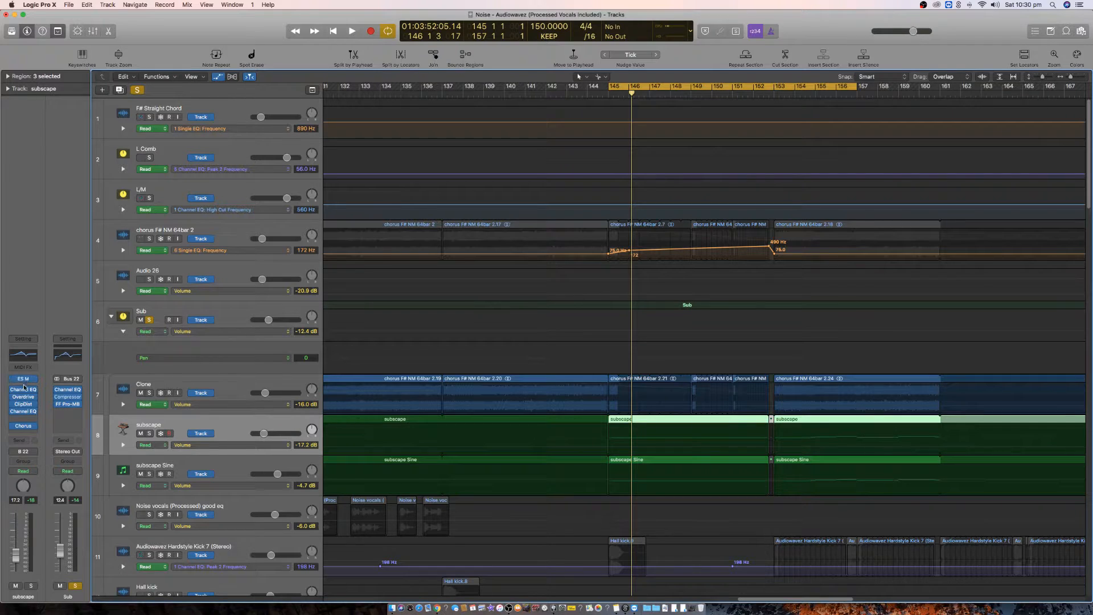
- Solo the subscape track, release the Sub track's solo and play the cycle from bar 145 to audition subscape alone
key("s")
key("space")
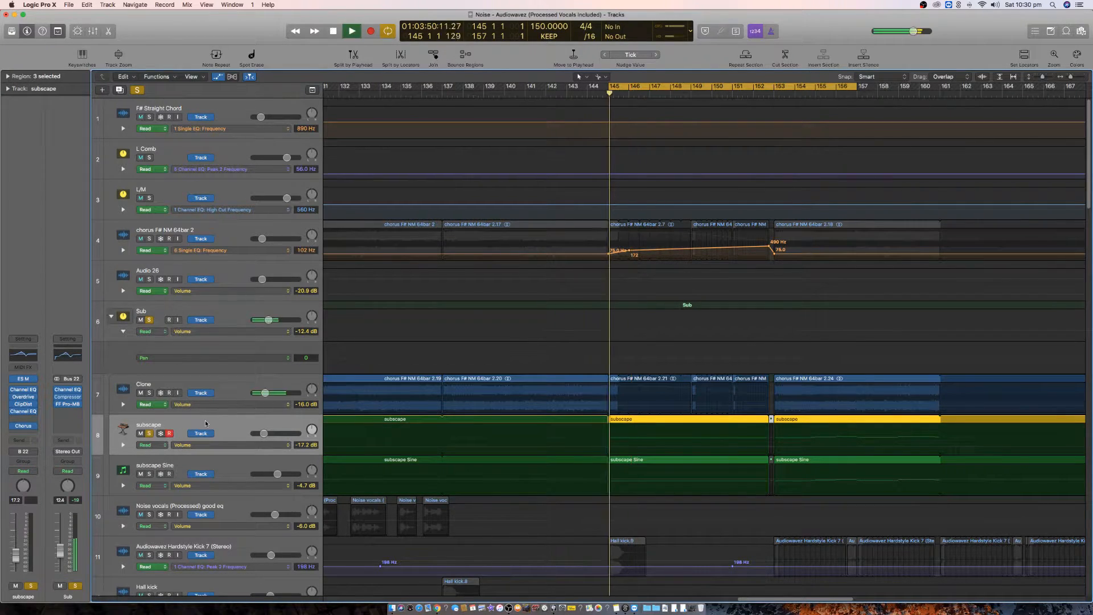
left_click(150, 320)
key("space")
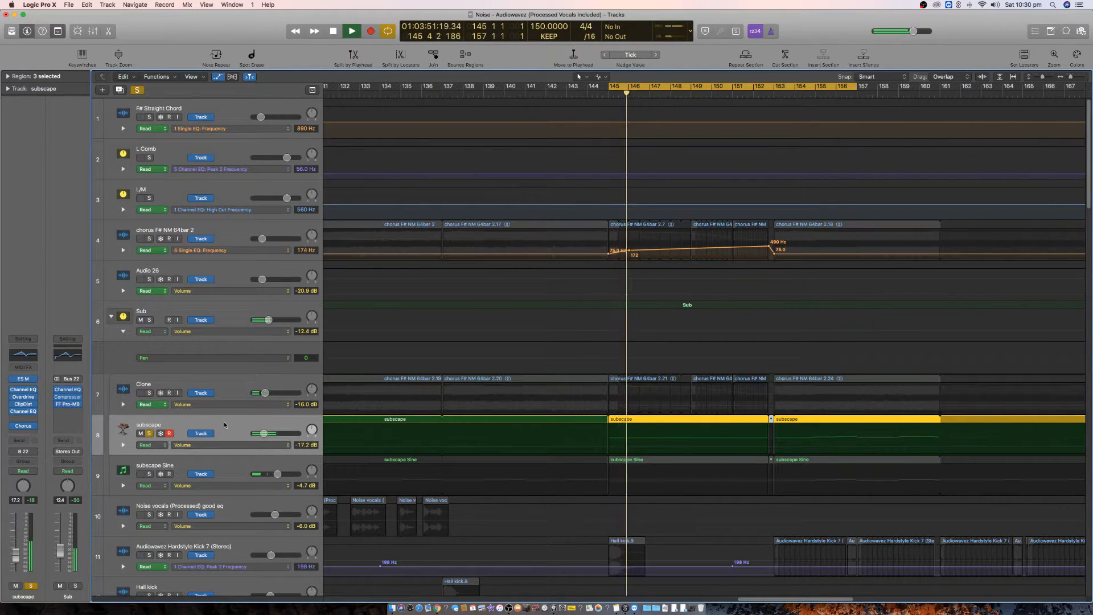
key("space")
- Switch the solo from subscape to the subscape Sine track and audition it from bar 145
left_click(150, 474)
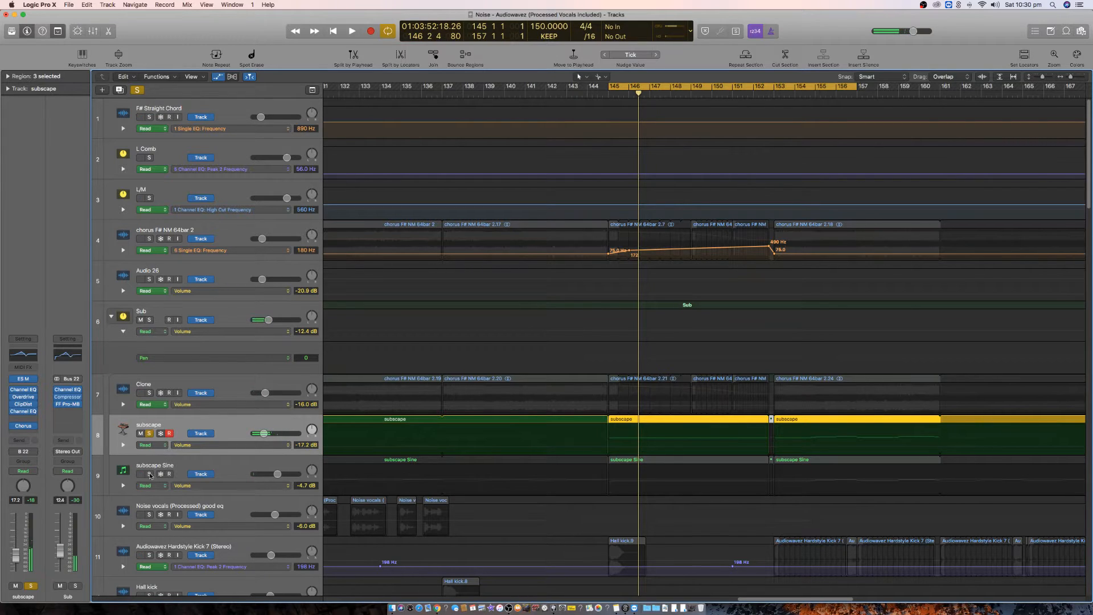
left_click(149, 434)
left_click(209, 473)
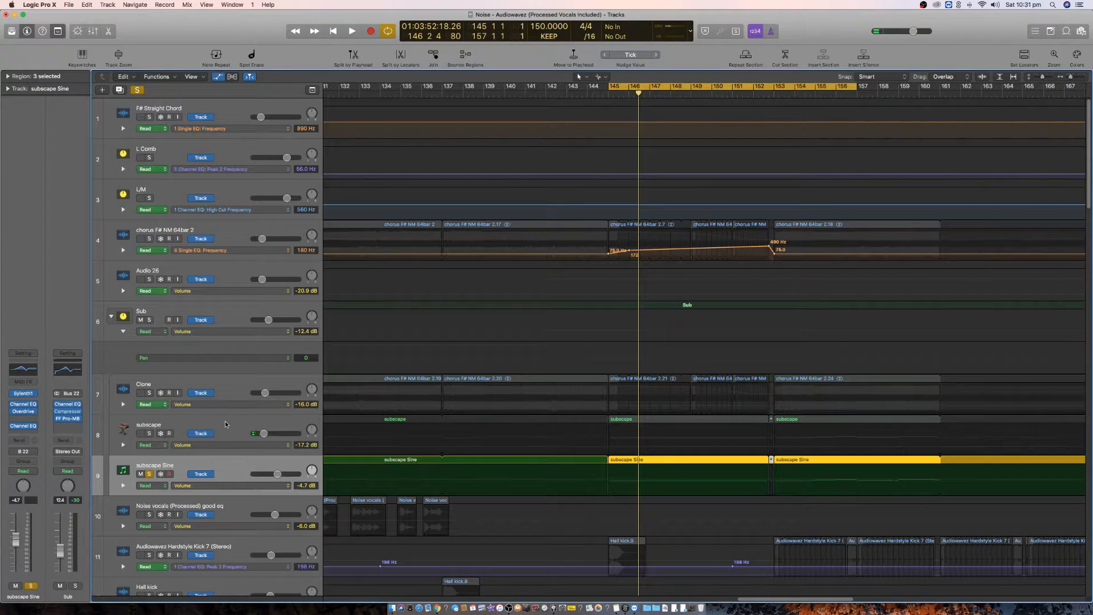
key("space")
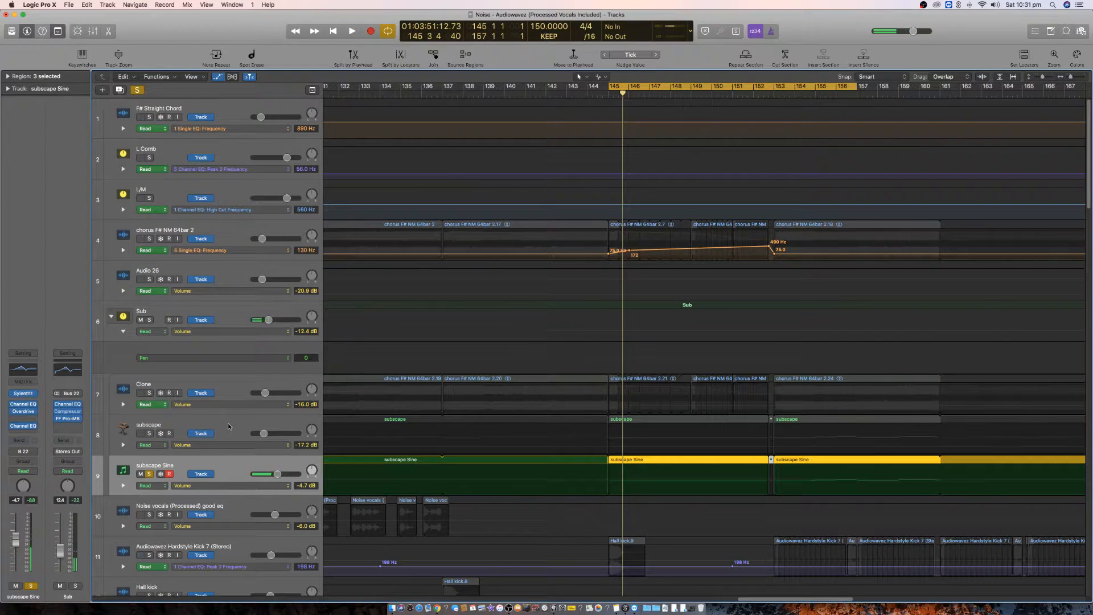
- Inspect the Channel EQ curve and the Sylenth1 synth settings on the subscape Sine track, closing each plug-in window
left_click(26, 413)
left_click(25, 411)
left_click(25, 405)
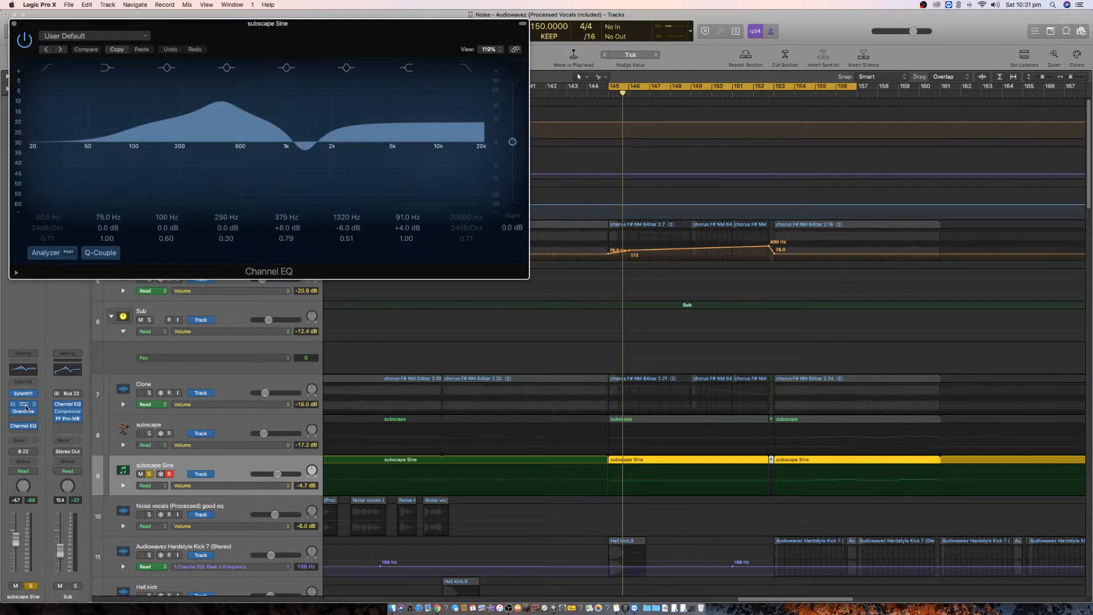
left_click(14, 24)
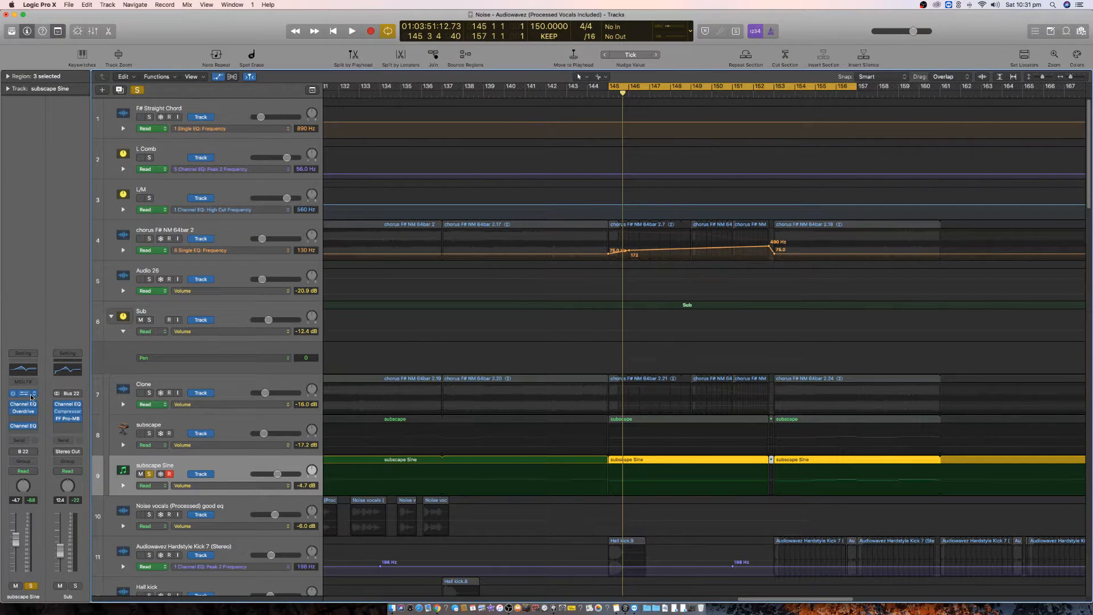
left_click(30, 394)
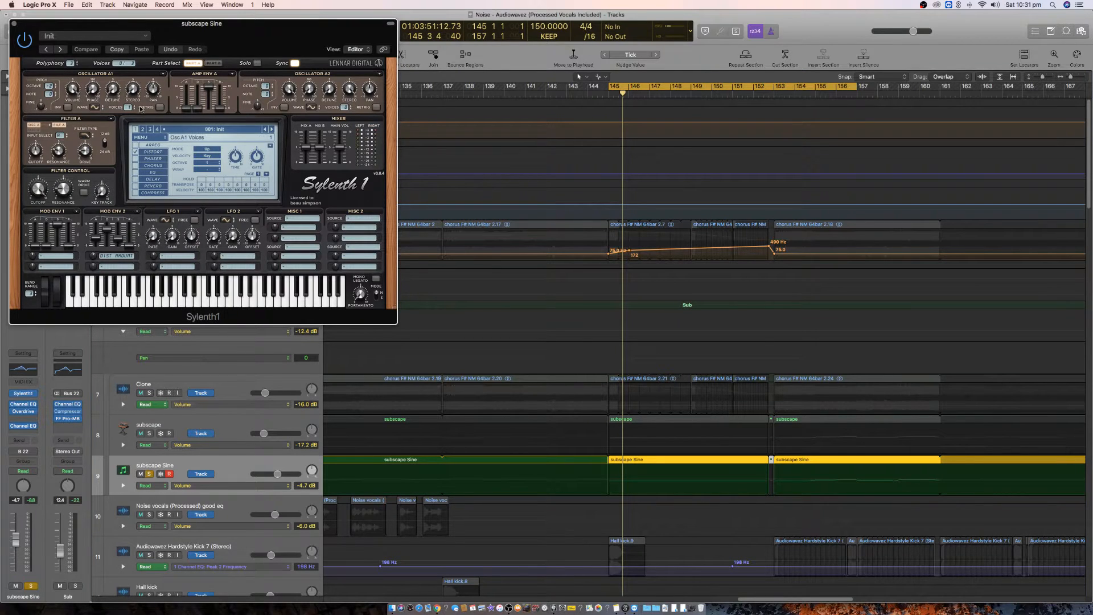
left_click(152, 152)
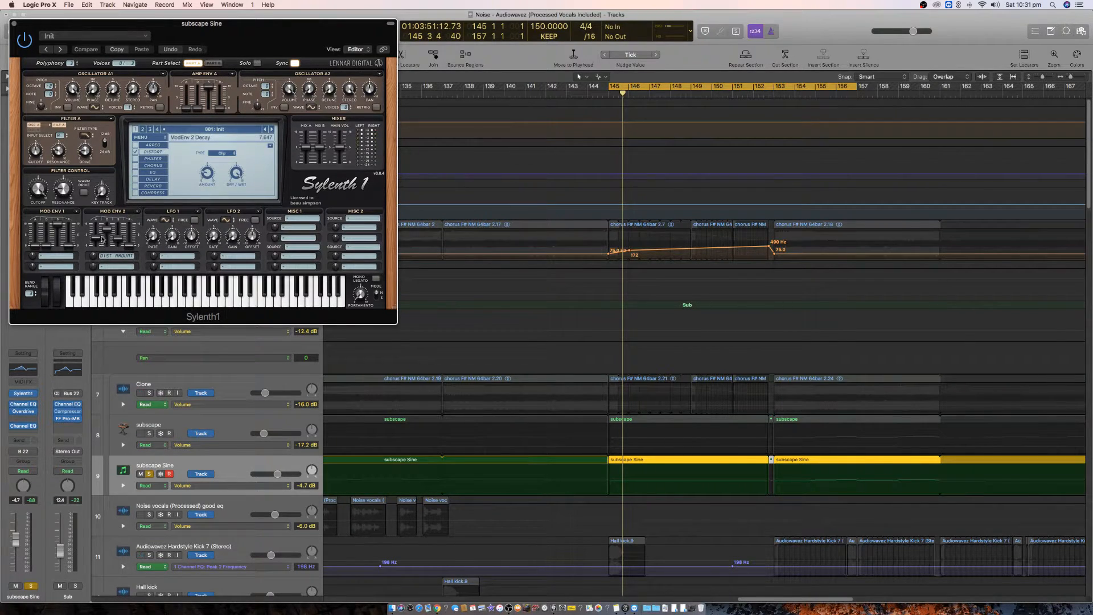
left_click(15, 25)
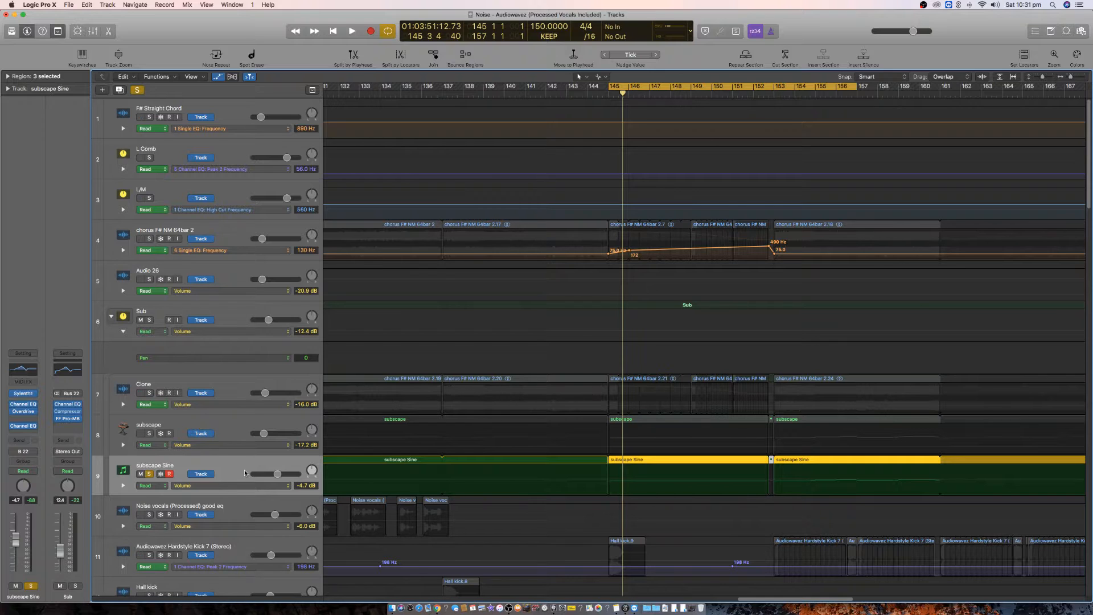
- Play the soloed subscape Sine from bar 145 and add subscape to the solo to hear both layers together
key("space")
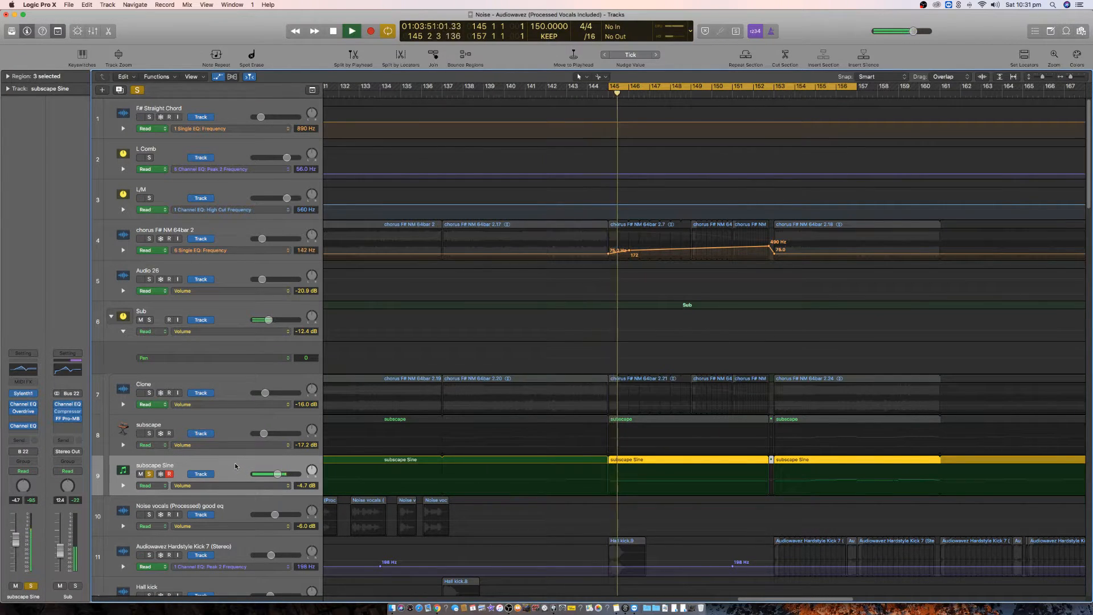
left_click(149, 433)
key("space")
key("space")
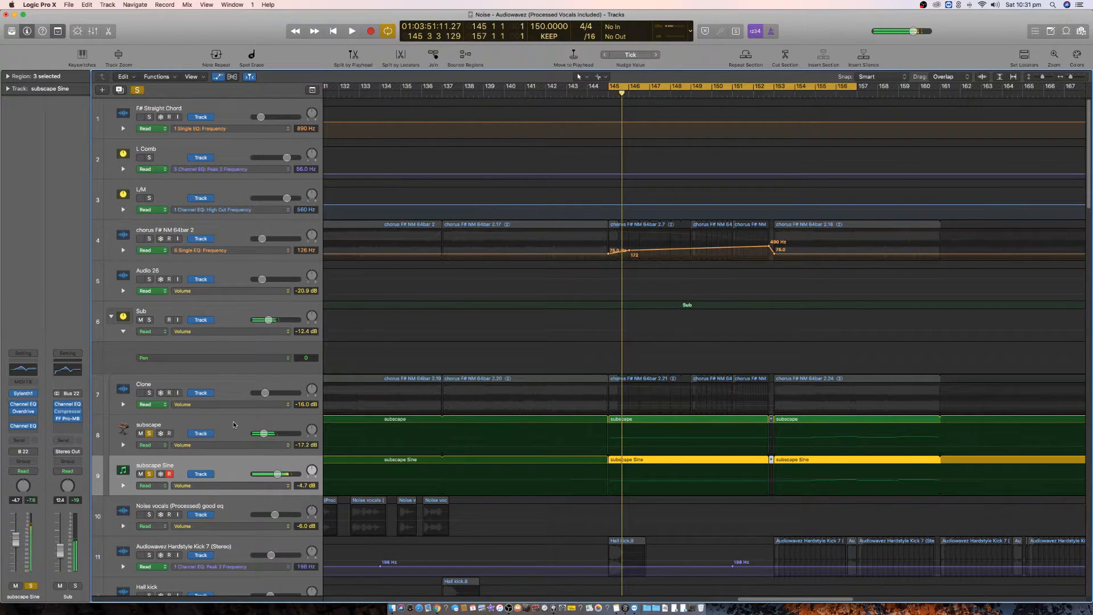
- Release the solos on subscape and subscape Sine and solo the Sub track instead
left_click(147, 433)
left_click(165, 314)
left_click(150, 319)
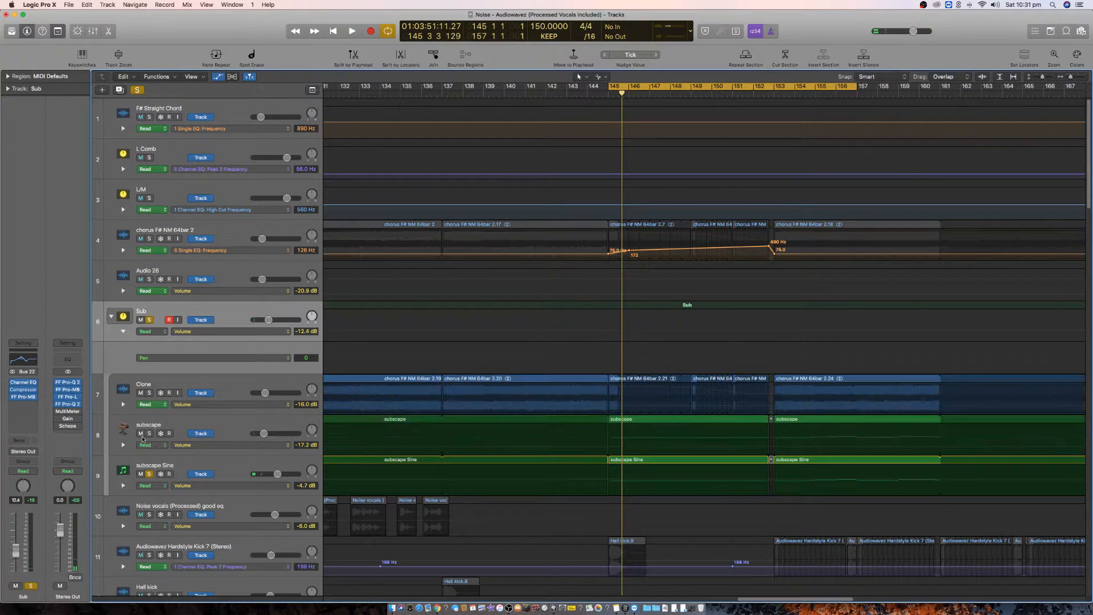
left_click(149, 474)
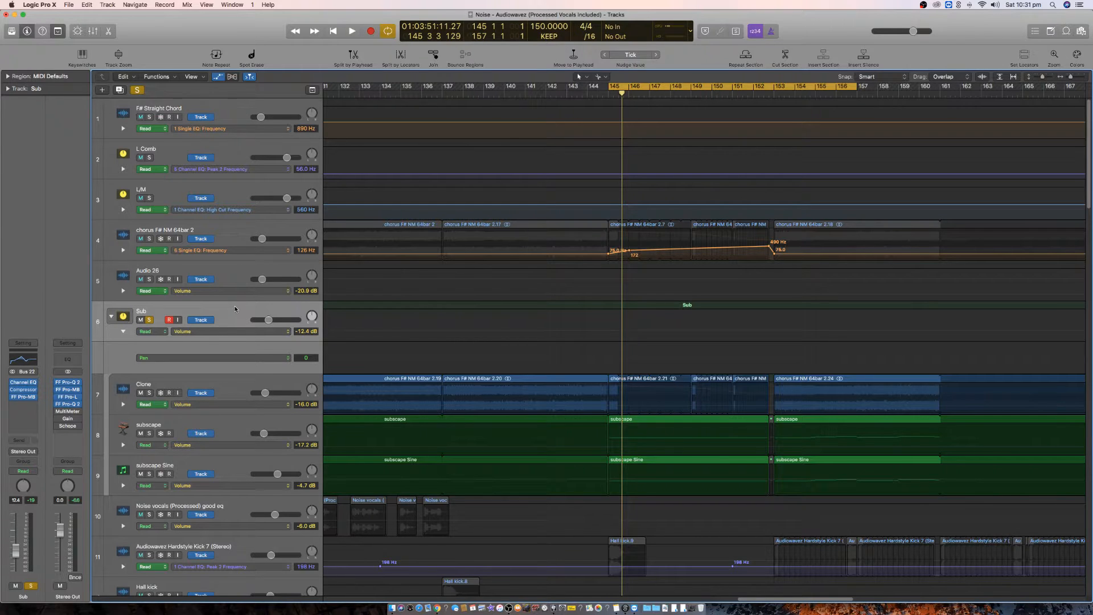
- Insert a stereo Single Band EQ on the Sub track, set its low-cut frequency to 170 Hz and close the plug-in
left_click(22, 404)
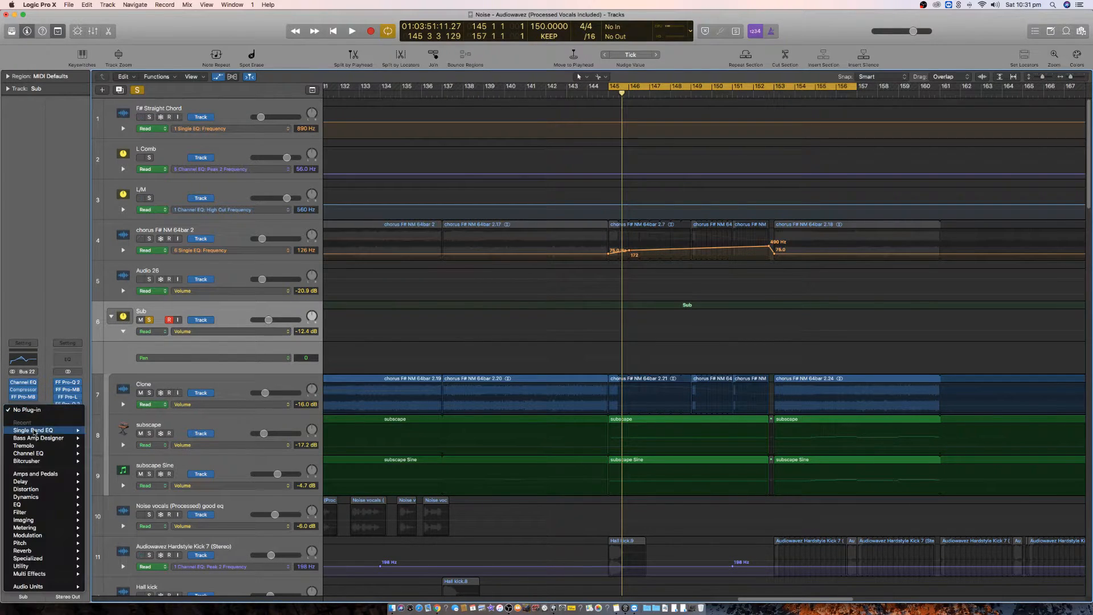
mouse_move(50, 431)
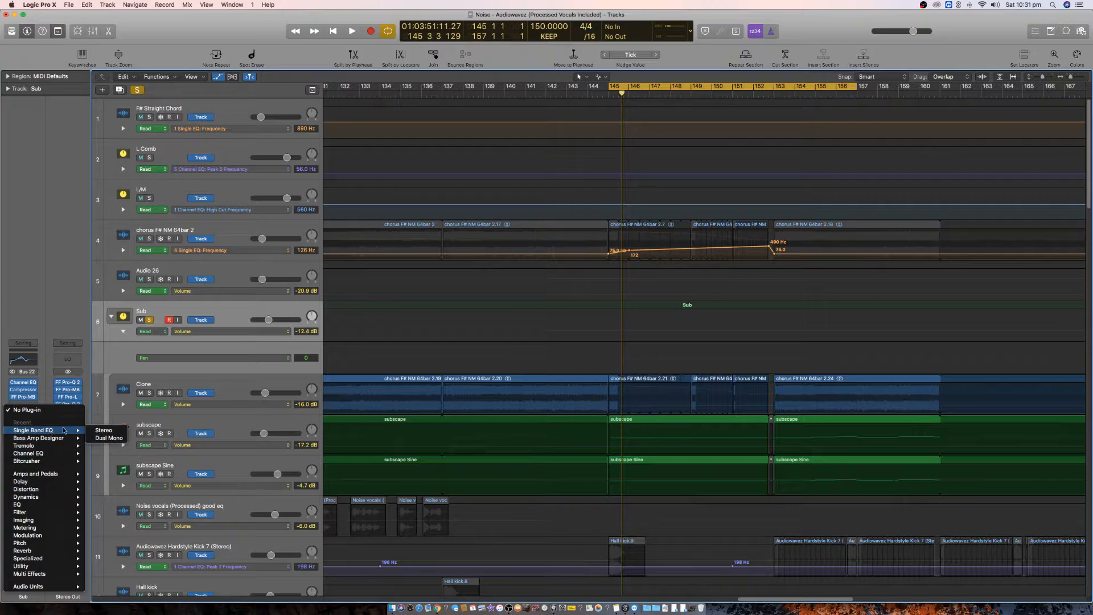
left_click(109, 432)
left_click_drag(47, 132, 46, 164)
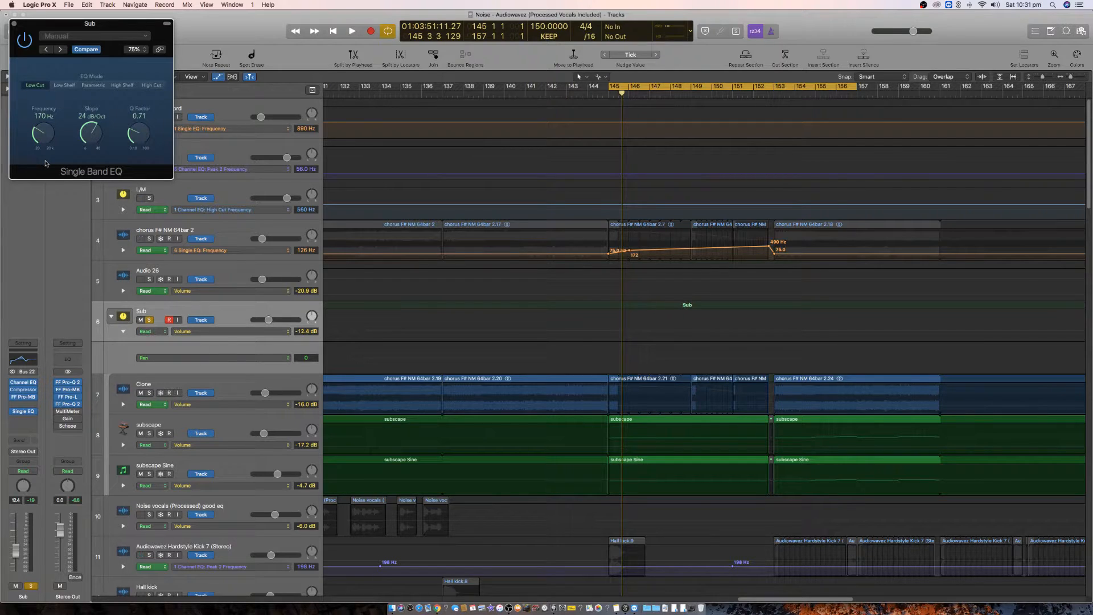
key("super+w")
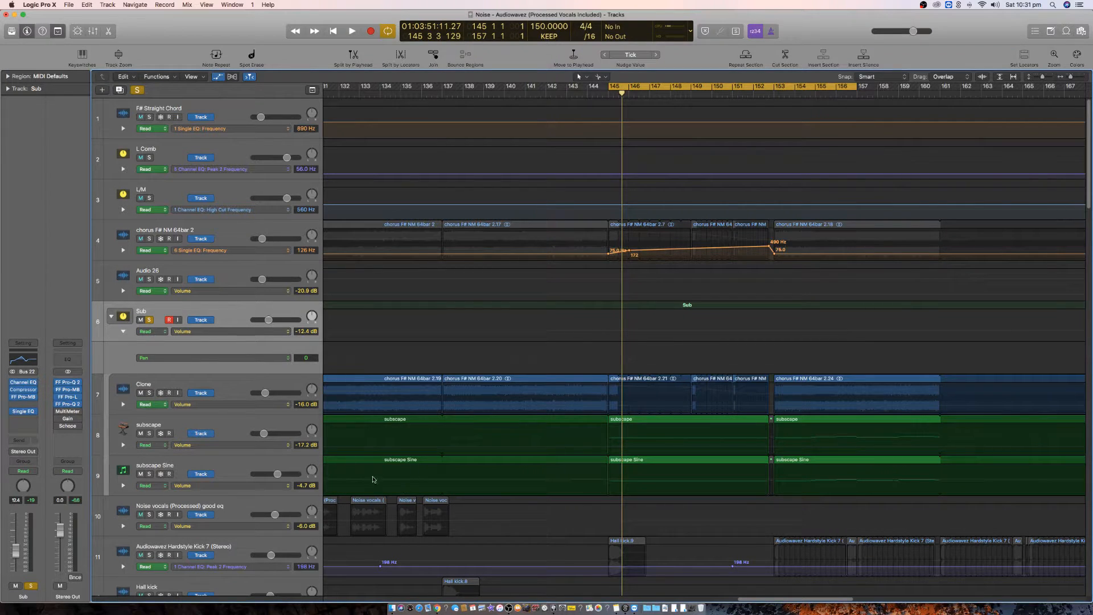
- Show the Single EQ Frequency automation in the Sub track's second lane and add points at bars 145 and 153
left_click(192, 362)
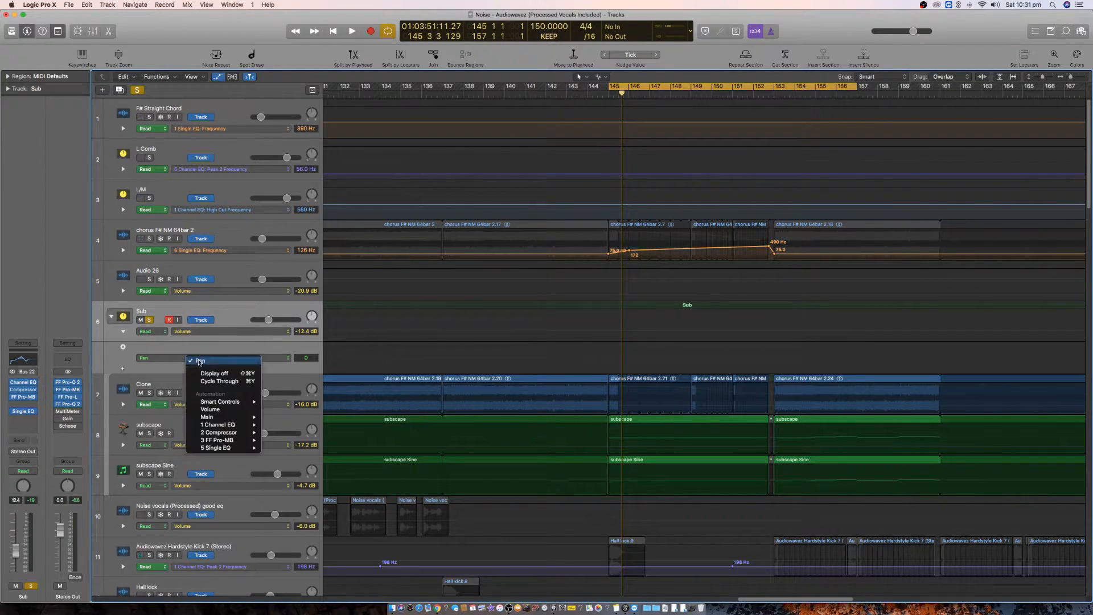
mouse_move(231, 447)
left_click(290, 456)
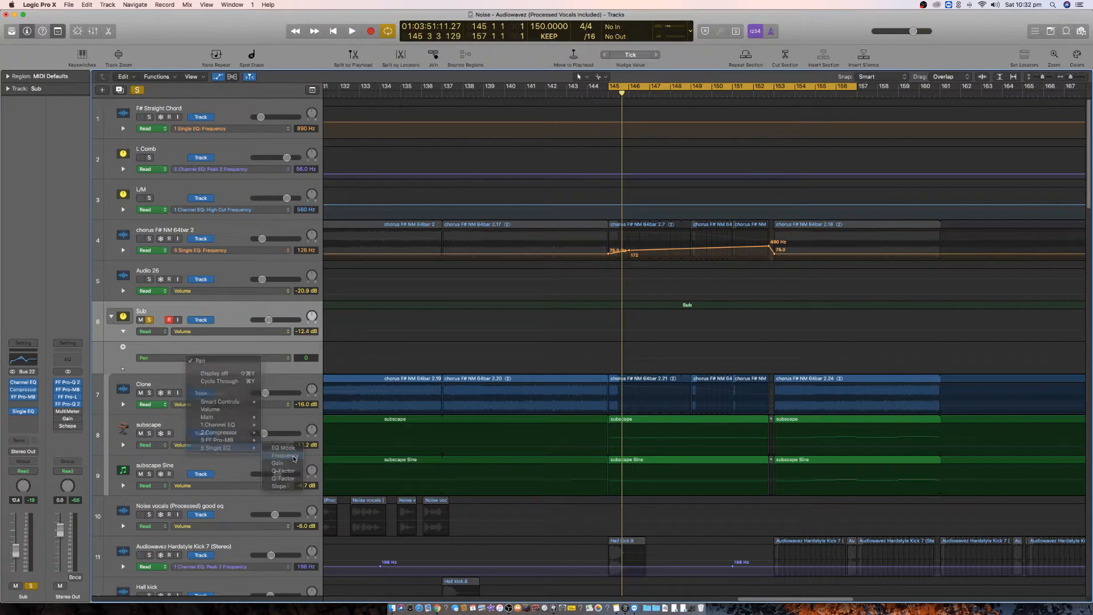
left_click(608, 365)
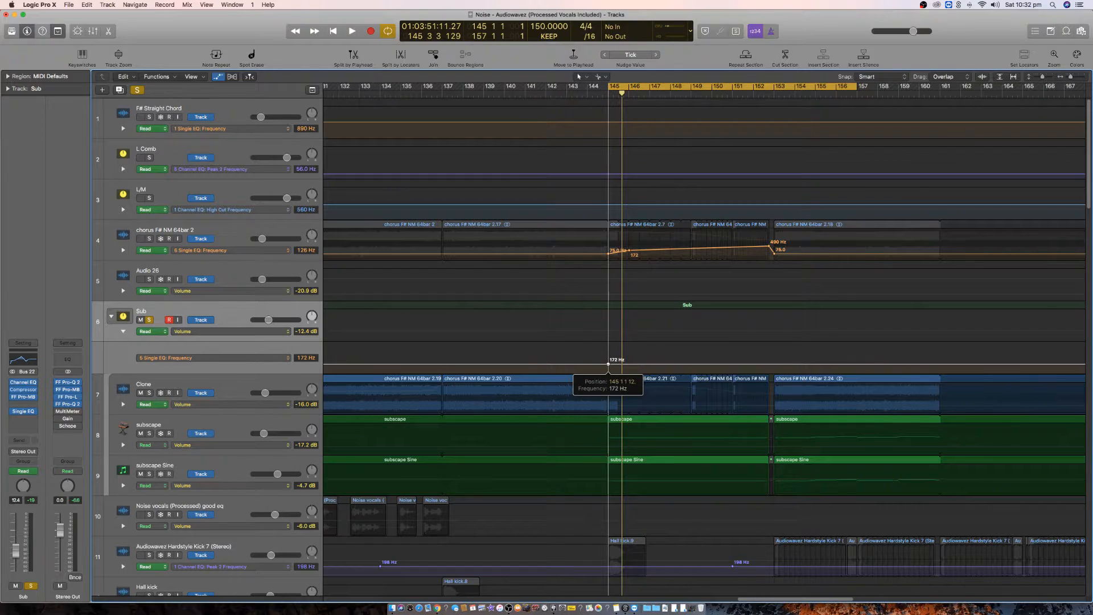
left_click(774, 366)
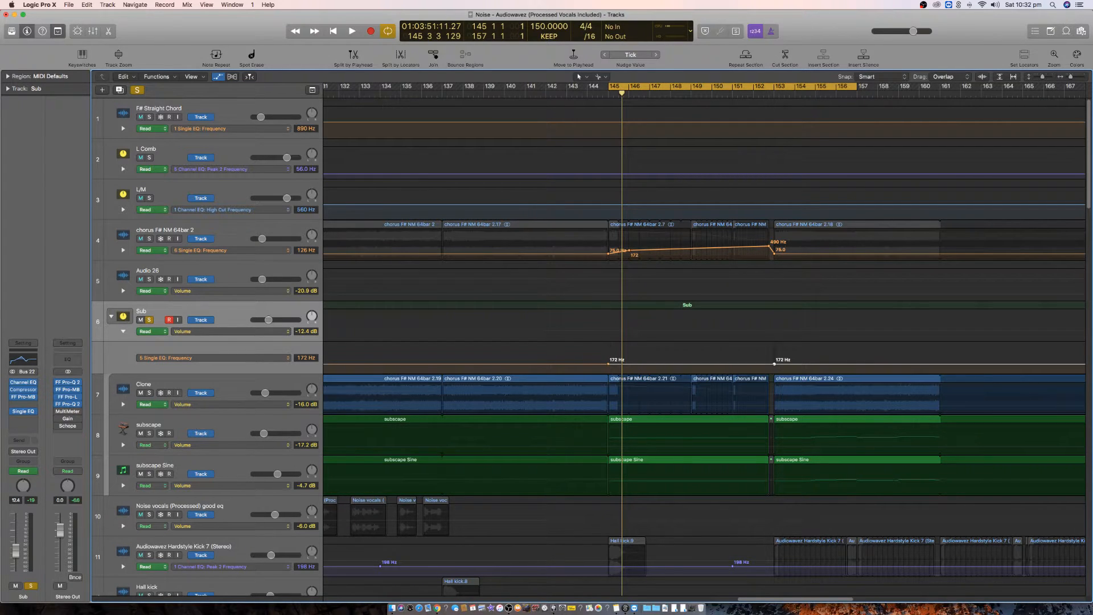
- Shape the Sub low-cut automation from 20 Hz at bar 145 up to about 245 Hz just before bar 153, dropping back to 20 Hz
left_click_drag(774, 365, 774, 374)
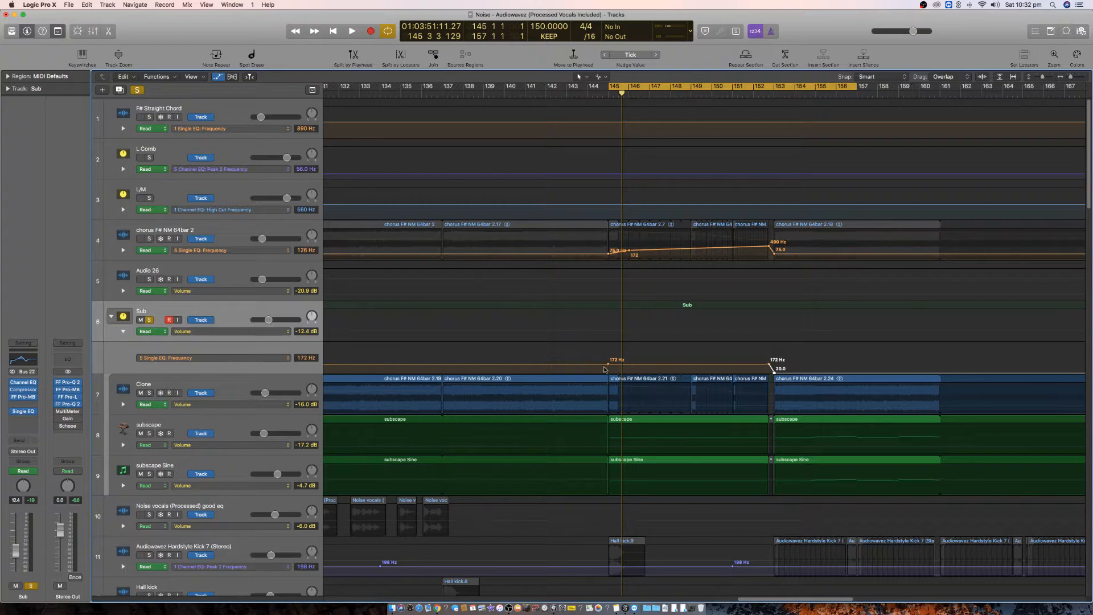
left_click_drag(605, 366, 605, 375)
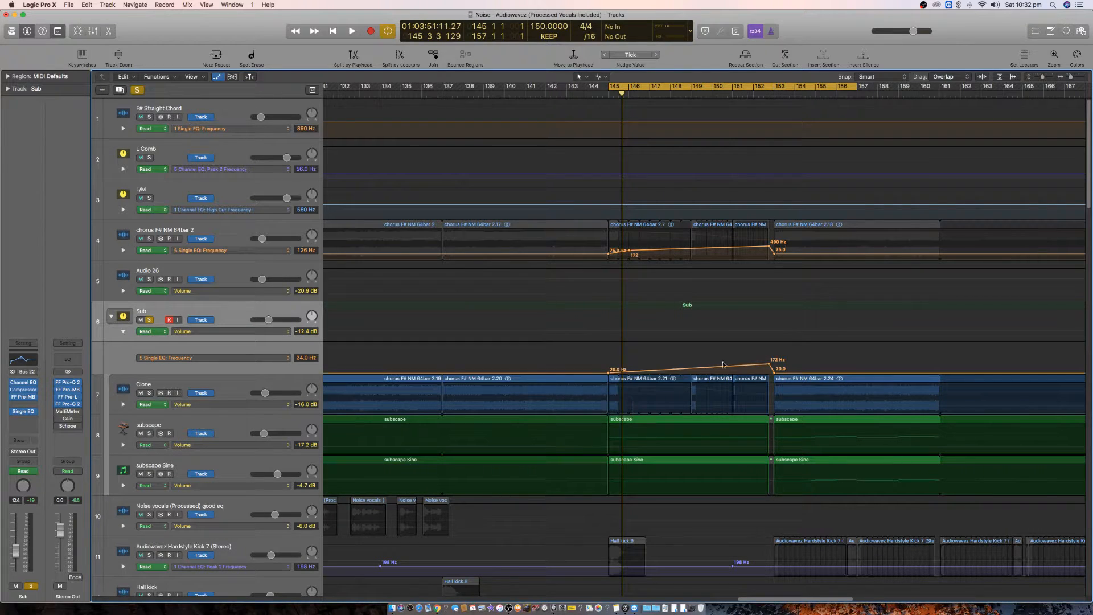
left_click_drag(768, 366, 769, 363)
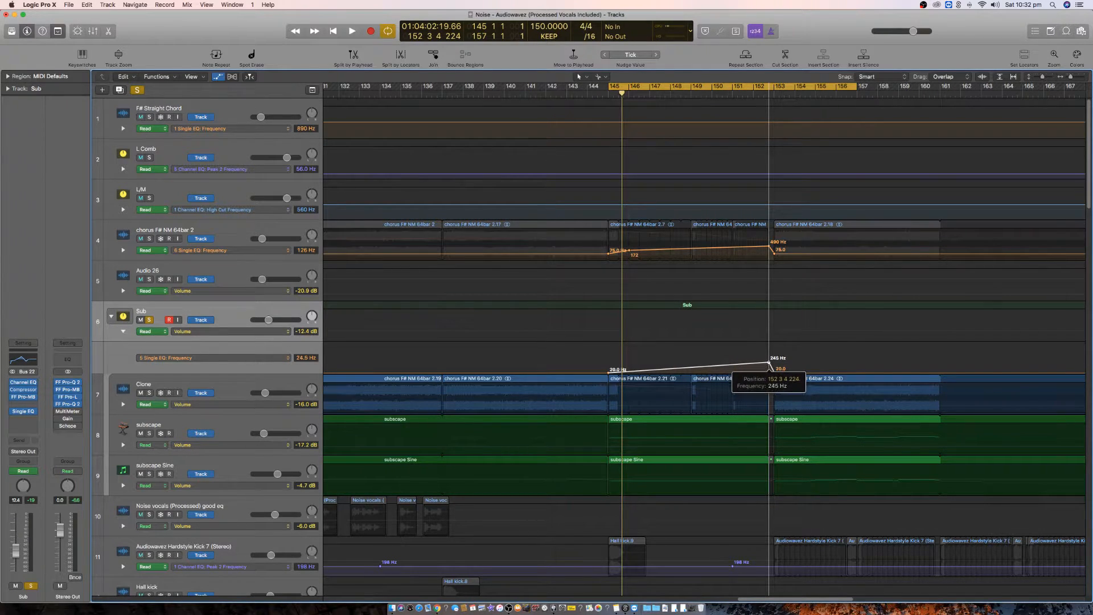
left_click_drag(768, 362, 769, 362)
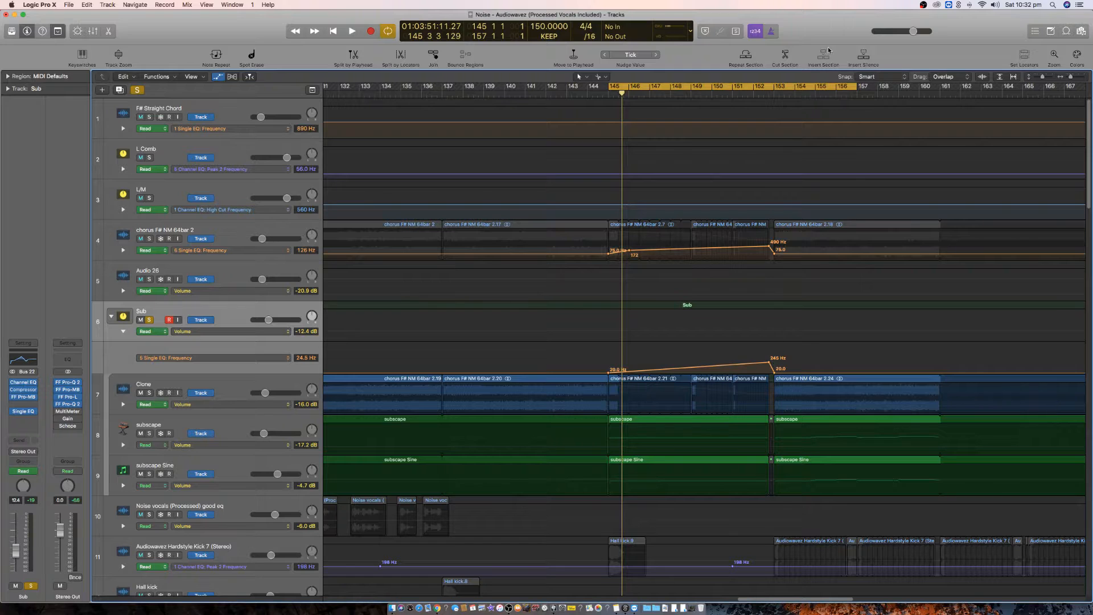
- Play the soloed Sub through the transition and examine its spectrum in the Stereo Out's second FF Pro-Q 2
key("space")
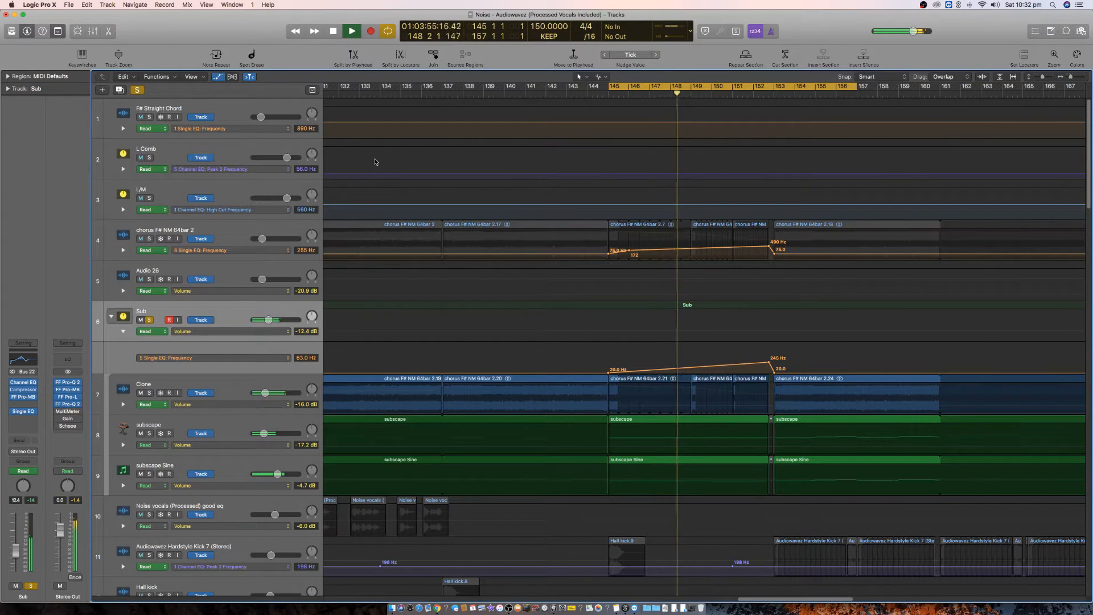
left_click(67, 403)
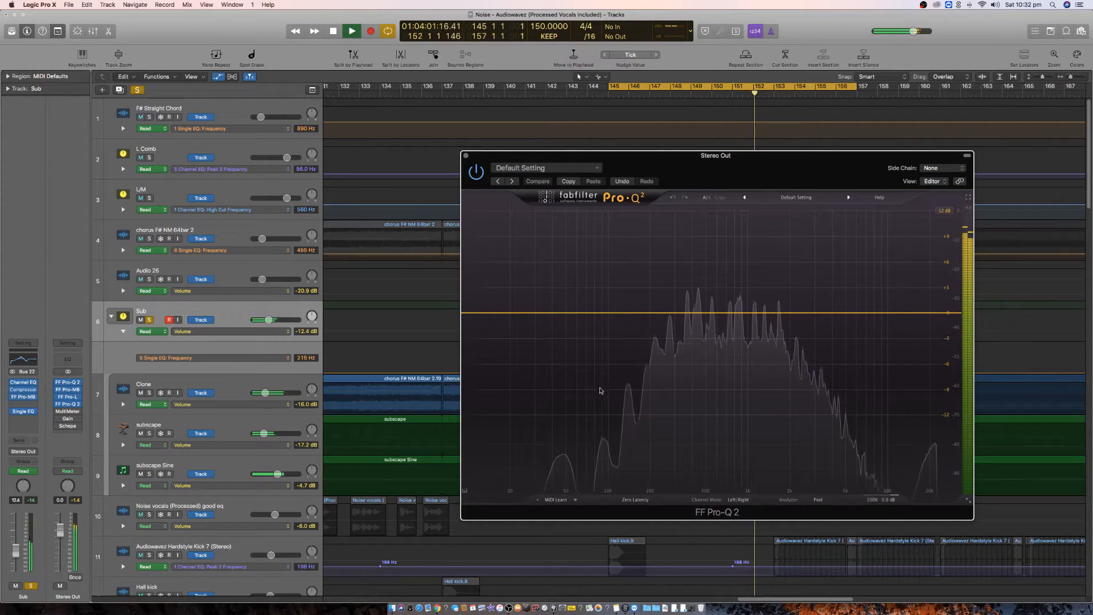
key("space")
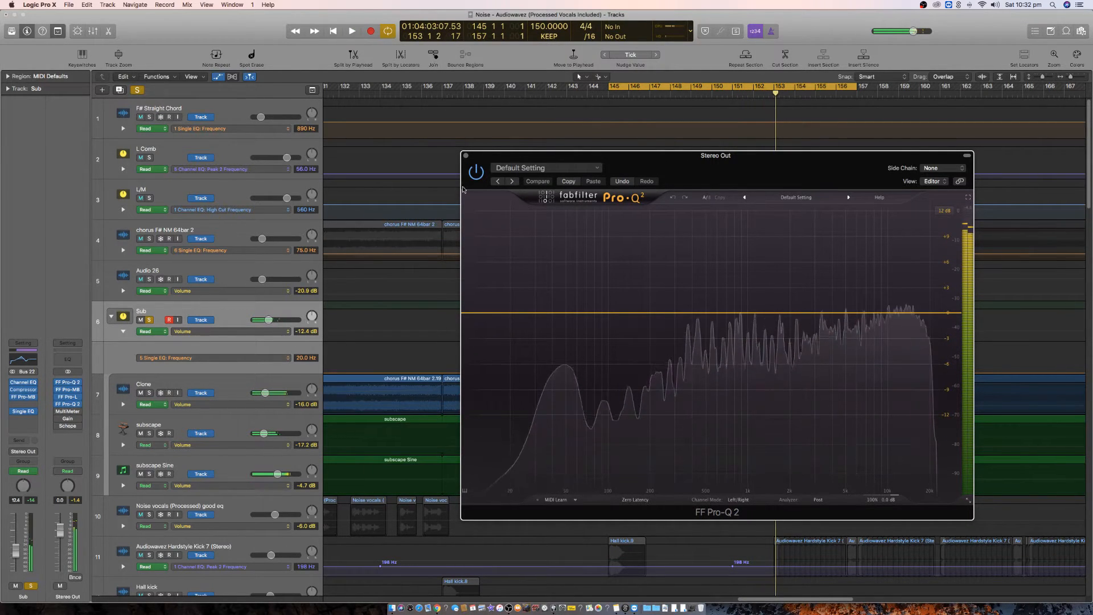
left_click(465, 155)
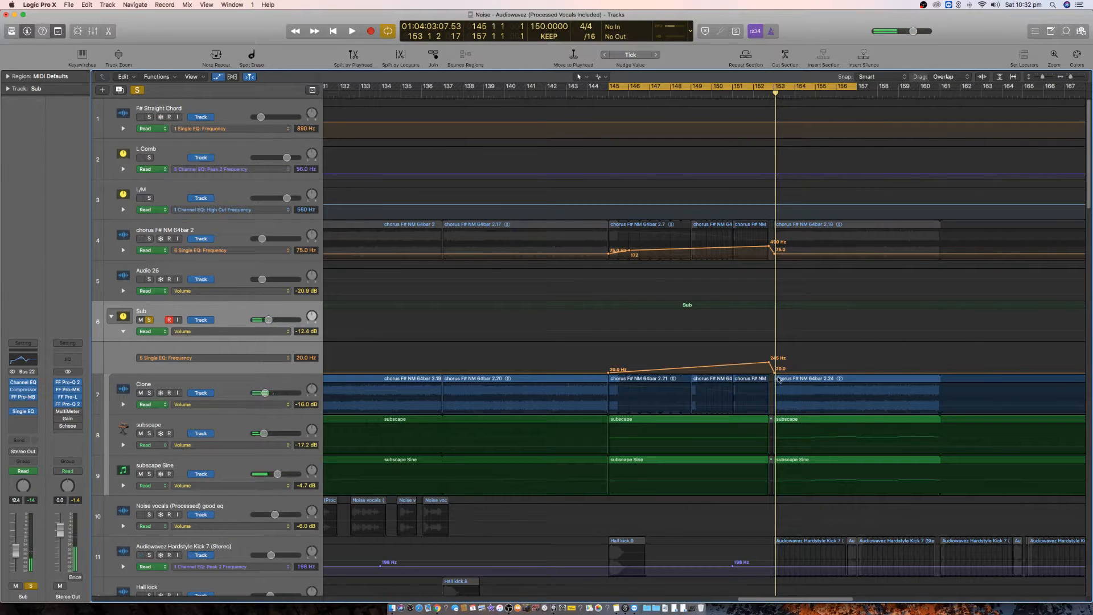
- Raise the end of the Sub stack's Single EQ Frequency automation just before bar 153 to 710 Hz
key("super+Right")
key("super+Right")
key("super+Right")
key("super+Right")
key("super+Right")
key("super+Right")
key("super+Right")
key("super+Right")
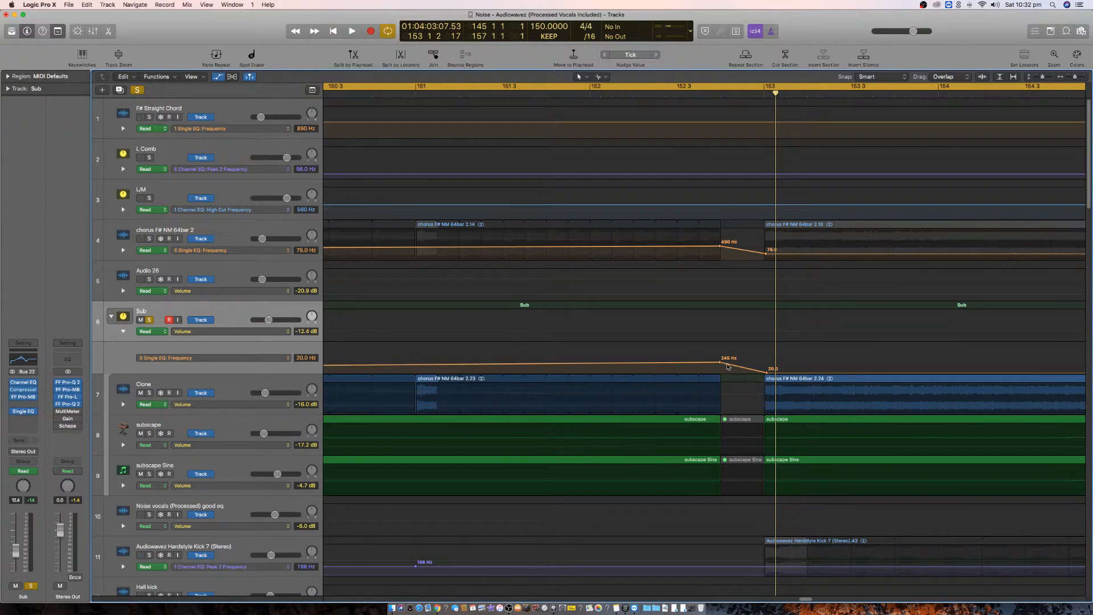
left_click_drag(758, 372, 759, 361)
- Play the transition with the Sub's solo turned off and extend the cycle range's end to bar 161
key("space")
key("super+Left")
key("super+Left")
key("super+Left")
key("super+Left")
key("super+Left")
key("super+Left")
key("super+Left")
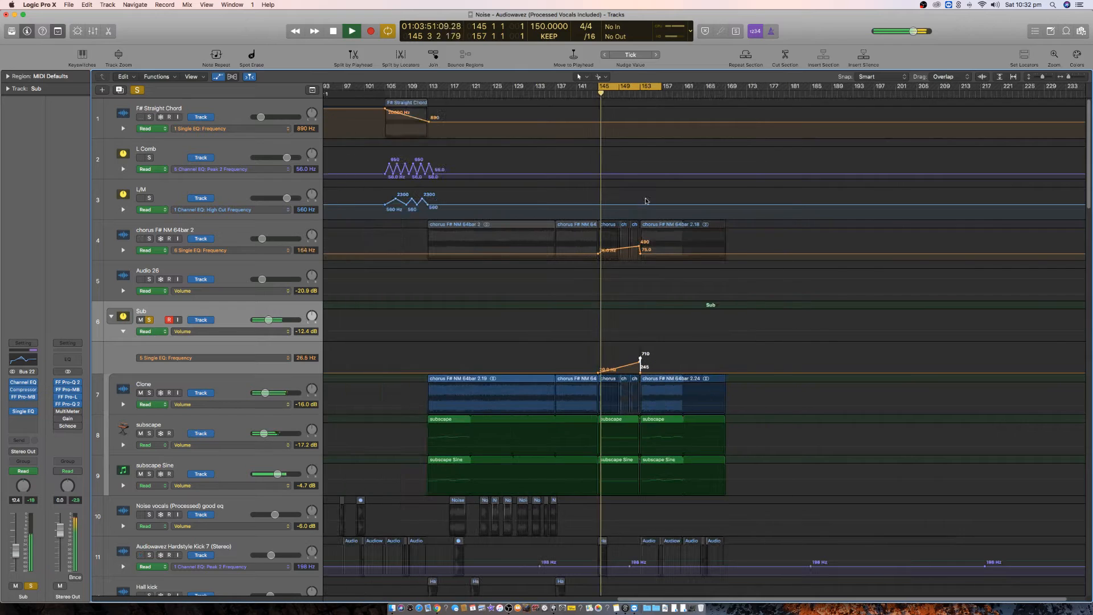
key("s")
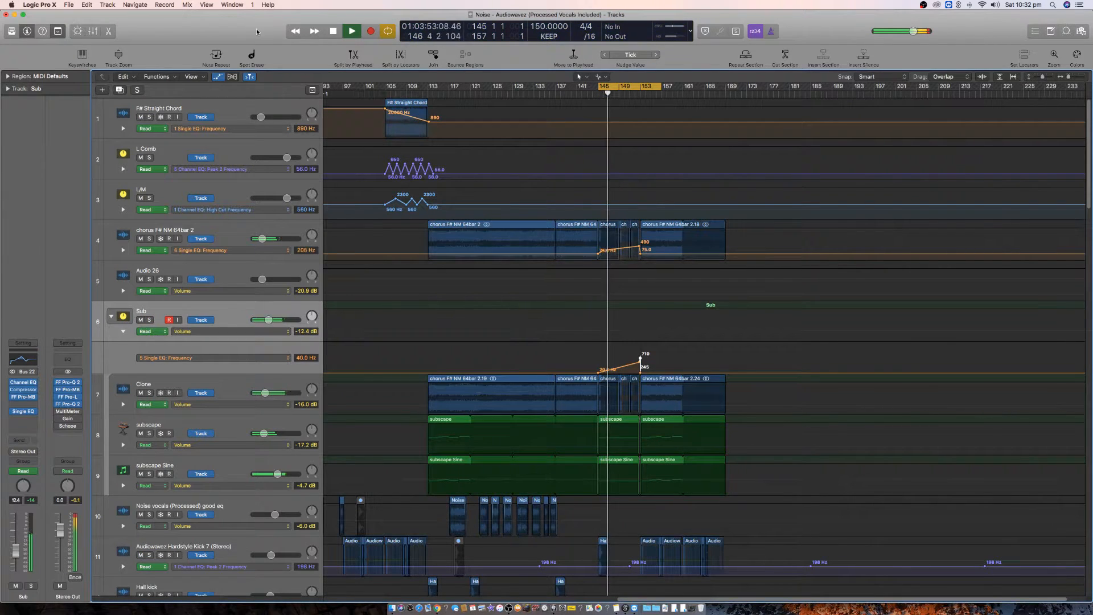
left_click_drag(660, 86, 681, 86)
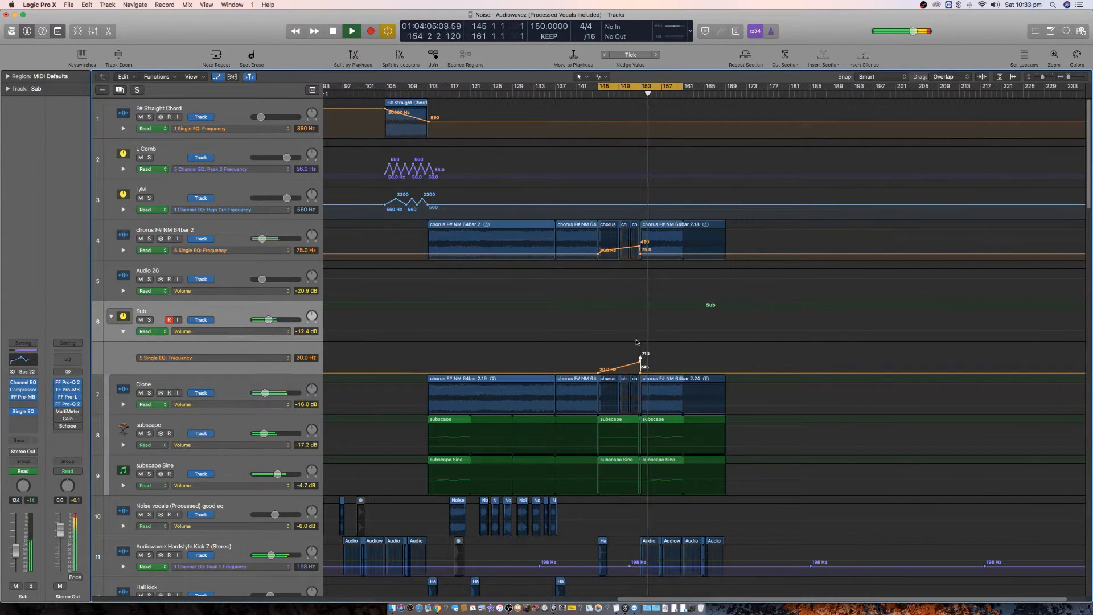
- Move the Sub's 710 Hz automation point right up to bar 153 and align the chorus track's 75 Hz point with that bar
scroll(644, 313, "up", 15)
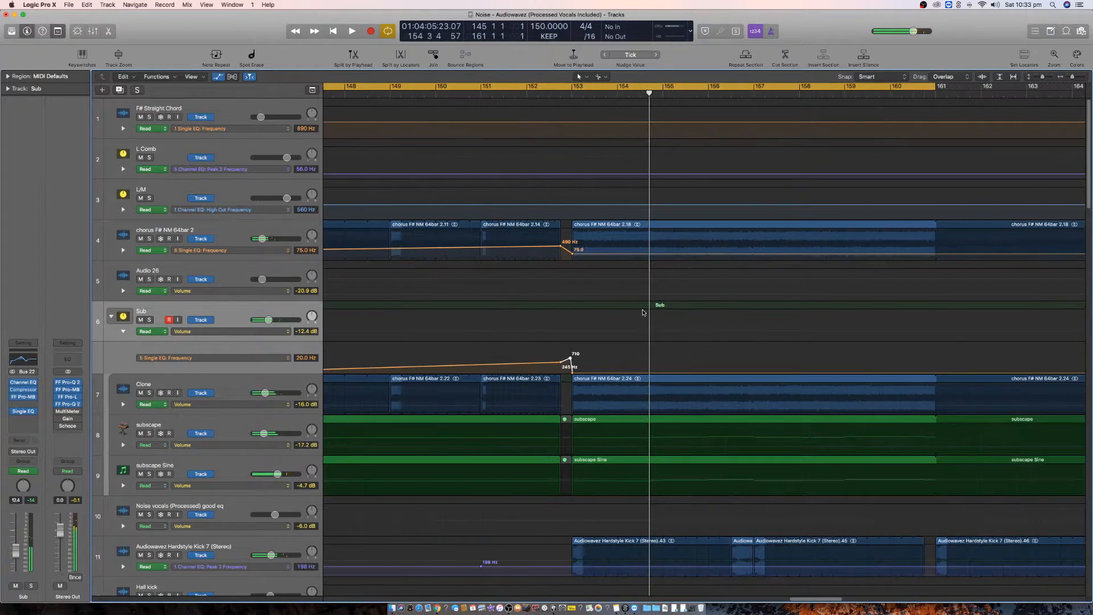
scroll(643, 312, "left", 5)
scroll(642, 313, "left", 10)
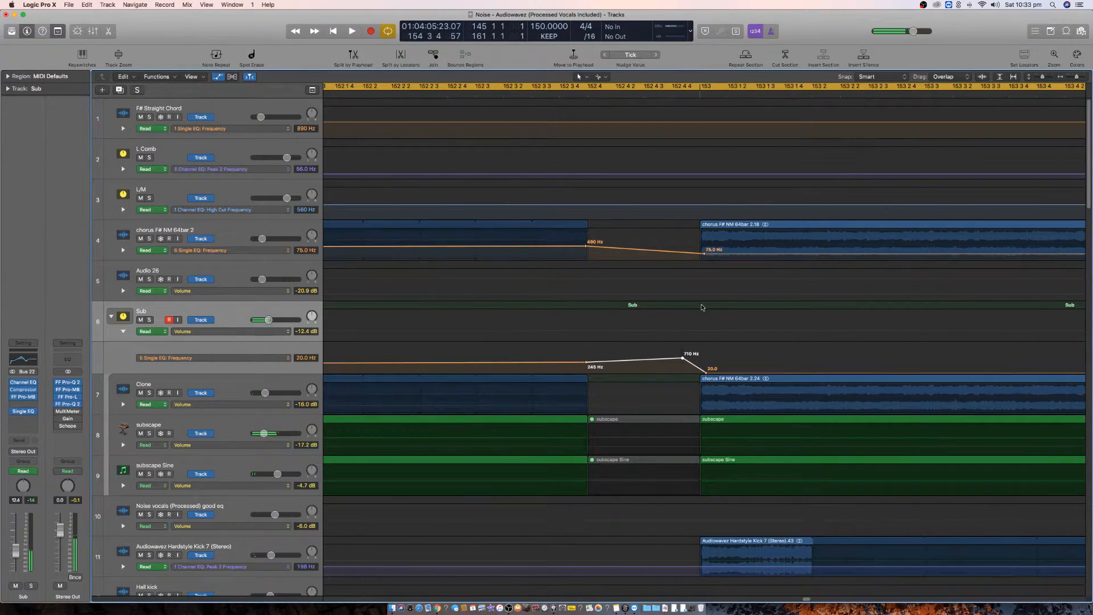
key("space")
scroll(773, 352, "down", 10)
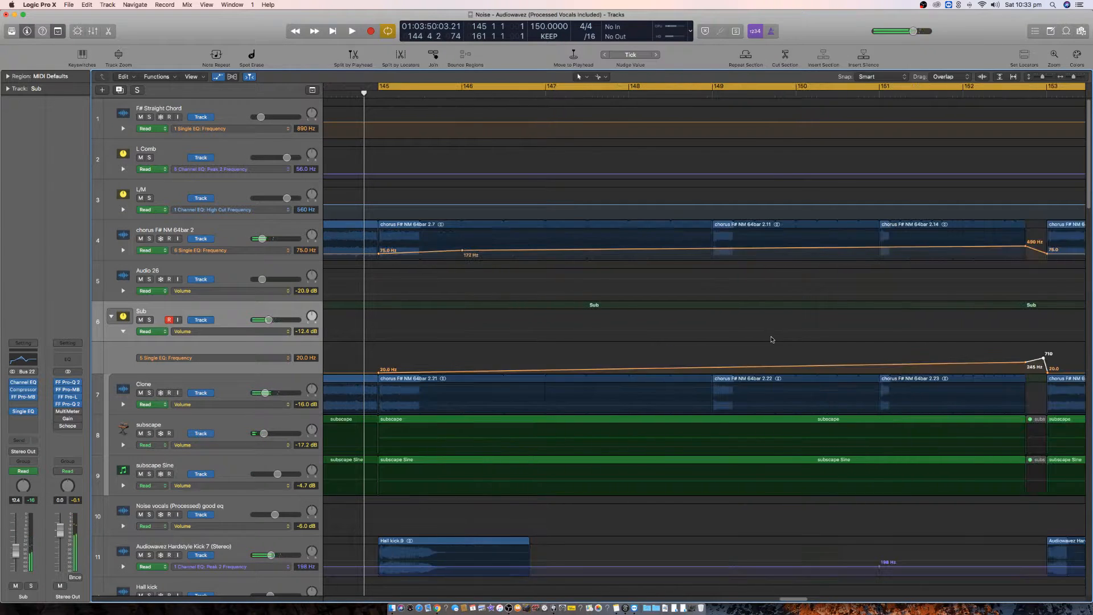
scroll(773, 343, "right", 10)
scroll(629, 375, "up", 10)
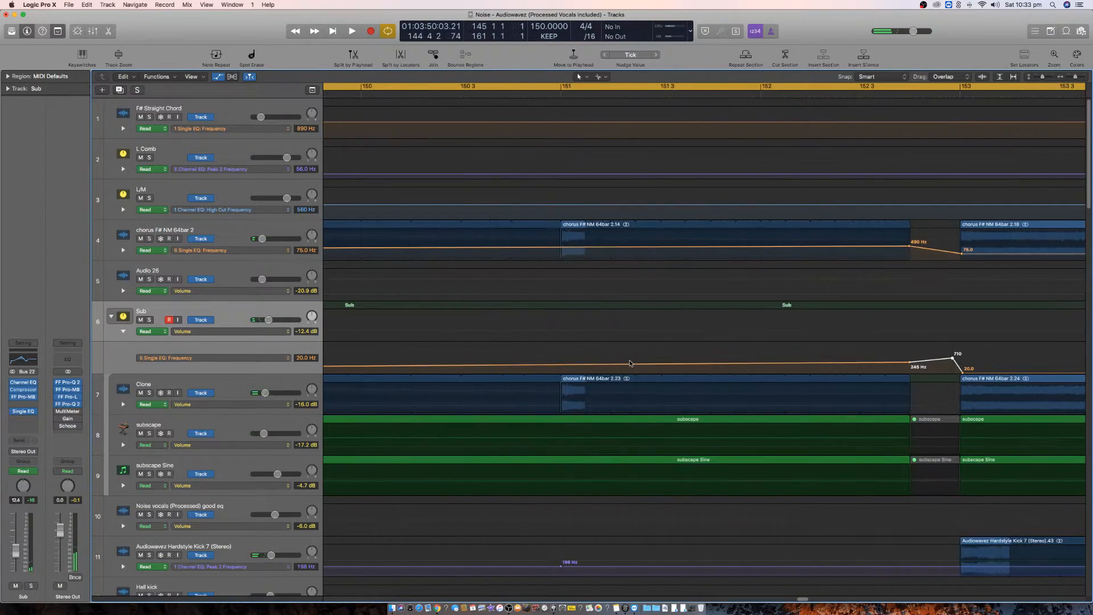
scroll(630, 375, "right", 4)
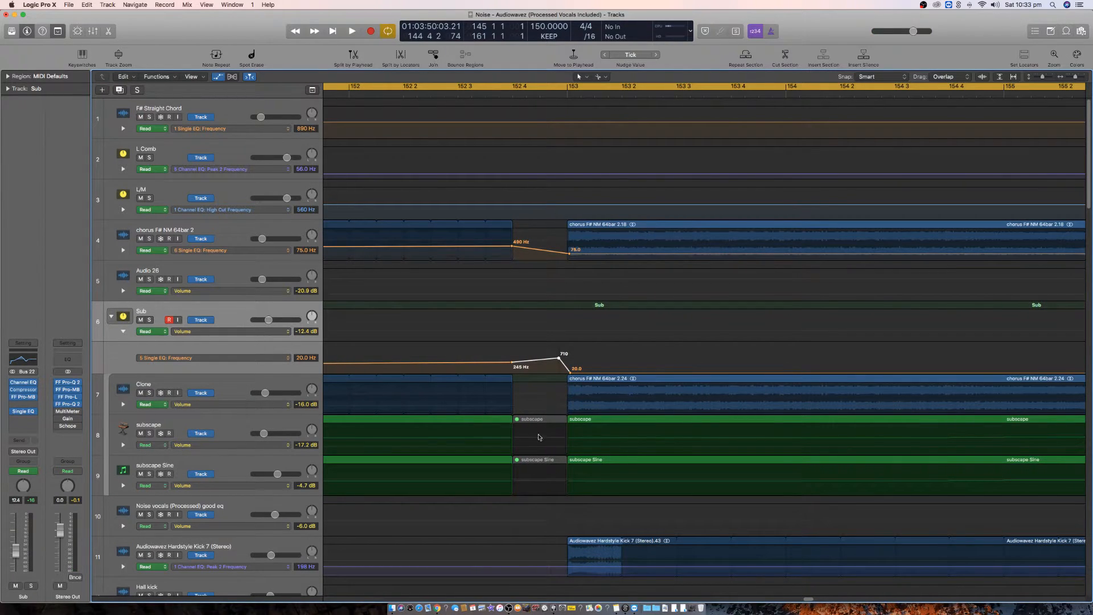
left_click_drag(559, 357, 565, 357)
left_click_drag(570, 255, 568, 254)
- Set the cycle range from 152 3 1 to 153 3 1 and select the subscape Sine track
left_click(473, 86)
left_click_drag(457, 87, 678, 96)
left_click(225, 421)
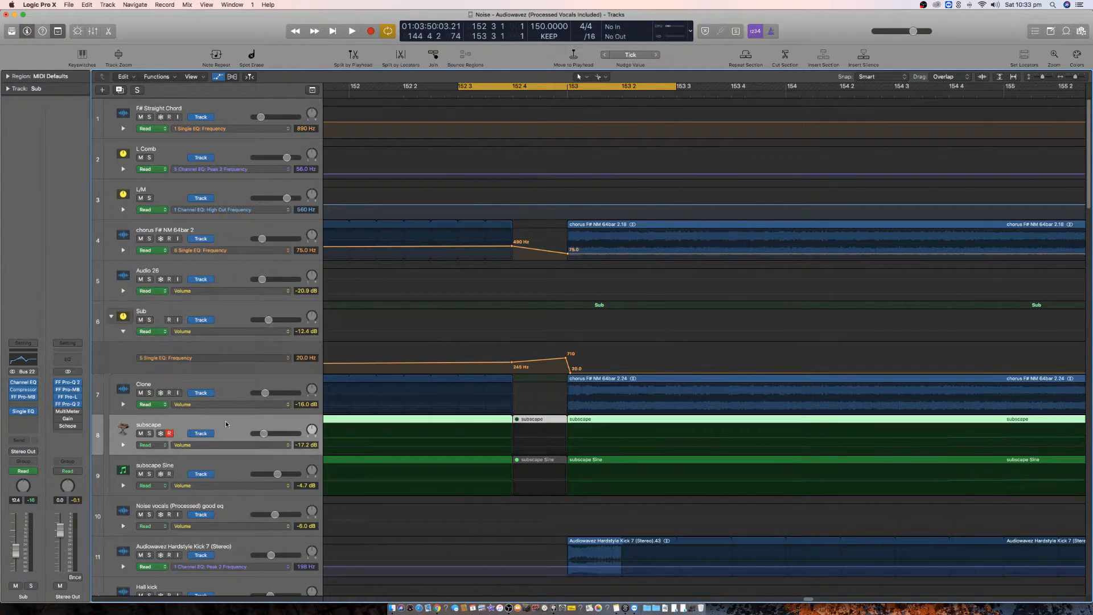
left_click(224, 463)
left_click(224, 429, "shift")
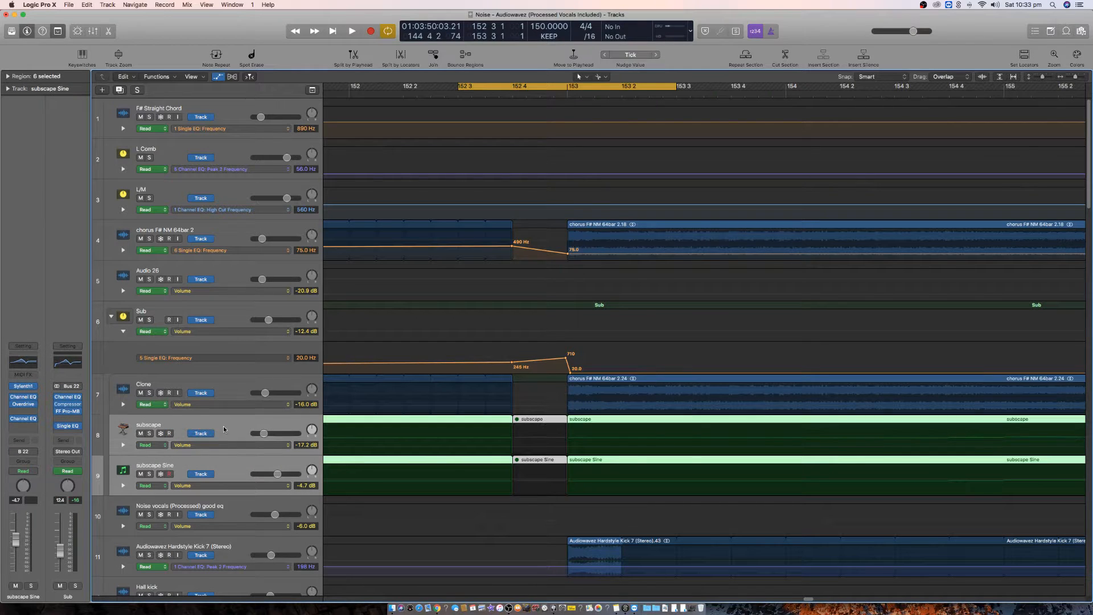
left_click(231, 445, "shift")
left_click(231, 419)
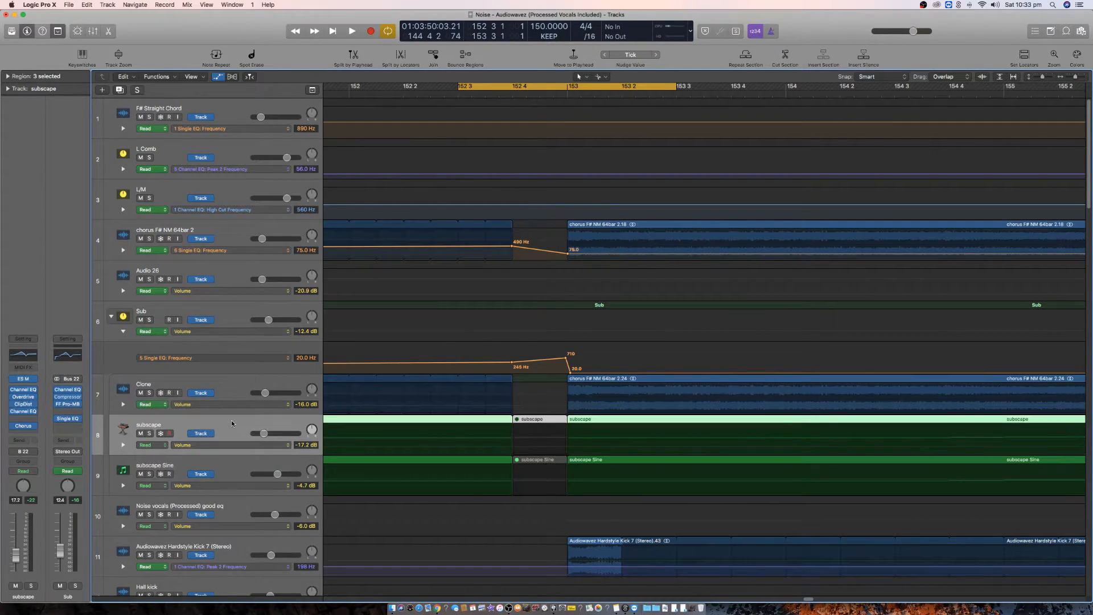
left_click(225, 469)
- Mute the subscape track and play the short loop with the Sub stack soloed
left_click(149, 474)
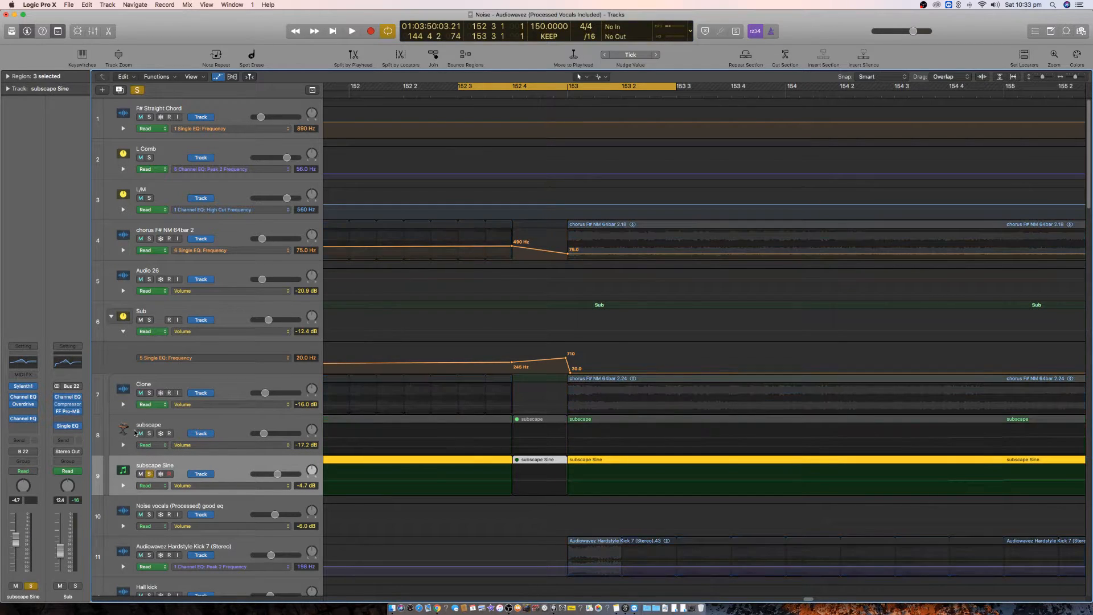
left_click(149, 474)
left_click(150, 320)
key("space")
key("space")
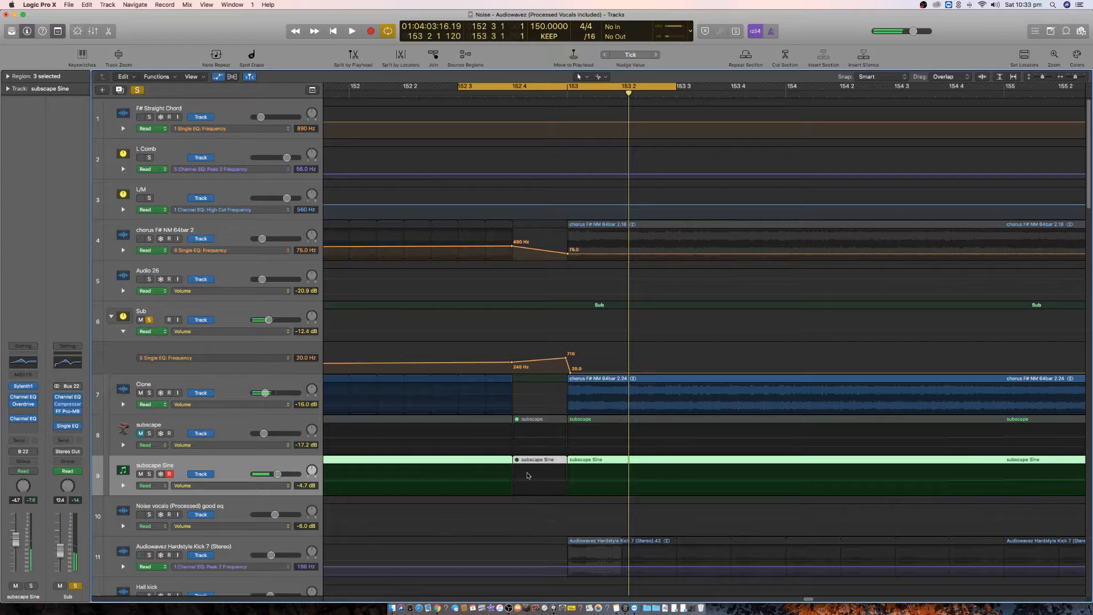
- Set the cycle range to run from bar 145 to bar 155
scroll(498, 471, "left", 3)
scroll(499, 471, "down", 5)
scroll(499, 471, "left", 8)
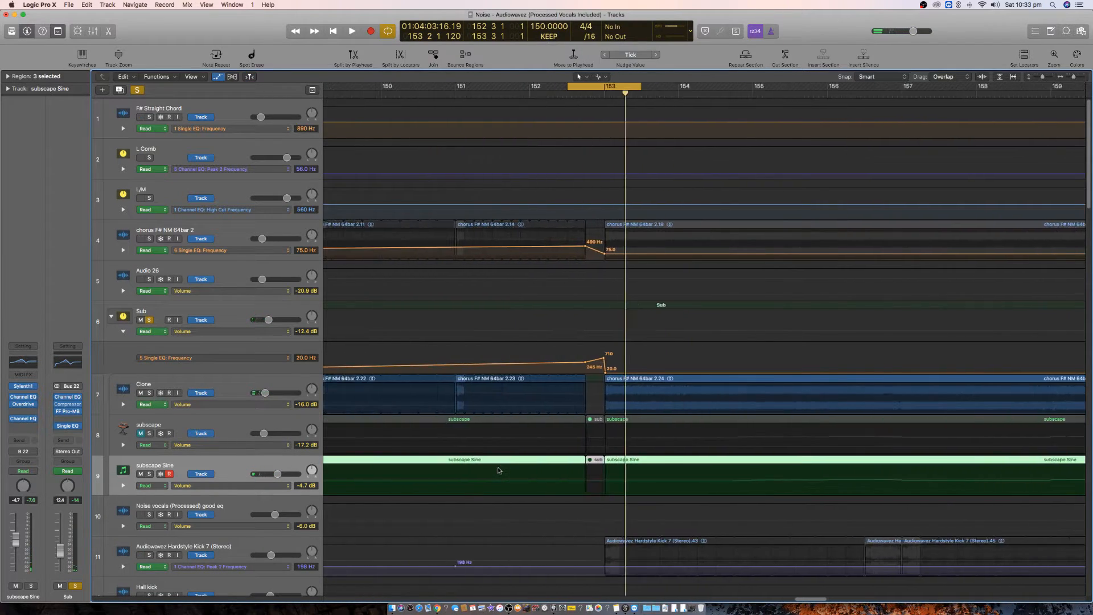
scroll(499, 471, "left", 10)
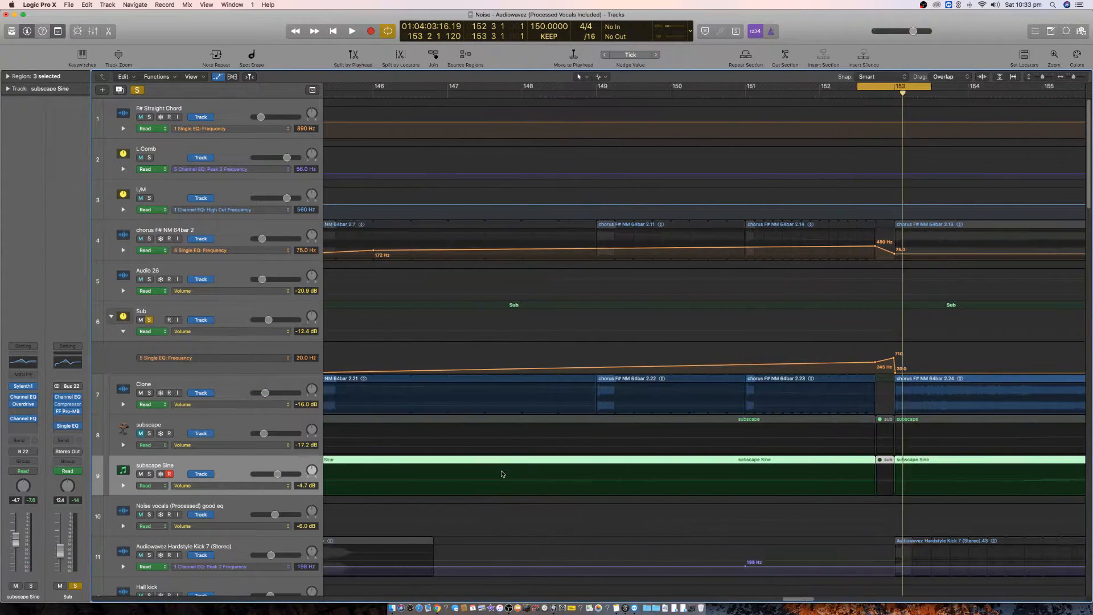
left_click_drag(336, 87, 1078, 128)
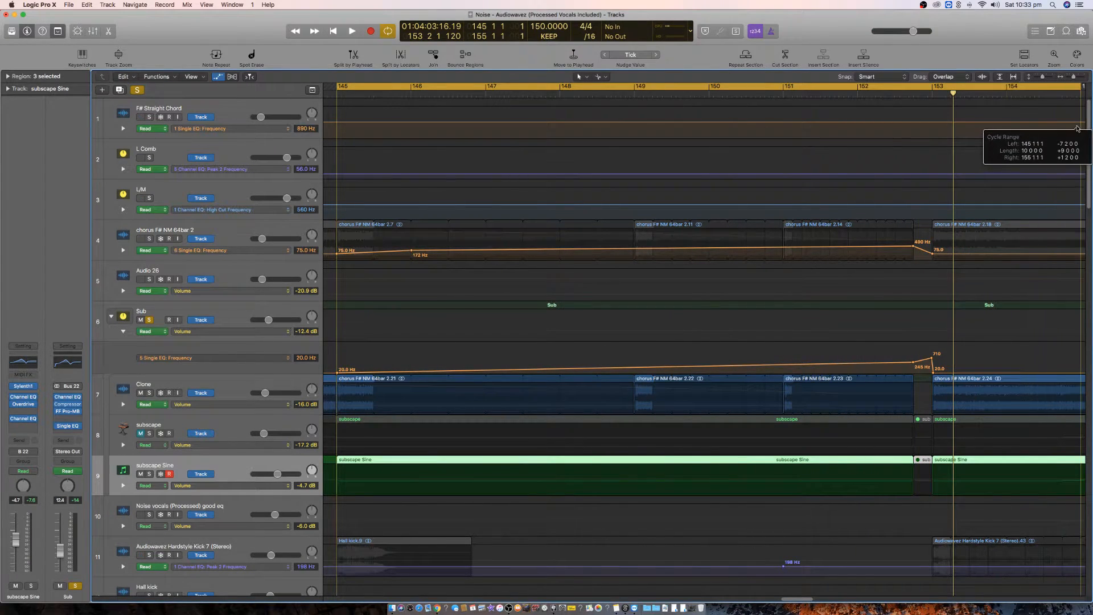
- Inspect the amp envelope release in the subscape Sine track's Sylenth1 while playing the soloed Sub
left_click(25, 387)
left_click_drag(230, 71, 534, 179)
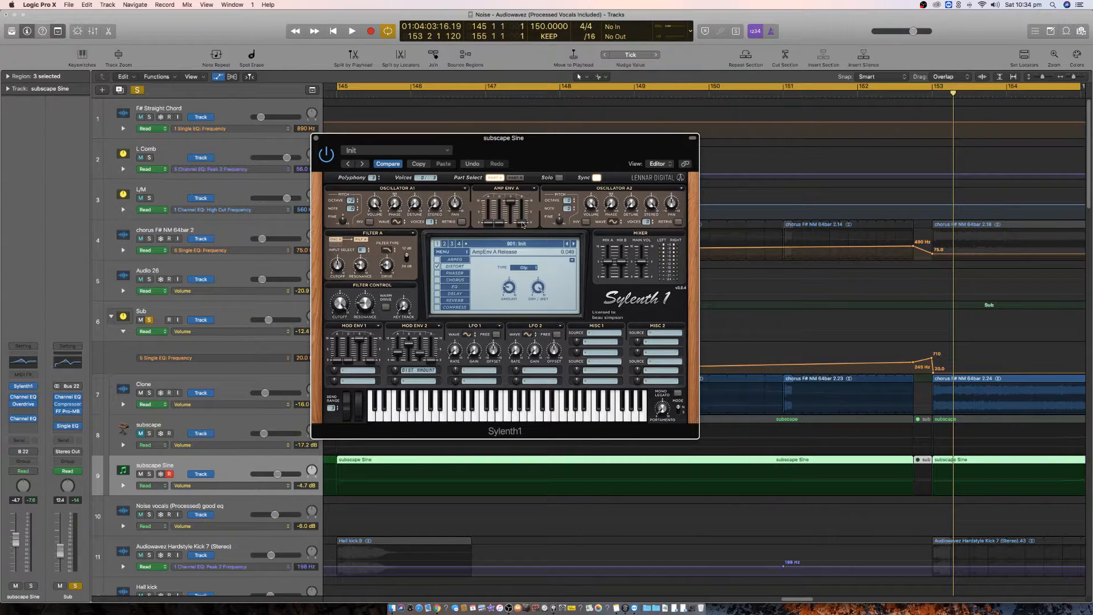
key("space")
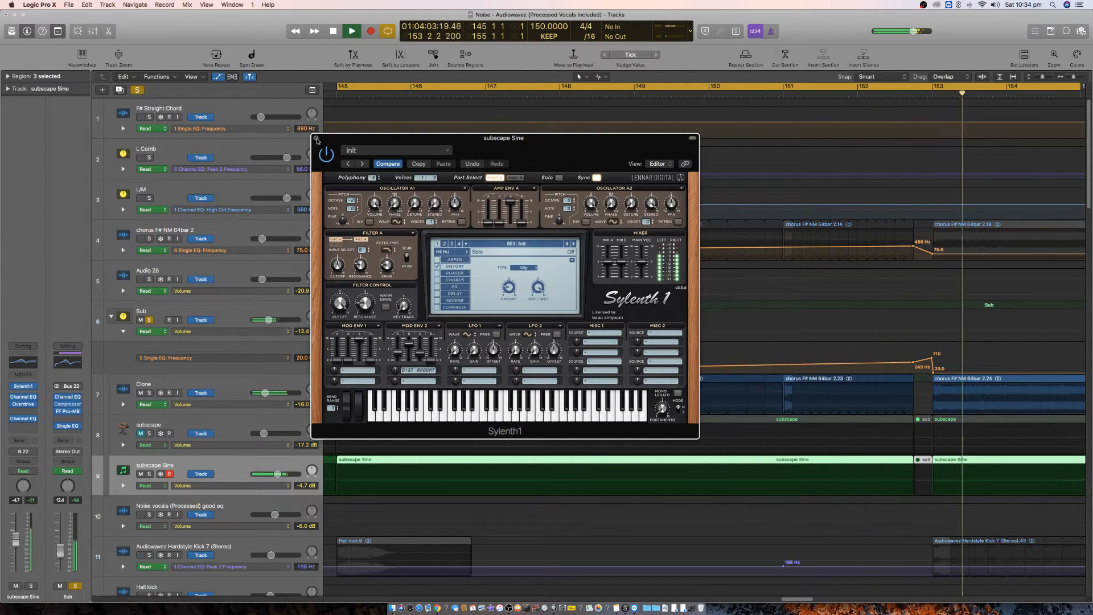
key("space")
left_click(316, 137)
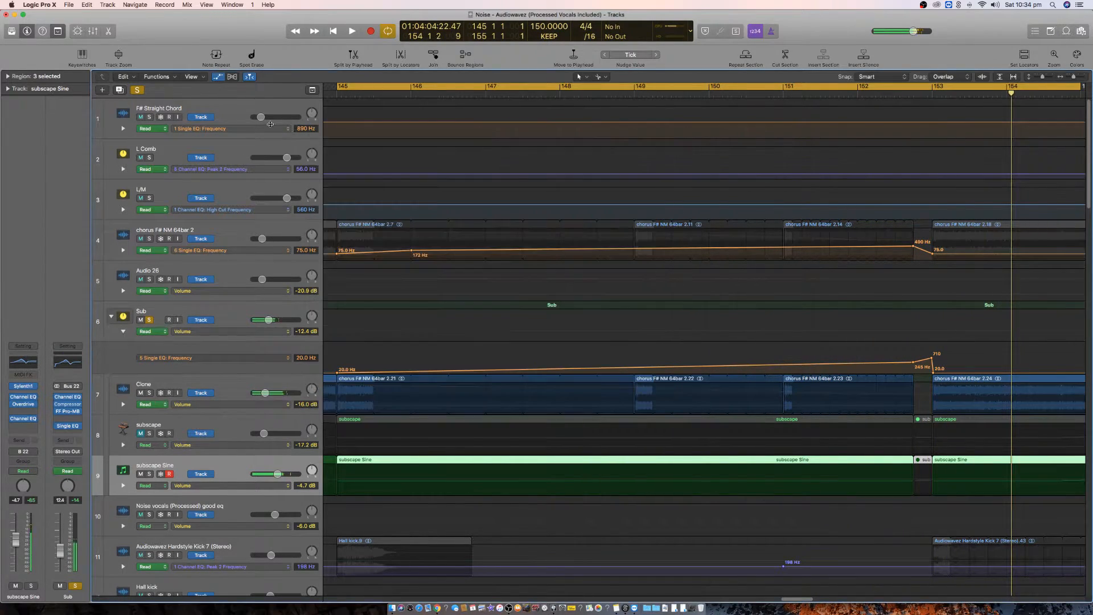
- Turn off all solos for playback of the full mix and hide the track automation
left_click(140, 90)
key("space")
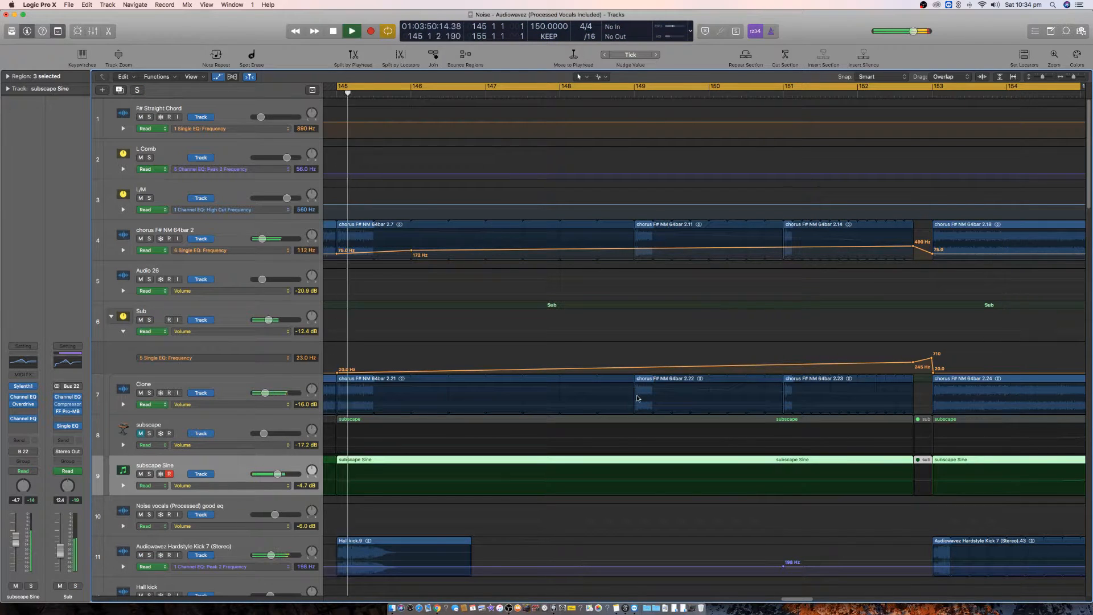
key("super+Left")
key("a")
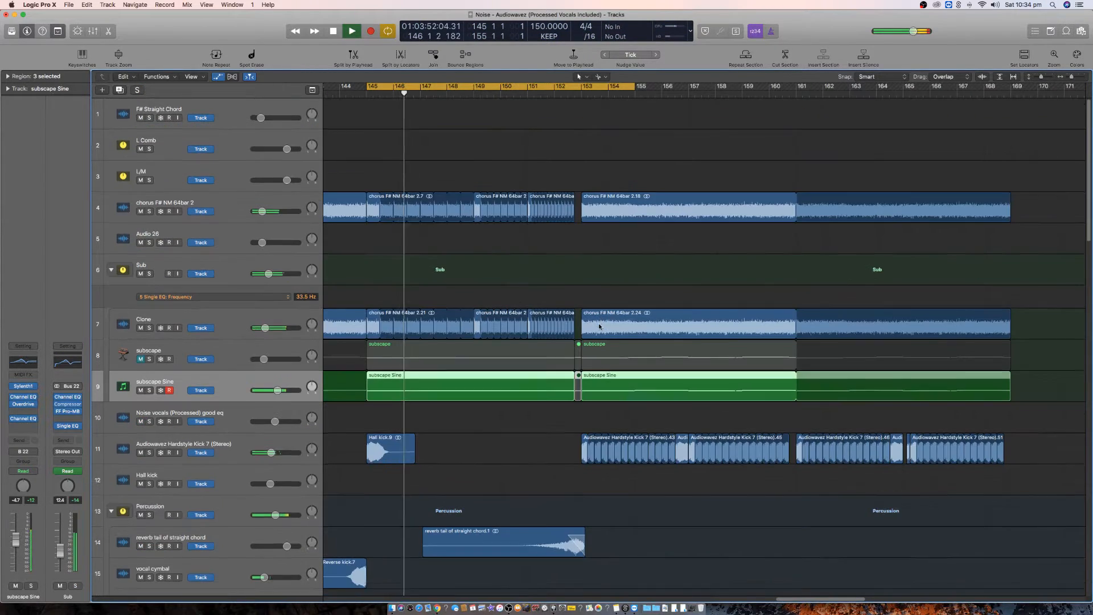
left_click(218, 77)
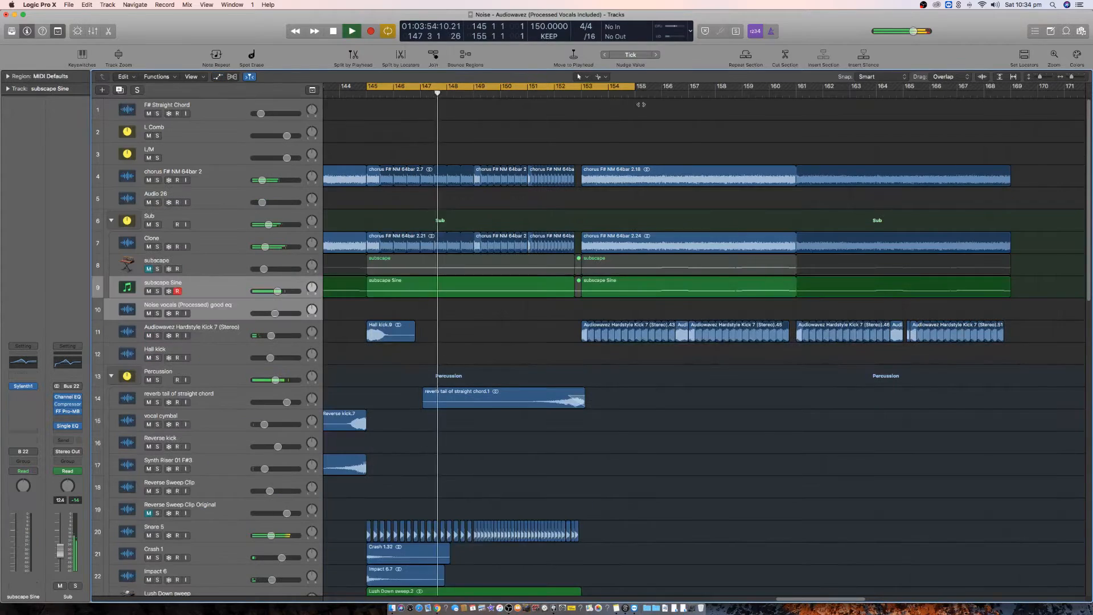
- Extend the cycle range's end to bar 169 and unmute the subscape track
left_click_drag(635, 86, 1011, 143)
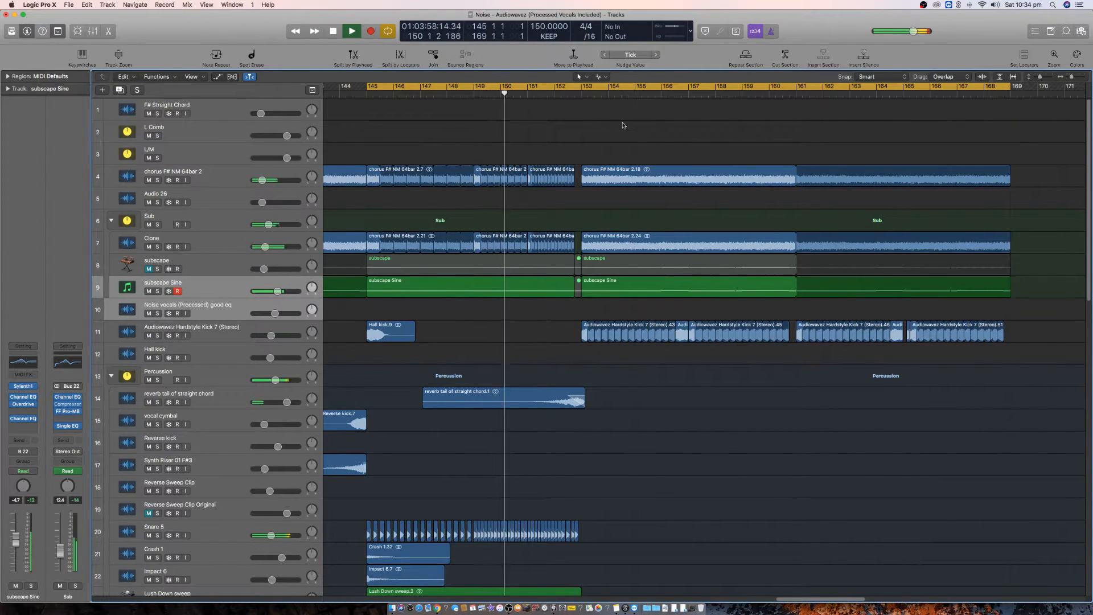
left_click(148, 268)
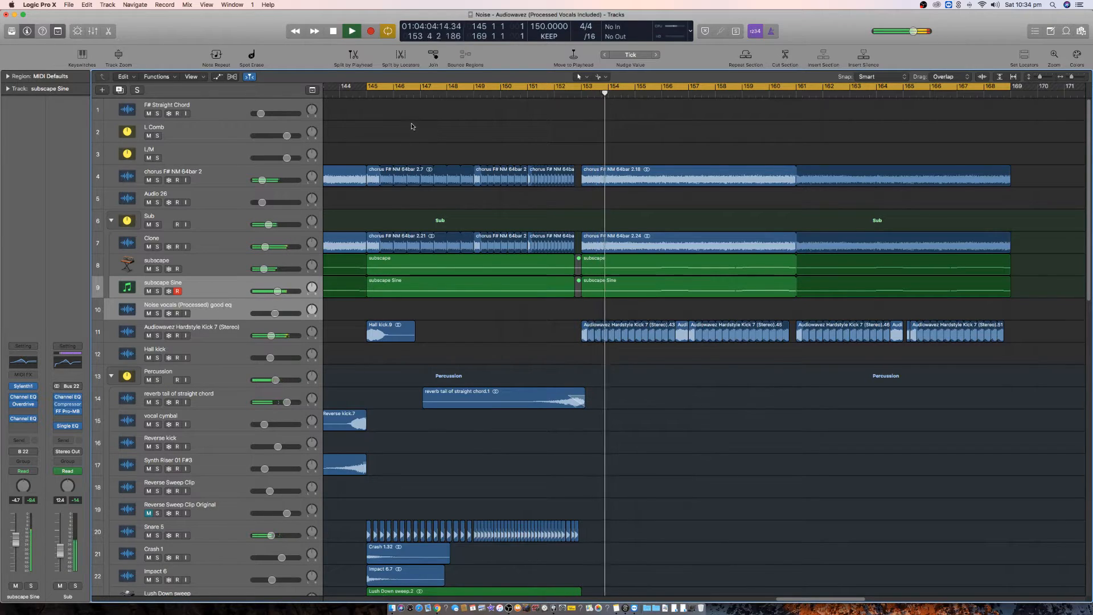
left_click(222, 280)
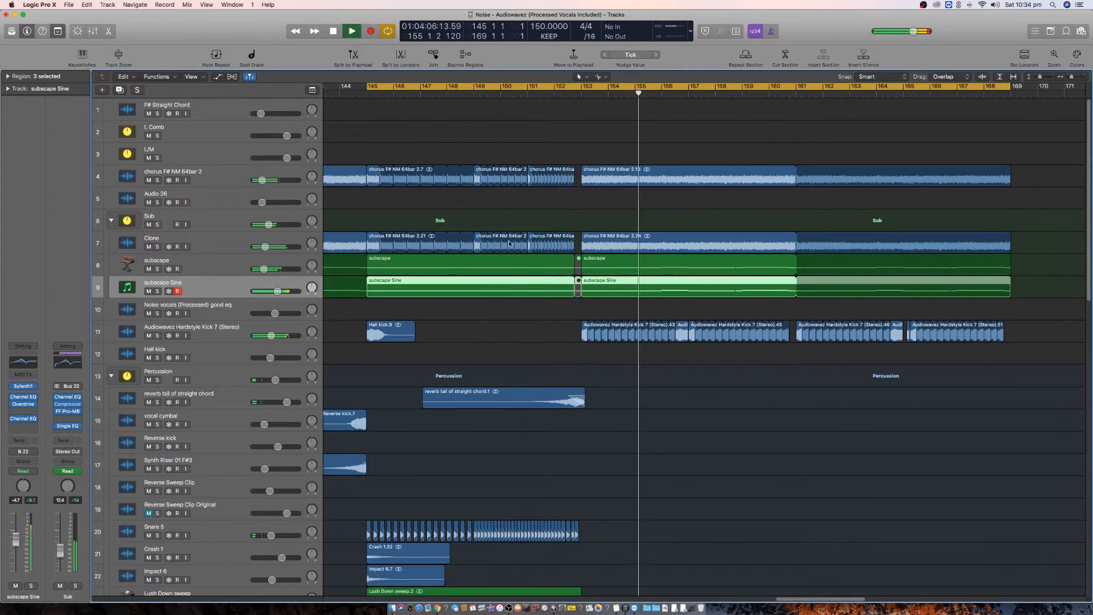
- Set the cycle range to the drop from bar 153 to bar 169
left_click(585, 88)
left_click_drag(585, 88, 1013, 90)
left_click(778, 152)
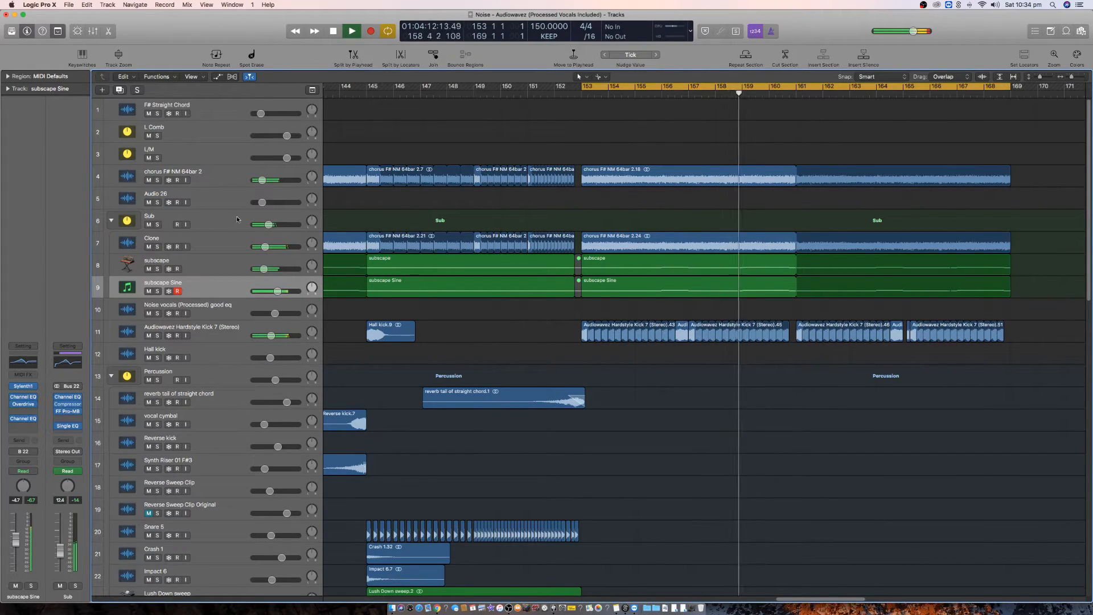
- Mute the Sub stack and play only the soloed chorus F# NM 64bar 2 and Audiowavez Hardstyle Kick 7 tracks
left_click(148, 224)
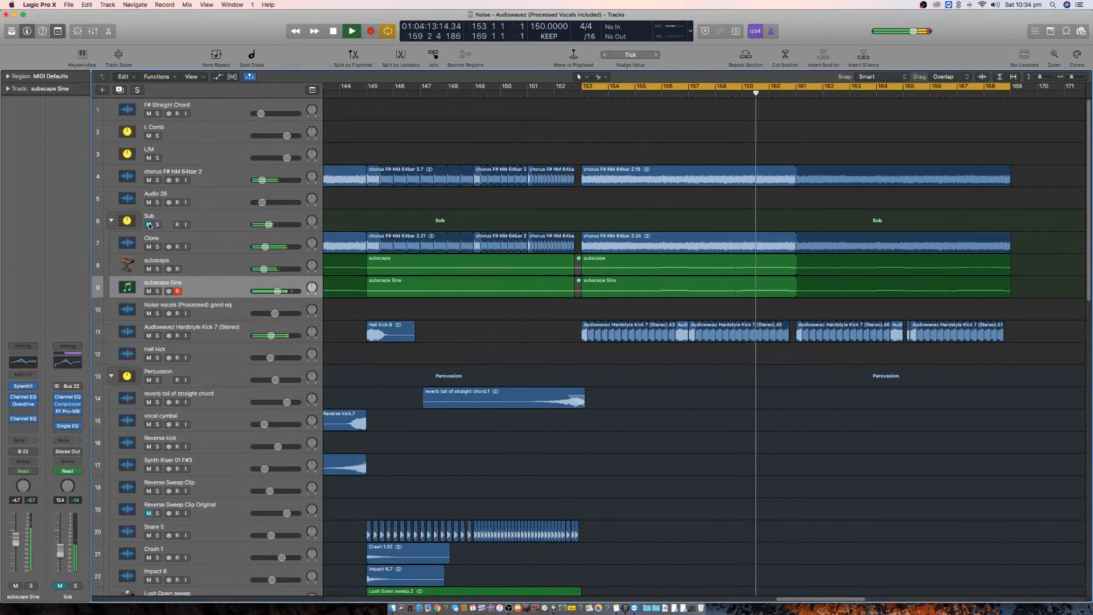
left_click(157, 180)
key("space")
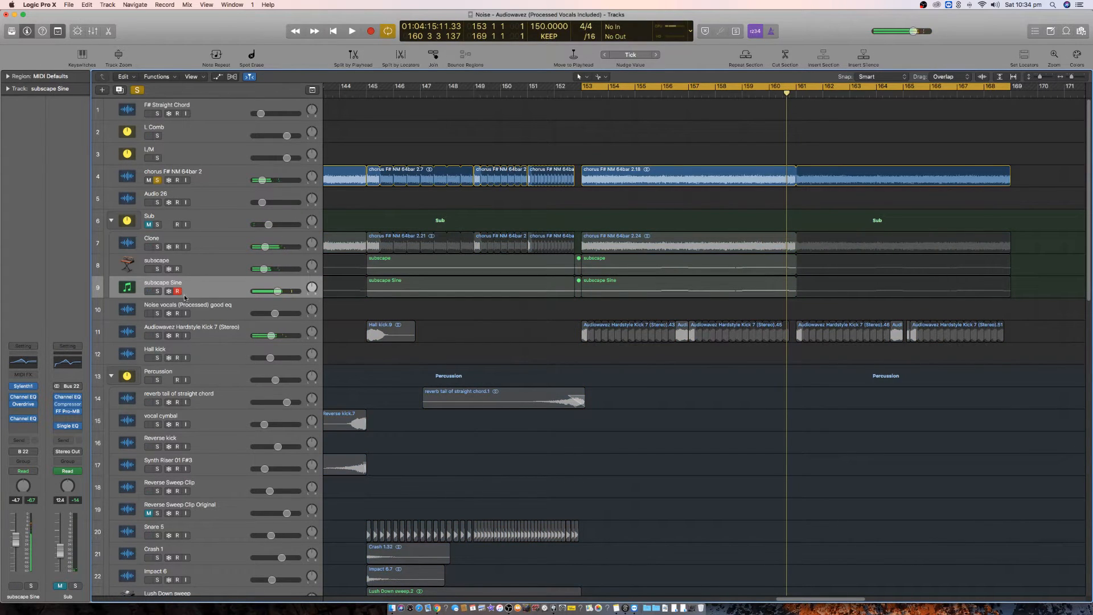
left_click(158, 335)
key("space")
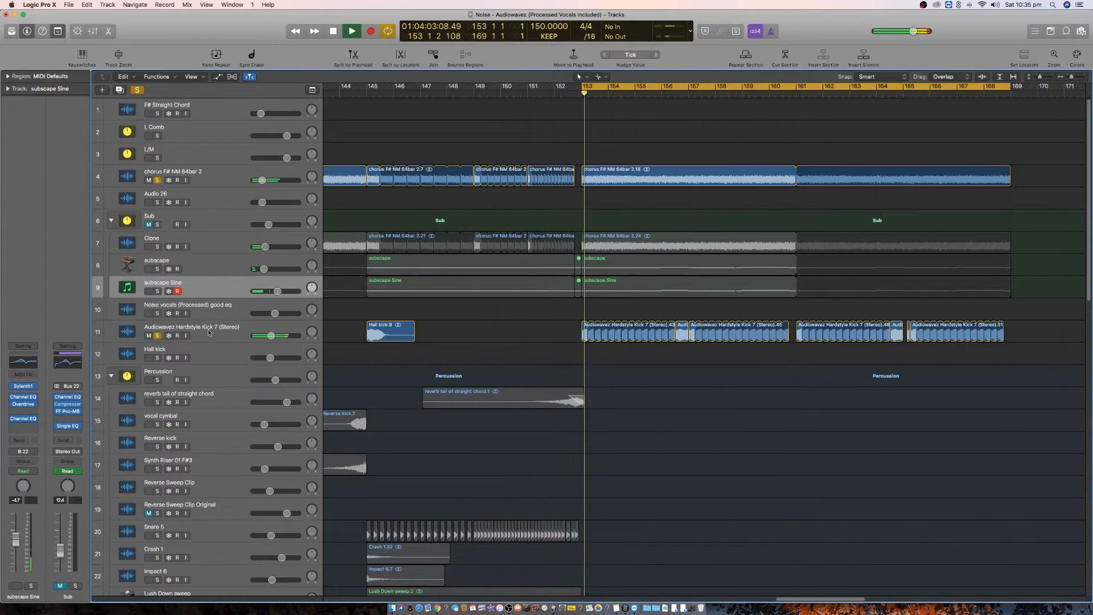
- Change the roughly 30 Hz bell band in the chorus F# NM 64bar 2 track's FF Pro-Q 2 to a Low Cut
left_click(188, 181)
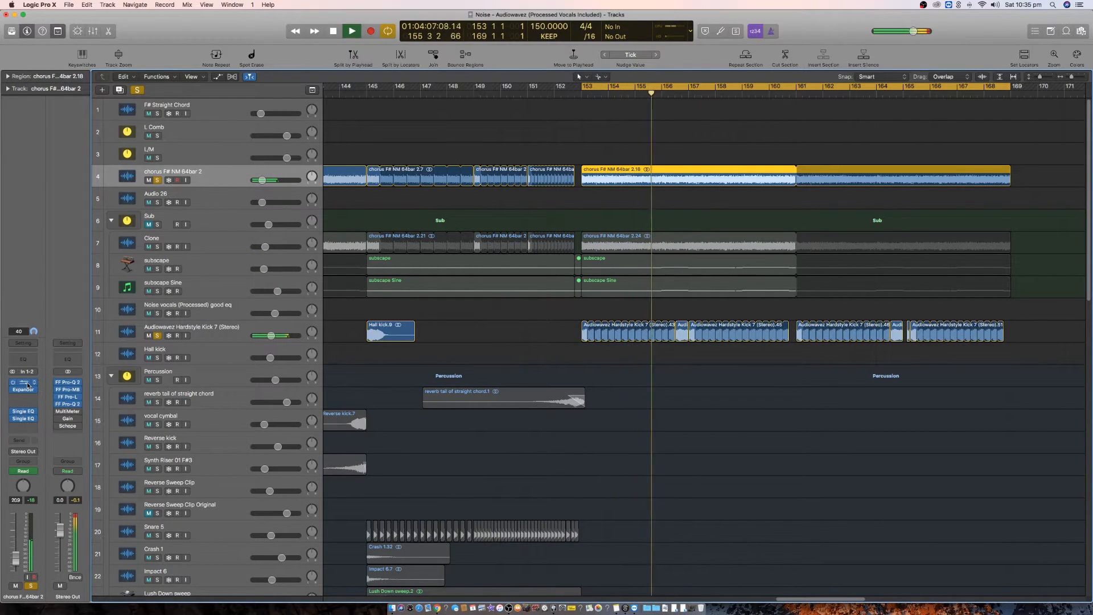
left_click(22, 382)
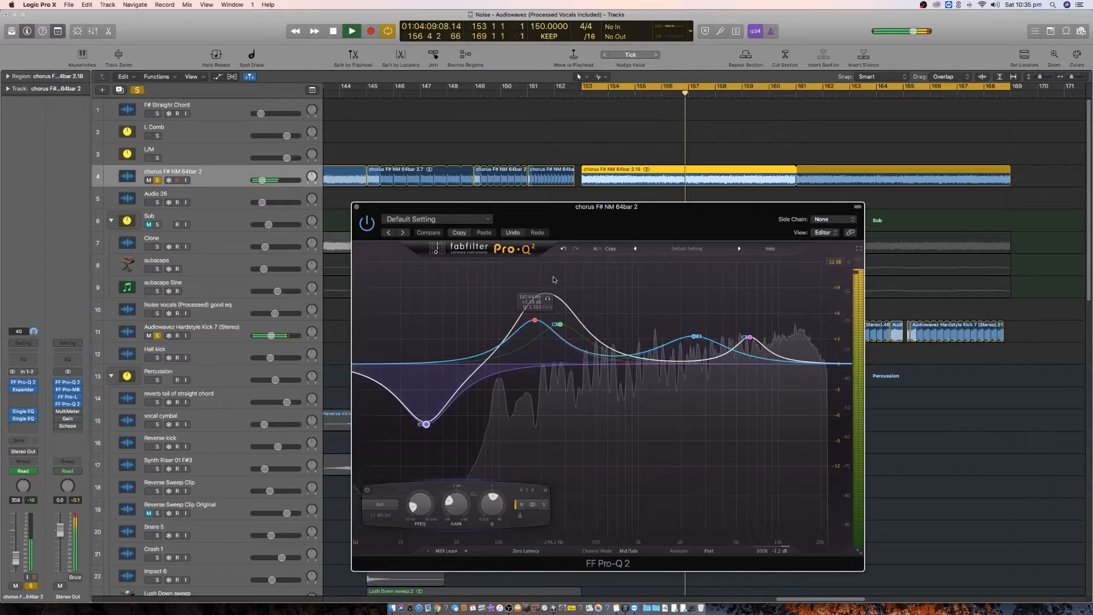
mouse_move(426, 424)
key("space")
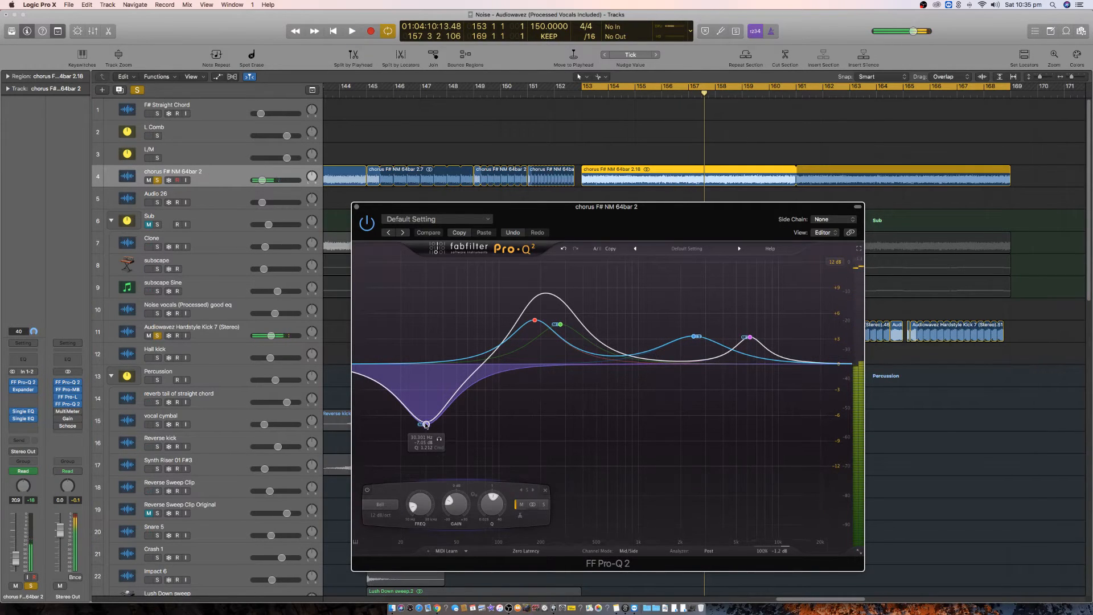
left_click(398, 504)
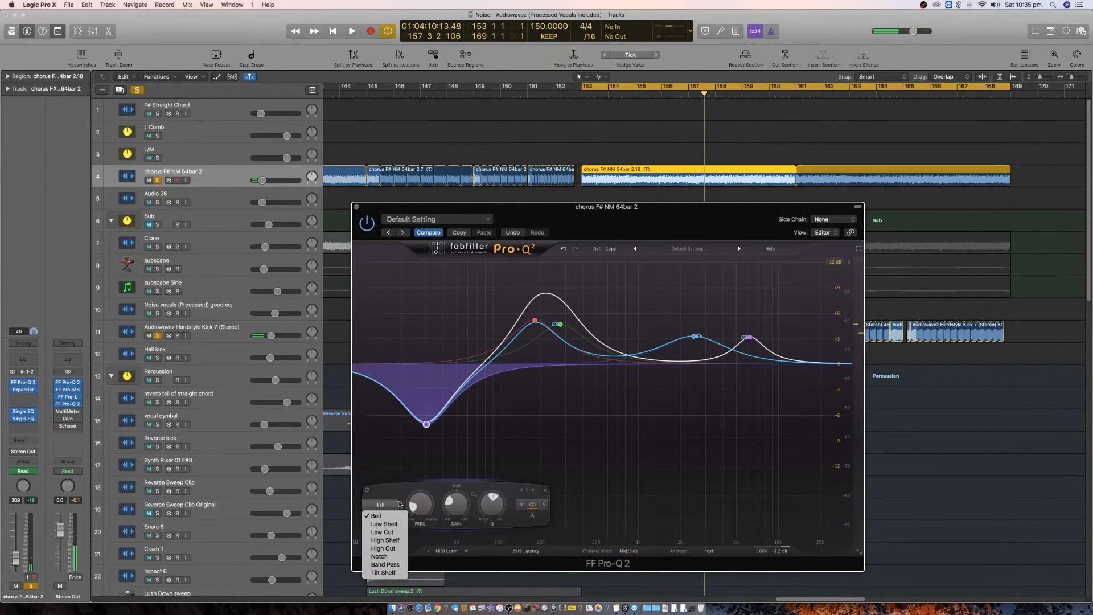
left_click(391, 532)
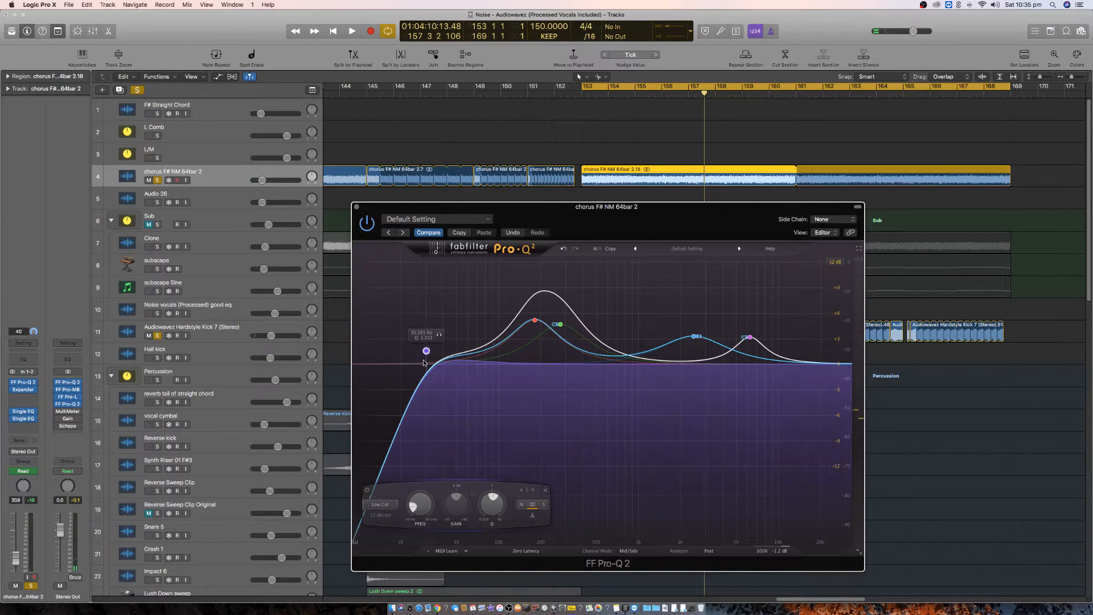
- Set the low cut to 48 dB/oct at about 98 Hz and play the drop
left_click_drag(426, 350, 476, 338)
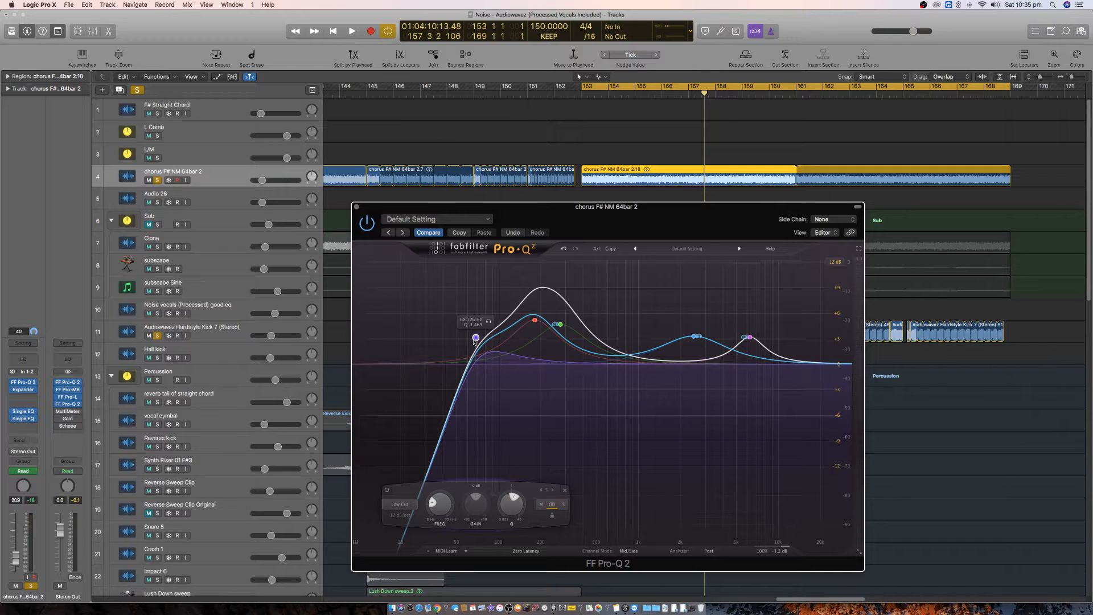
left_click(400, 515)
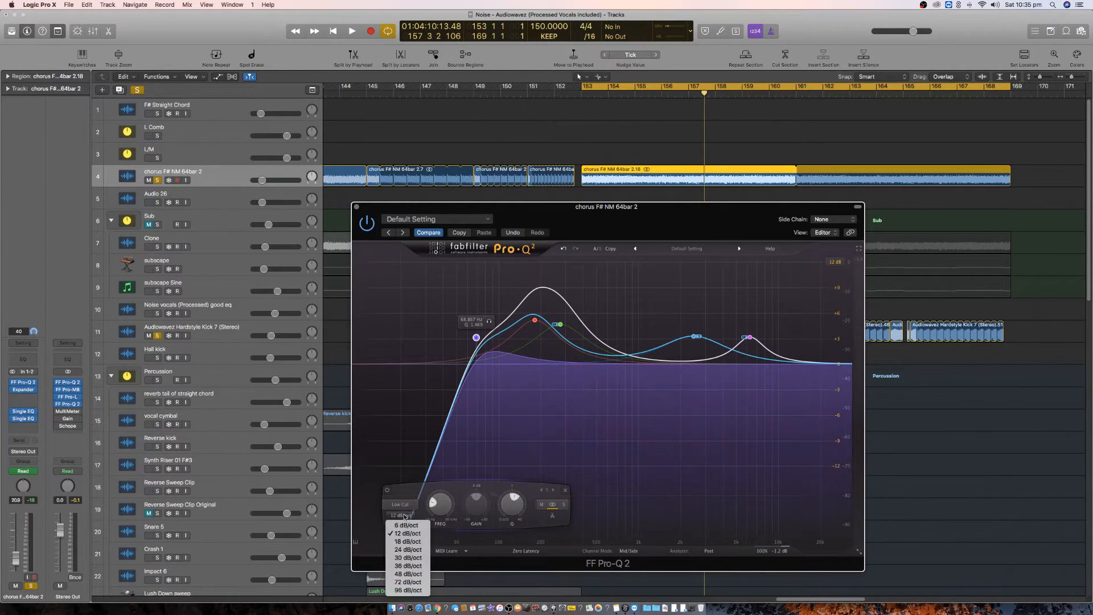
left_click(408, 574)
mouse_move(477, 337)
left_mouse_down()
mouse_move(511, 338)
mouse_move(498, 332)
left_mouse_up()
key("space")
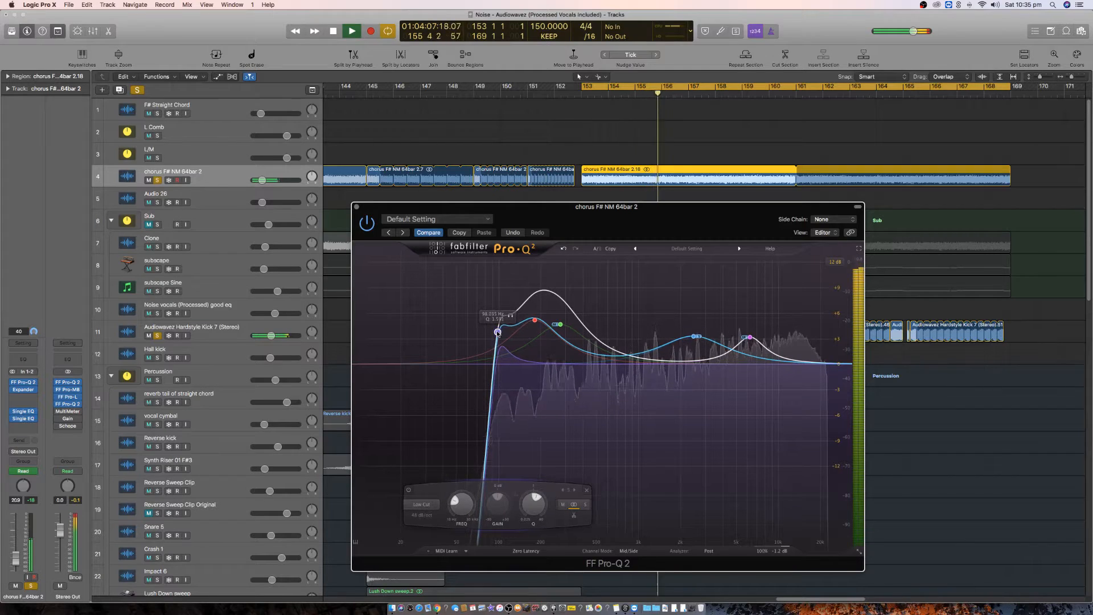
- Solo the Sub with the chorus and kick, fine-tune the low cut to about 97 Hz, and close the equalizer
left_click(158, 225)
left_click(498, 333)
left_click_drag(498, 333, 496, 334)
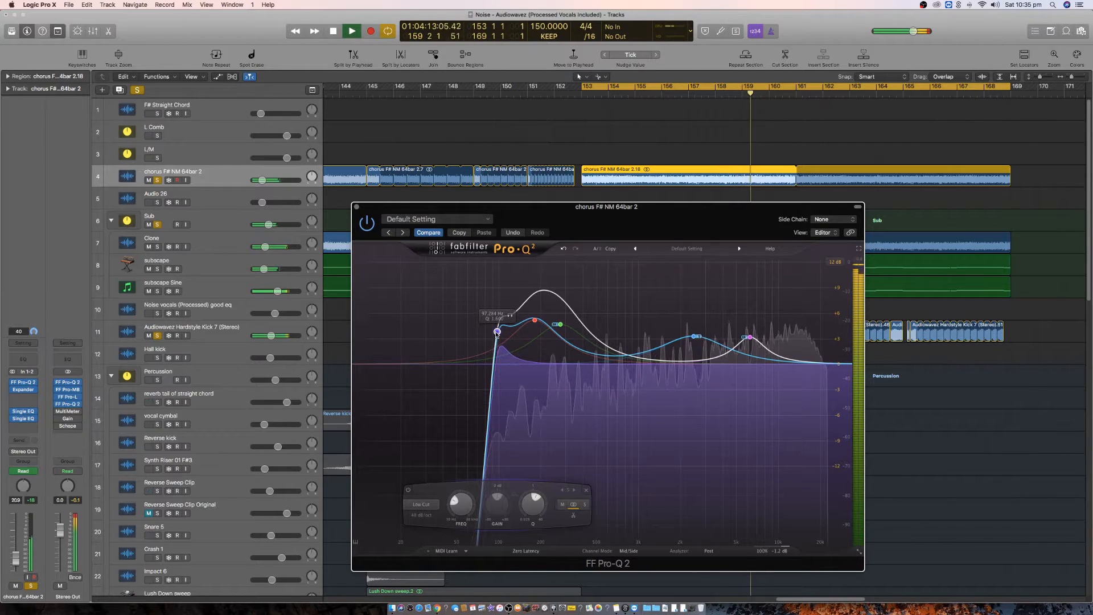
key("space")
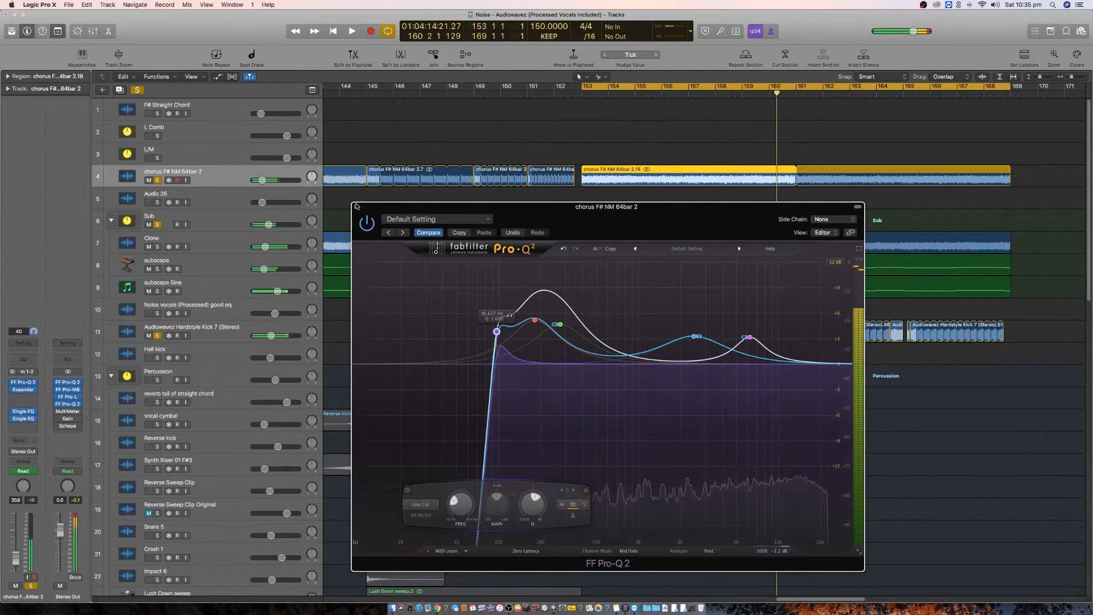
left_click(357, 206)
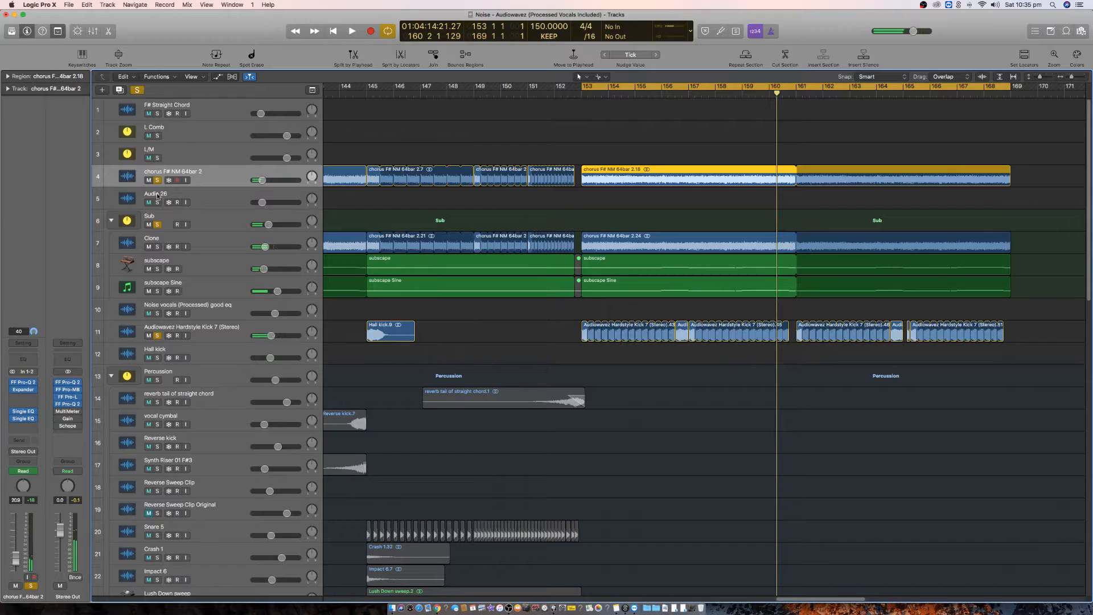
- Unsolo the chorus, then delete the two short subscape and subscape Sine regions just before bar 153 and play the drop
left_click(150, 180)
left_click(210, 214)
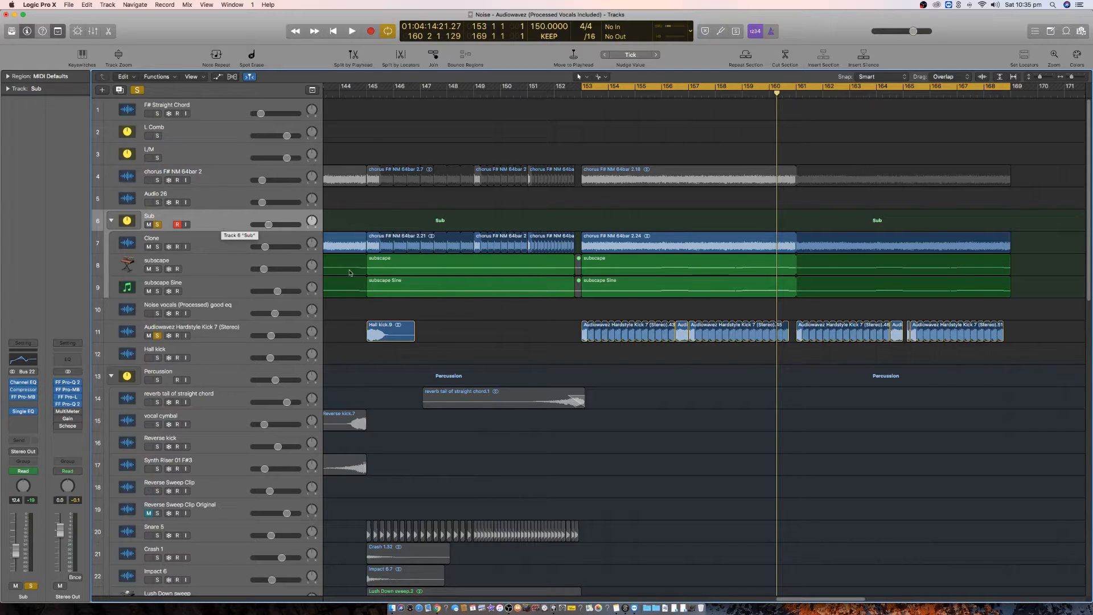
left_click_drag(579, 303, 576, 275)
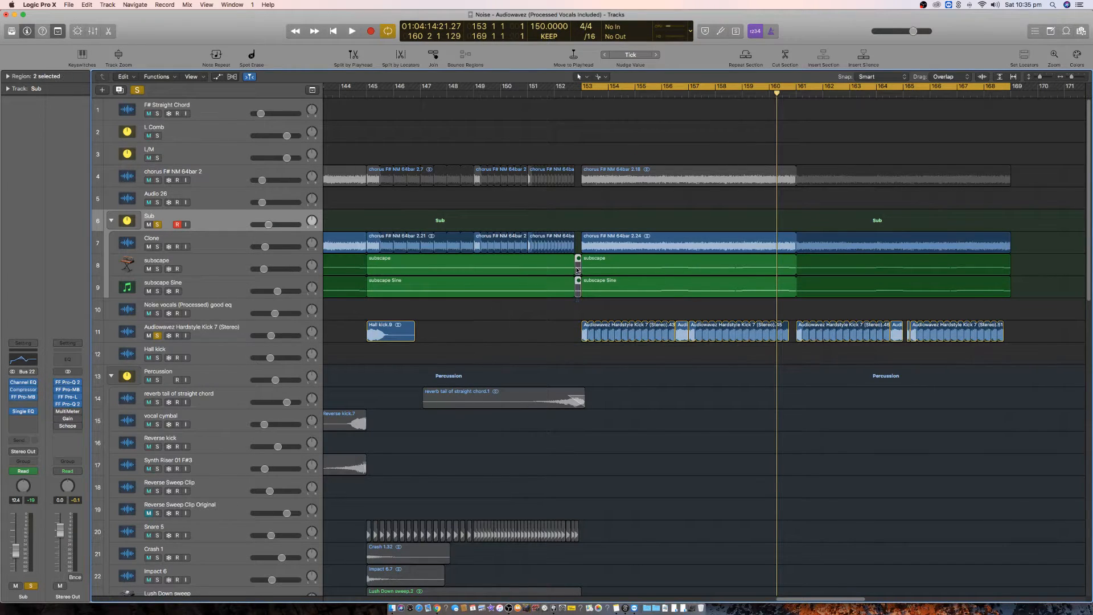
key("Delete")
key("space")
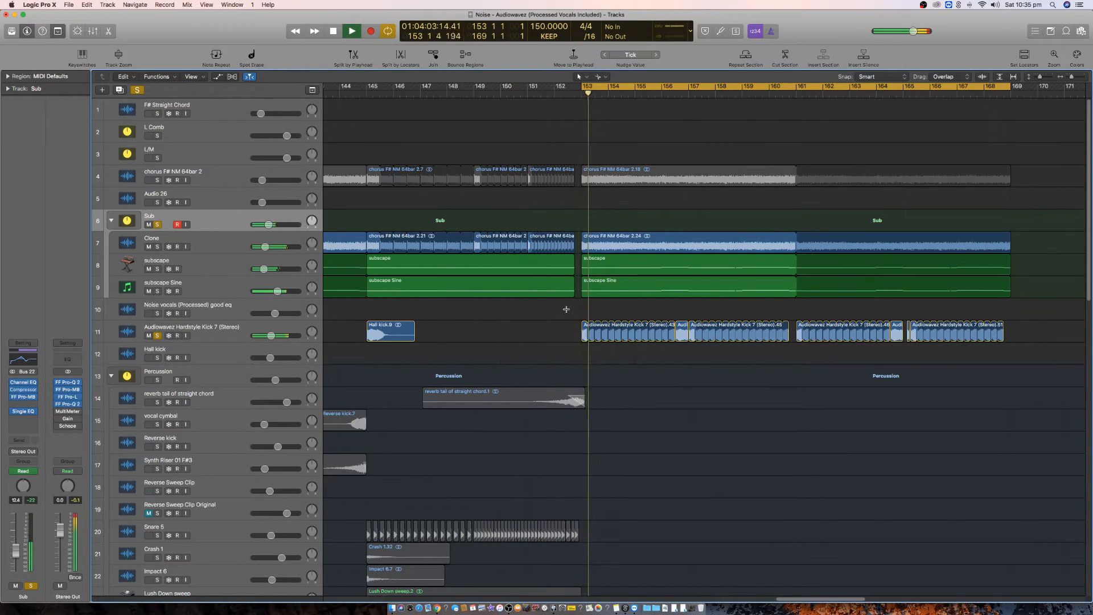
- Swap the Audiowavez Hardstyle Kick 7 solo for the chorus F# NM 64bar 2 track and stop playback
left_click(157, 335)
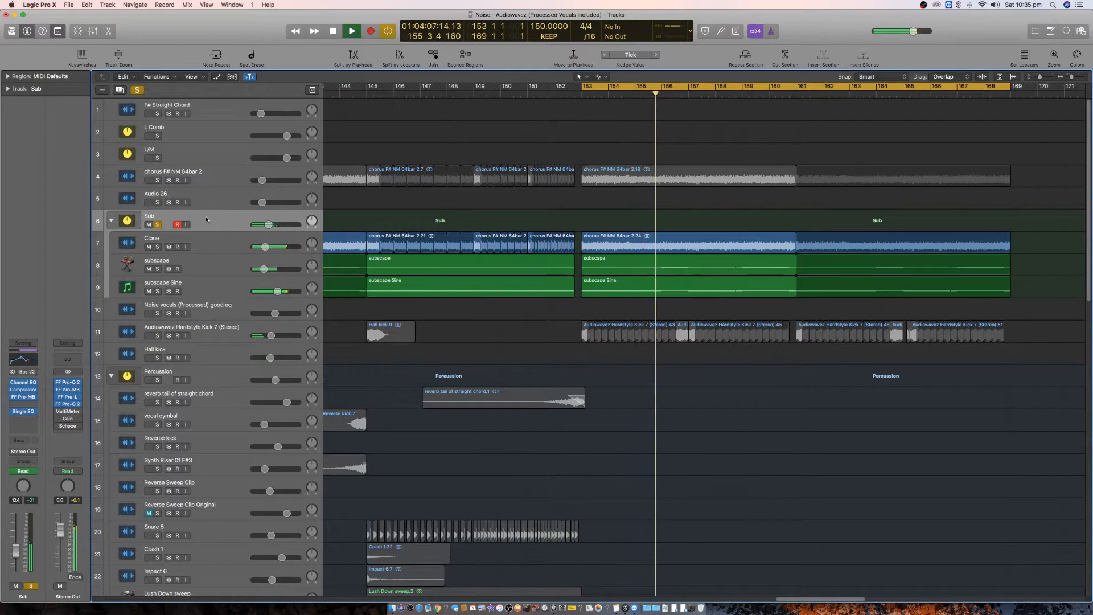
key("space")
left_click(157, 180)
left_click(206, 173)
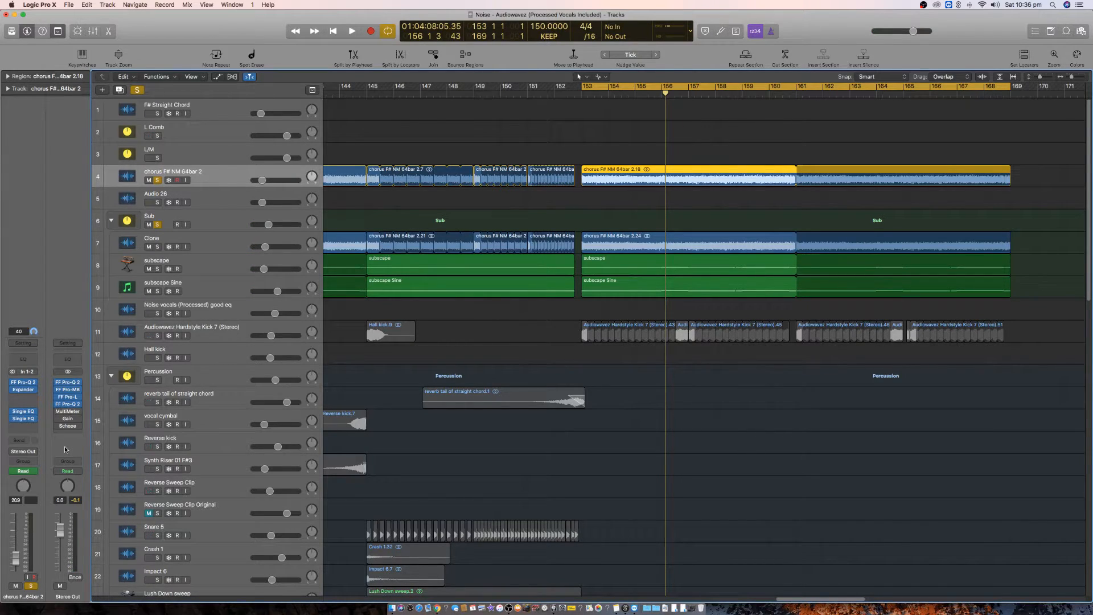
- Add a send from the chorus F# NM 64bar 2 track to Bus 27
left_click(26, 441)
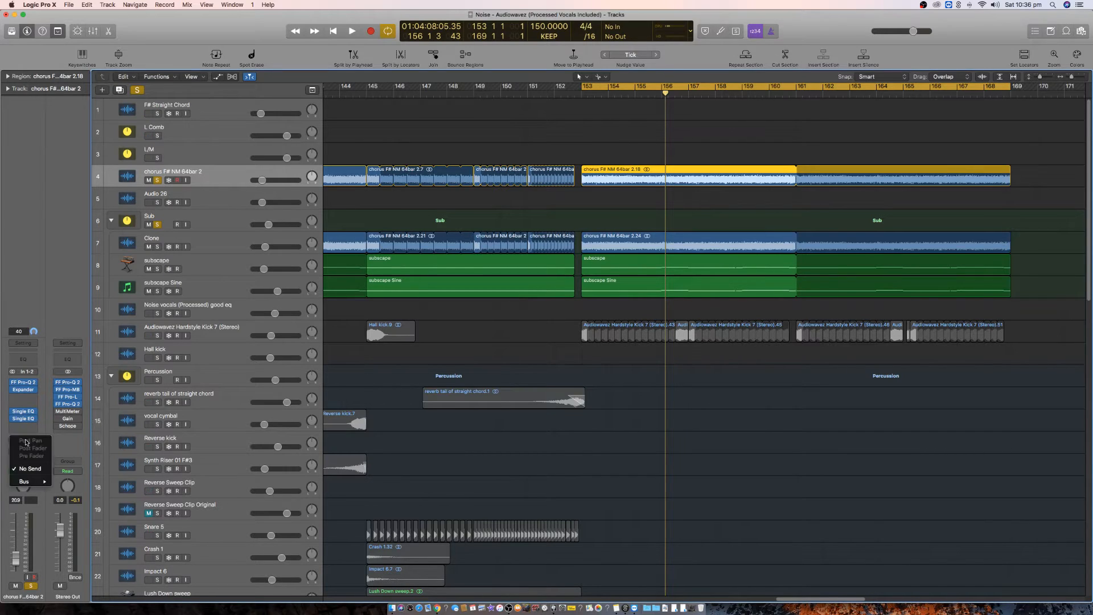
left_click(40, 416)
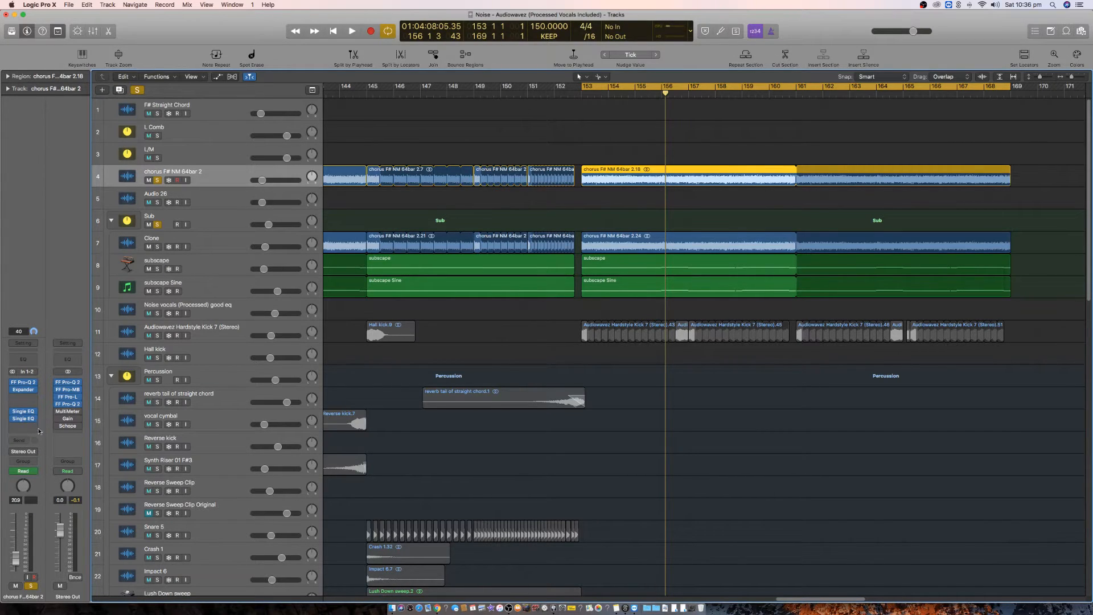
left_click(25, 441)
mouse_move(40, 482)
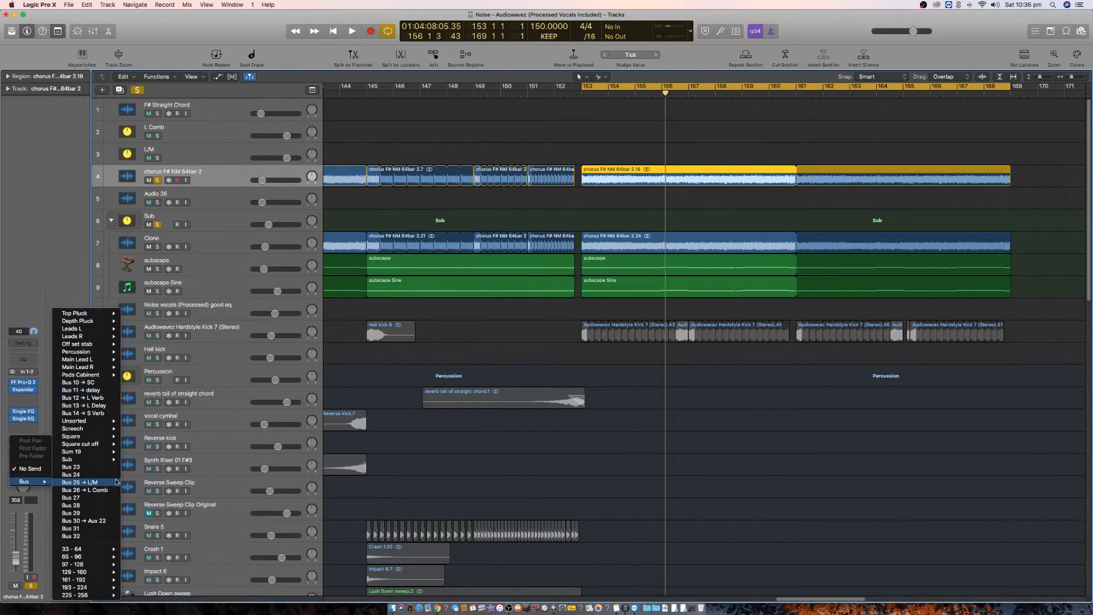
left_click(107, 498)
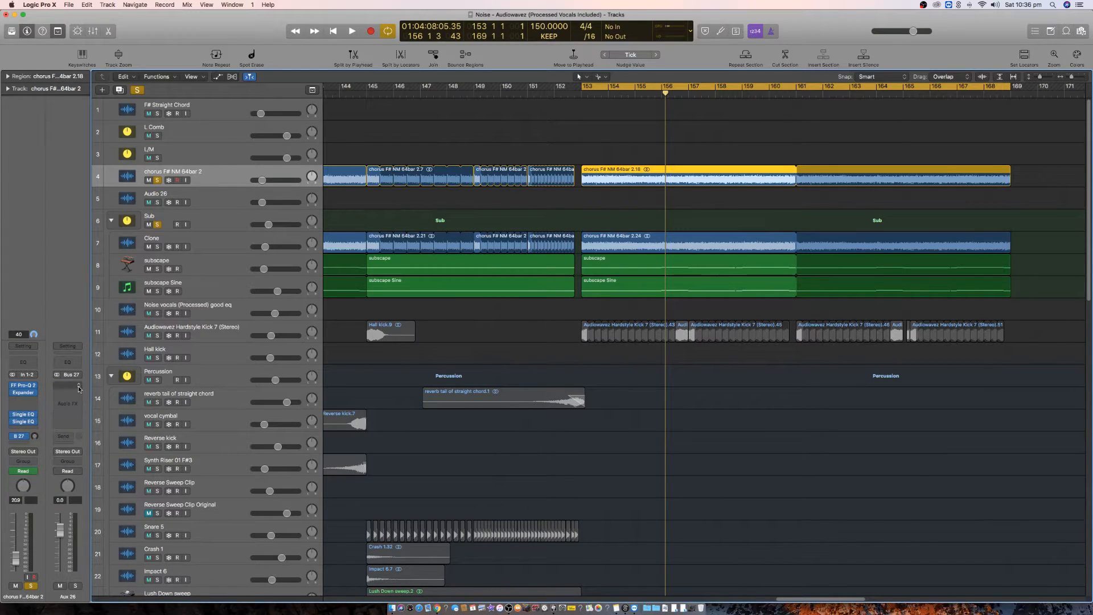
- Insert a stereo Channel EQ on the Bus 27 aux and move its window clear of the channel strips
left_click(78, 388)
mouse_move(91, 427)
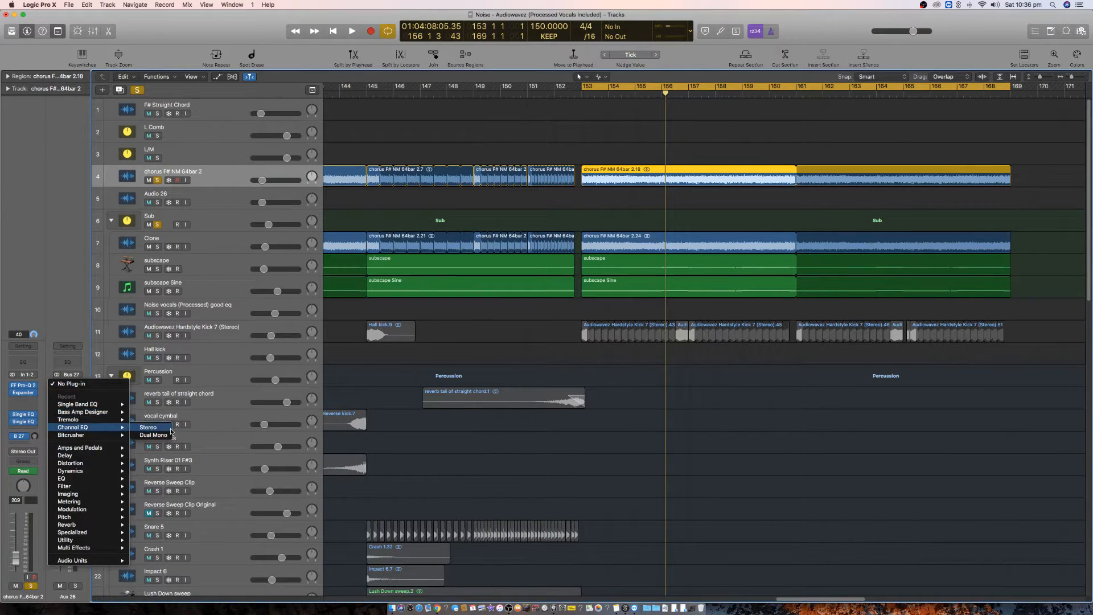
left_click(165, 428)
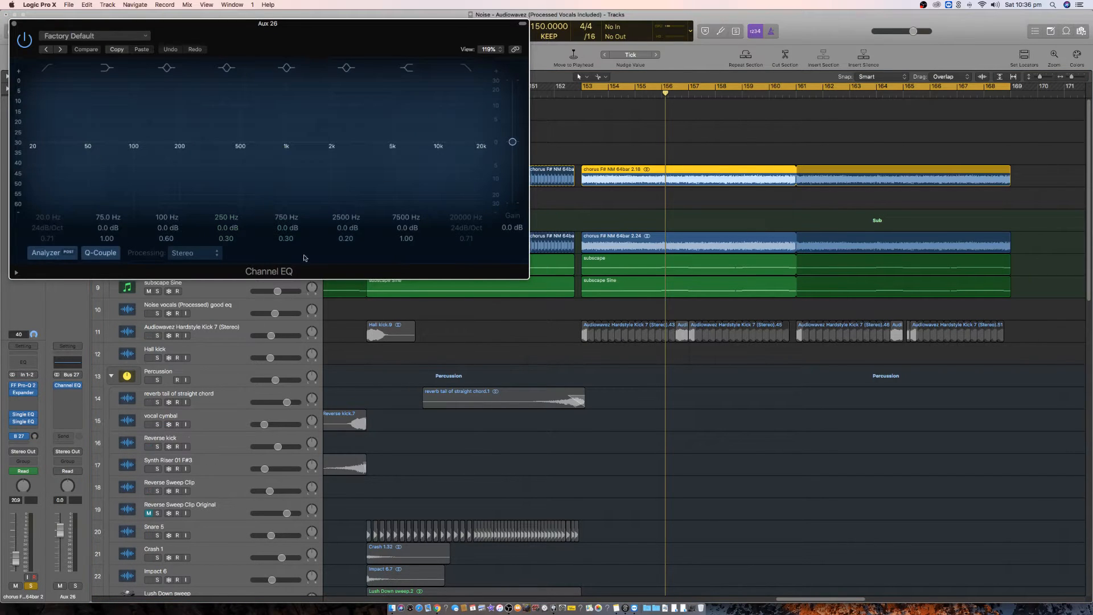
left_click_drag(328, 19, 614, 278)
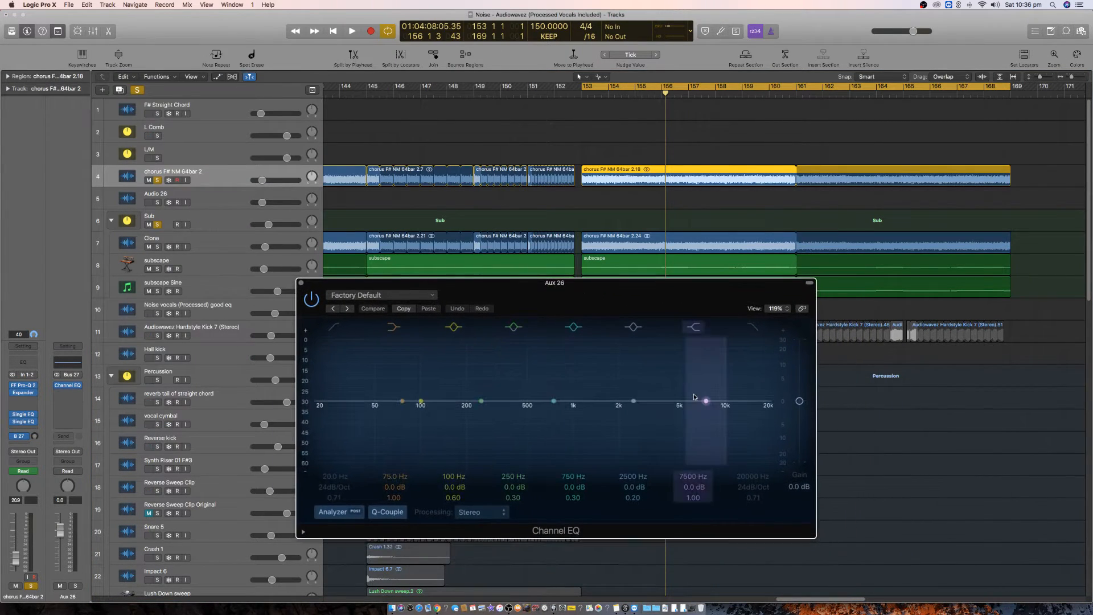
- Set the Channel EQ to a 740 Hz low cut, 2850 Hz high cut and +8.5 dB peak at 2150 Hz (Q 1.90), and unsolo the Sub
left_click(759, 329)
left_click(334, 326)
left_click_drag(770, 416, 642, 416)
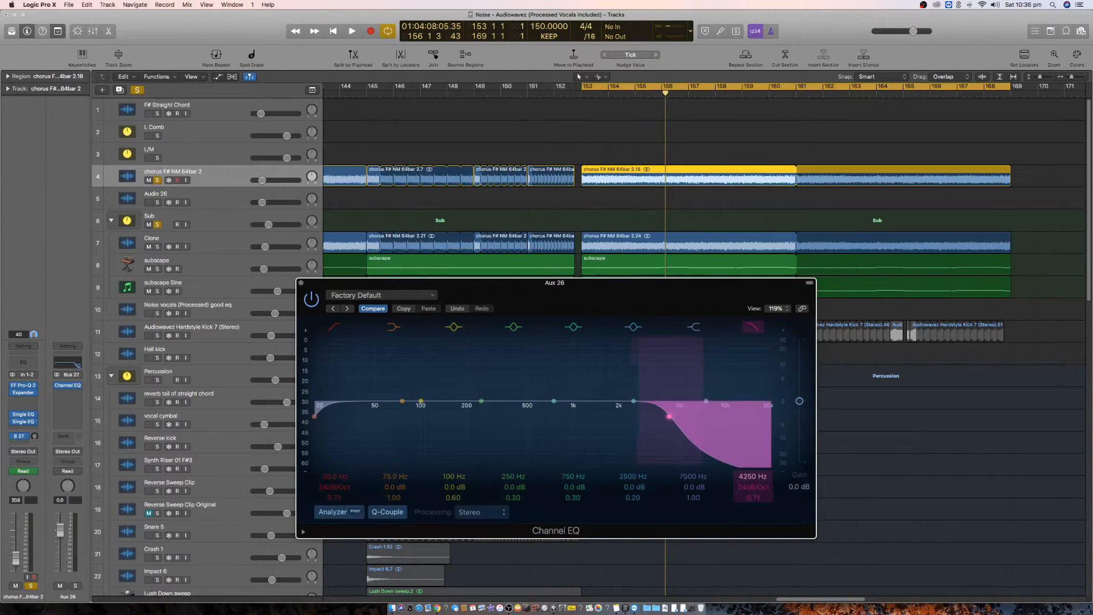
left_click(149, 224)
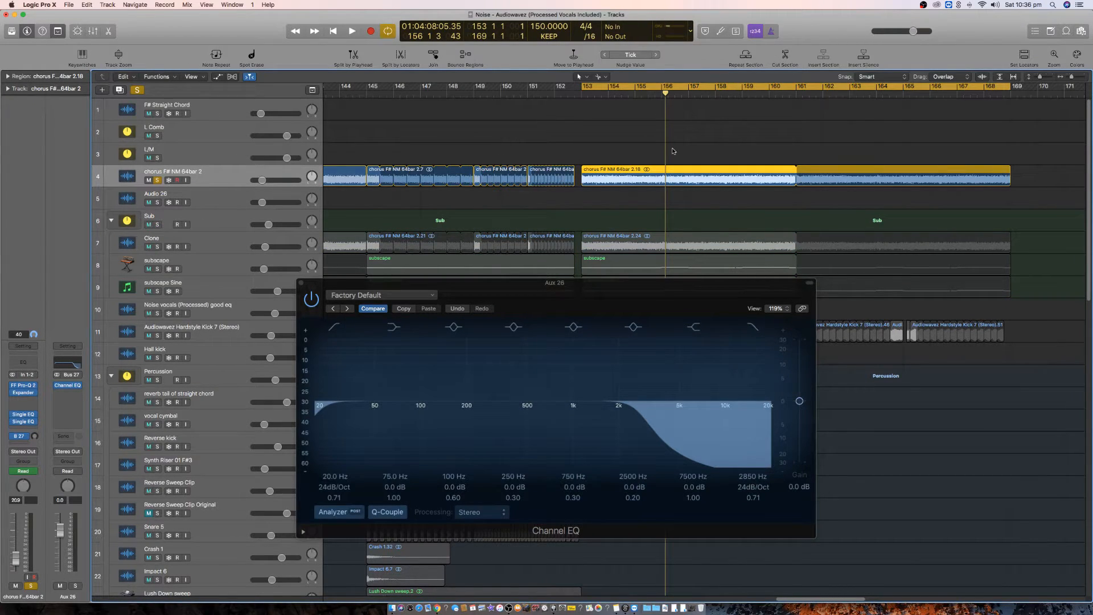
left_click_drag(333, 402, 552, 416)
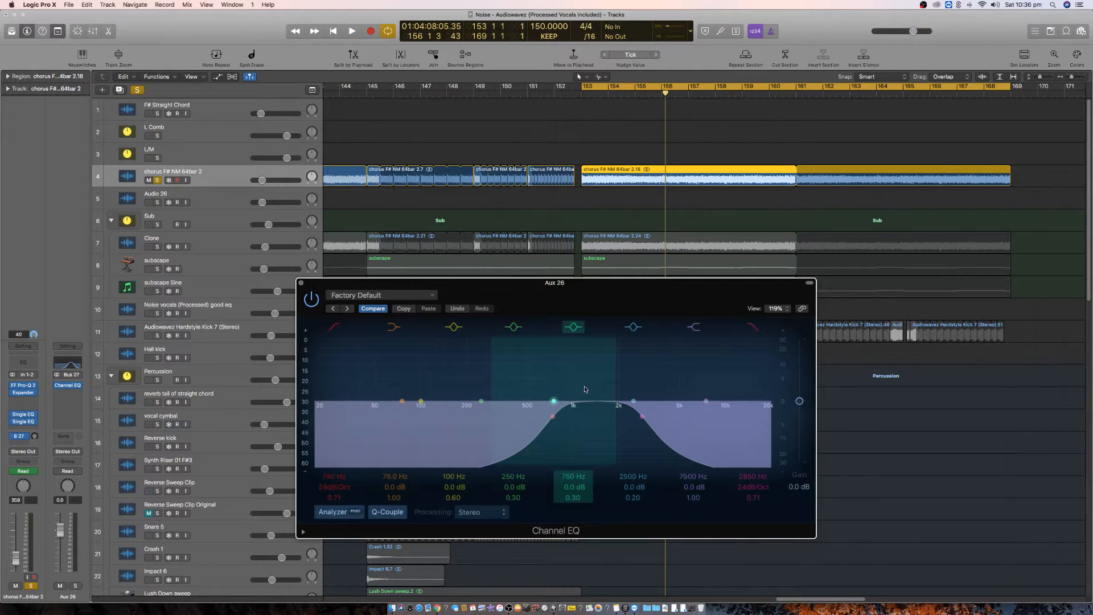
left_click_drag(634, 402, 623, 424)
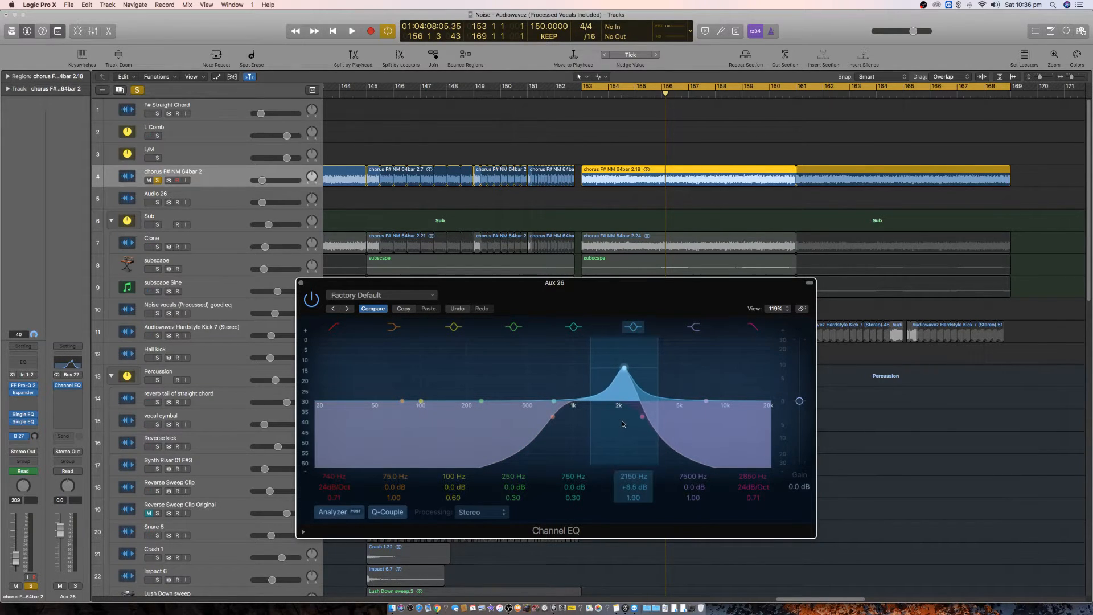
- Insert Clip Distortion after the Channel EQ on the aux and arrange both plug-in windows so they do not overlap
left_click(76, 385)
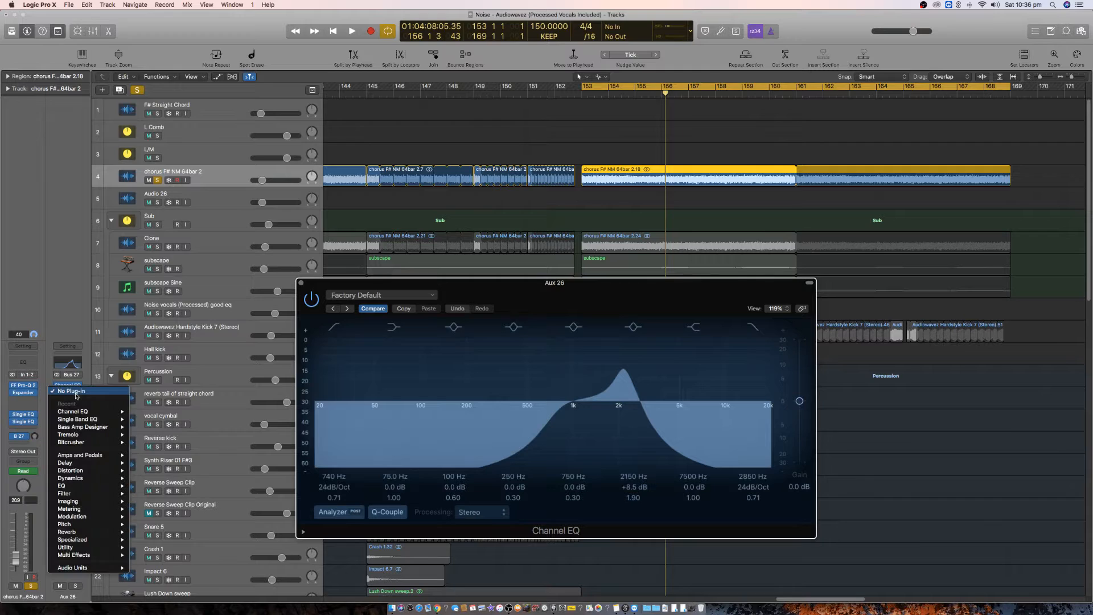
mouse_move(98, 472)
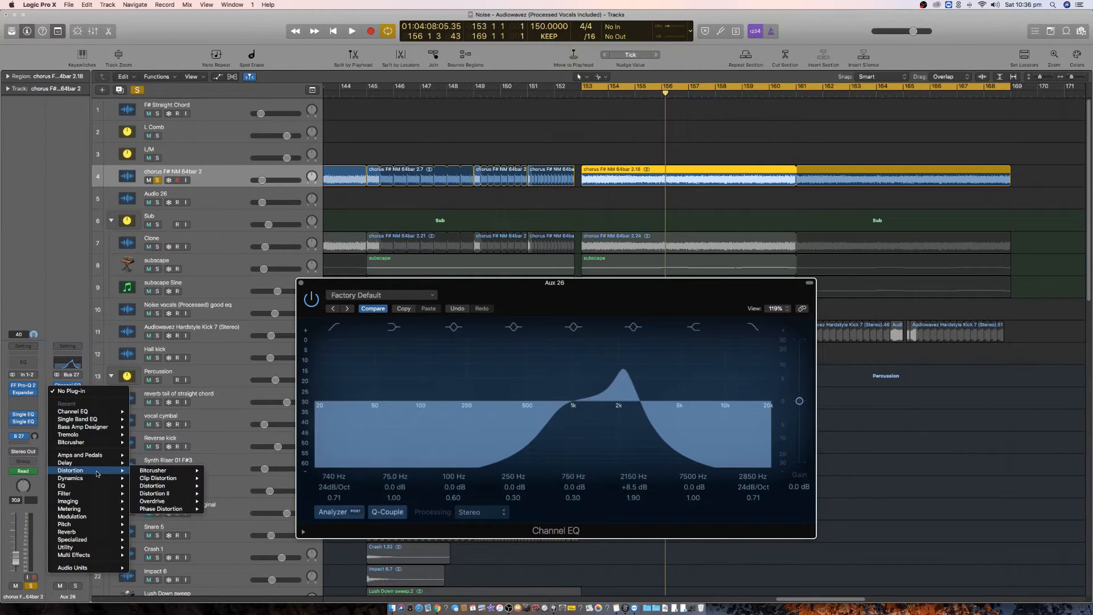
left_click(158, 478)
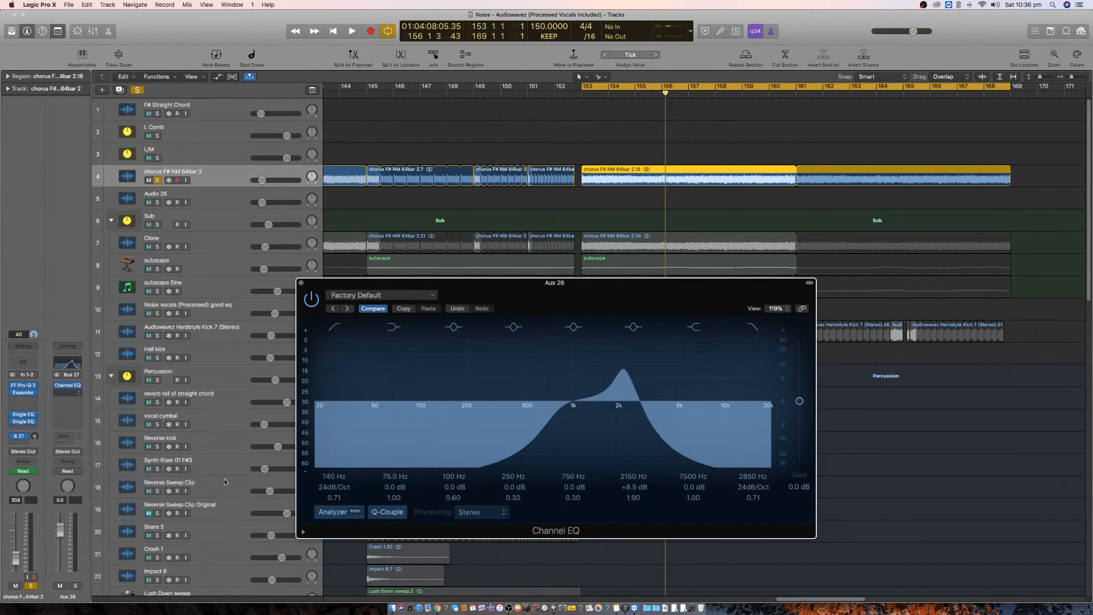
left_click_drag(188, 32, 510, 91)
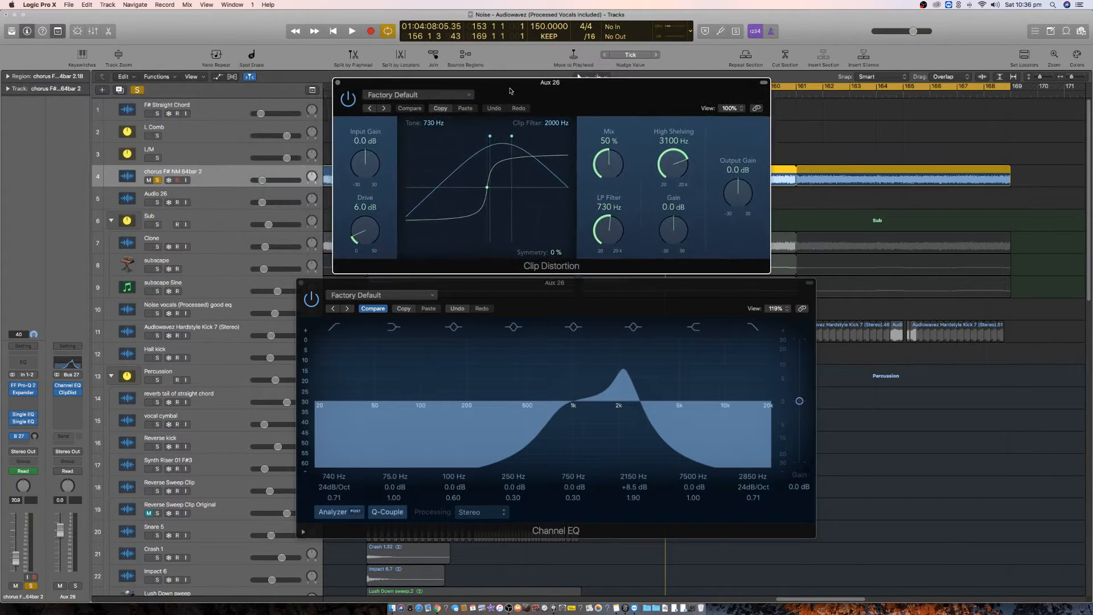
left_click_drag(554, 291, 563, 316)
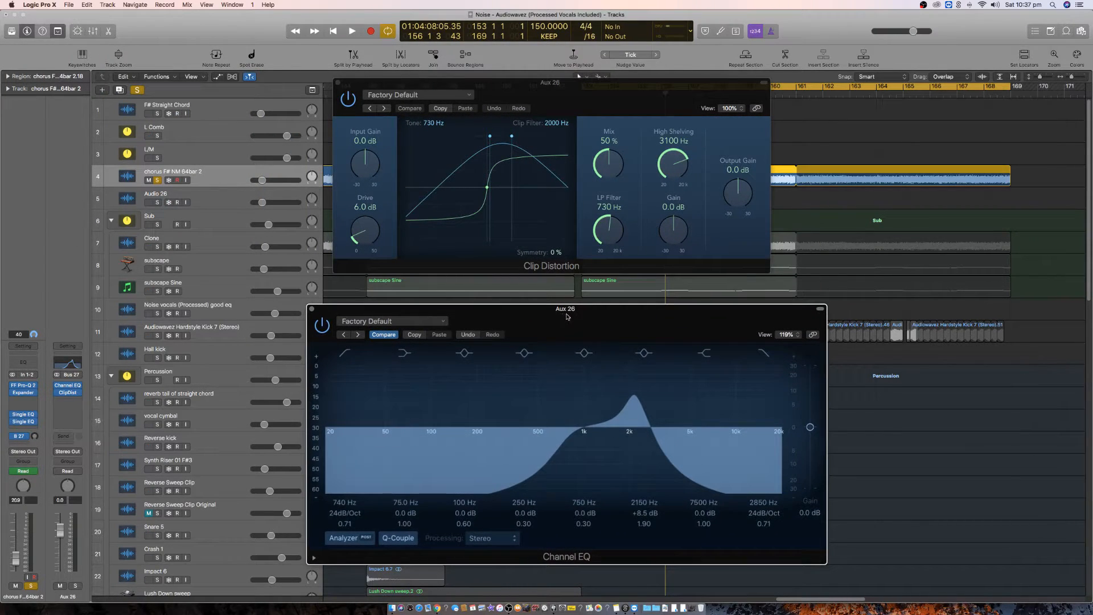
- Turn up the chorus track's Bus 27 send and, during playback, raise the aux EQ peak to +18.5 dB at 2200 Hz
left_click(27, 433)
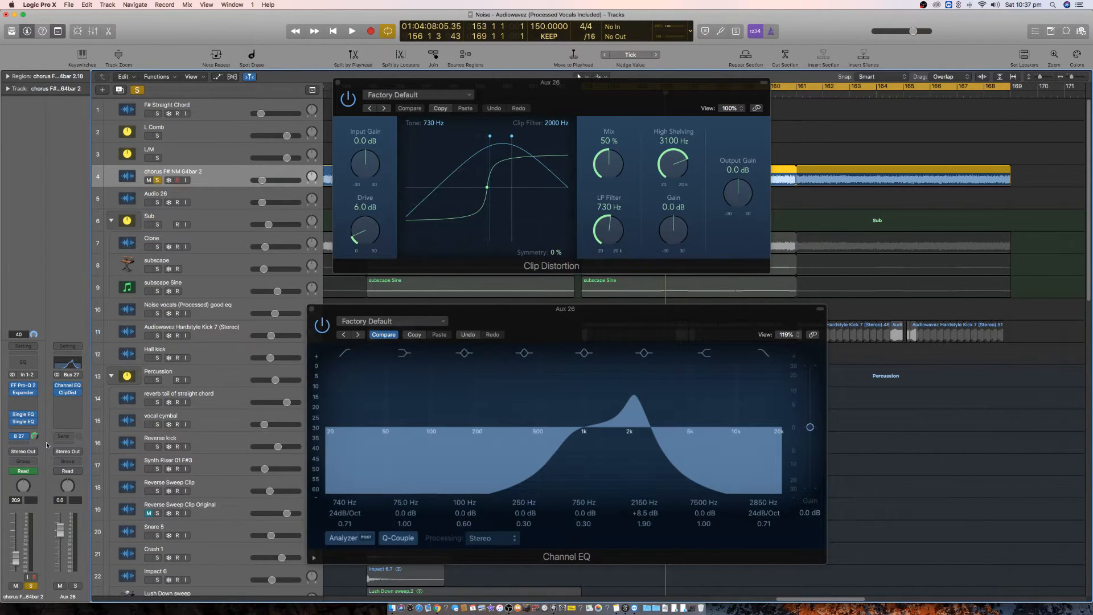
key("space")
left_click_drag(636, 394, 637, 366)
- Set the Clip Distortion's LP Filter to 4200 Hz, Tone to 130 Hz and Clip Filter to 20000 Hz
left_click_drag(608, 229, 607, 200)
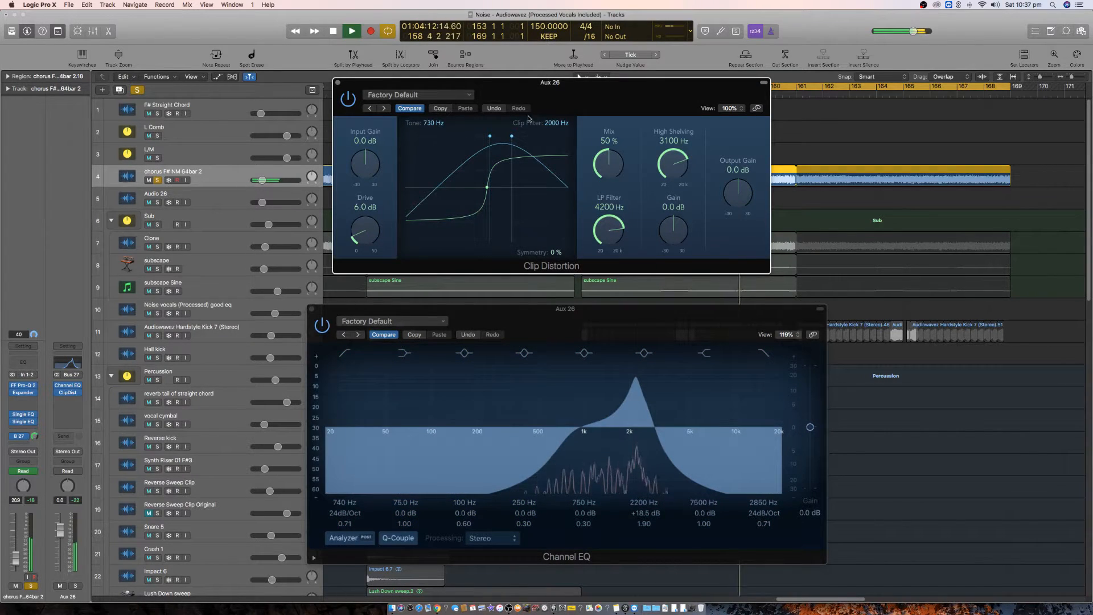
left_click_drag(489, 136, 427, 183)
left_click_drag(548, 127, 535, 10)
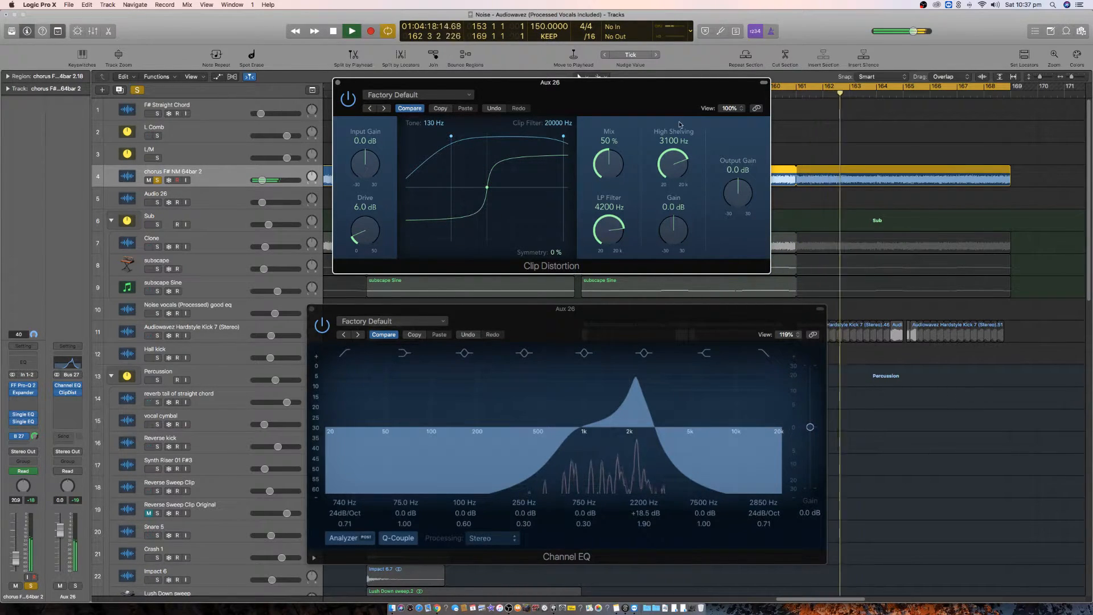
- Set the Clip Distortion's high-shelving Gain to +13.0 dB and Mix to 80% during playback, and close both aux plug-in windows
left_click_drag(672, 209, 667, 203)
key("space")
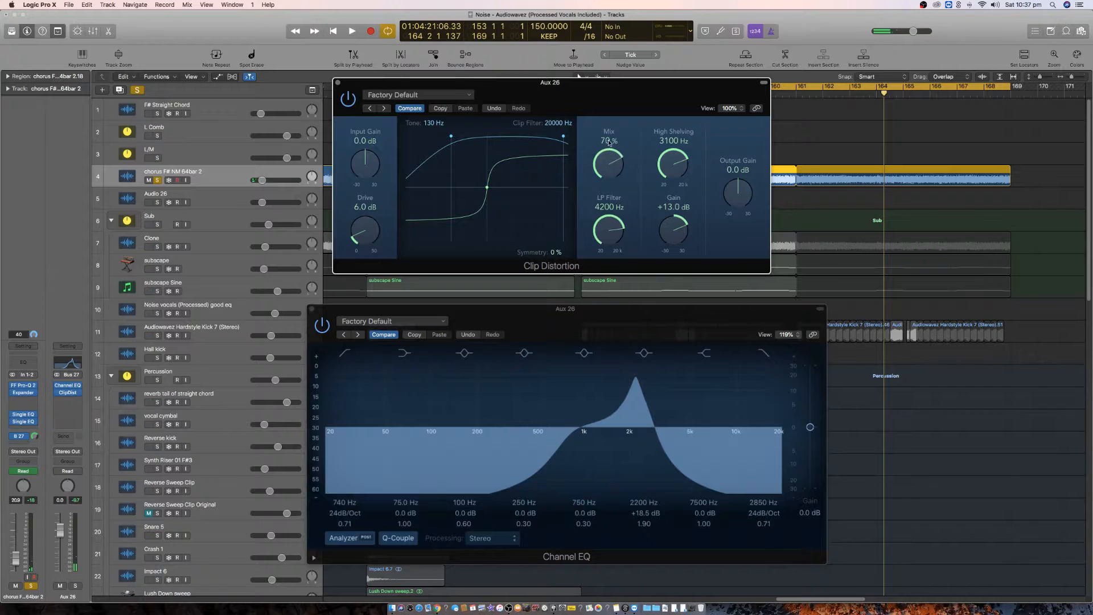
key("space")
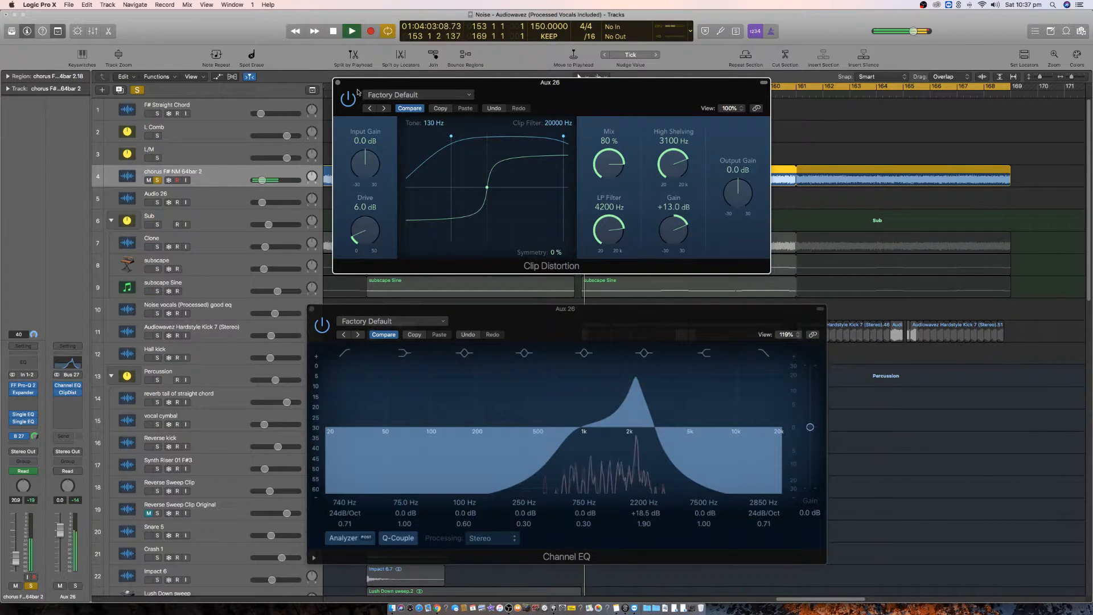
left_click(337, 83)
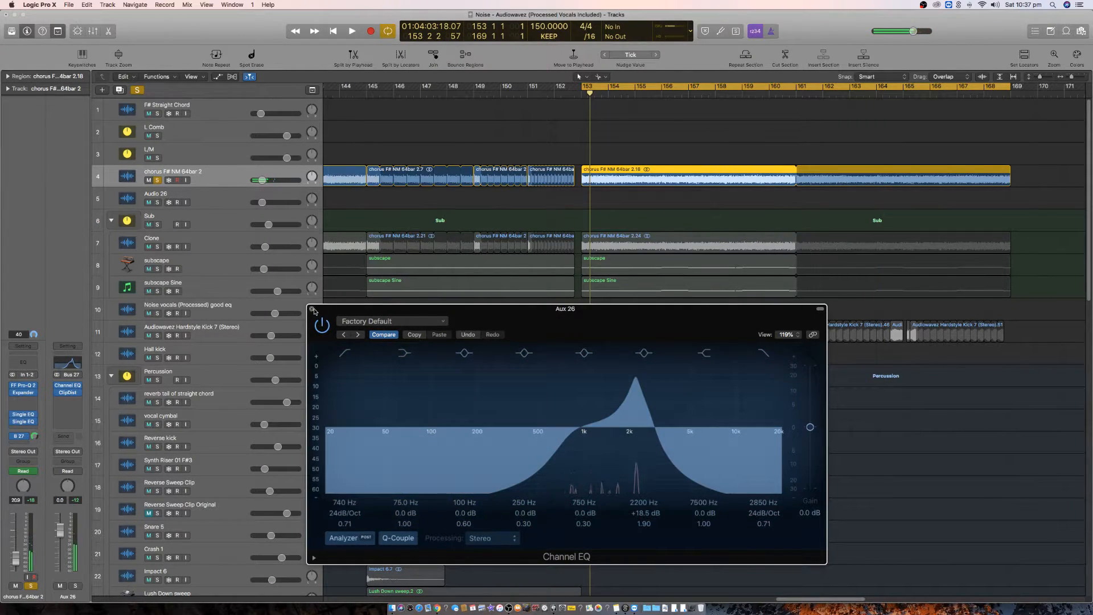
left_click(312, 309)
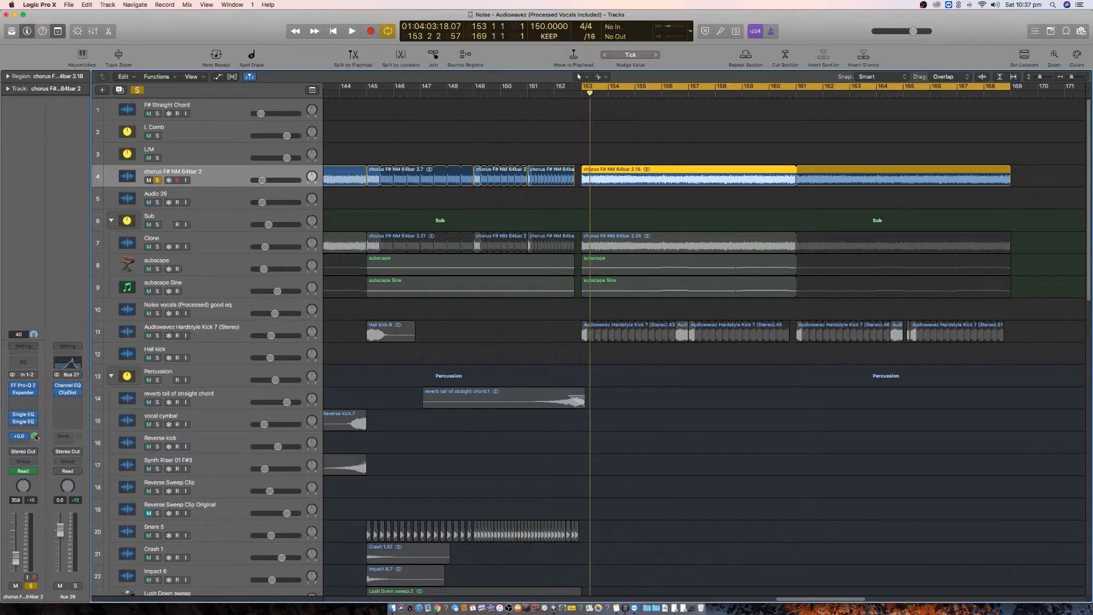
left_click(34, 437)
- Insert the Waves S1 Imager in stereo after Clip Distortion on the aux and increase its Width while listening
left_click(67, 400)
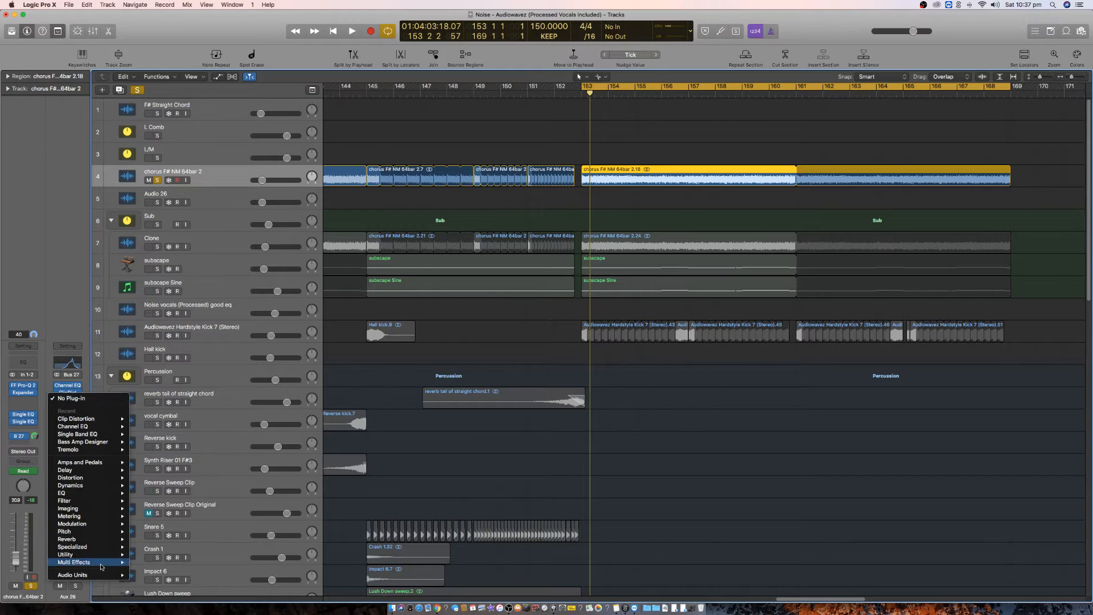
mouse_move(102, 574)
mouse_move(150, 587)
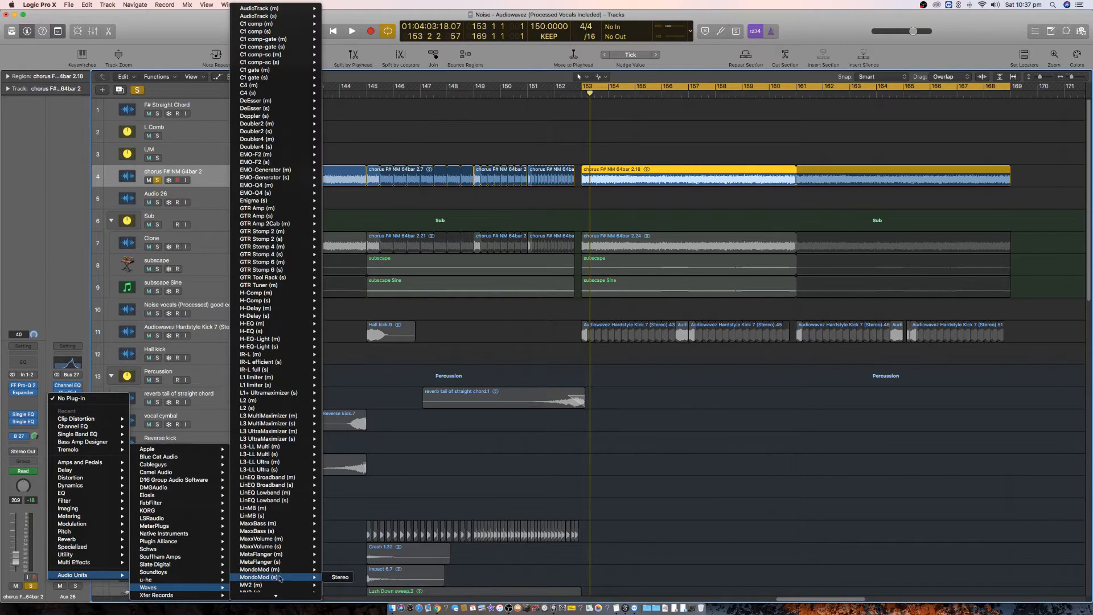
mouse_move(279, 596)
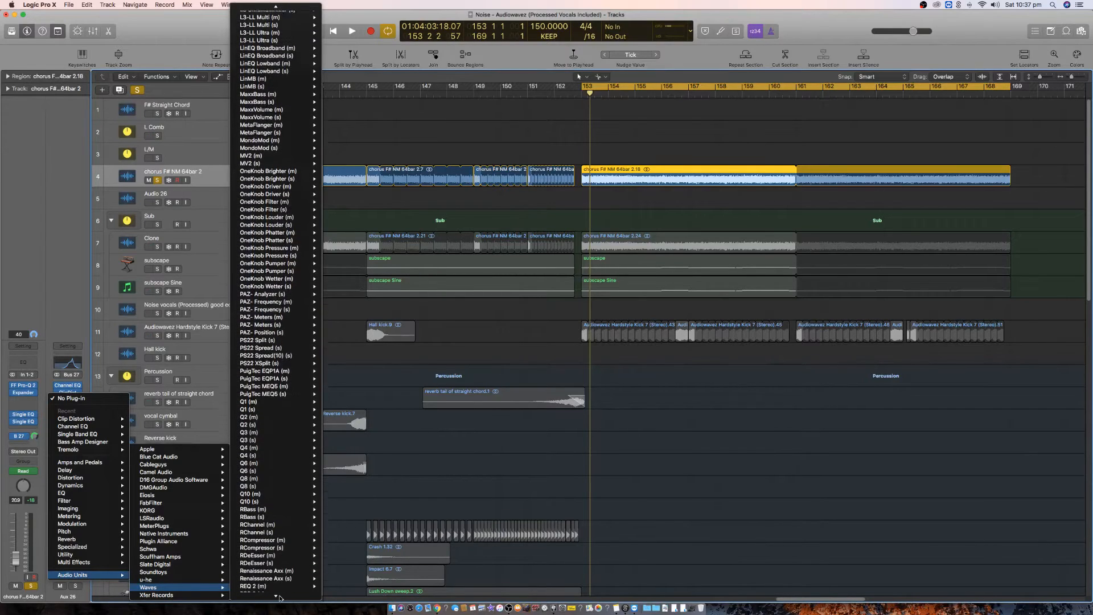
mouse_move(285, 514)
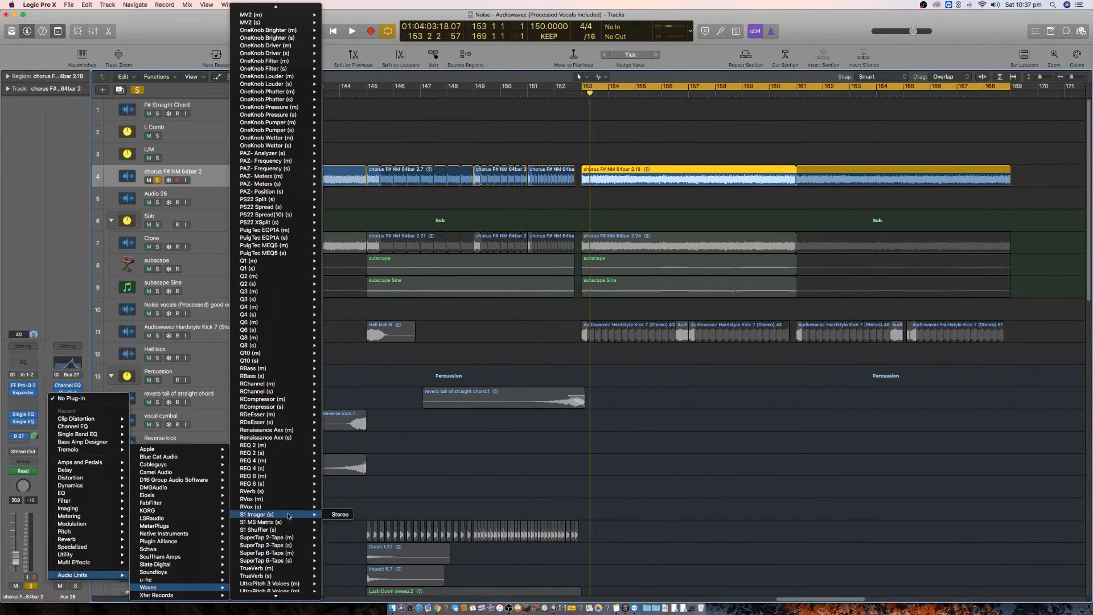
left_click(348, 515)
left_click_drag(136, 21, 528, 288)
key("space")
left_click_drag(439, 379, 438, 369)
key("space")
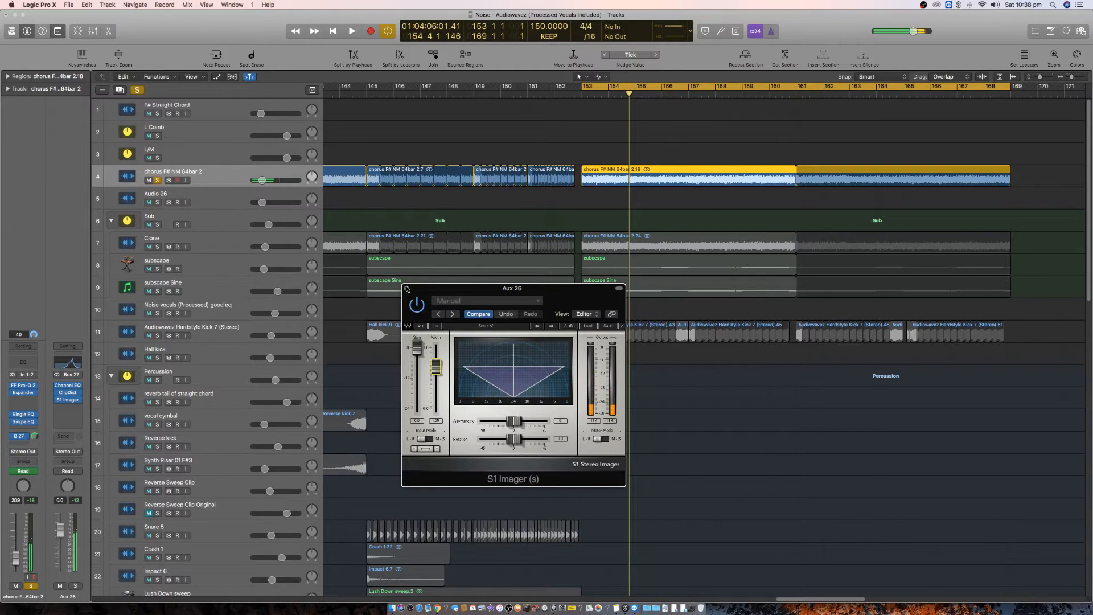
left_click(406, 288)
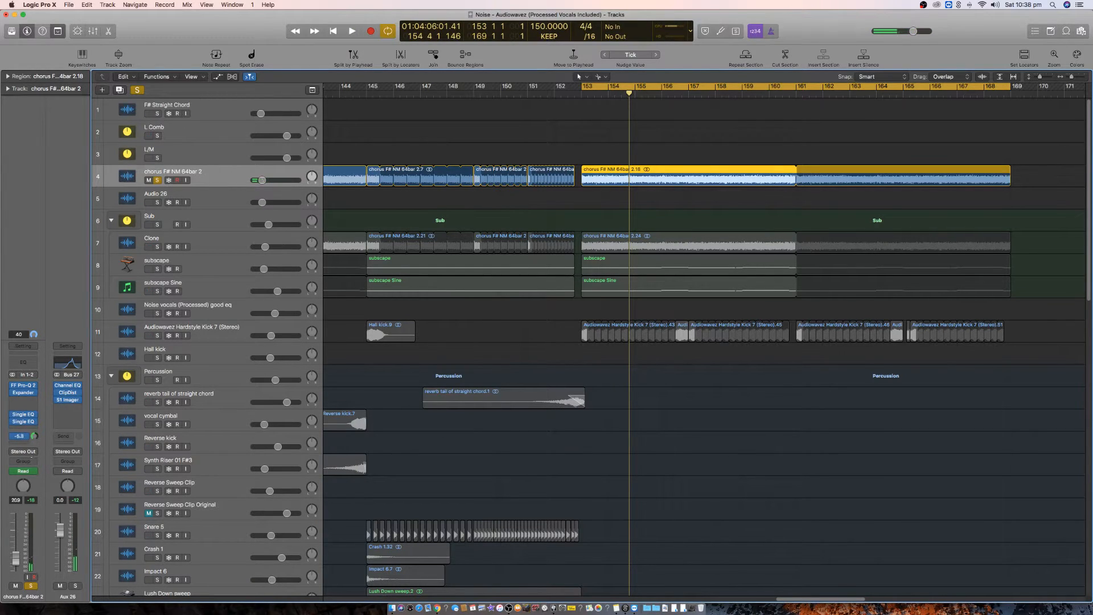
- Play the drop, solo the Sub alongside the chorus and bring the chorus's Bus 27 send from silence to -21.0 dB
key("space")
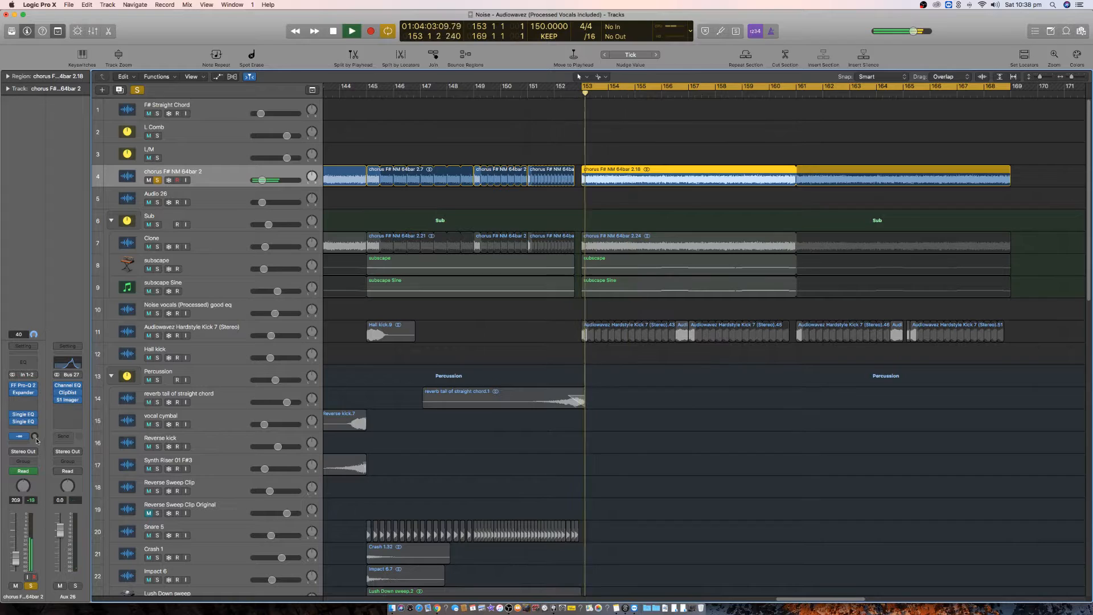
left_click_drag(34, 436, 34, 415)
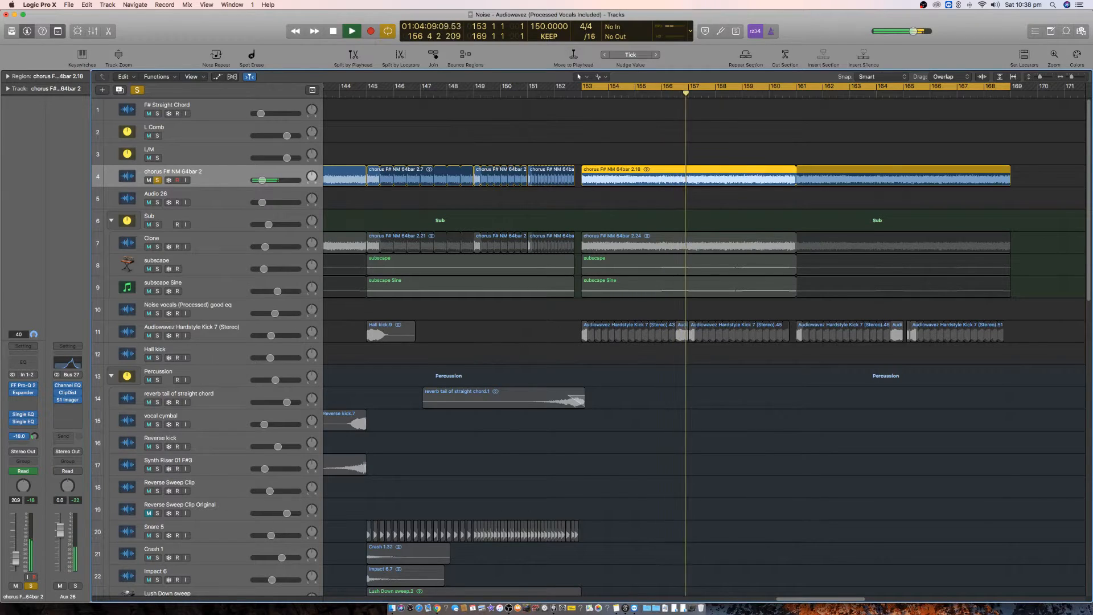
left_click(158, 225)
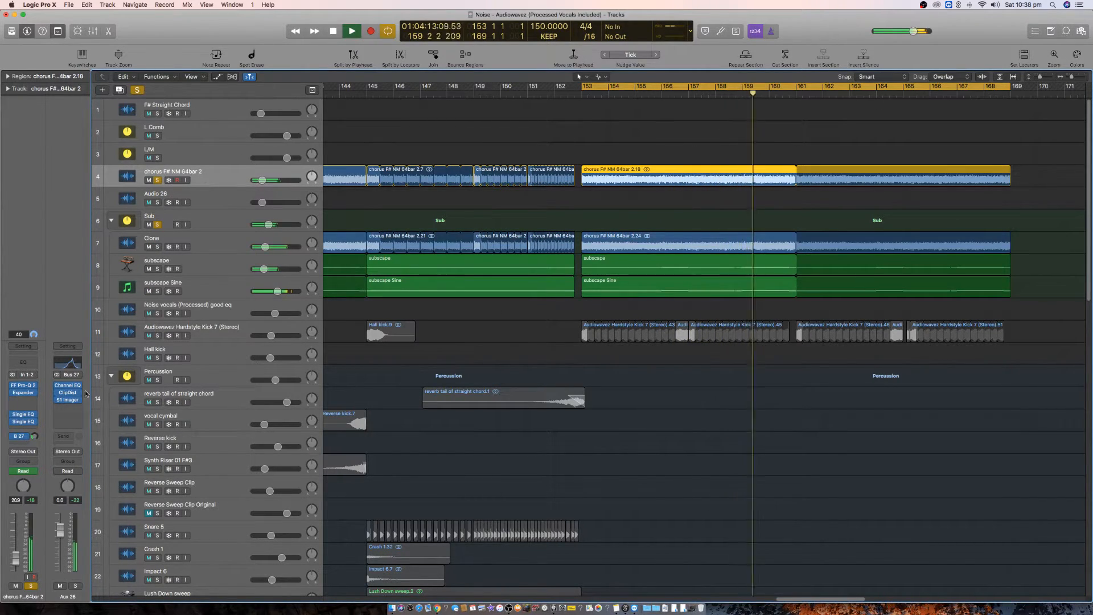
left_click_drag(34, 436, 34, 439)
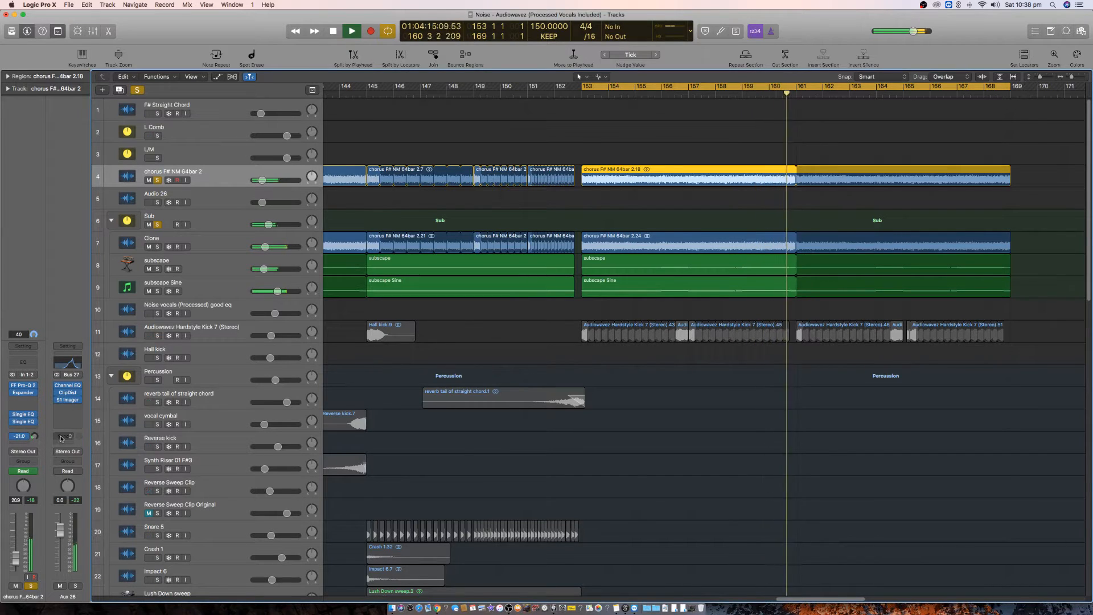
- Stop playback, unsolo the Sub and add a Bus 10 (SC) send to the distortion aux
left_click(63, 436)
mouse_move(88, 479)
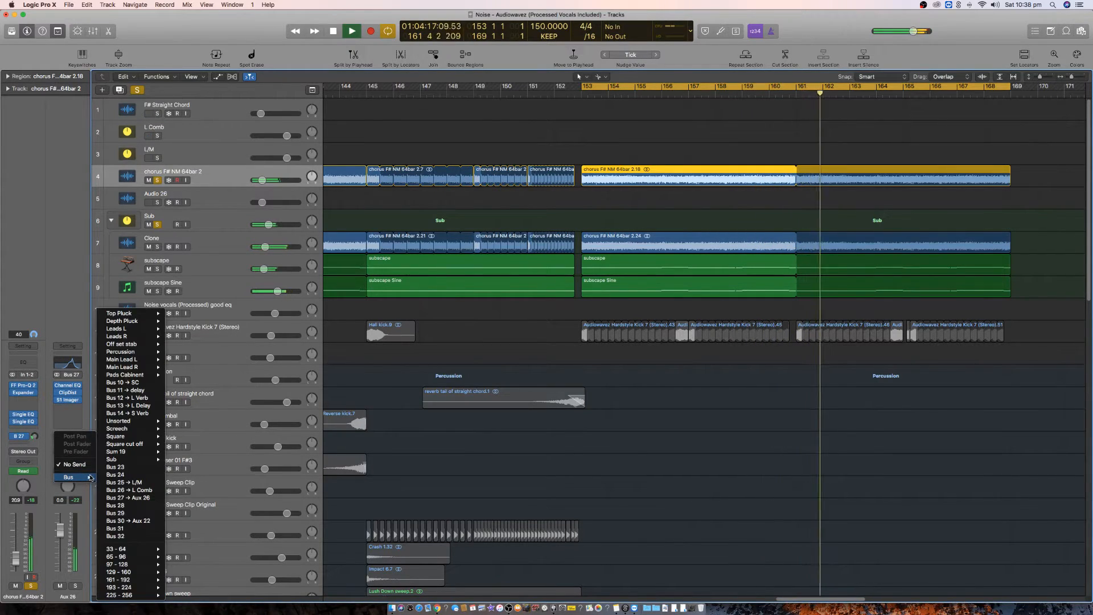
left_click(66, 264)
key("space")
left_click(158, 225)
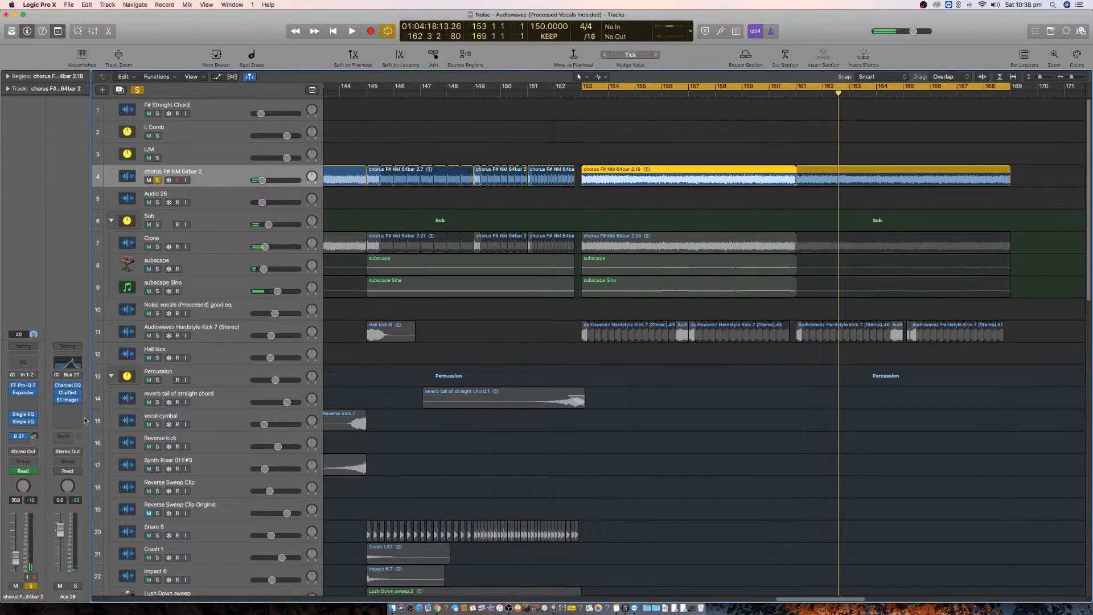
left_click(74, 438)
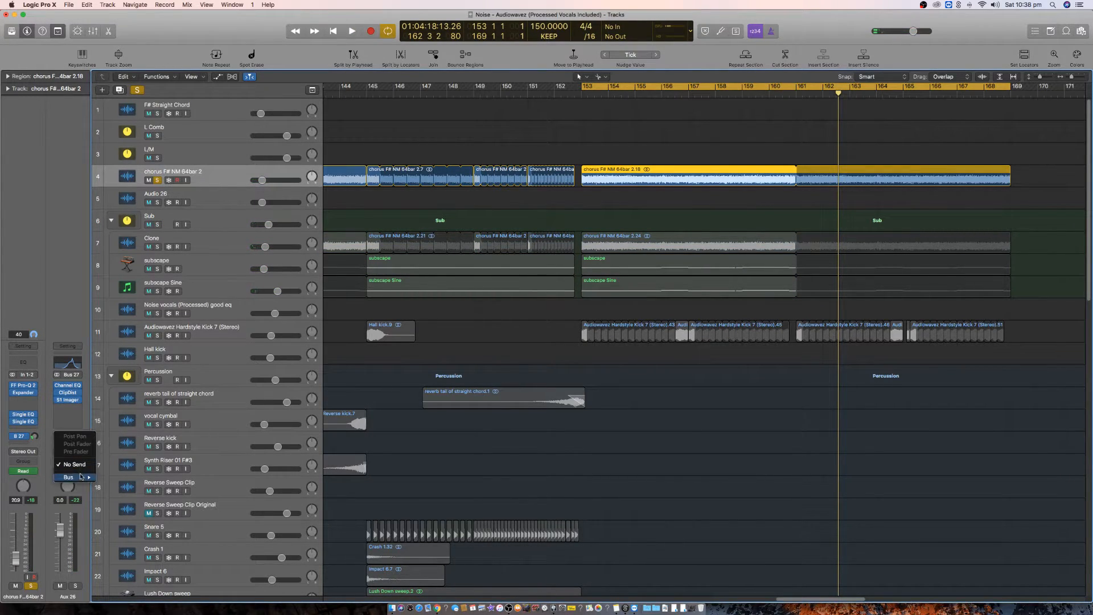
mouse_move(85, 478)
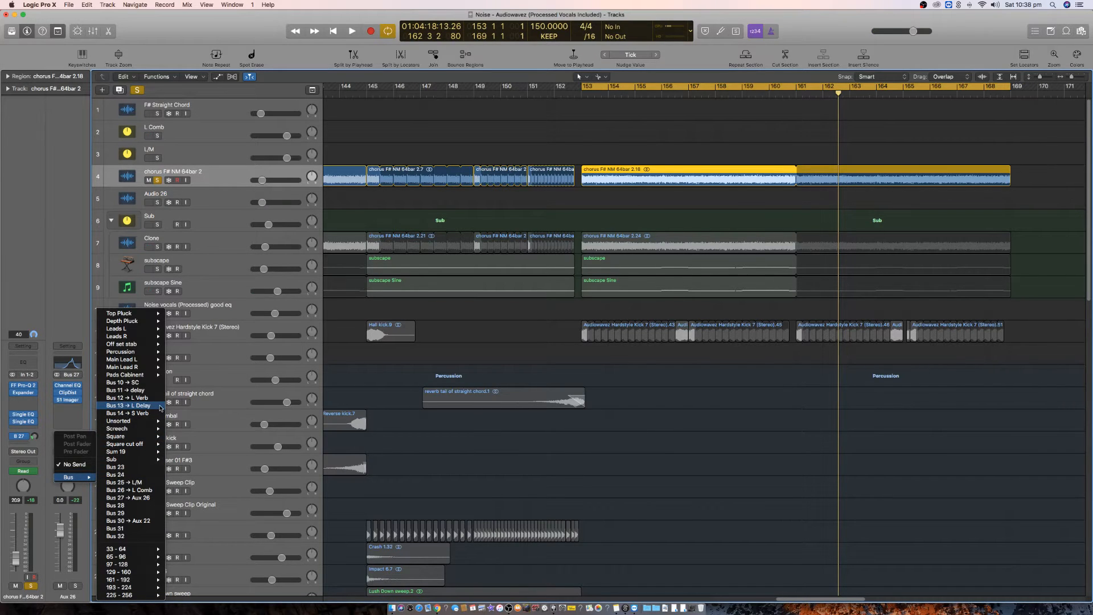
left_click(152, 382)
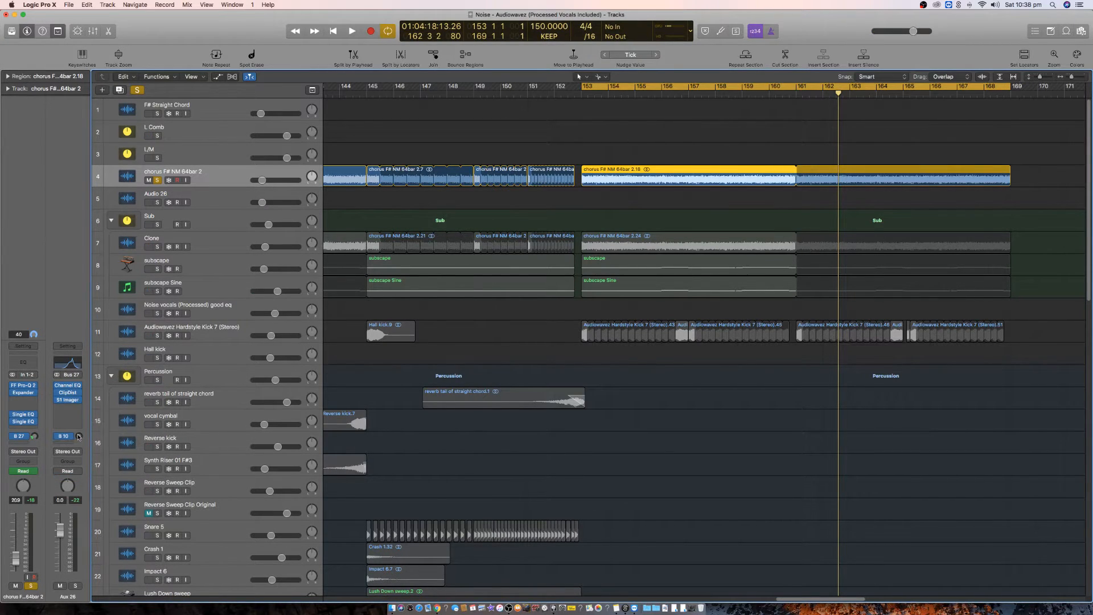
- Add a Bus 11 (delay) send to the distortion aux and set its level to -27.0 dB during playback
left_click(70, 439)
mouse_move(78, 488)
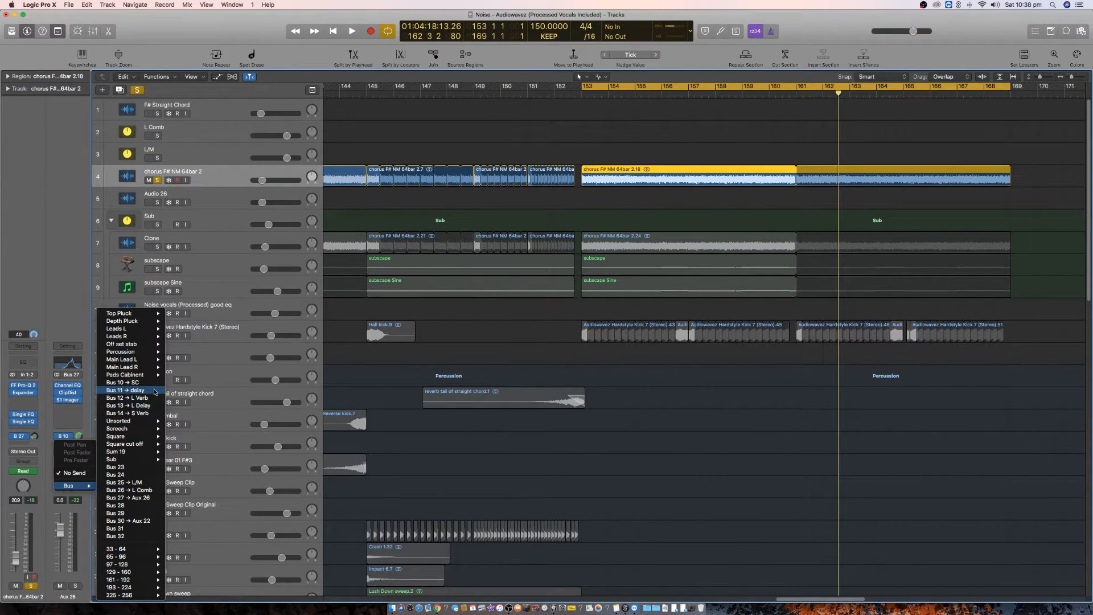
left_click(156, 391)
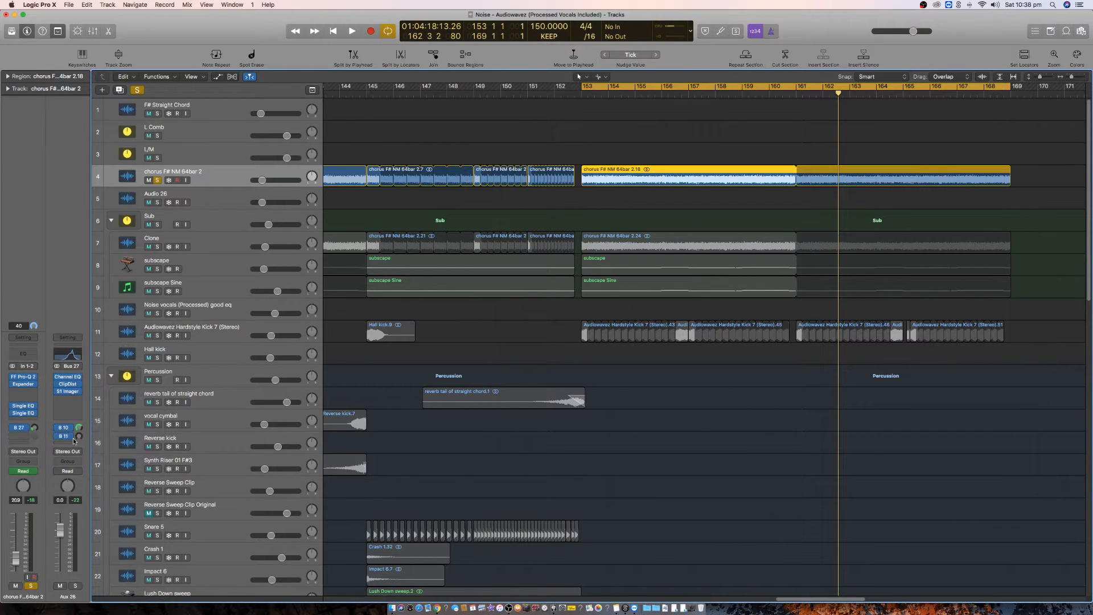
left_click(79, 436)
key("space")
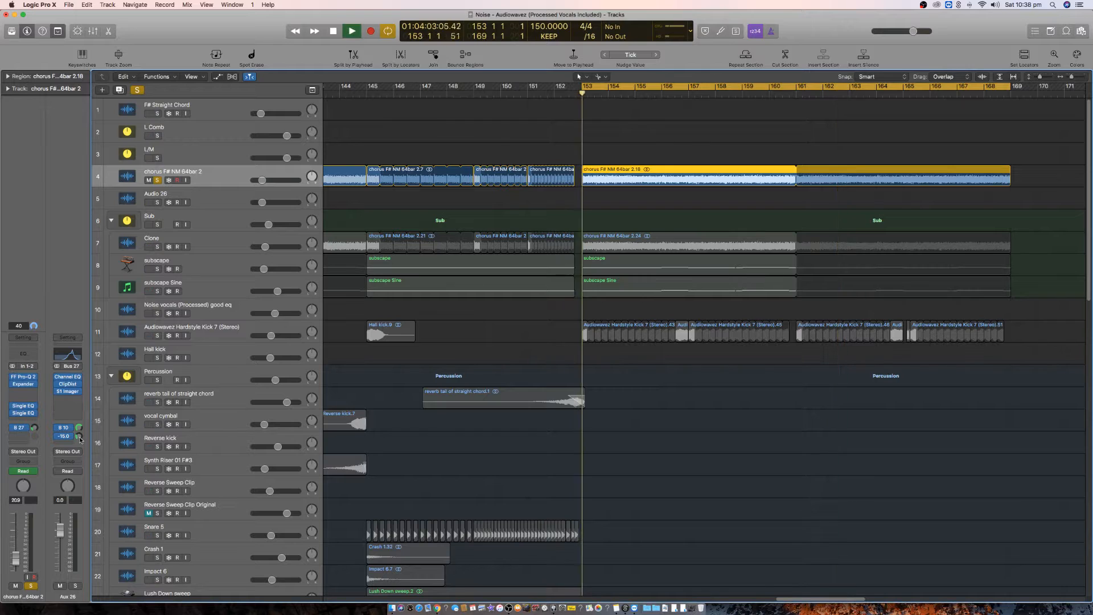
left_click_drag(80, 436, 79, 438)
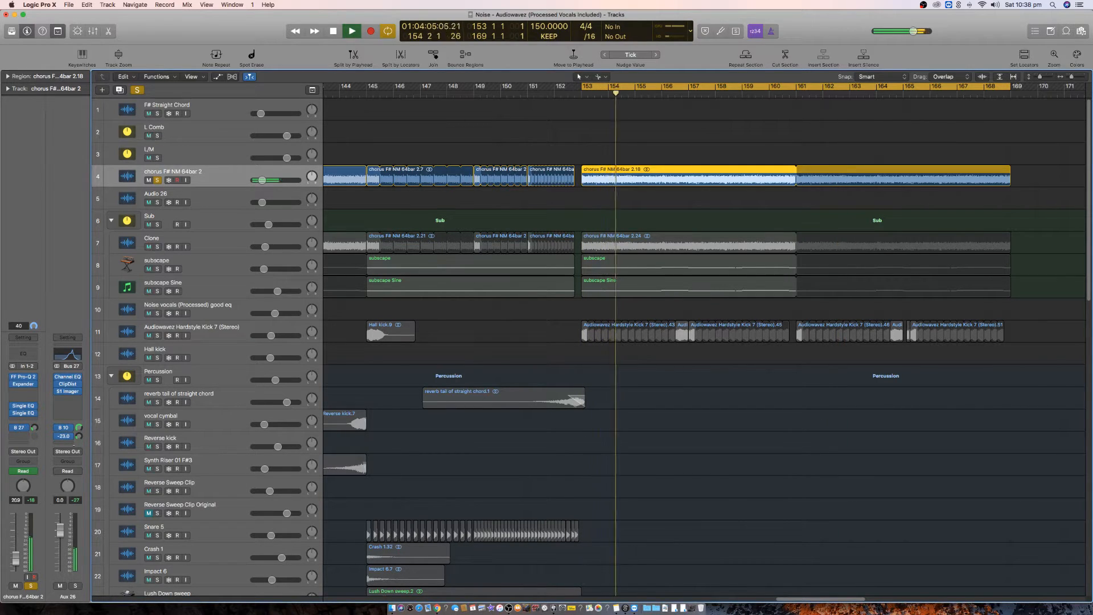
key("space")
left_click(66, 436)
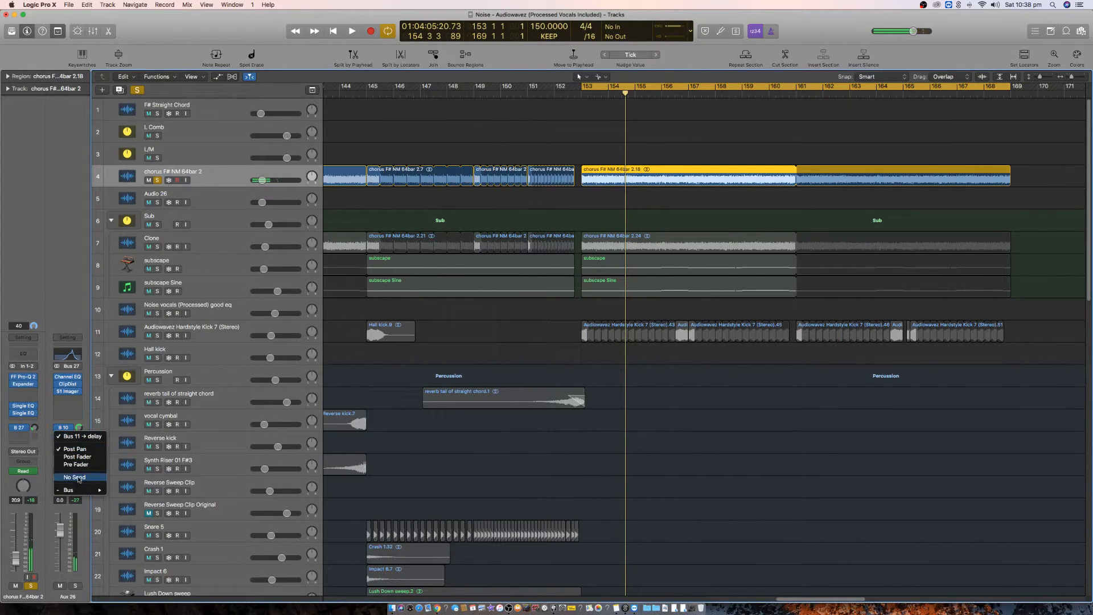
left_click(66, 324)
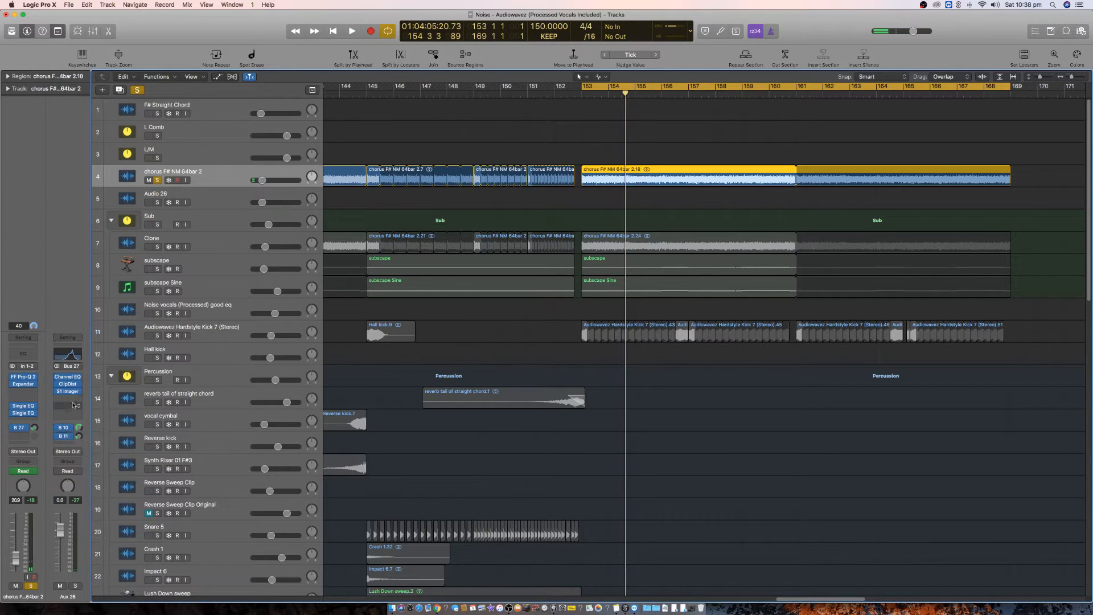
key("space")
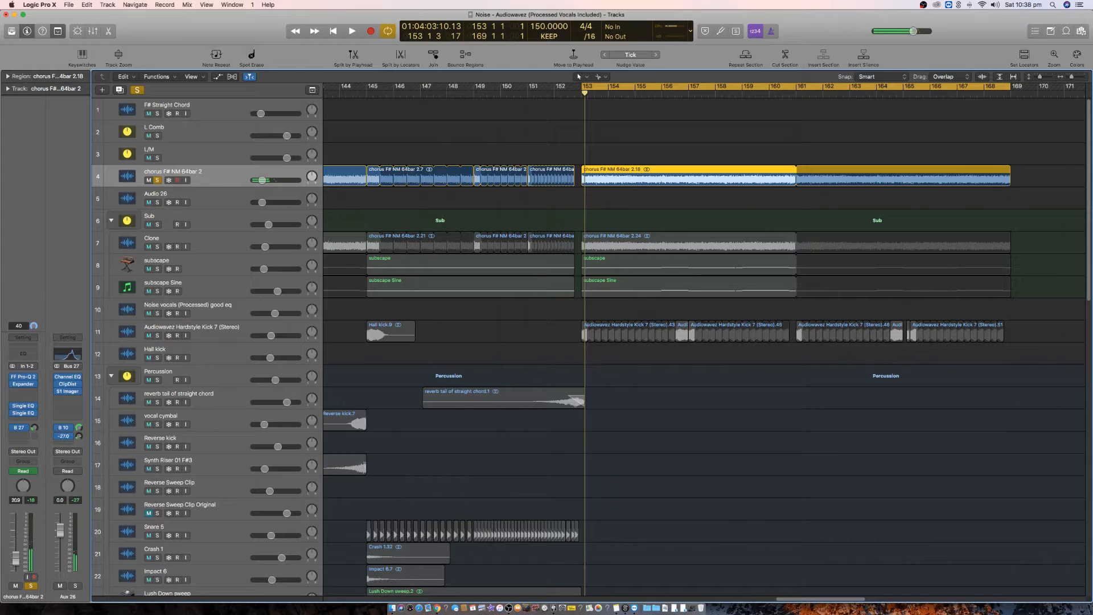
- Add a Bus 14 (S Verb) send at -15.8 dB to the aux and lower the chorus's Bus 27 send to -25.5 dB
left_click(65, 436)
mouse_move(71, 485)
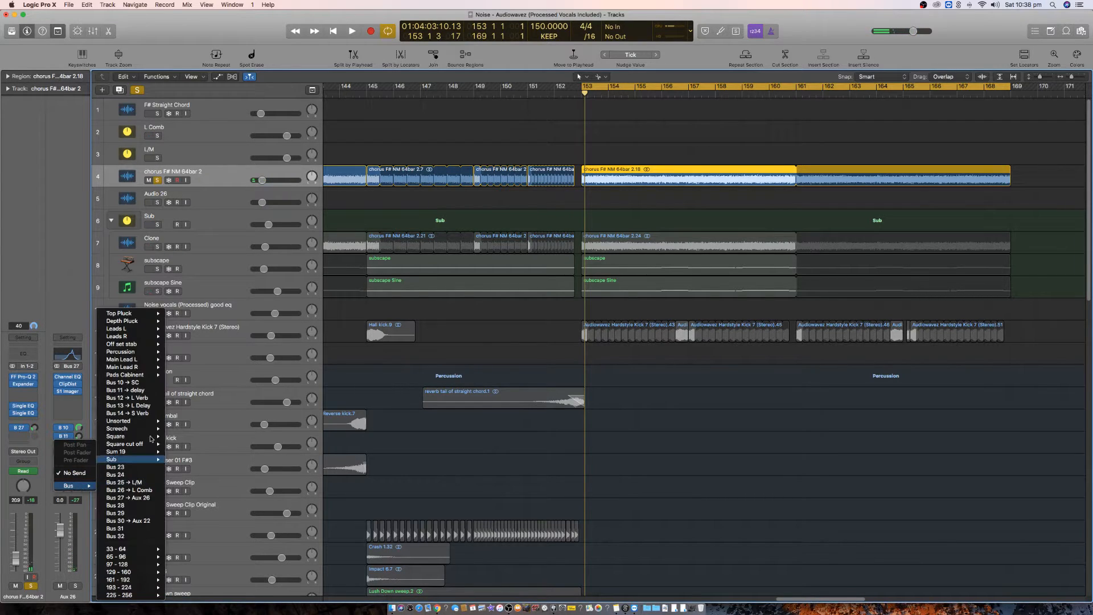
left_click(151, 413)
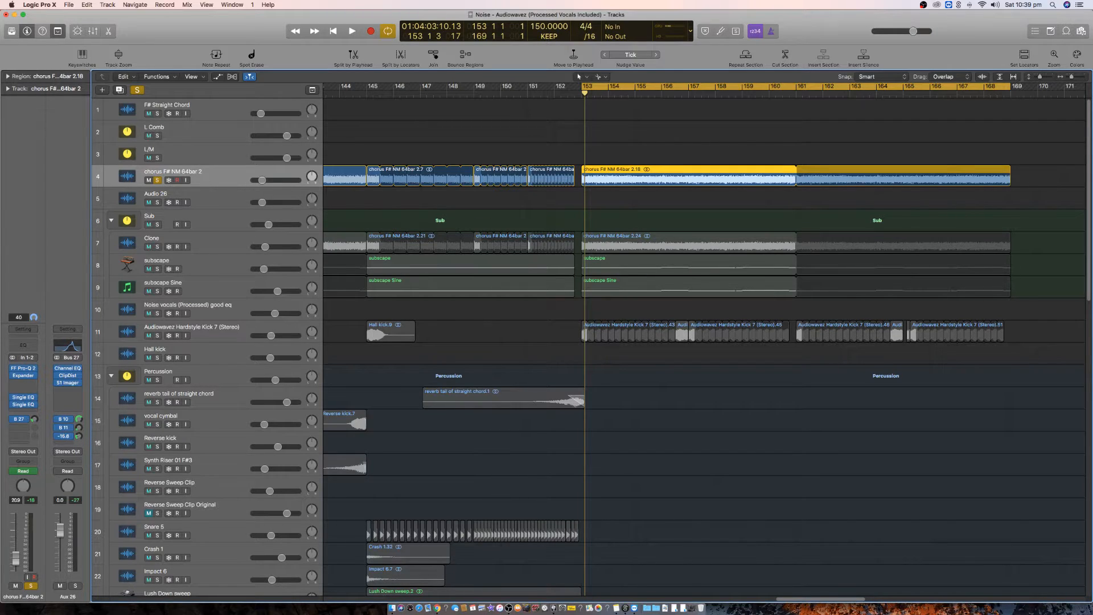
key("space")
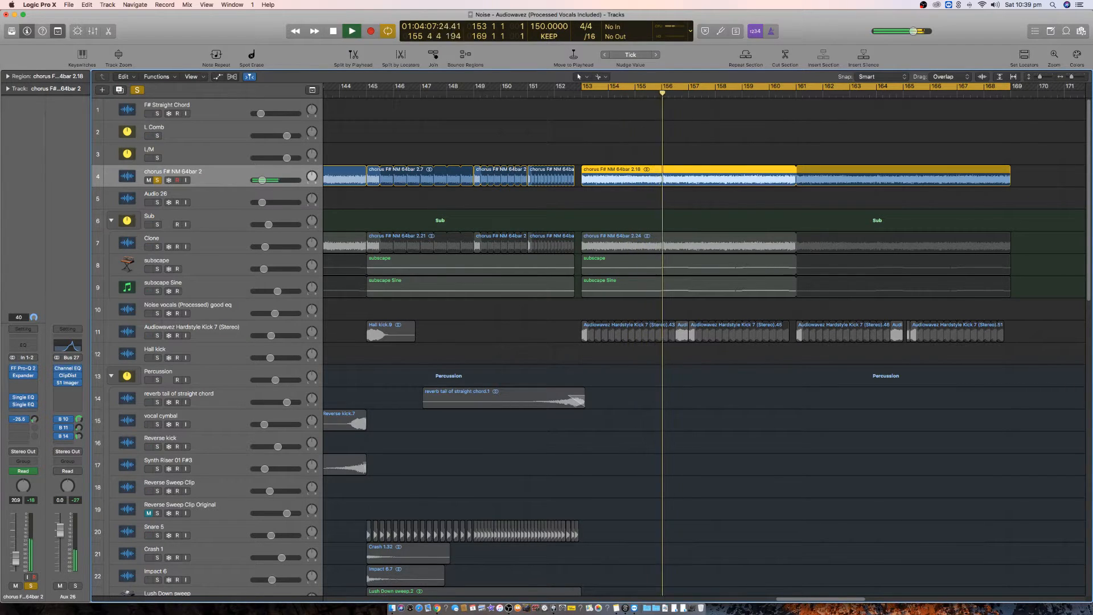
key("space")
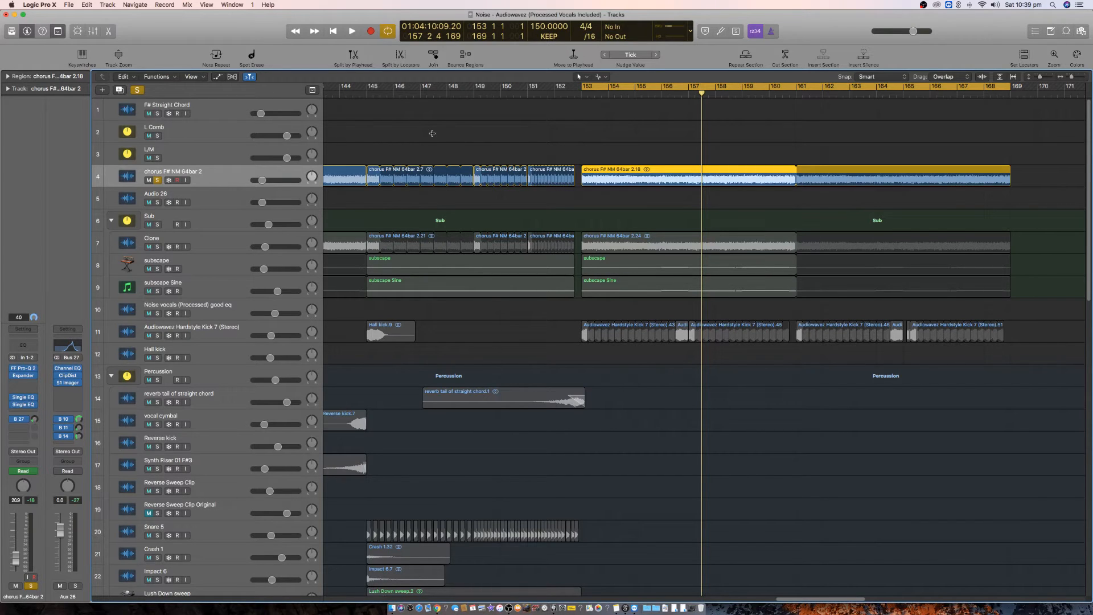
- Set the aux Channel EQ low cut to 48 dB/Oct at 970 Hz and lower the chorus's Bus 27 send to -29.0 dB
left_click(76, 367)
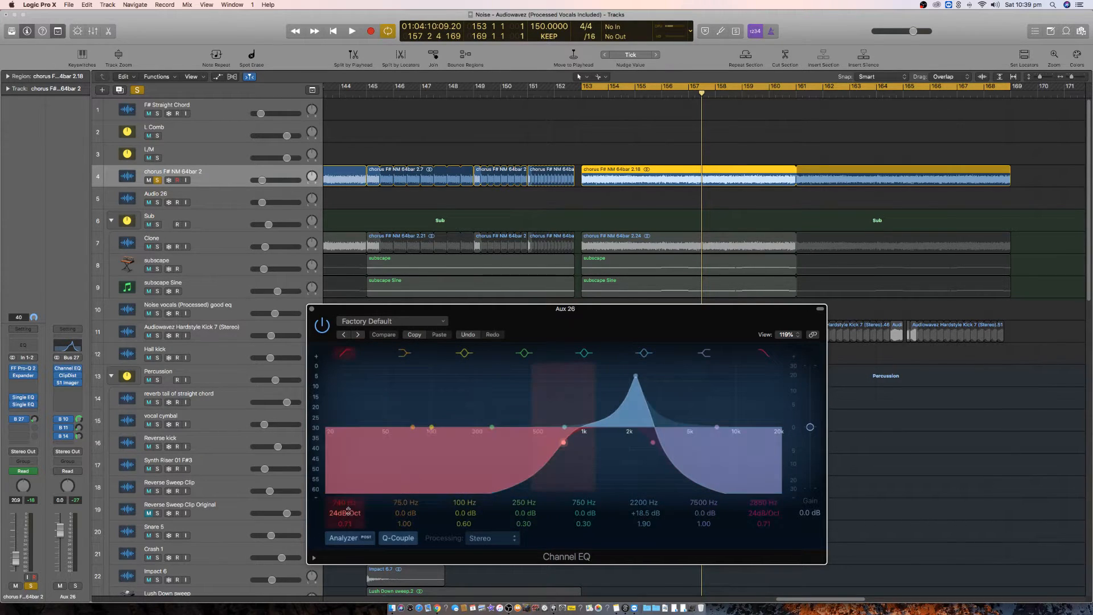
left_click_drag(349, 513, 348, 508)
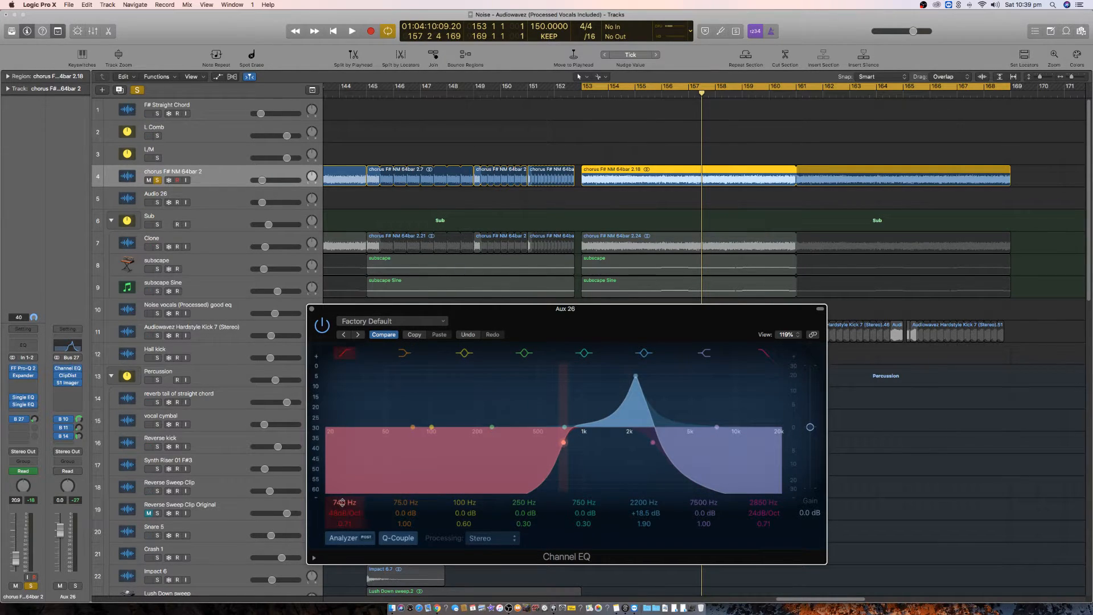
key("space")
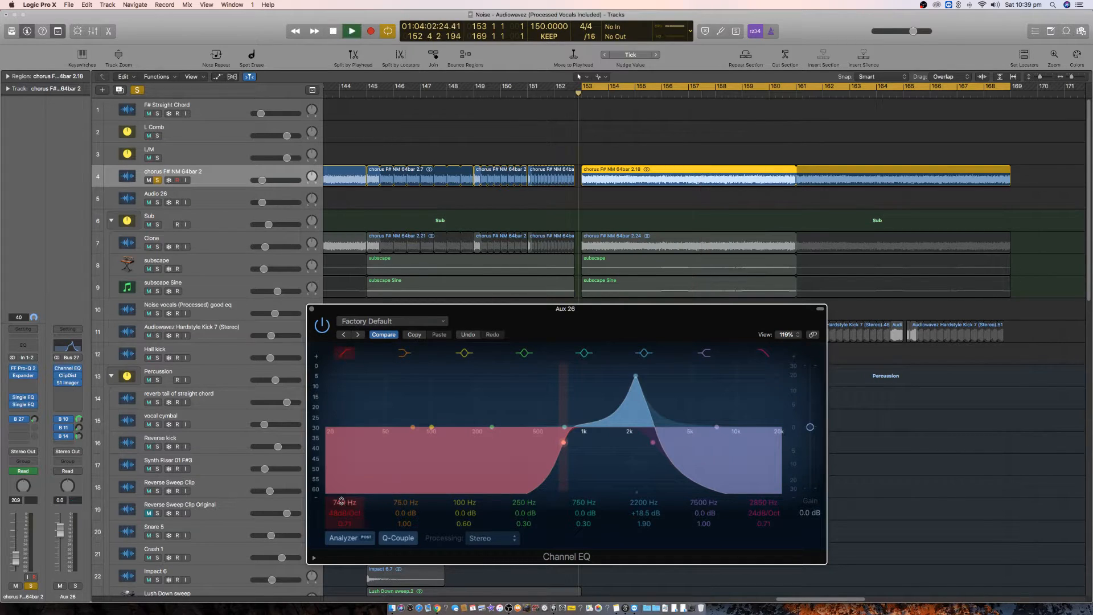
left_click_drag(342, 501, 342, 492)
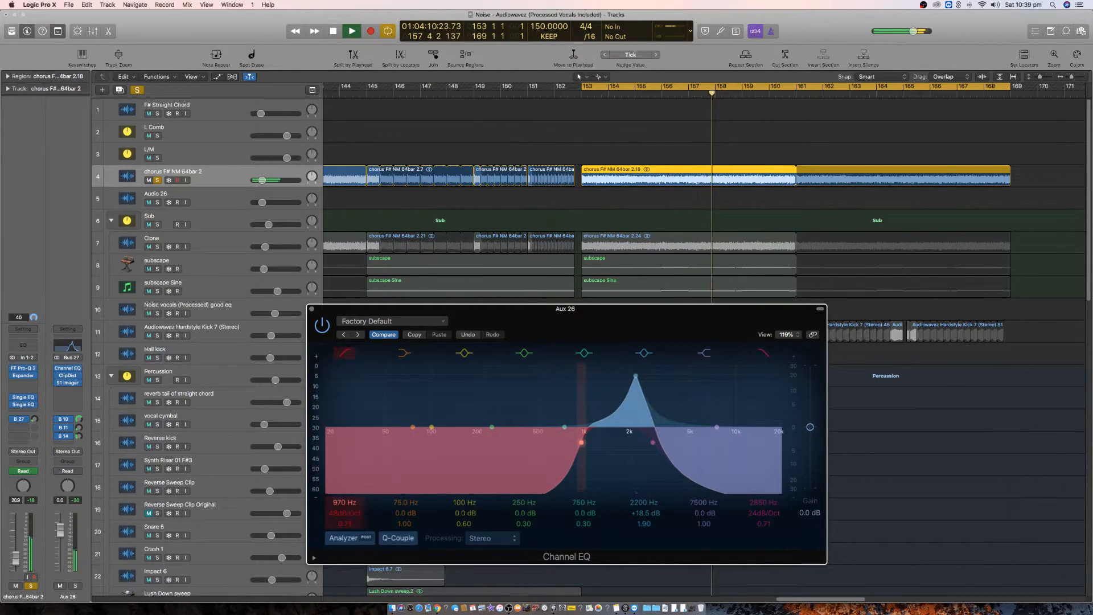
left_click_drag(34, 419, 34, 422)
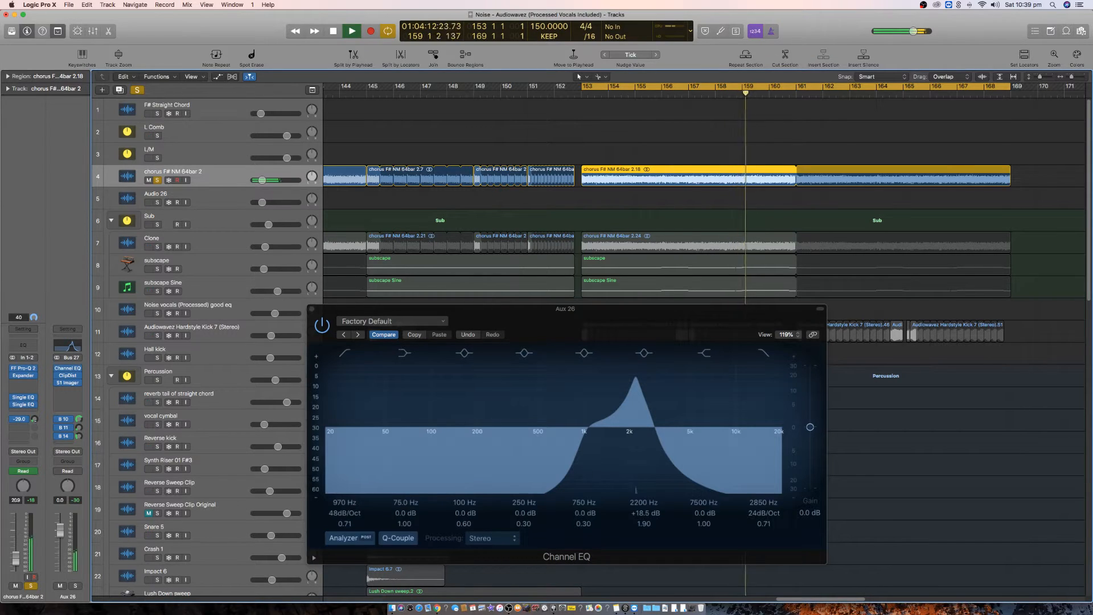
- Close the Channel EQ window and audition the chorus with the Sub and Audiowavez Hardstyle Kick 7 tracks also soloed
left_click(312, 308)
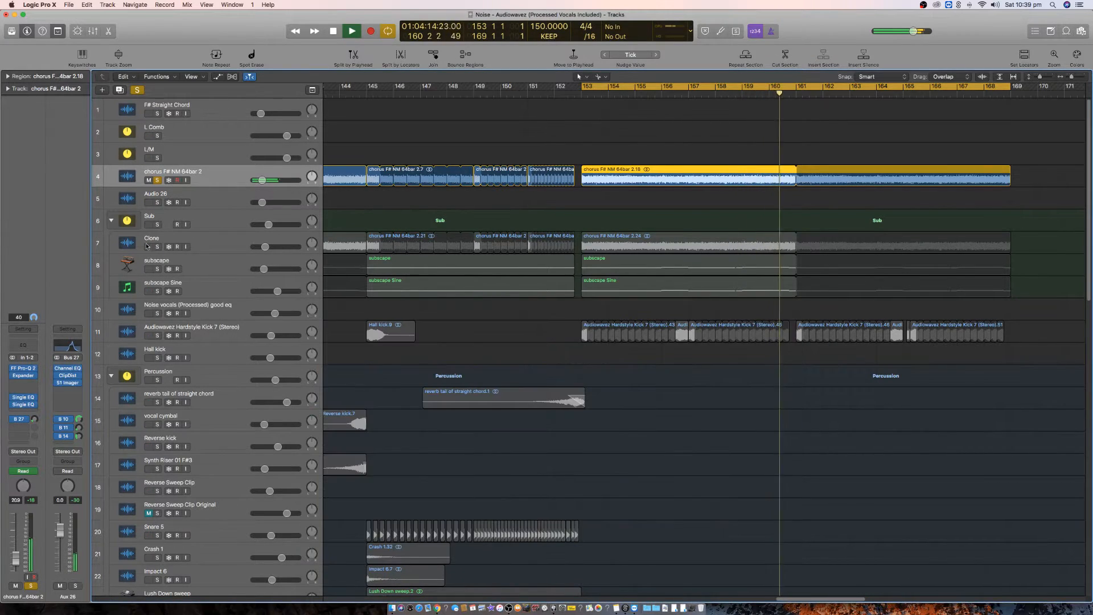
left_click(157, 225)
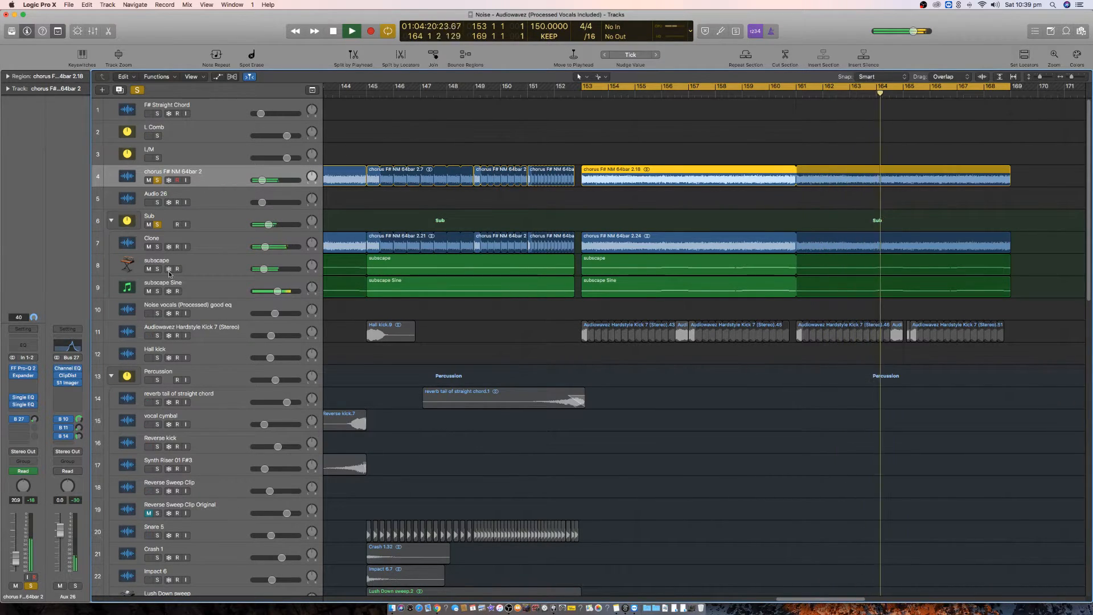
left_click(158, 336)
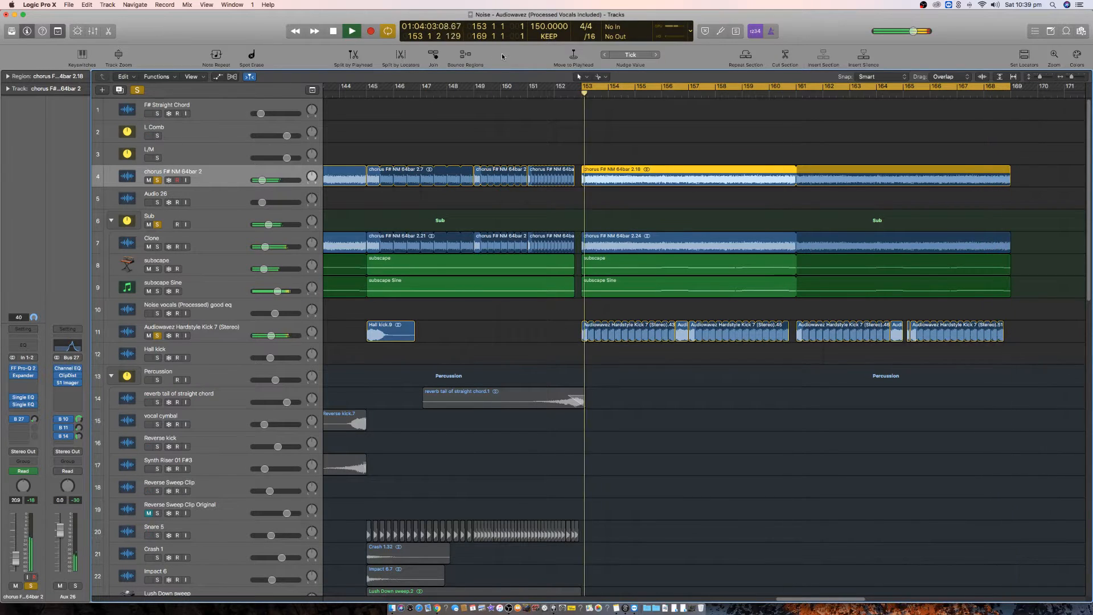
- Clear all solos and mute the Audiowavez Hardstyle Kick 7 track during playback
key("ctrl+alt+super+s")
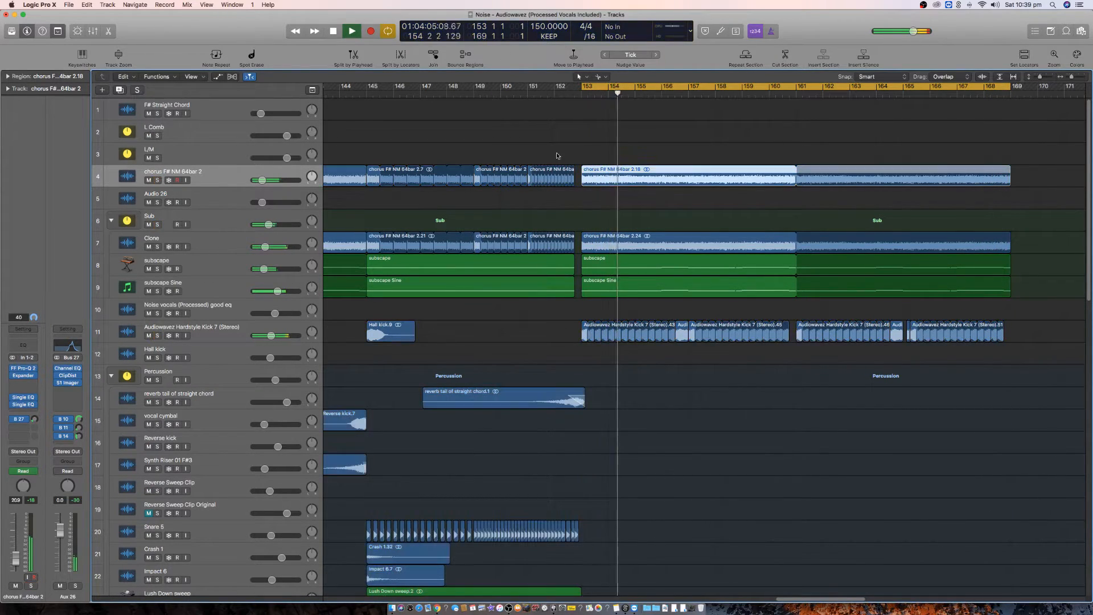
scroll(676, 412, "down", 3)
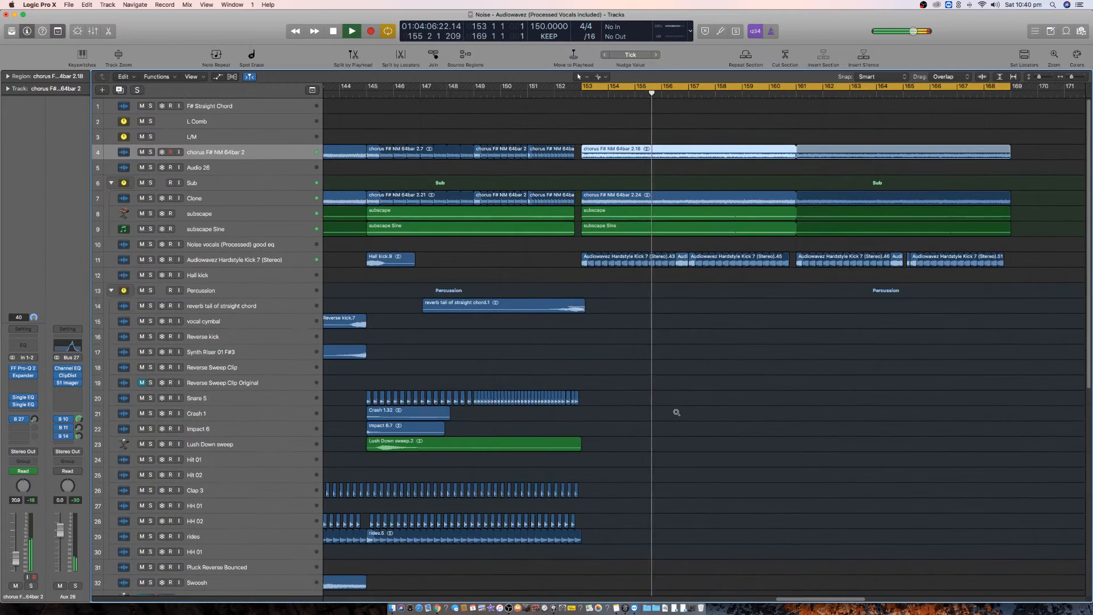
scroll(677, 413, "down", 5)
scroll(627, 305, "up", 3)
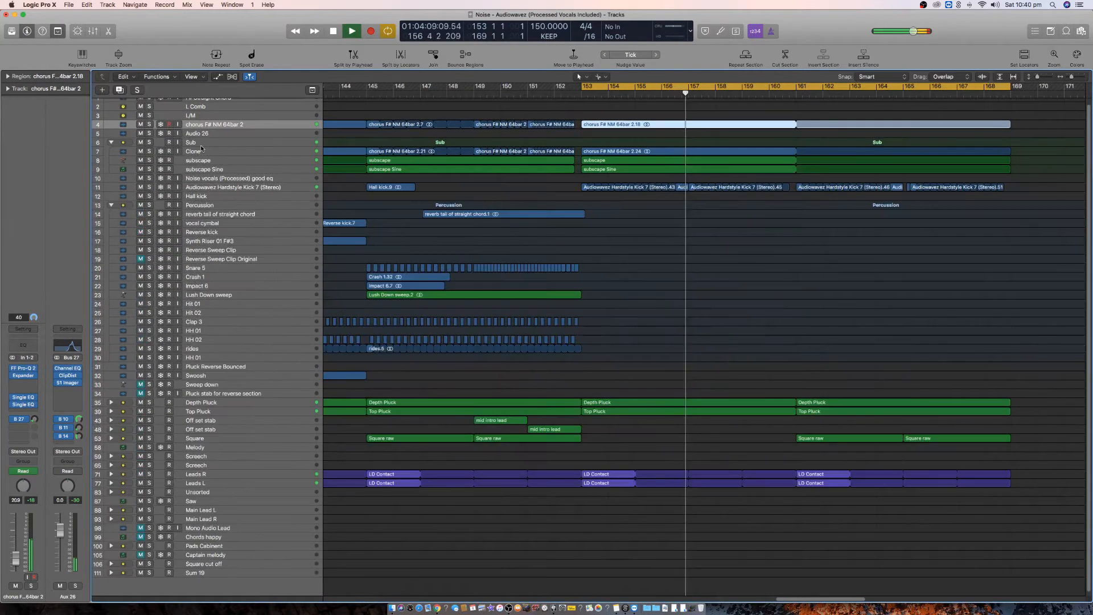
left_click(140, 187)
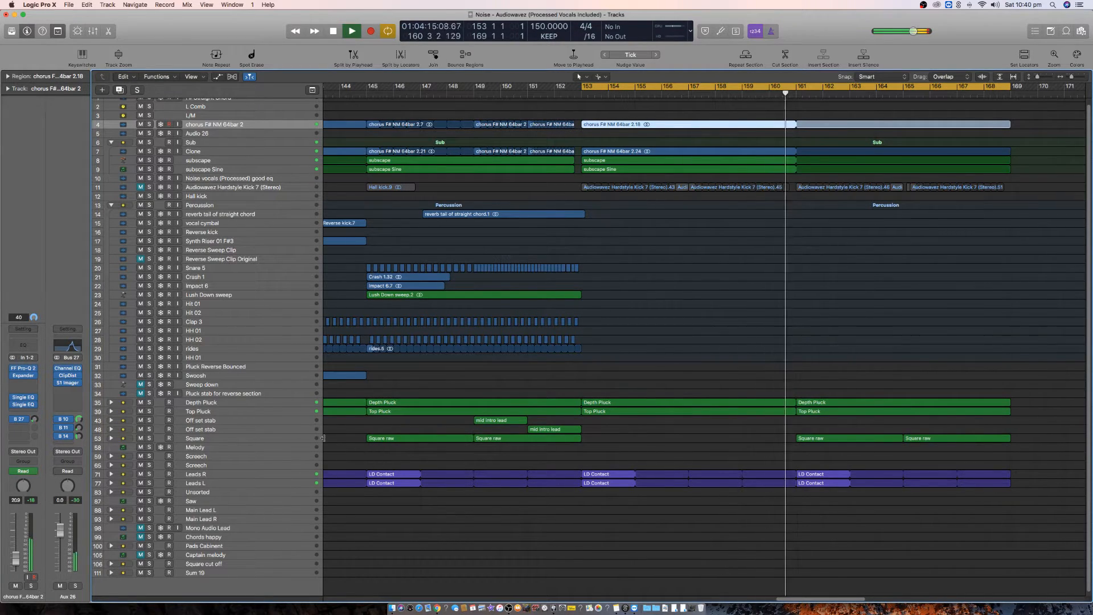
- Stop playback, mute the Depth Pluck, Top Pluck, Leads R and Leads L tracks, and restart playback
key("space")
left_click_drag(141, 403, 140, 411)
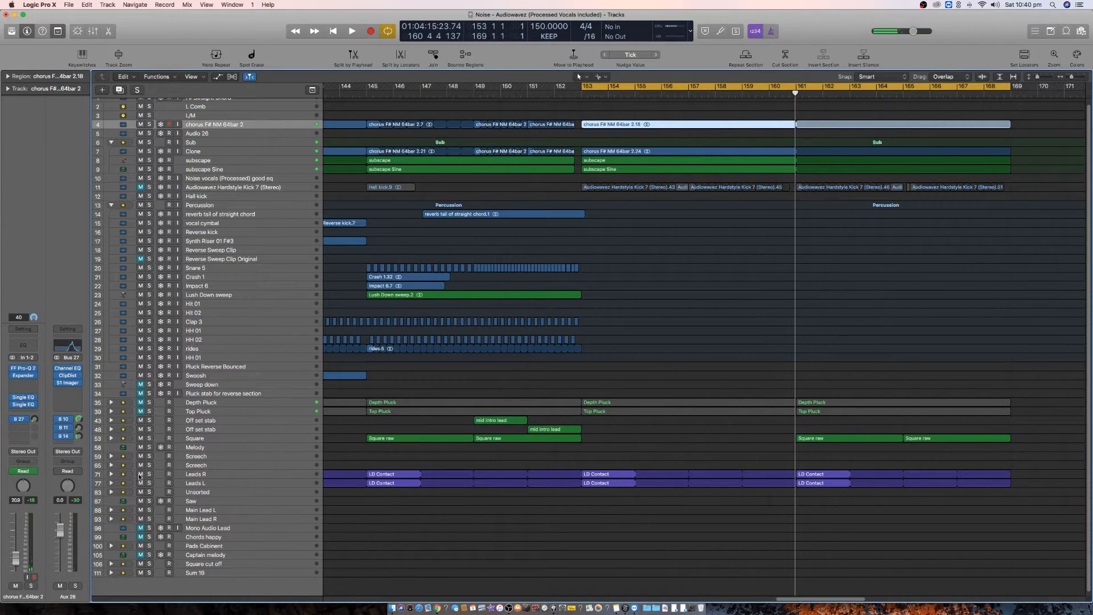
left_click_drag(141, 477, 141, 484)
key("space")
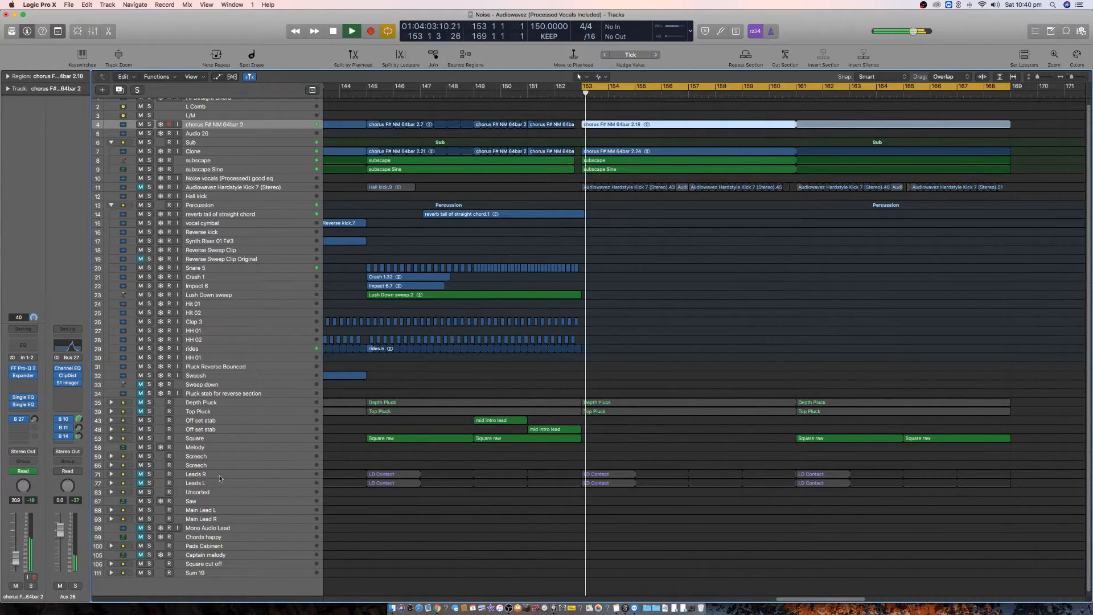
- Loop bars 161 to 169 and unmute the Leads R and Leads L tracks during playback
left_click(803, 86)
left_click_drag(803, 87, 1015, 107)
key("space")
key("space")
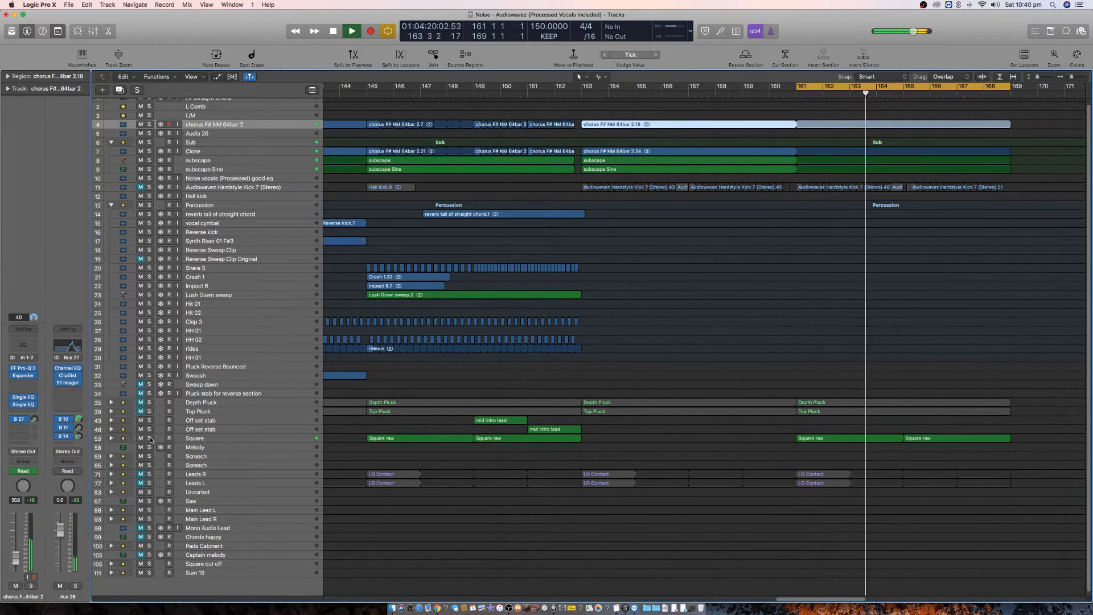
left_click_drag(140, 474, 141, 483)
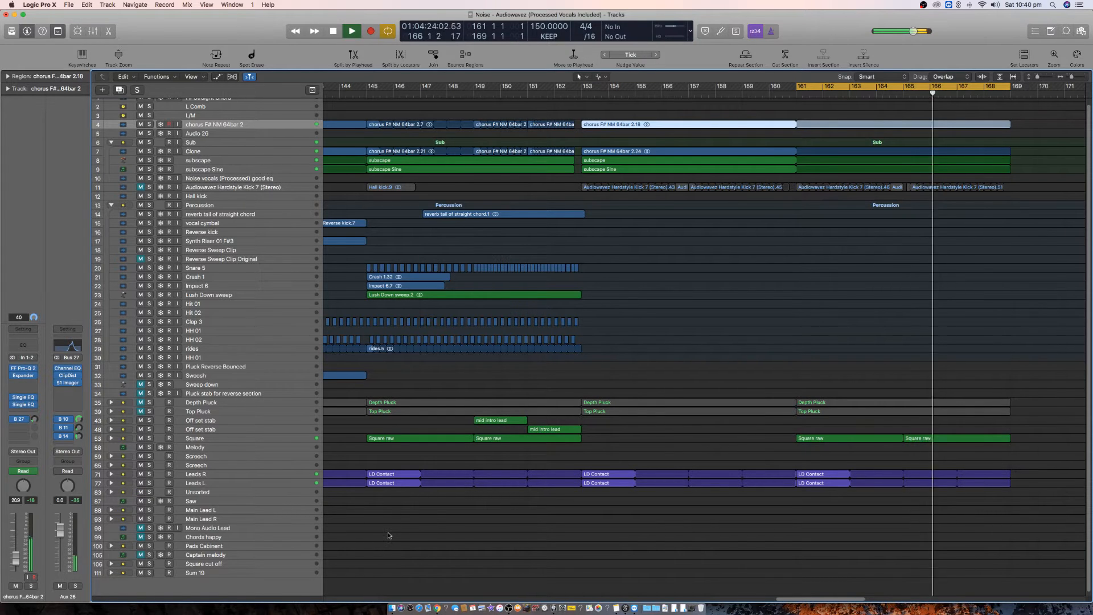
- Audition Leads R and Leads L in solo, stop playback and select the Leads R track
left_click_drag(149, 474, 149, 483)
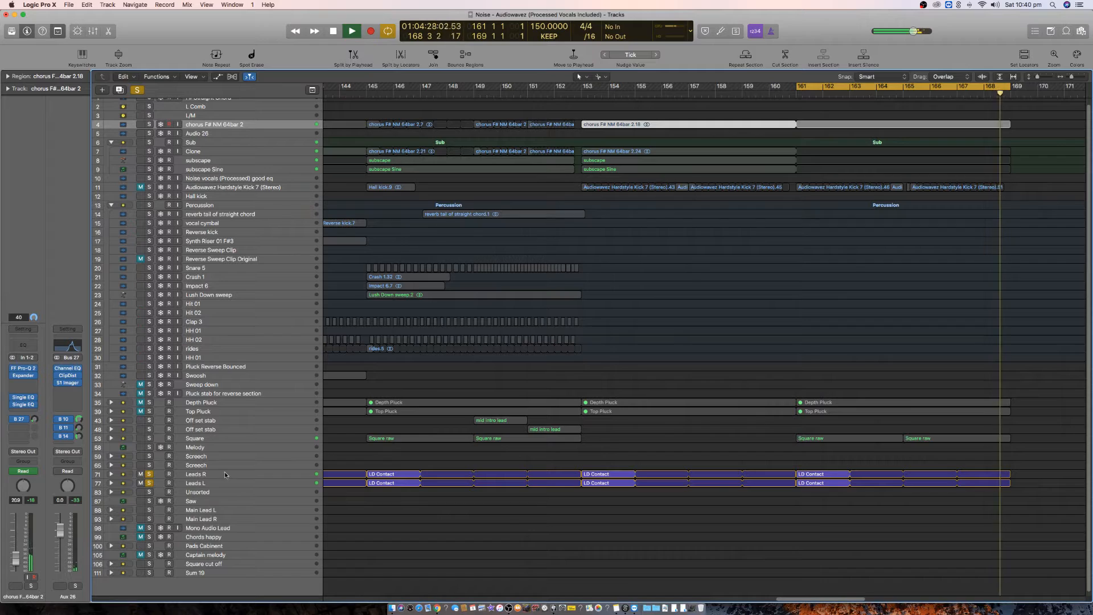
key("space")
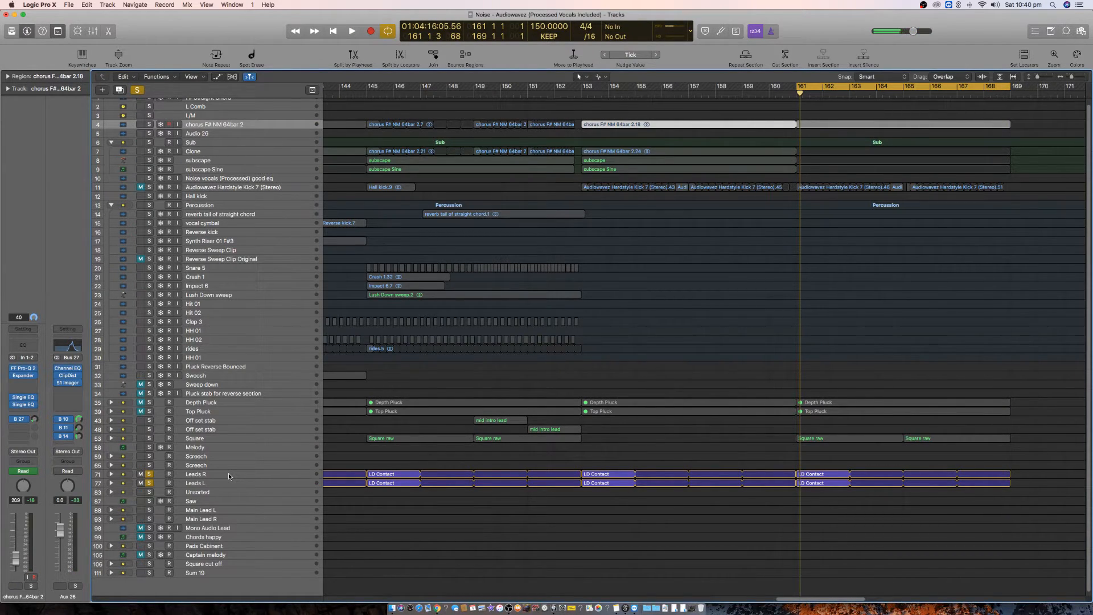
left_click(229, 475)
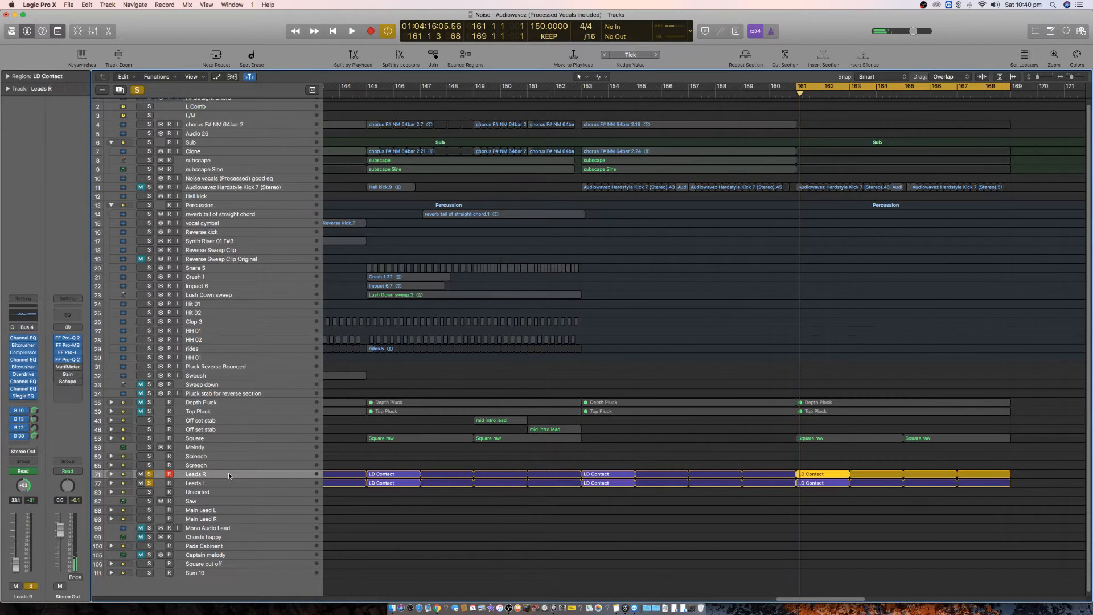
- Add Depth Pluck and Top Pluck to the soloed leads and play the loop briefly
left_click(149, 403)
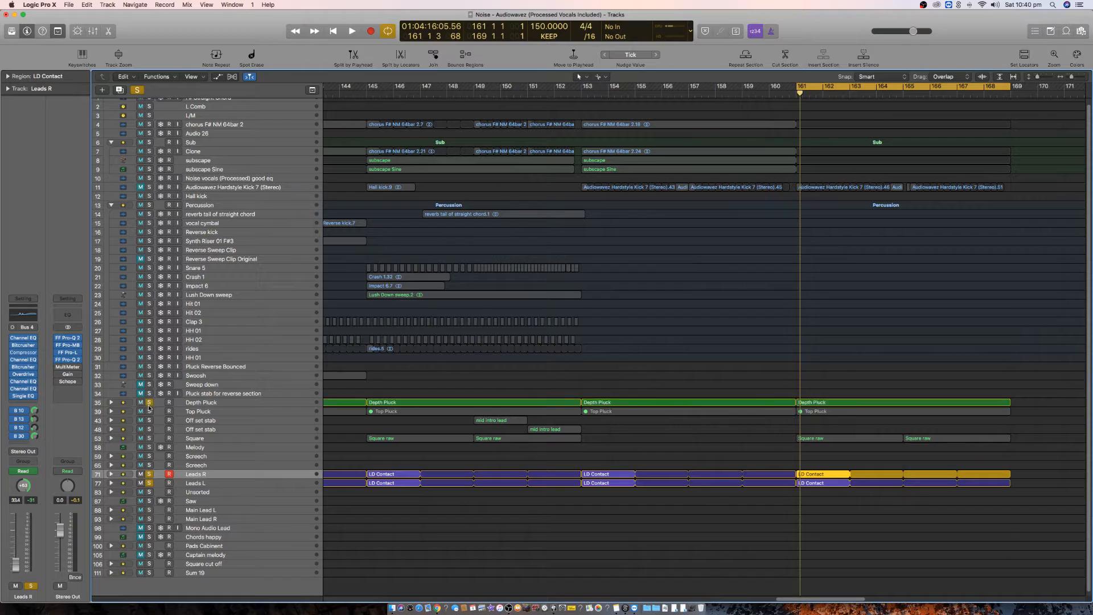
left_click(149, 411)
key("space")
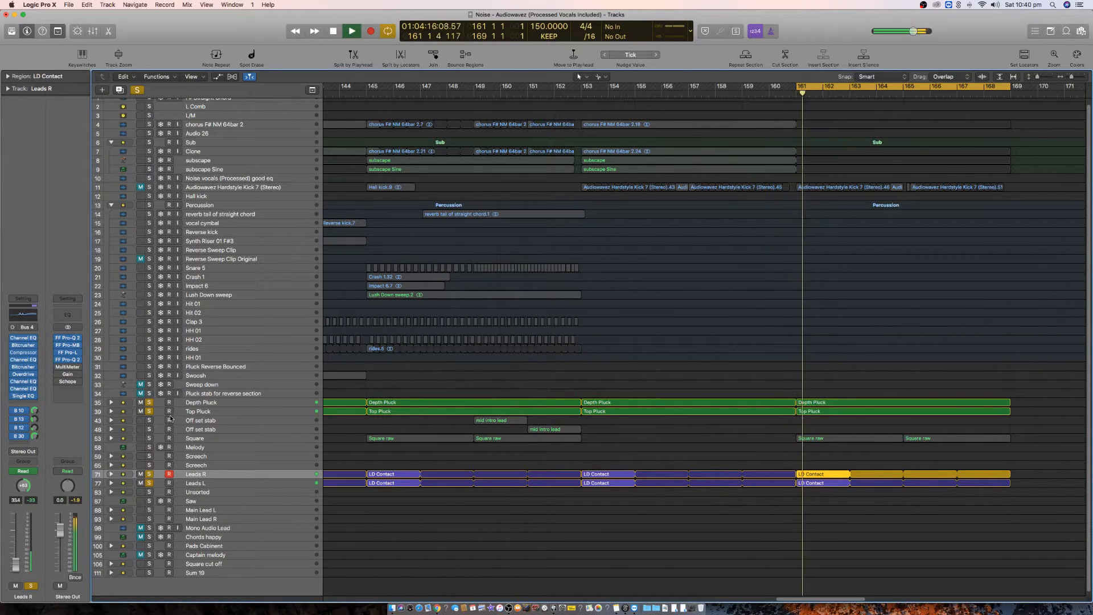
key("space")
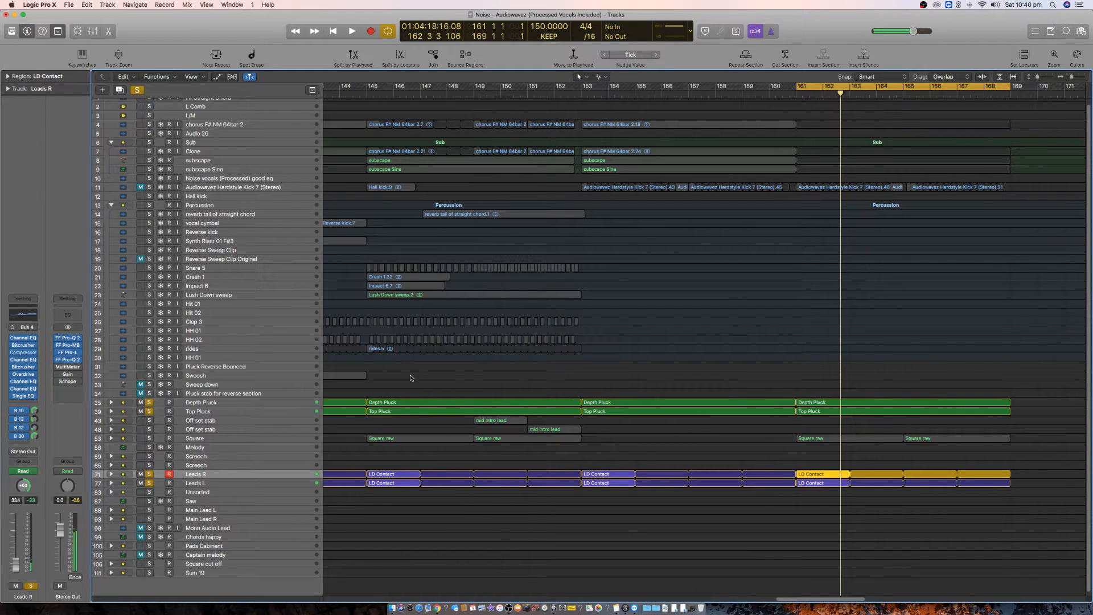
- Audition the soloed leads and plucks in the earlier sections around bars 97, 81 and 76, and turn off the cycle
key("super+Left")
key("super+Left")
key("super+Left")
key("super+Left")
key("super+Left")
key("super+Left")
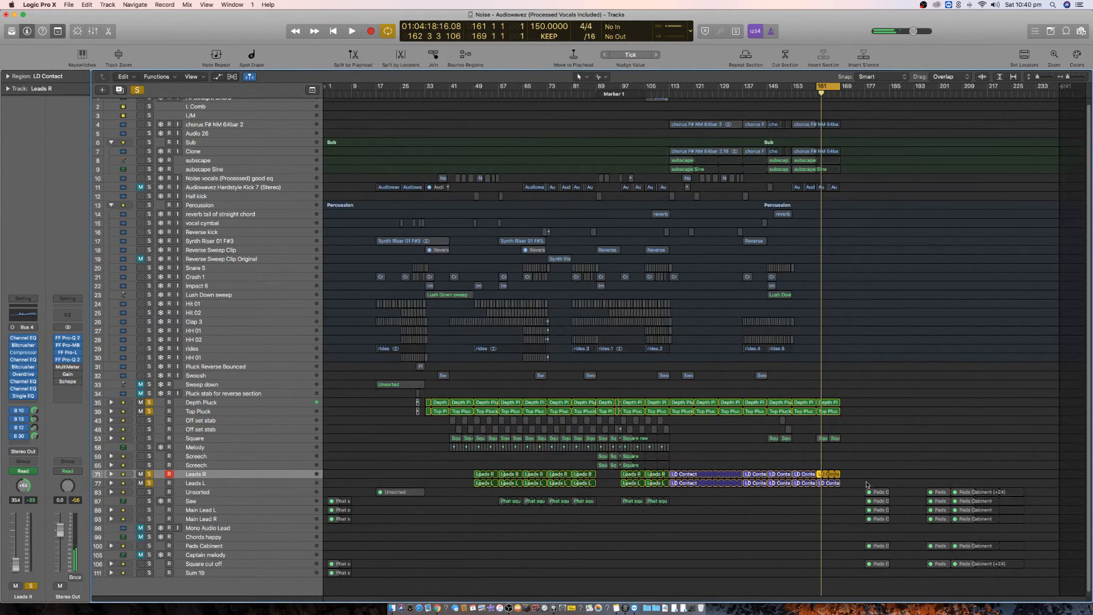
left_click(847, 474)
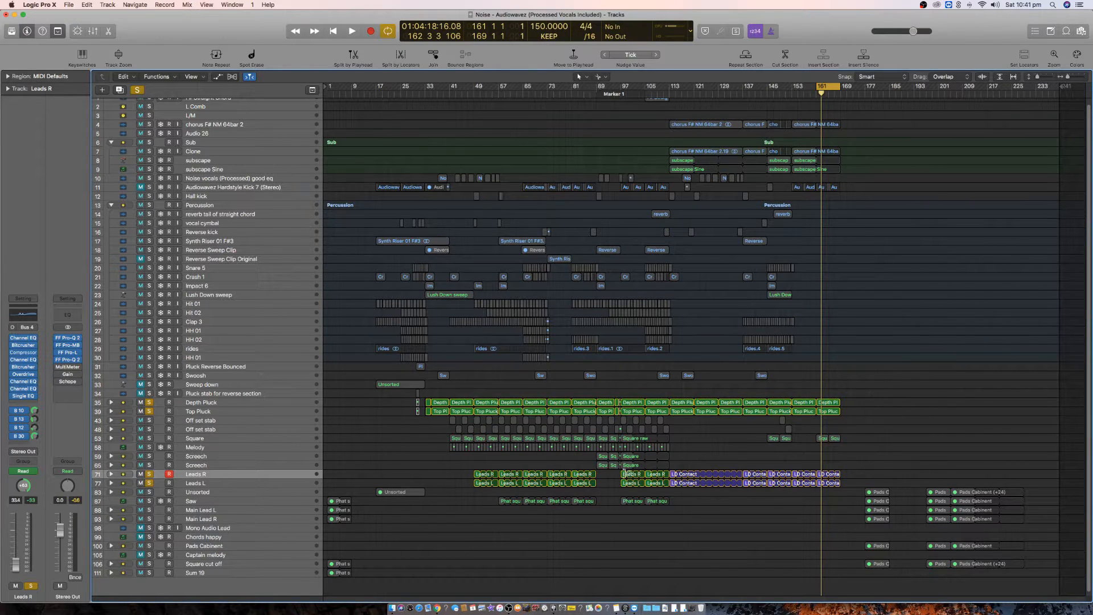
left_click(630, 93)
key("space")
left_click(575, 95)
key("space")
left_click(557, 94)
key("space")
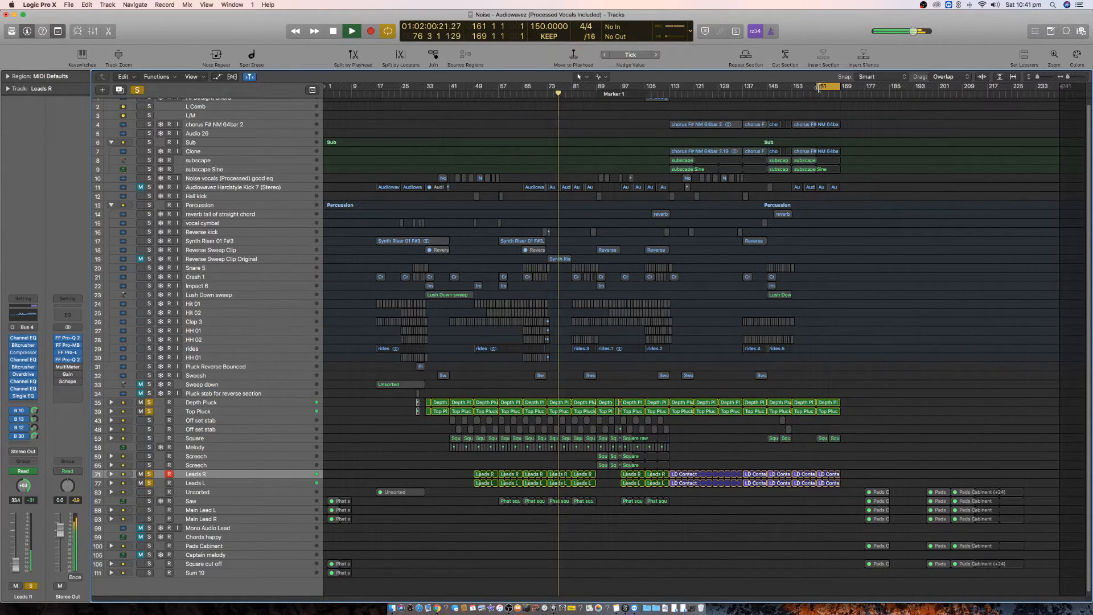
key("space")
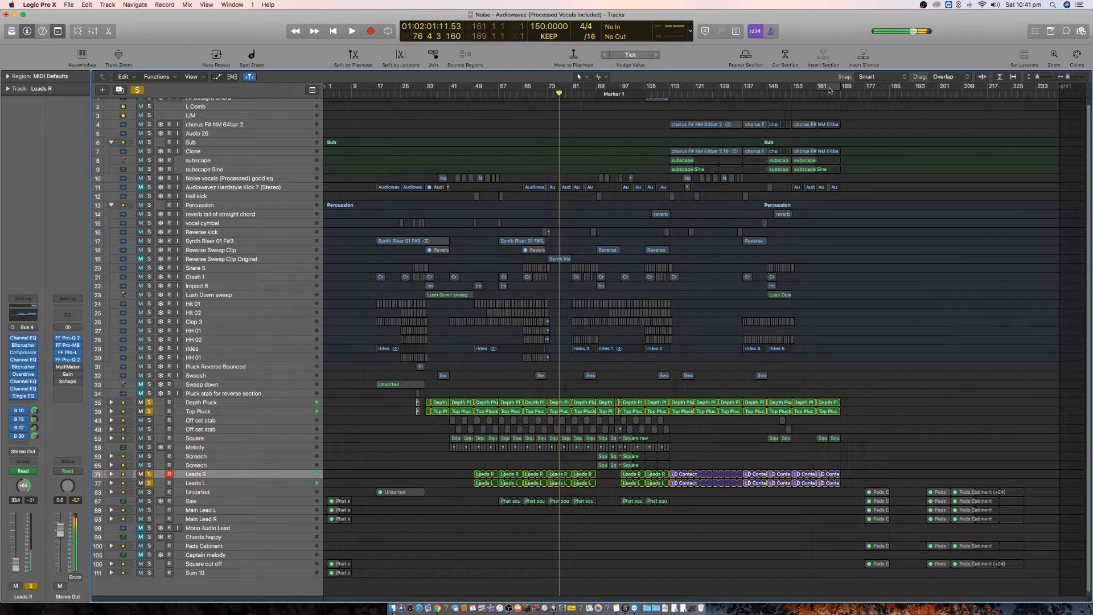
- Show the track automation lanes and briefly play the soloed tracks from around bar 116
left_click(218, 77)
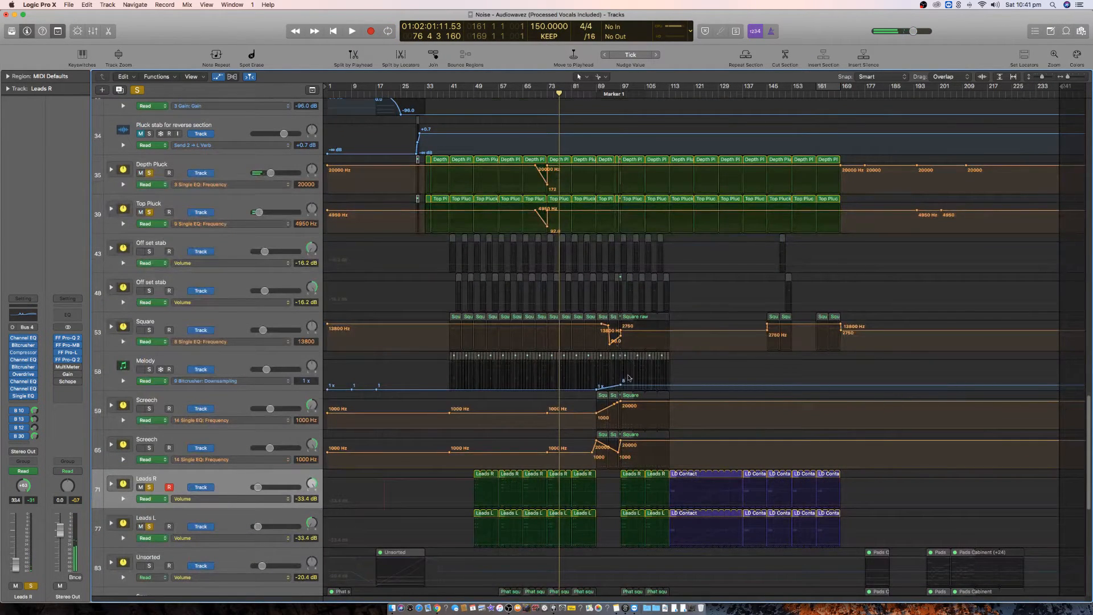
key("super+Down")
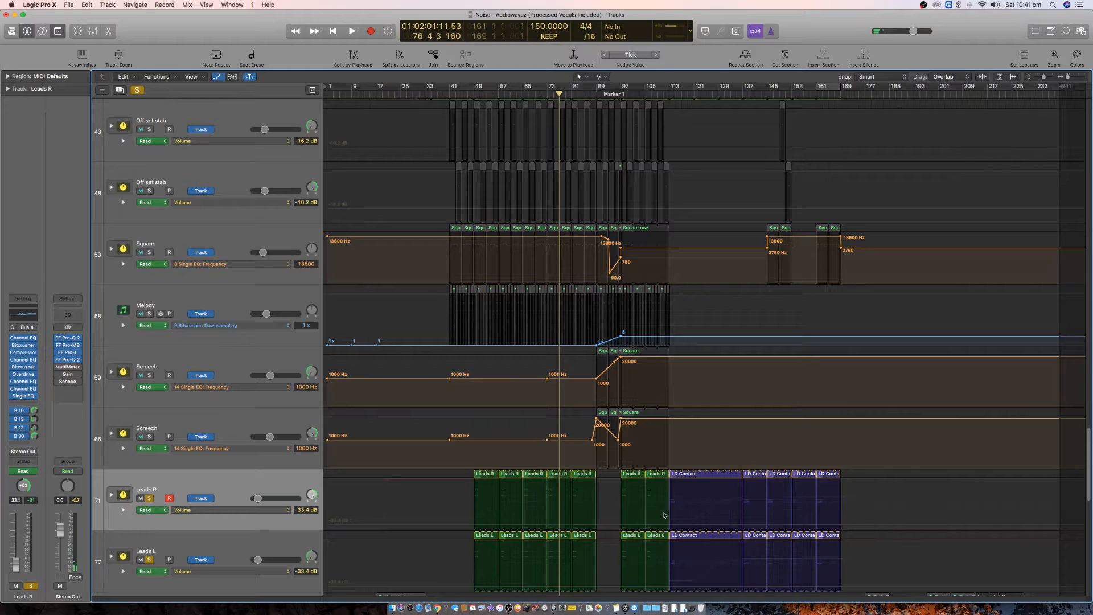
left_click(677, 91)
key("space")
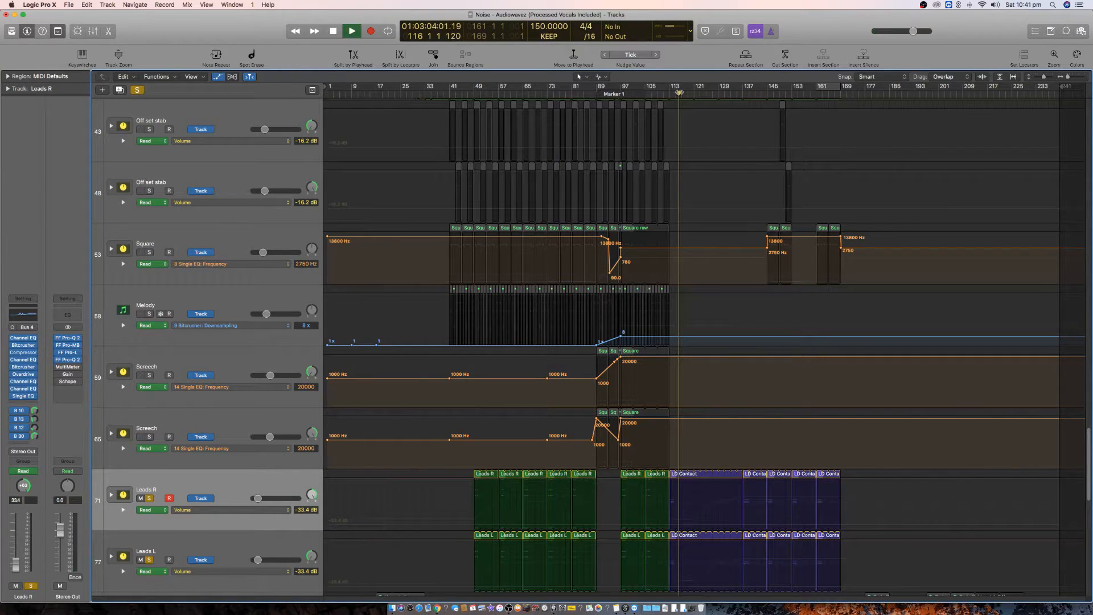
key("space")
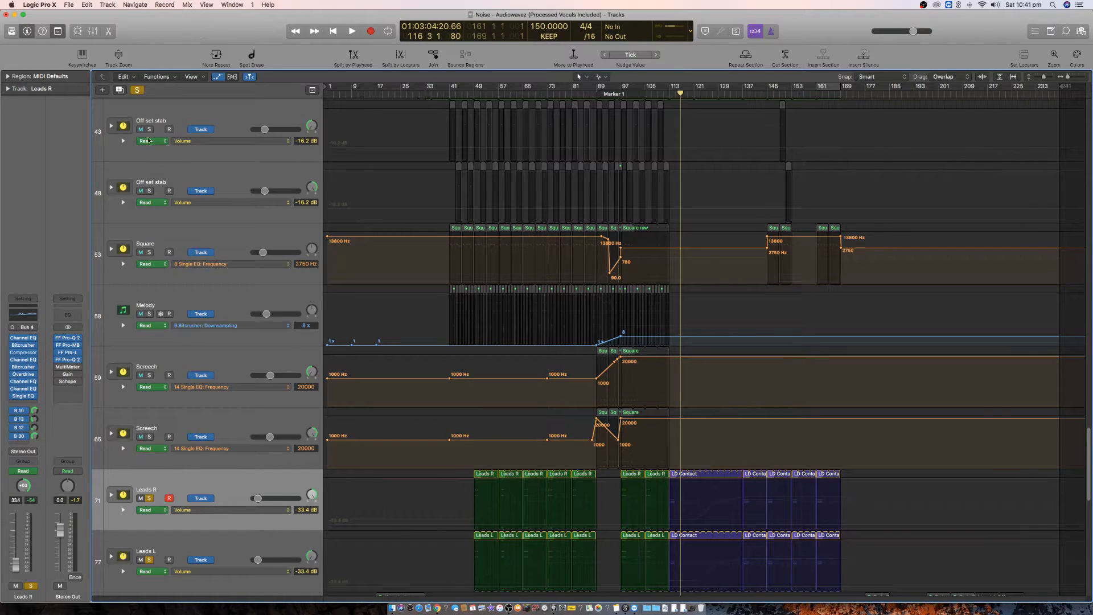
- Remove the redundant automation points before the ramps on both Screech tracks and the Melody track, and hide the automation
left_click_drag(547, 378, 329, 378)
left_click_drag(547, 440, 329, 440)
left_click_drag(377, 346, 329, 345)
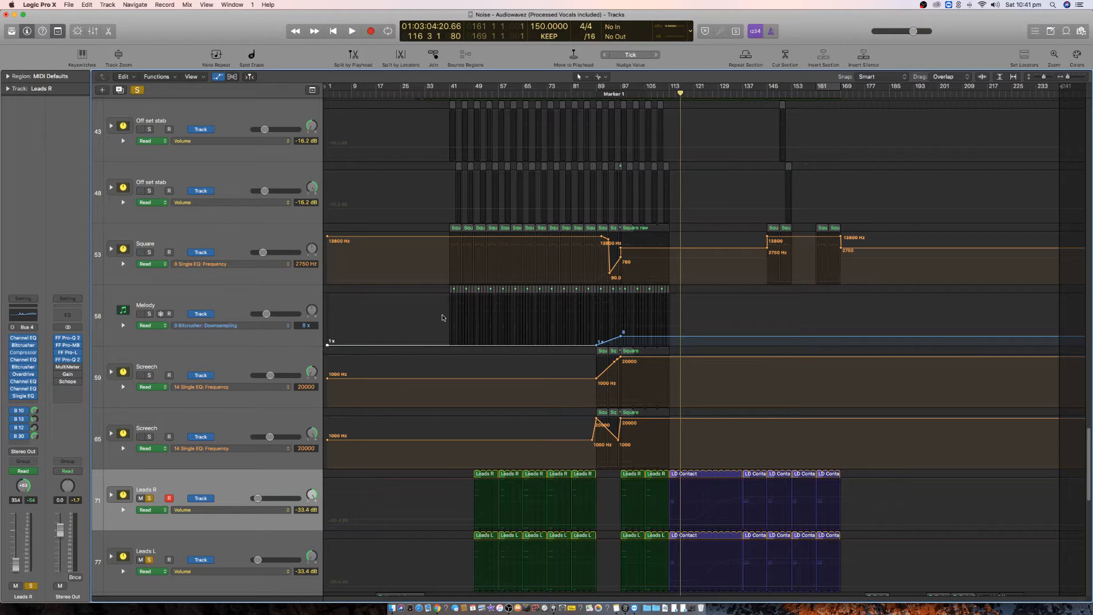
left_click(218, 76)
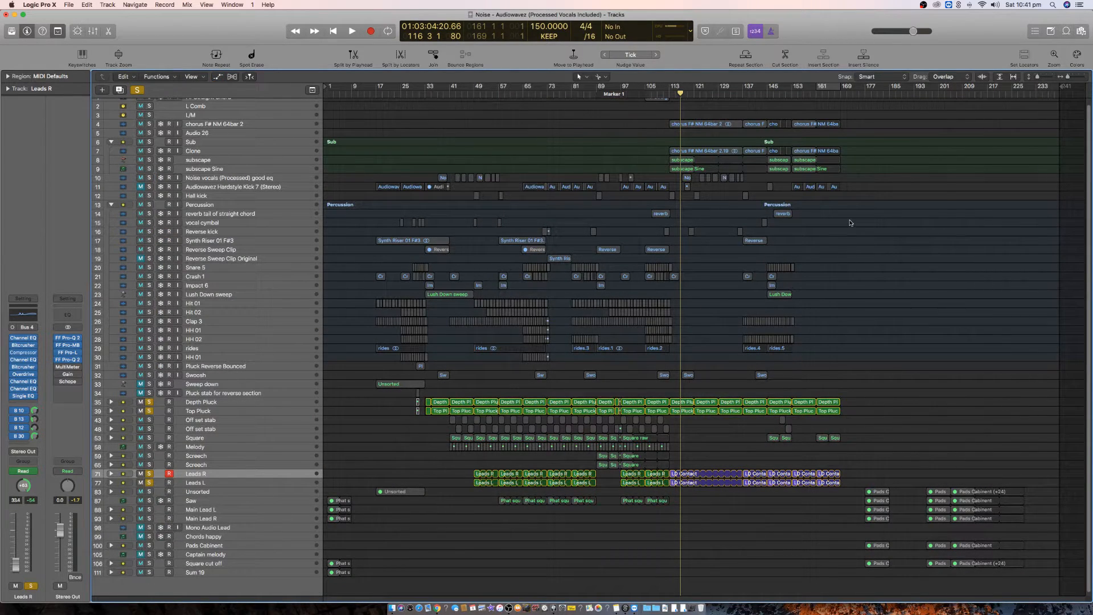
- Clear all solos and set the cycle range over the whole arrangement from bar 17 to 169
left_click(136, 90)
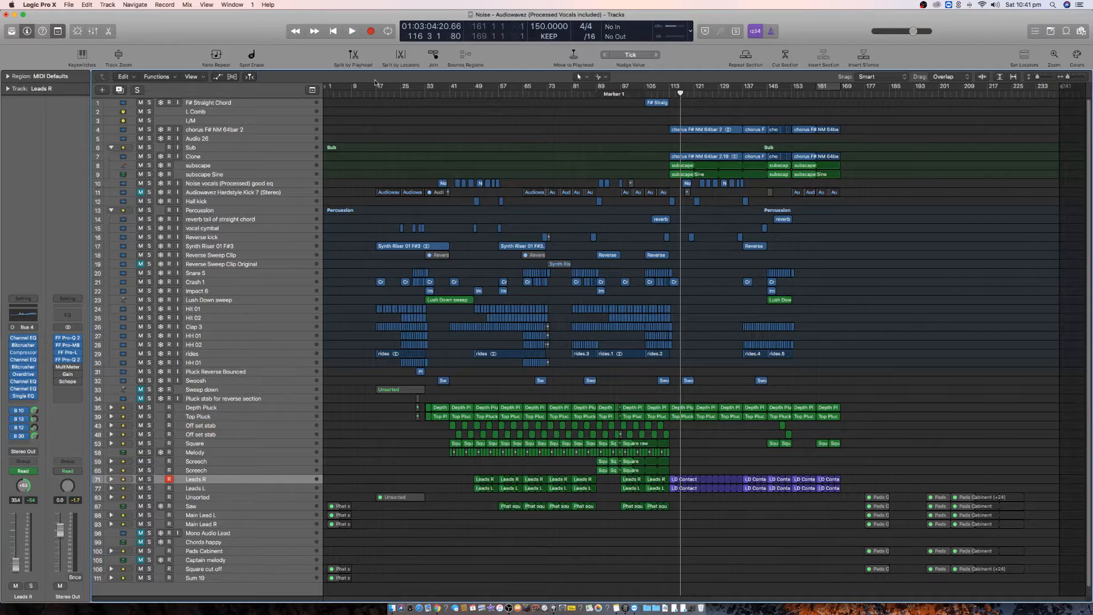
left_click_drag(376, 85, 841, 87)
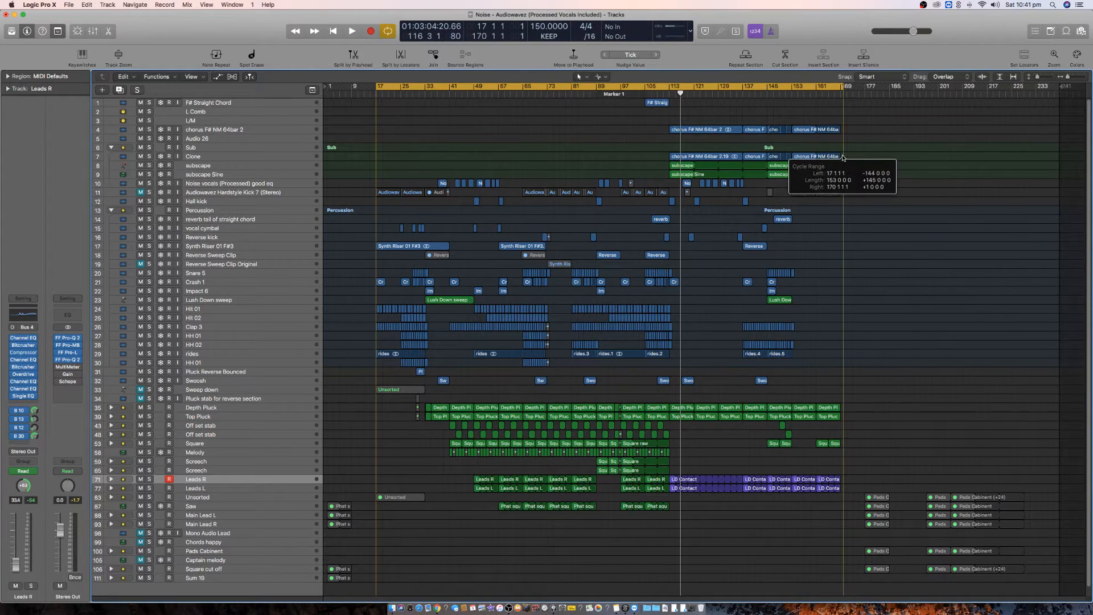
scroll(387, 378, "down", 1)
scroll(387, 387, "up", 1)
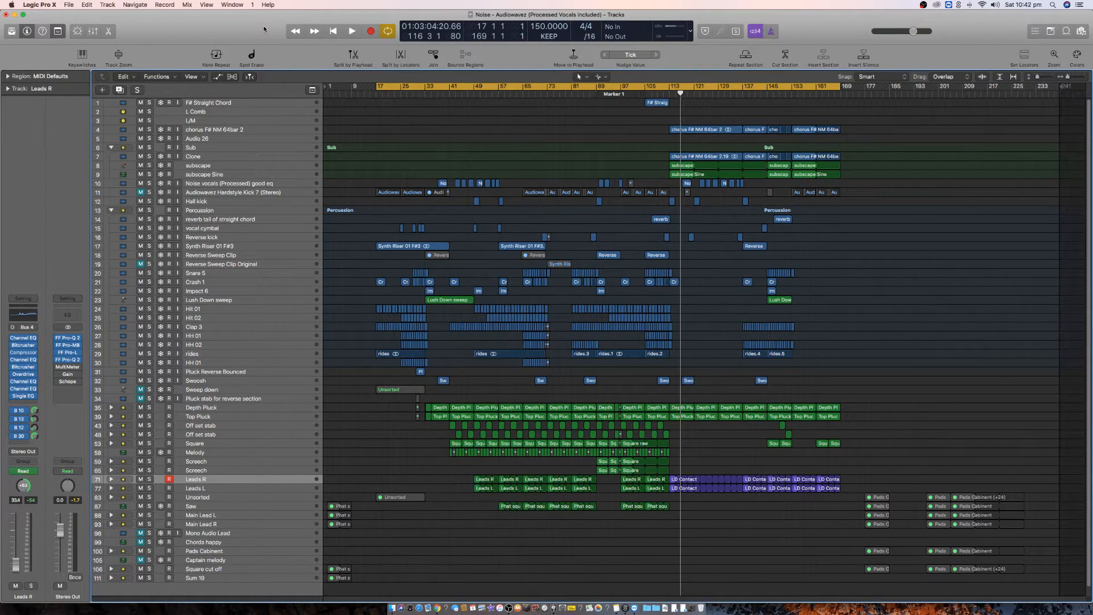
- Unmute the Audiowavez Hardstyle Kick 7 track and select the Noise vocals regions inside a cycle range from bar 37 to 57
left_click(271, 185)
left_click(141, 193)
left_click_drag(446, 87, 501, 92)
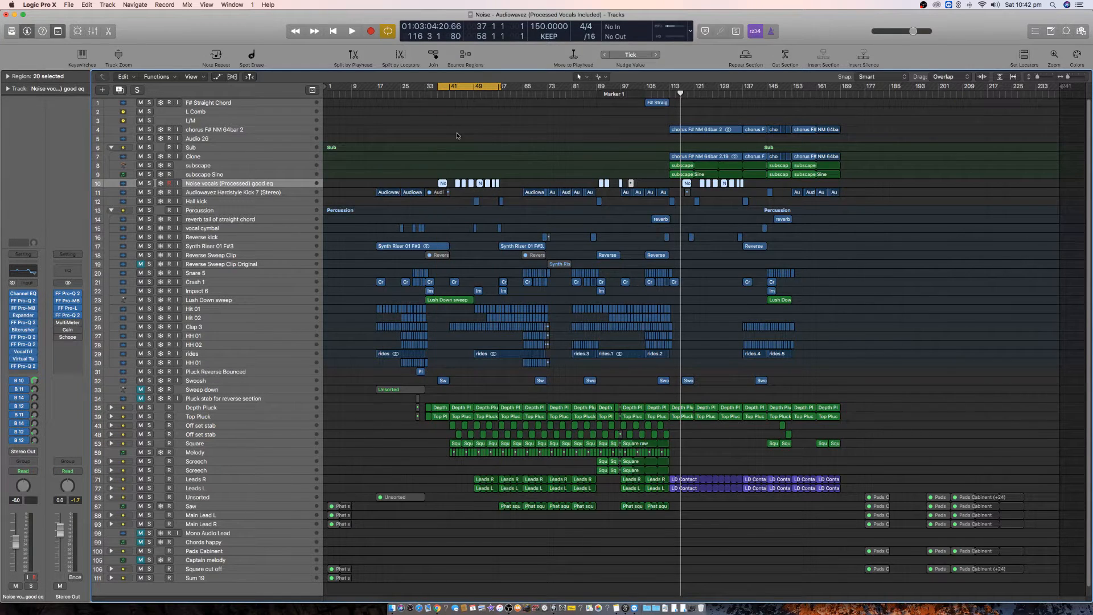
left_click(295, 183)
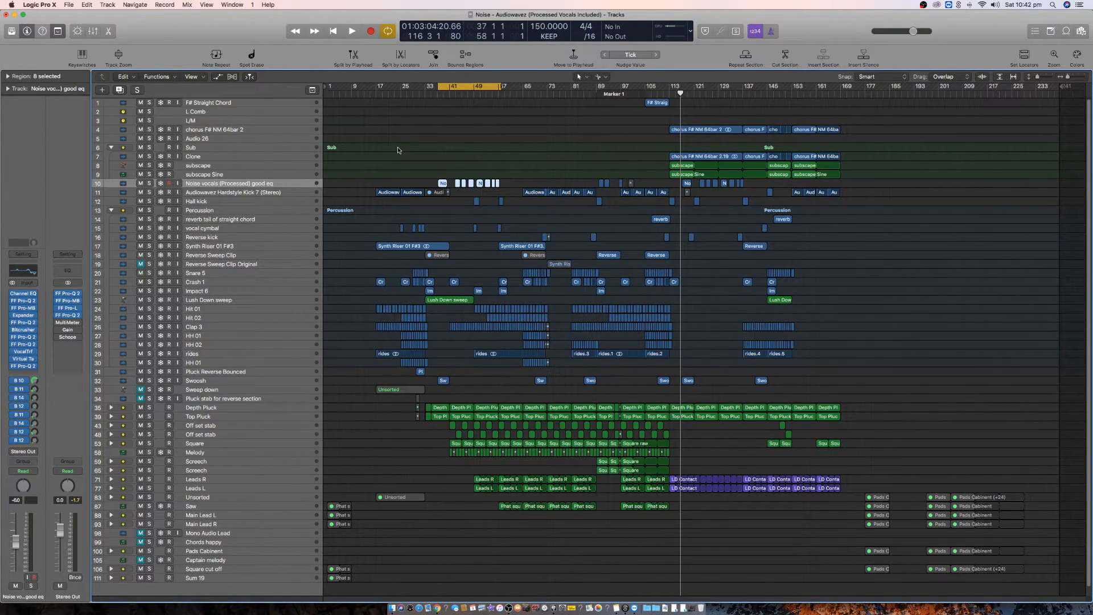
- Solo the Noise vocals (Processed) track and briefly play its first section
left_click(151, 183)
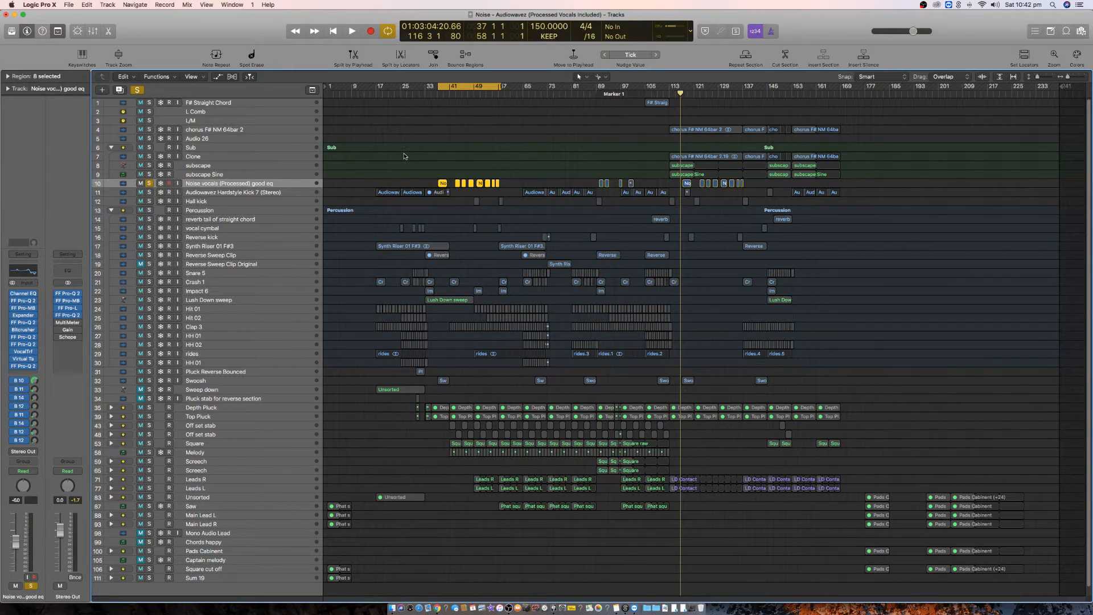
key("space")
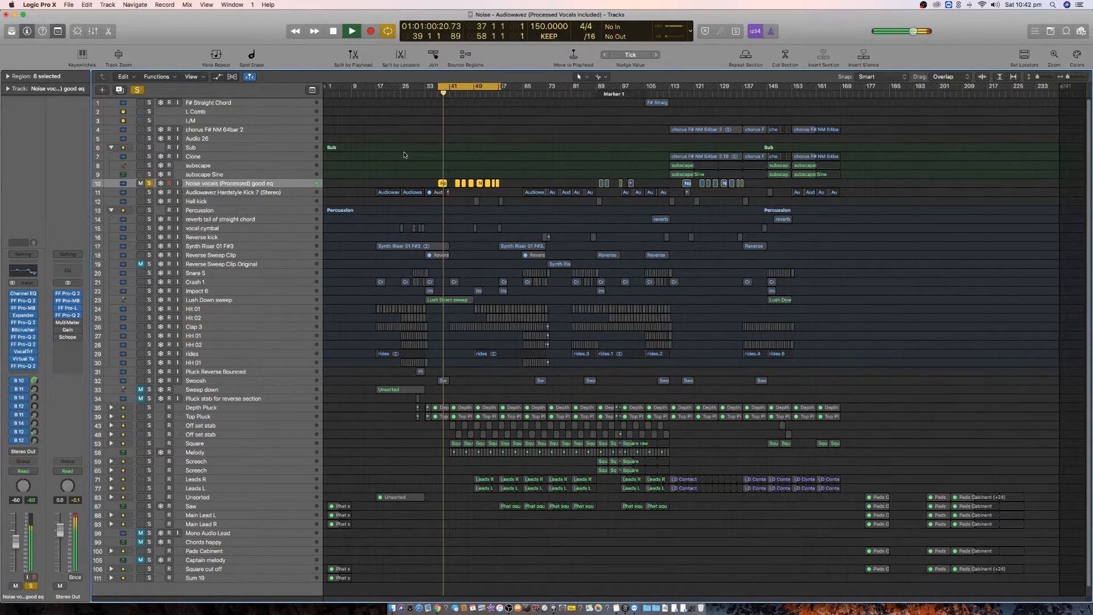
key("space")
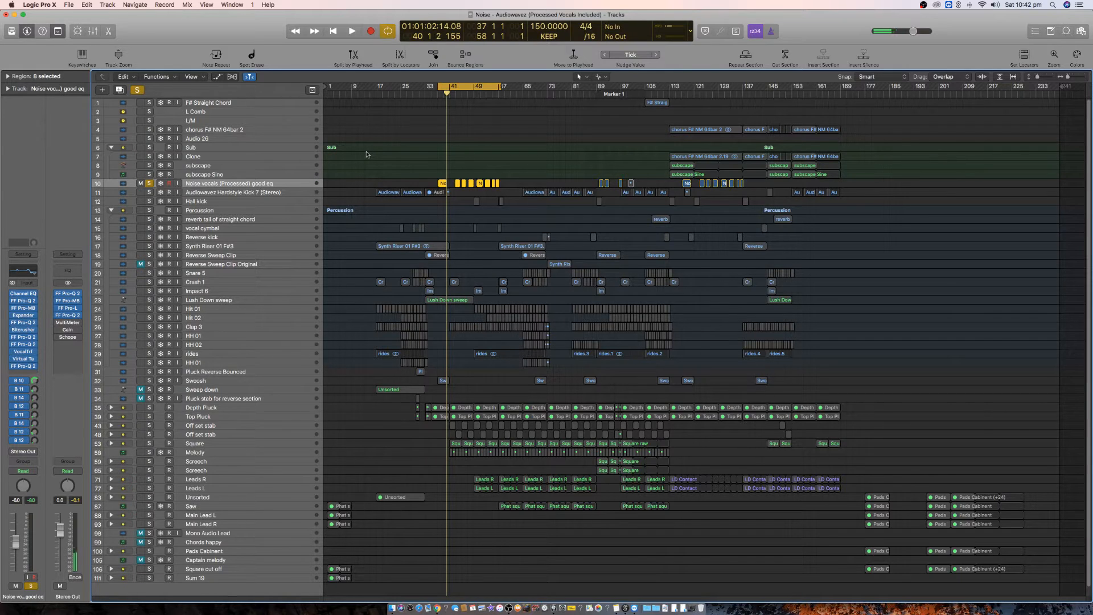
- Insert a stereo Sample Delay on the Bus 10 aux fed by the first send of the Noise vocals (Processed) track
left_click(23, 380)
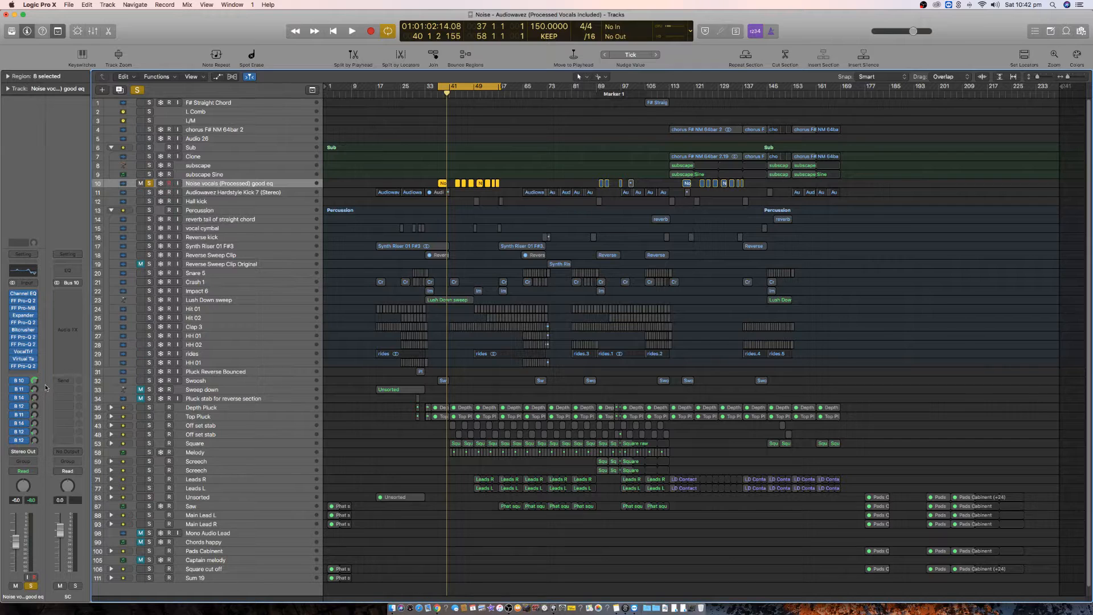
left_click(78, 291)
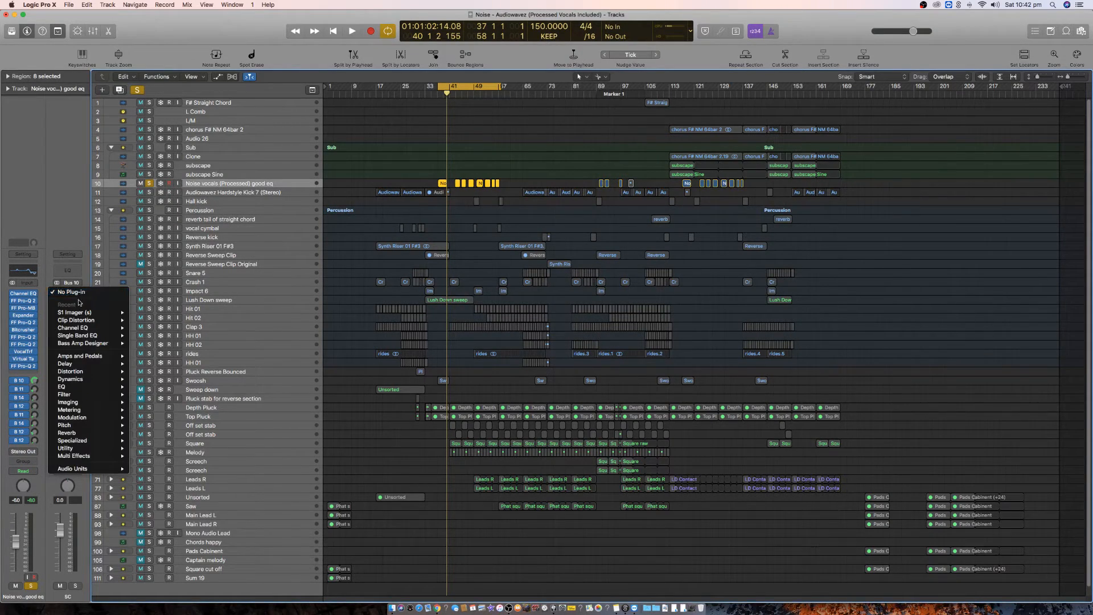
mouse_move(99, 392)
mouse_move(97, 364)
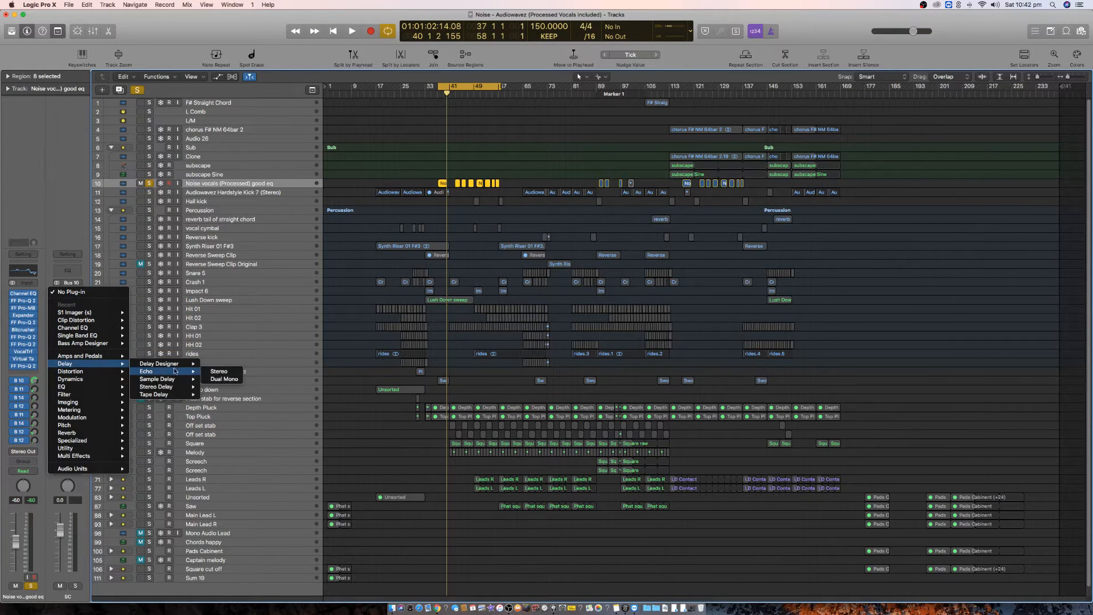
mouse_move(179, 387)
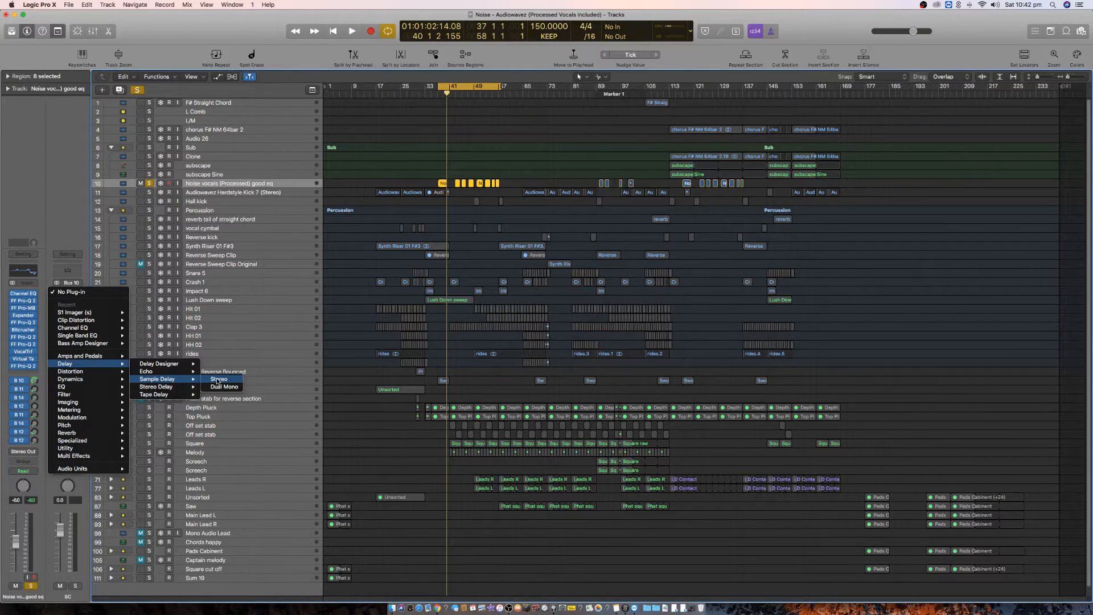
left_click(218, 379)
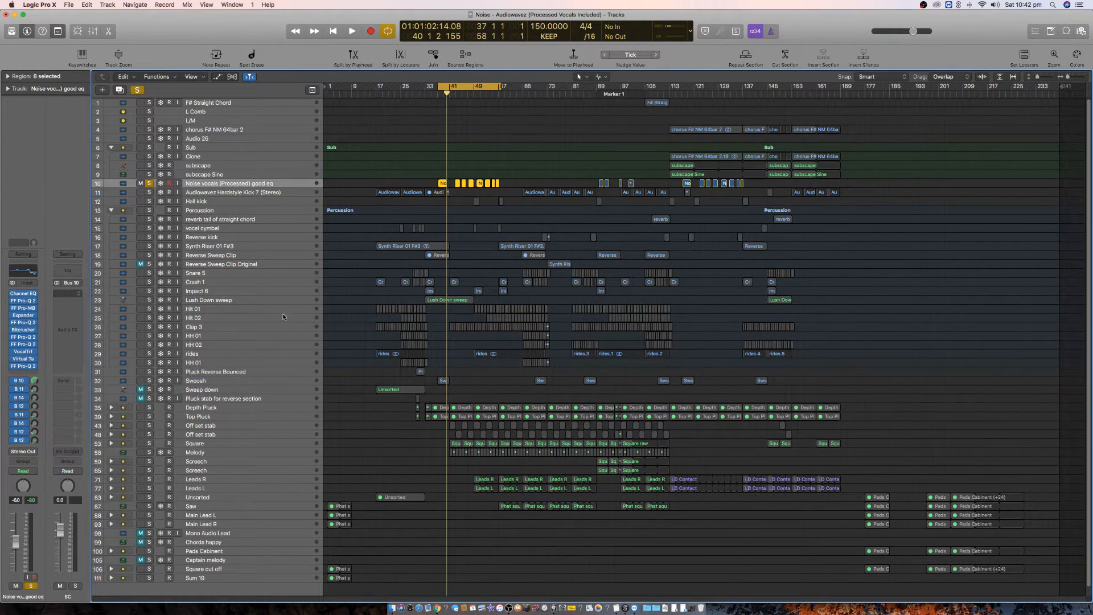
left_click_drag(113, 26, 555, 365)
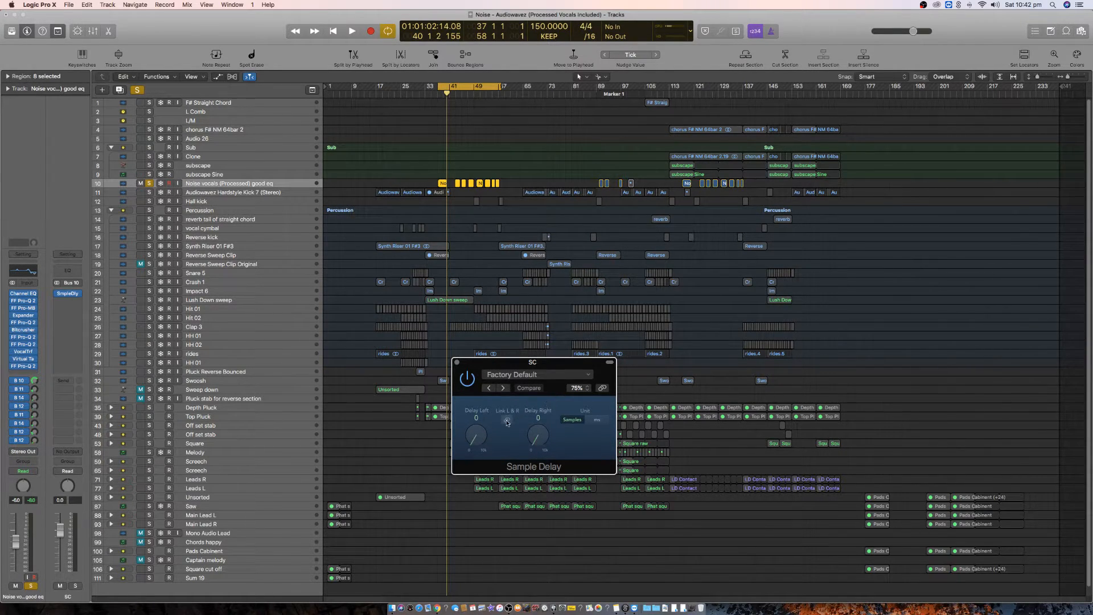
- Unlink the Sample Delay's channels, set the right delay to 49 samples, and compare the vocals with the delay bypassed and active
left_click(506, 421)
scroll(535, 437, "up", 5)
key("space")
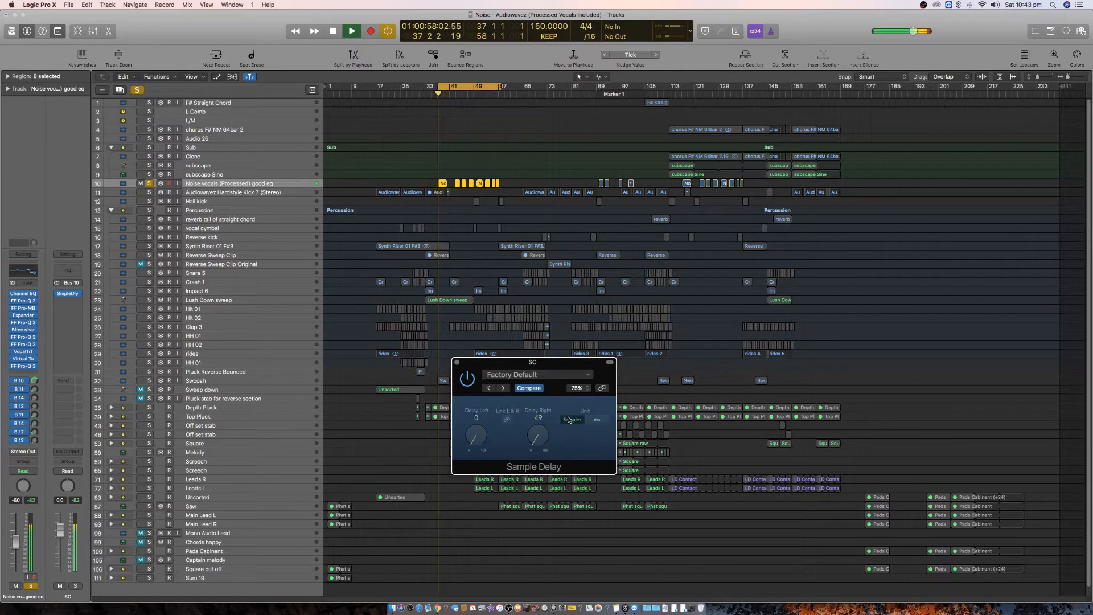
left_click(467, 380)
left_click(466, 380)
key("space")
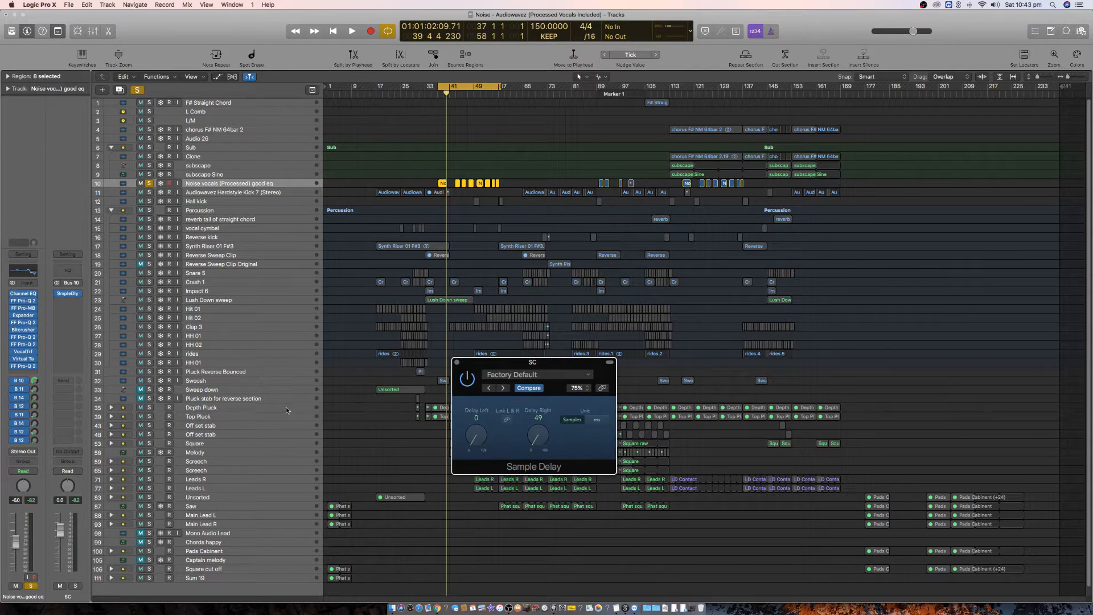
- Create a software instrument track below Sum 19 with Xfer Records Serum in stereo, and arrange the plug-in windows side by side
left_click(241, 578)
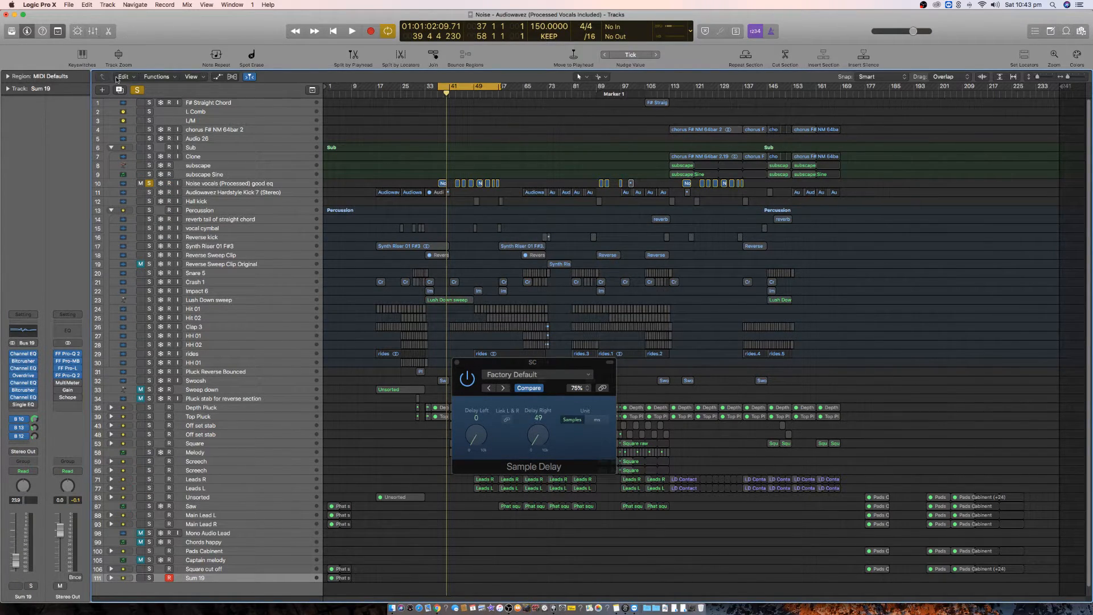
left_click(102, 90)
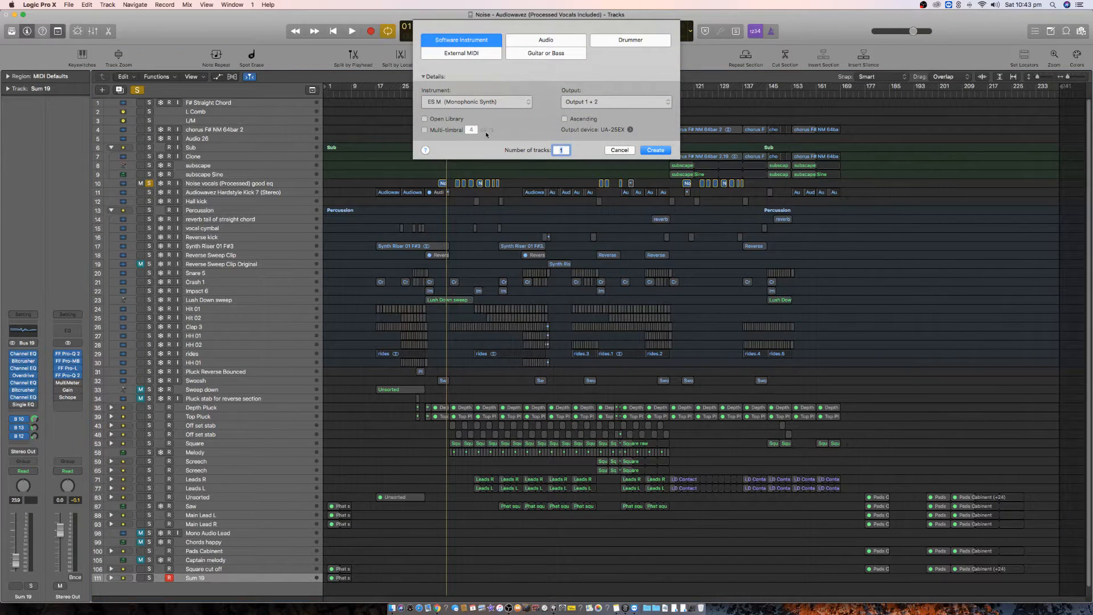
left_click(484, 101)
mouse_move(500, 309)
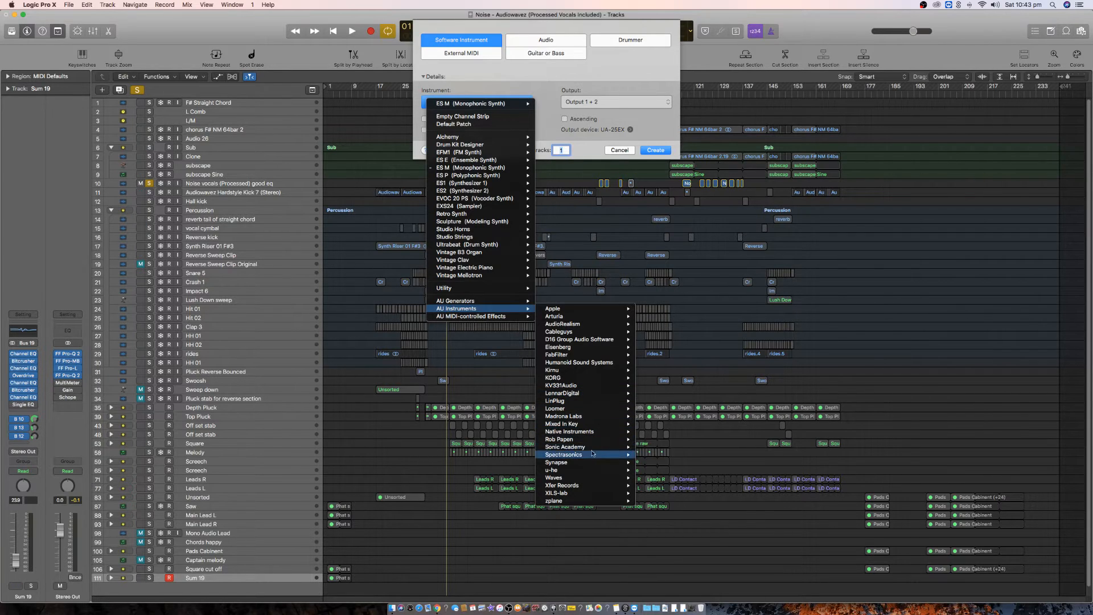
mouse_move(595, 448)
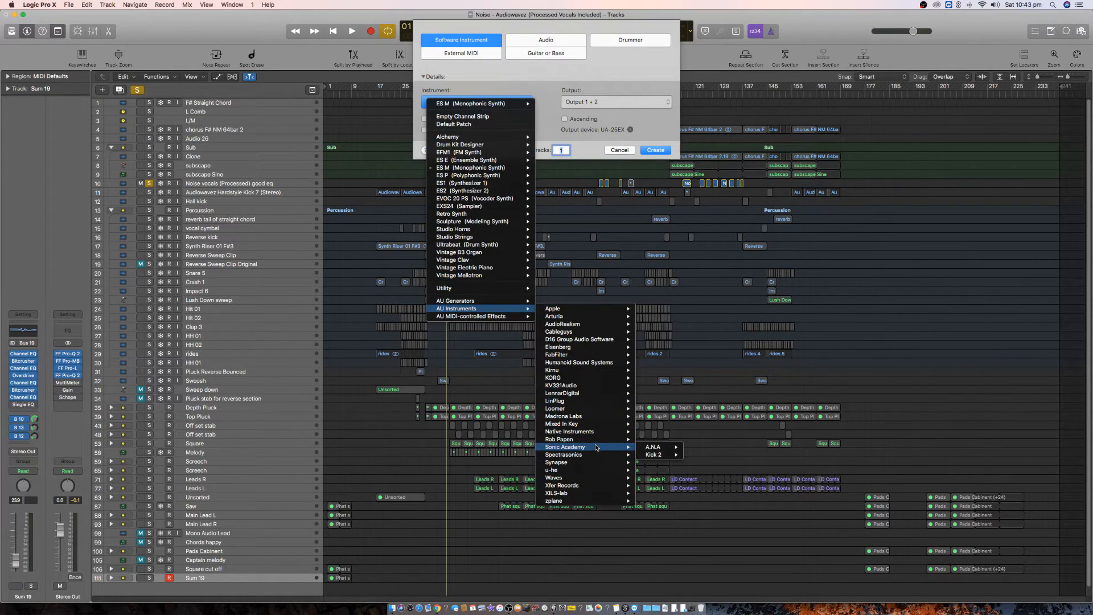
mouse_move(596, 489)
mouse_move(657, 493)
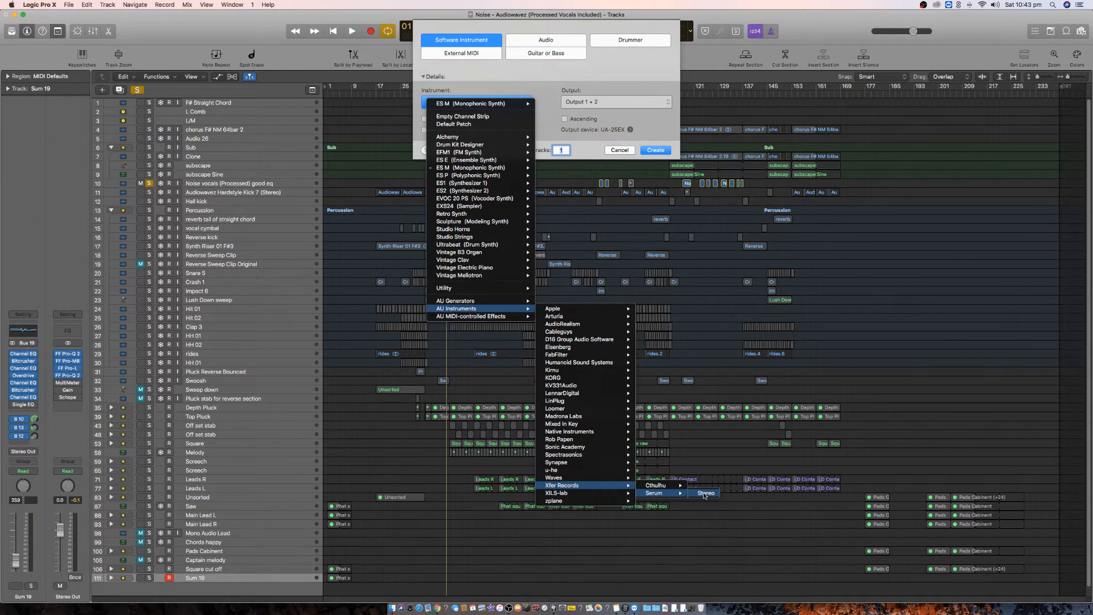
left_click(705, 494)
left_click(656, 151)
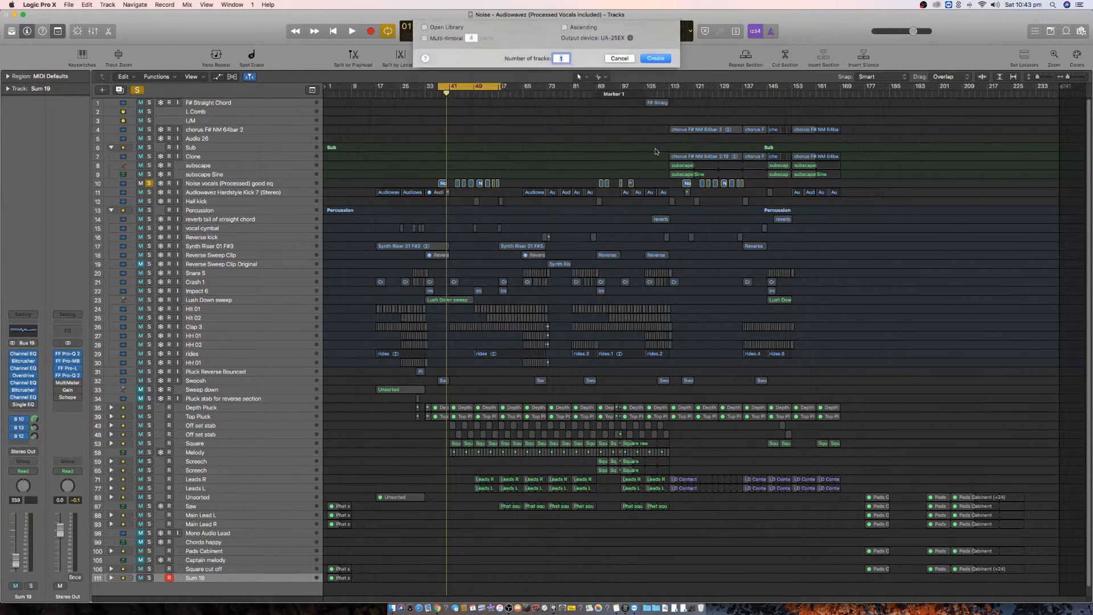
left_click_drag(212, 30, 810, 234)
left_click_drag(560, 364, 457, 382)
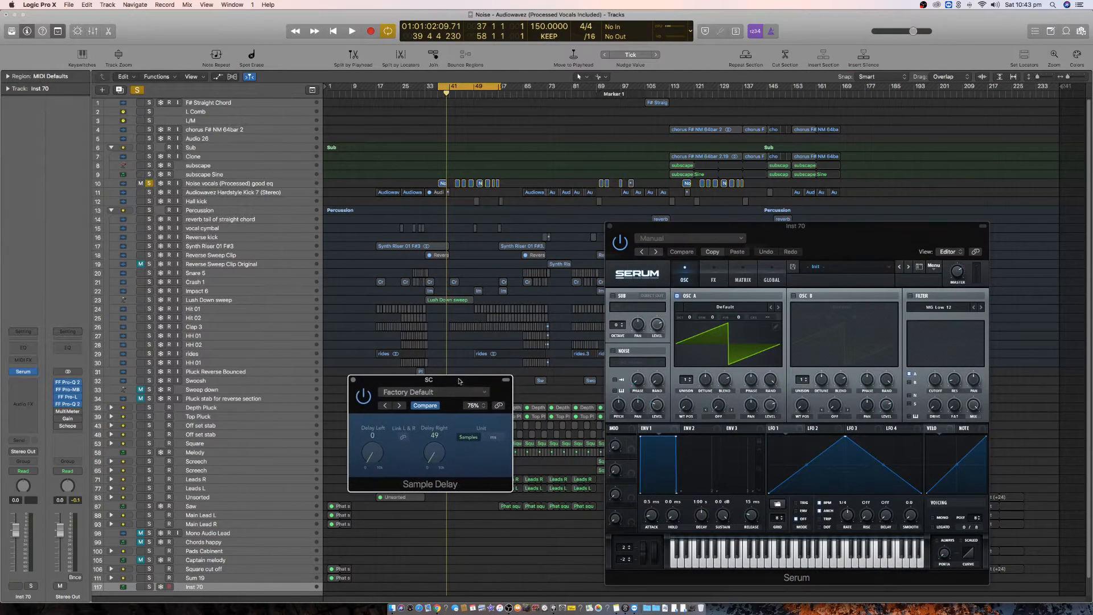
left_click_drag(870, 230, 800, 216)
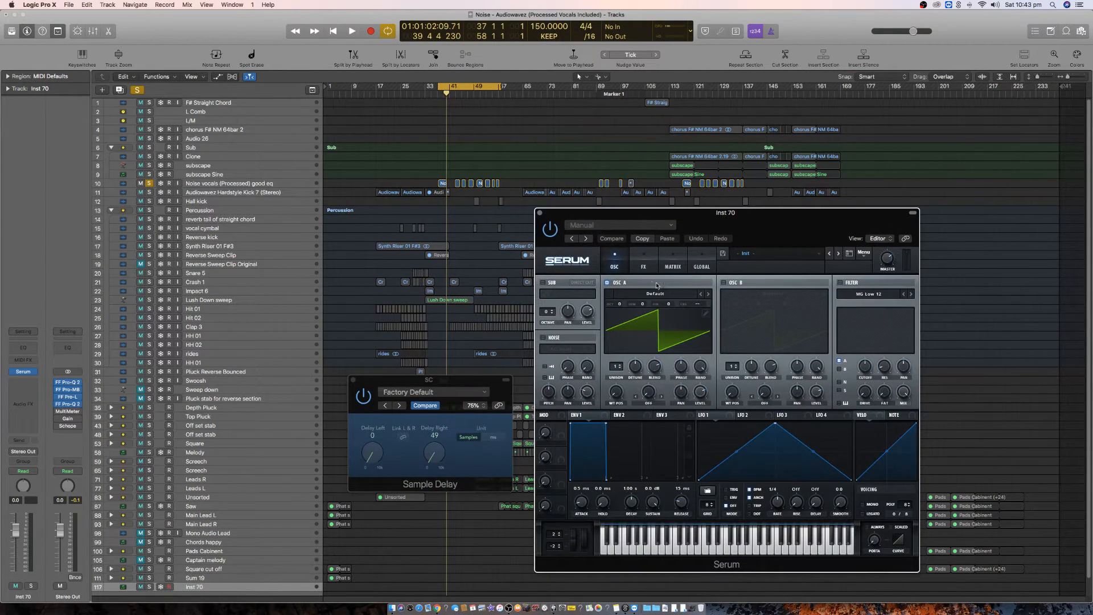
- Redraw Serum oscillator A's default saw as a full-height square wave in the wavetable editor
left_click(680, 295)
left_click(664, 288)
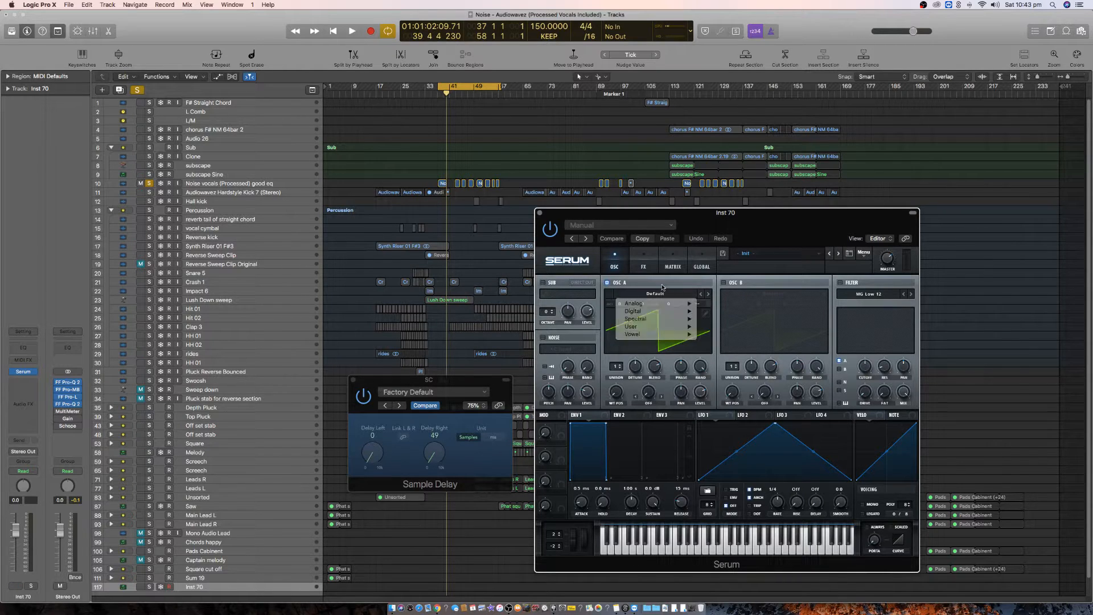
left_click(658, 327)
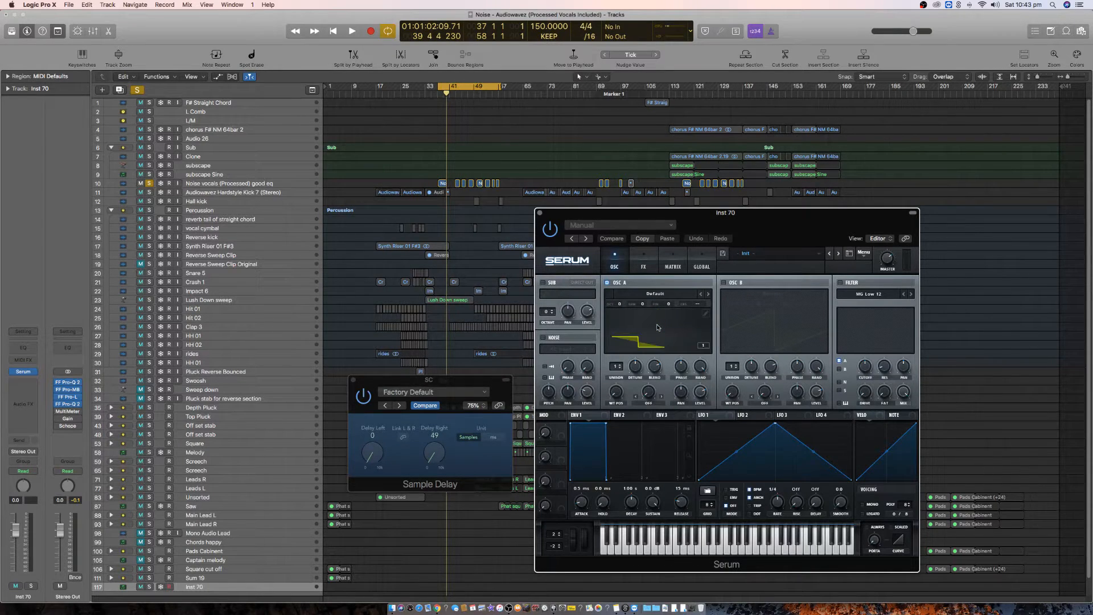
left_click(705, 345)
left_click(705, 314)
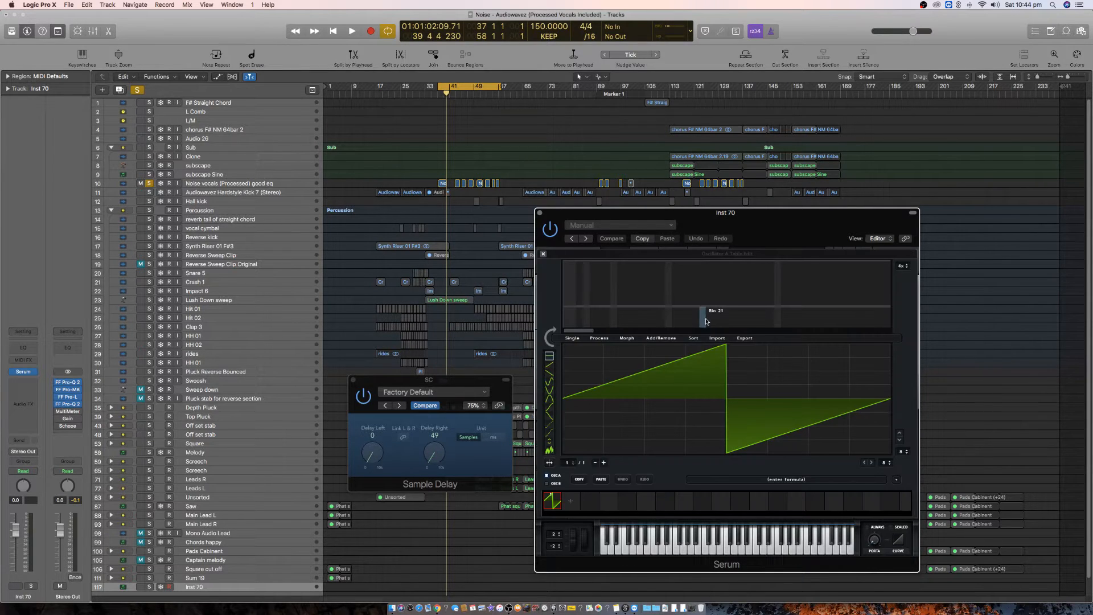
left_click_drag(726, 349, 567, 345)
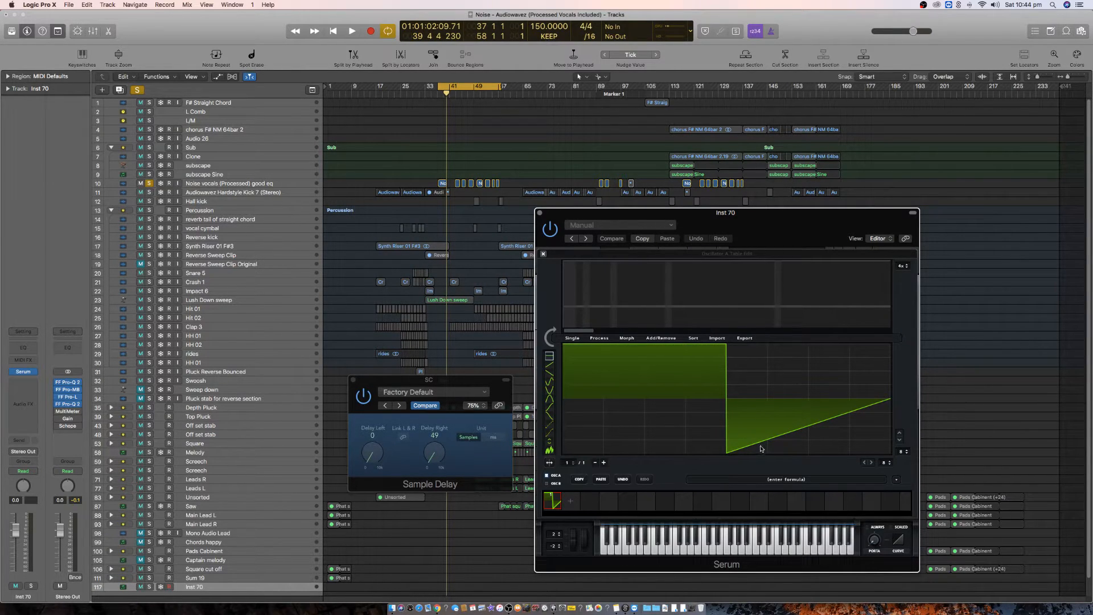
left_click_drag(760, 440, 896, 468)
left_click_drag(855, 515, 756, 516)
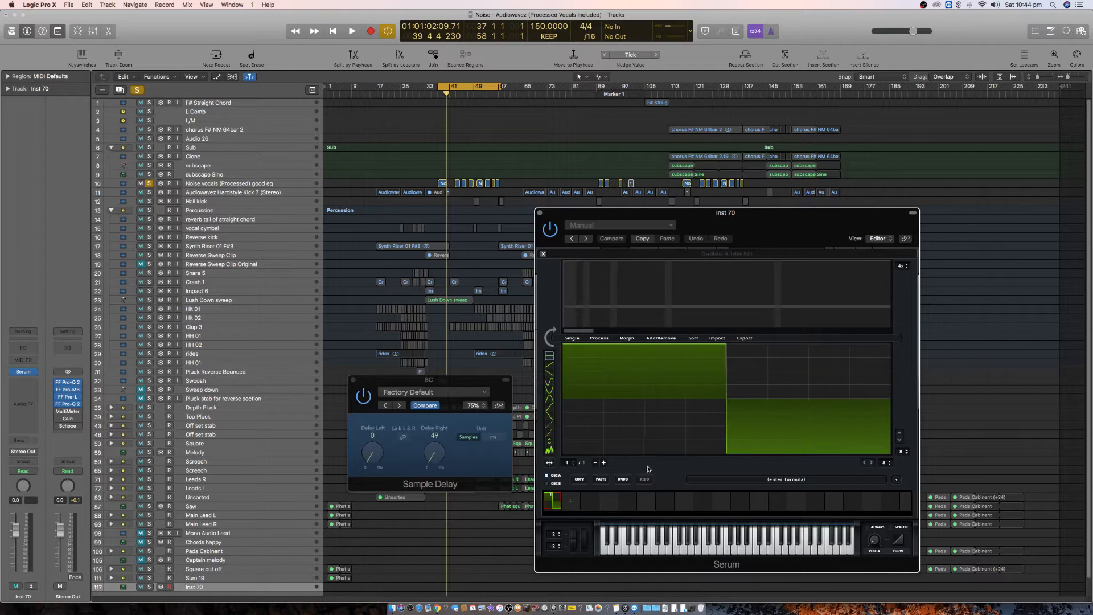
left_click(543, 254)
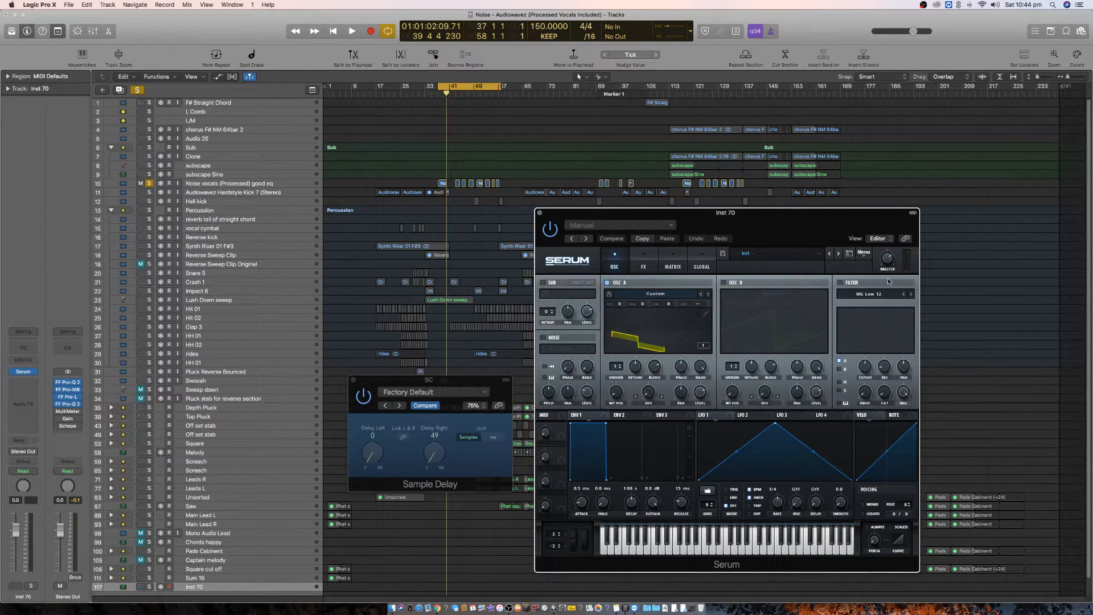
- Resample Serum's output to oscillator B, enable oscillator B, and resample the combined sound to oscillator A
left_click(864, 253)
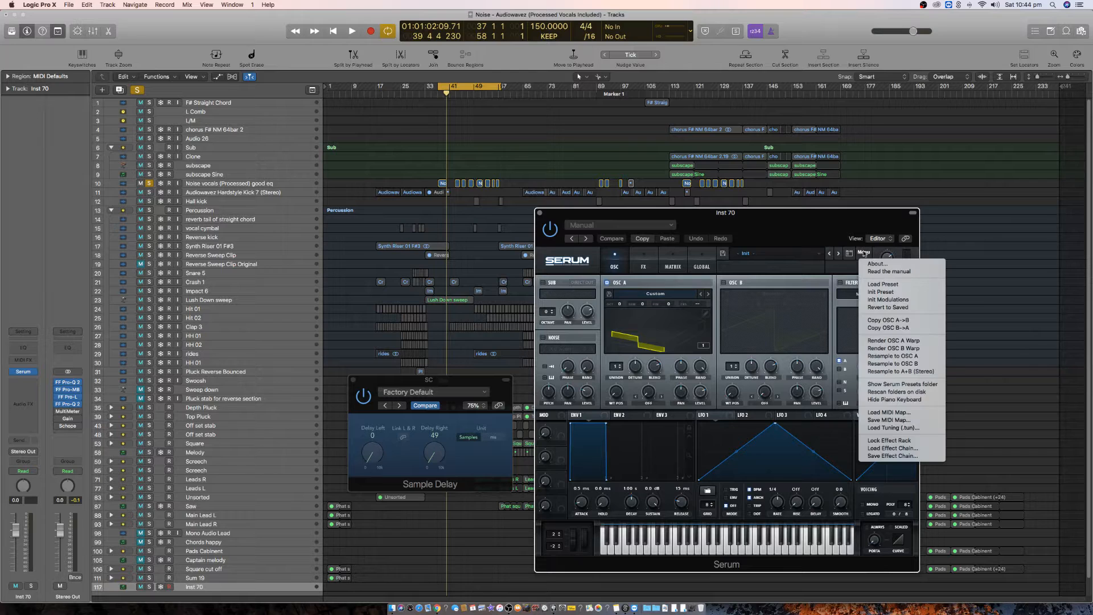
left_click(908, 363)
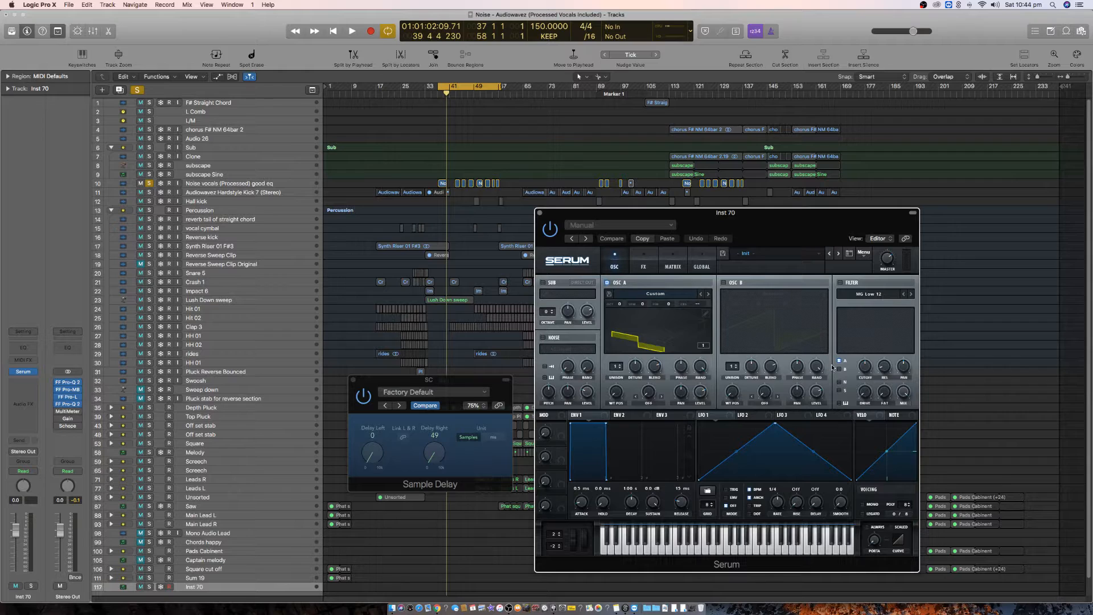
left_click(724, 282)
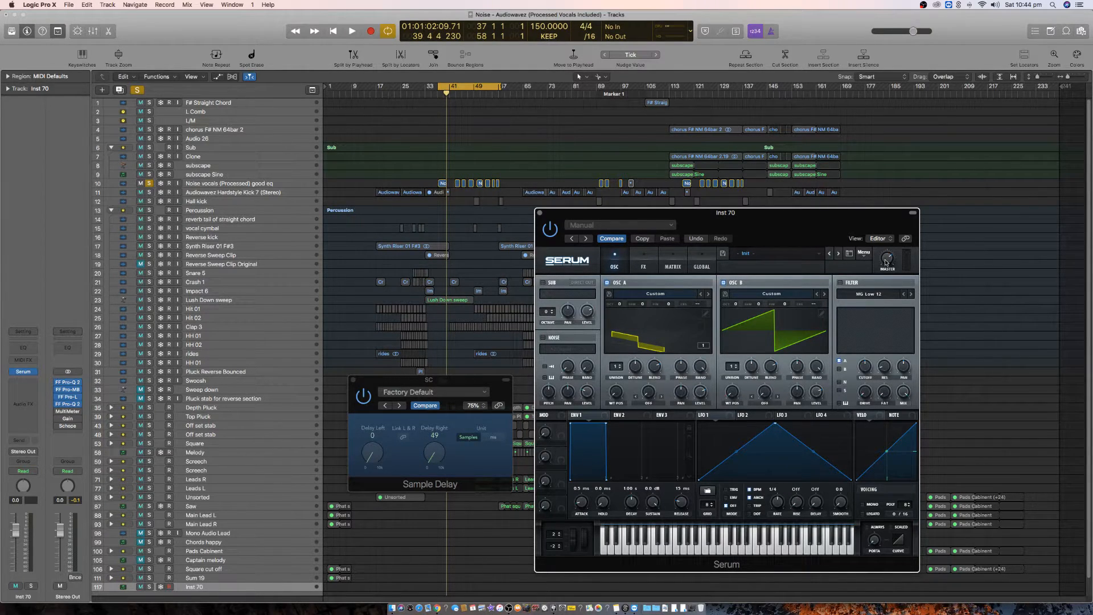
left_click(866, 256)
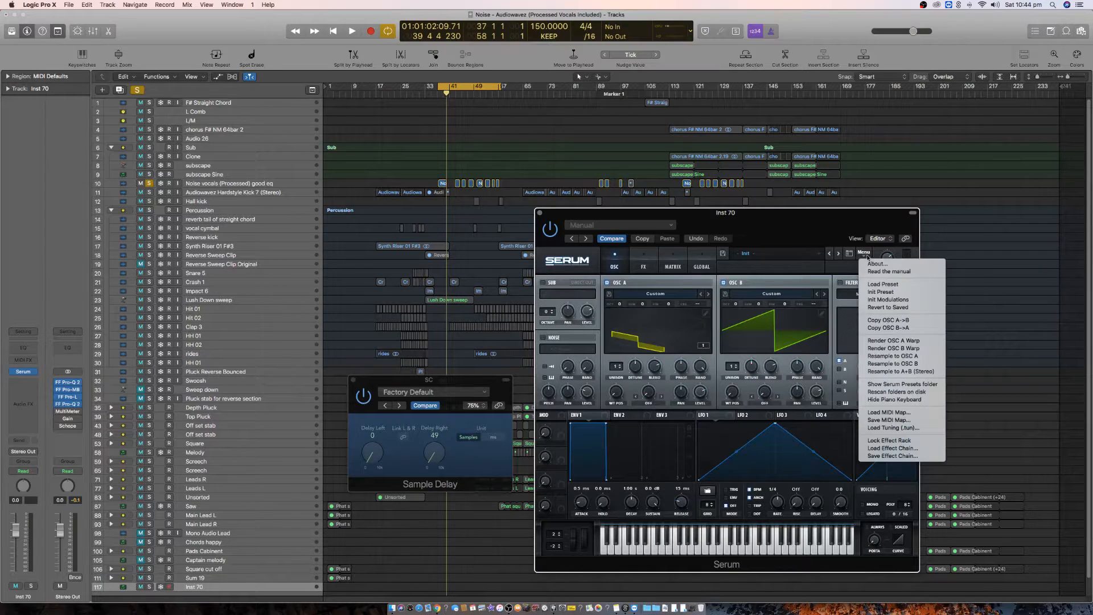
left_click(919, 355)
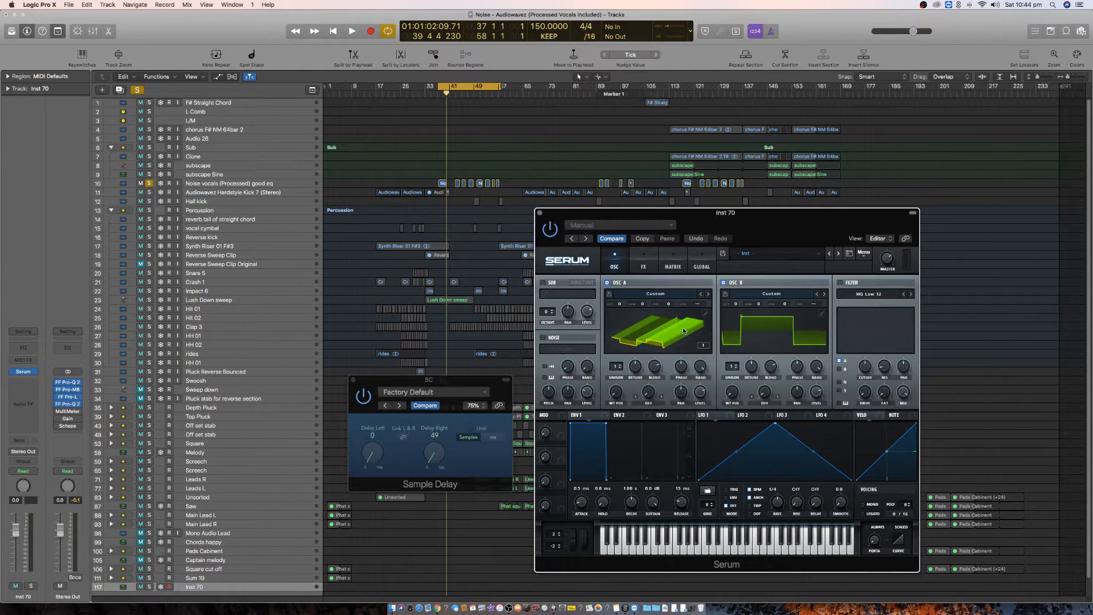
- Try oscillator A's unison detune from about 0.27 upward and its unison at 2 voices, and return unison to 1
mouse_move(637, 370)
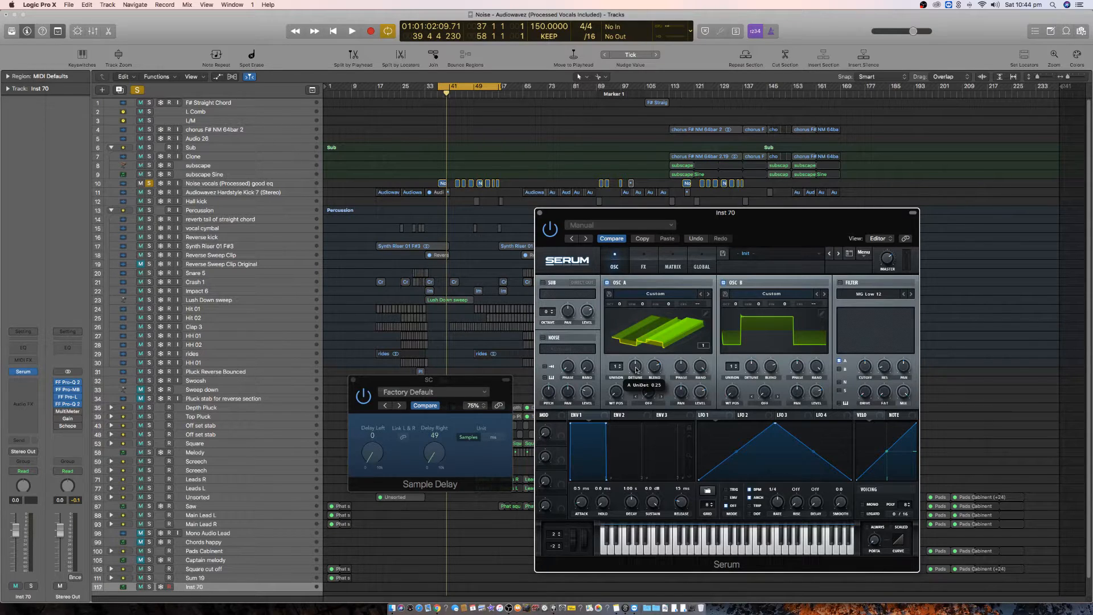
scroll(637, 370, "up", 1)
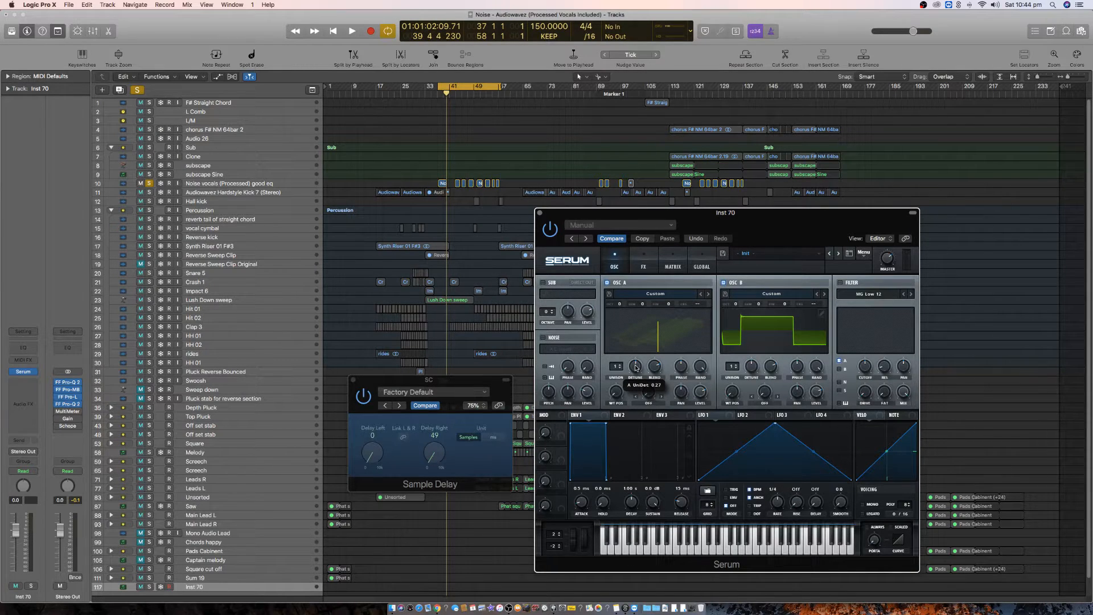
scroll(636, 368, "up", 1)
scroll(636, 367, "up", 1)
scroll(636, 363, "up", 1)
left_click_drag(634, 364, 636, 367)
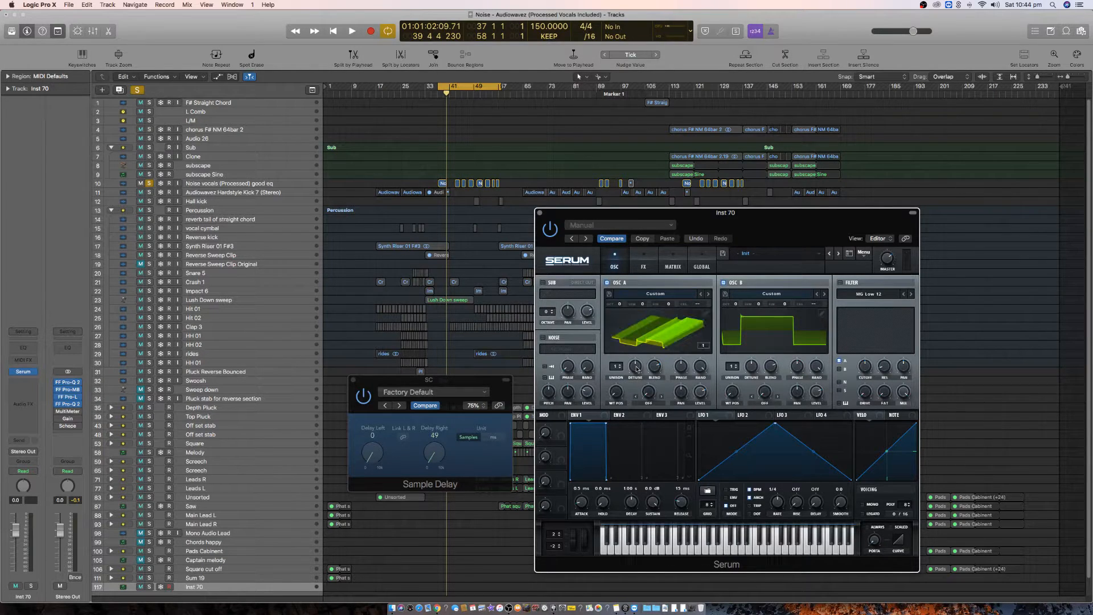
left_click(637, 367)
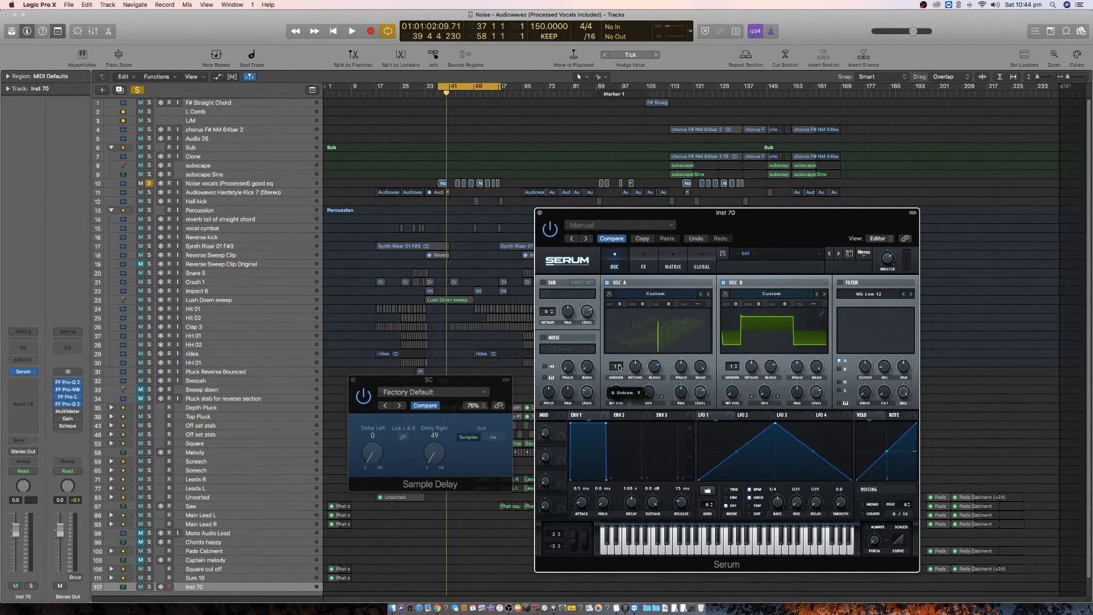
left_click_drag(619, 367, 619, 363)
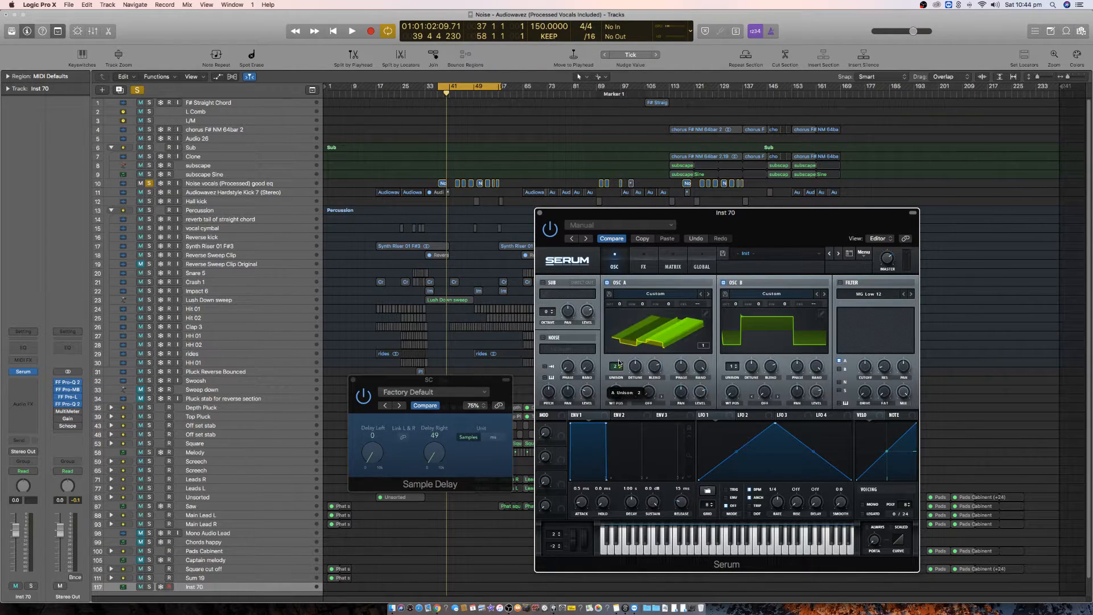
left_click_drag(619, 363, 622, 408)
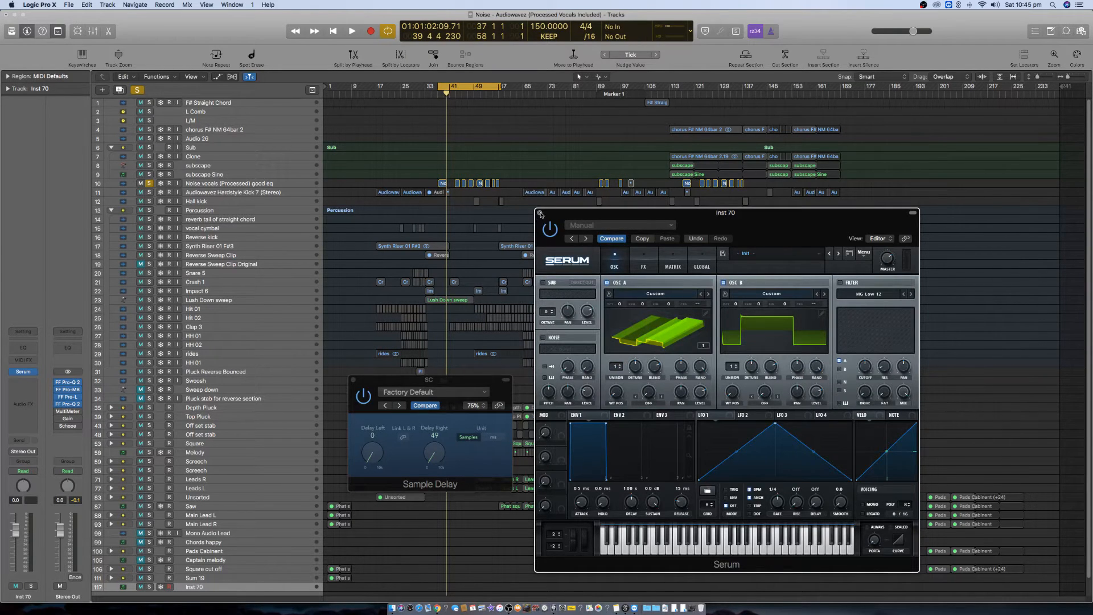
- Close the Serum window and remove Serum from the new instrument track's instrument slot
left_click(540, 213)
left_click(25, 371)
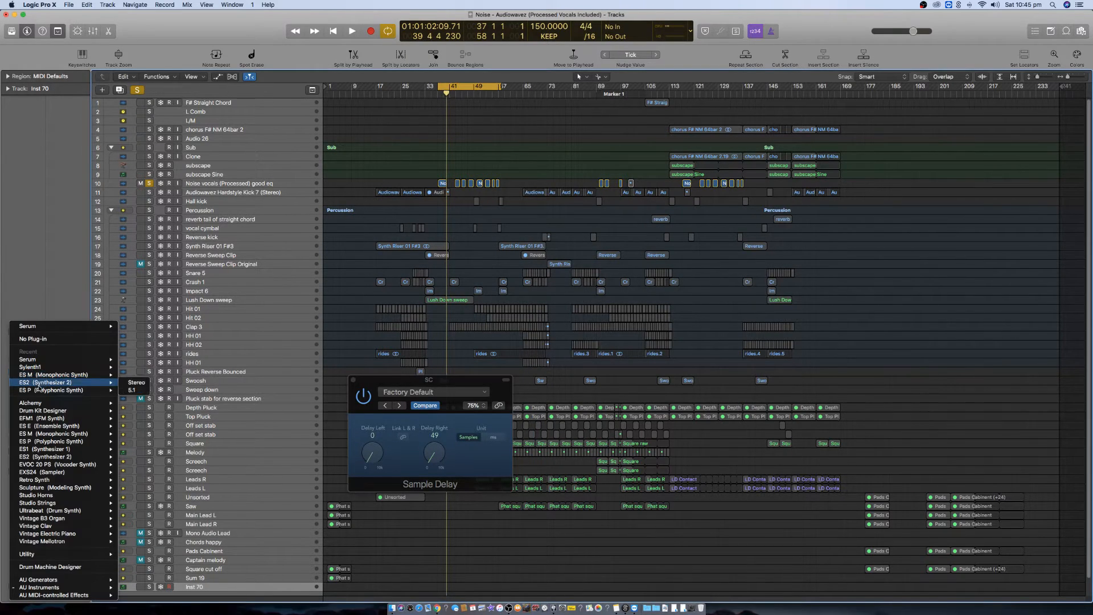
left_click(49, 339)
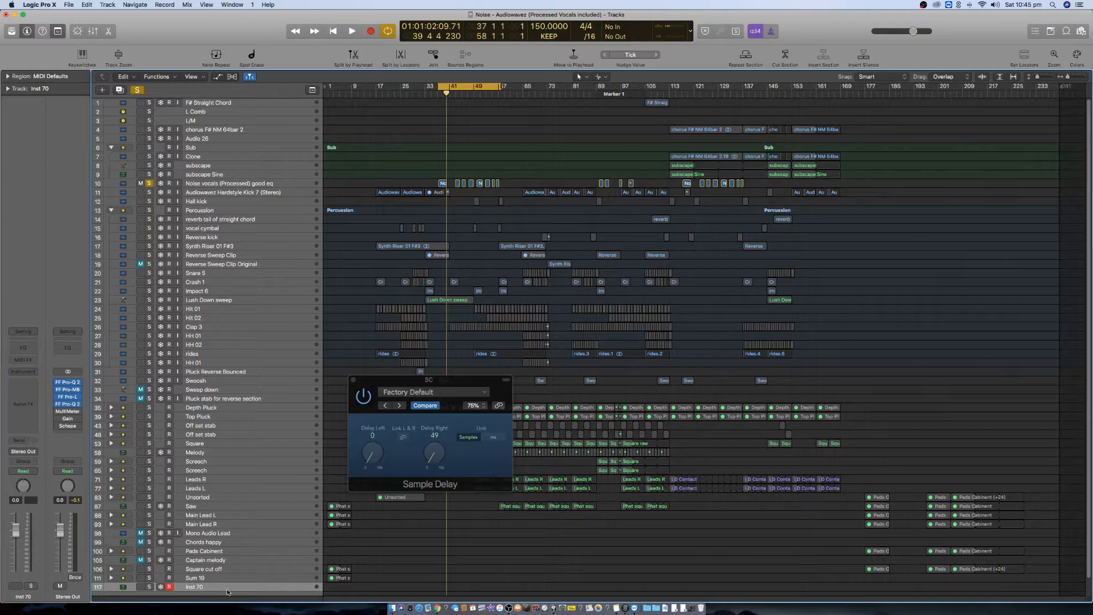
- Delete the new Inst 70 track and select the Noise vocals track with the Sample Delay window moved aside
key("super+BackSpace")
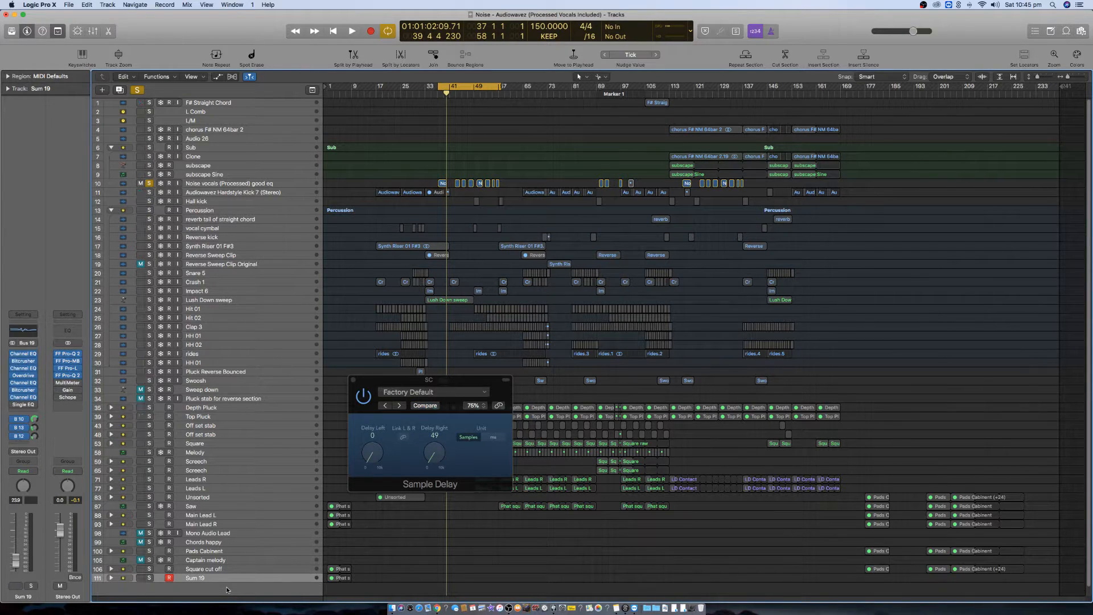
left_click_drag(459, 381, 619, 402)
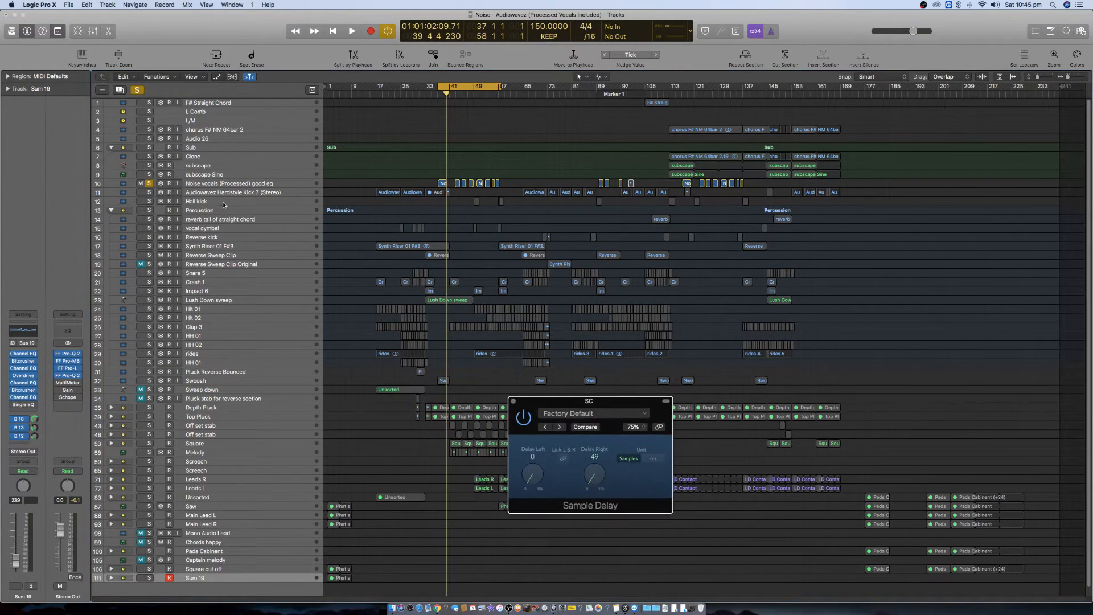
left_click(217, 185)
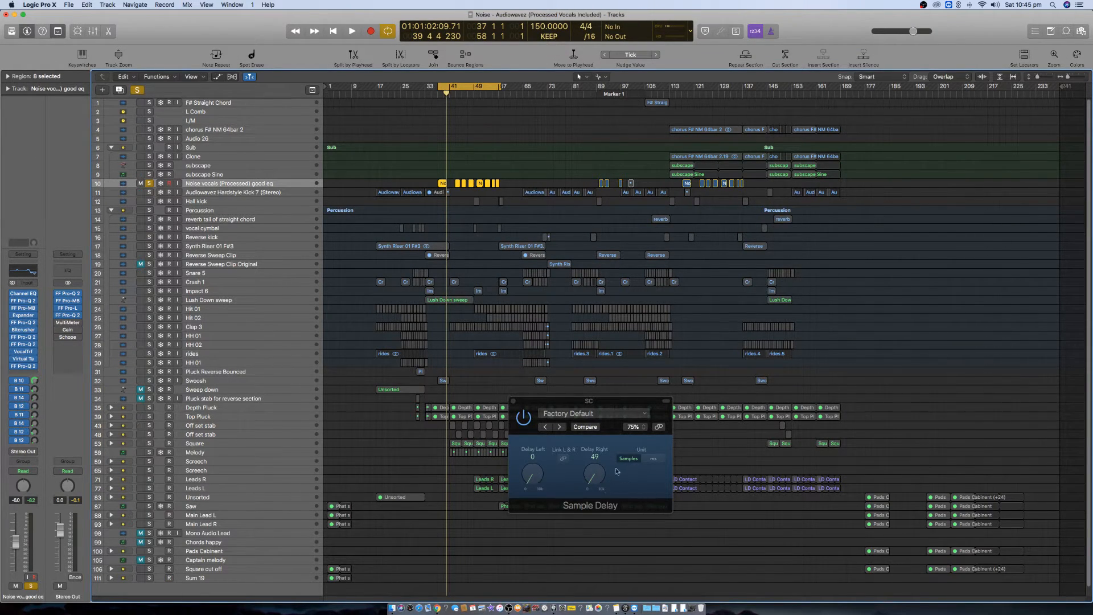
- Try linking Sample Delay's left and right delays and raising both to 215 samples while the soloed vocals play
left_click(563, 459)
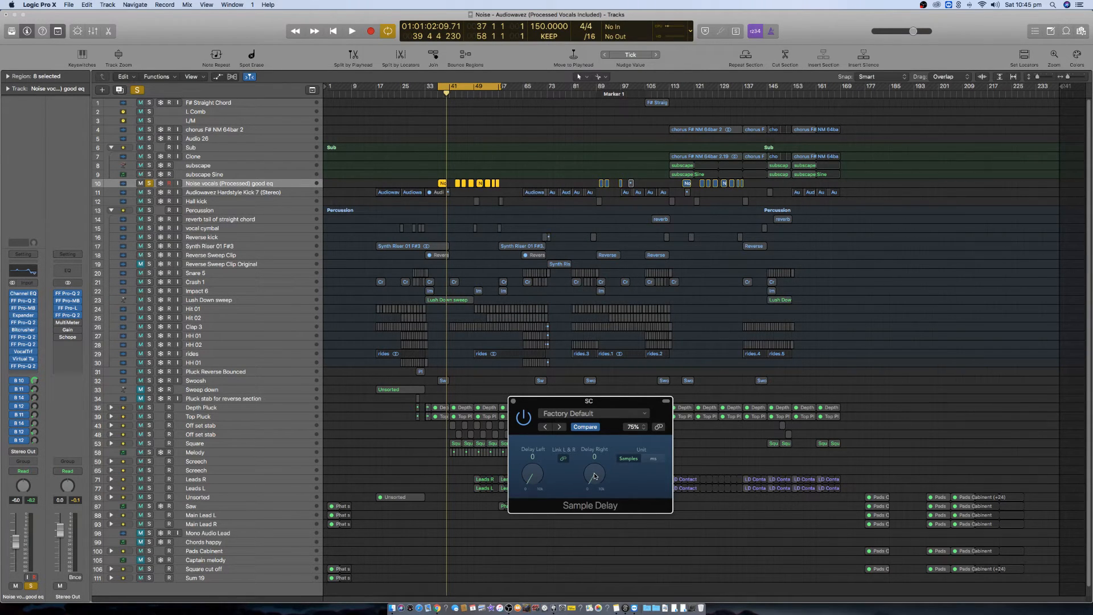
key("space")
left_click_drag(594, 475, 593, 473)
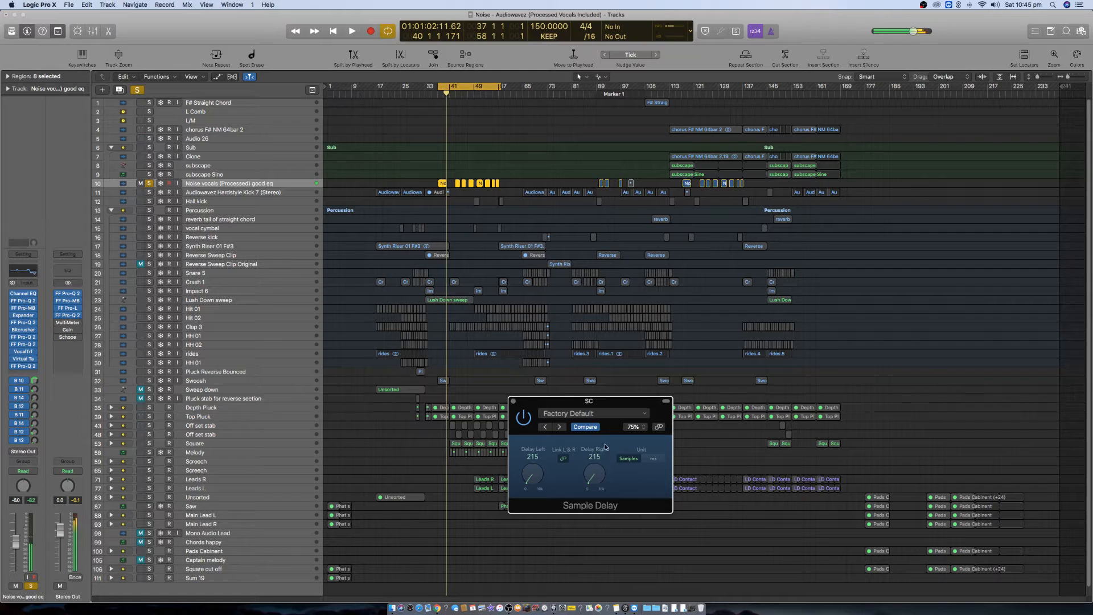
- Bring up the vocals' Bus 10 send channel, close the Sample Delay window, and remove the plug-in from that channel
left_click(23, 381)
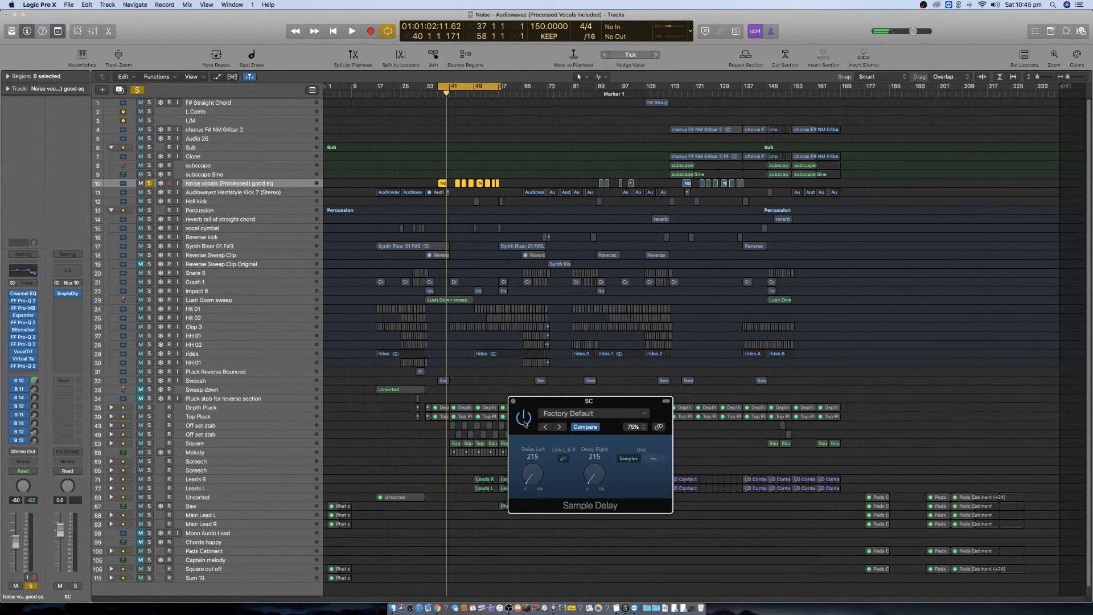
left_click(514, 402)
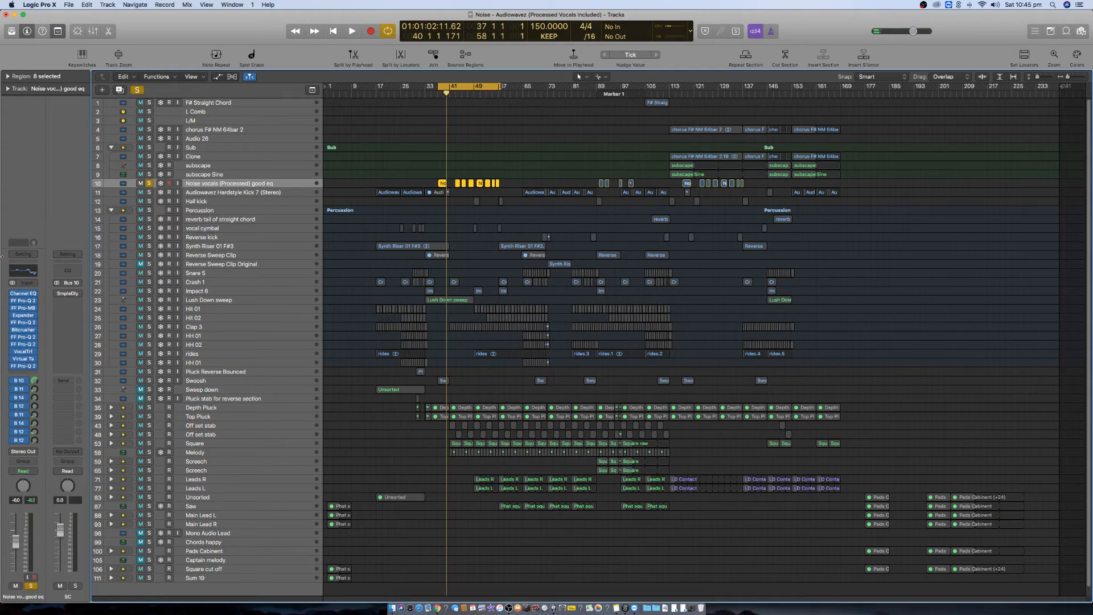
left_click(71, 294)
left_click(83, 307)
- Unsolo the Noise vocals track and extend the cycle range to span bars 17 to 169
left_click(150, 183)
left_click_drag(503, 87, 841, 125)
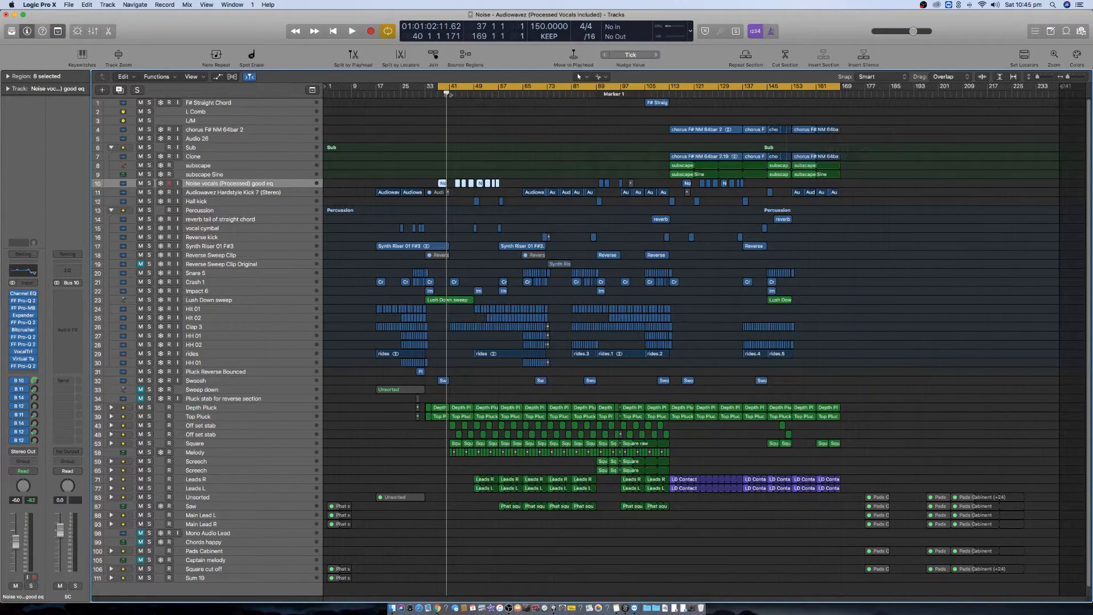
left_click_drag(439, 86, 377, 96)
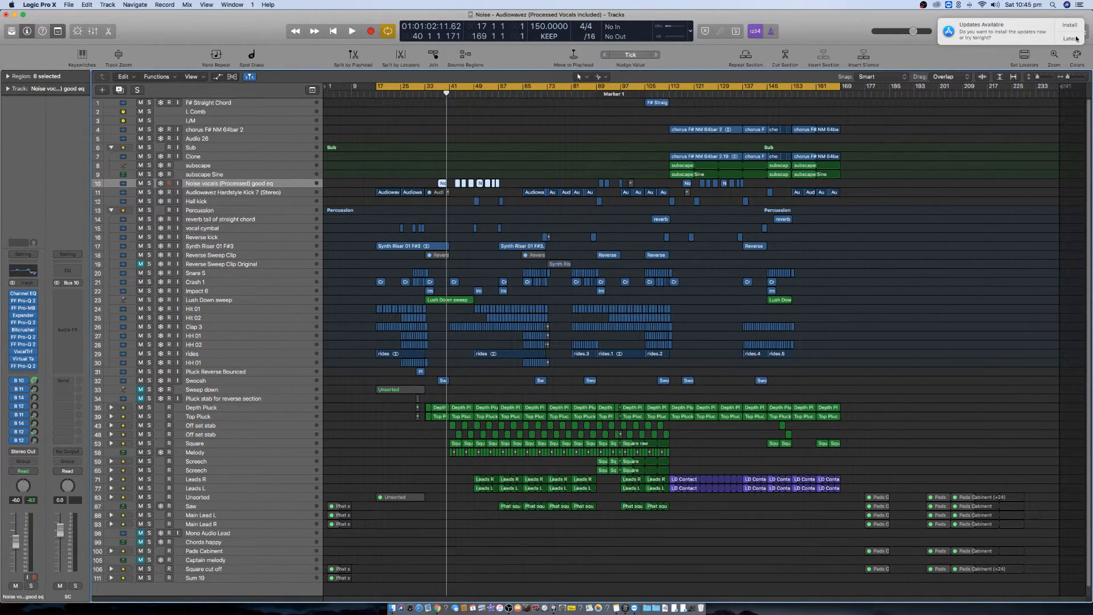
- Postpone the system update and play the whole arrangement from bar 17 with the toolbar hidden
left_click(1070, 39)
left_click(1065, 75)
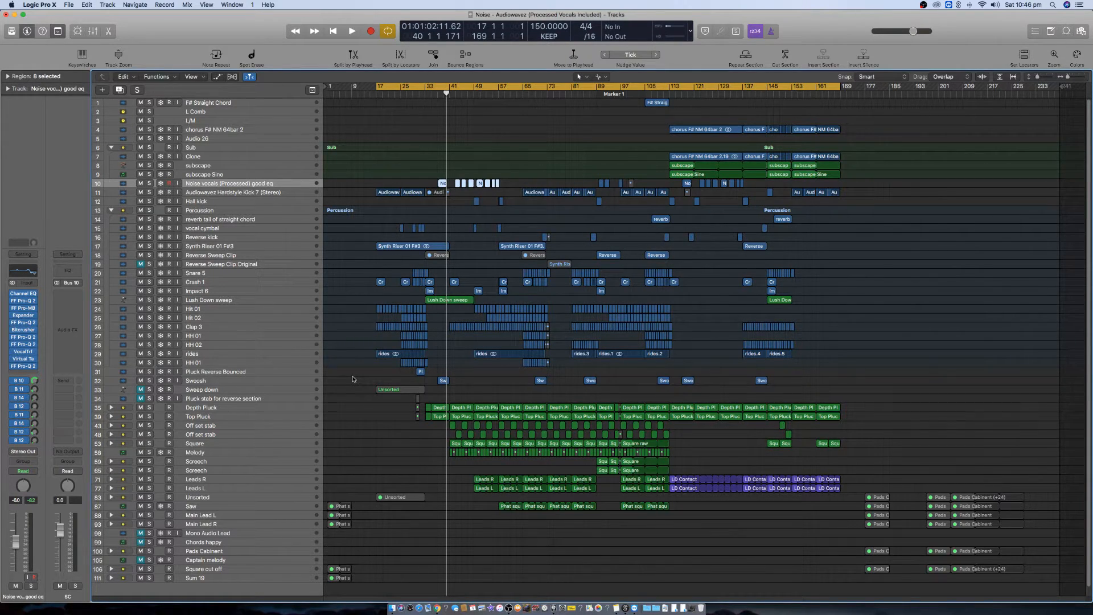
key("space")
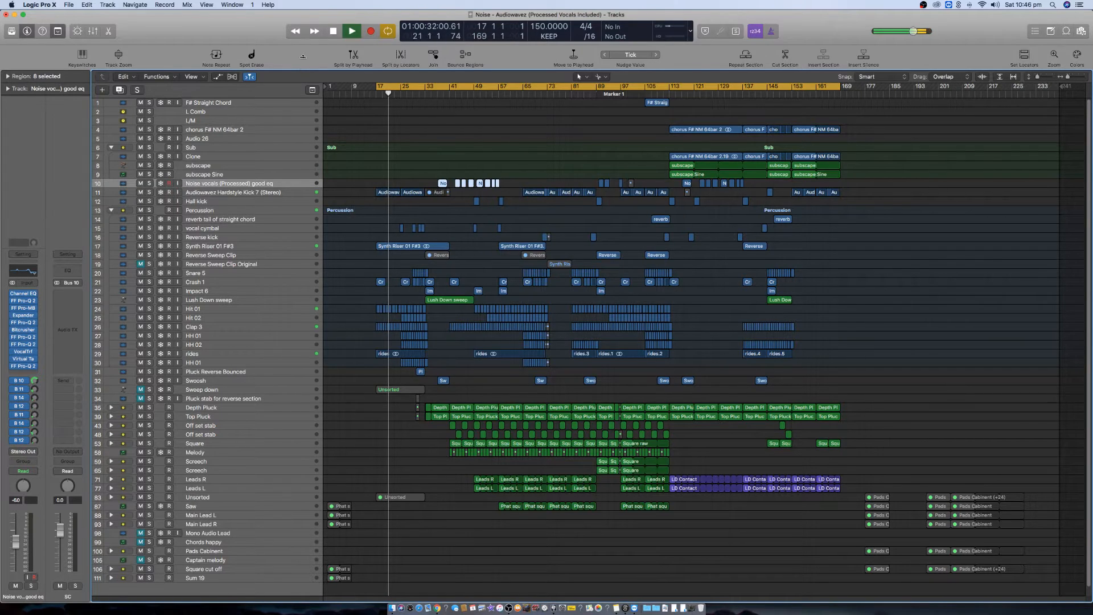
left_click(58, 31)
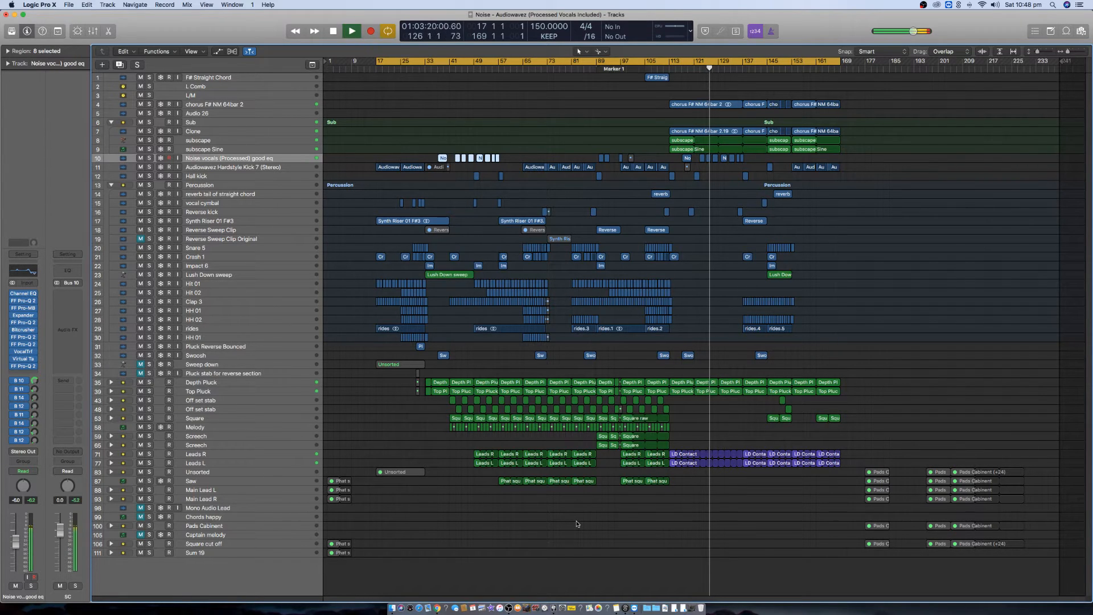
- Switch to OBS to check the live stream and its mixer levels, and minimise its window
left_click(510, 607)
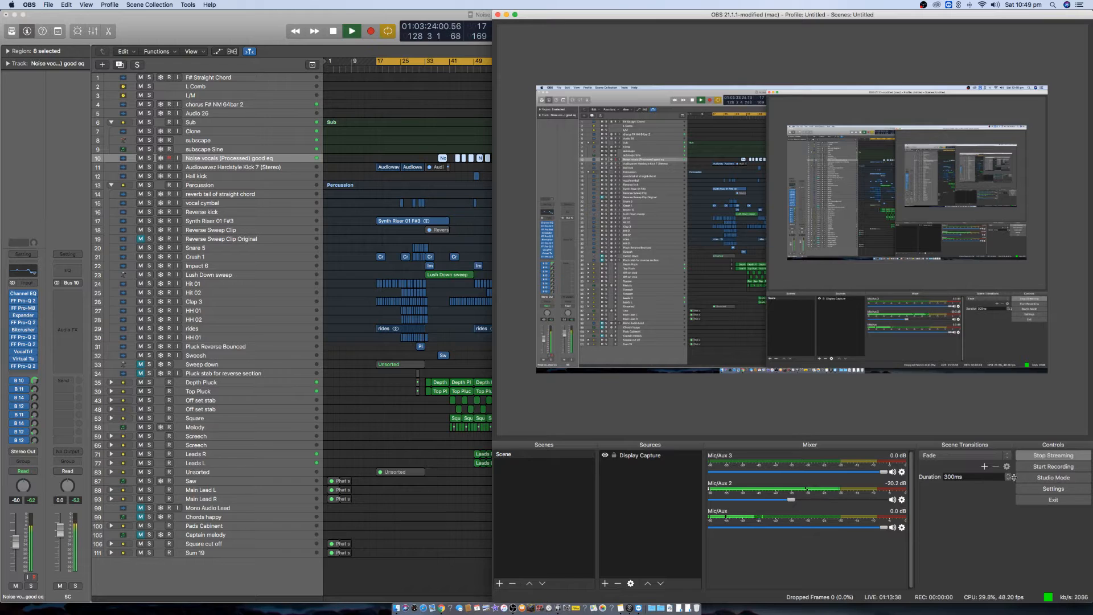
left_click(506, 14)
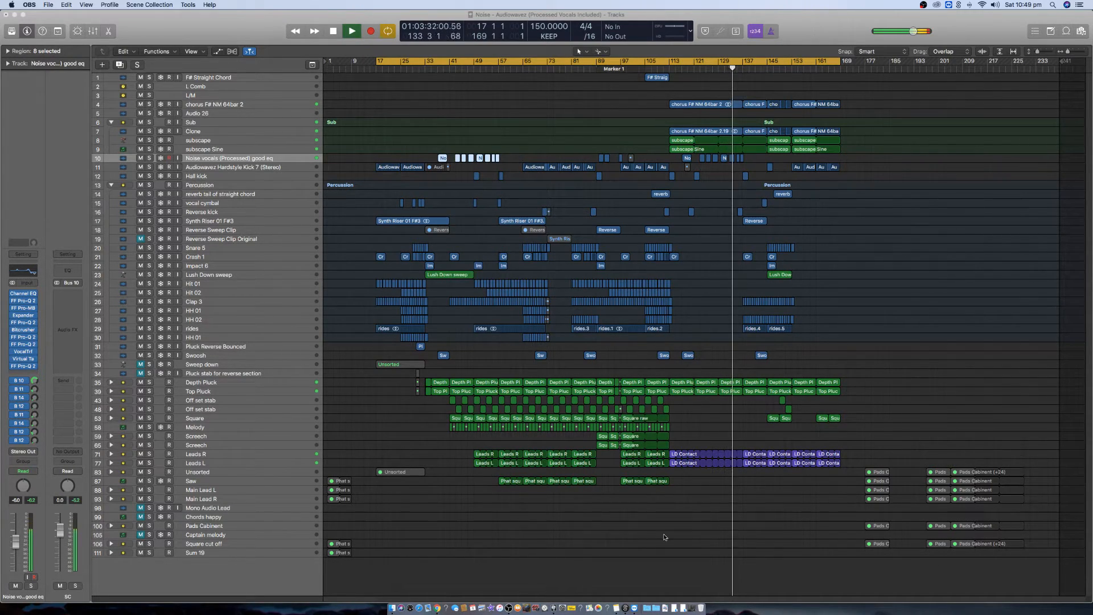
- Expand the Depth Pluck, Top Pluck, Off set stab, Square and Screech stacks during playback, and stop playback with cycling off
left_click(111, 186)
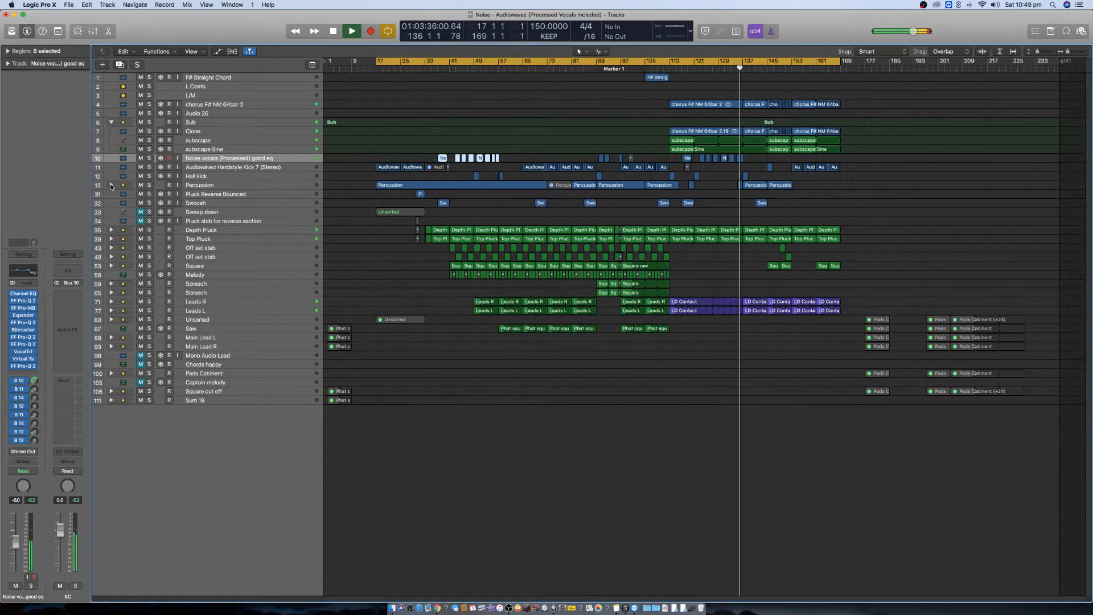
left_click(111, 185)
left_click(112, 382)
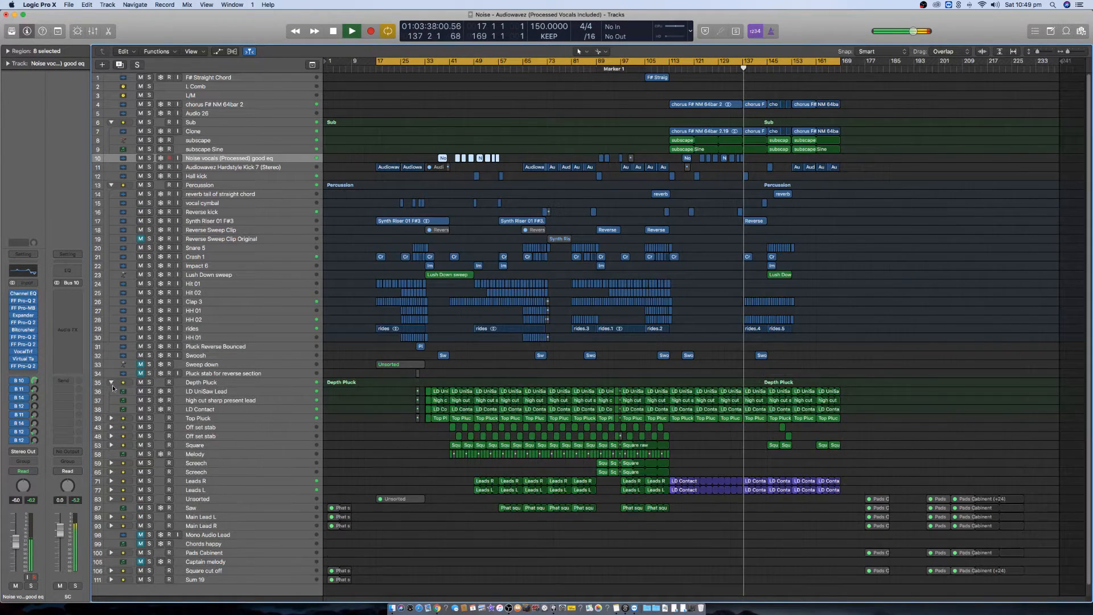
left_click(112, 418)
scroll(376, 404, "down", 2)
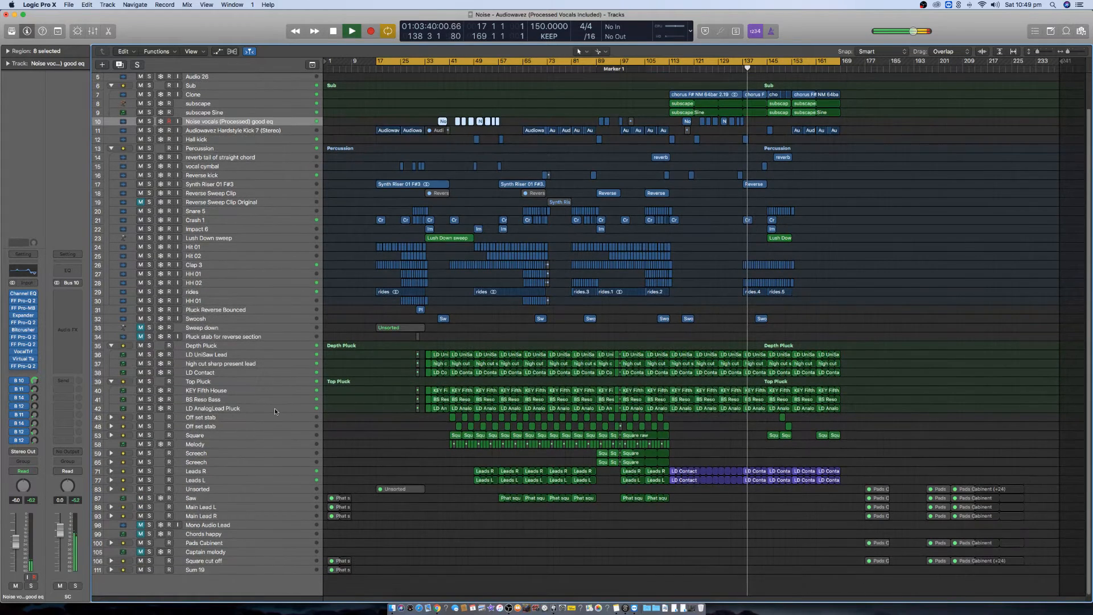
left_click(111, 417)
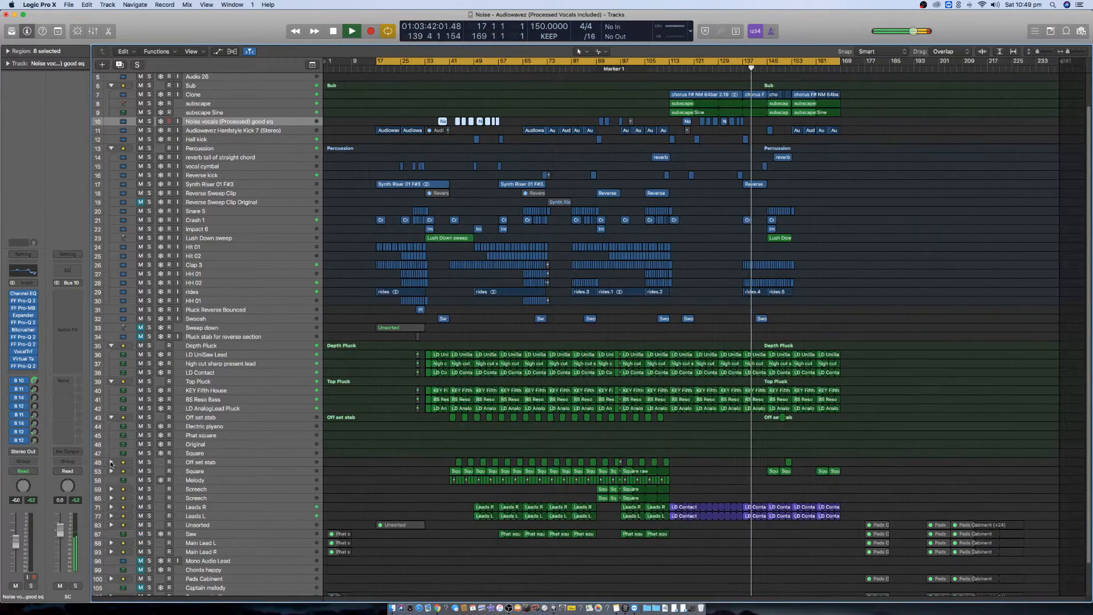
left_click(111, 462)
scroll(114, 462, "down", 3)
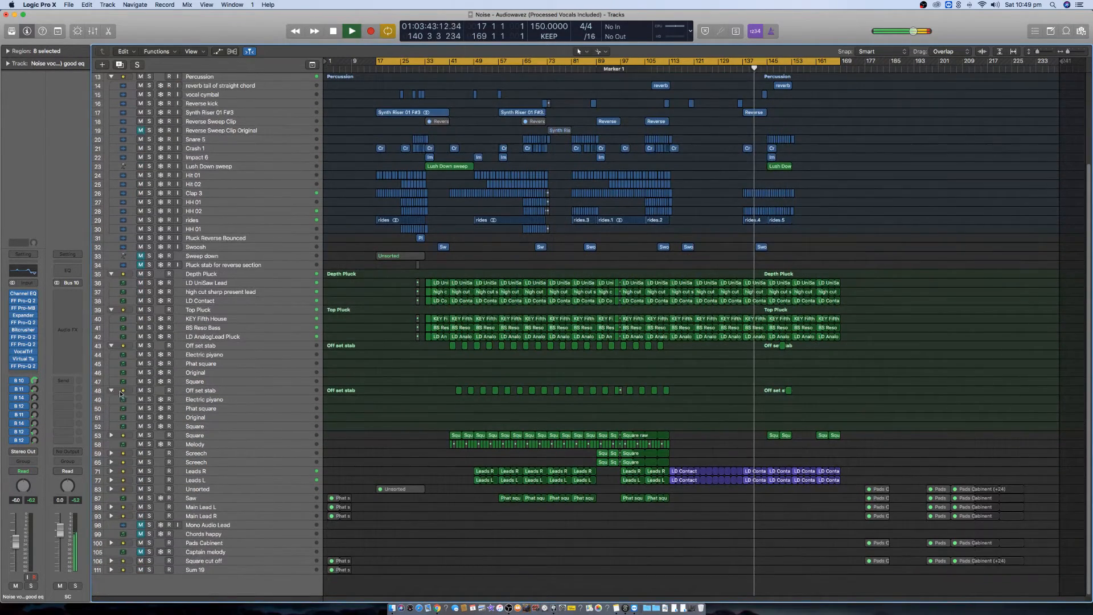
left_click(111, 435)
scroll(128, 434, "down", 2)
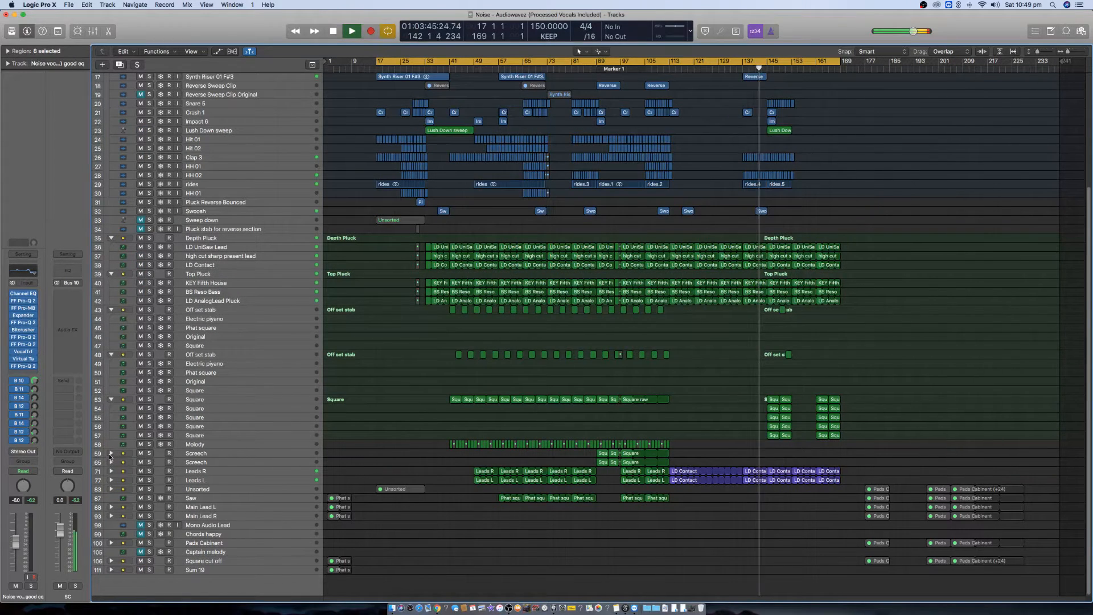
left_click(111, 453)
left_click(112, 508)
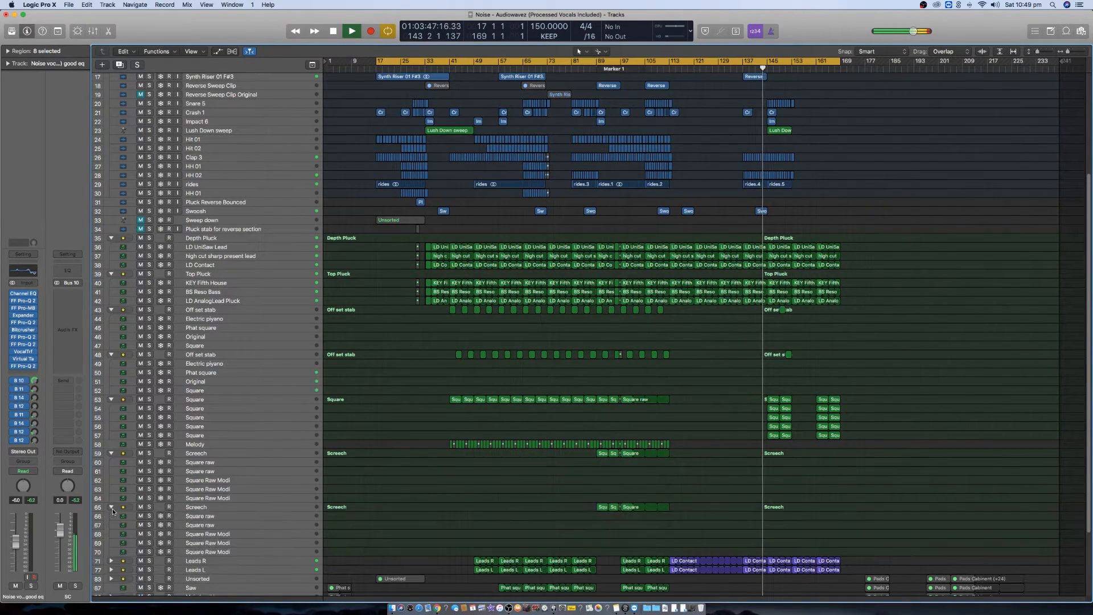
left_click(609, 212)
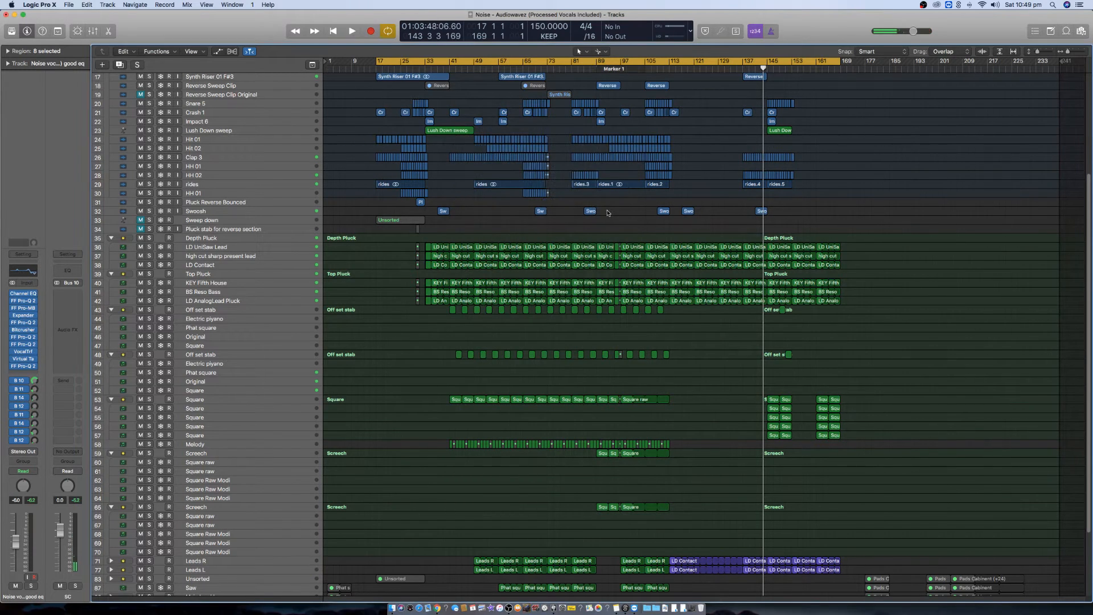
left_click(760, 64)
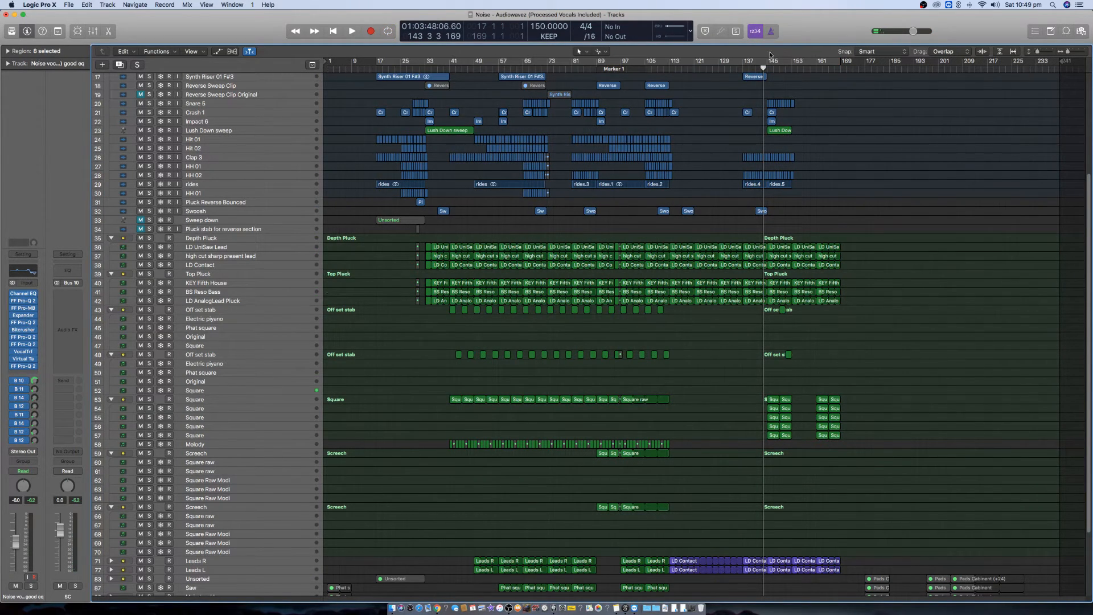
- Collapse the Percussion, Depth Pluck, Top Pluck, both Off set stab, and Square track stacks
left_click(374, 404, "ctrl+alt")
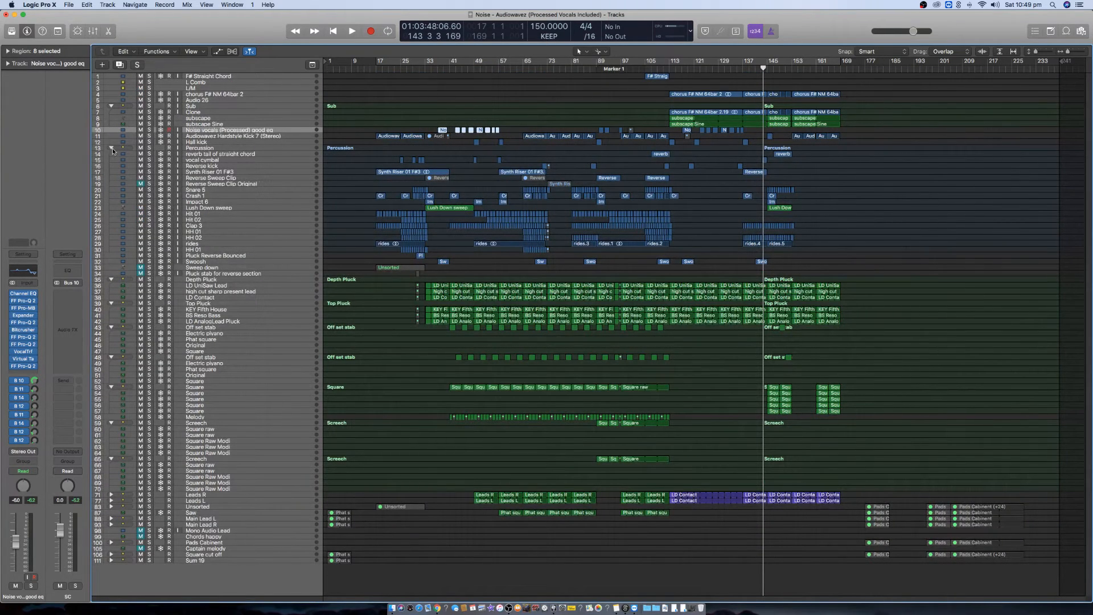
left_click(112, 148)
left_click(111, 178)
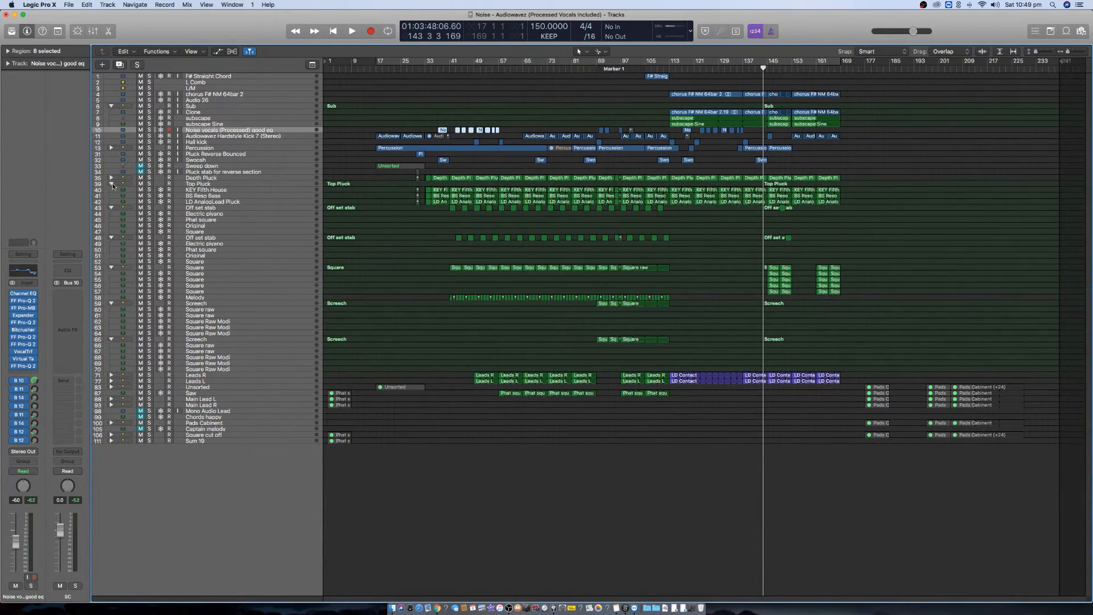
left_click(111, 183)
left_click(111, 189)
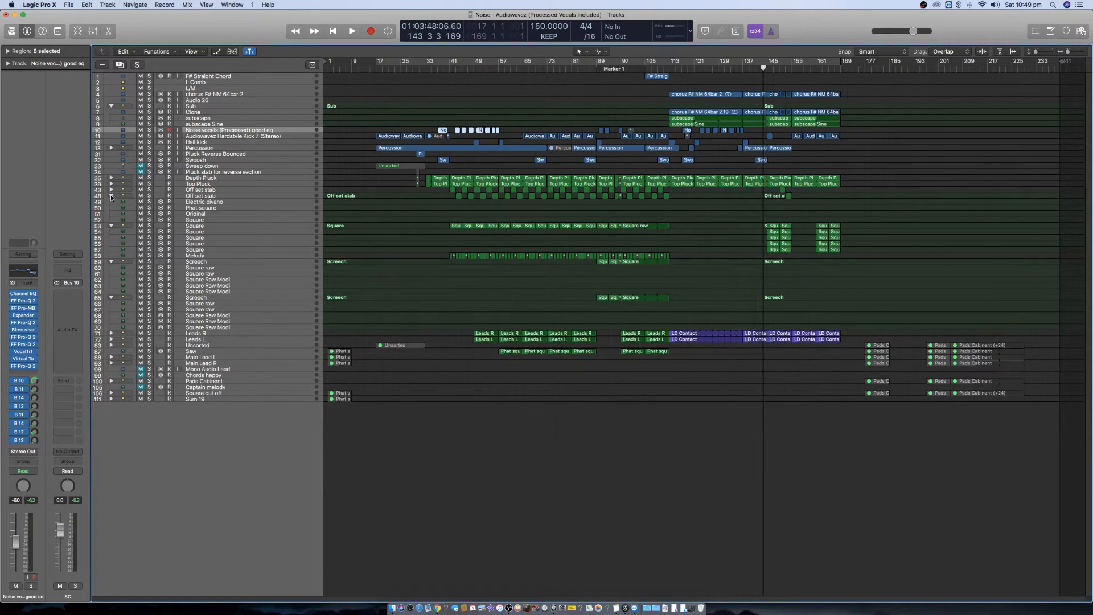
left_click(112, 196)
left_click(111, 201)
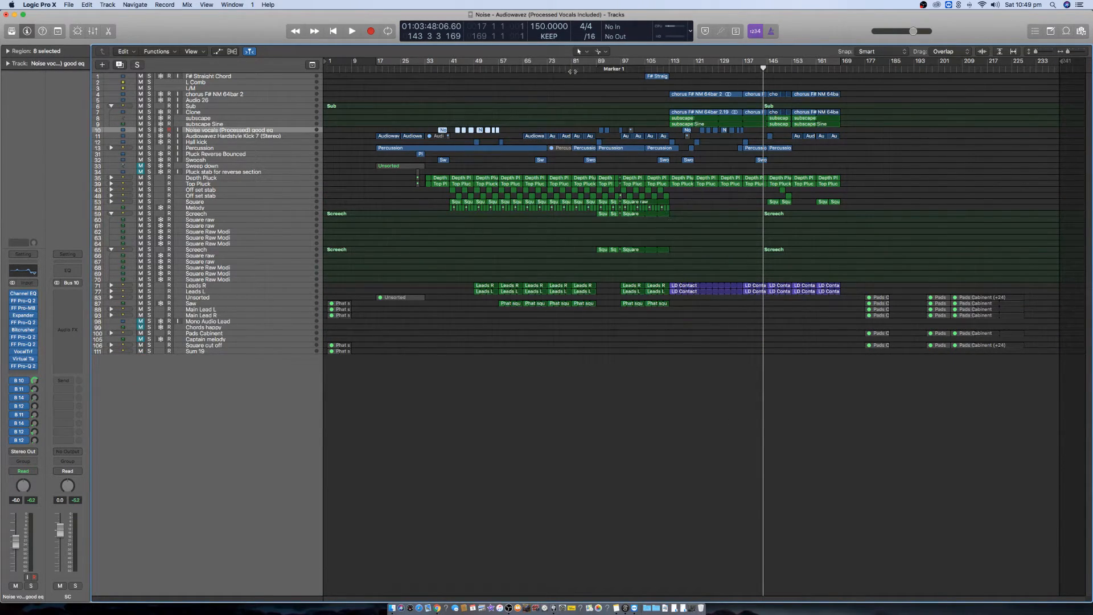
- Set the cycle range to bars 89 to 113, covering the Screech regions
left_click_drag(597, 62, 669, 64)
key("super+Down")
key("super+Down")
scroll(651, 209, "up", 4)
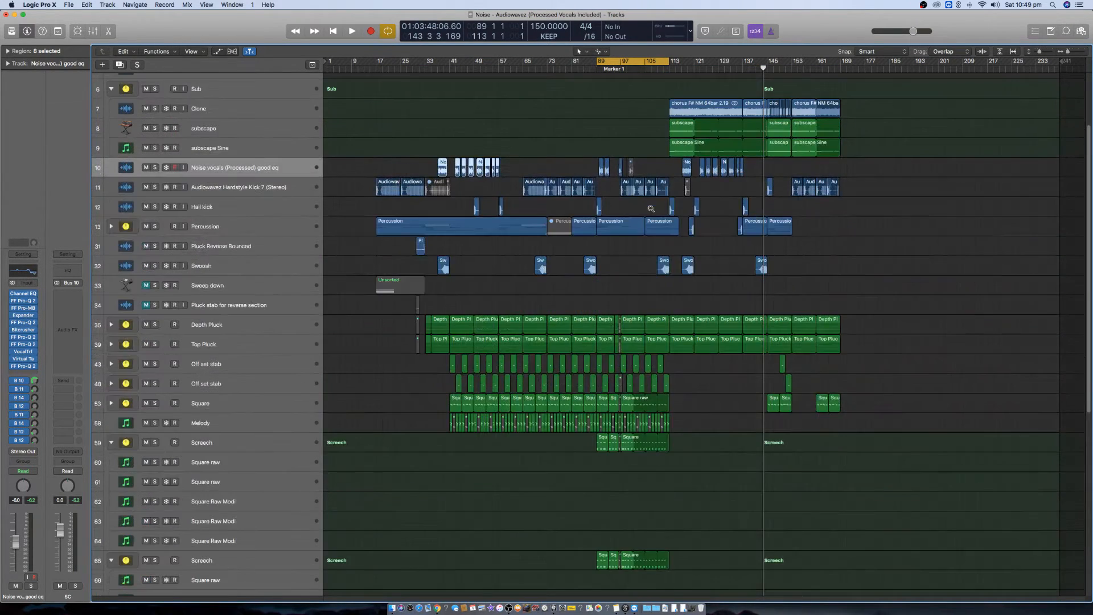
scroll(651, 209, "up", 2)
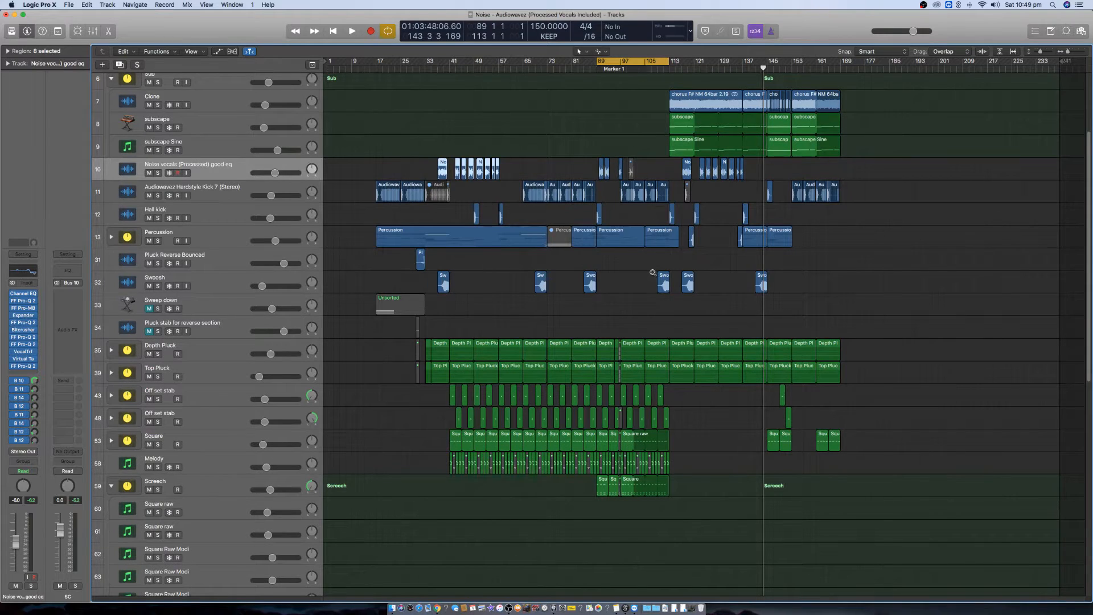
scroll(652, 273, "up", 1)
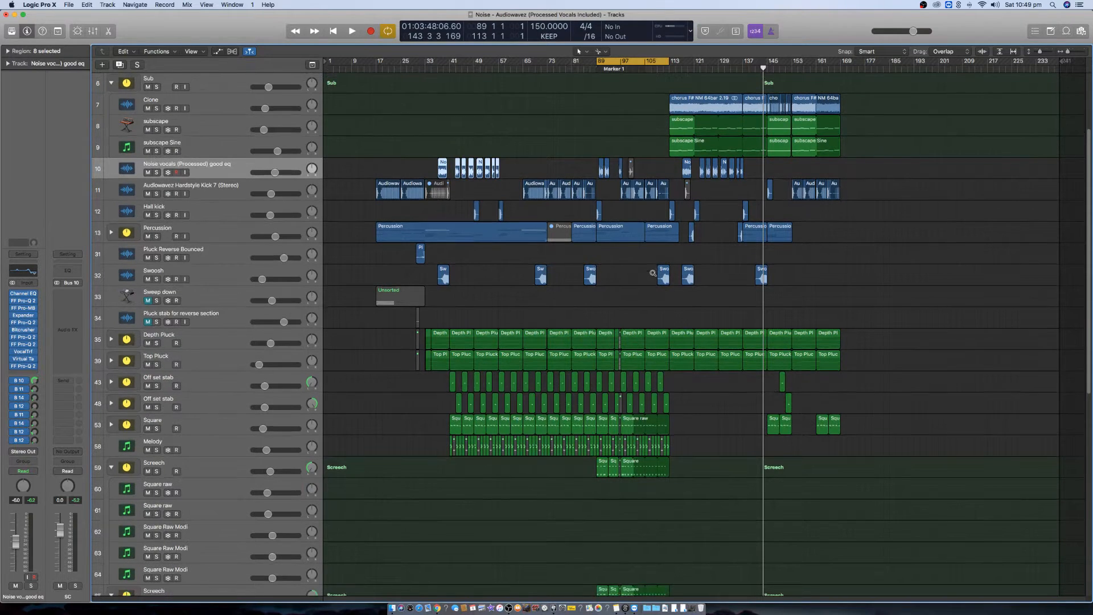
- Collapse both Screech track stacks and solo them together
left_click(205, 466)
scroll(262, 495, "down", 2)
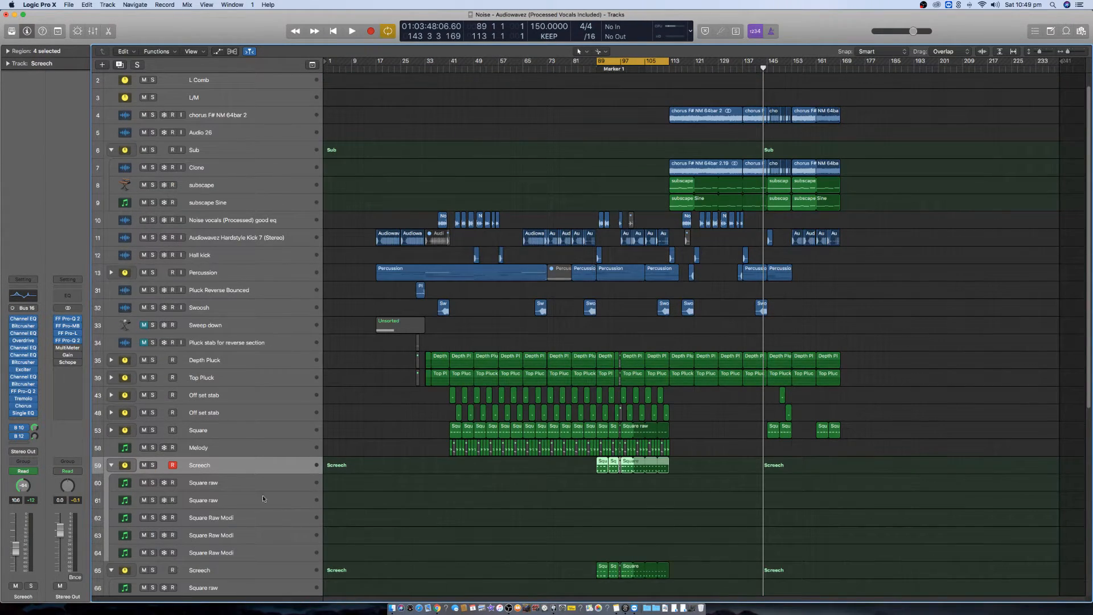
left_click(112, 466)
left_click(112, 483)
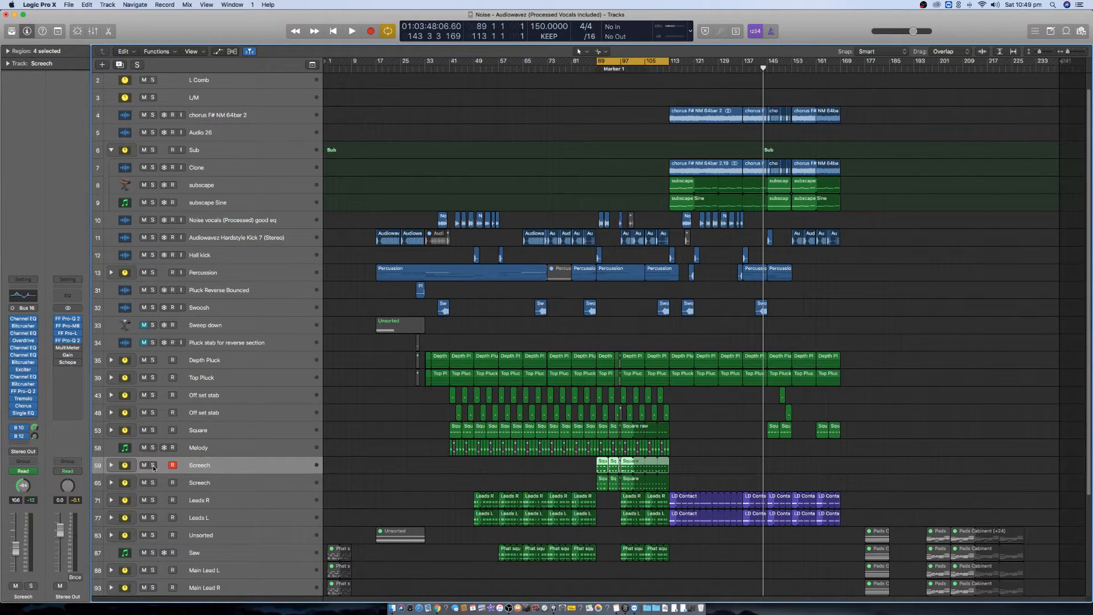
left_click_drag(153, 467, 153, 488)
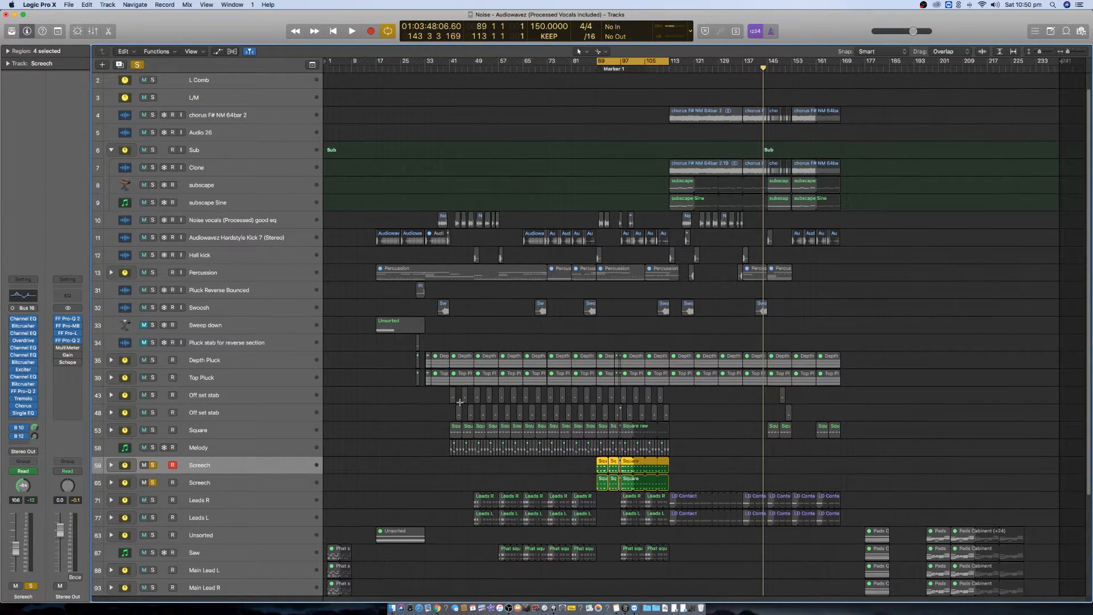
- Select the chorus F# NM 64bar 2 track and bring up the channel strip of its Bus 27 send
scroll(355, 183, "up", 1)
left_click(239, 141)
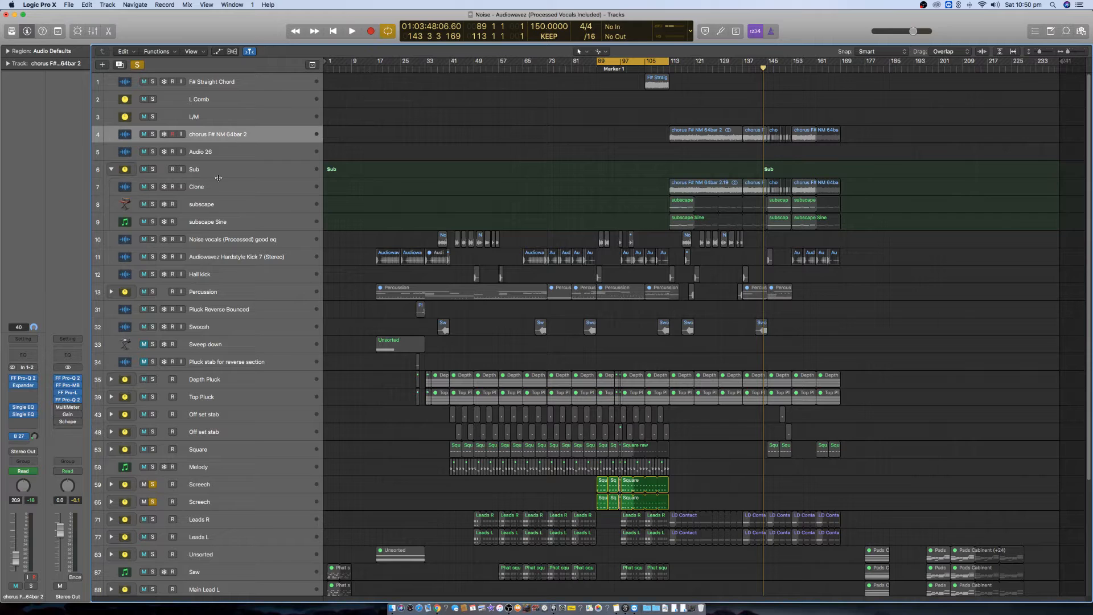
left_click(23, 436)
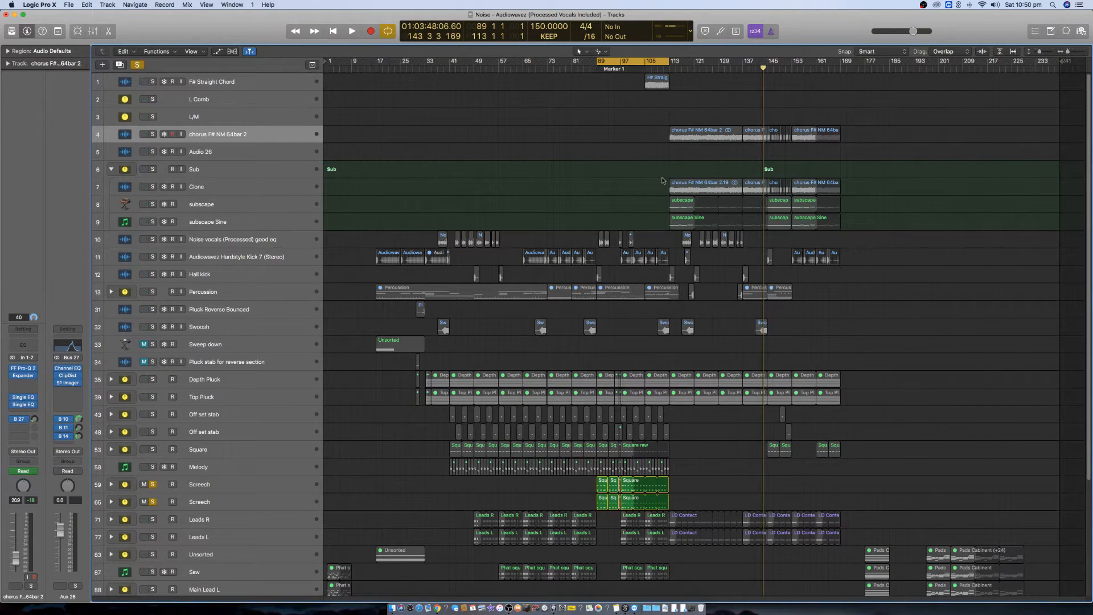
- Select the F# Straight Chord track and bring up the channel strip of its Bus 26 send
left_click(234, 82)
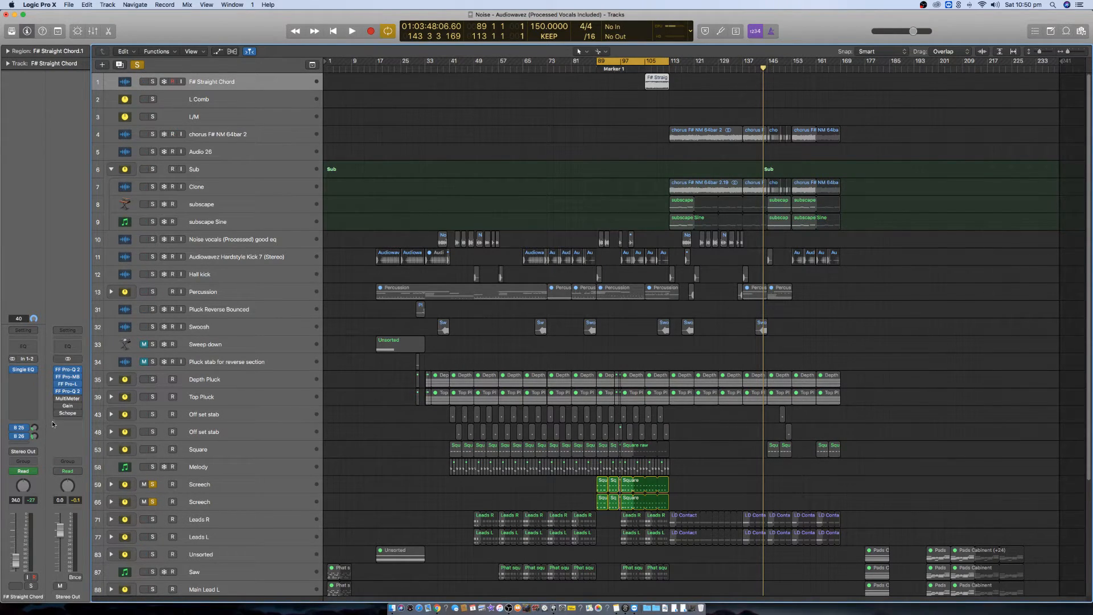
left_click(21, 430)
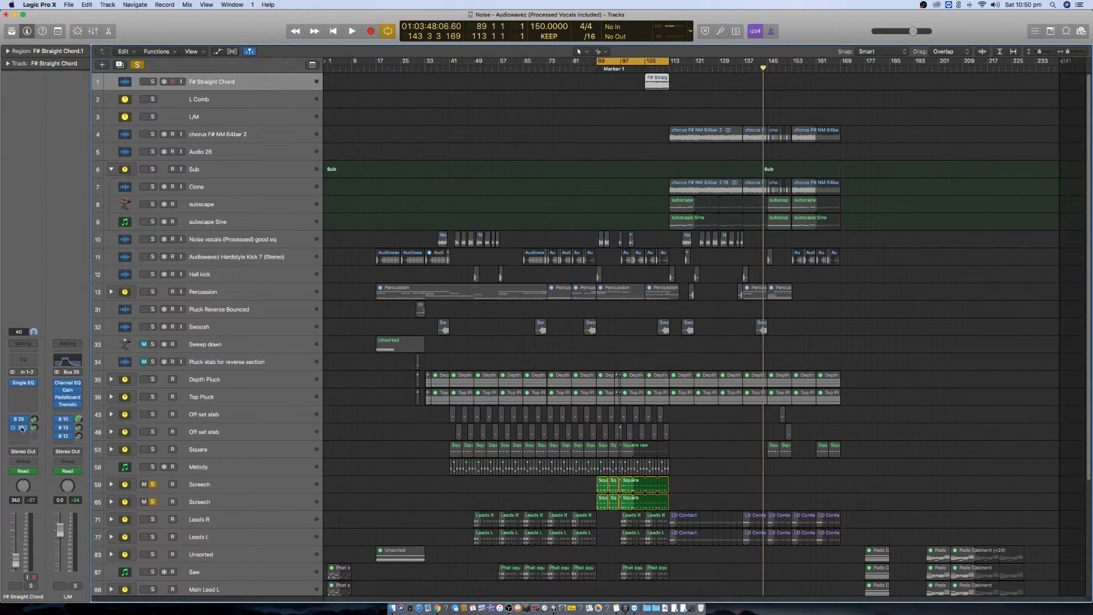
- Select the upper Screech track, play the cycle from bar 89 and display the automation lanes of both Screech tracks
left_click(207, 489)
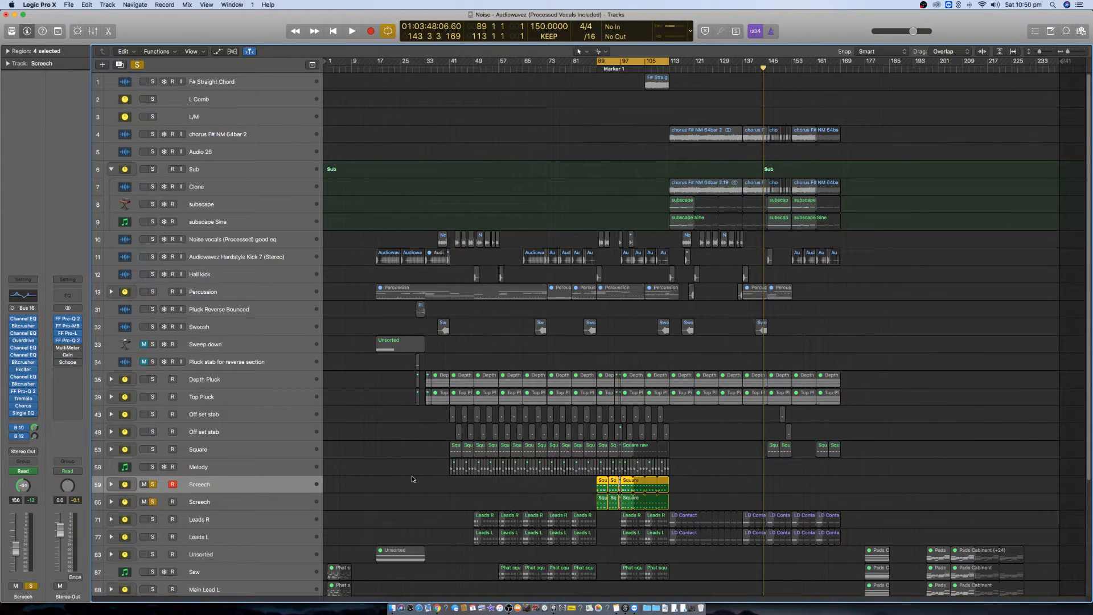
key("space")
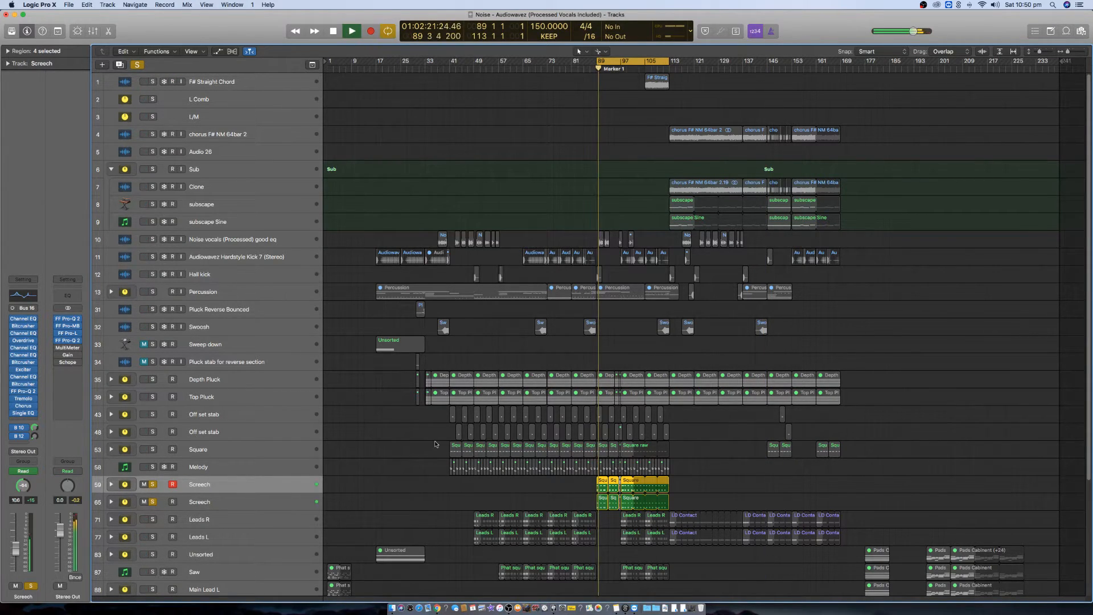
left_click(218, 52)
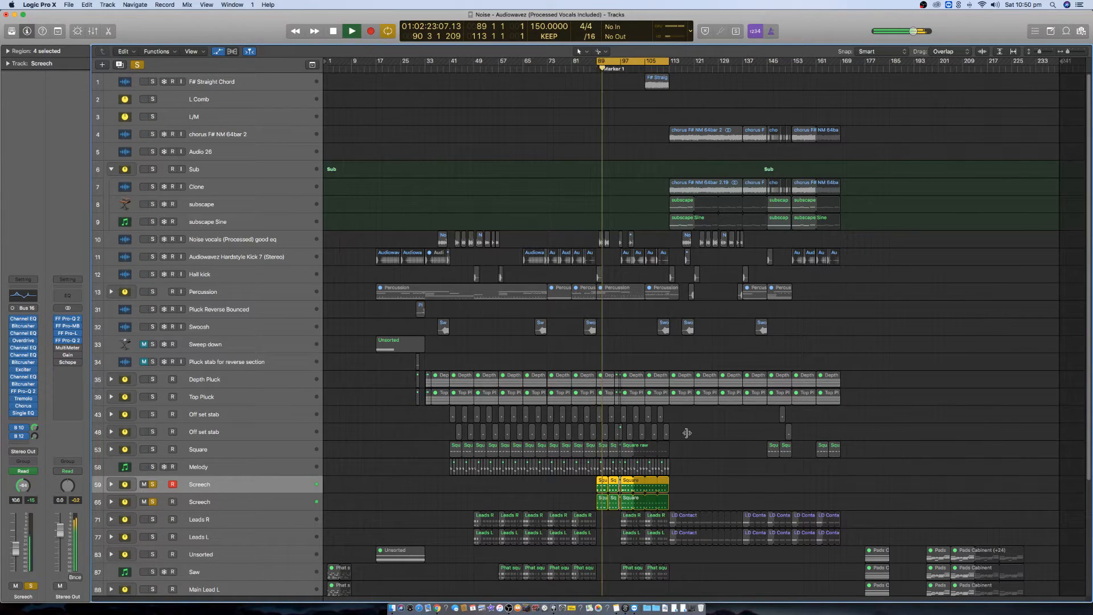
scroll(693, 495, "down", 10)
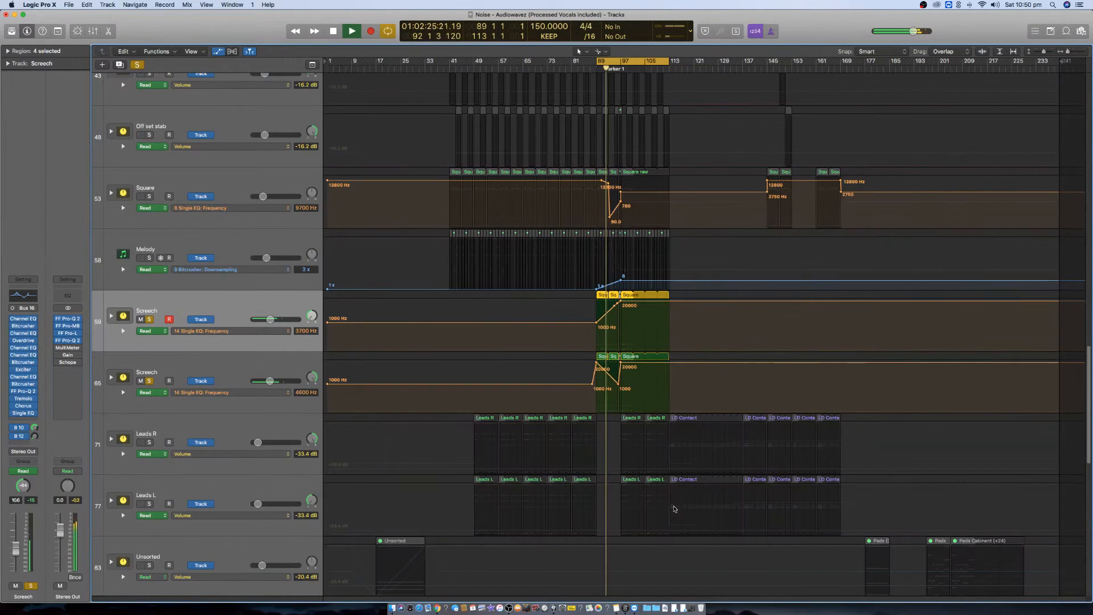
scroll(674, 506, "down", 3)
scroll(674, 507, "up", 4)
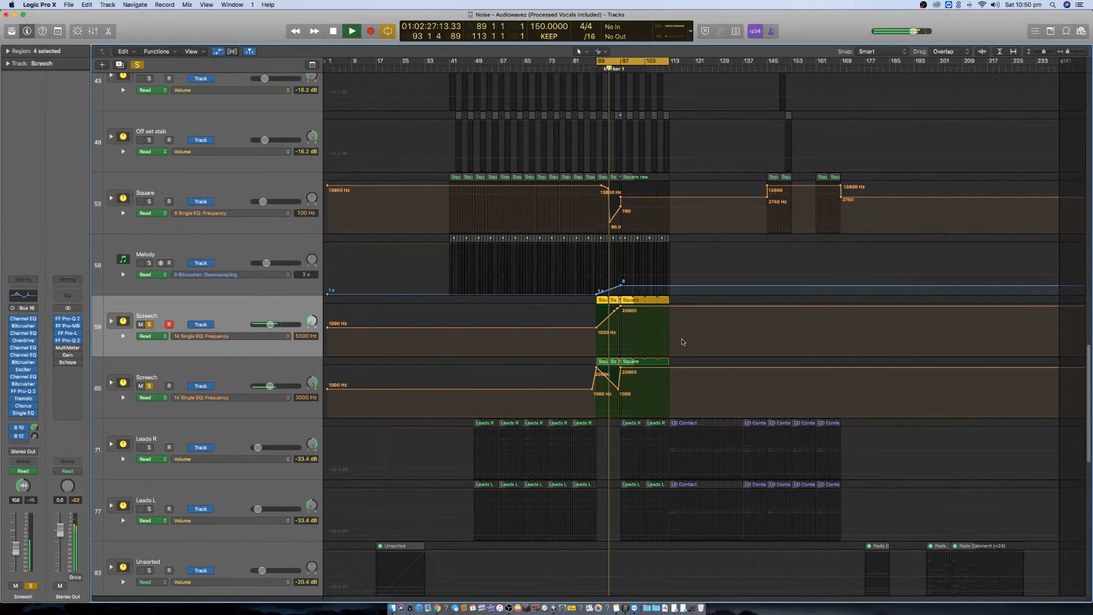
- Examine the Single EQ frequency automation on both Screech tracks around bars 89 to 97 during playback, and stop the transport
key("super+Right")
key("super+Right")
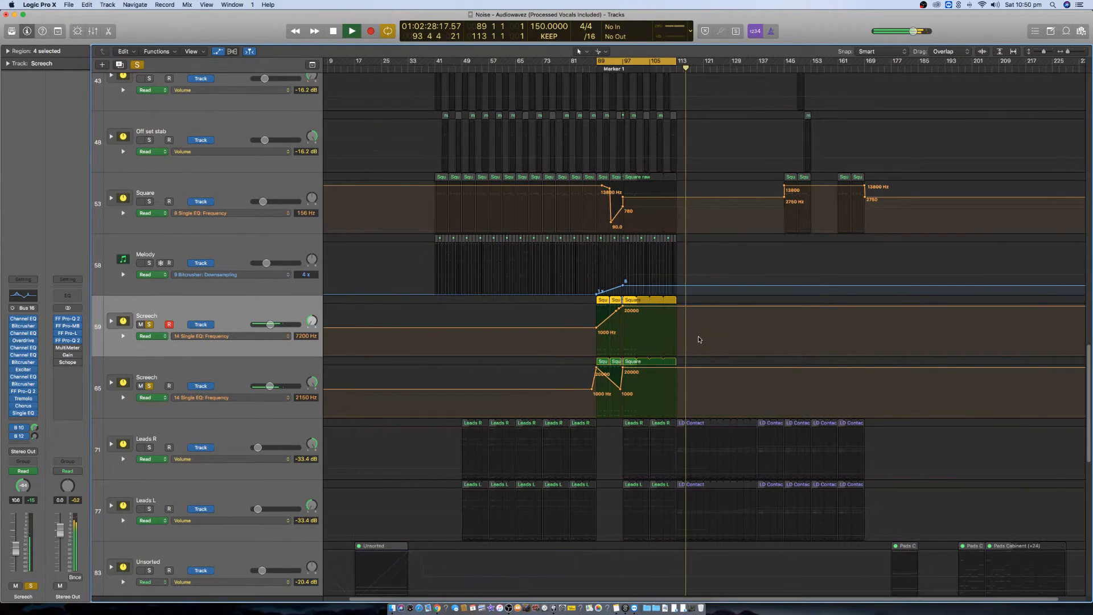
key("super+Right")
key("super+Right")
key("super+Right")
key("super+Right")
key("super+Left")
key("super+Left")
key("super+Left")
key("super+Left")
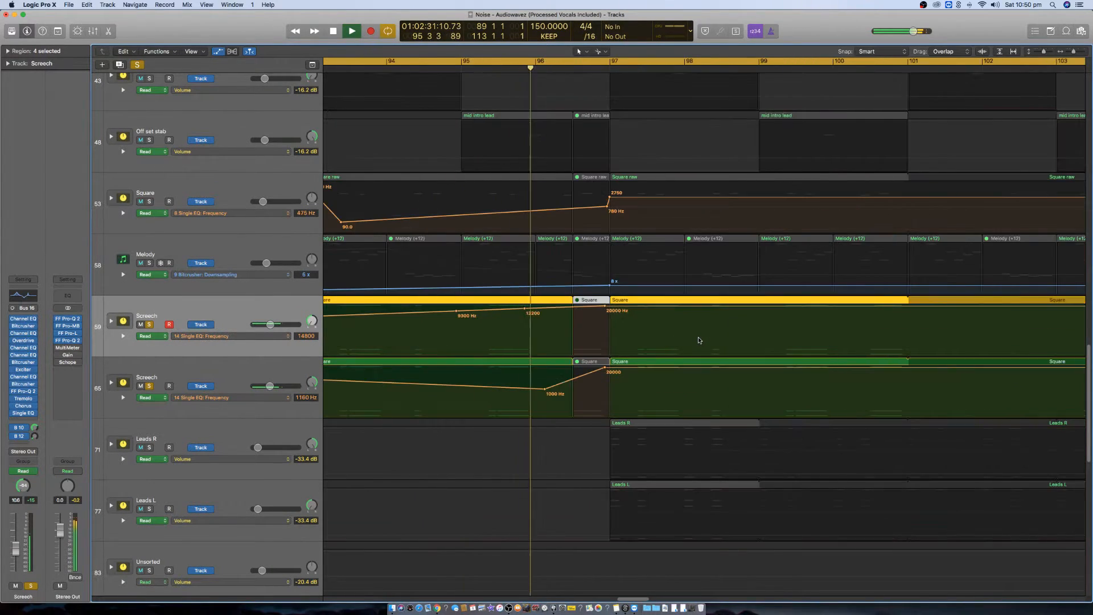
key("super+Left")
key("super+Left")
key("super+Left")
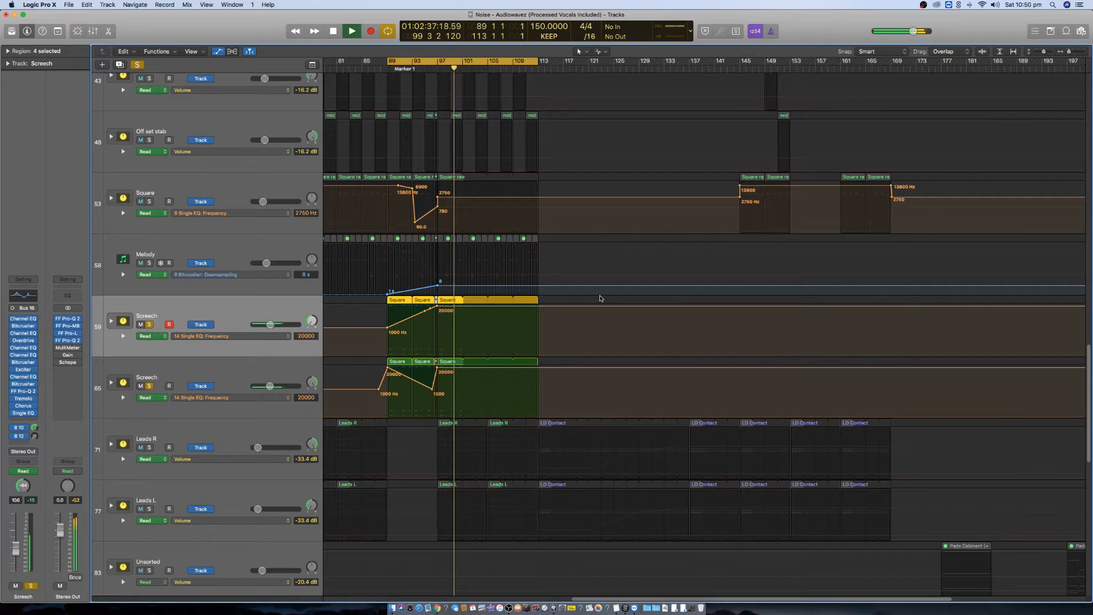
key("space")
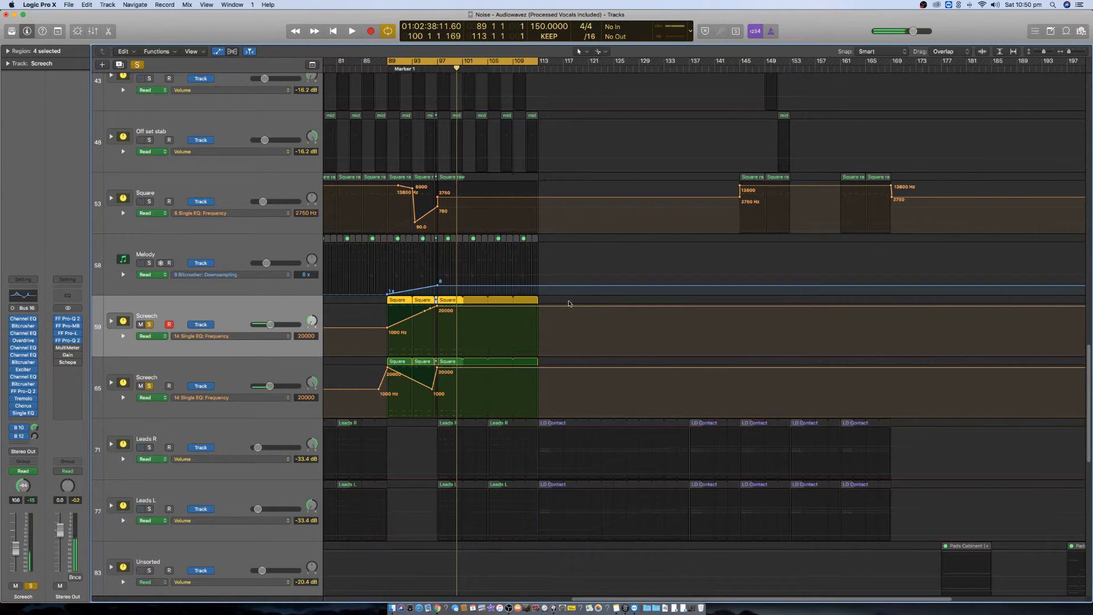
- Hide the track automation and enlarge the track rows around the Screech tracks
scroll(558, 296, "down", 3)
scroll(404, 406, "down", 6)
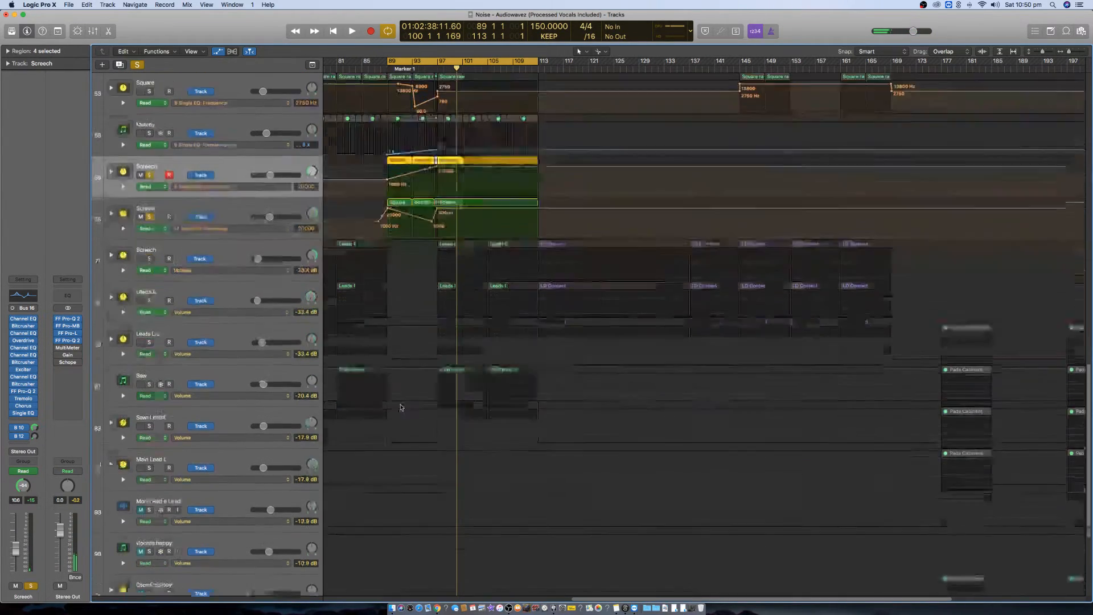
left_click(218, 51)
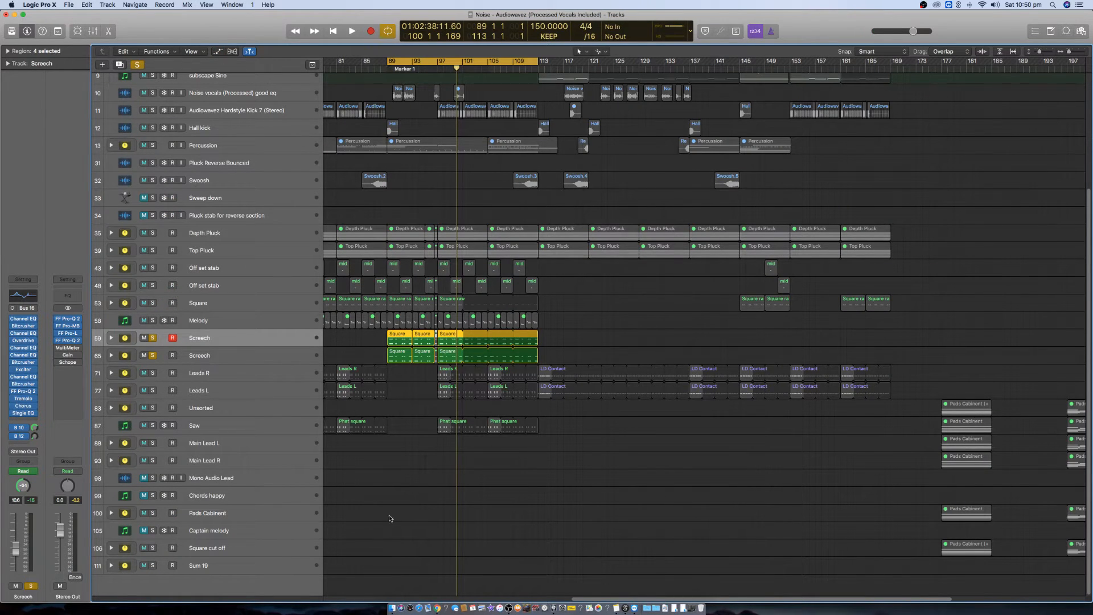
scroll(569, 359, "up", 3)
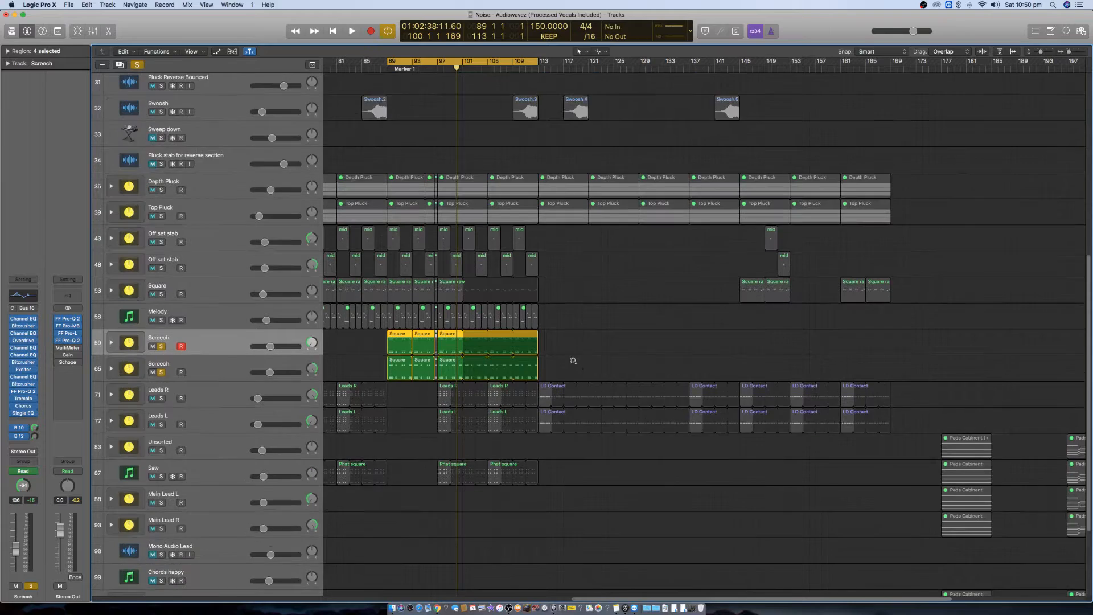
scroll(573, 360, "up", 2)
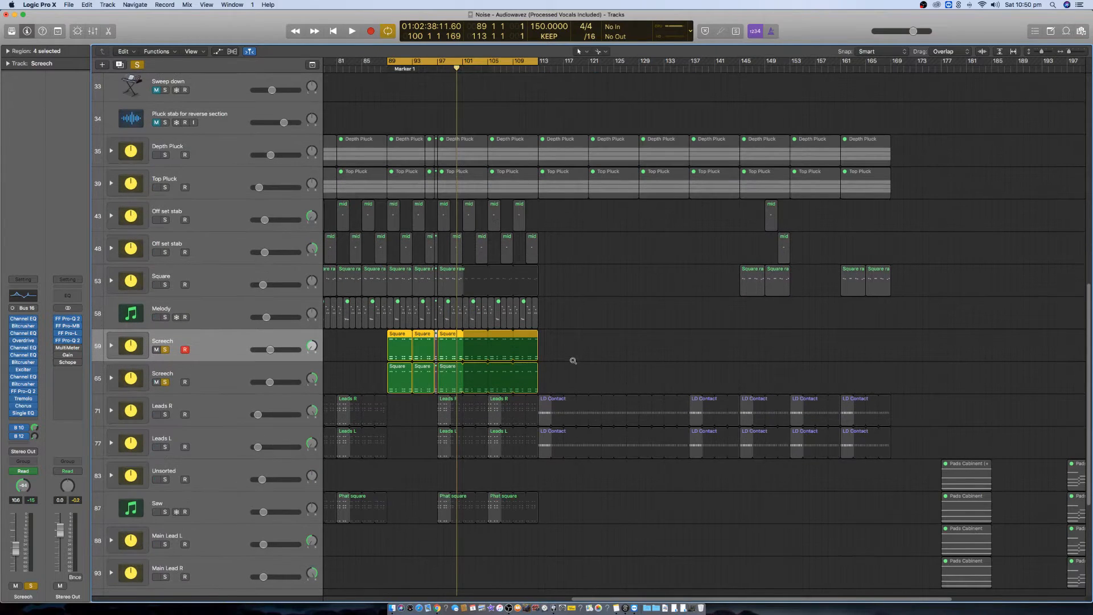
- Open the last FF Pro-Q 2 on the Stereo Out beside the regions and set the cycle range to bars 97 to 113
left_click(69, 341)
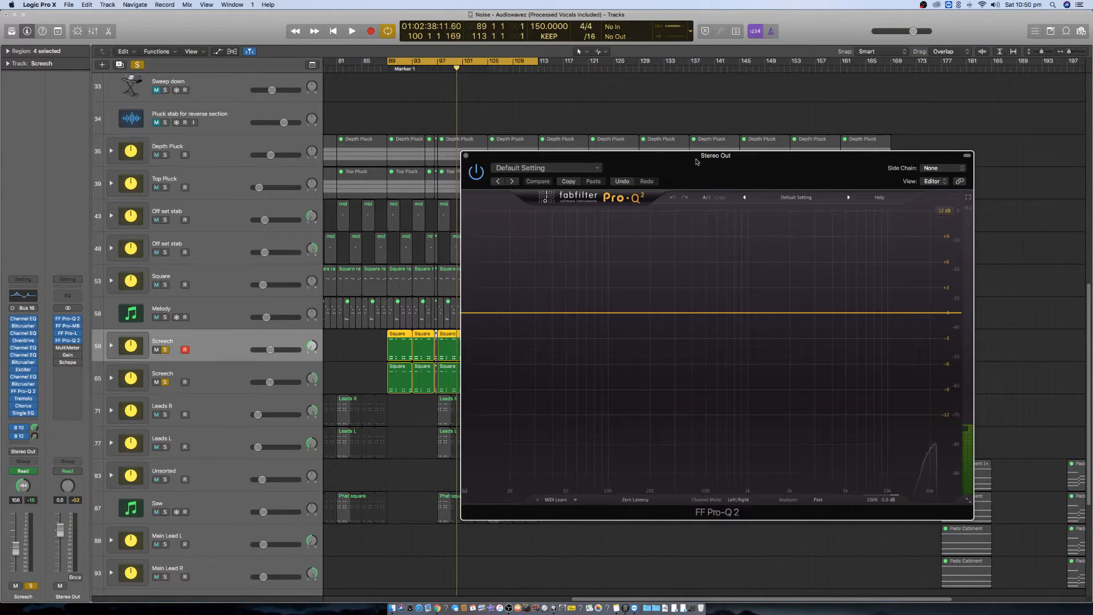
left_click_drag(678, 164, 789, 174)
left_click_drag(438, 61, 539, 59)
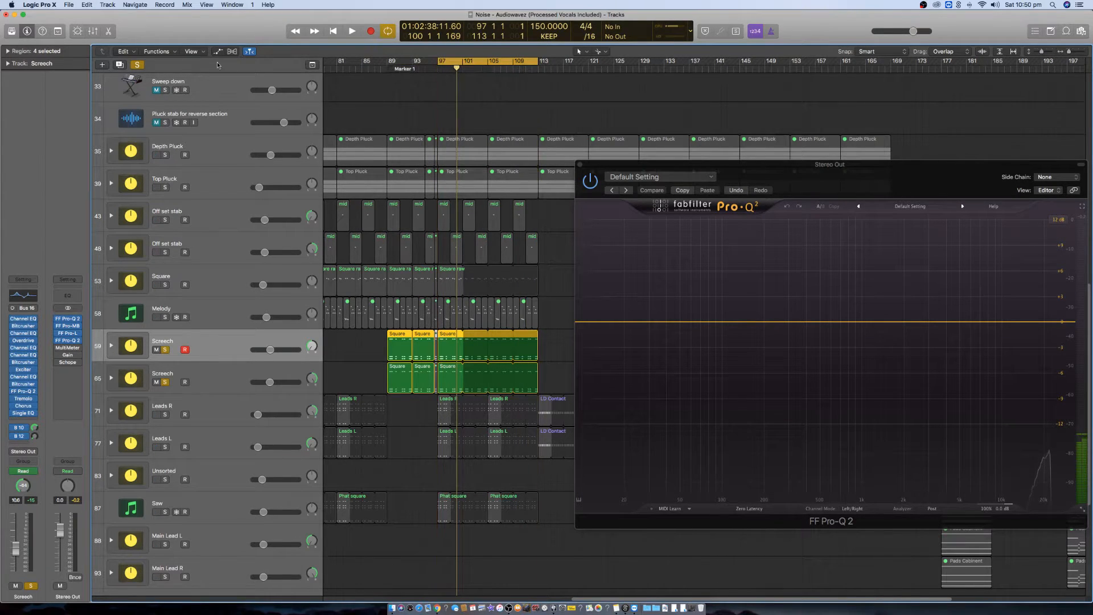
- Clear all solos and look over the arrangement leading up to bar 97
left_click(141, 66)
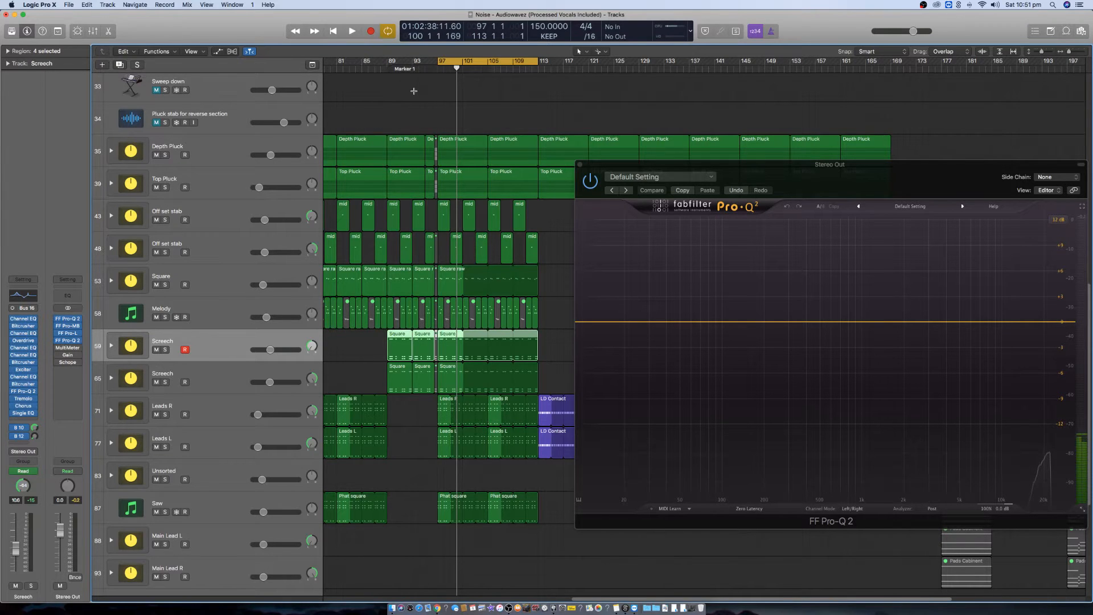
scroll(438, 138, "left", 5)
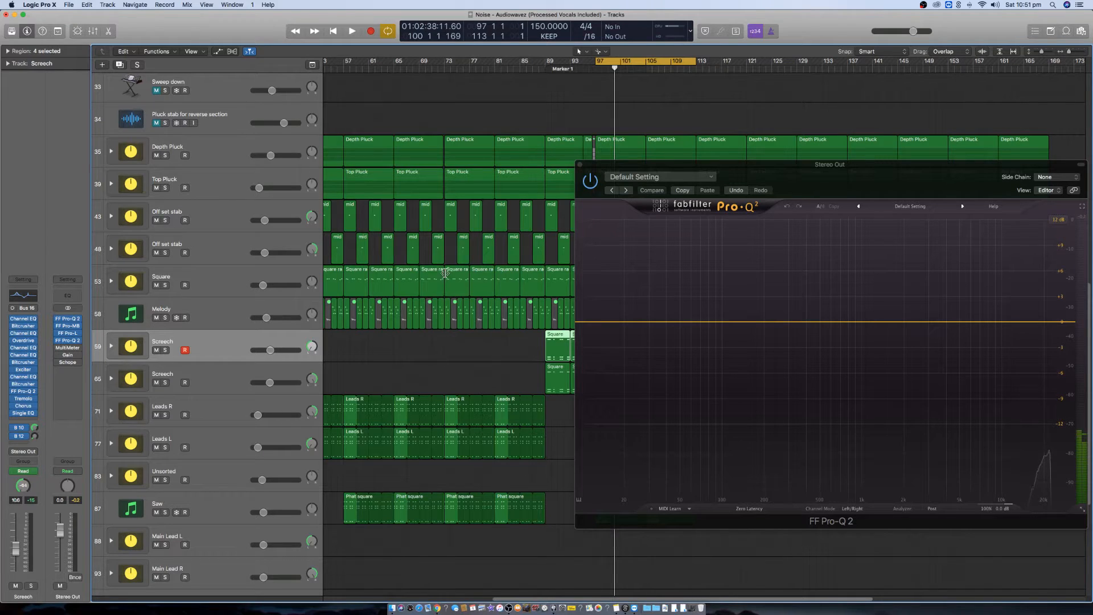
scroll(444, 276, "right", 3)
scroll(444, 277, "right", 3)
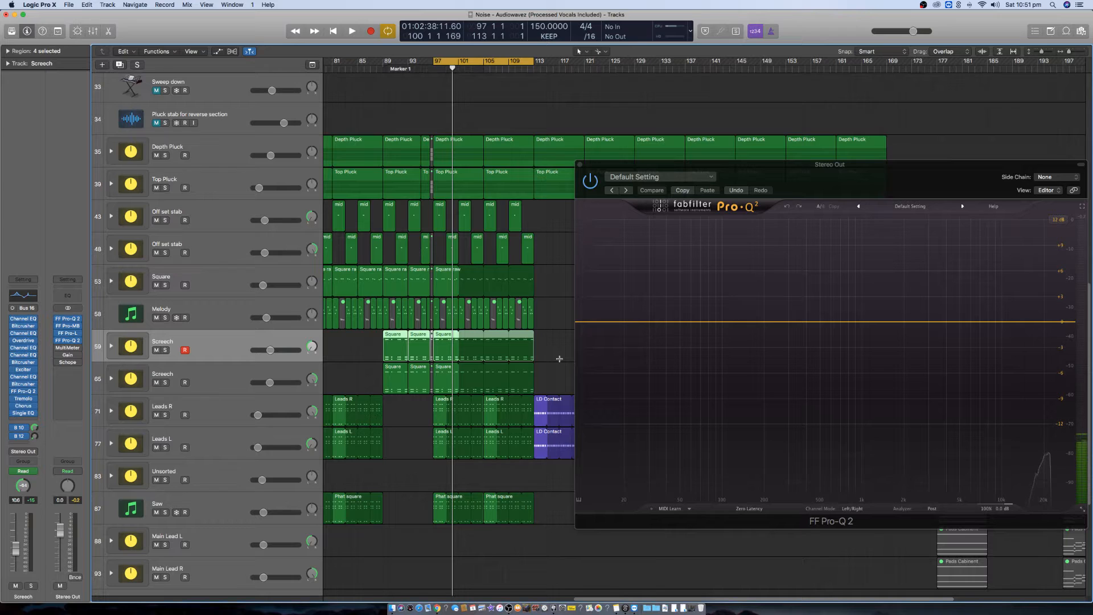
- Solo both Screech tracks and play them briefly from bar 97 to view their spectrum in Pro-Q 2
left_click(165, 350)
left_click(165, 382)
key("space")
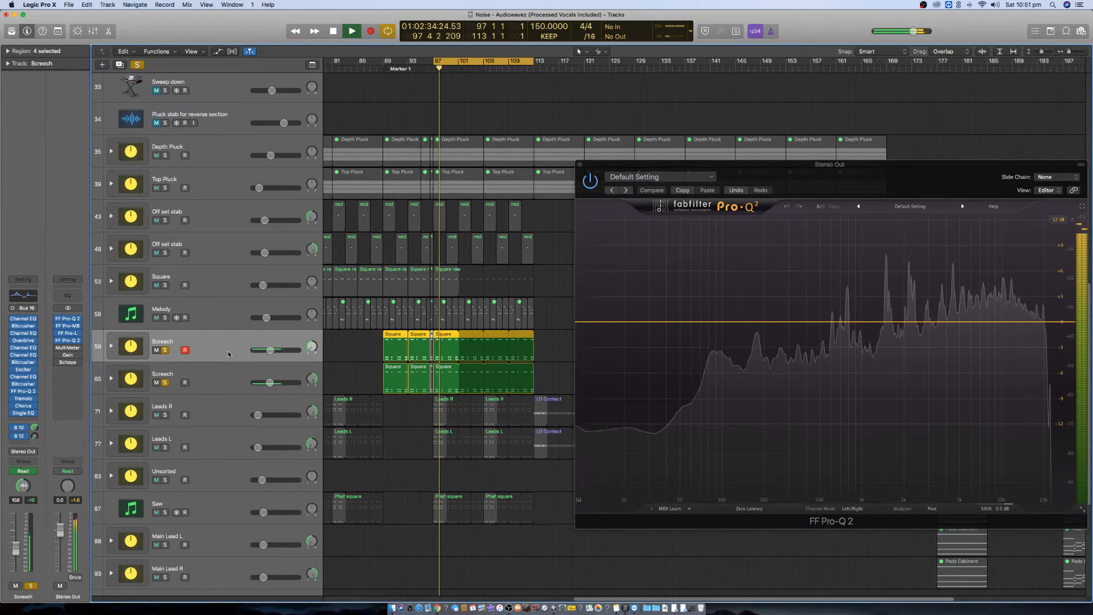
key("space")
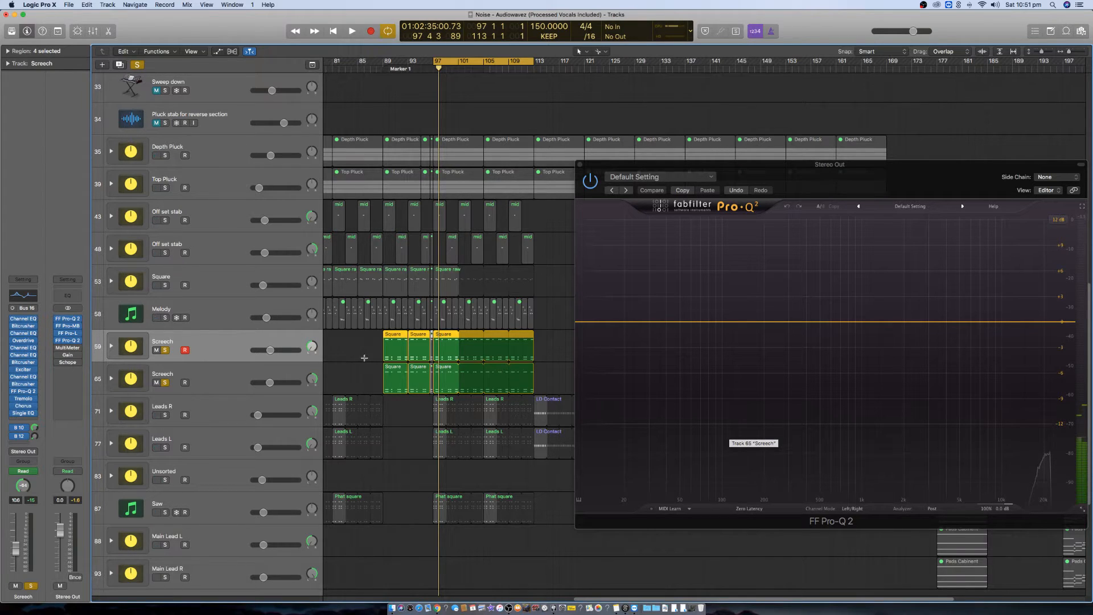
- Add a software instrument track with Serum between the two Screech tracks and name it Mono Screech
key("v")
key("alt+super+n")
left_click(656, 152)
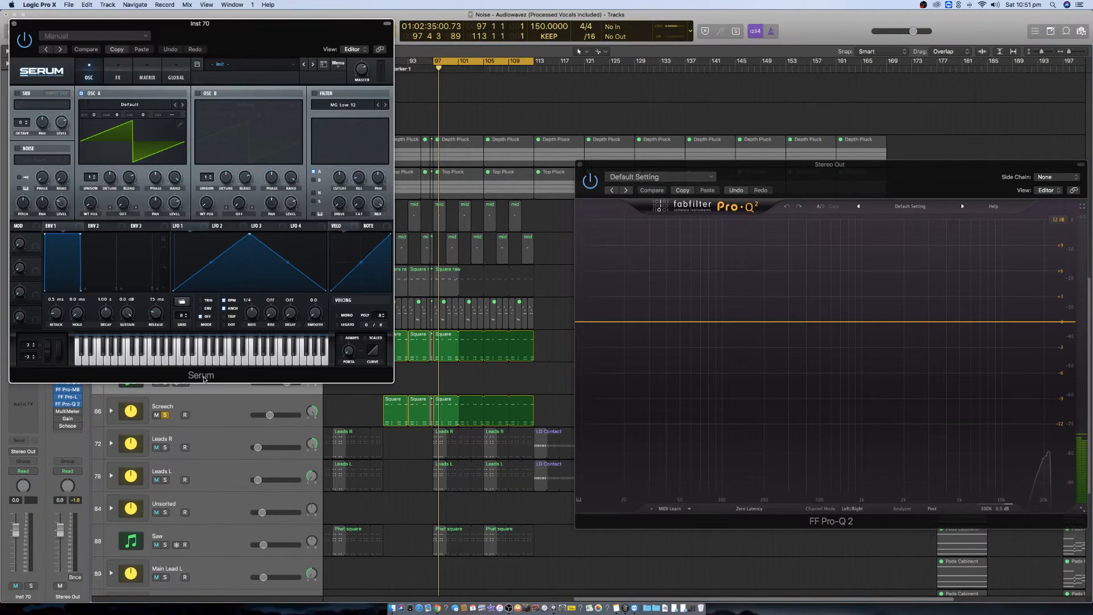
left_click_drag(207, 28, 654, 23)
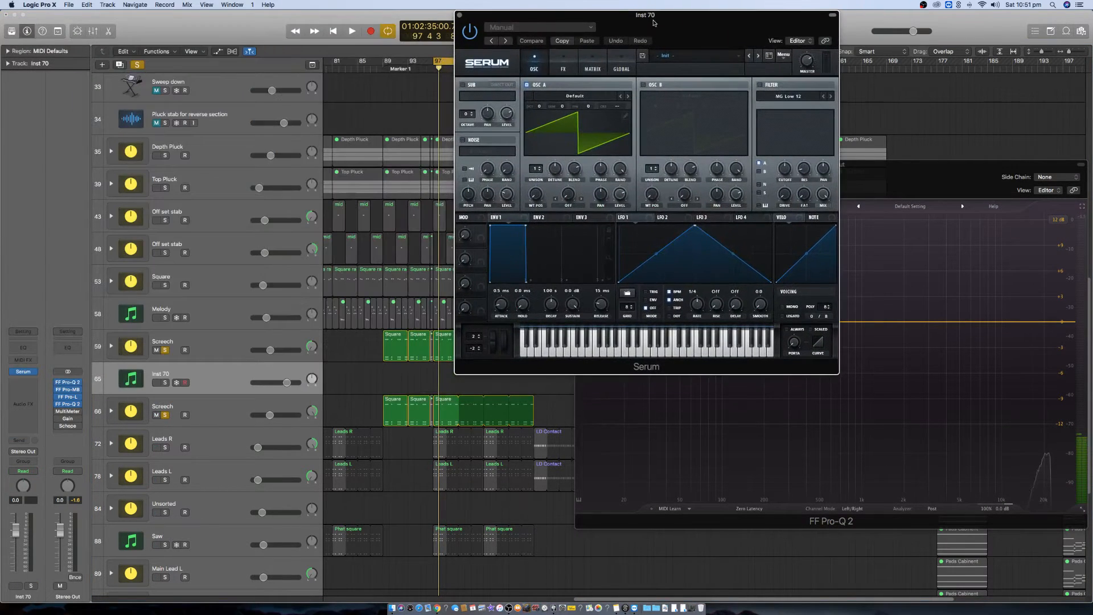
double_click(172, 374)
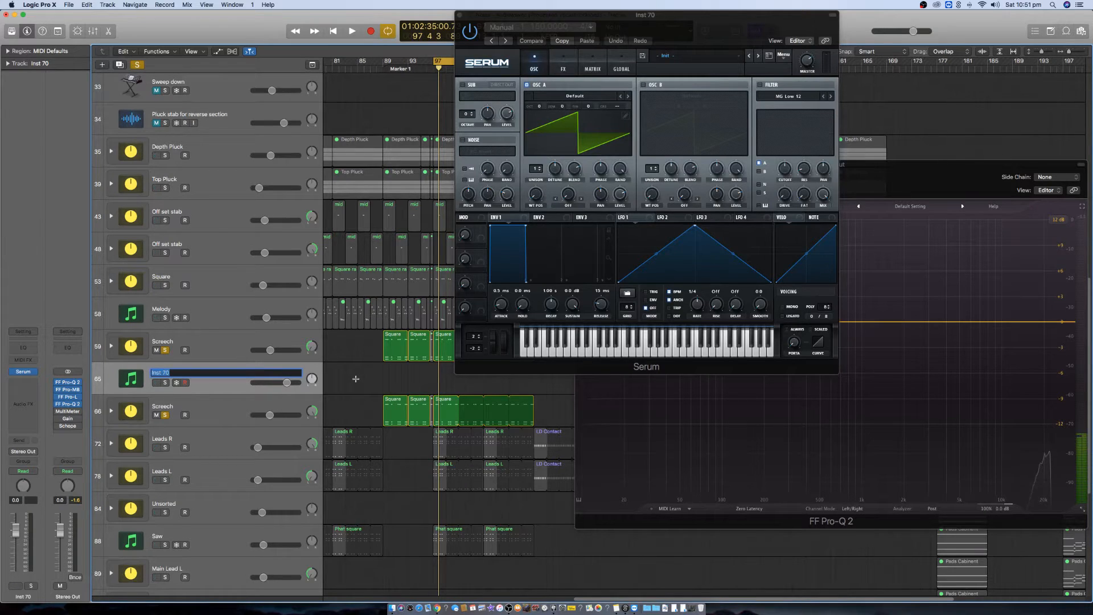
type("Mono Screech")
key("Return")
left_click_drag(555, 14, 664, 14)
- Copy all four Square regions from the upper Screech track to the Mono Screech track at the same bars
left_click_drag(367, 345, 535, 349)
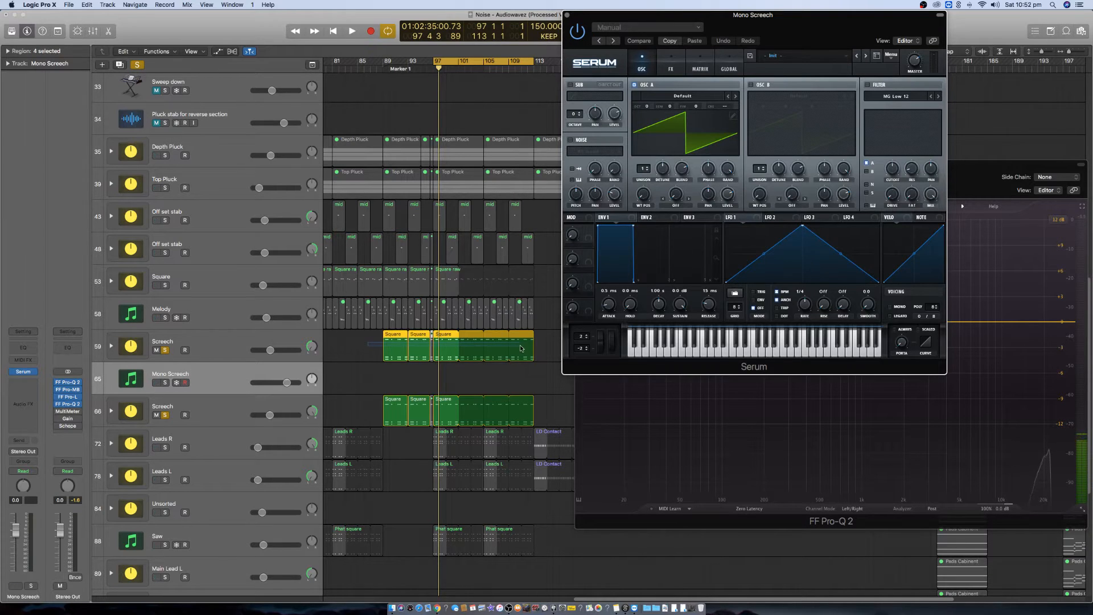
left_click_drag(437, 335, 437, 335)
scroll(457, 343, "up", 5)
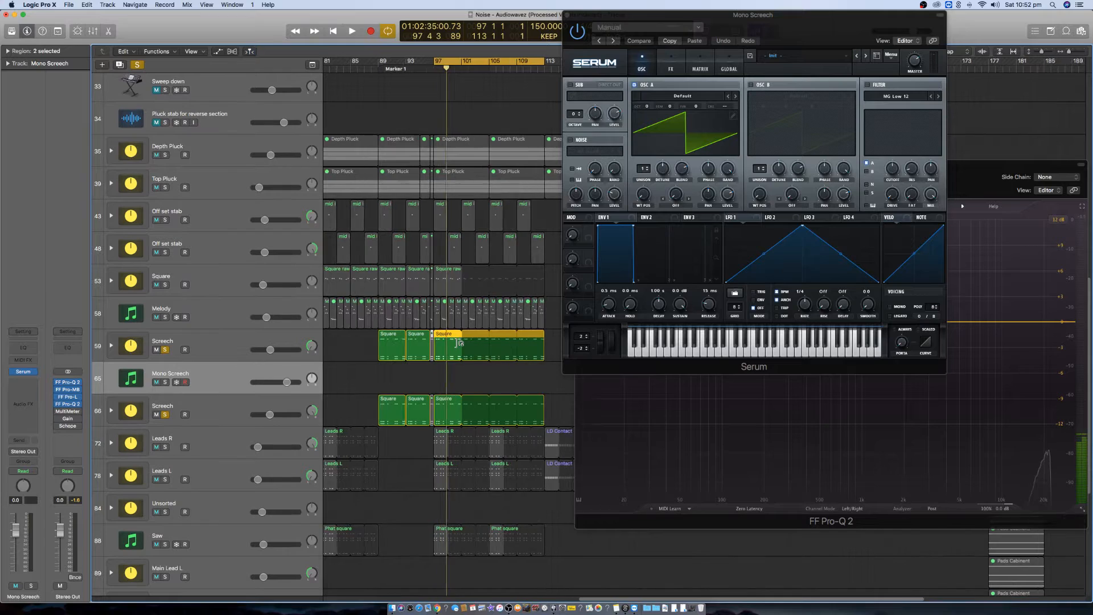
scroll(457, 345, "down", 2)
scroll(457, 344, "down", 4)
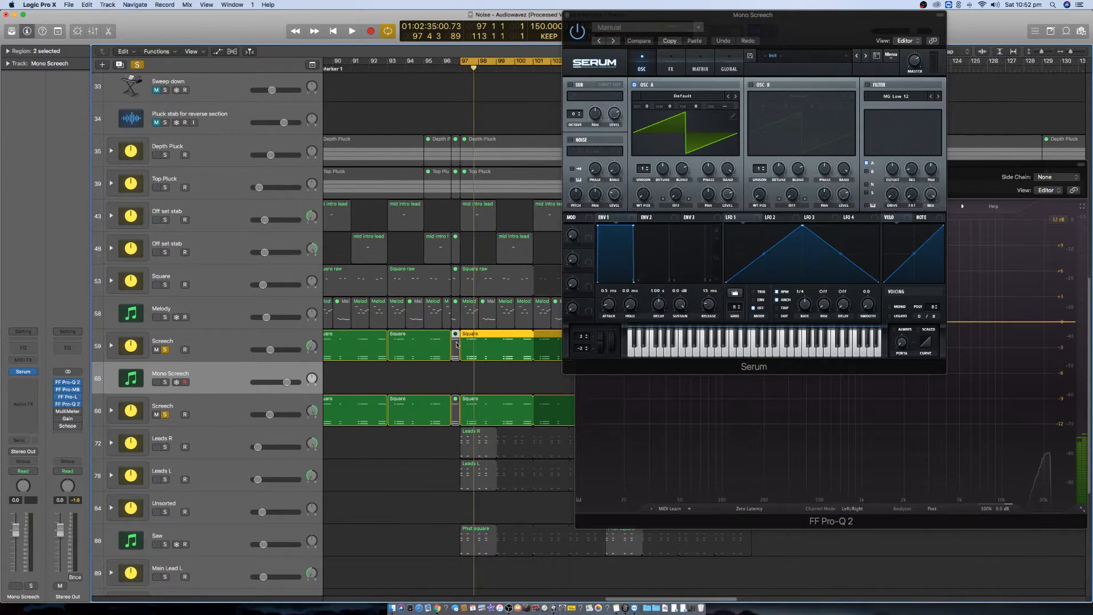
left_click_drag(419, 343, 580, 350)
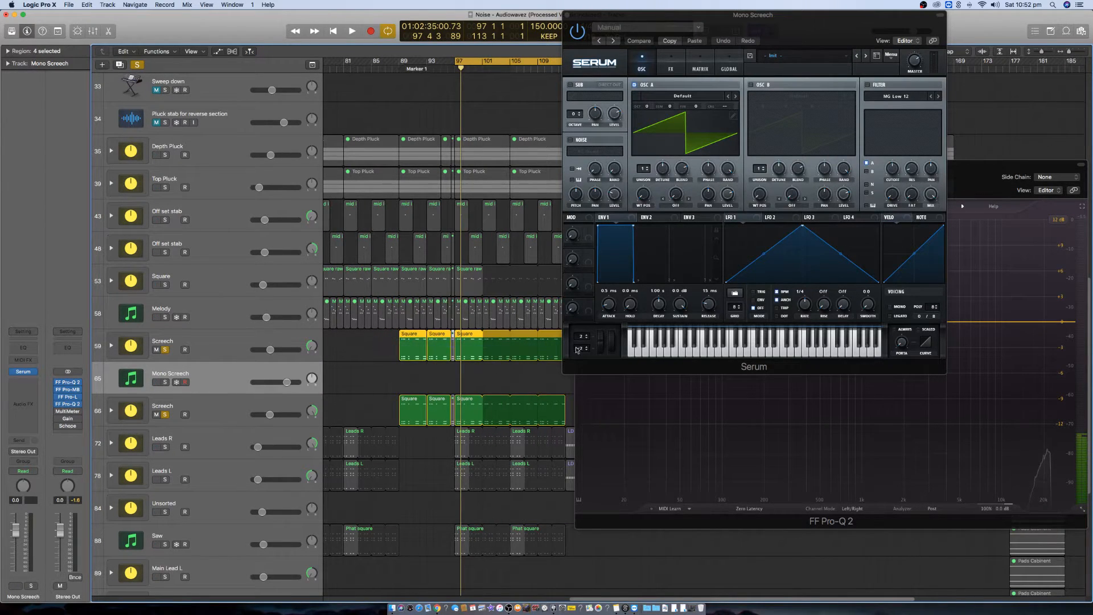
left_click_drag(432, 336, 435, 370)
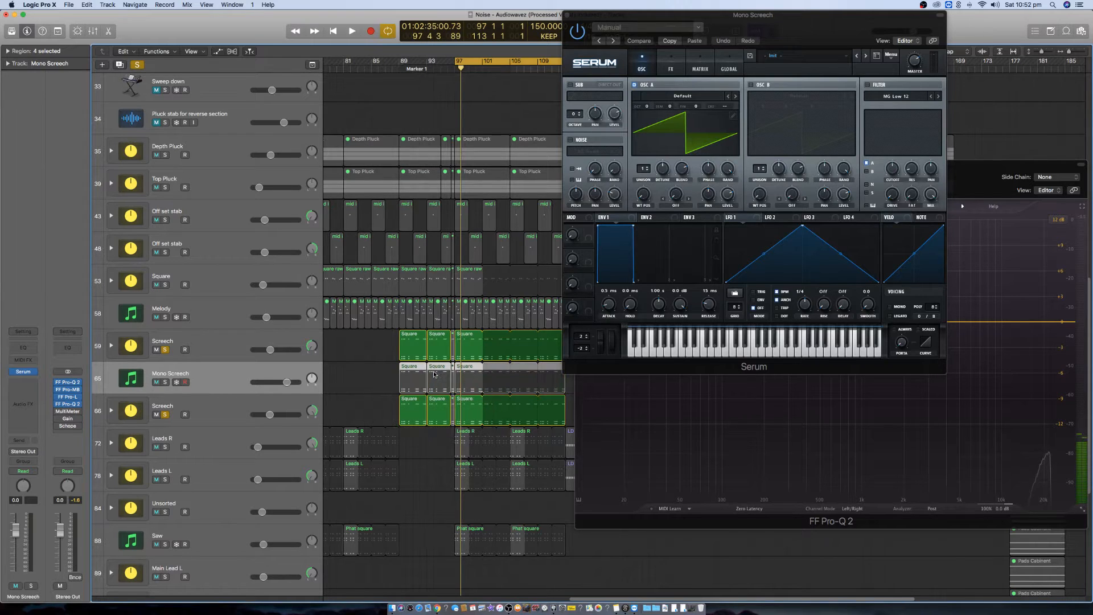
- Solo the Mono Screech track, unsolo both Screech tracks and keep Mono Screech selected
left_click(164, 382)
left_click(164, 350)
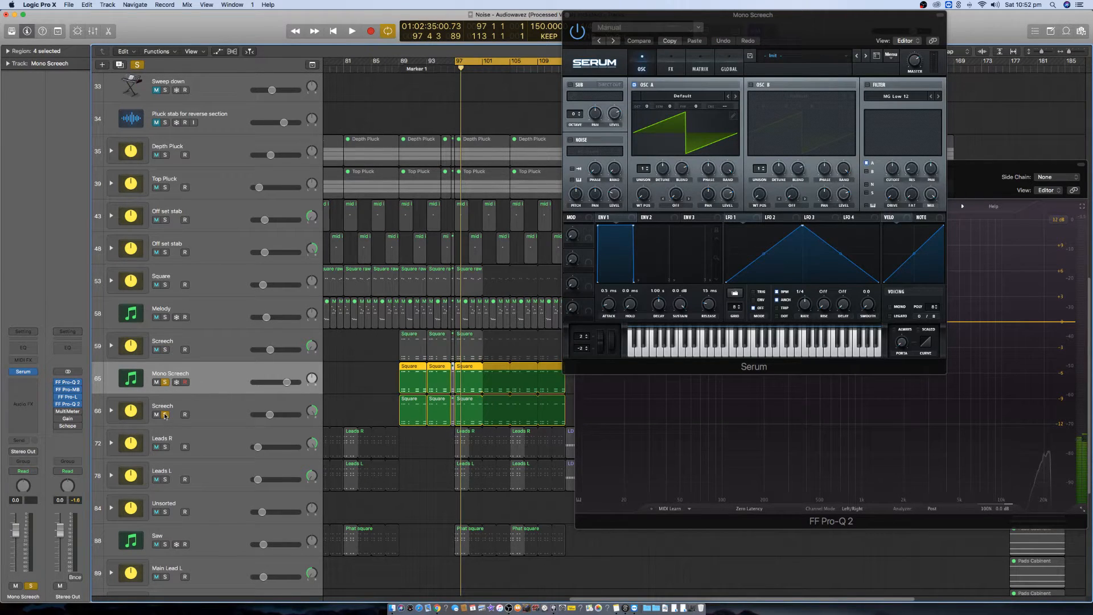
left_click(165, 414)
left_click(238, 370)
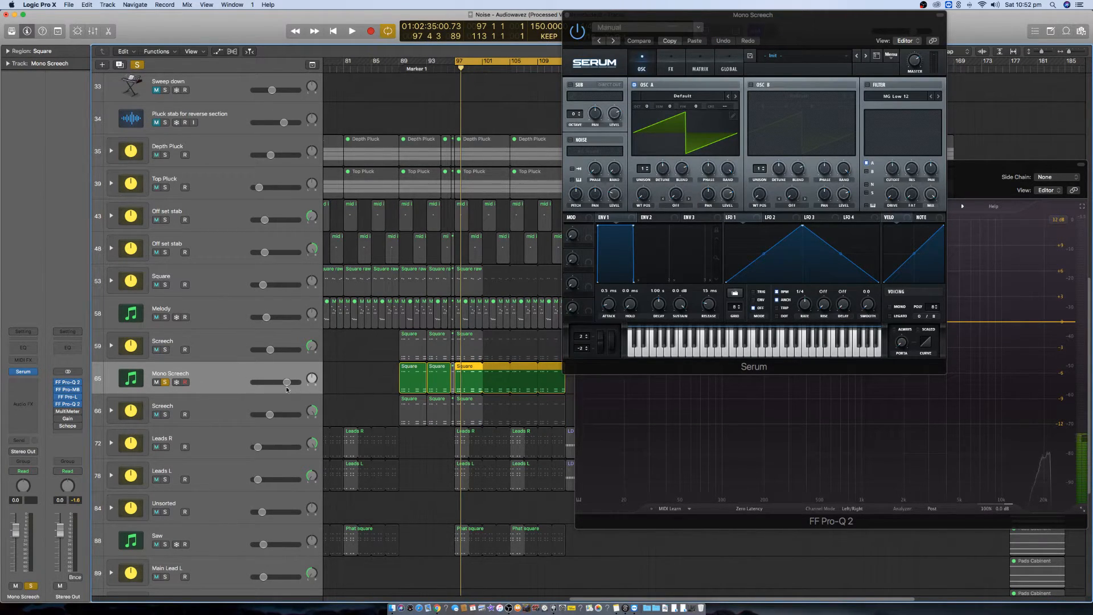
- Lower the Mono Screech volume to -6.8 dB and copy the Stereo Out's Gain plug-in, with Mono on, onto its channel strip
left_click_drag(35, 514, 36, 527)
left_click_drag(69, 420, 25, 431)
left_click(23, 428)
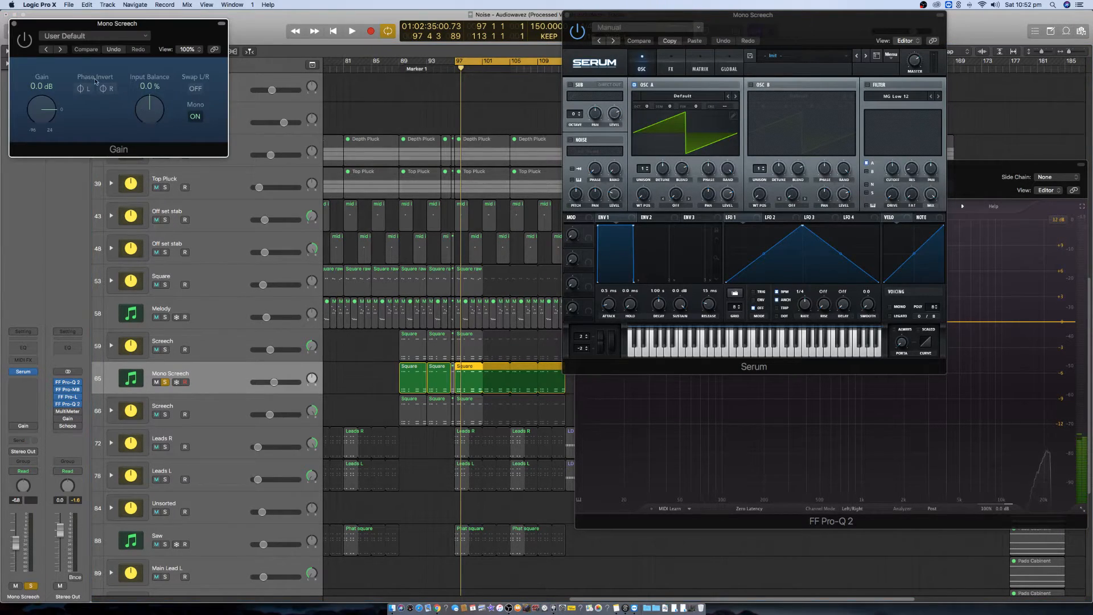
left_click(13, 24)
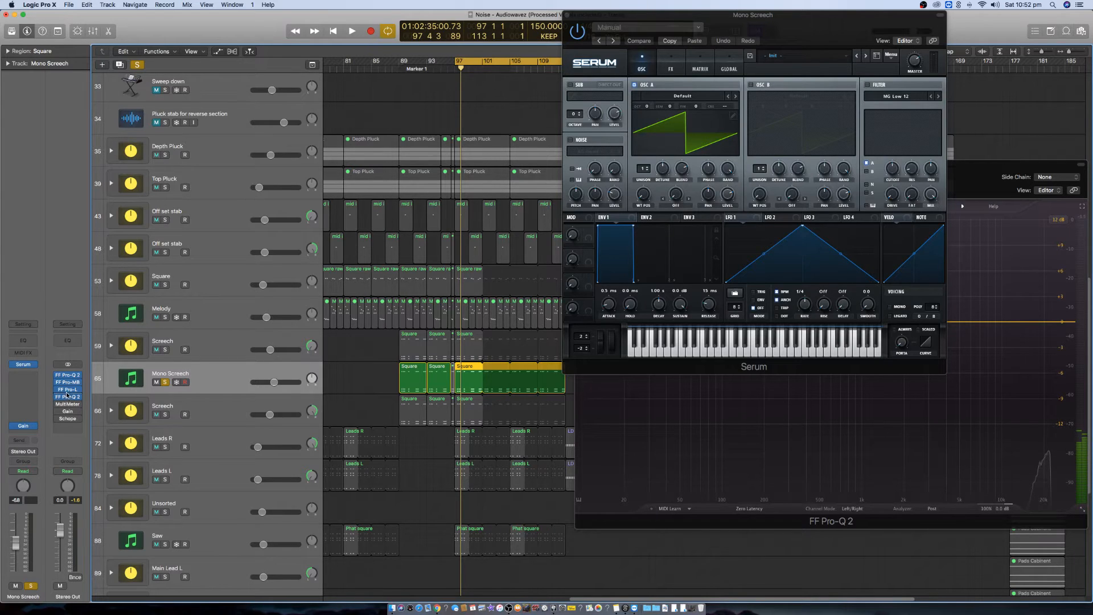
left_click_drag(771, 26, 717, 200)
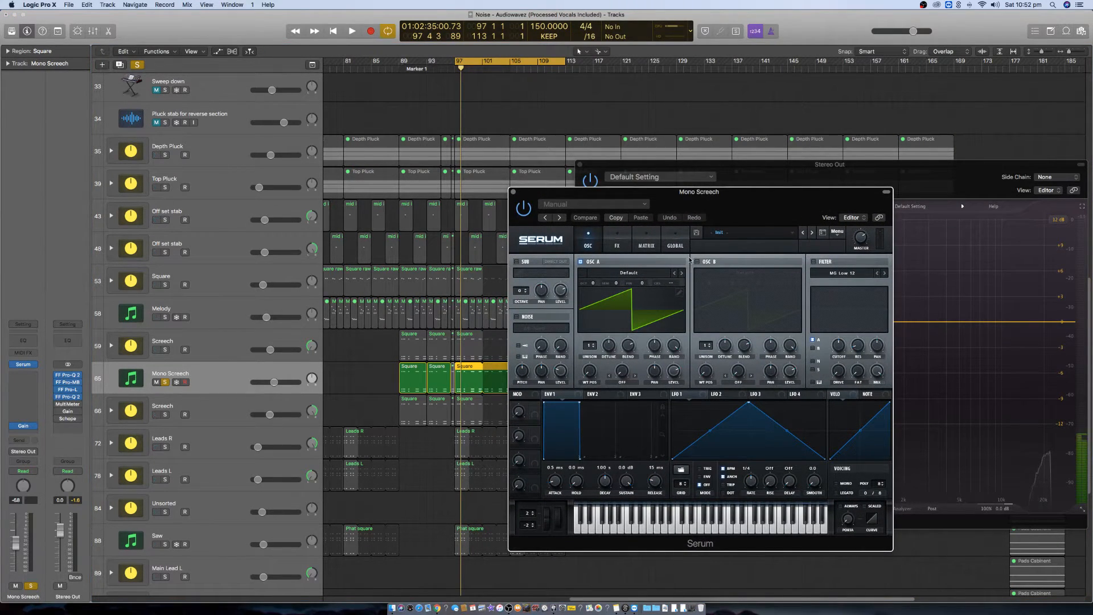
- Redraw oscillator A's default saw in Serum's wavetable editor with stepped blocks across its middle and second half
left_click(680, 294)
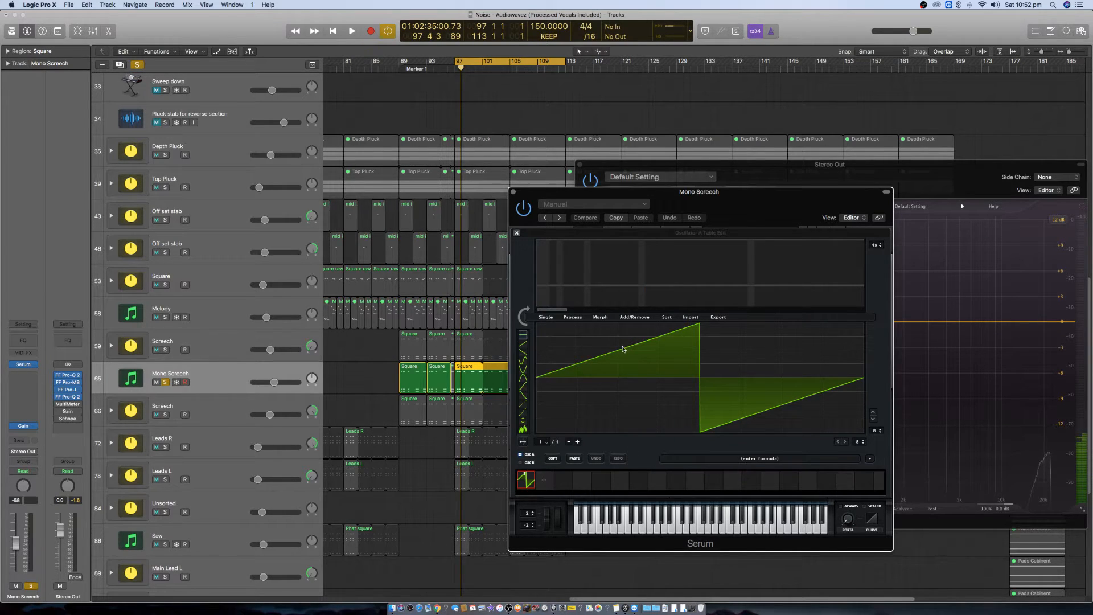
left_click_drag(620, 353, 620, 342)
mouse_move(696, 330)
left_mouse_down()
mouse_move(700, 396)
mouse_move(704, 351)
left_mouse_up()
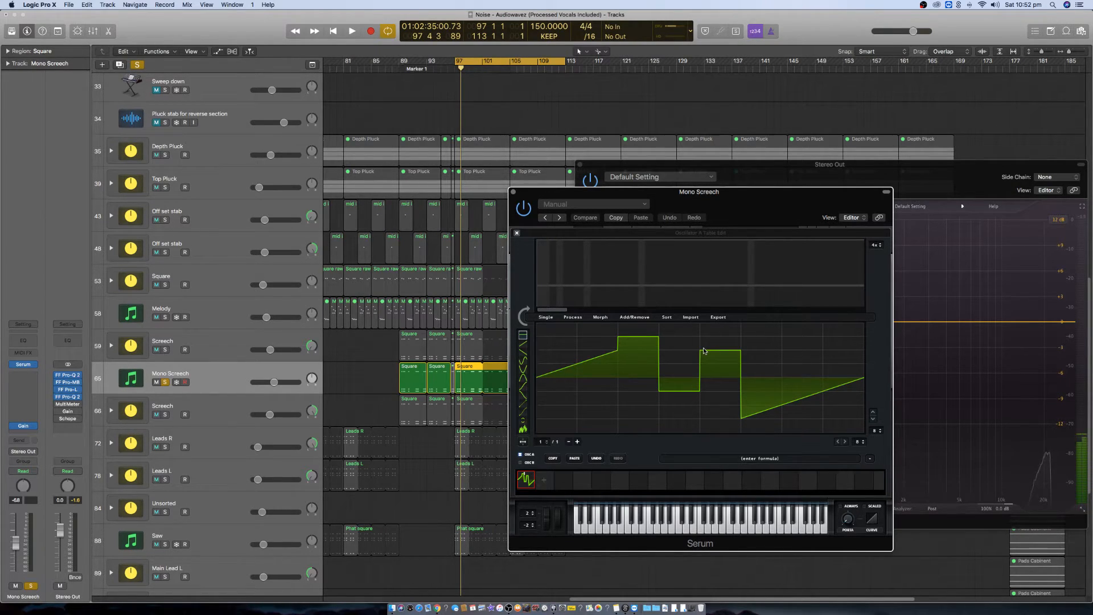
mouse_move(784, 409)
left_mouse_down()
mouse_move(800, 408)
mouse_move(788, 400)
left_mouse_up()
left_click(517, 234)
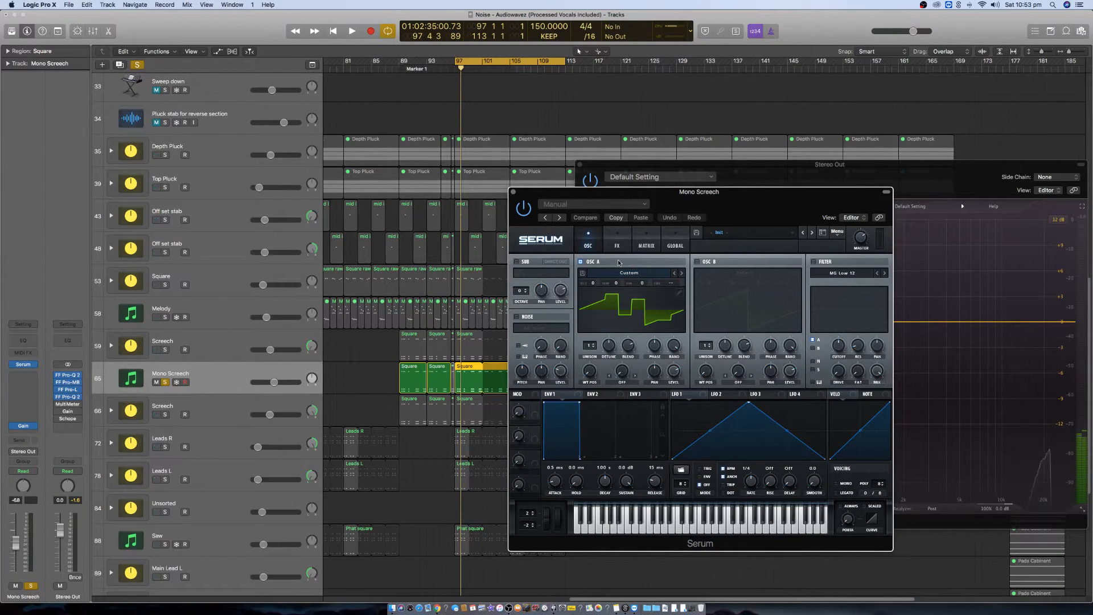
- Resample the Serum patch to OSC A, to OSC B, and once more to OSC A
left_click(837, 232)
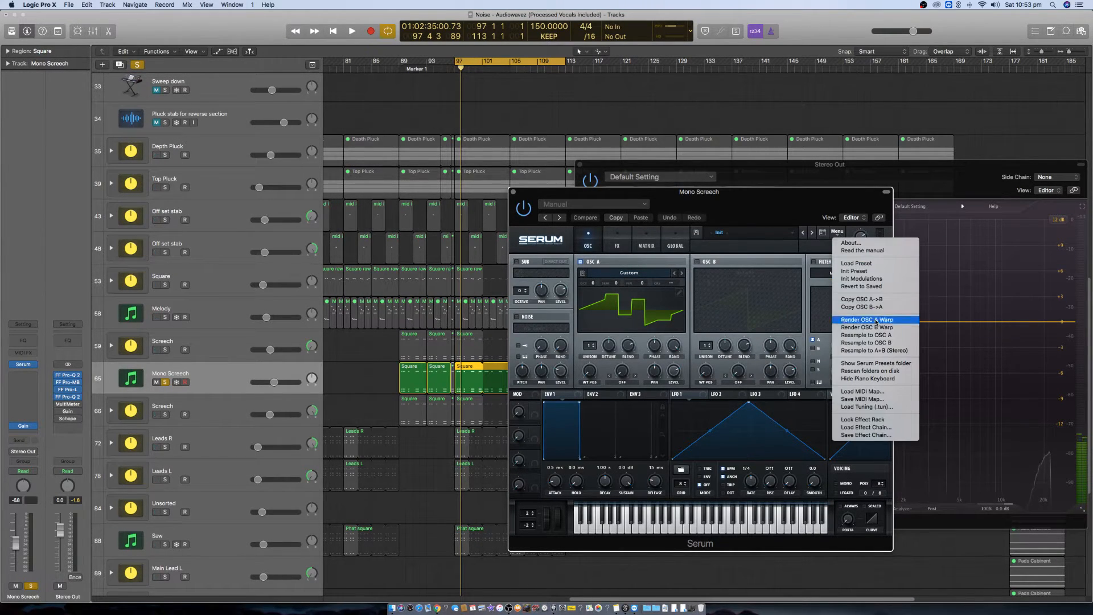
left_click(855, 335)
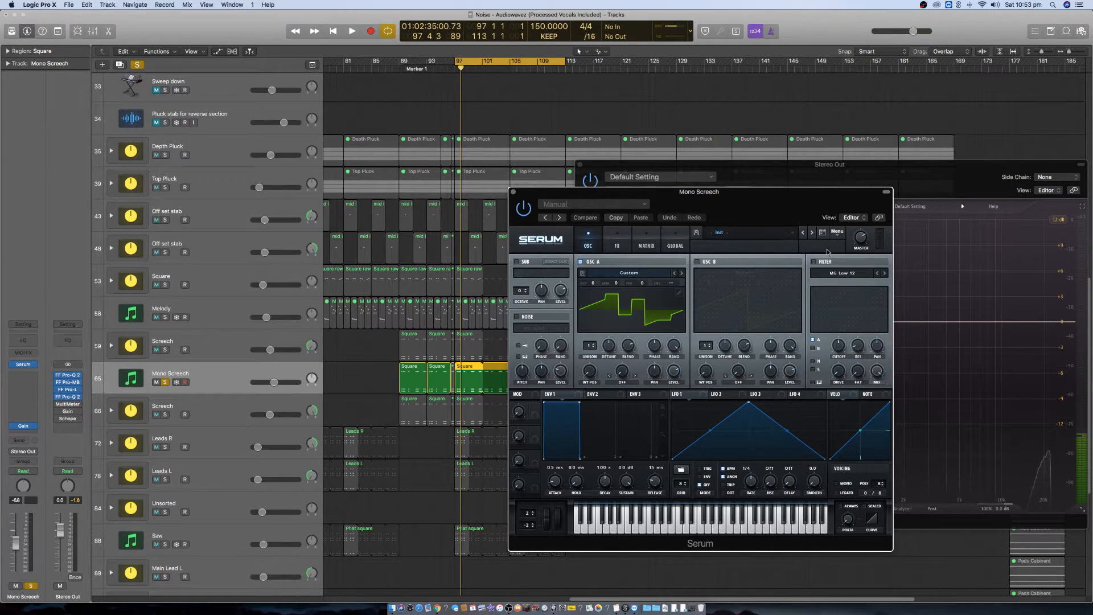
left_click(836, 232)
left_click(892, 343)
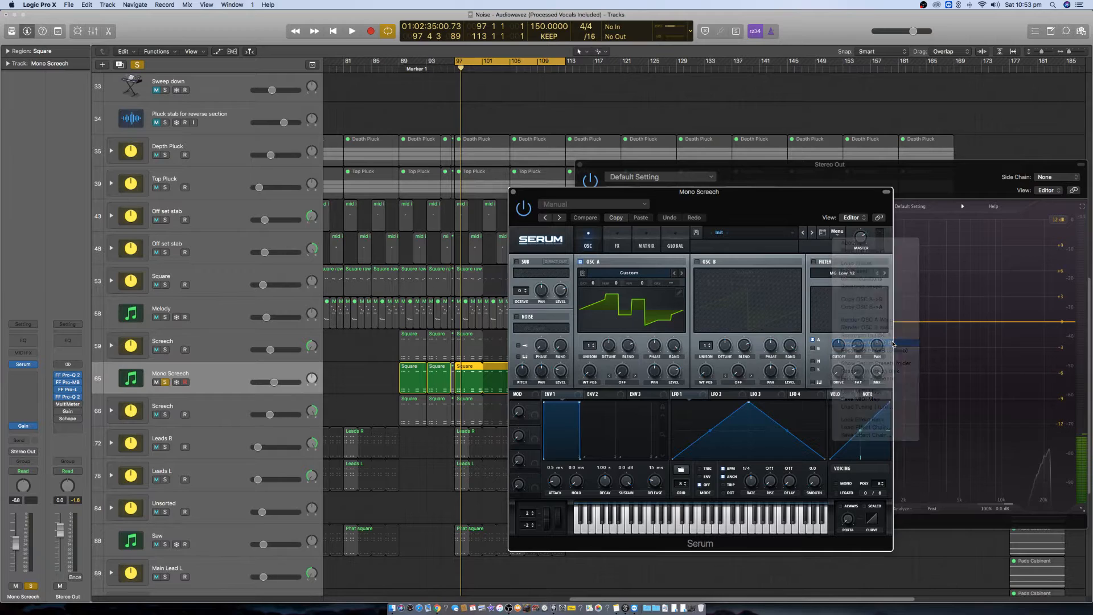
left_click(849, 234)
left_click(891, 334)
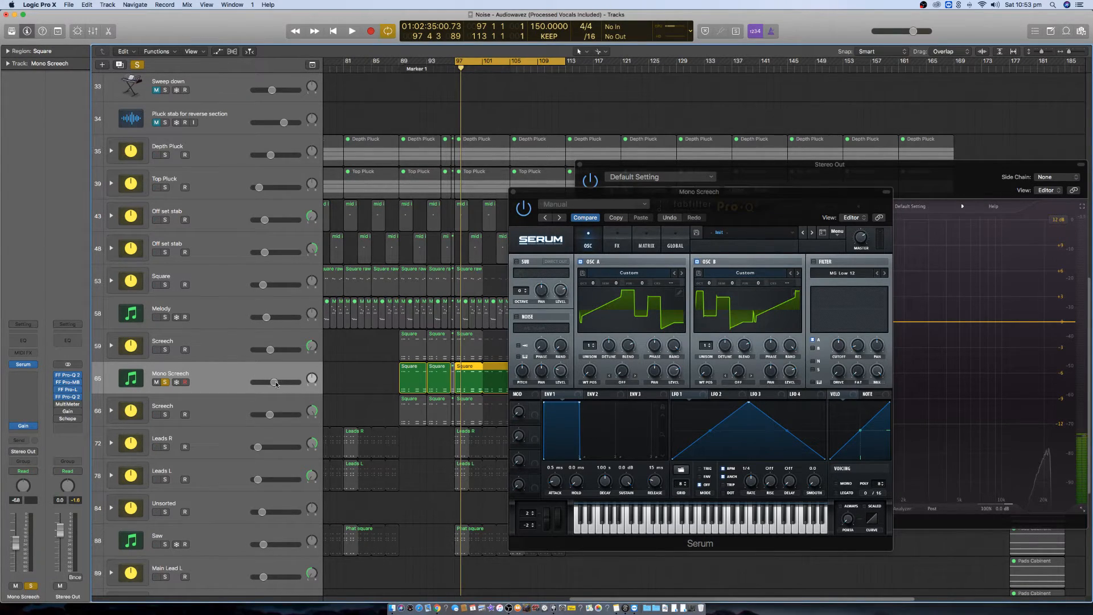
- Lower the Mono Screech track's volume to about -15.8 dB and play the loop
left_click_drag(276, 385, 266, 385)
key("space")
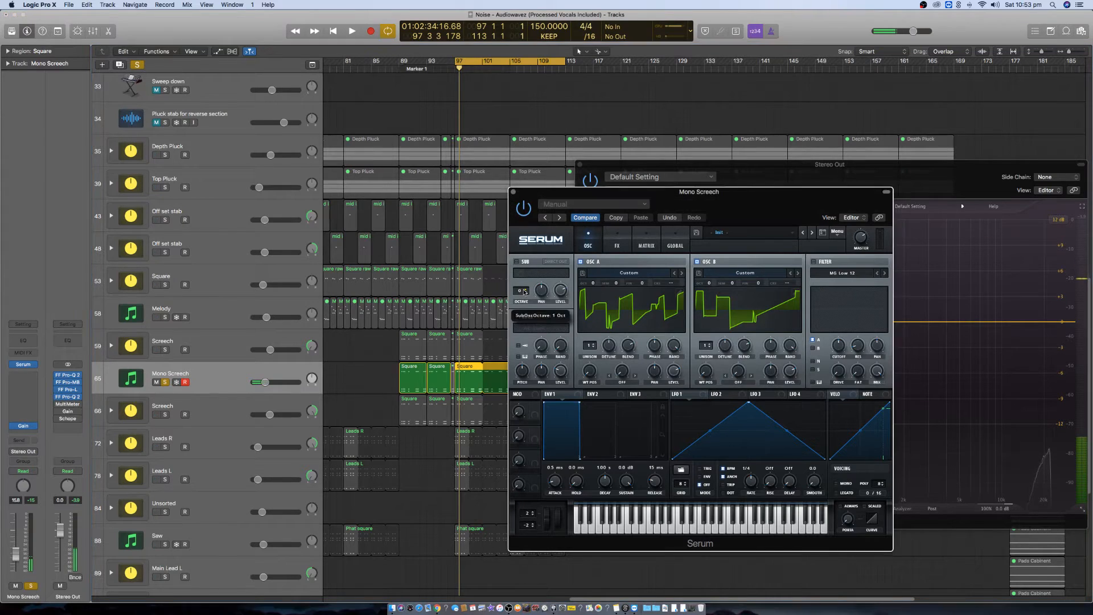
- Set the sub oscillator's octave to -4 and audition the Mono Screech loop
left_click_drag(524, 292, 523, 298)
key("space")
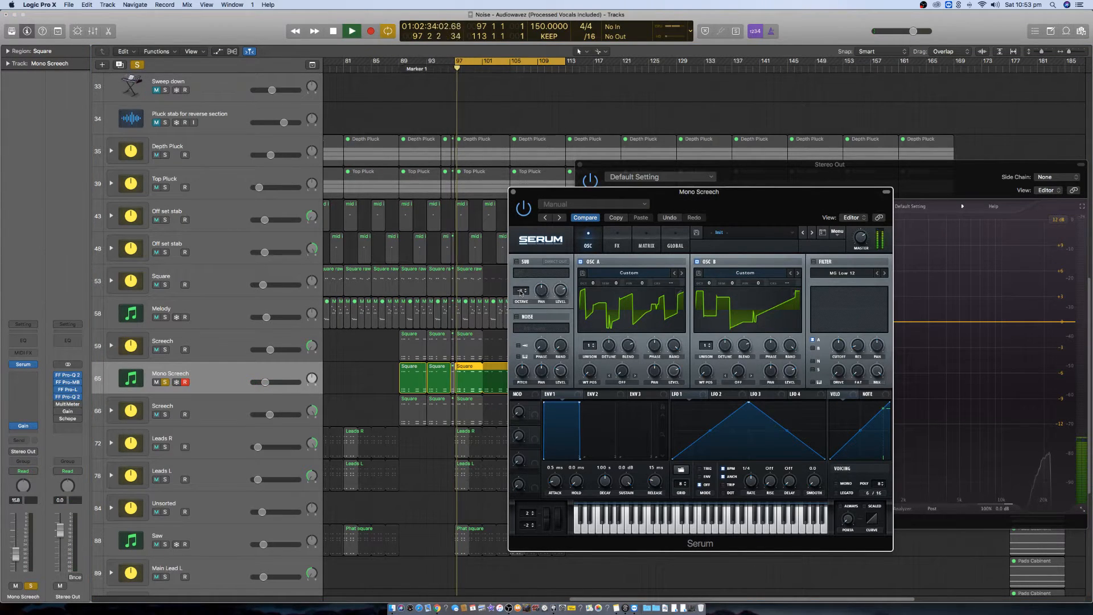
key("space")
key("space")
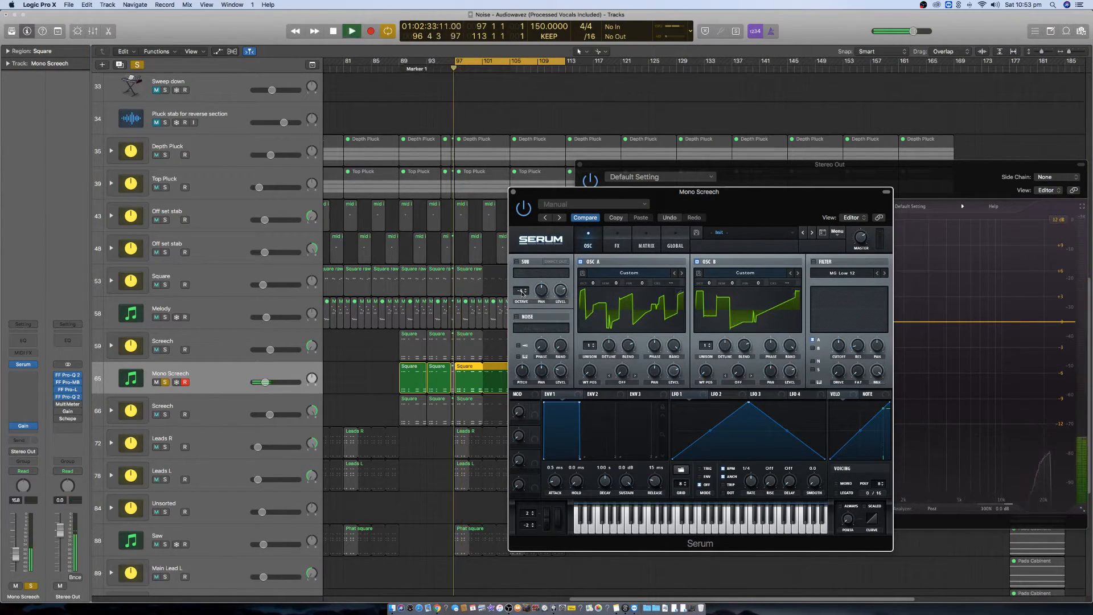
key("space")
- Move Serum aside, close the Stereo Out Pro-Q 2 window and open all four Mono Screech Square regions in the Piano Roll
left_click_drag(376, 374, 534, 376)
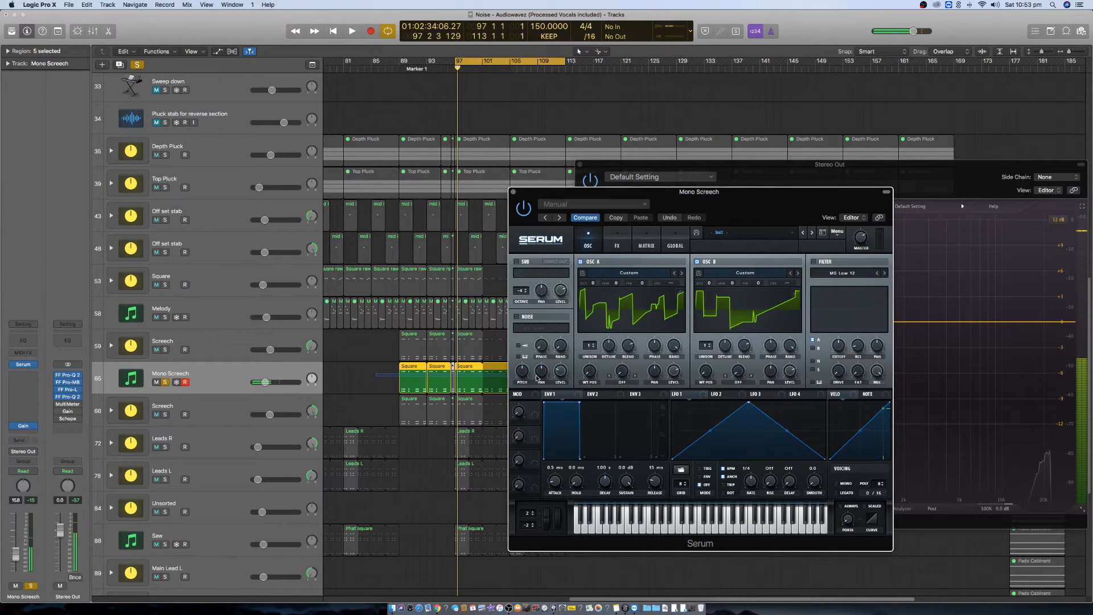
left_click_drag(604, 195, 715, 184)
left_click(705, 170)
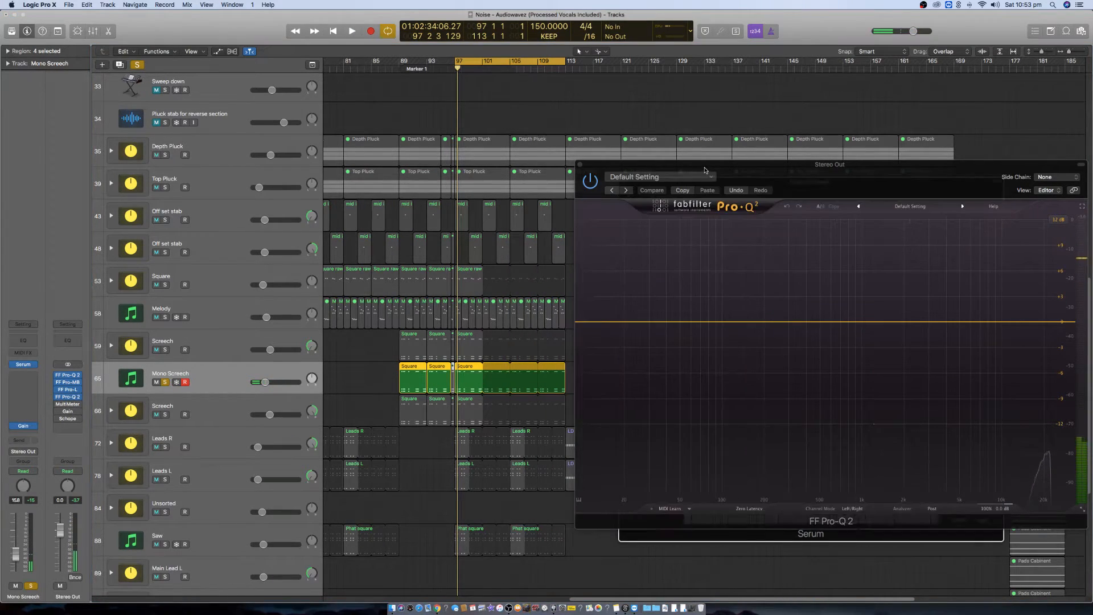
left_click(580, 164)
left_click(507, 383)
left_click(407, 367, "shift")
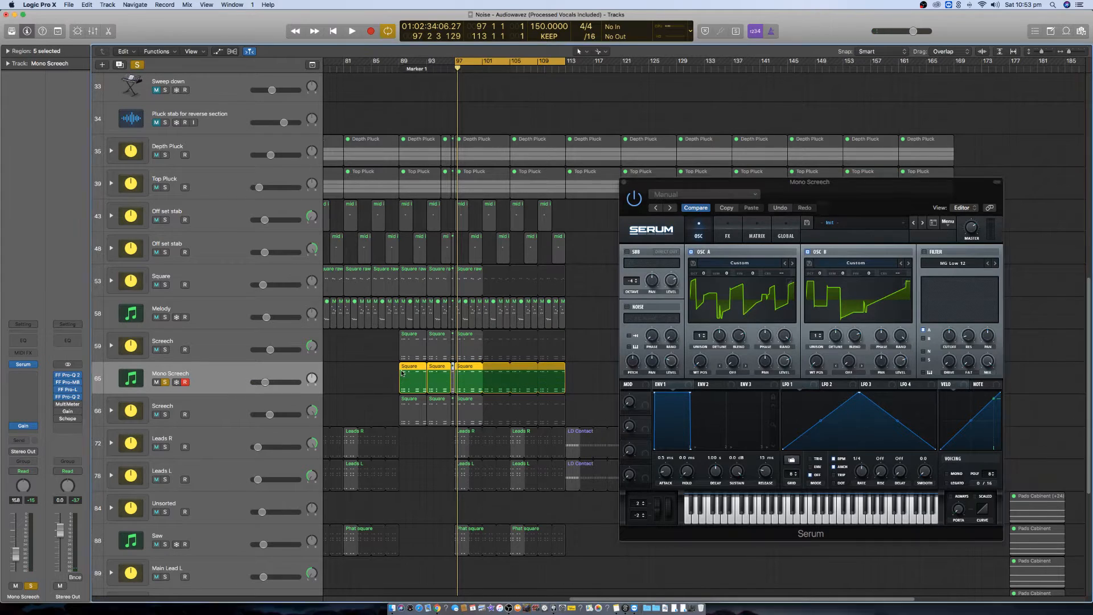
double_click(407, 367)
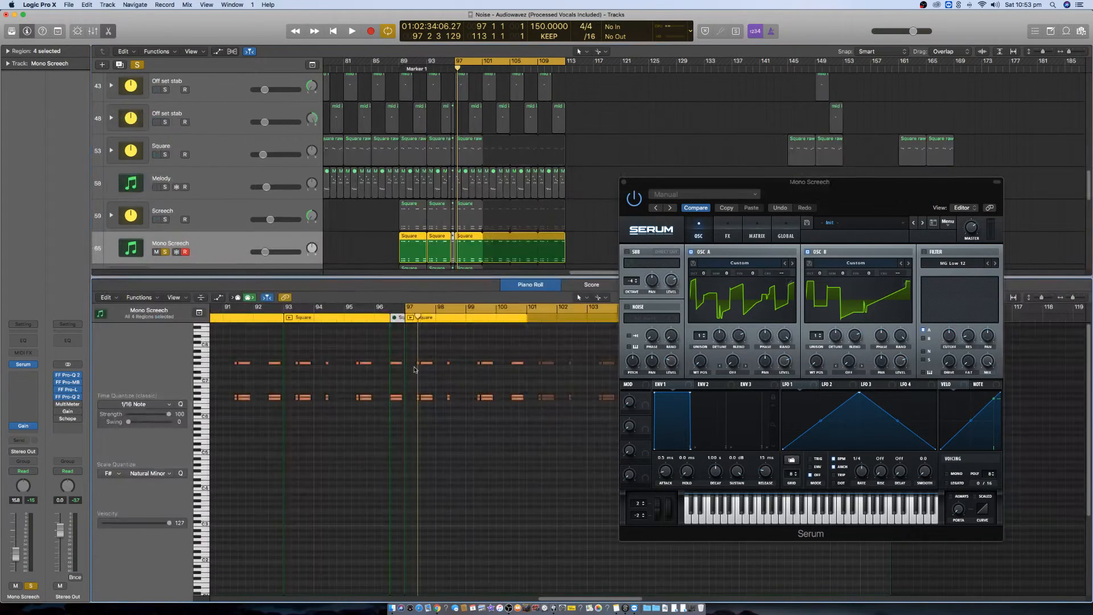
- Select all notes in the four Mono Screech Square regions and transpose them down several octaves
scroll(456, 469, "left", 8)
scroll(454, 467, "down", 4)
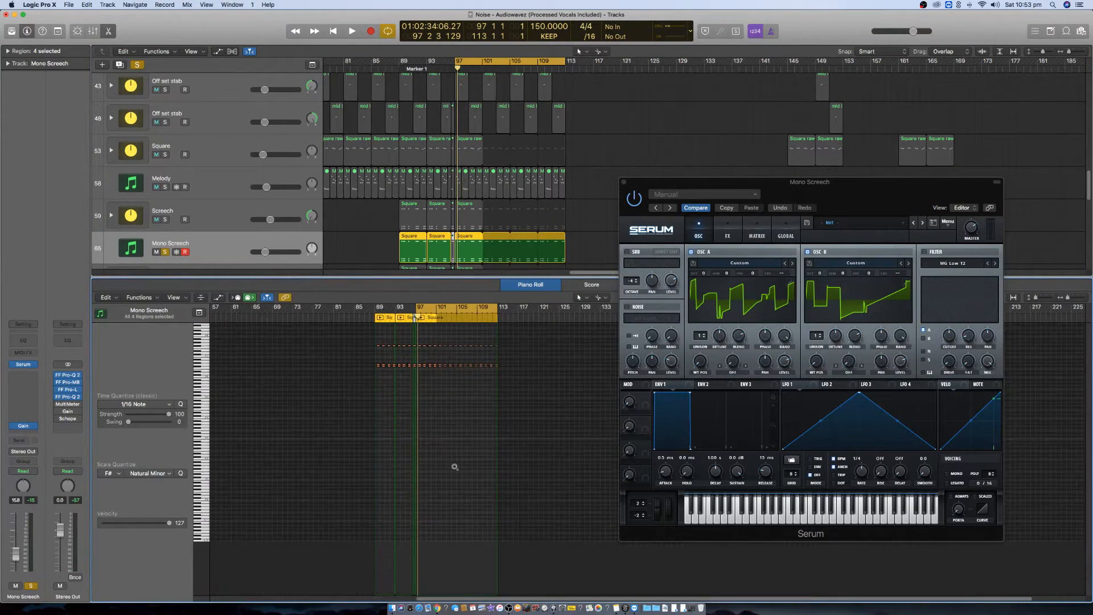
scroll(454, 470, "right", 7)
scroll(454, 471, "left", 5)
left_click_drag(576, 417, 318, 327)
key("z")
key("super+Right")
key("super+Right")
key("super+Down")
key("super+Down")
key("super+Down")
key("super+Down")
key("super+Down")
key("super+Down")
key("super+Down")
key("super+Down")
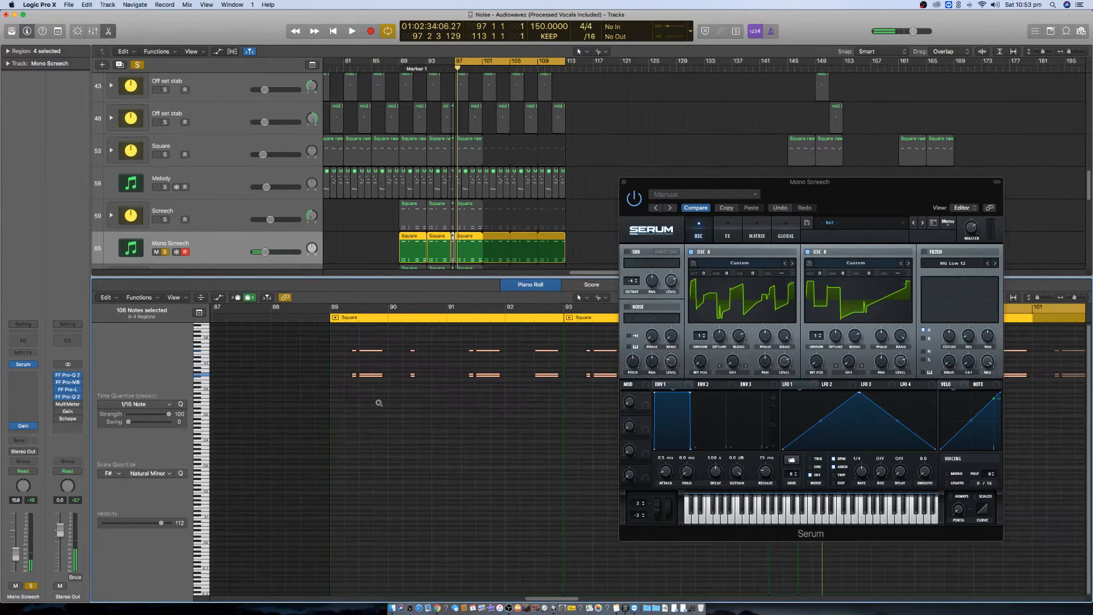
key("super+Left")
scroll(380, 405, "up", 10)
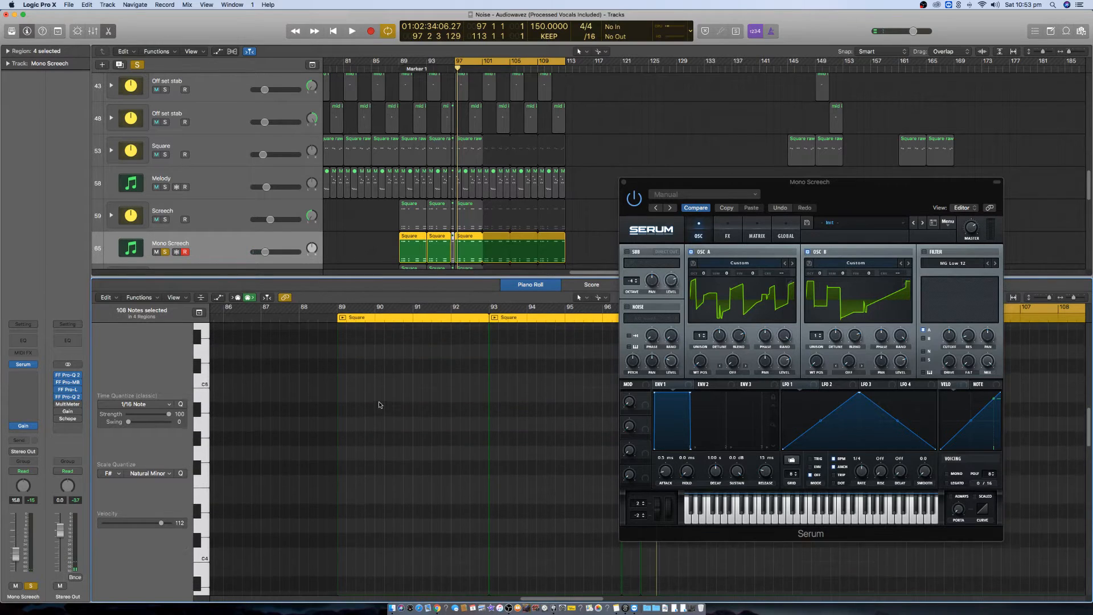
scroll(381, 403, "up", 3)
key("super+Up")
key("super+Up")
key("super+Up")
key("super+Up")
key("super+Up")
key("super+Up")
key("super+Up")
key("super+Up")
key("super+Left")
key("super+Down")
key("super+Down")
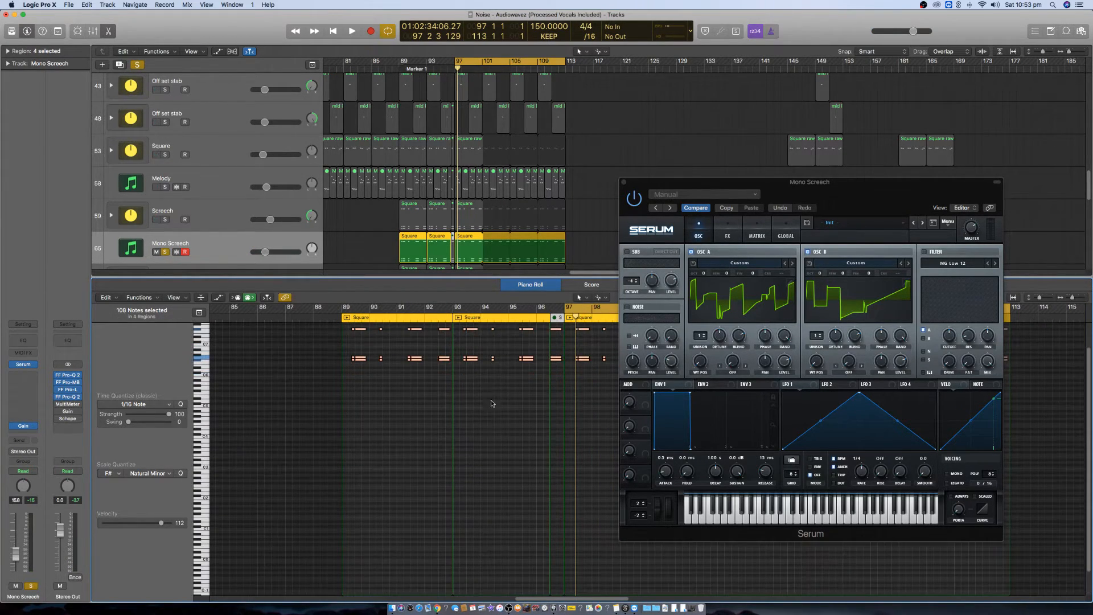
left_click_drag(583, 390, 585, 513)
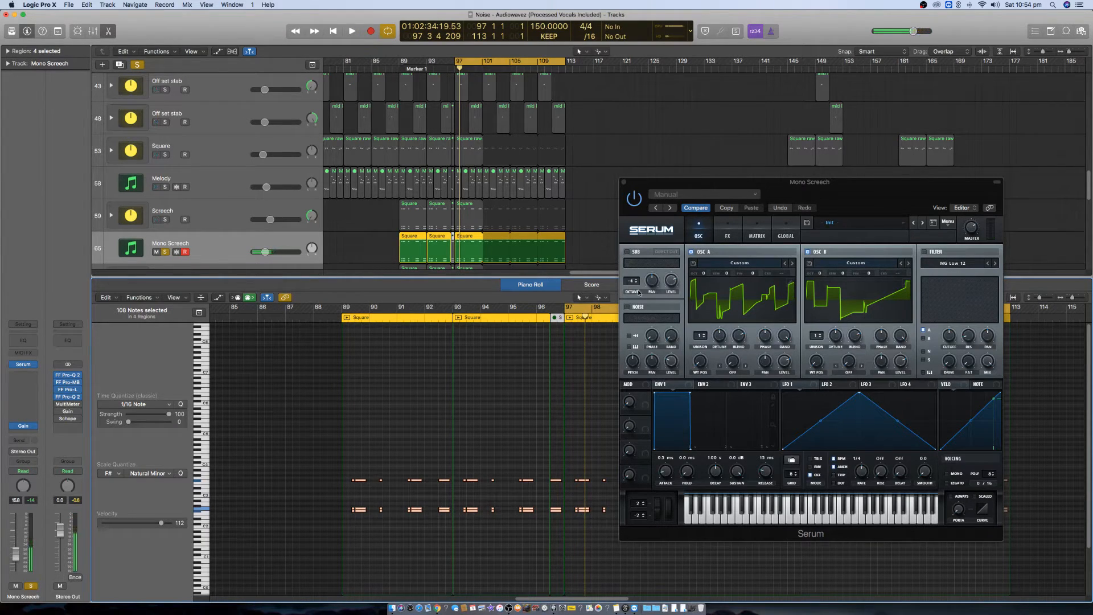
- Return the sub oscillator's octave to 0 and turn on the noise oscillator with the analog BrightWhite sample
mouse_move(631, 281)
left_mouse_down()
mouse_move(632, 292)
mouse_move(631, 261)
left_mouse_up()
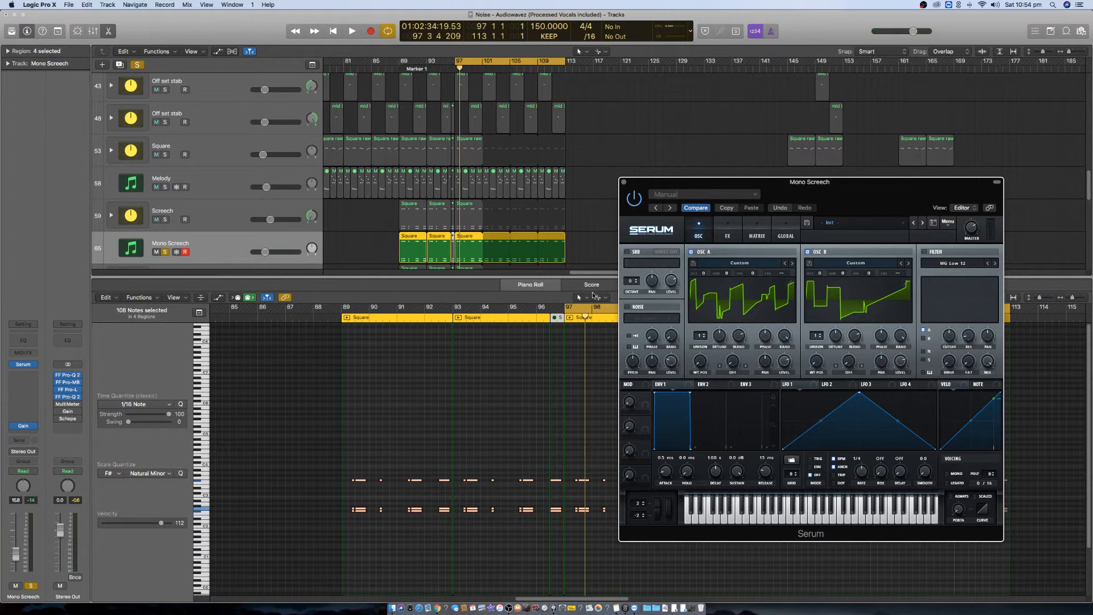
left_click(628, 307)
left_click(663, 320)
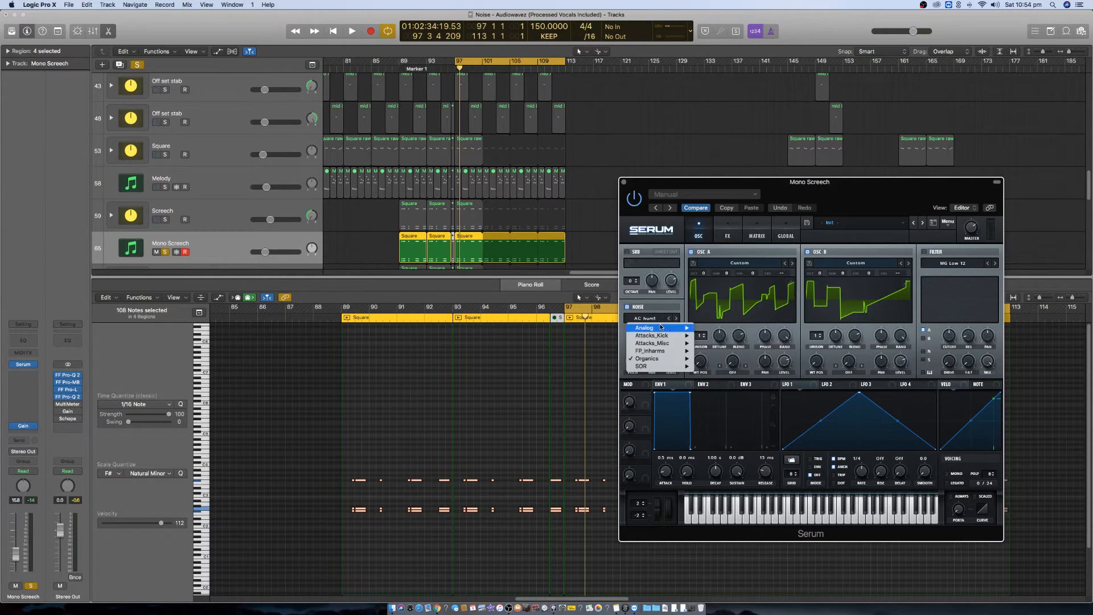
mouse_move(657, 328)
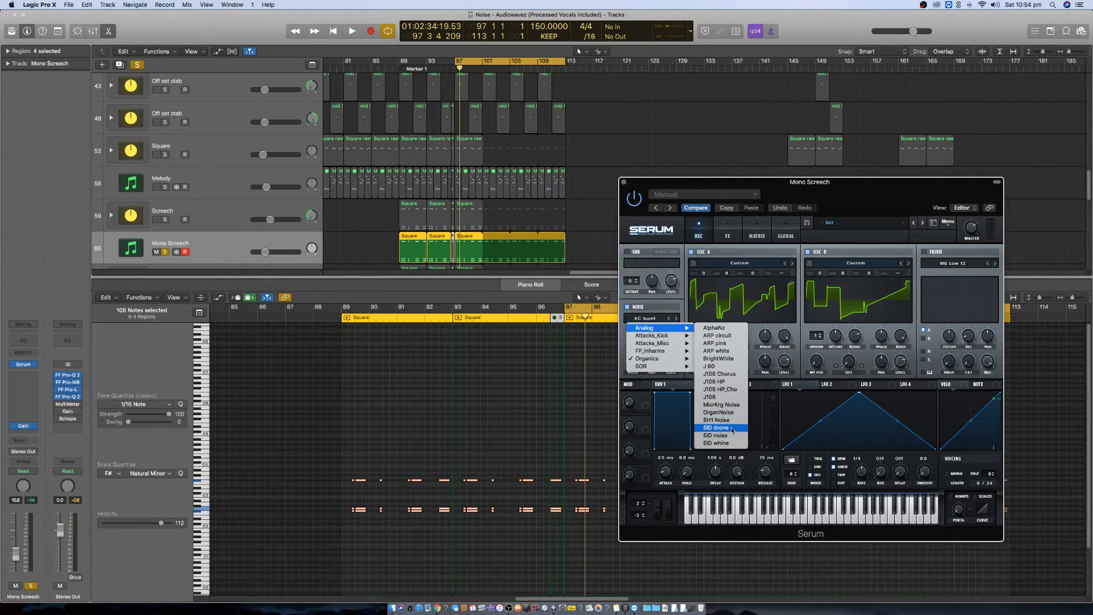
left_click(731, 359)
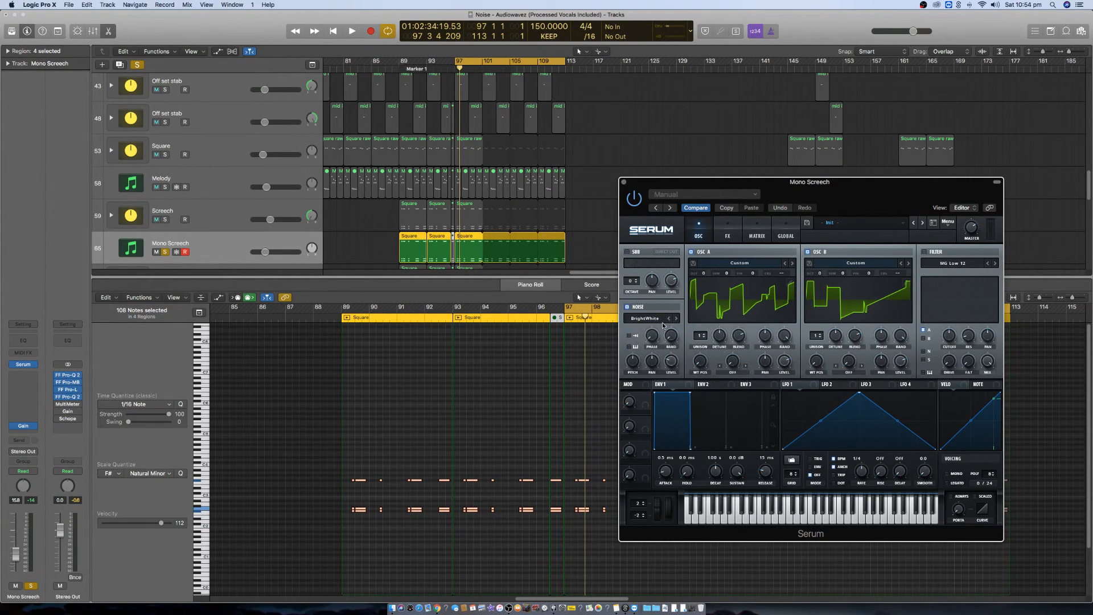
- Play the loop and try extra unison voices on oscillator A
key("space")
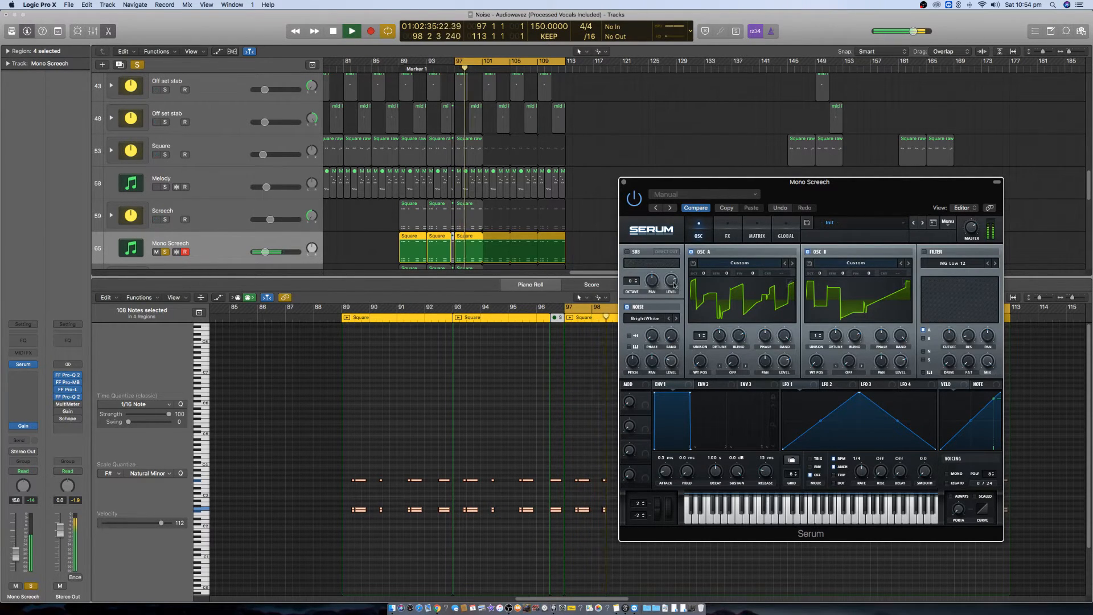
left_click_drag(701, 336, 697, 327)
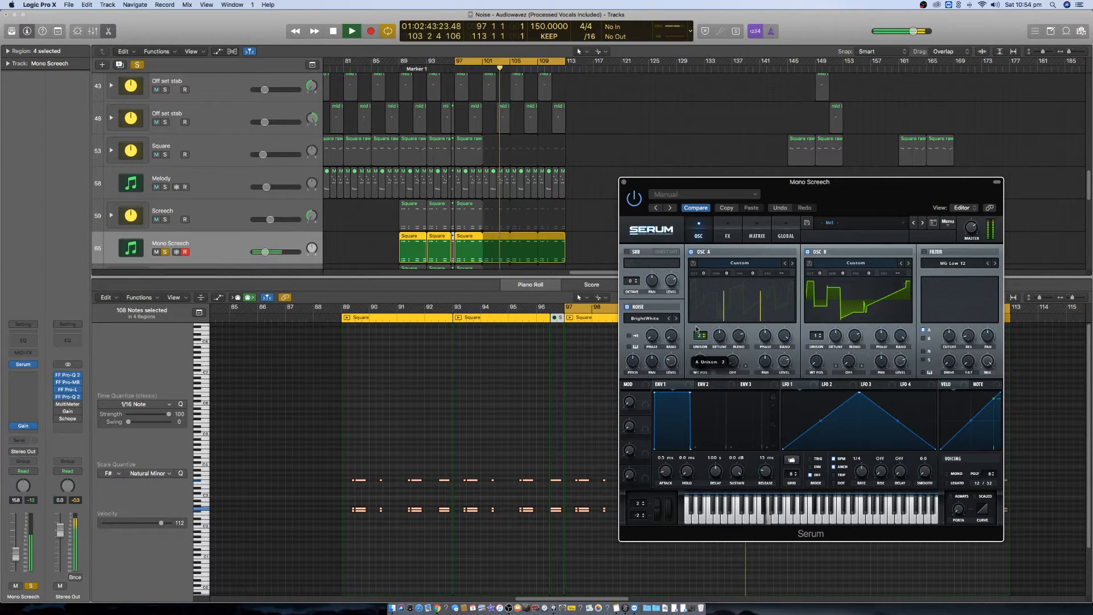
left_click_drag(696, 330, 696, 332)
key("space")
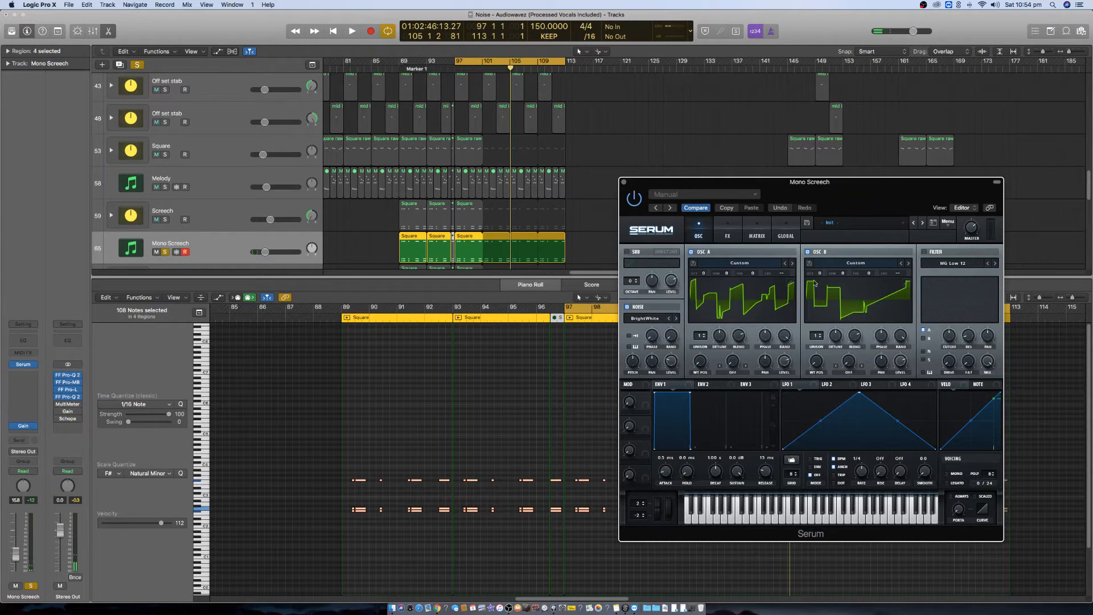
- Switch oscillator A's display to 3D and examine the resampled frames in the wavetable editor
left_click(782, 291)
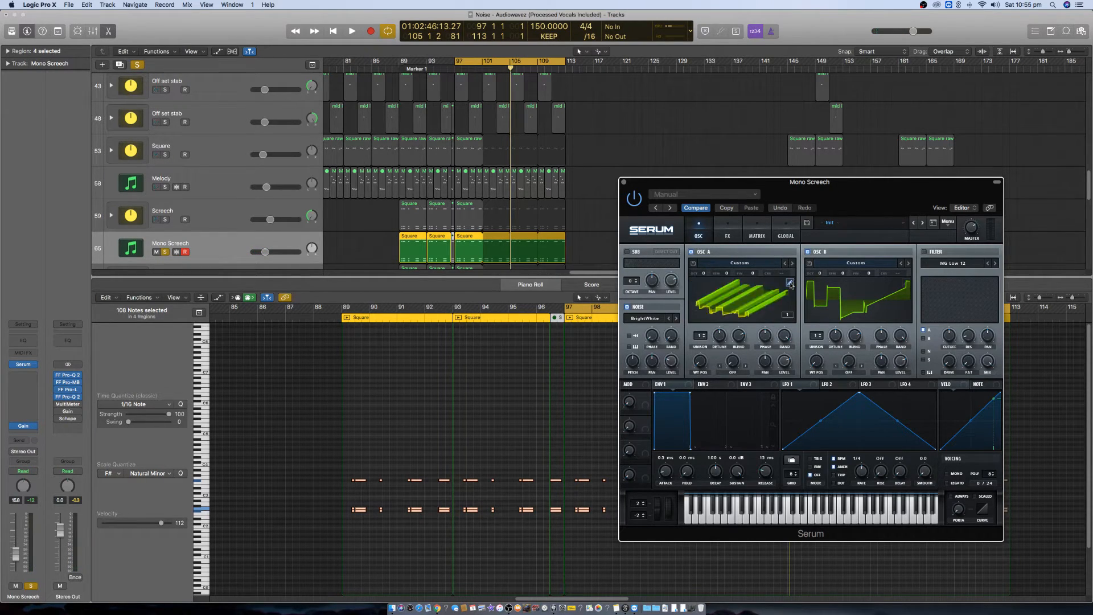
left_click(792, 282)
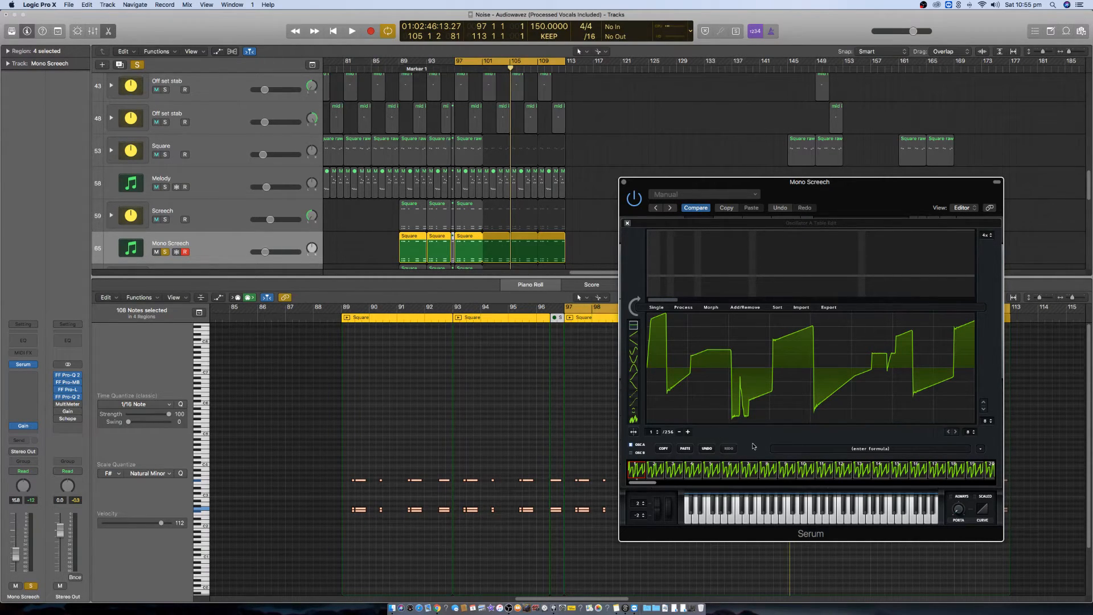
left_click(628, 224)
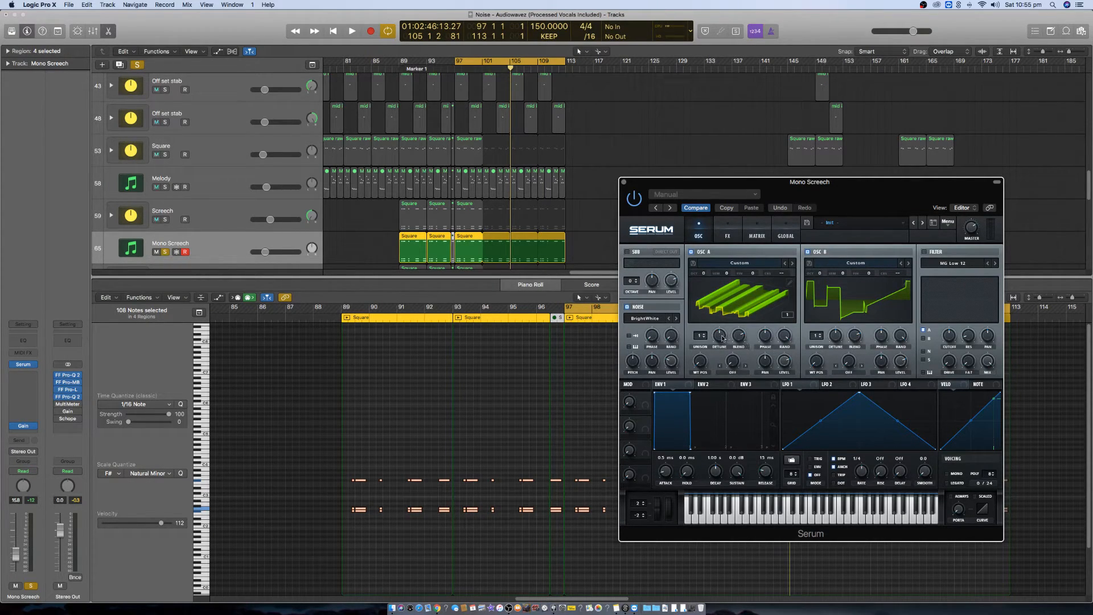
- Set oscillator A's wavetable position to 126 and audition the loop
mouse_move(701, 361)
left_mouse_down()
mouse_move(698, 328)
mouse_move(701, 345)
left_mouse_up()
key("space")
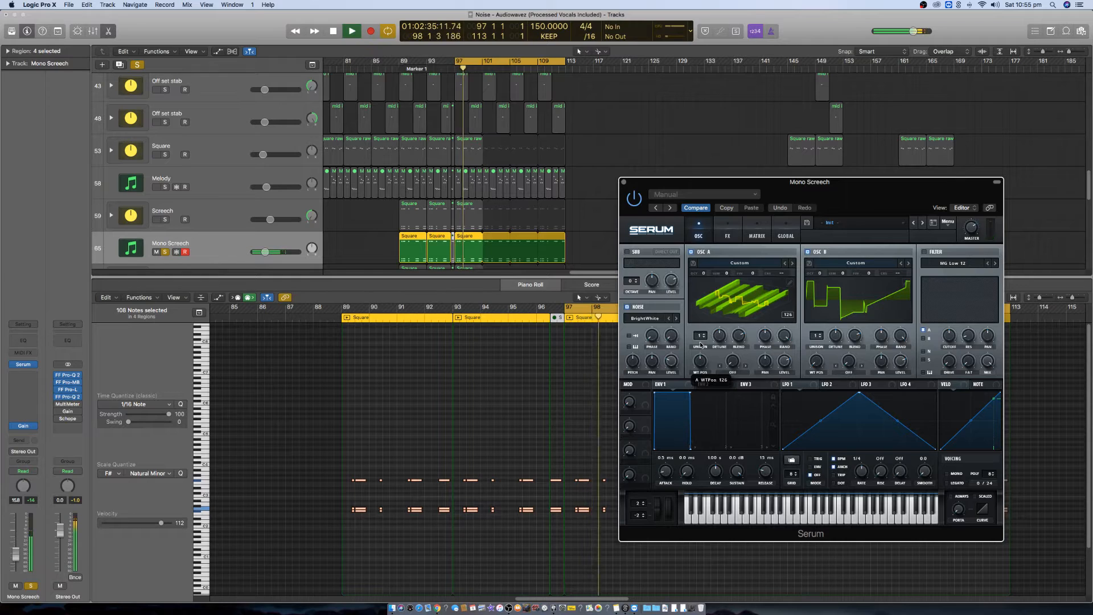
key("space")
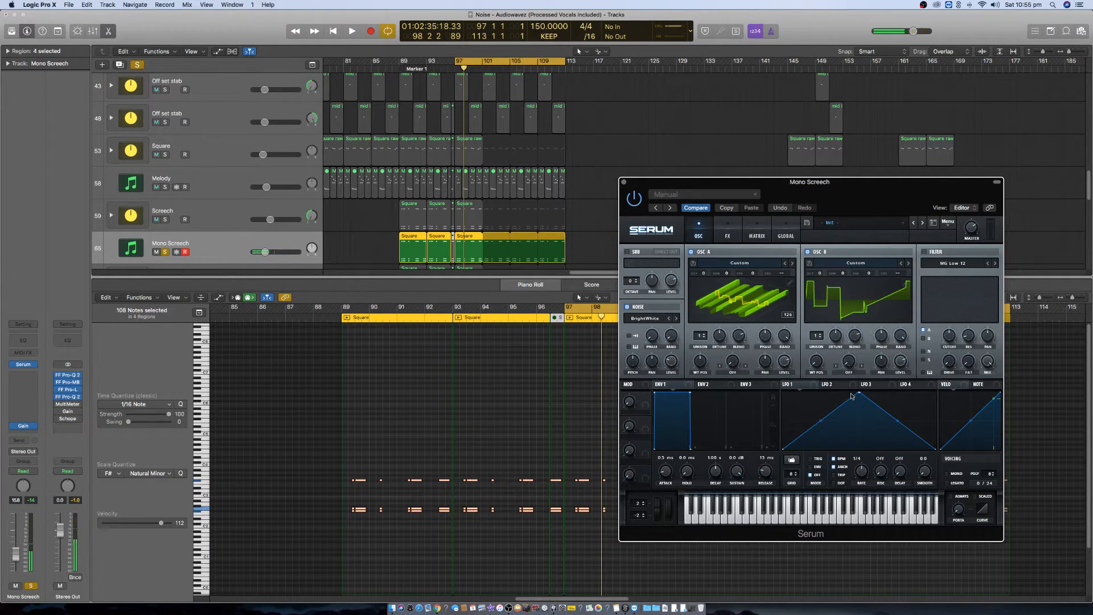
- Reshape LFO 1 into a long fall with a short rise at the end and assign it to oscillator A's wavetable position
left_click_drag(783, 450, 783, 375)
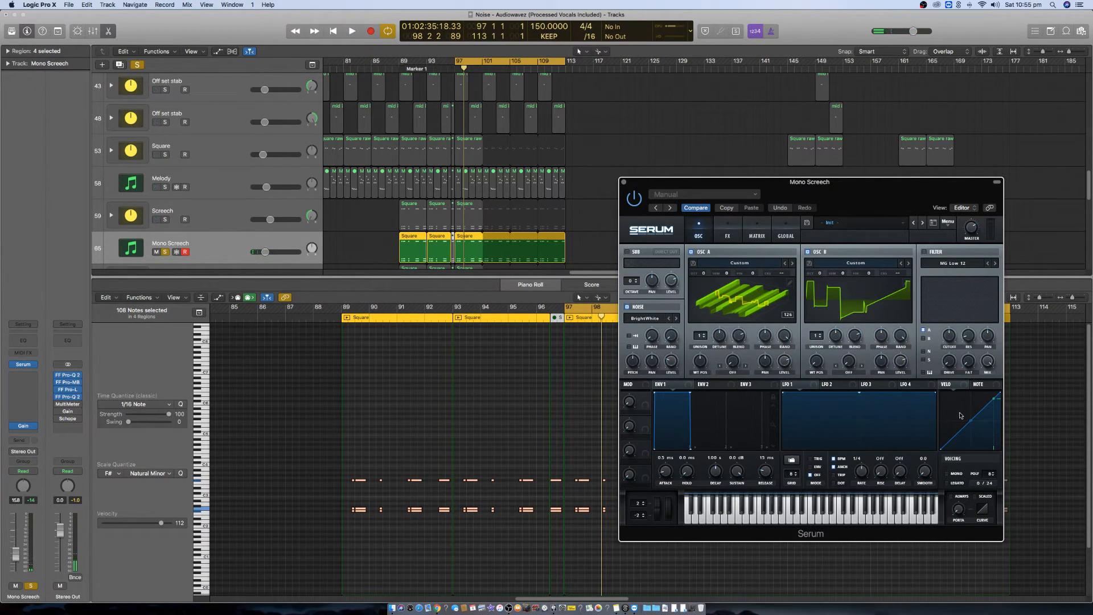
left_click_drag(859, 392, 940, 464)
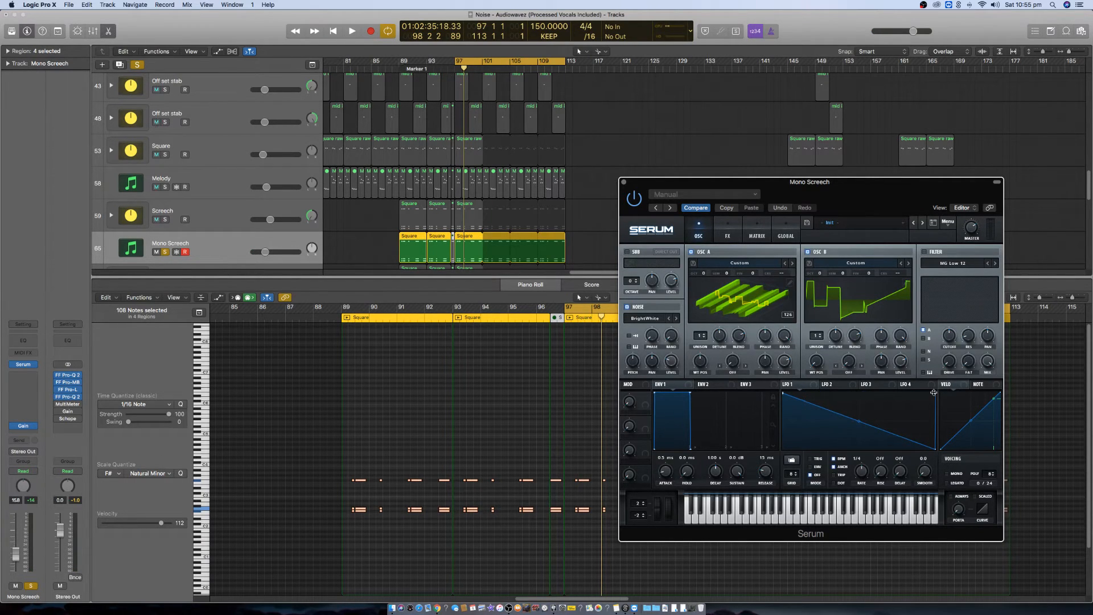
left_click_drag(934, 448, 918, 450)
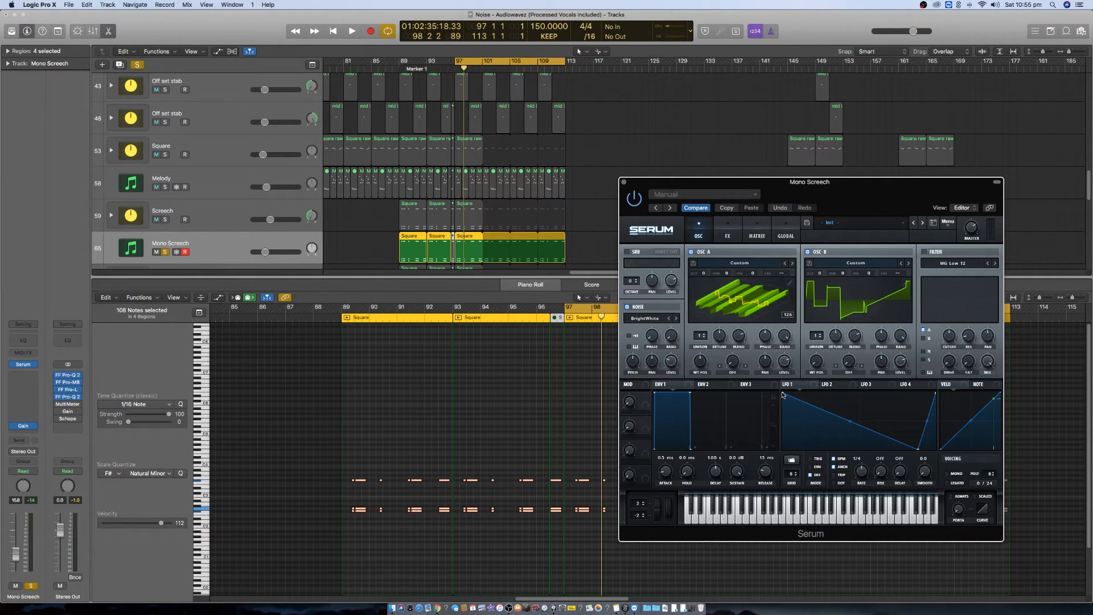
left_click_drag(786, 385, 700, 363)
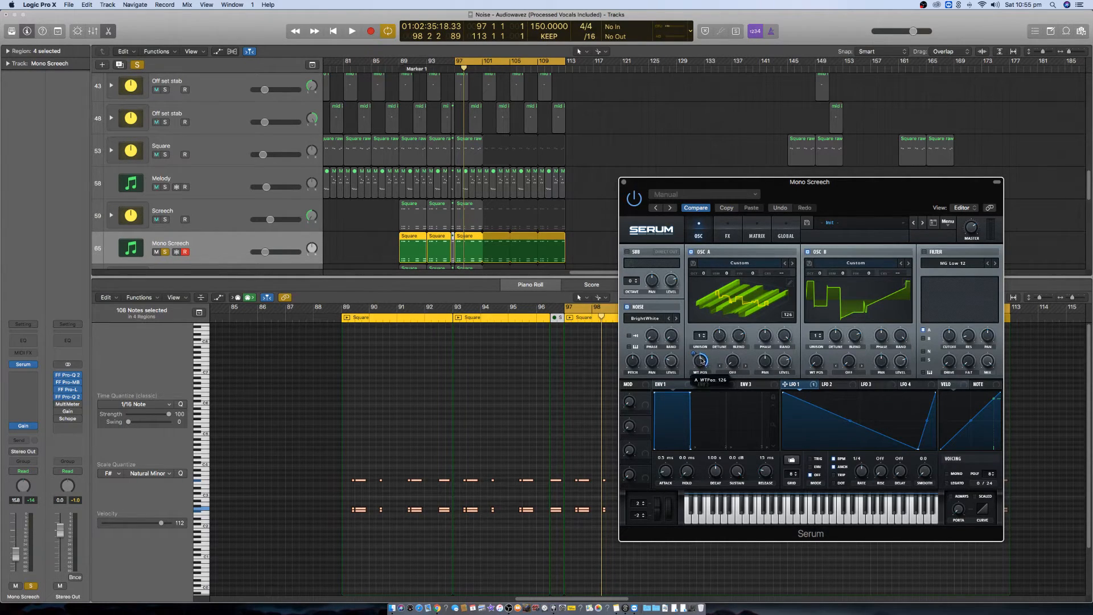
- Assign LFO 1 to oscillator A's pan and audition the loop
mouse_move(719, 339)
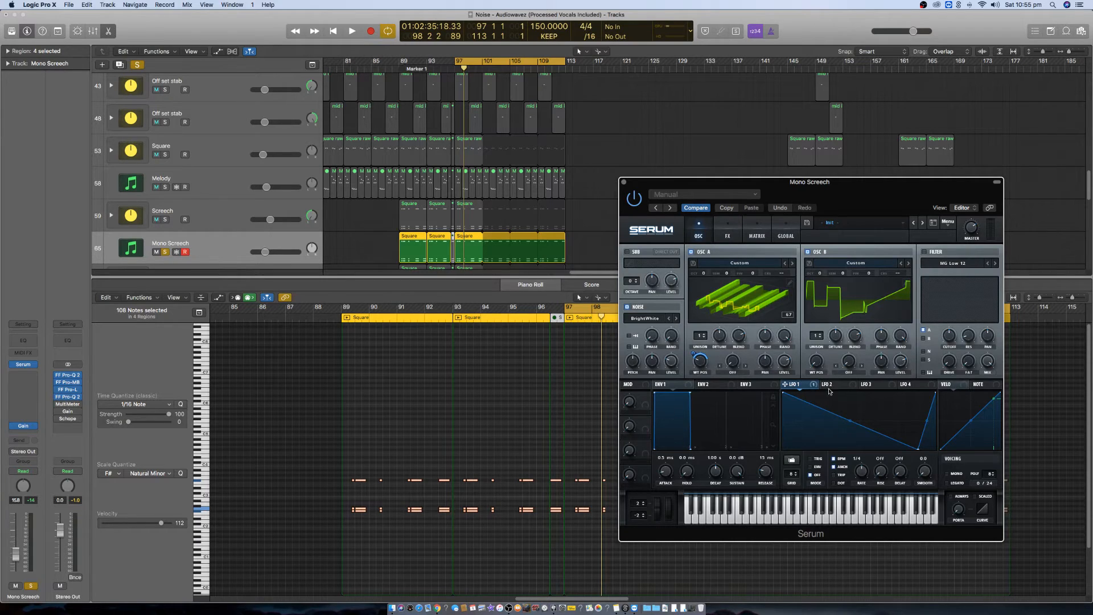
left_click_drag(804, 386, 766, 354)
key("space")
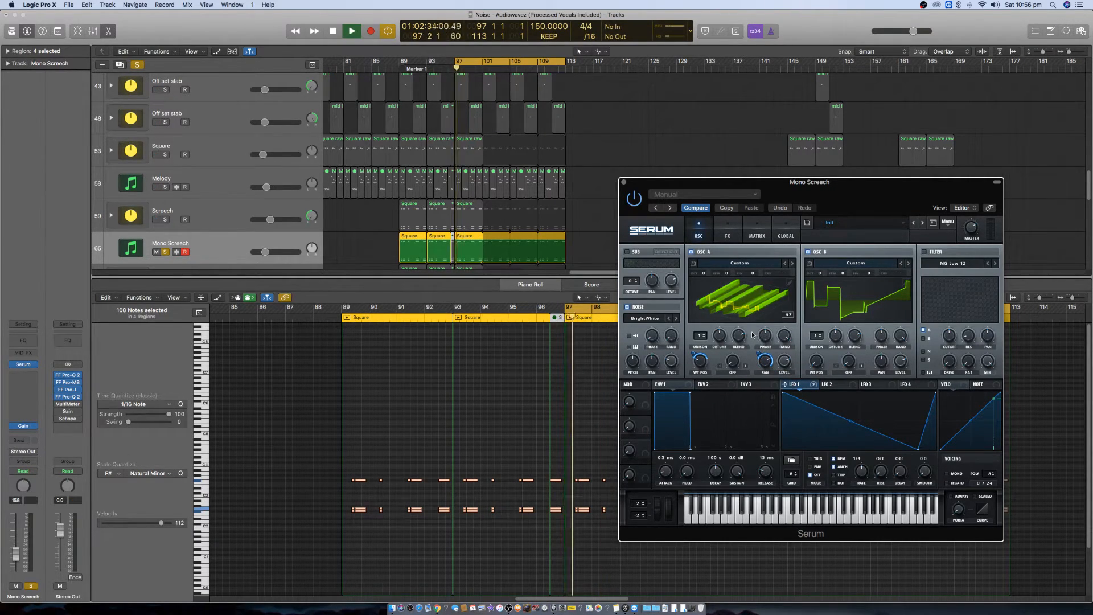
key("space")
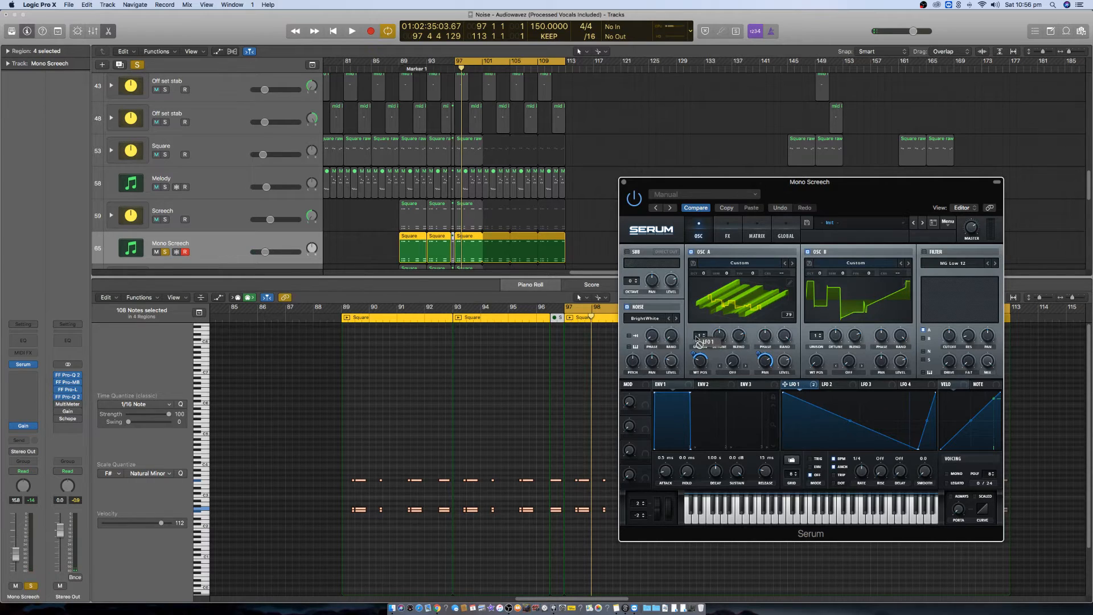
mouse_move(791, 389)
left_mouse_down()
mouse_move(791, 379)
mouse_move(799, 386)
left_mouse_up()
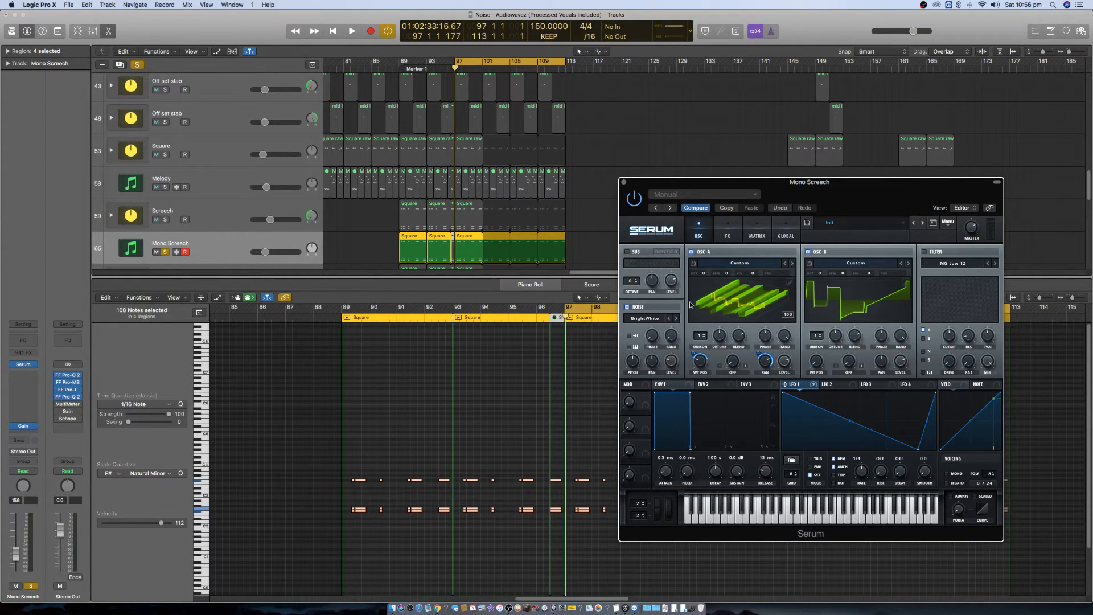
- Adjust oscillator A's pan, reset its wavetable position control and audition the modulated loop
double_click(701, 363)
left_click_drag(764, 359, 765, 367)
left_click_drag(771, 403, 774, 372)
left_click_drag(702, 365, 698, 312)
right_click(701, 360)
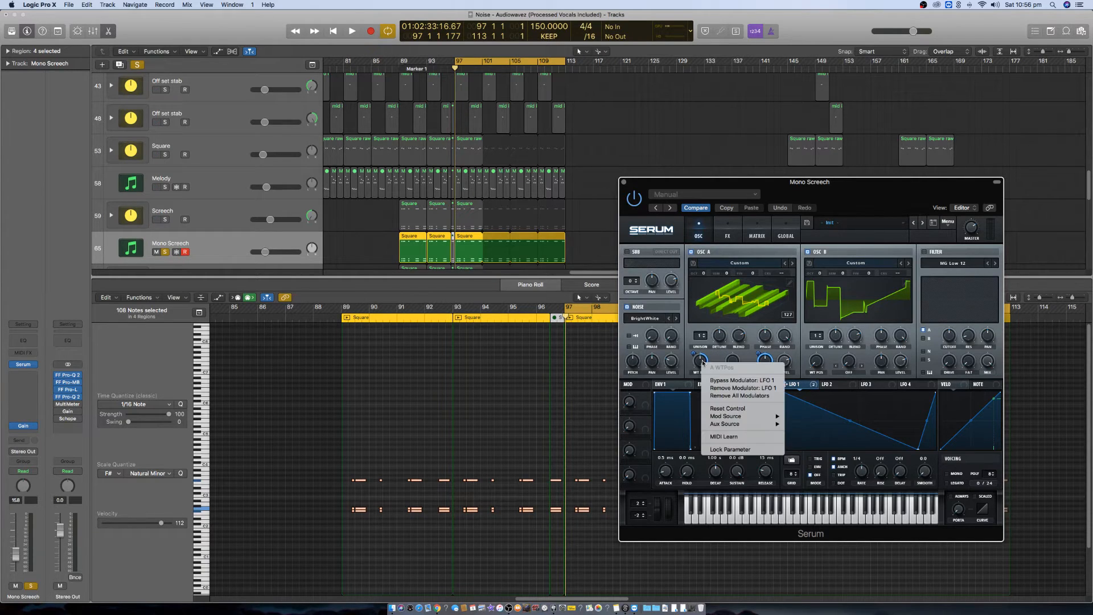
left_click(727, 408)
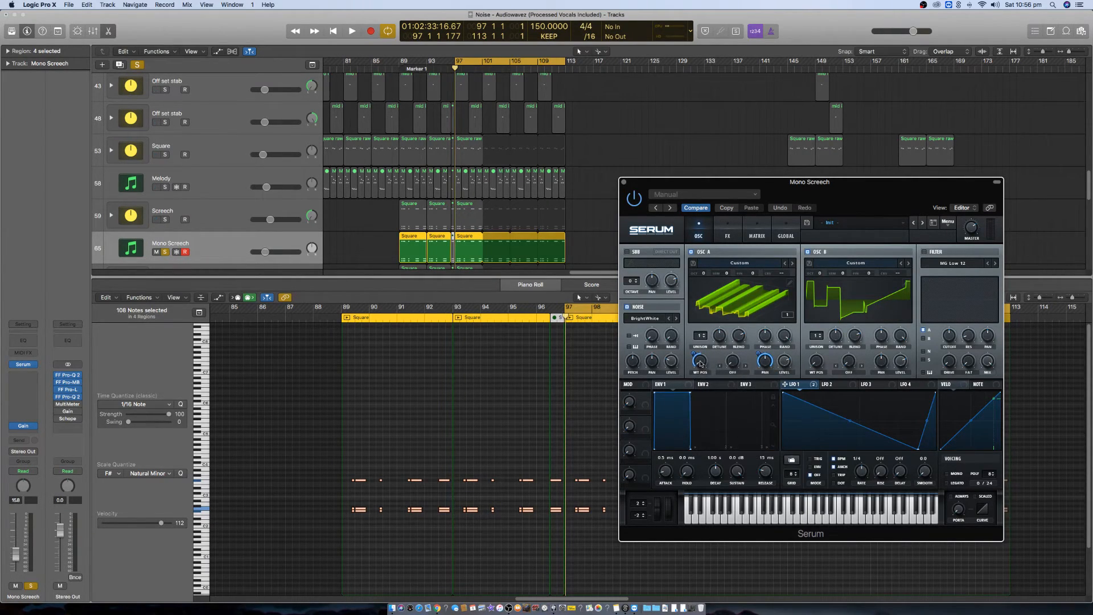
key("space")
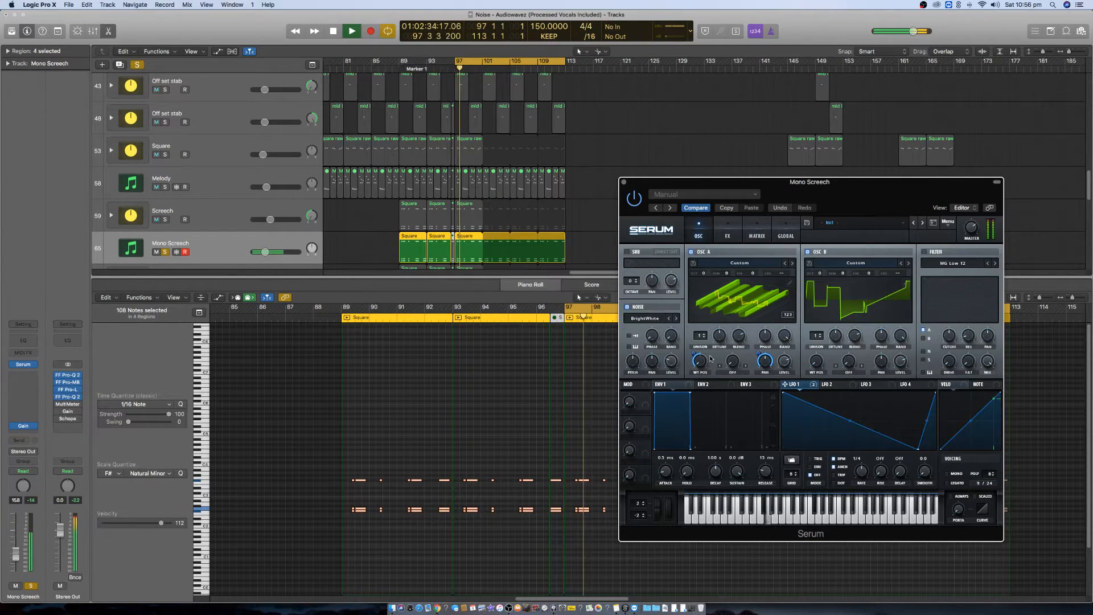
key("space")
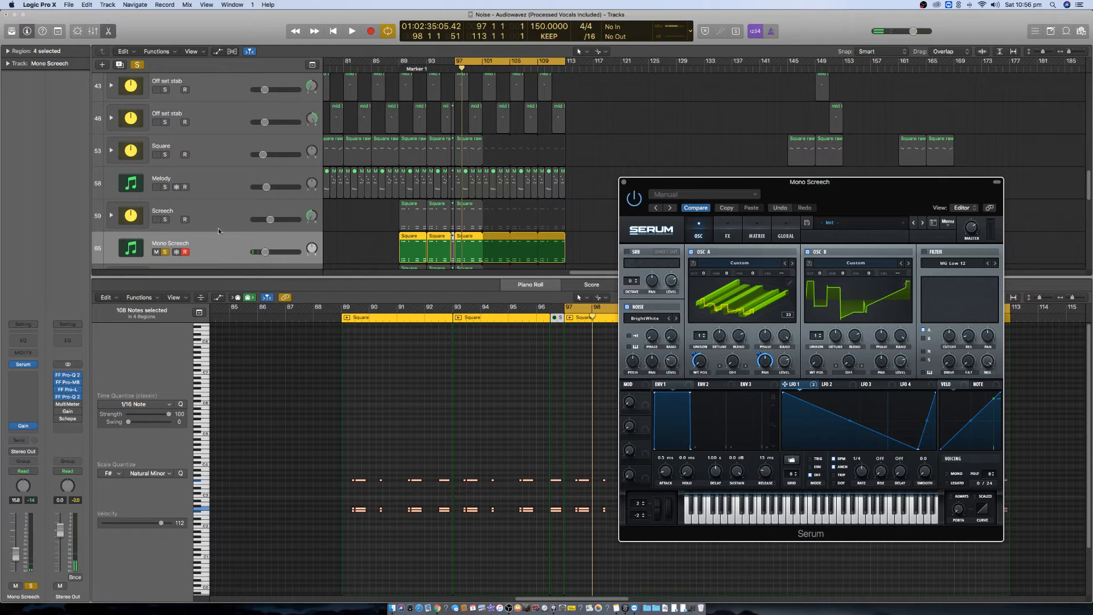
- Solo the two Screech tracks above and below Mono Screech and play the three layers together
left_click(164, 219)
scroll(169, 224, "down", 2)
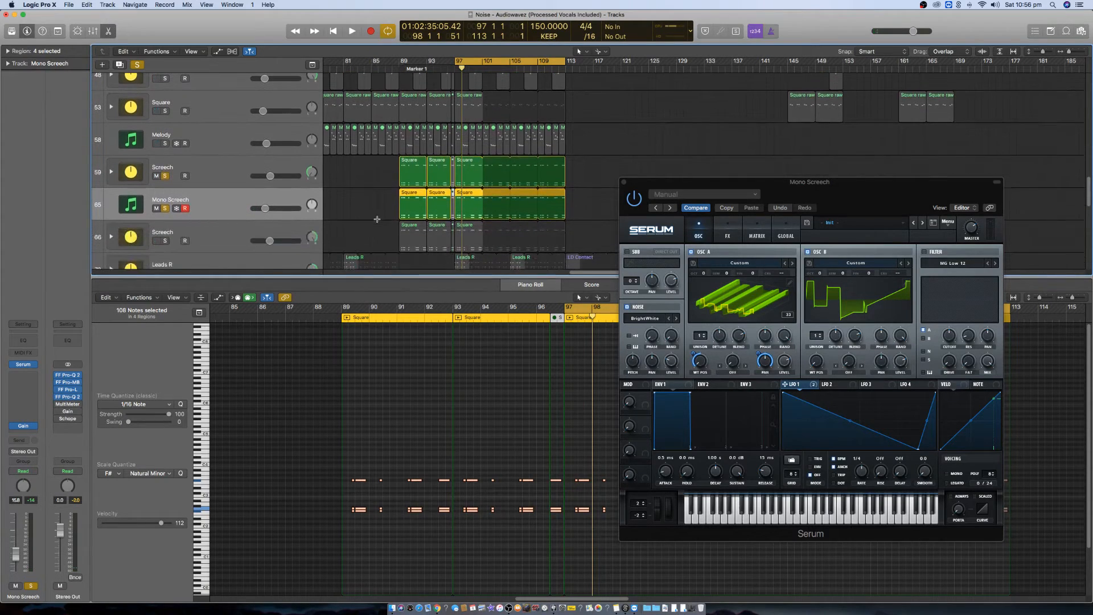
left_click(164, 241)
key("space")
key("space")
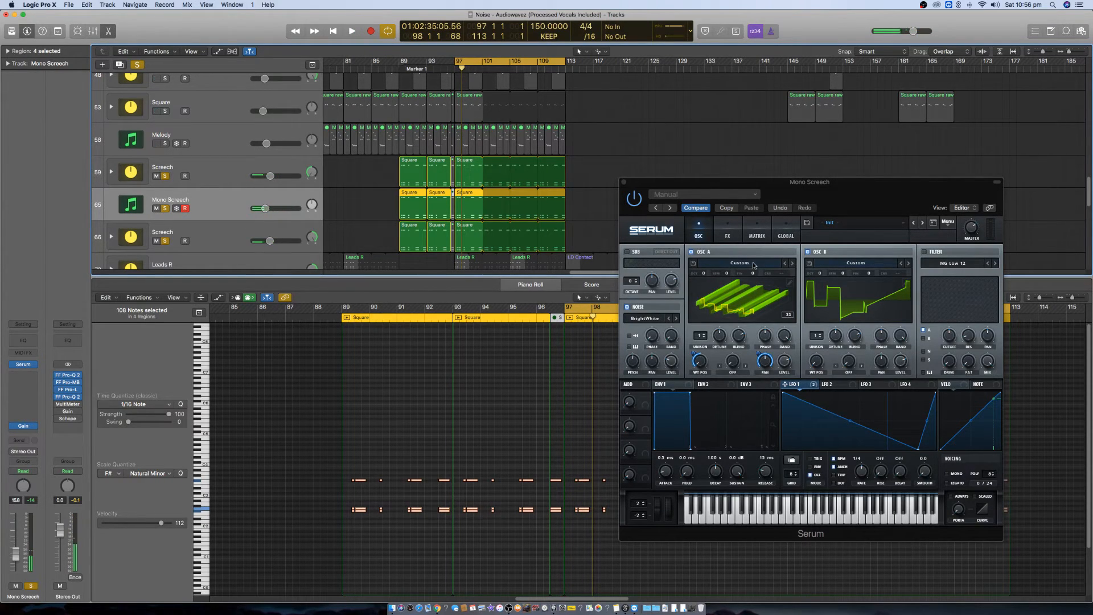
- Lower oscillator A's octave while auditioning the Mono Screech together with the two Screech layers
left_click(705, 278)
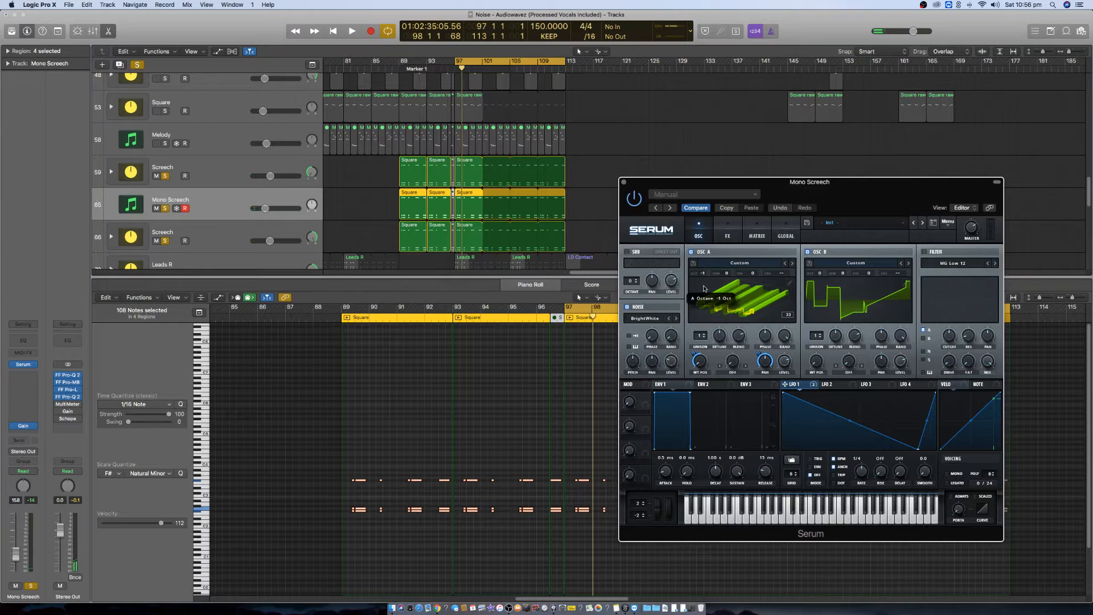
key("space")
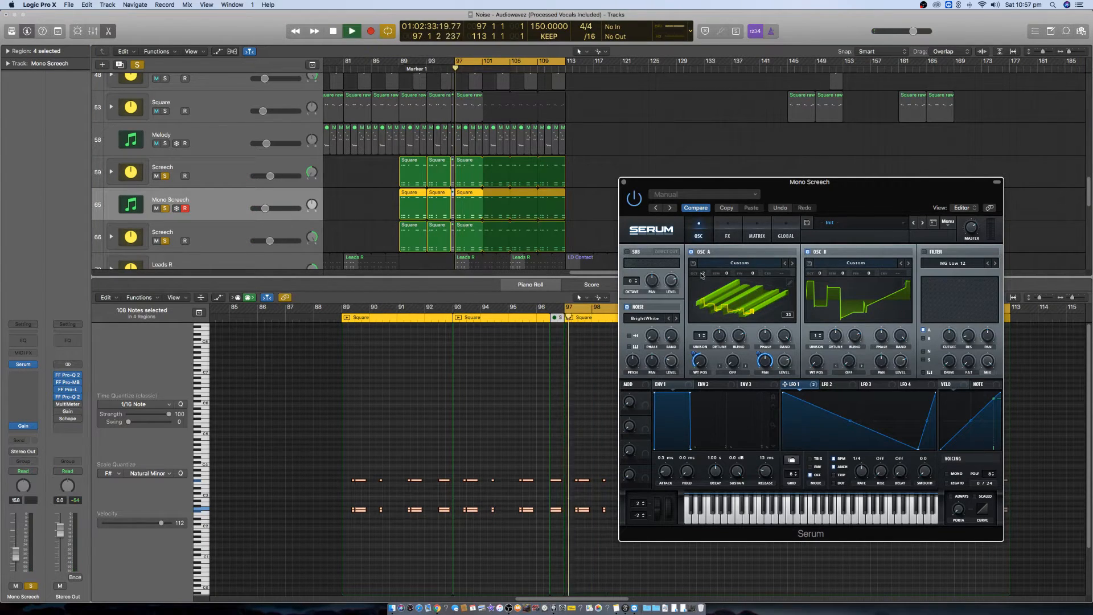
left_click_drag(703, 275, 704, 283)
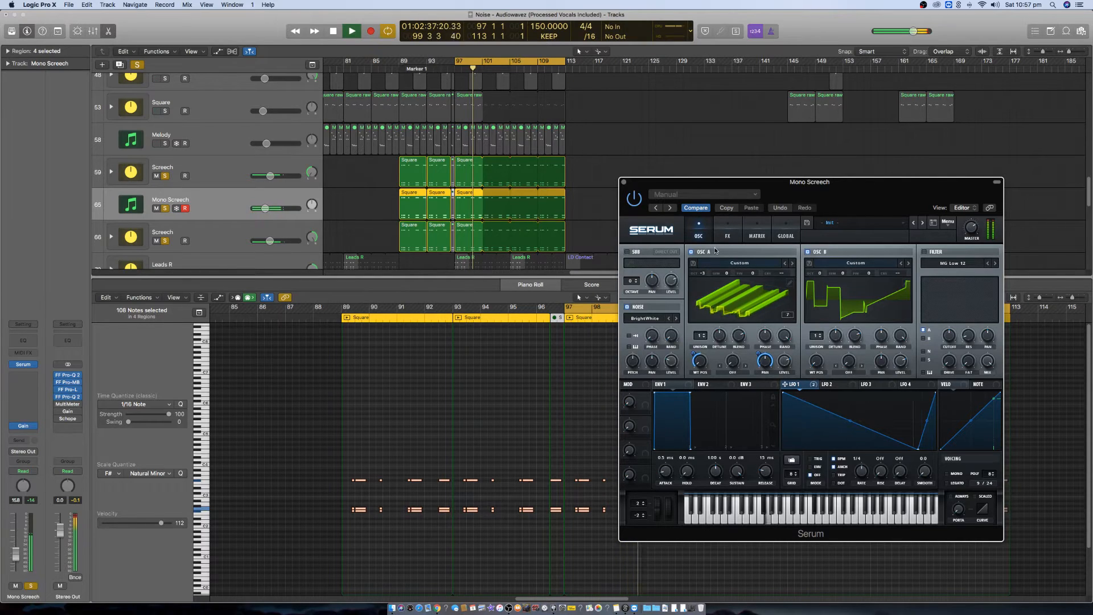
key("space")
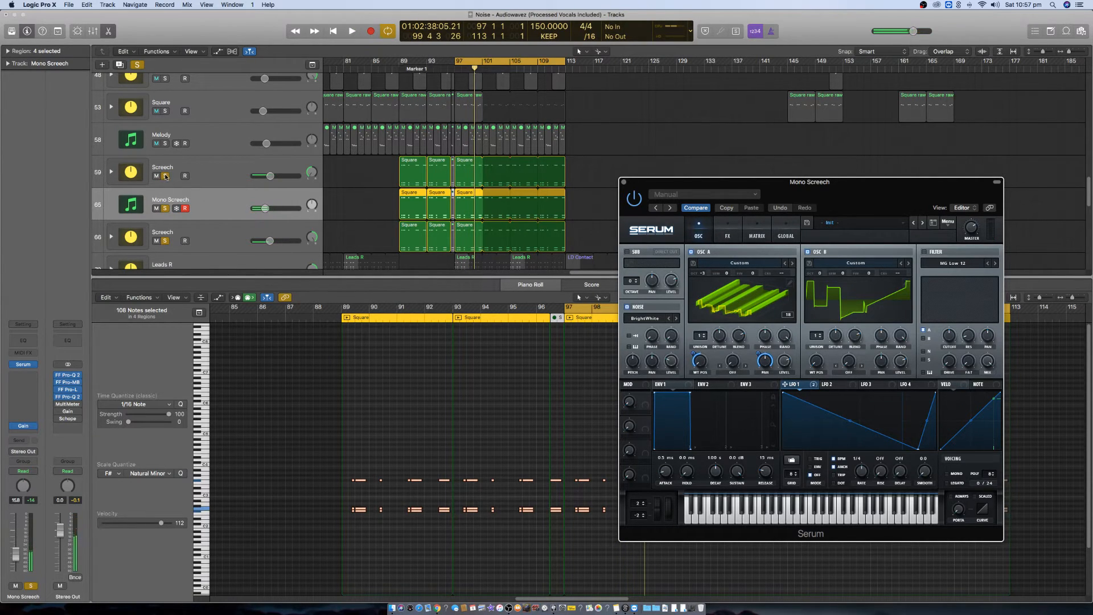
- Unsolo both Screech tracks and play the Mono Screech layer on its own
left_click(24, 375)
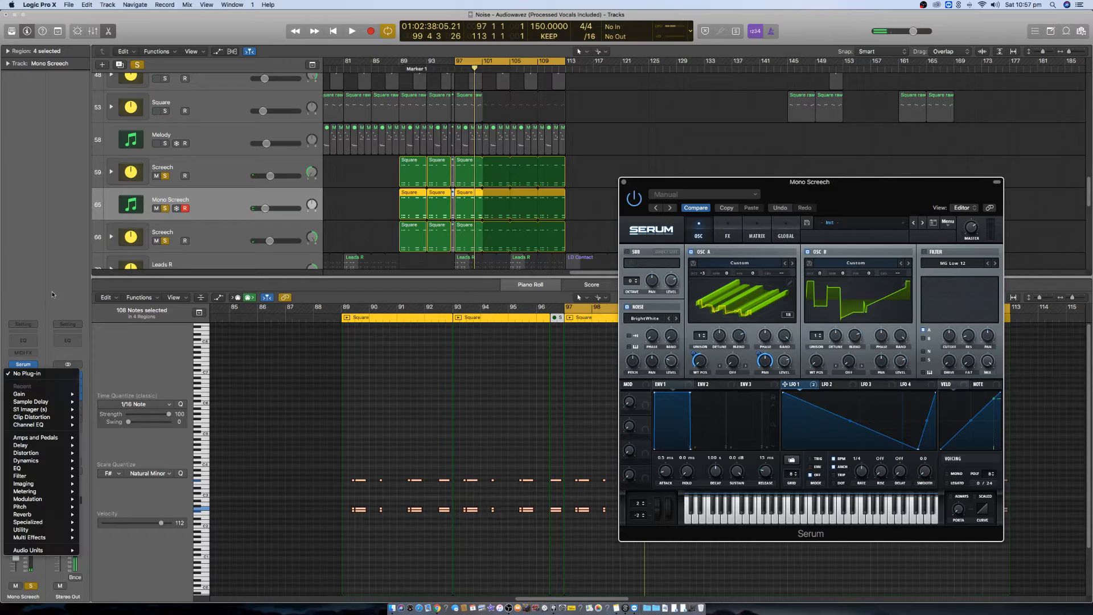
left_click(176, 200)
left_click(165, 176)
left_click(165, 240)
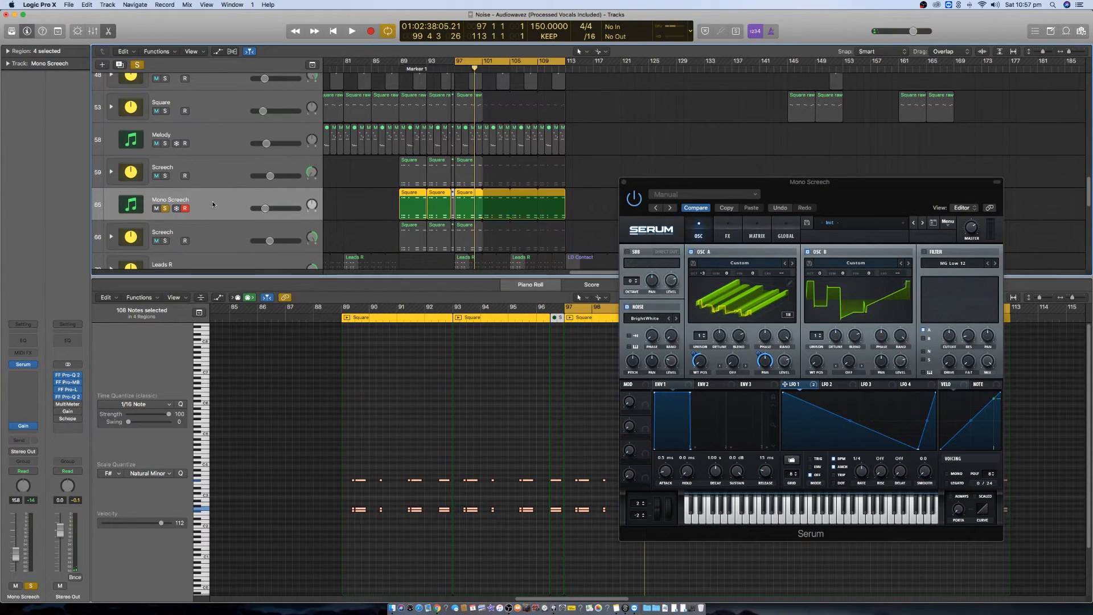
left_click(214, 202)
key("space")
key("space")
left_click(33, 381)
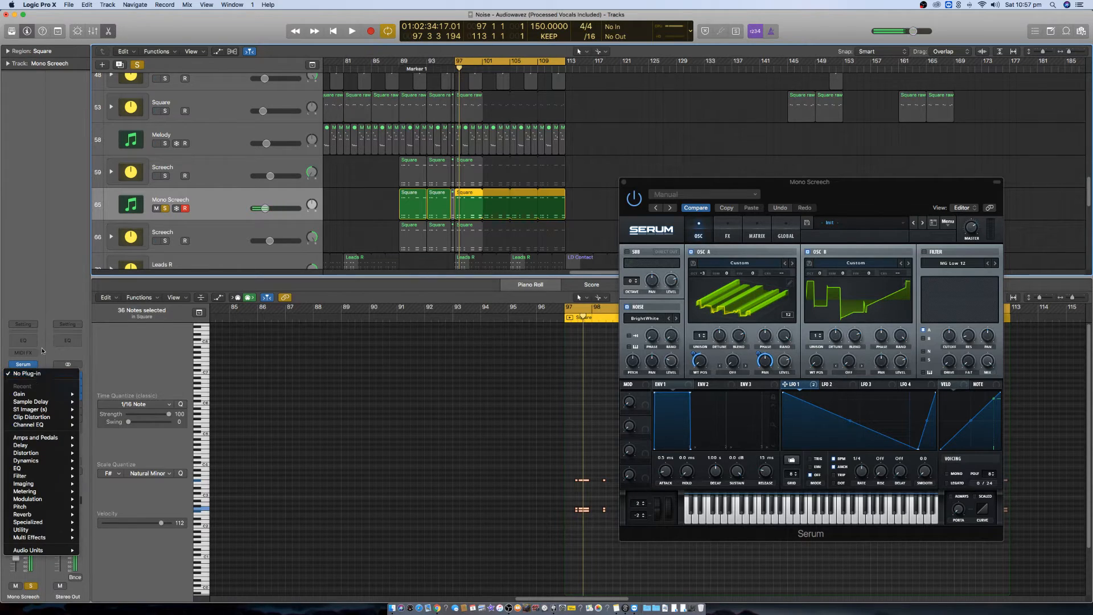
left_click(295, 309)
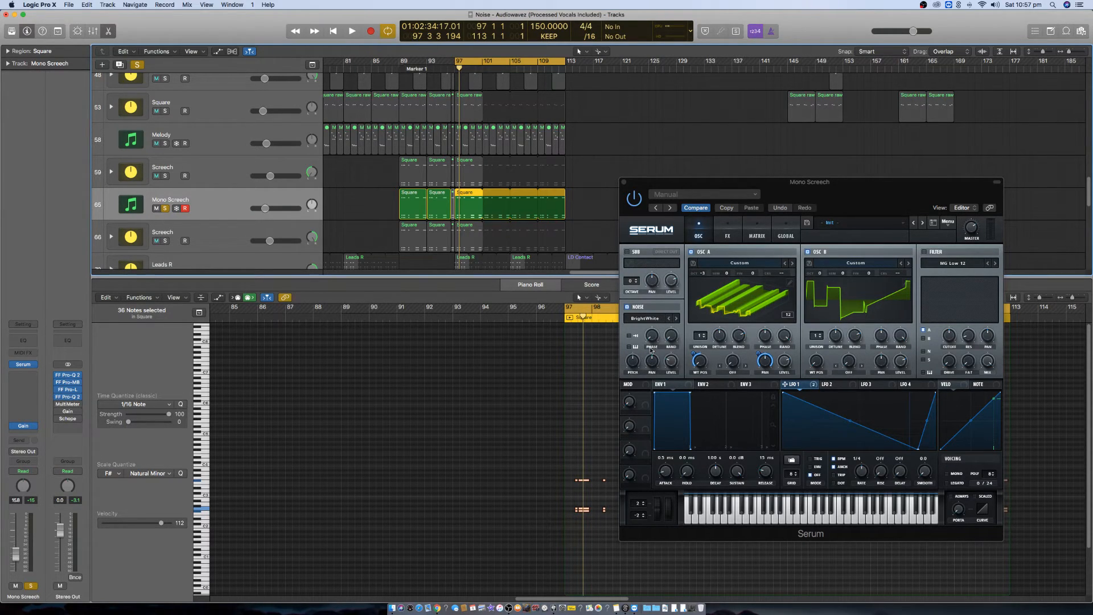
left_click(31, 375)
left_click(94, 394)
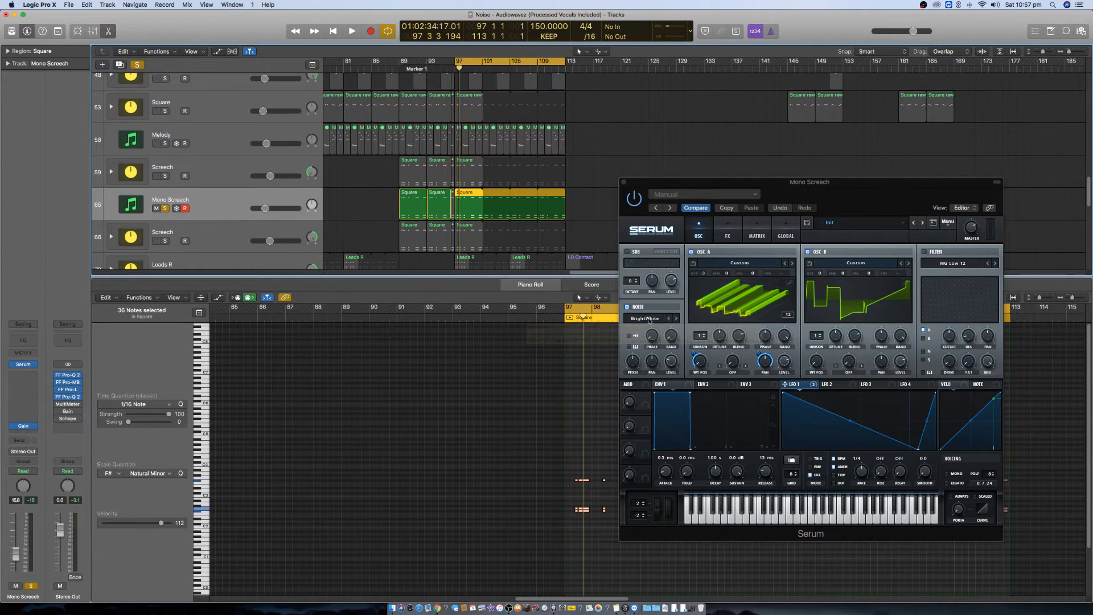
- Insert a stereo Channel EQ after Serum on the Mono Screech track and move its window clear of the mixer
left_click(39, 376)
mouse_move(52, 420)
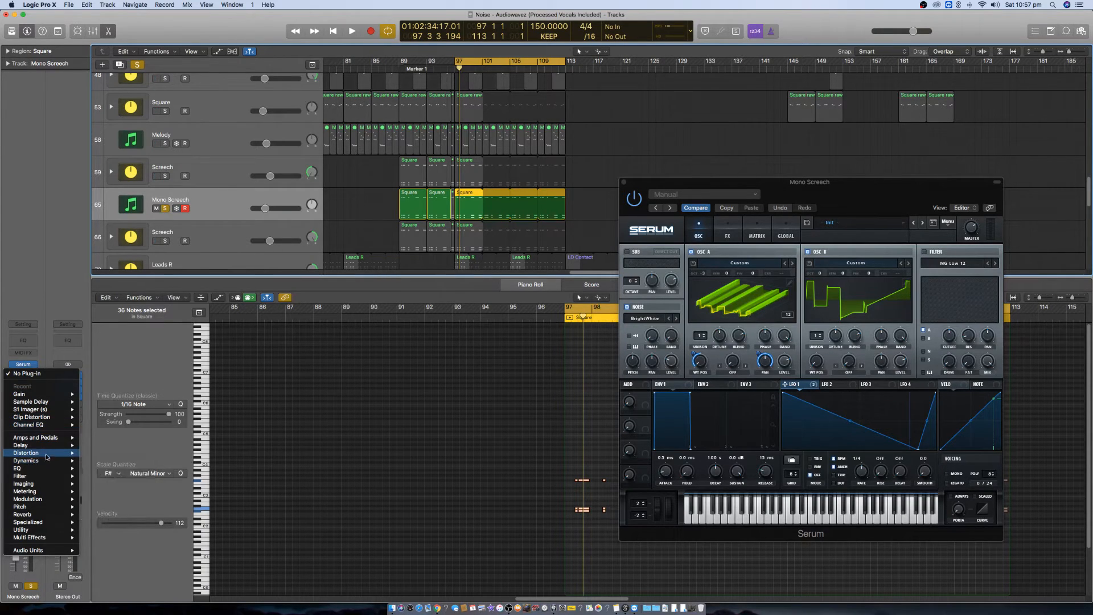
mouse_move(34, 468)
mouse_move(114, 468)
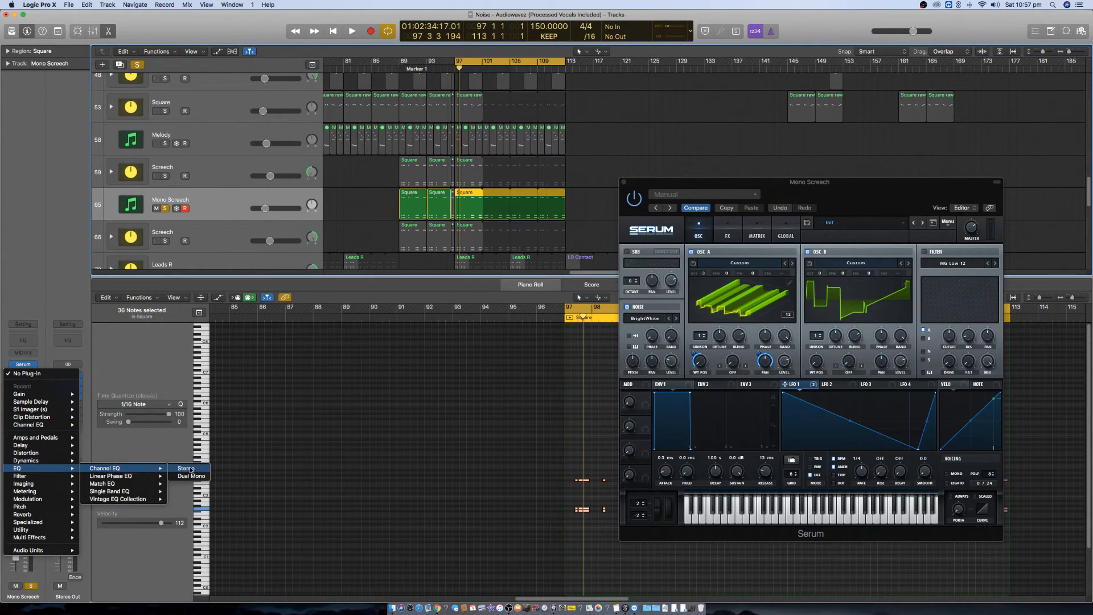
left_click(186, 469)
left_click_drag(202, 25, 402, 251)
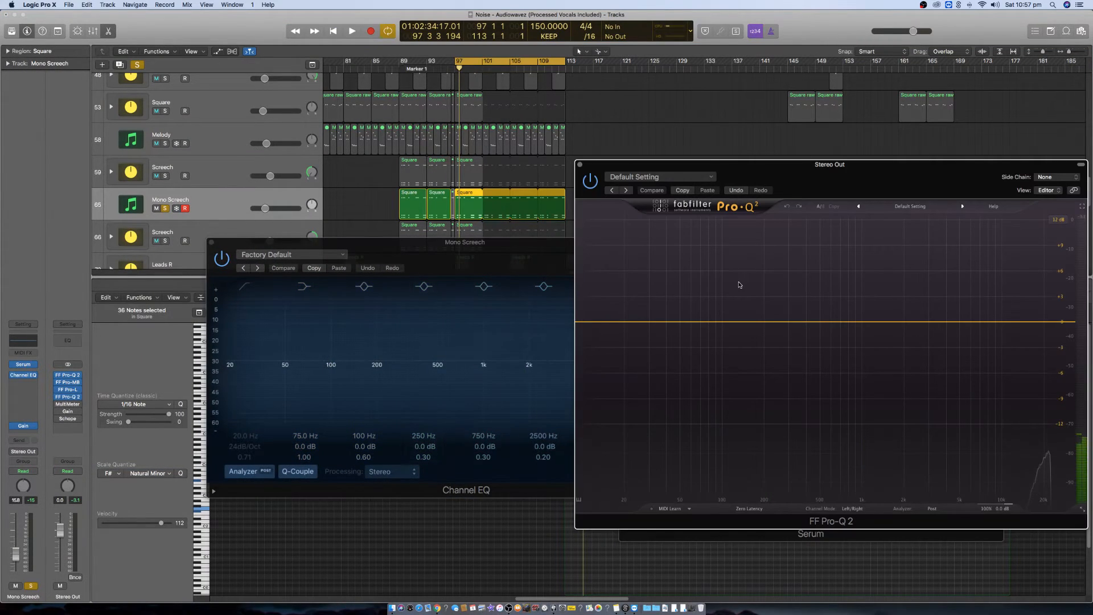
- Play the loop to examine its spectrum in the Channel EQ and the Stereo Out's FF Pro-Q 2, and close Pro-Q 2
key("space")
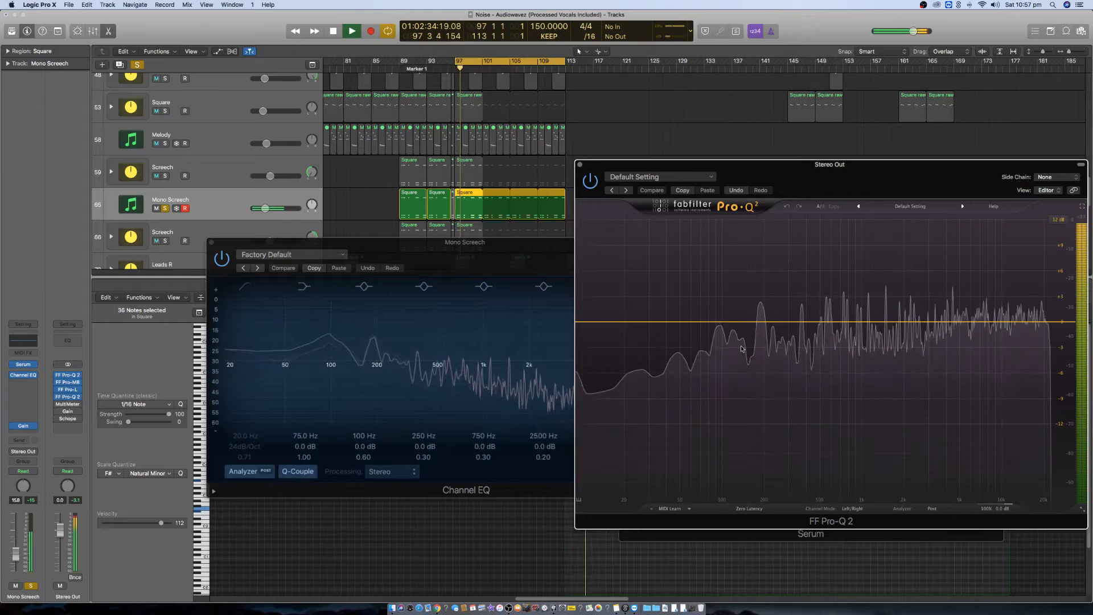
key("space")
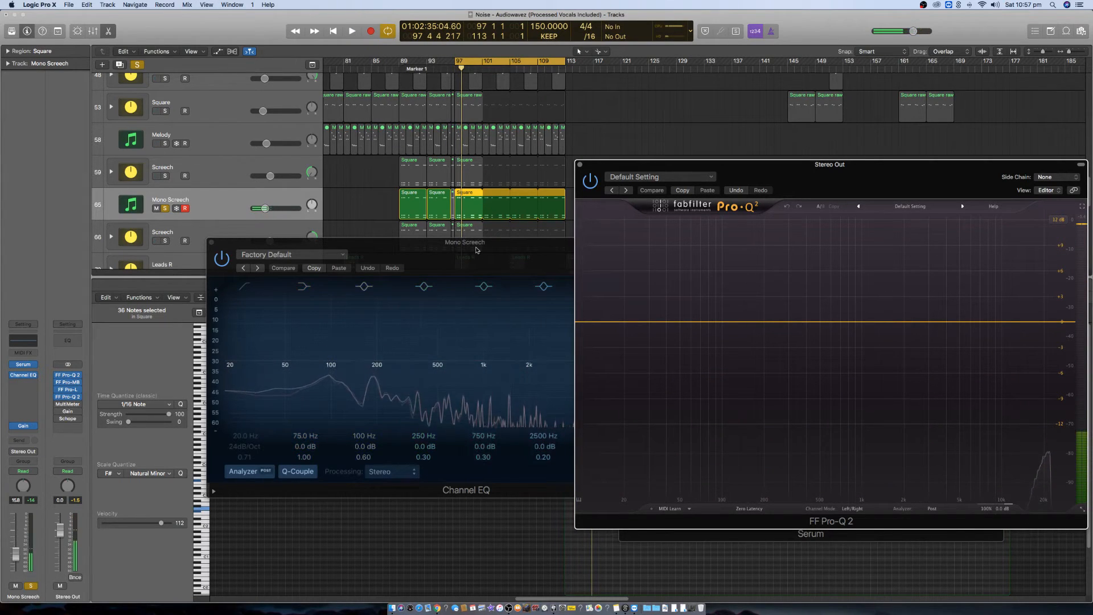
left_click_drag(482, 252, 423, 241)
left_click(726, 166)
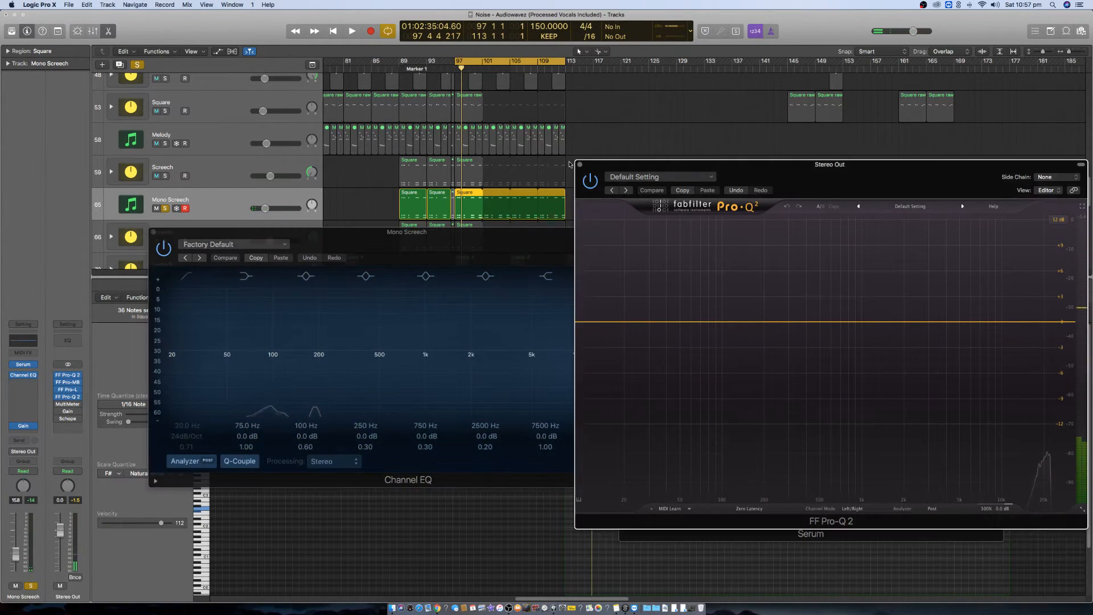
left_click(580, 164)
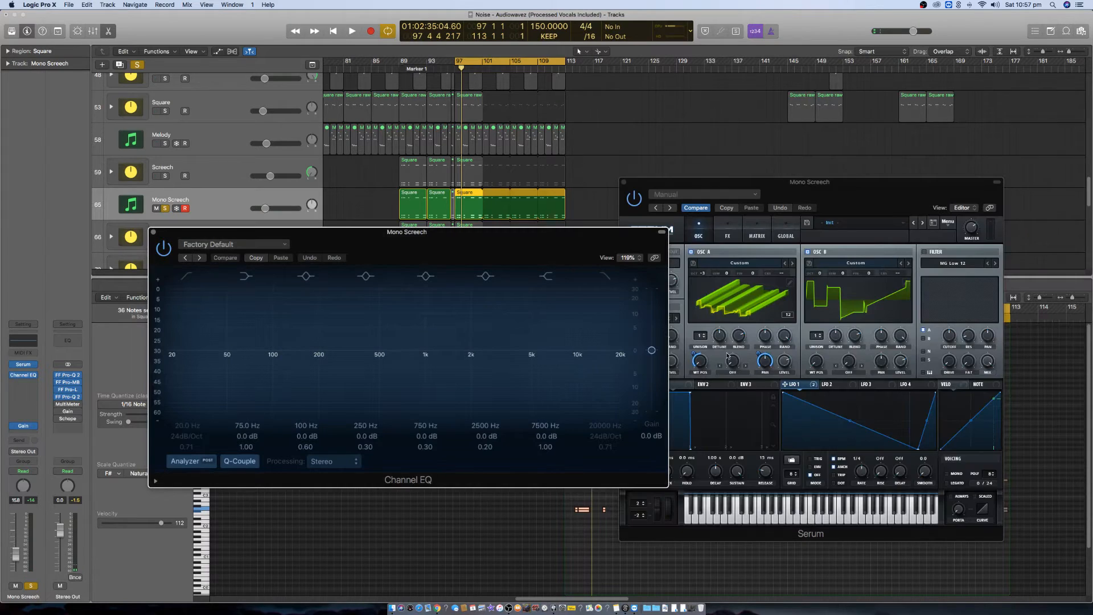
- Set oscillator A's octave to -4 in the Mono Screech Serum
left_click(710, 329)
mouse_move(704, 277)
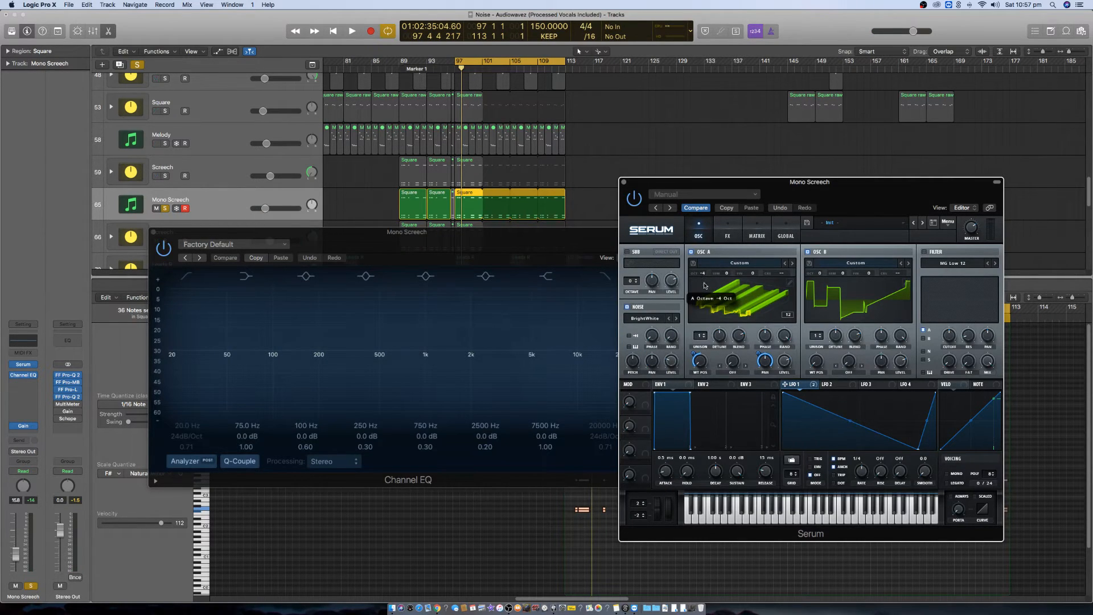
- During playback, boost the fourth Channel EQ band on Mono Screech to +20.5 dB at 540 Hz with a Q of 1.60
key("space")
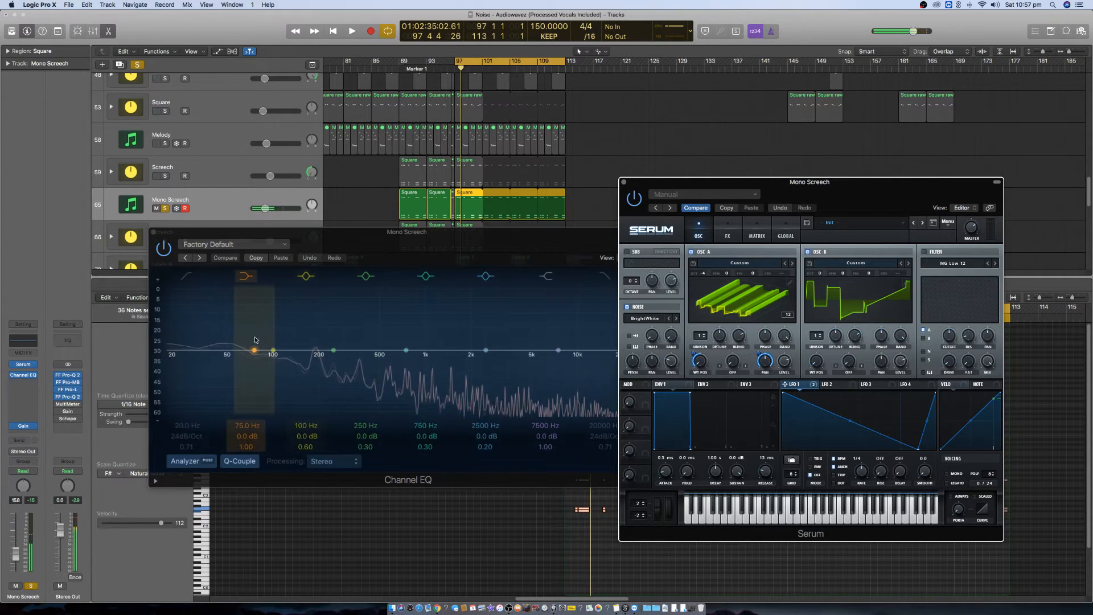
left_click_drag(335, 350, 250, 360)
key("space")
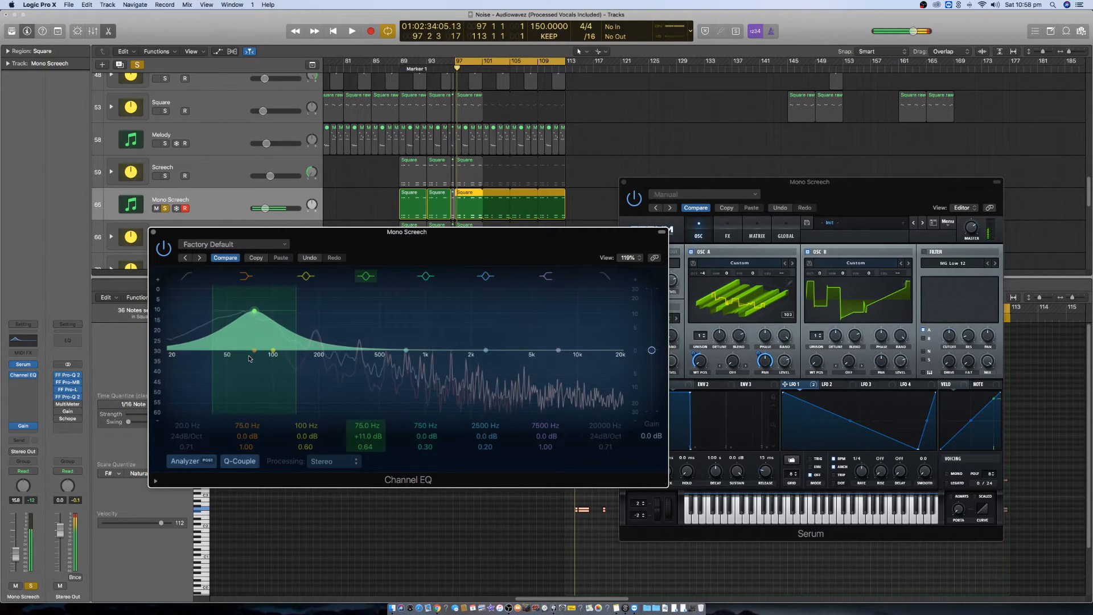
left_click_drag(255, 312, 395, 305)
key("space")
- Solo the two Screech tracks directly above and below Mono Screech, moving the Channel EQ window clear of the track headers
left_click(165, 176)
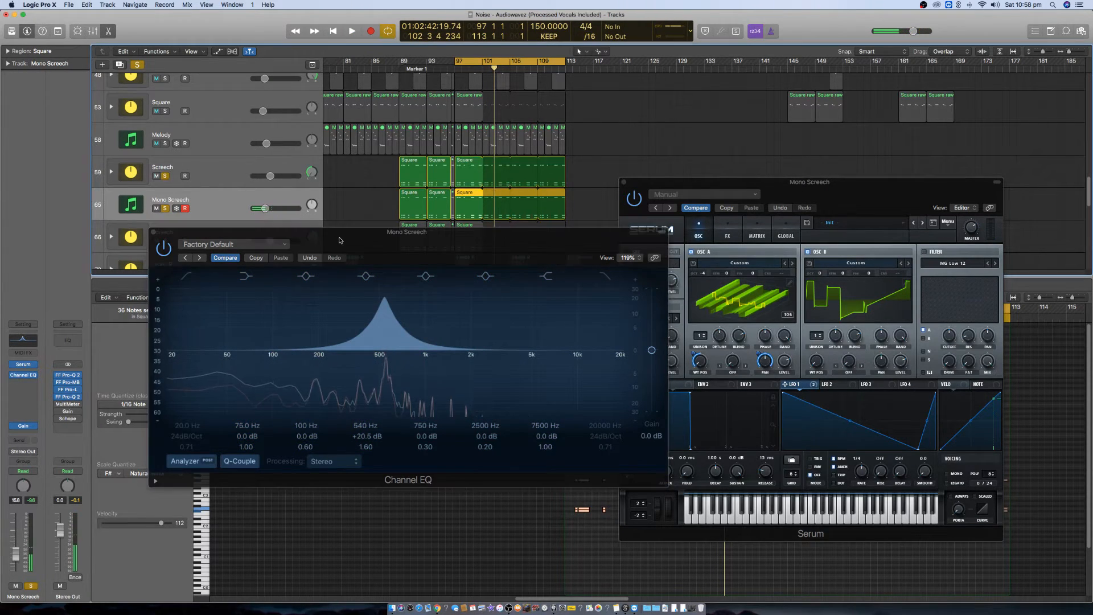
left_click_drag(339, 239, 327, 300)
left_click(165, 241)
left_click(227, 211)
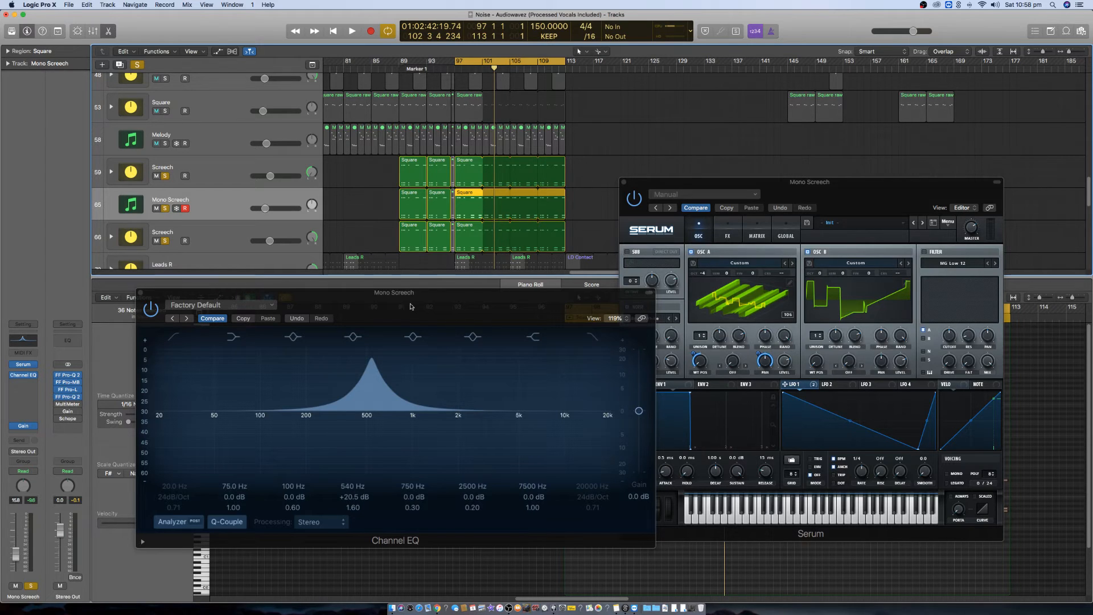
- Move the boosted EQ peak to 78 Hz at +10 dB and set the high shelf to -10 dB at 2100 Hz
key("space")
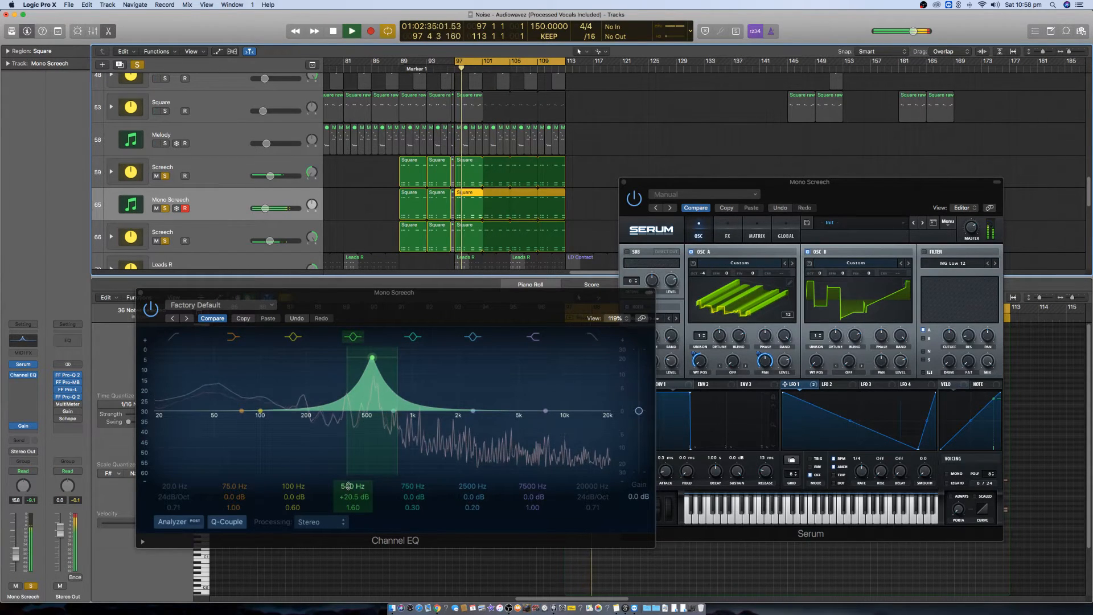
left_click(371, 358)
left_click_drag(369, 360, 234, 392)
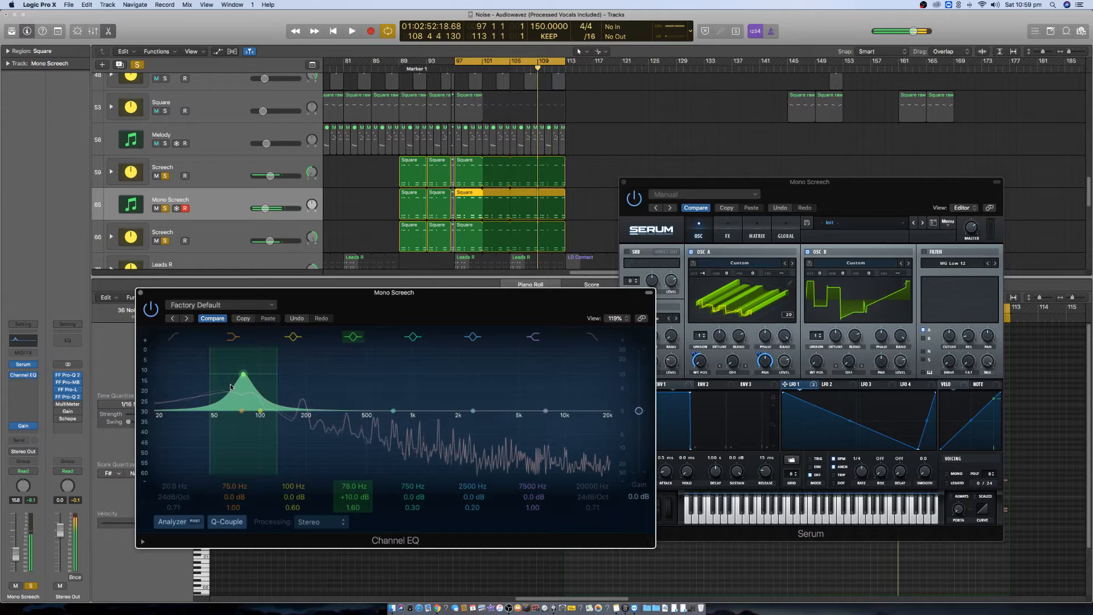
left_click_drag(545, 410, 444, 432)
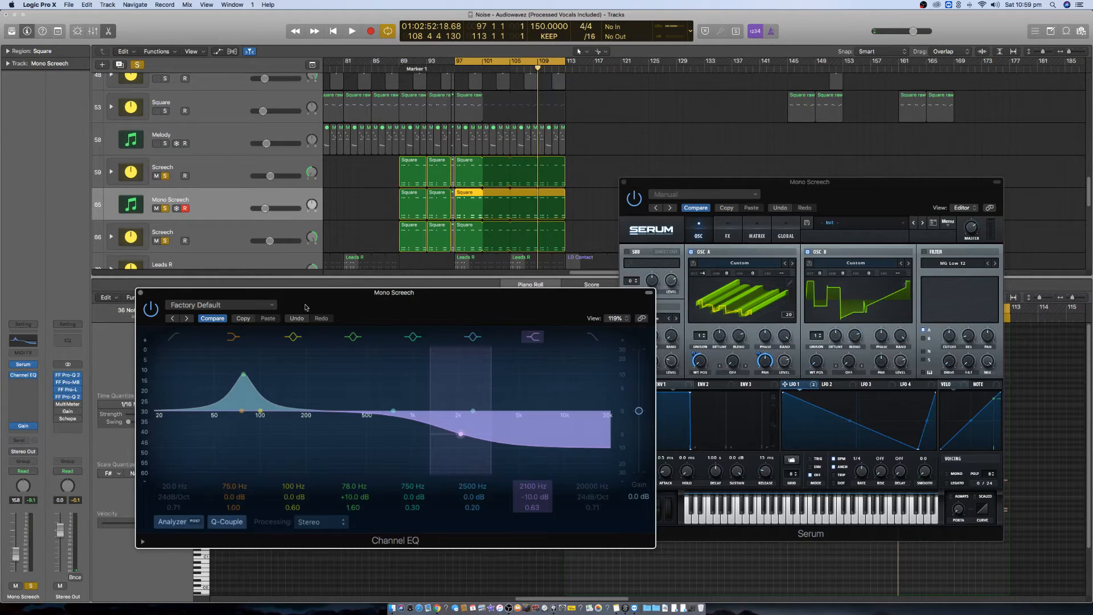
key("space")
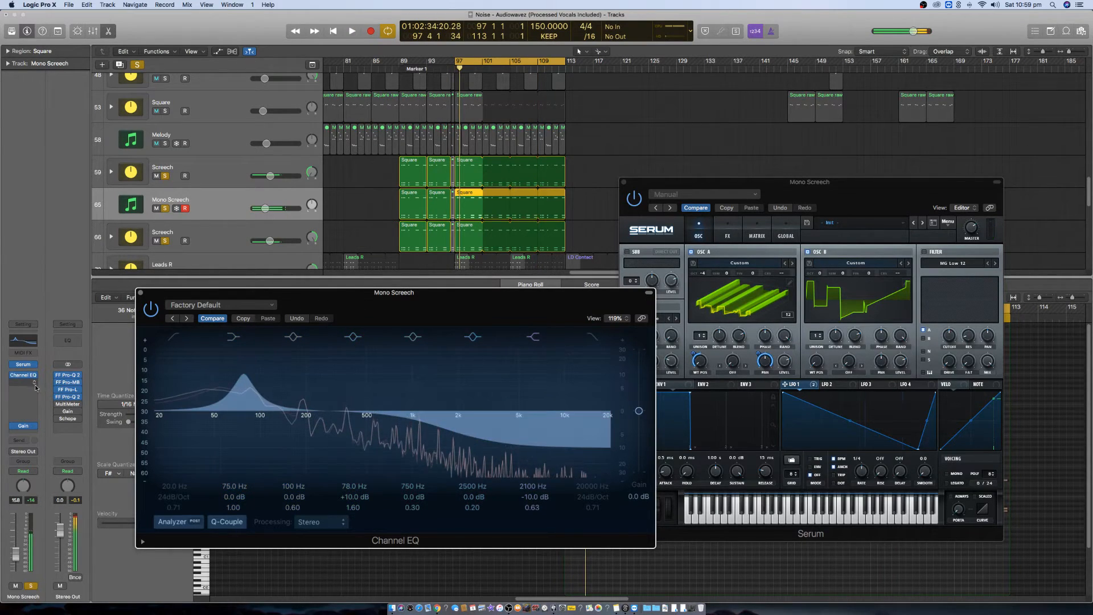
- Insert a Compressor after Channel EQ on the Mono Screech channel
left_click(34, 386)
mouse_move(63, 459)
mouse_move(114, 469)
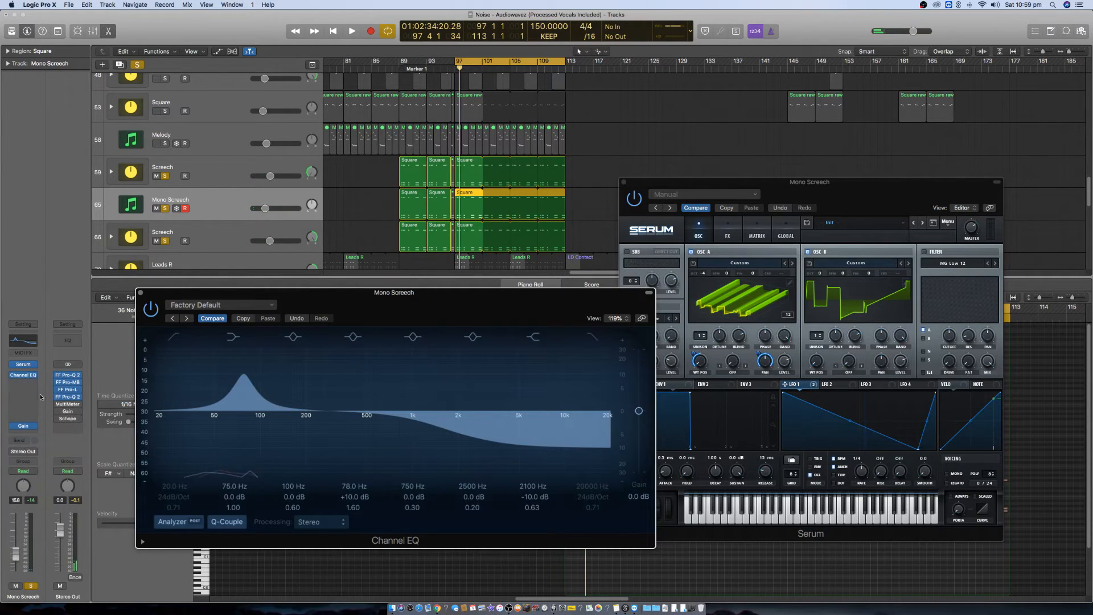
mouse_move(47, 436)
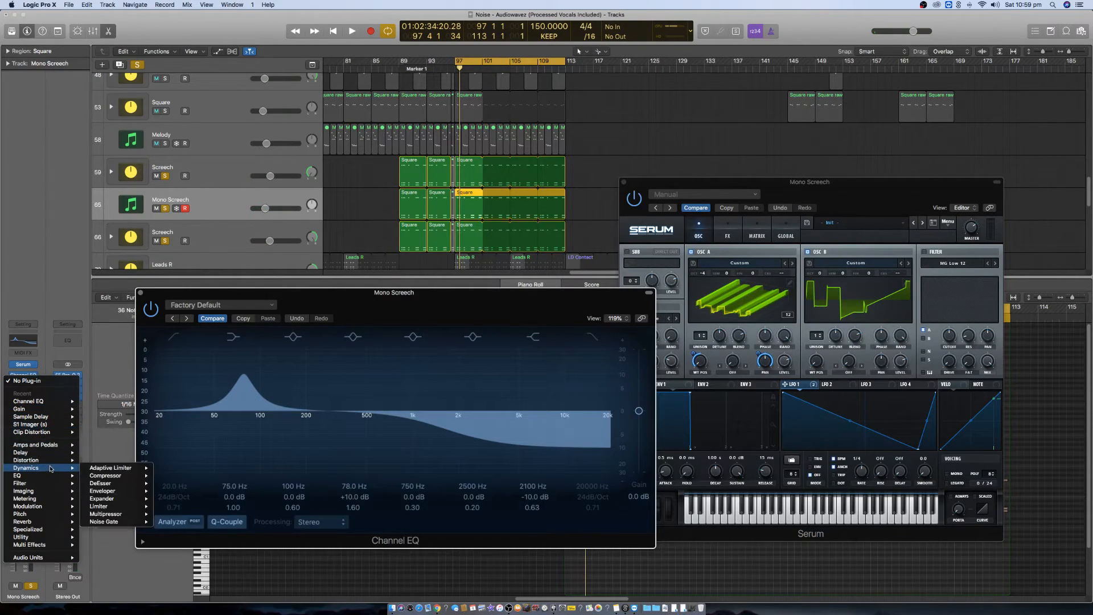
left_click(98, 452)
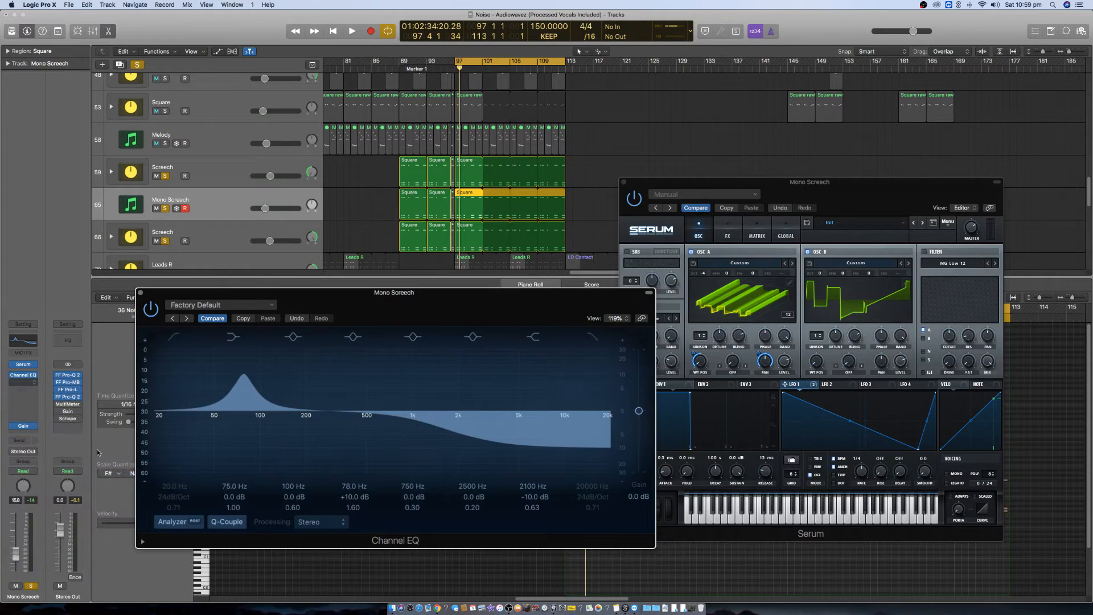
- Insert a stereo Bitcrusher after the Compressor and place its window in clear view
left_click(33, 393)
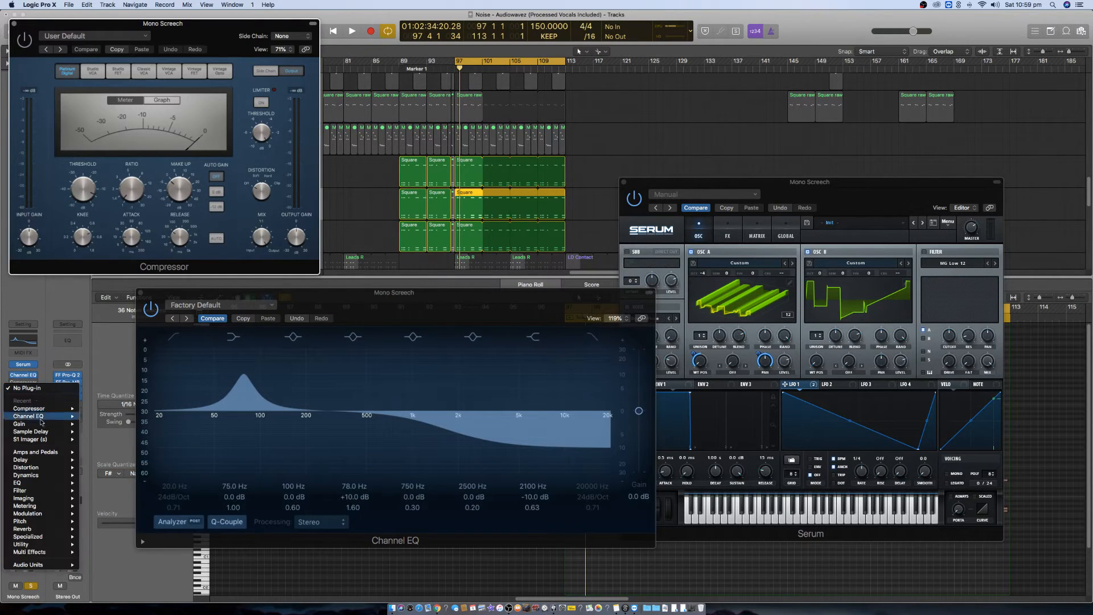
mouse_move(38, 468)
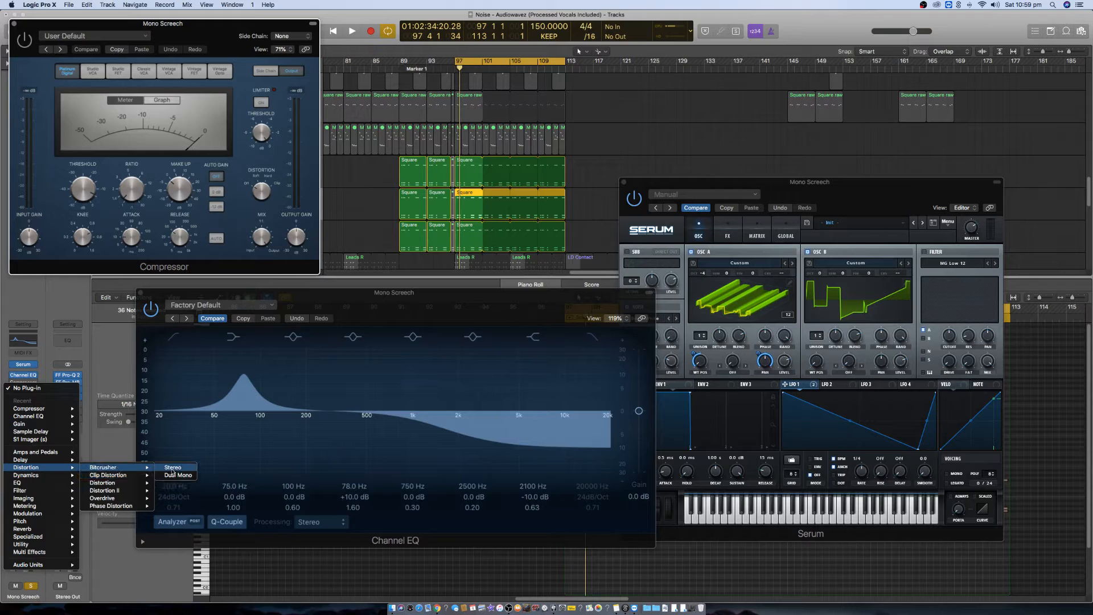
left_click(172, 468)
left_click_drag(192, 26, 579, 240)
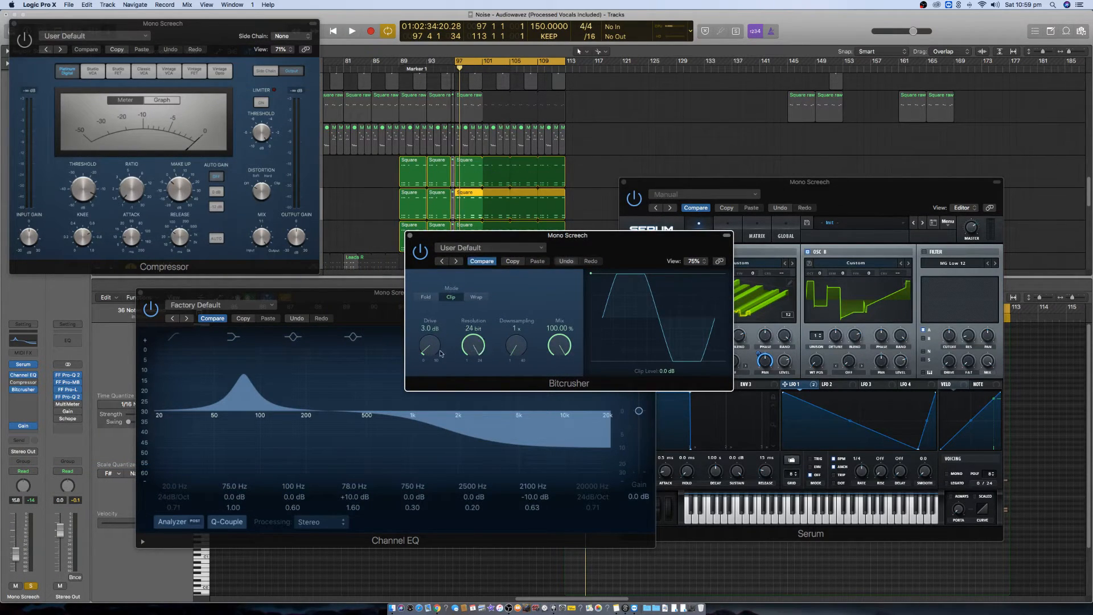
- Set the Bitcrusher drive to 20 dB and its mode to Fold while auditioning the loop
key("space")
left_click_drag(428, 335, 426, 299)
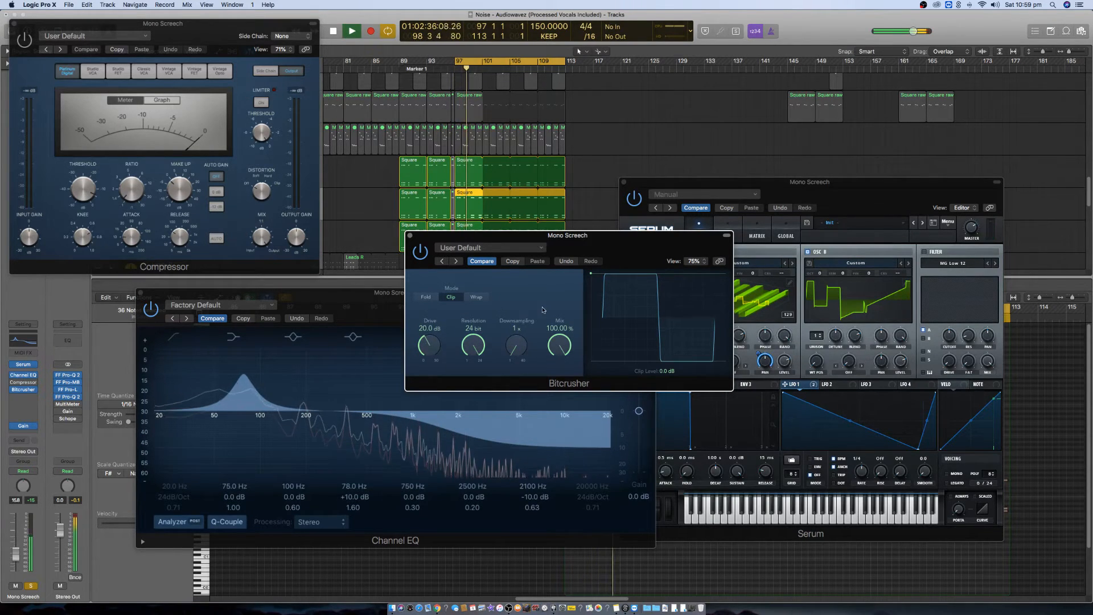
left_click(426, 297)
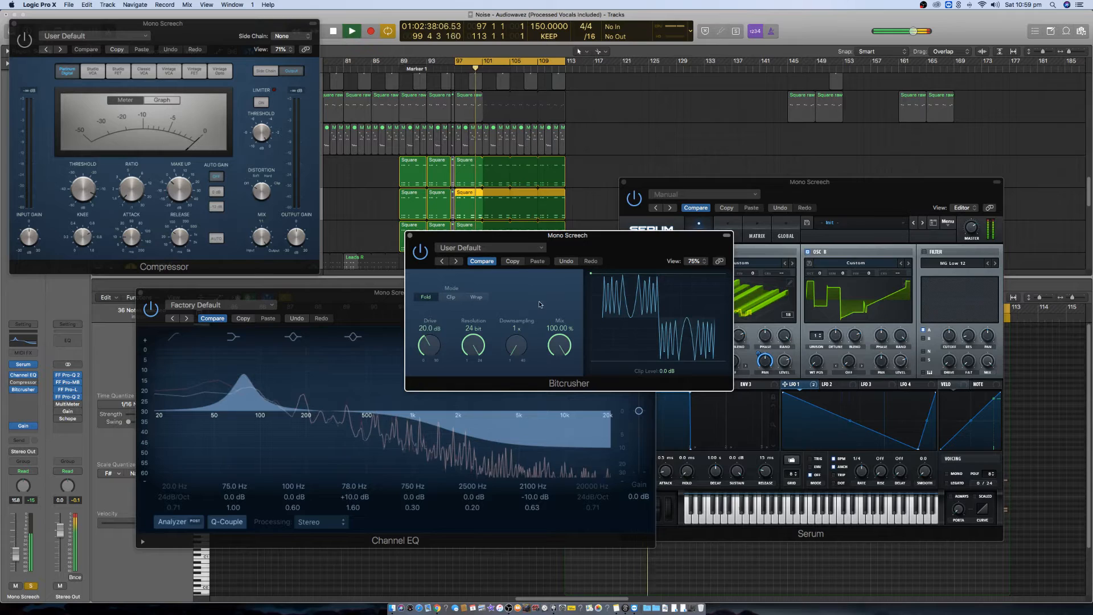
mouse_move(509, 343)
left_mouse_down()
mouse_move(506, 331)
mouse_move(503, 344)
left_mouse_up()
key("space")
- Set the Bitcrusher clip level to -1.6 dB by ear and close its window
left_click_drag(662, 374, 657, 423)
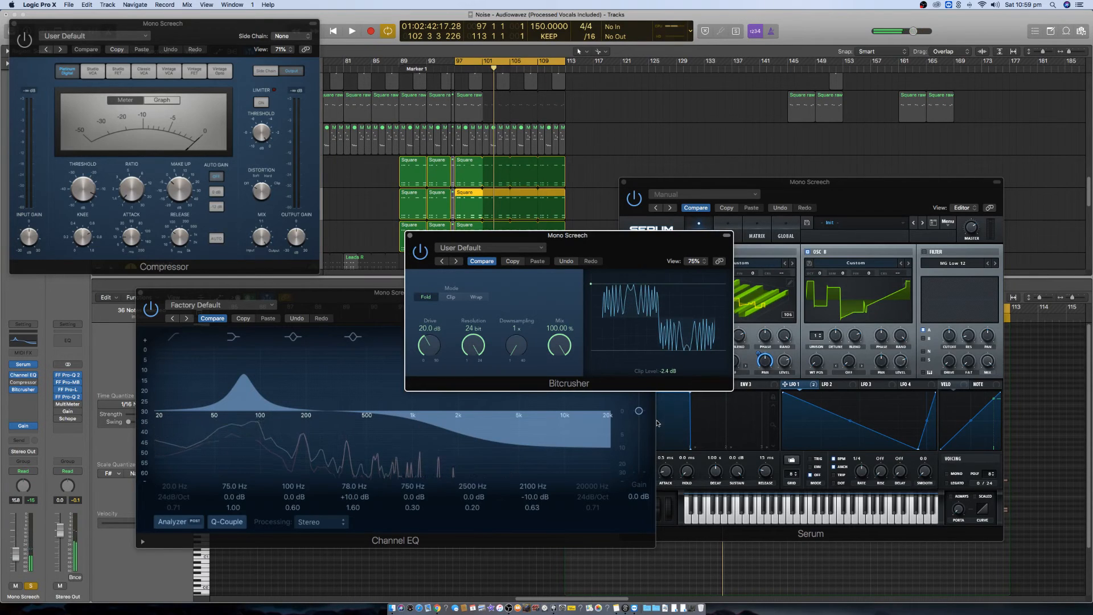
key("space")
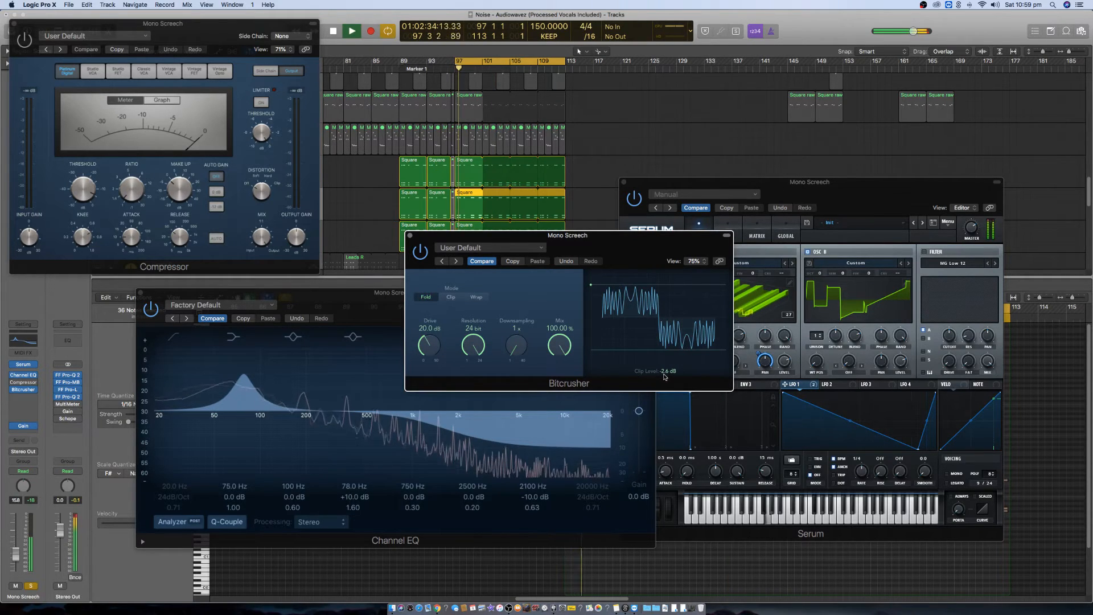
left_click_drag(664, 370, 664, 358)
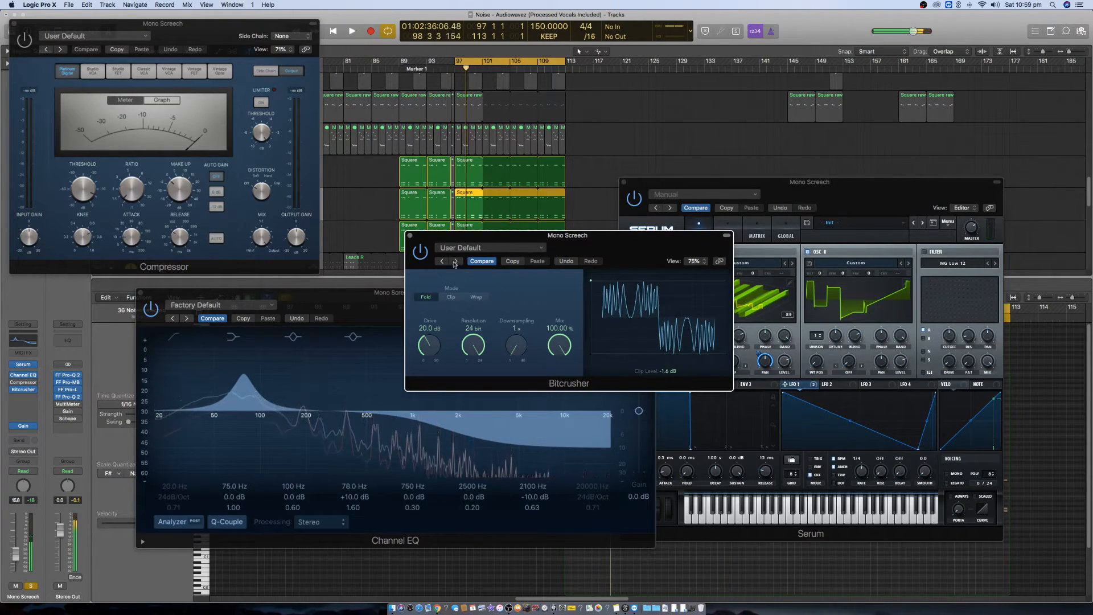
left_click(410, 236)
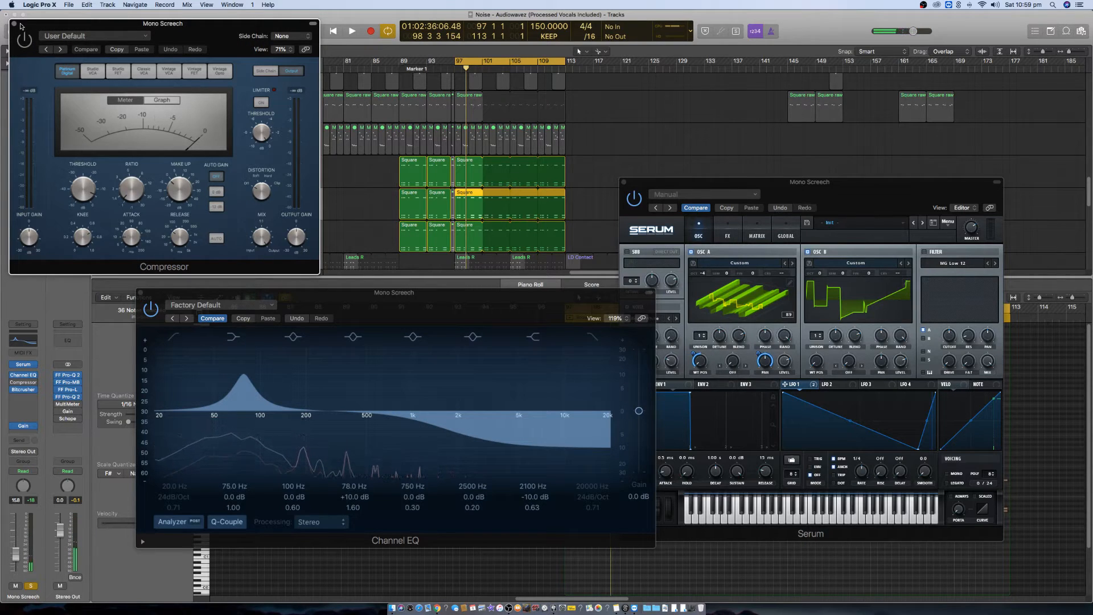
- Switch the Compressor display to Graph, lower its input gain, and adjust the threshold during playback
left_click_drag(20, 26, 374, 124)
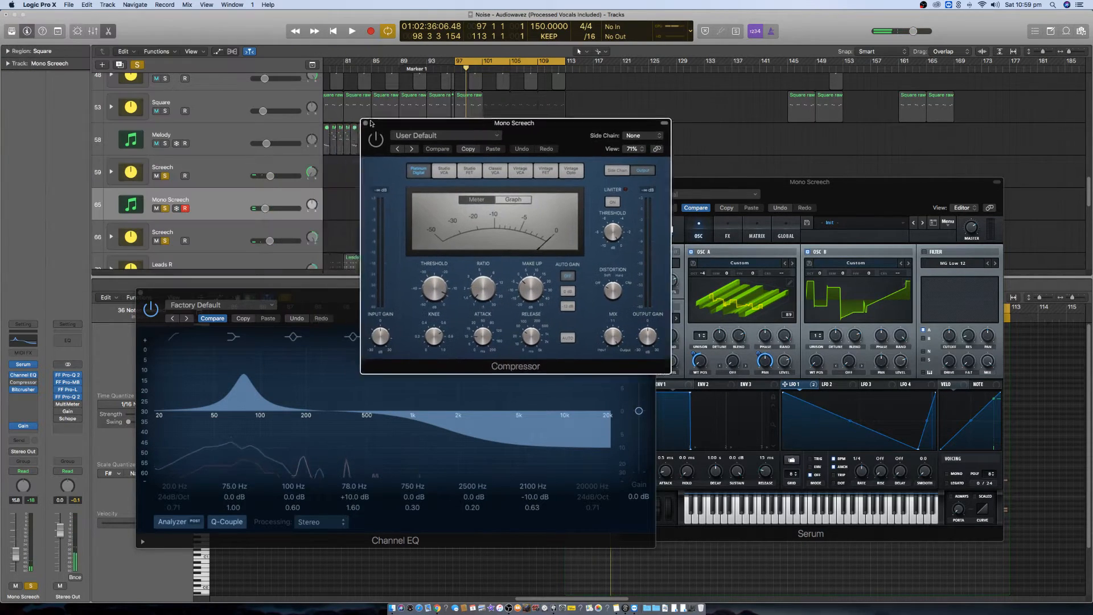
left_click(527, 199)
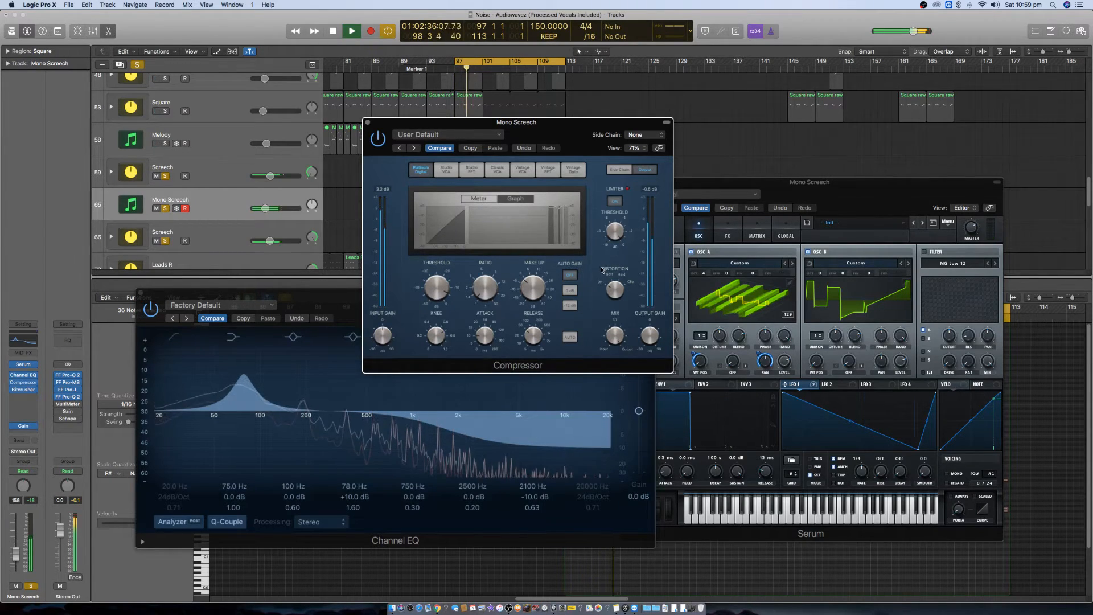
left_click_drag(384, 342, 382, 346)
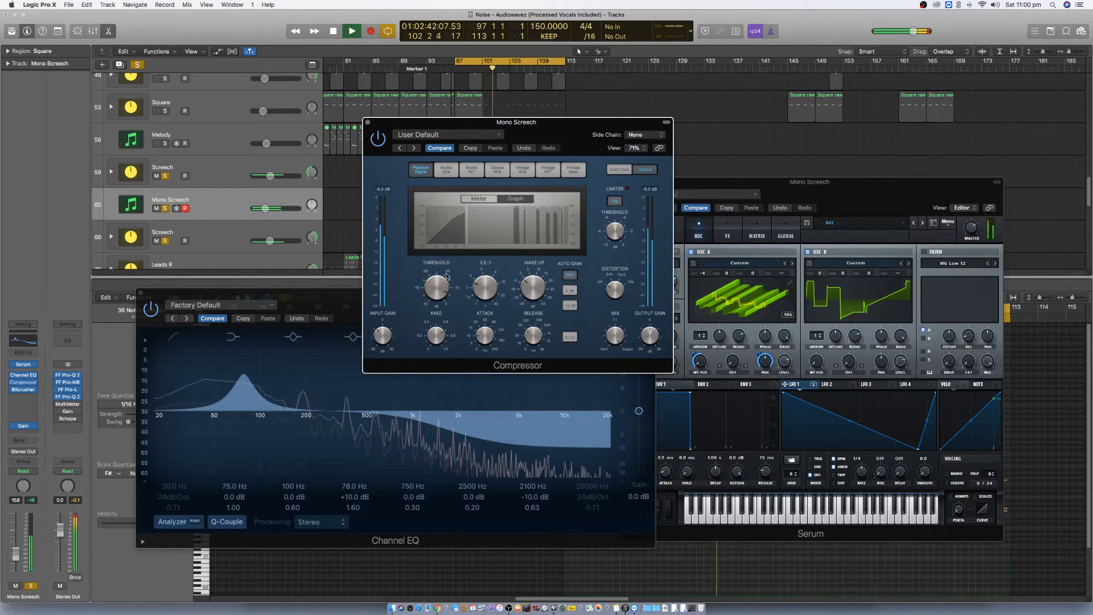
left_click_drag(432, 298, 432, 306)
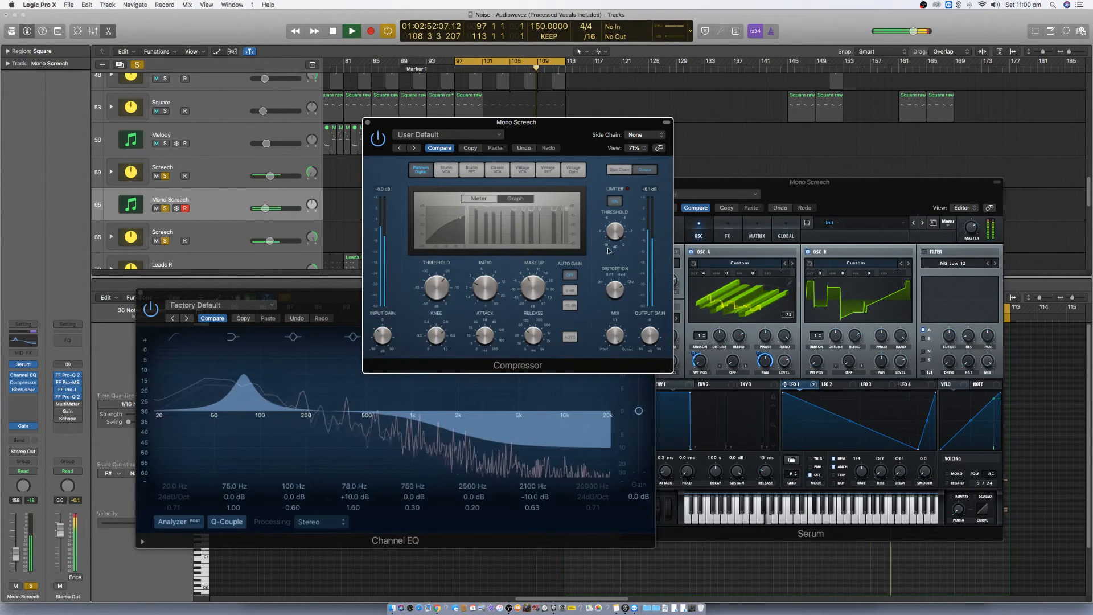
- Enable auto release on the Compressor, adjust its attack, audition the result, and close the window
key("space")
left_click(572, 340)
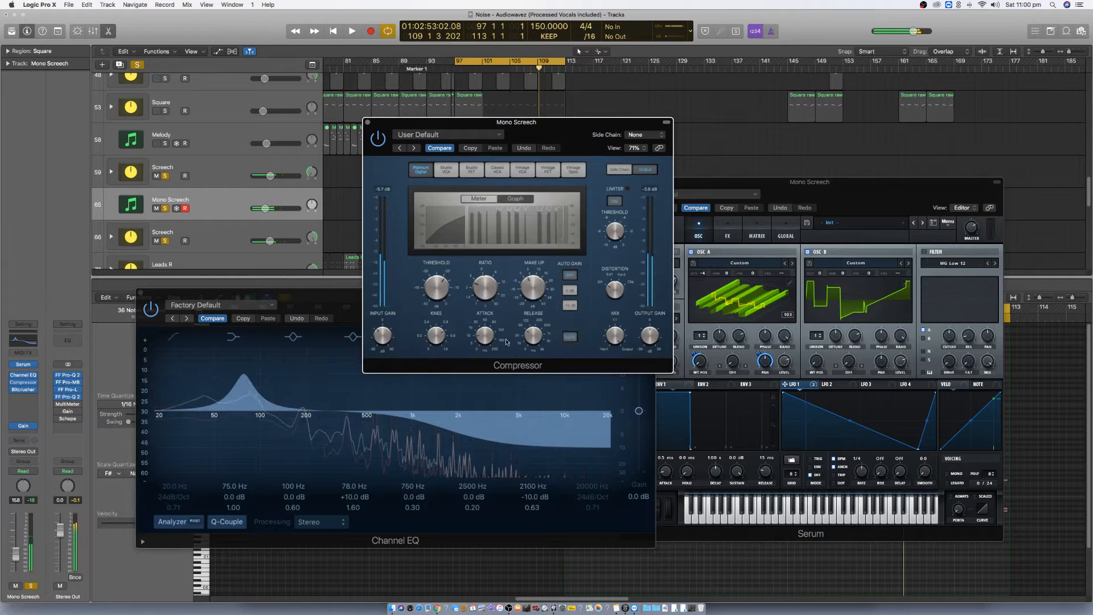
left_click_drag(485, 336, 527, 356)
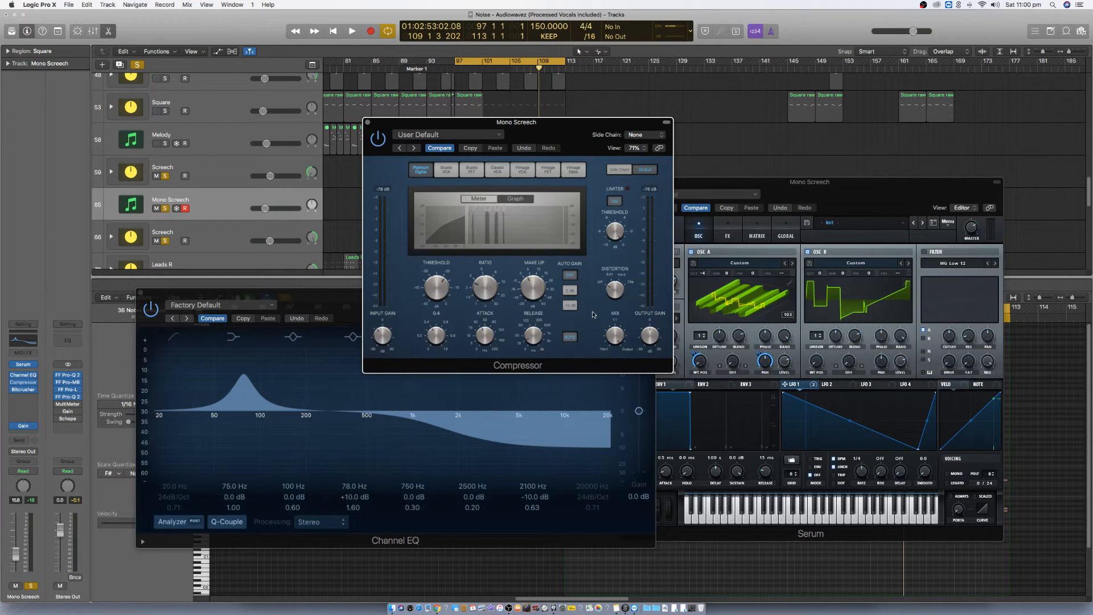
key("space")
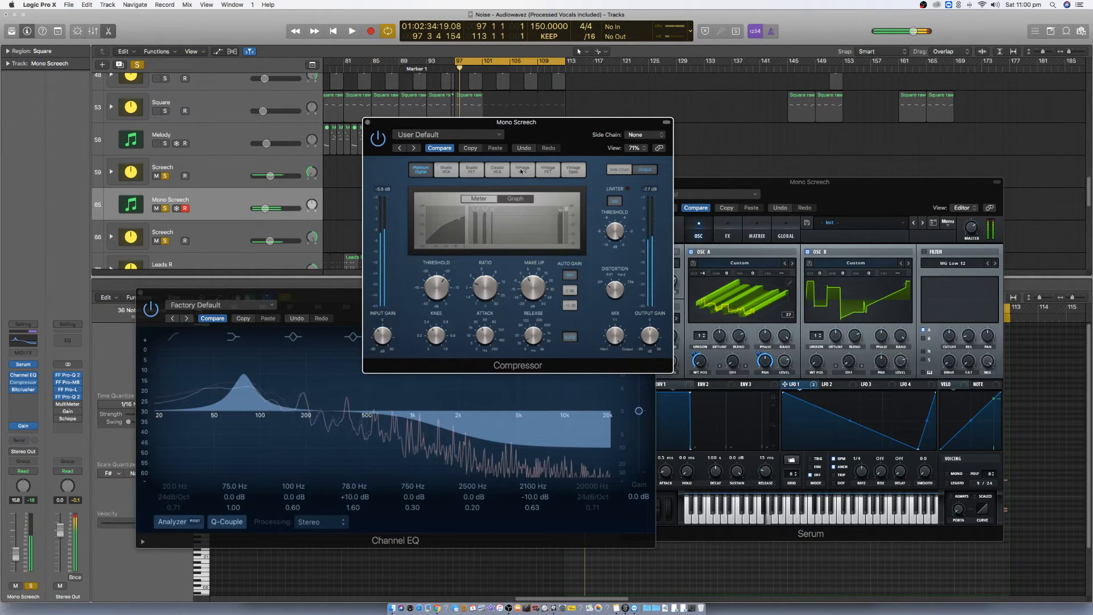
key("super+w")
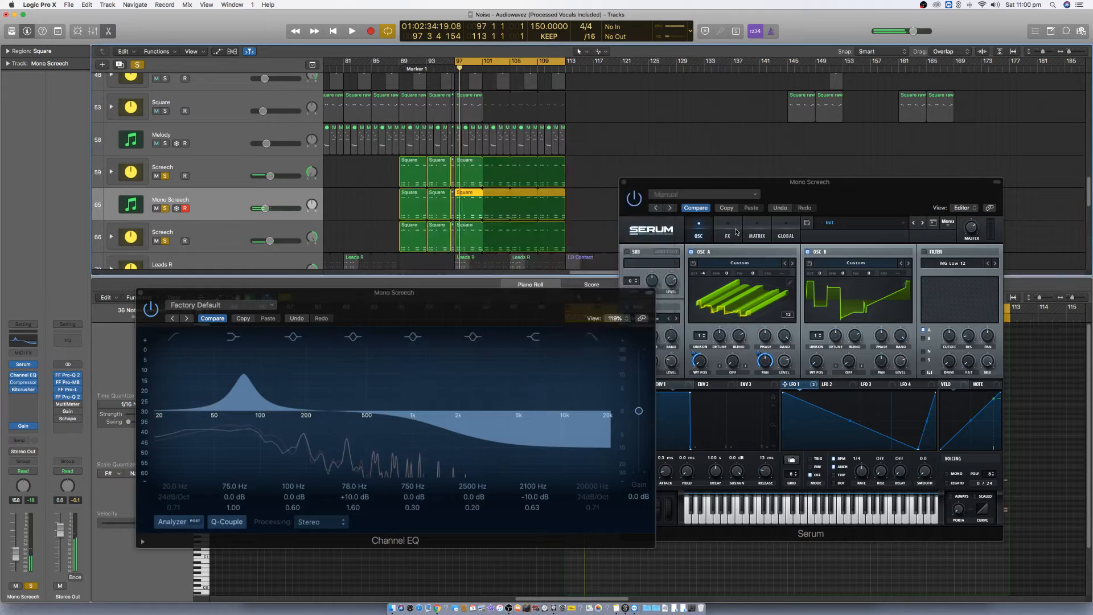
- Show Serum's FX page and move the synth window clear of the Channel EQ window
left_click(832, 199)
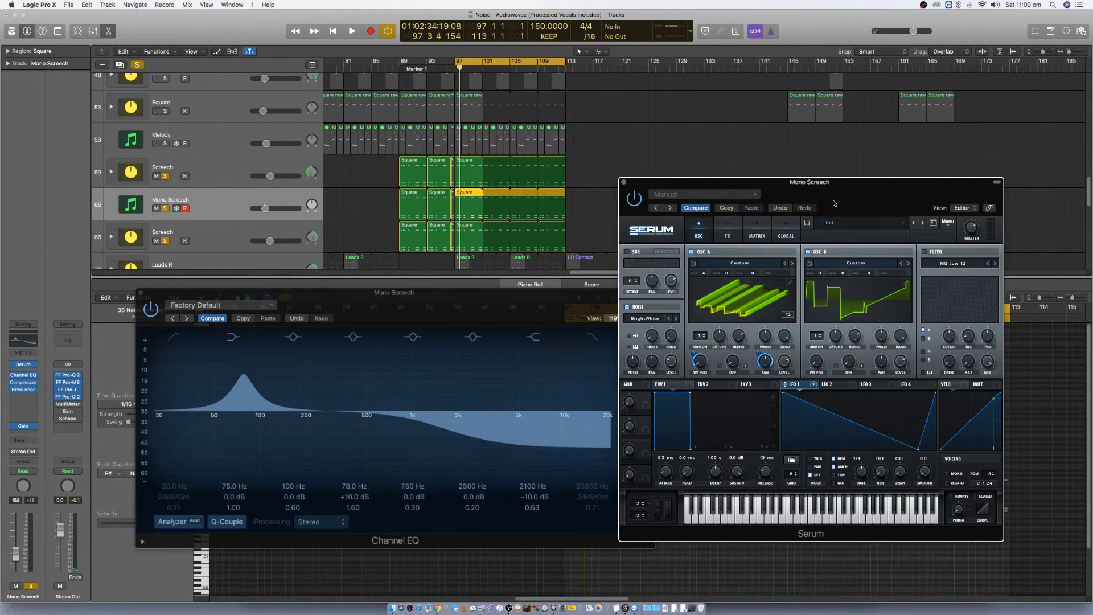
left_click(728, 227)
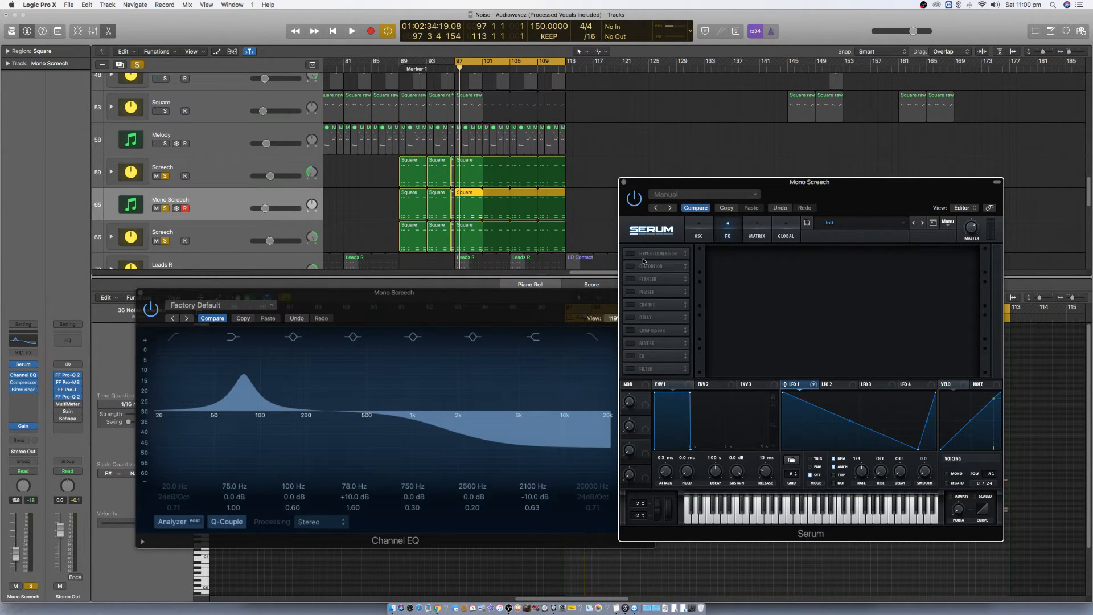
left_click(433, 321)
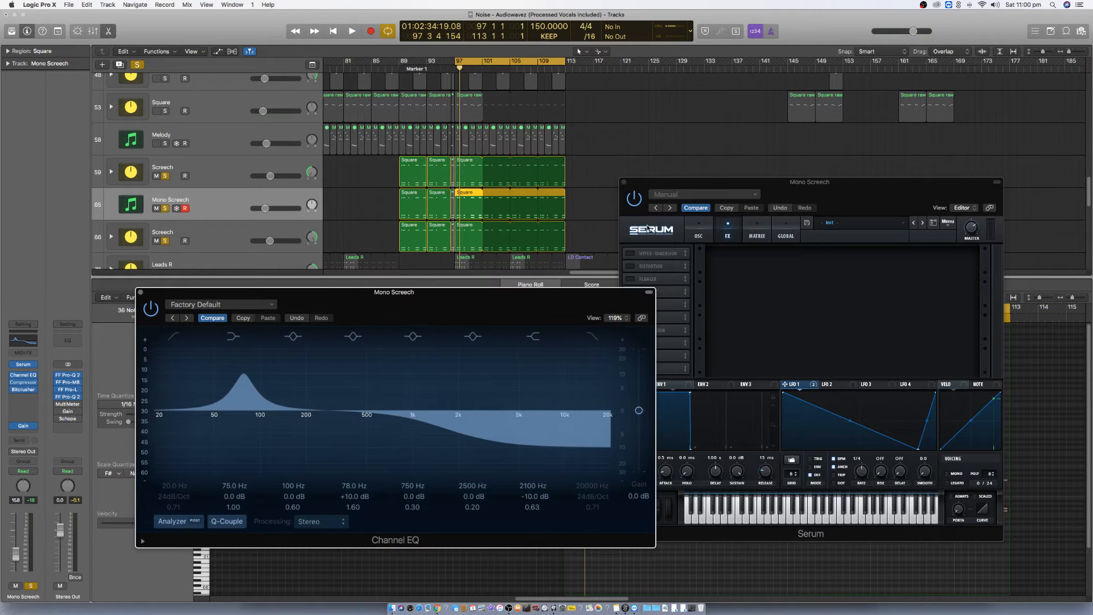
left_click(675, 219)
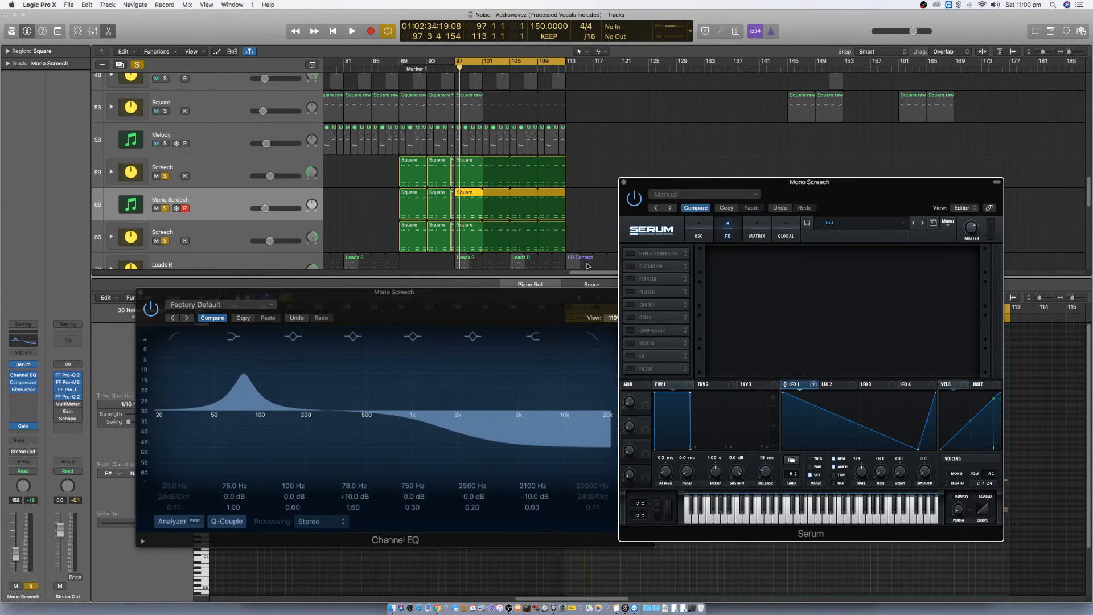
left_click_drag(745, 188, 800, 172)
left_click(431, 301)
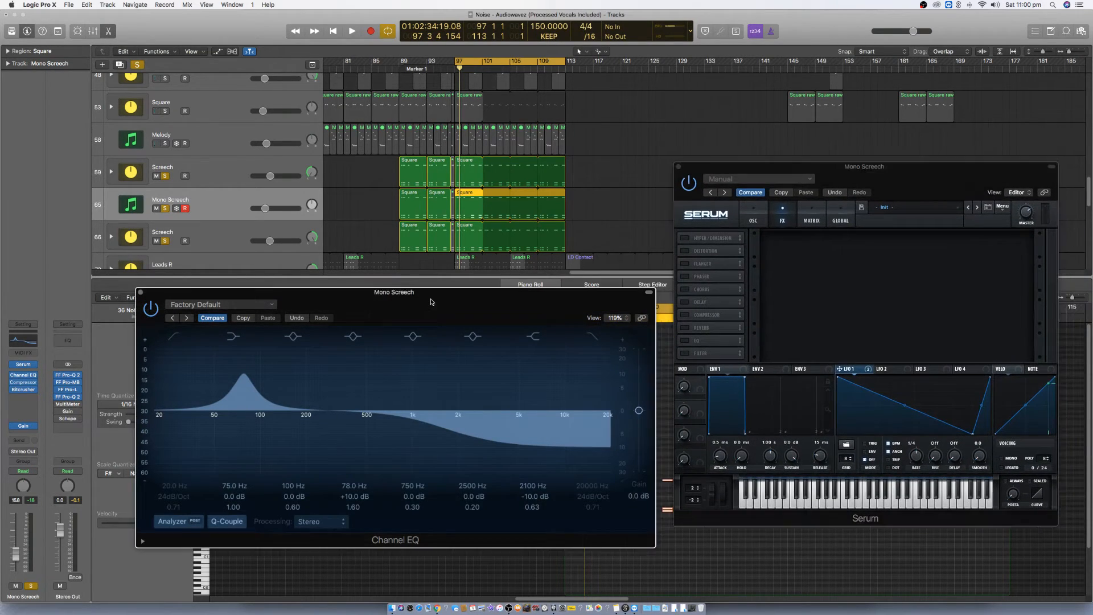
- Lower the Mono Screech channel fader to about -20 dB and audition it with the soloed Screech tracks
left_click(13, 426)
key("space")
left_click_drag(15, 557, 15, 565)
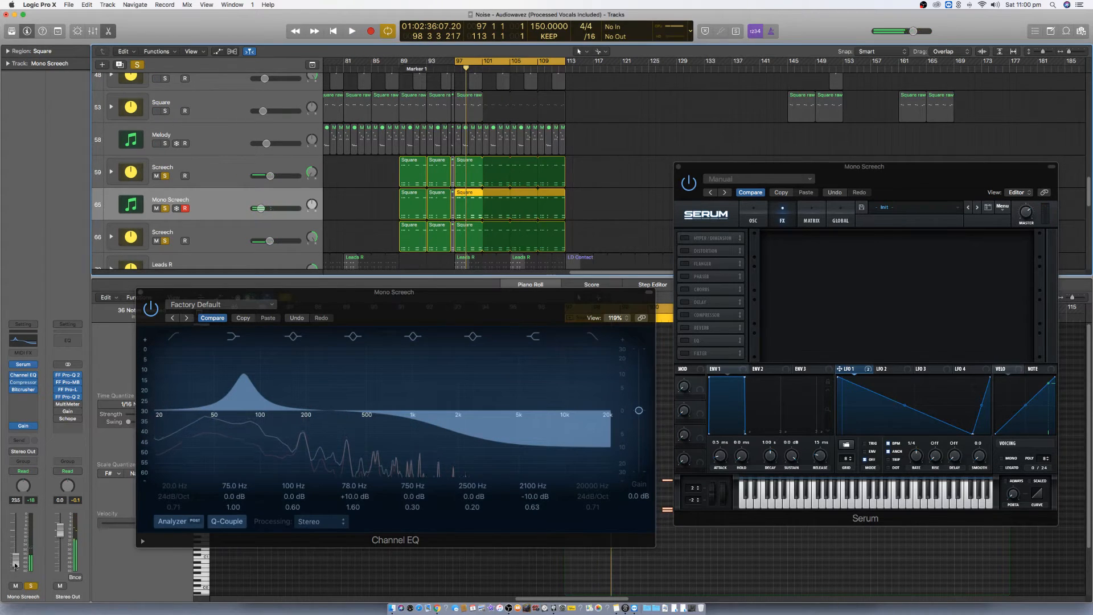
key("space")
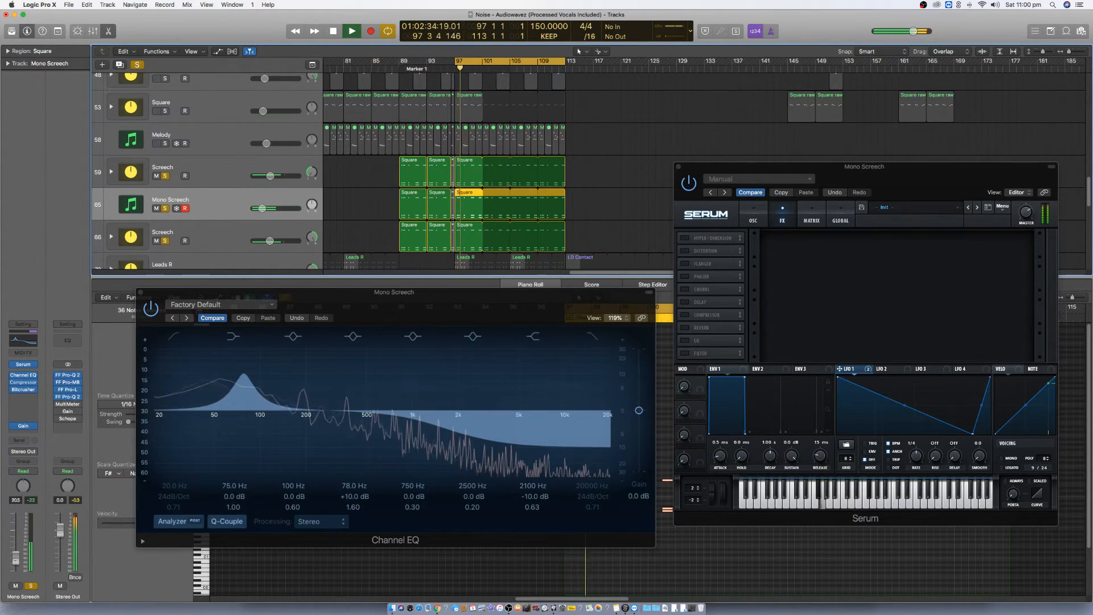
- Insert a second stereo Channel EQ after the Bitcrusher on Mono Screech, close the first EQ's window, and reposition the new one
key("space")
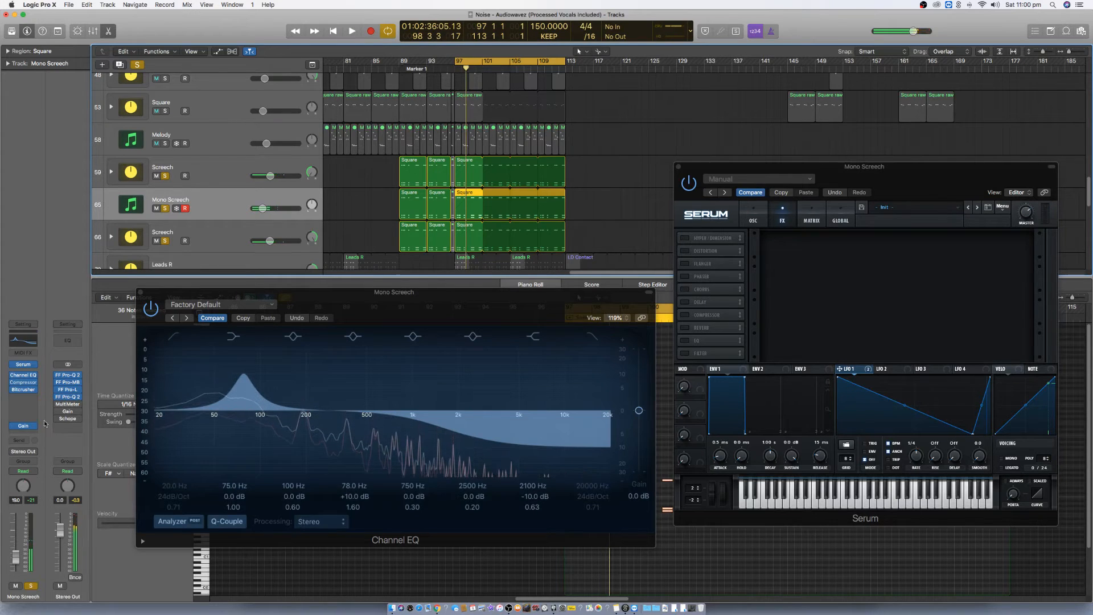
left_click(33, 399)
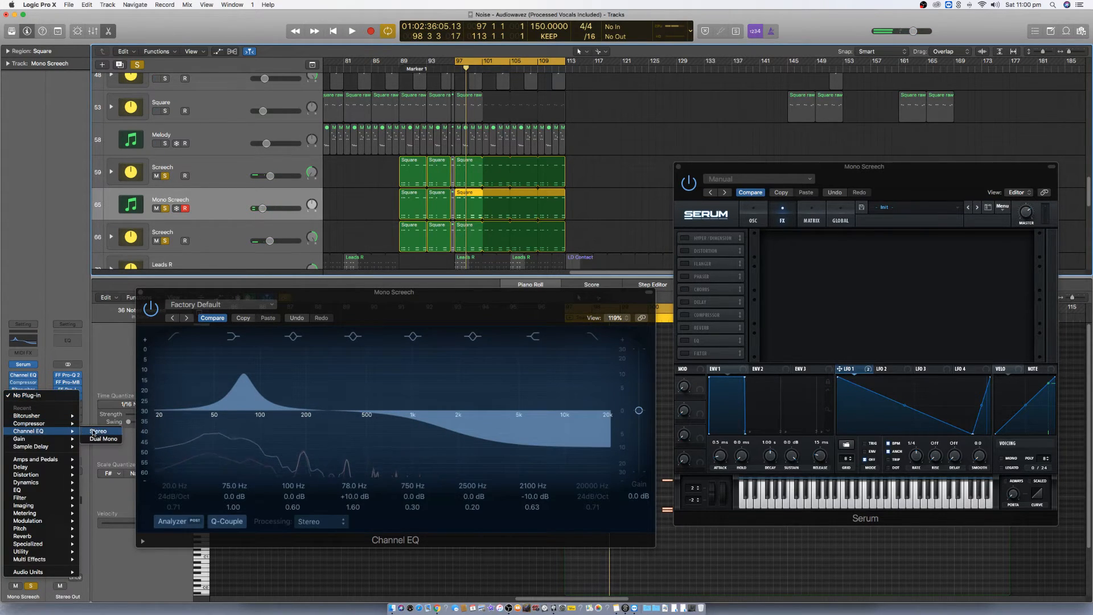
left_click(172, 277)
left_click(140, 292)
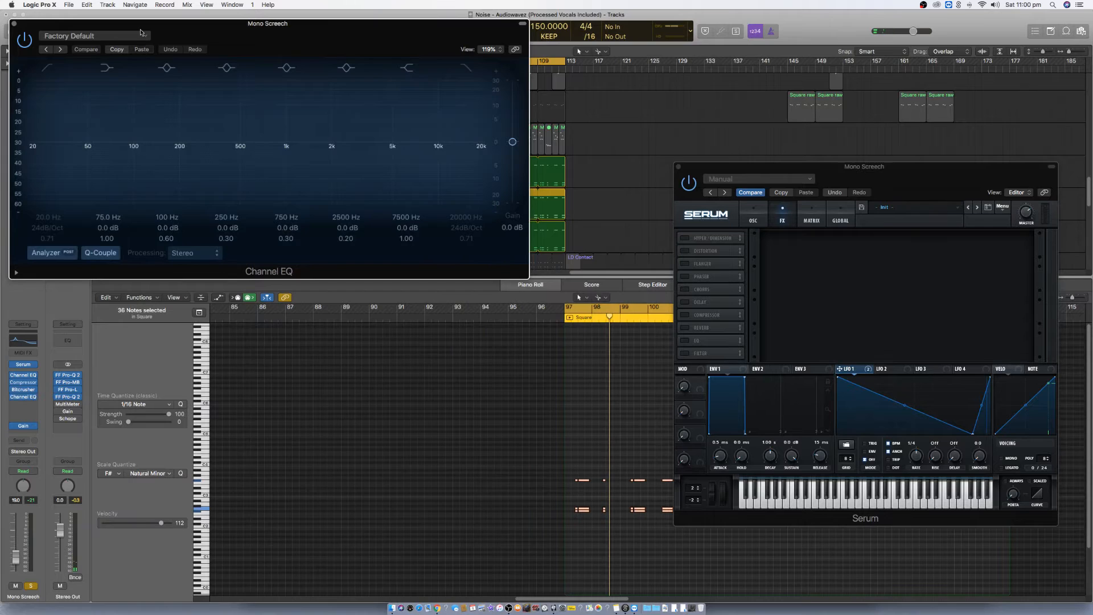
left_click_drag(191, 33, 356, 340)
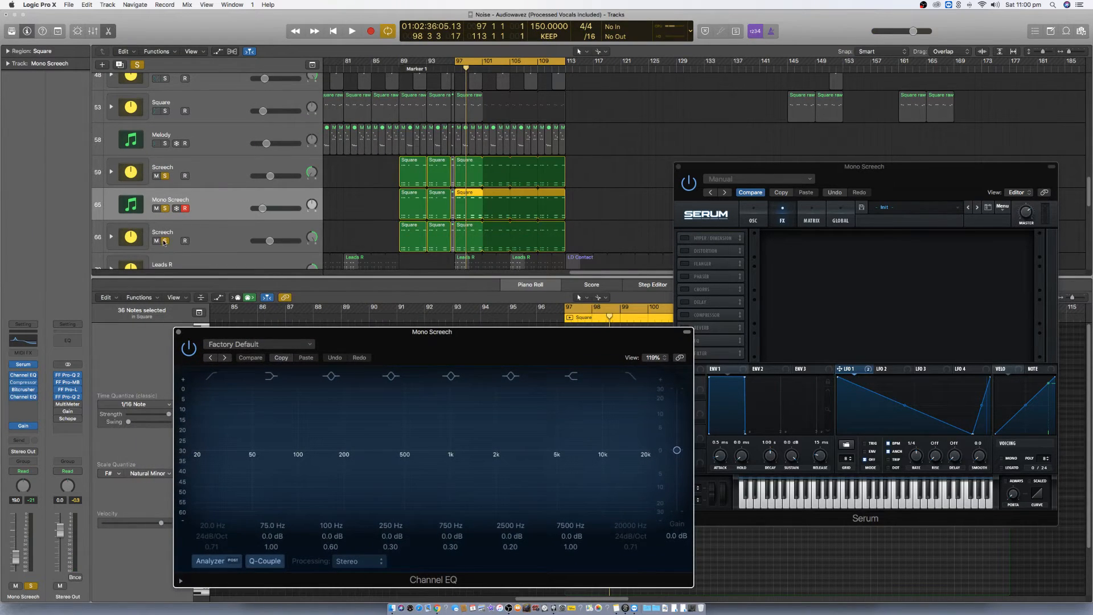
- Unsolo the two Screech tracks, and in the second EQ boost 12 dB at 1780 Hz and cut 10 dB at 192 Hz
left_click(165, 241)
left_click(165, 176)
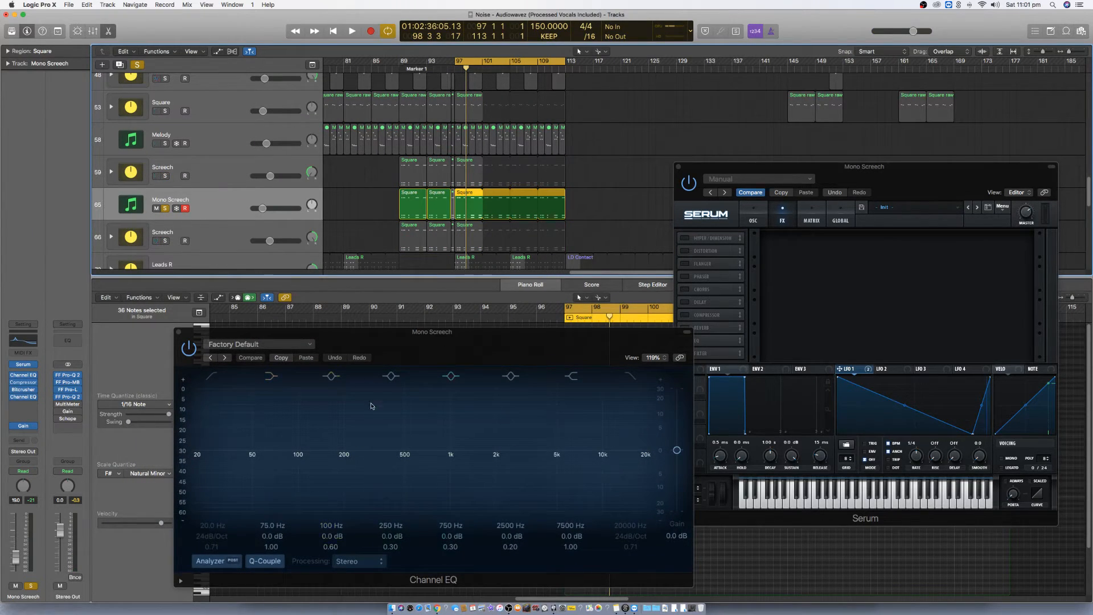
key("space")
left_click_drag(368, 402, 497, 443)
key("space")
left_click(299, 450)
left_click_drag(298, 450, 342, 486)
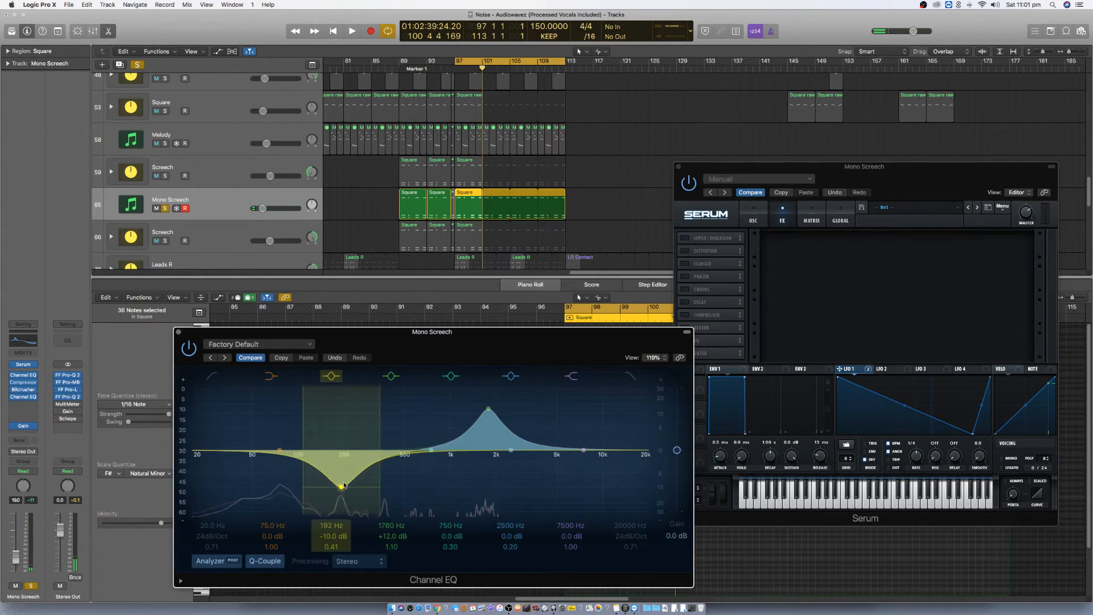
- Show Serum's oscillator page, audition the sound, and add an 8.5 dB boost at 78 Hz in the second EQ
left_click(756, 221)
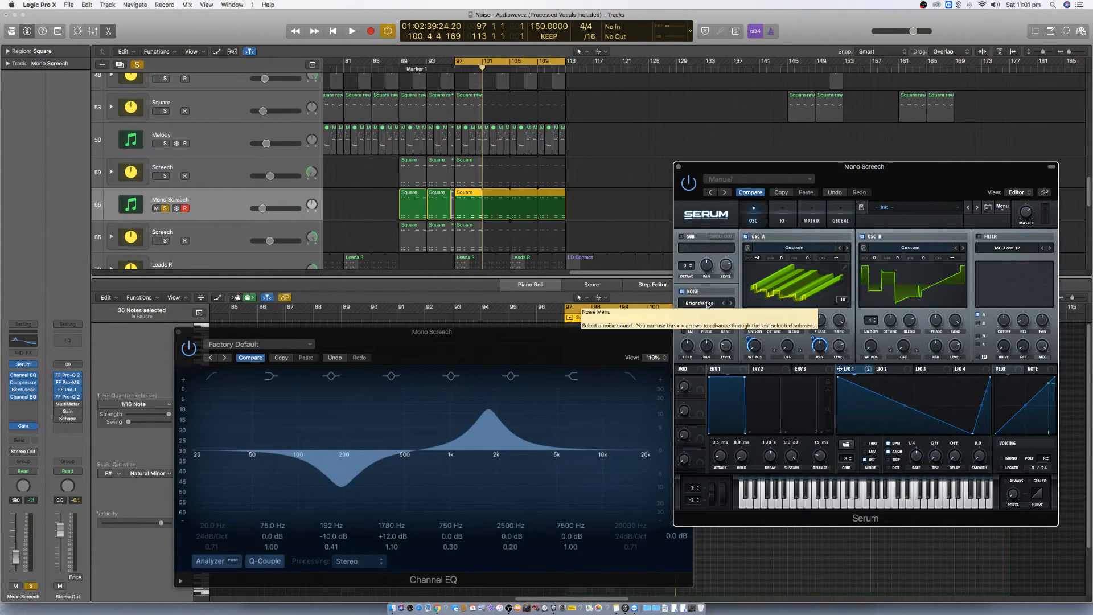
key("space")
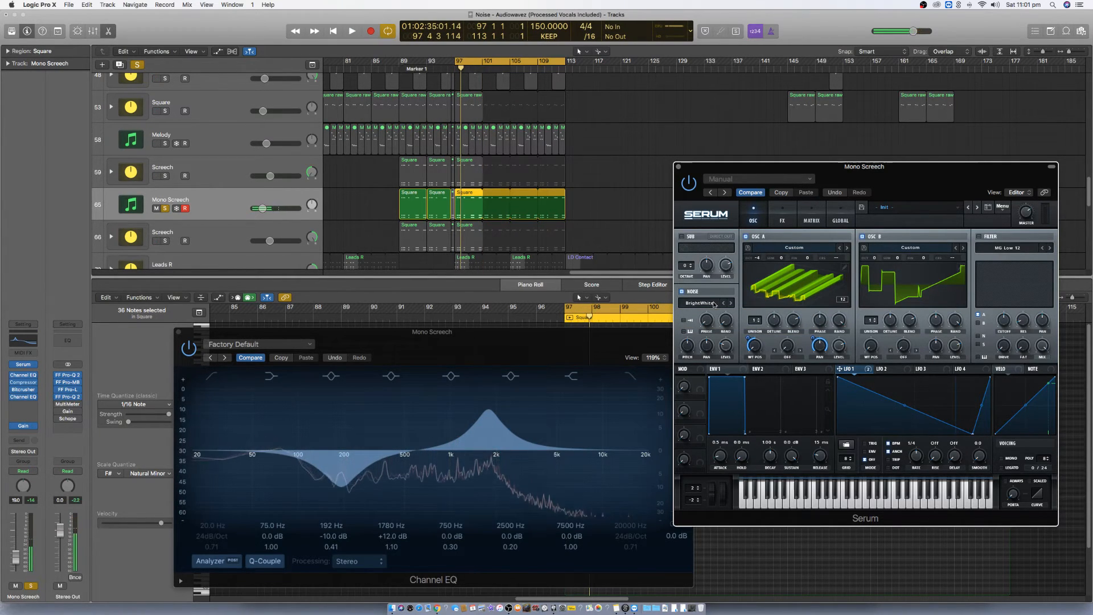
left_click_drag(431, 450, 274, 451)
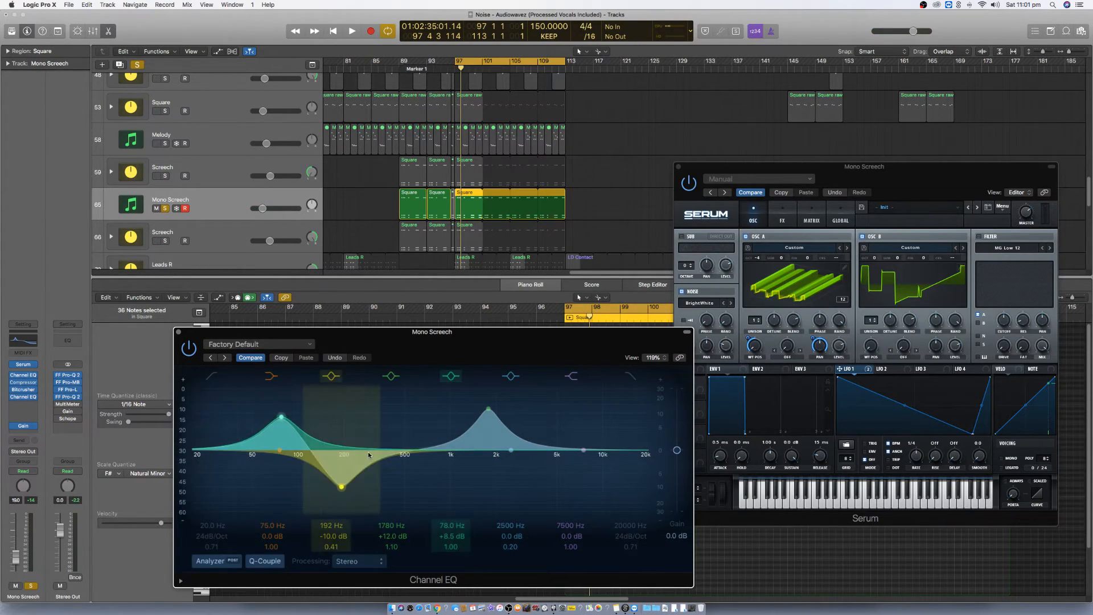
- Add a 5.5 dB cut at 365 Hz with a Q of 1.40 while auditioning Mono Screech
left_click_drag(505, 426, 439, 435)
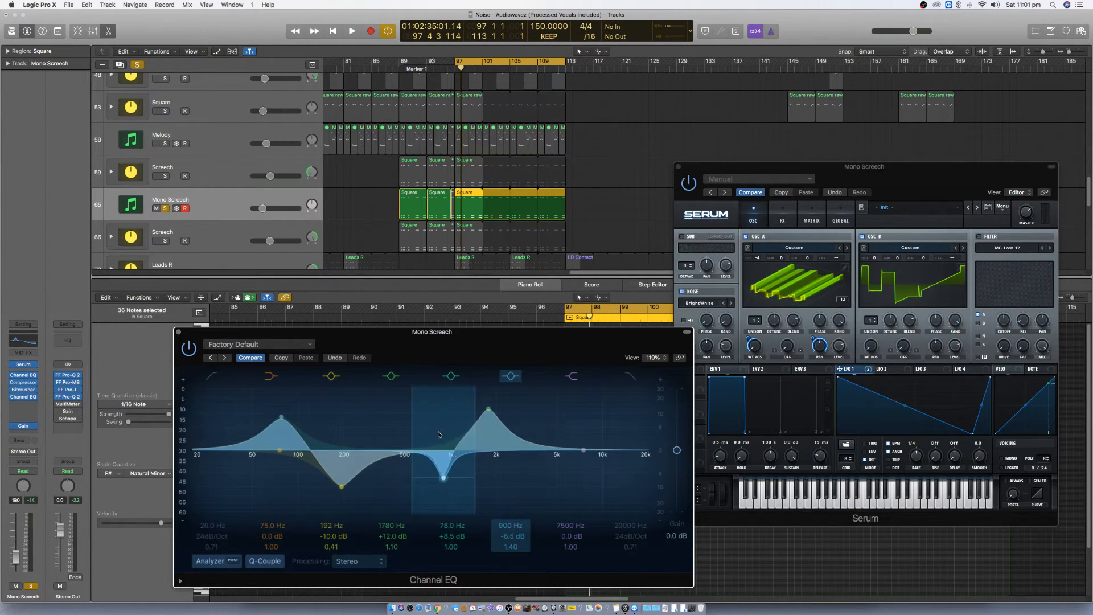
key("space")
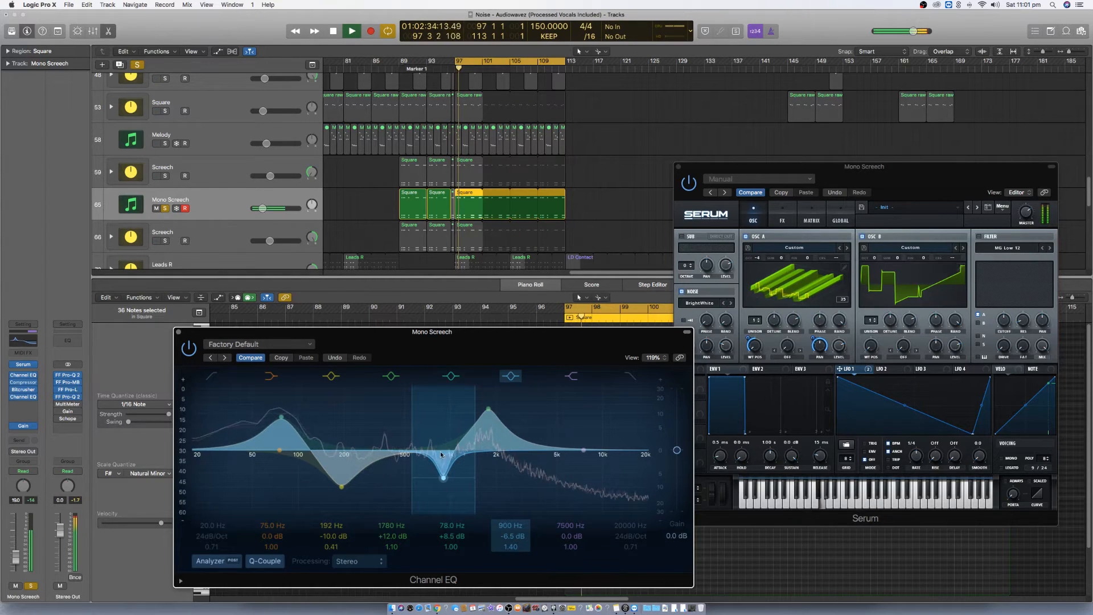
left_click_drag(443, 477, 381, 477)
key("space")
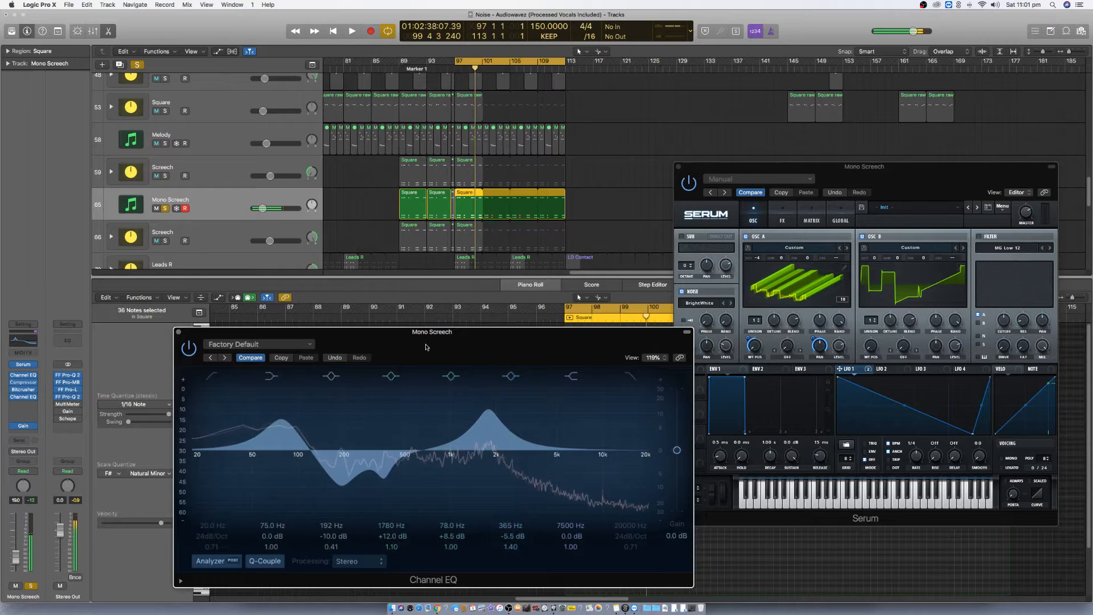
- Solo both Screech tracks alongside Mono Screech and select the Mono Screech track
left_click(166, 241)
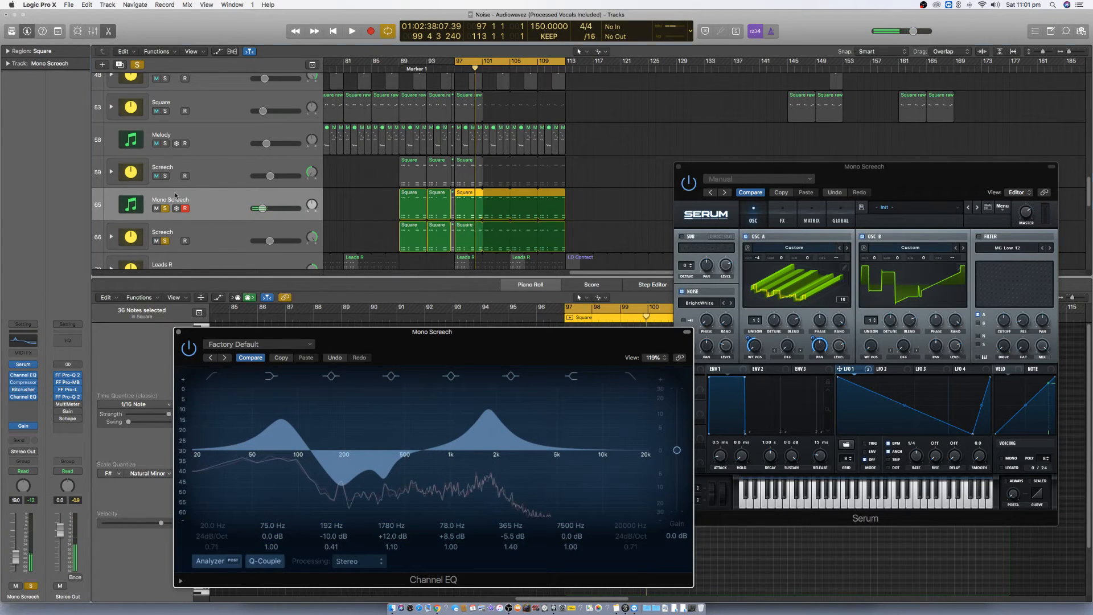
left_click(166, 176)
left_click(206, 230)
left_click(212, 197)
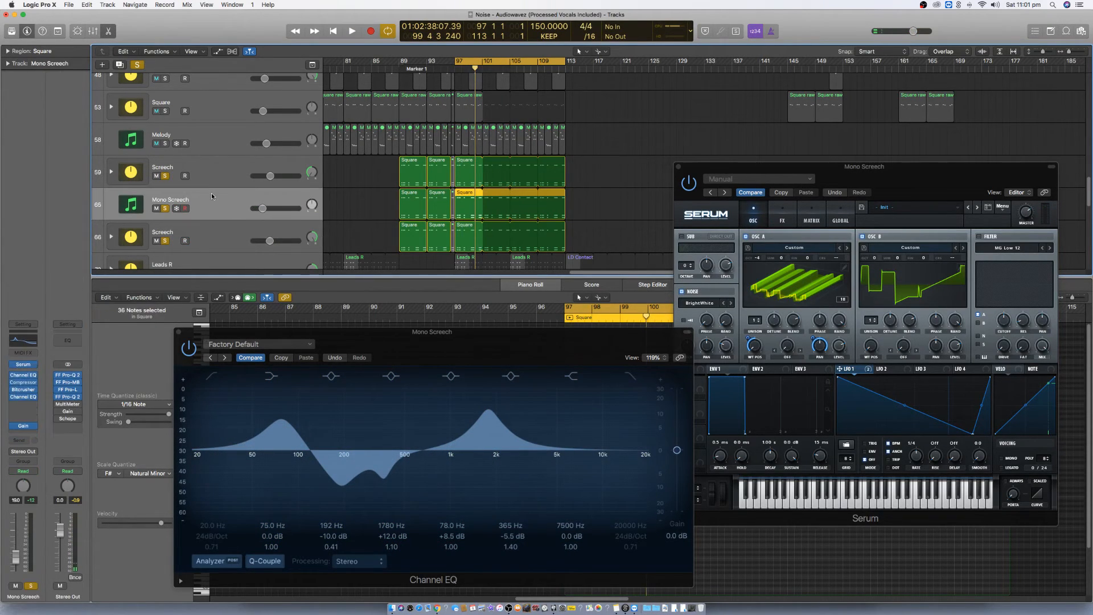
- Insert a second Bitcrusher after the second EQ, close the EQ window, and move the Bitcrusher window clear of the tracks
left_click(33, 405)
mouse_move(48, 430)
left_click(91, 432)
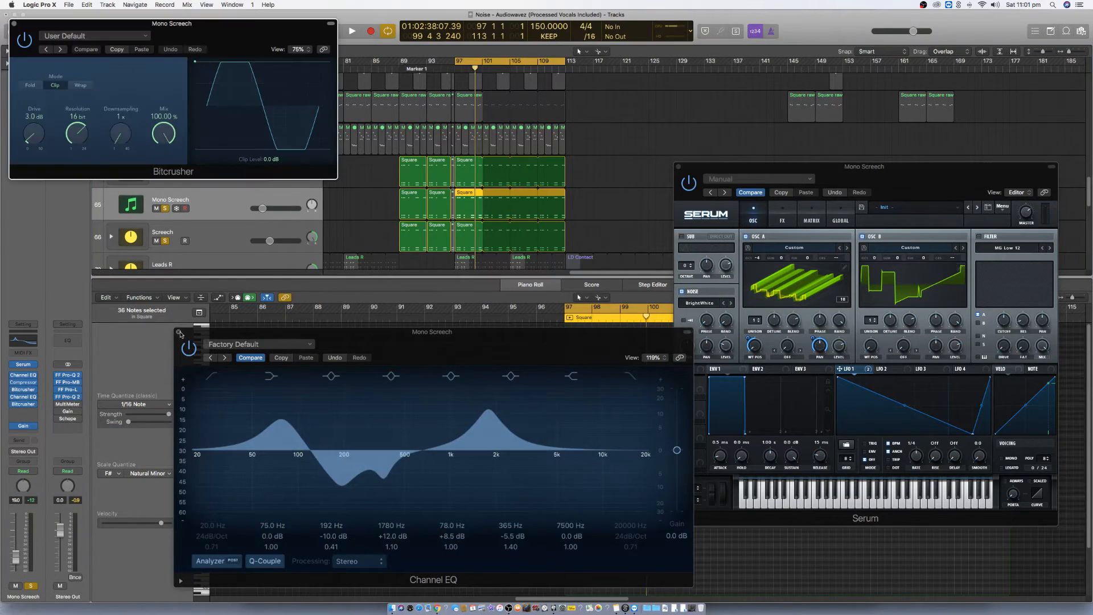
left_click_drag(187, 36, 513, 406)
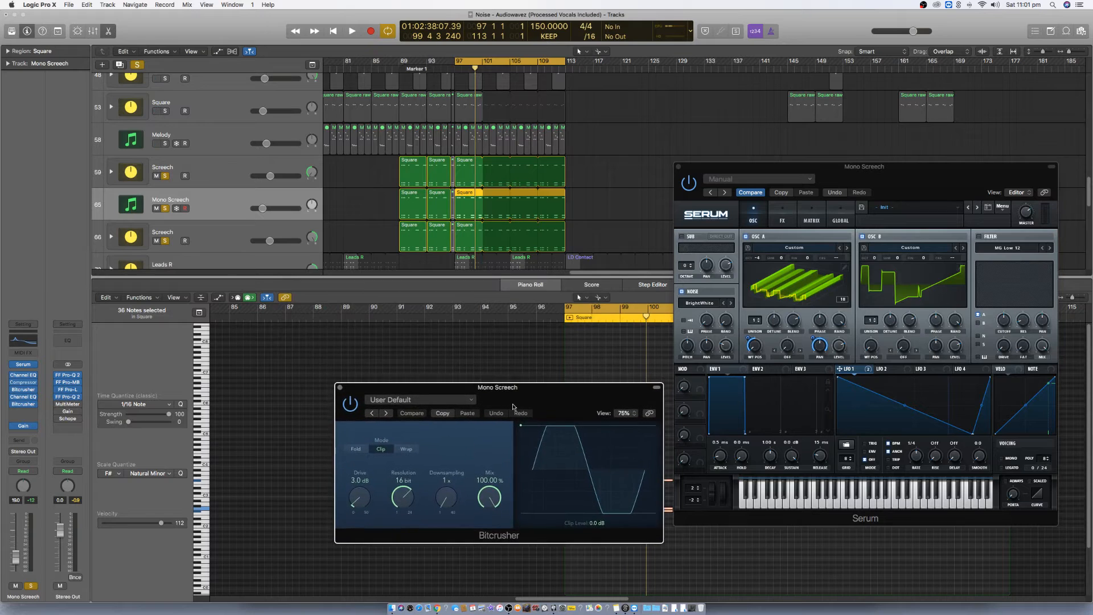
- Set the second Bitcrusher to 24 bit resolution, 9.0 dB drive and a -1.2 dB clip level, audition it, and close its window
key("space")
left_click_drag(403, 498, 355, 484)
key("space")
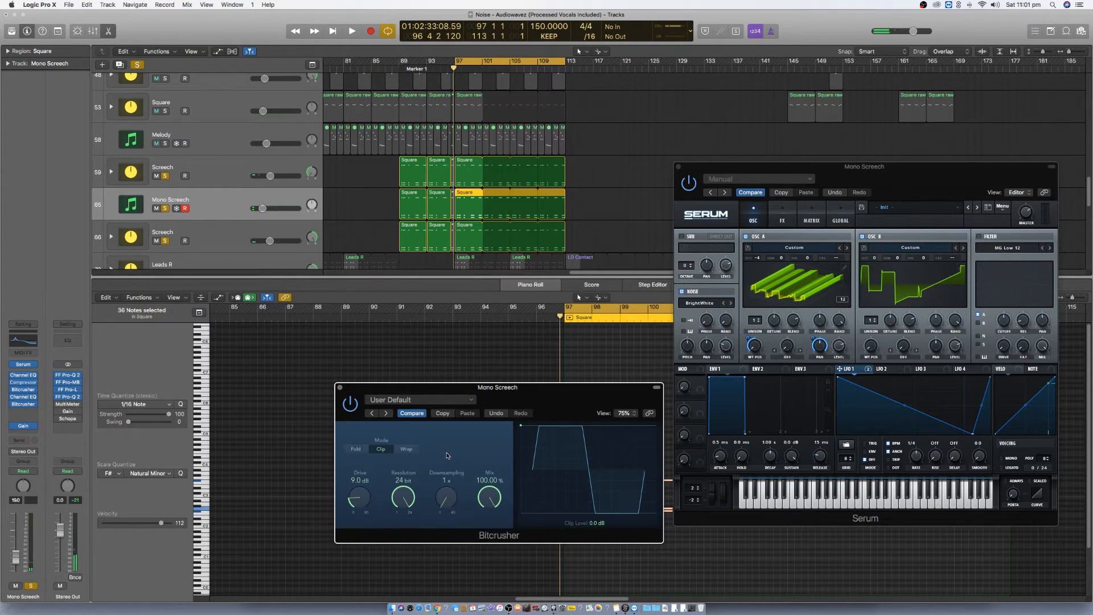
key("space")
key("space")
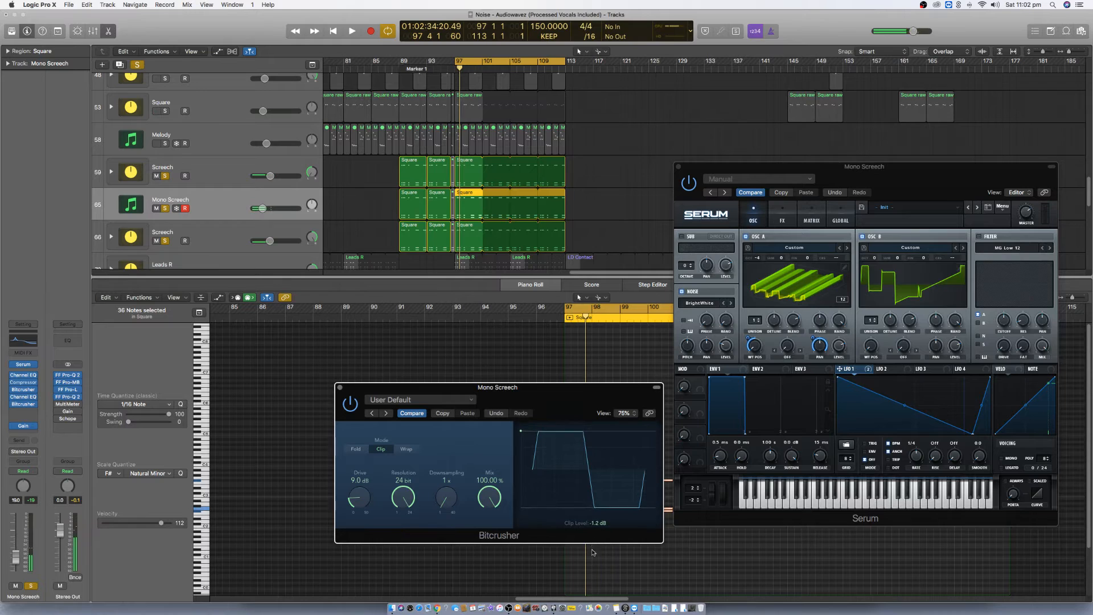
key("space")
left_click(340, 388)
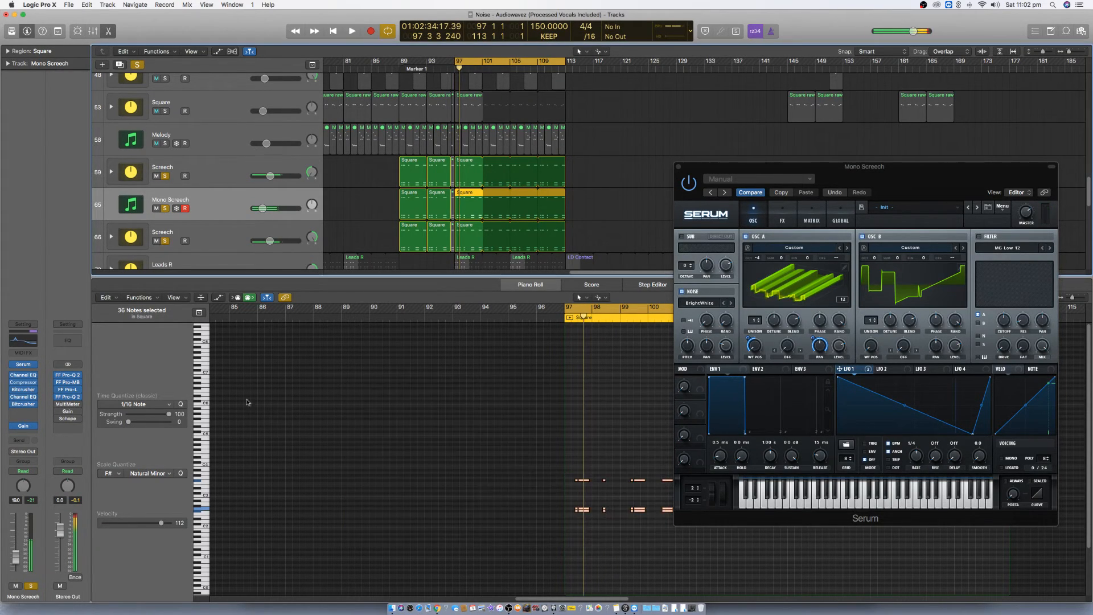
- Insert a third Channel EQ after the second Bitcrusher on Mono Screech and move its window clear of the tracks
left_click(23, 411)
mouse_move(39, 438)
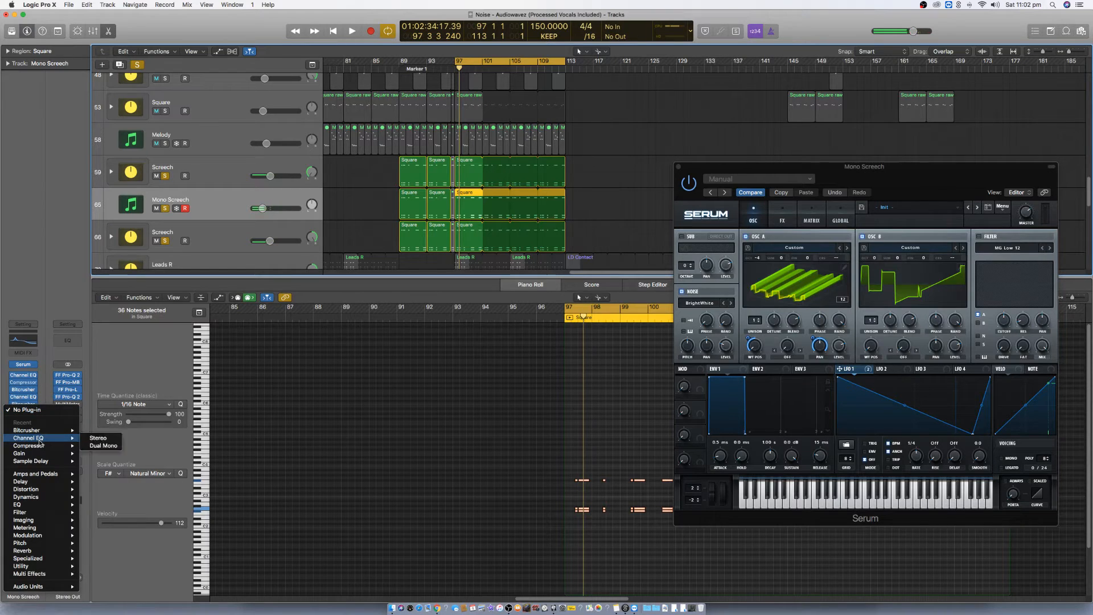
left_click(105, 439)
left_click_drag(256, 18, 455, 316)
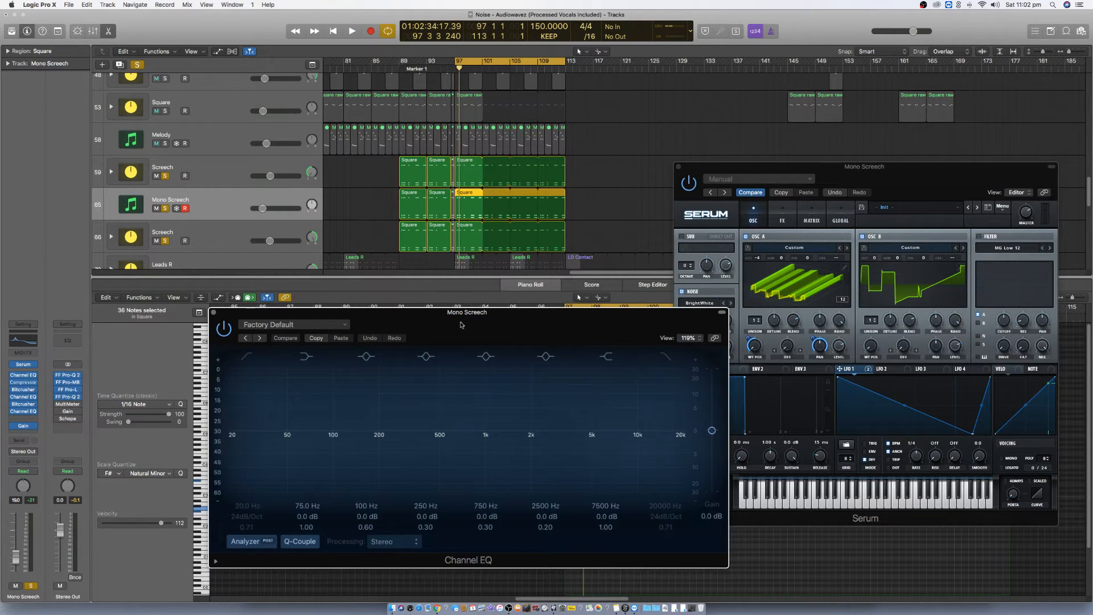
- Sweep the third EQ's bands during playback and cut 8 dB at 245 Hz with a Q of 0.67
key("space")
left_click_drag(615, 428, 553, 483)
left_click(544, 431)
key("space")
left_click_drag(546, 431, 431, 449)
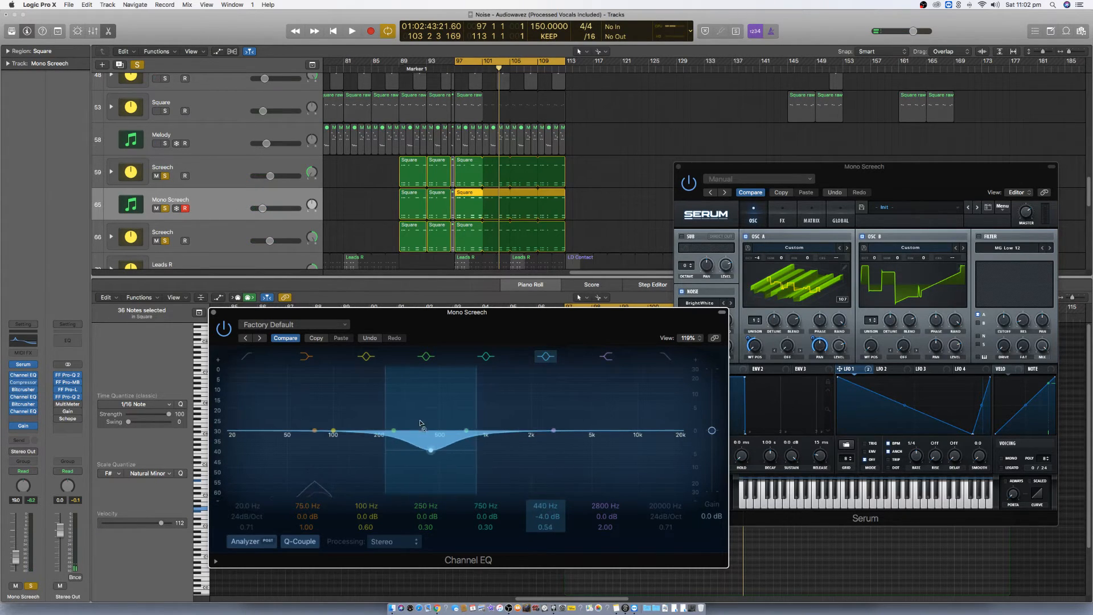
key("space")
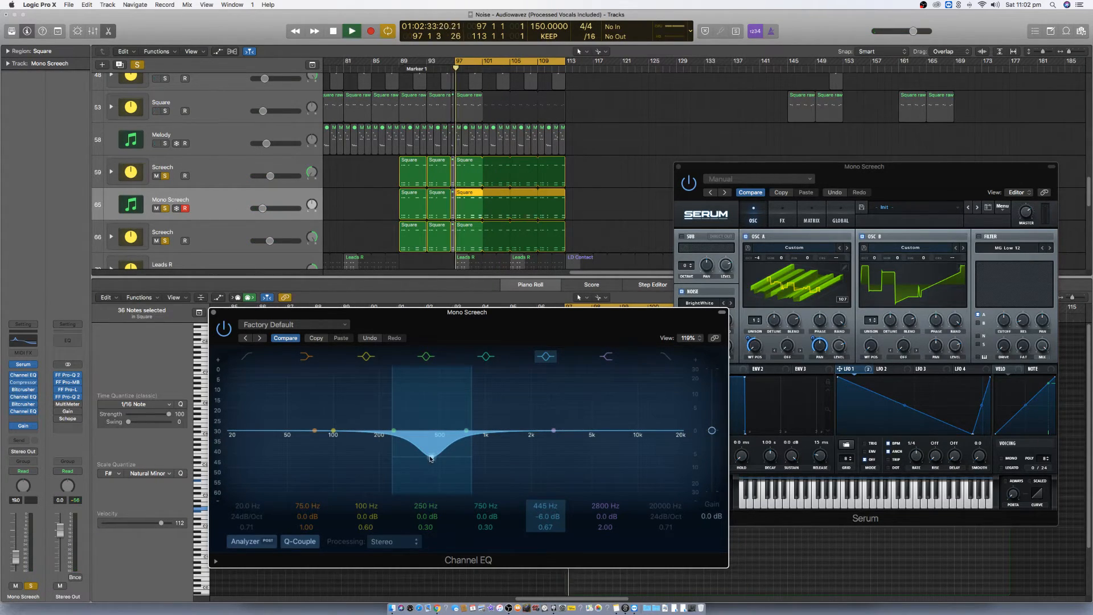
left_click_drag(431, 457, 389, 466)
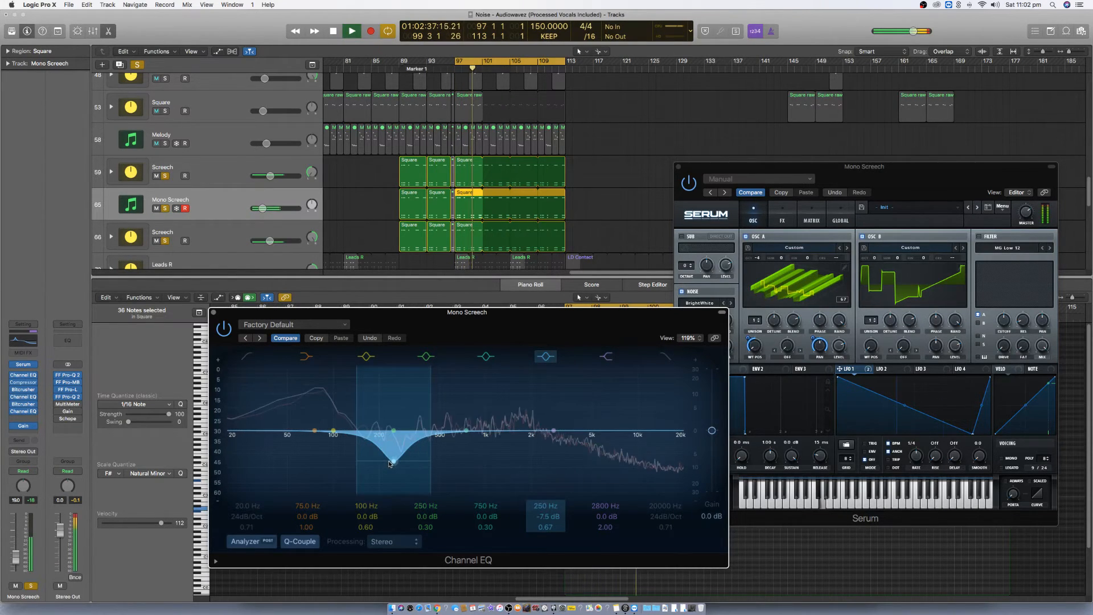
key("space")
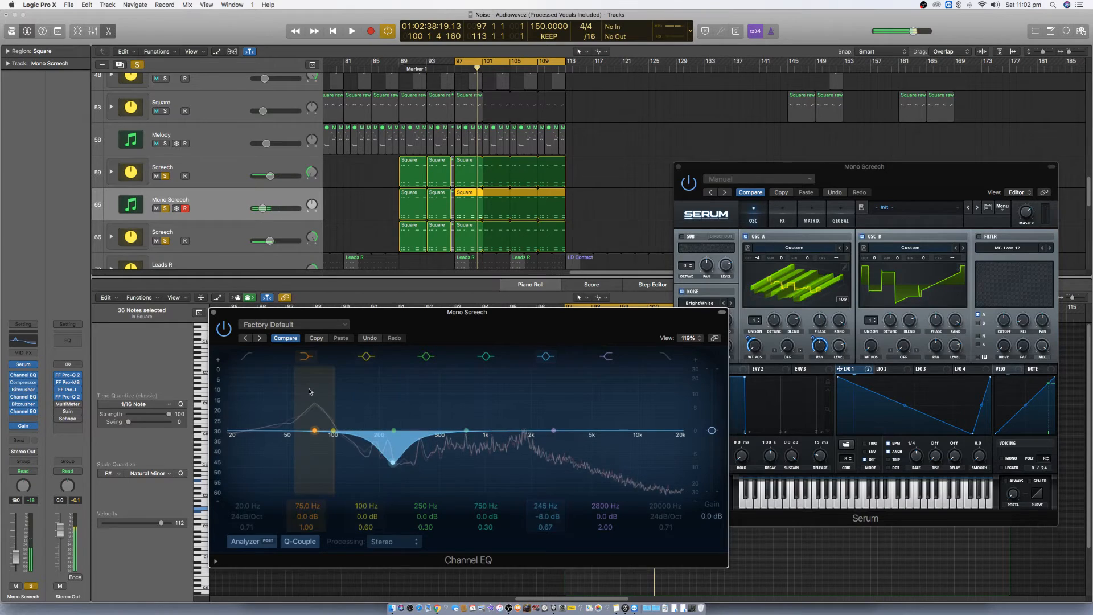
- Enable a 24 dB/Oct low cut at 41 Hz in the third EQ and play the result
left_click(246, 357)
mouse_move(249, 505)
left_mouse_down()
mouse_move(249, 495)
mouse_move(249, 524)
left_mouse_up()
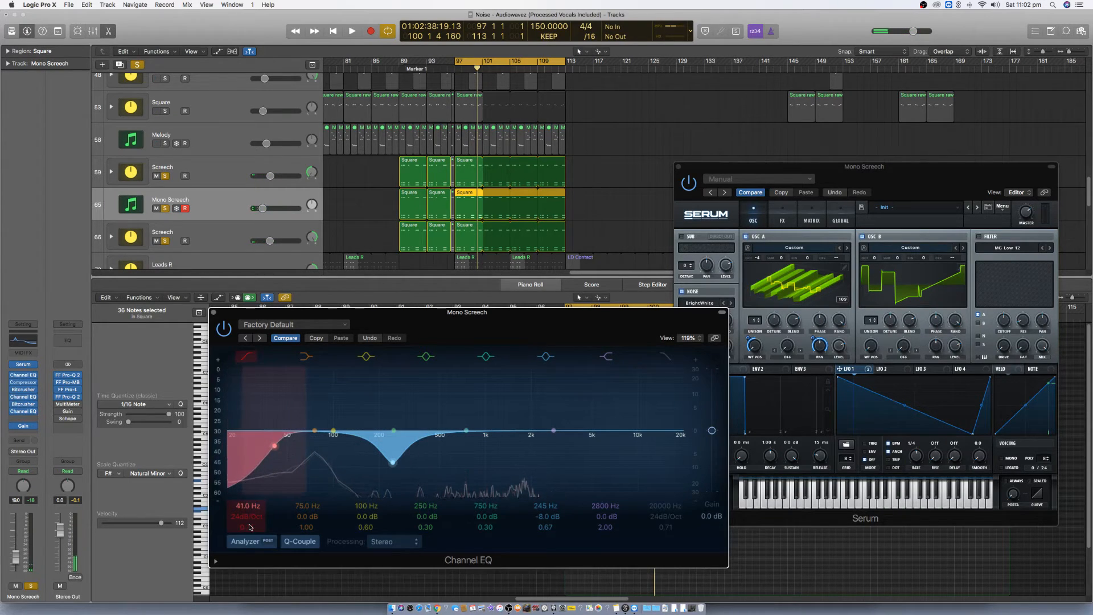
key("space")
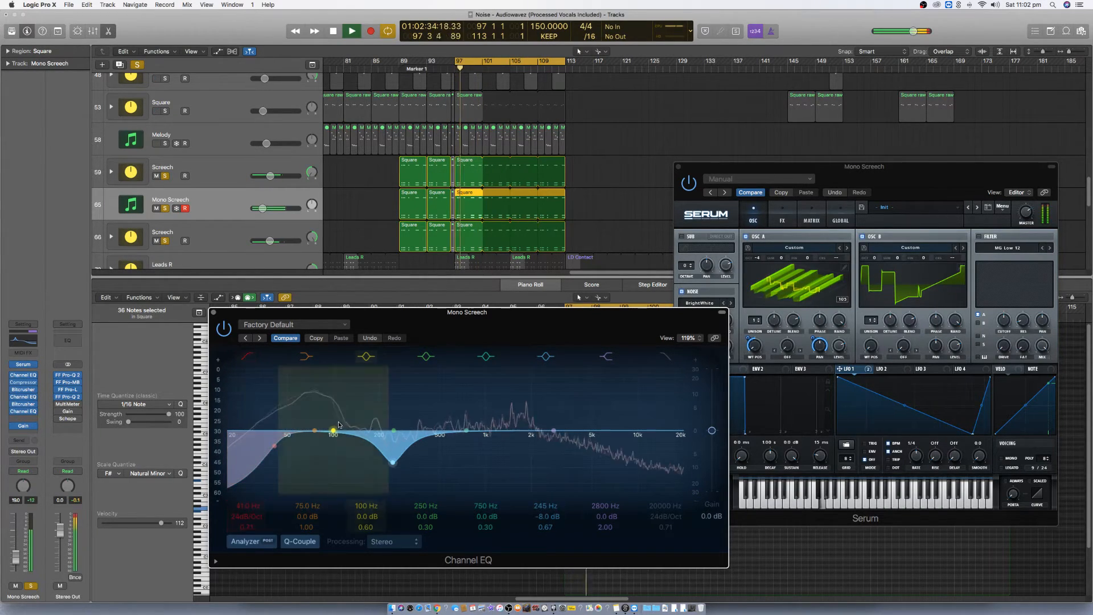
- Boost 10 dB at 164 Hz with a Q of 1.70 in the third EQ and audition the result
left_click_drag(335, 431, 372, 421)
scroll(315, 419, "up", 5)
scroll(315, 419, "down", 2)
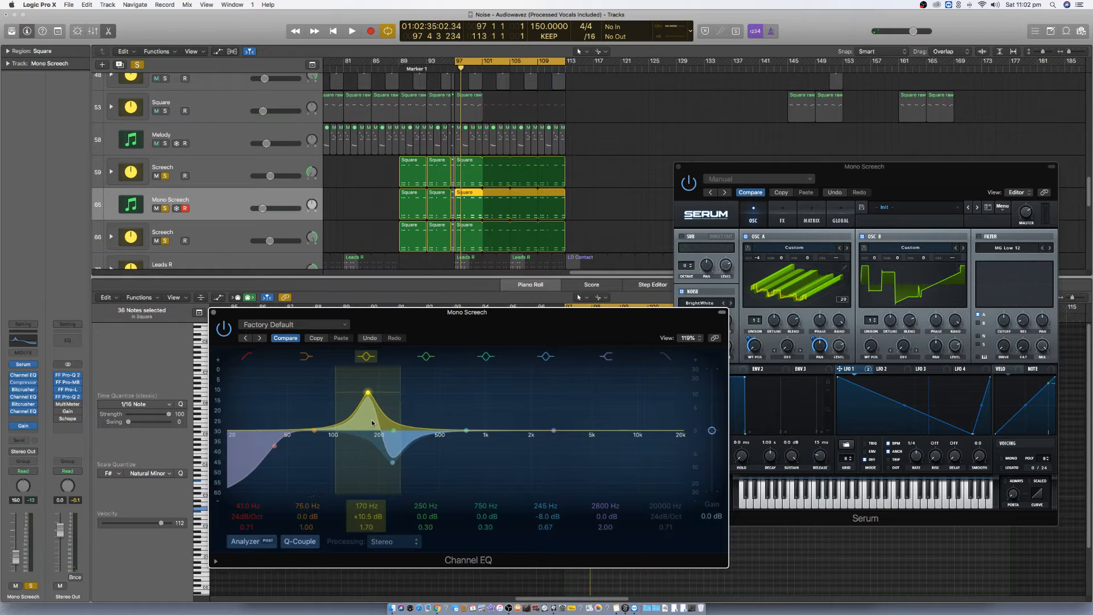
key("space")
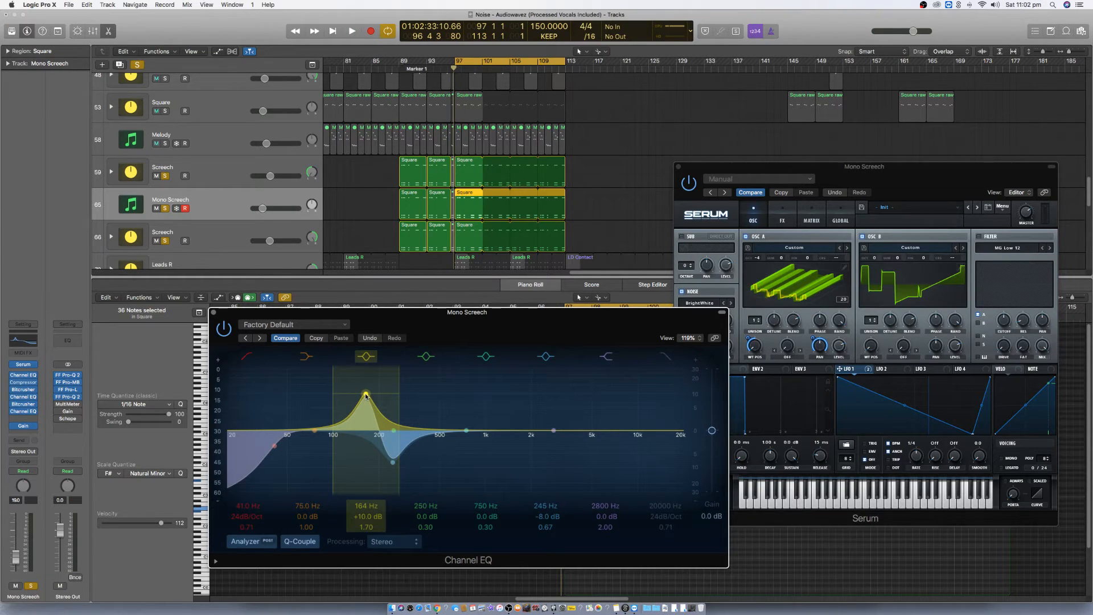
key("space")
key("space")
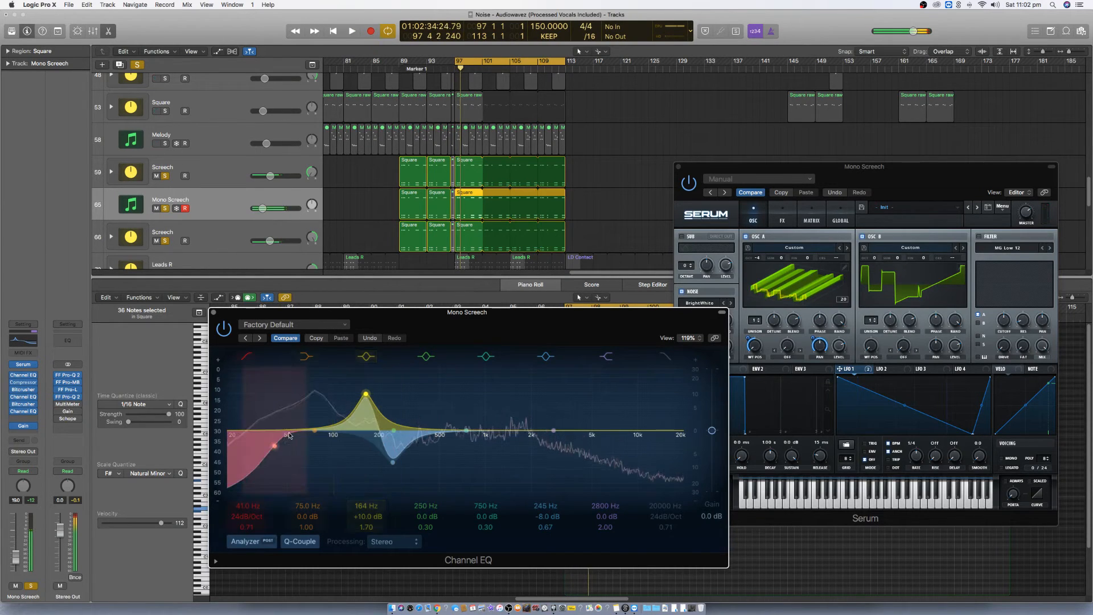
- Raise the low cut's frequency and Q, and add an 8 dB boost at 2200 Hz with a Q of 1.90
left_click_drag(277, 452, 299, 441)
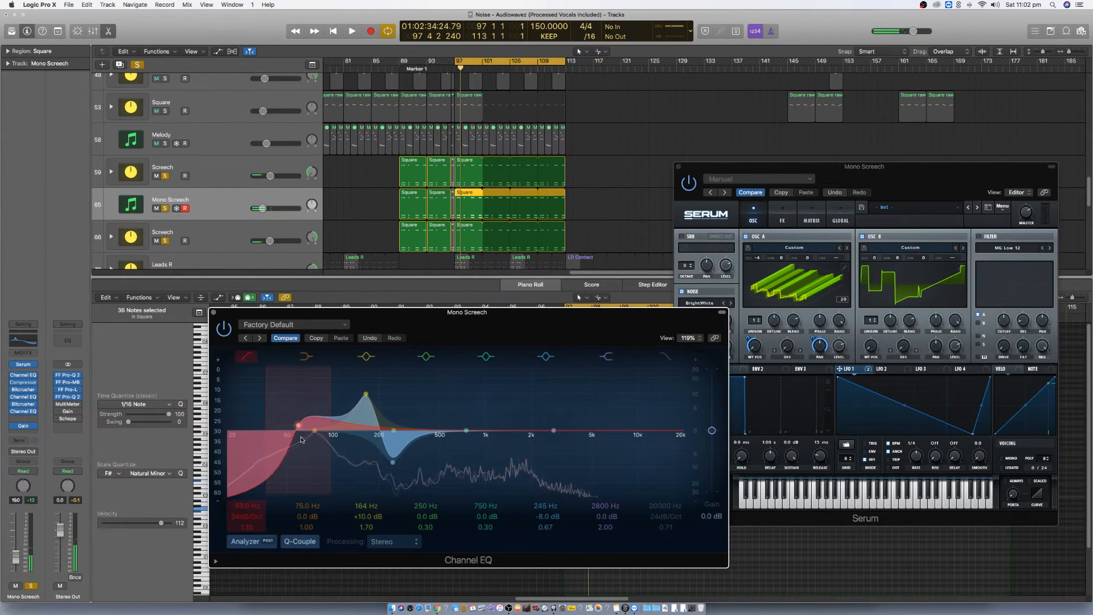
key("space")
key("space")
left_click_drag(495, 428, 542, 445)
key("space")
left_click_drag(534, 403, 539, 399)
key("space")
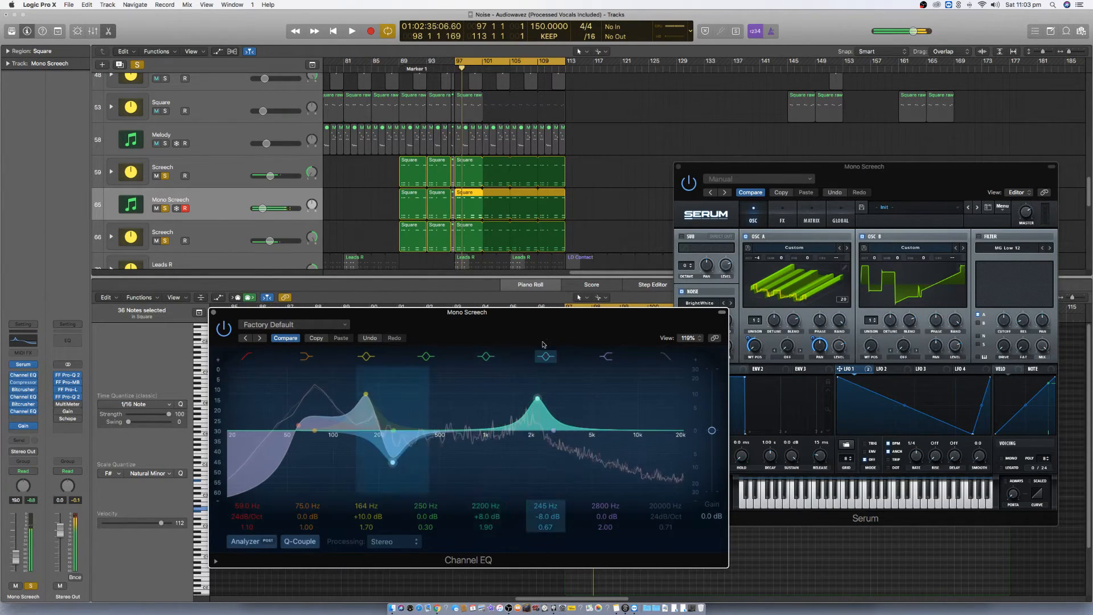
- Close the third EQ's window, lower the Mono Screech fader slightly, and audition it with the soloed Screech tracks
left_click(214, 313)
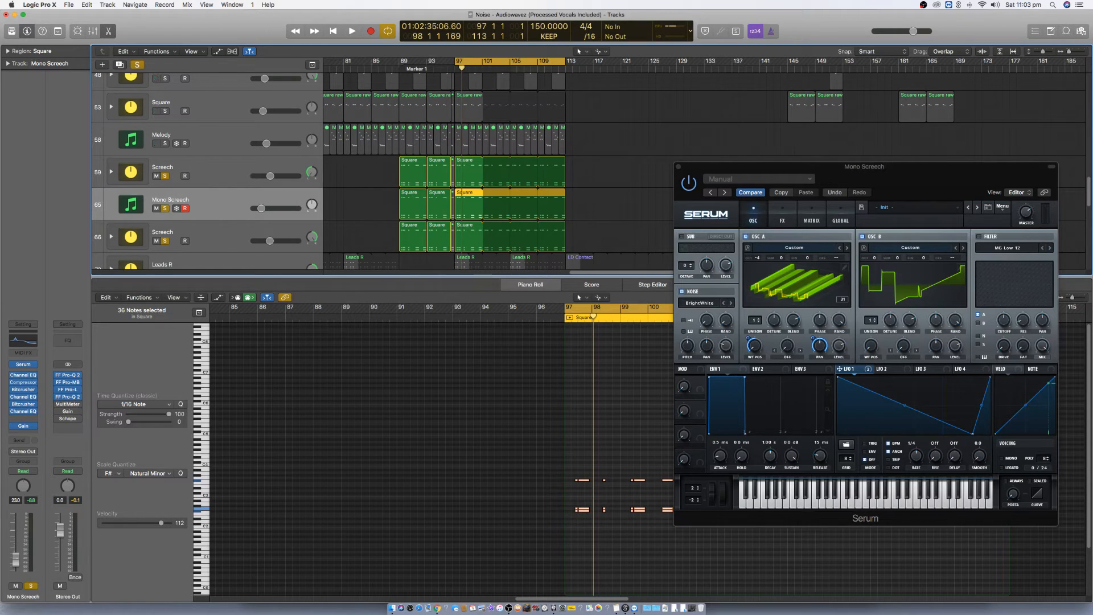
key("space")
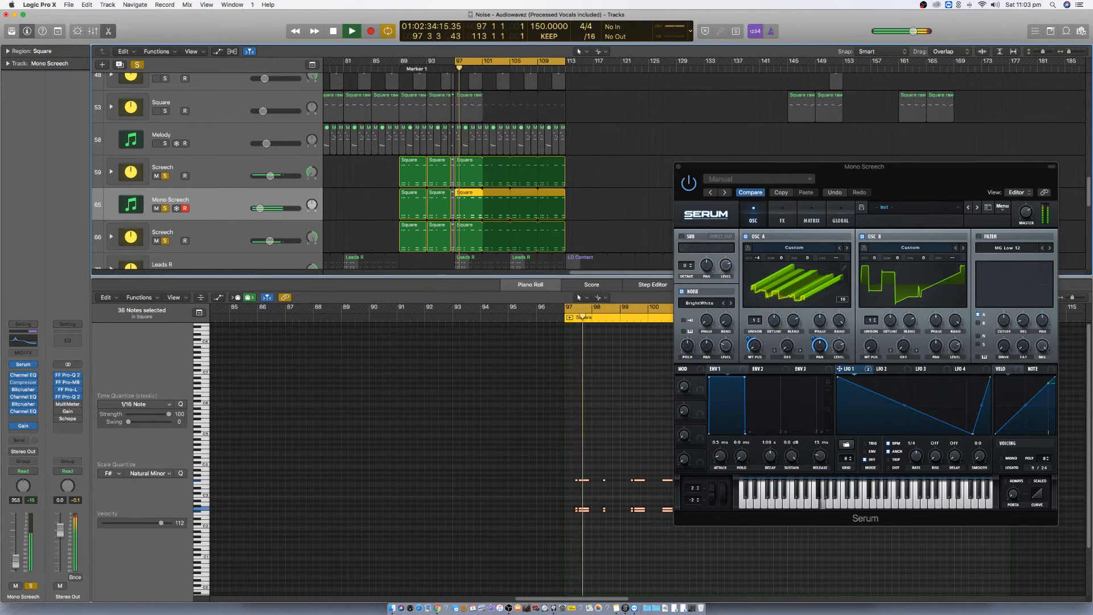
key("space")
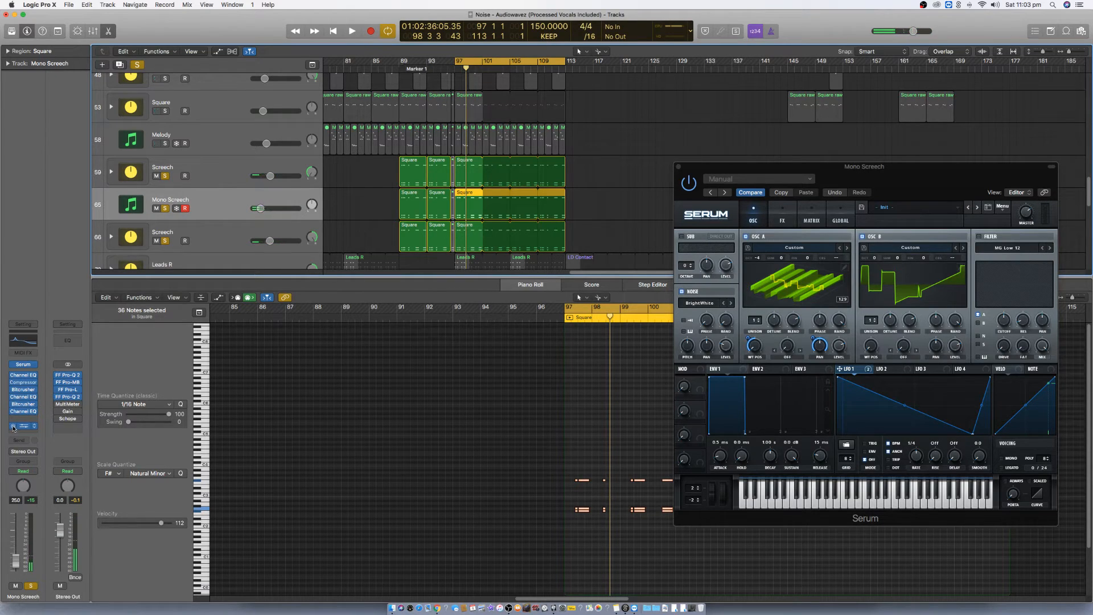
- Add sends to Bus 10 (SC) and Bus 12 (L Verb) on the Mono Screech channel
left_click(21, 445)
mouse_move(36, 482)
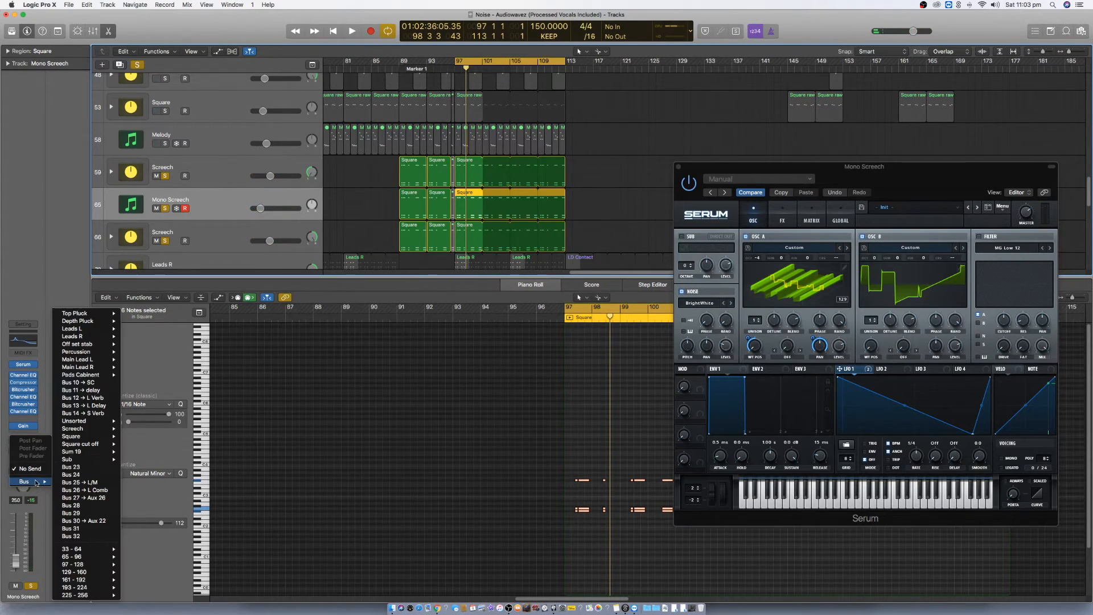
left_click(105, 384)
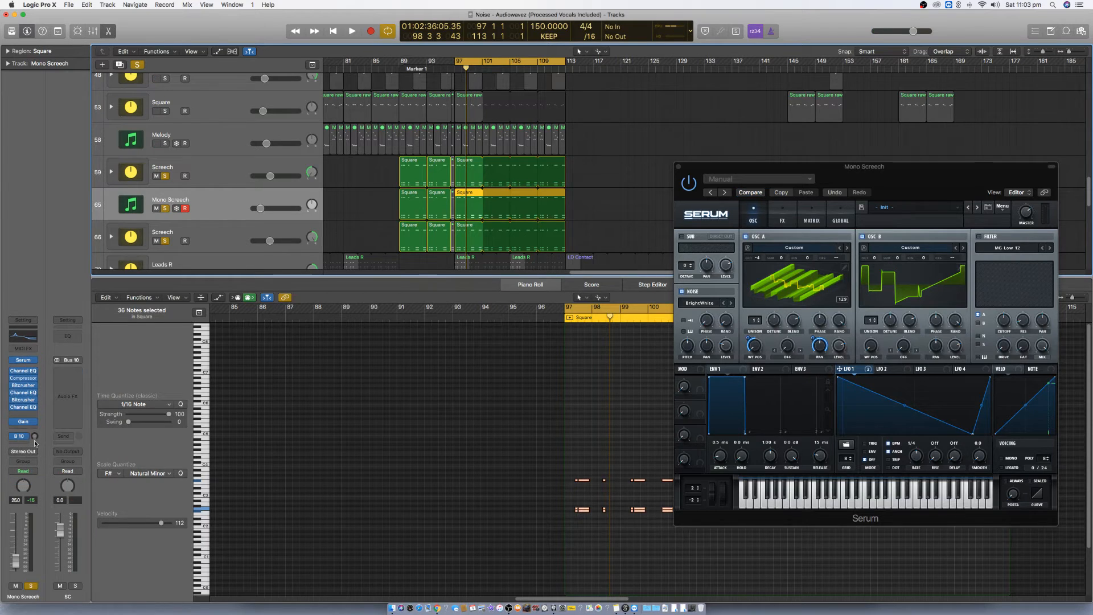
left_click(27, 443)
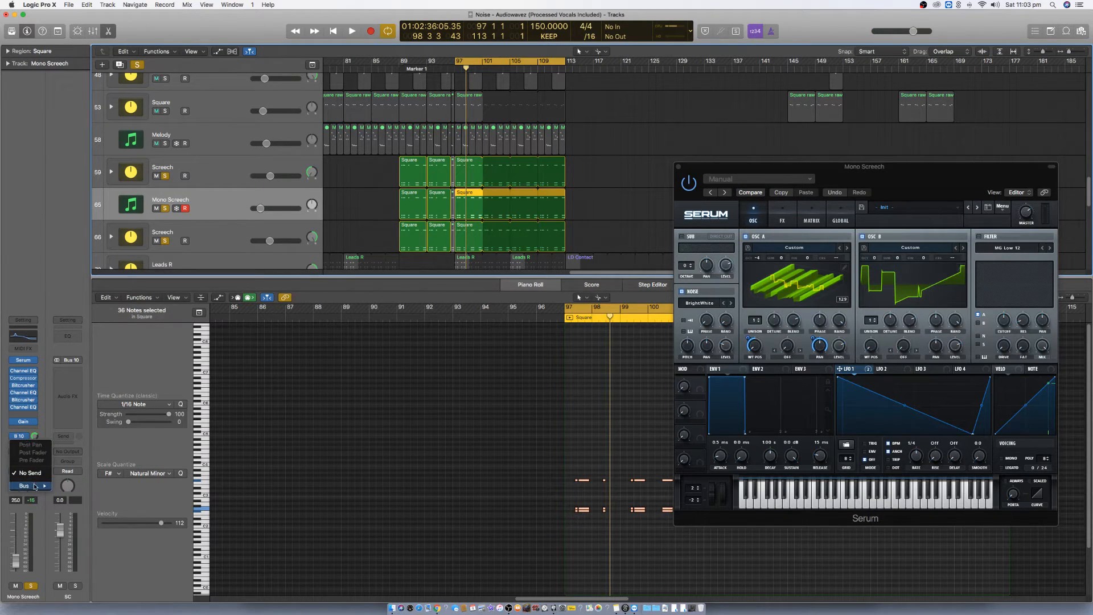
mouse_move(38, 489)
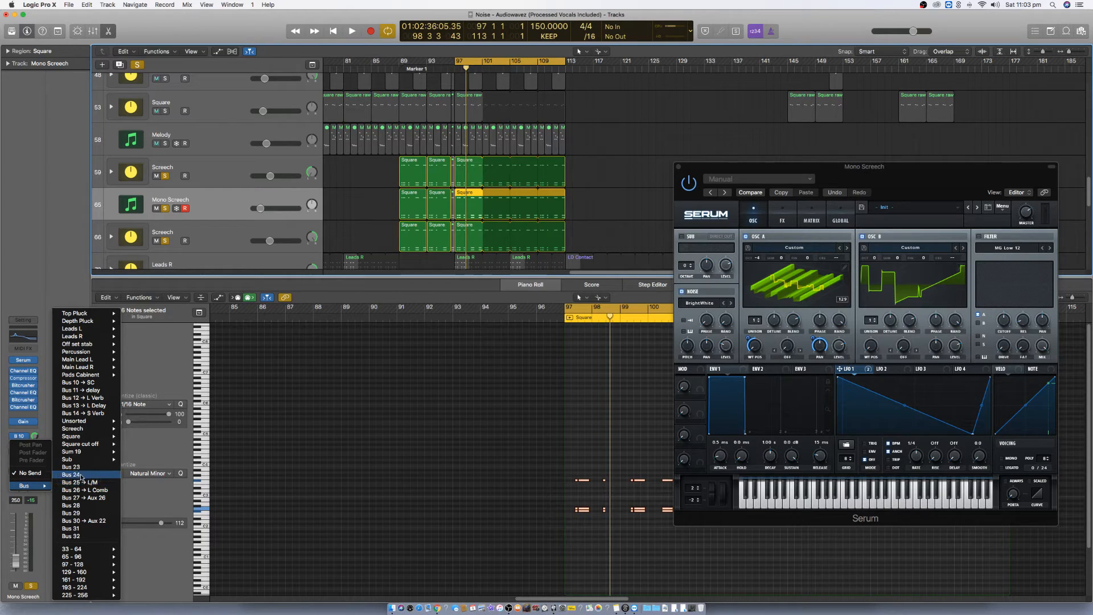
left_click(108, 399)
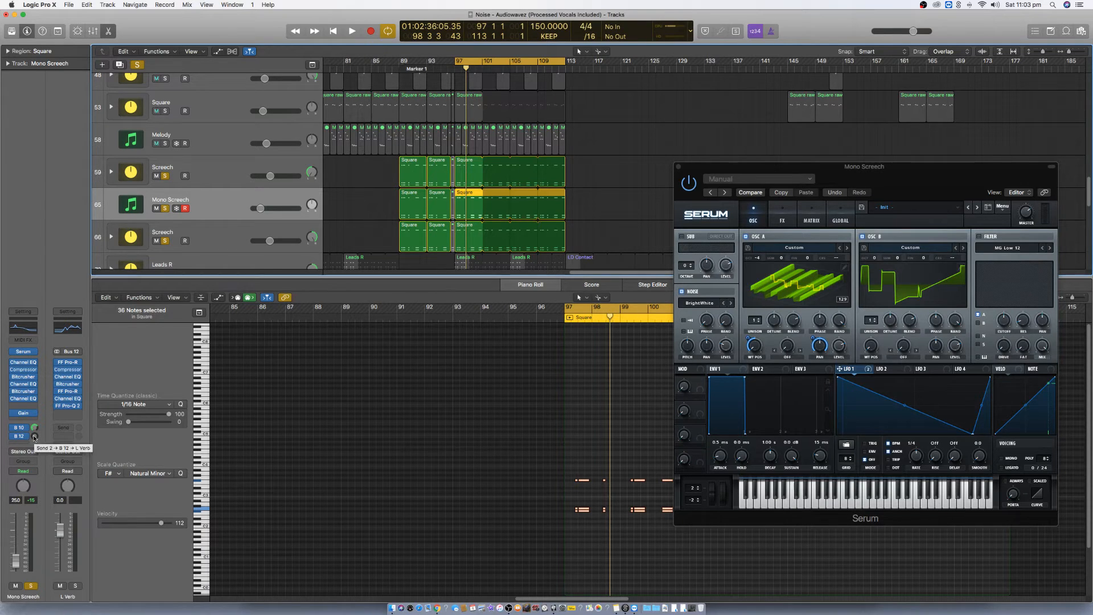
- Set the Bus 12 reverb send to about -27.5 dB and lower the Mono Screech fader slightly during playback
key("space")
left_click_drag(35, 436, 35, 418)
left_click_drag(16, 560, 17, 563)
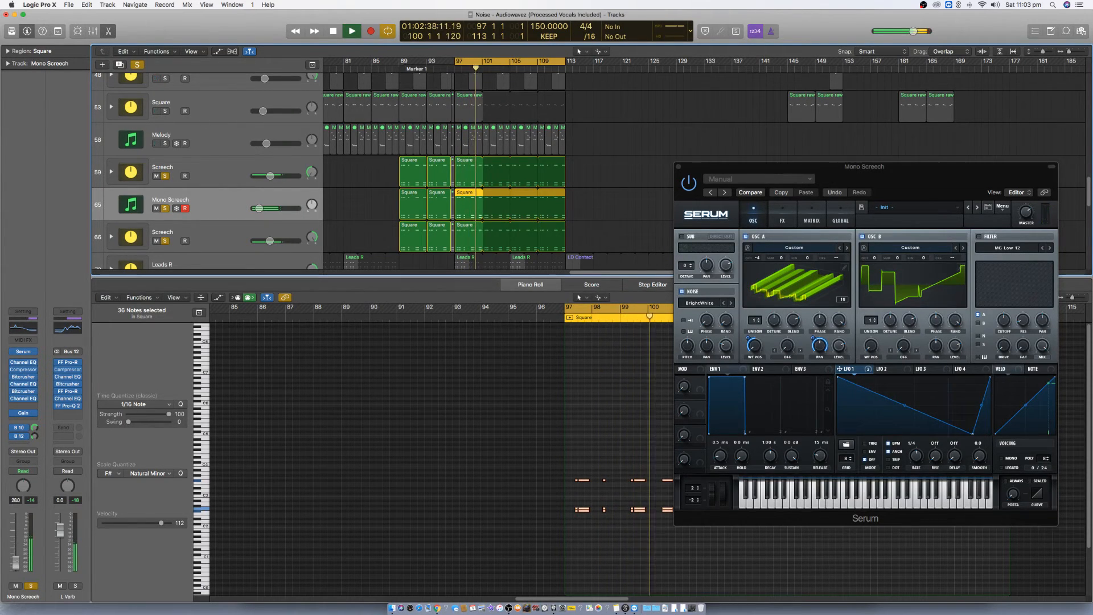
left_click_drag(34, 437, 35, 445)
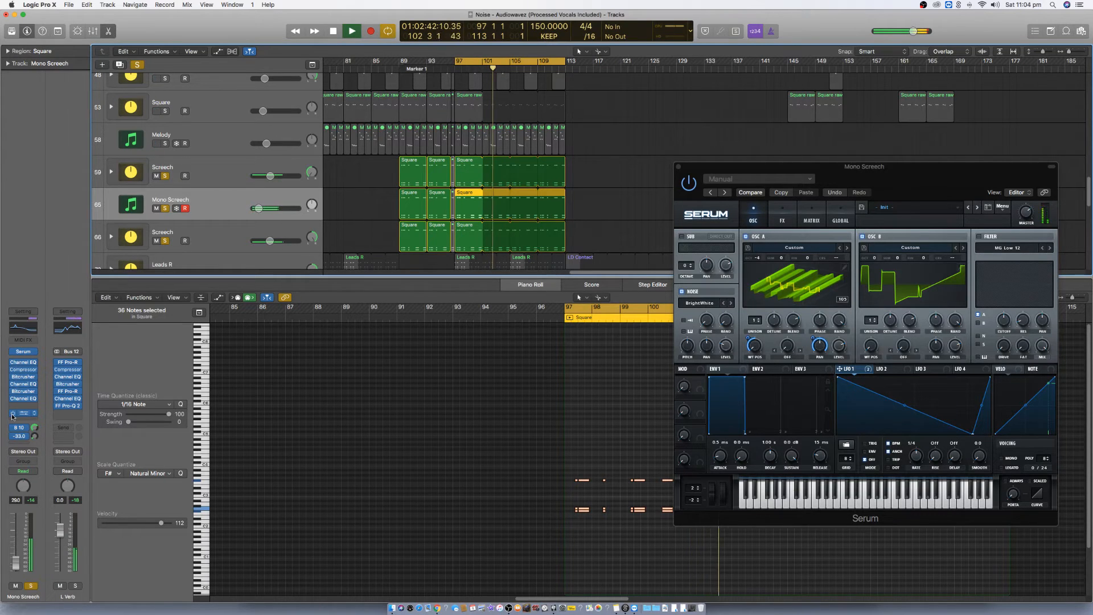
left_click_drag(34, 437, 34, 432)
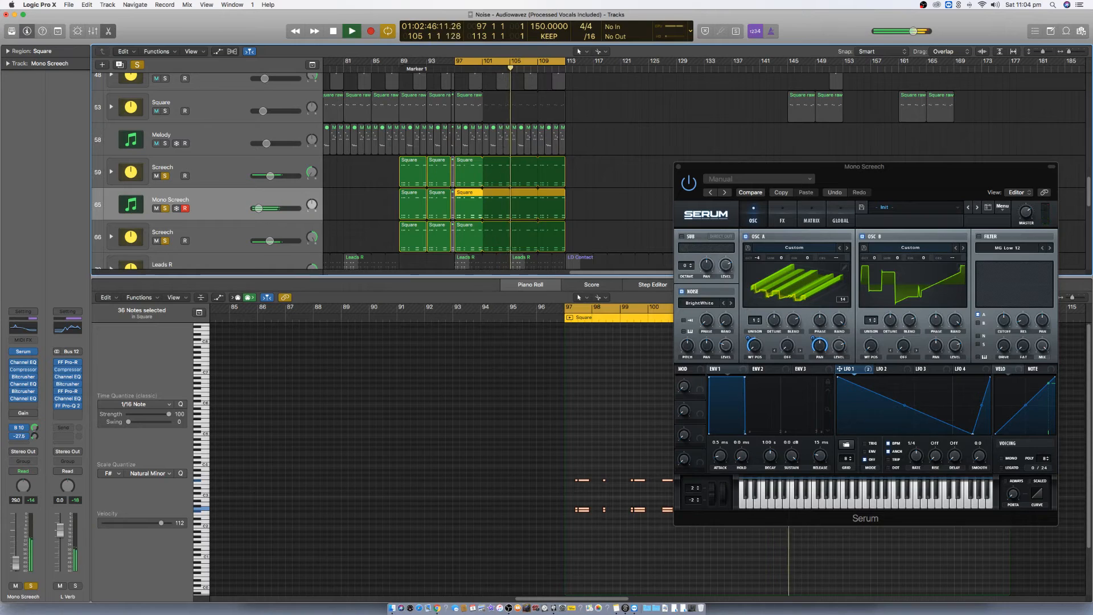
key("space")
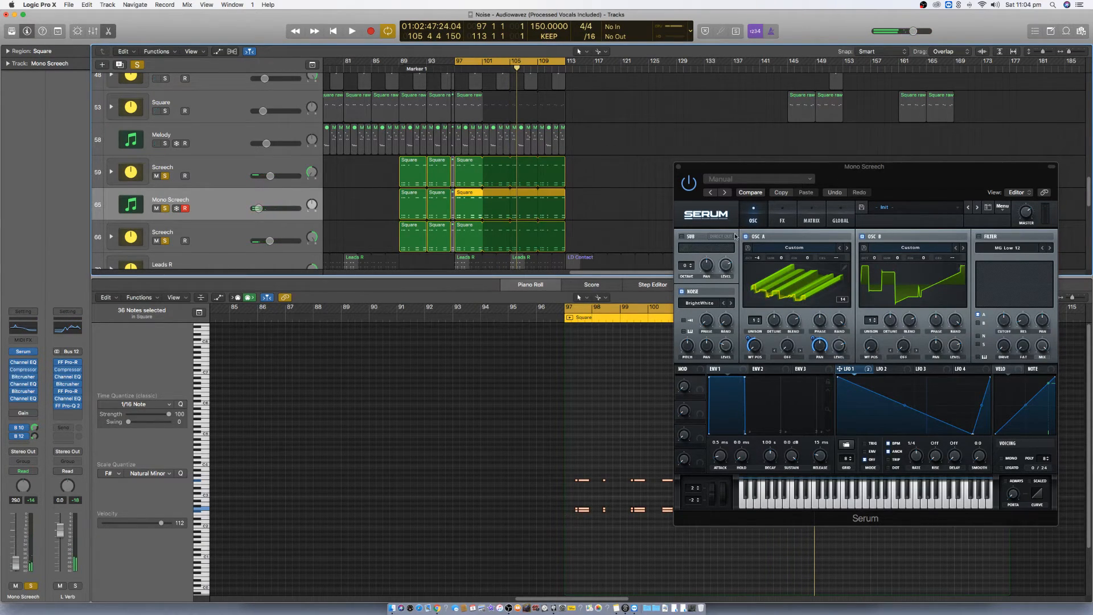
- Show Serum's effects page and unsolo the two other Screech tracks so that only Mono Screech is soloed
left_click(783, 213)
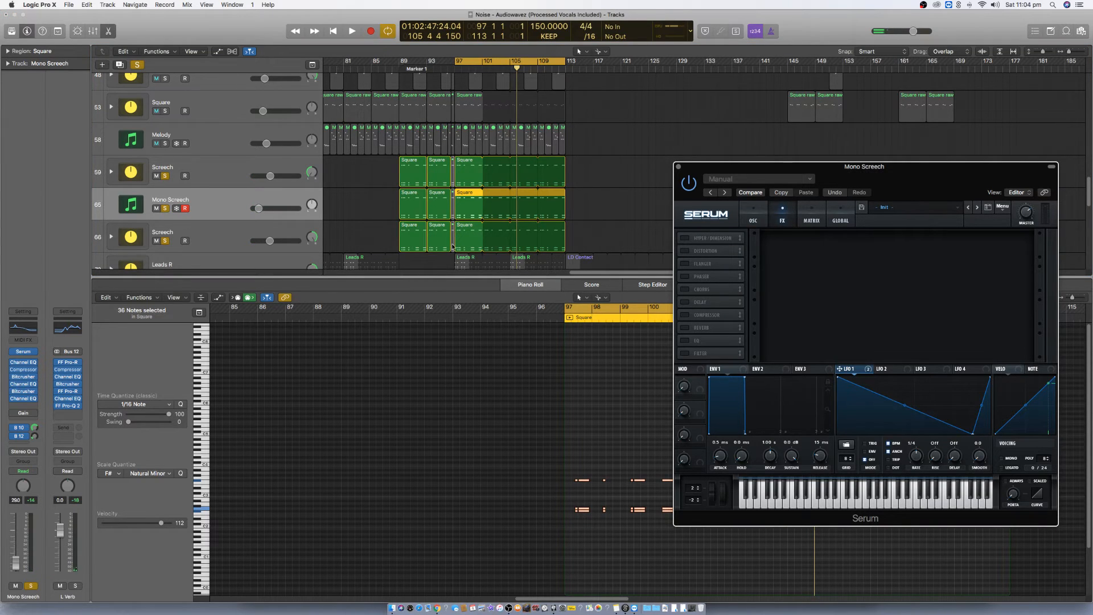
left_click(165, 241)
left_click(165, 176)
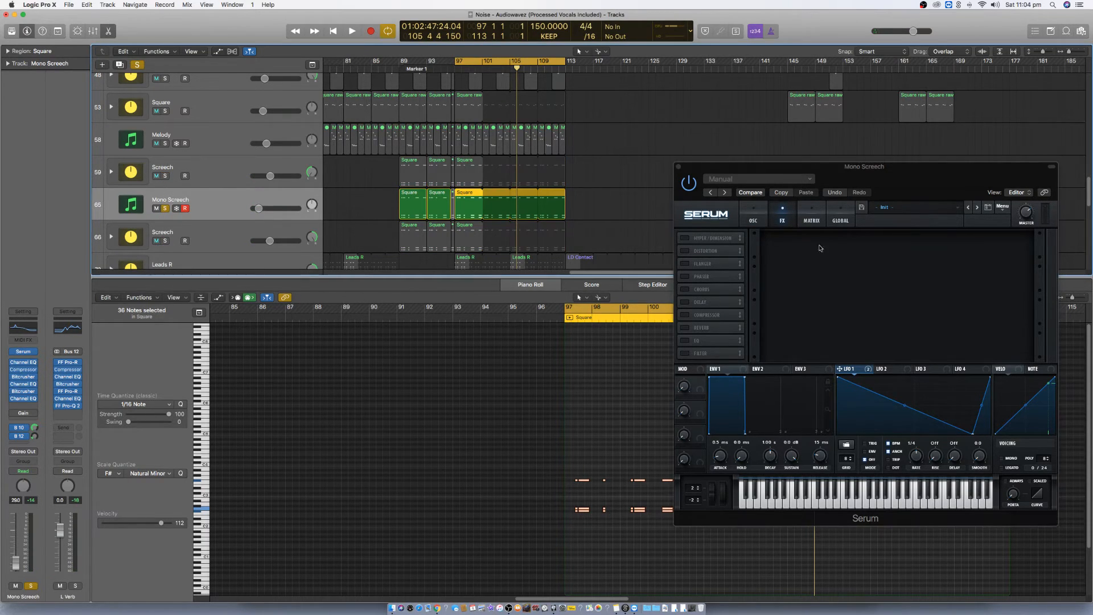
- Try Serum's Chorus with a BPM-synced rate on the soloed Mono Screech during playback
left_click(720, 238)
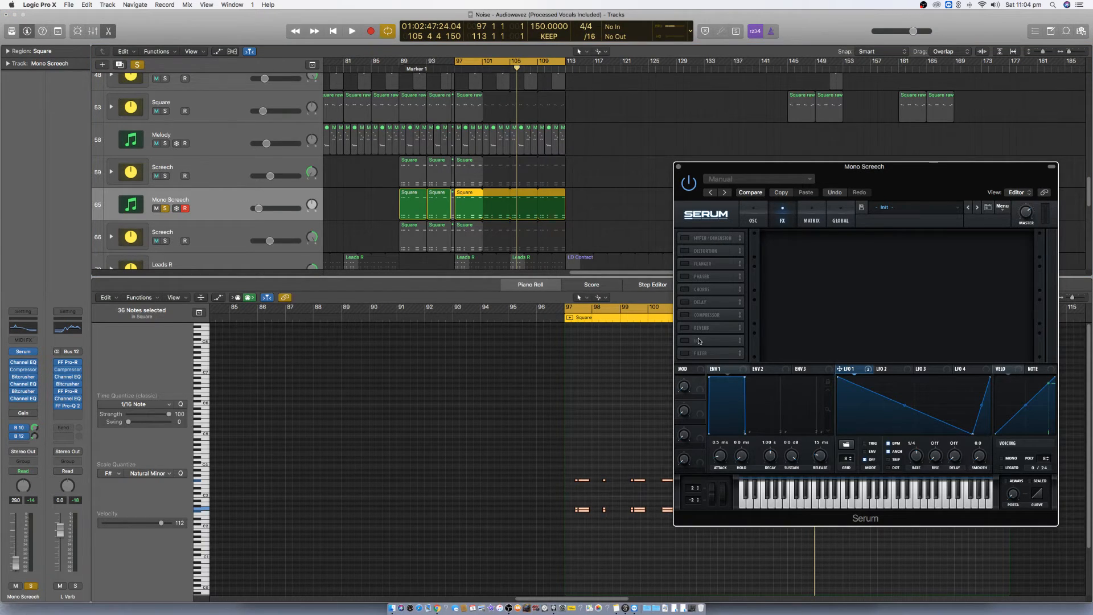
left_click(686, 251)
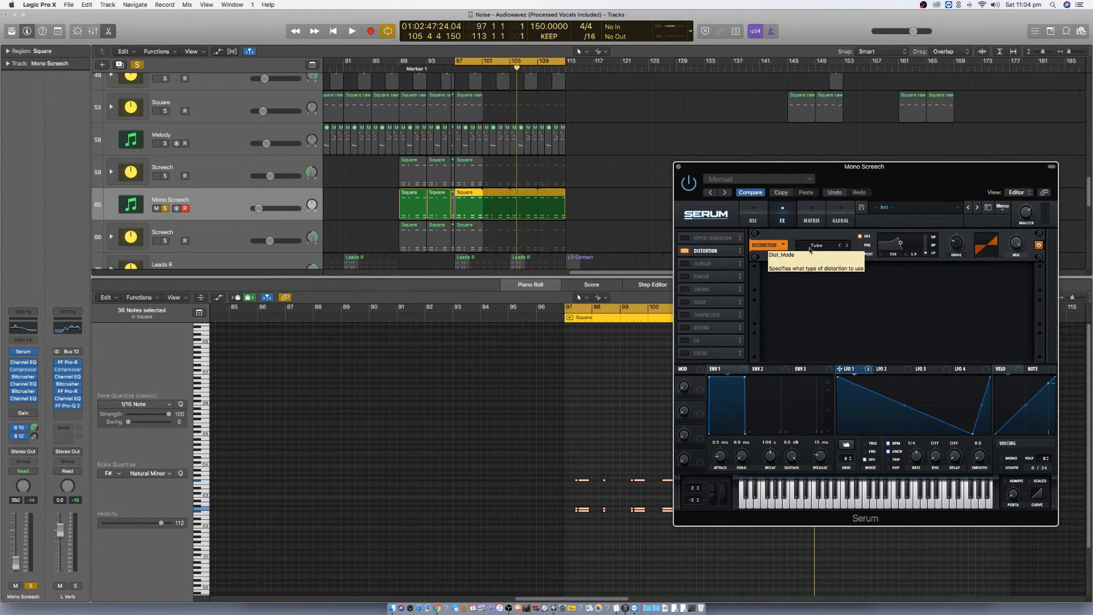
left_click(701, 292)
left_click(685, 252)
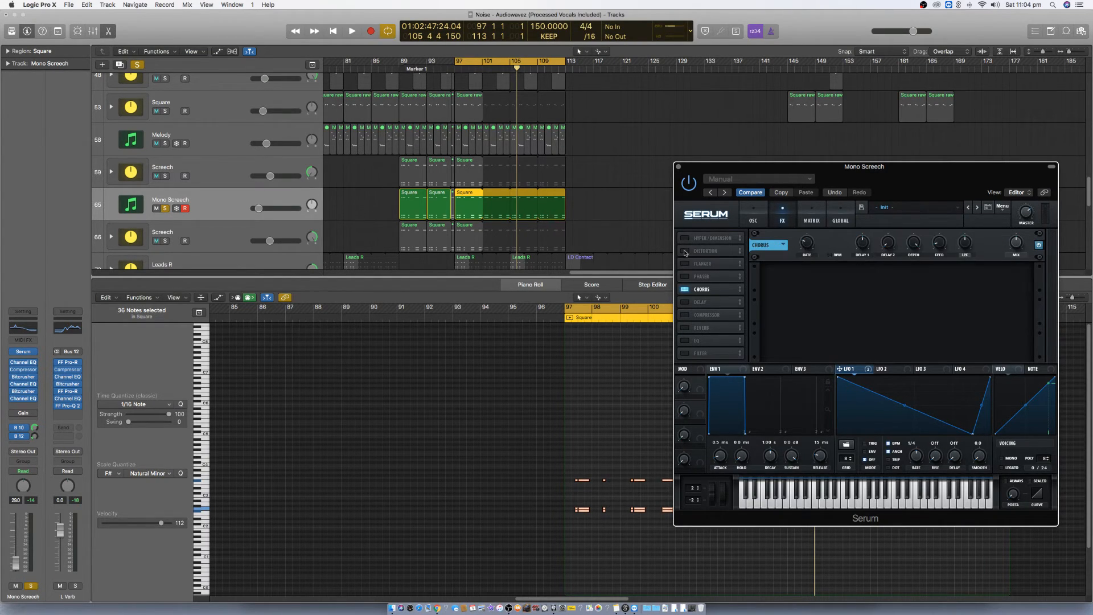
key("space")
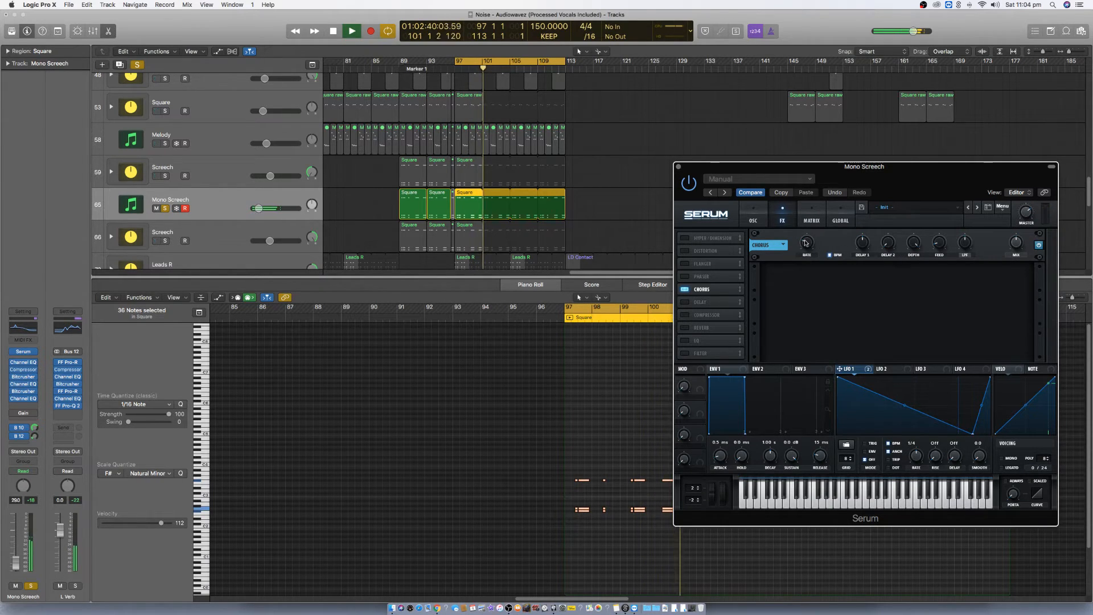
left_click_drag(805, 243, 804, 224)
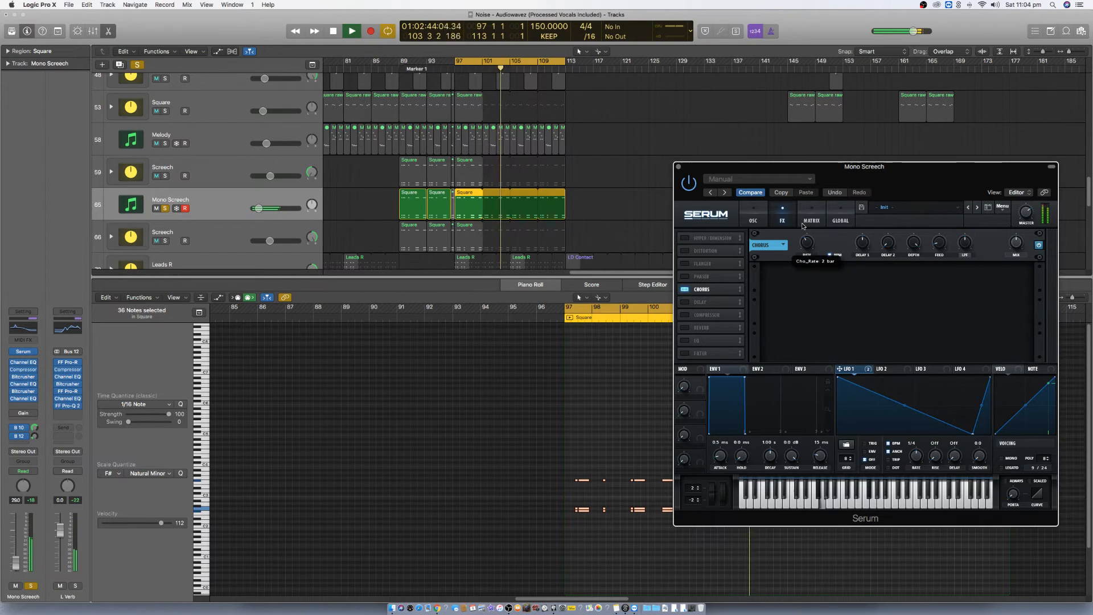
key("space")
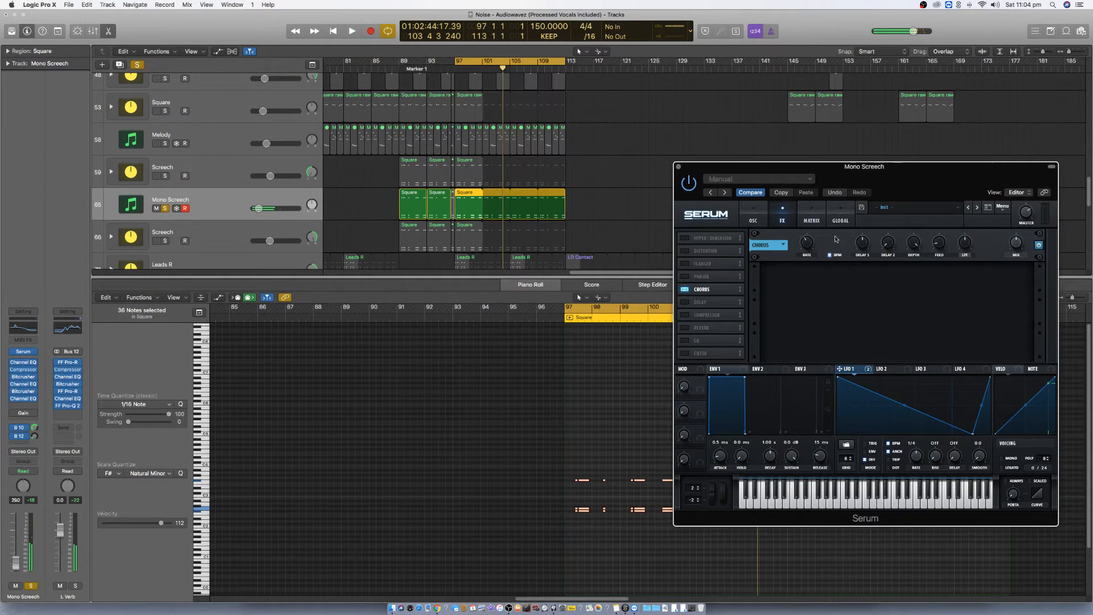
left_click(686, 290)
- Enable Serum's Distortion in Sin Fold mode and slightly adjust its filter point while auditioning the sound
left_click(693, 252)
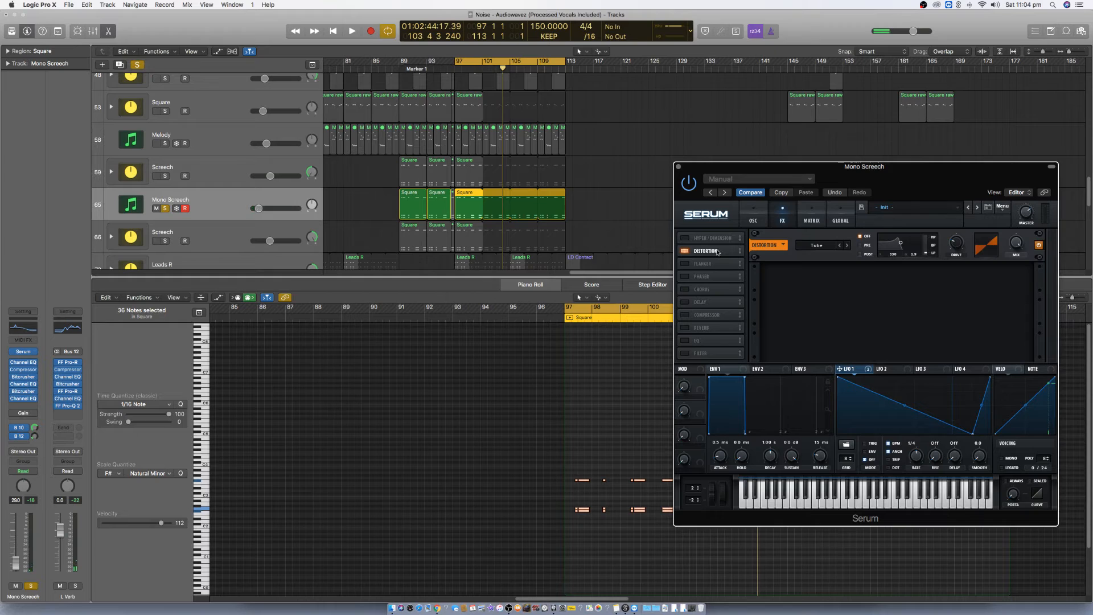
key("space")
left_click(847, 245)
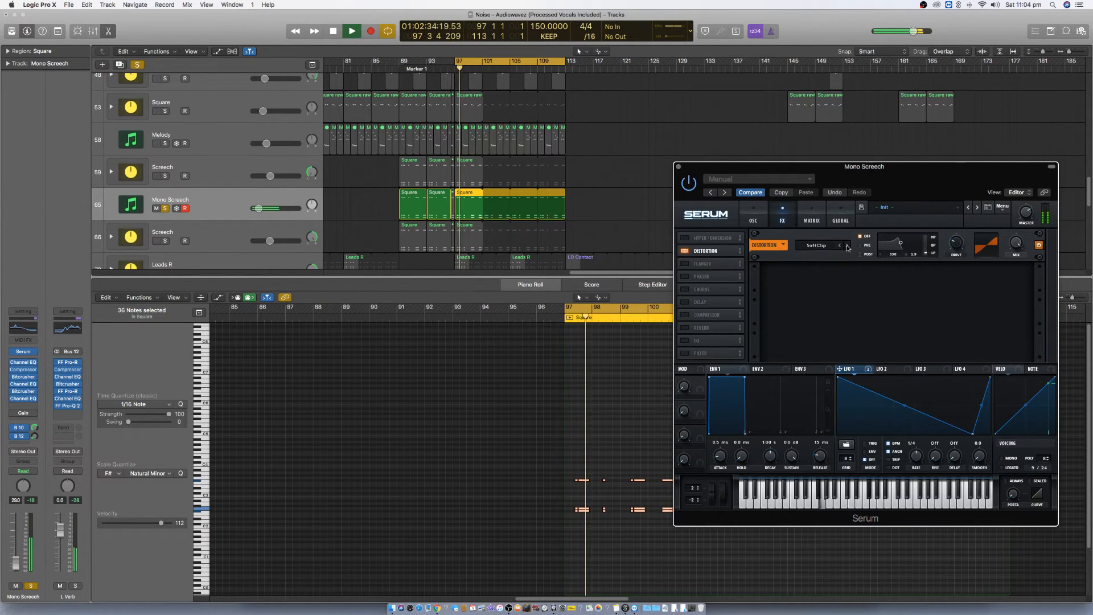
left_click(820, 246)
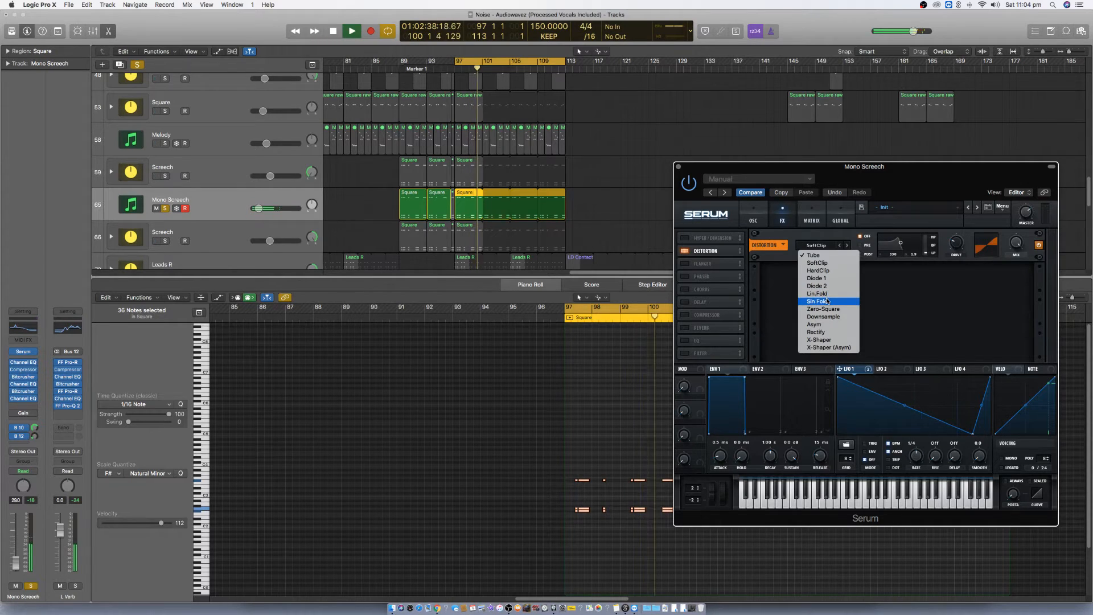
left_click(829, 301)
key("space")
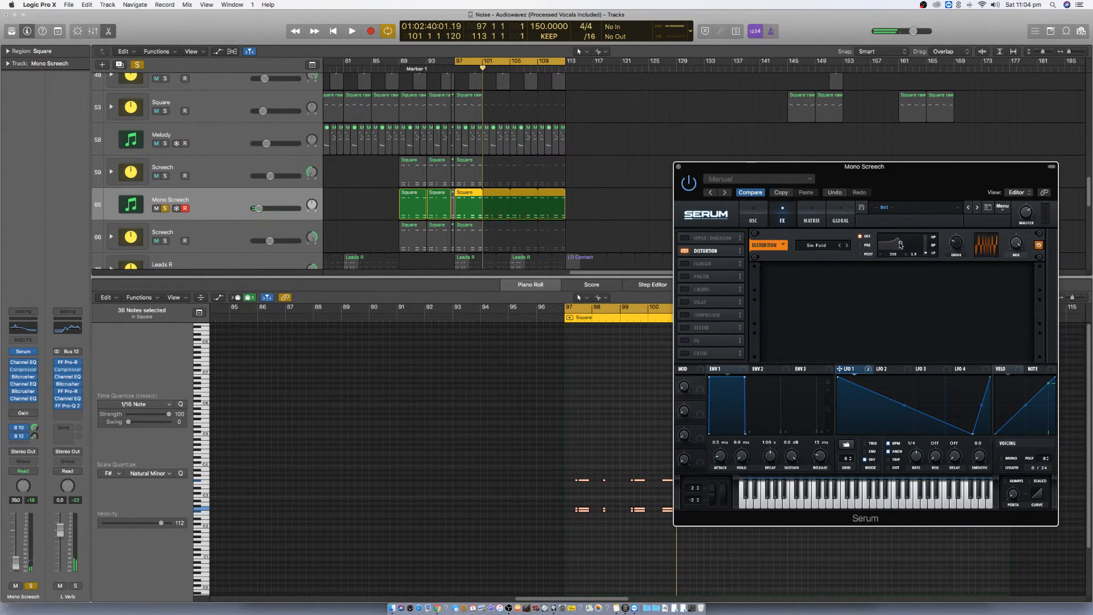
key("space")
mouse_move(902, 244)
left_mouse_down()
mouse_move(912, 245)
mouse_move(900, 246)
left_mouse_up()
key("space")
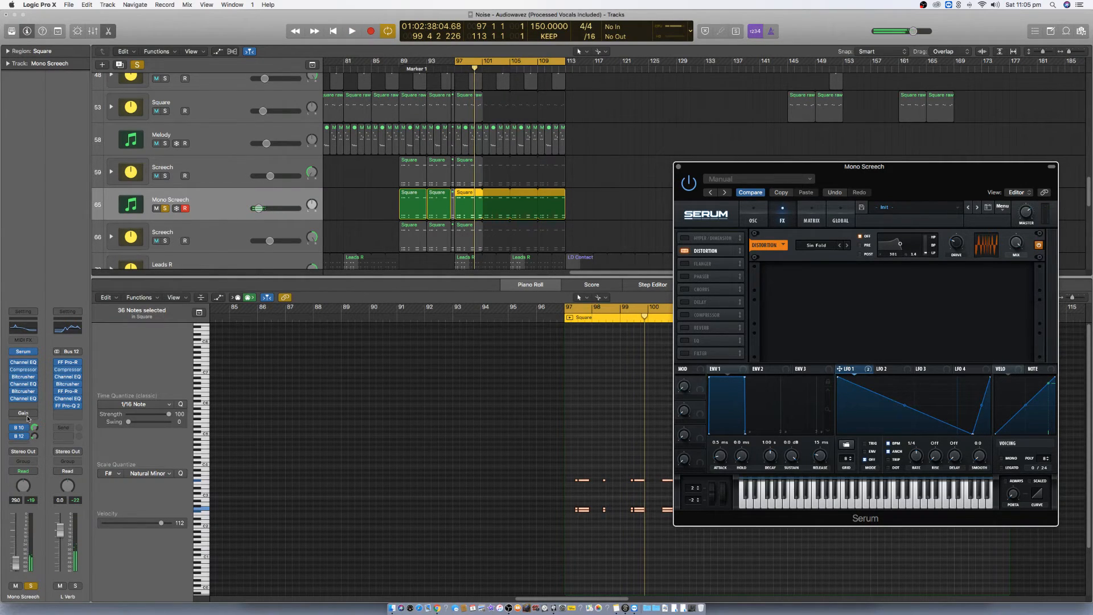
- Add a third send from the Mono Screech channel to the unused Bus 24
left_click_drag(34, 436, 34, 438)
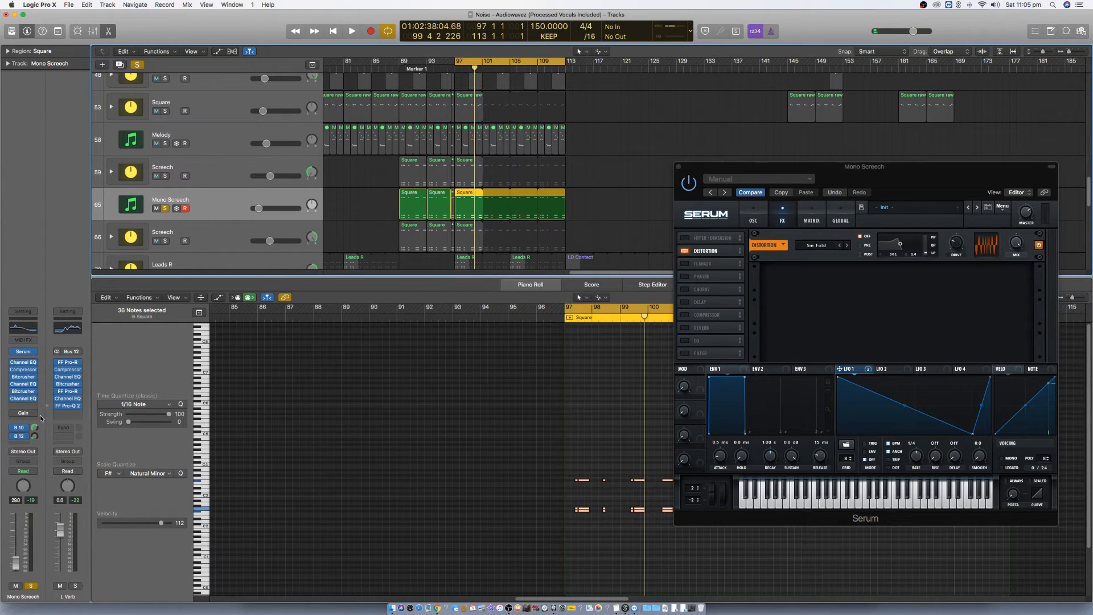
left_click(27, 442)
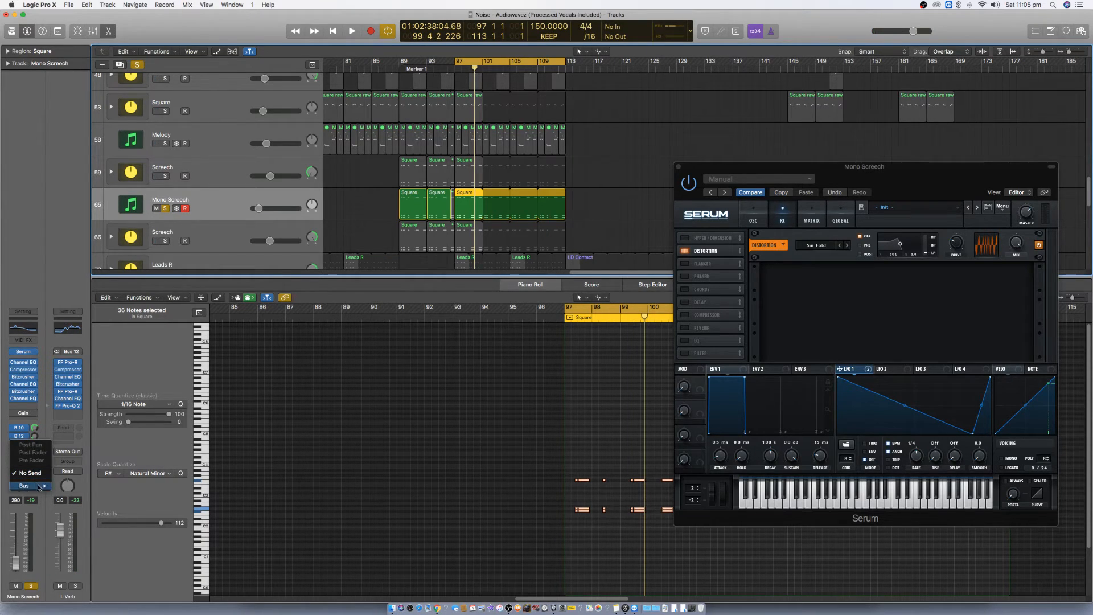
mouse_move(39, 486)
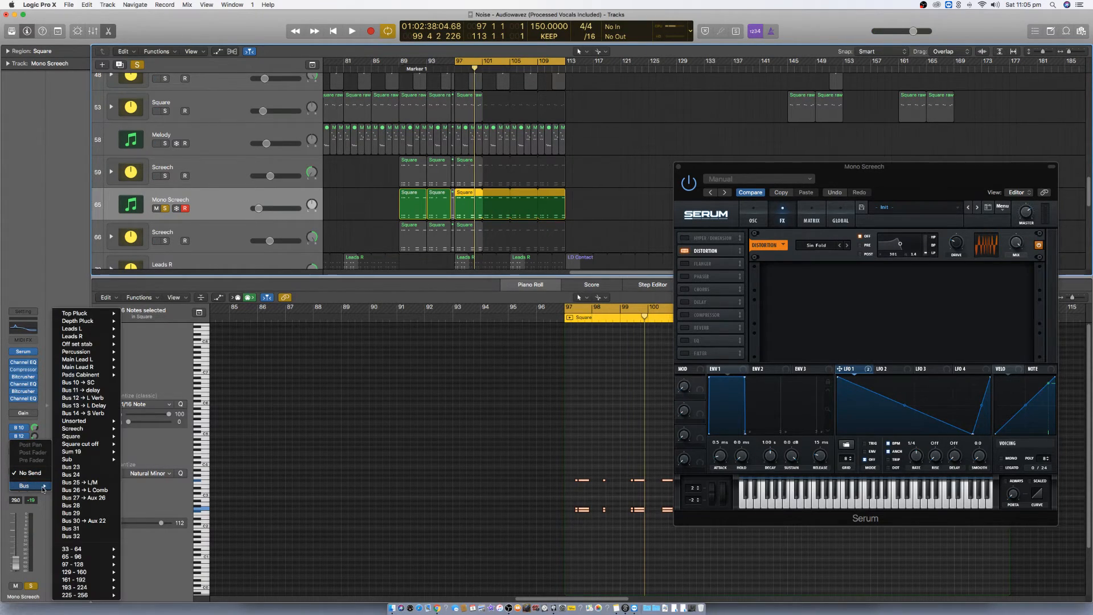
left_click(97, 475)
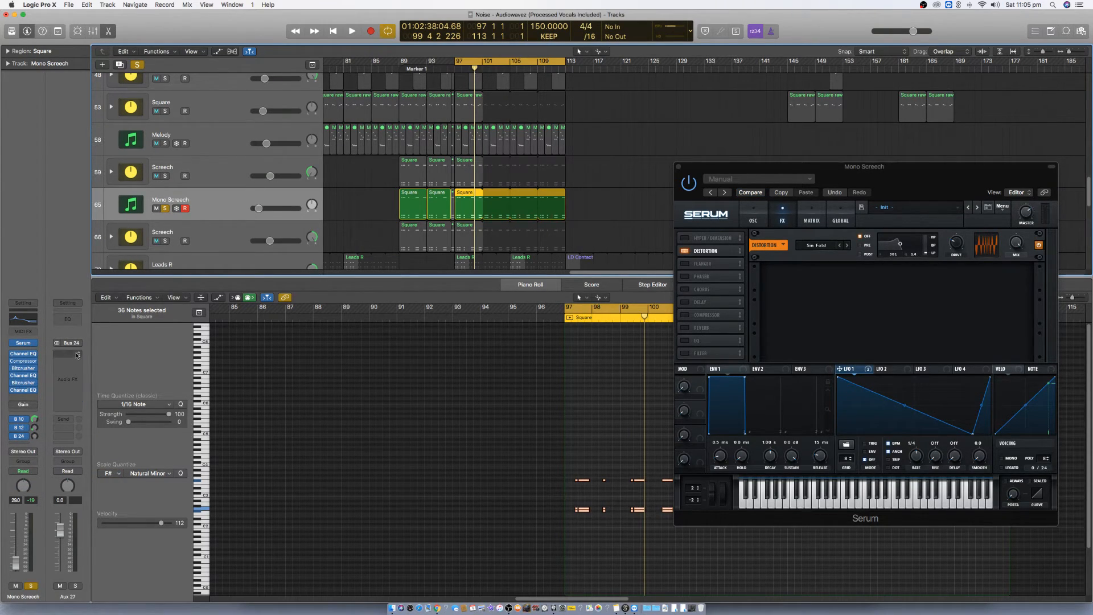
- Insert a stereo Bitcrusher followed by a stereo Channel EQ on the Bus 24 aux channel
left_click(77, 355)
mouse_move(98, 375)
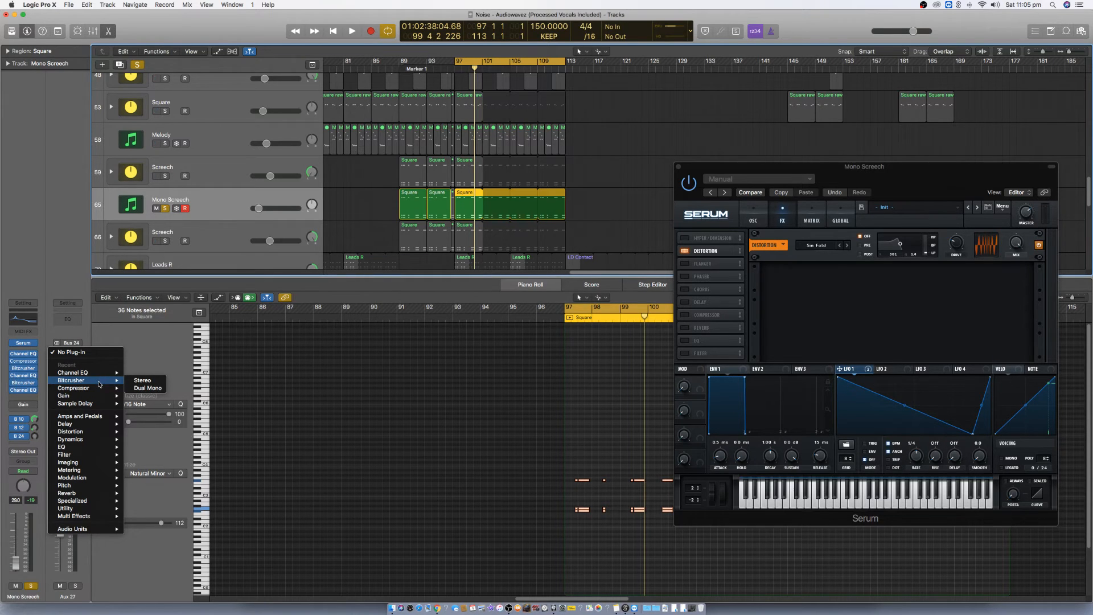
left_click(148, 383)
left_click_drag(167, 51, 410, 390)
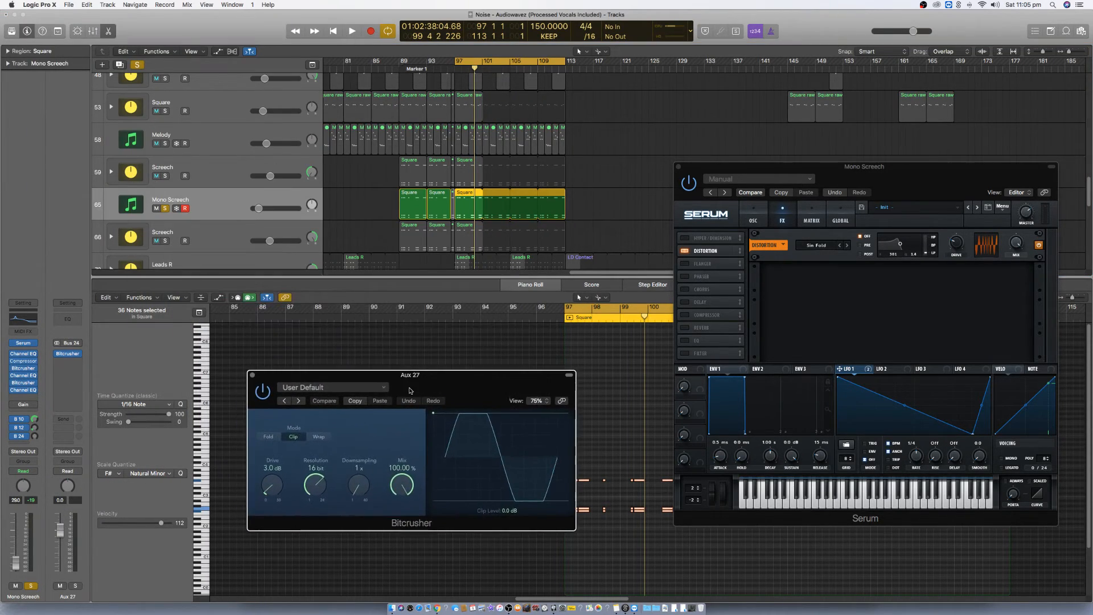
left_click(79, 365)
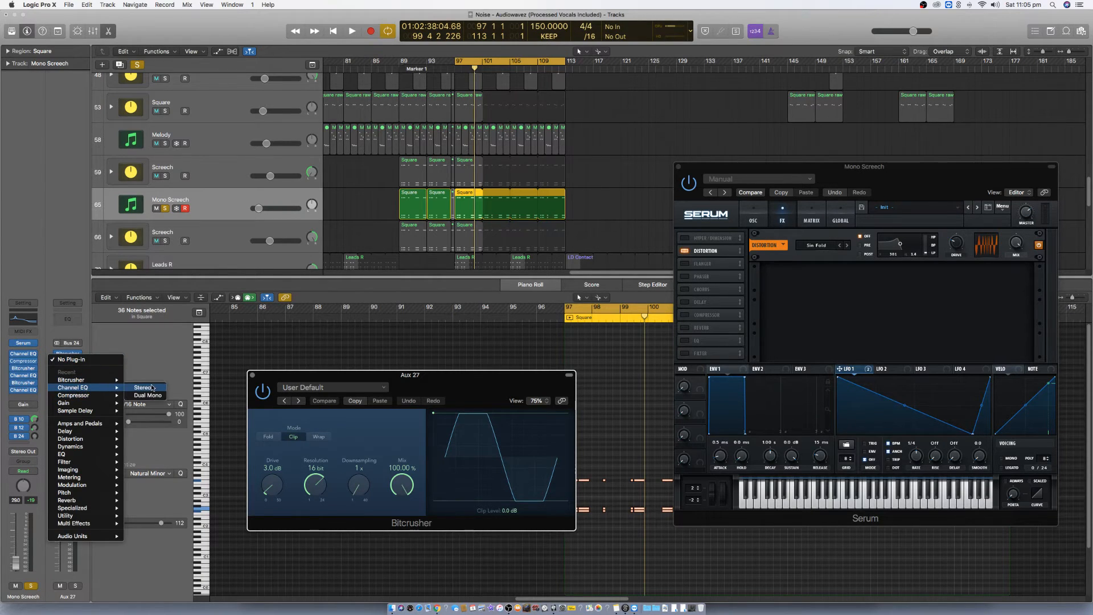
left_click(153, 389)
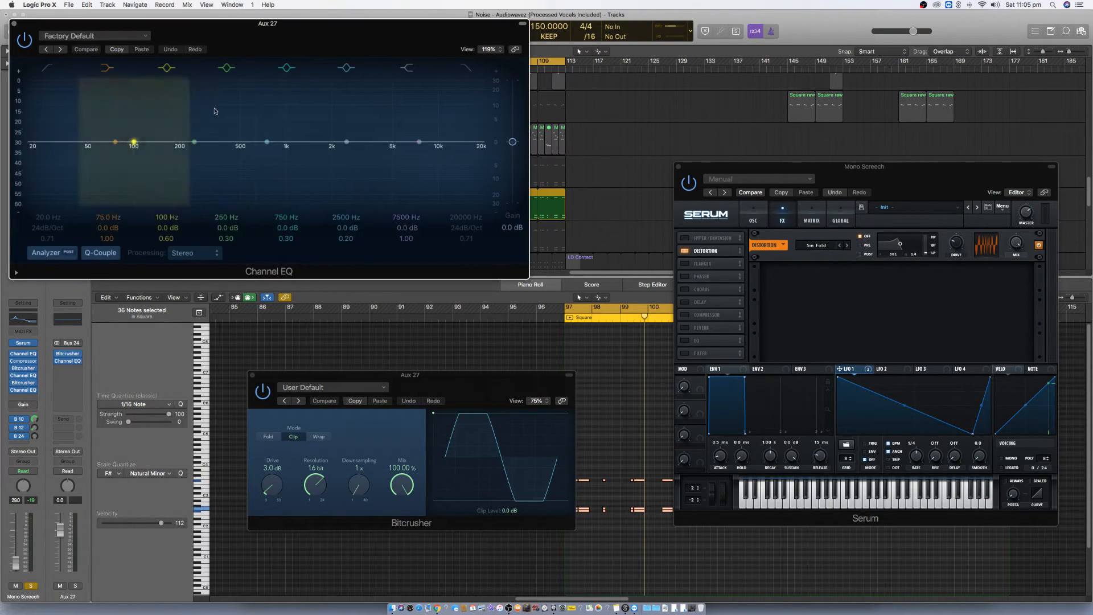
- Enable the aux EQ's low cut at 245 Hz and high cut at 2200 Hz
left_click_drag(410, 23, 565, 83)
left_click(621, 126)
left_click(202, 128)
left_click_drag(188, 200, 347, 216)
left_click_drag(638, 216, 493, 215)
- Raise the Bus 24 send to about -5 dB during playback and switch the aux channel's input to mono
key("space")
left_click(34, 436)
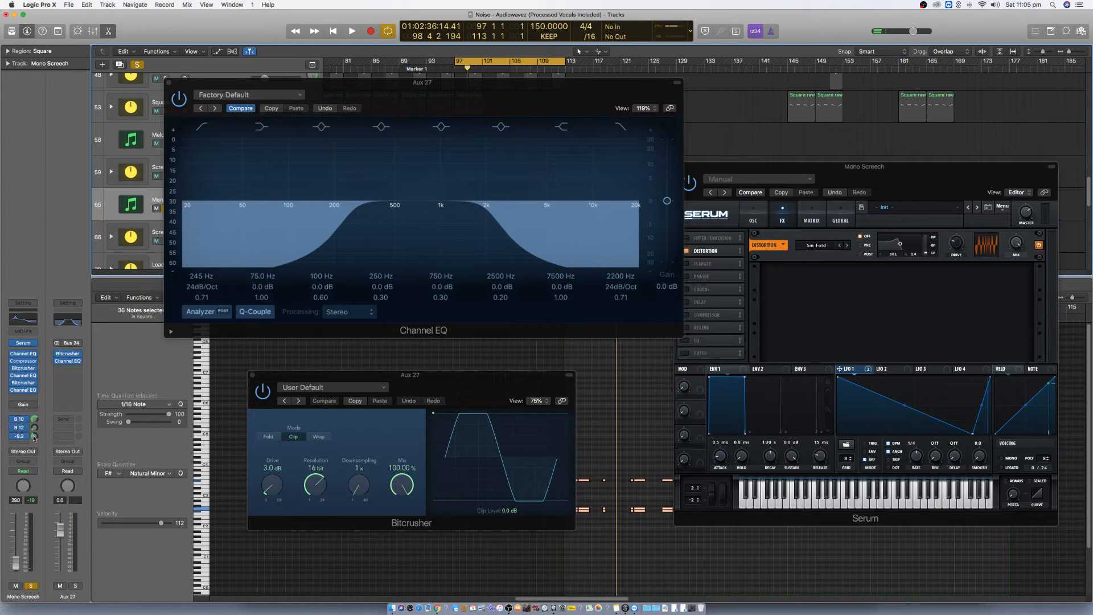
key("space")
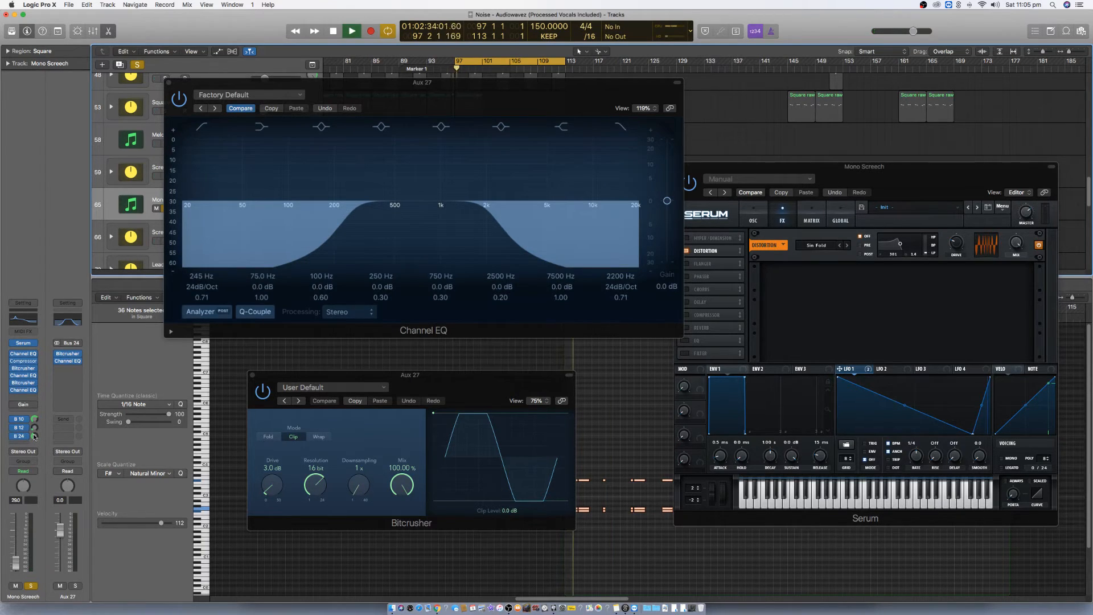
left_click_drag(35, 436, 35, 427)
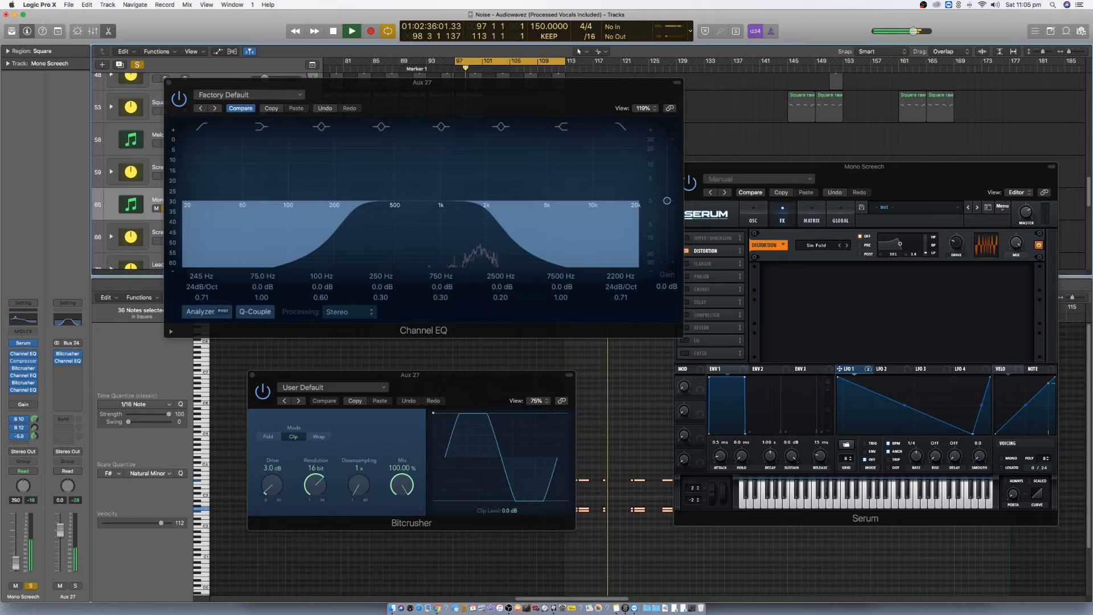
left_click(56, 344)
key("space")
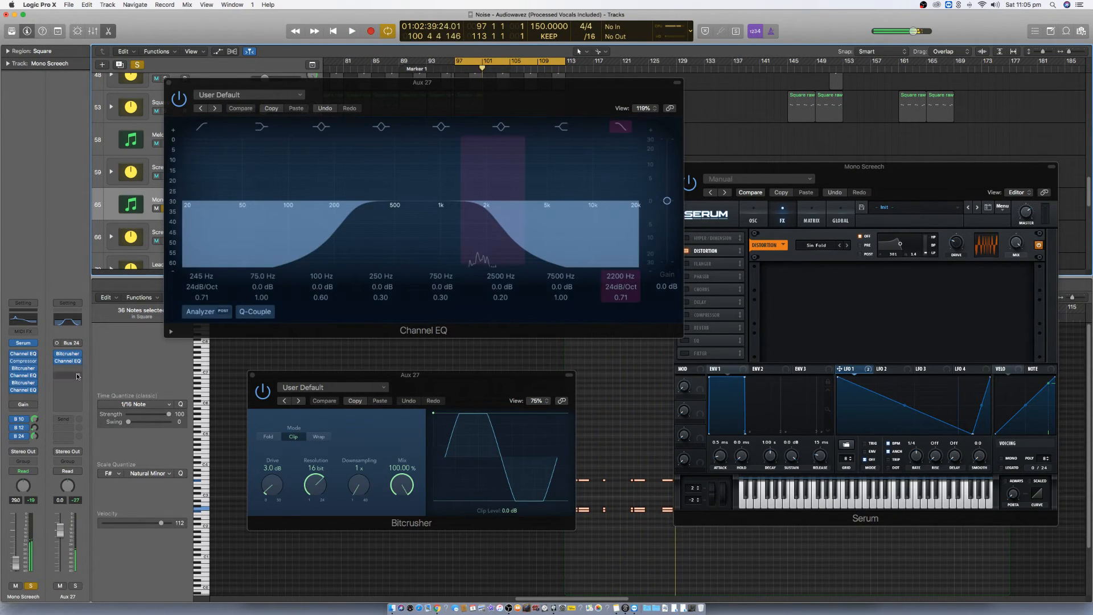
- Insert a second Channel EQ, in mono, on the Bus 24 aux and leave only that EQ open
left_click(79, 369)
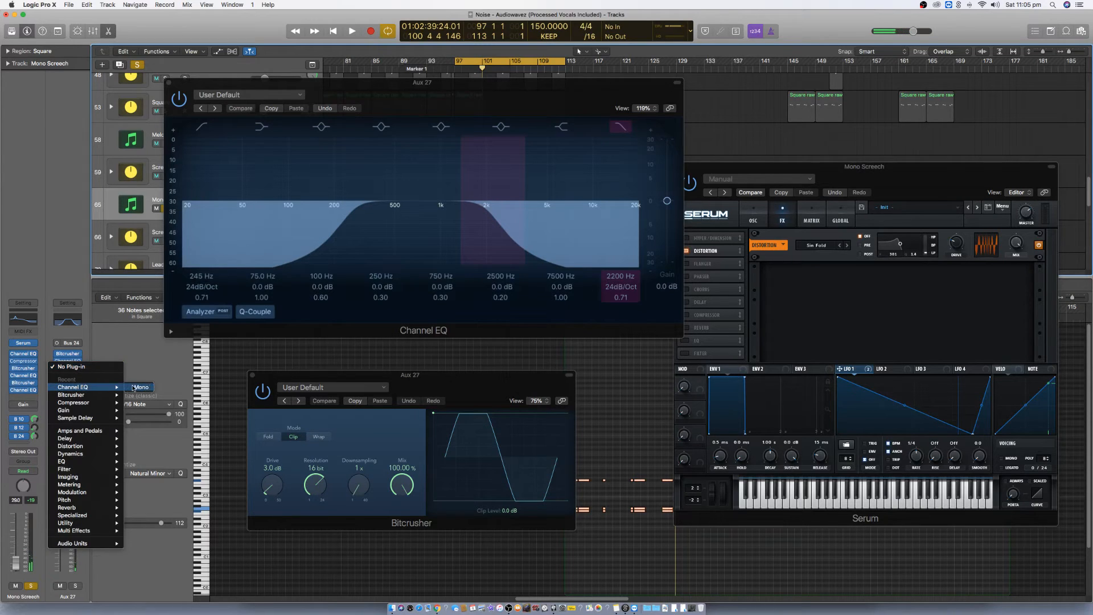
left_click(137, 387)
left_click(572, 88)
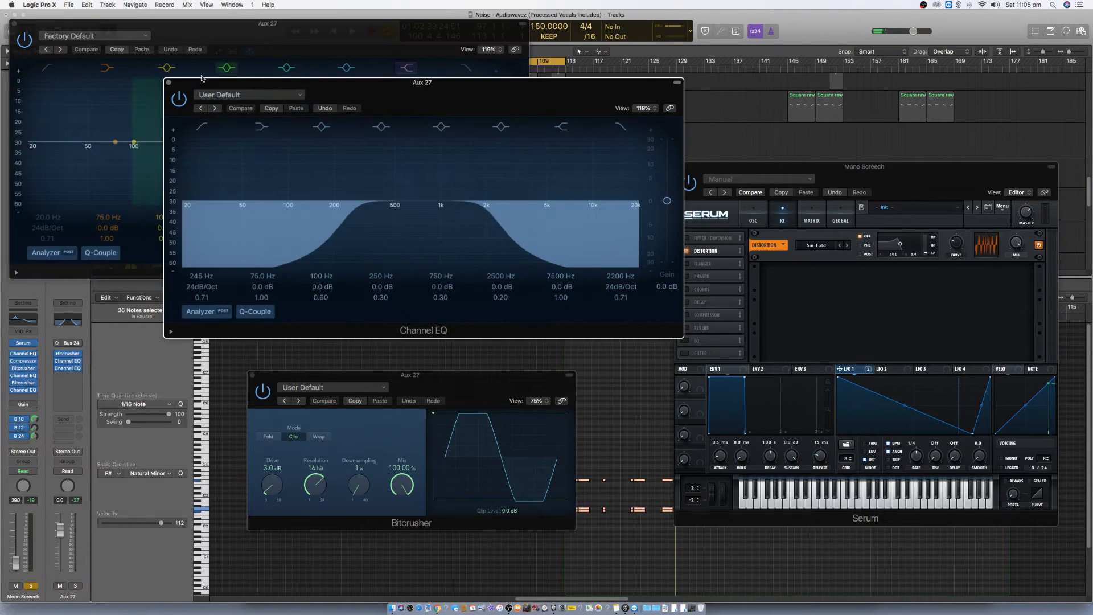
left_click(168, 83)
left_click_drag(228, 48, 460, 153)
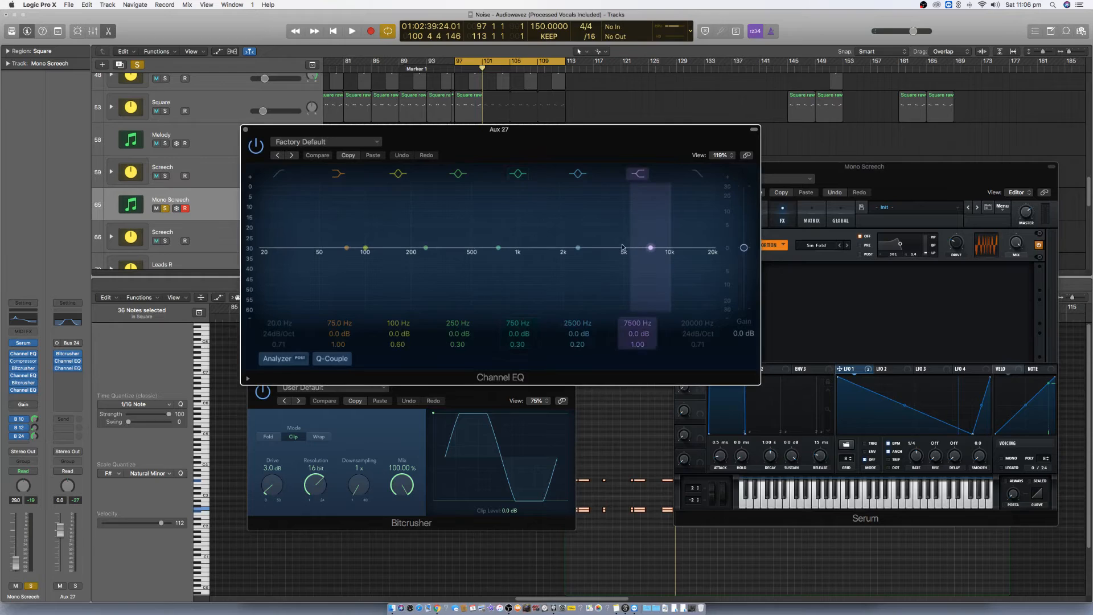
- Sweep a narrow peak in the second aux EQ during playback, setting it to 560 Hz, +21.0 dB and Q 3.40
key("space")
left_click_drag(579, 247, 472, 245)
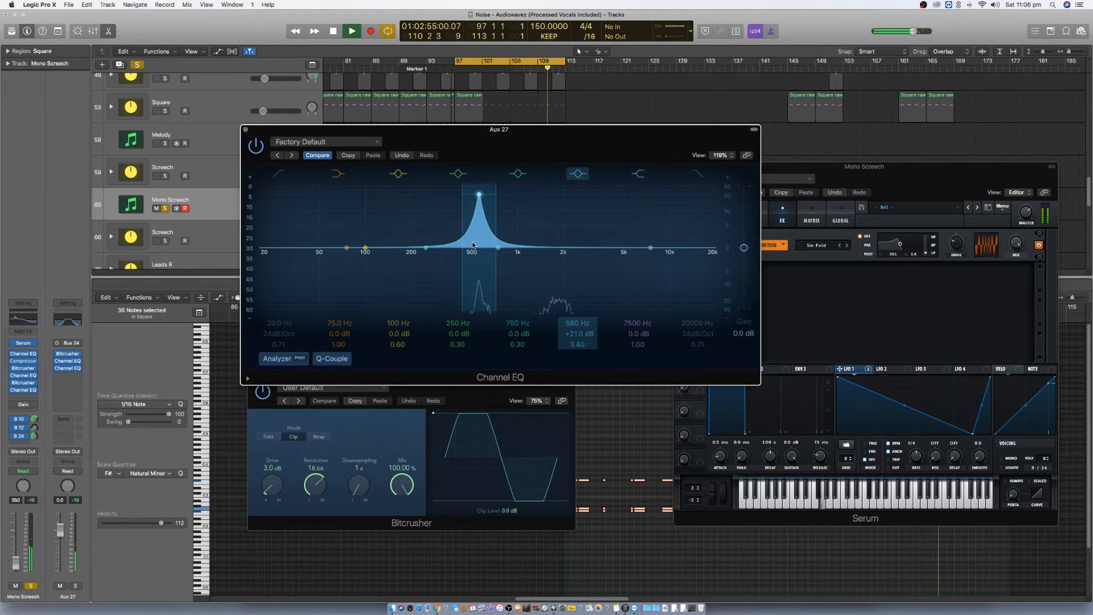
key("space")
- Audition with the other Screech tracks soloed, move the peak to 184 Hz at +20.5 dB, and cut 1680 Hz by 7.5 dB with Q 0.41
left_click(167, 237)
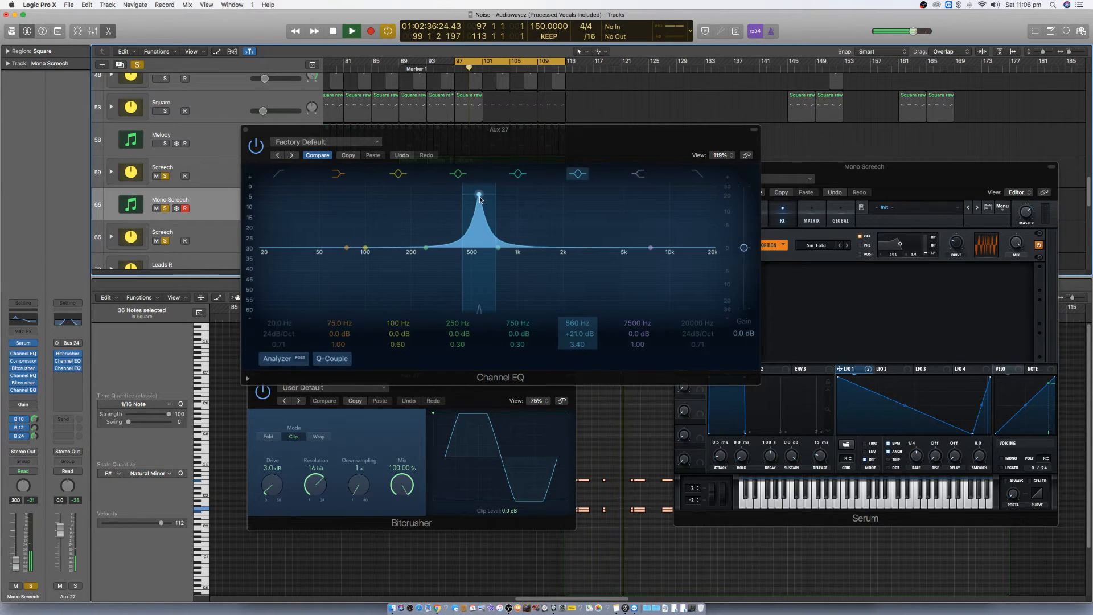
left_click_drag(479, 196, 399, 196)
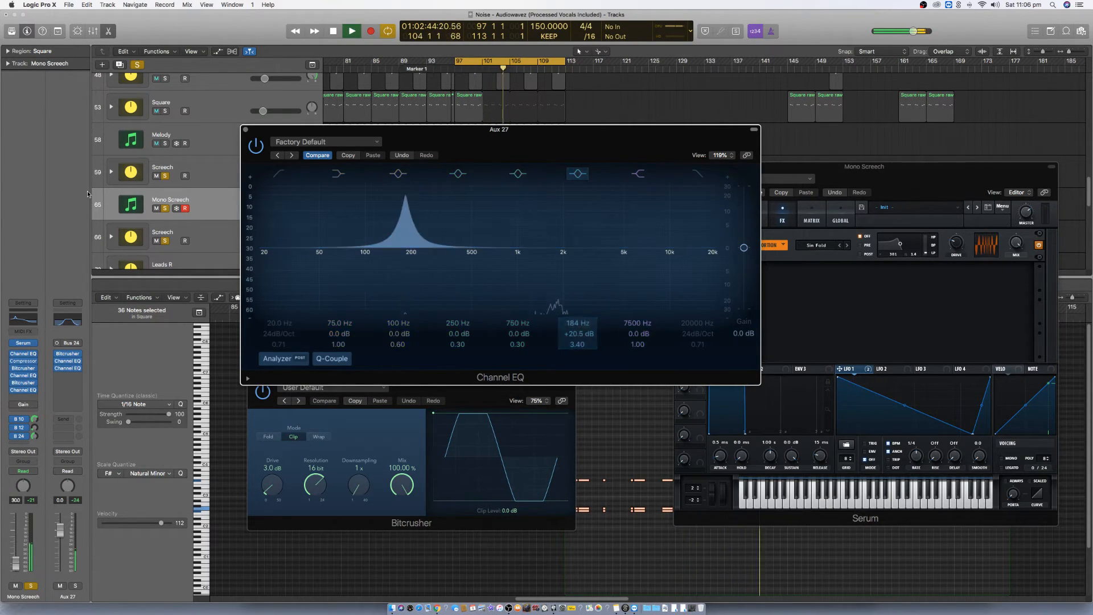
key("space")
left_click(165, 241)
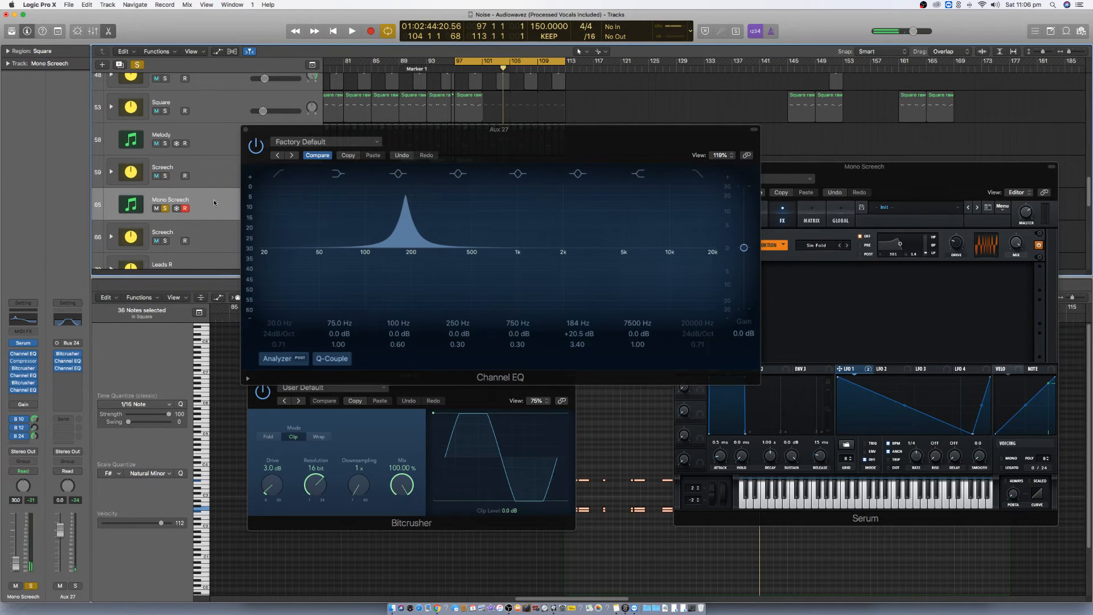
key("space")
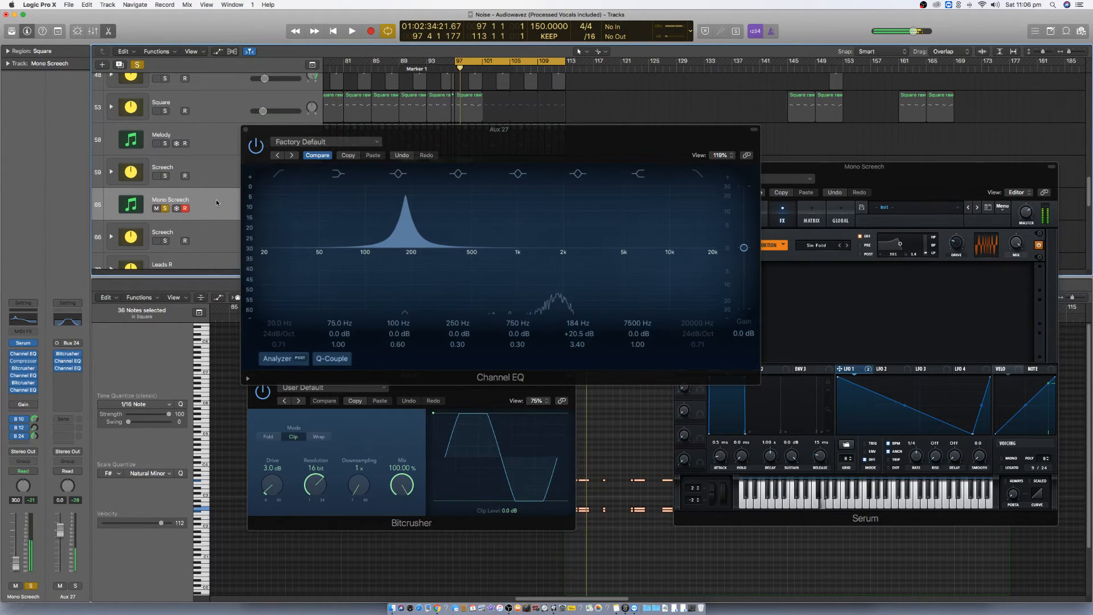
left_click_drag(498, 248, 551, 279)
left_click(246, 129)
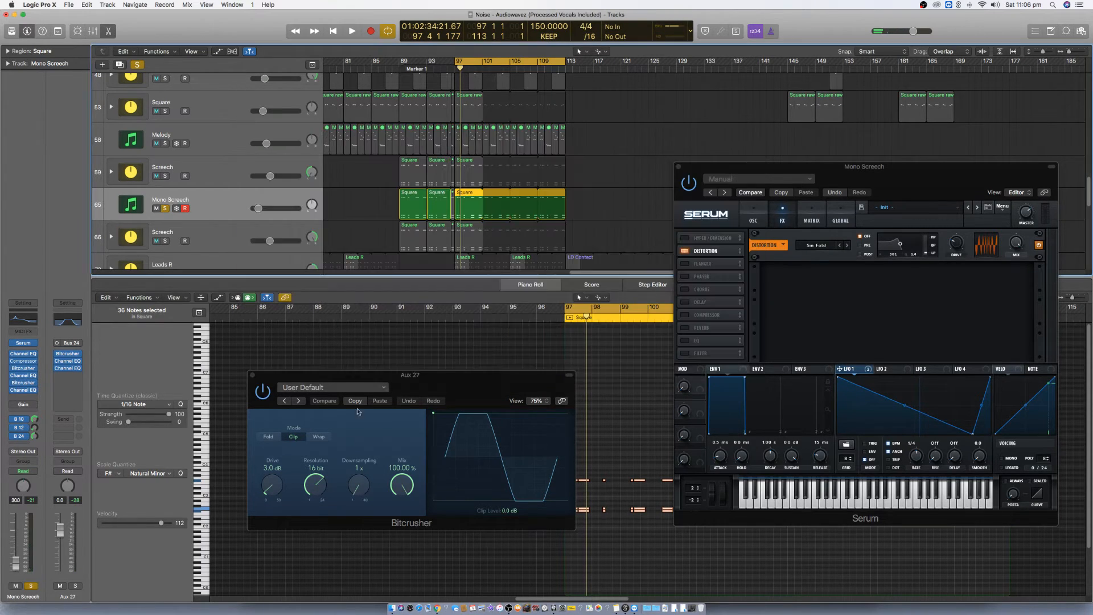
- Set the Bus 24 aux Bitcrusher's resolution to 24 bit and raise its drive to 16.0 dB during playback
left_click_drag(423, 386, 480, 369)
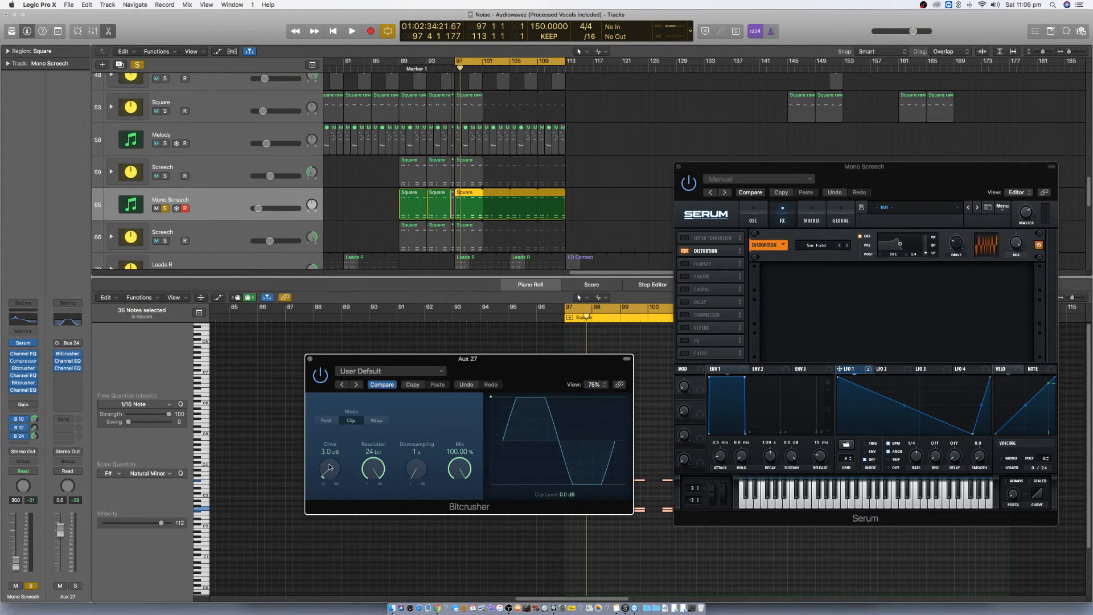
key("space")
scroll(322, 460, "up", 2)
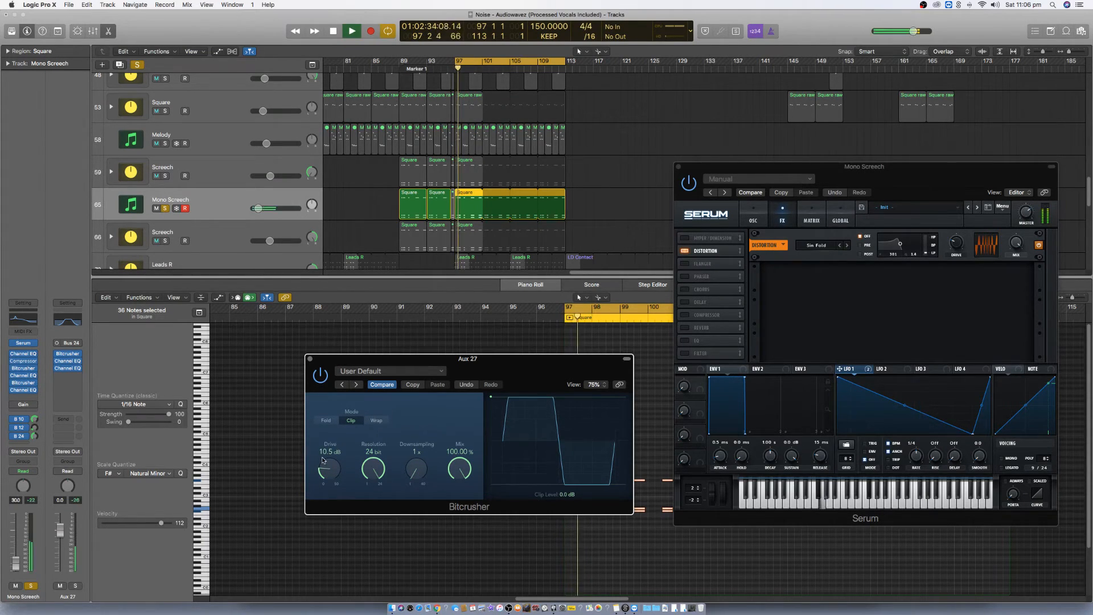
scroll(323, 457, "up", 1)
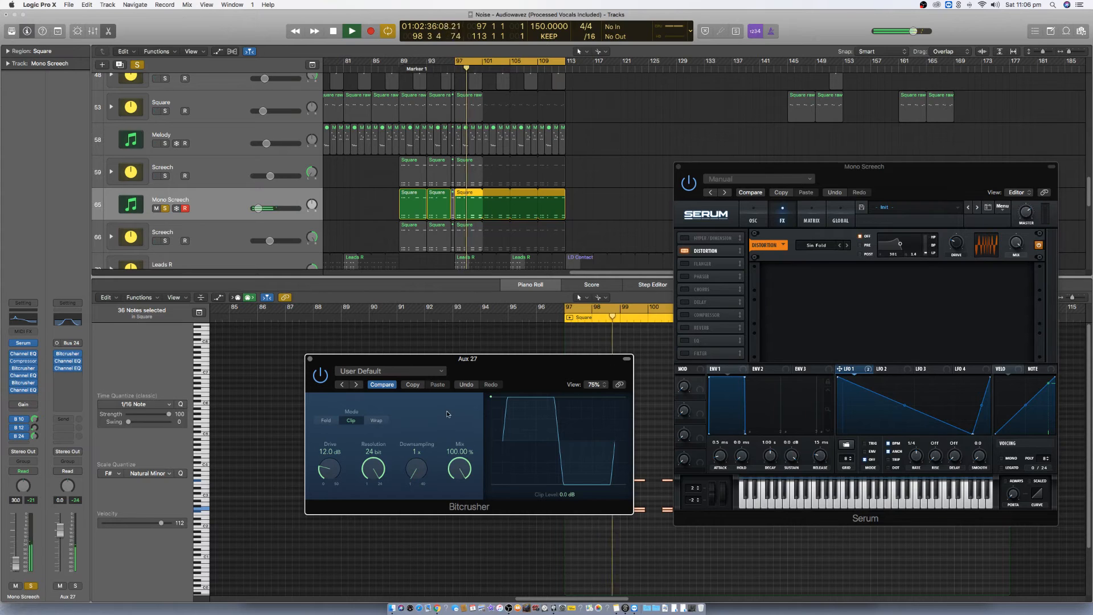
scroll(333, 458, "up", 4)
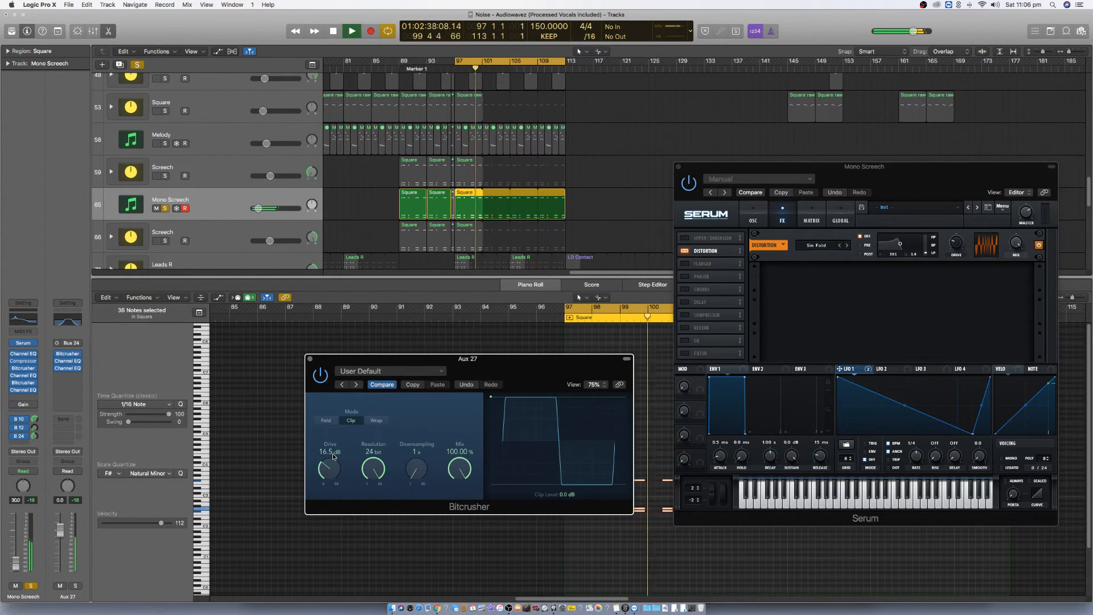
key("space")
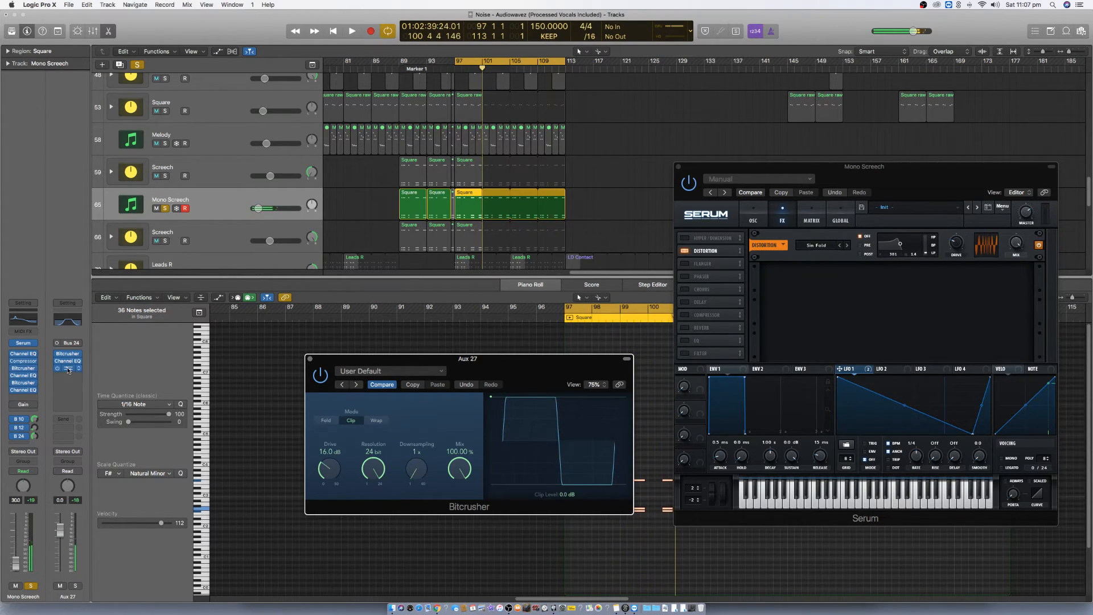
- Add a narrow boost of 11.5 dB at 1140 Hz with Q 3.60 in the aux channel's second Channel EQ
left_click(67, 368)
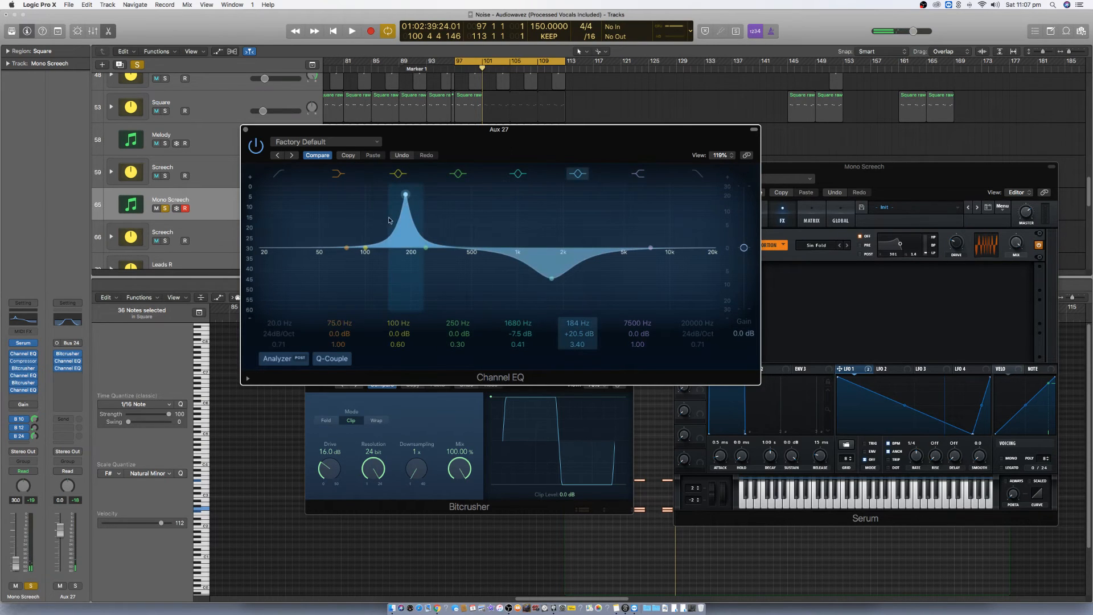
key("space")
left_click_drag(420, 255, 532, 256)
key("space")
left_click_drag(526, 206, 527, 217)
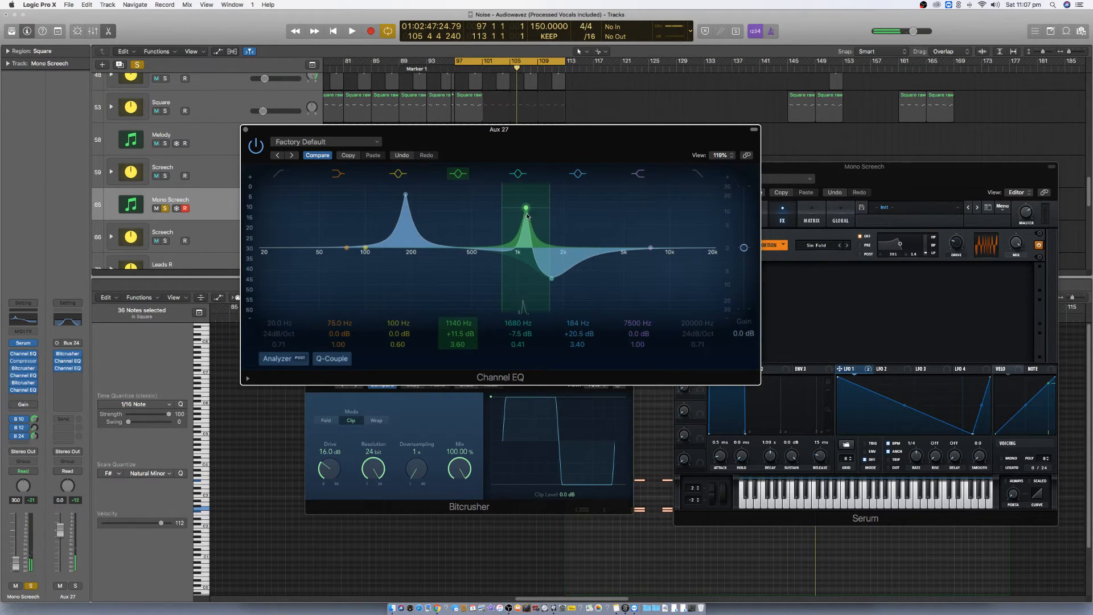
left_click(246, 130)
- Enable the Reverb effect in Serum, check the Bus 12 aux channel and return to the Bus 24 aux channel
left_click(711, 252)
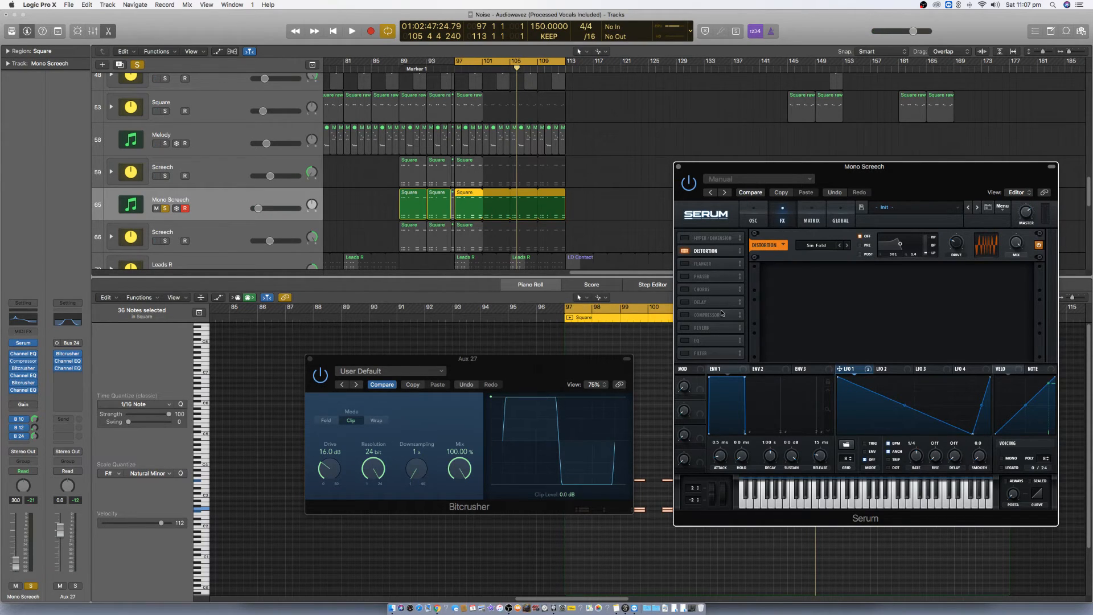
left_click(686, 328)
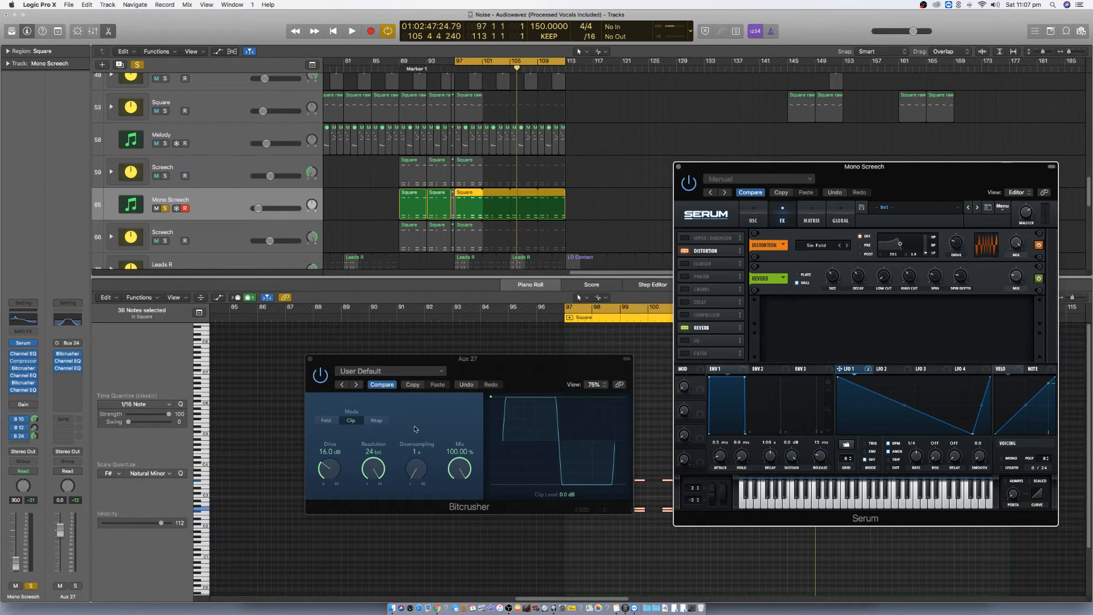
left_click(21, 428)
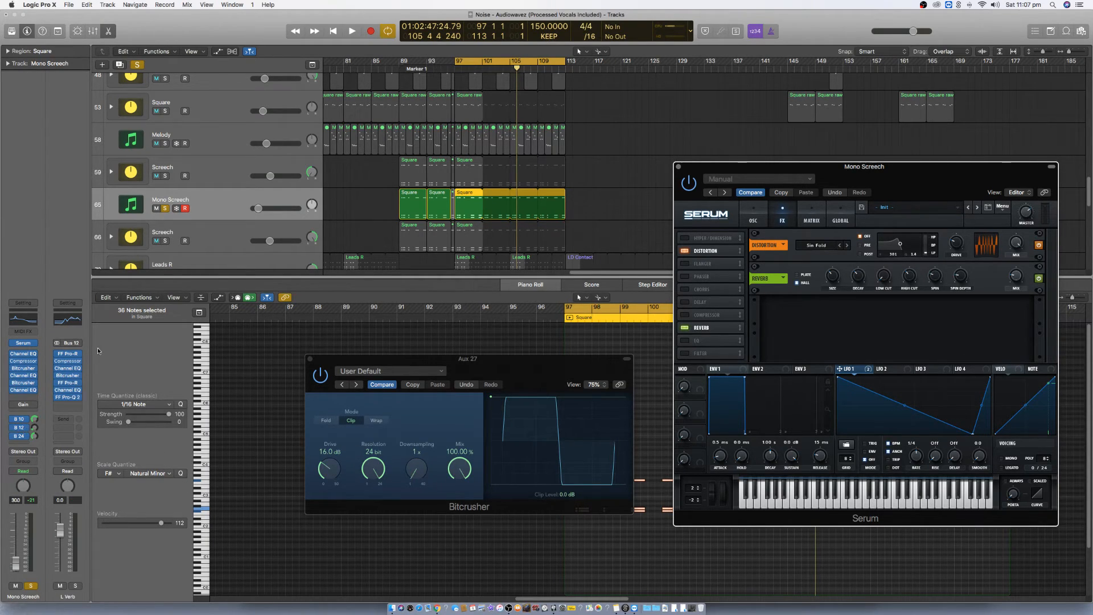
left_click(21, 436)
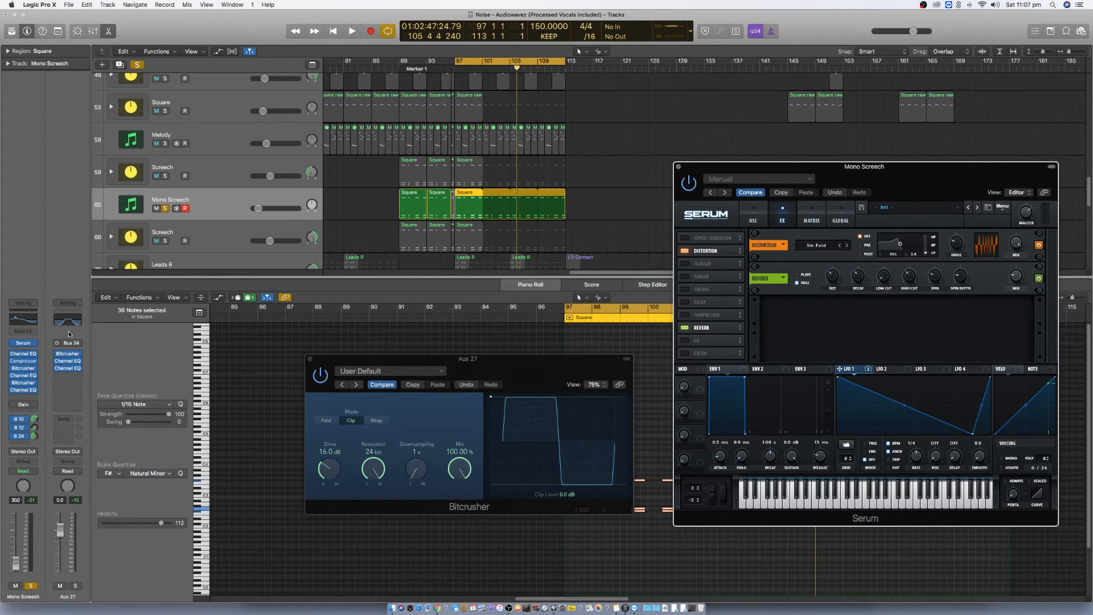
- Set the aux Bitcrusher to Fold mode with a -2.6 dB clip level and 8x downsampling
left_click(69, 355)
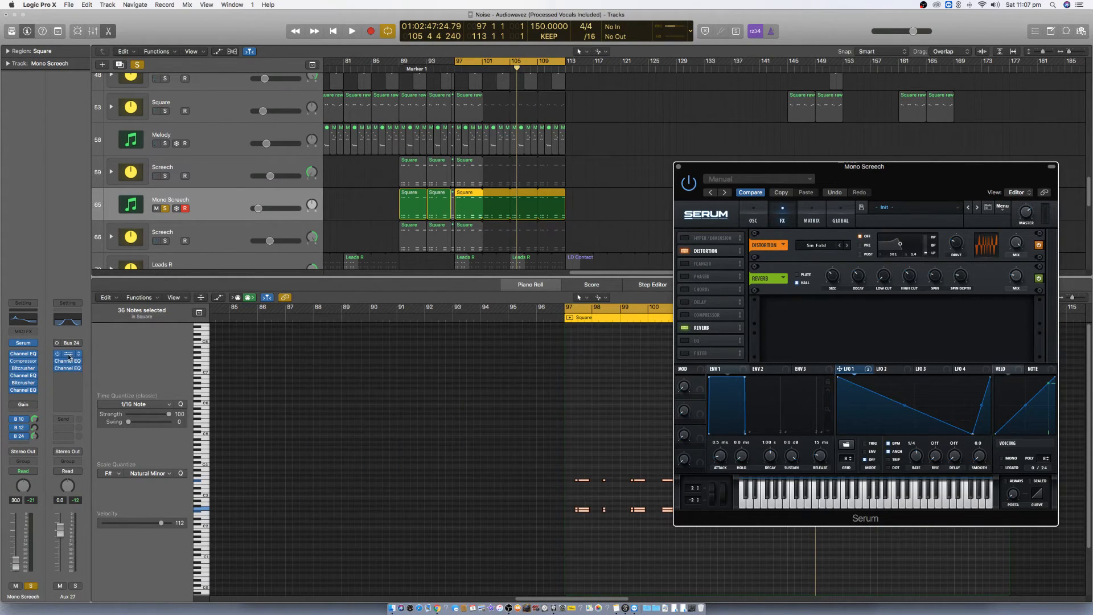
left_click(70, 354)
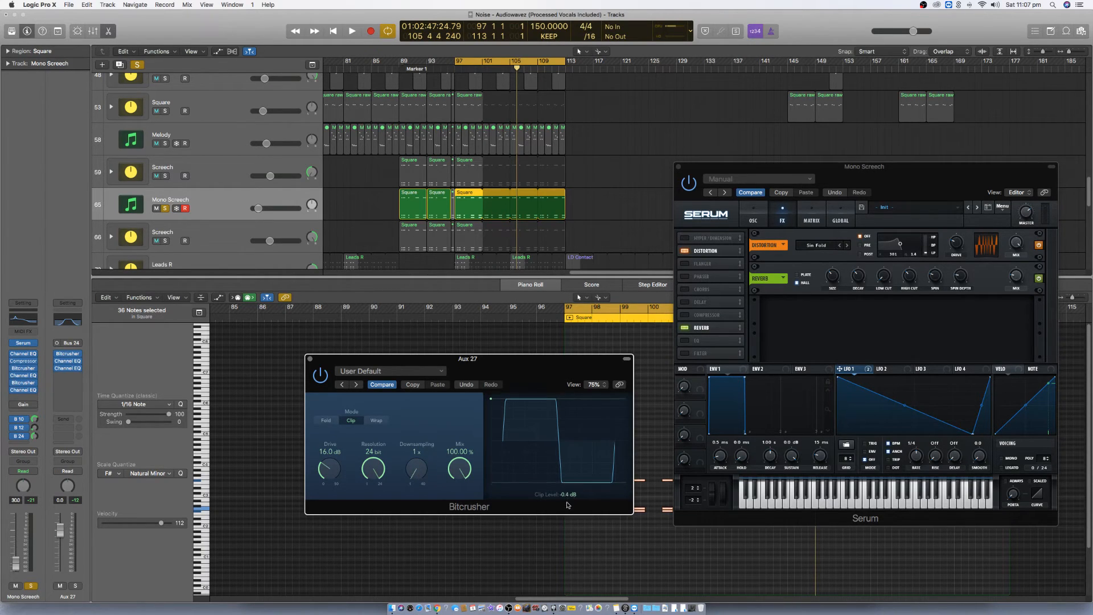
key("space")
left_click_drag(567, 497, 567, 519)
left_click_drag(403, 468, 409, 444)
left_click(378, 422)
left_click(325, 420)
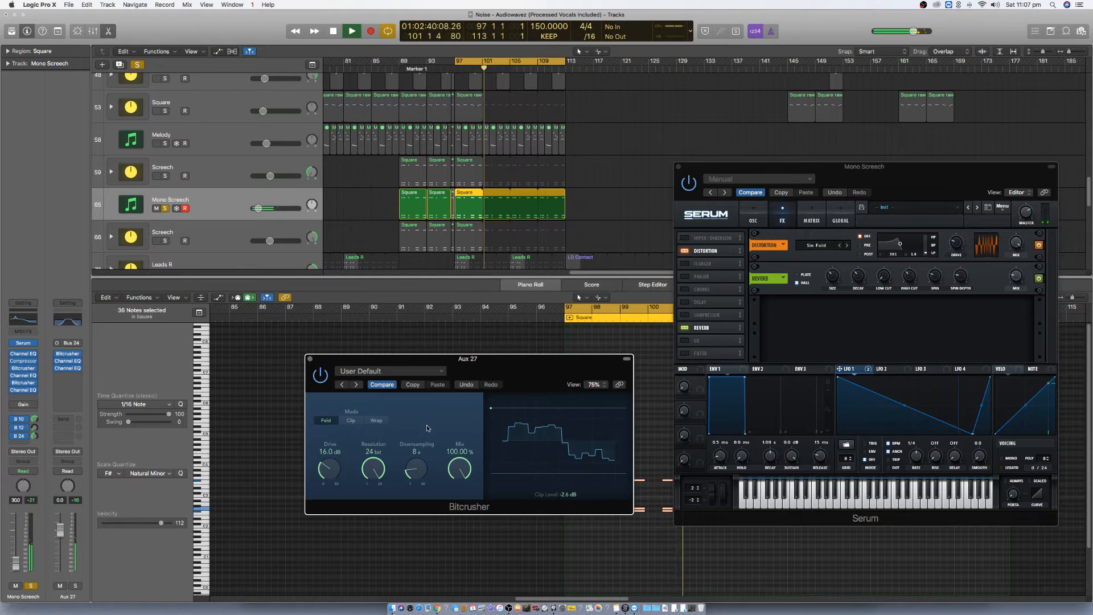
key("space")
left_click(309, 358)
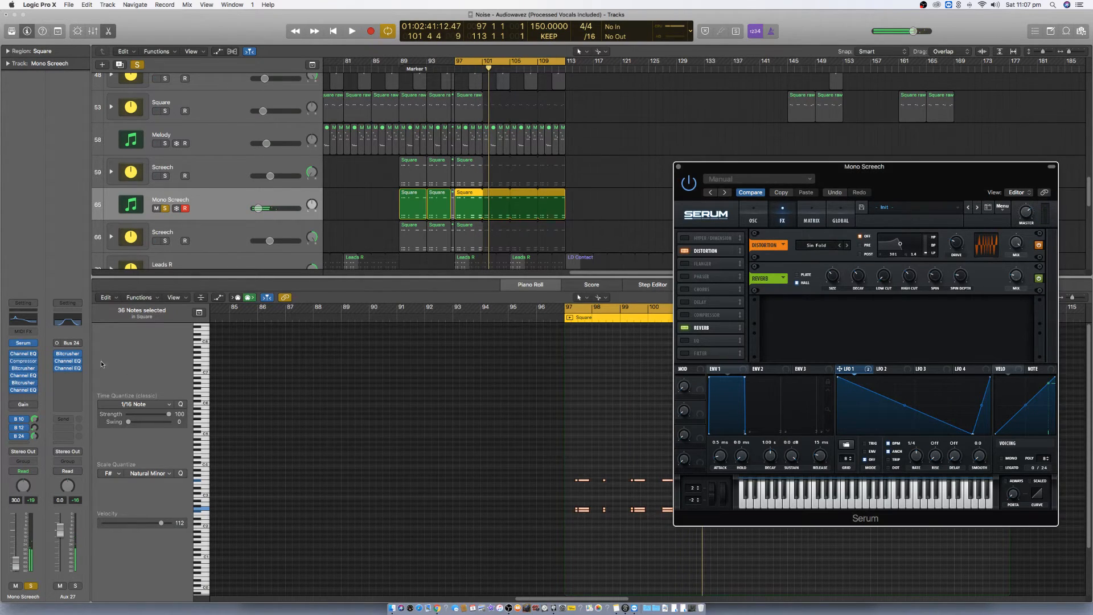
- Enable the high cut in the aux channel's second Channel EQ and set it to 1320 Hz
left_click(71, 369)
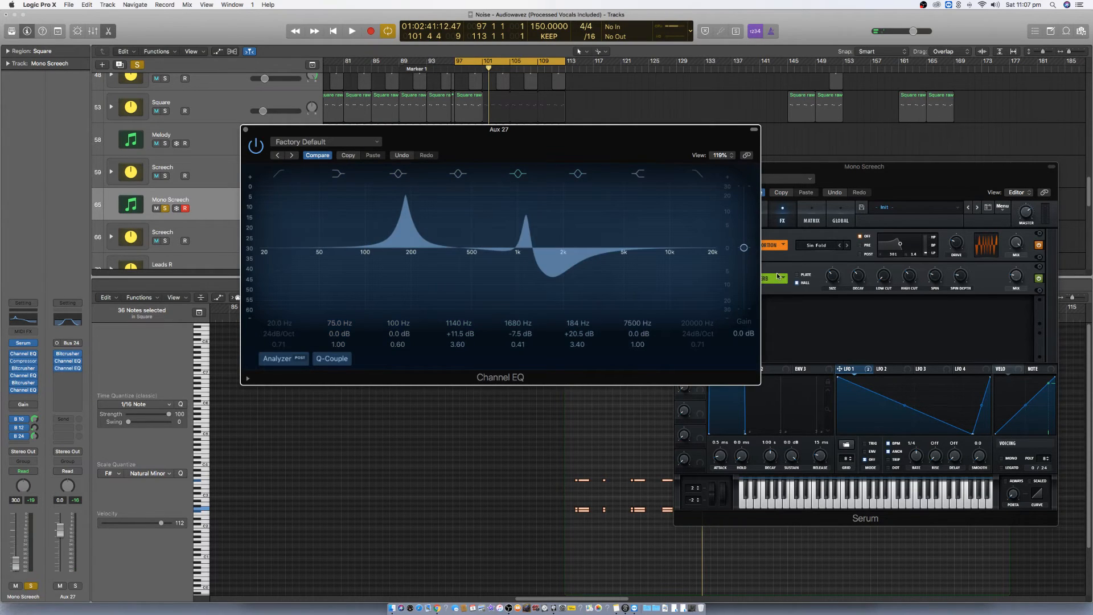
left_click_drag(670, 147, 690, 232)
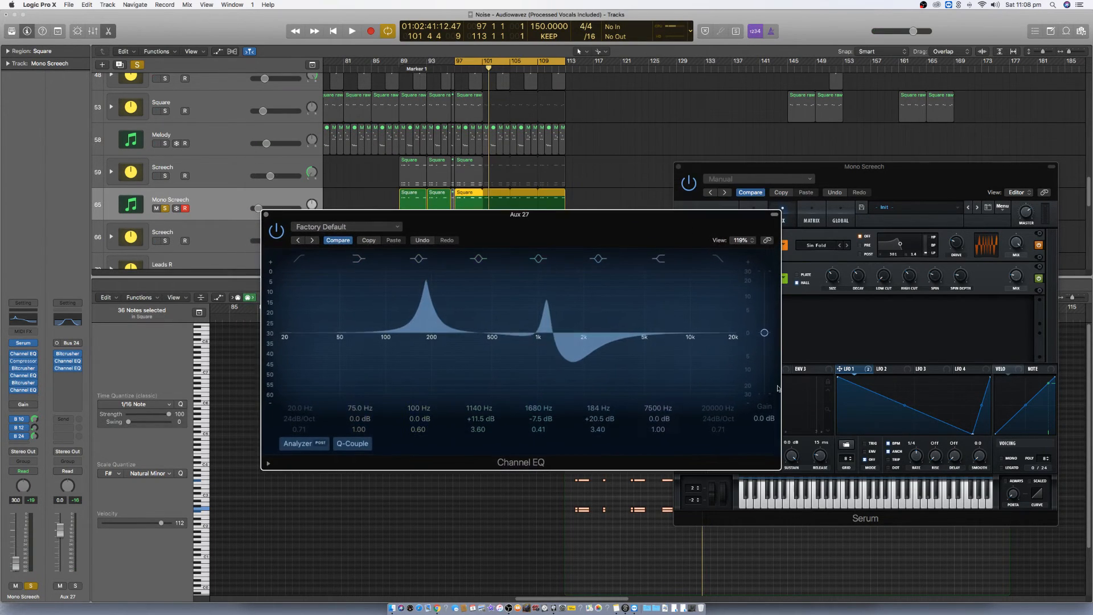
left_click(717, 261)
left_click_drag(712, 408, 713, 486)
key("space")
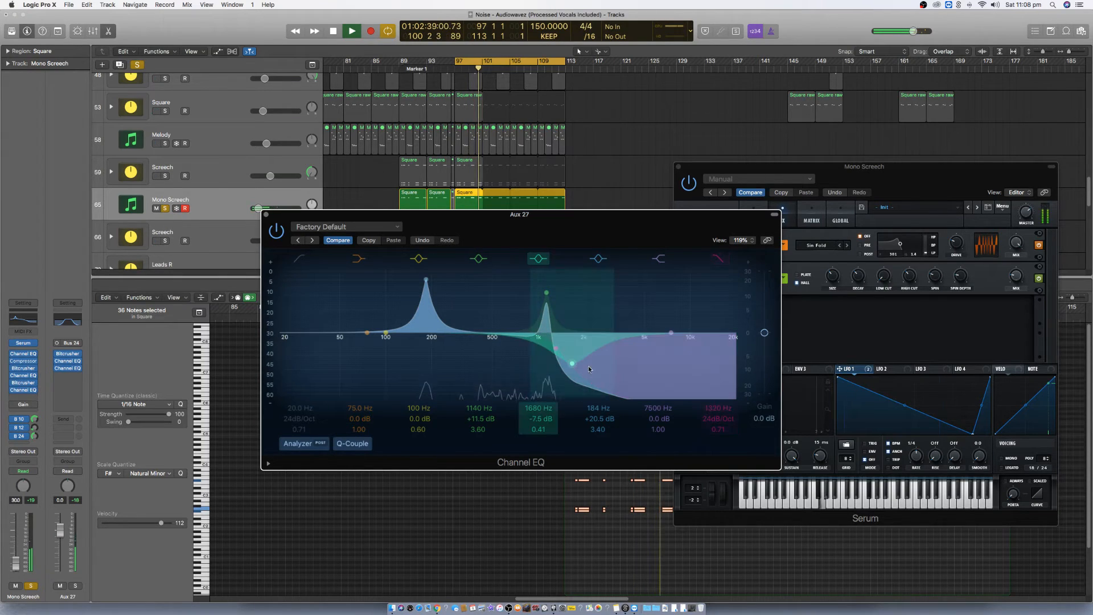
- Disable the 1680 Hz cut band and move the 1140 Hz boost to 550 Hz at +8.5 dB
left_click(538, 259)
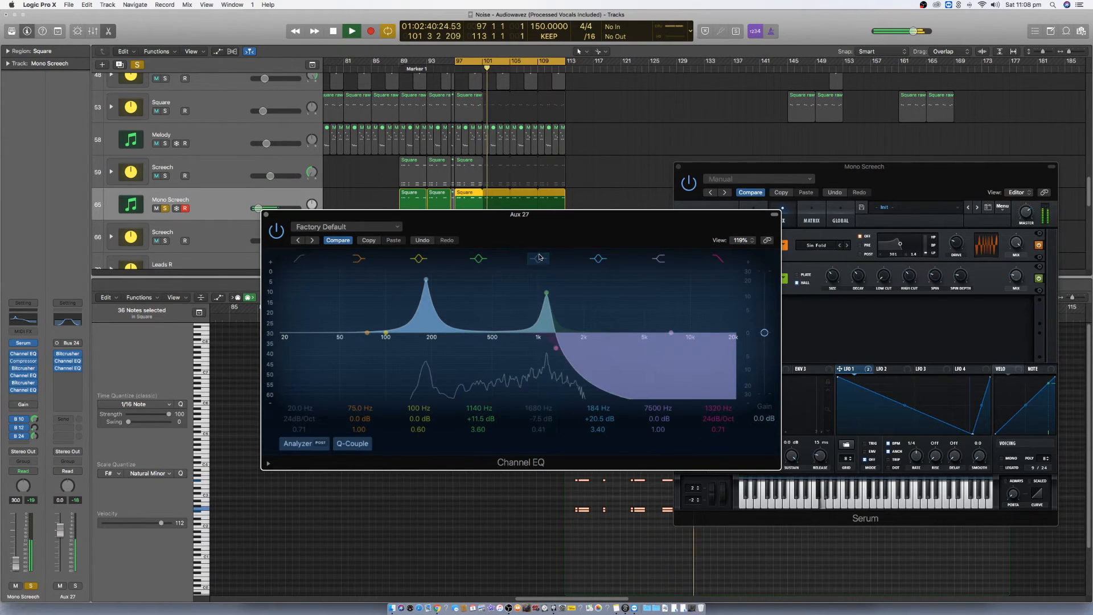
left_click_drag(547, 294, 498, 300)
key("space")
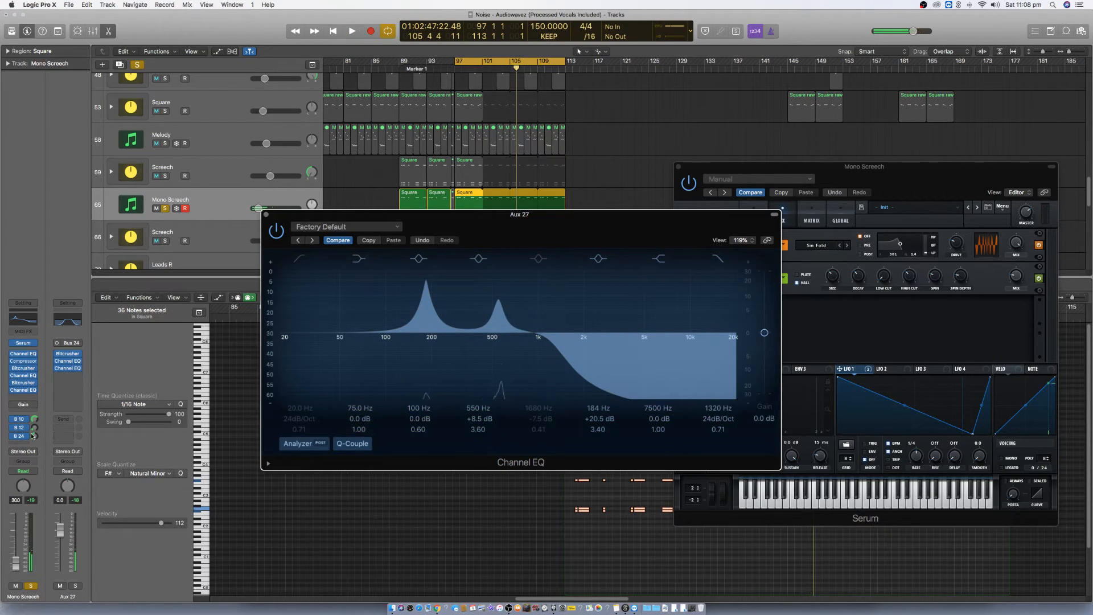
- Readjust the Mono Screech channel's Bus 24 send to about -15.4 dB during playback
left_click_drag(35, 436, 34, 440)
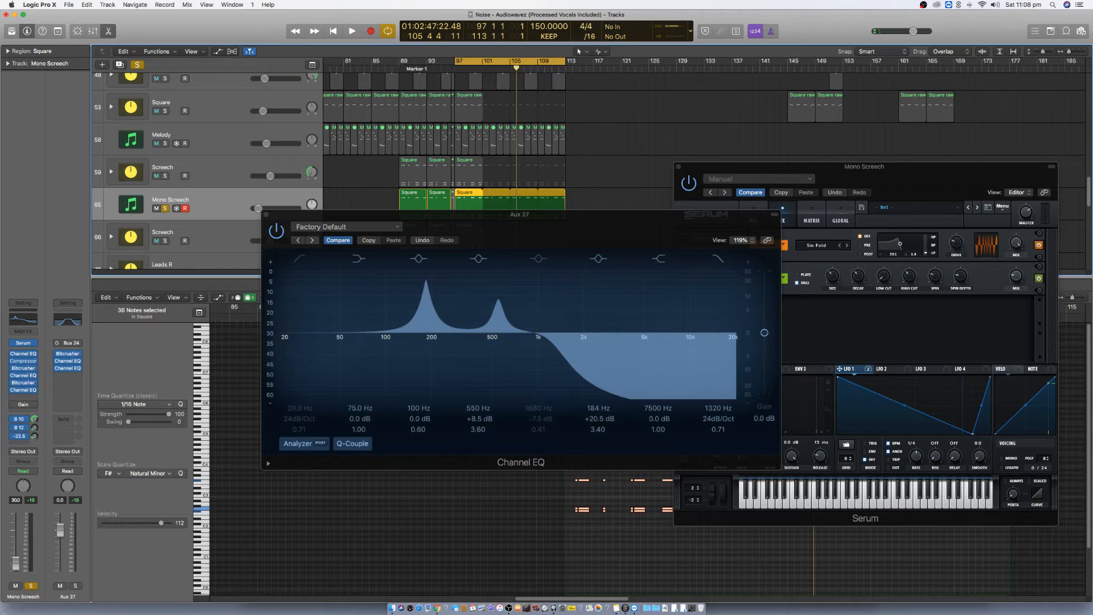
key("space")
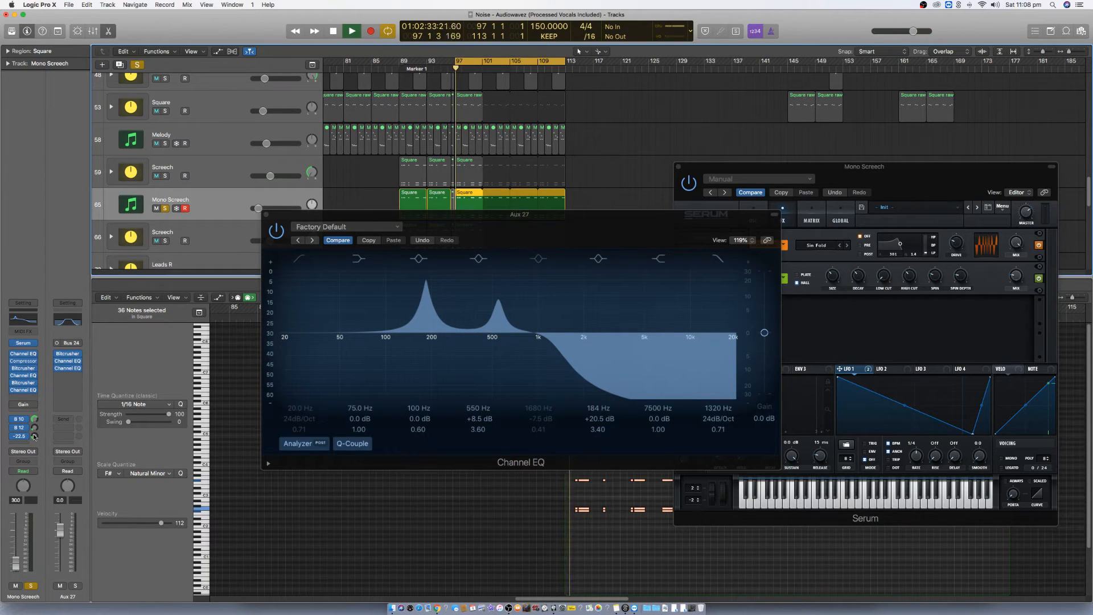
left_click_drag(34, 438, 35, 433)
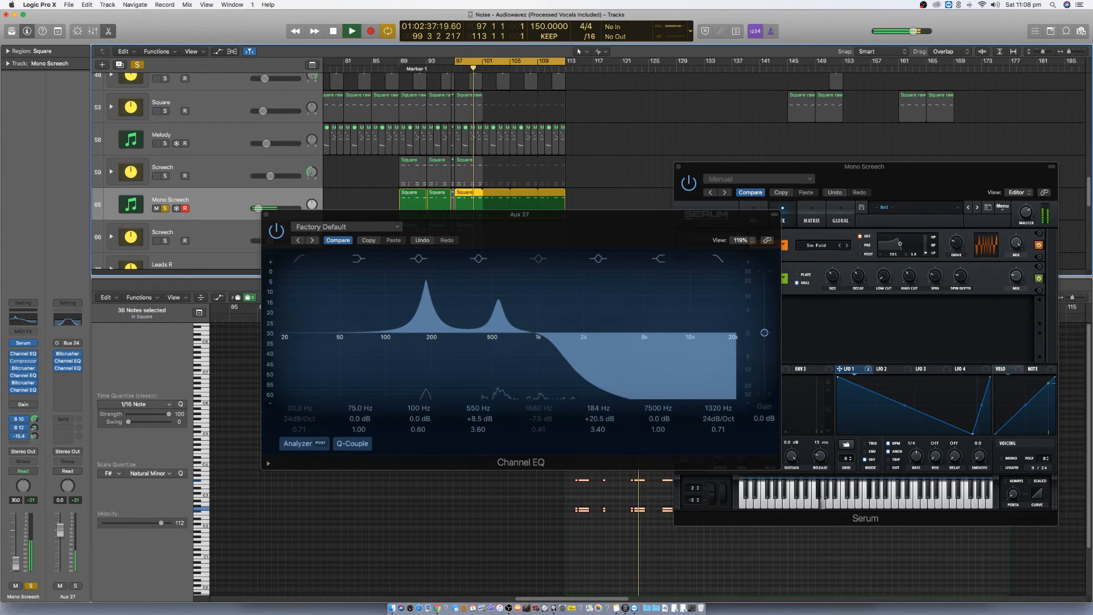
key("space")
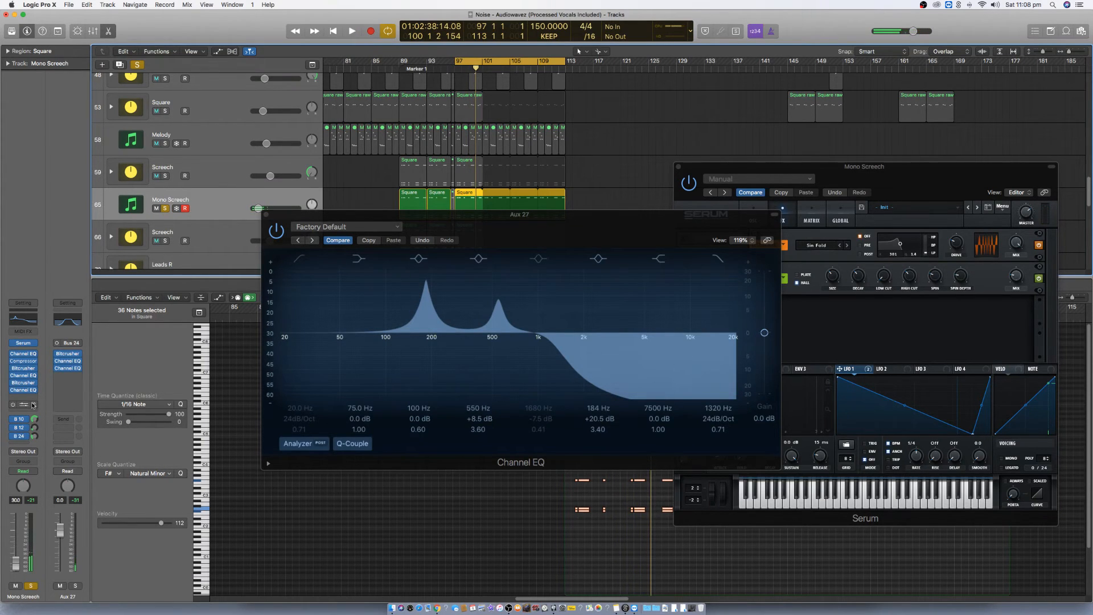
- Lower the Mono Screech channel's Gain plug-in to -22.4 dB and play the loop
left_click(23, 405)
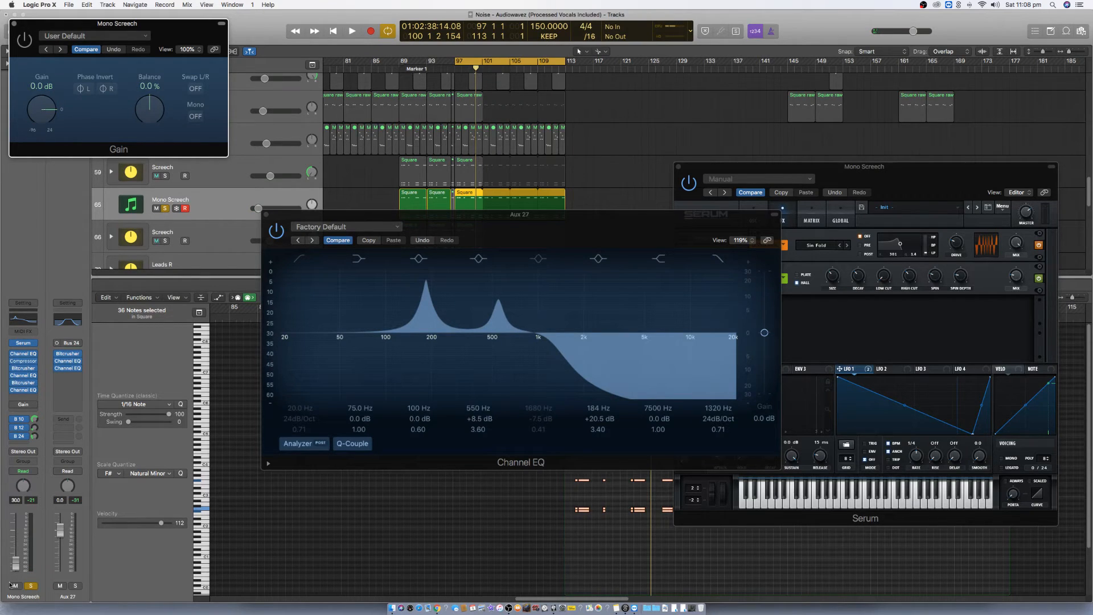
left_click_drag(42, 118, 43, 148)
key("space")
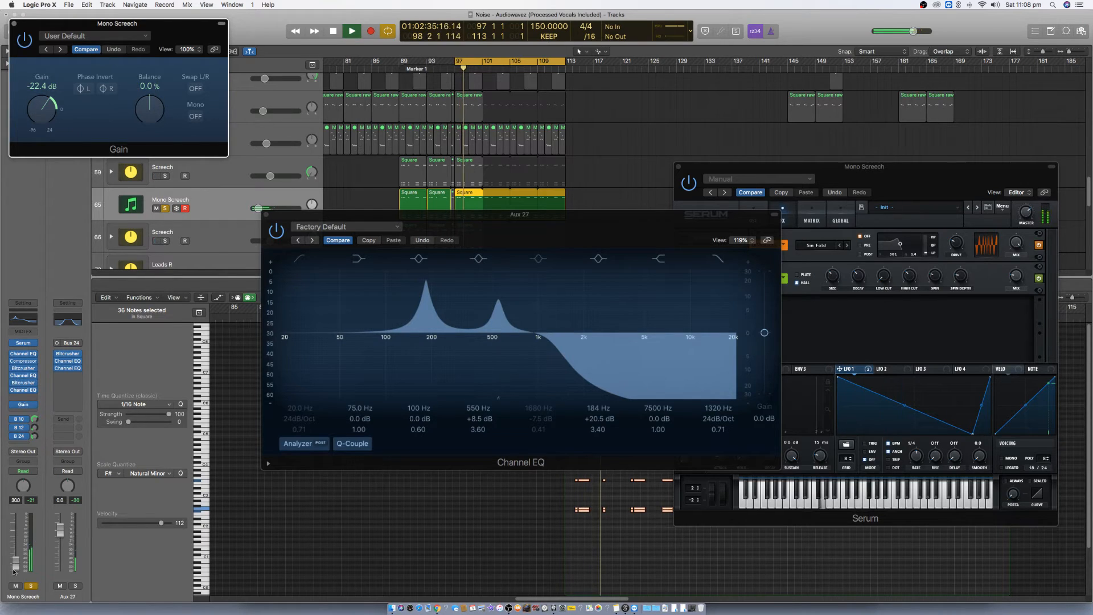
- Raise the Mono Screech fader to -14.4 dB and its Gain plug-in to -17.3 dB, and solo the Screech track above
left_click(13, 404)
left_click_drag(16, 563, 16, 552)
left_click_drag(42, 110, 42, 102)
left_click(164, 176)
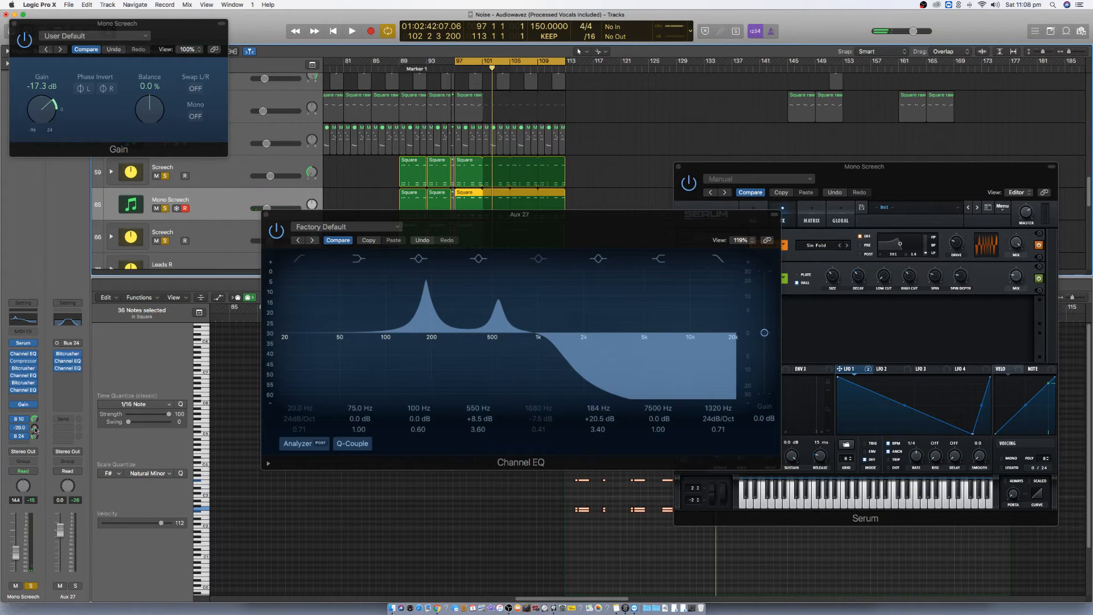
- Insert a Channel EQ after the Gain plug-in on the Mono Screech channel and close the aux channel's EQ window
left_click(34, 397)
left_click(98, 418)
left_click(33, 411)
mouse_move(36, 432)
left_click(94, 432)
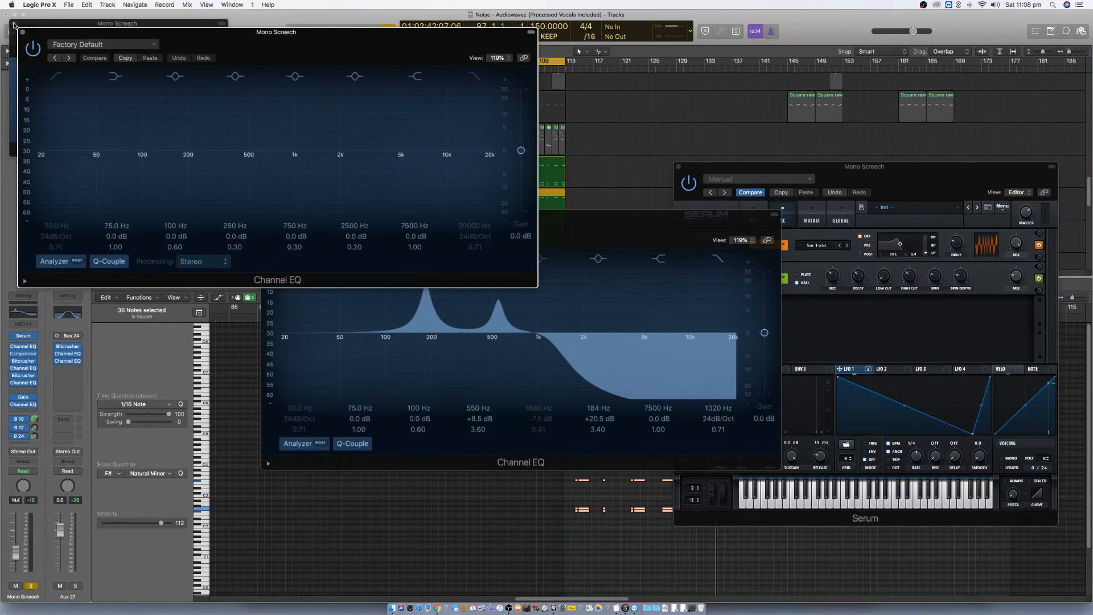
left_click(287, 214)
left_click(266, 214)
left_click_drag(257, 48, 497, 312)
- Boost the new Channel EQ by 10 dB at 132 Hz with a Q of 2.60 while auditioning the loop
key("space")
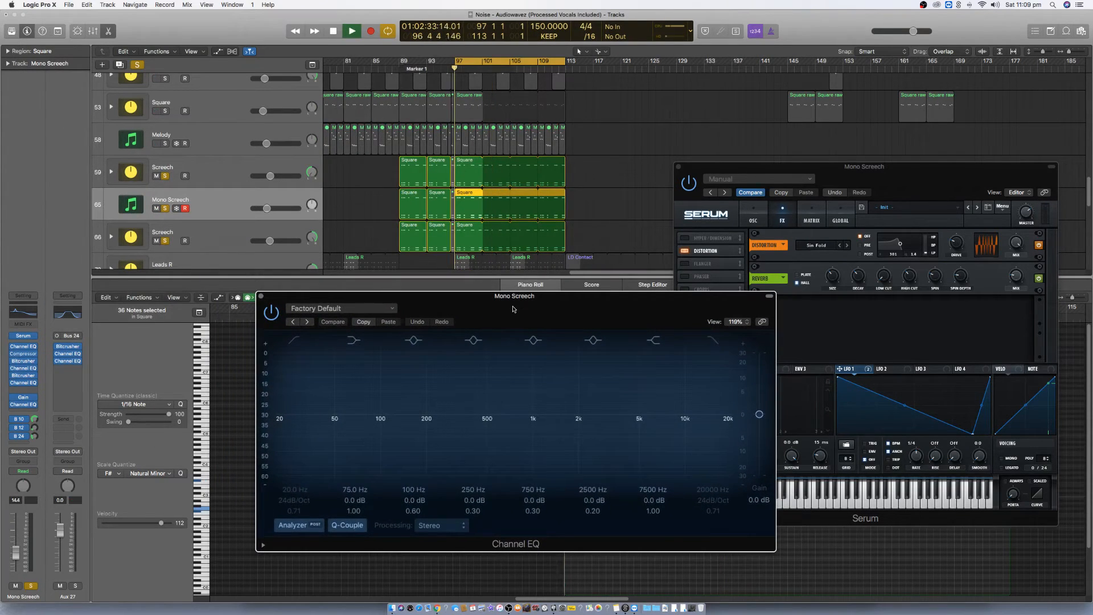
key("space")
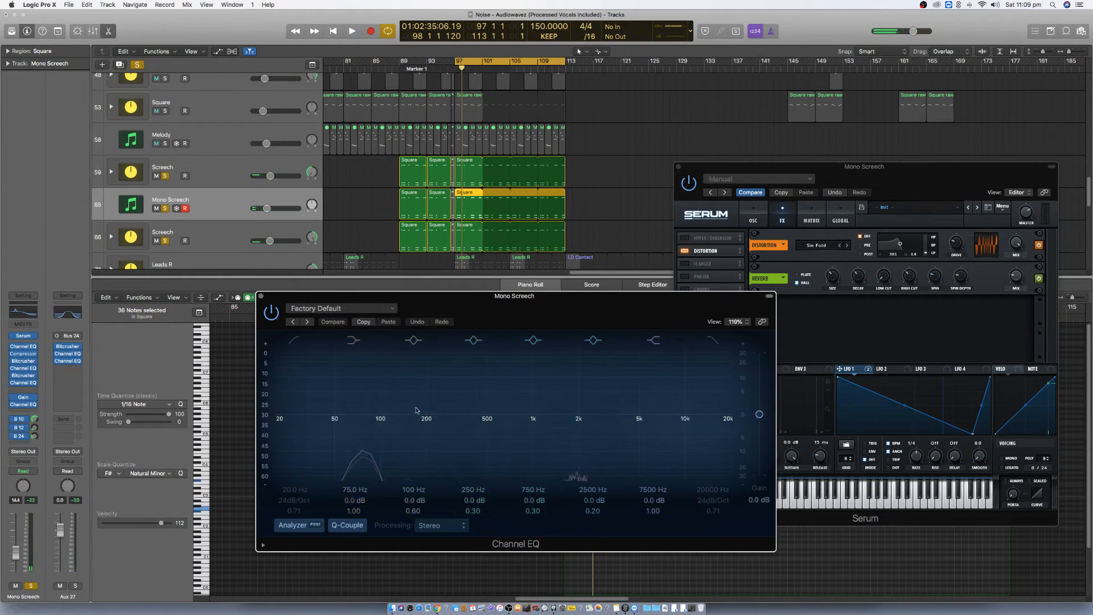
left_click_drag(515, 416, 400, 407)
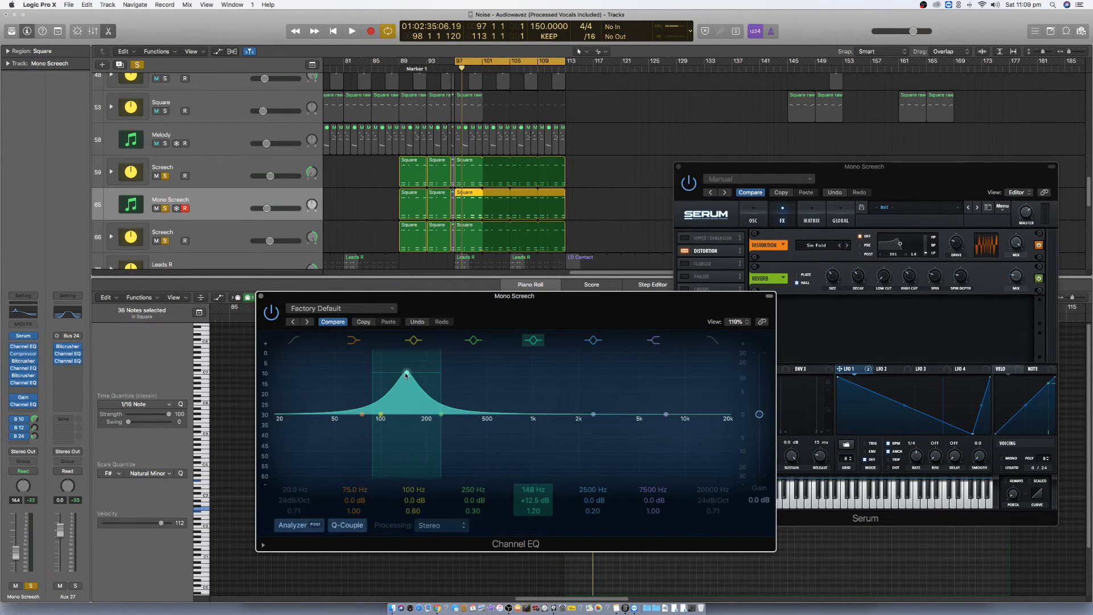
left_click_drag(406, 374, 380, 378)
left_click_drag(378, 429, 399, 429)
key("space")
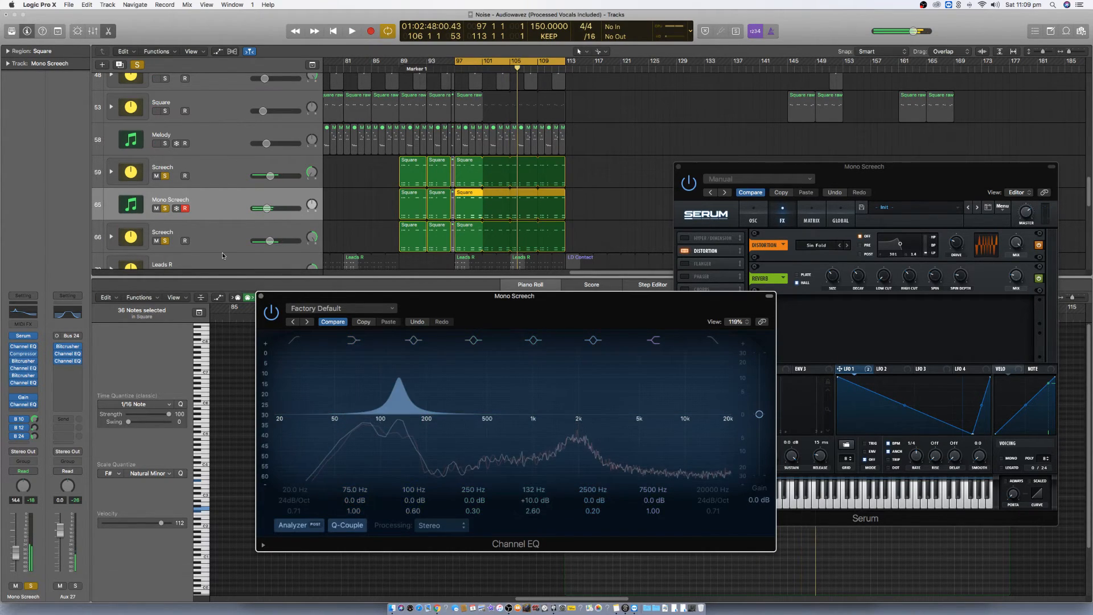
- Solo the Audiowavez Hardstyle Kick 7 track and play the loop with the Screech layers
scroll(504, 198, "down", 5)
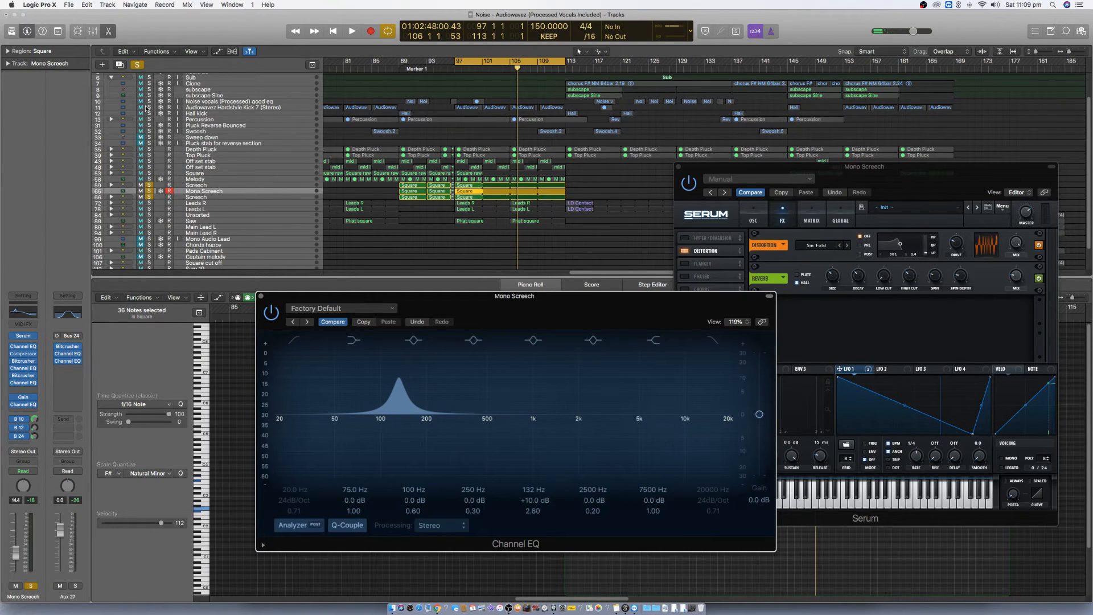
left_click(149, 107)
key("space")
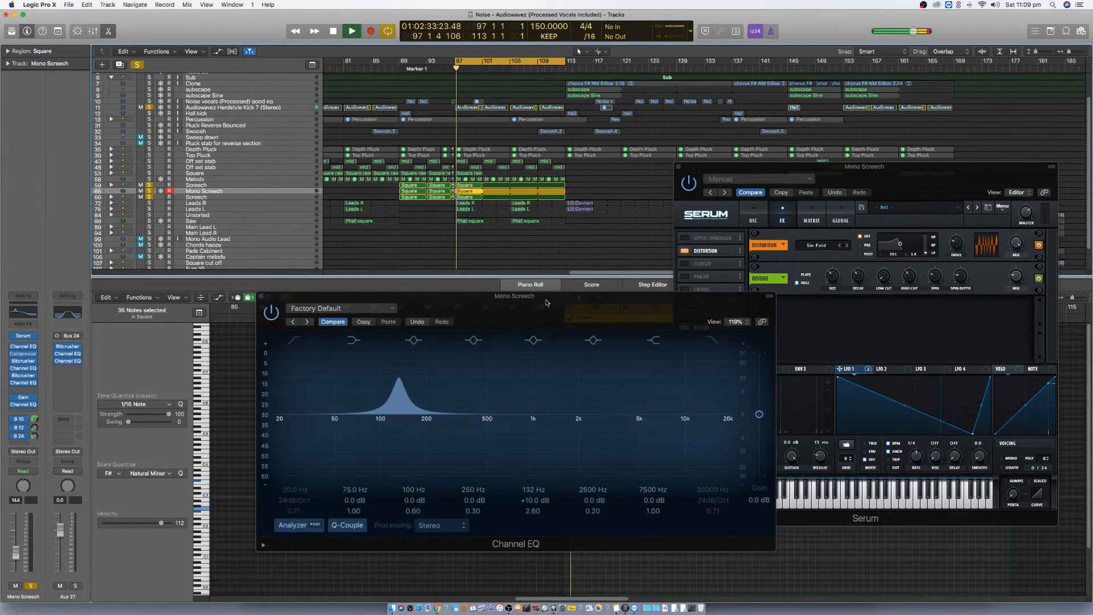
- Set Channel EQ bands to 74 Hz +3.5 dB, 164 Hz +4.5 dB, 390 Hz -10 dB, 2350 Hz +3.5 dB and 8700 Hz +4.5 dB
left_click_drag(398, 377, 361, 402)
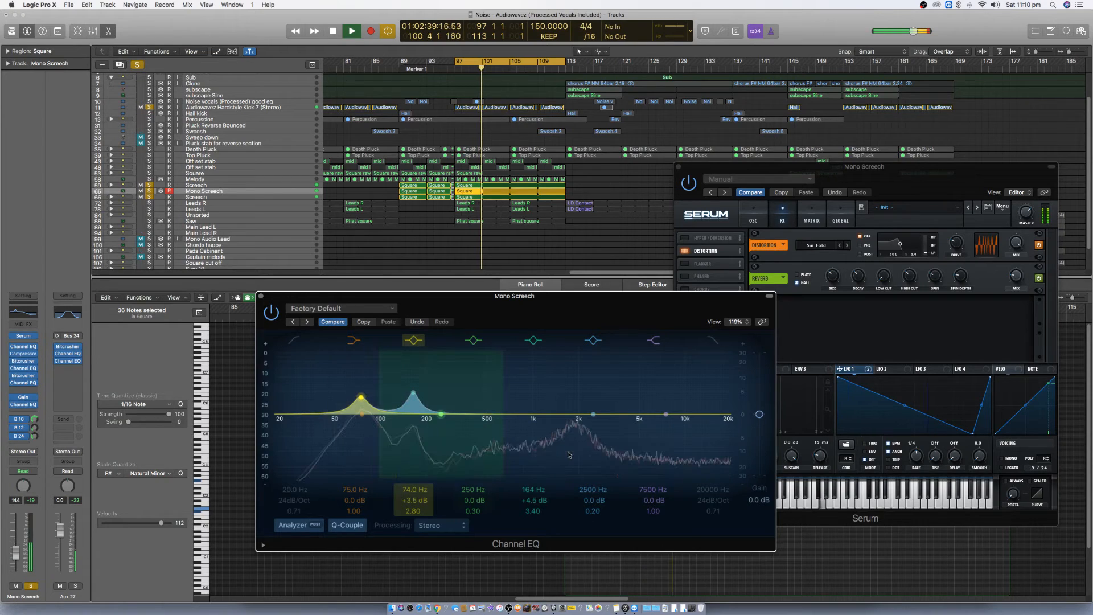
left_click_drag(592, 416, 587, 457)
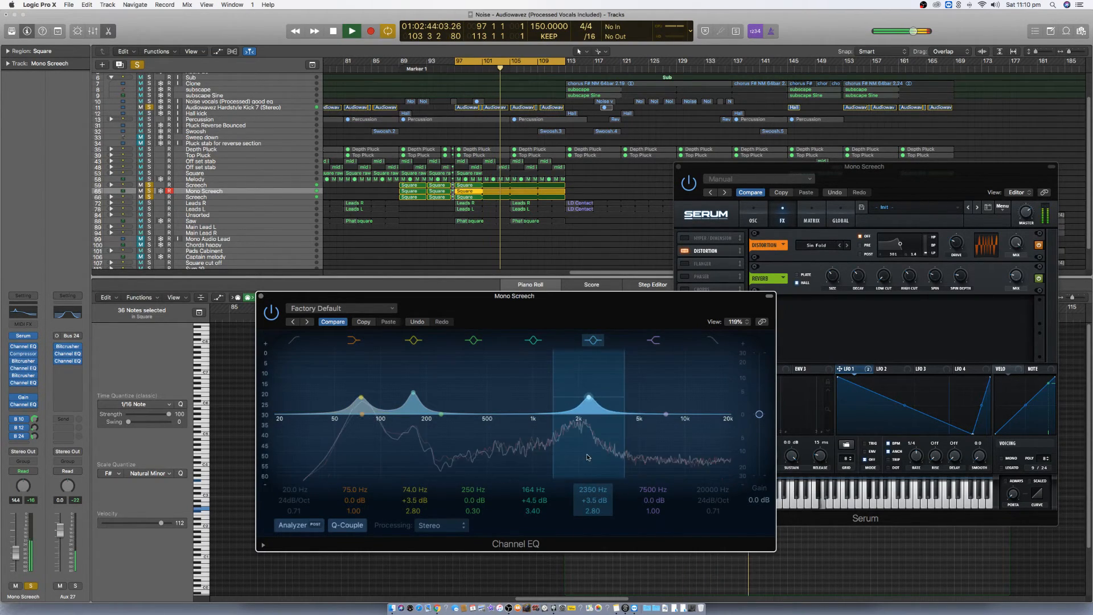
left_click_drag(441, 414, 476, 438)
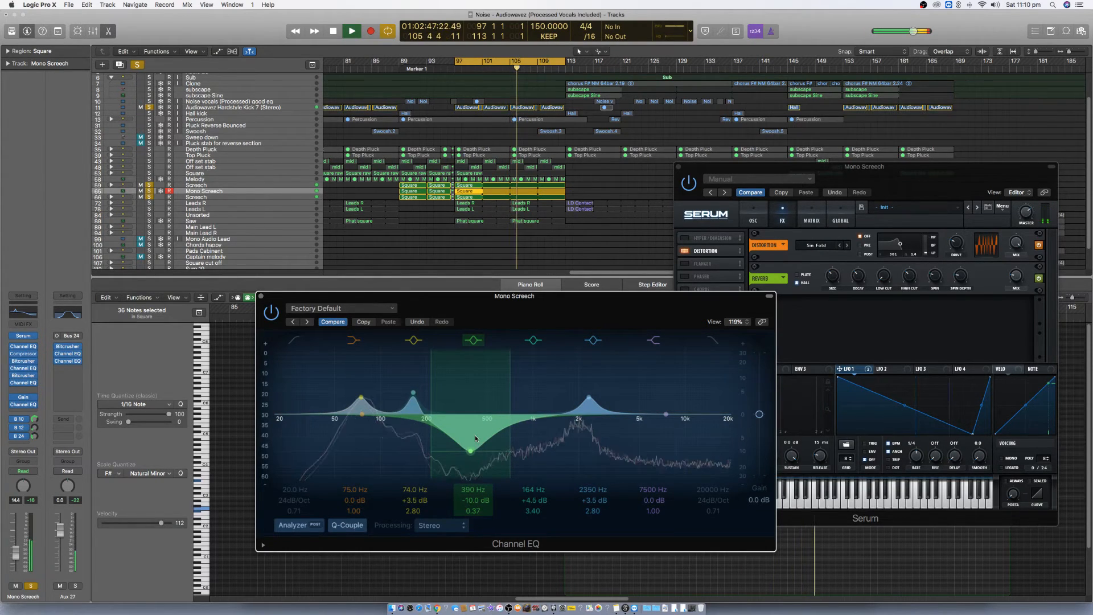
left_click_drag(666, 414, 677, 402)
key("space")
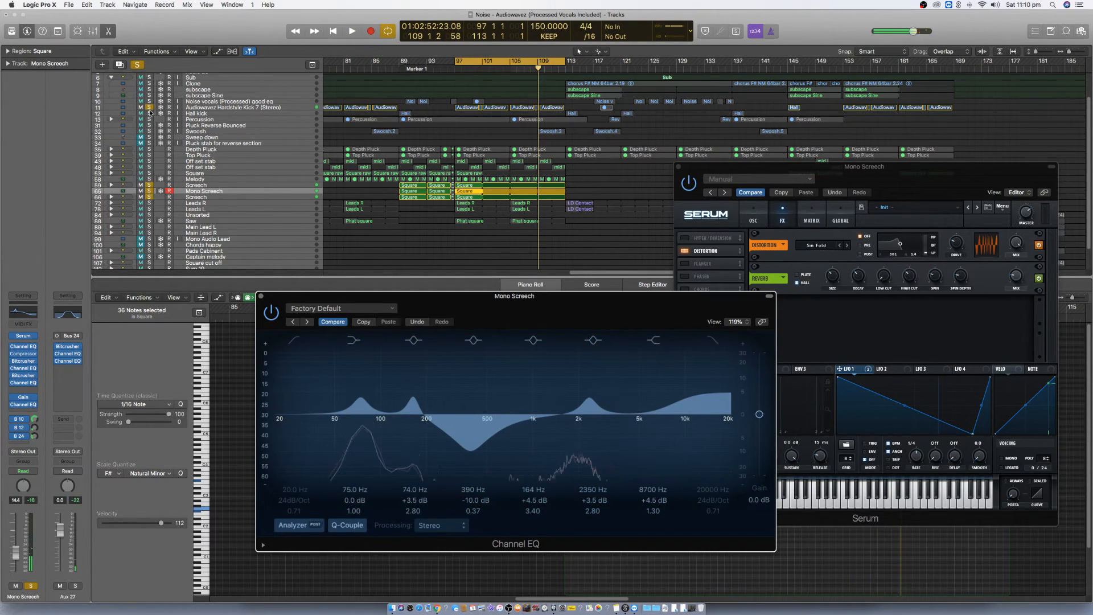
- Unsolo the Hardstyle Kick 7 and the two other Screech tracks, and close the Channel EQ
left_click(149, 107)
left_click(149, 197)
left_click(149, 185)
left_click(261, 297)
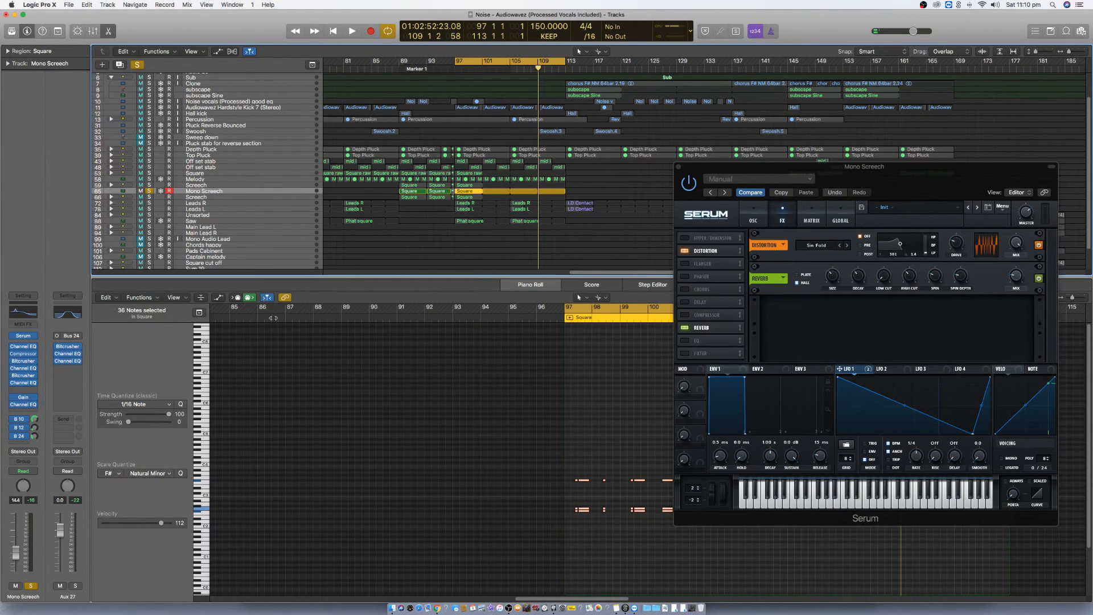
- Insert a stereo Chorus after the last Channel EQ on the Mono Screech channel
left_click(35, 412)
mouse_move(50, 442)
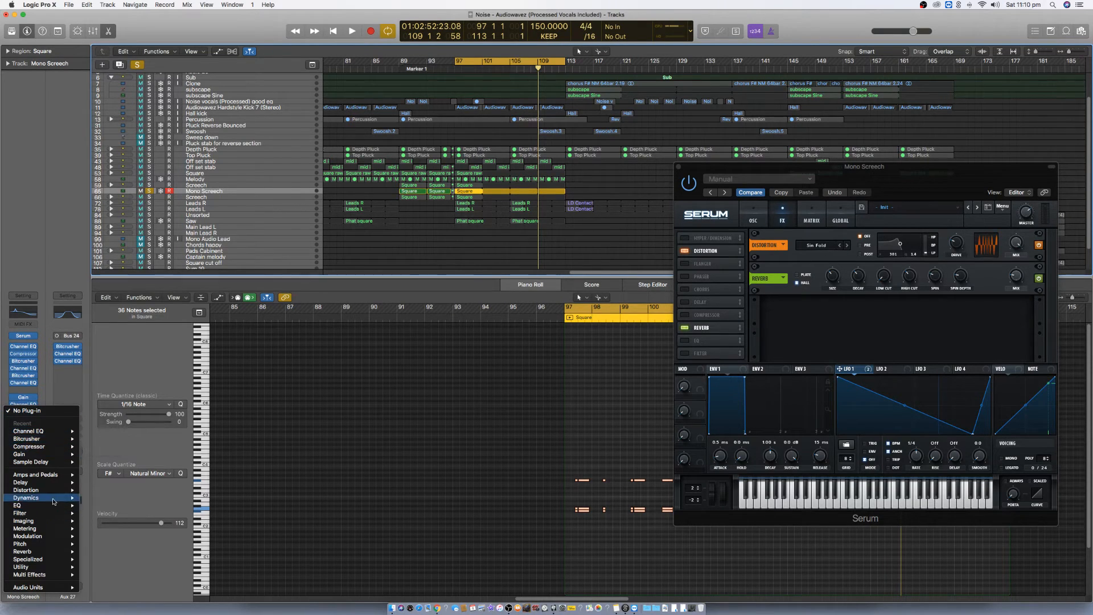
mouse_move(55, 500)
mouse_move(51, 536)
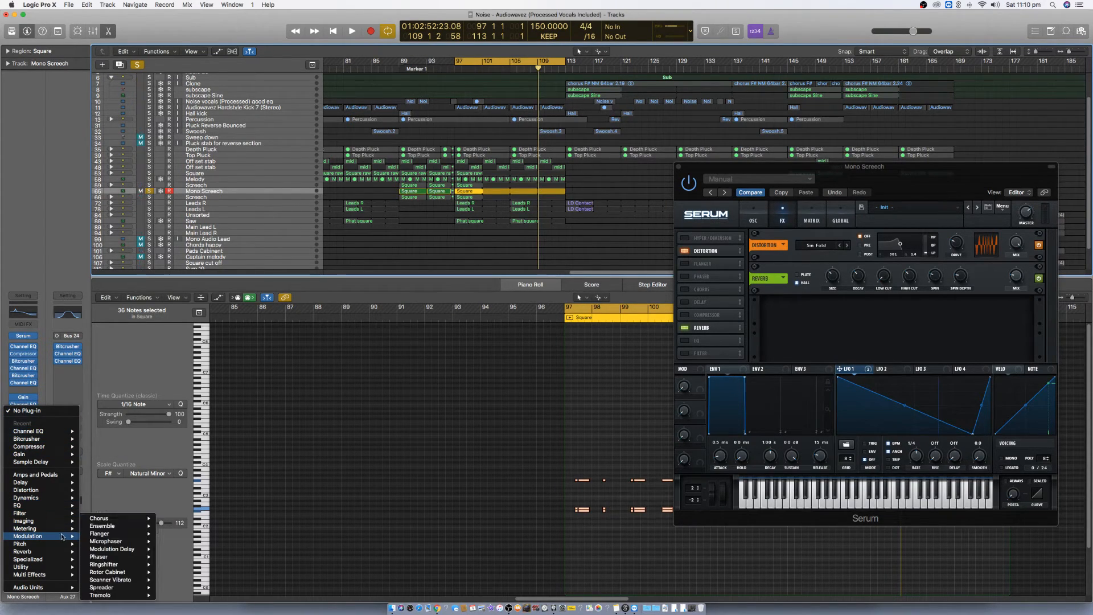
mouse_move(135, 520)
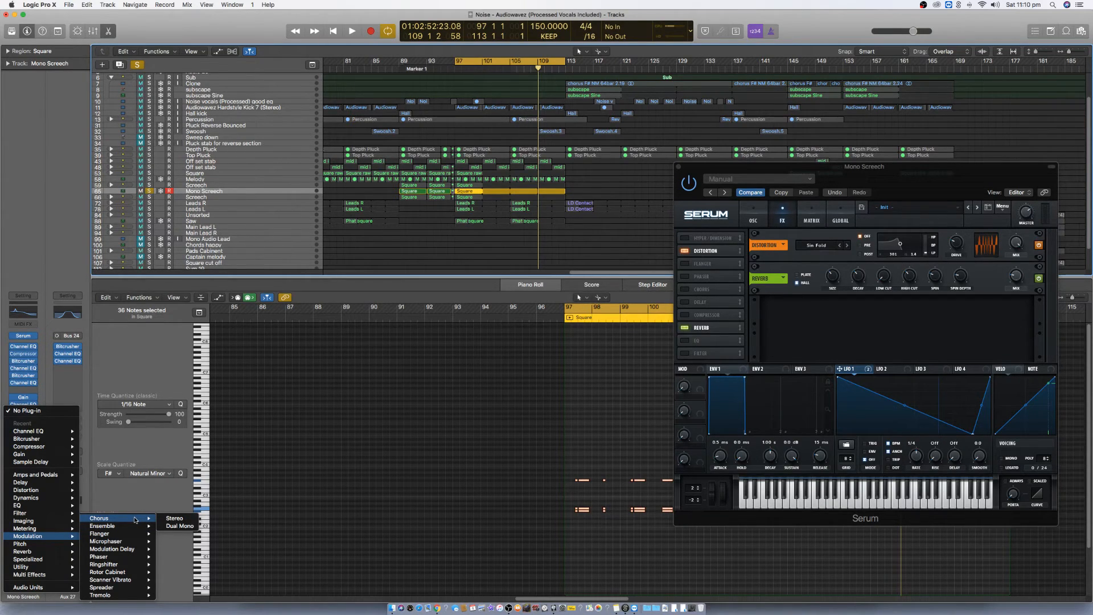
left_click(173, 521)
left_click_drag(109, 27, 512, 400)
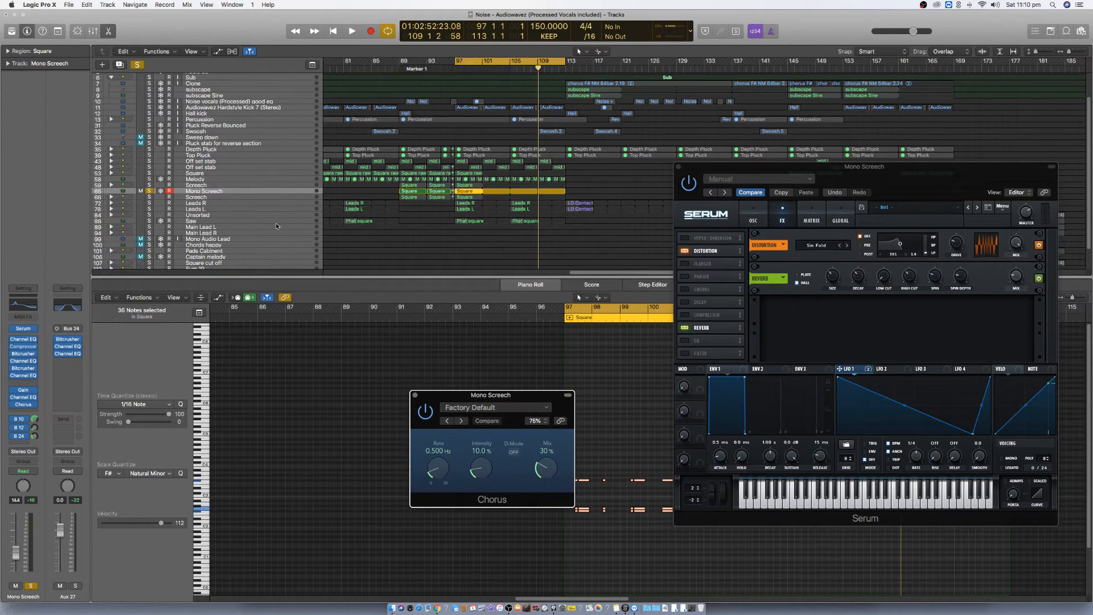
- Load the Slow Oscillating Modulation preset in the Chorus during playback and raise its mix to 83%
key("space")
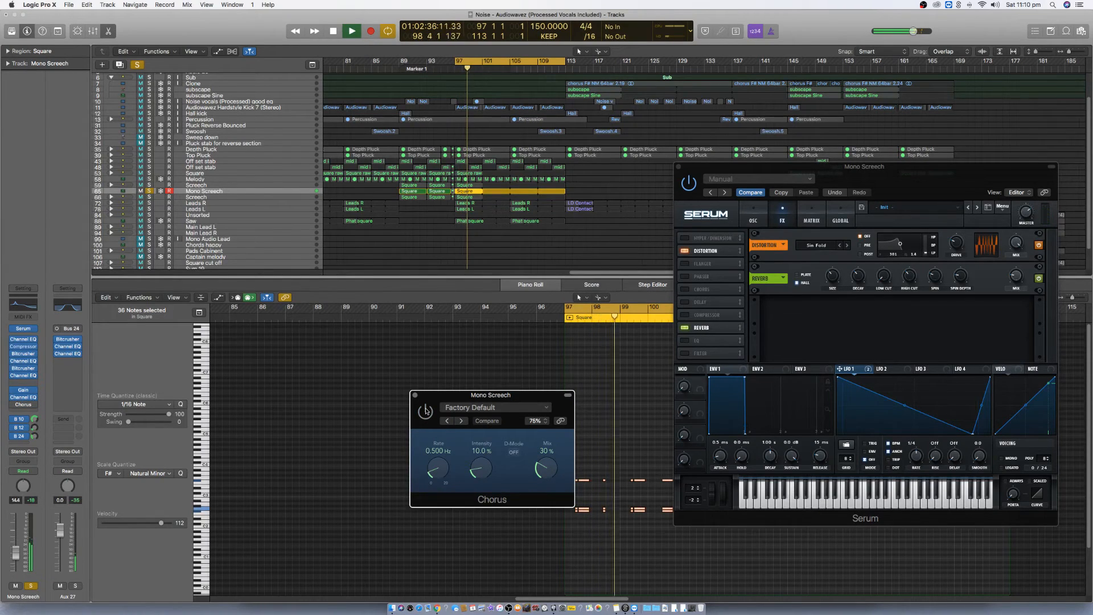
left_click(484, 408)
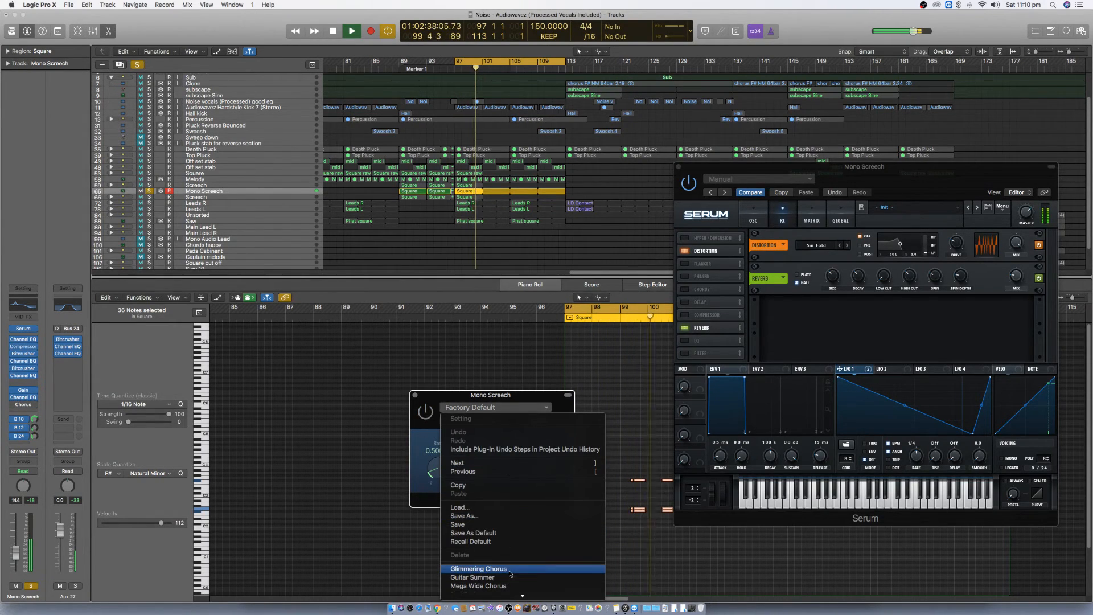
mouse_move(516, 595)
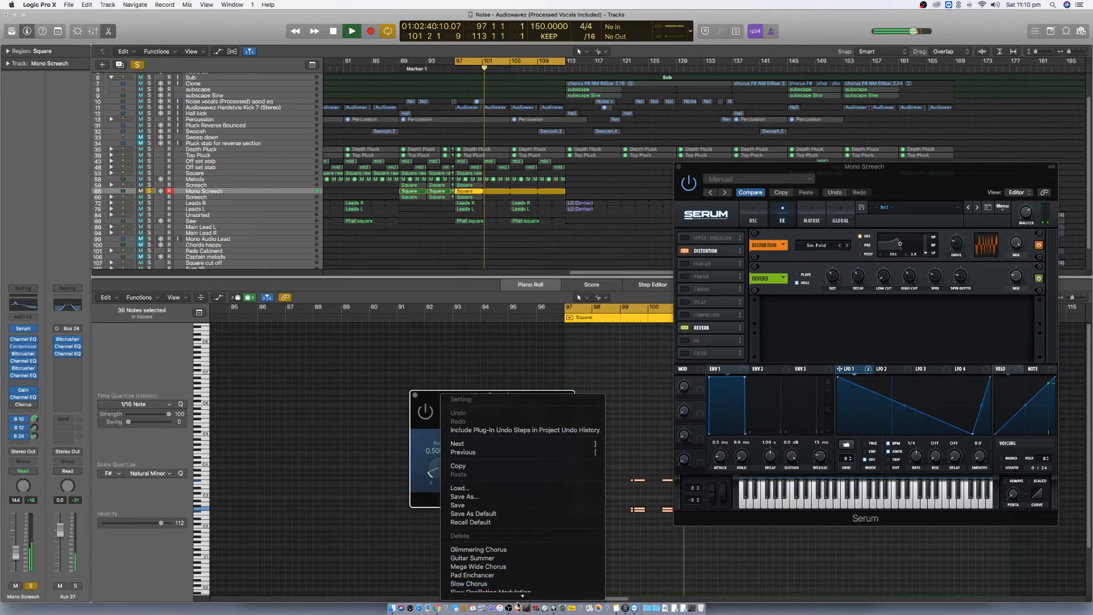
left_click(523, 586)
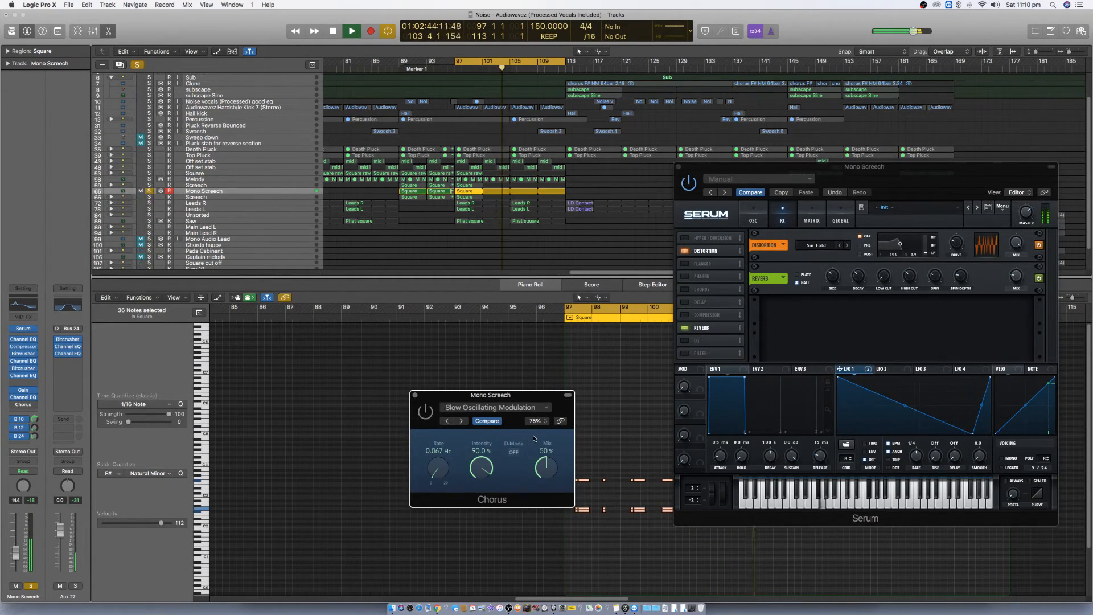
left_click_drag(544, 470, 536, 419)
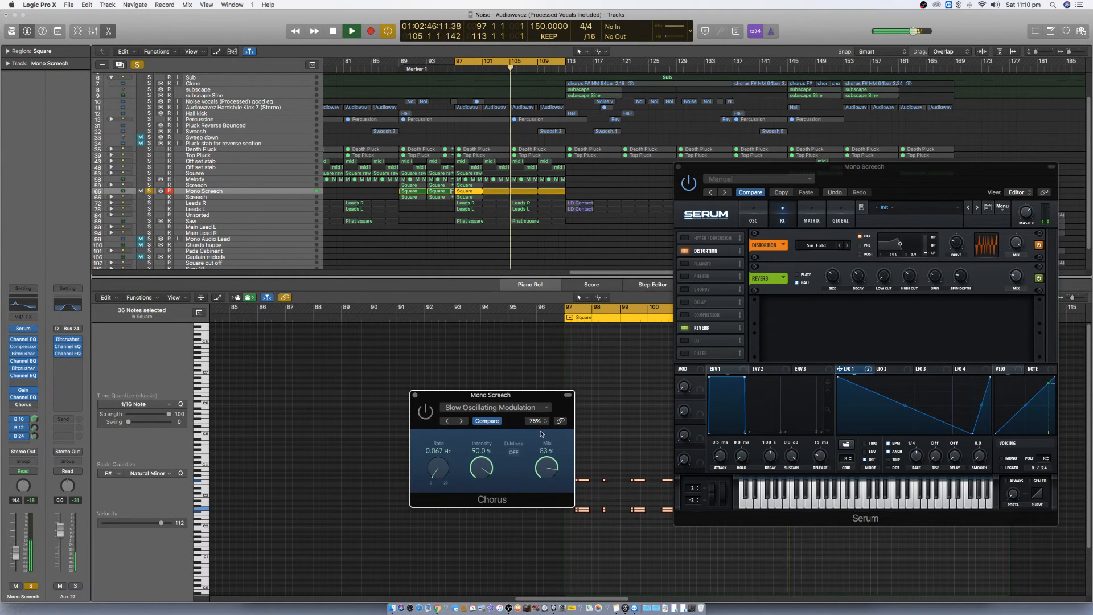
- Switch the Chorus to the Mega Wide Chorus preset, set its mix to 48%, and close the plug-in
left_click(448, 421)
left_click(448, 421)
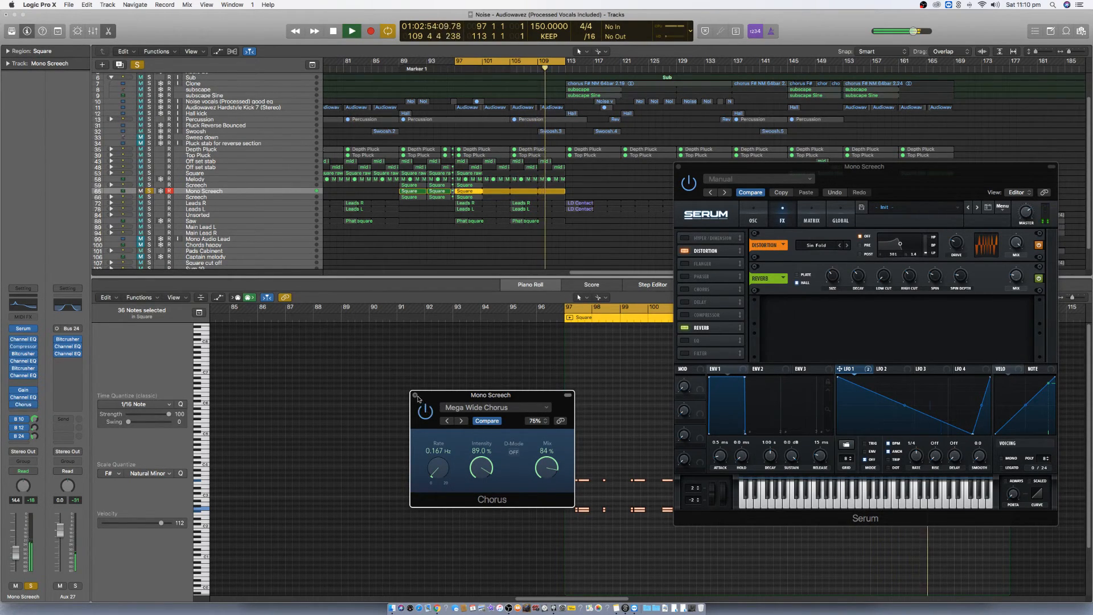
left_click_drag(551, 465, 543, 512)
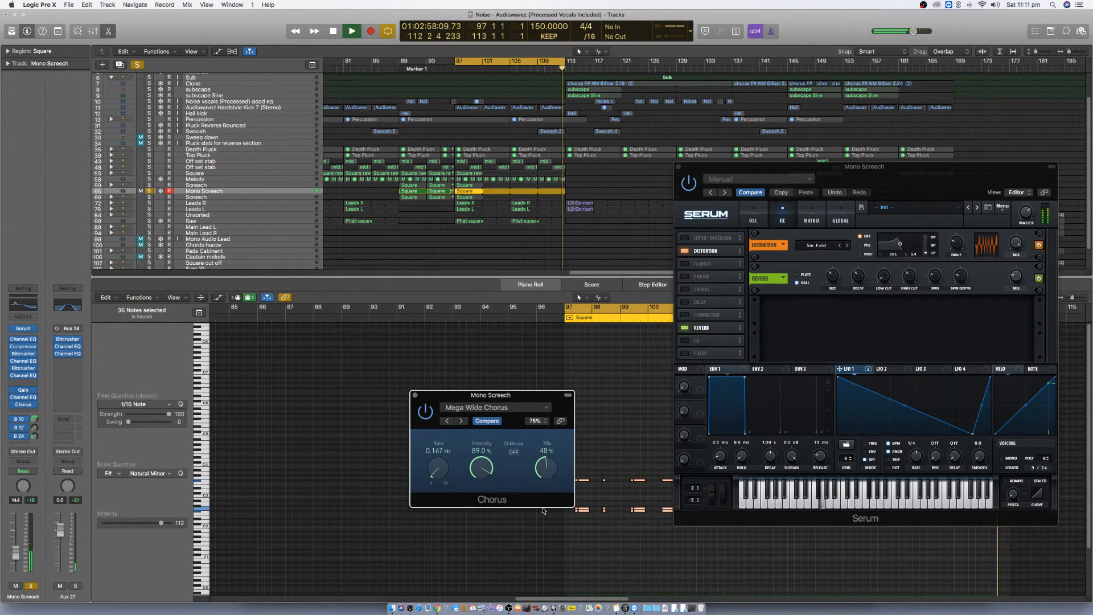
key("space")
left_click(415, 395)
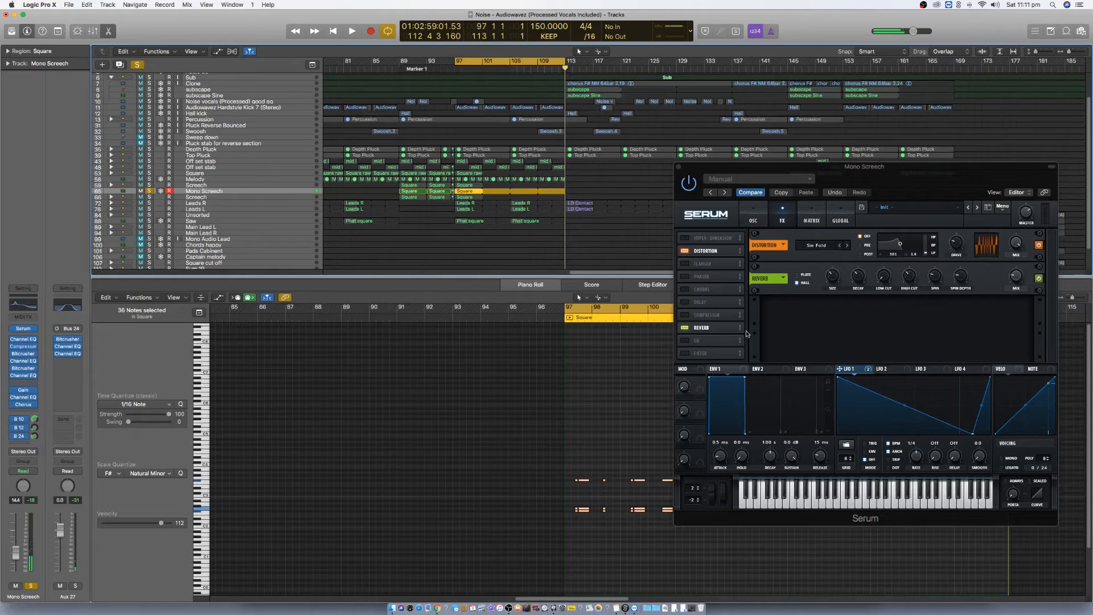
- Switch Serum's reverb to Plate, adjust its low cut and width during playback, and close Serum
left_click(790, 269)
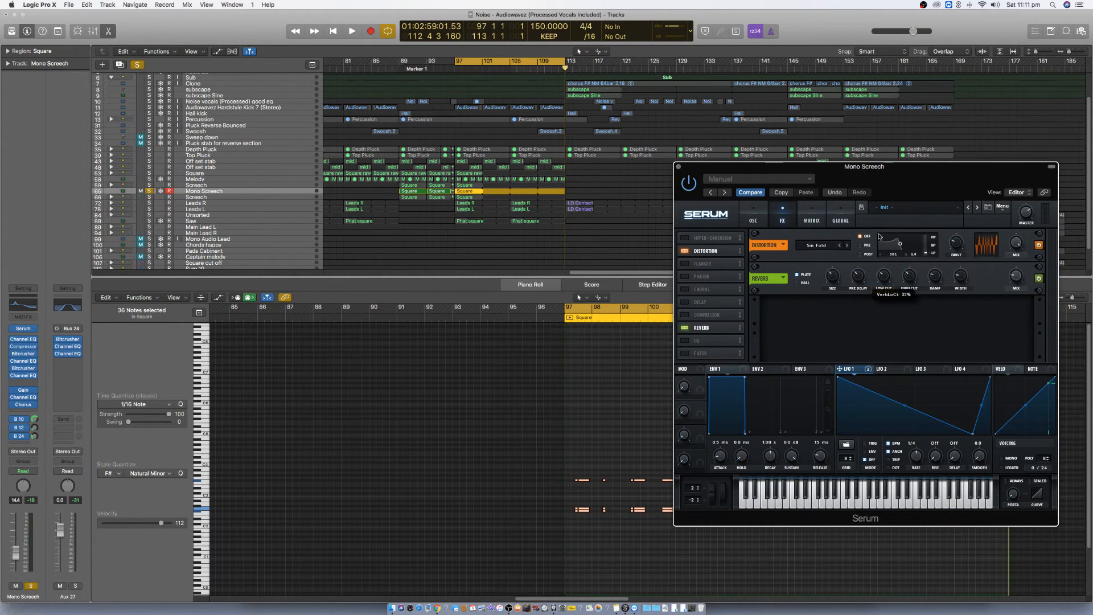
key("space")
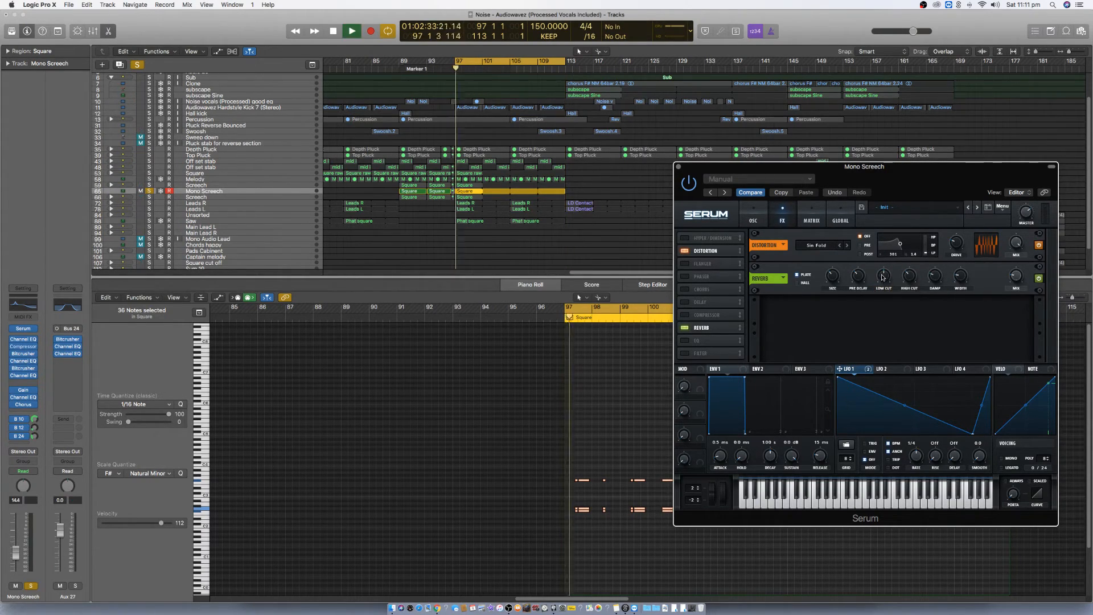
left_click_drag(884, 279, 934, 266)
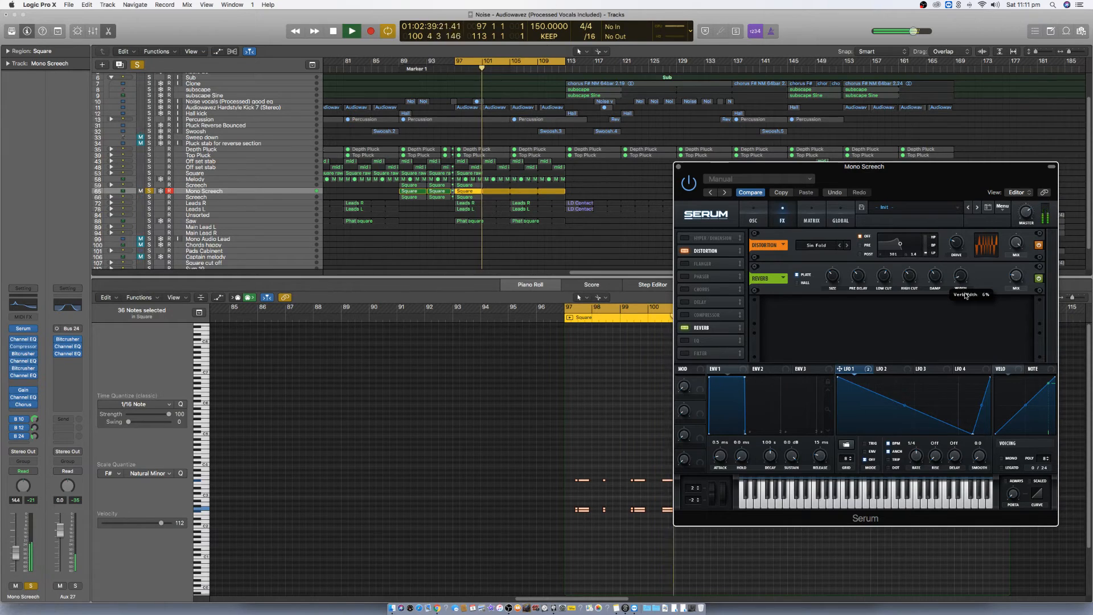
key("space")
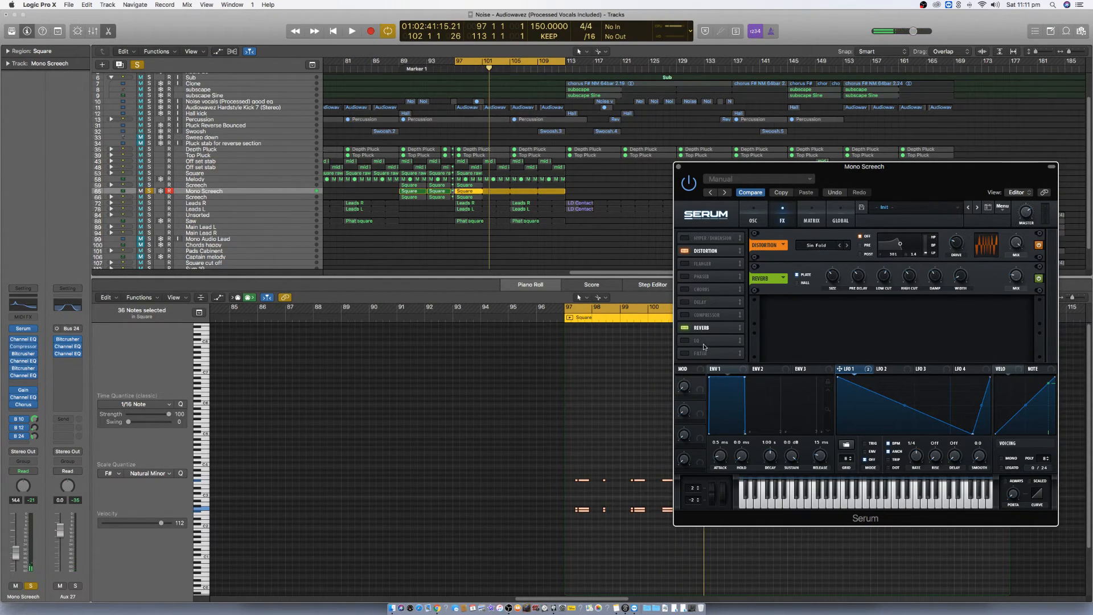
left_click(678, 167)
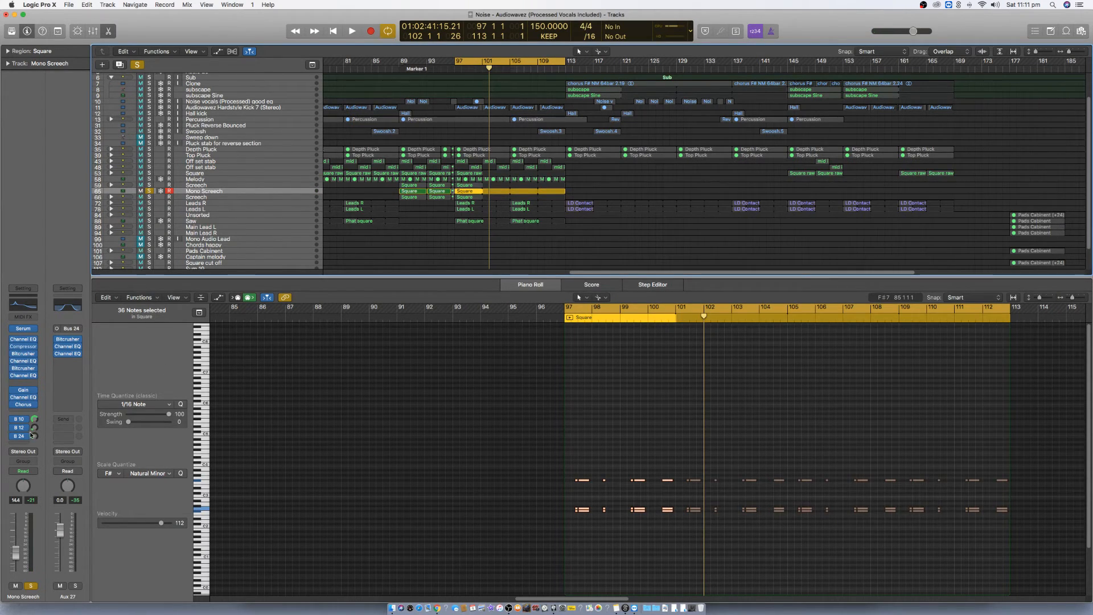
- Insert a Tremolo after the Channel EQs on the Aux 27 channel
left_click(80, 362)
mouse_move(109, 484)
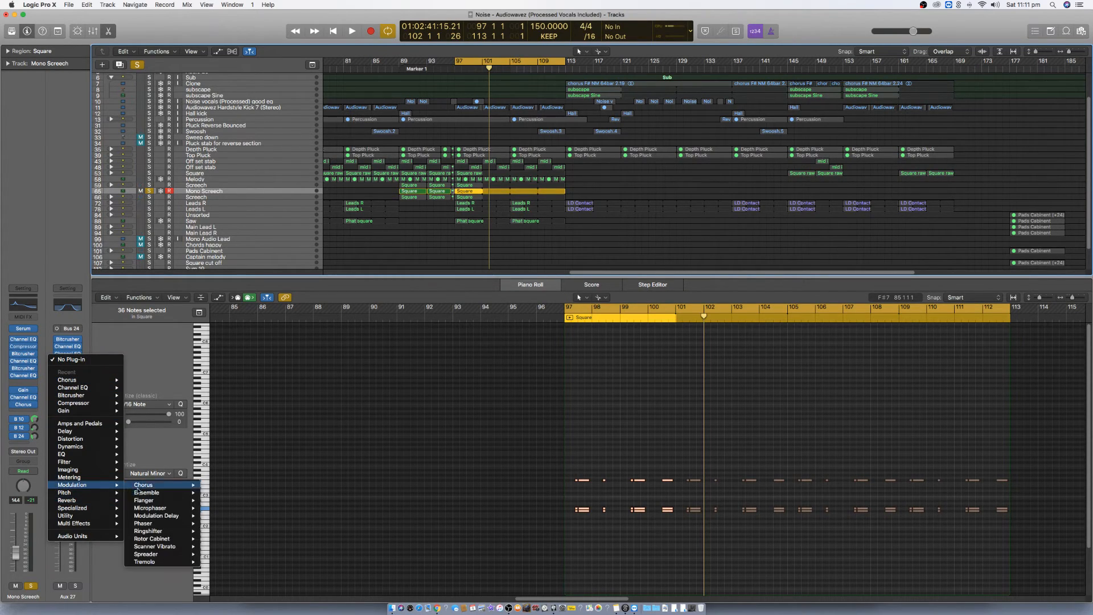
mouse_move(165, 562)
left_click(221, 561)
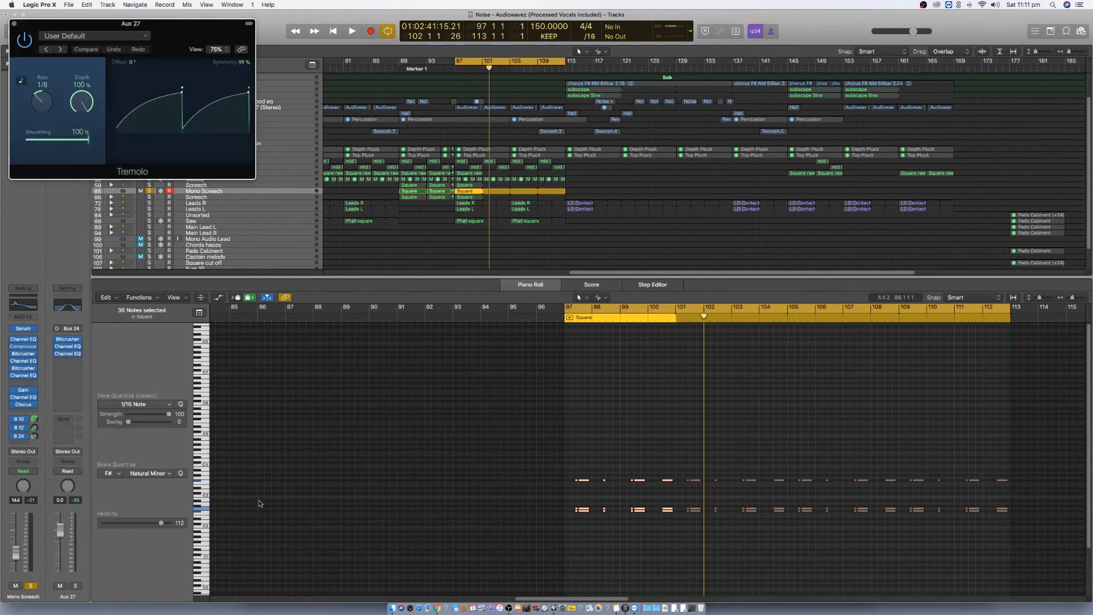
left_click_drag(180, 29, 579, 344)
- Raise the Mono Screech channel's Bus 24 send during playback and set the Tremolo's rate to 1/16
key("space")
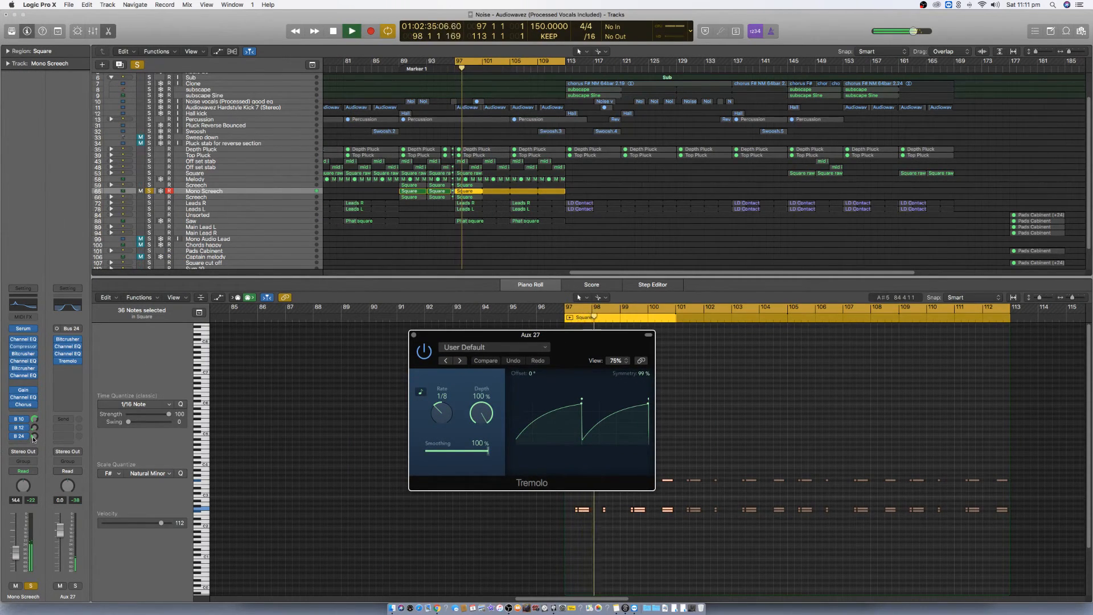
left_click_drag(36, 438, 35, 422)
key("space")
left_click_drag(442, 417, 442, 420)
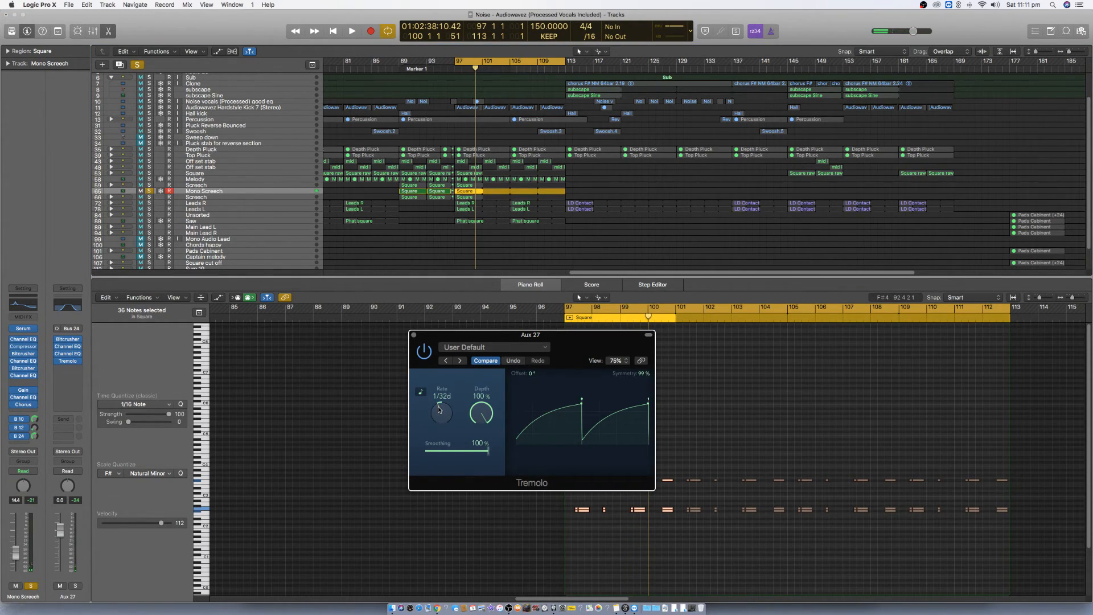
left_click_drag(447, 413, 447, 415)
key("space")
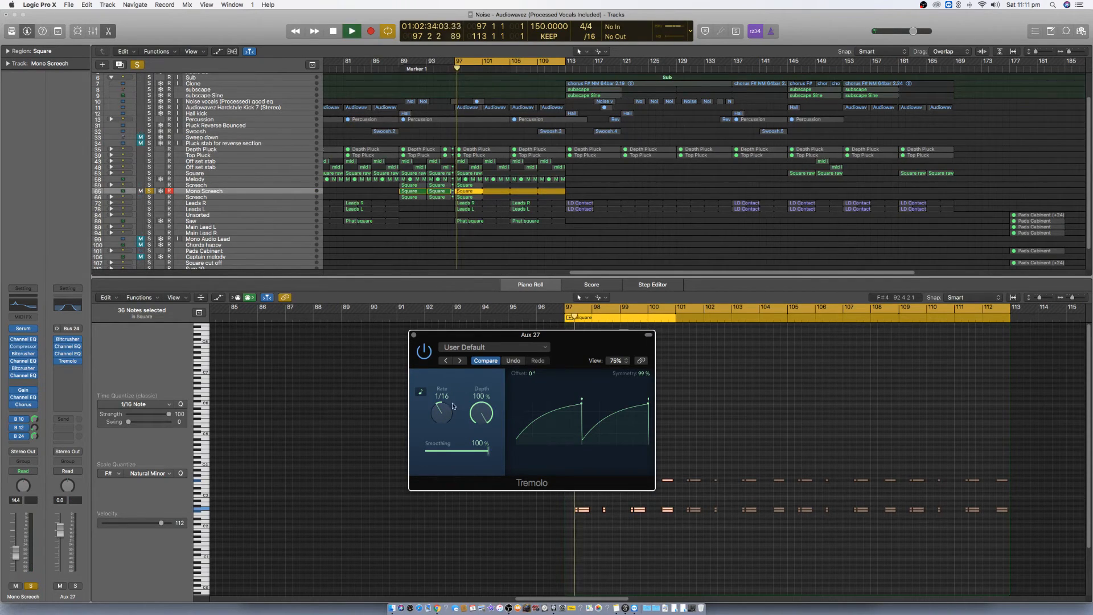
- Close the Tremolo and insert a Channel EQ after it on the Aux 27 channel
key("space")
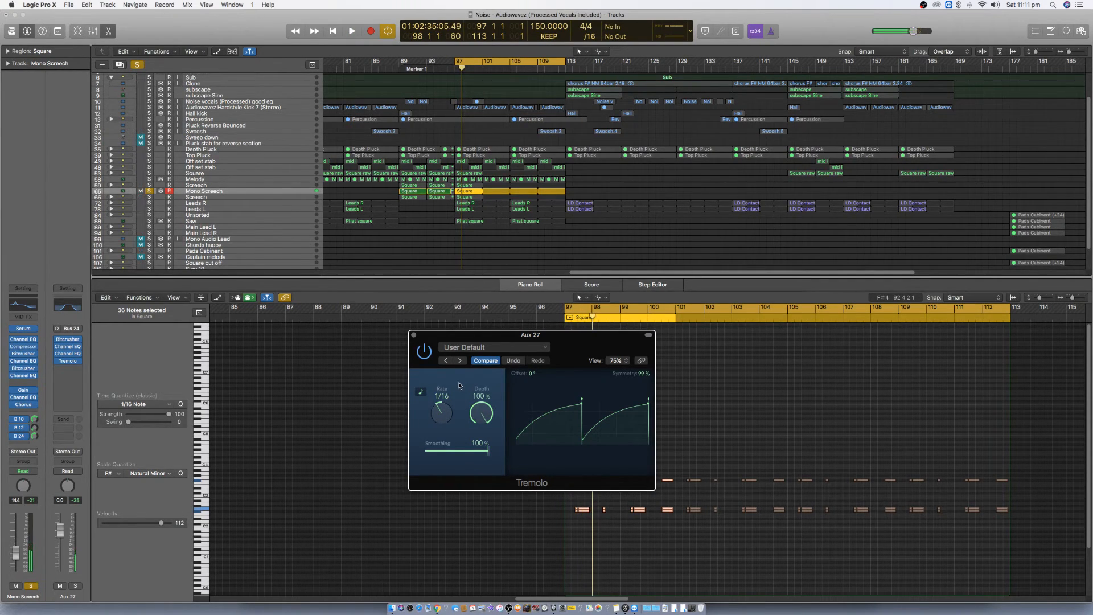
left_click(414, 335)
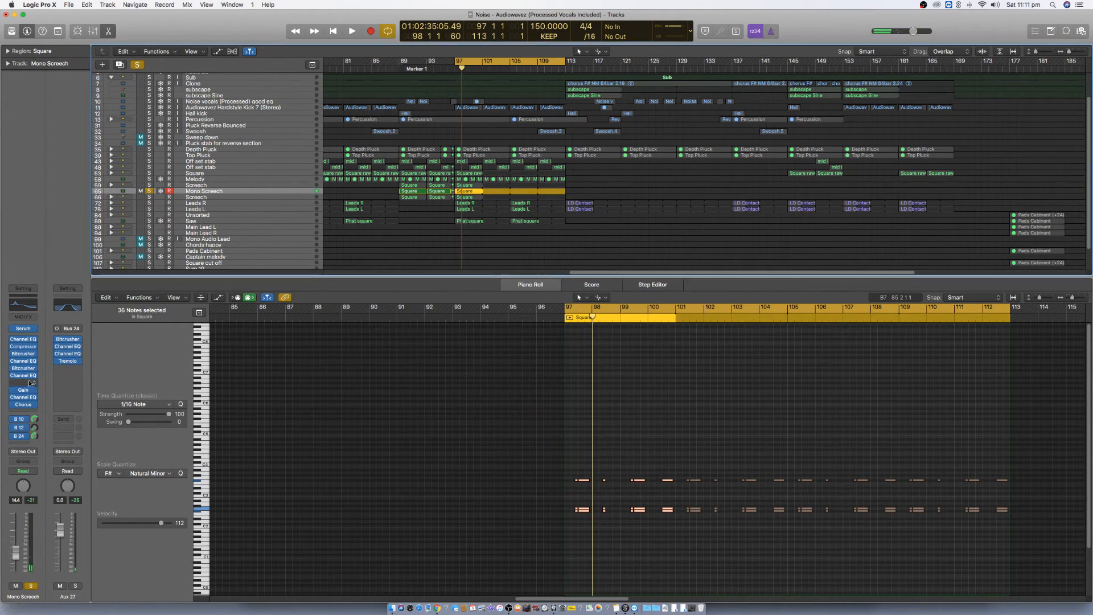
left_click(67, 368)
mouse_move(91, 402)
left_click(142, 403)
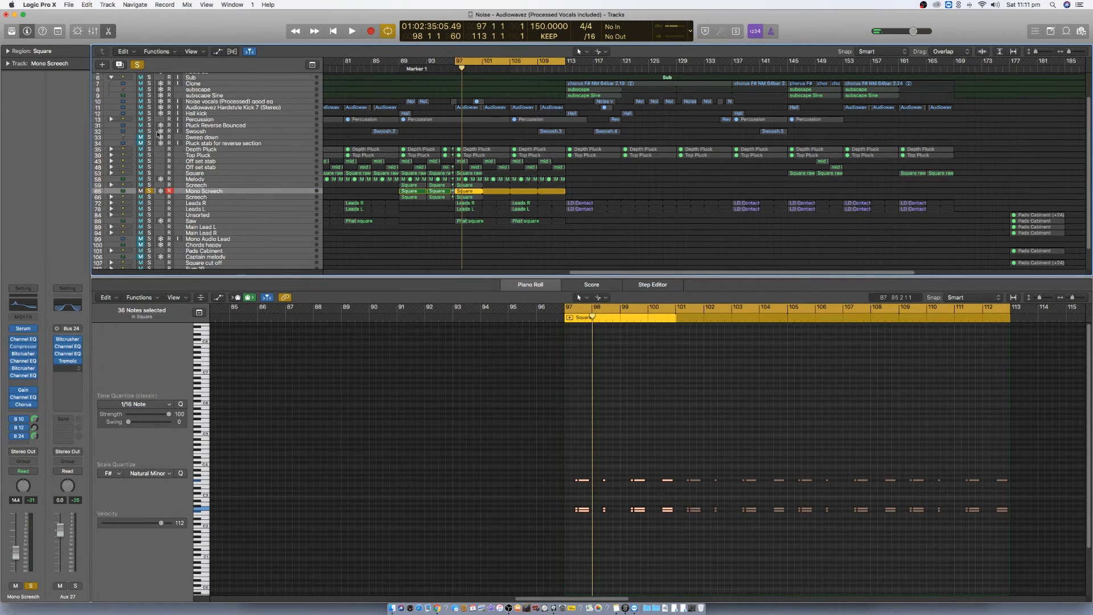
left_click_drag(162, 24, 396, 303)
- Boost about 1740 Hz by 17 dB with a Q of 2.80 in Aux 27's Channel EQ, and solo the two Screech tracks
key("space")
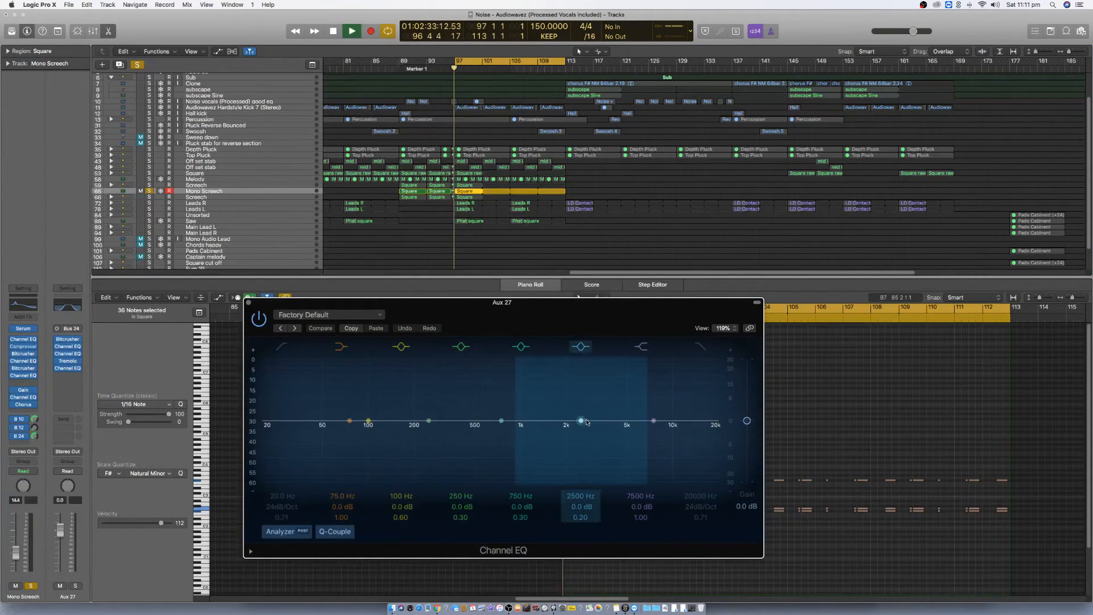
left_click_drag(586, 422, 555, 426)
key("space")
left_click_drag(150, 198, 149, 185)
key("space")
- Cut 174 Hz by 7.5 dB, set the upper-mid boost to 9 dB at 1780 Hz, and close the Channel EQ
left_click_drag(501, 420, 395, 431)
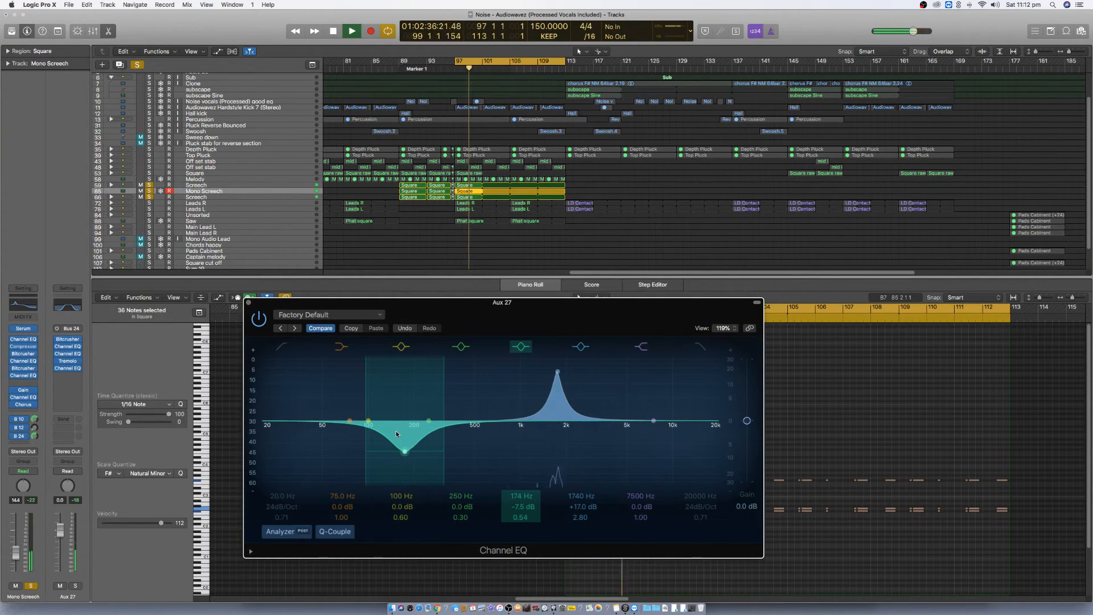
key("space")
left_click_drag(557, 372, 557, 395)
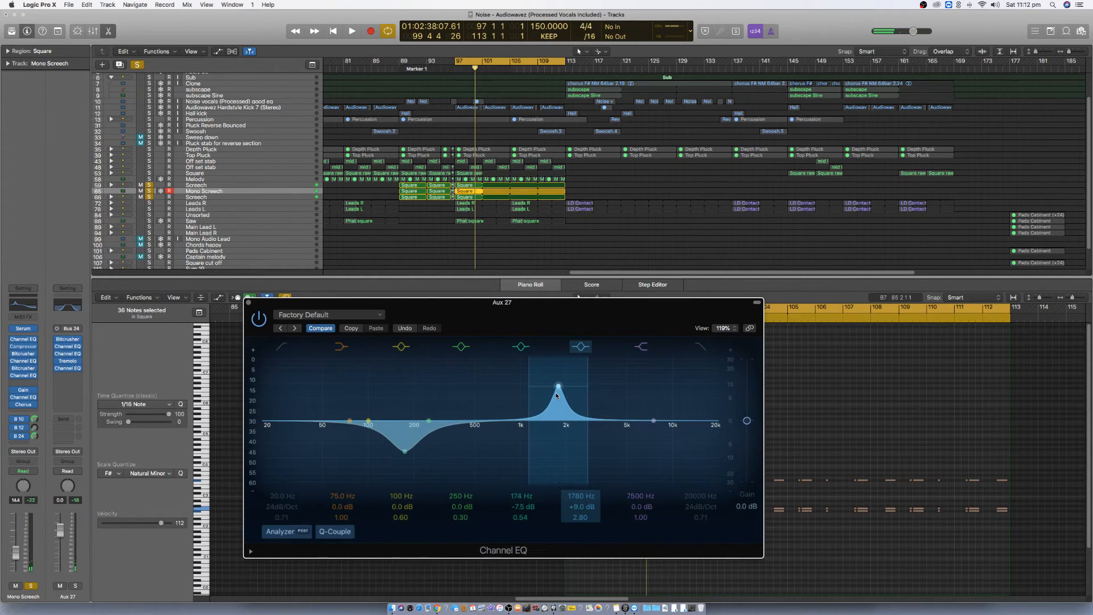
key("space")
left_click(247, 301)
- Lower the Mono Screech channel's Bus 24 send and set its volume fader to about -16.4 dB during playback
left_click_drag(35, 436, 35, 438)
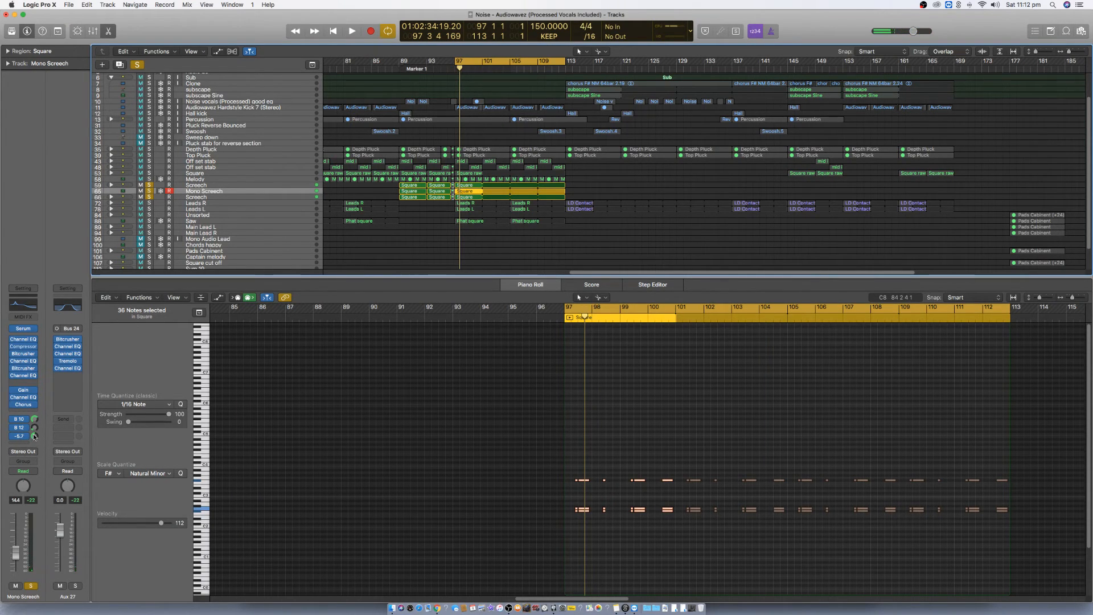
key("space")
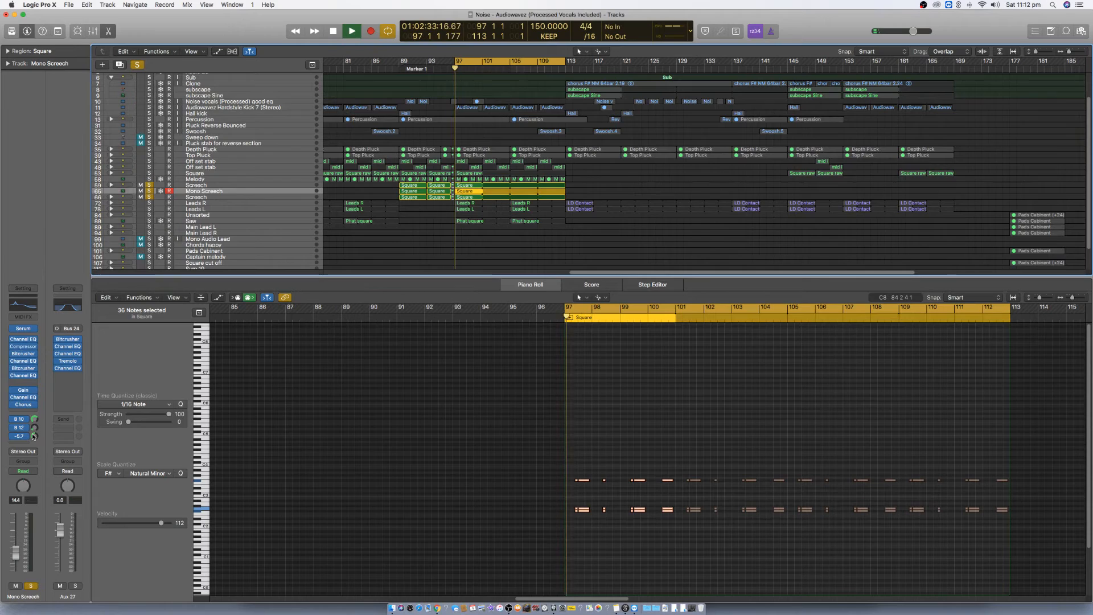
left_click_drag(35, 436, 34, 440)
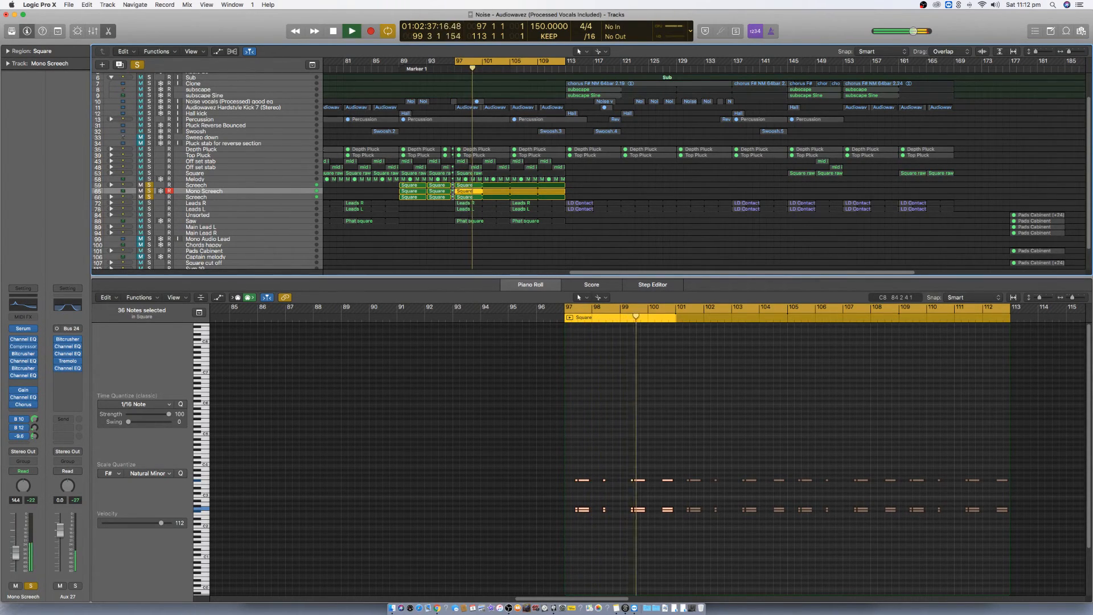
left_click_drag(14, 556, 14, 559)
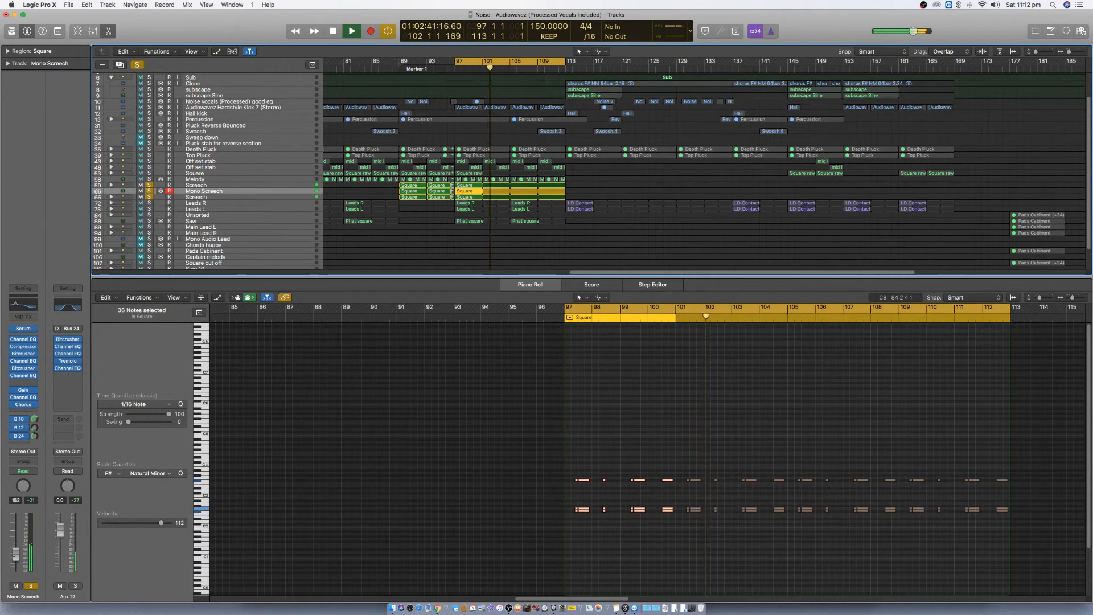
key("space")
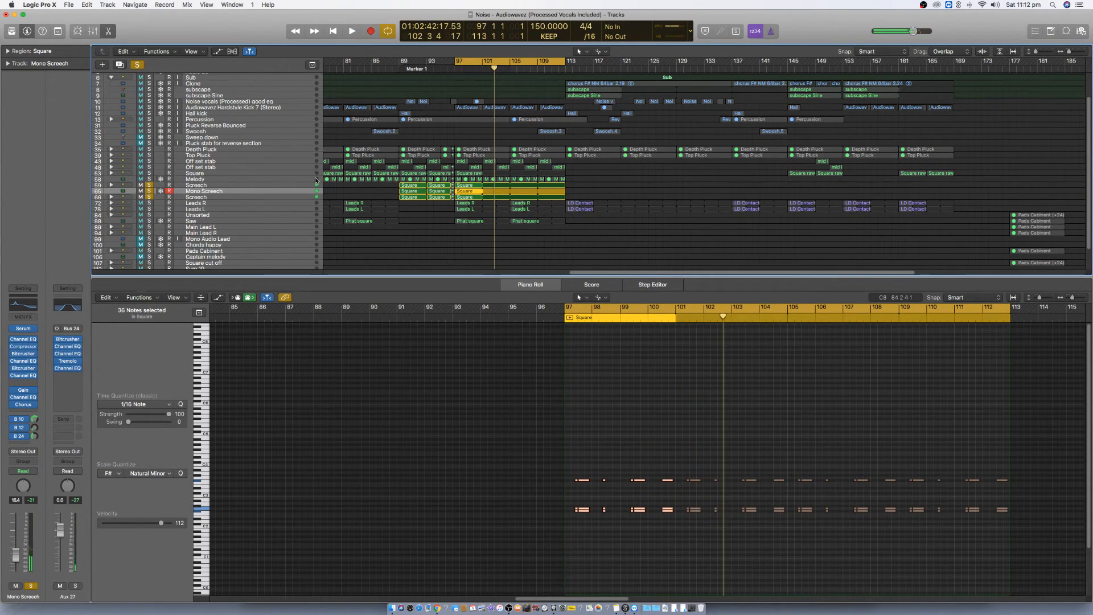
- Set the Mono Screech track's transpose to +12 and select its four Square regions for playback
left_click_drag(505, 420, 387, 422)
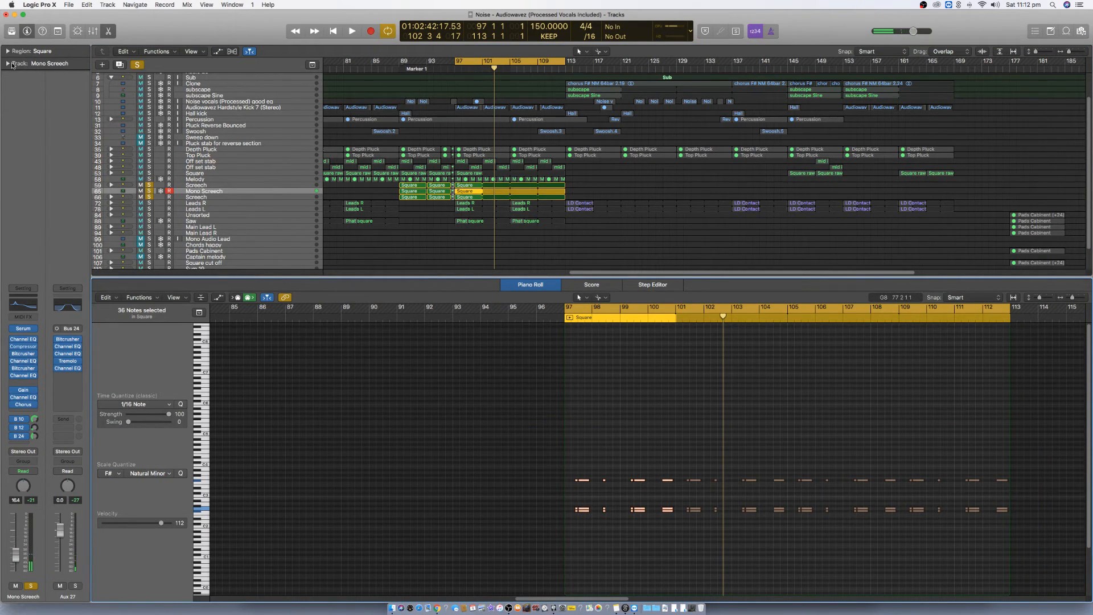
left_click(7, 63)
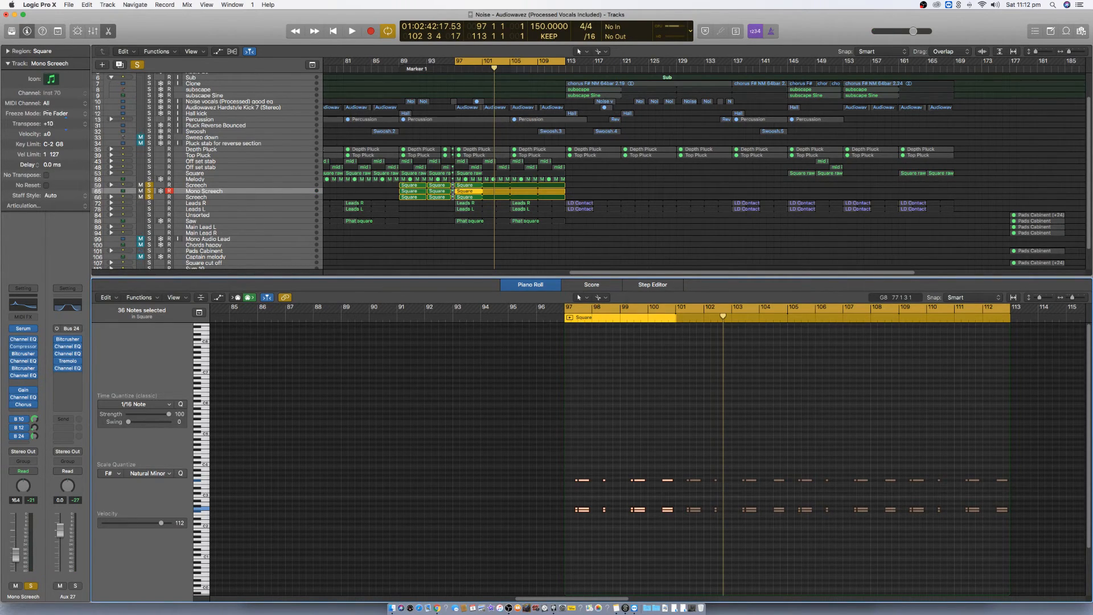
left_click_drag(48, 124, 48, 108)
left_click_drag(383, 190, 480, 193)
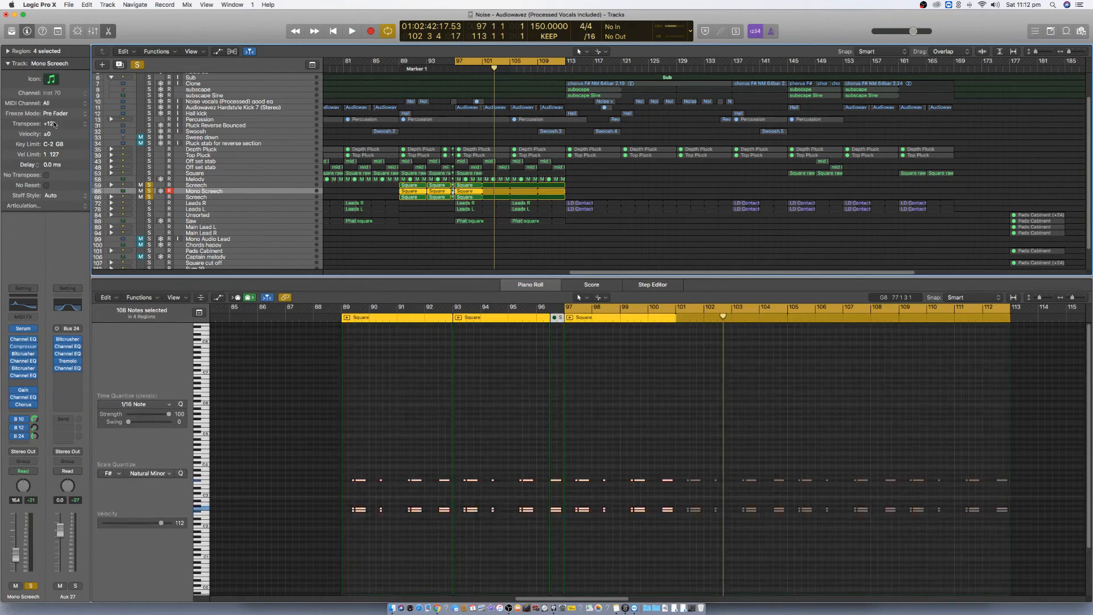
key("space")
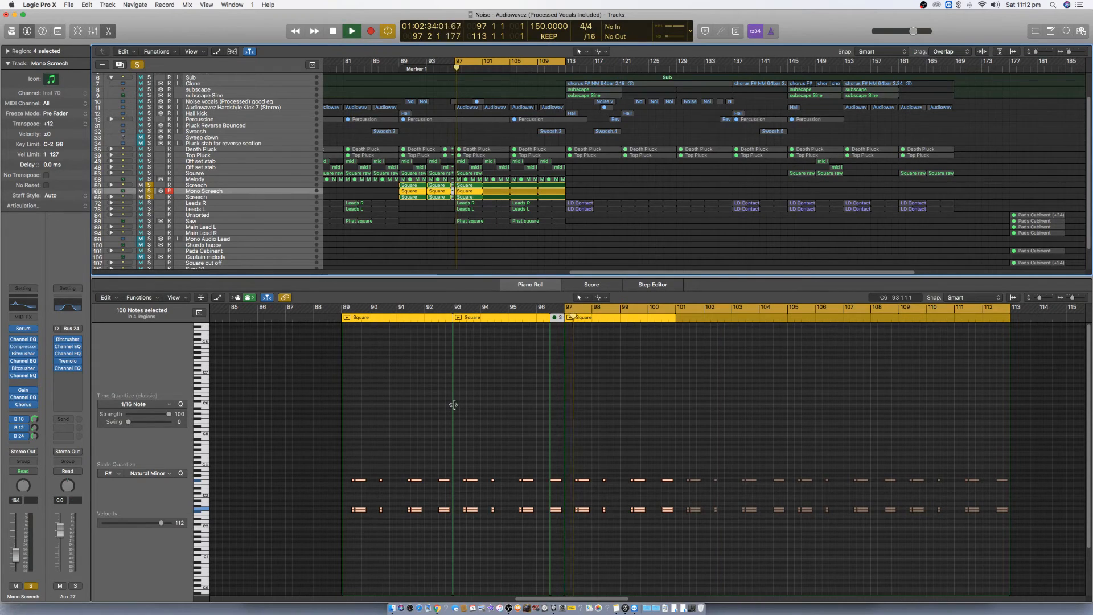
- Unsolo the two Screech tracks and play Mono Screech on its own
left_click(149, 197)
left_click(149, 185)
key("space")
key("space")
- Open Serum on the Mono Screech track and adjust the noise oscillator's level during playback
left_click_drag(268, 437, 955, 567)
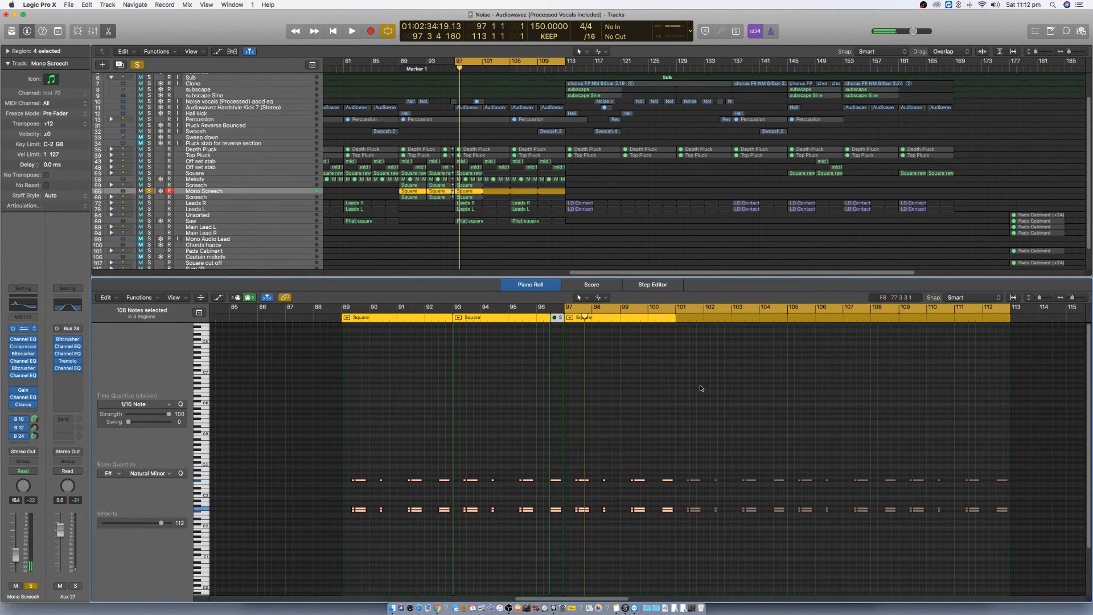
mouse_move(726, 348)
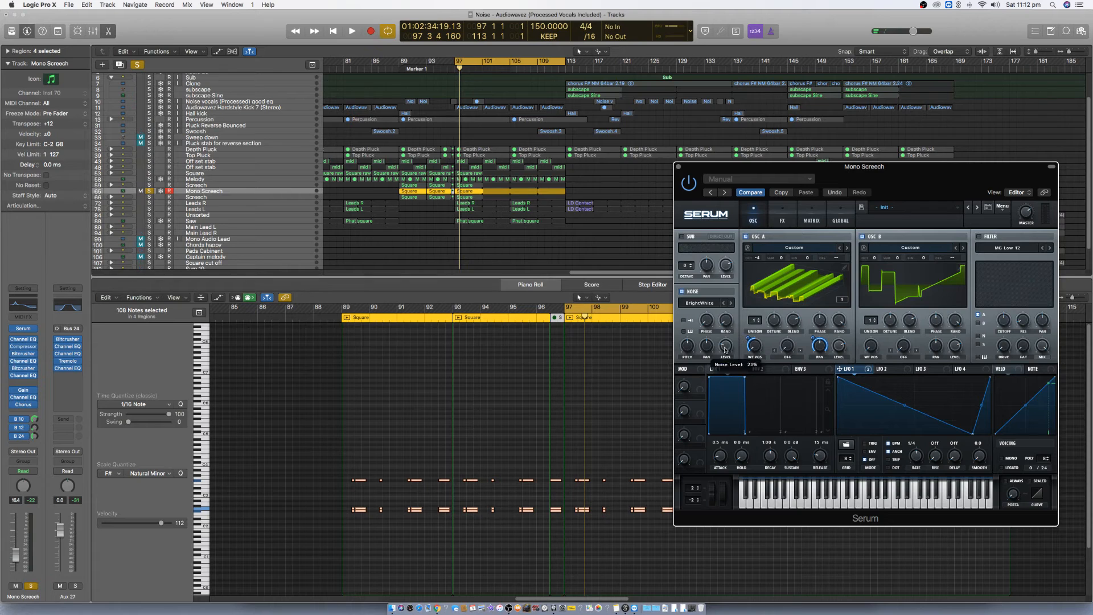
key("space")
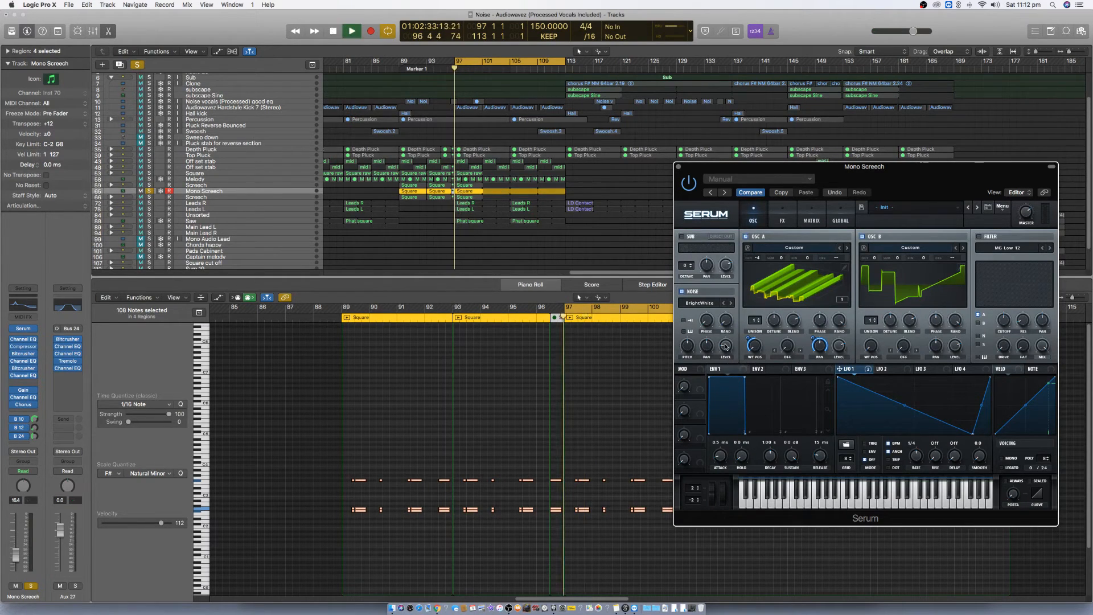
left_click_drag(726, 346, 726, 359)
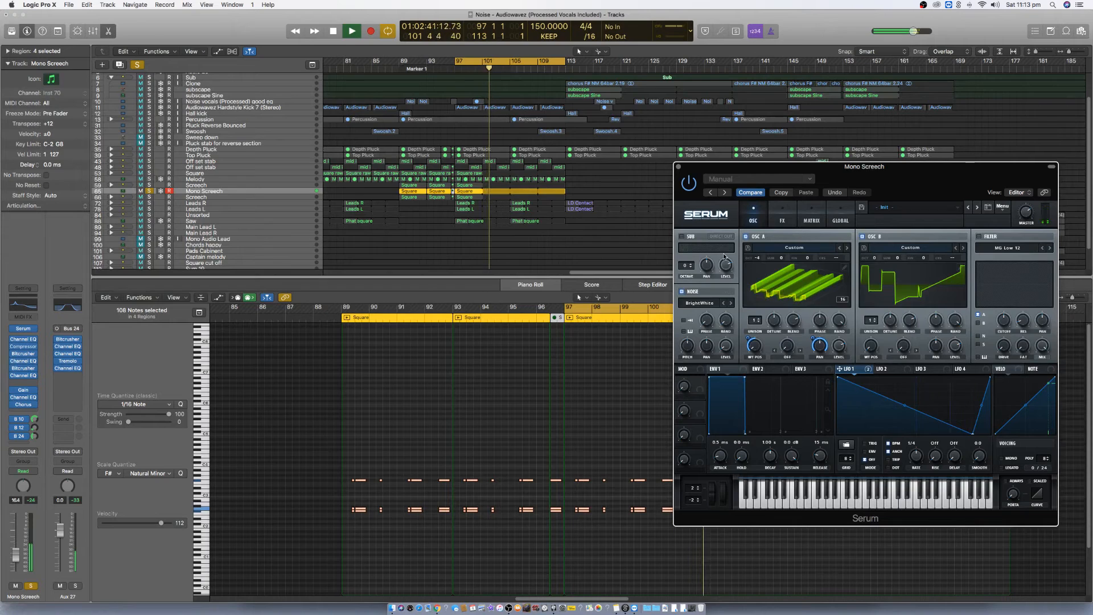
- Enable Serum's sub oscillator with direct out, raise its level, and set its octave to -2
left_click(683, 236)
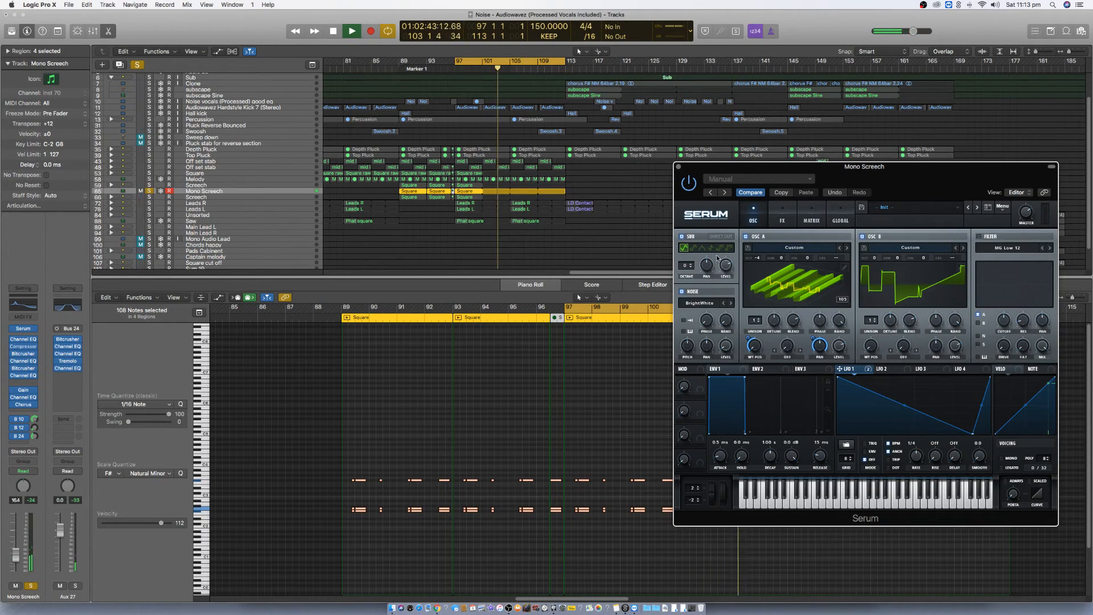
left_click_drag(686, 265, 684, 298)
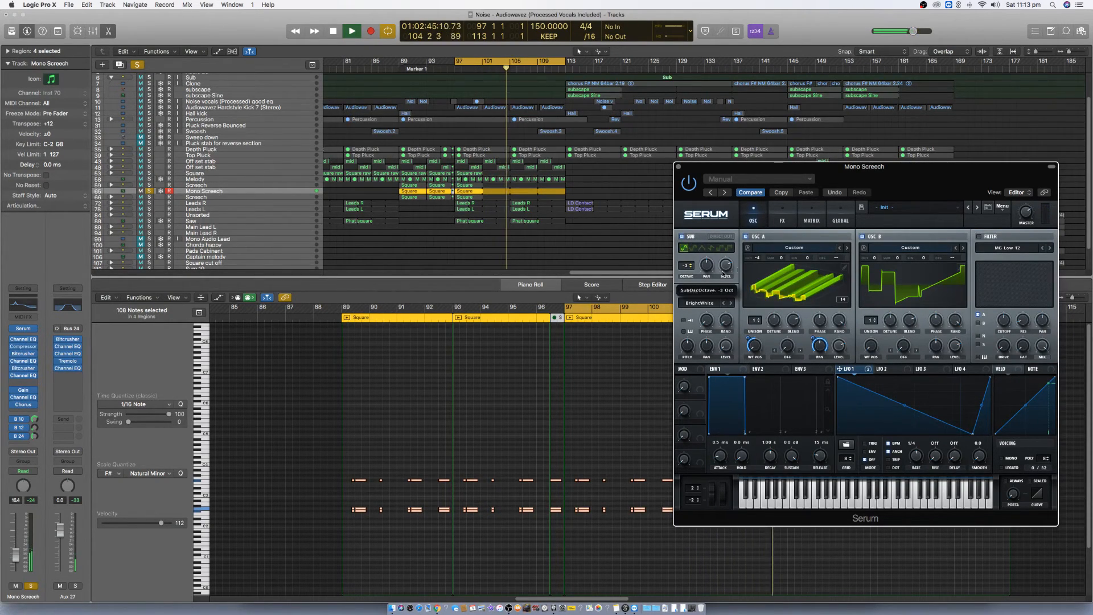
left_click_drag(725, 266, 720, 210)
left_click(720, 236)
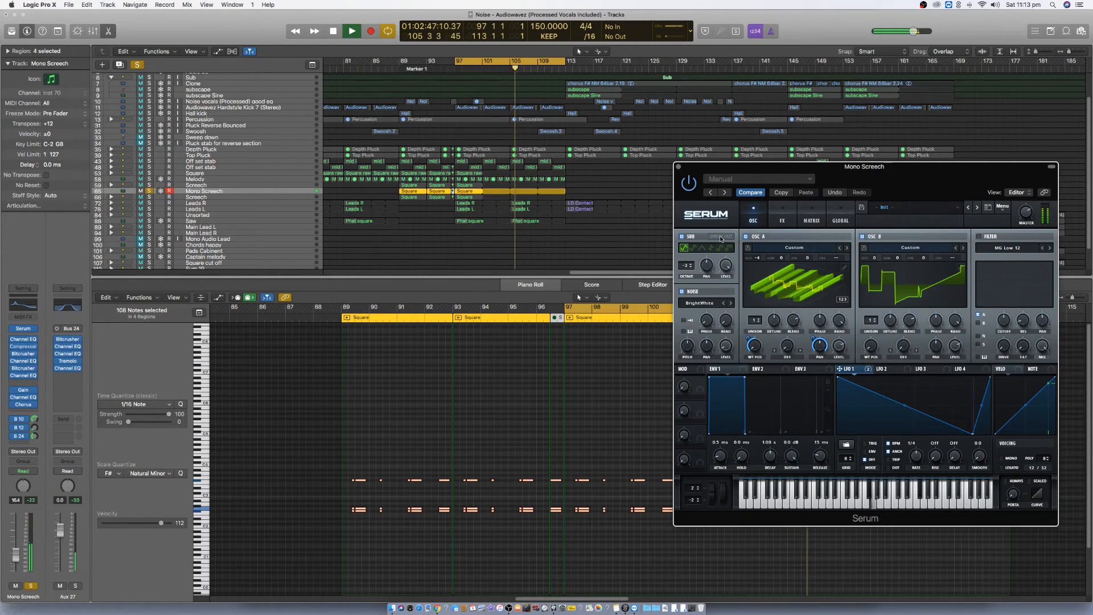
left_click_drag(687, 269, 687, 264)
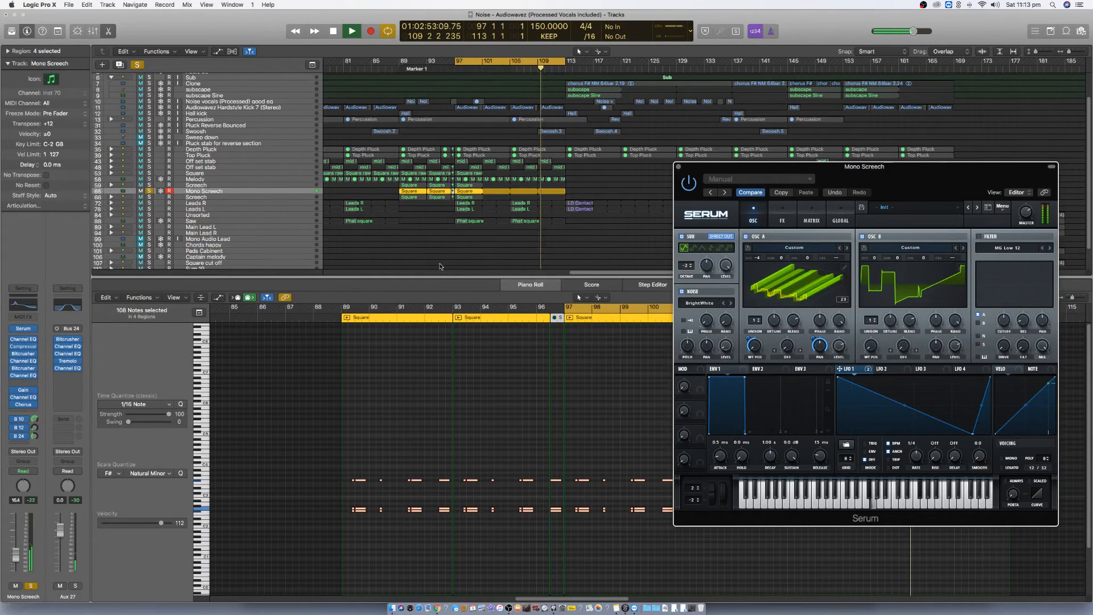
- Solo the two Screech tracks again and set the sub oscillator's octave to -3 during playback
left_click(149, 197)
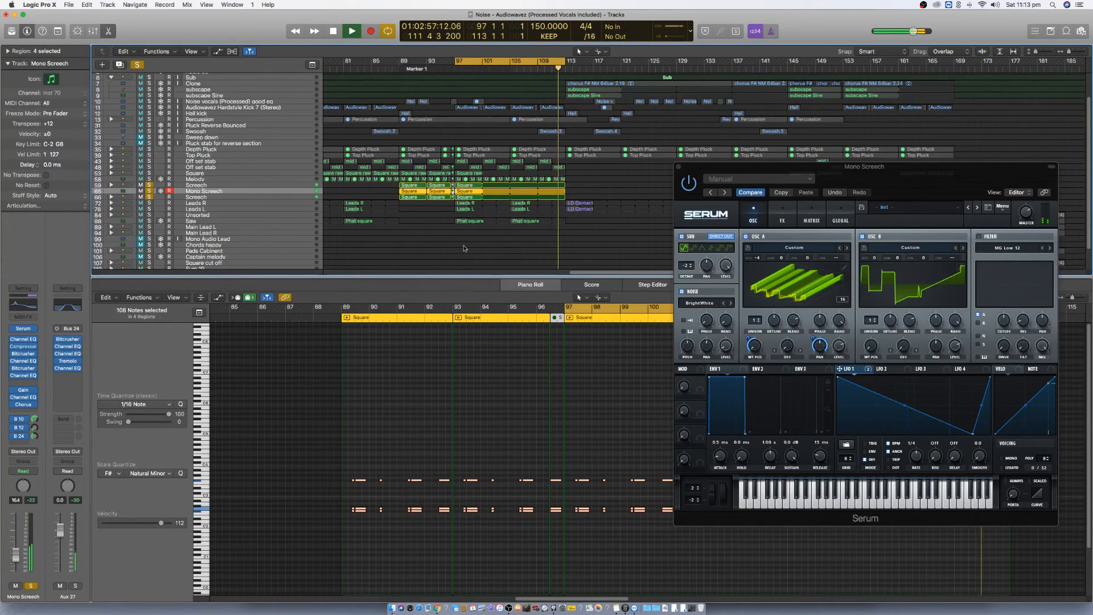
left_click(688, 267)
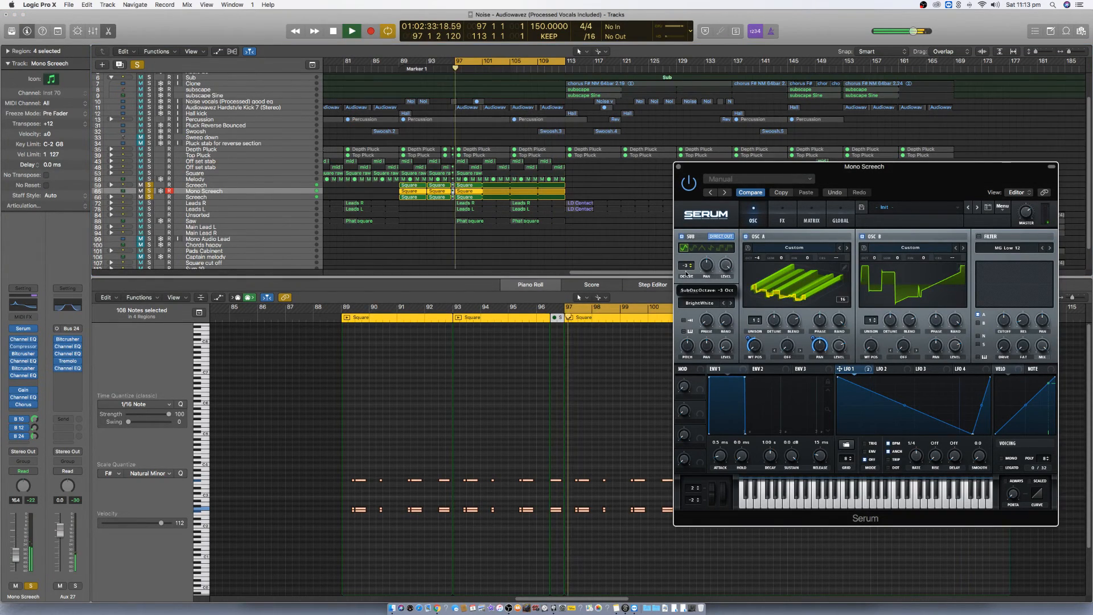
key("space")
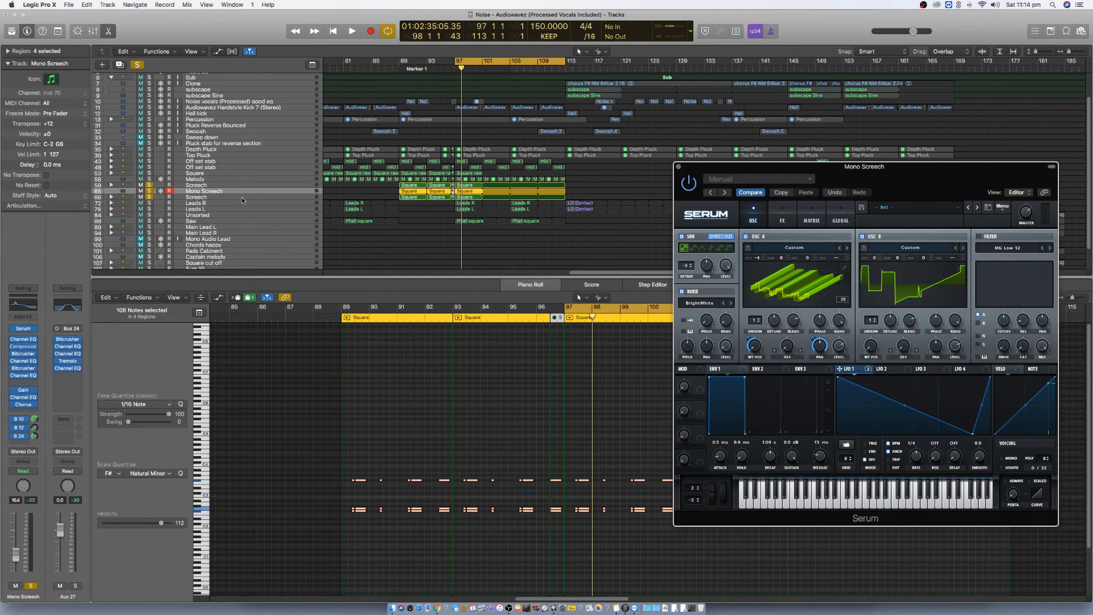
- Open the FF Pro-Q 2 below FF Pro-L on the Stereo Out channel and arrange its window beside Serum
left_click(237, 196)
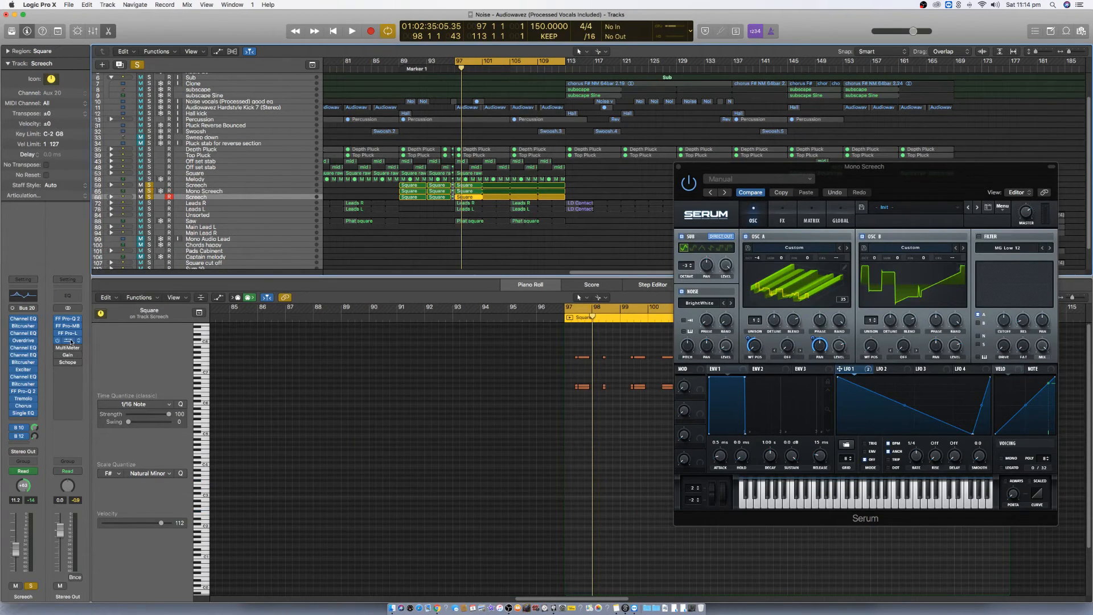
left_click(70, 340)
left_click_drag(795, 174, 414, 250)
left_click_drag(882, 167, 914, 236)
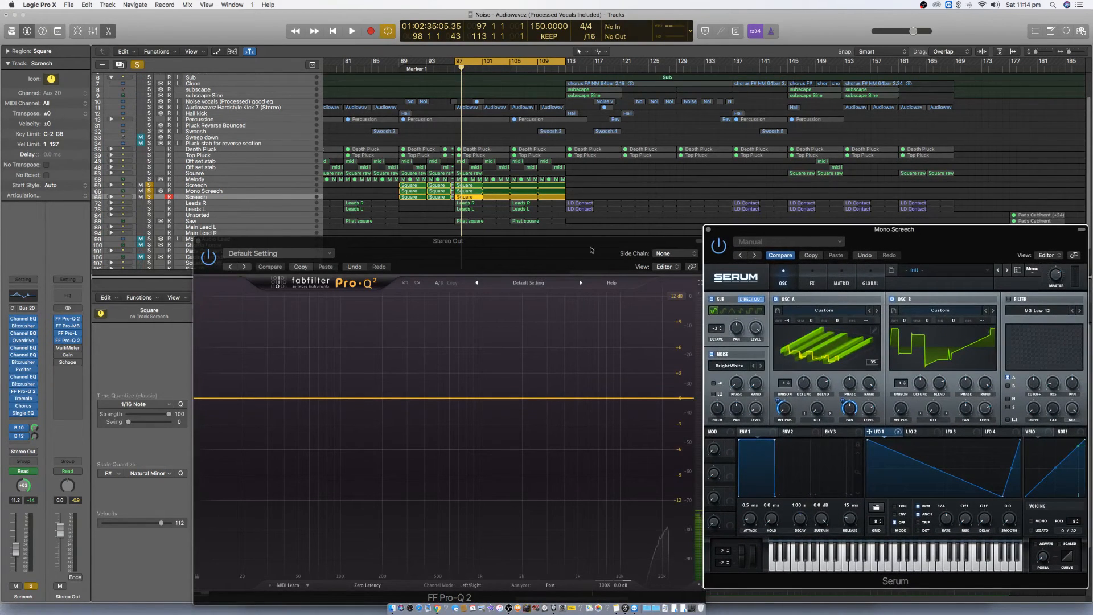
left_click_drag(591, 250, 569, 250)
mouse_move(880, 253)
left_mouse_down()
mouse_move(848, 257)
mouse_move(869, 262)
left_mouse_up()
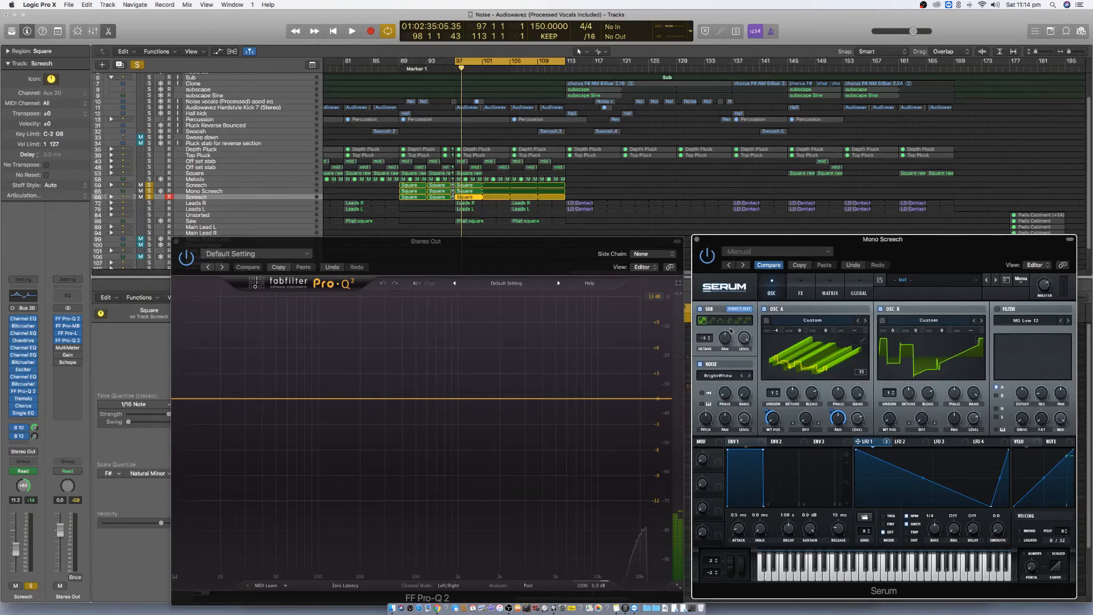
- Solo only the two Screech tracks, without Mono Screech, and examine their spectrum in Pro-Q 2 during playback
left_click(149, 197)
left_click(149, 185)
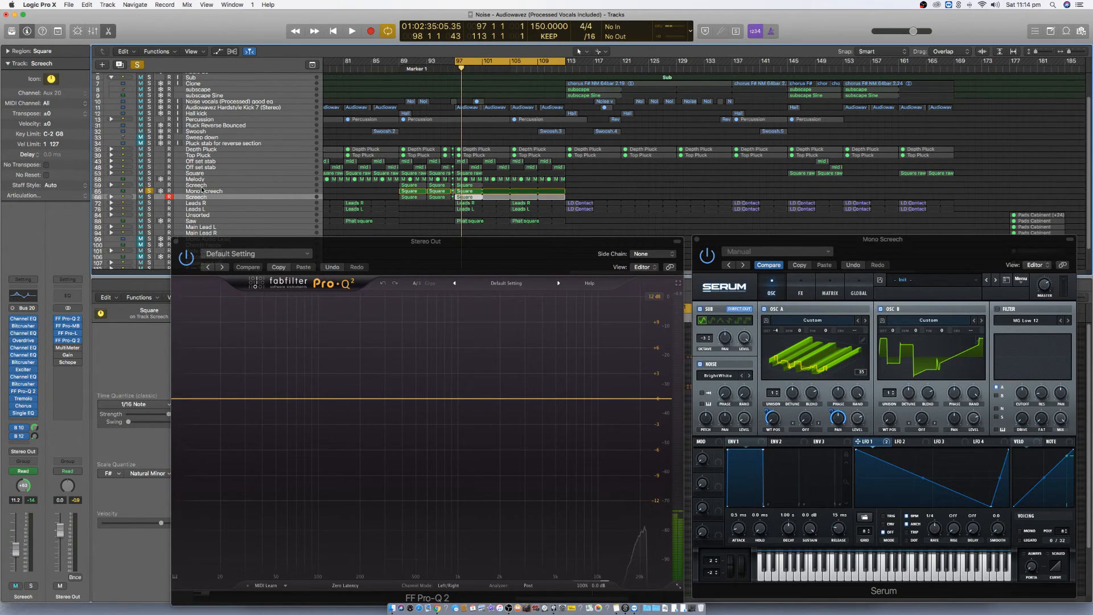
left_click(149, 191)
left_click(149, 186)
left_click(150, 197)
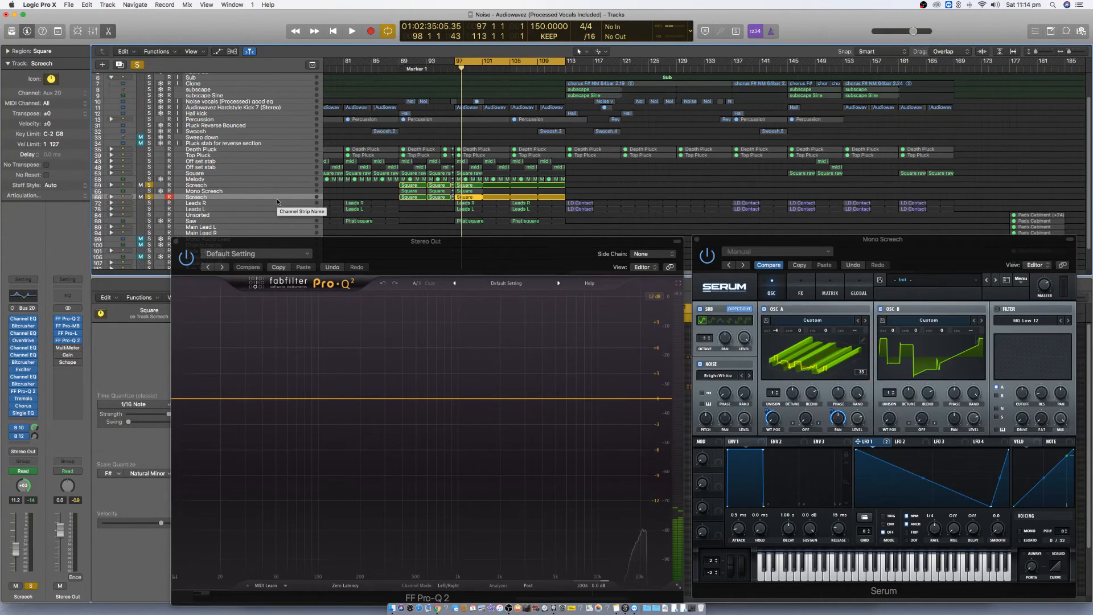
key("space")
key("space")
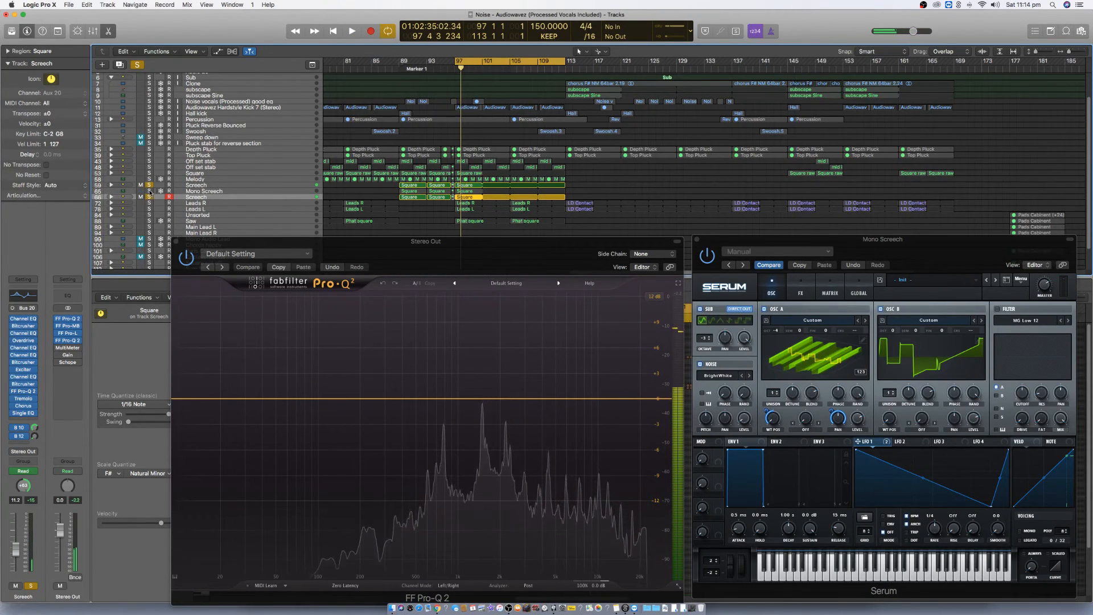
- Select and solo Mono Screech alongside the two Screech tracks, and examine the combined spectrum during playback
left_click(224, 190)
key("space")
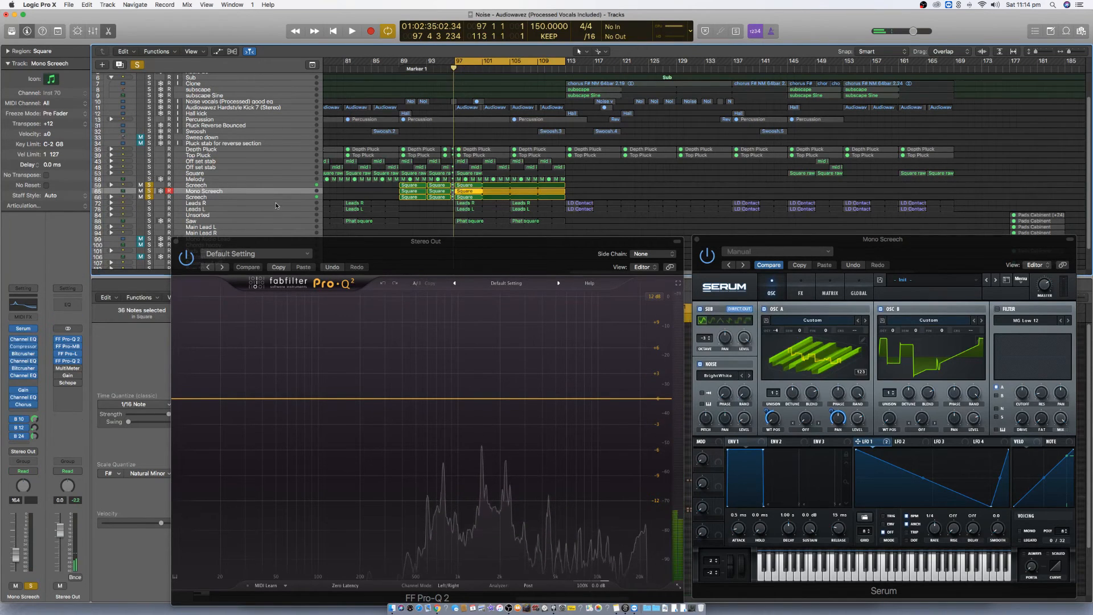
key("space")
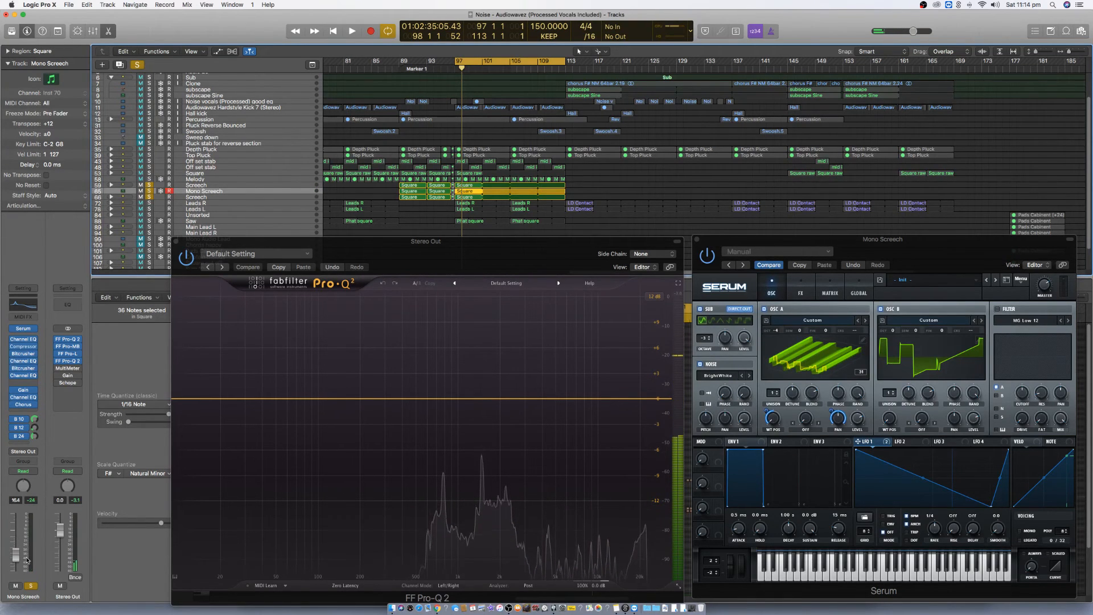
- Insert a Channel EQ after the Chorus on Mono Screech, set its window clear of Pro-Q 2, and play the section
left_click(26, 411)
mouse_move(56, 434)
left_click(103, 431)
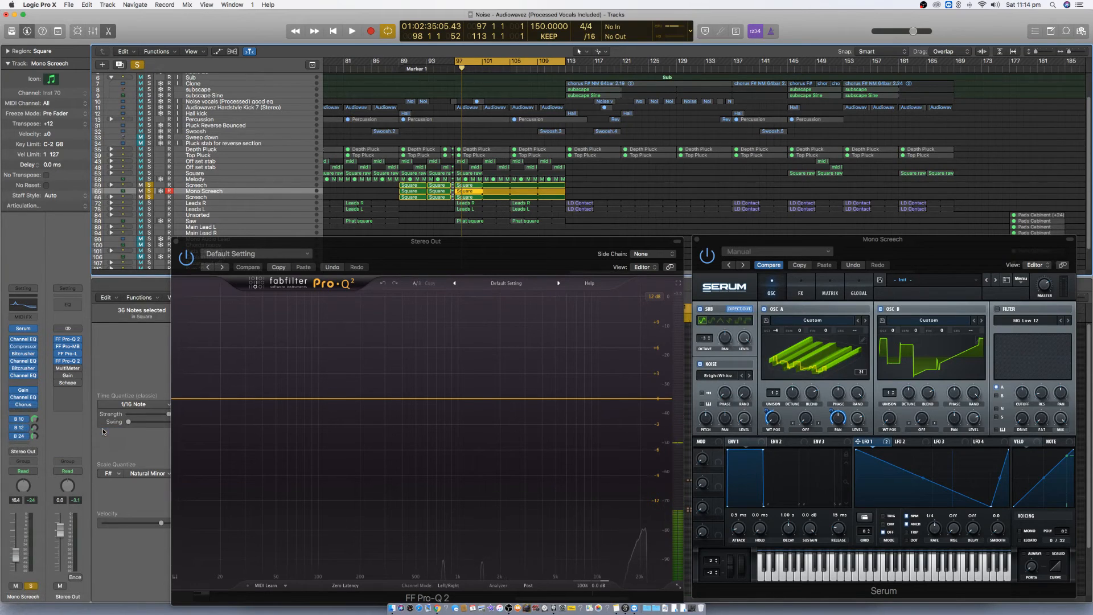
left_click_drag(265, 19, 761, 21)
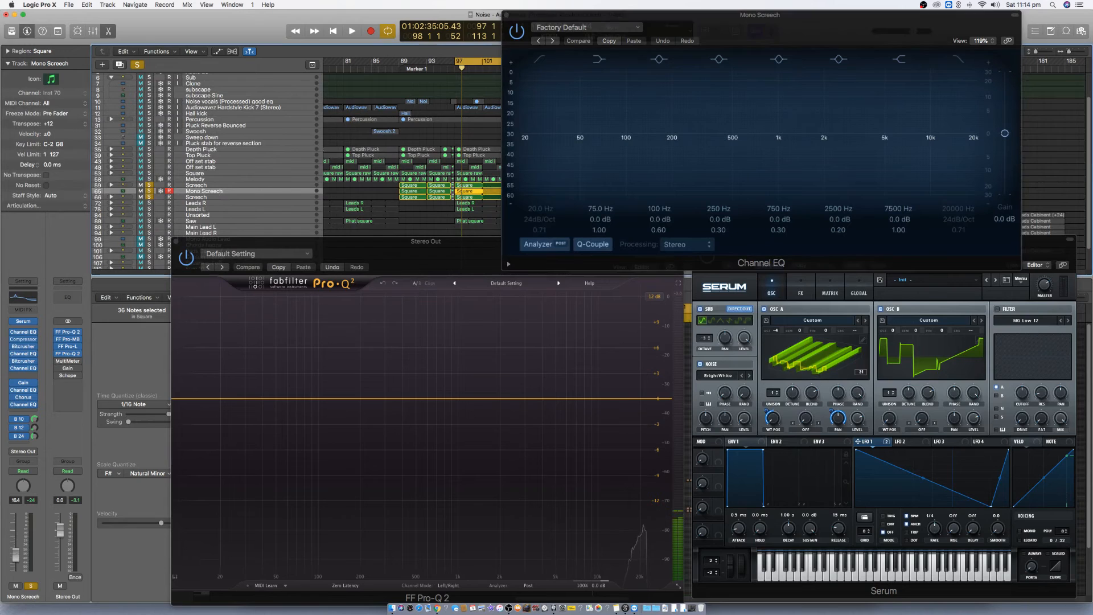
key("space")
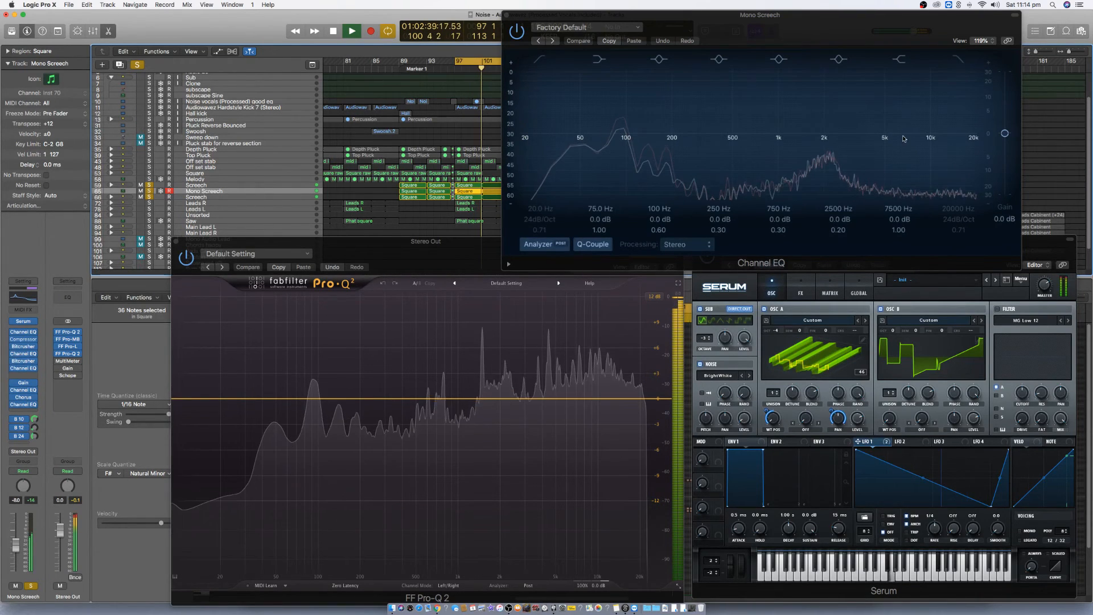
- Shape the new Channel EQ with a 225 Hz high shelf at -6.5 dB and peaks of +5.5 dB at 270 Hz and +4.0 dB at 2100 Hz
key("space")
left_click_drag(906, 138, 674, 146)
left_click_drag(761, 136, 819, 111)
scroll(818, 111, "up", 5)
key("space")
left_click_drag(818, 110, 677, 125)
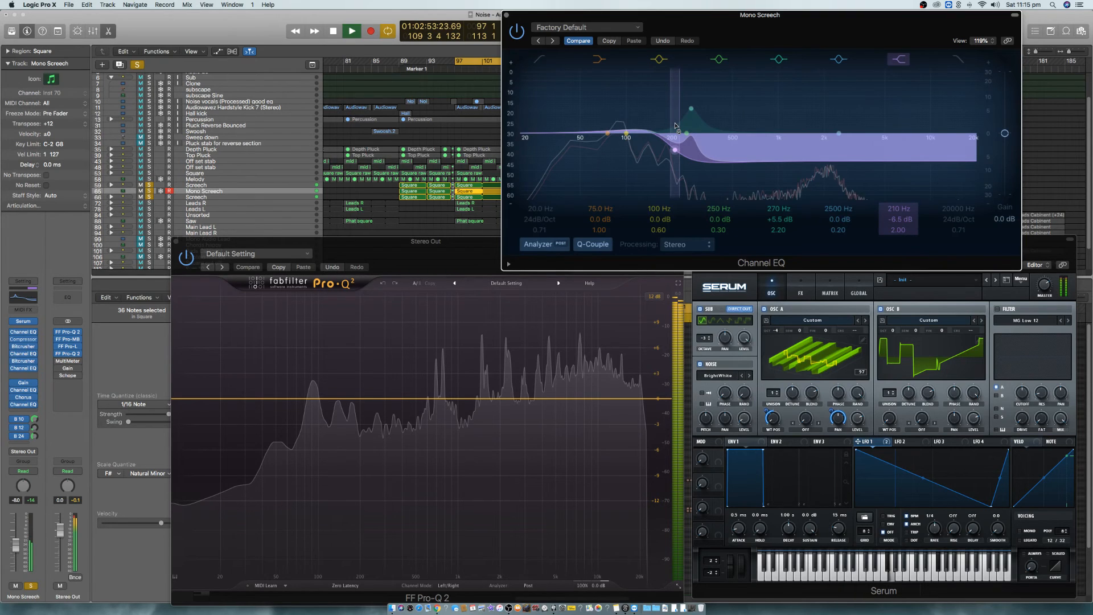
mouse_move(818, 129)
left_mouse_down()
mouse_move(831, 120)
mouse_move(828, 139)
left_mouse_up()
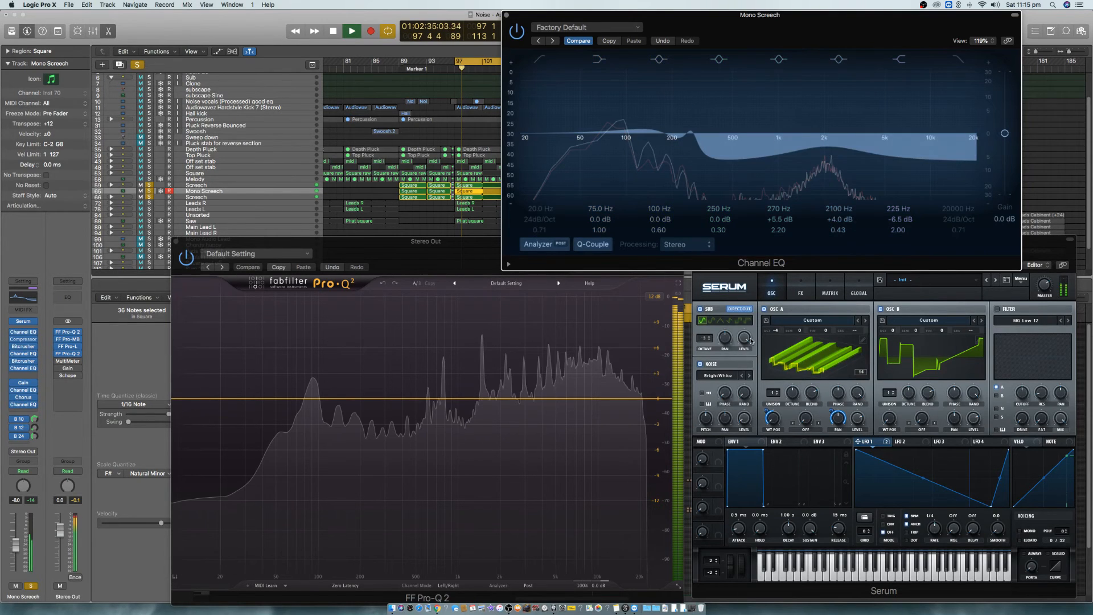
- Try Serum's sub oscillator at octaves -2 and -1 during playback, and return it to -3
left_click(705, 337)
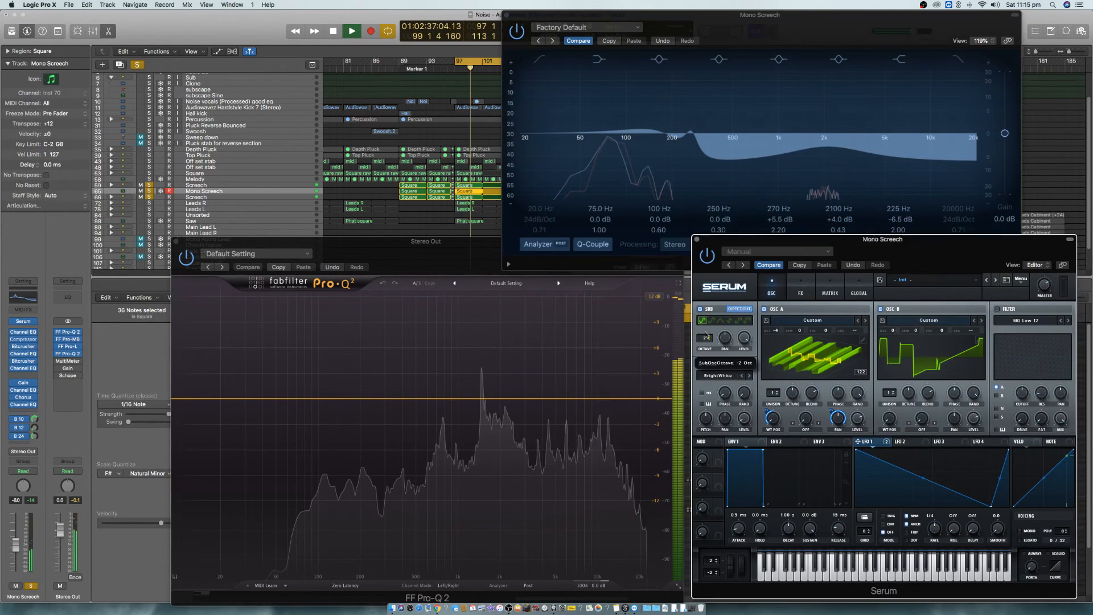
left_click(706, 335)
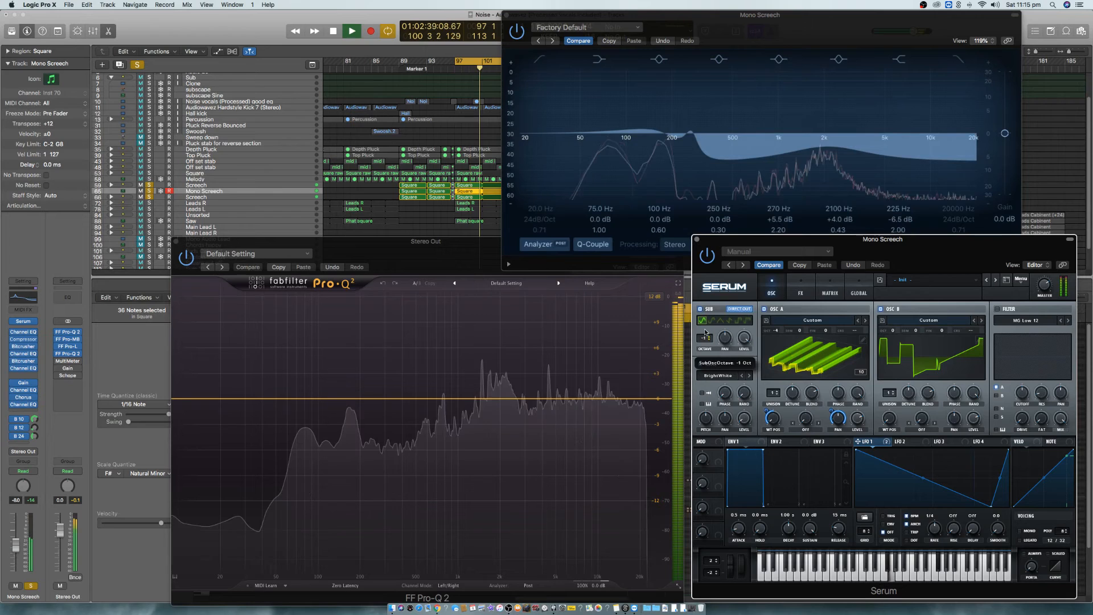
left_click_drag(706, 332, 707, 339)
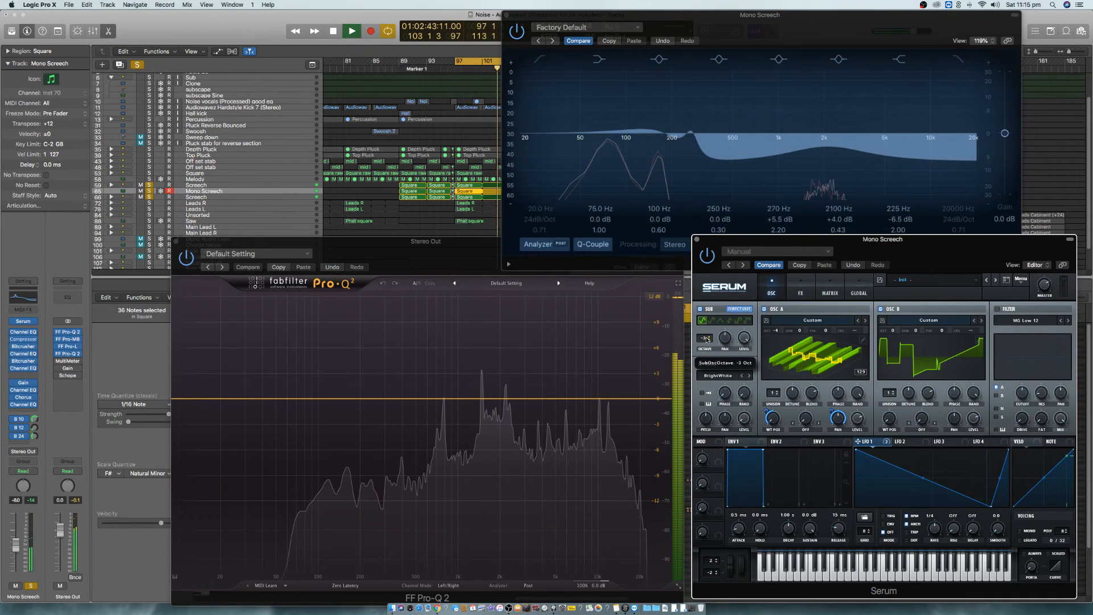
key("space")
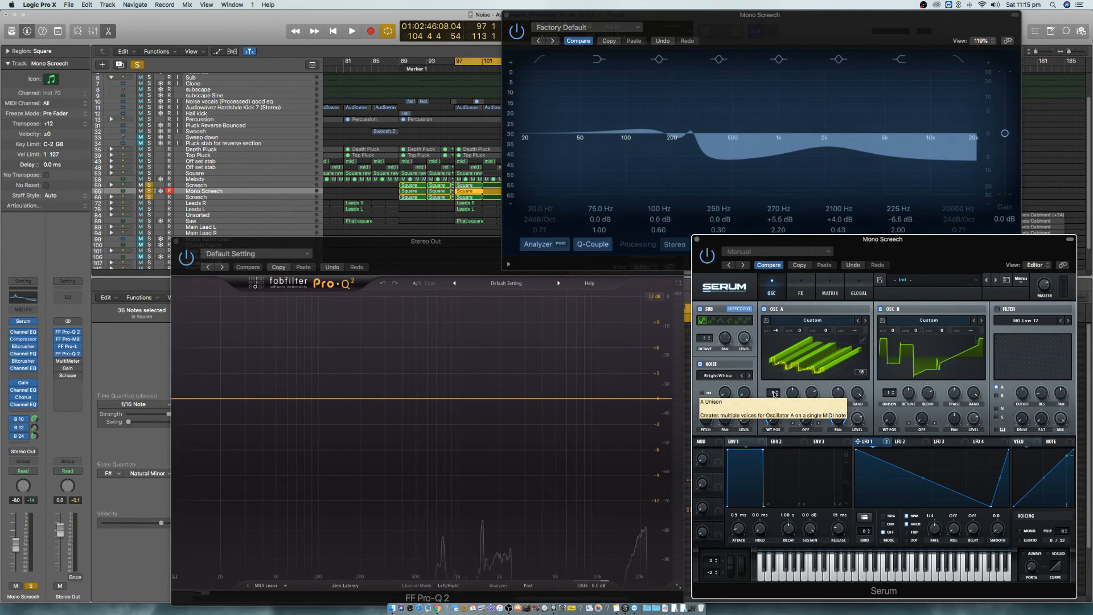
- Set Serum's oscillator A unison to 3 voices during playback, and reduce the solo to Mono Screech alone
key("space")
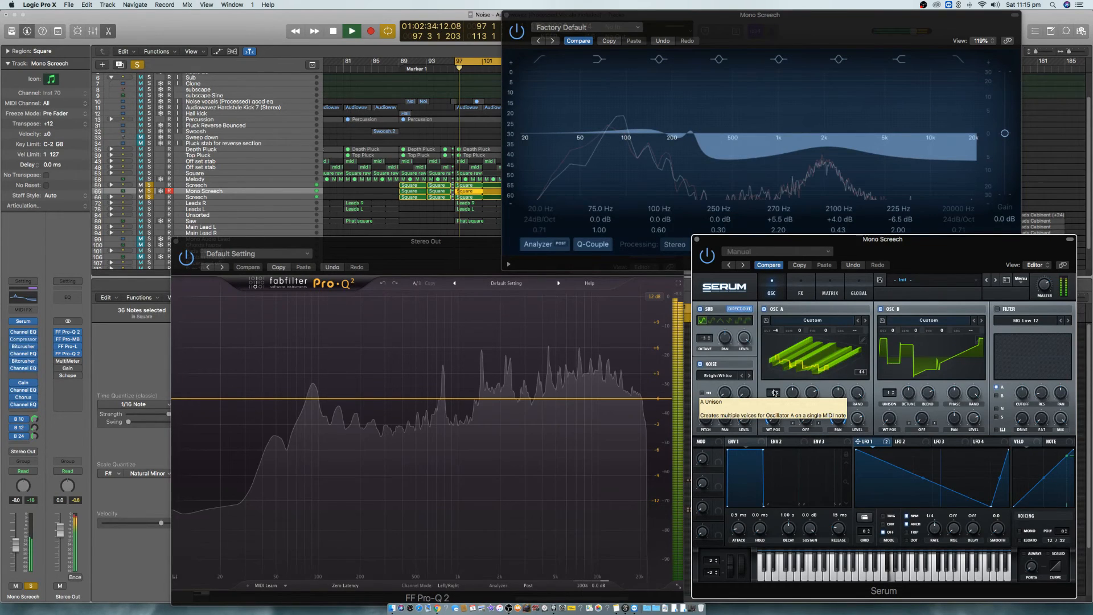
left_click_drag(775, 393, 774, 383)
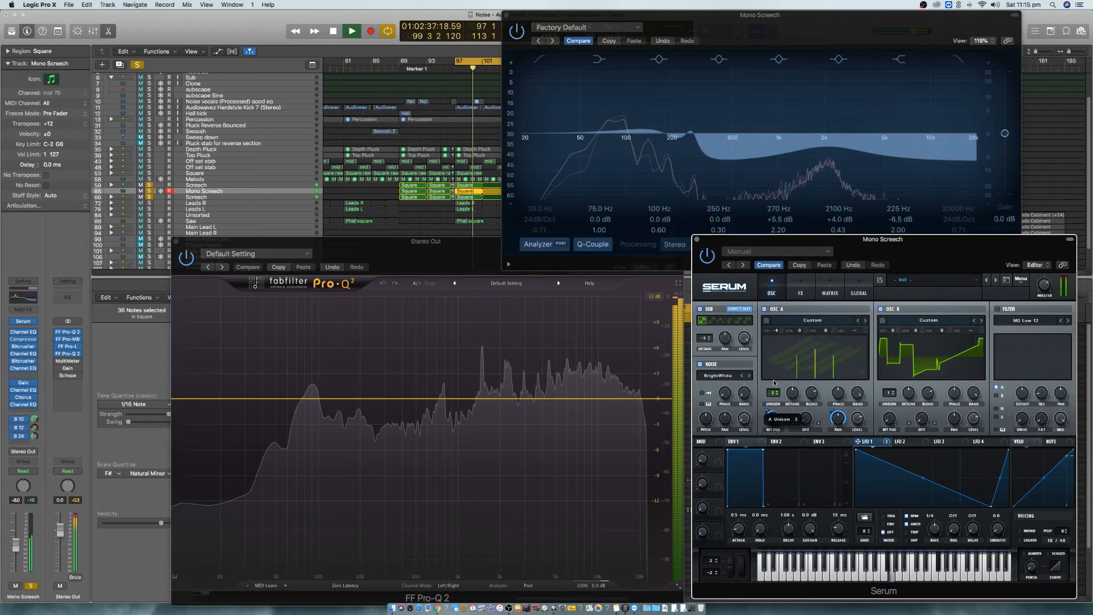
left_click(149, 178)
left_click(149, 185)
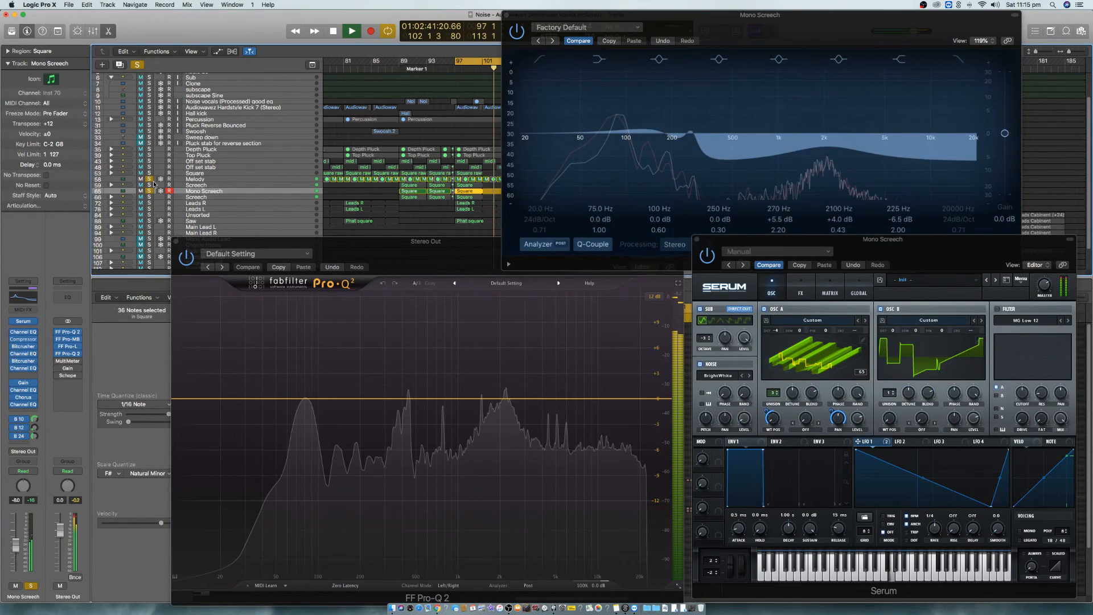
left_click(149, 180)
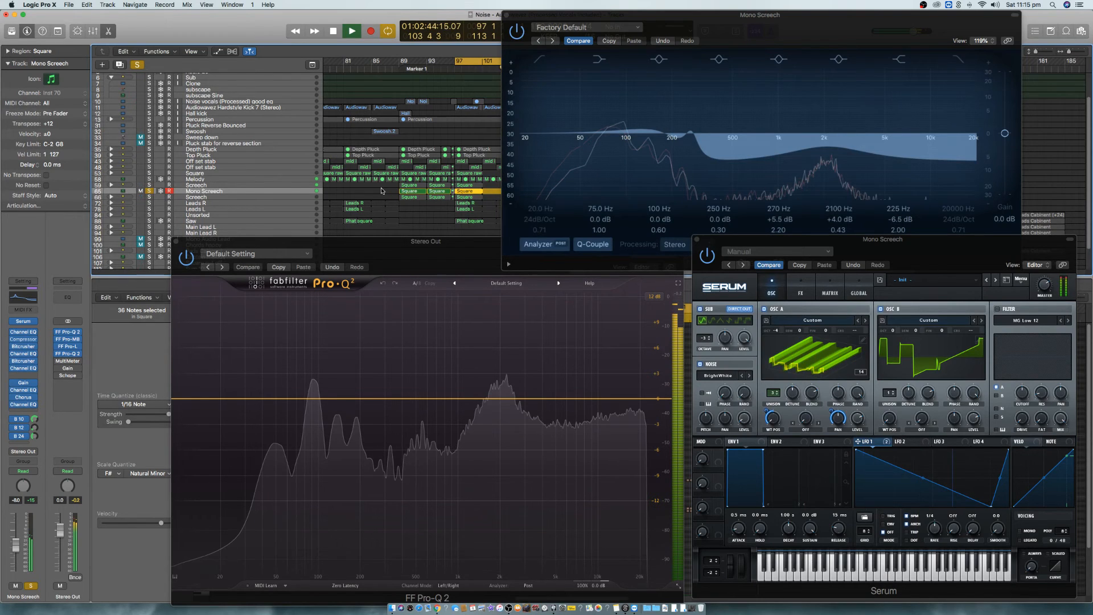
- Enable the low-pass filter in Mono Screech's Channel EQ at 2600 Hz with an 18 dB/Oct slope, checking it during playback
key("space")
left_click(960, 134)
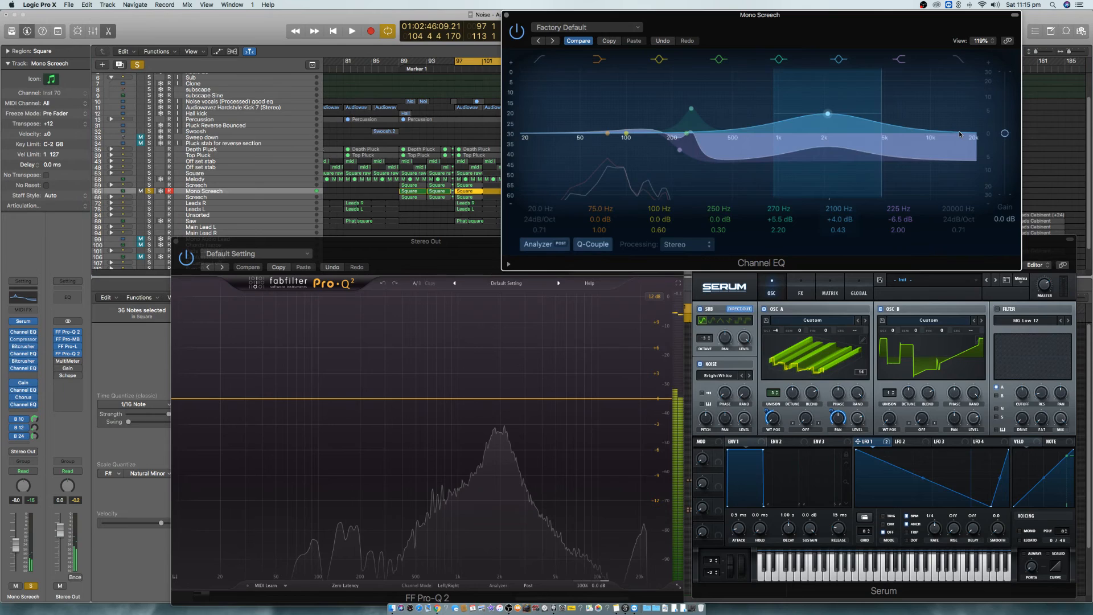
left_click_drag(960, 135, 908, 148)
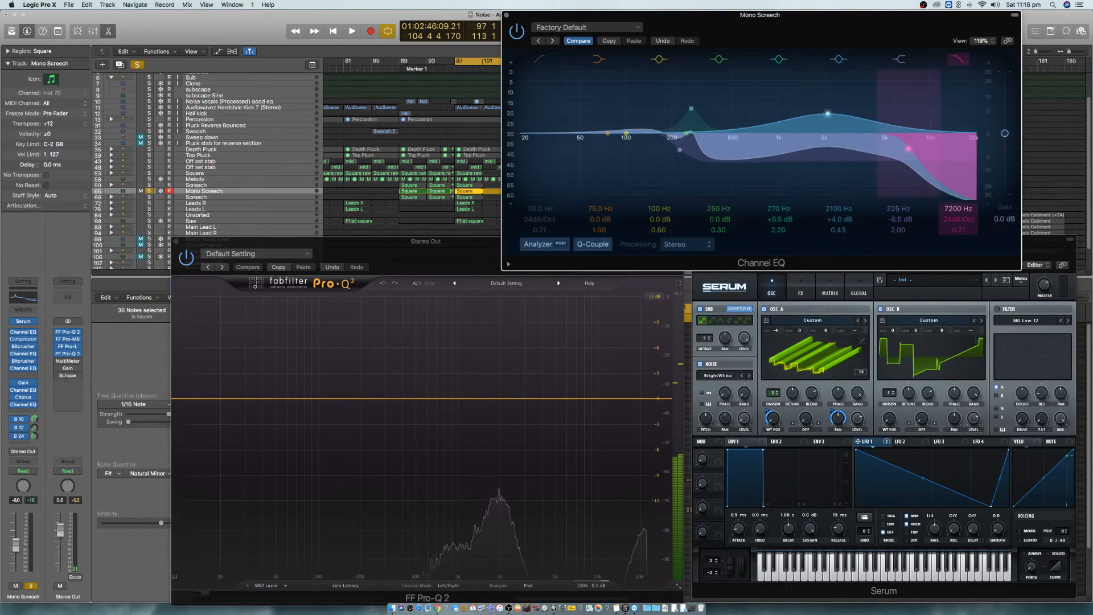
left_click_drag(957, 219, 958, 213)
key("space")
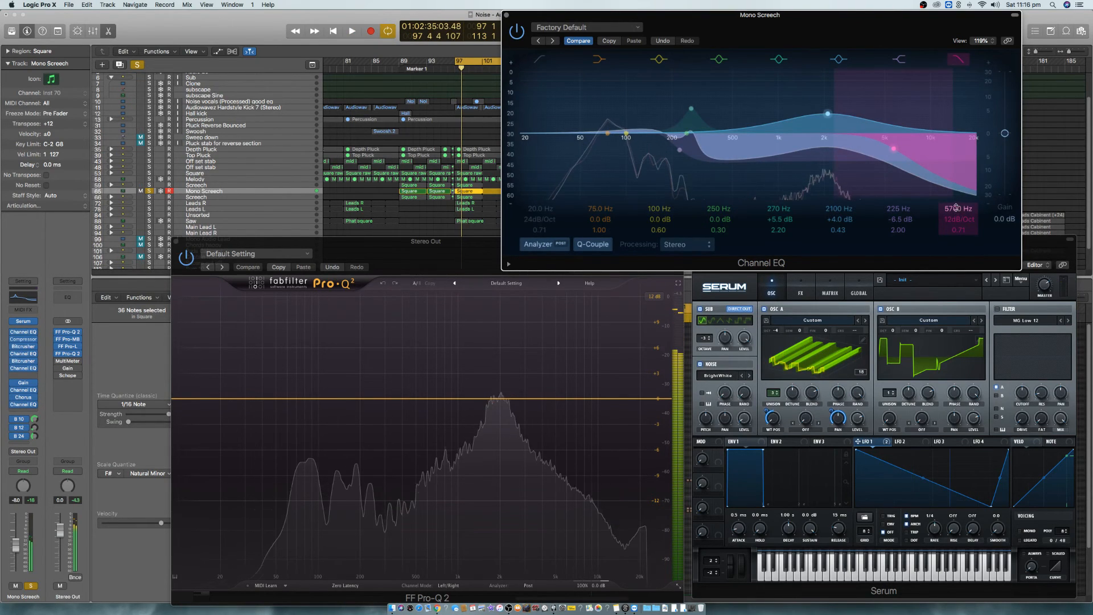
key("space")
left_click_drag(957, 209, 955, 219)
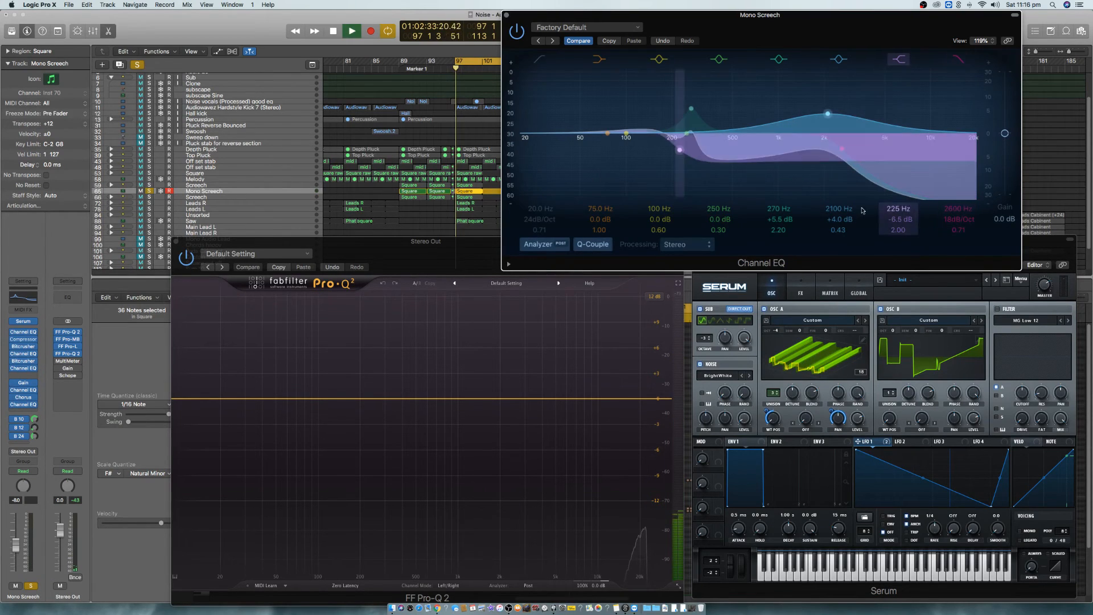
key("space")
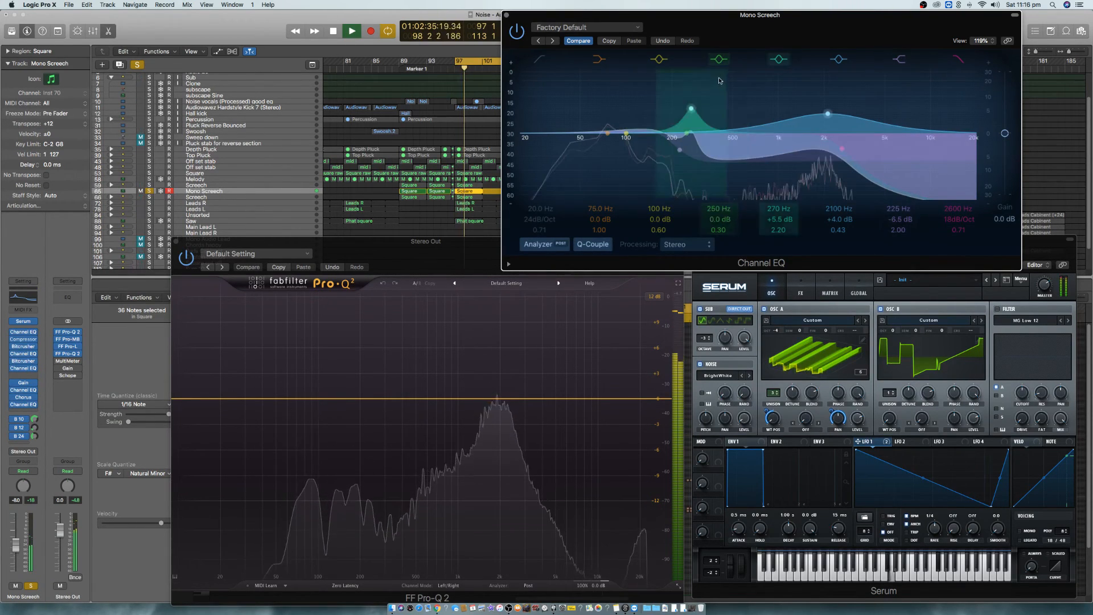
- Move the 250 Hz EQ band to 810 Hz at +11.5 dB with Q 1.20, and enable a 48 dB/Oct high-pass at 74 Hz
left_click_drag(686, 135, 770, 127)
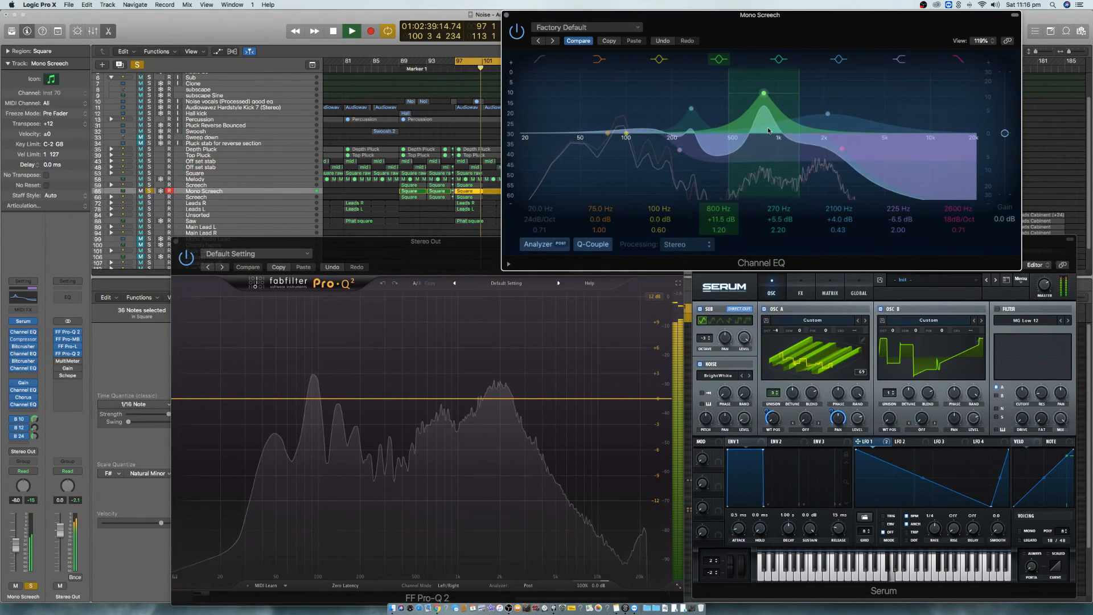
key("space")
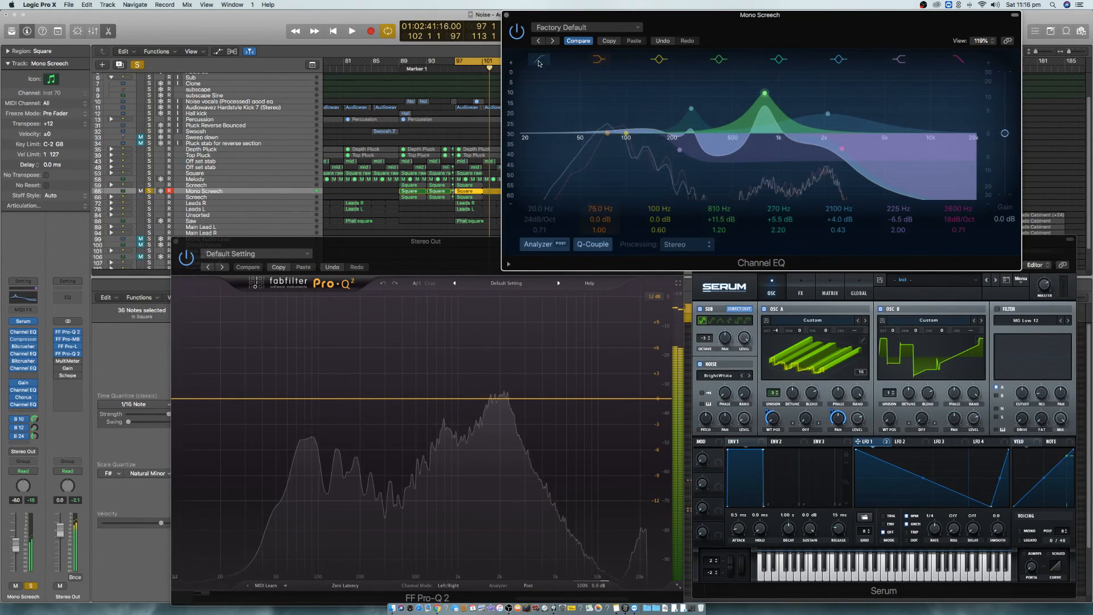
left_click(539, 60)
left_click_drag(523, 147, 578, 148)
left_click_drag(539, 220, 536, 195)
key("space")
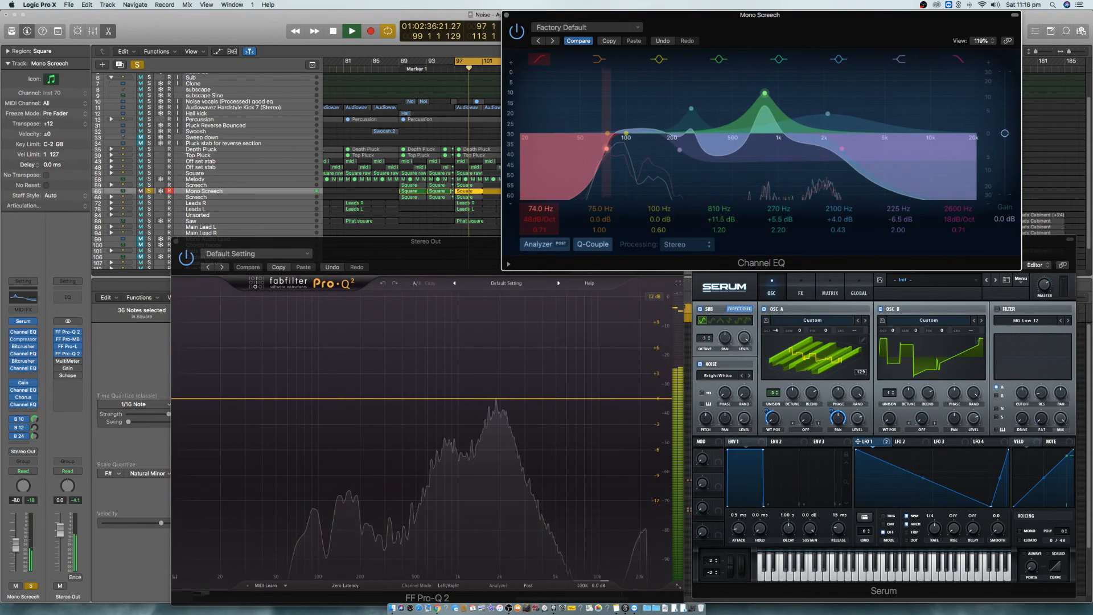
key("space")
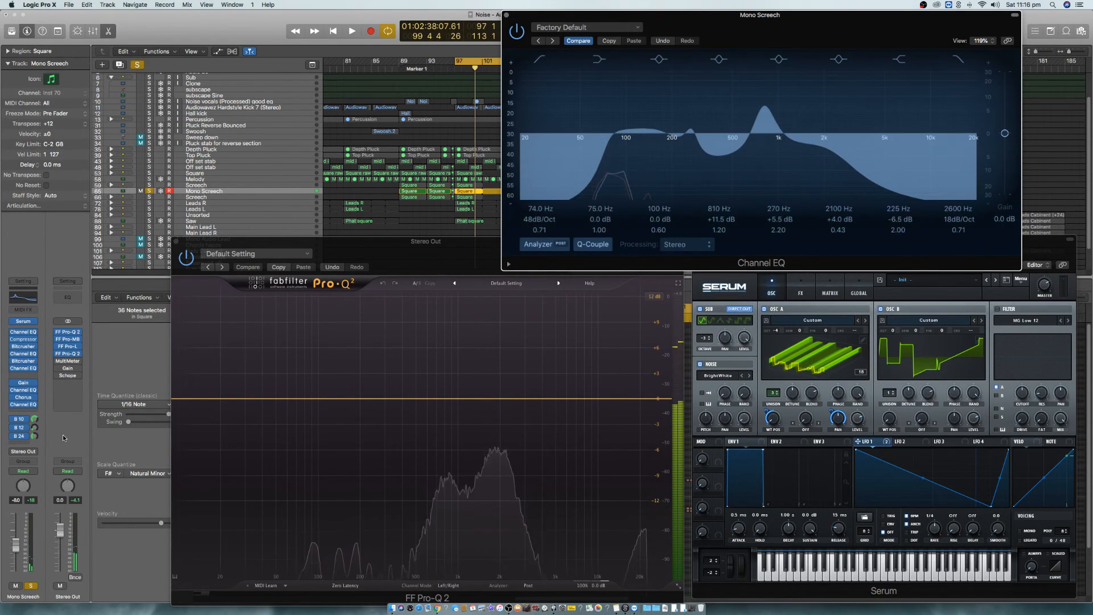
- Check the Bus 10, Bus 12 and Bus 24 channels fed by Mono Screech, and raise its Bus 12 send during playback
left_click(23, 421)
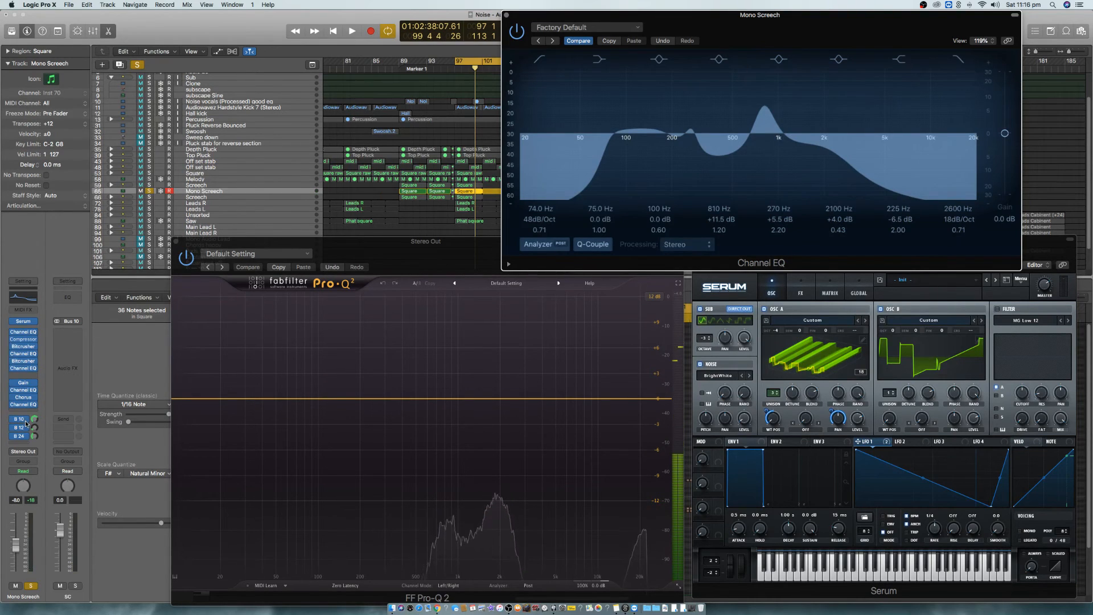
left_click(21, 427)
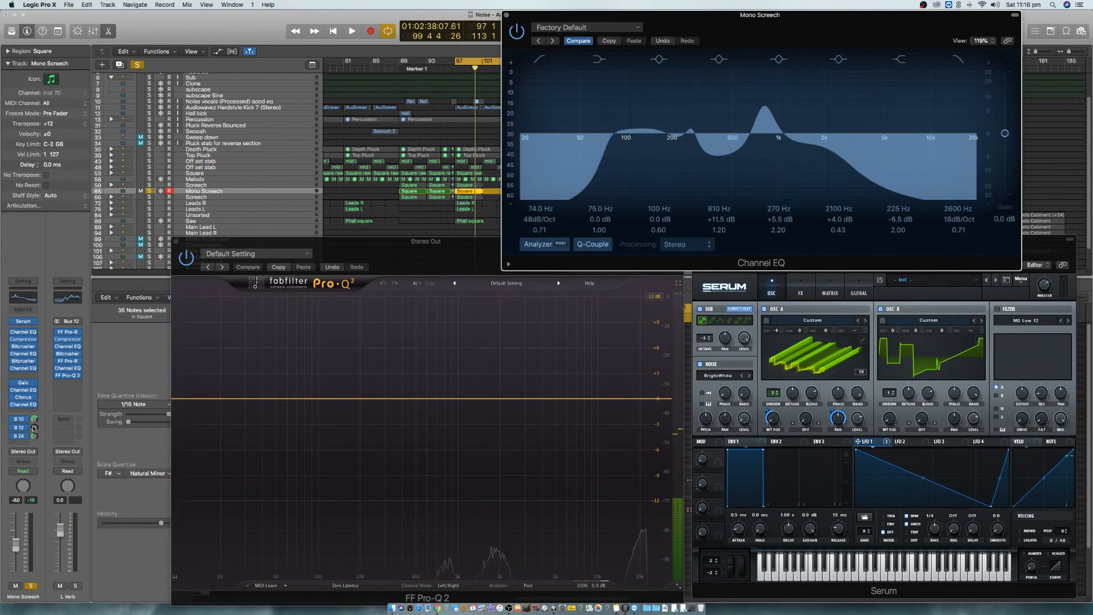
left_click(34, 428)
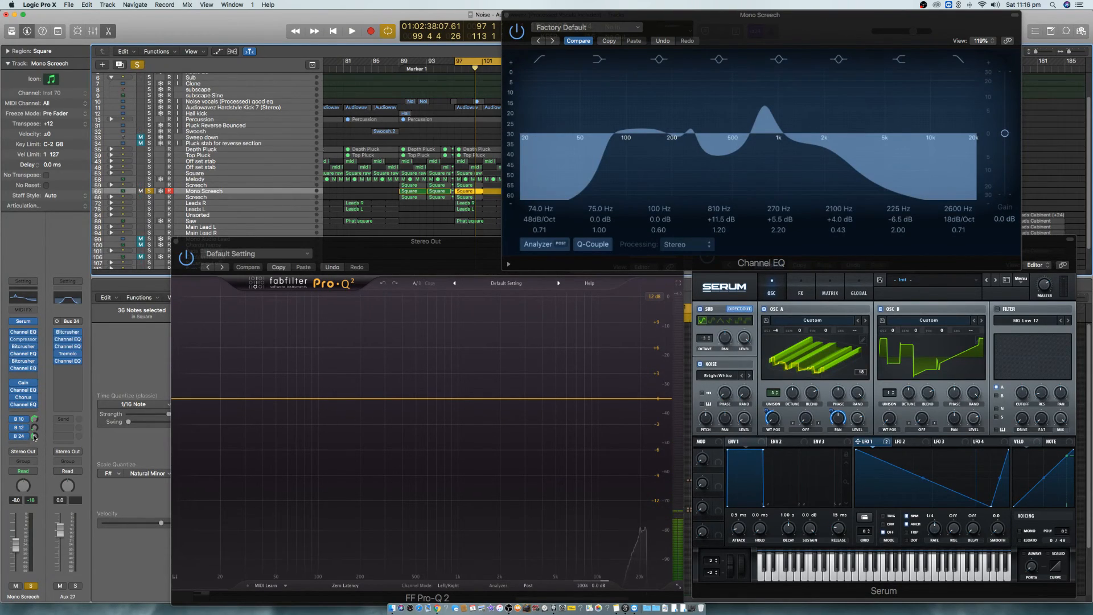
key("space")
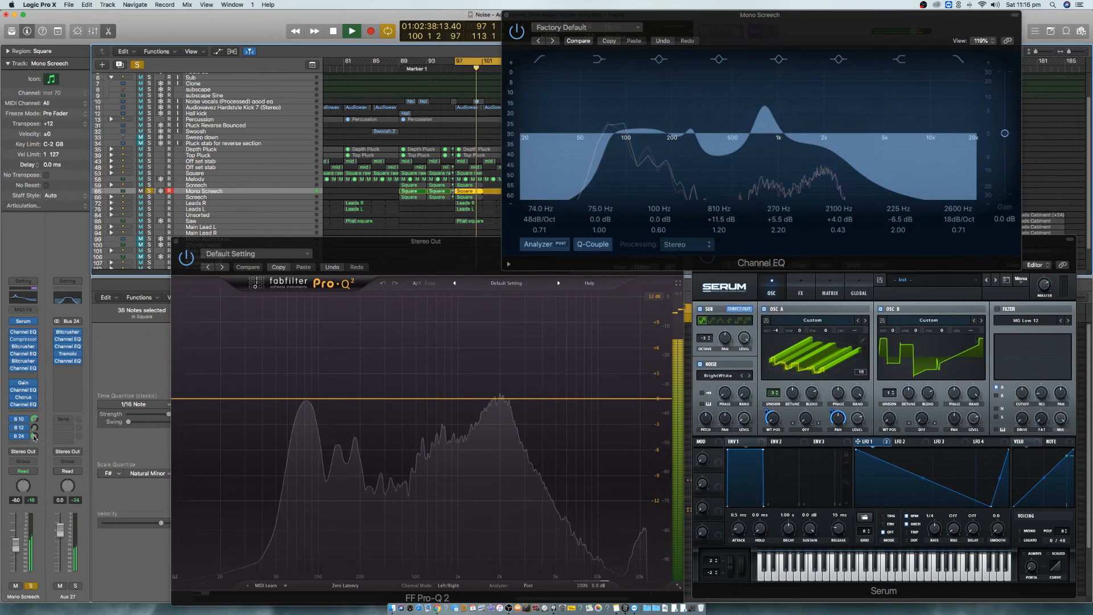
left_click_drag(34, 428, 34, 425)
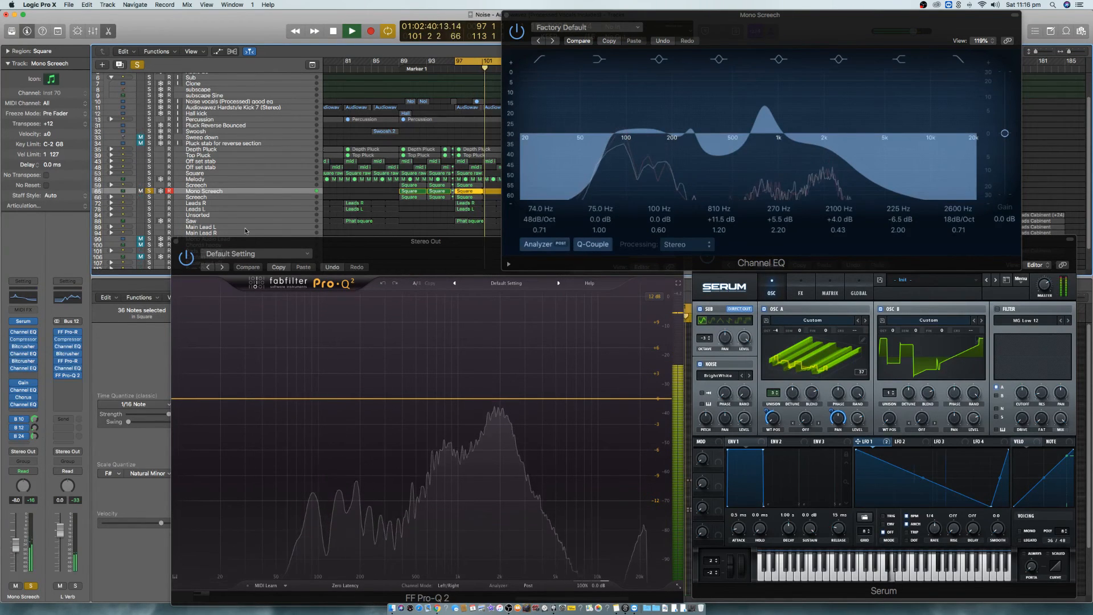
- Add the two Screech tracks and Audiowavez Hardstyle Kick 7 to the Mono Screech solo, and play them together
left_click(149, 197)
left_click(149, 185)
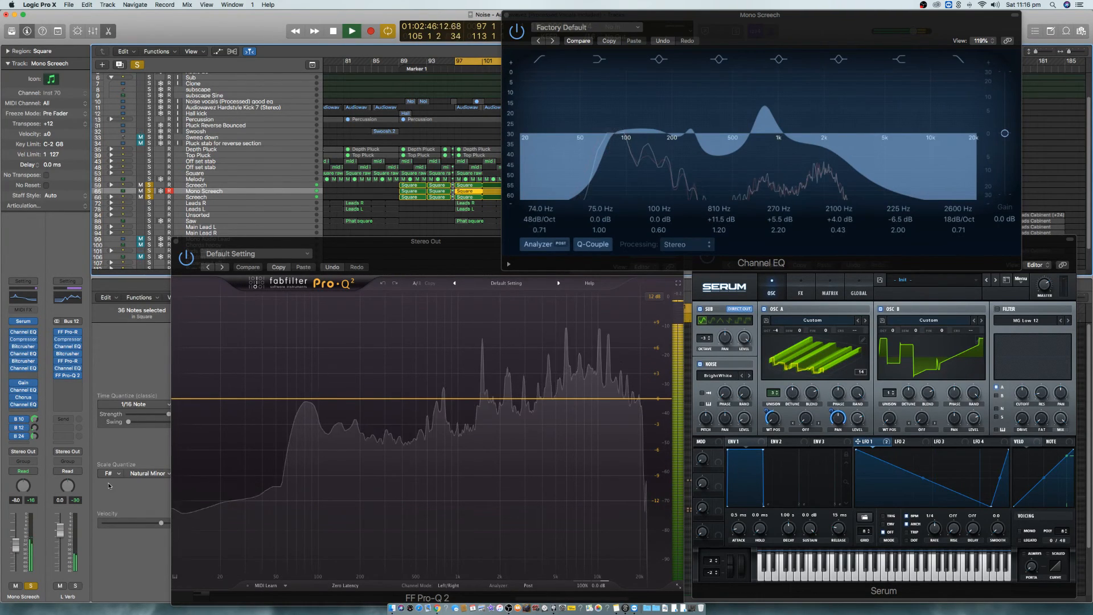
key("space")
left_click(150, 108)
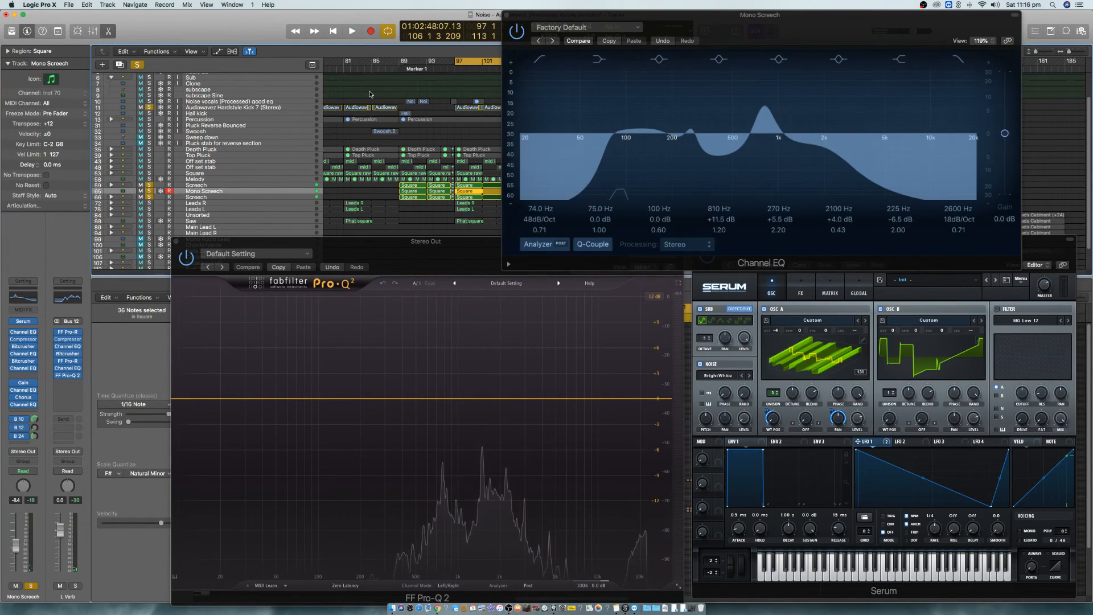
key("space")
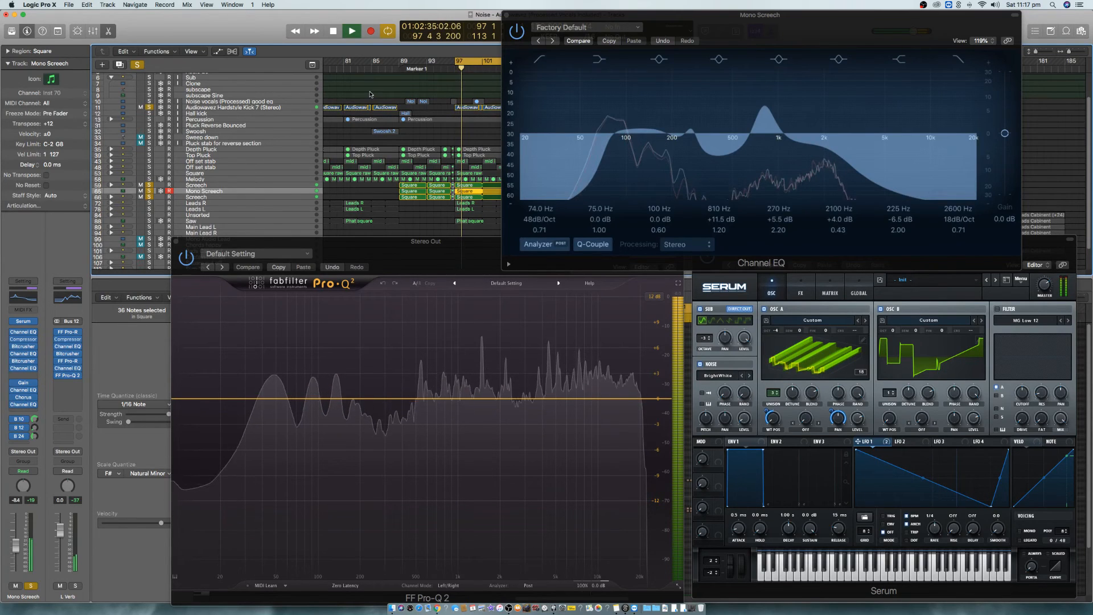
key("space")
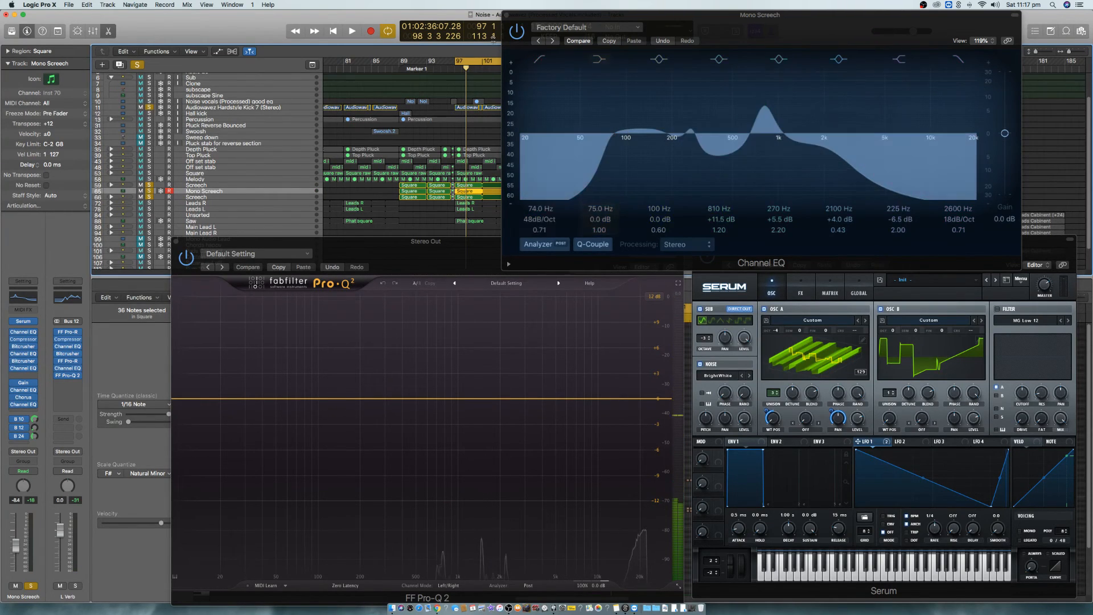
- Close the open plug-in windows, and inspect the FF Pro-MB on the Sub track's channel
left_click(175, 241)
left_click(698, 239)
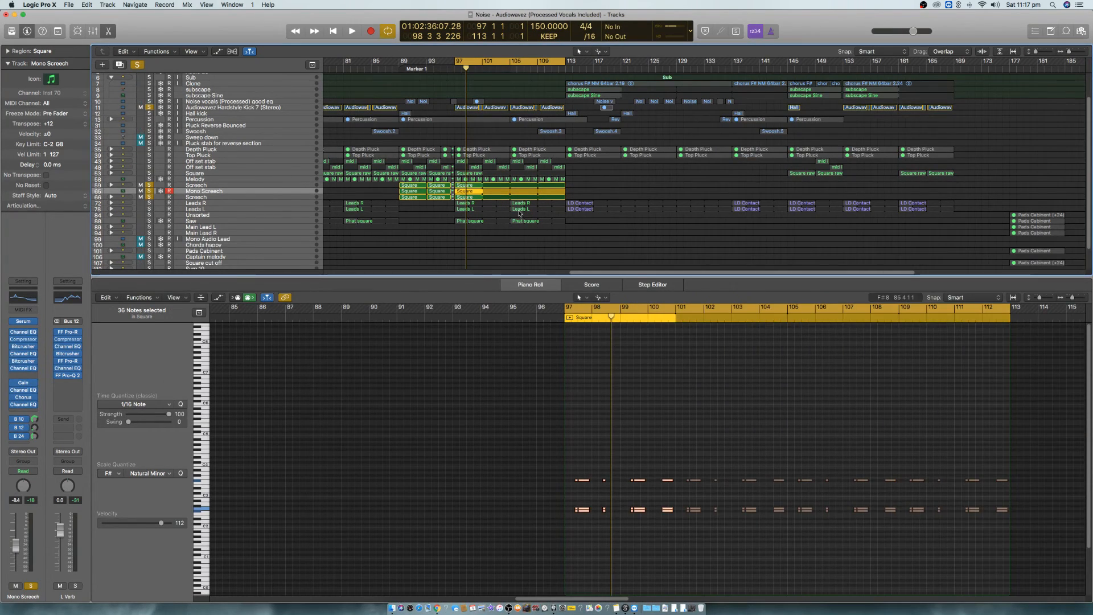
left_click(217, 90)
left_click(222, 83)
left_click(229, 78)
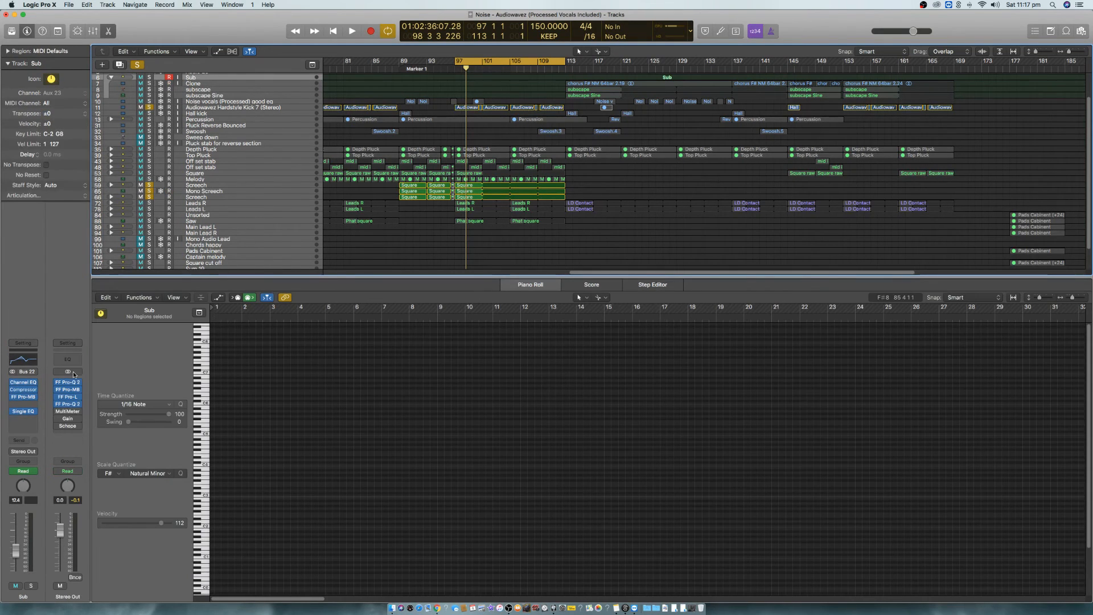
left_click(24, 397)
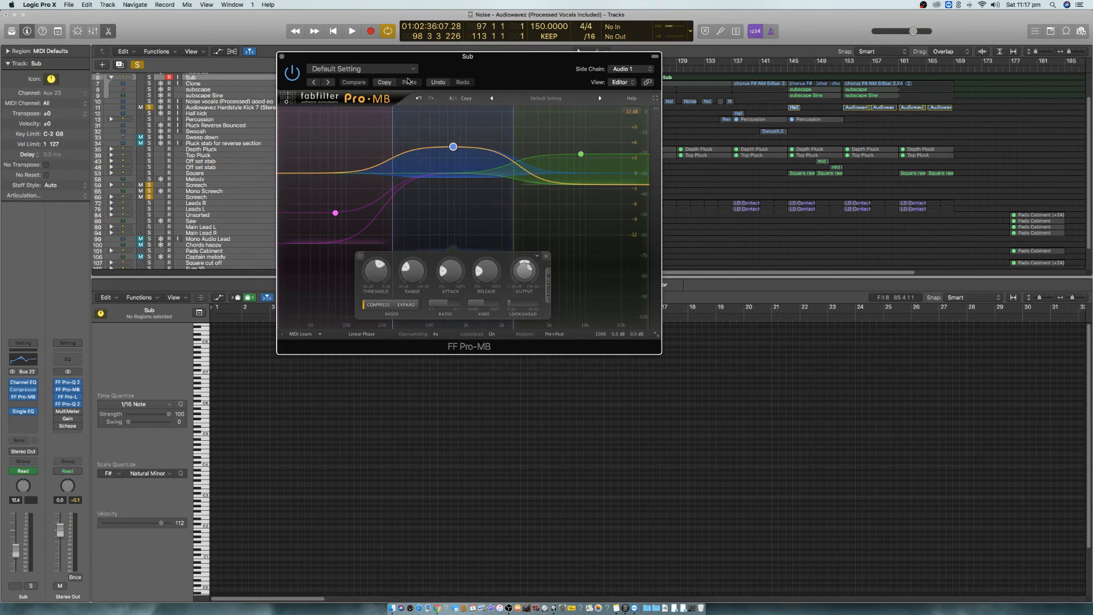
left_click(282, 56)
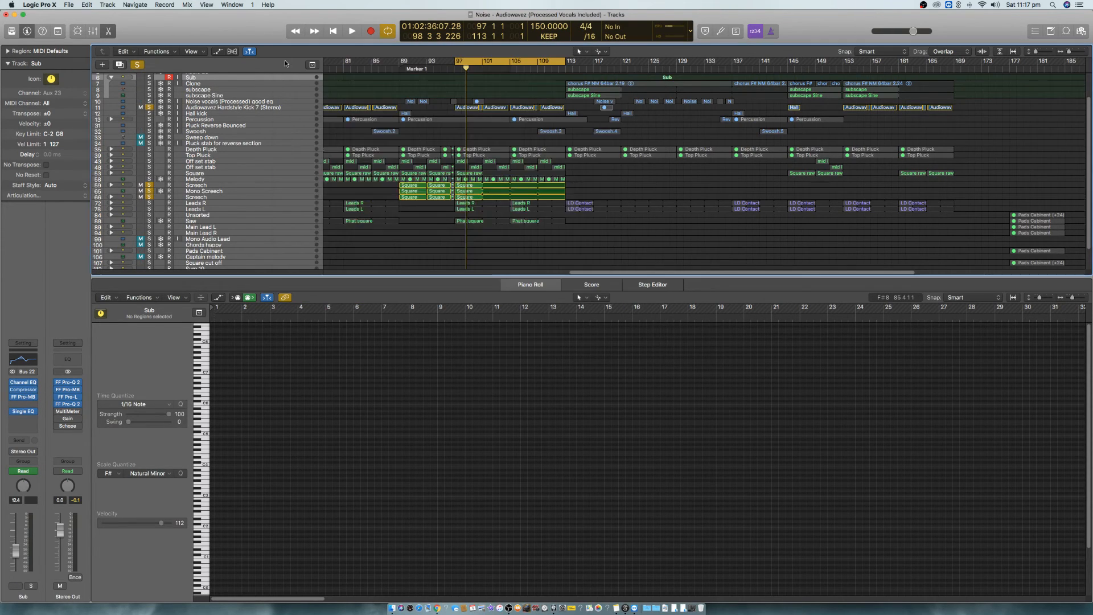
- Insert a stereo FF Pro-MB on the Mono Screech channel and paste the copied settings into it
left_click(259, 189)
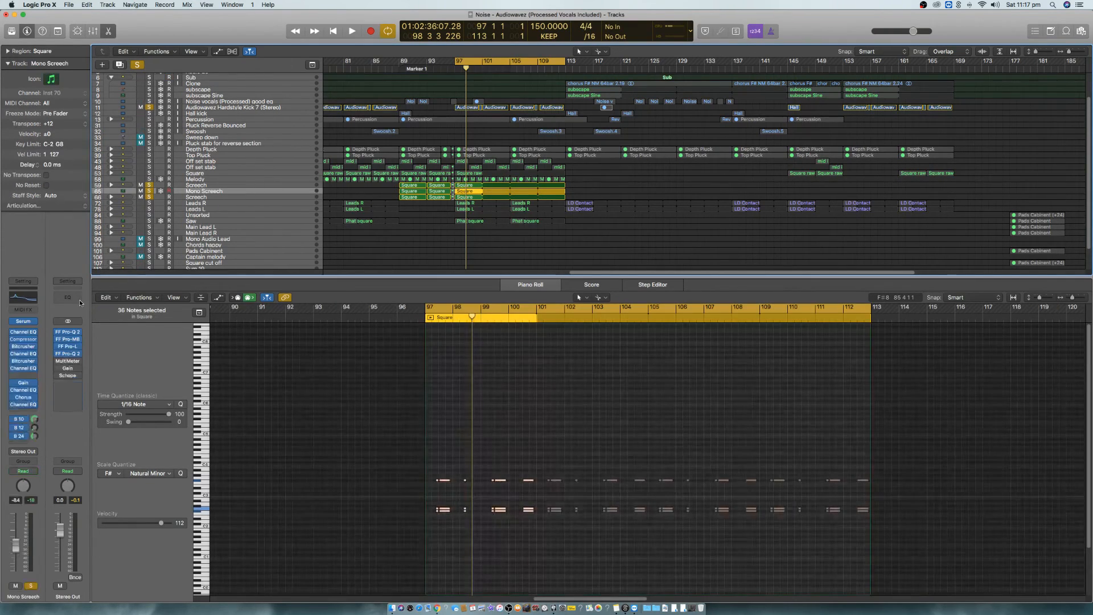
left_click(32, 411)
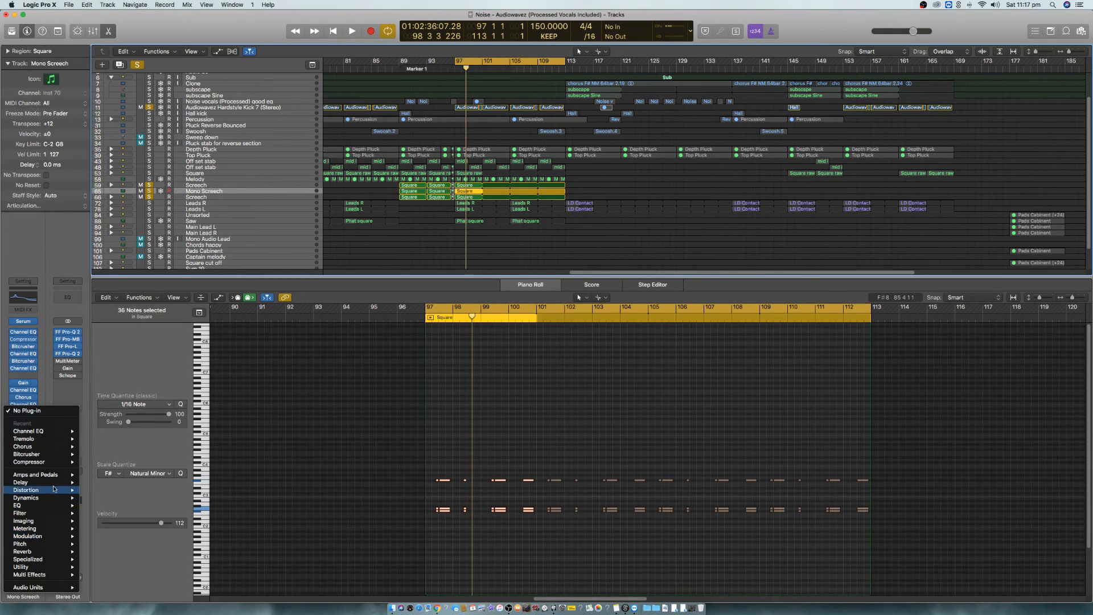
mouse_move(73, 589)
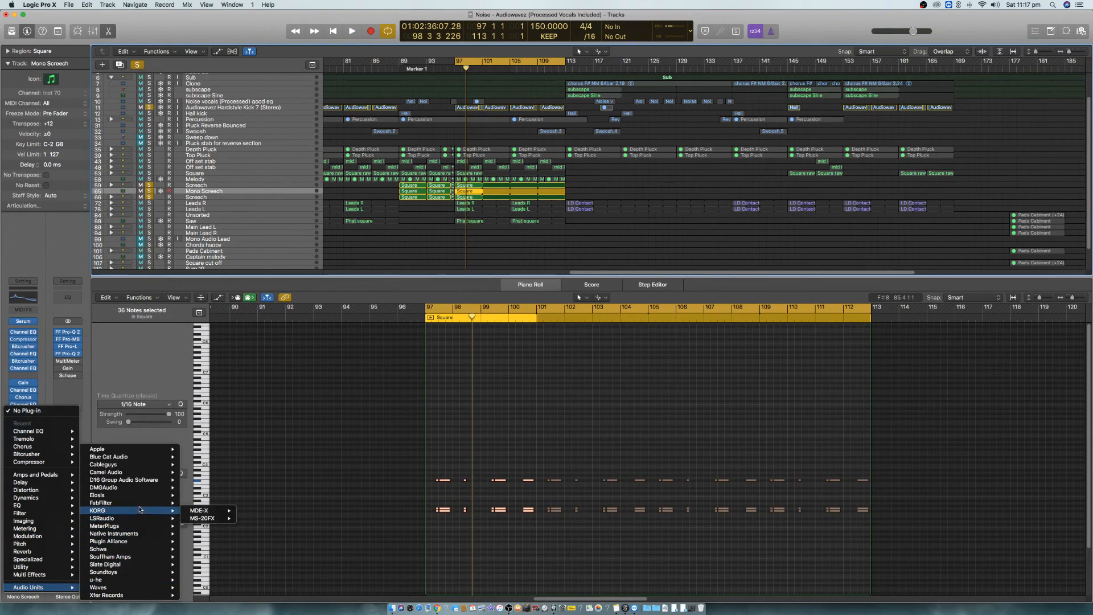
mouse_move(143, 503)
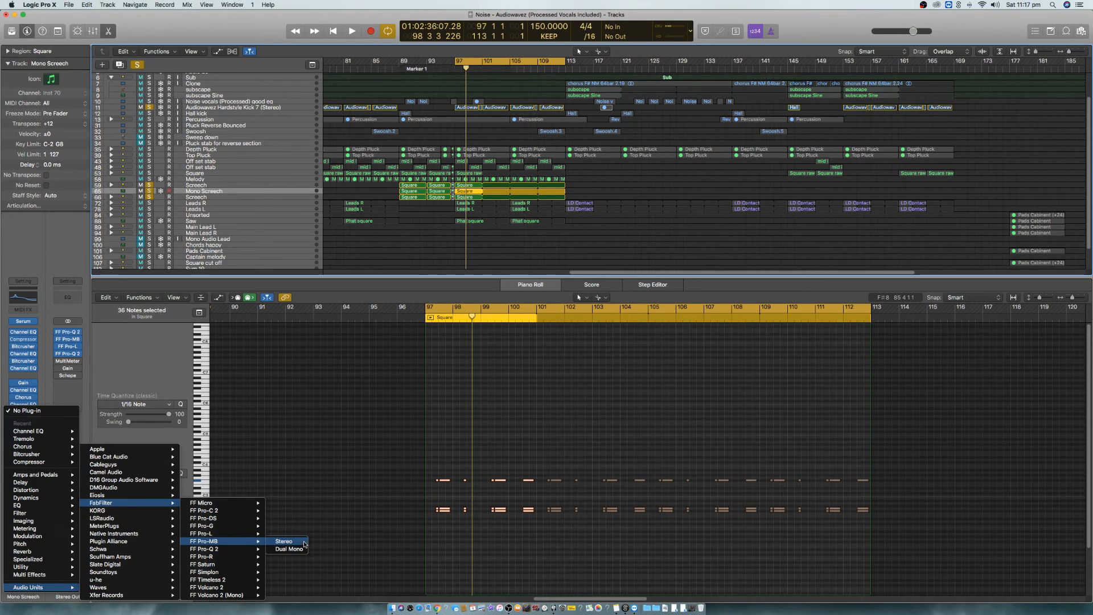
left_click(304, 543)
left_click_drag(218, 31, 626, 289)
left_click(548, 308)
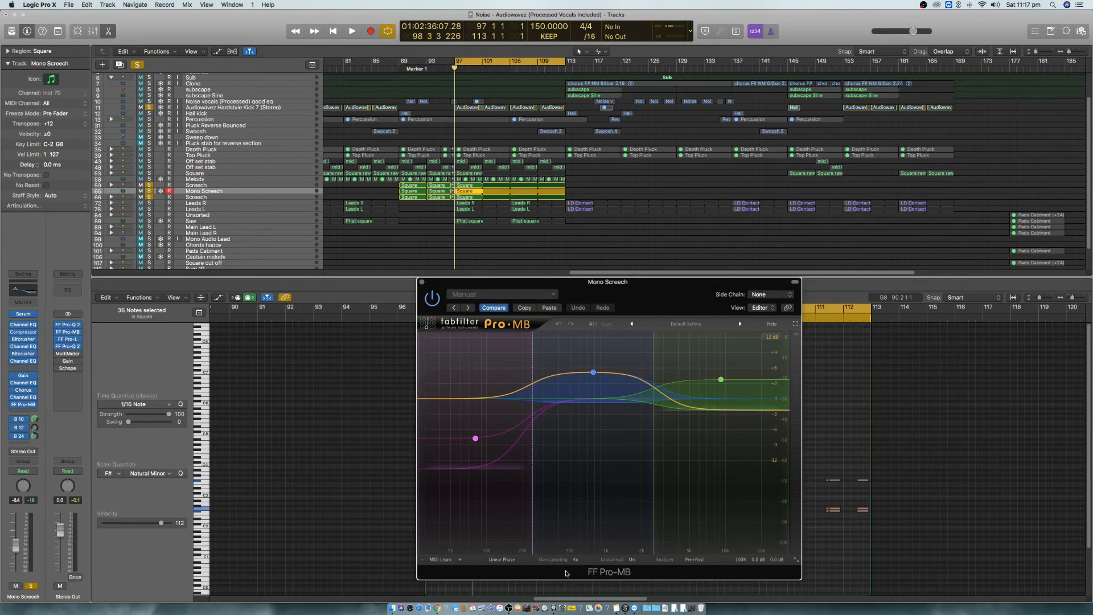
- Play the section, remove the kick and both Screech tracks from the solo, and play Mono Screech alone
key("space")
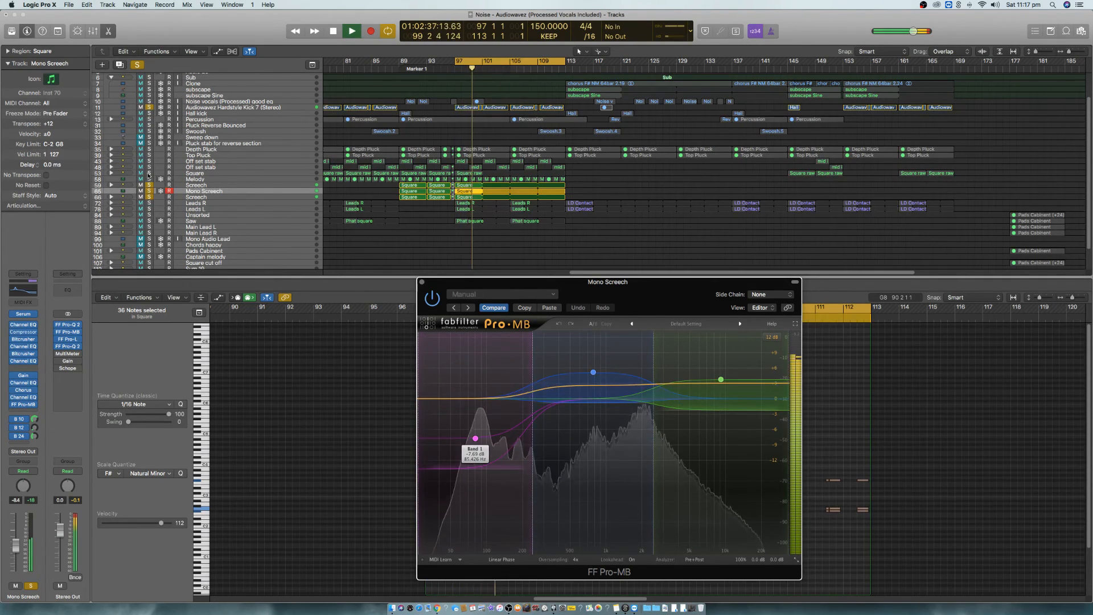
key("space")
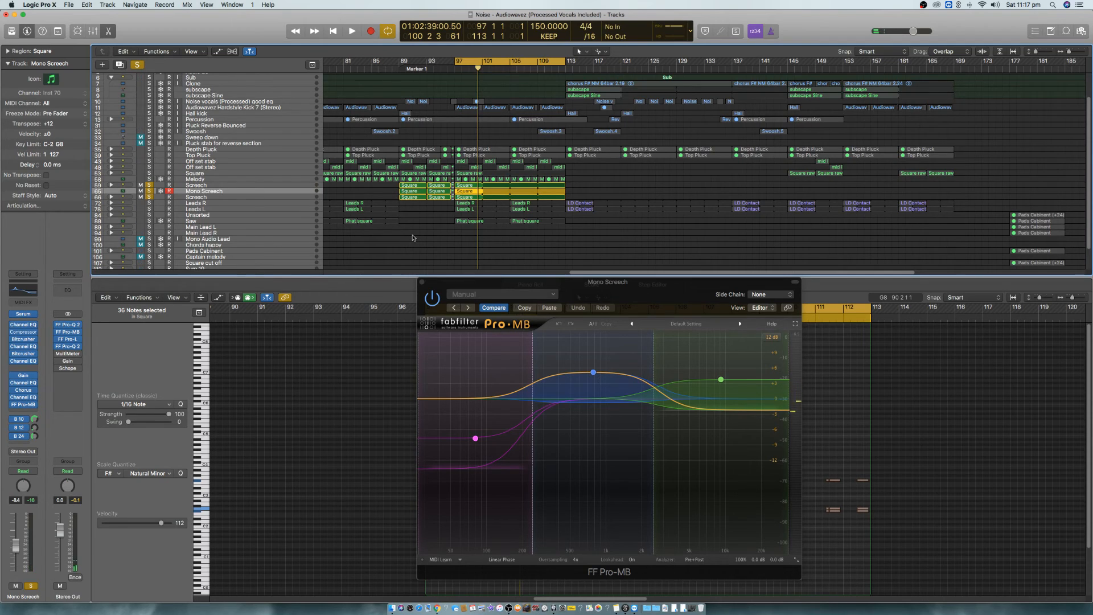
left_click(150, 185)
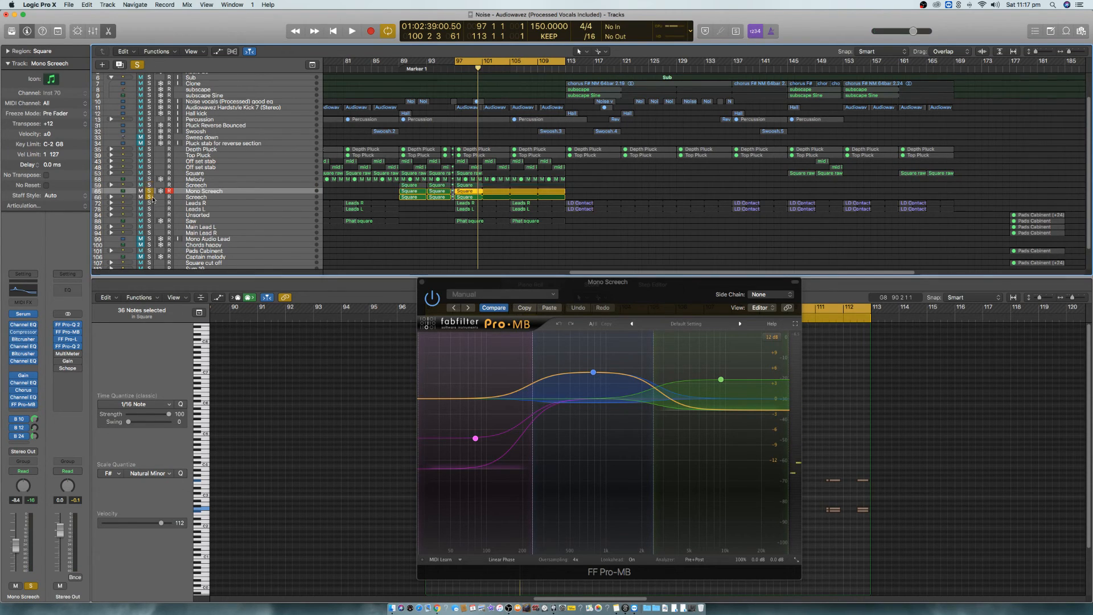
key("space")
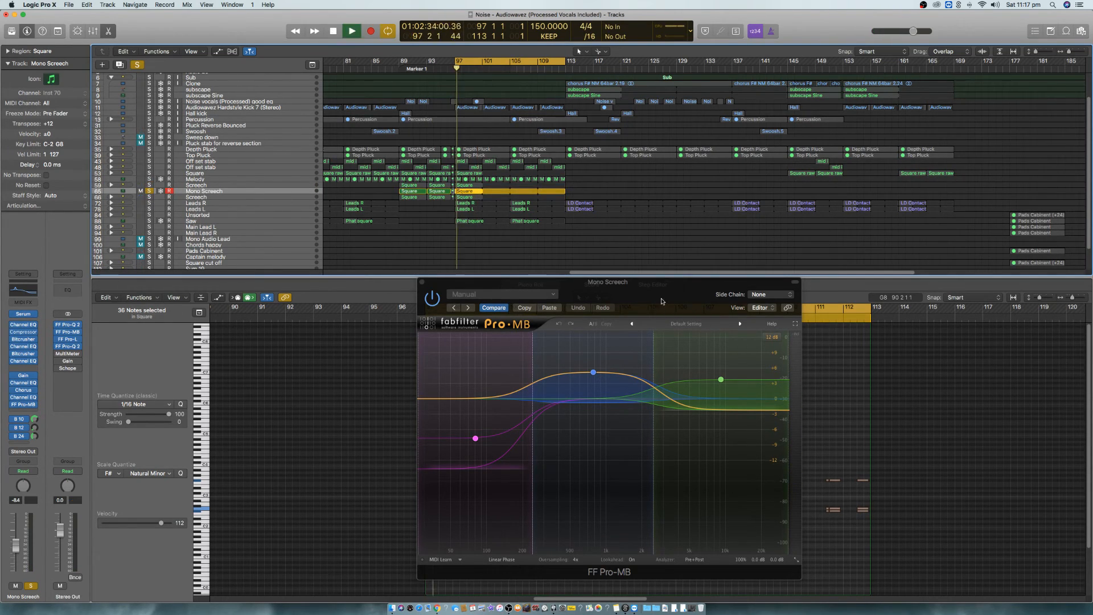
- Raise Band 1 in Mono Screech's FF Pro-MB to about -4.5 dB and enable the band during playback
left_click(475, 439)
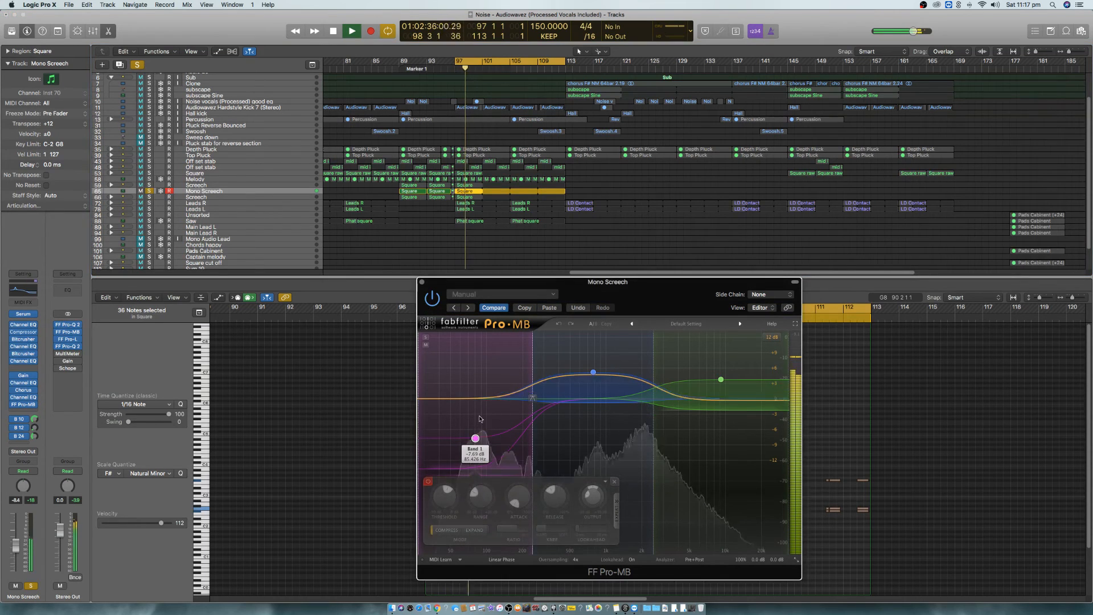
left_click_drag(475, 438, 478, 422)
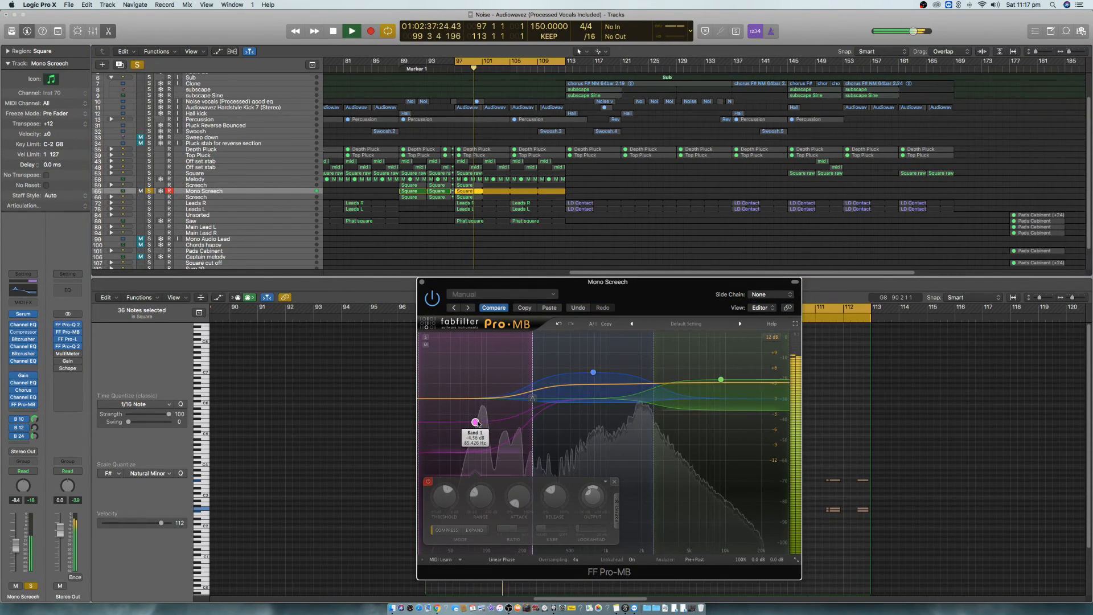
left_click(428, 482)
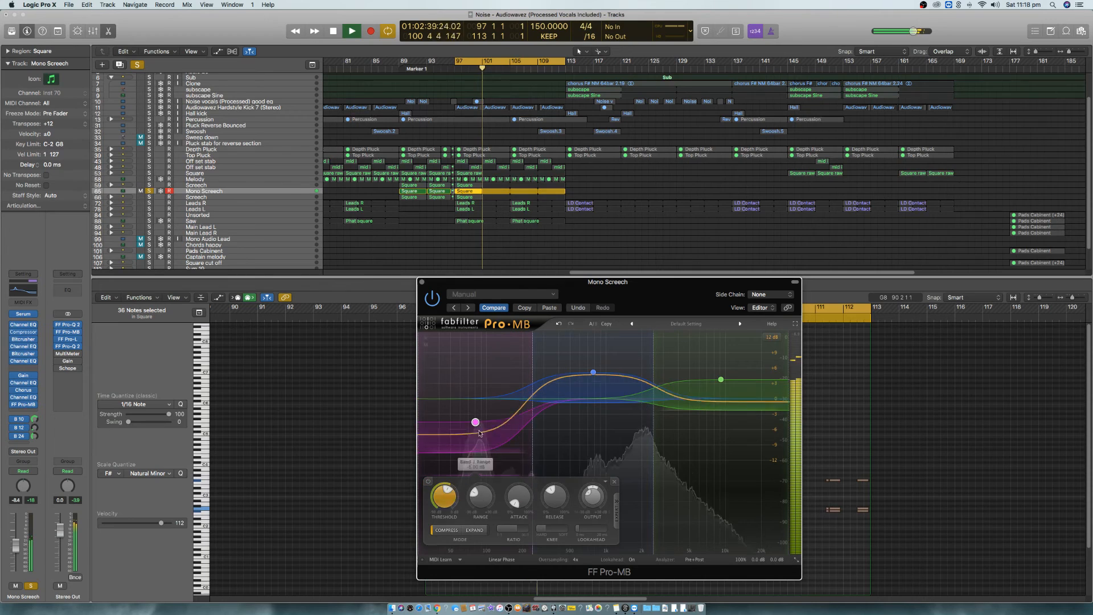
key("space")
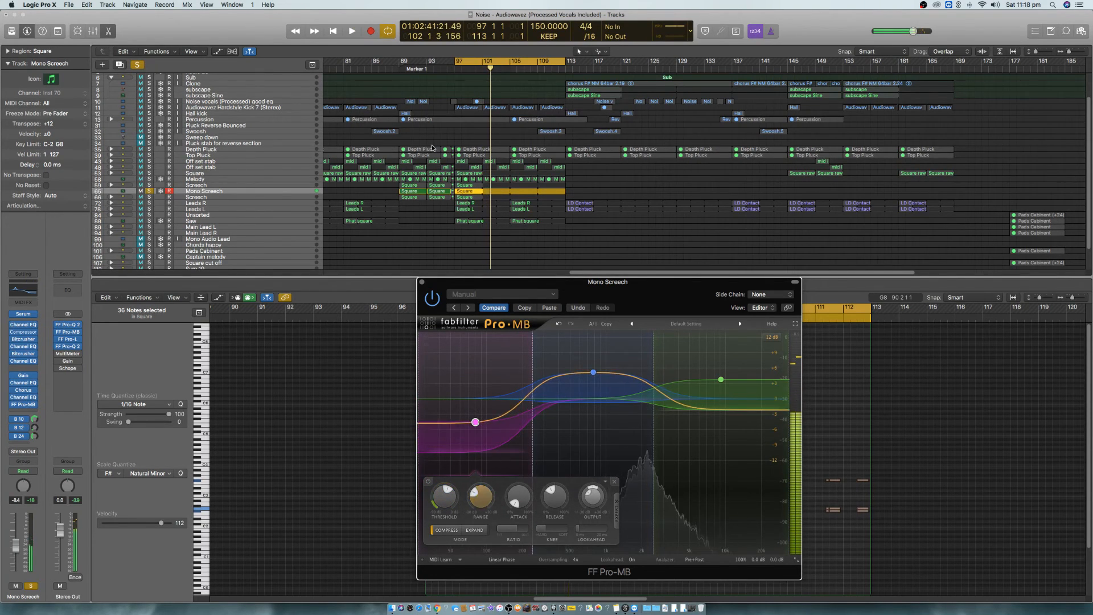
- Enable Band 1 in the Sub track's FF Pro-MB and close that plug-in window
scroll(246, 116, "up", 3)
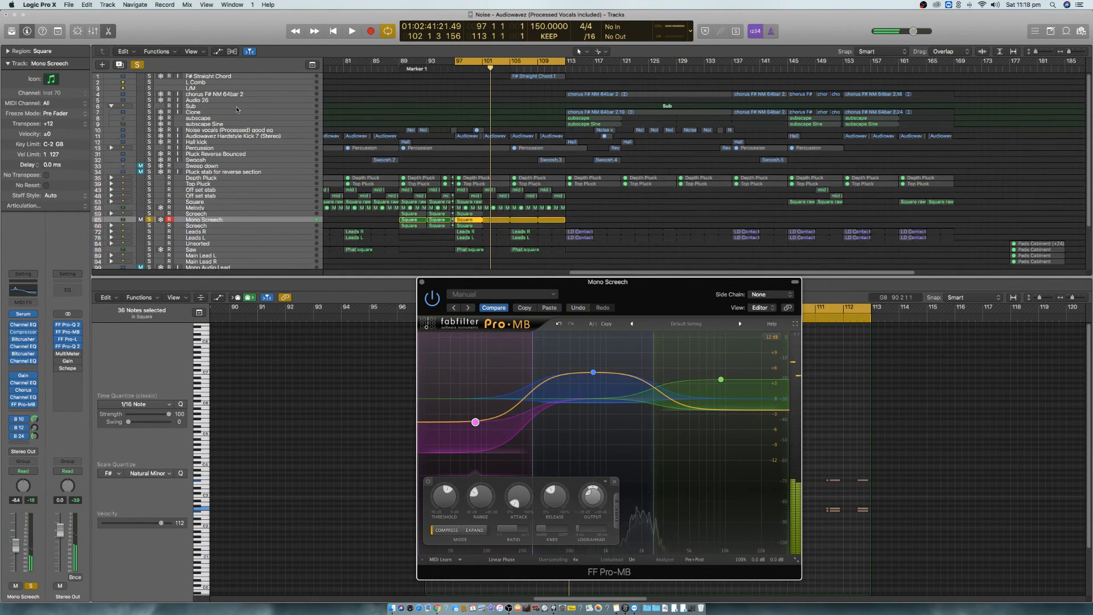
left_click(238, 109)
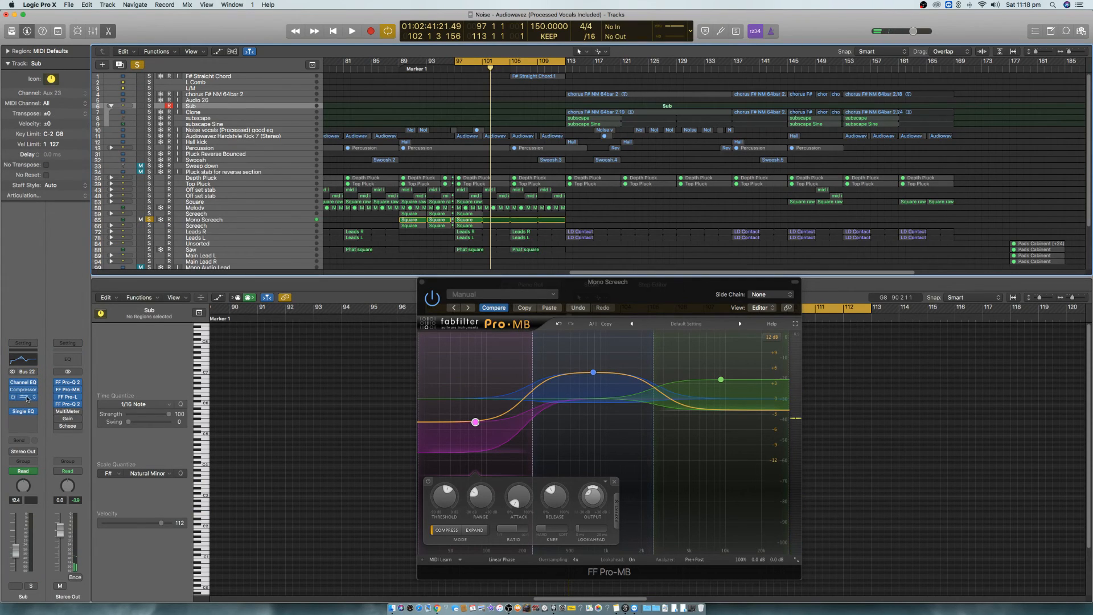
left_click(26, 398)
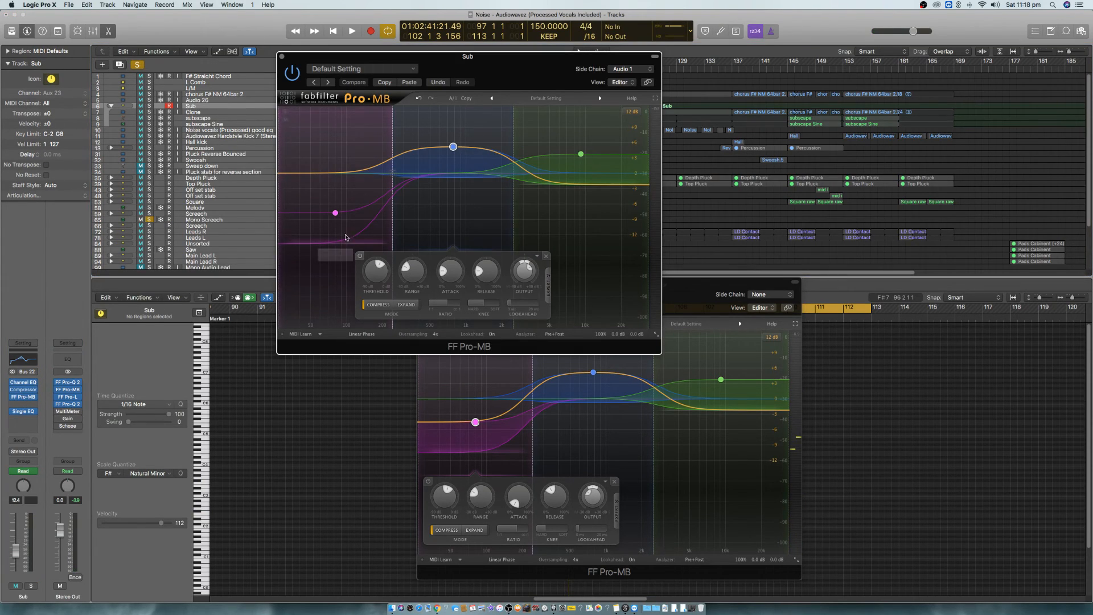
left_click(335, 214)
left_click(287, 256)
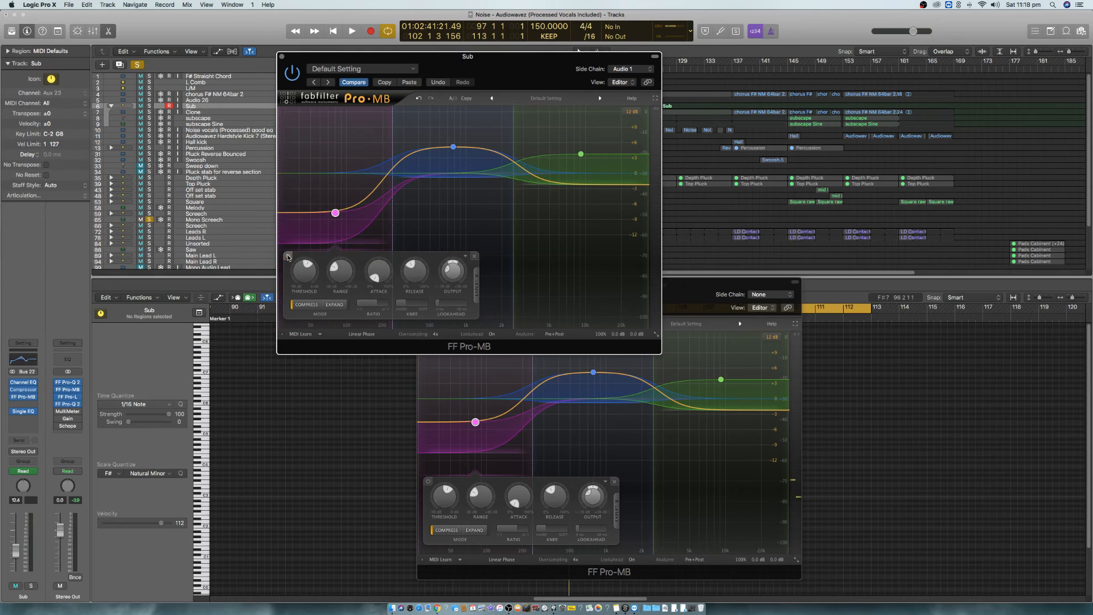
left_click(282, 56)
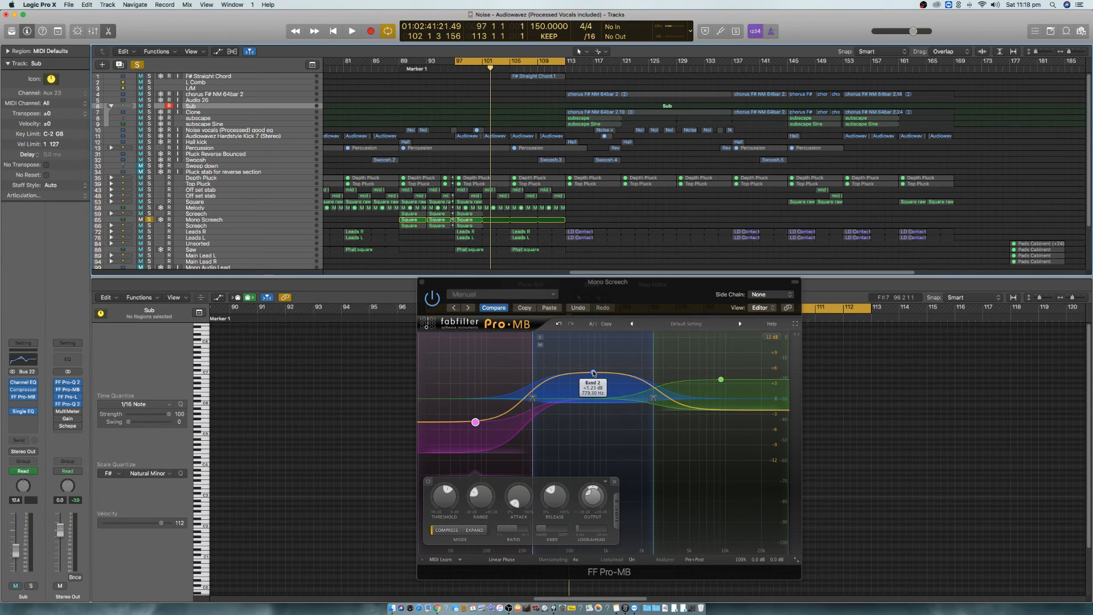
- Solo Band 2 in Mono Screech's FF Pro-MB during playback, switch it to Expand mode and lower the Band 2/3 crossover to about 1478 Hz
left_click(559, 372)
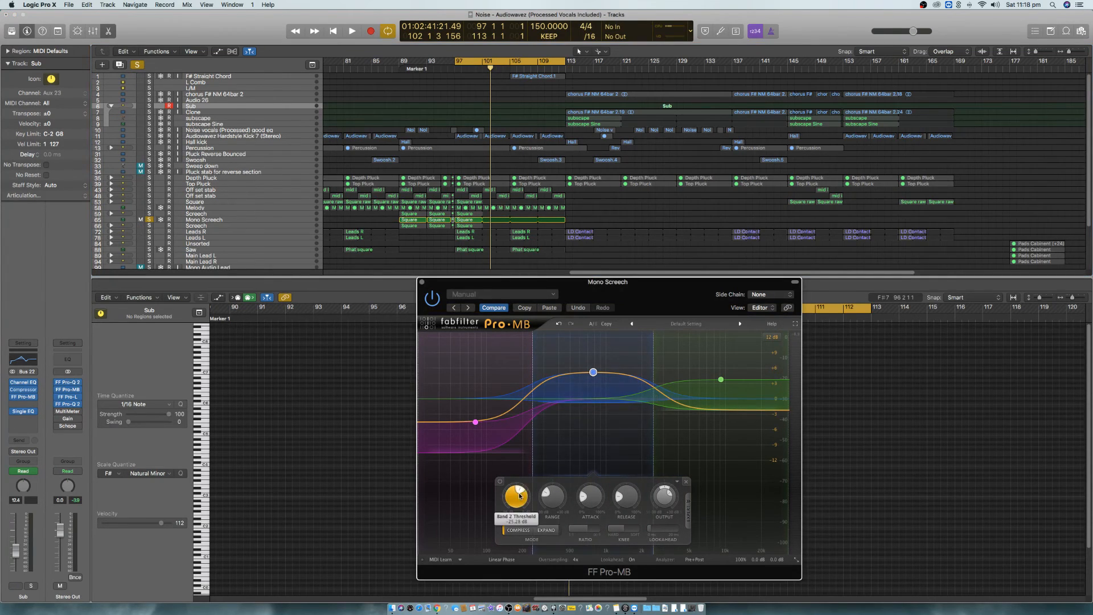
key("space")
left_click(540, 337)
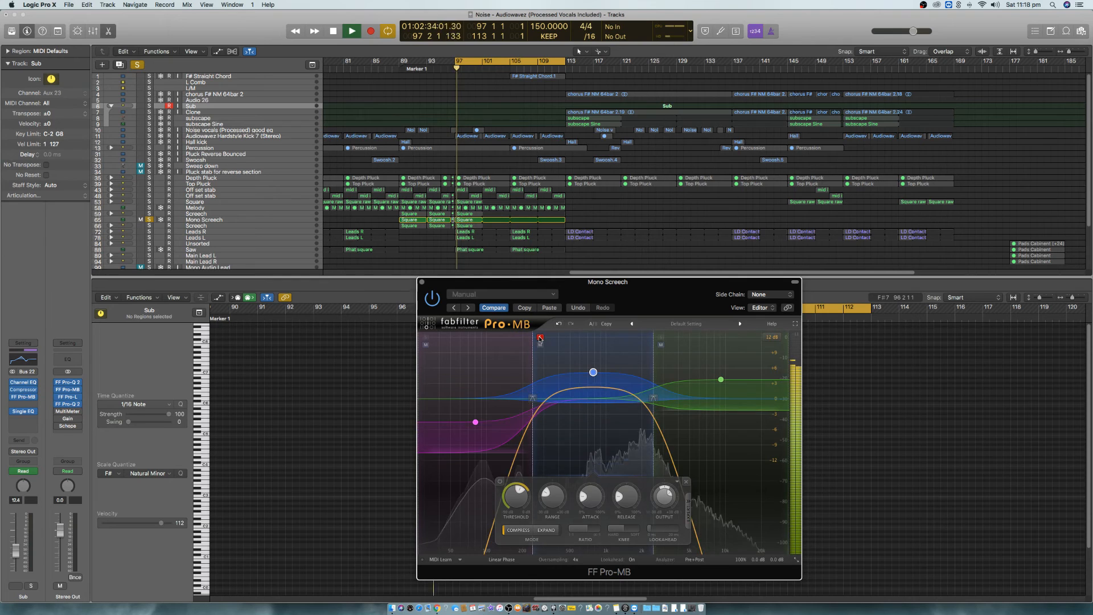
left_click_drag(654, 364, 626, 361)
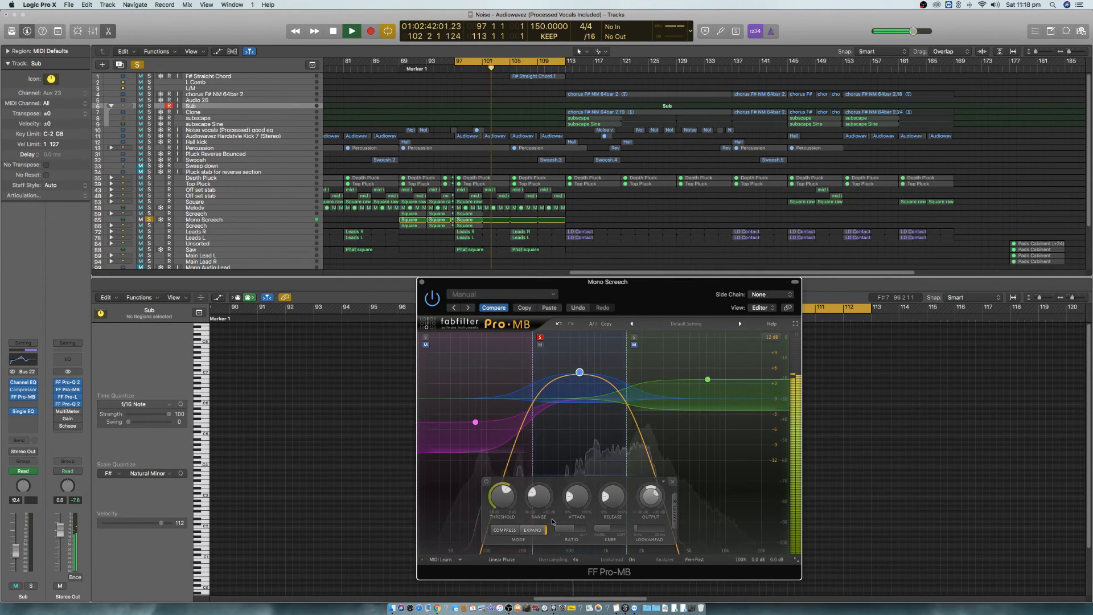
- Lower Band 2's threshold and adjust its release while listening to the soloed band
mouse_move(509, 495)
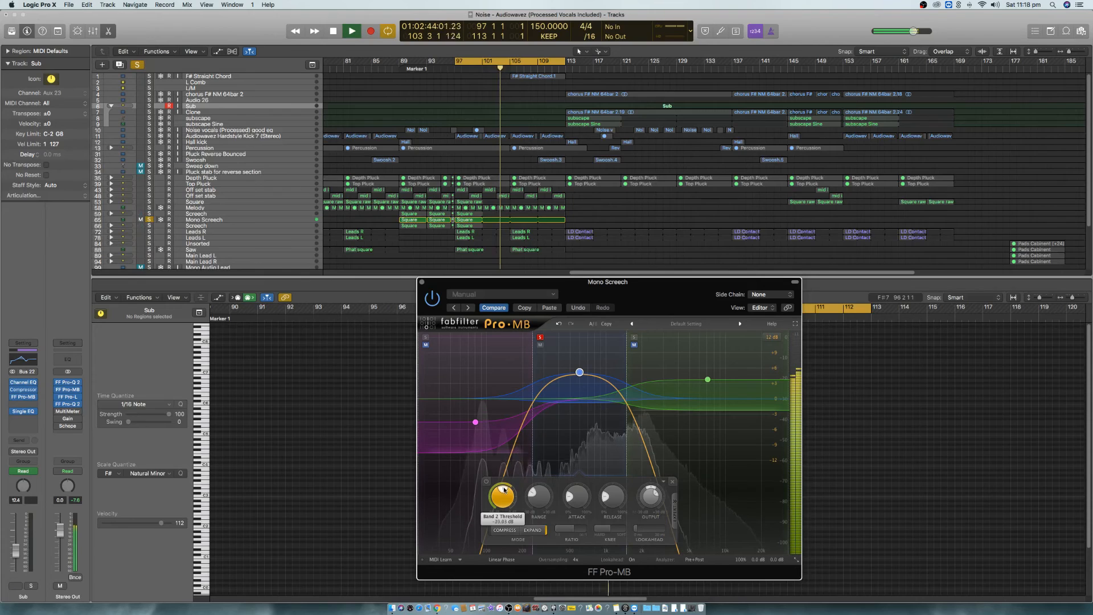
left_click_drag(508, 491, 507, 504)
left_click_drag(612, 505, 607, 508)
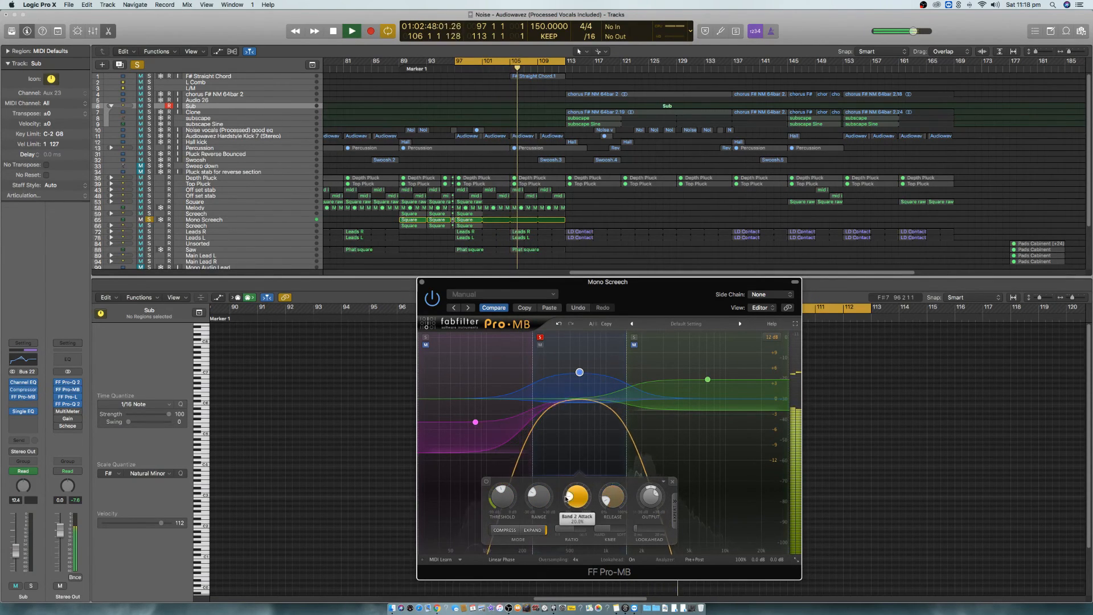
key("space")
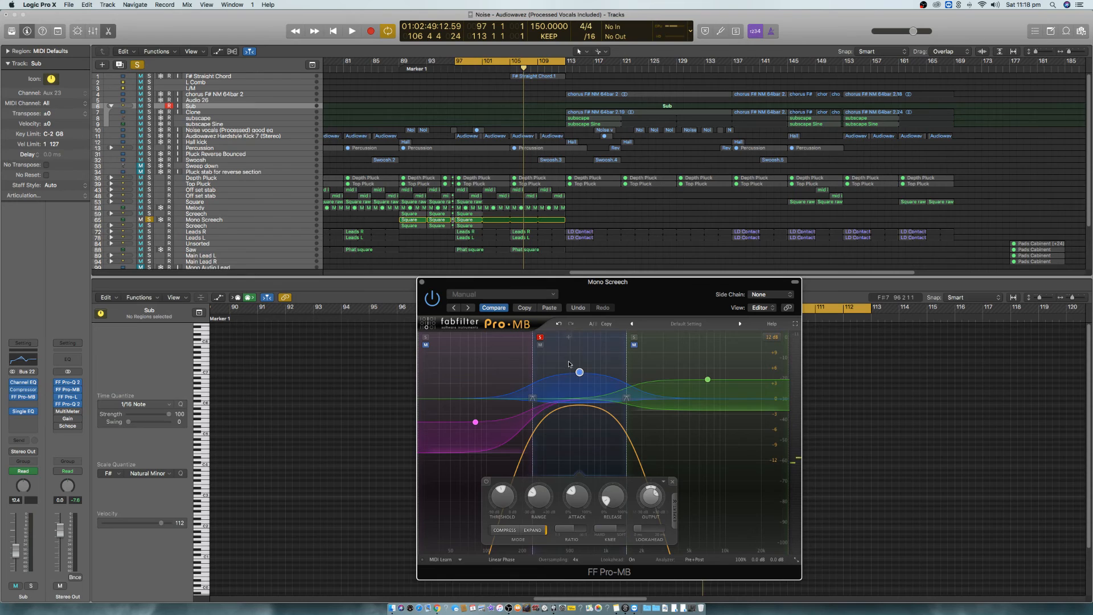
- Raise Band 2 to +7.76 dB and move the Band 1/2 crossover slightly higher during playback
left_click_drag(578, 373, 579, 360)
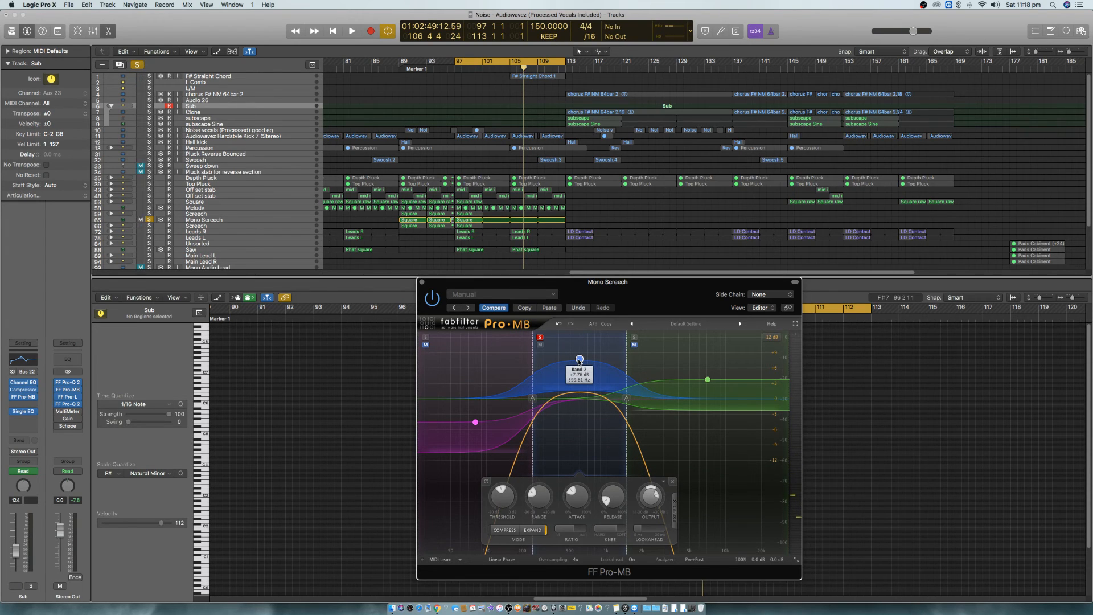
key("space")
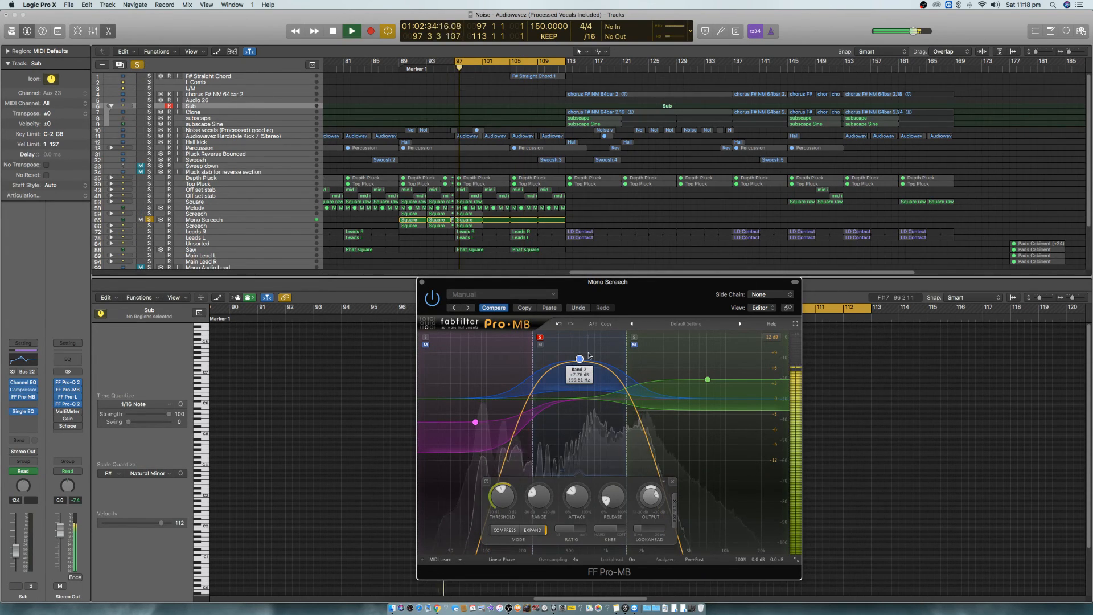
left_click_drag(533, 358, 541, 360)
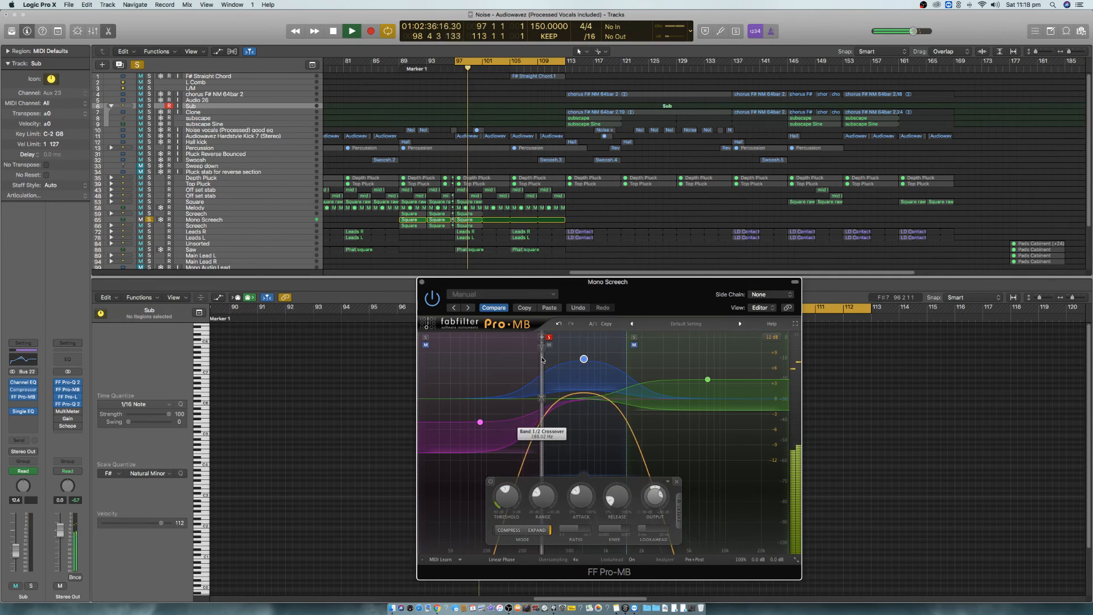
key("space")
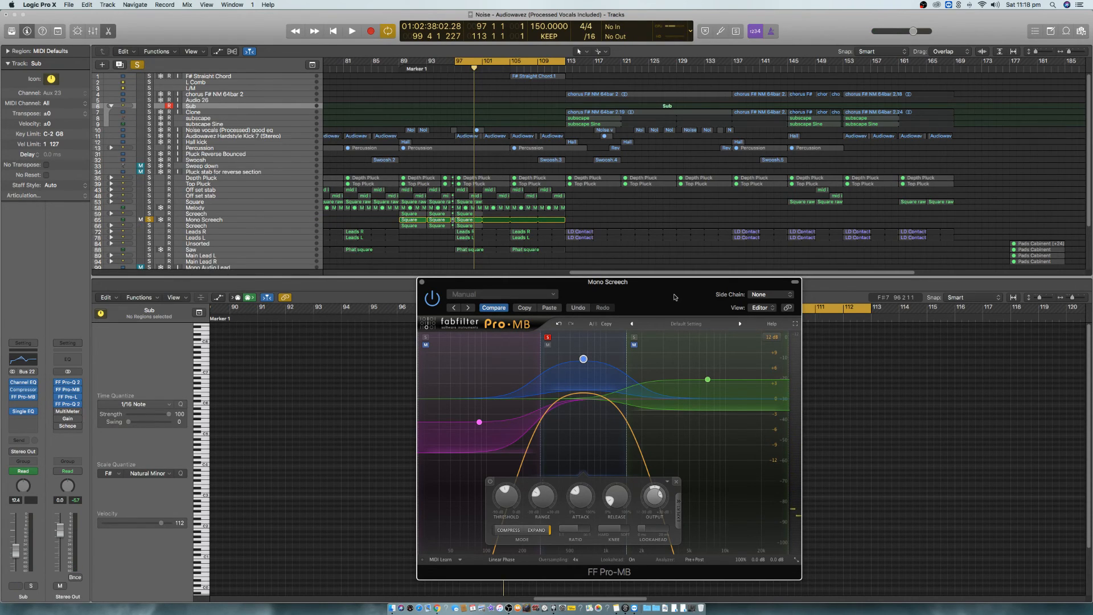
- Solo Band 3 during playback, raise it to about +6 dB in Expand mode and adjust its threshold
key("space")
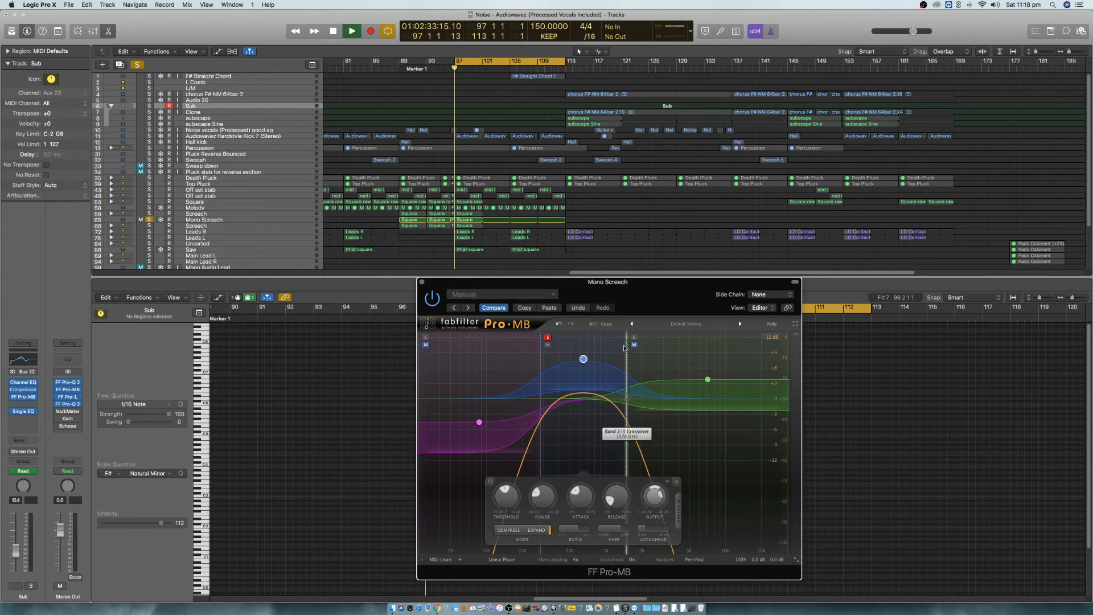
left_click(548, 337)
left_click(634, 337)
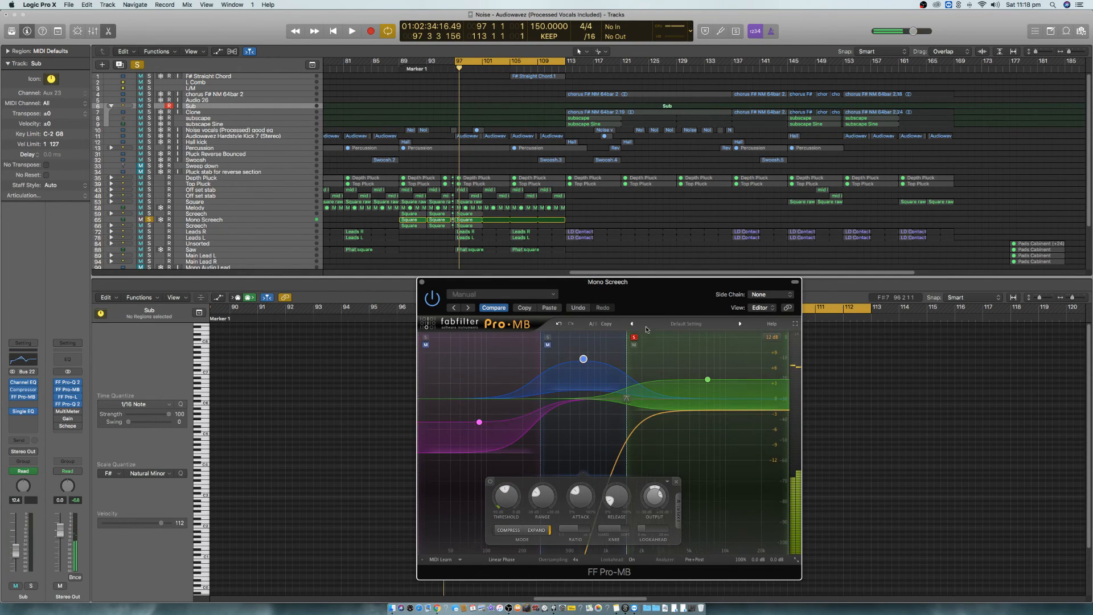
key("space")
left_click_drag(704, 381, 710, 371)
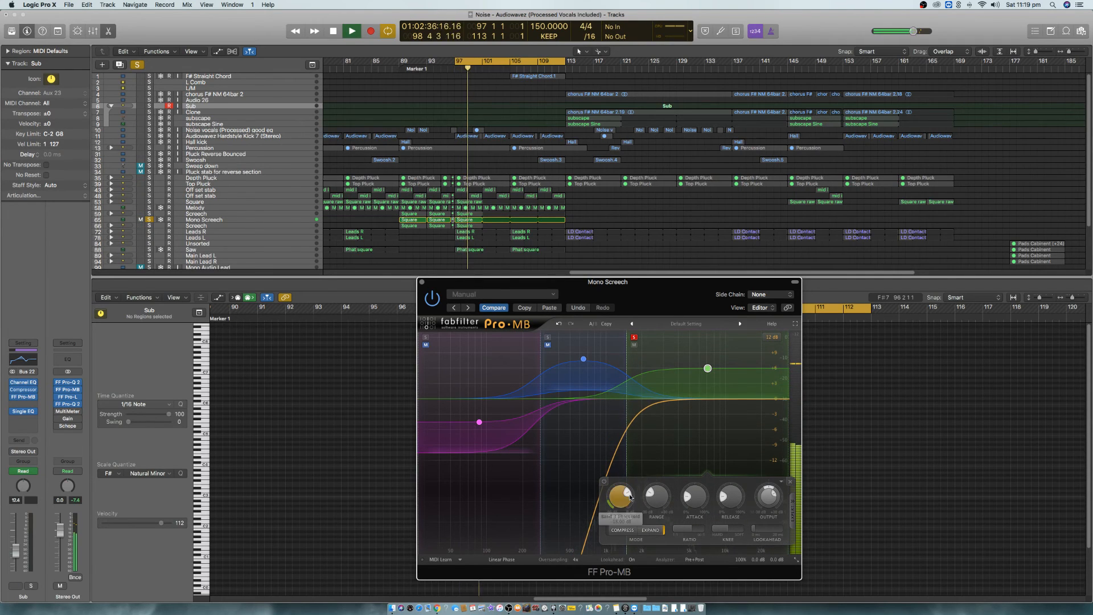
left_click_drag(628, 491, 626, 489)
key("space")
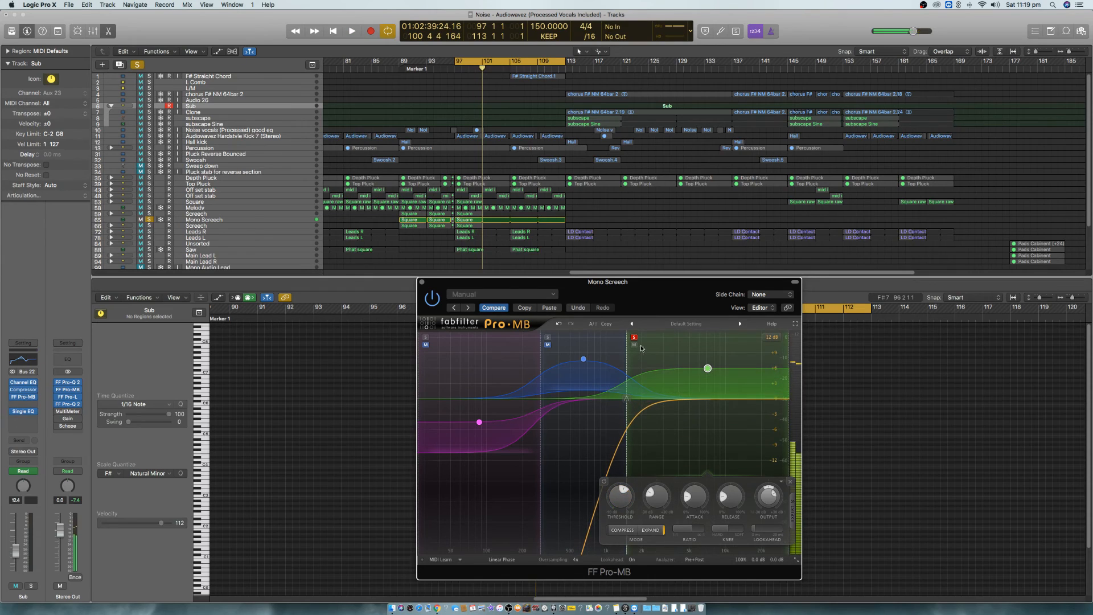
- Solo Band 1 for playback and set Band 3's mode to Compress
left_click(426, 337)
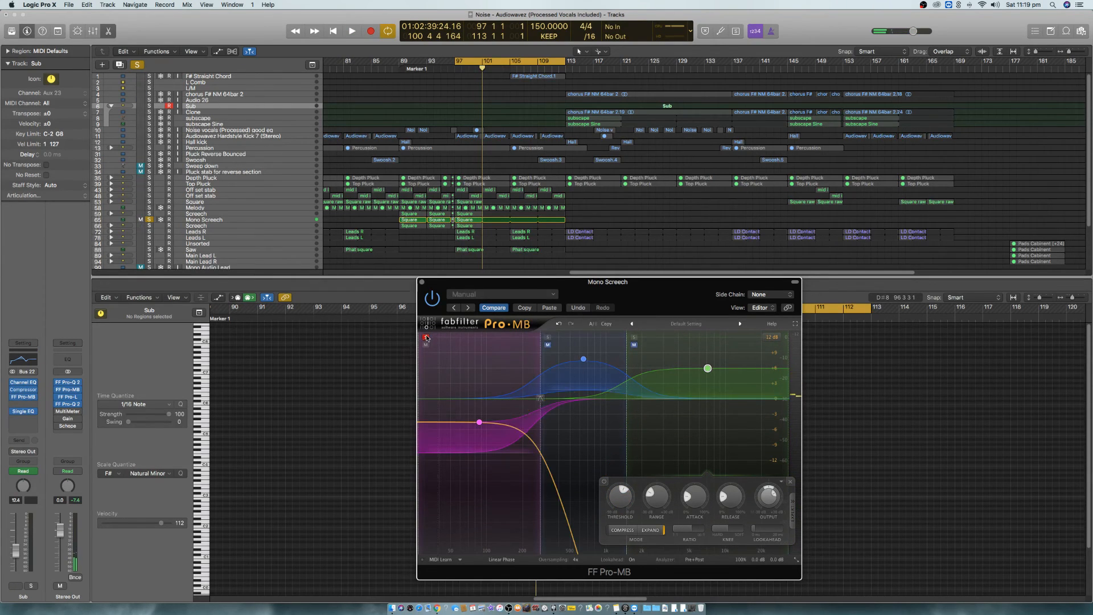
key("space")
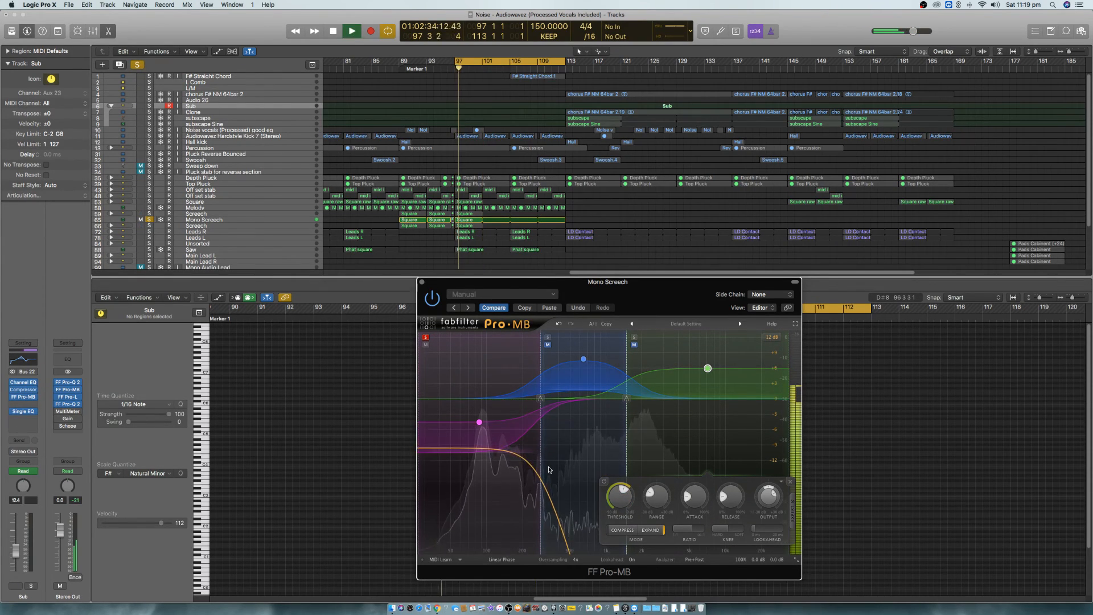
left_click(628, 530)
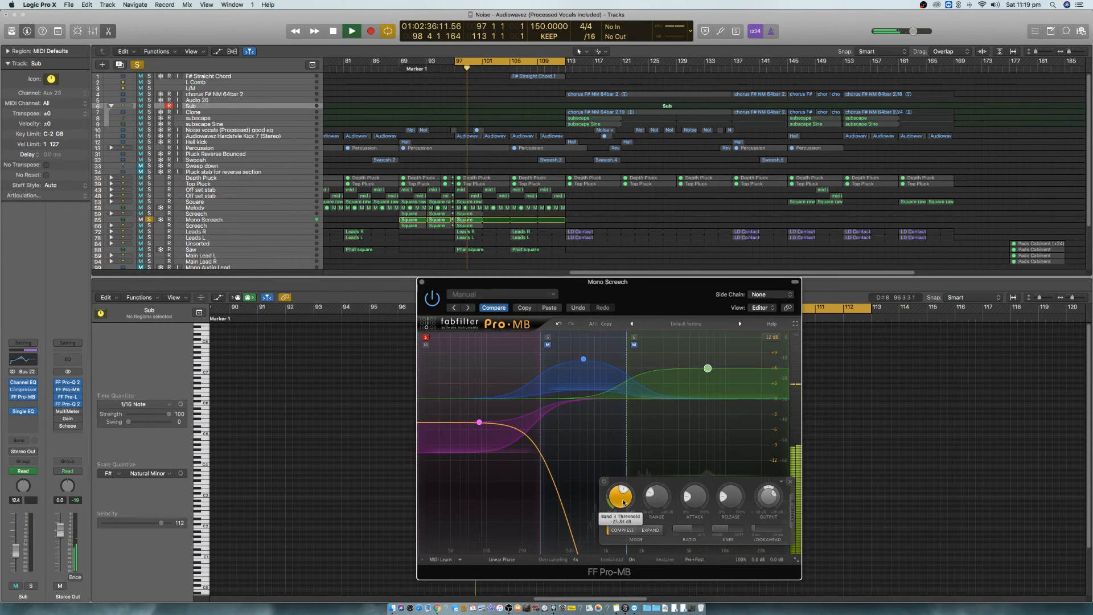
- Adjust Band 3's threshold and release in Pro-MB while playing back the soloed Mono Screech, and close the plug-in
left_click_drag(623, 489, 623, 489)
key("space")
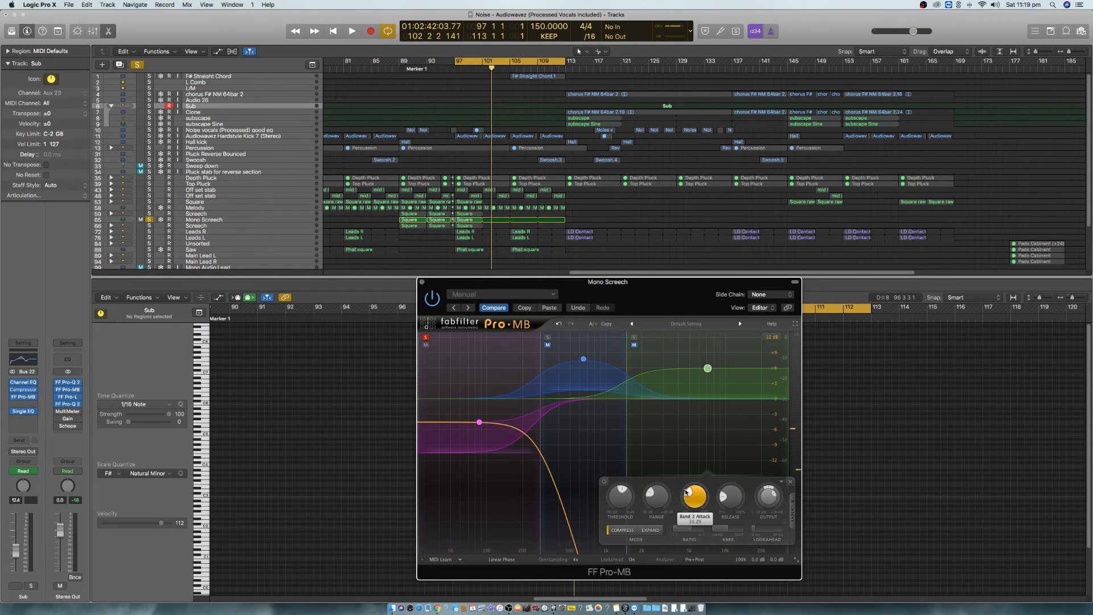
key("space")
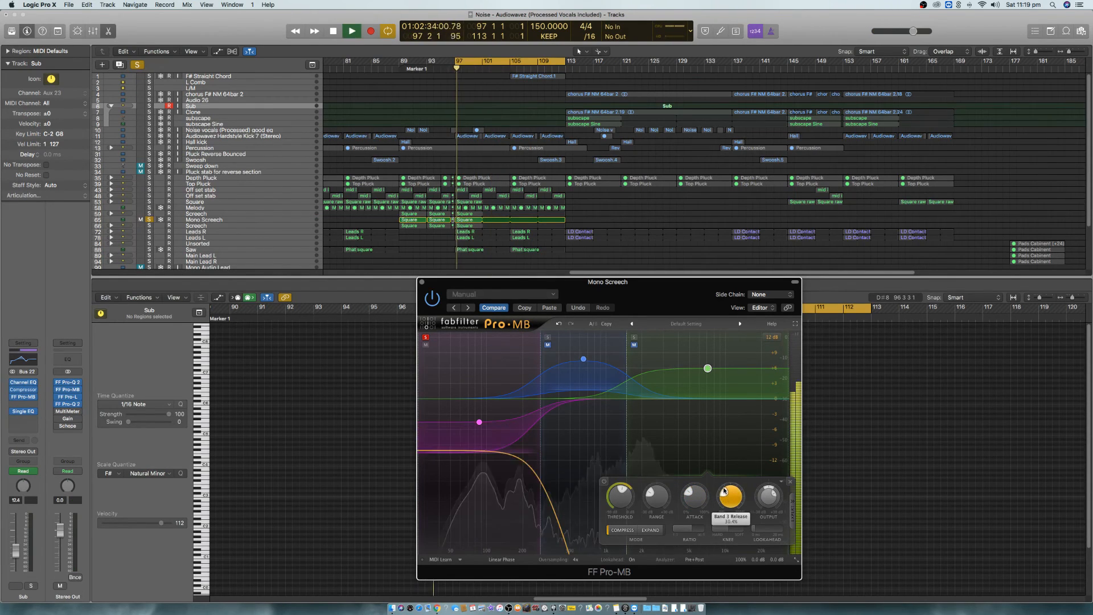
left_click_drag(723, 489, 724, 485)
left_click(422, 282)
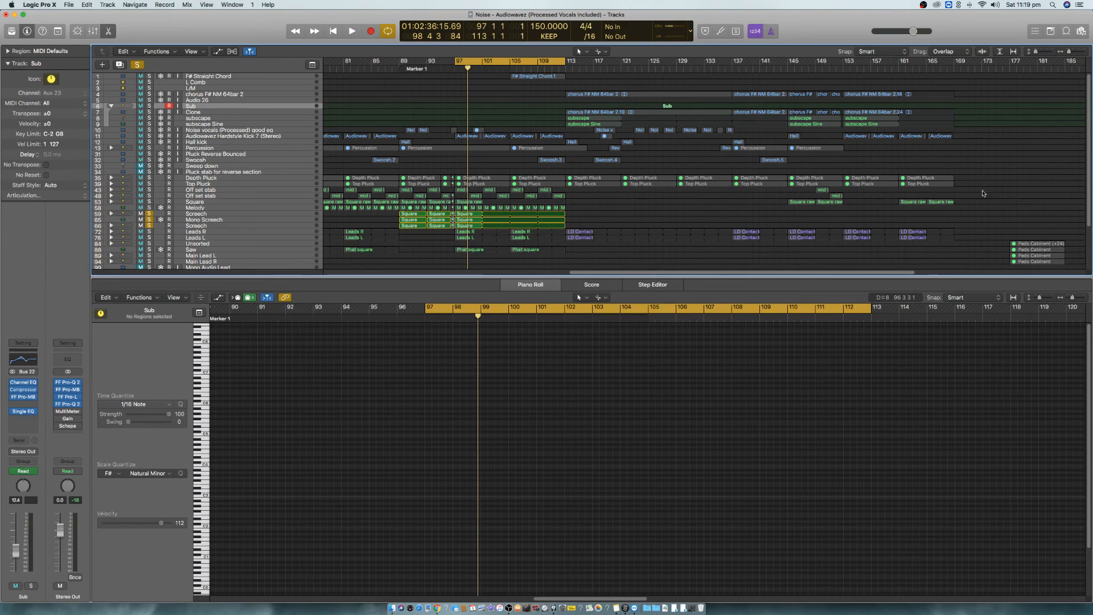
- Play the soloed screech layers with the Audiowavez Hardstyle Kick 7 soloed too, and raise the Mono Screech track's volume slightly
key("space")
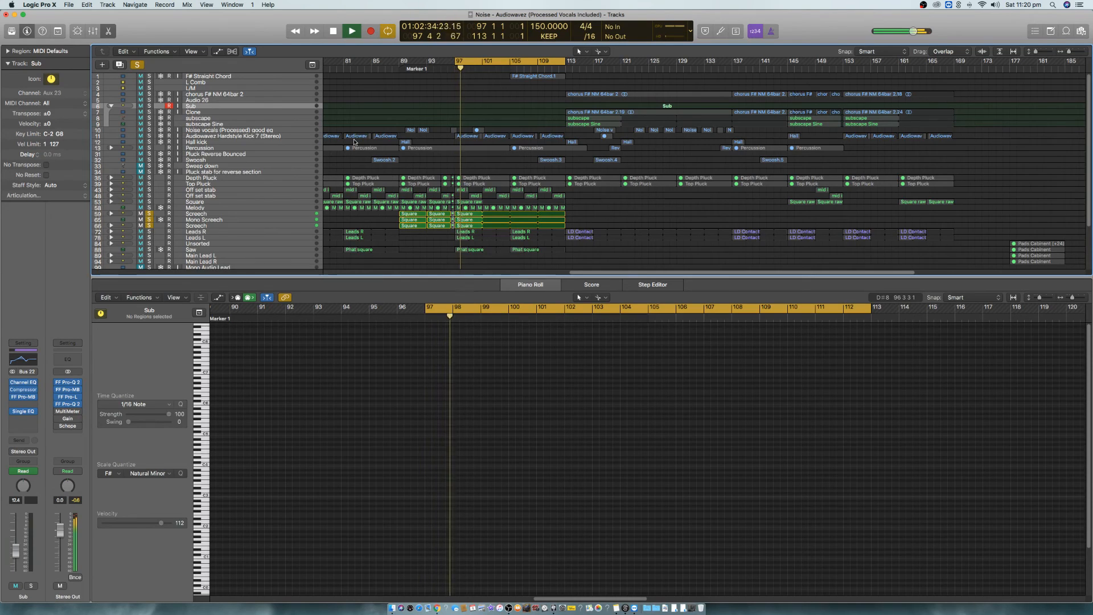
left_click(228, 220)
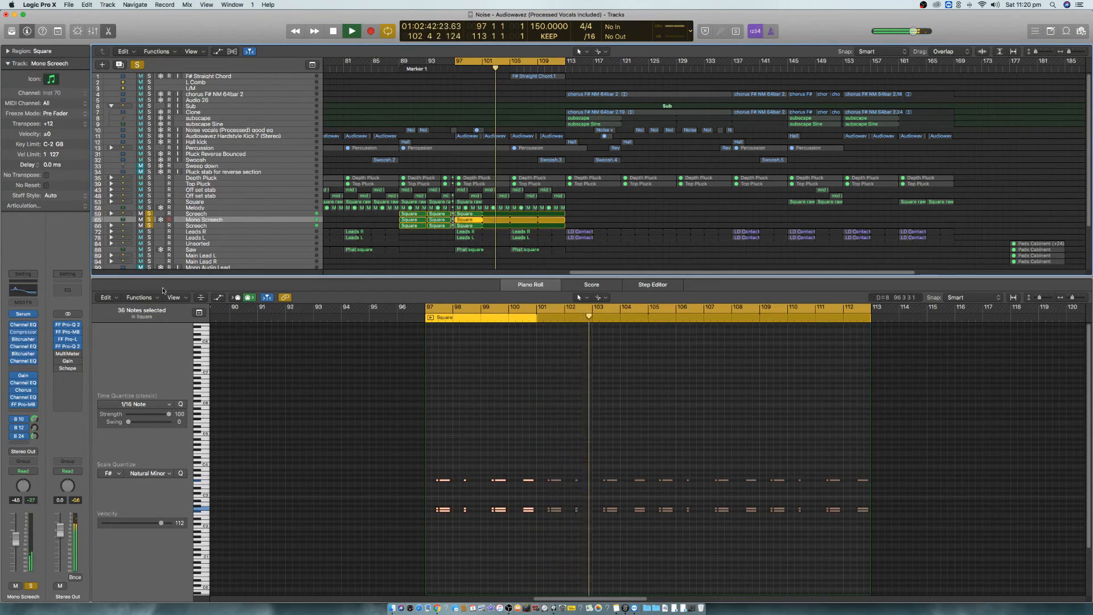
left_click(149, 136)
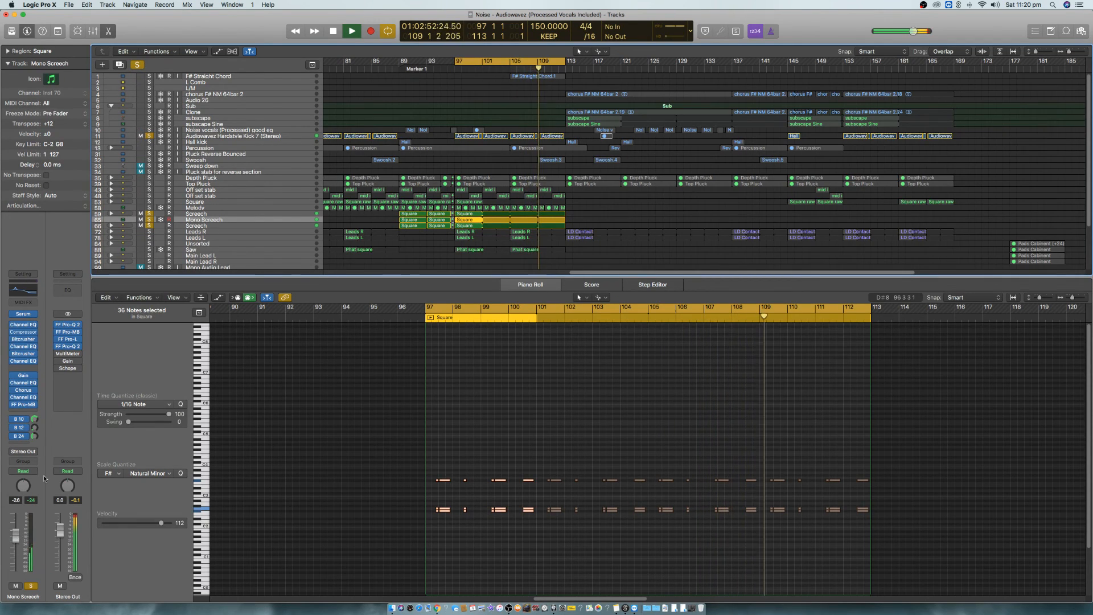
key("space")
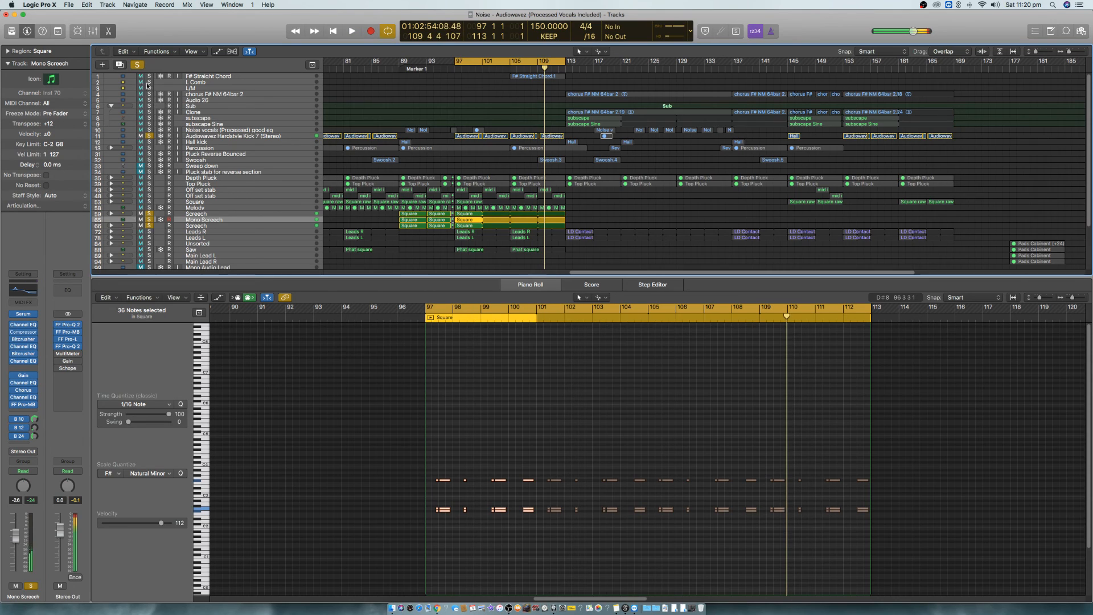
- Clear all track solos and play the full mix with cycle mode turned off
left_click(137, 64)
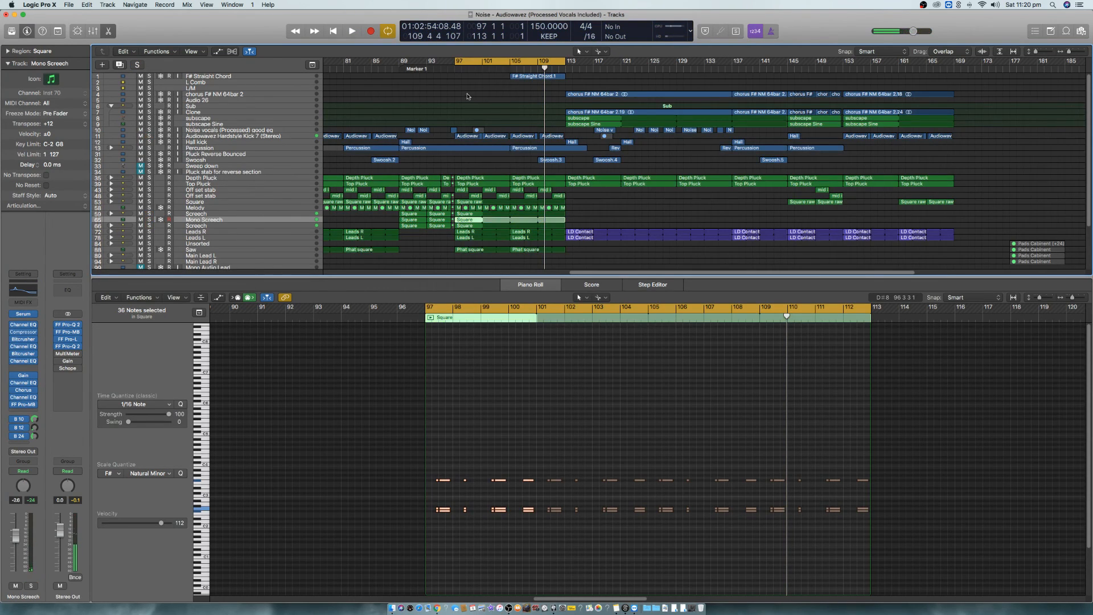
key("space")
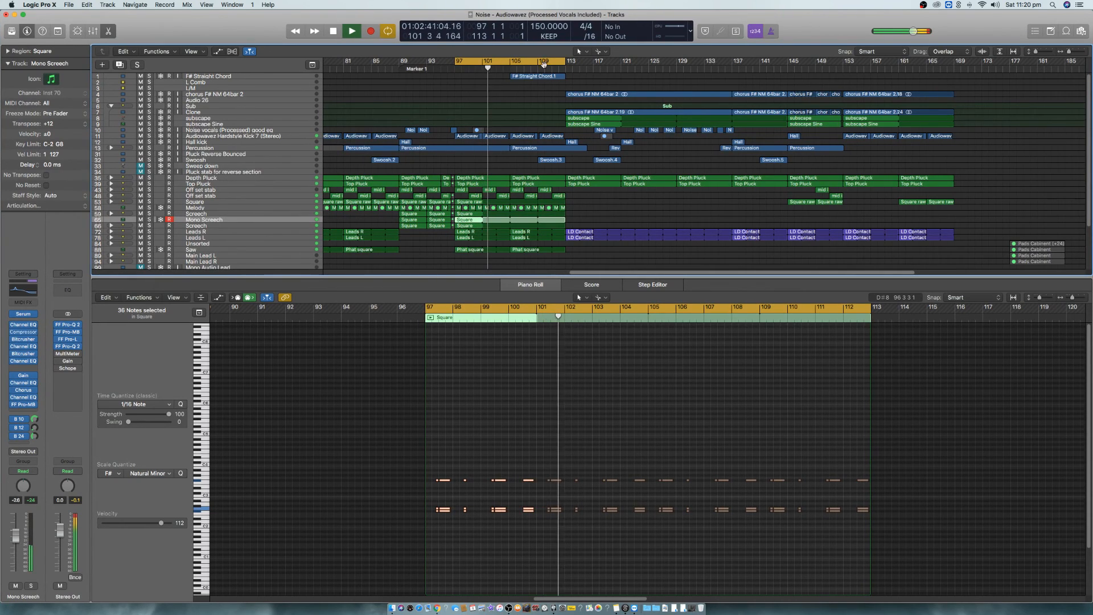
key("c")
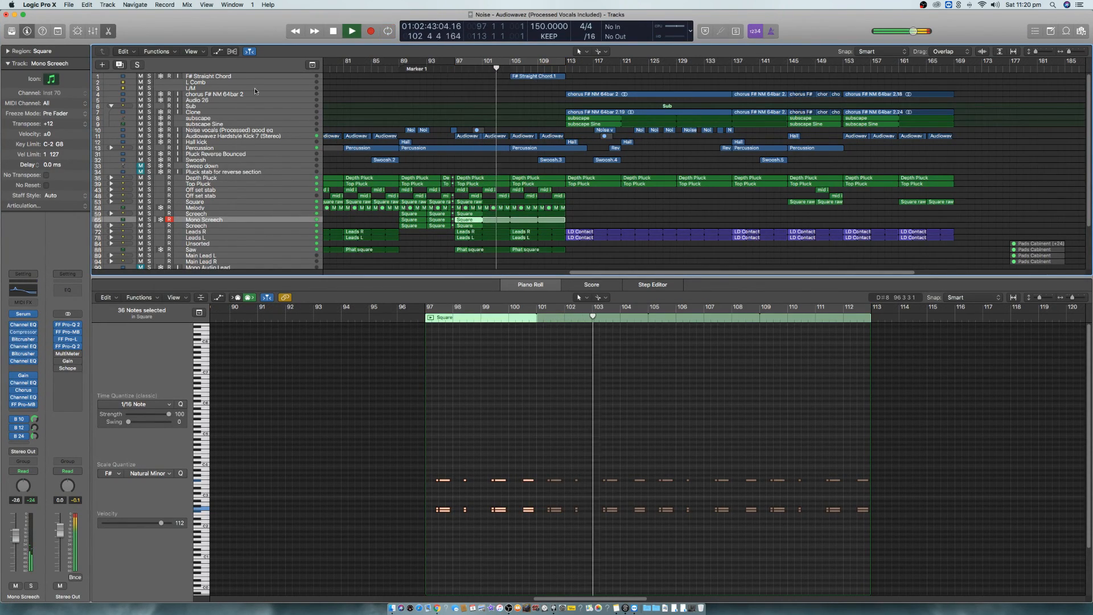
- Hide the Piano Roll editor and enlarge the track rows so the arrangement fills the window
key("e")
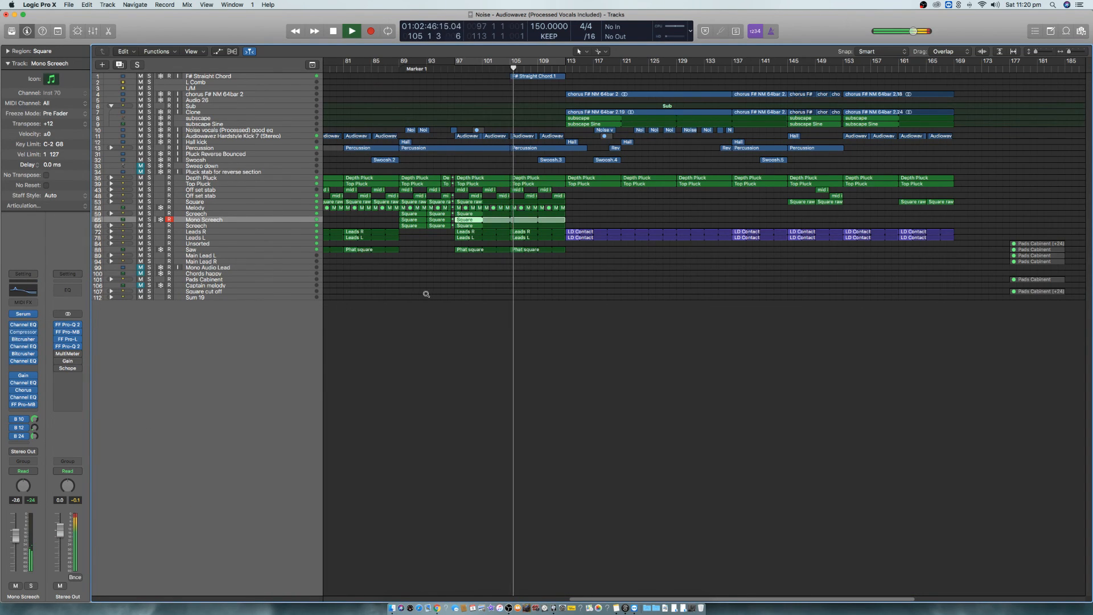
scroll(426, 295, "up", 3)
scroll(426, 296, "up", 3)
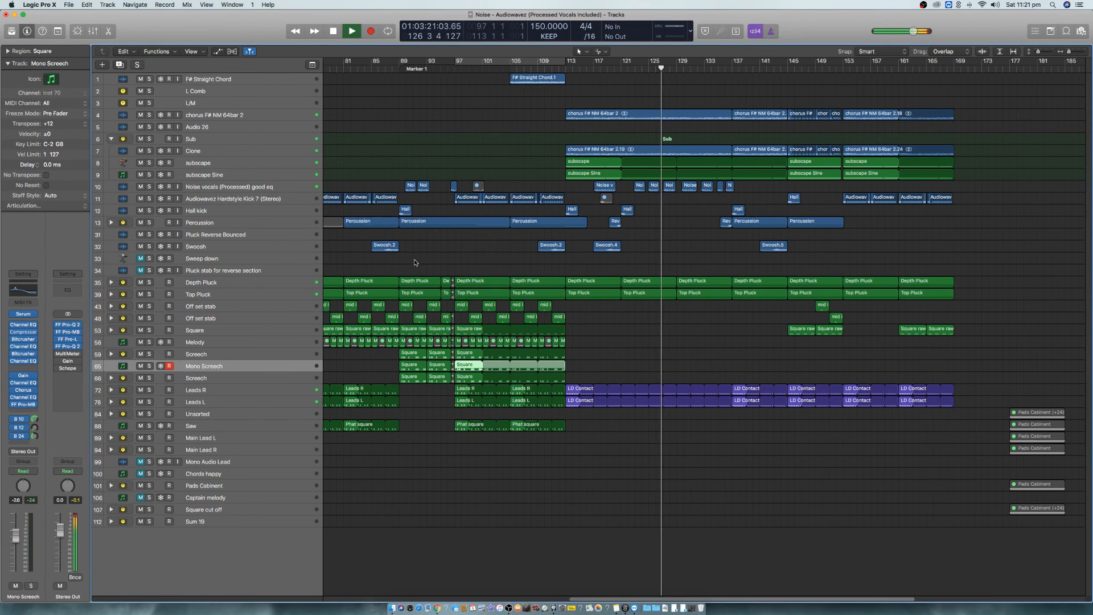
- Insert the Waves S1 Imager (s) after the Single EQ on the Depth Pluck track and make a small adjustment in it
left_click(246, 282)
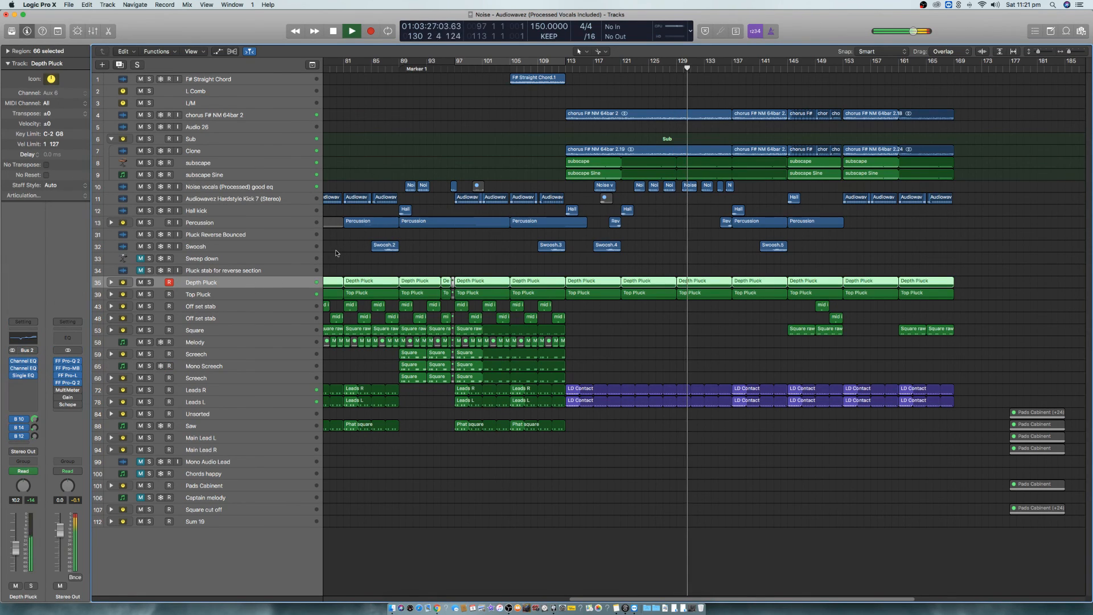
left_click(32, 382)
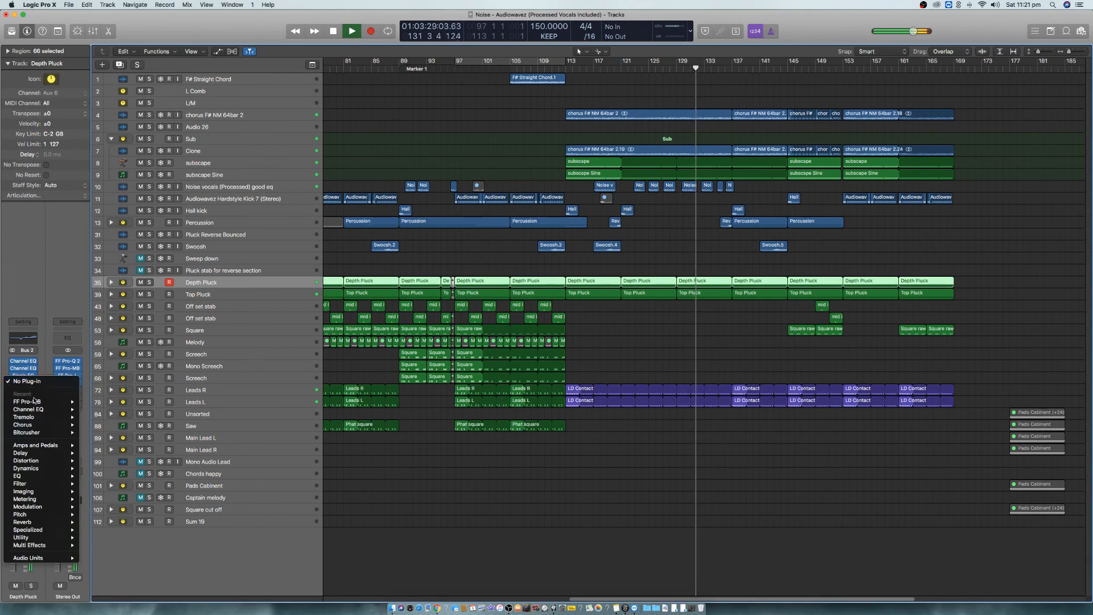
mouse_move(34, 558)
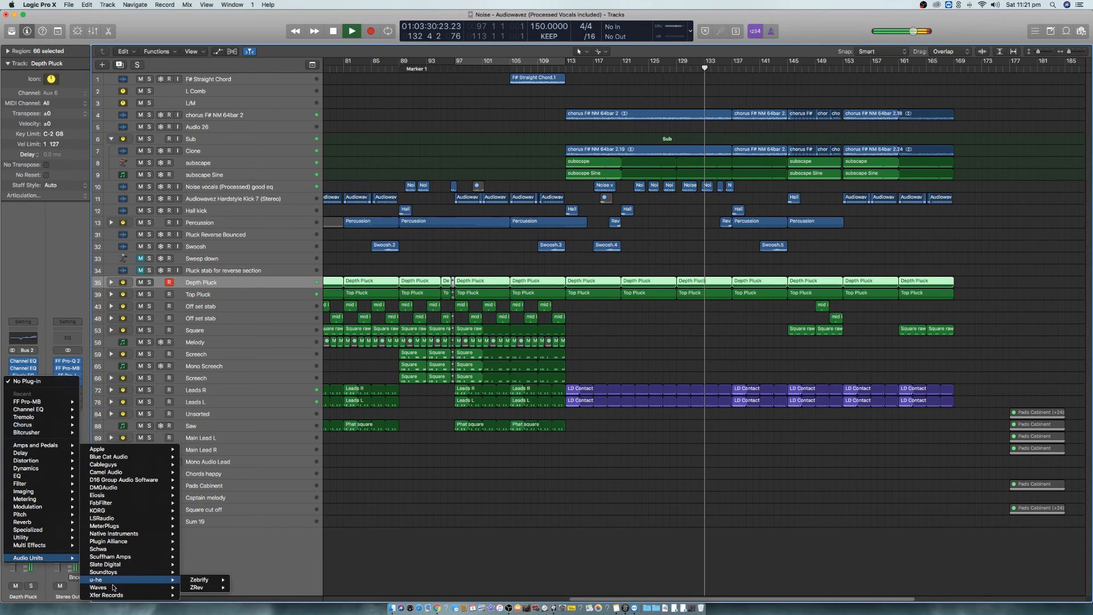
mouse_move(112, 587)
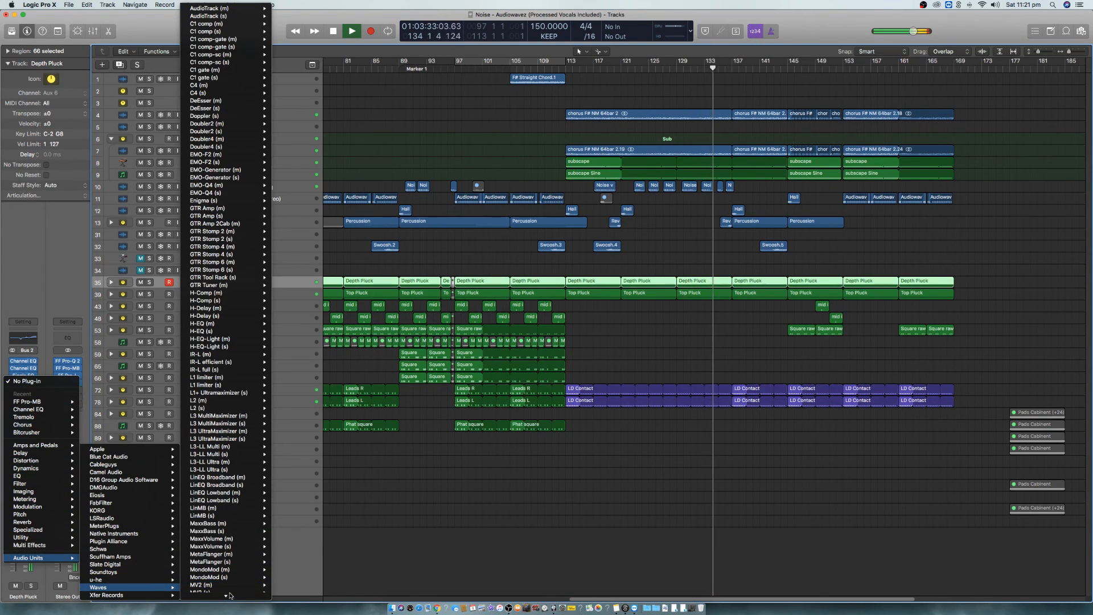
mouse_move(226, 595)
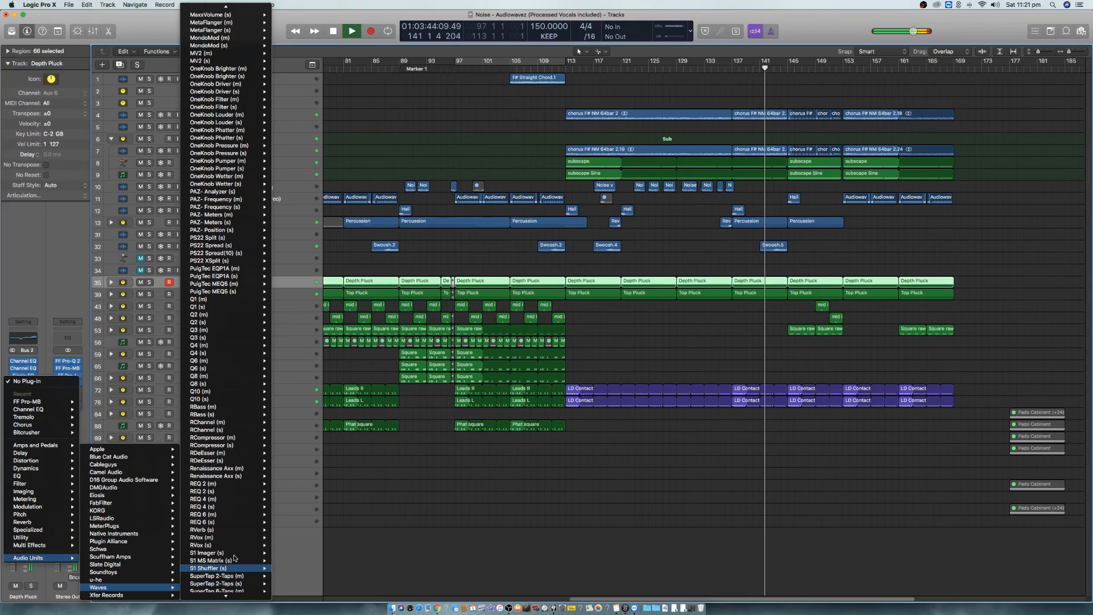
left_click(287, 553)
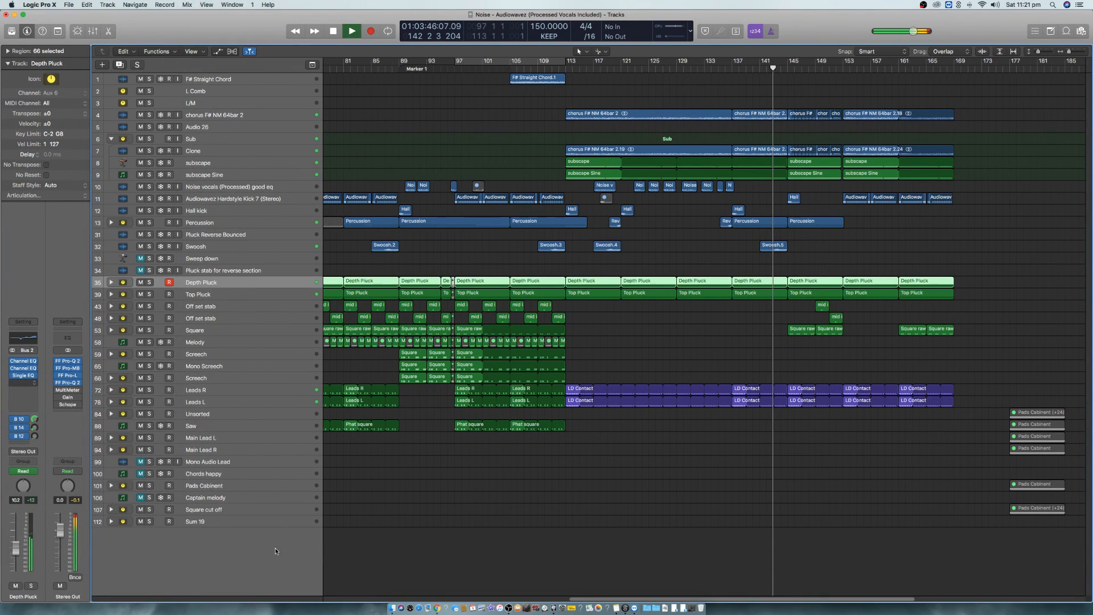
left_click_drag(43, 114, 44, 107)
left_click(14, 23)
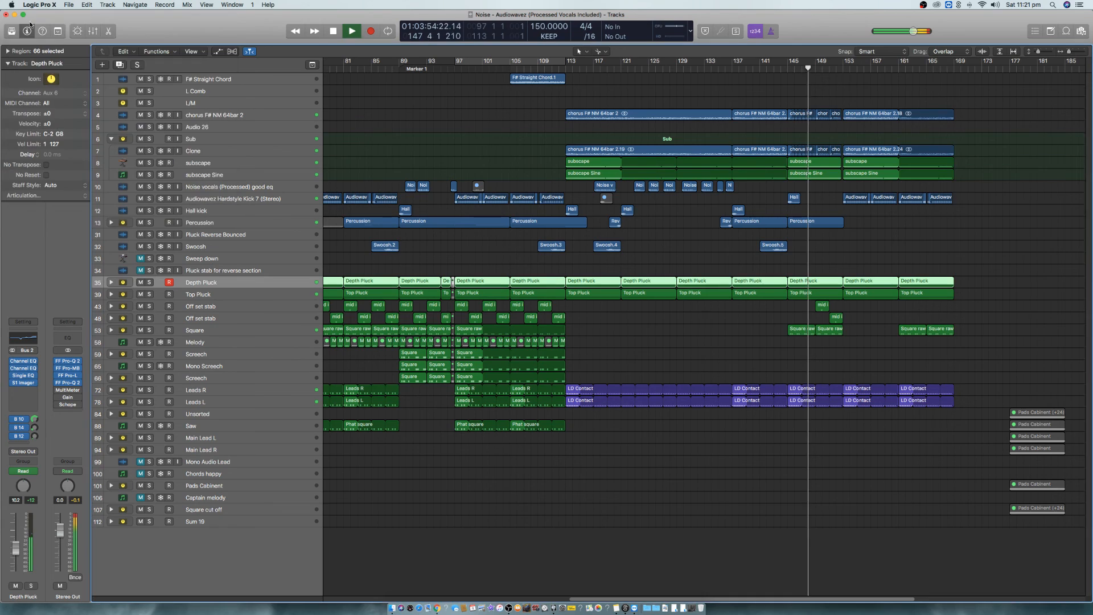
left_click(671, 248)
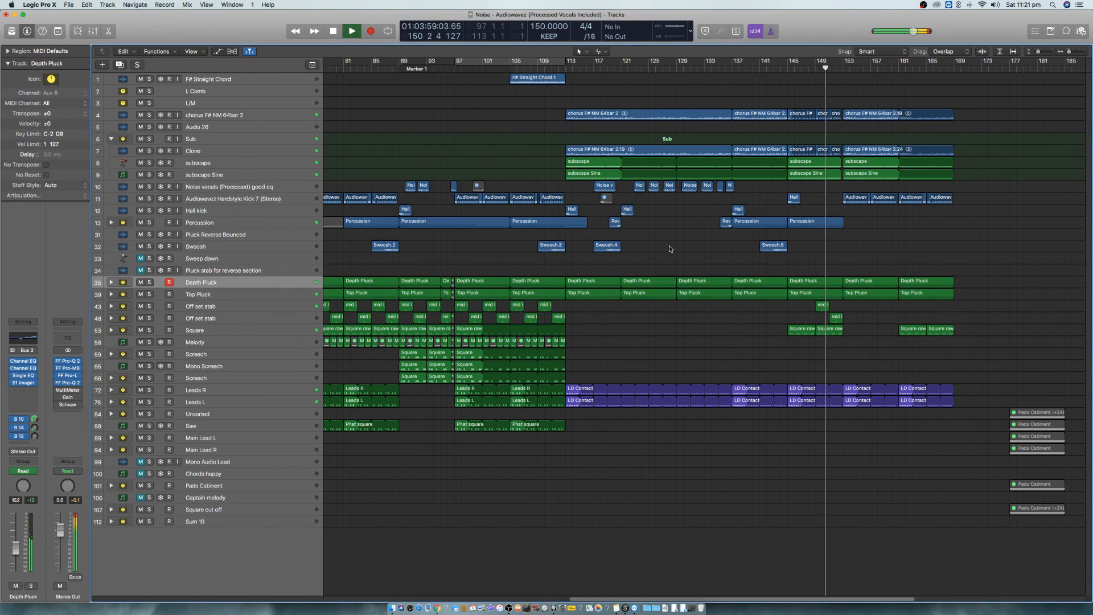
- Insert a Channel EQ between the Single EQ and S1 Imager on Depth Pluck and move its window over the arrangement
left_click(34, 385)
mouse_move(55, 417)
left_click(105, 419)
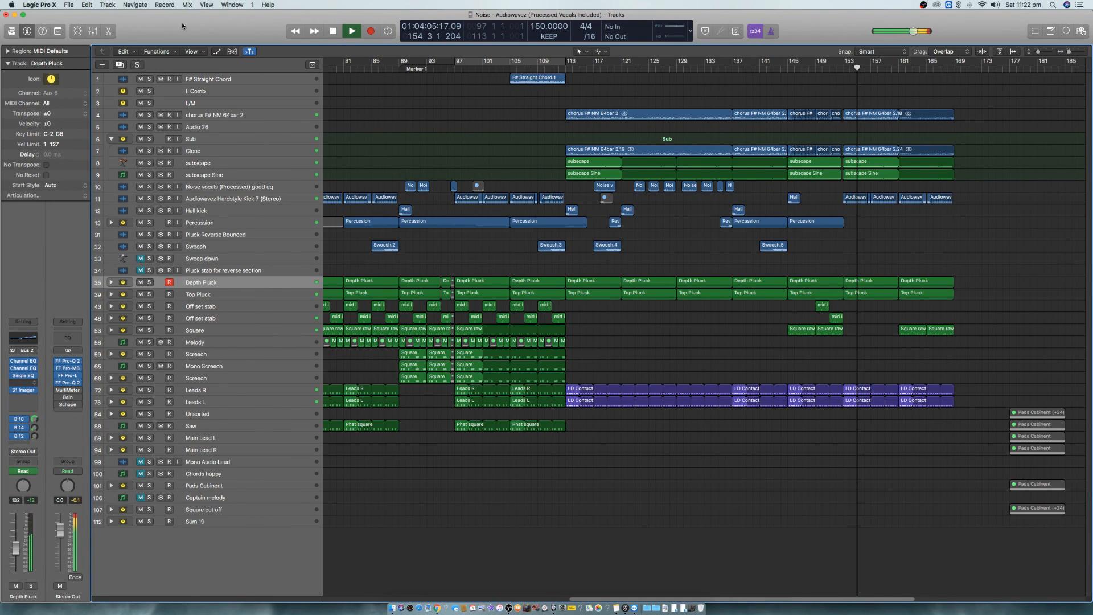
left_click_drag(181, 17, 557, 280)
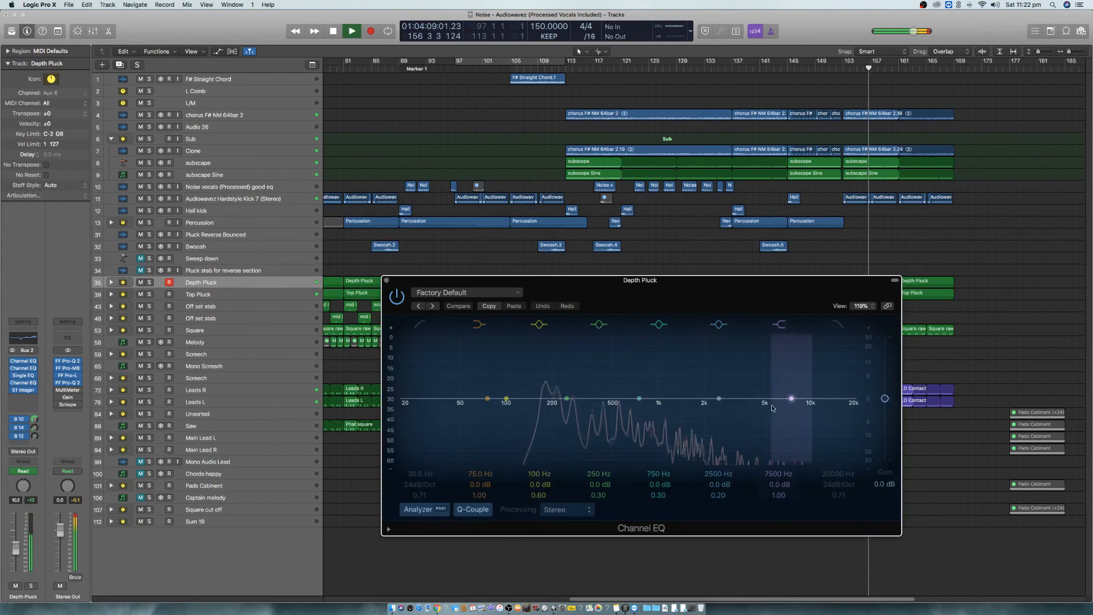
- Shape Depth Pluck's new EQ with +3.5 dB at 6400 Hz, a -4.0 dB low shelf at 198 Hz and a narrow +9.0 dB peak at 1660 Hz
left_click_drag(728, 431, 789, 412)
scroll(788, 414, "up", 5)
left_click_drag(487, 398, 551, 408)
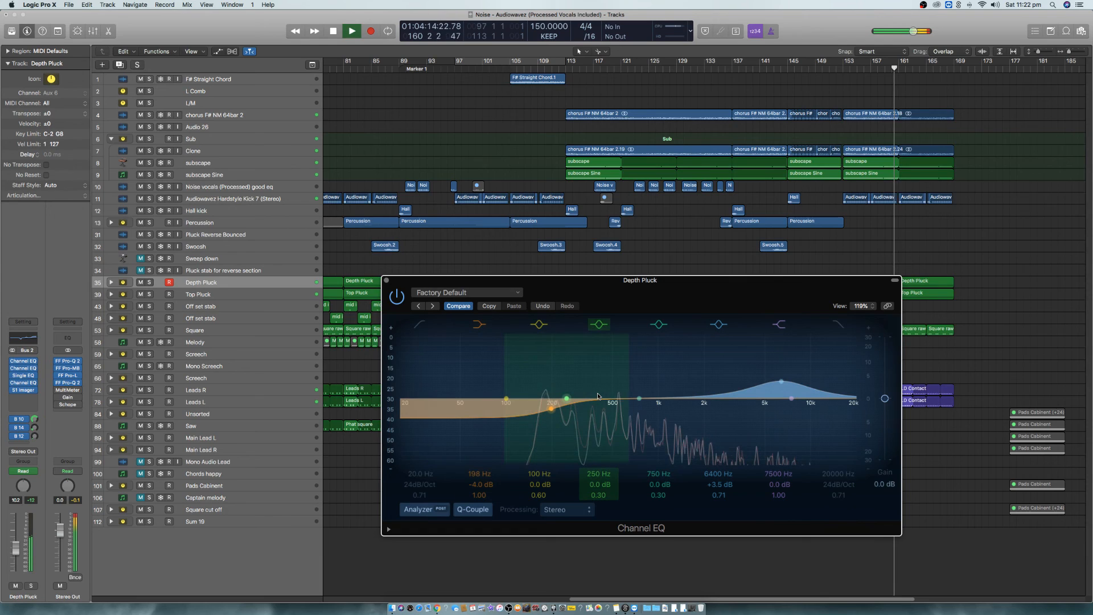
left_click_drag(643, 398, 685, 410)
left_click_drag(687, 411, 697, 420)
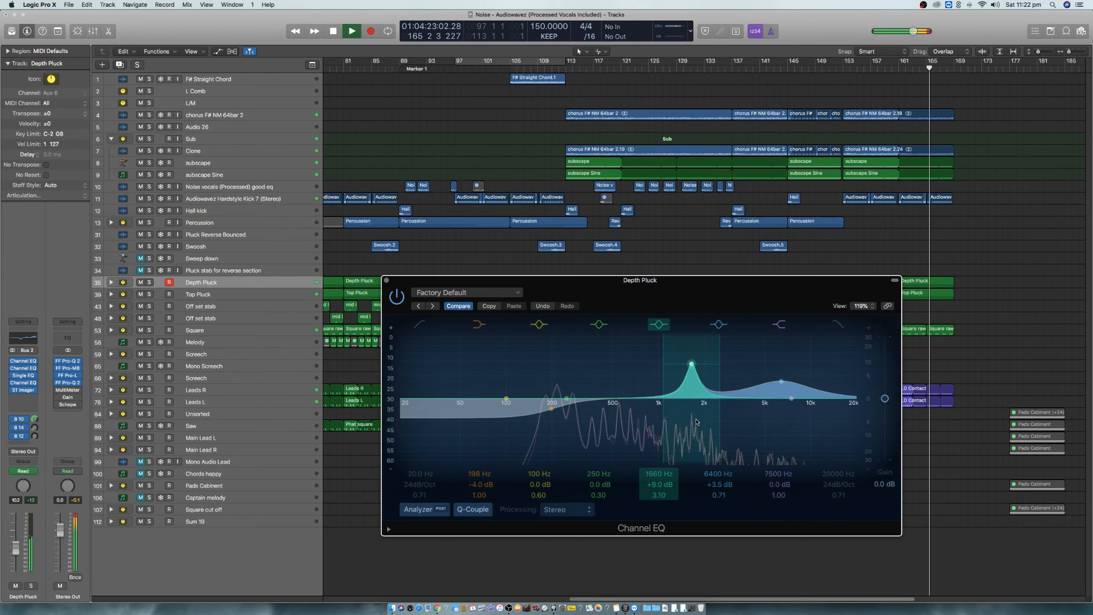
left_click(386, 280)
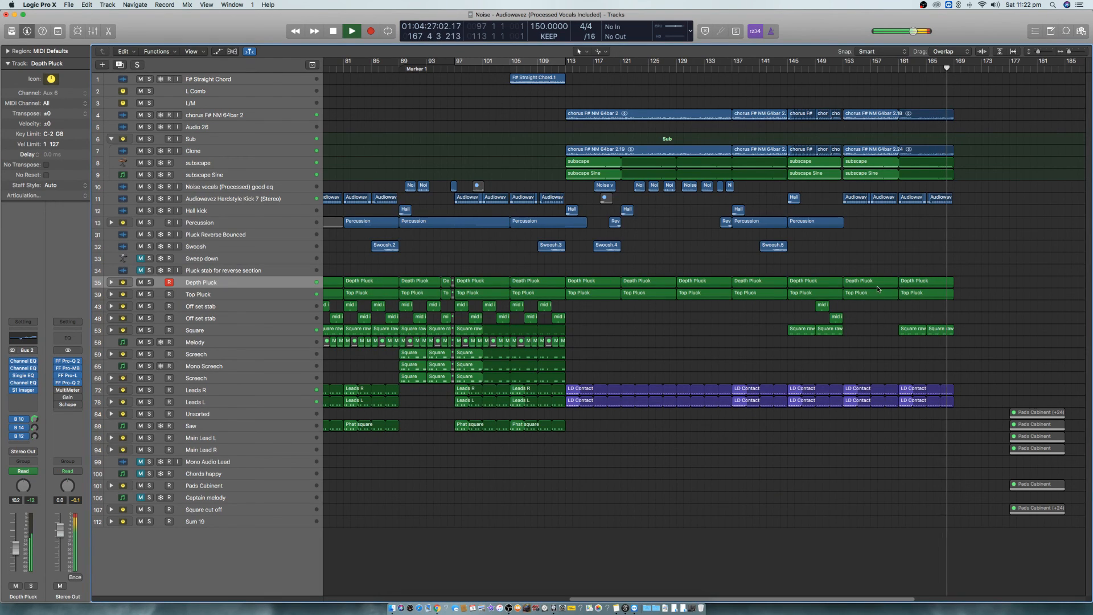
- Stop playback and set the cycle range from bar 17 to a few bars past the end of the arrangement
key("space")
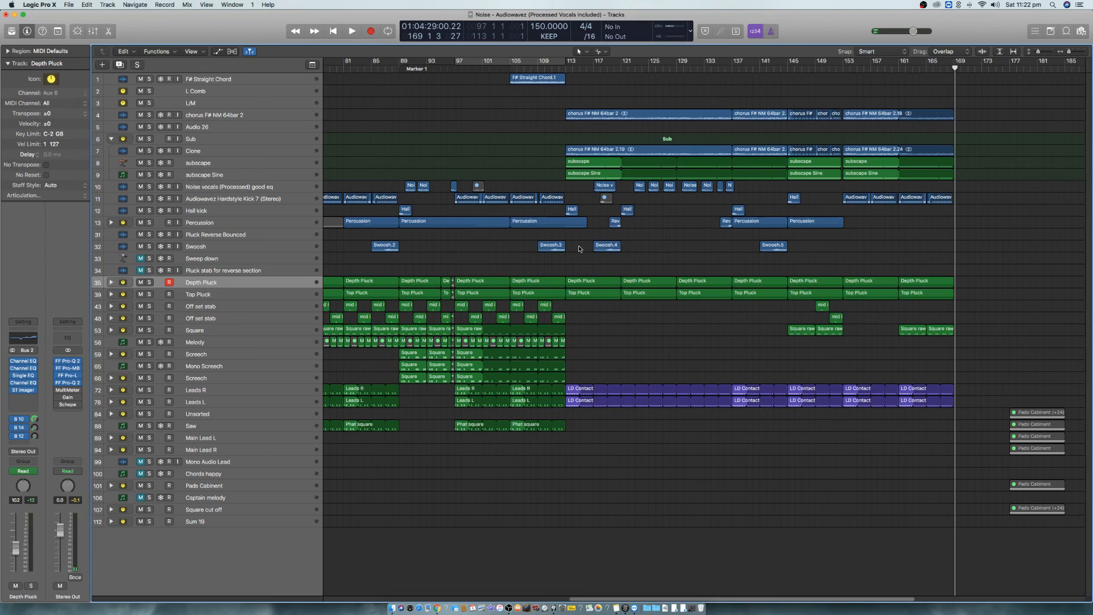
key("super+Left")
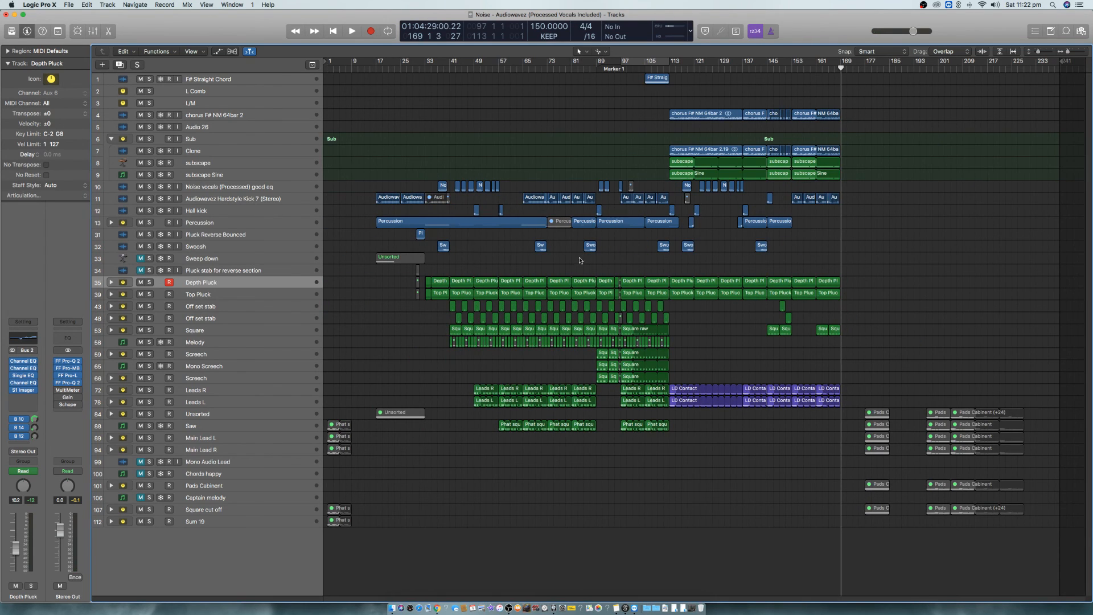
left_click_drag(377, 62, 865, 108)
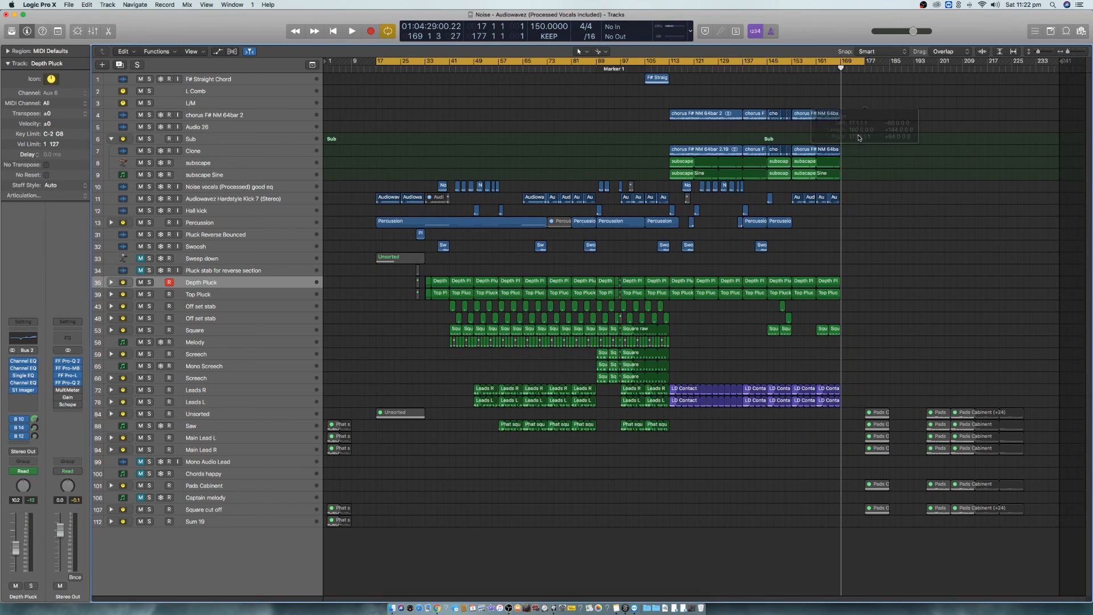
left_click_drag(865, 62, 852, 64)
- Switch to OBS
left_click(509, 607)
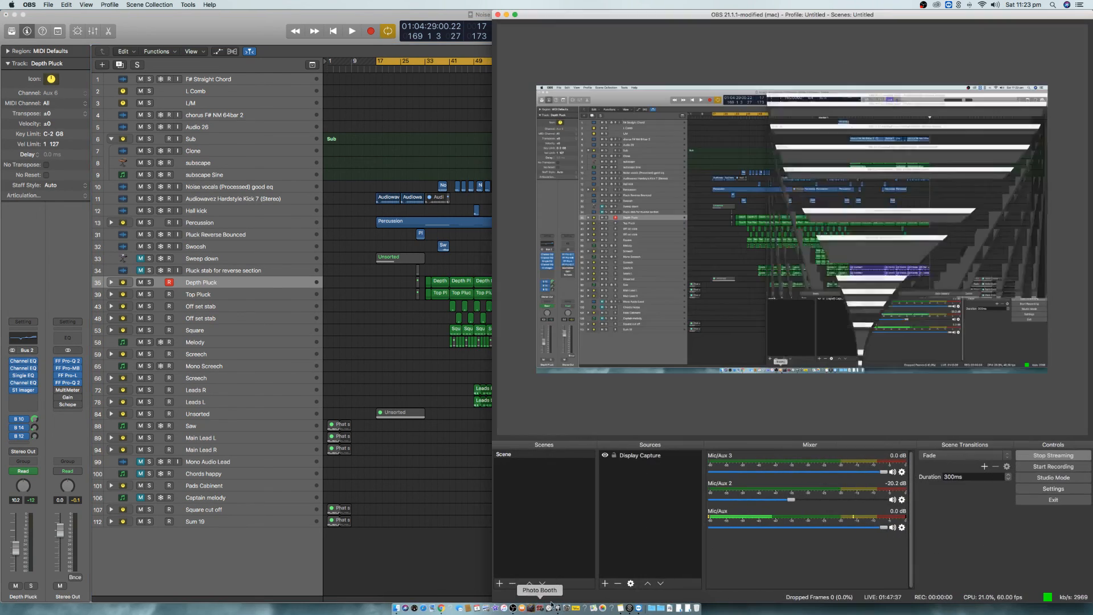